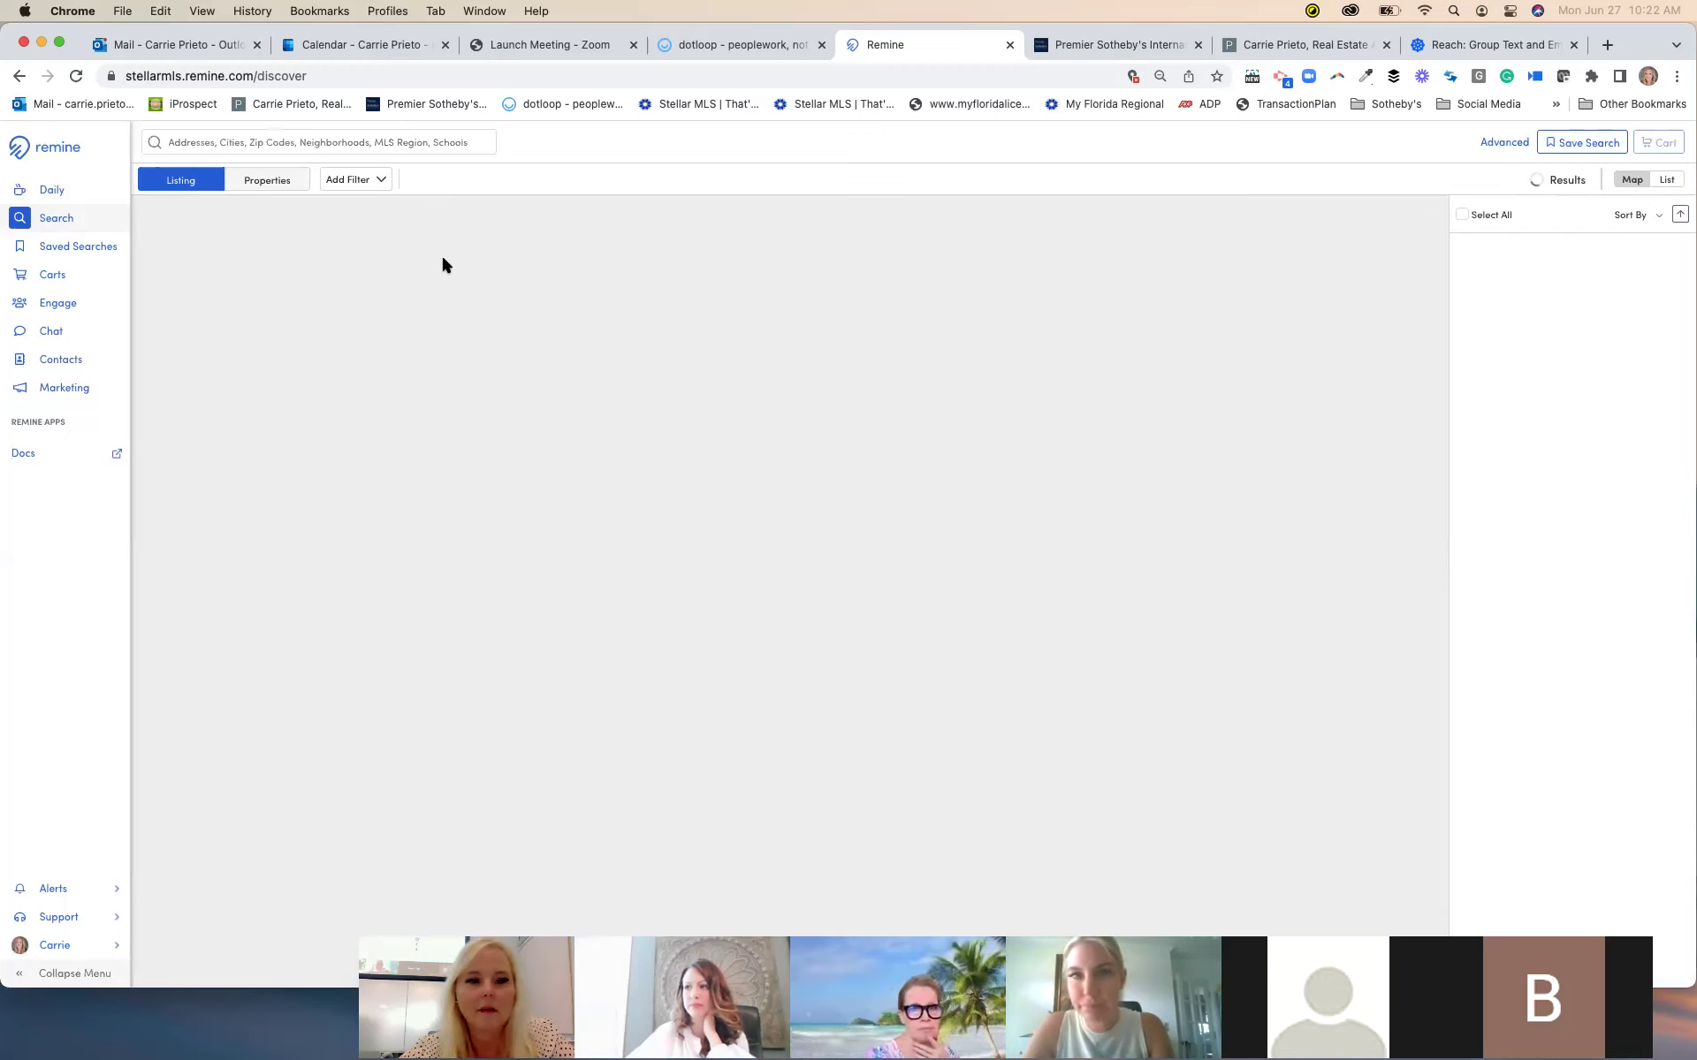
# Search the properties for "turning hawk" and filter the results to the city DeLand
pyautogui.click(300, 180)
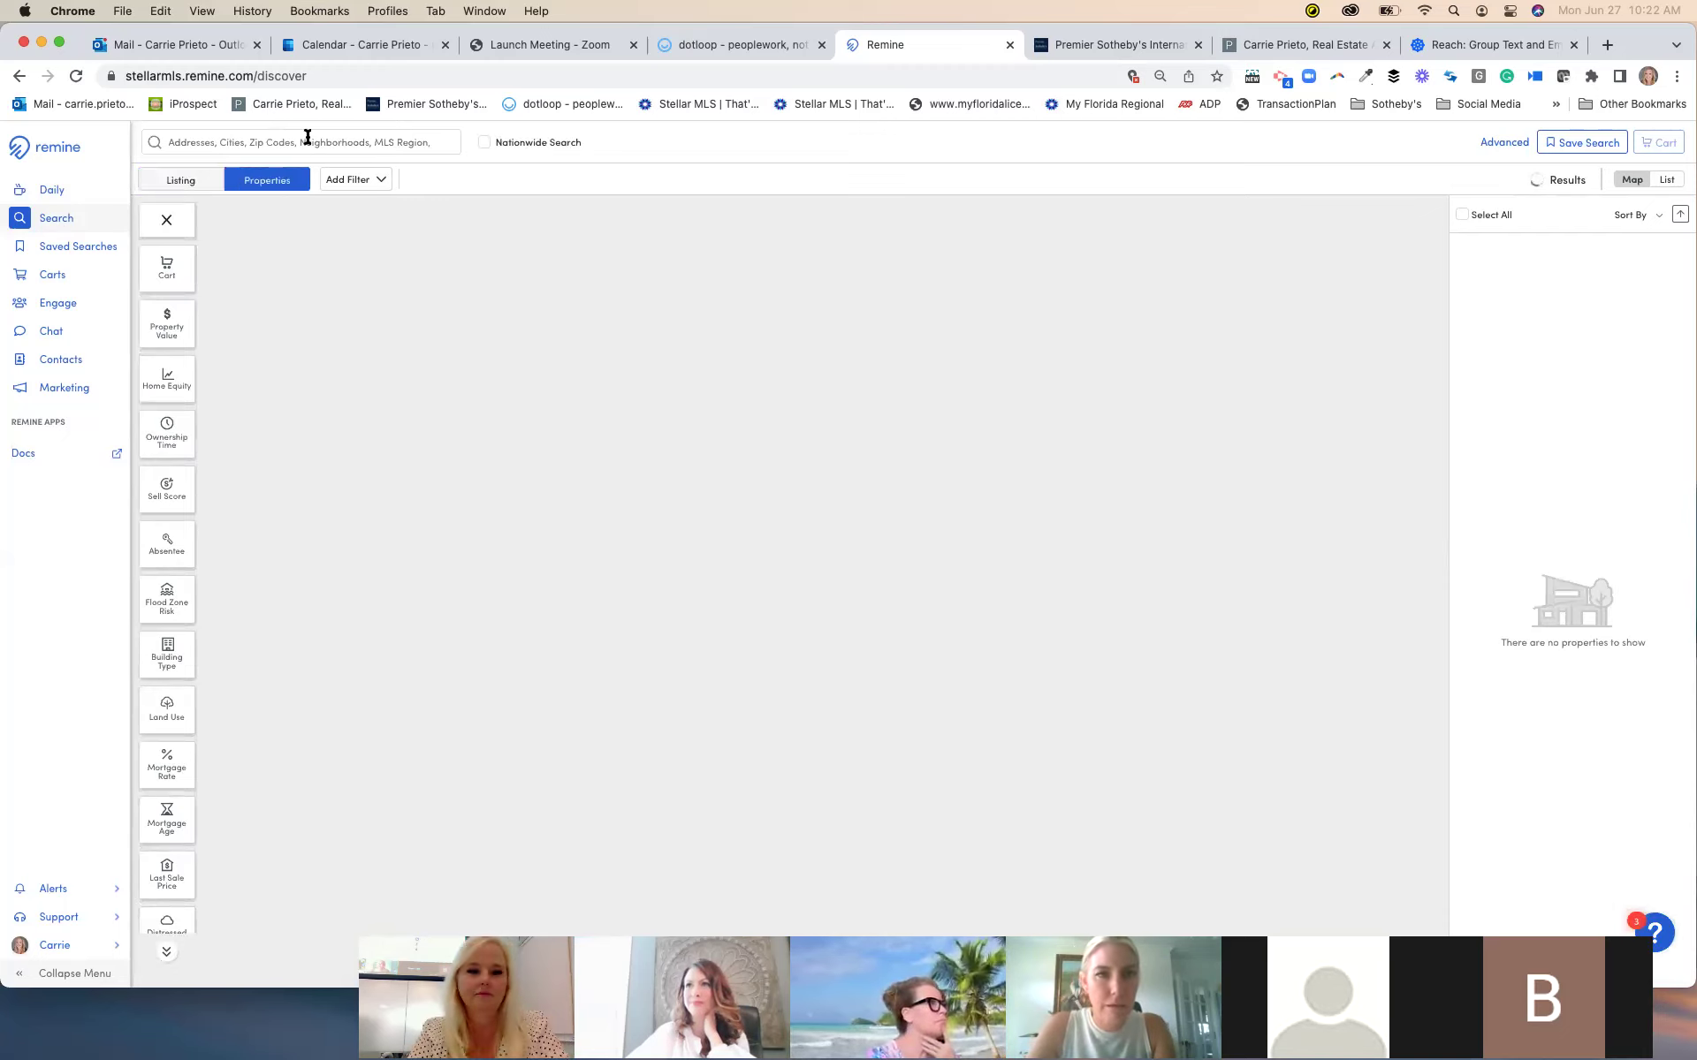
pyautogui.click(308, 142)
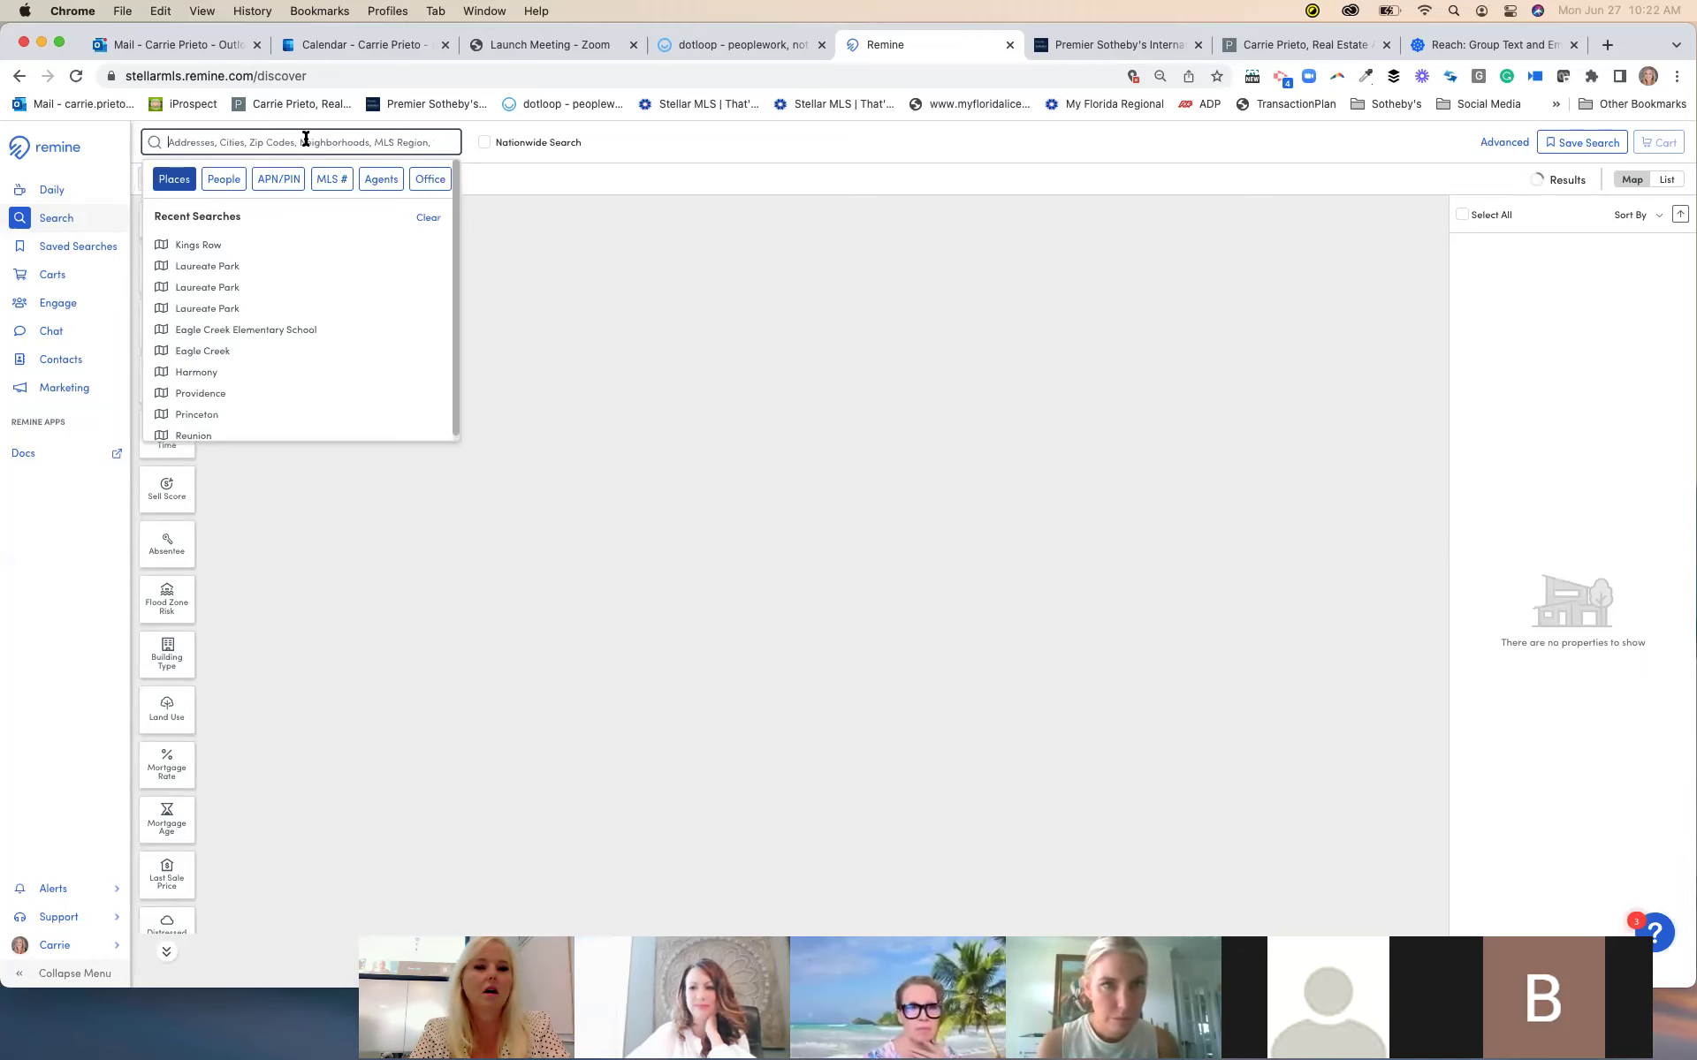
pyautogui.scroll(5, 291, 141)
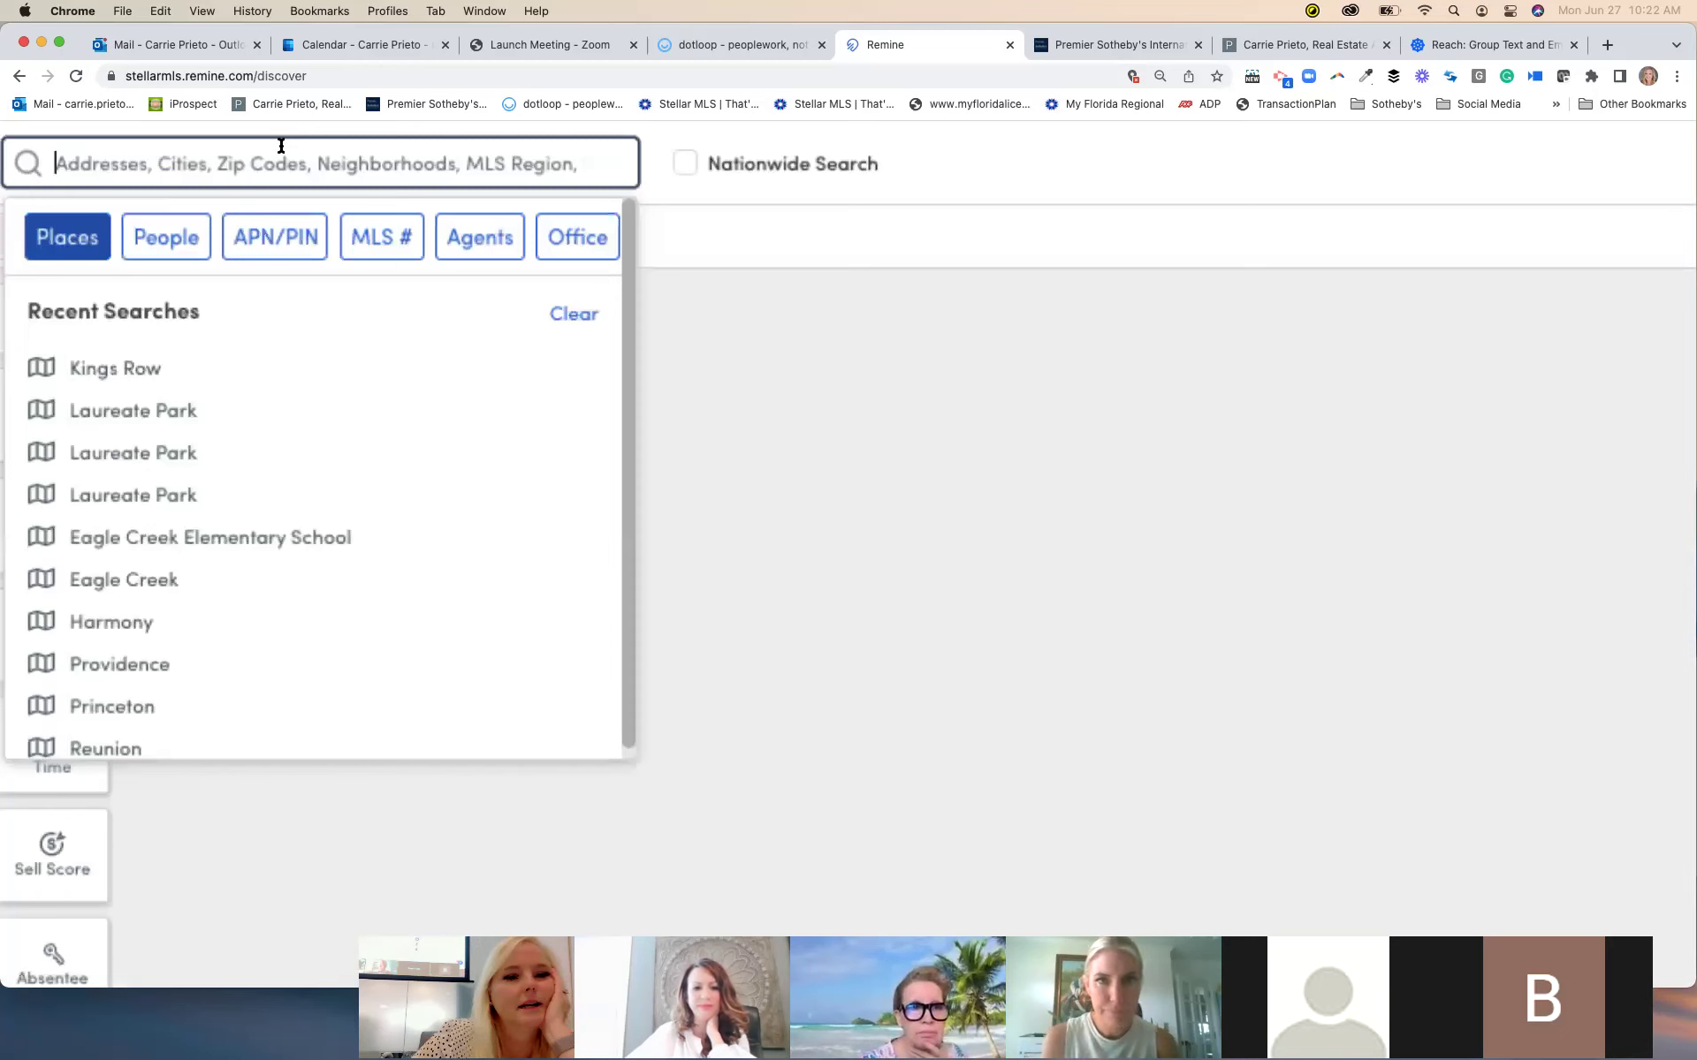
pyautogui.hscroll(-2, 281, 146)
pyautogui.write('turning hawk')
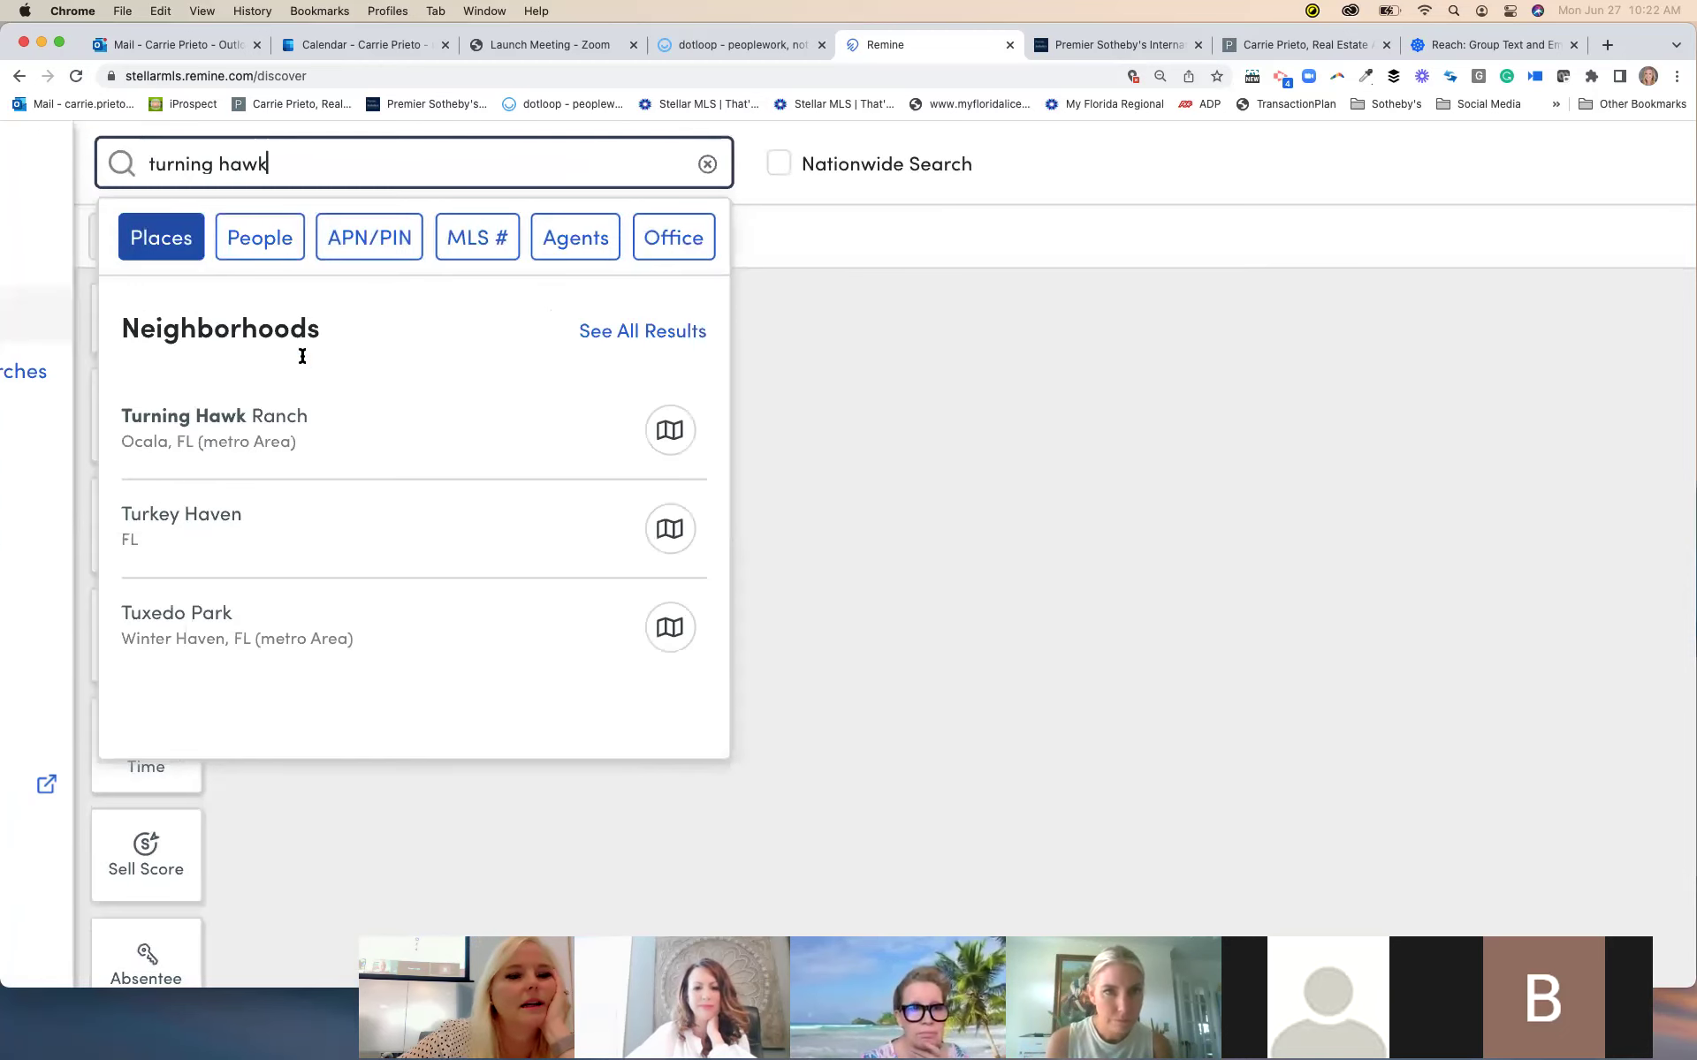
pyautogui.scroll(-2, 338, 491)
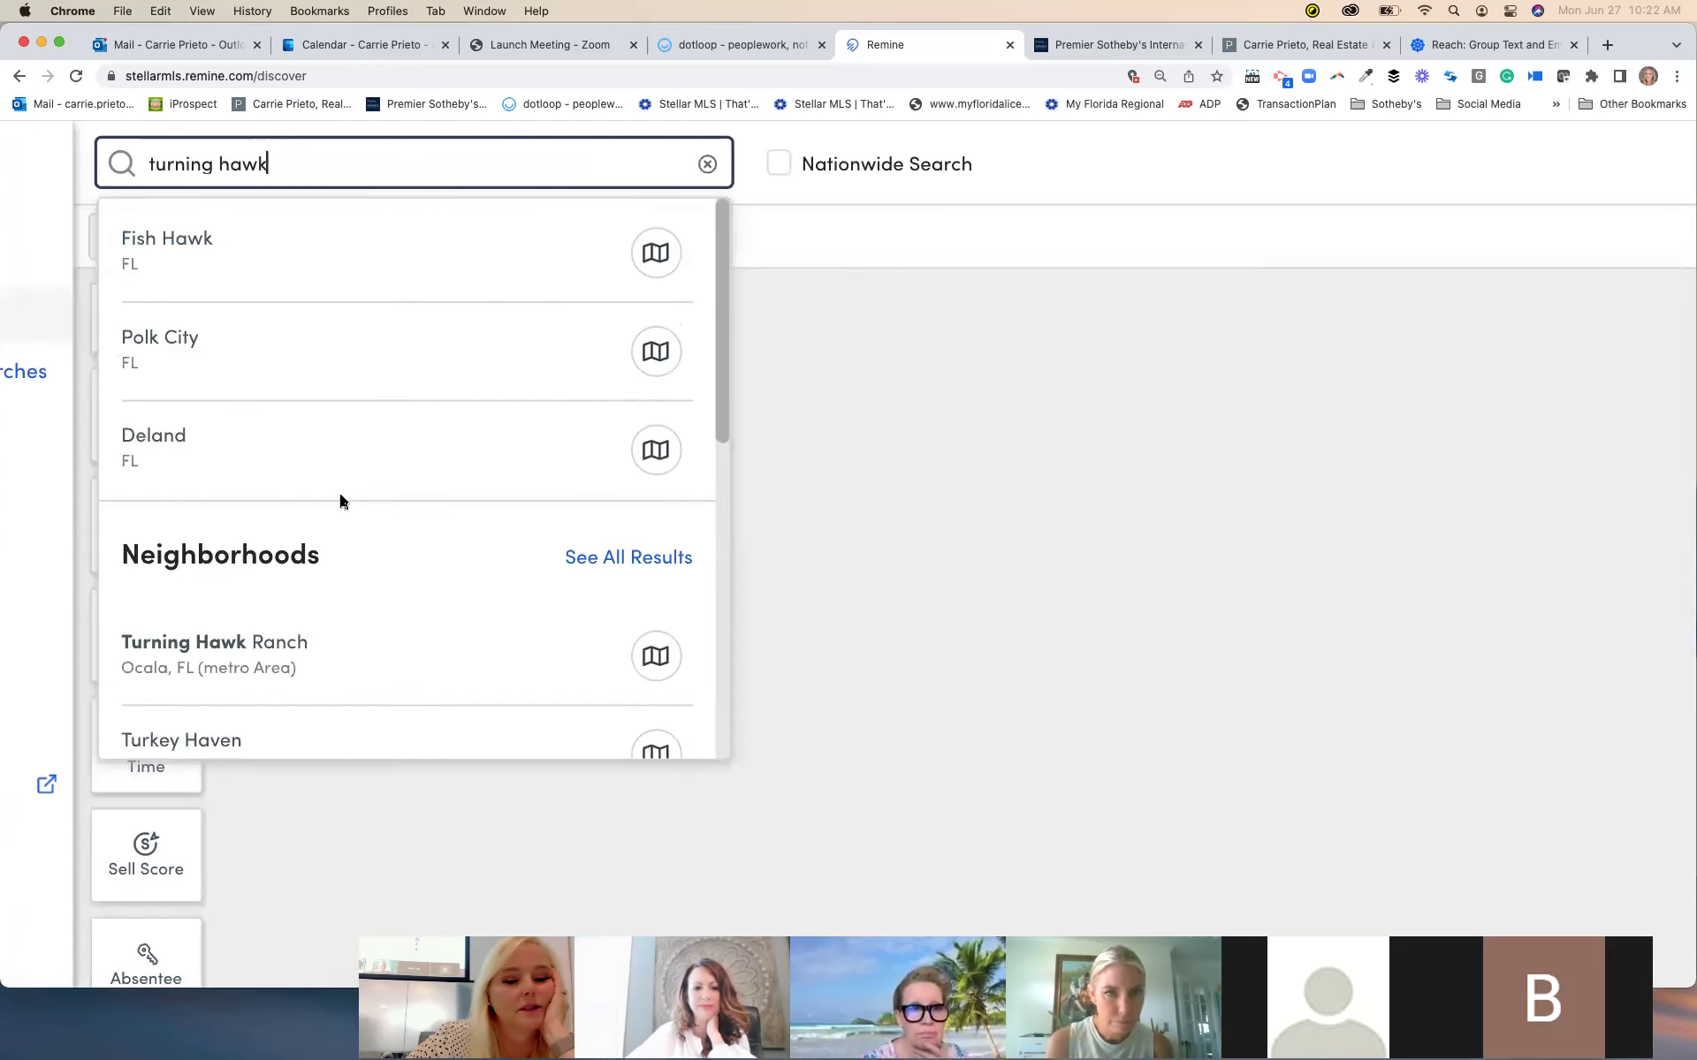
pyautogui.scroll(3, 327, 496)
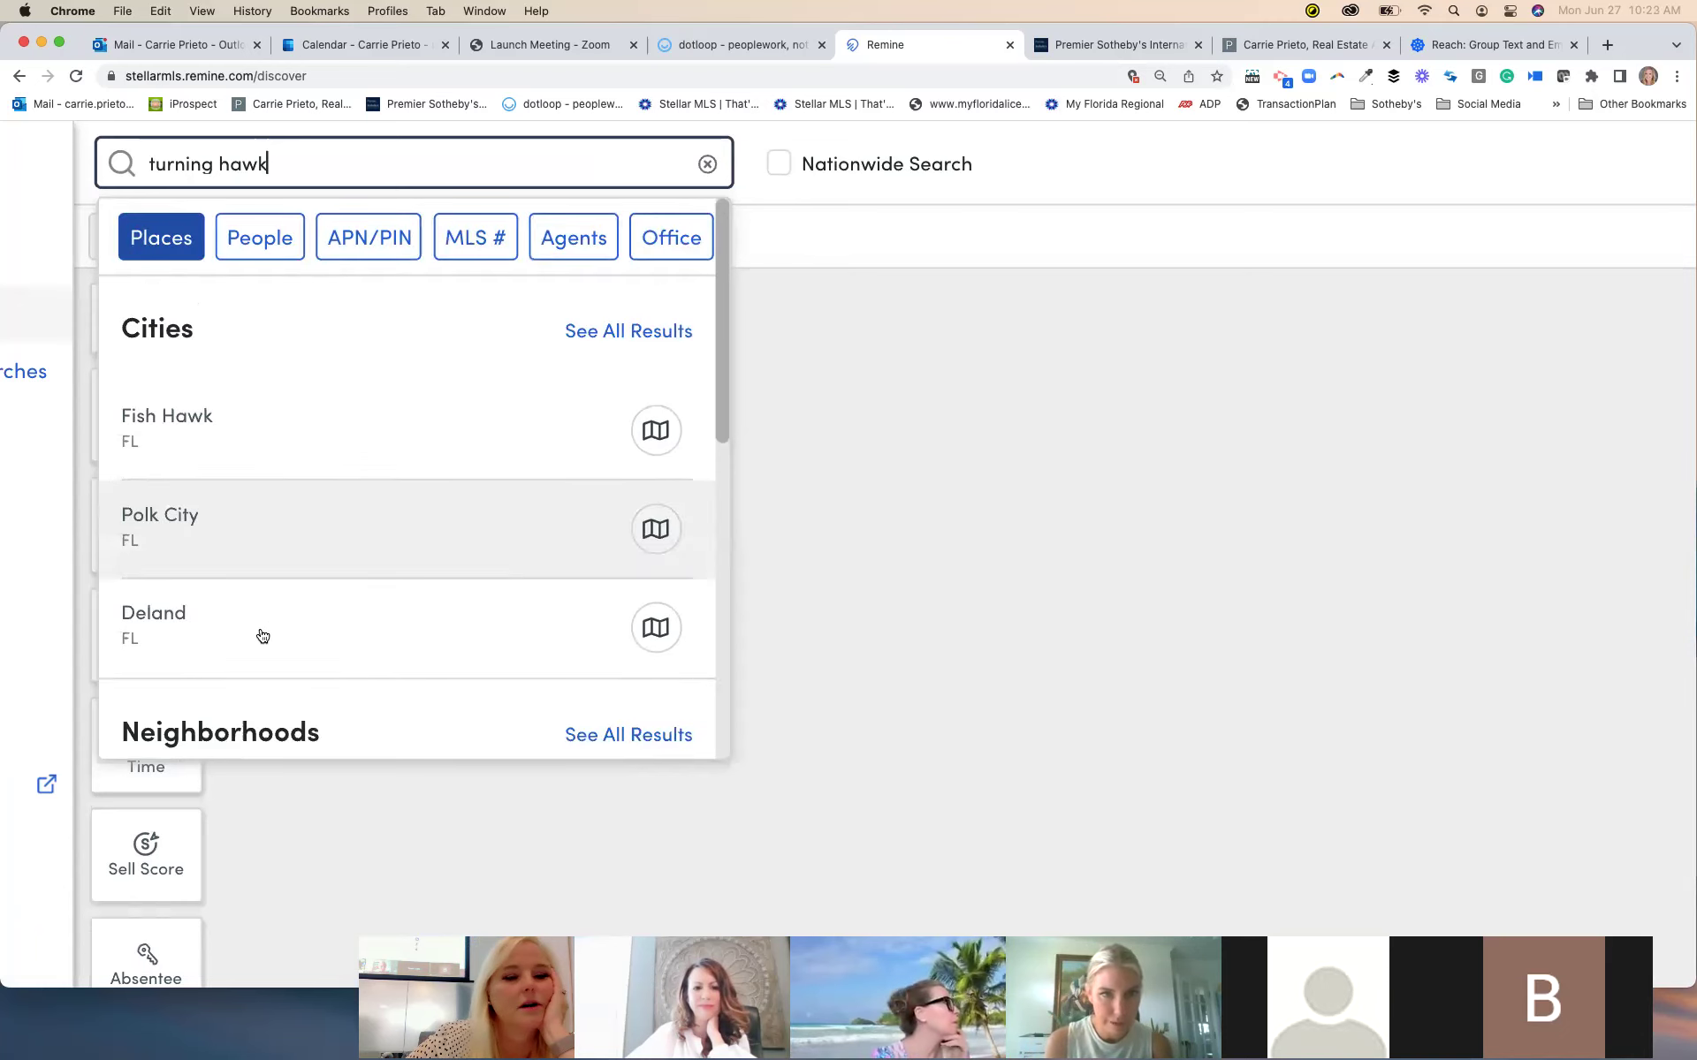
pyautogui.scroll(-2, 262, 635)
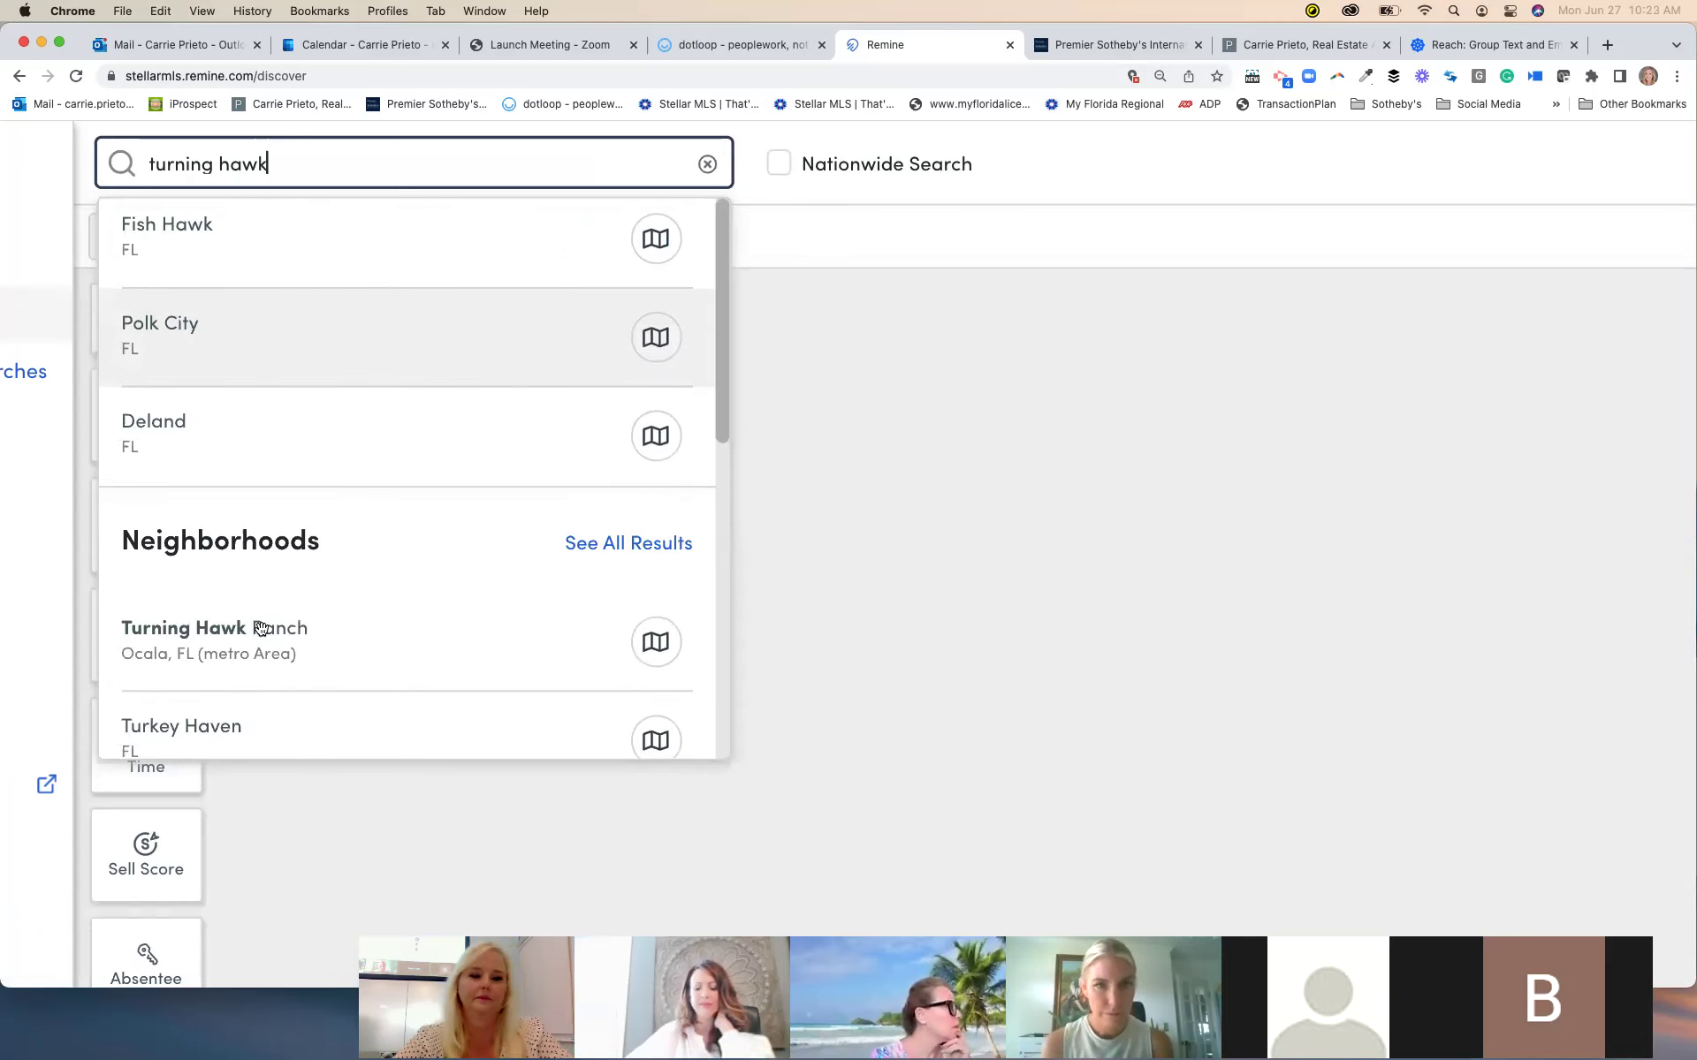
pyautogui.click(415, 755)
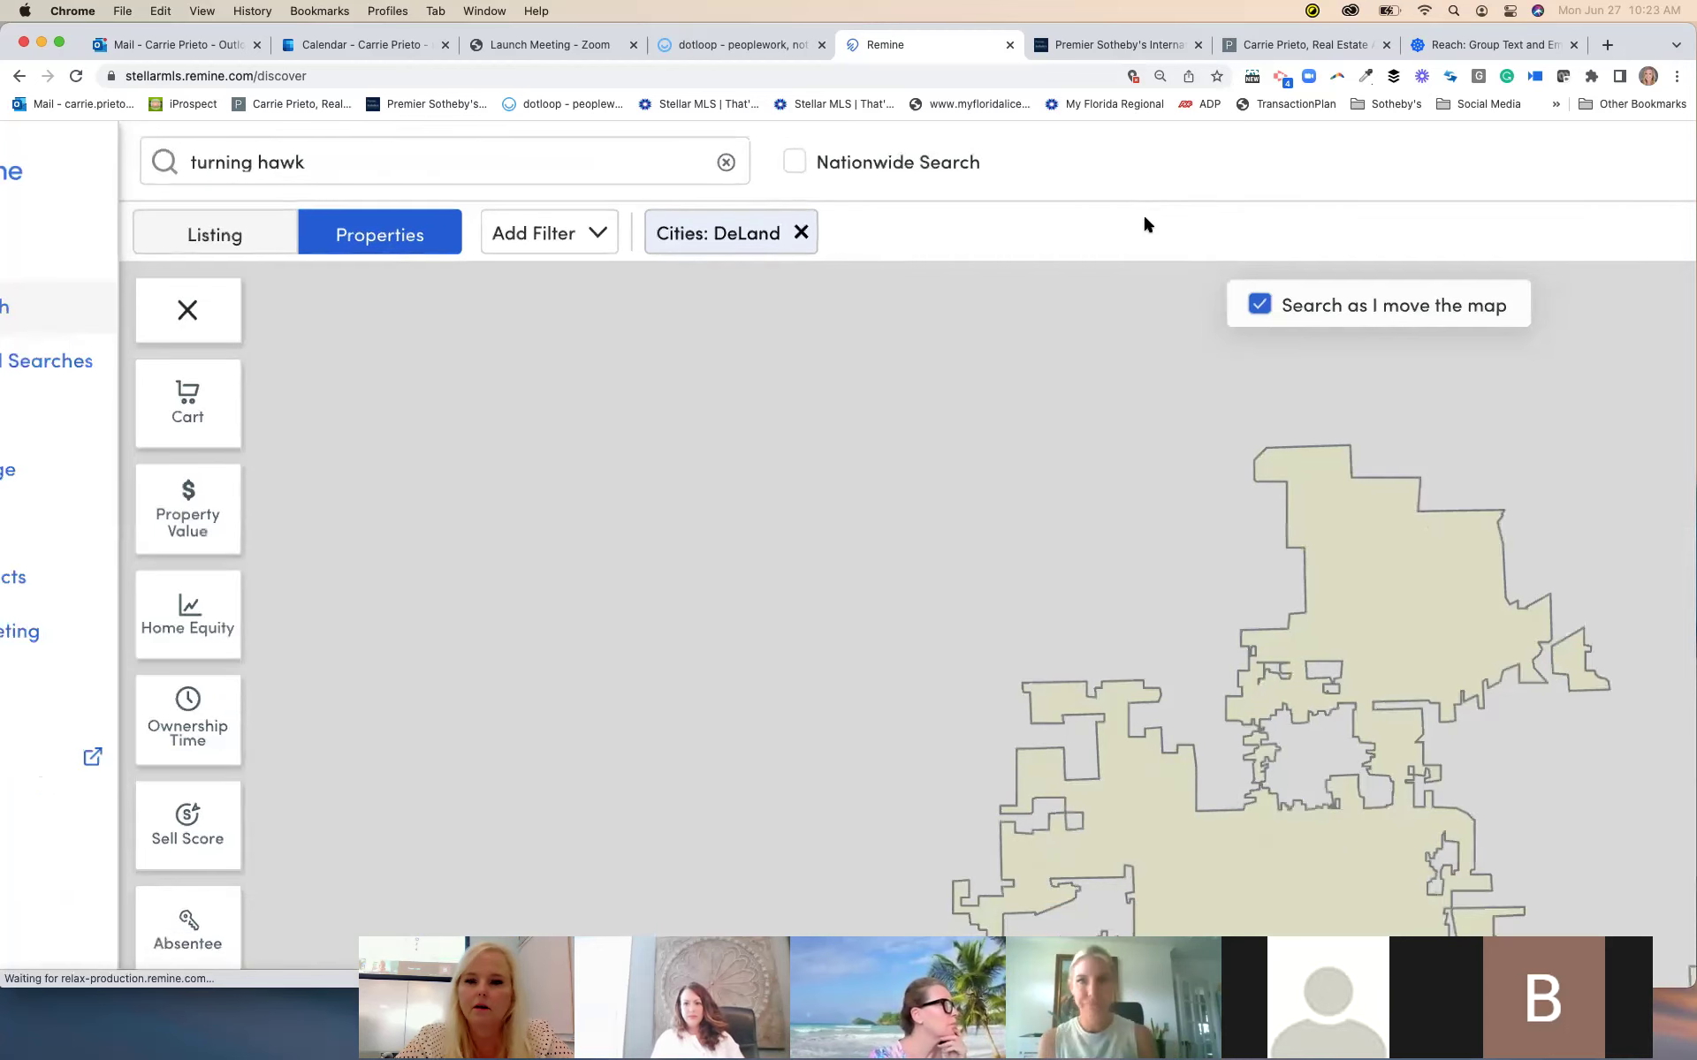
pyautogui.scroll(-1, 1140, 212)
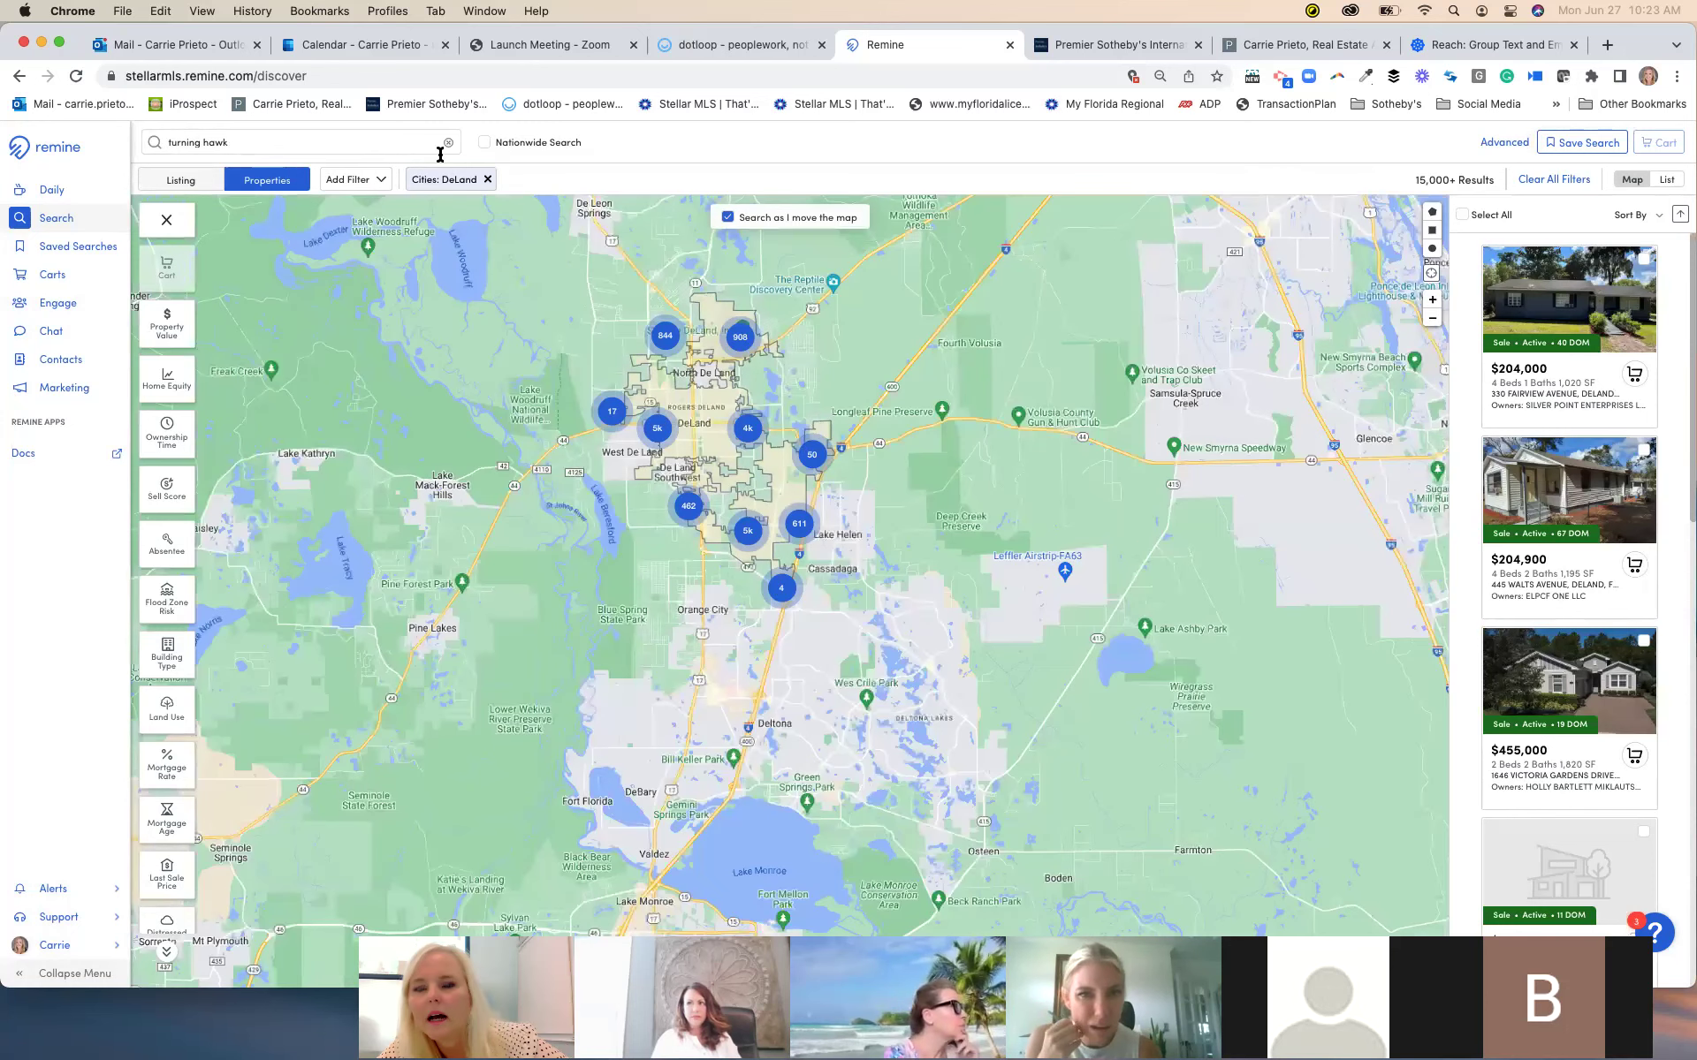
# Add the Turning Hawk Ranch neighborhood in Ocala from the "turning hawk" suggestions as a search filter
pyautogui.click(333, 139)
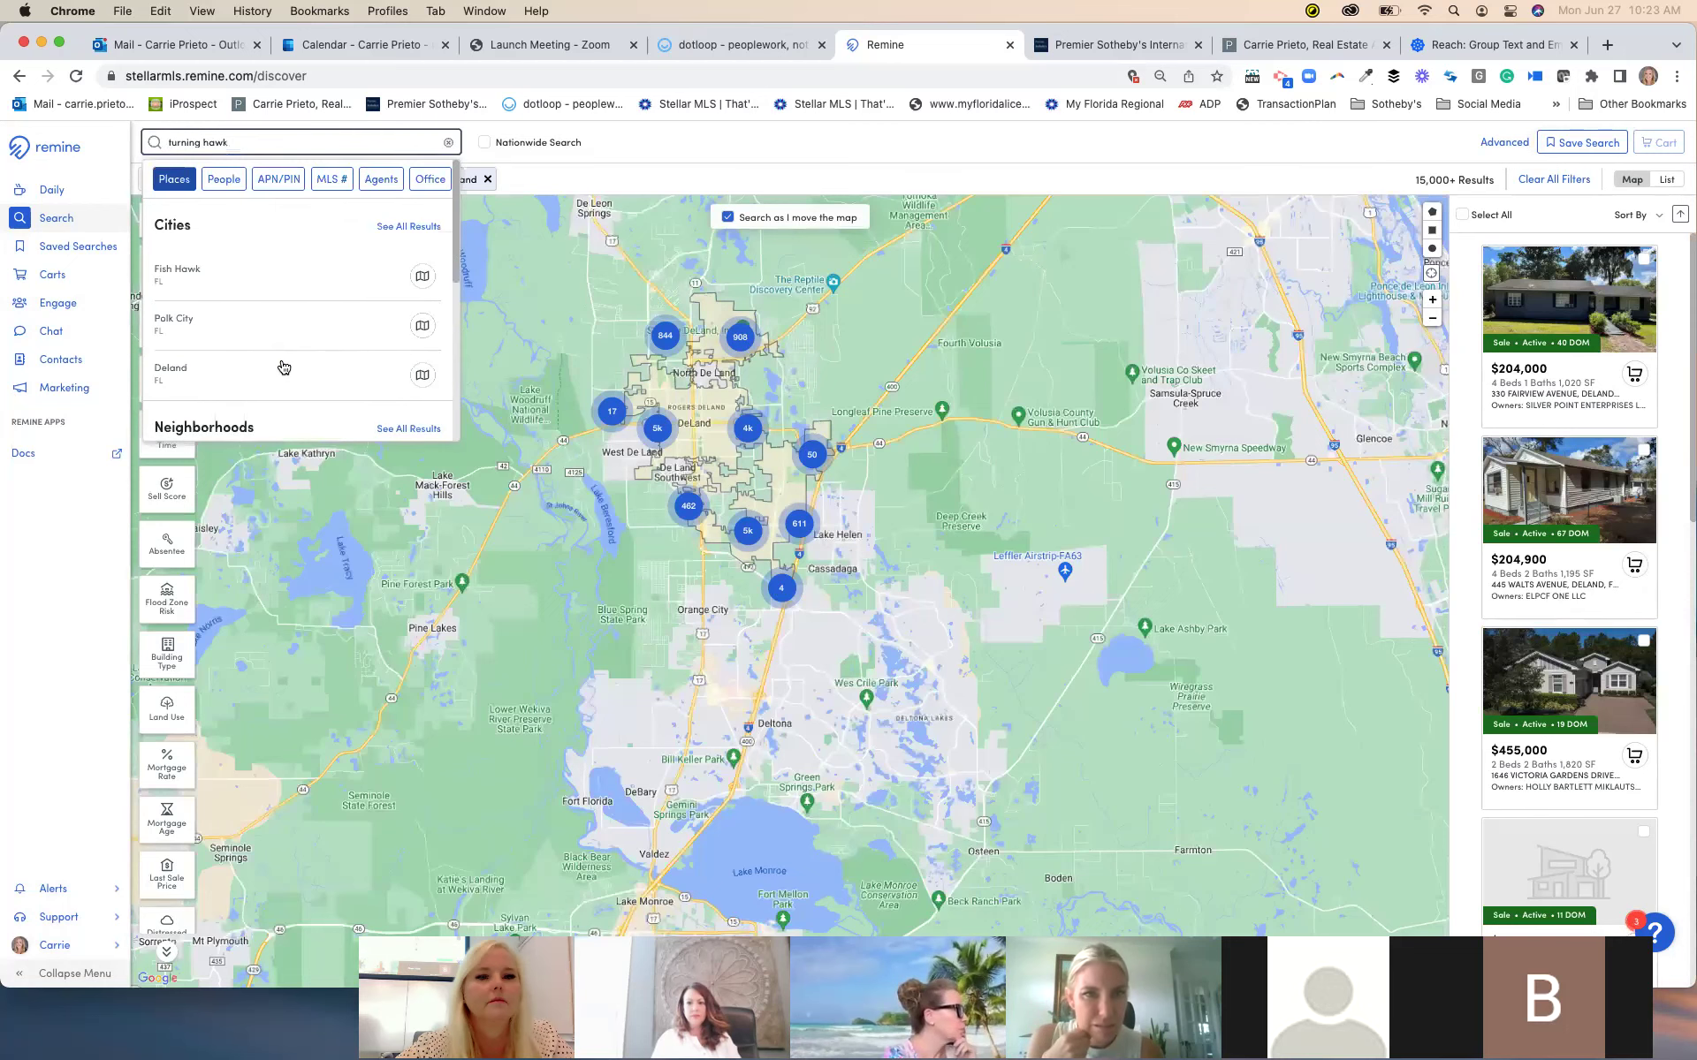
pyautogui.scroll(-3, 282, 367)
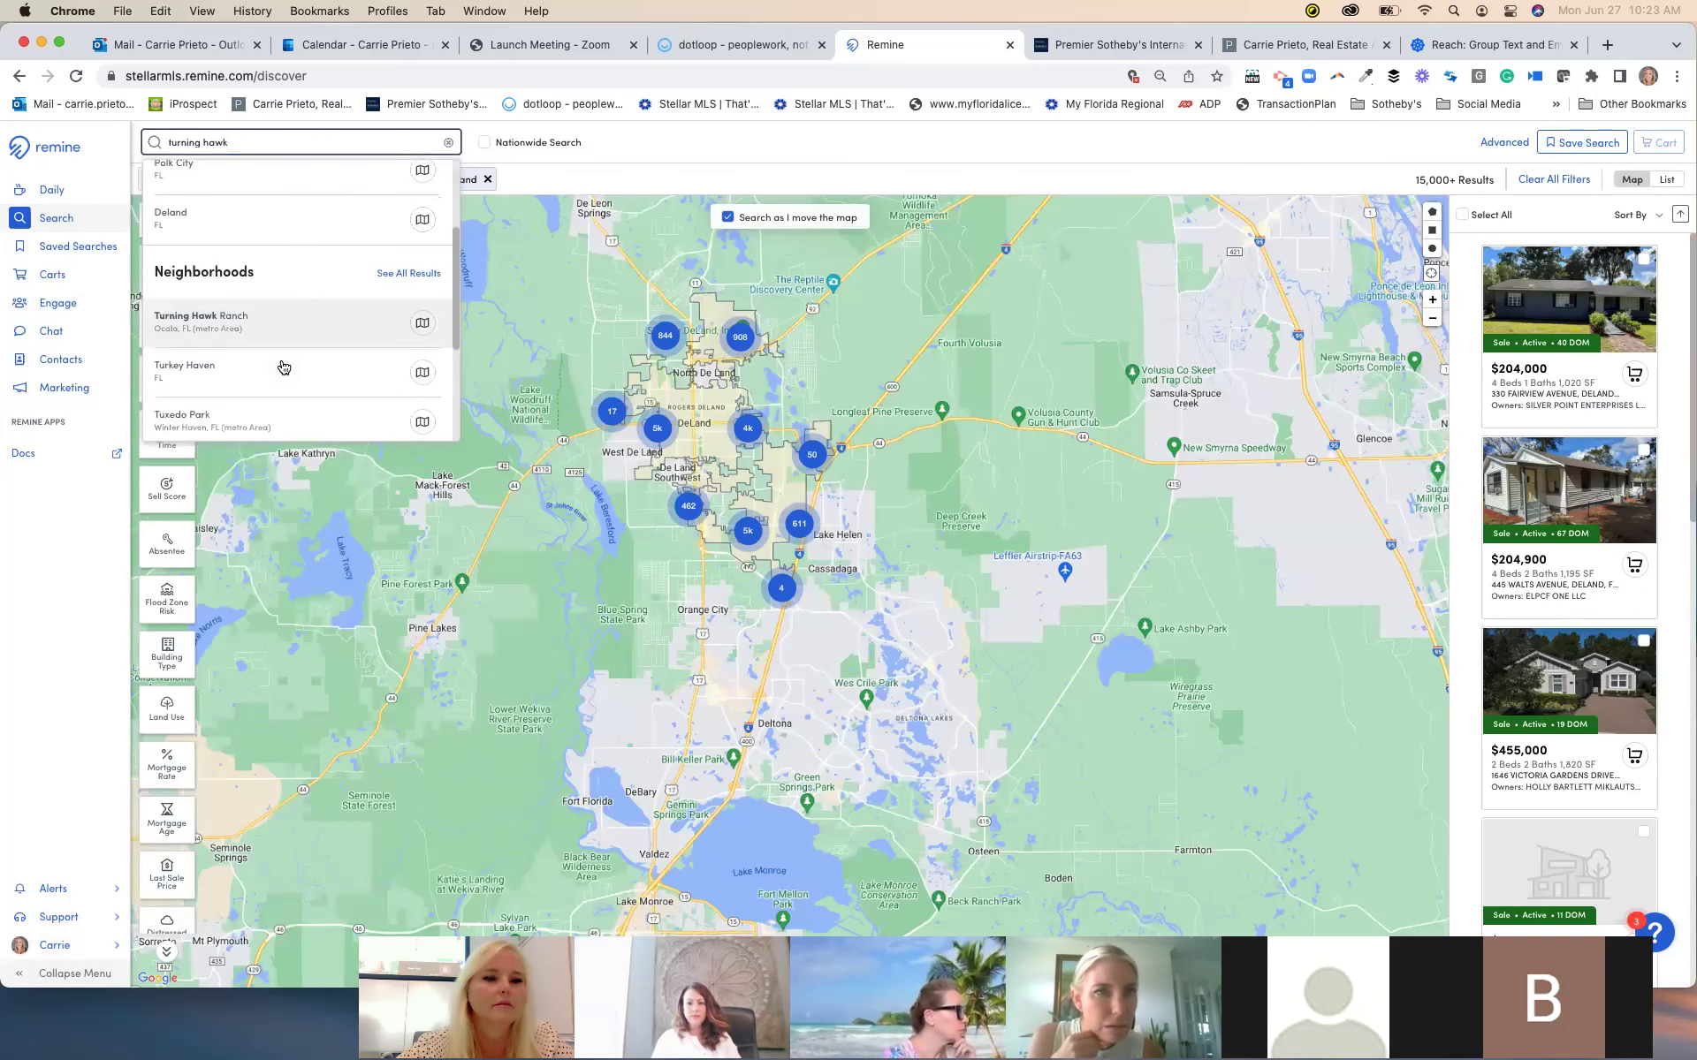
pyautogui.scroll(5, 283, 367)
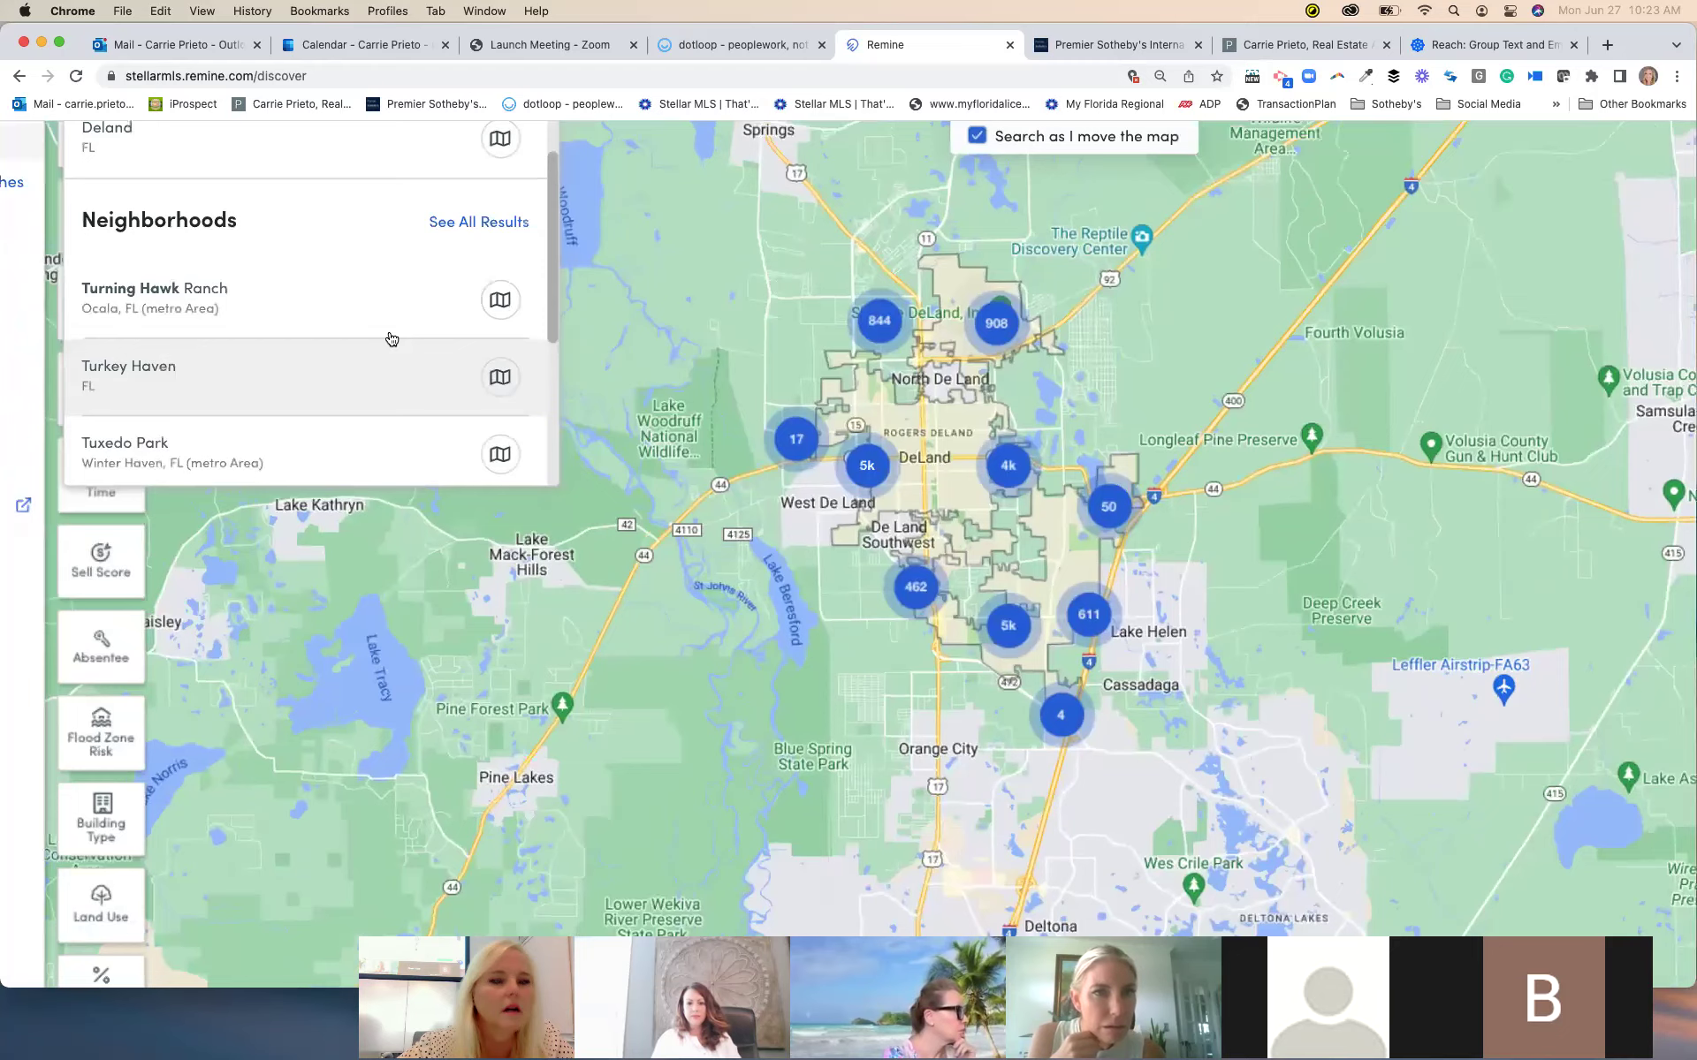
pyautogui.click(391, 334)
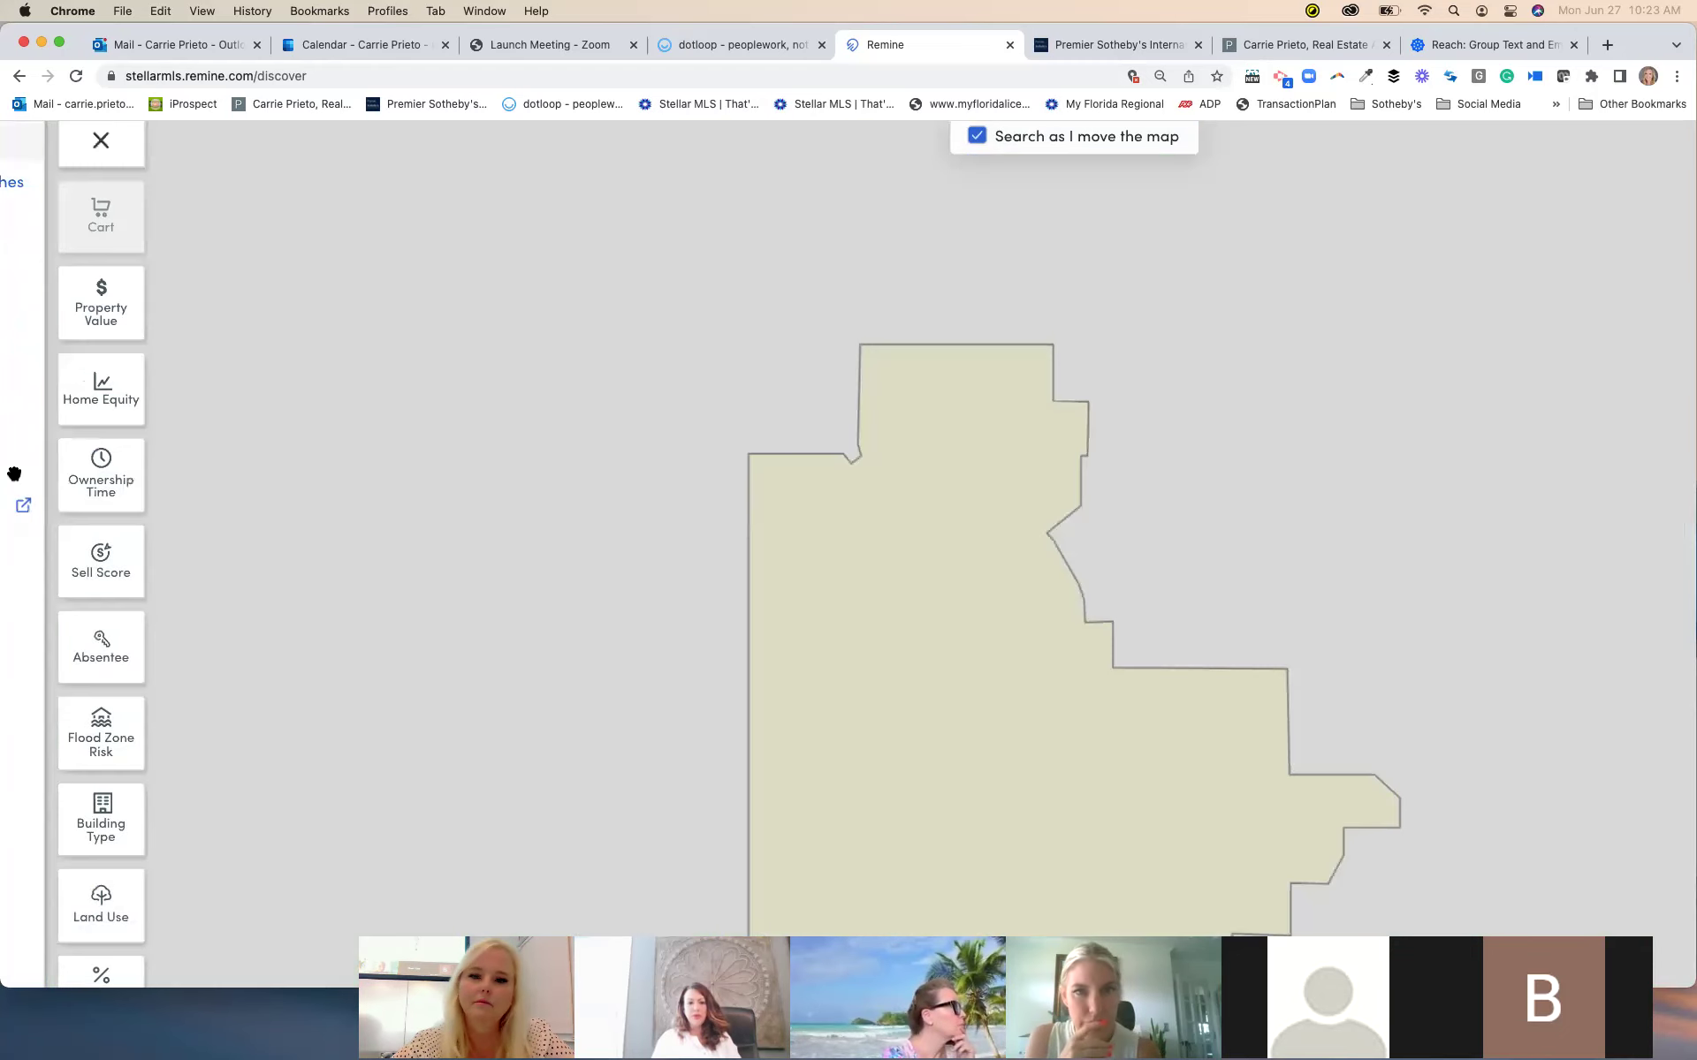
pyautogui.scroll(-5, 15, 475)
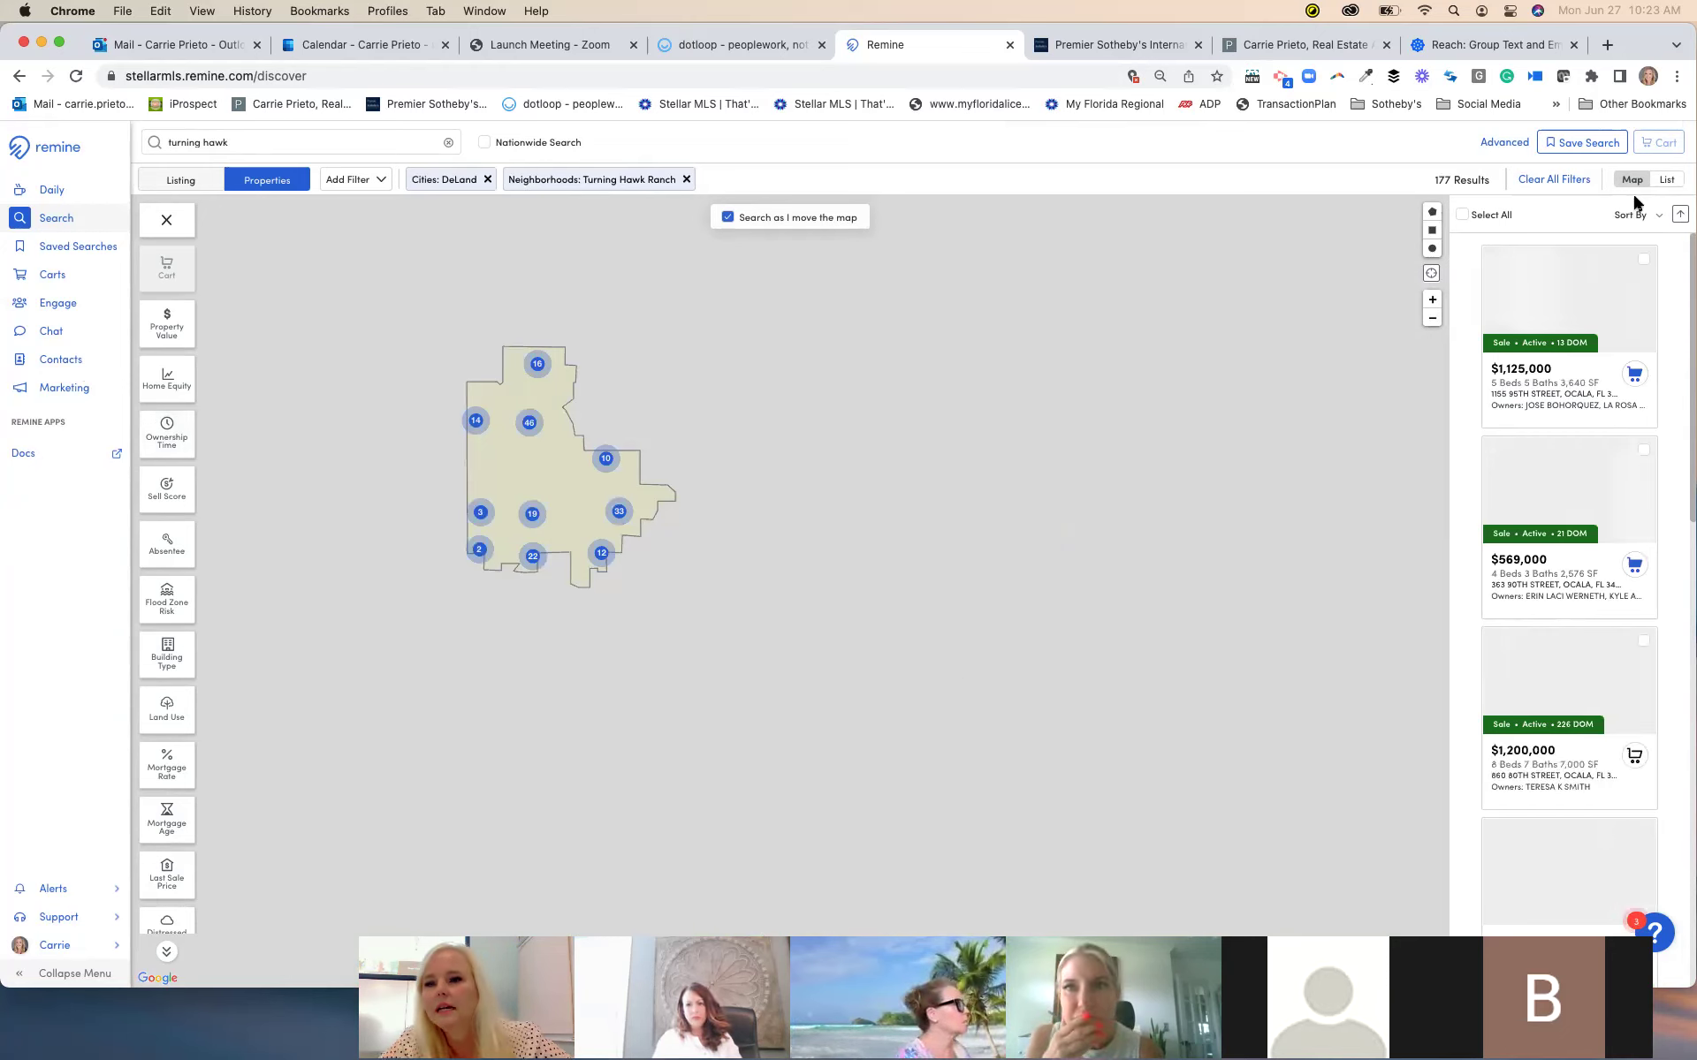
# Select all the property results and start adding them to a cart
pyautogui.click(1462, 216)
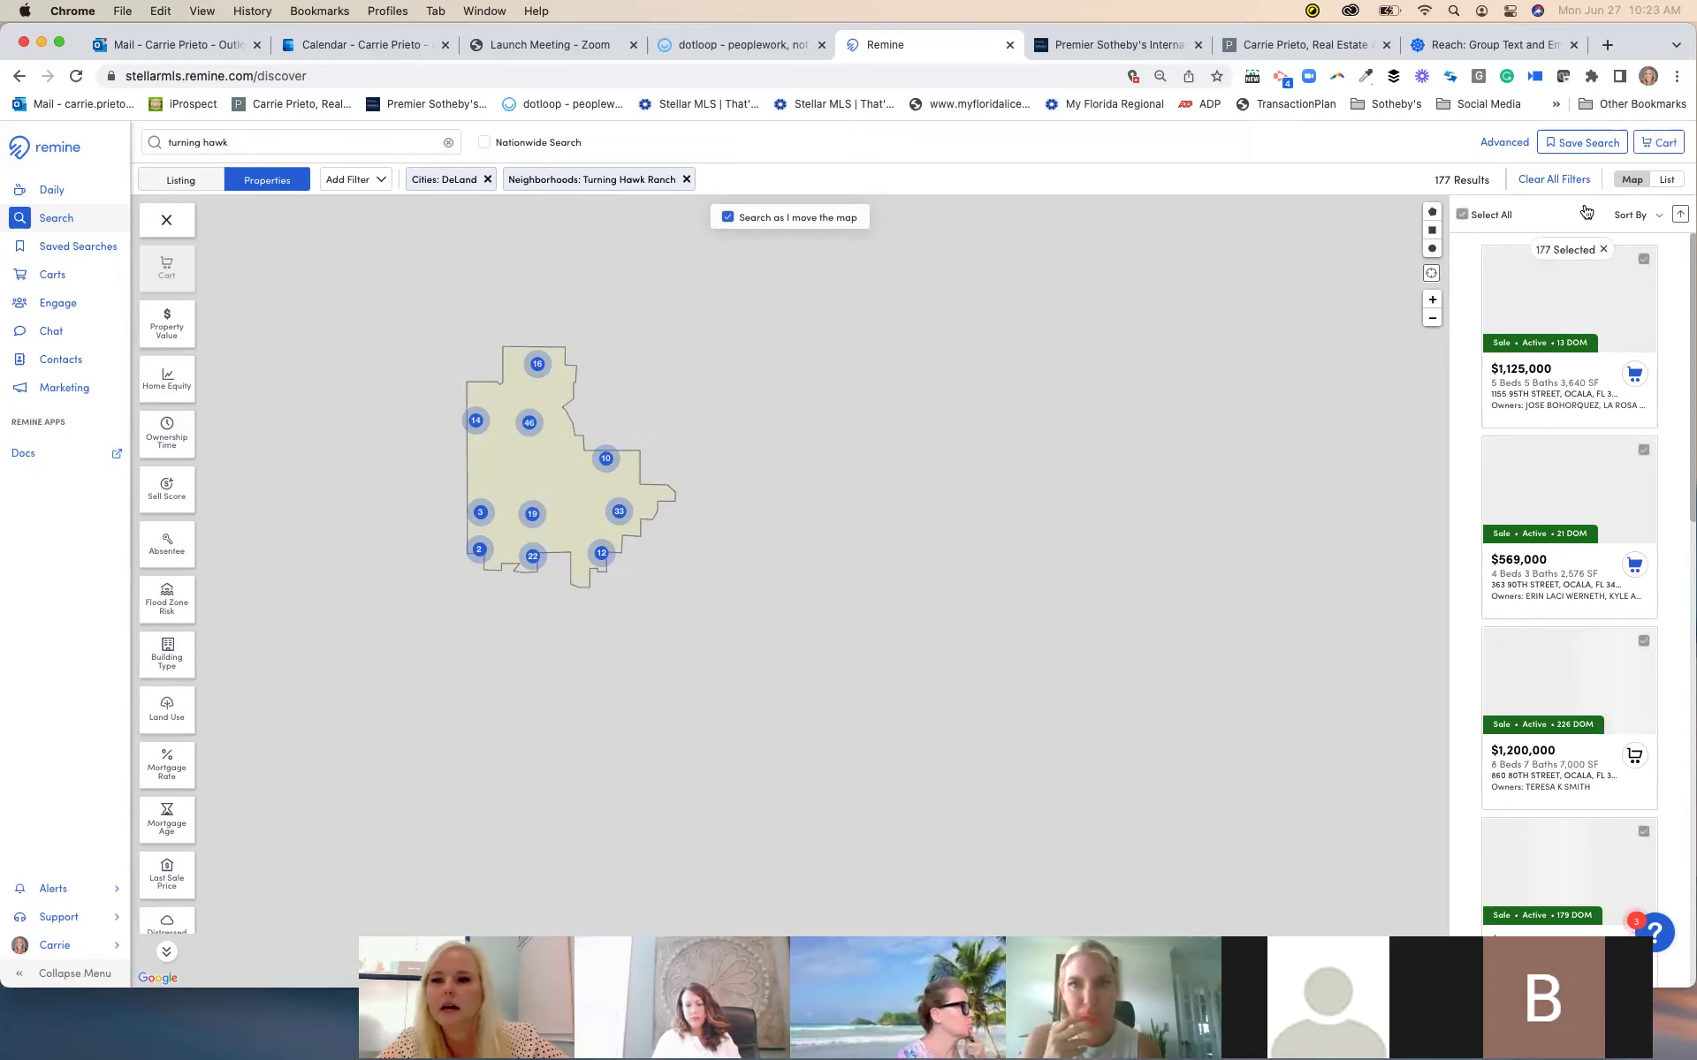
pyautogui.click(1656, 142)
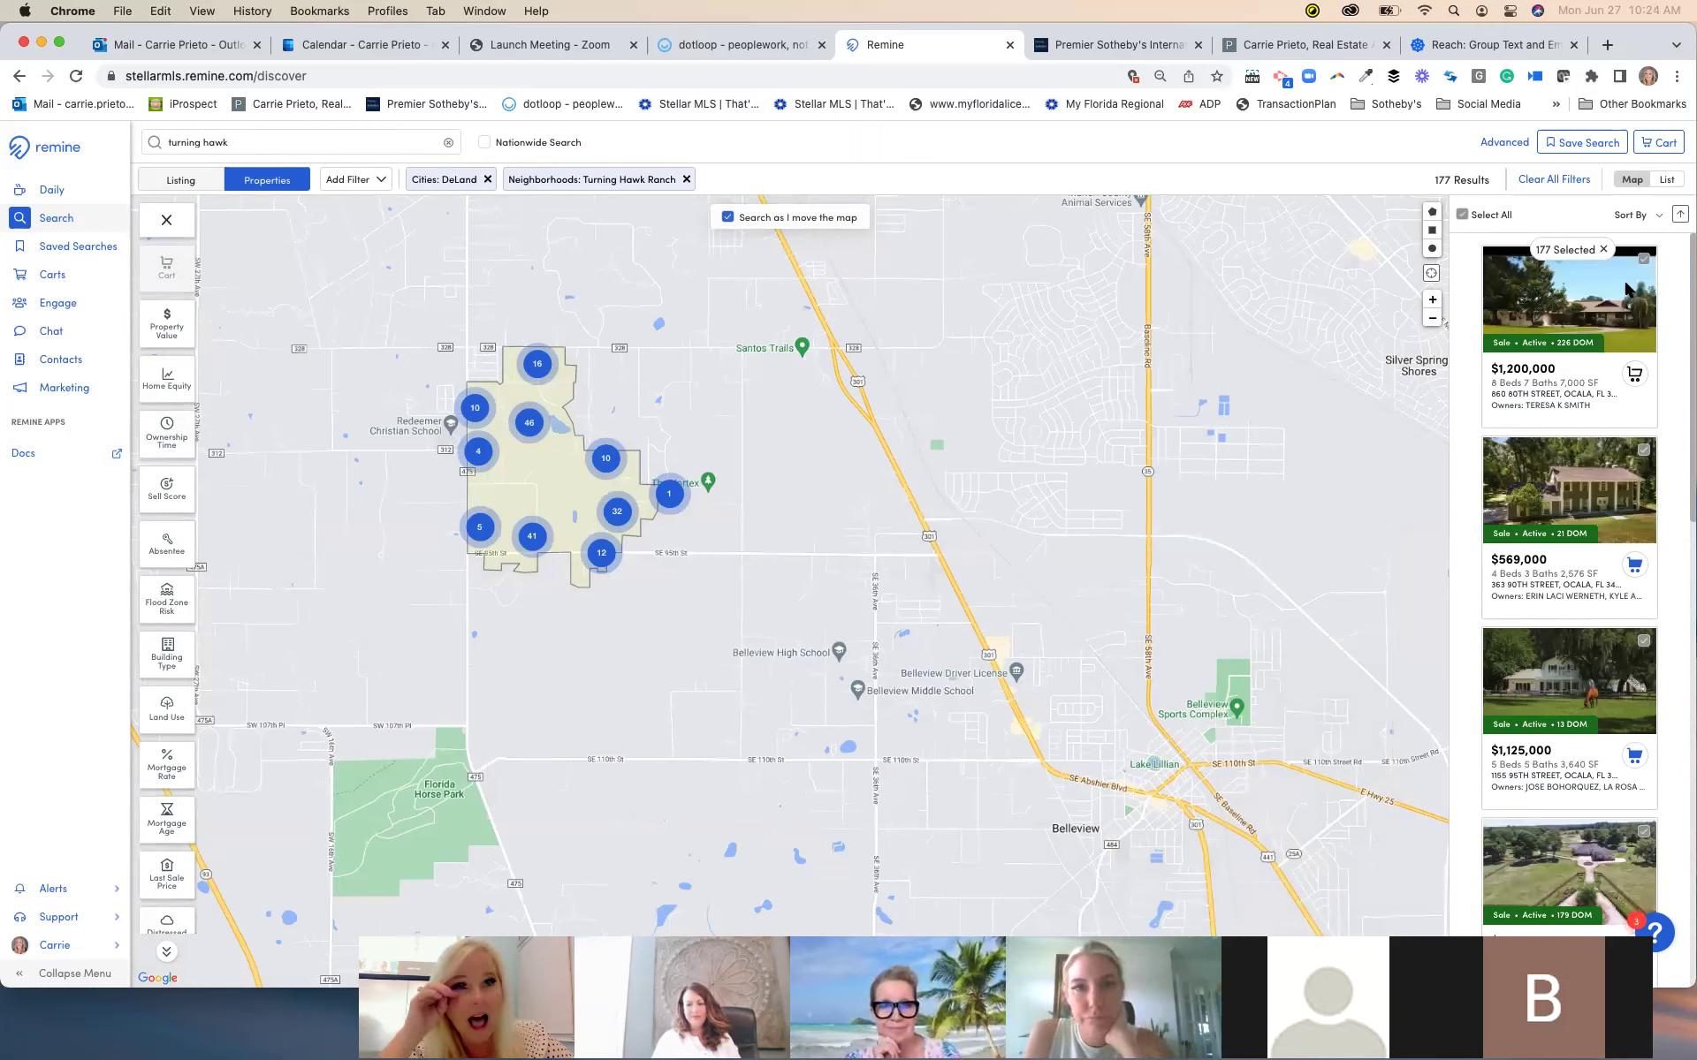
pyautogui.click(1658, 144)
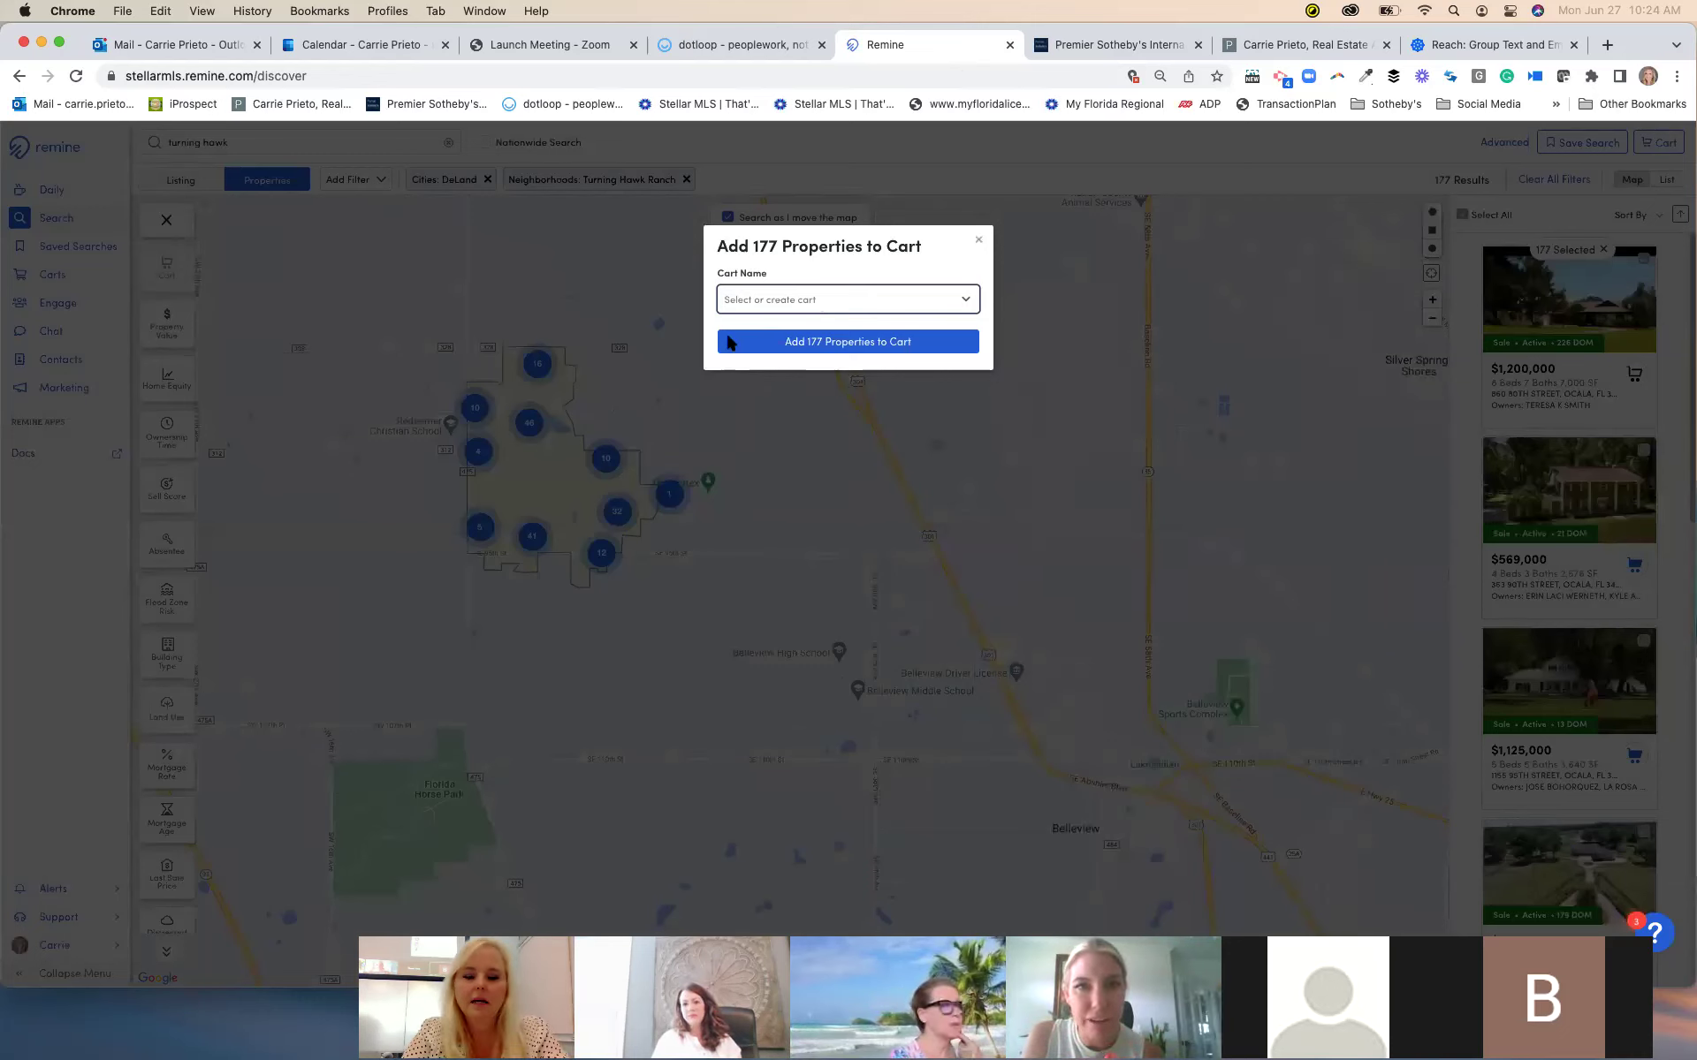
pyautogui.write('turning haw')
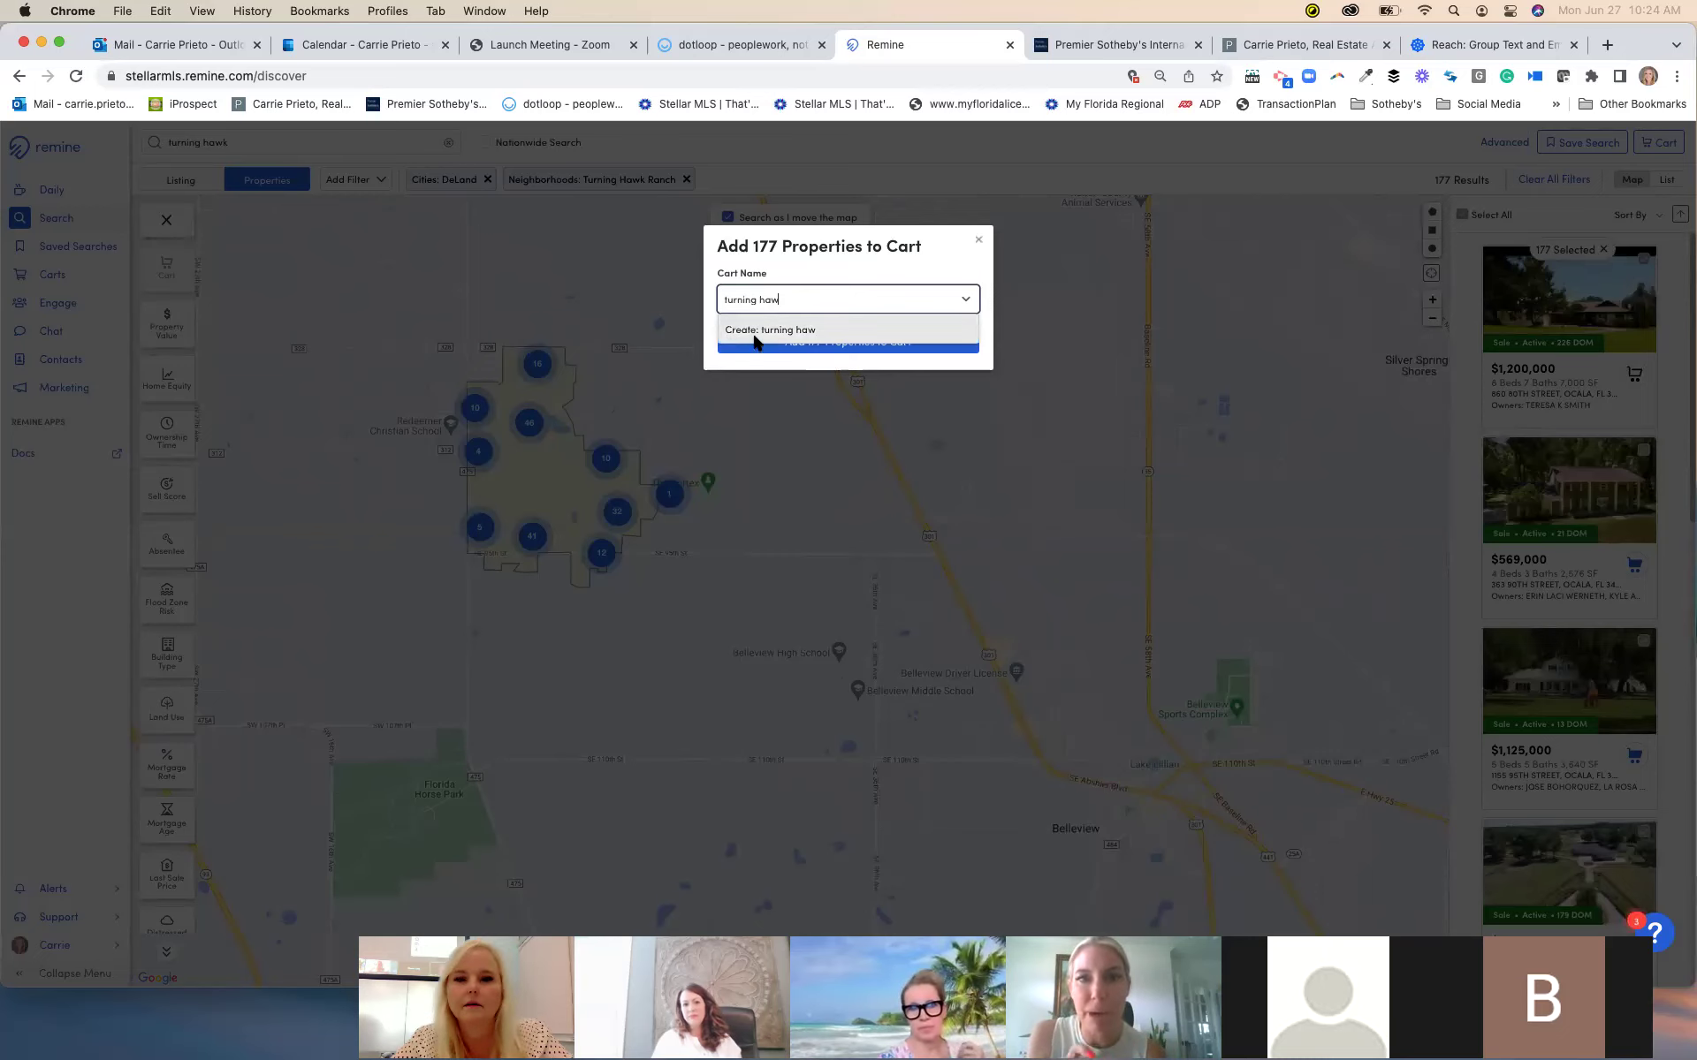
pyautogui.click(754, 349)
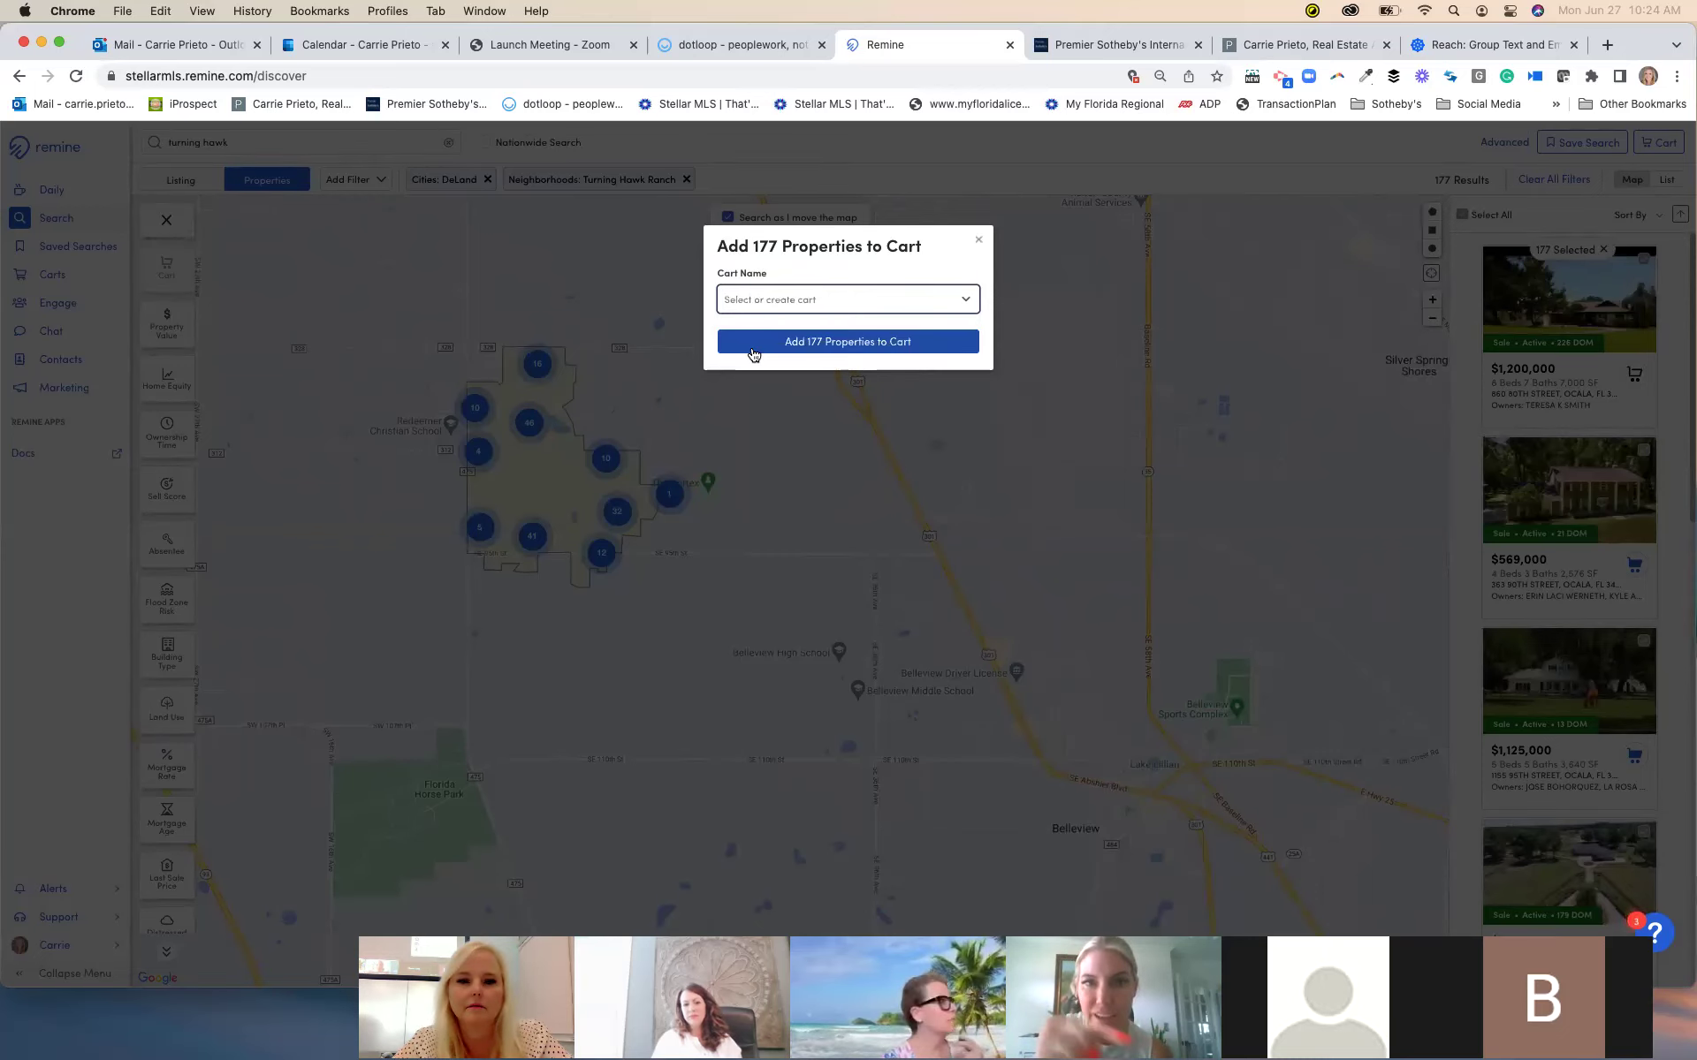
pyautogui.click(763, 297)
# Choose the existing Turning_Hawk cart and add the selected properties to it
pyautogui.scroll(3, 768, 348)
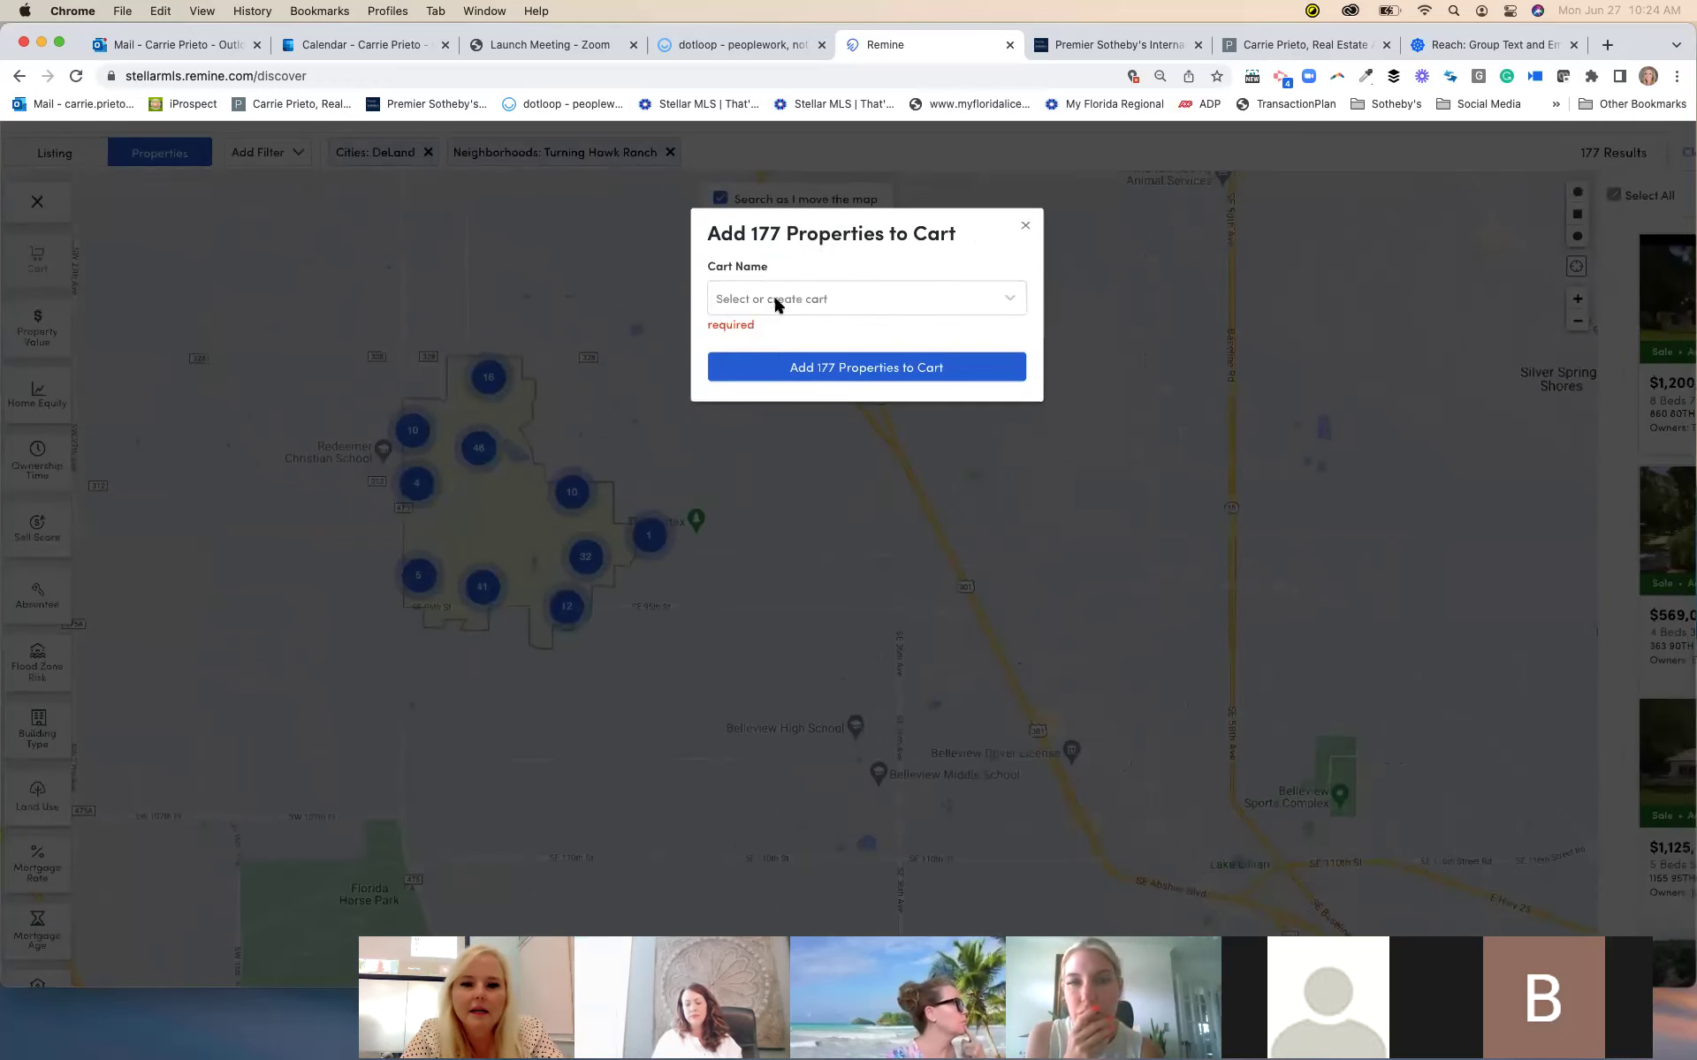
pyautogui.click(774, 299)
pyautogui.write('turning')
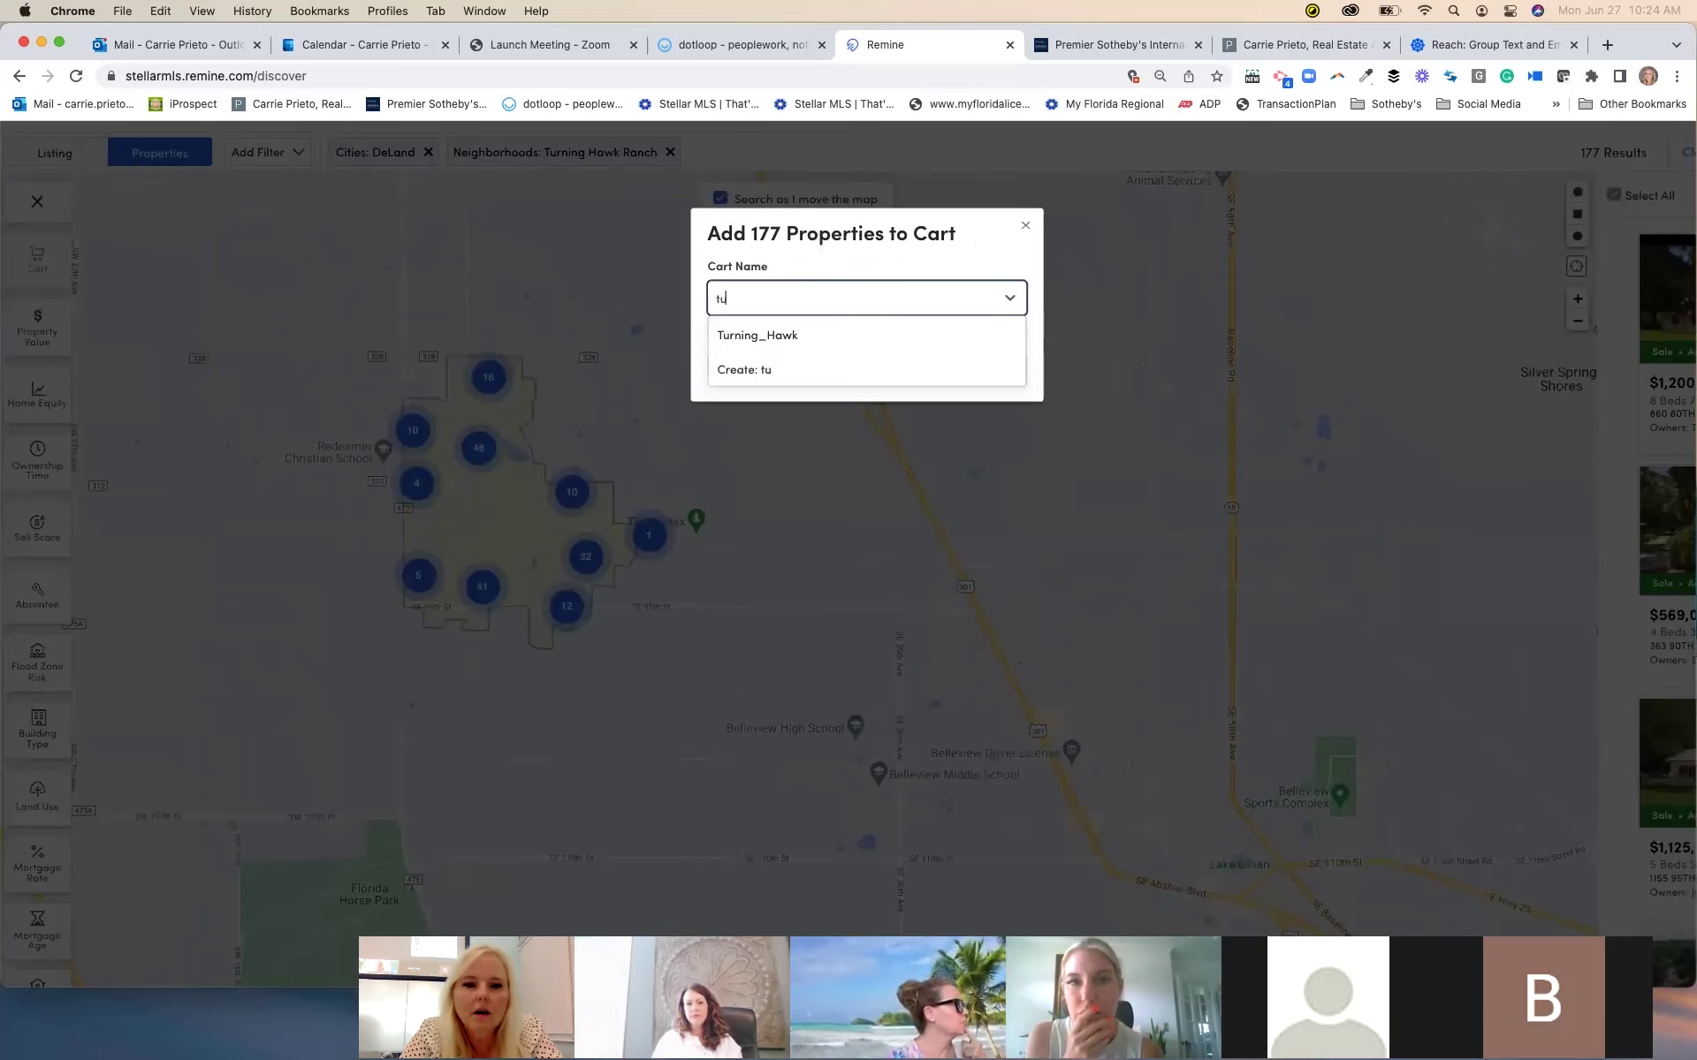
pyautogui.click(768, 342)
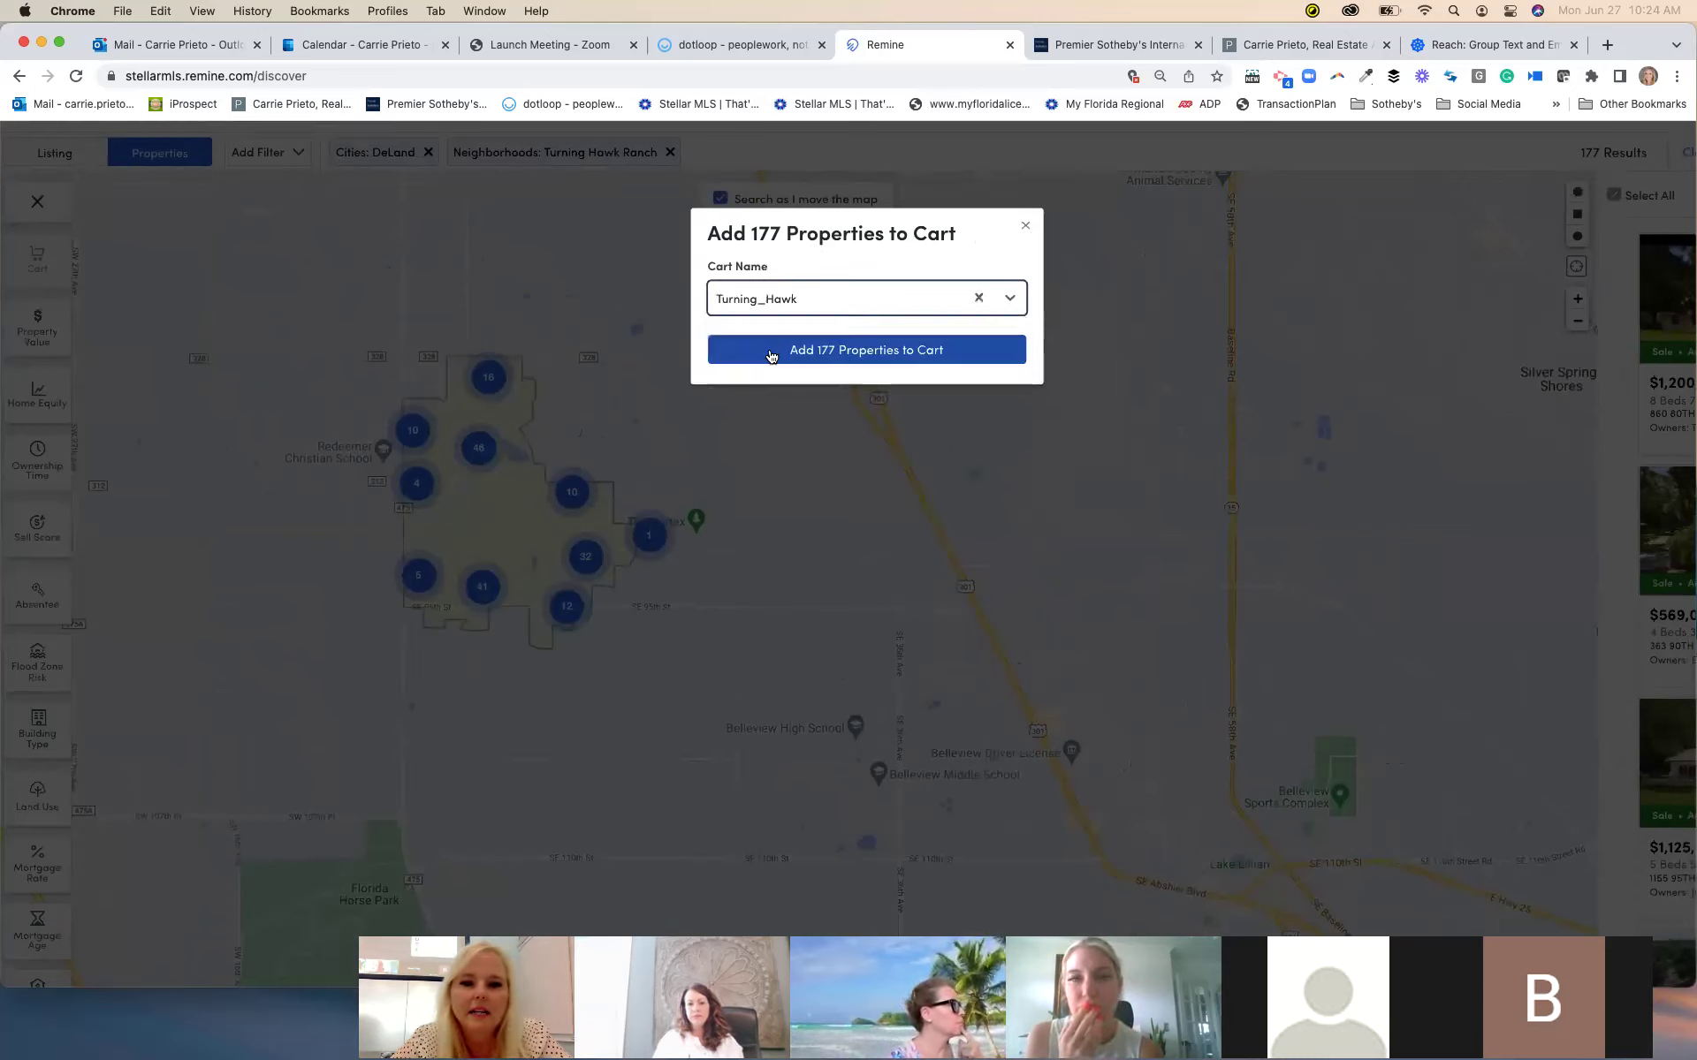
pyautogui.click(768, 352)
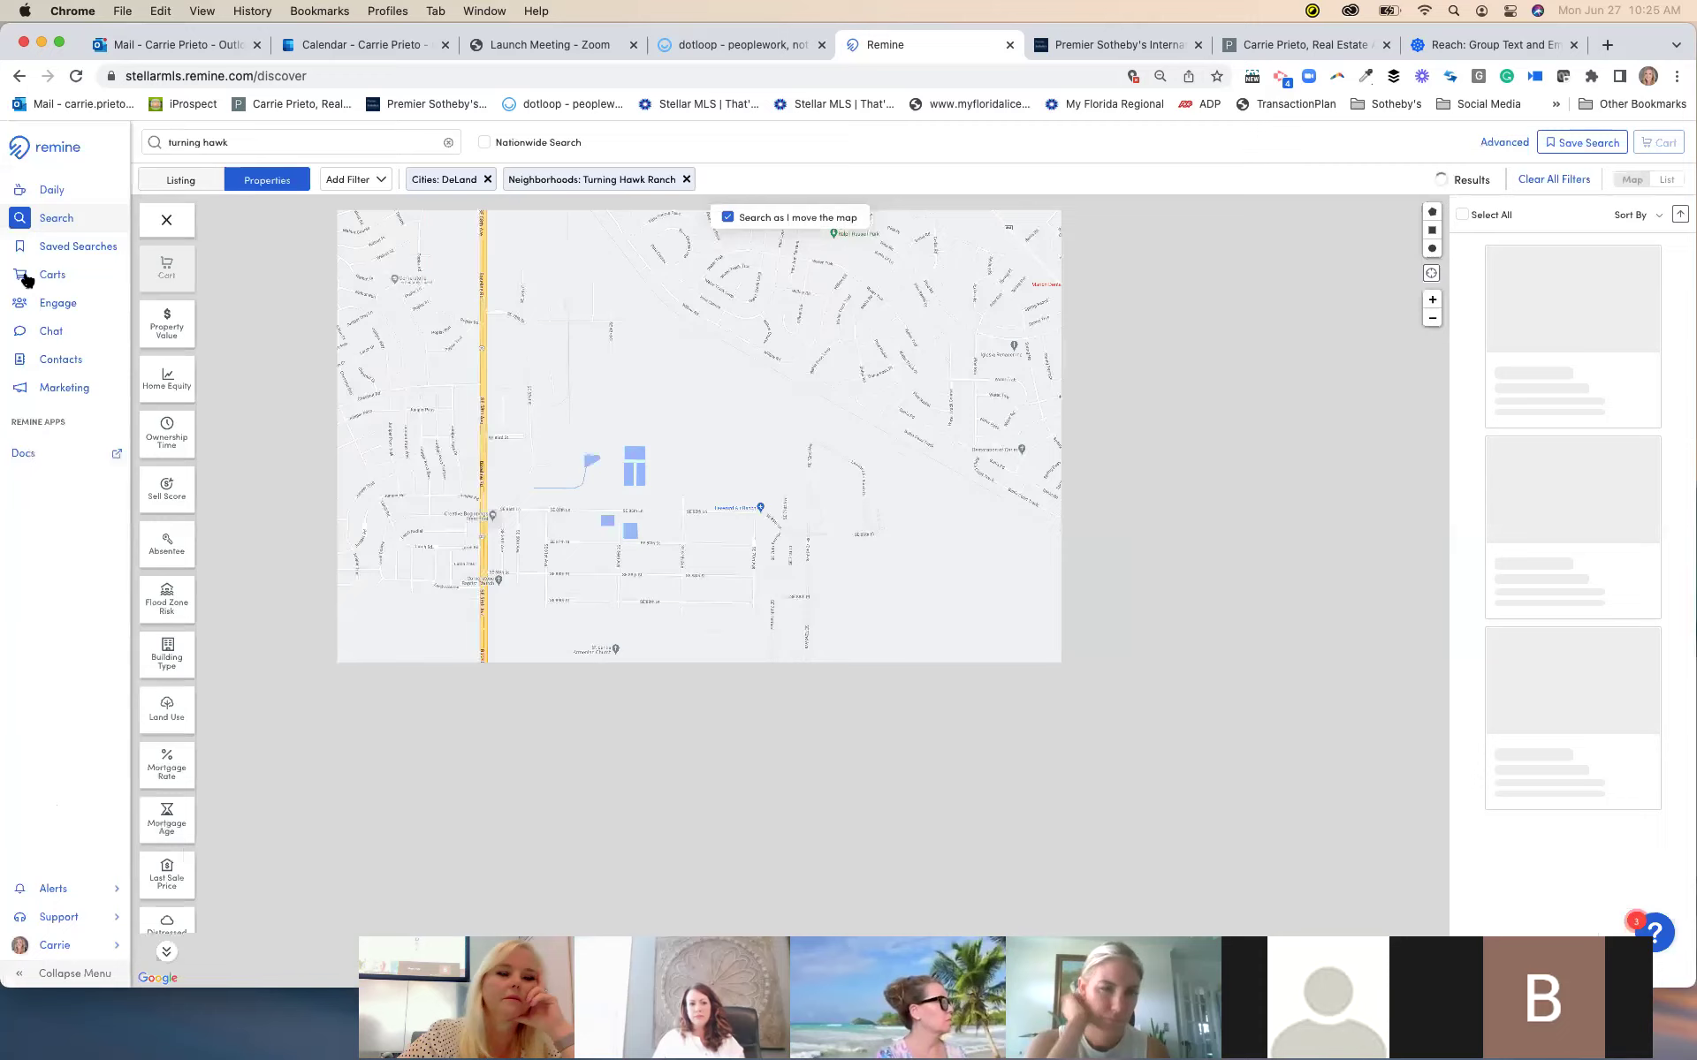
# Open the Turning_Hawk cart to show its list of properties
pyautogui.click(27, 278)
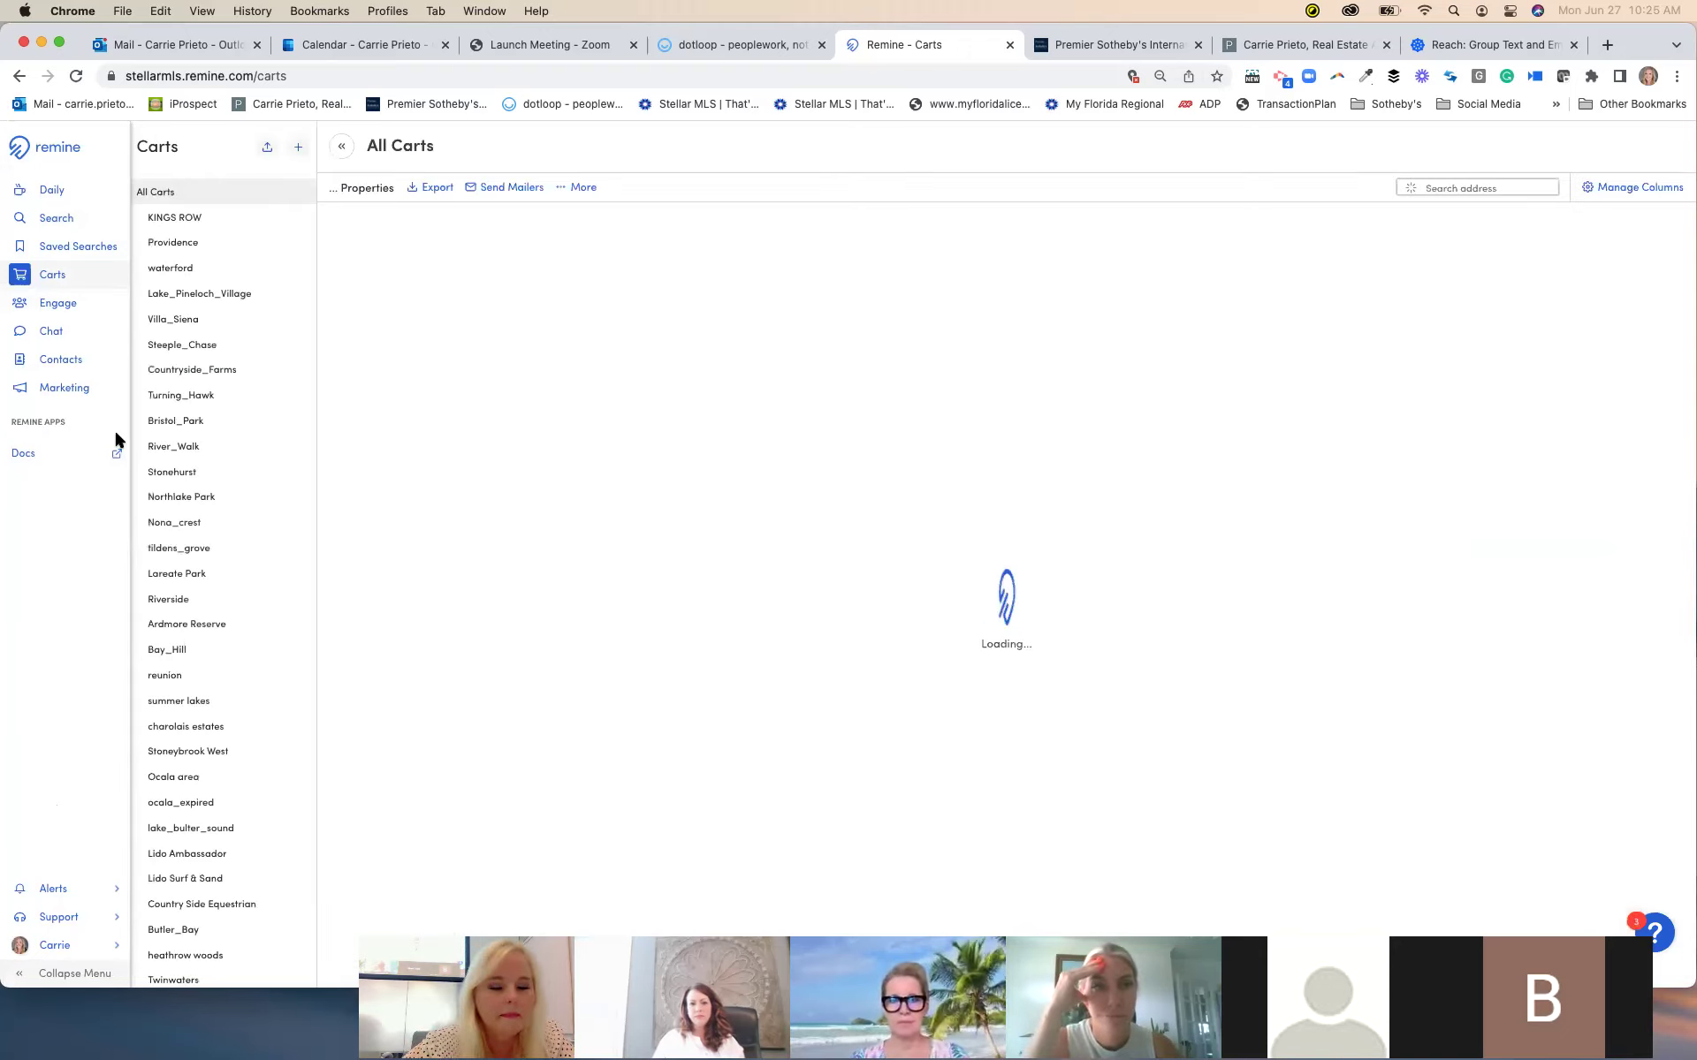
pyautogui.scroll(5, 115, 439)
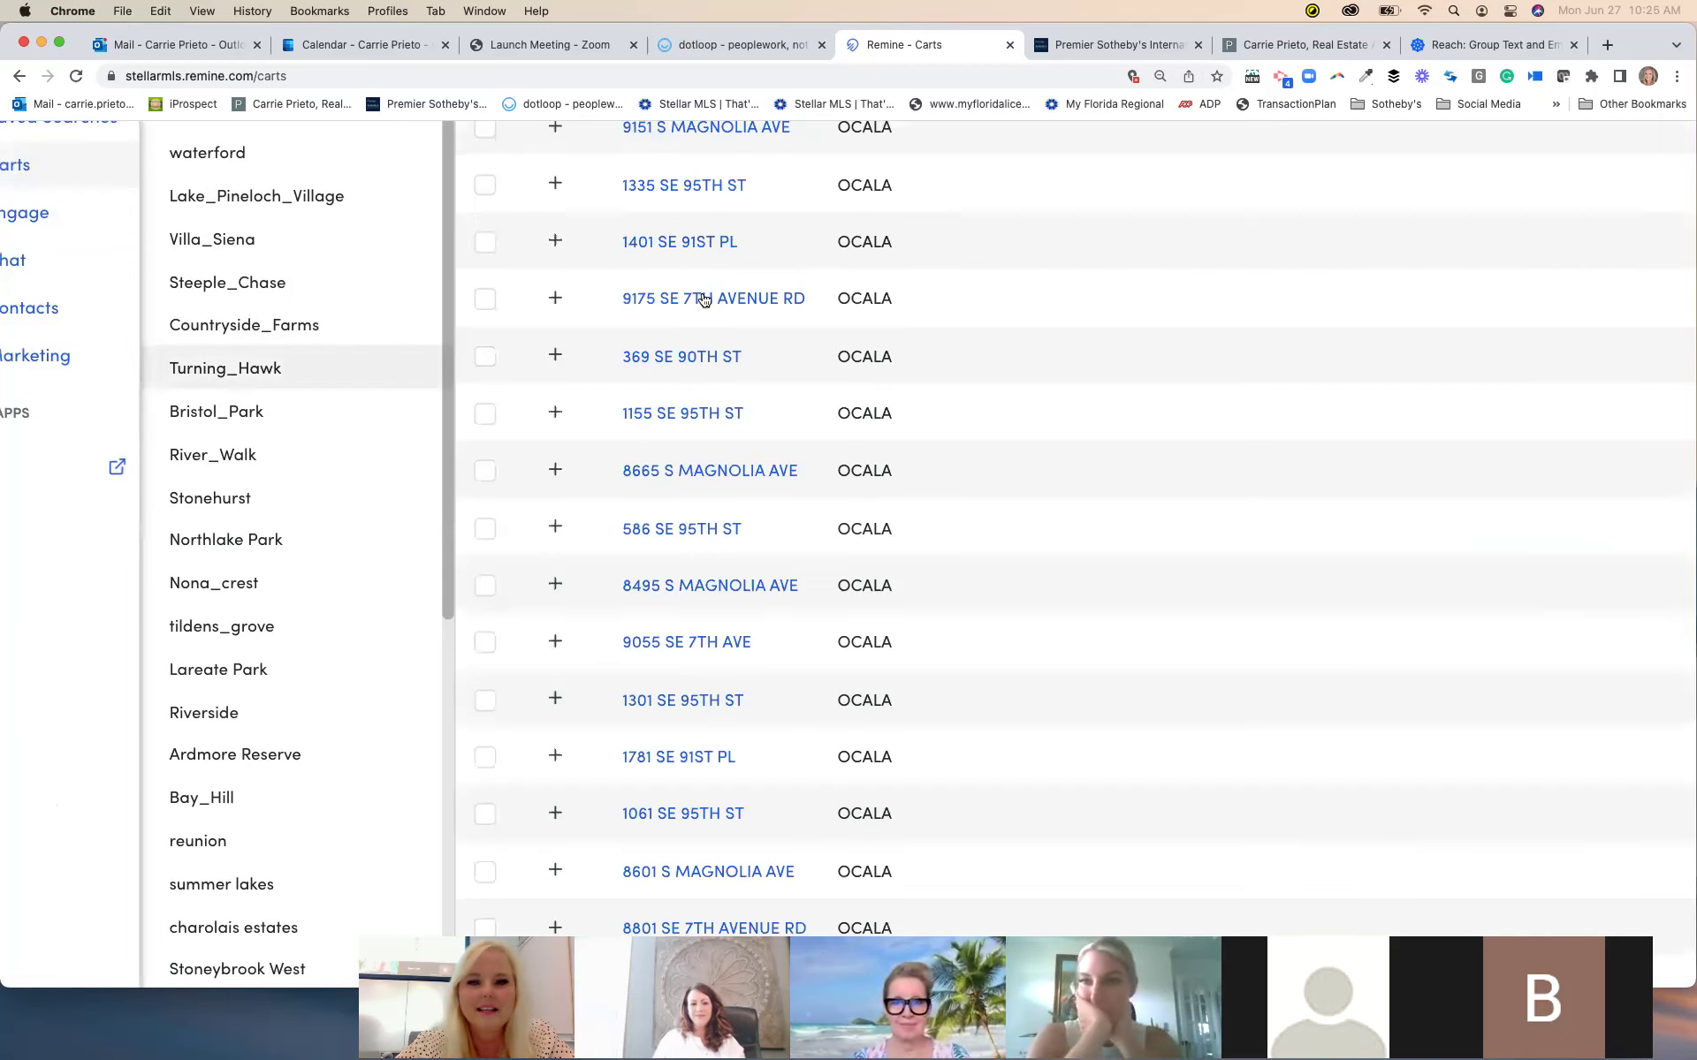
pyautogui.scroll(3, 702, 300)
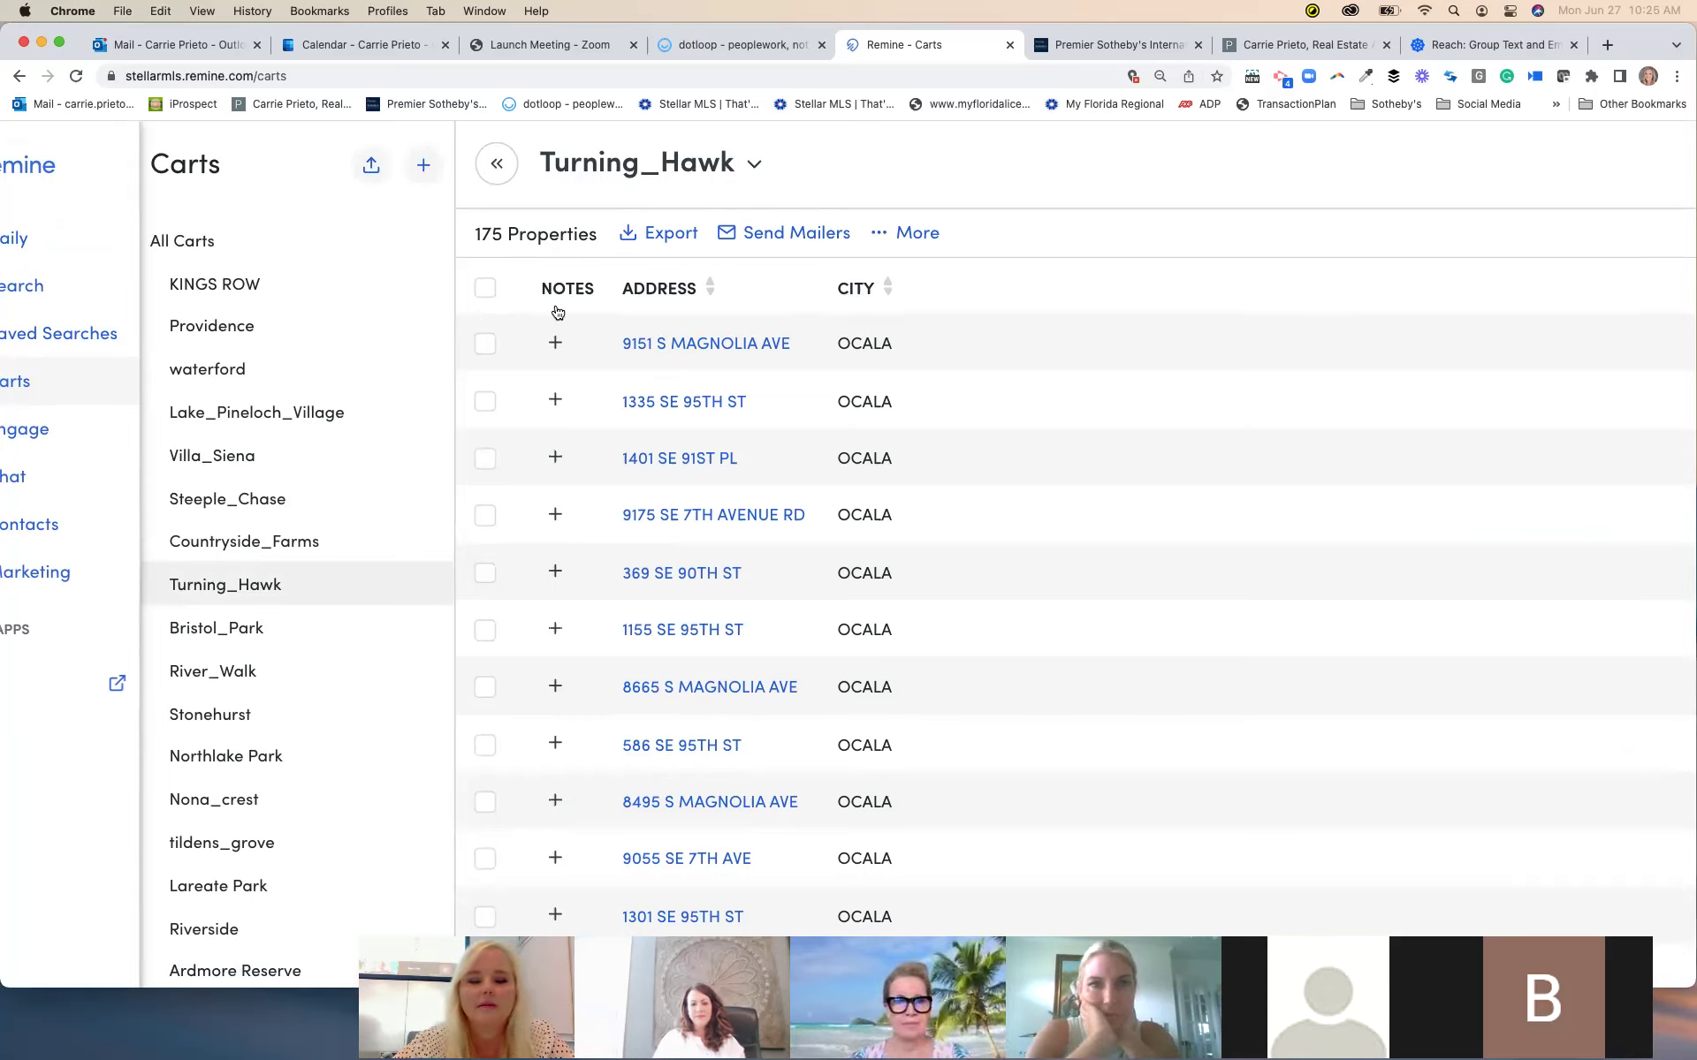
# Select all properties in the Turning_Hawk cart and set up a CSV export with the file name turning_hawk
pyautogui.click(486, 292)
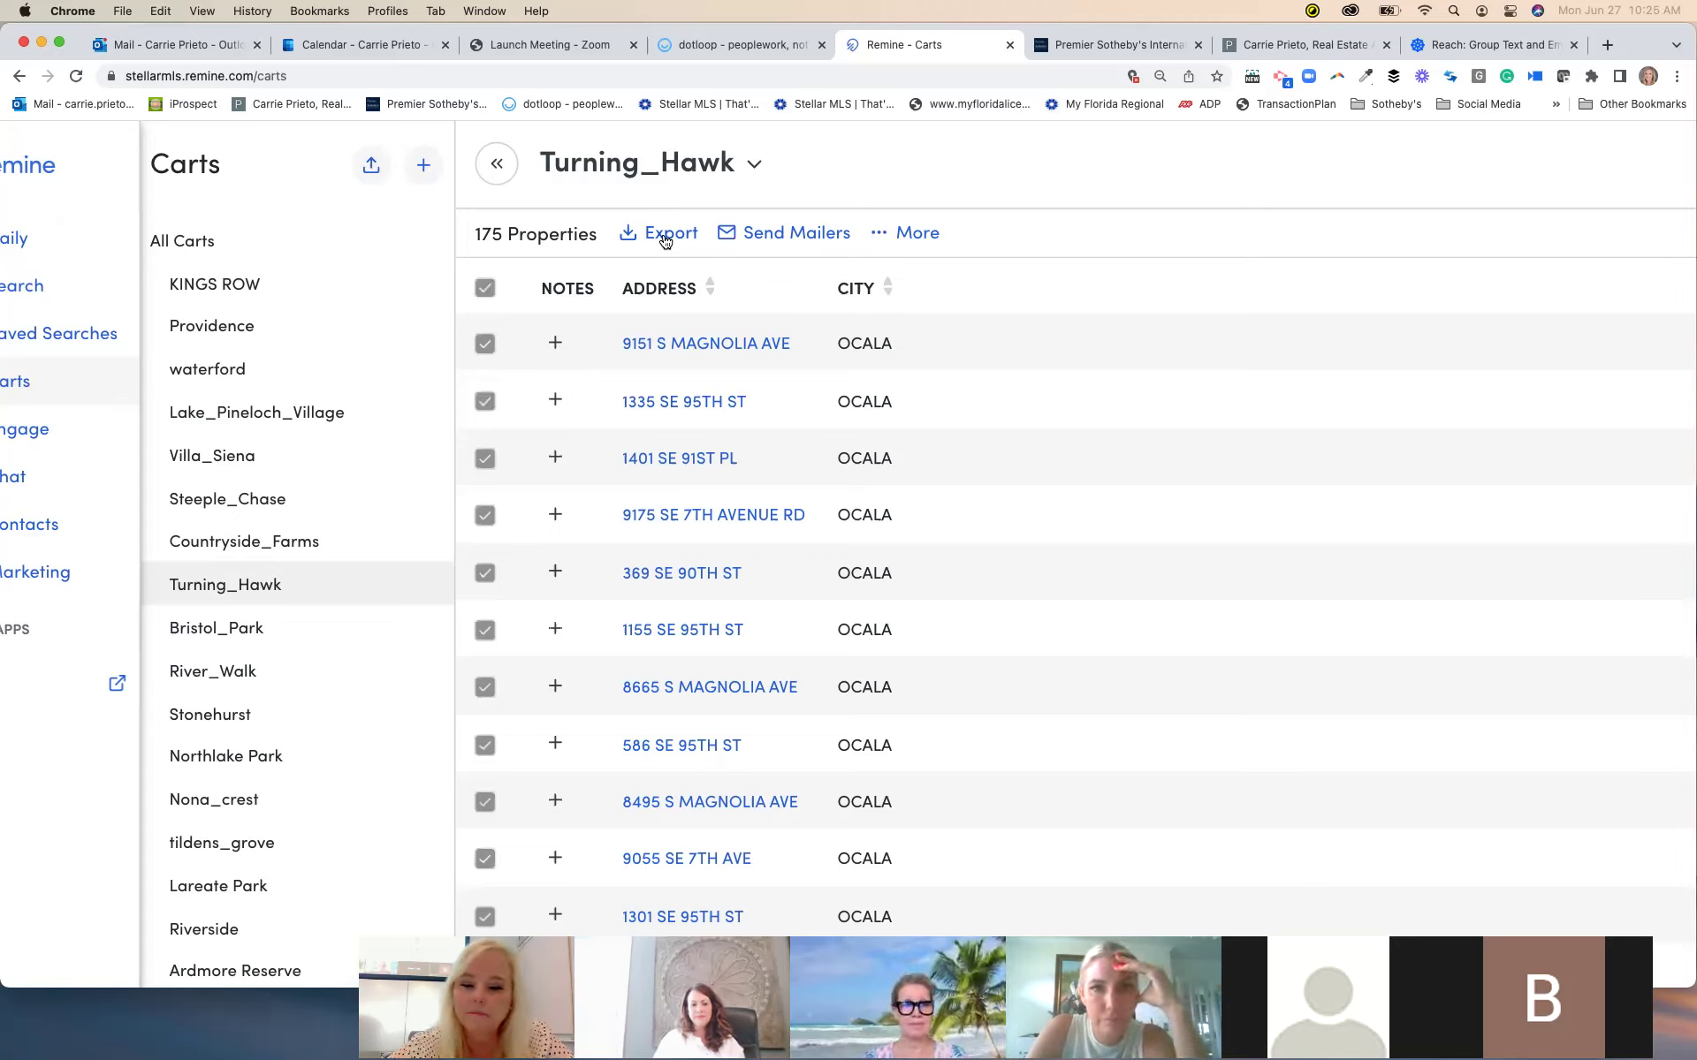
pyautogui.click(485, 289)
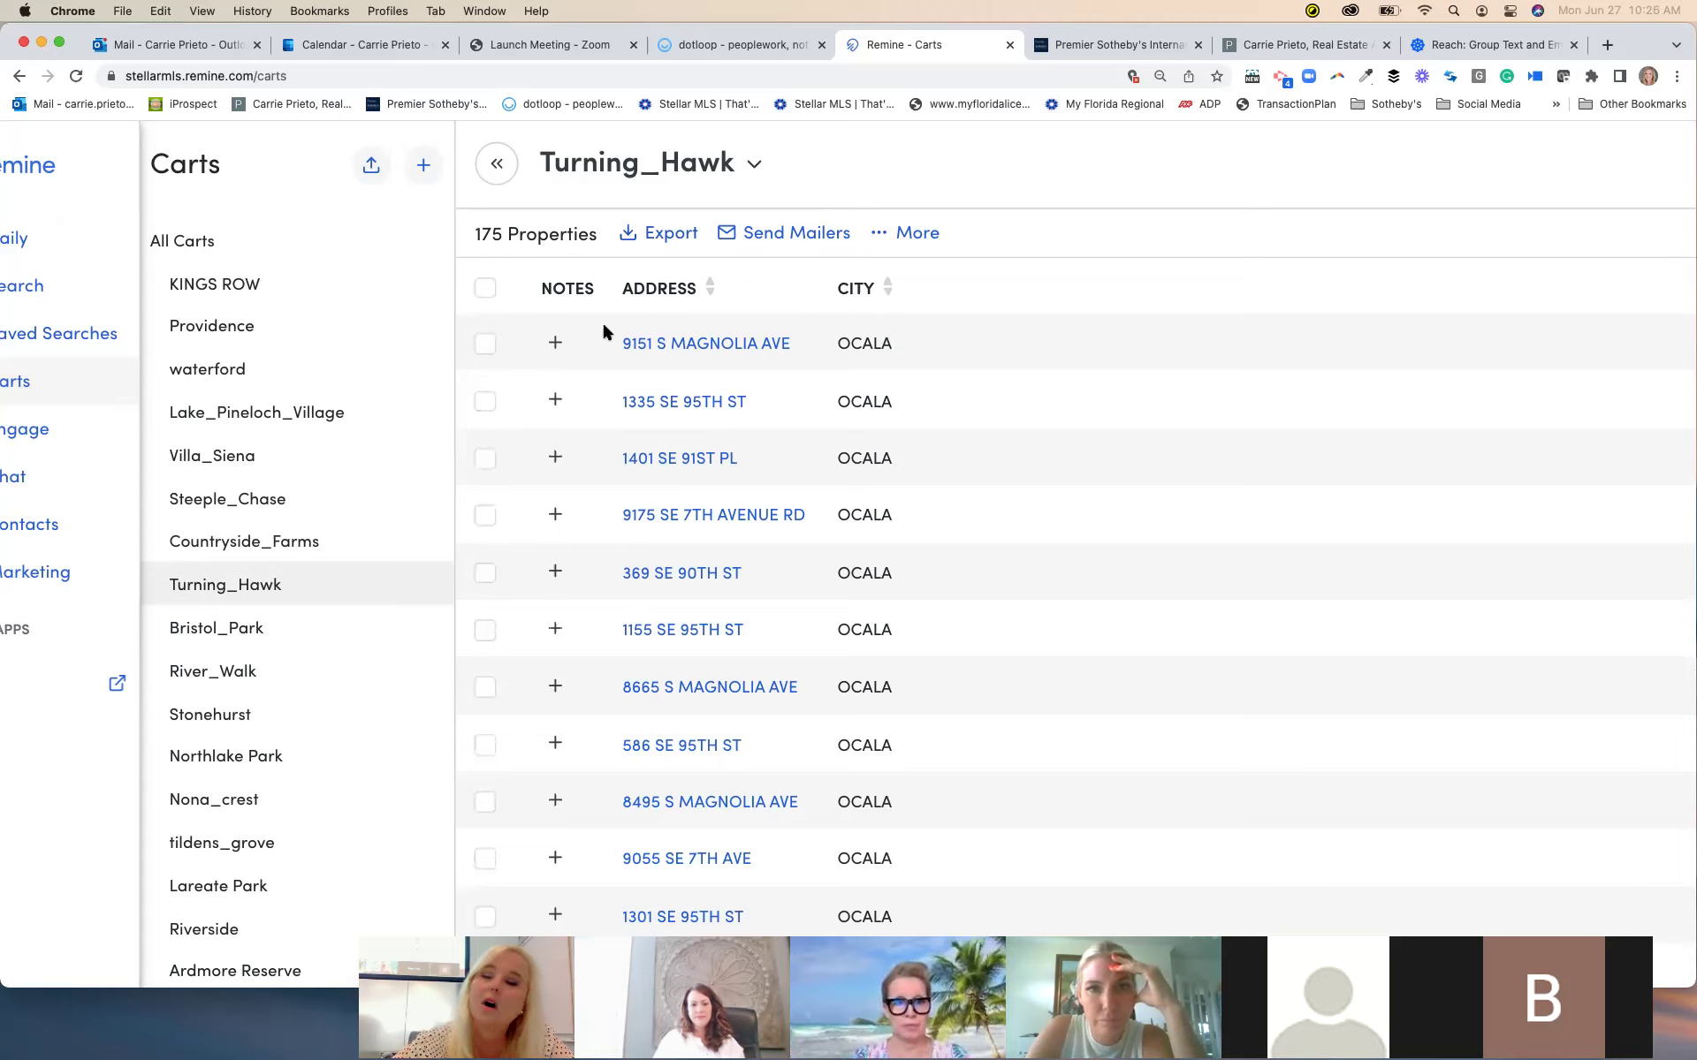
pyautogui.click(487, 294)
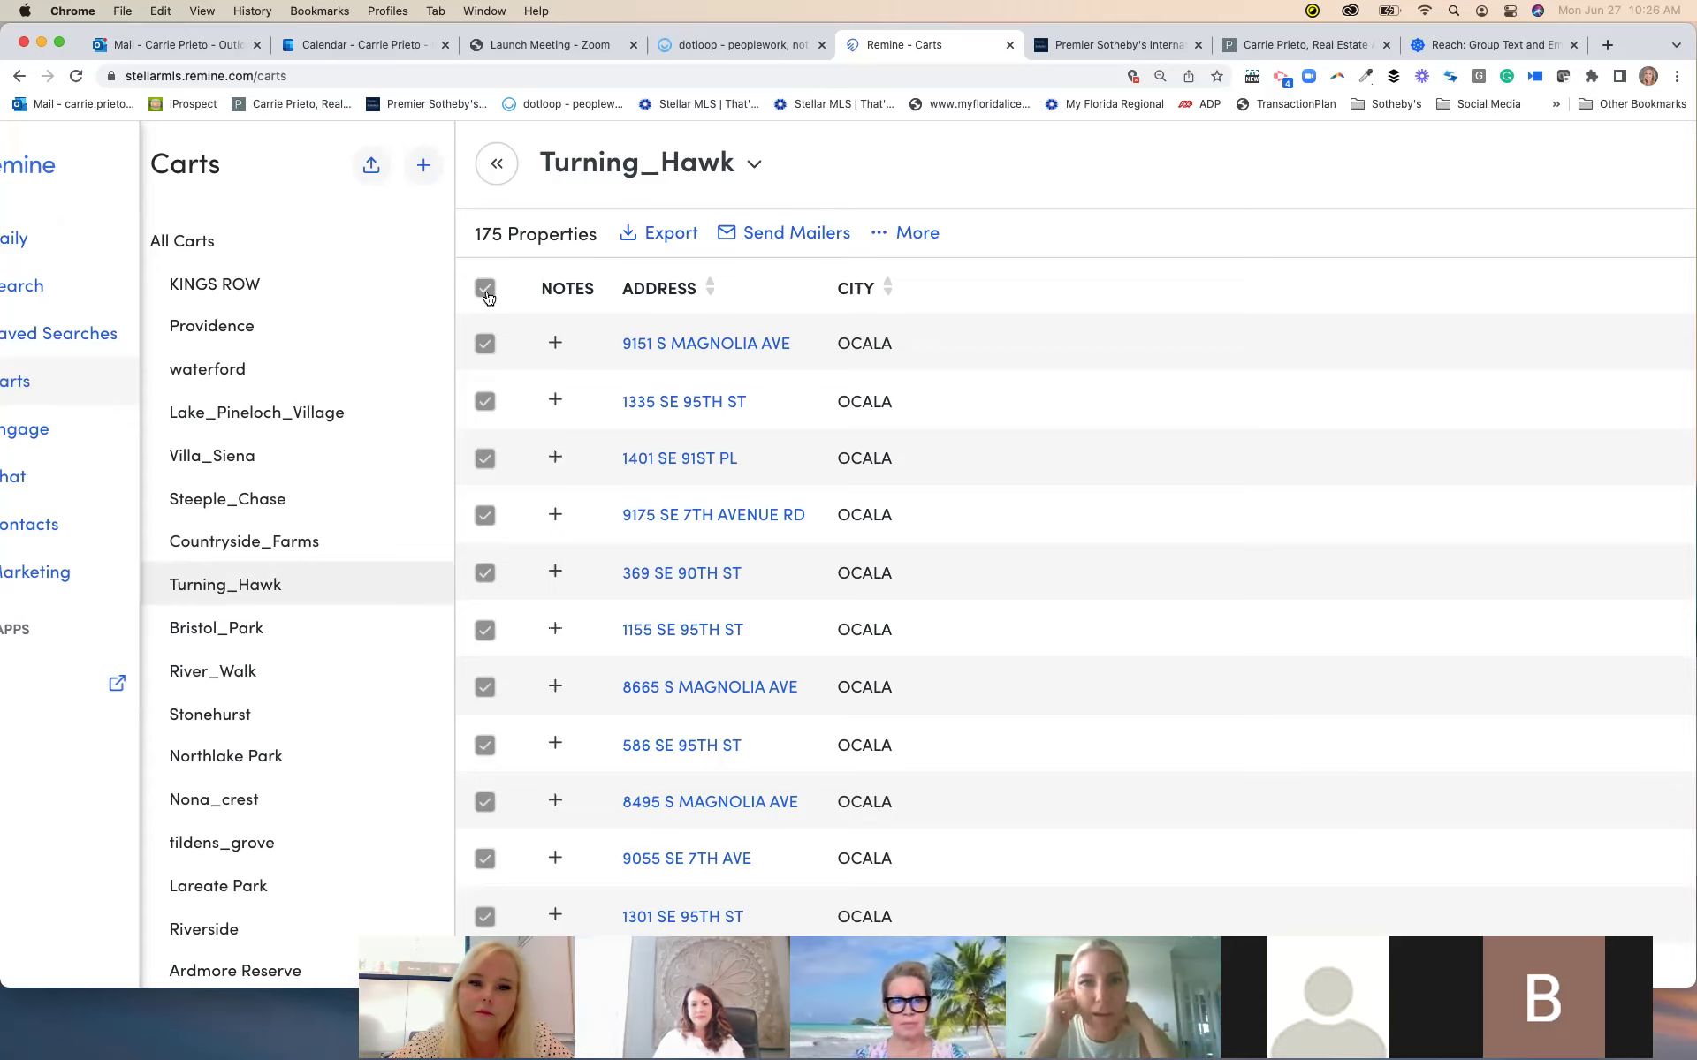
pyautogui.click(661, 234)
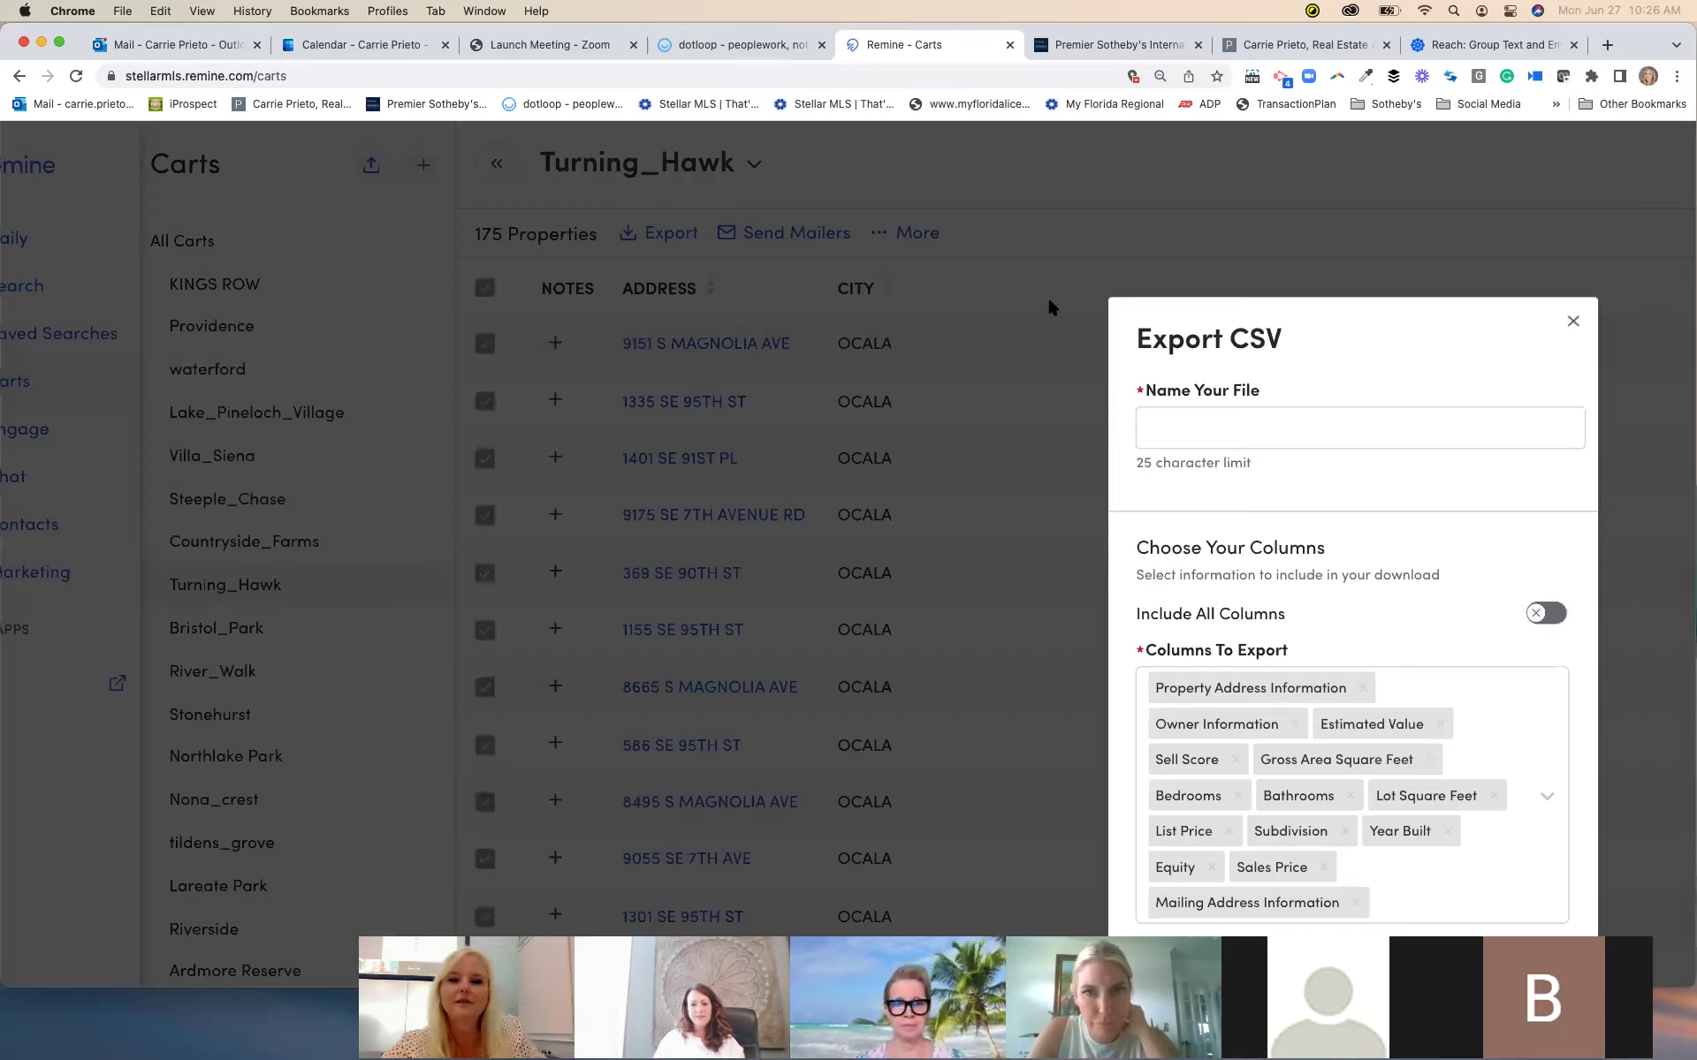
pyautogui.moveTo(1201, 340); pyautogui.dragTo(806, 353)
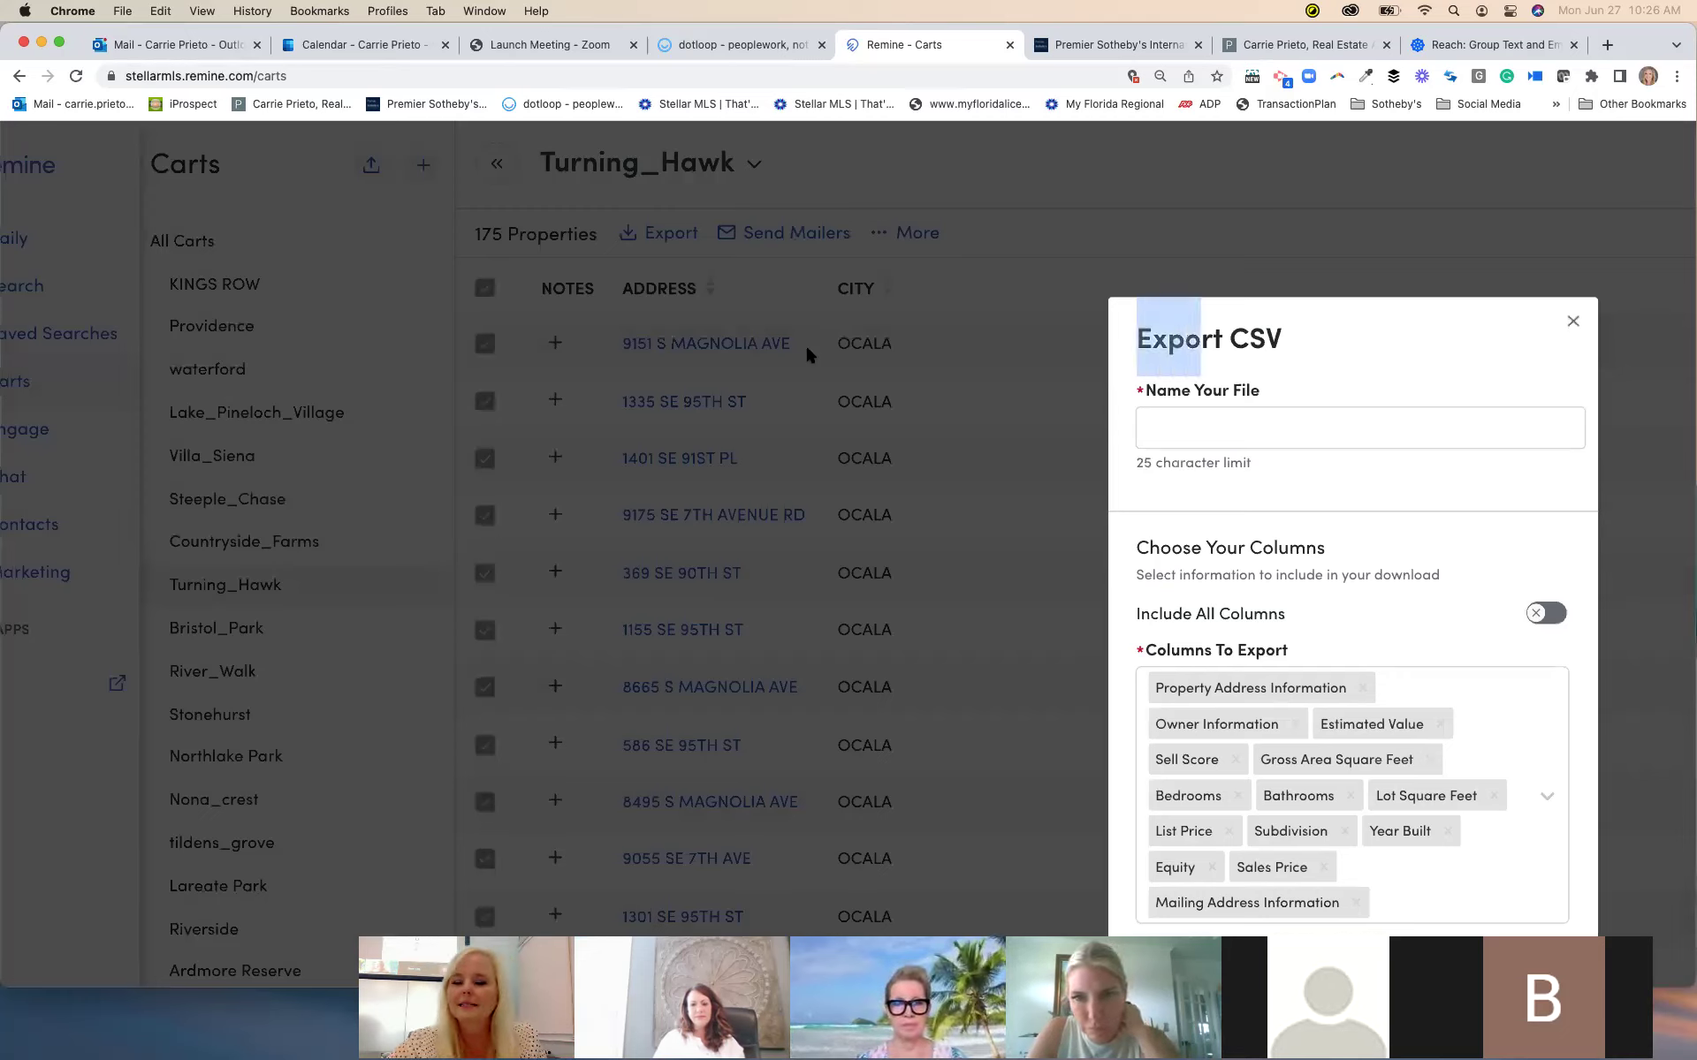
pyautogui.click(1212, 428)
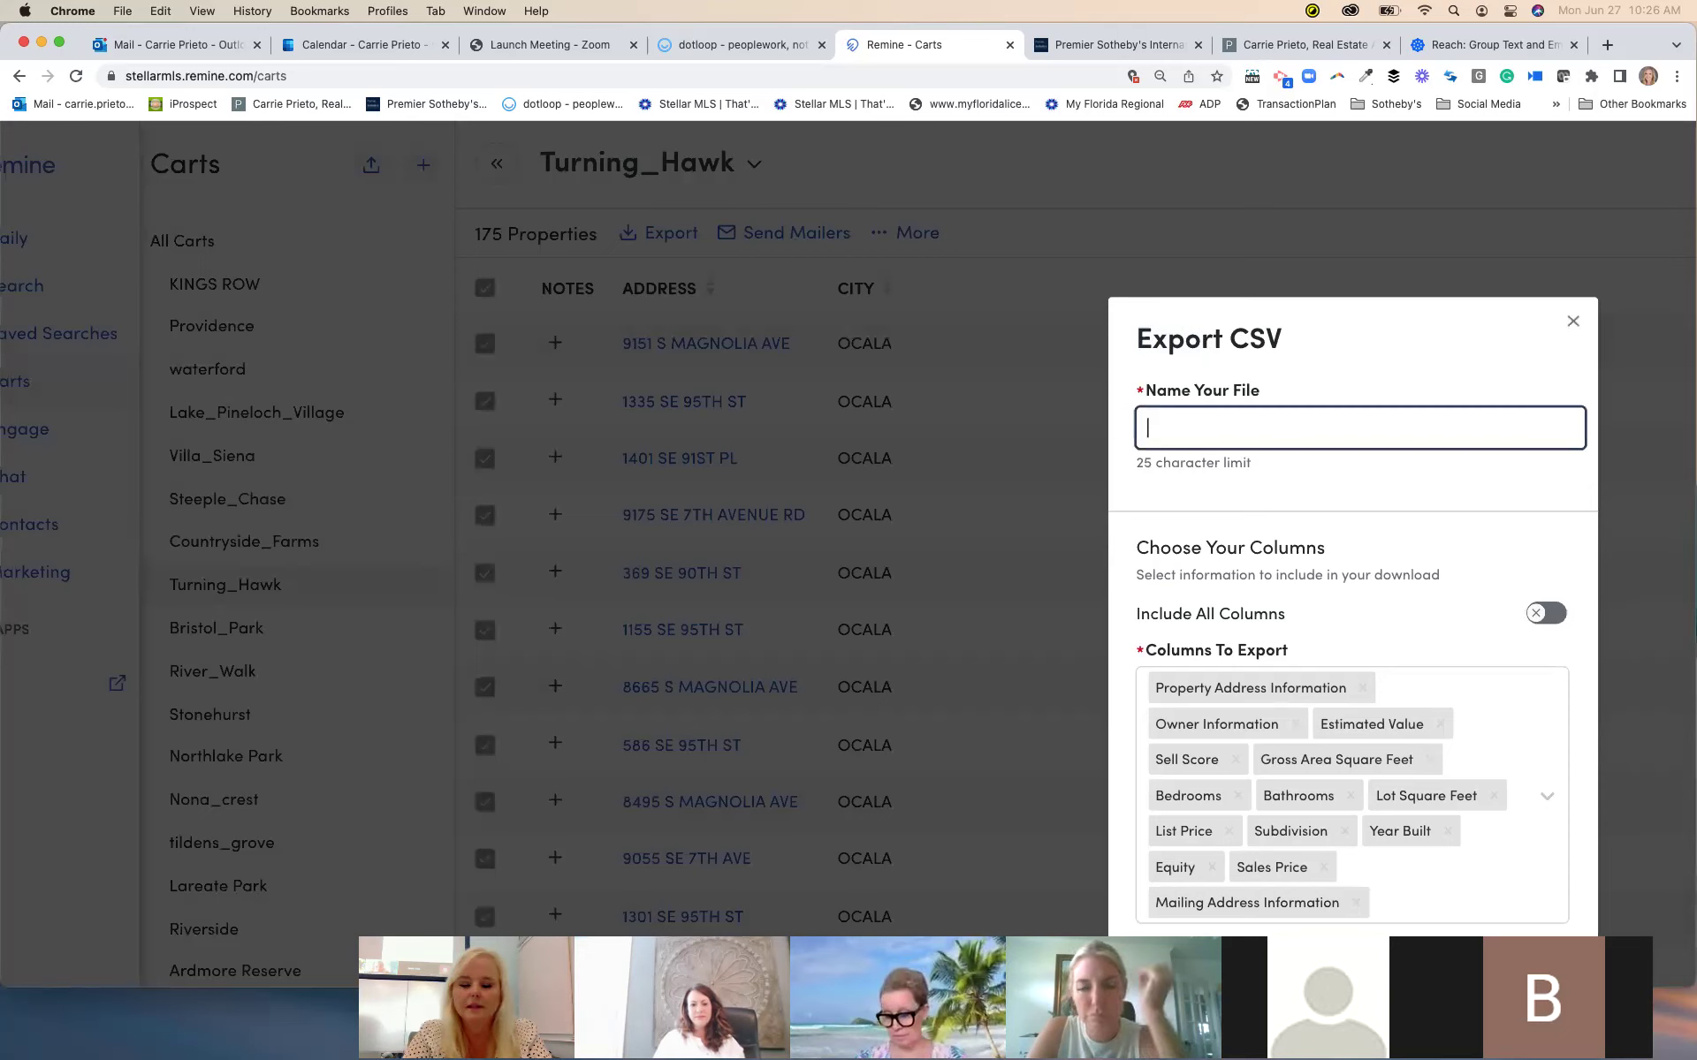
pyautogui.write('turning_hawk')
# Remove Estimated Value, Sell Score, Gross Area Square Feet, Bedrooms, Bathrooms and Lot Square Feet from the columns to export
pyautogui.scroll(-2, 1407, 570)
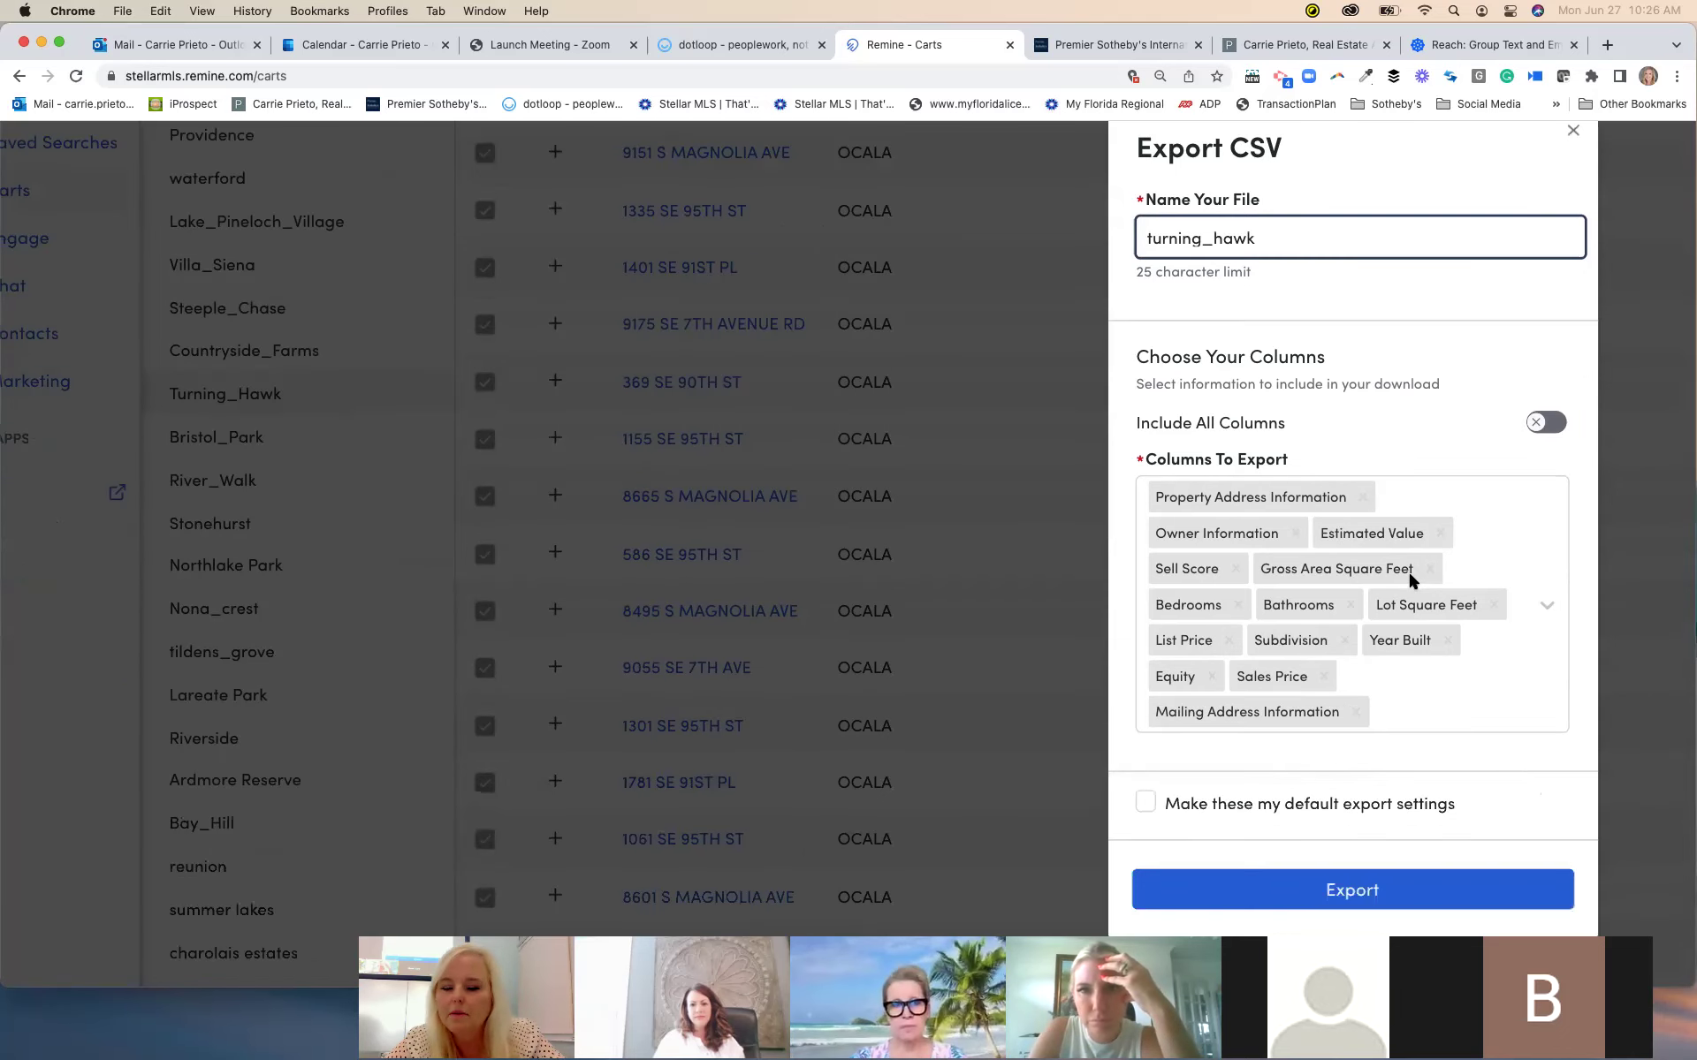
pyautogui.scroll(-1, 1412, 576)
pyautogui.scroll(3, 931, 525)
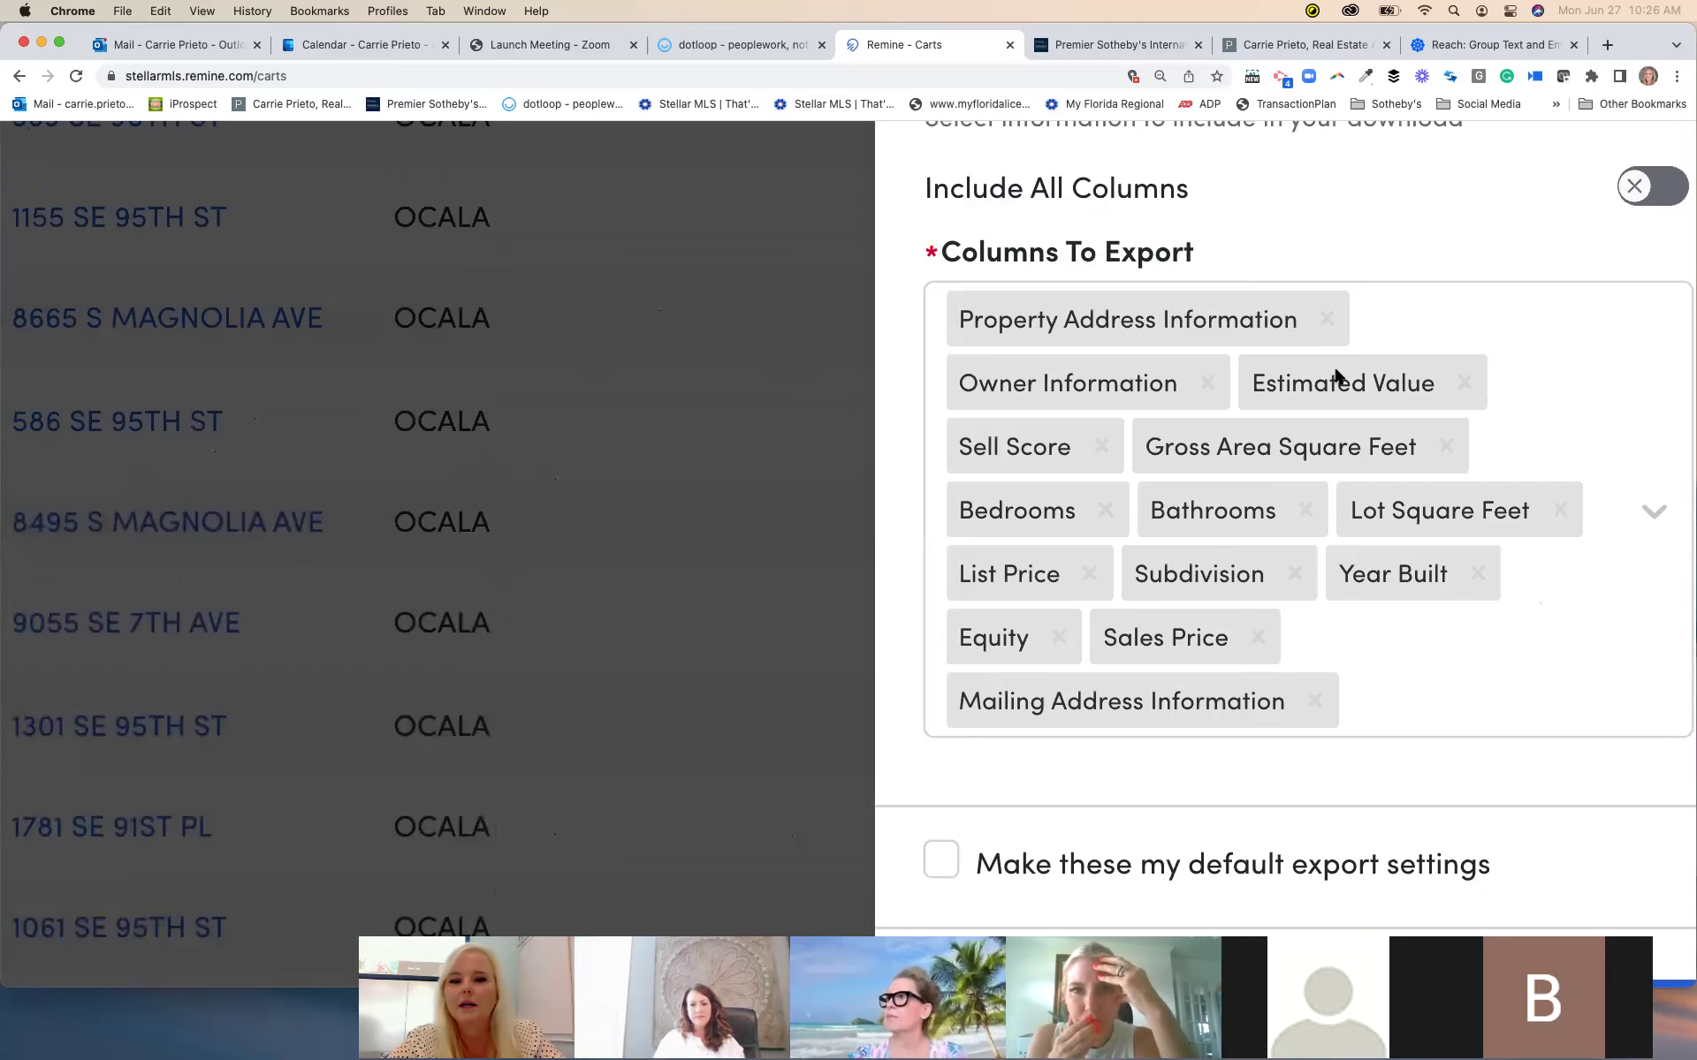
pyautogui.click(1464, 382)
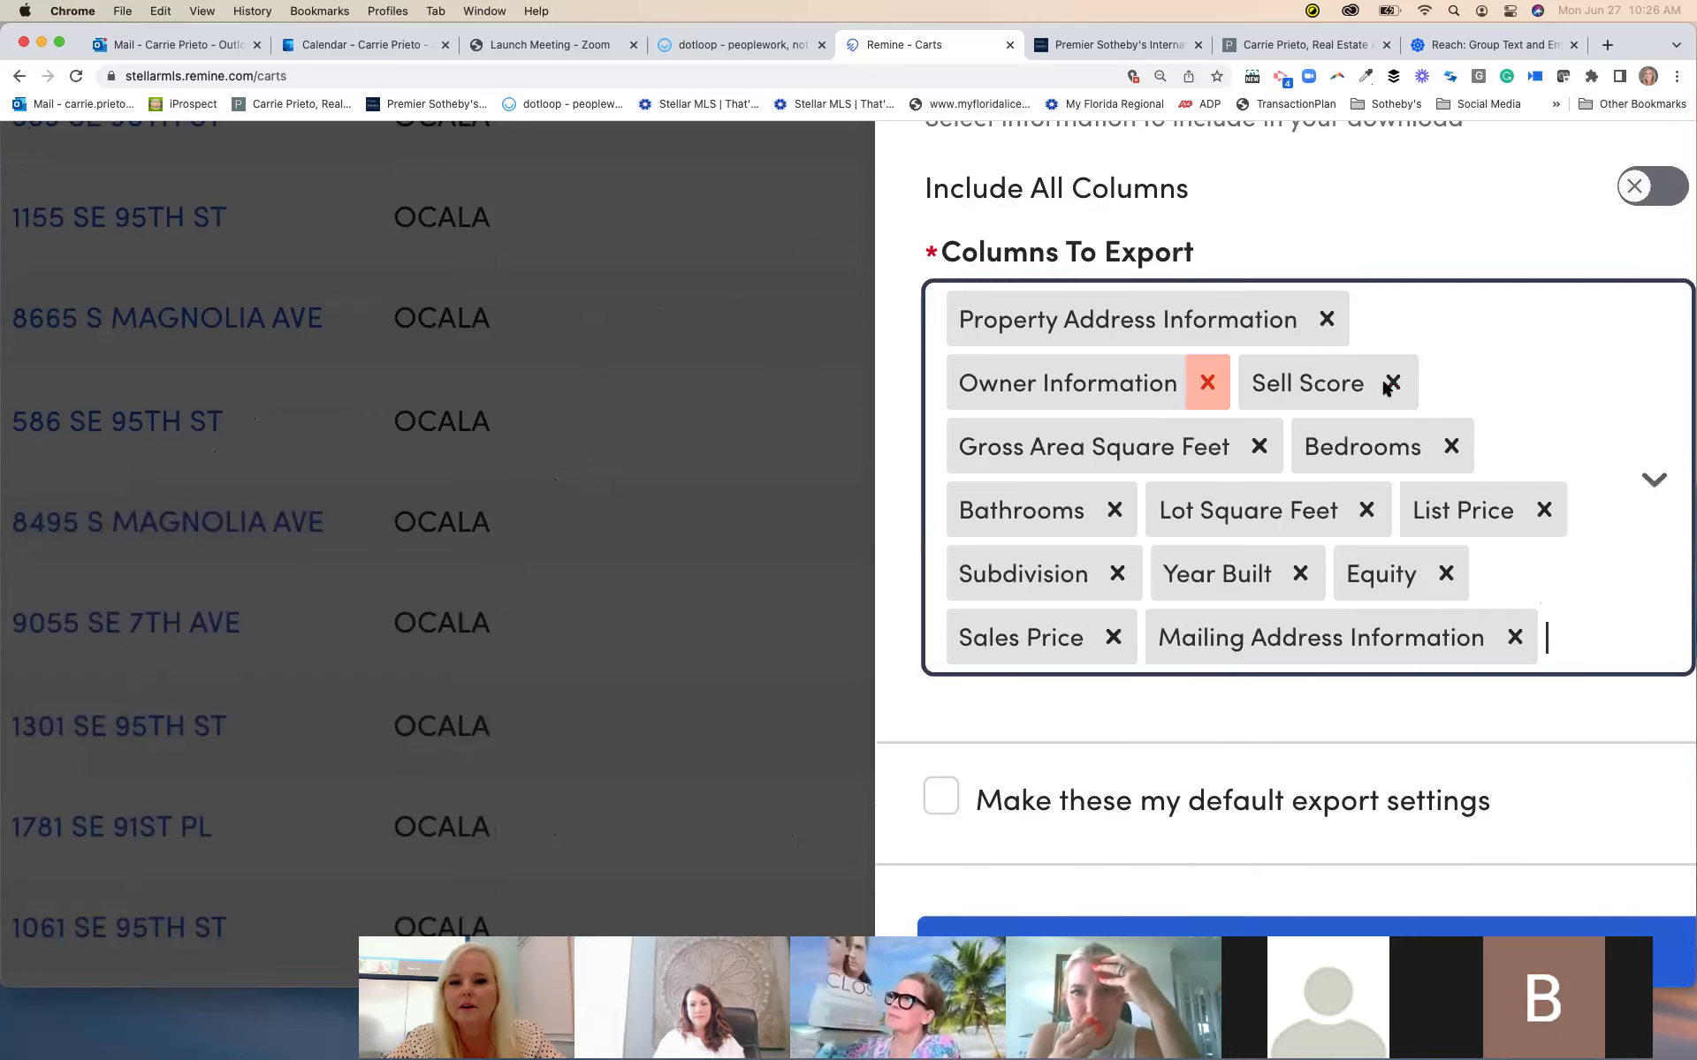
pyautogui.click(1390, 385)
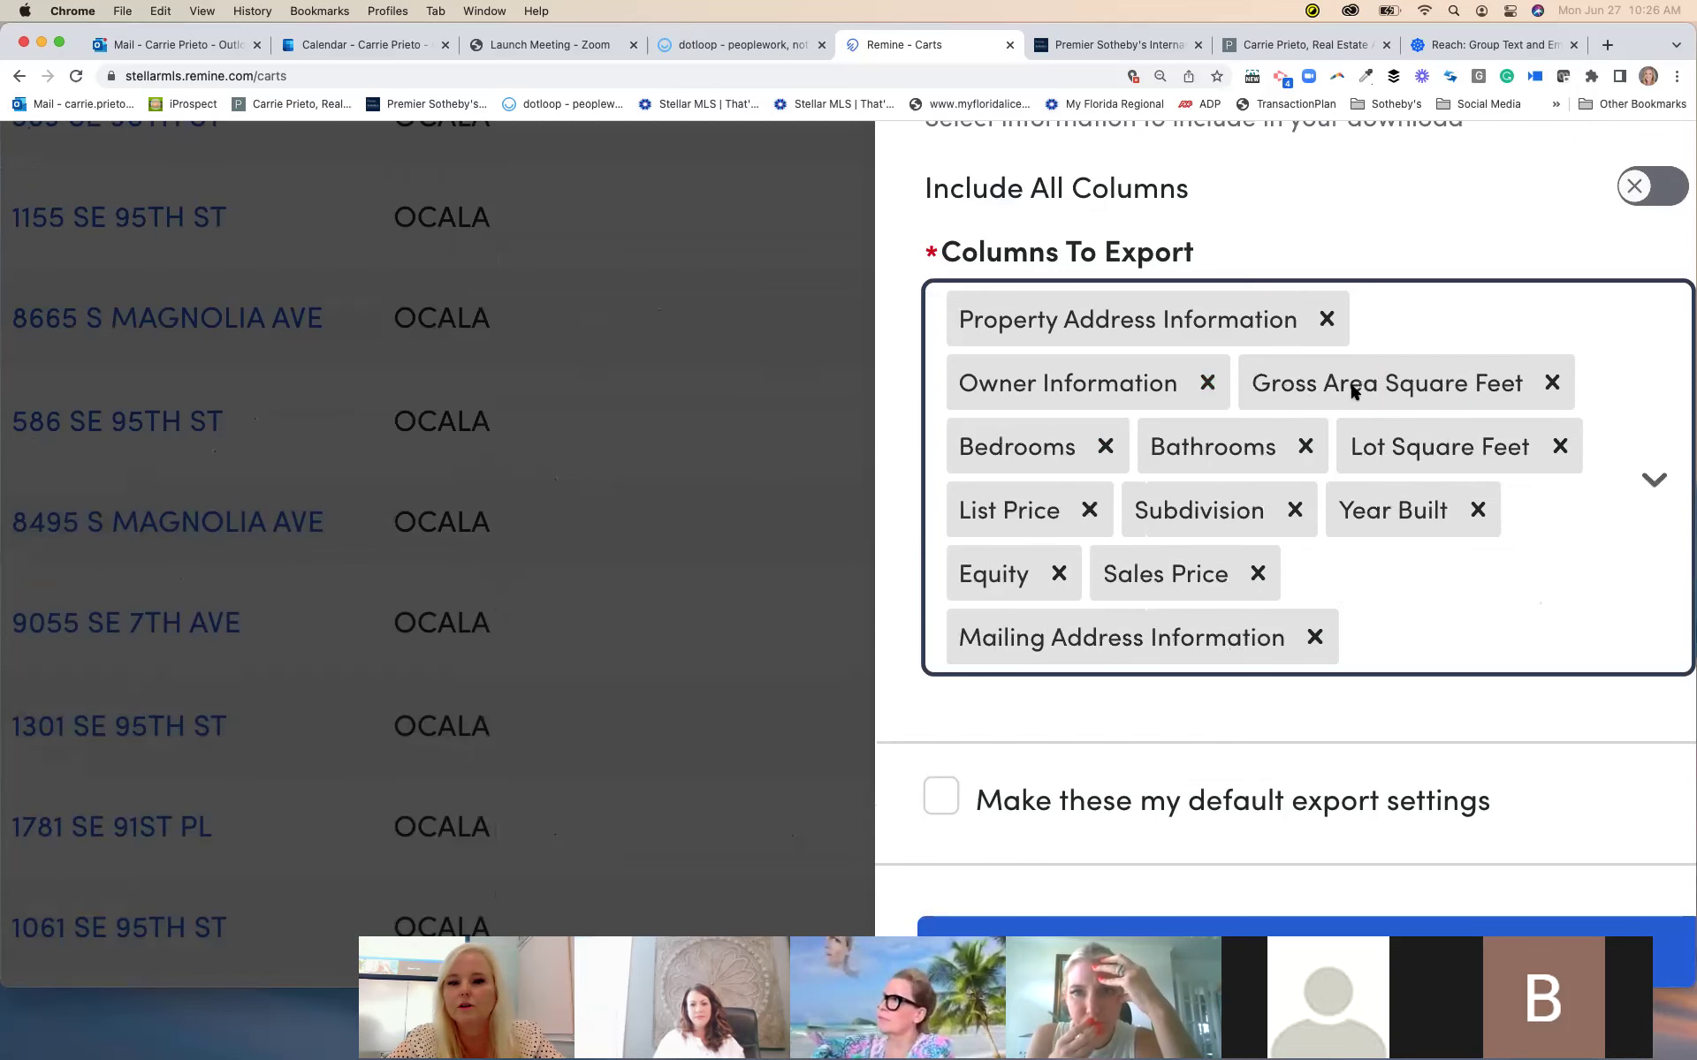
pyautogui.click(1547, 384)
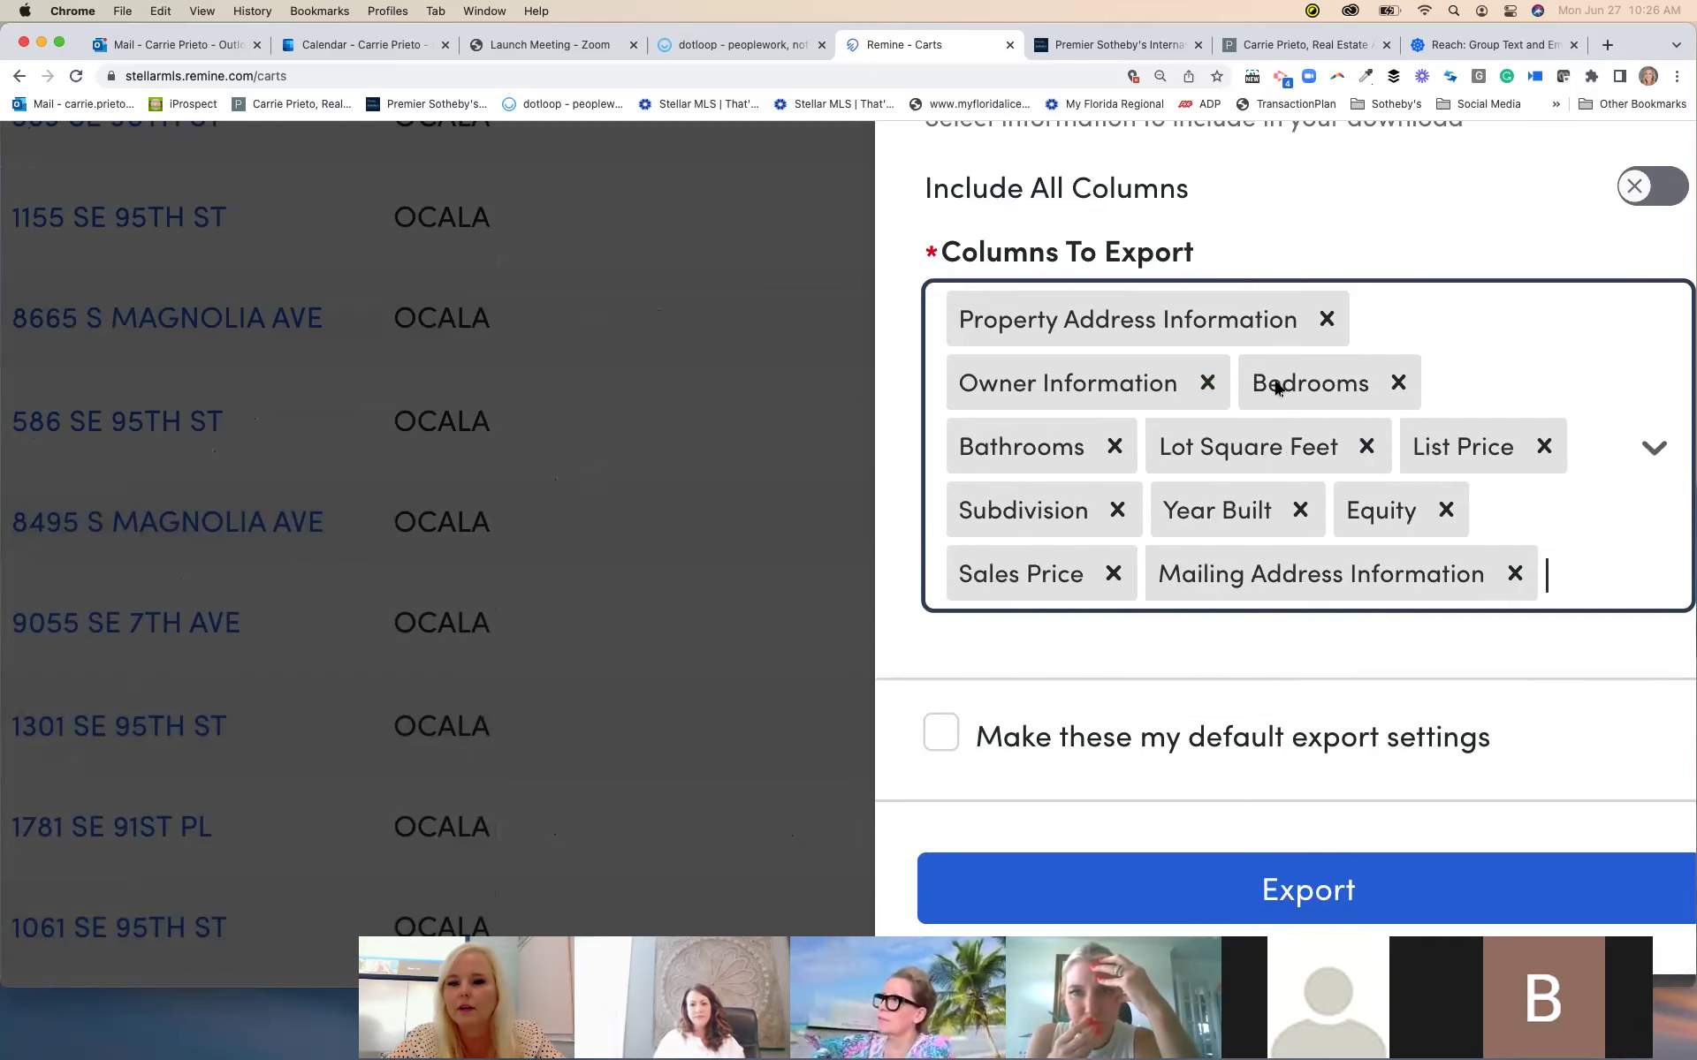
pyautogui.click(1399, 383)
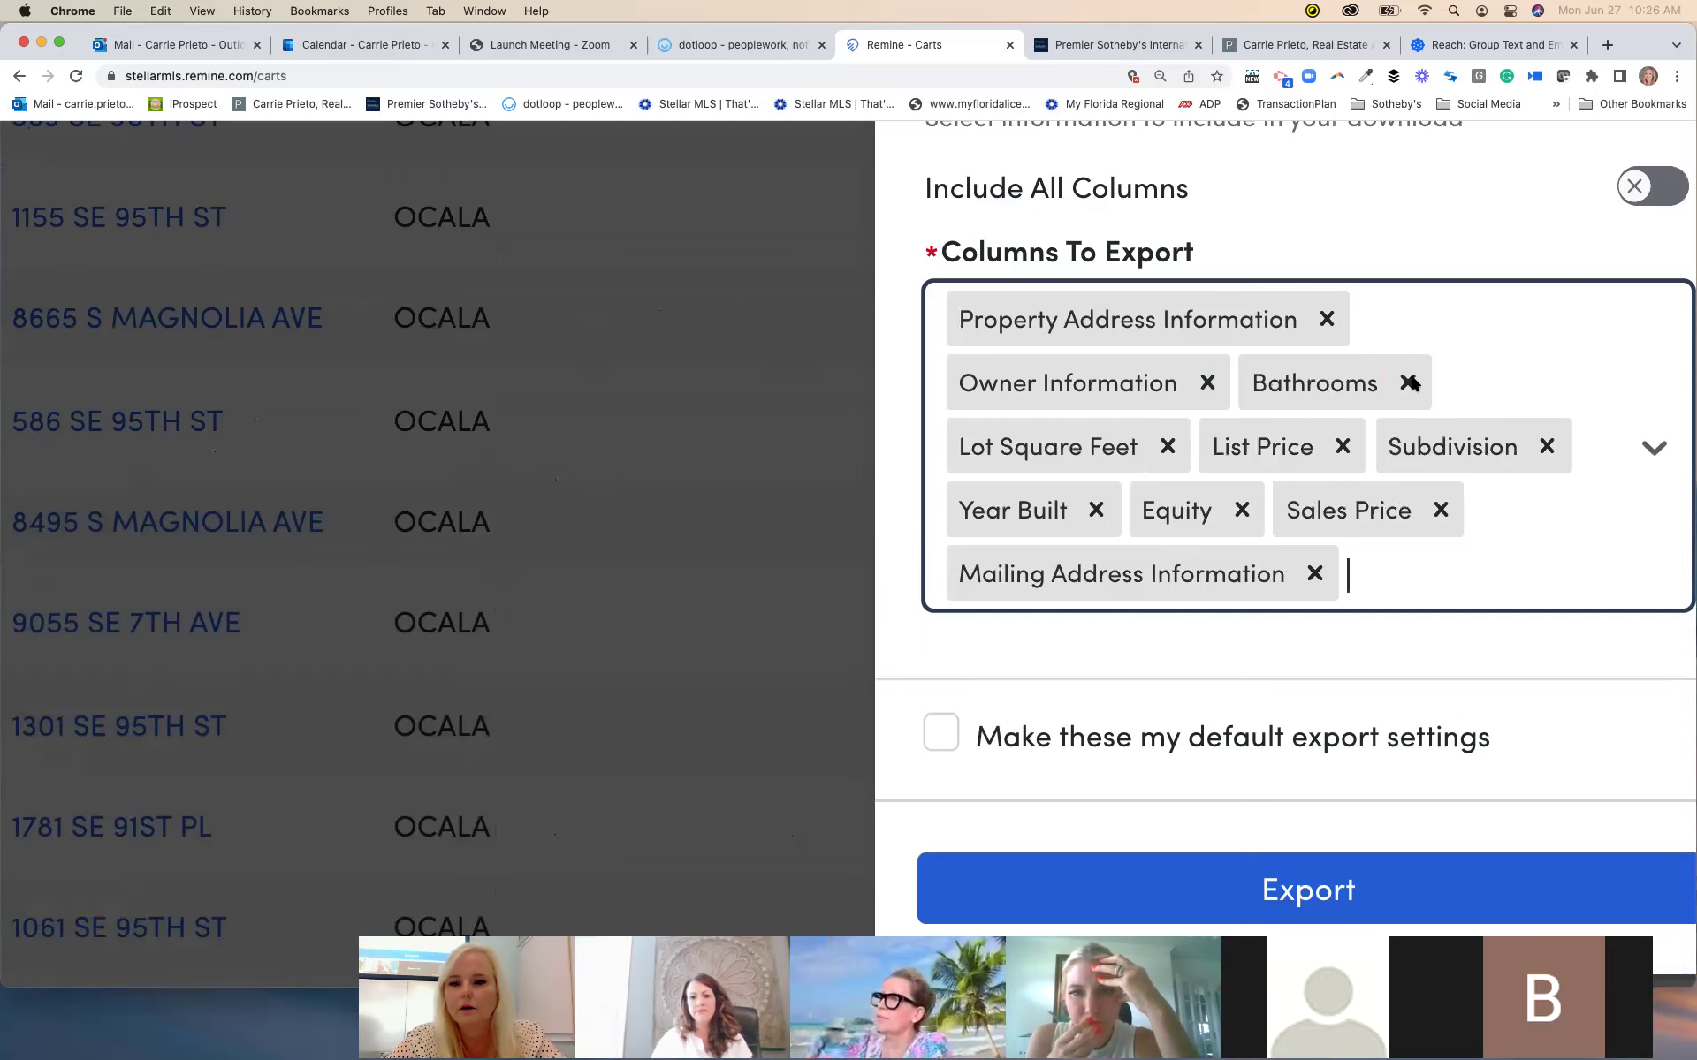
pyautogui.click(1414, 382)
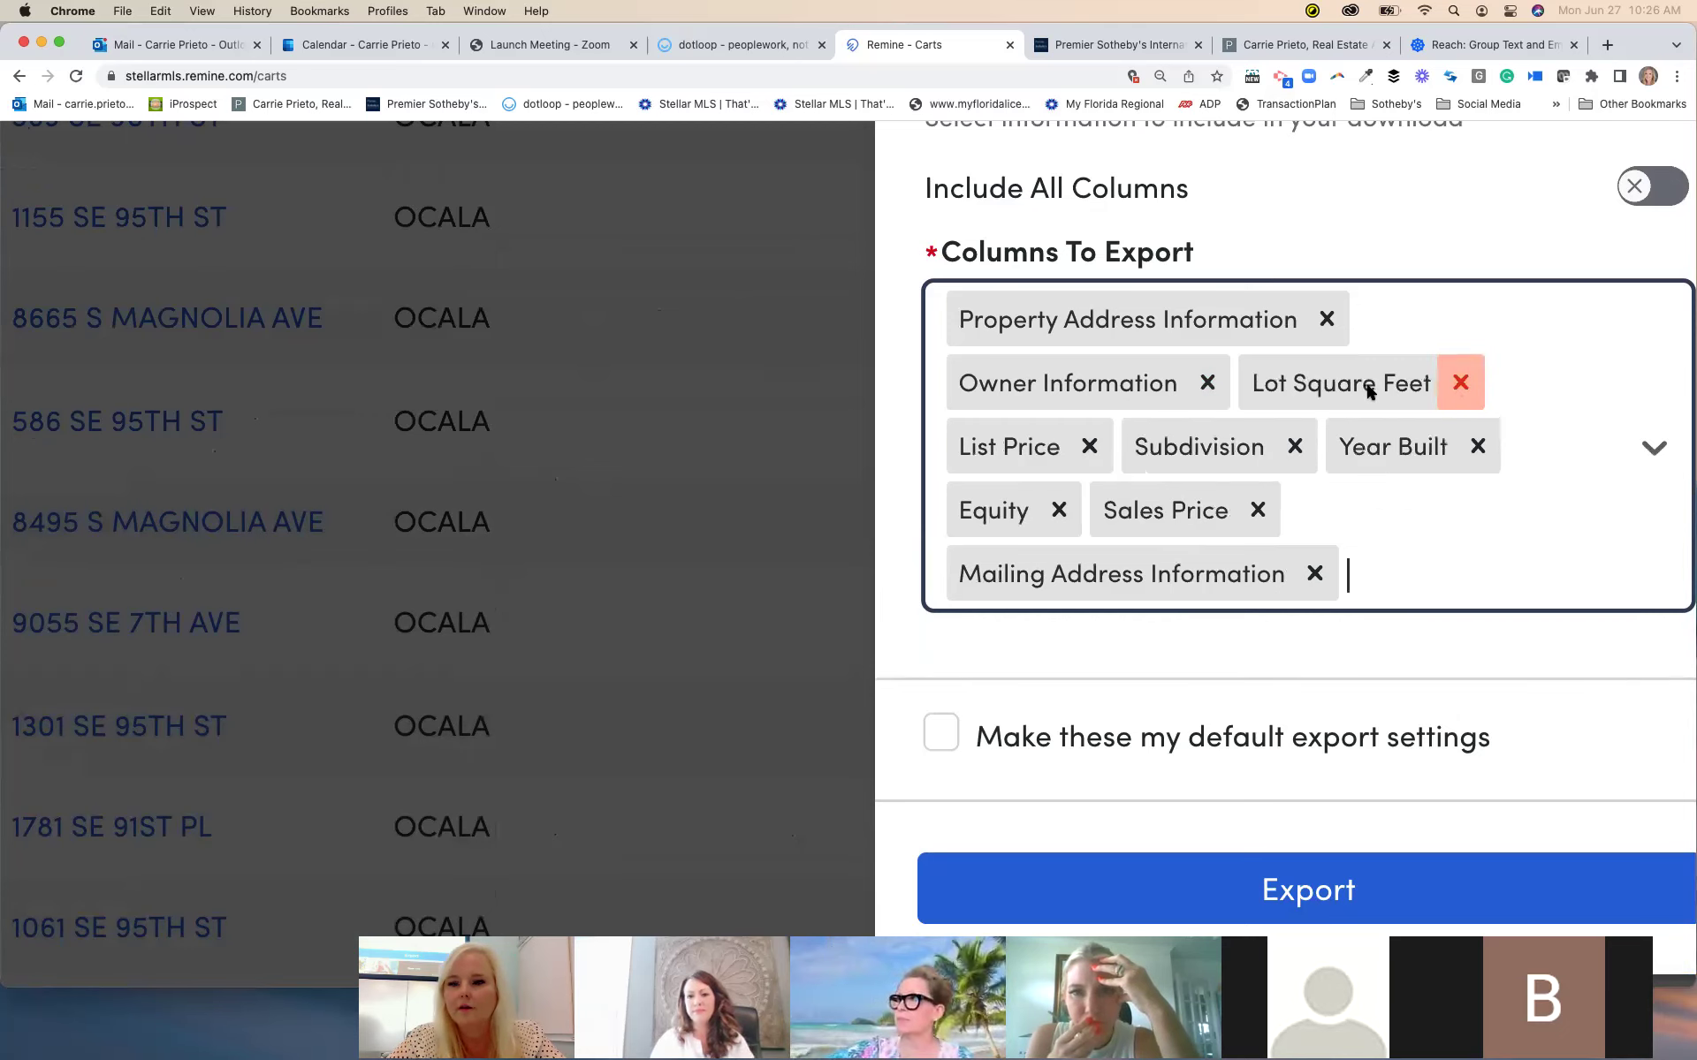
pyautogui.click(1369, 389)
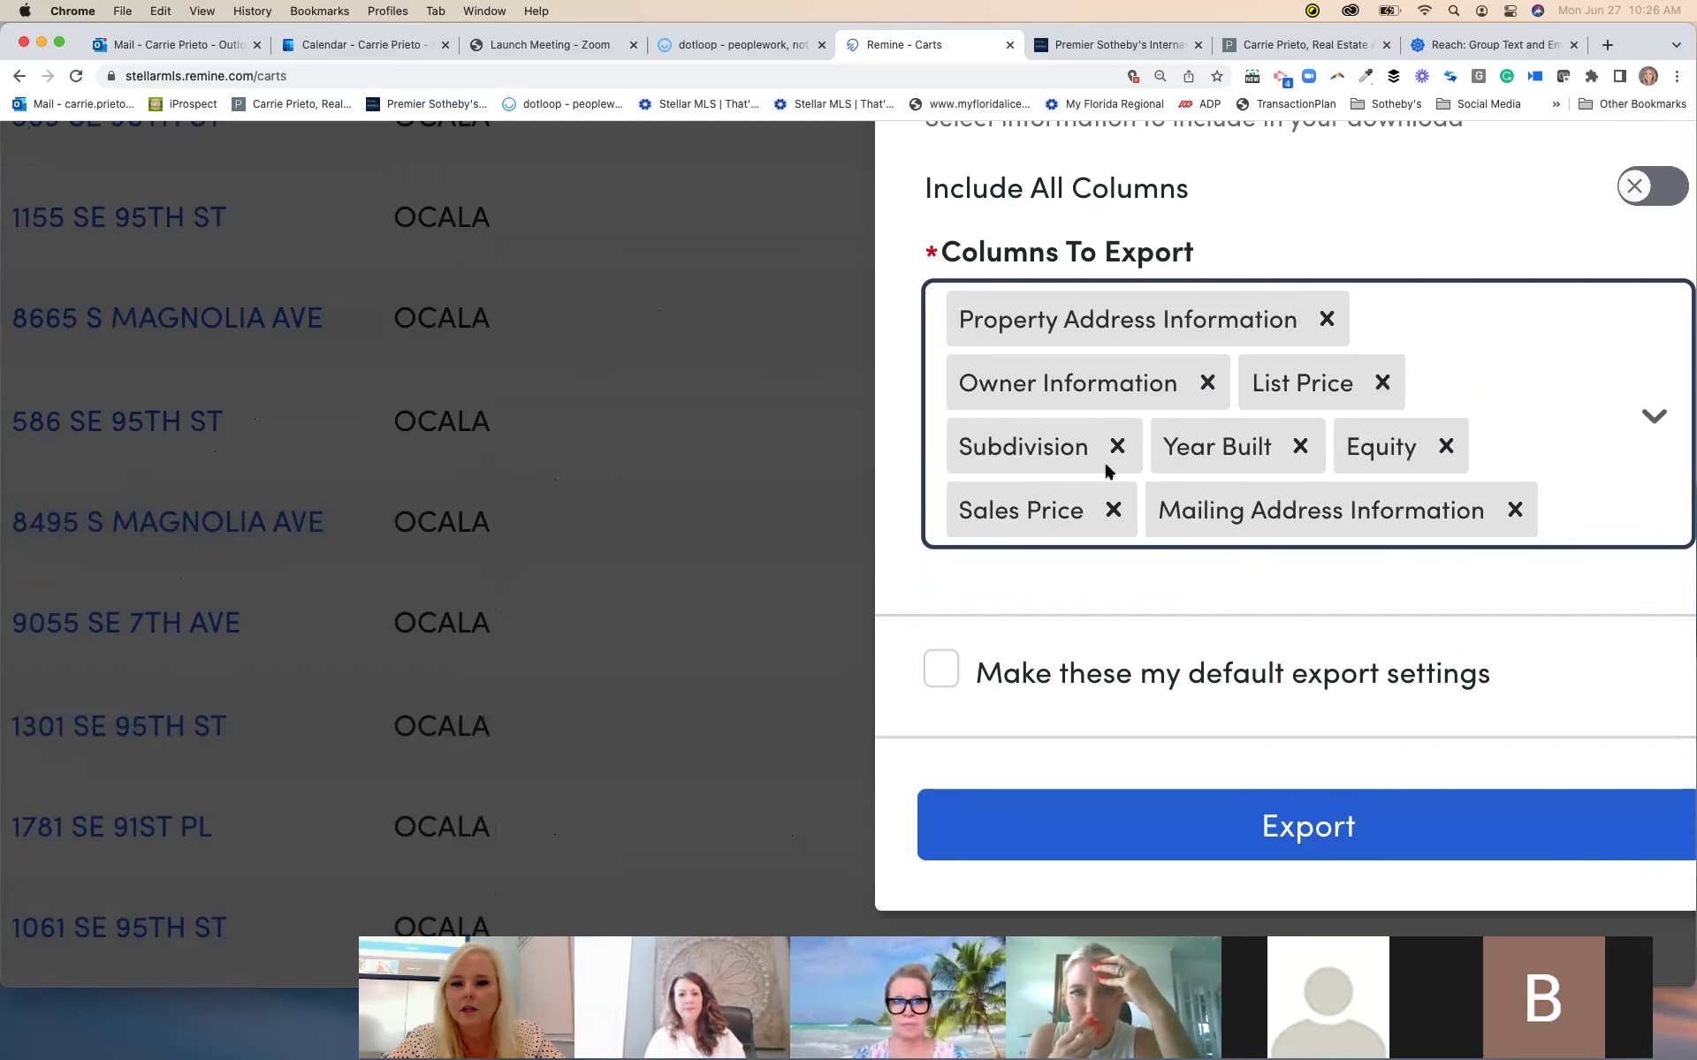
# Remove Year Built, List Price and Mailing Address Information from the columns to export
pyautogui.click(1299, 446)
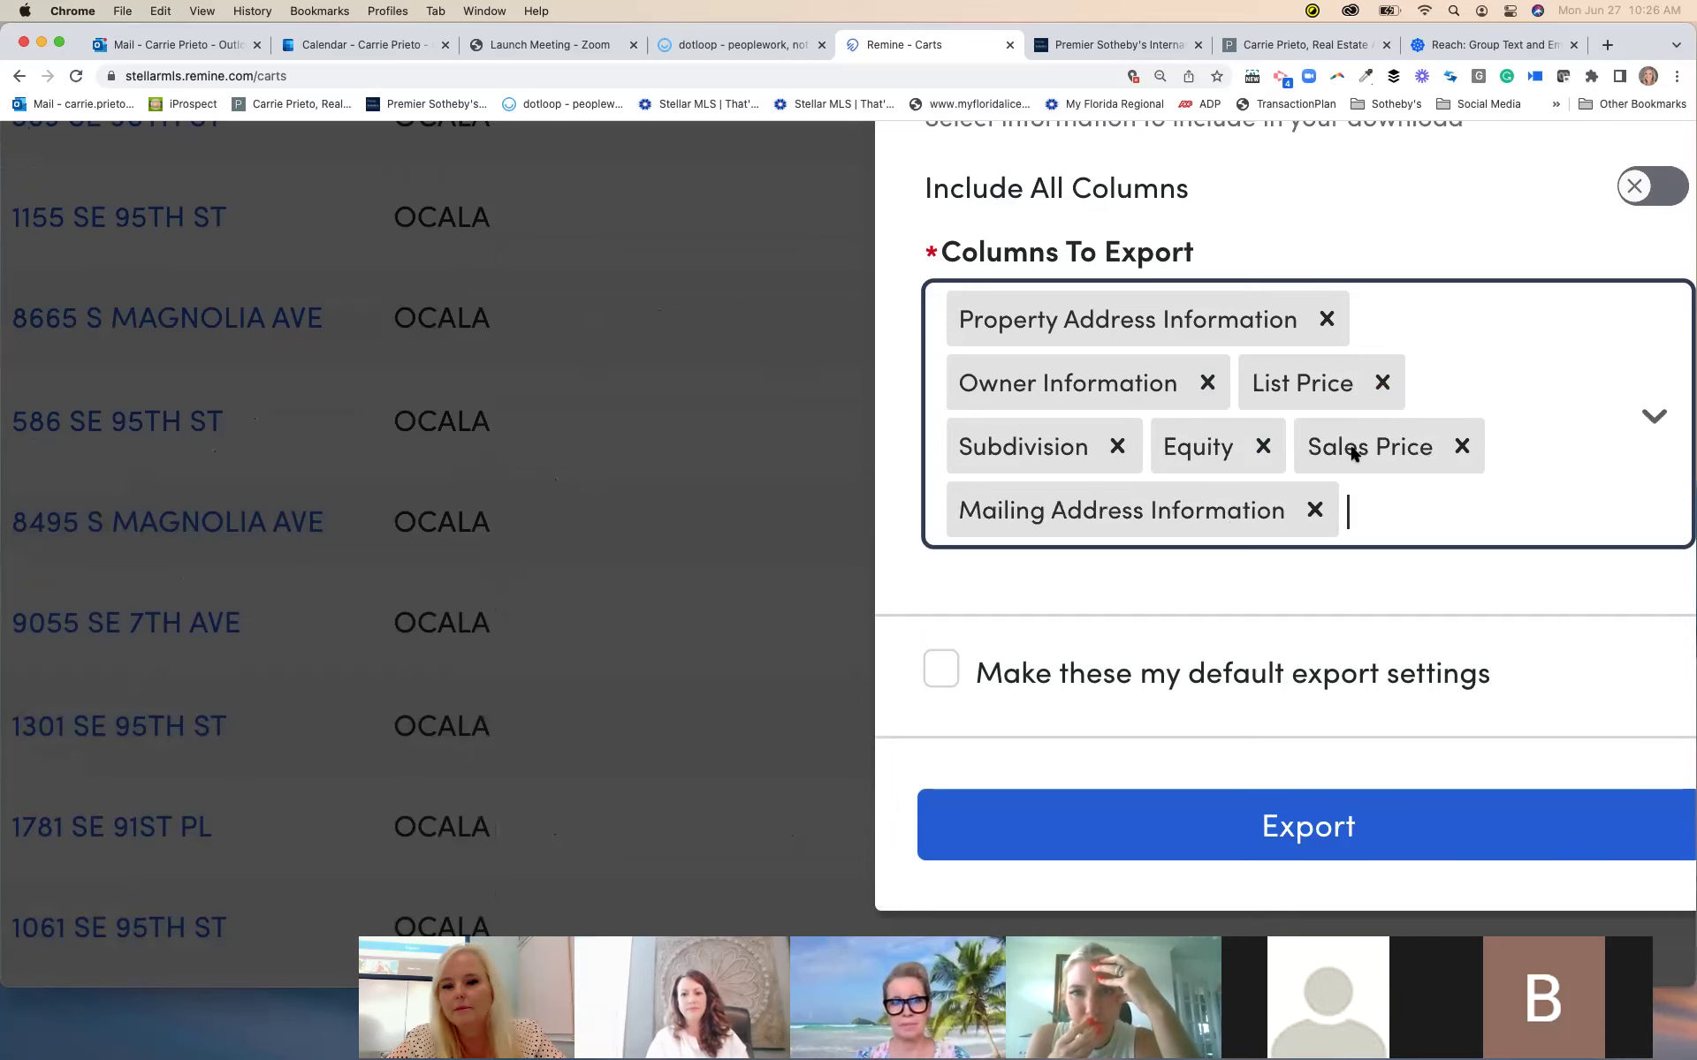
pyautogui.click(1383, 385)
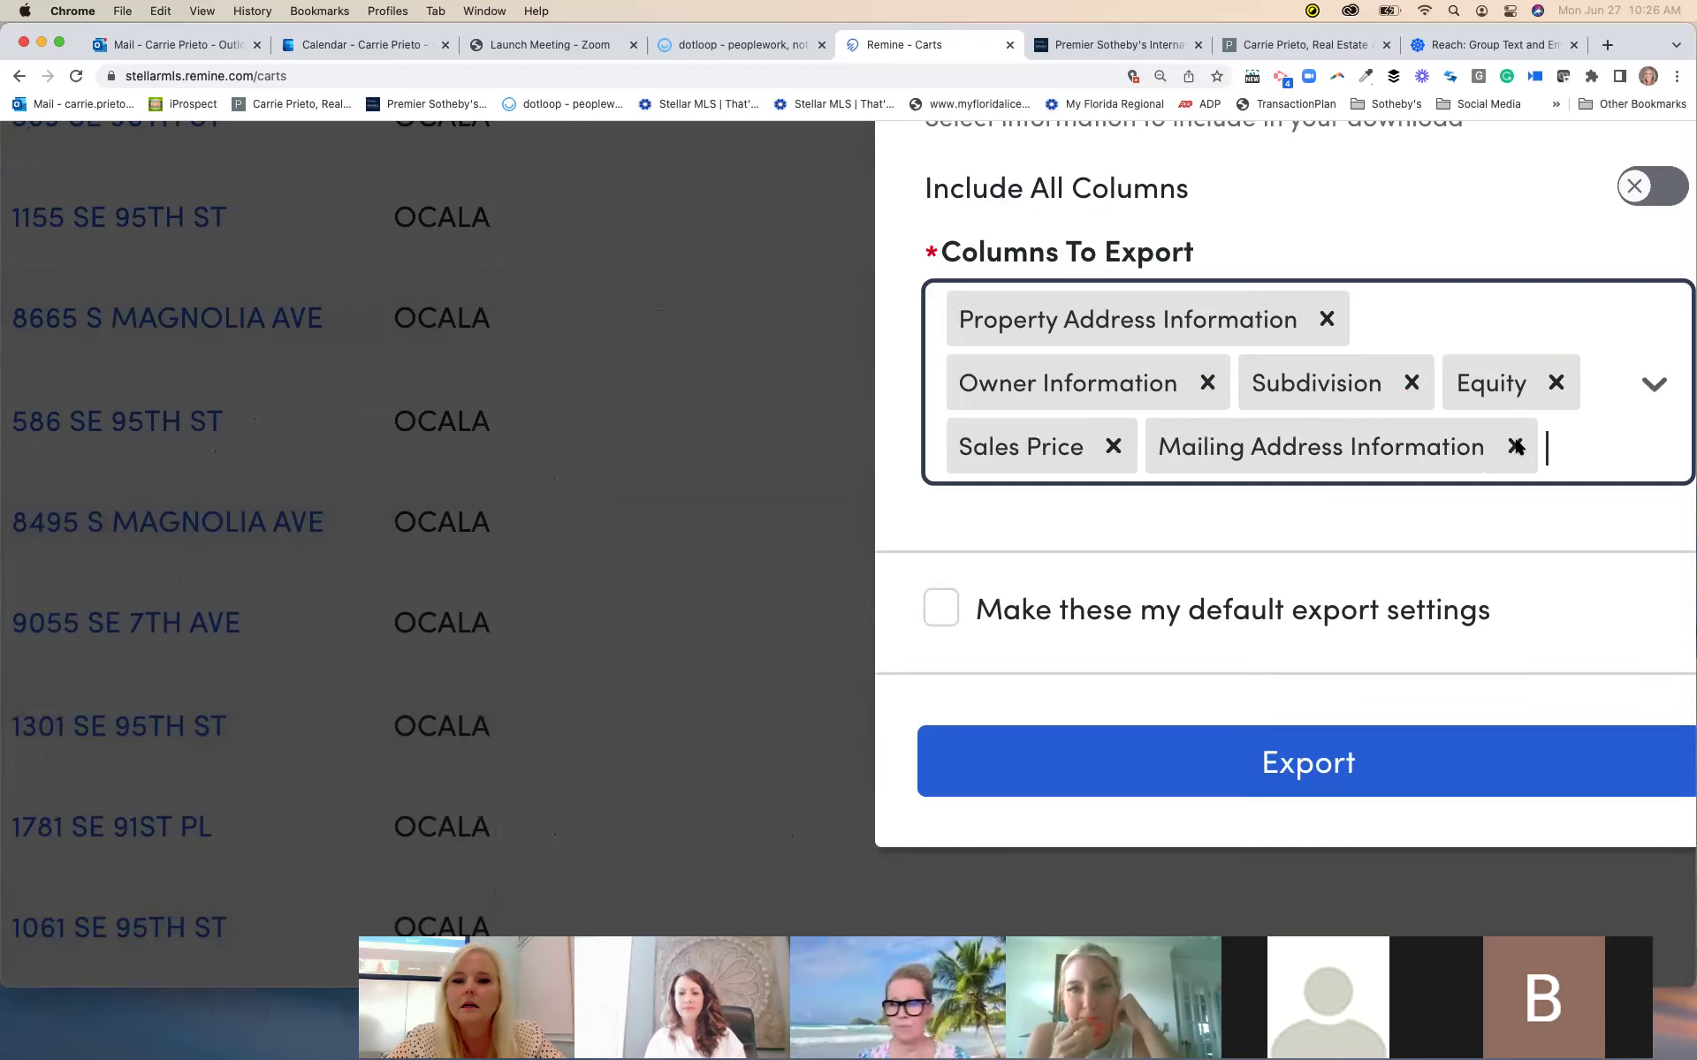
pyautogui.click(1515, 446)
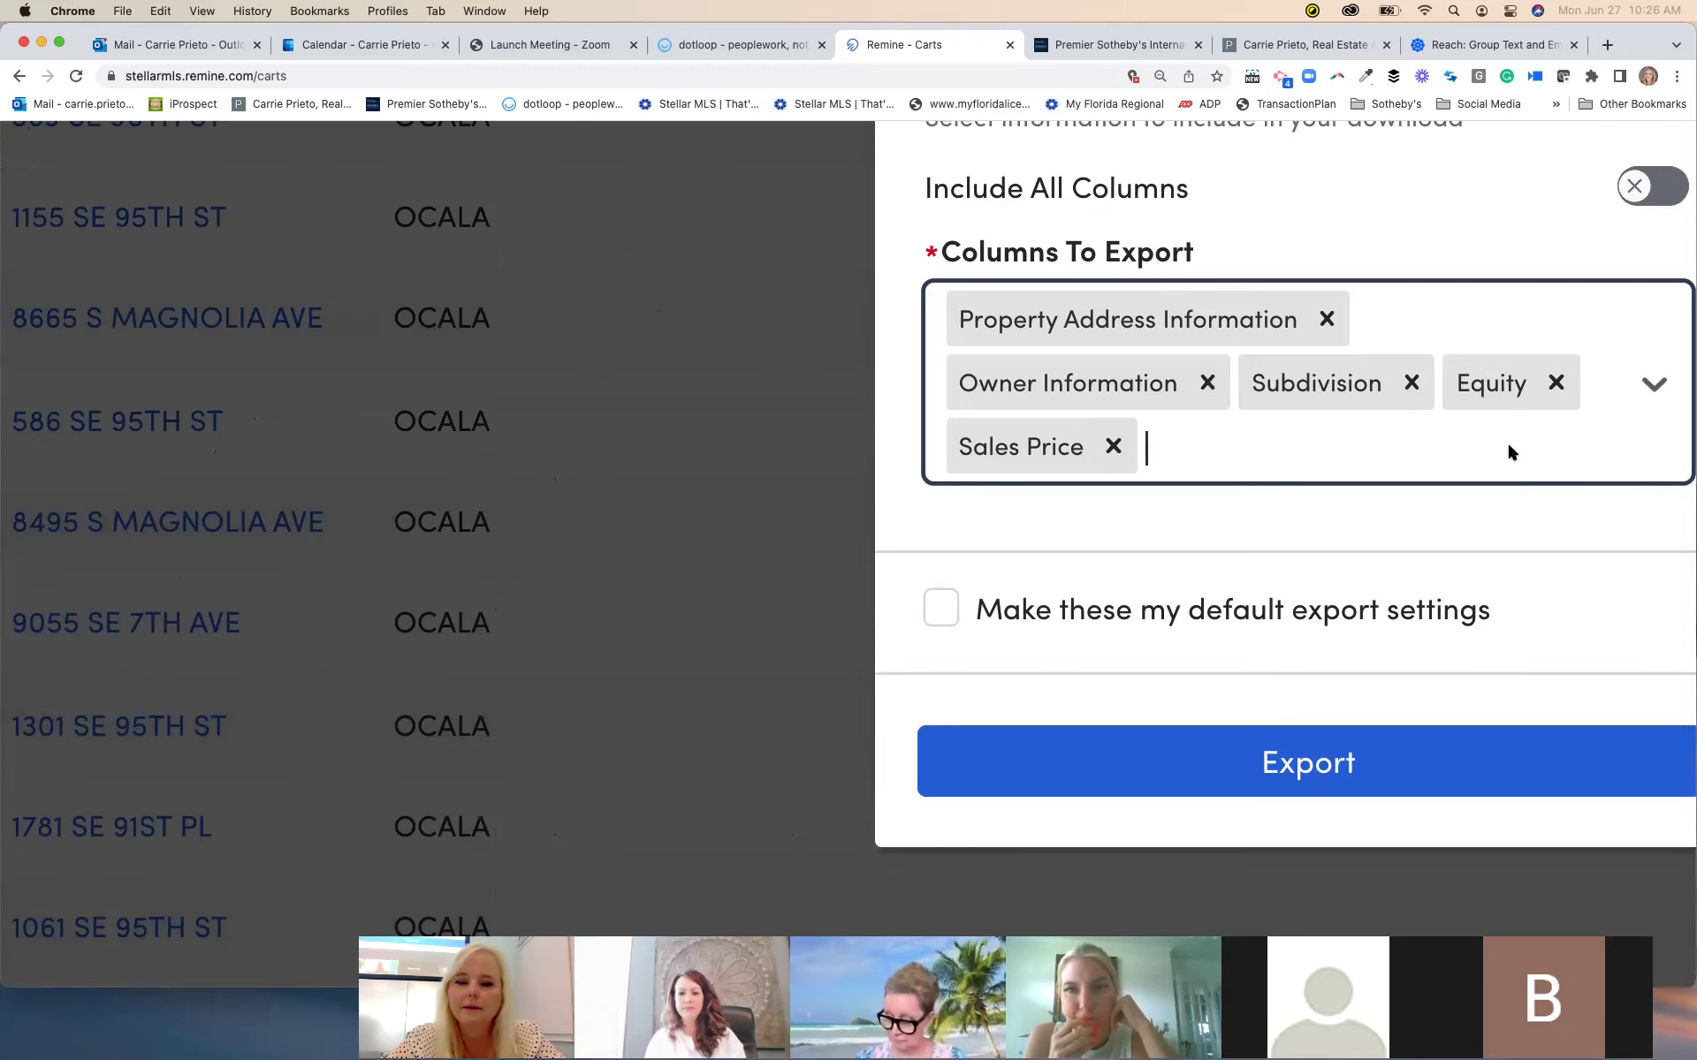
# Export the Turning_Hawk cart with the remaining columns and download the finished turning_hawk CSV file
pyautogui.hscroll(1, 1500, 439)
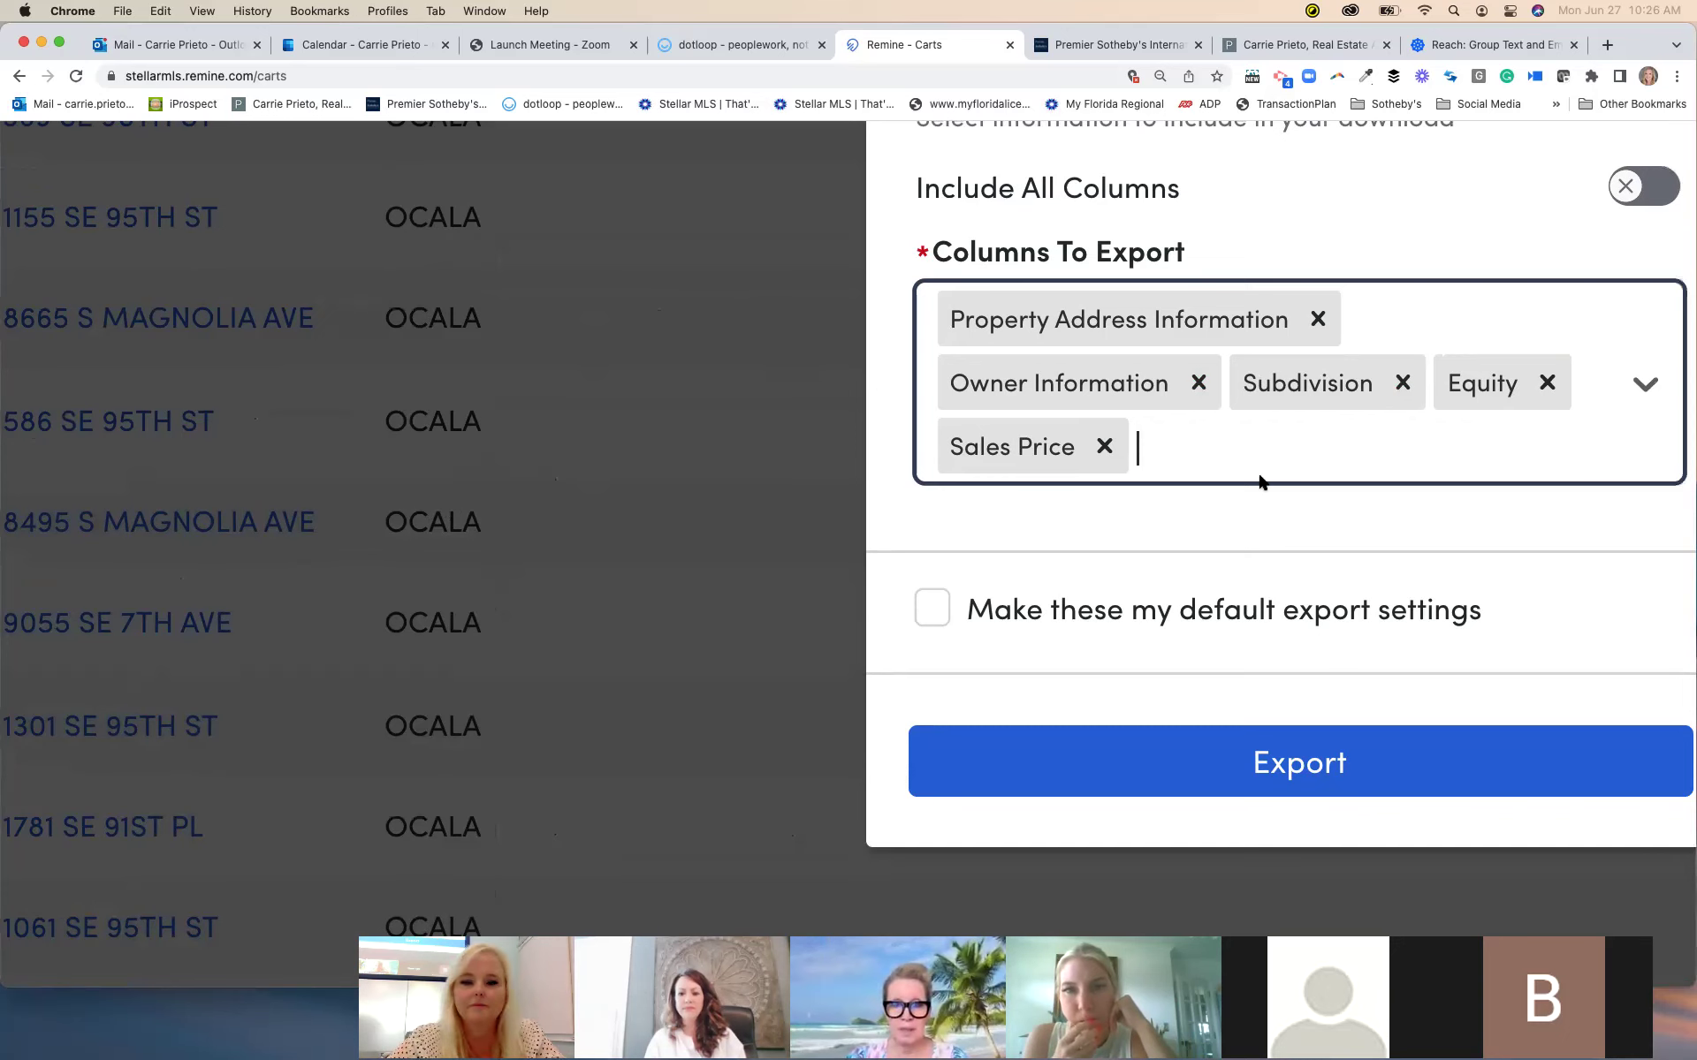
pyautogui.hscroll(3, 1262, 482)
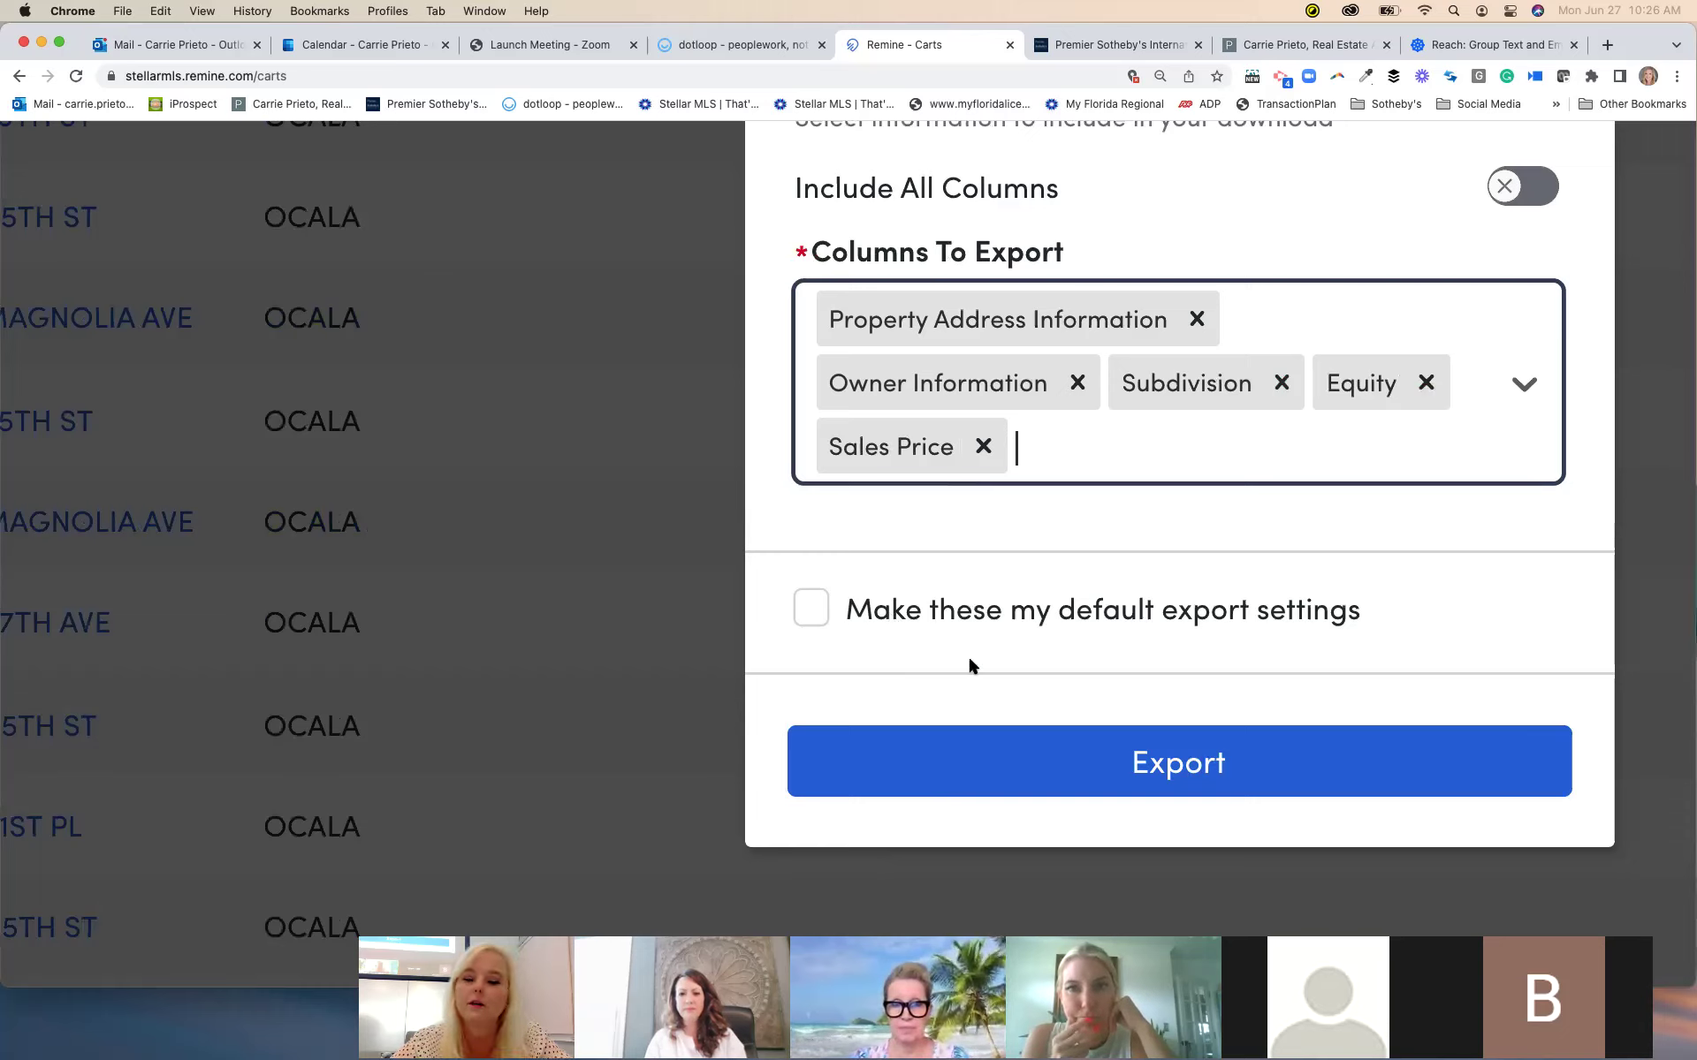
pyautogui.click(974, 746)
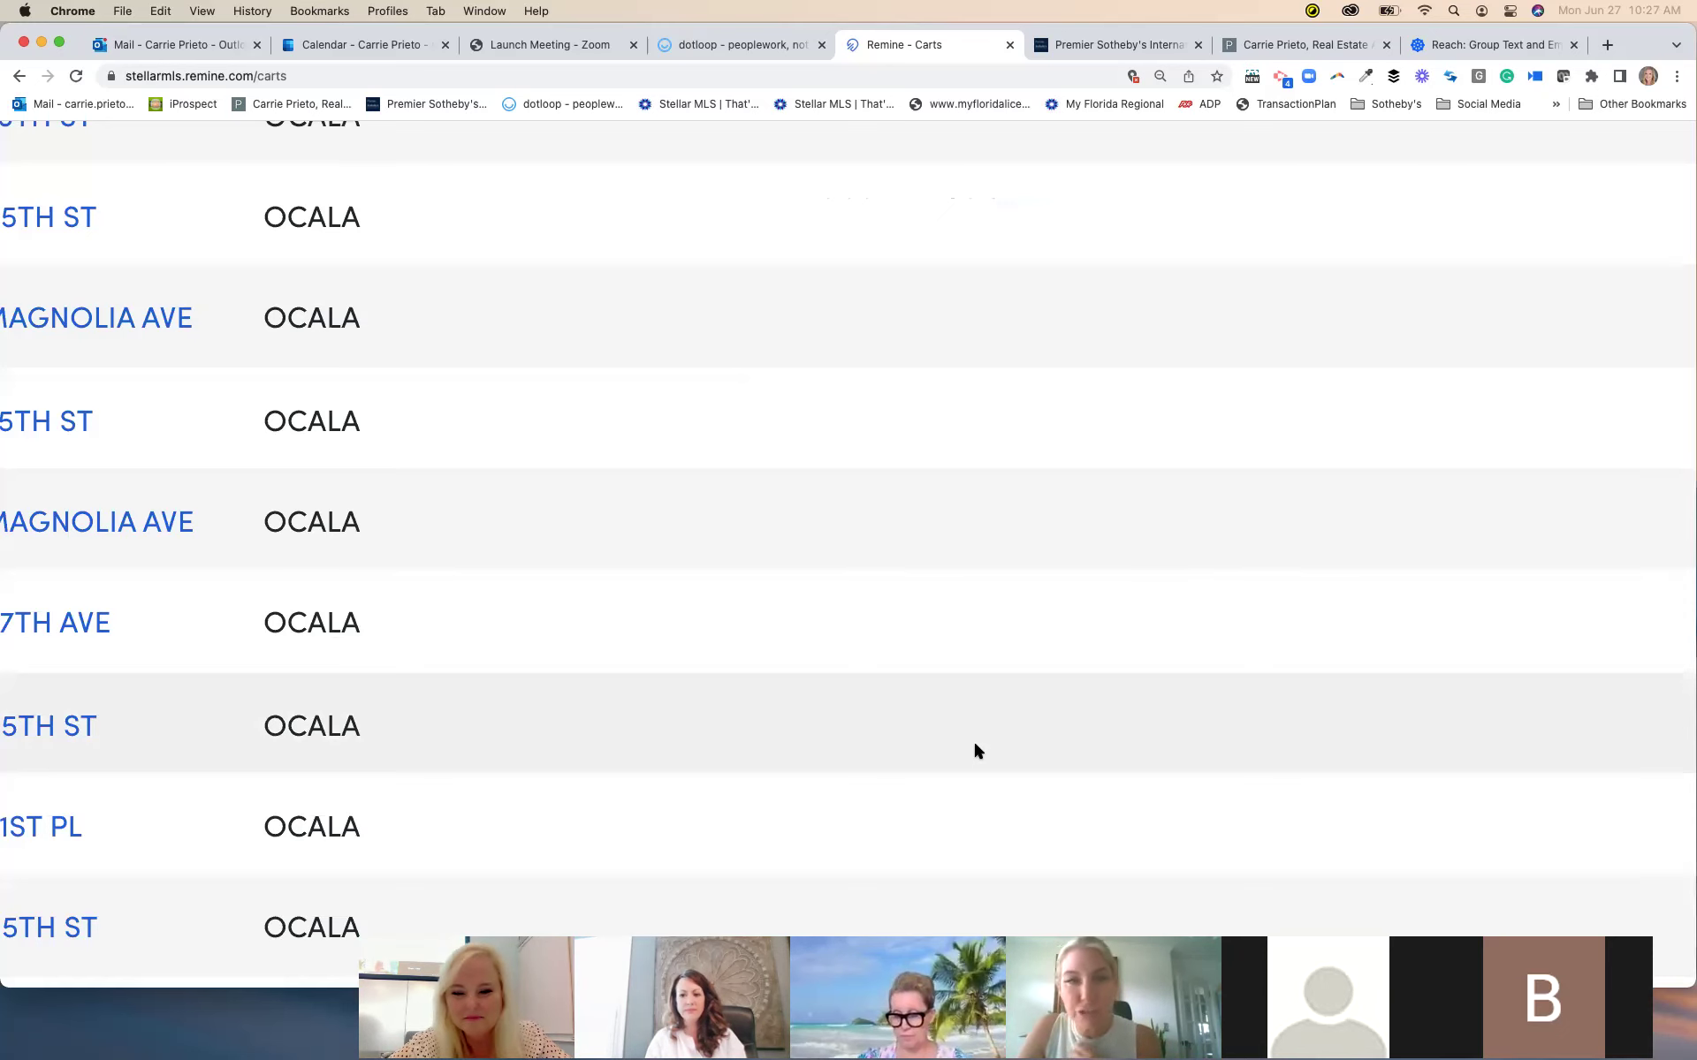
pyautogui.scroll(-5, 1026, 511)
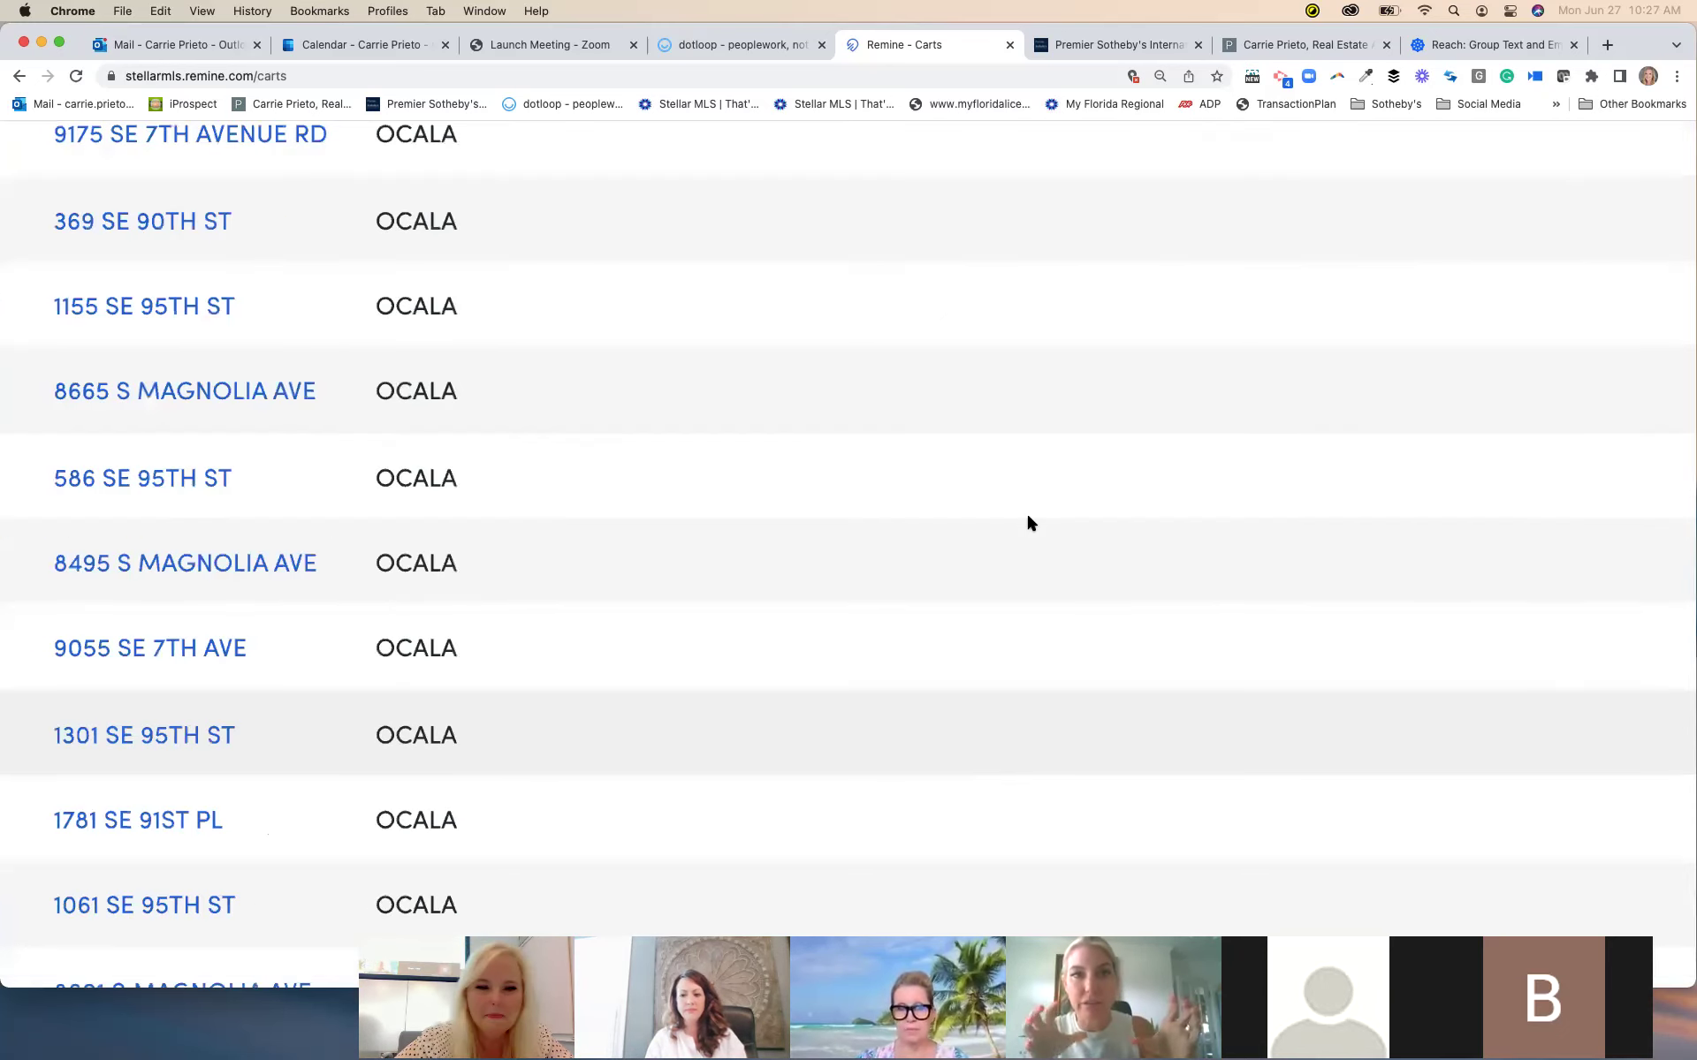
pyautogui.scroll(-5, 1026, 512)
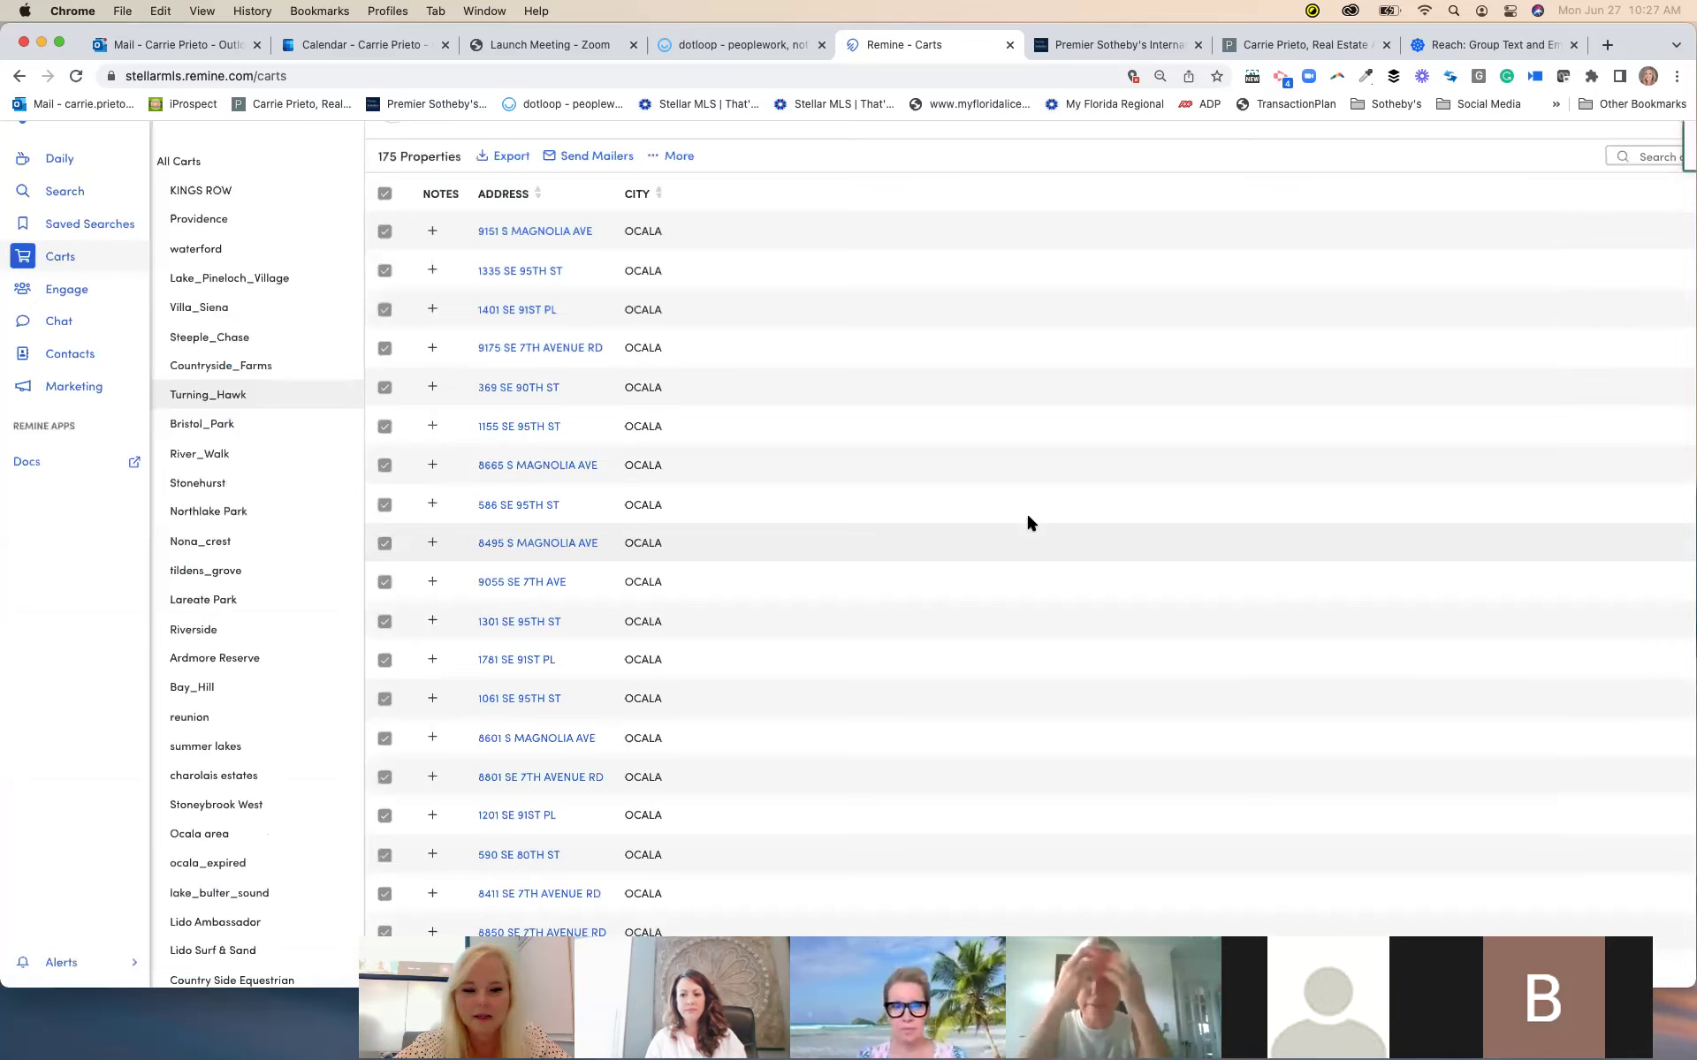
pyautogui.scroll(-3, 1028, 523)
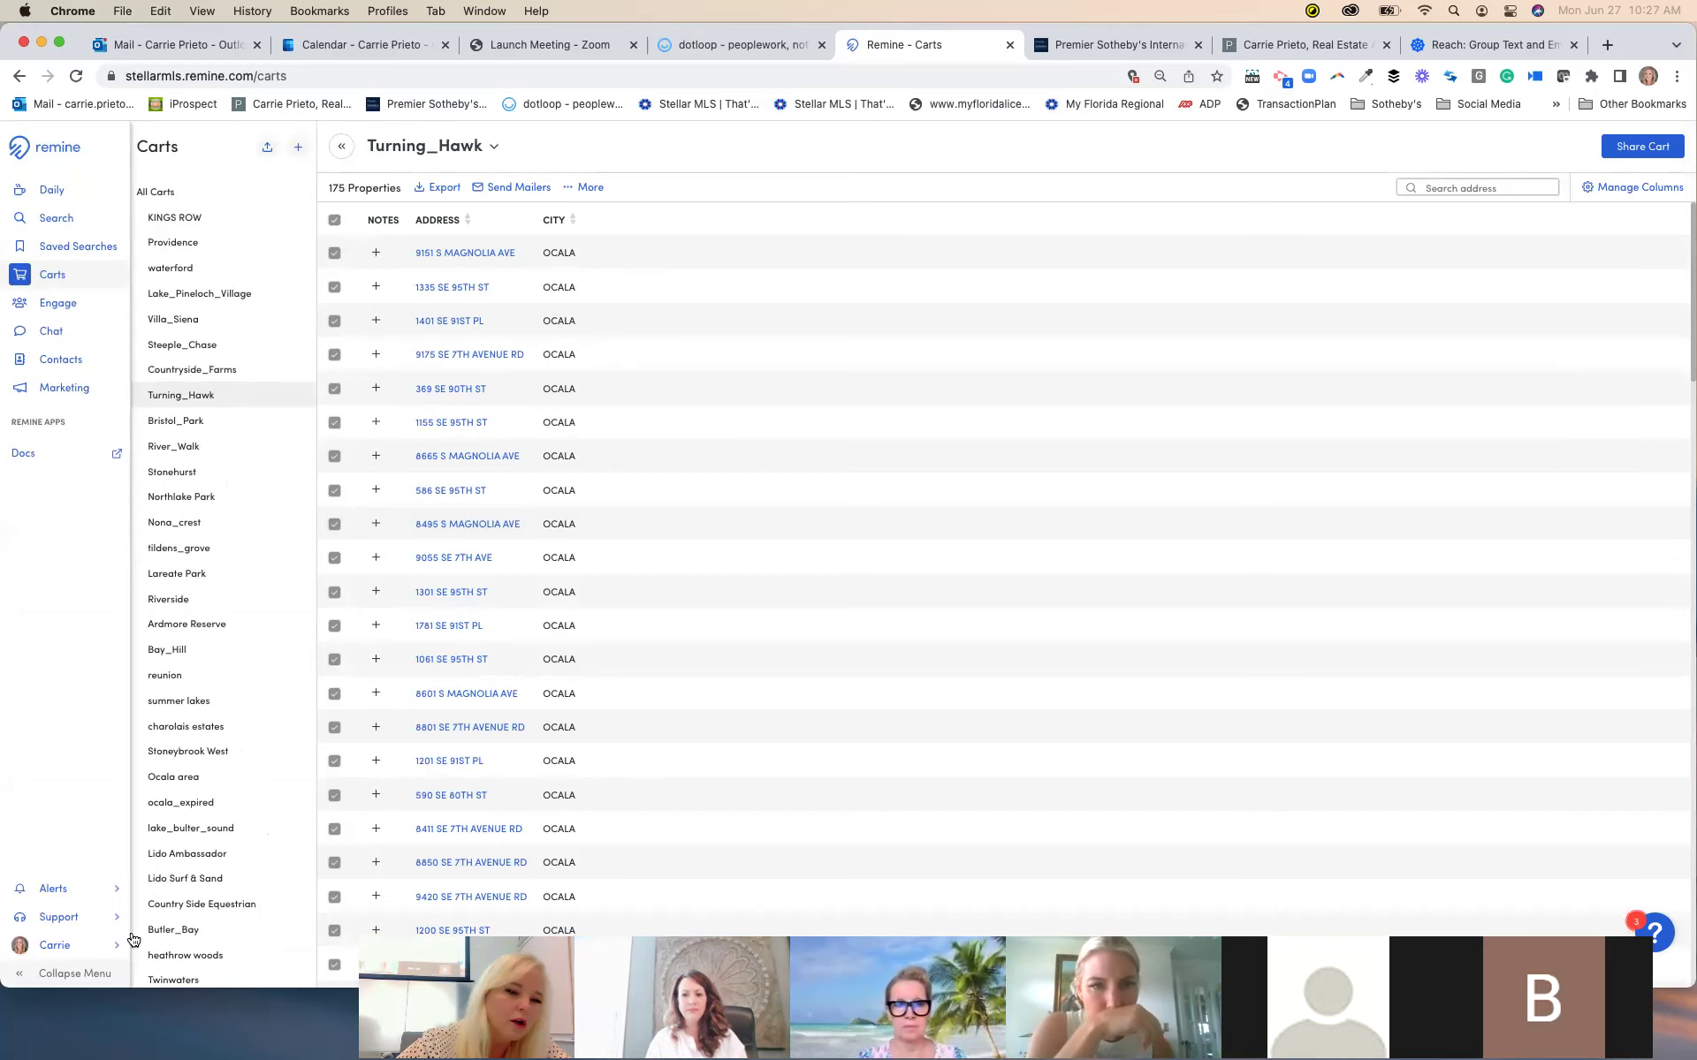
pyautogui.scroll(5, 133, 939)
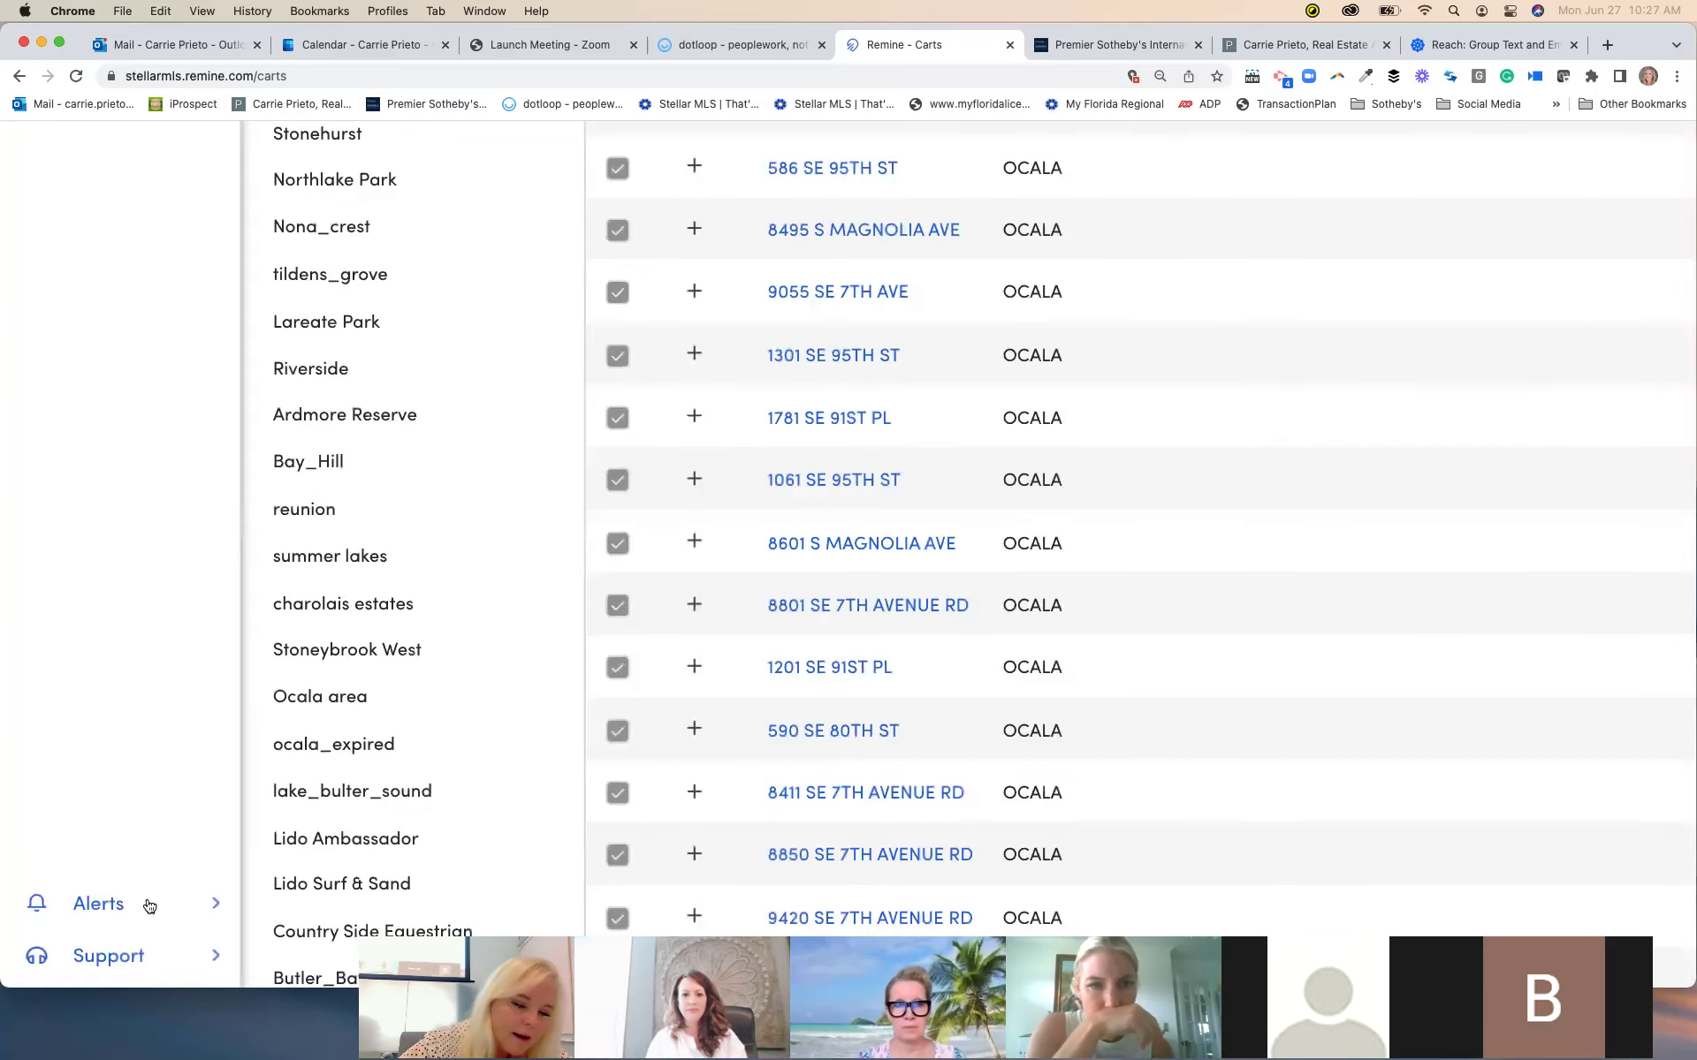
pyautogui.scroll(-5, 149, 906)
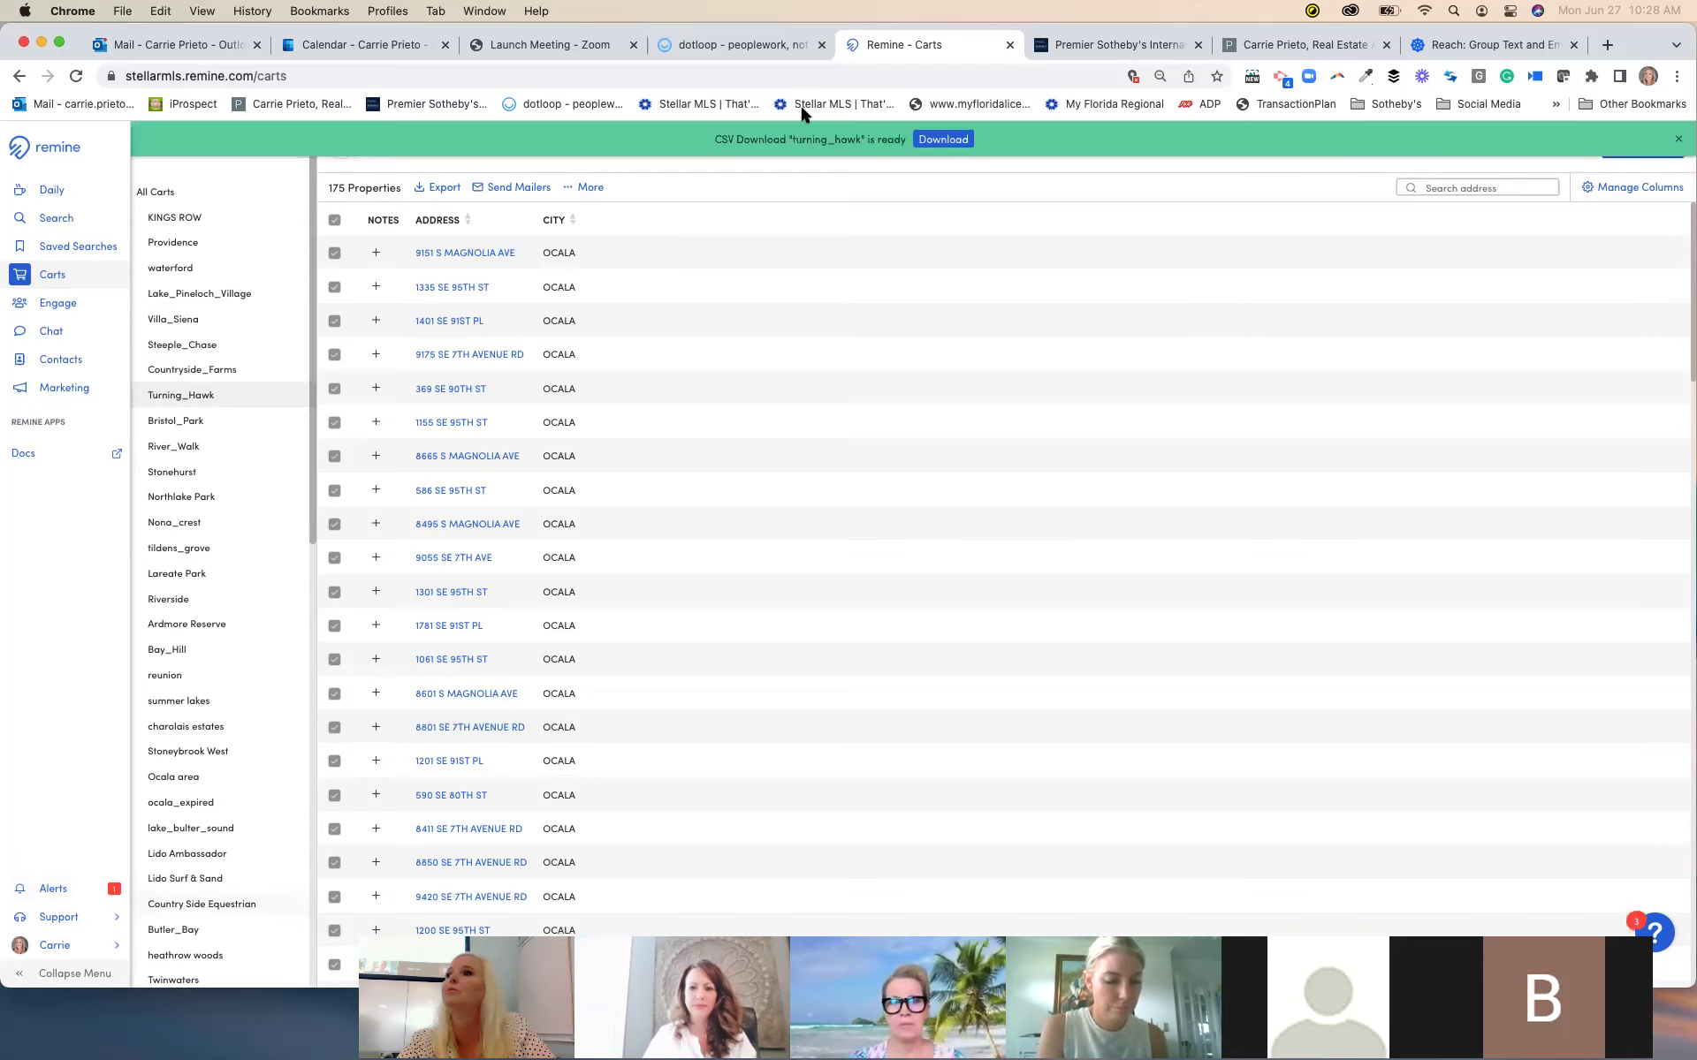
pyautogui.click(944, 141)
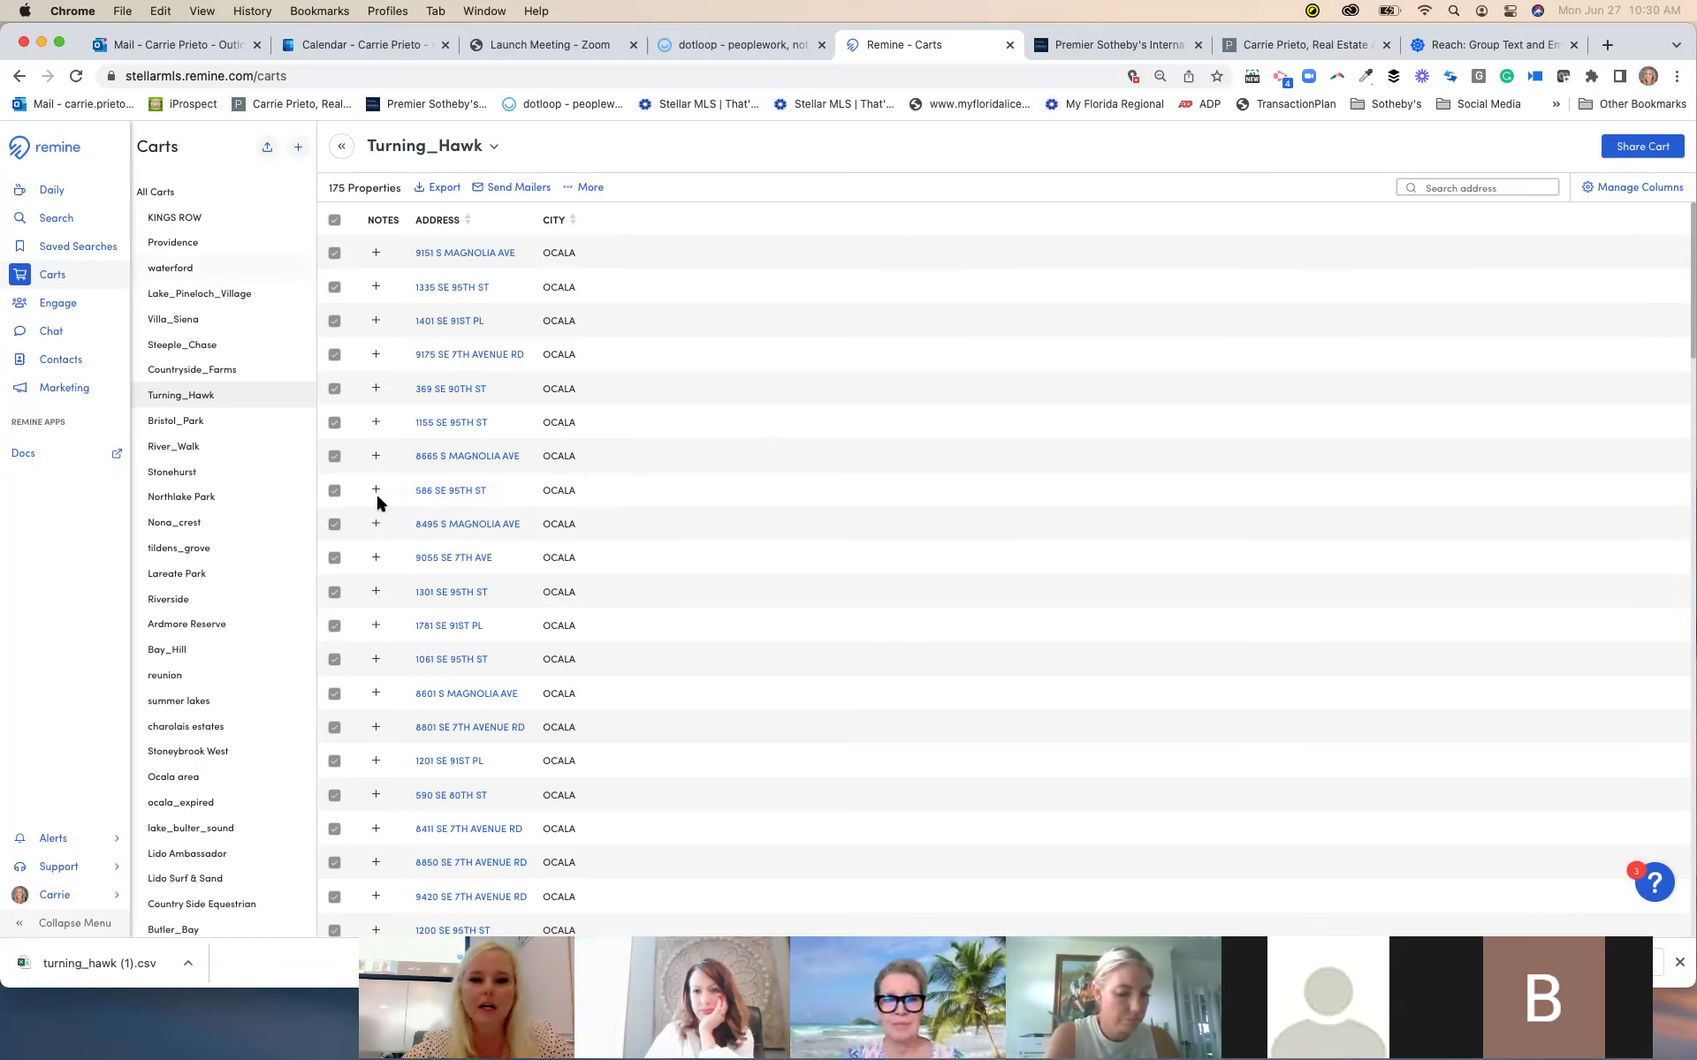
# Close the Remine page and open the Neighborhood Trend Report tool in the Premier Sotheby's hub
pyautogui.click(1008, 45)
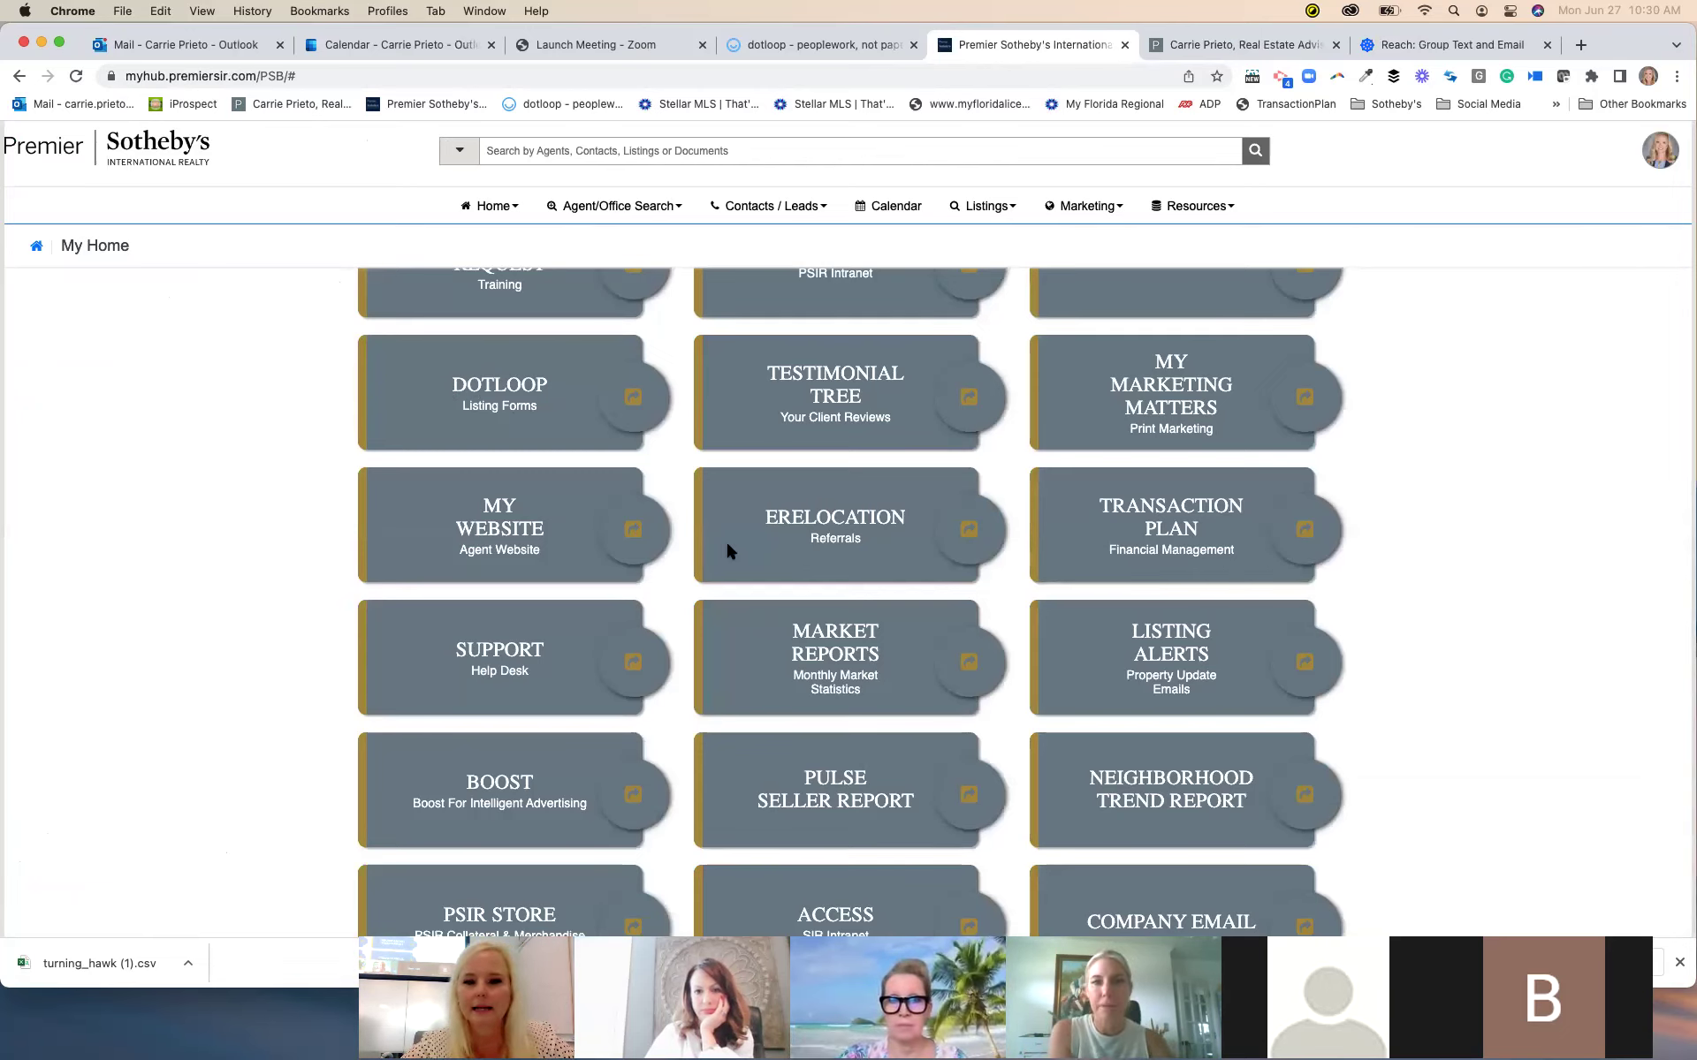
pyautogui.scroll(2, 724, 539)
pyautogui.scroll(-3, 725, 539)
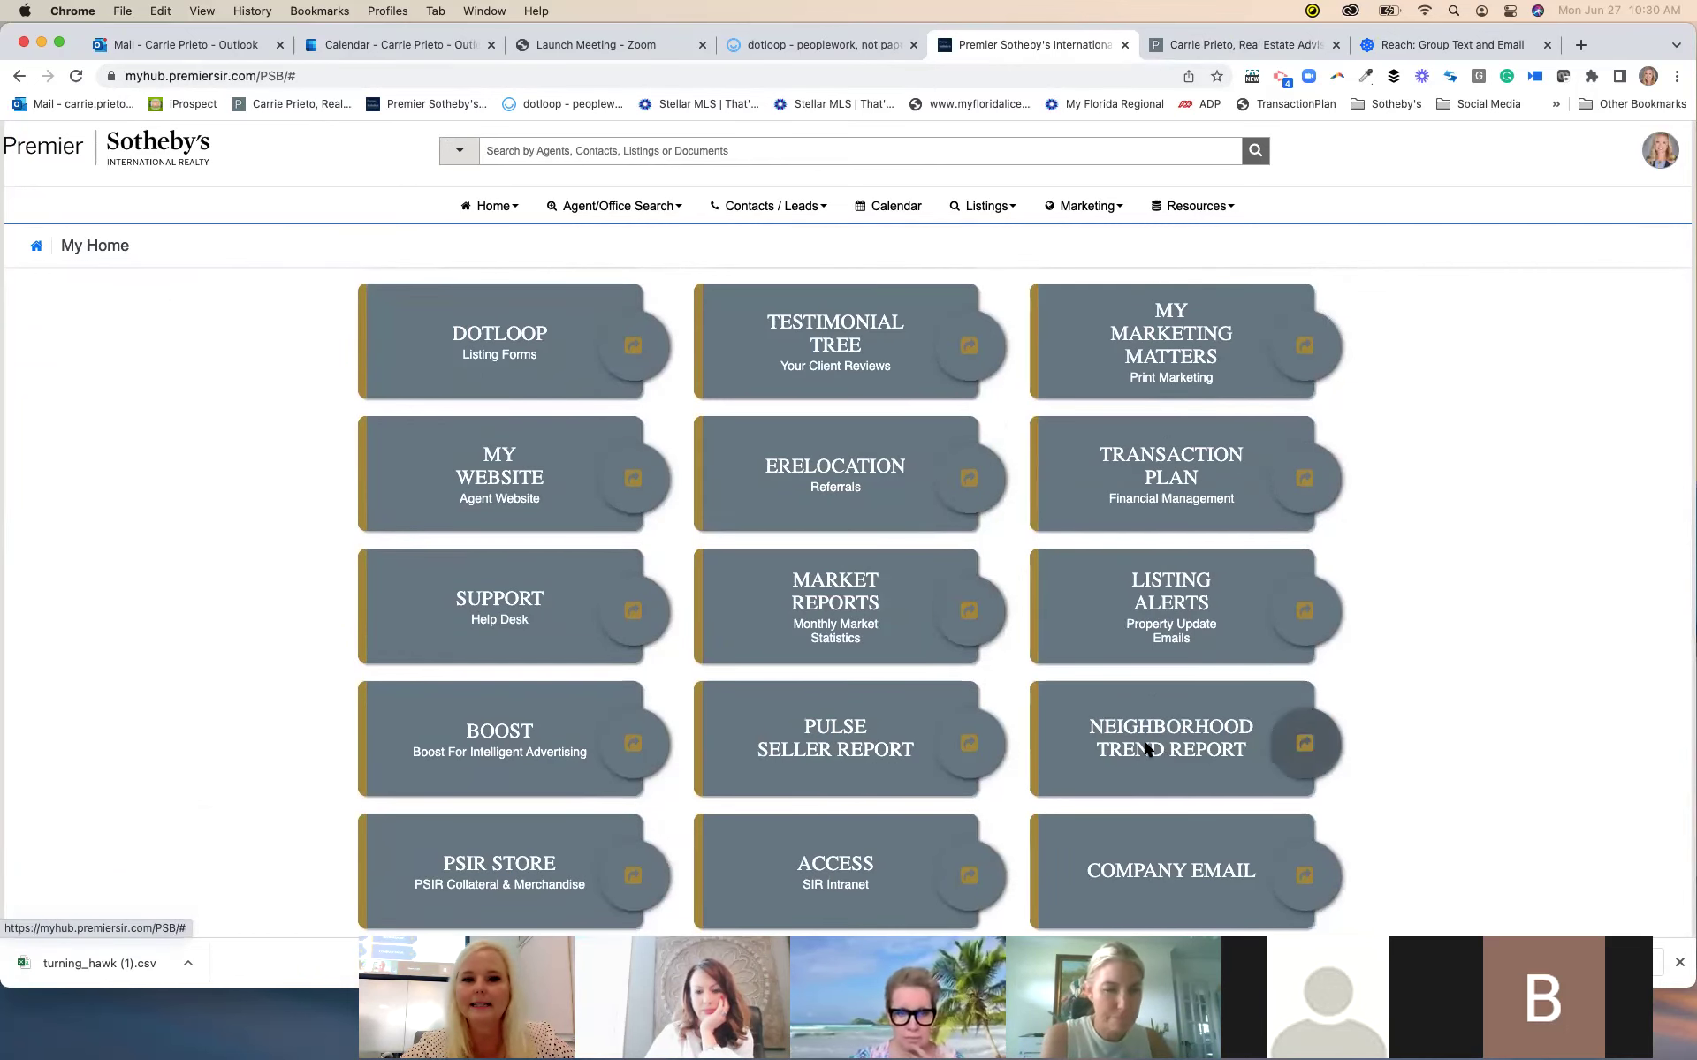
pyautogui.scroll(1, 1198, 727)
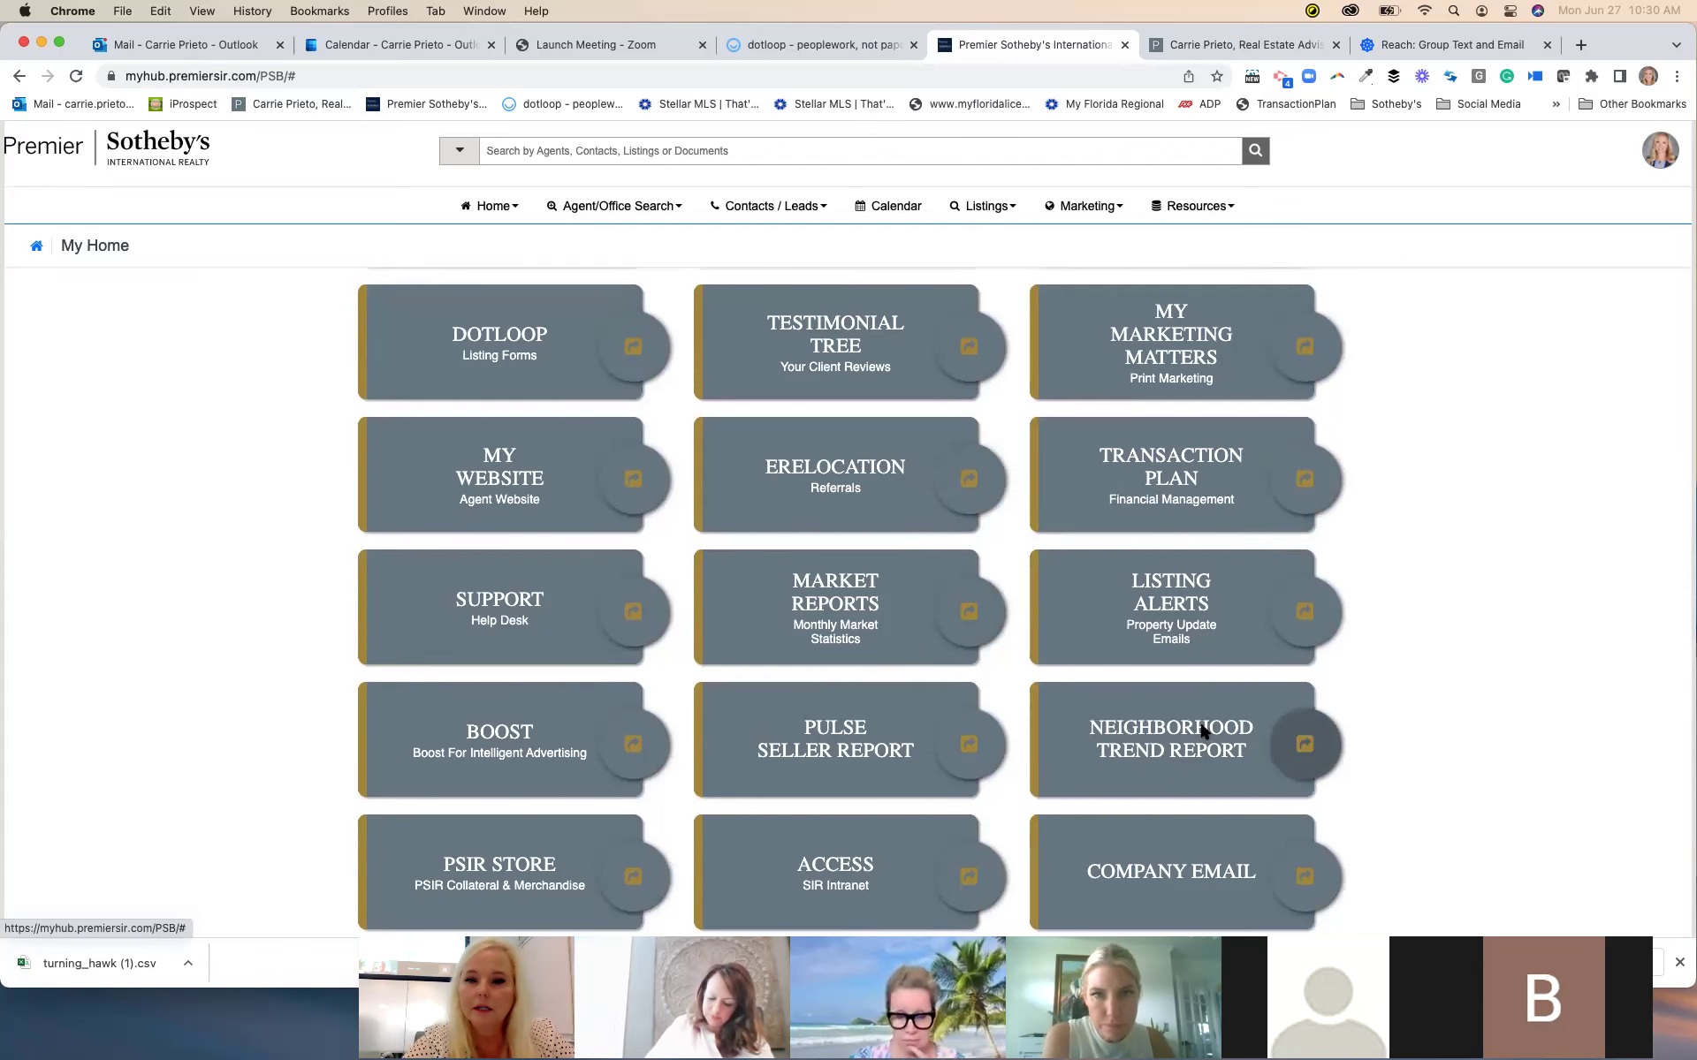
pyautogui.click(1202, 730)
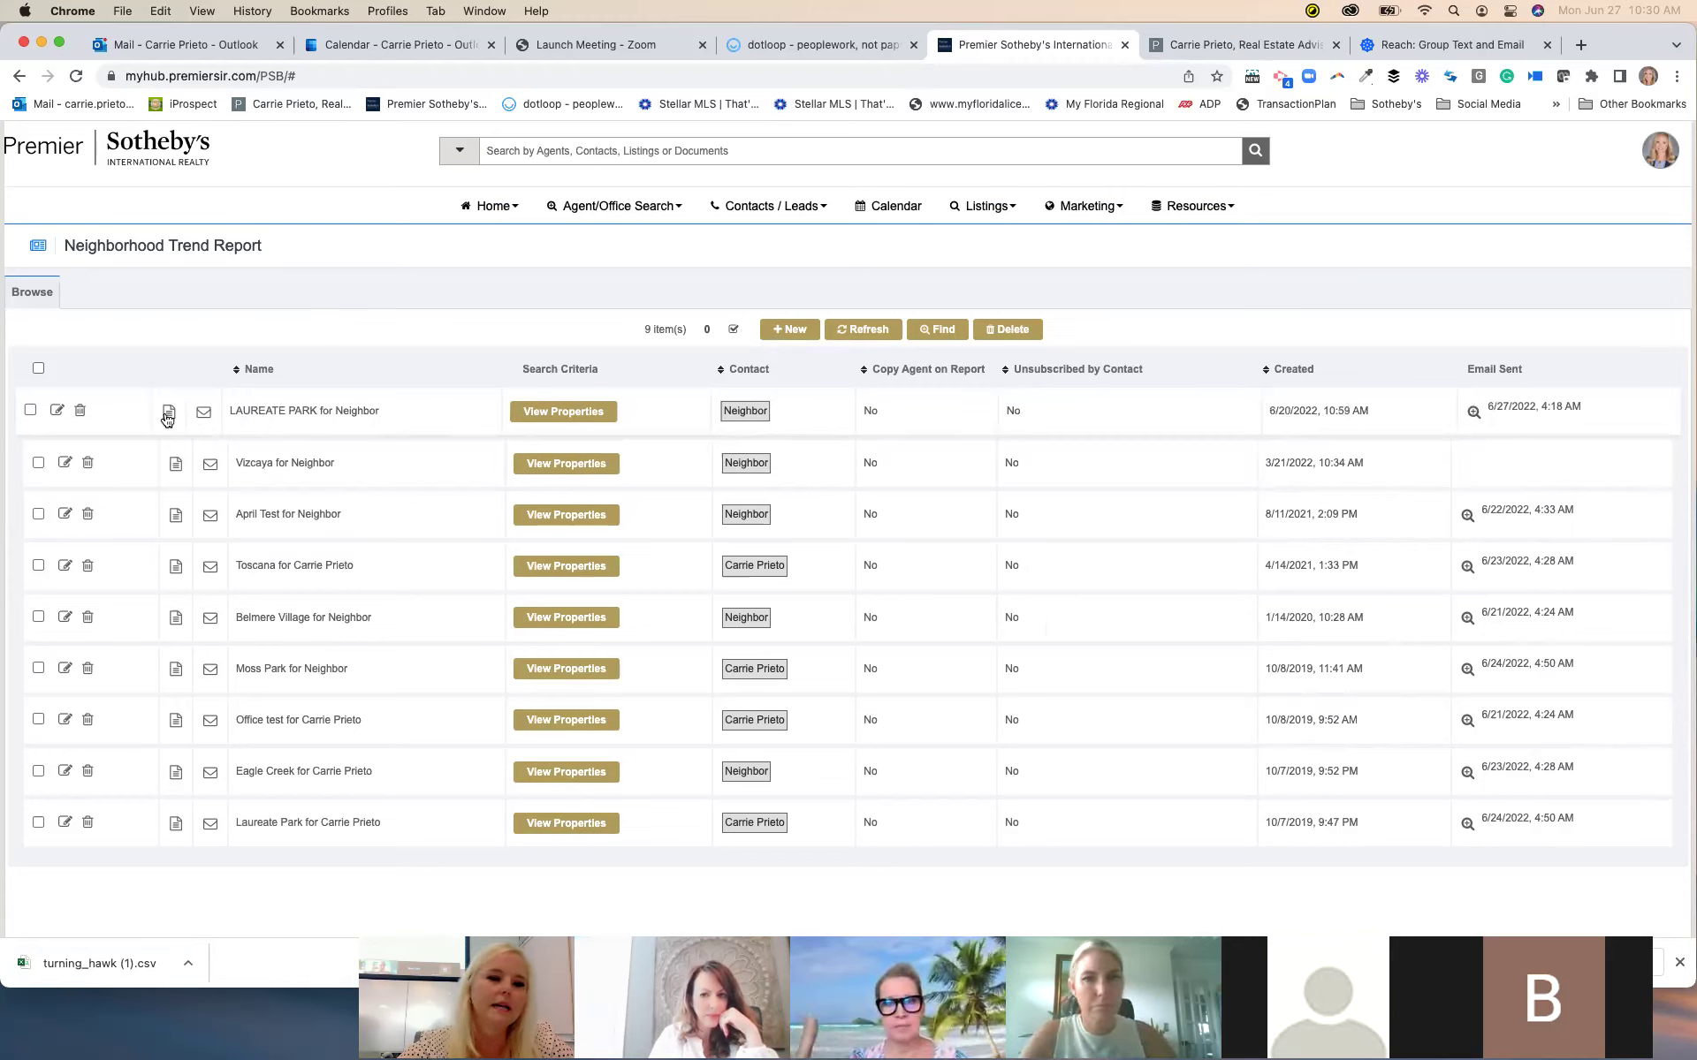
# Preview the "LAUREATE PARK for Neighbor" trend report and close the preview
pyautogui.click(407, 597)
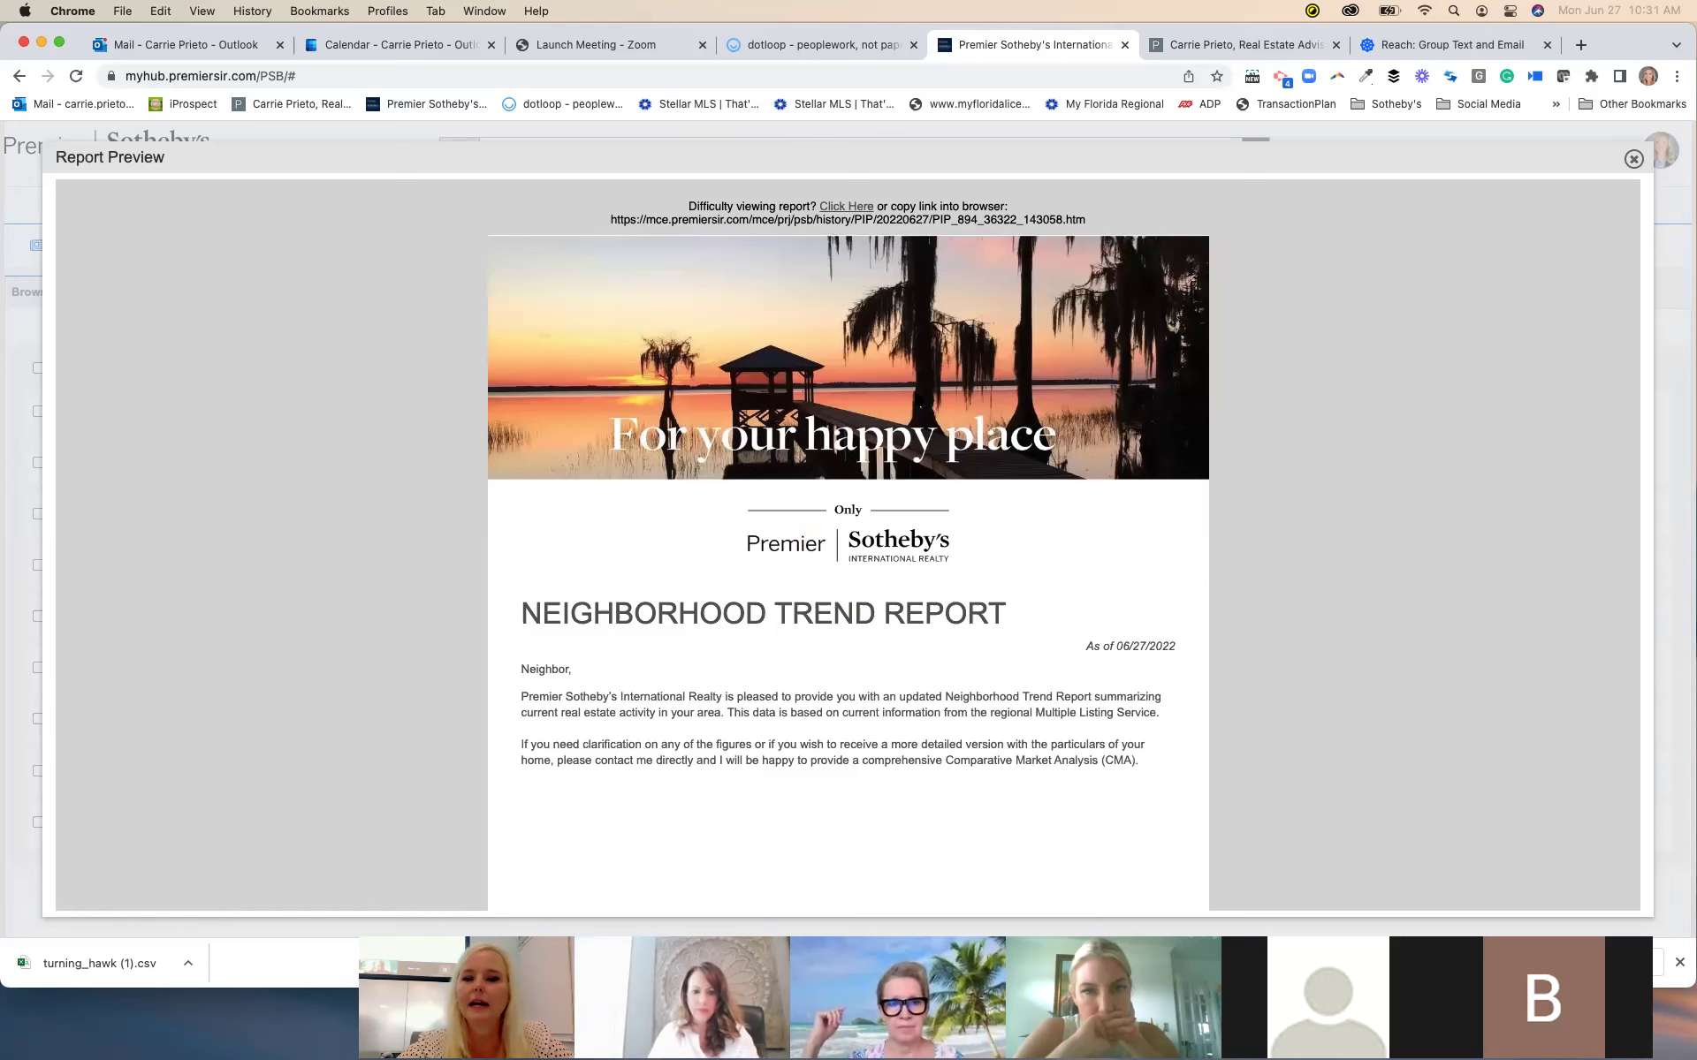
pyautogui.scroll(-3, 848, 530)
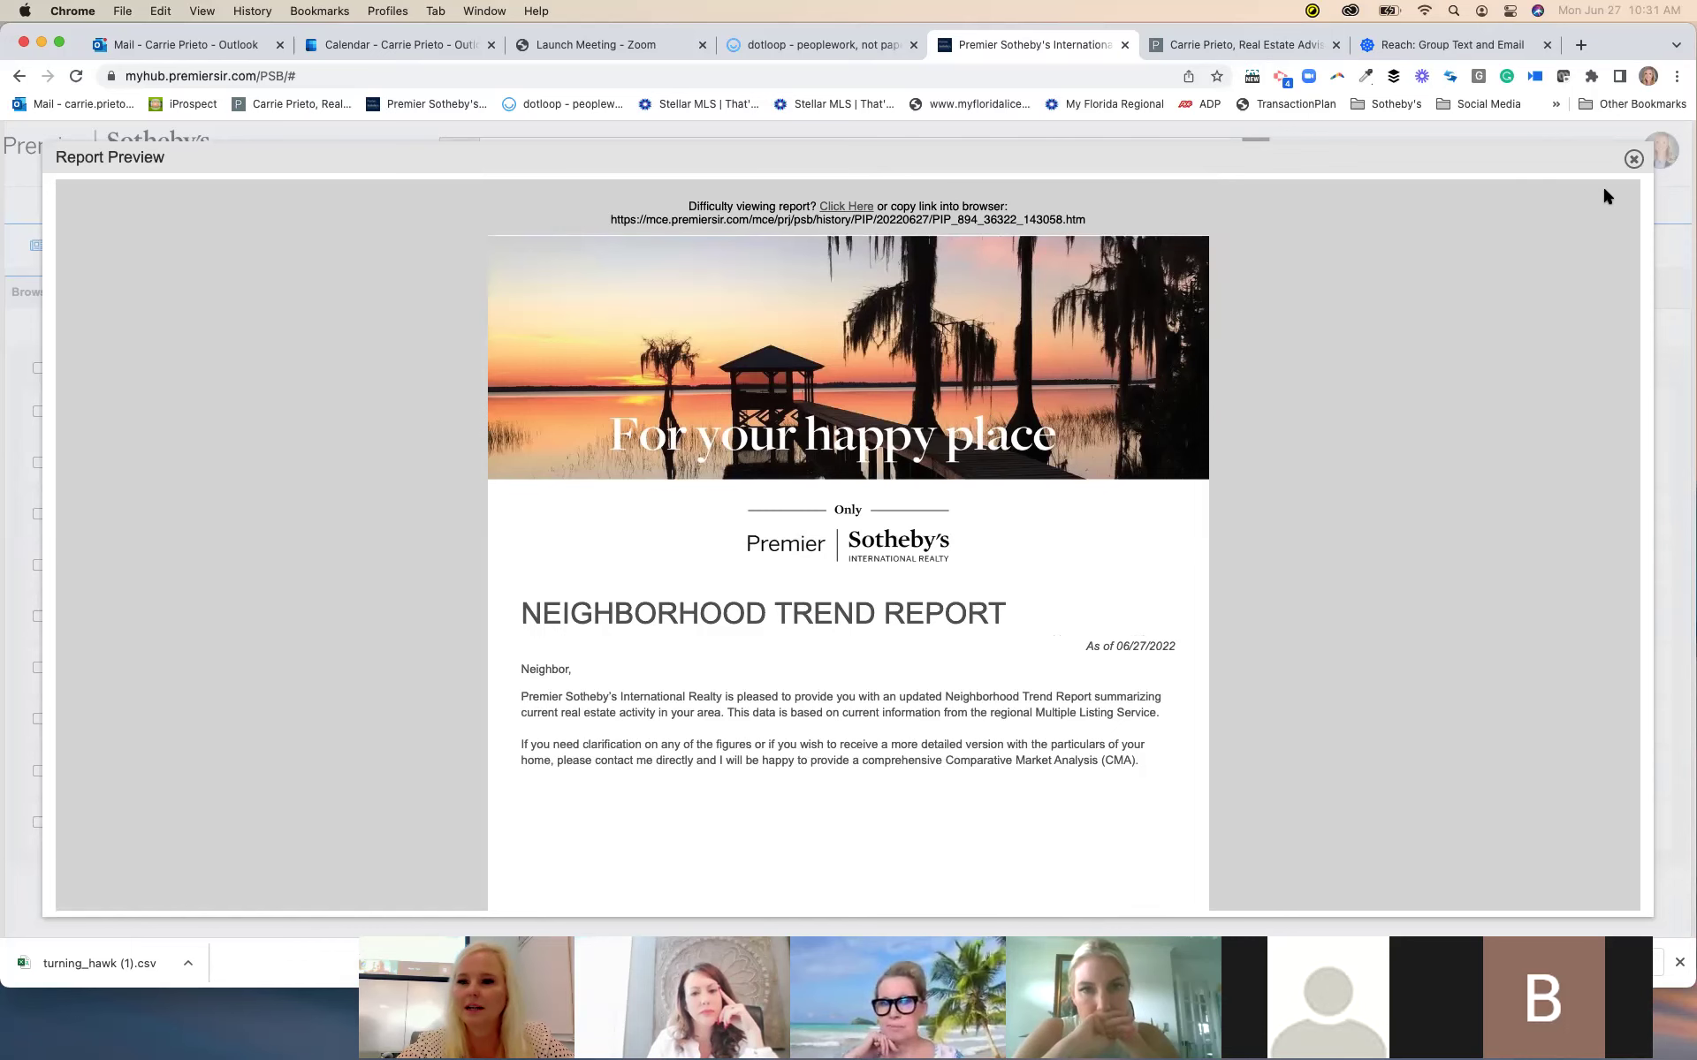
pyautogui.click(1632, 160)
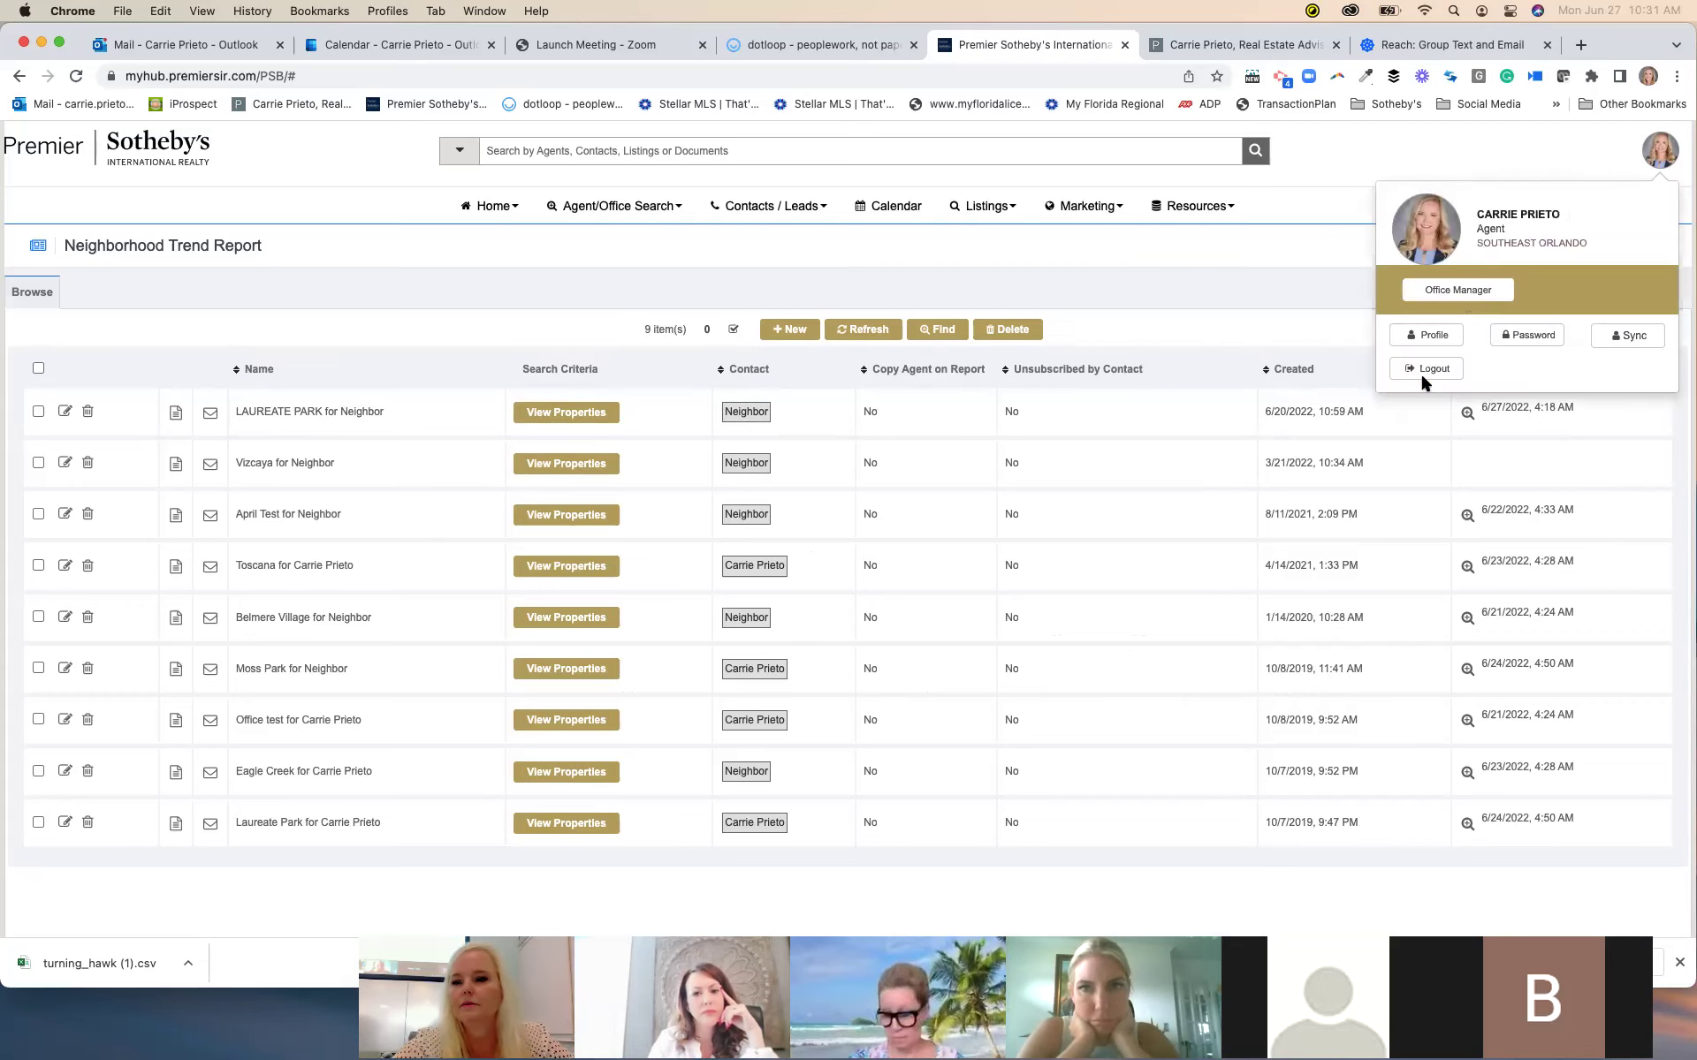
# Open the agent profile and go to the cover page image settings in its Reports section
pyautogui.scroll(2, 1419, 373)
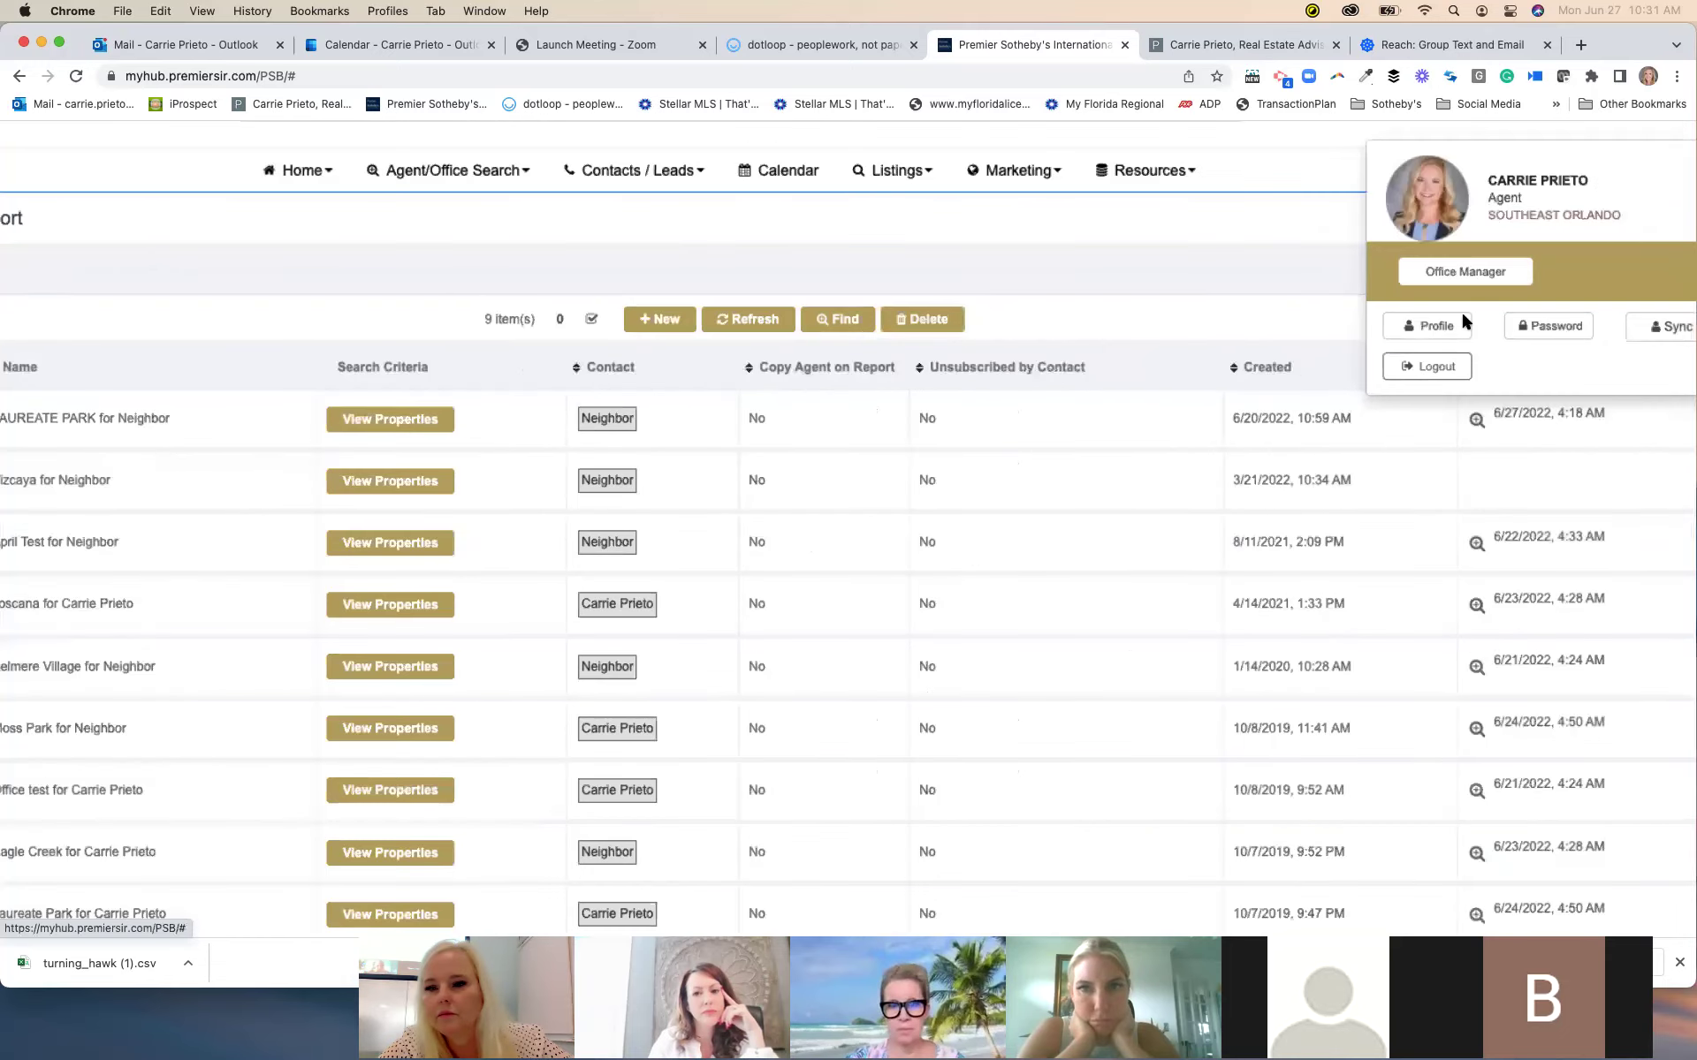
pyautogui.scroll(2, 1461, 318)
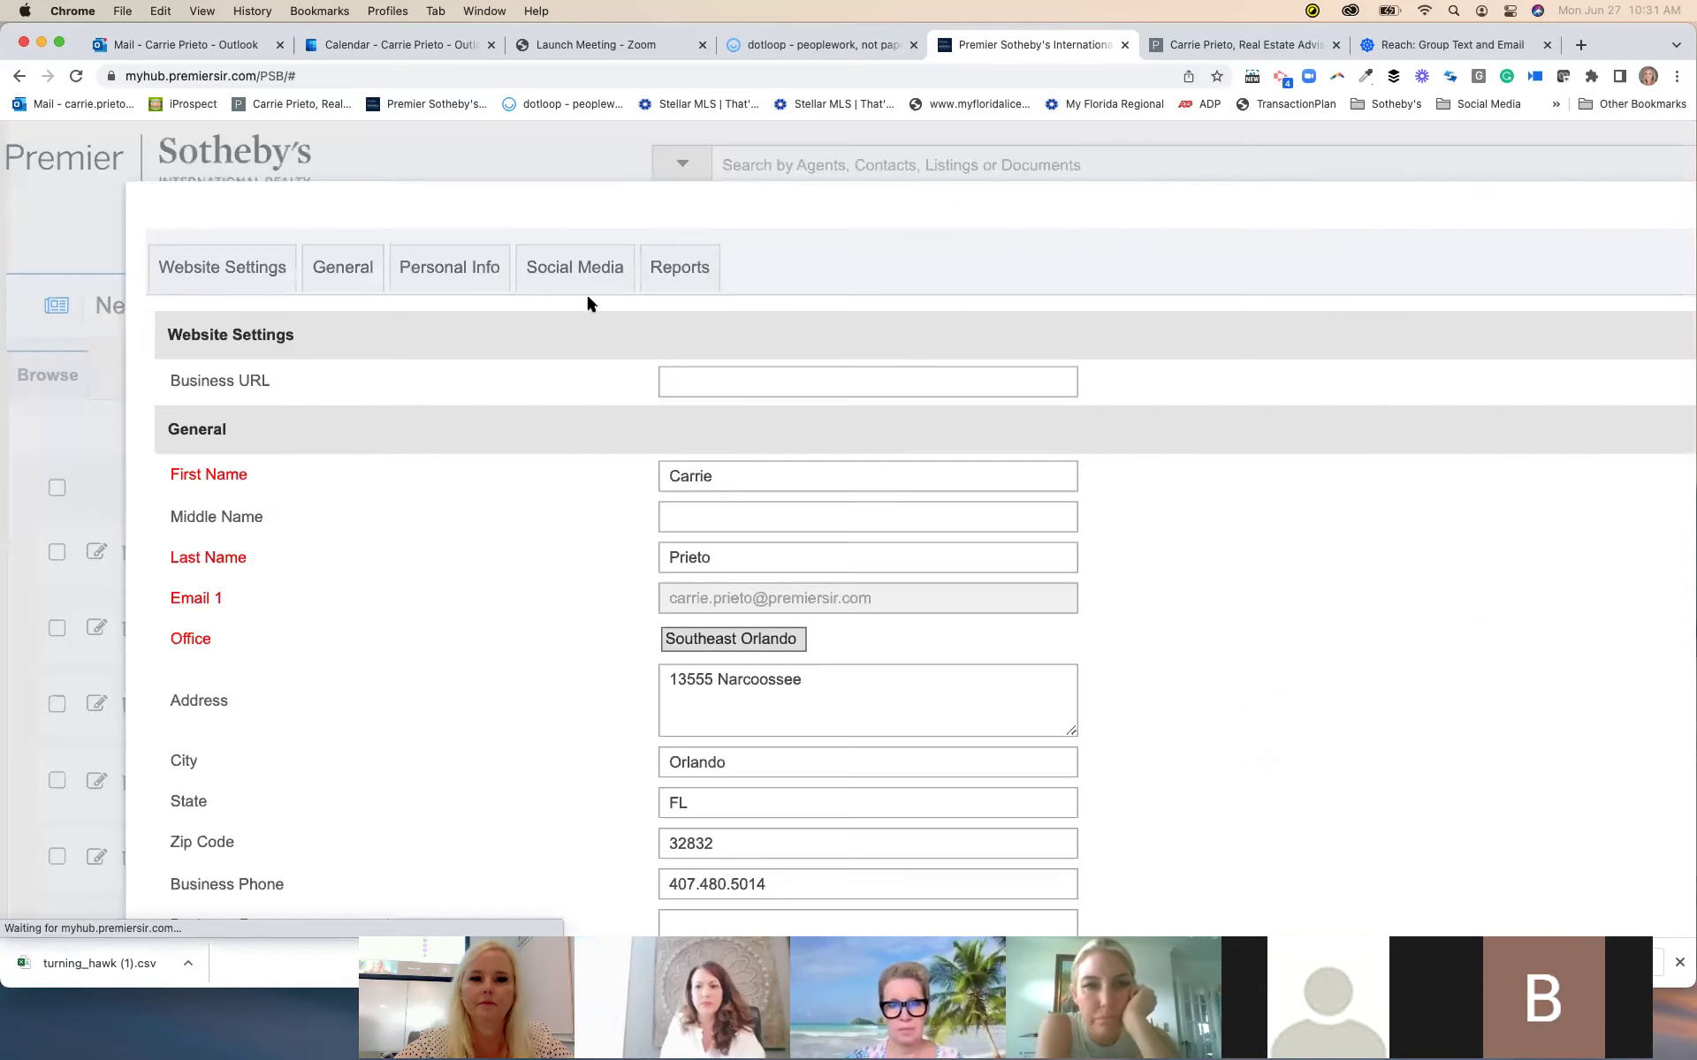
pyautogui.click(653, 279)
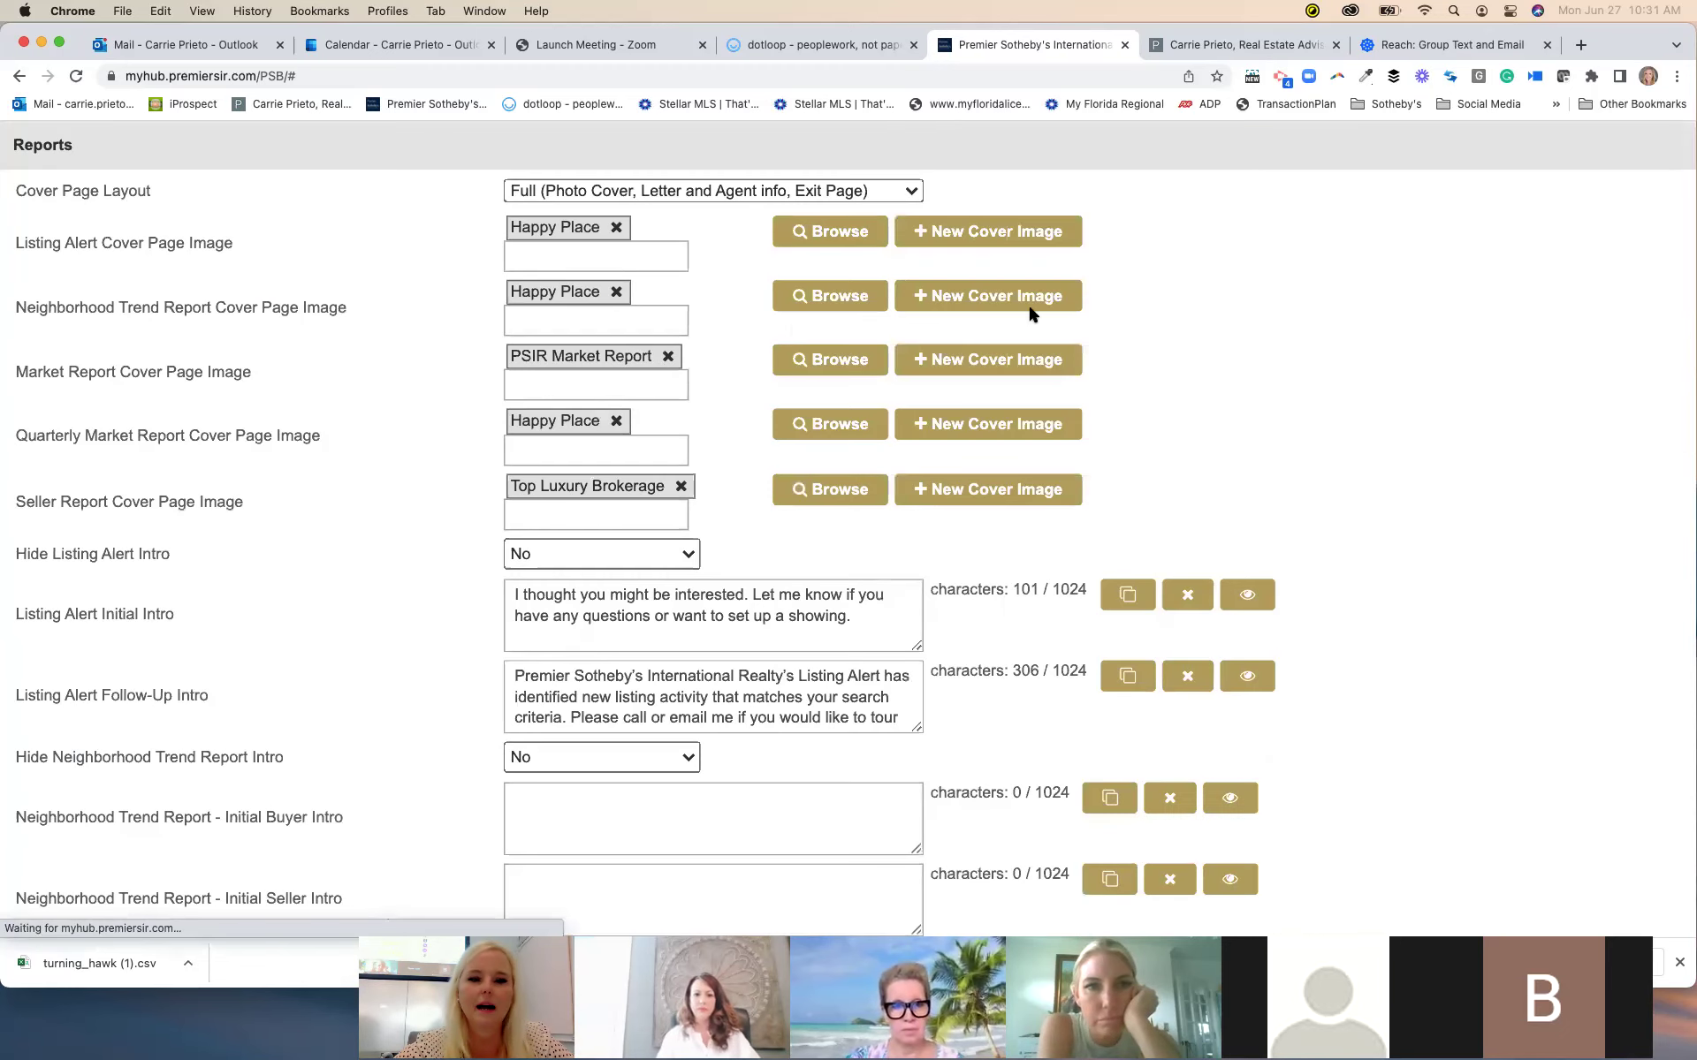
pyautogui.scroll(1, 966, 283)
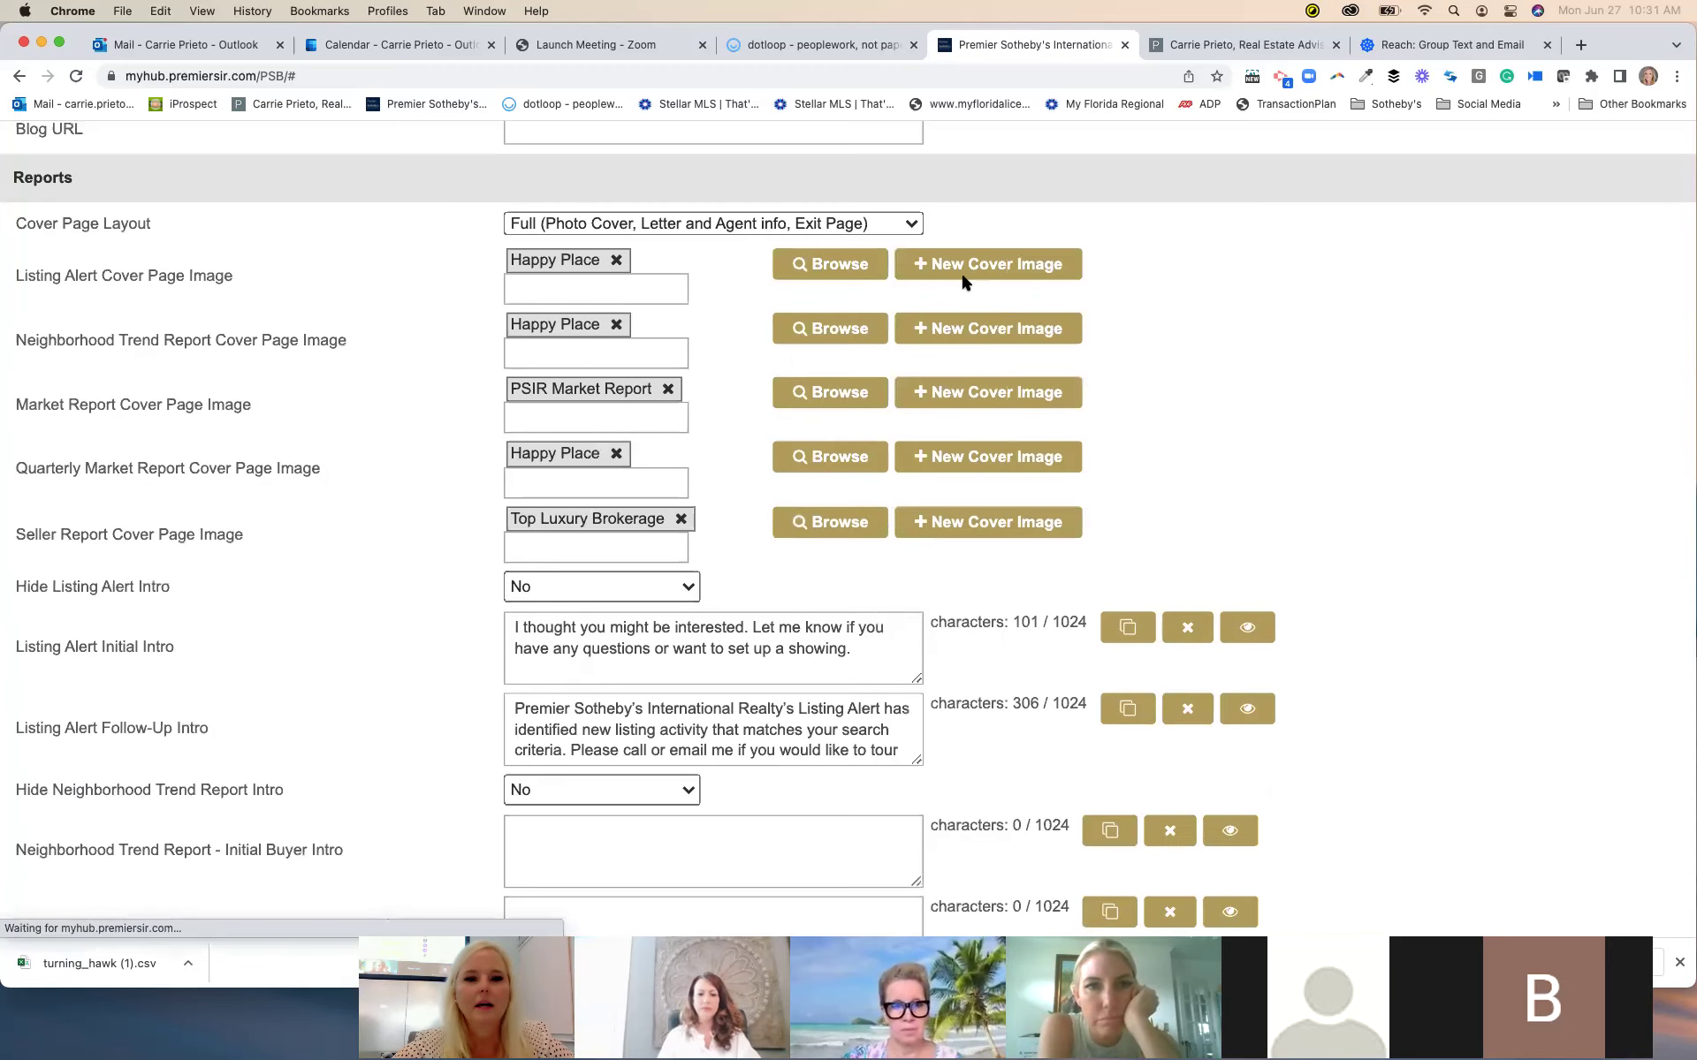
# Browse the available images for the Listing Alert cover page, examine the neighborhood and market trend covers, and close the image picker
pyautogui.click(851, 263)
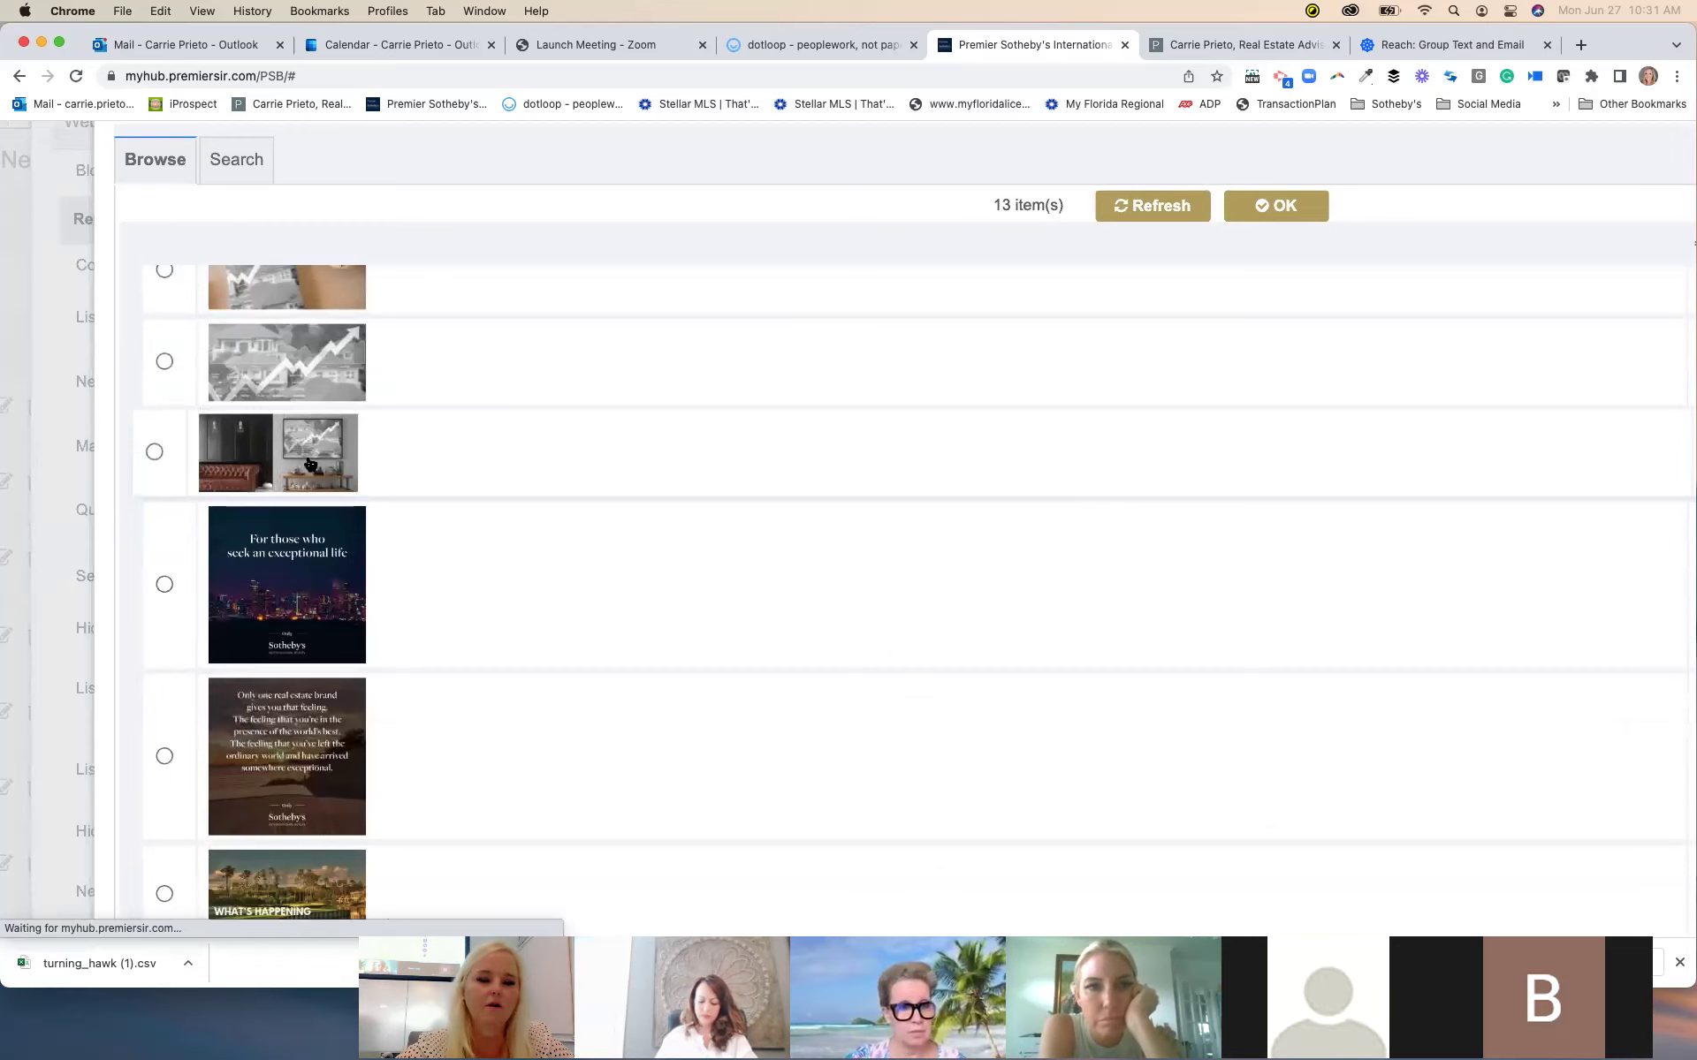
pyautogui.scroll(-1, 286, 503)
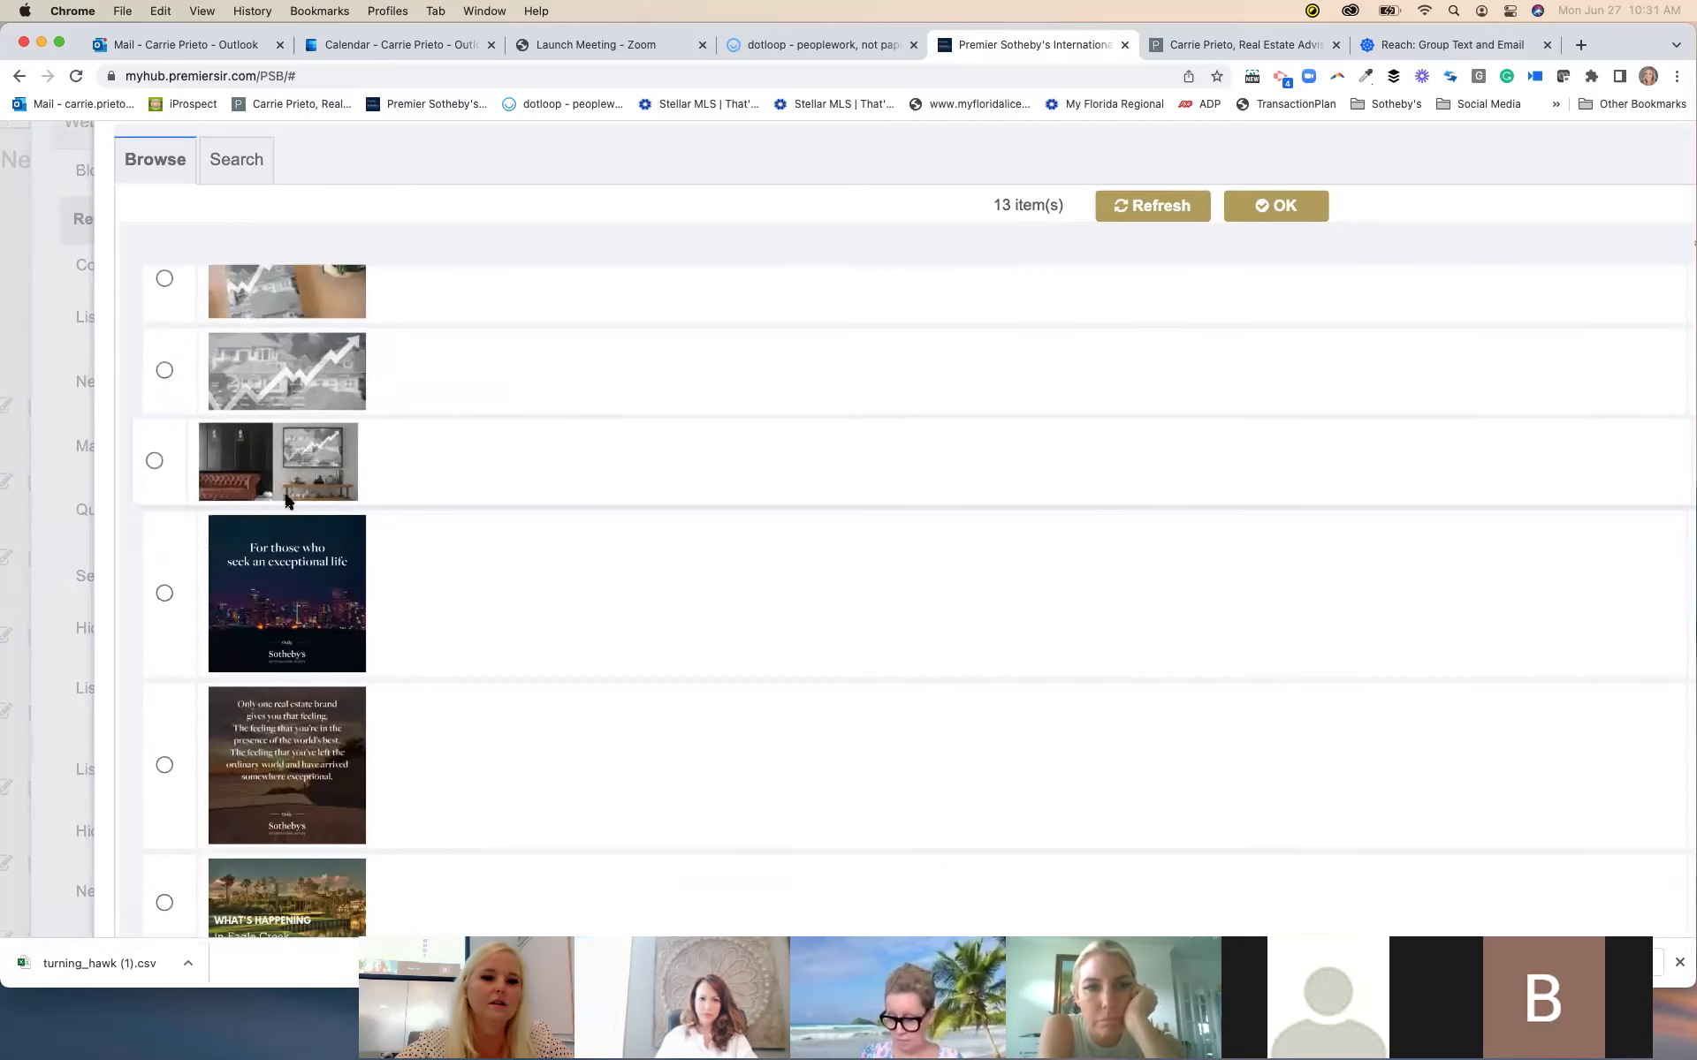
pyautogui.scroll(-5, 285, 502)
pyautogui.scroll(-5, 285, 504)
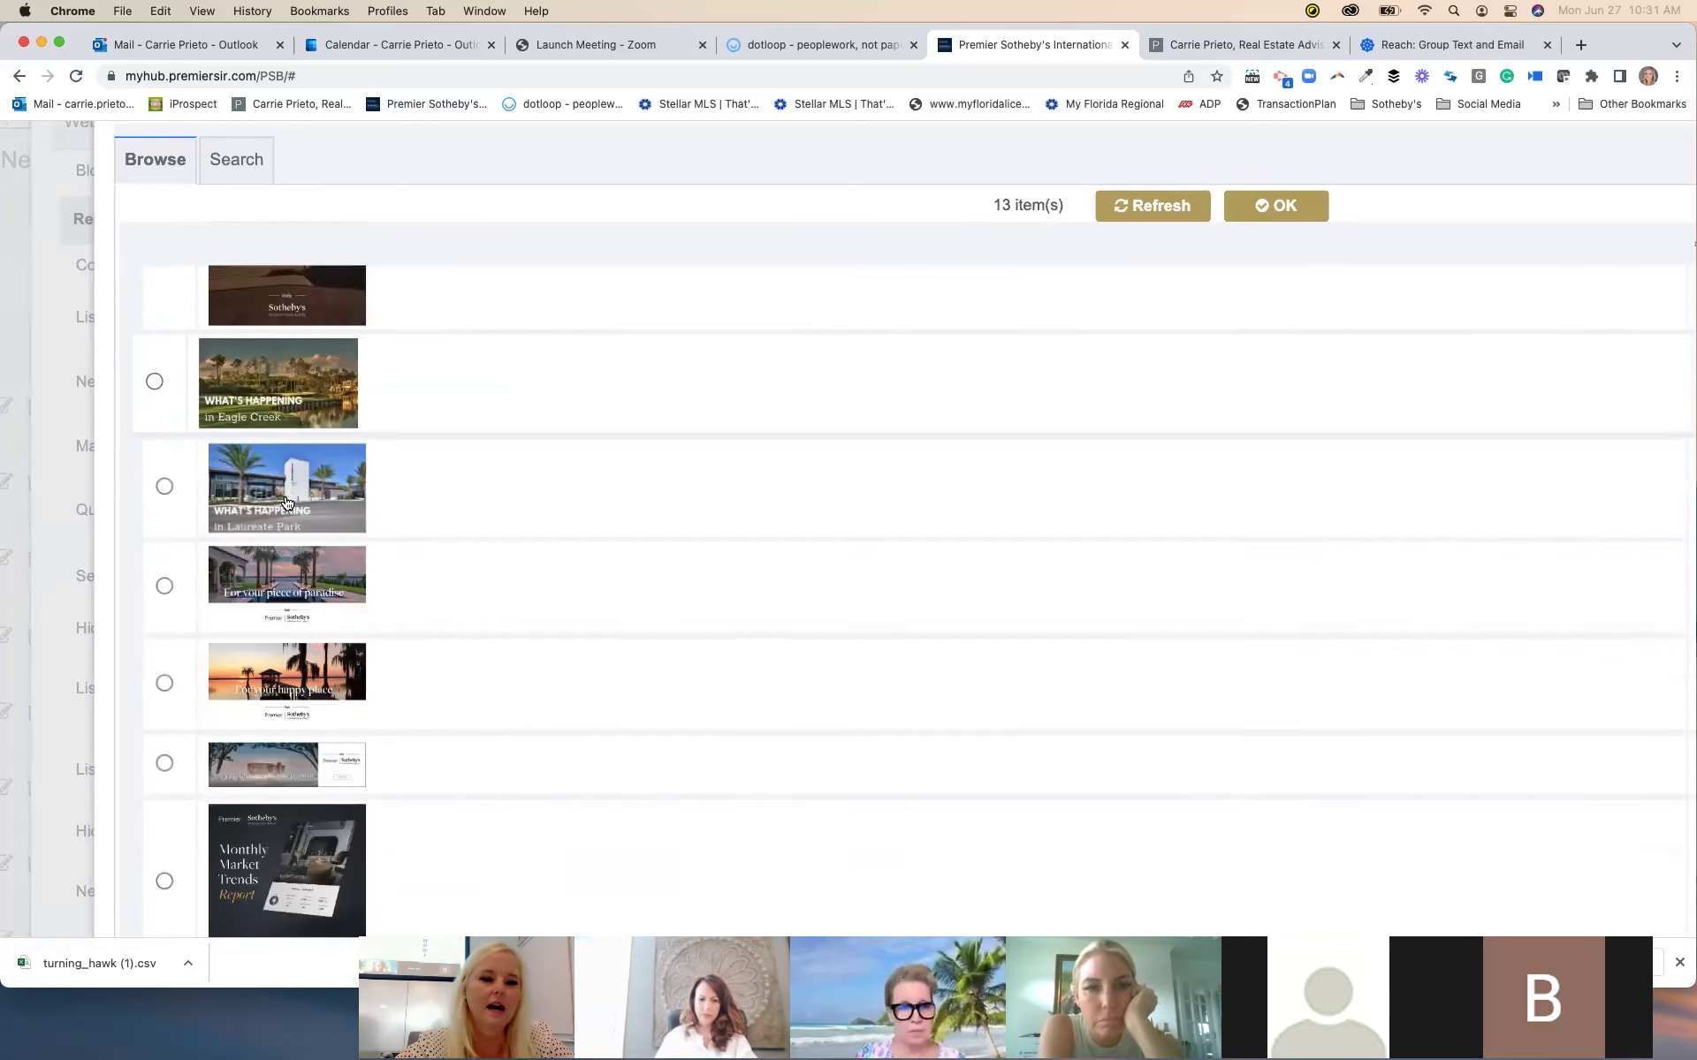
pyautogui.scroll(-3, 285, 504)
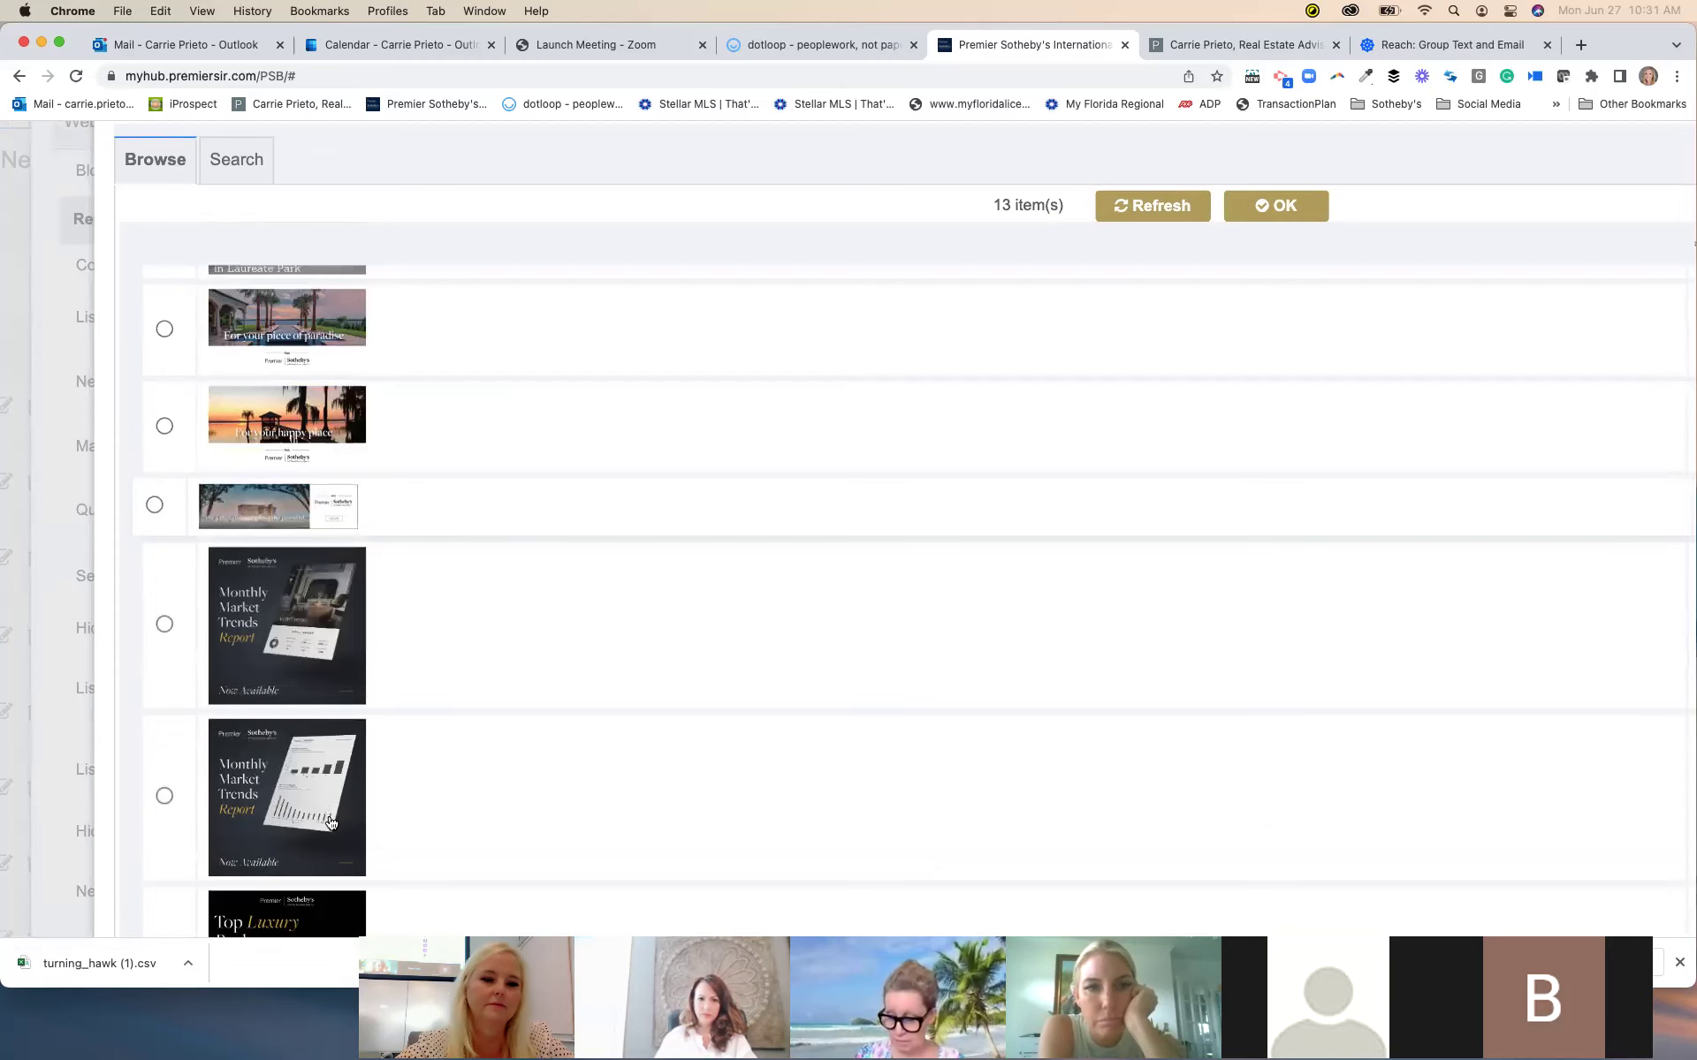
pyautogui.scroll(-3, 331, 822)
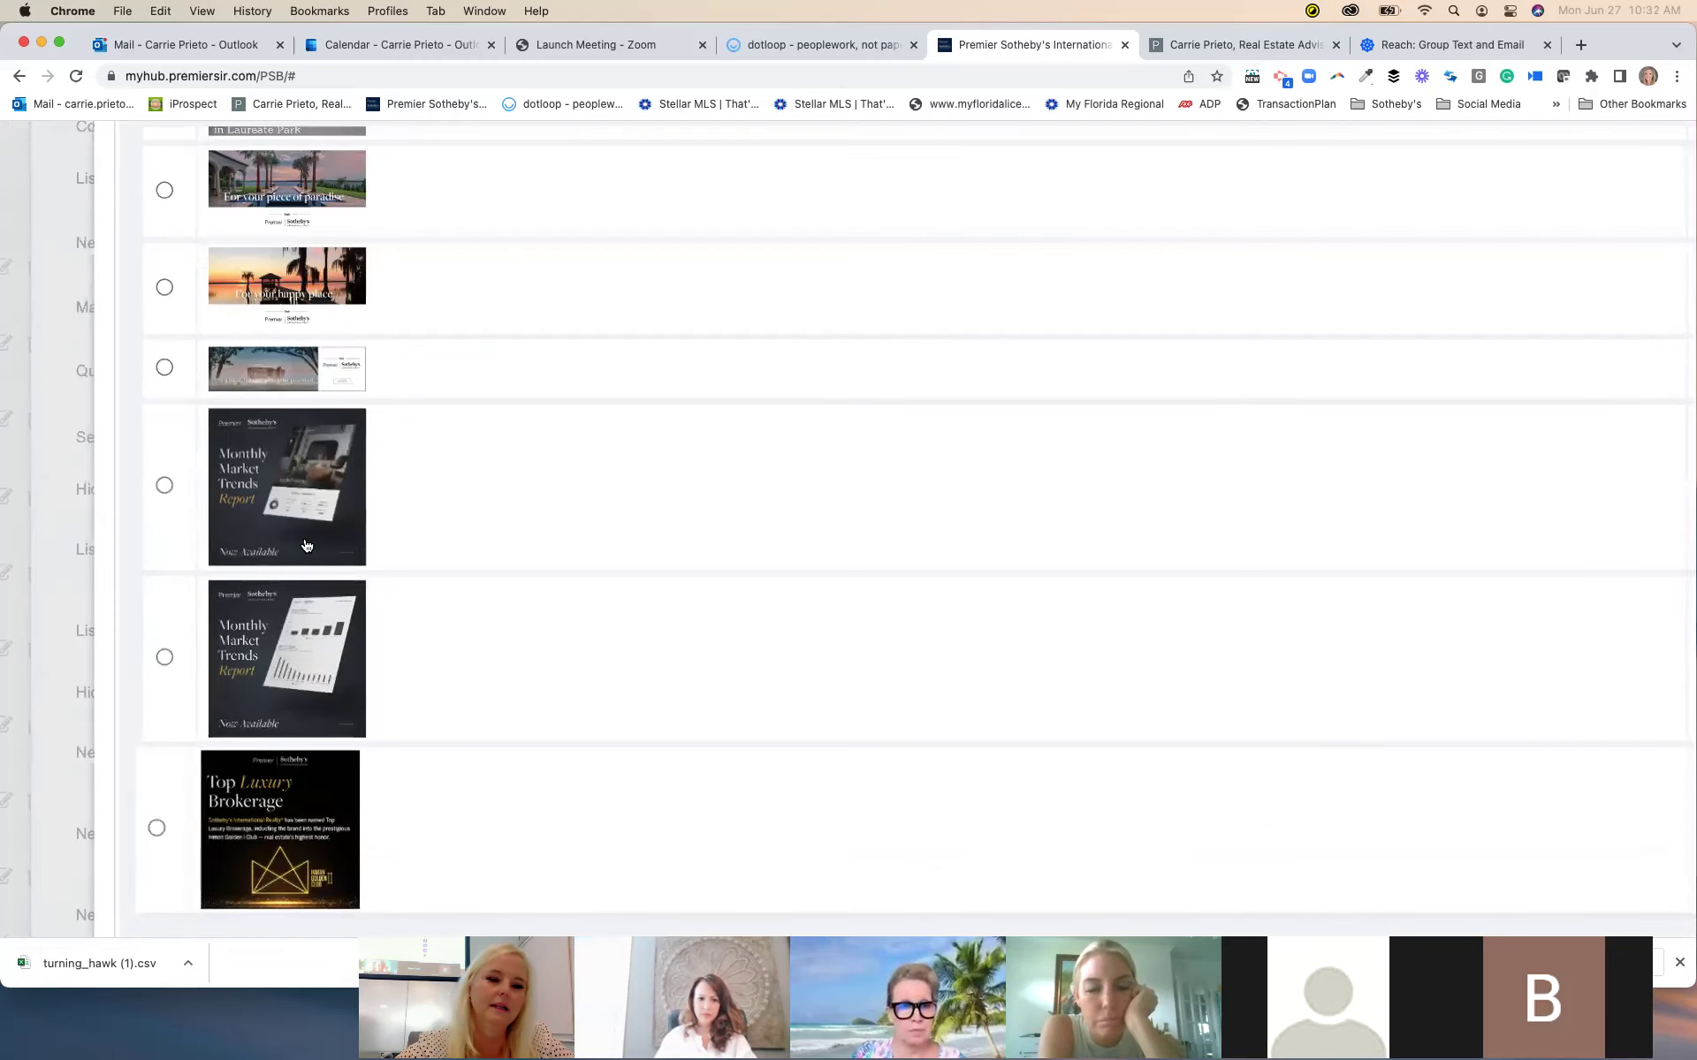
pyautogui.scroll(5, 306, 545)
pyautogui.scroll(2, 307, 546)
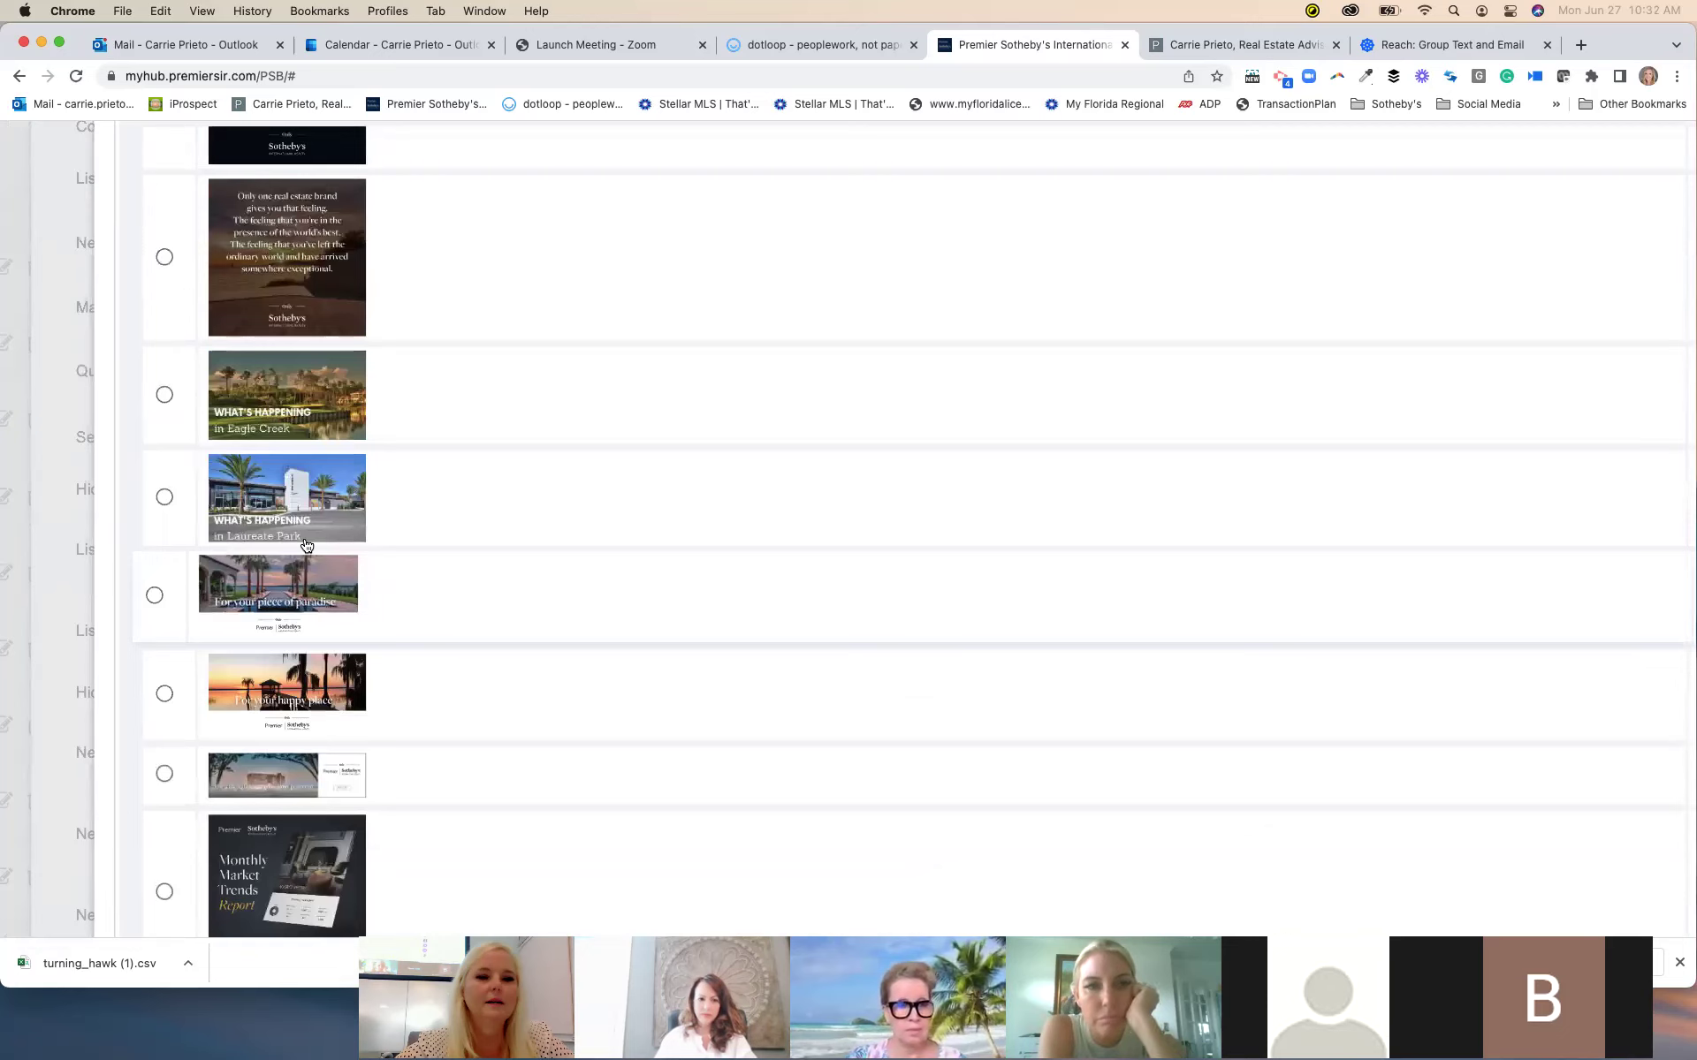
pyautogui.scroll(-1, 318, 530)
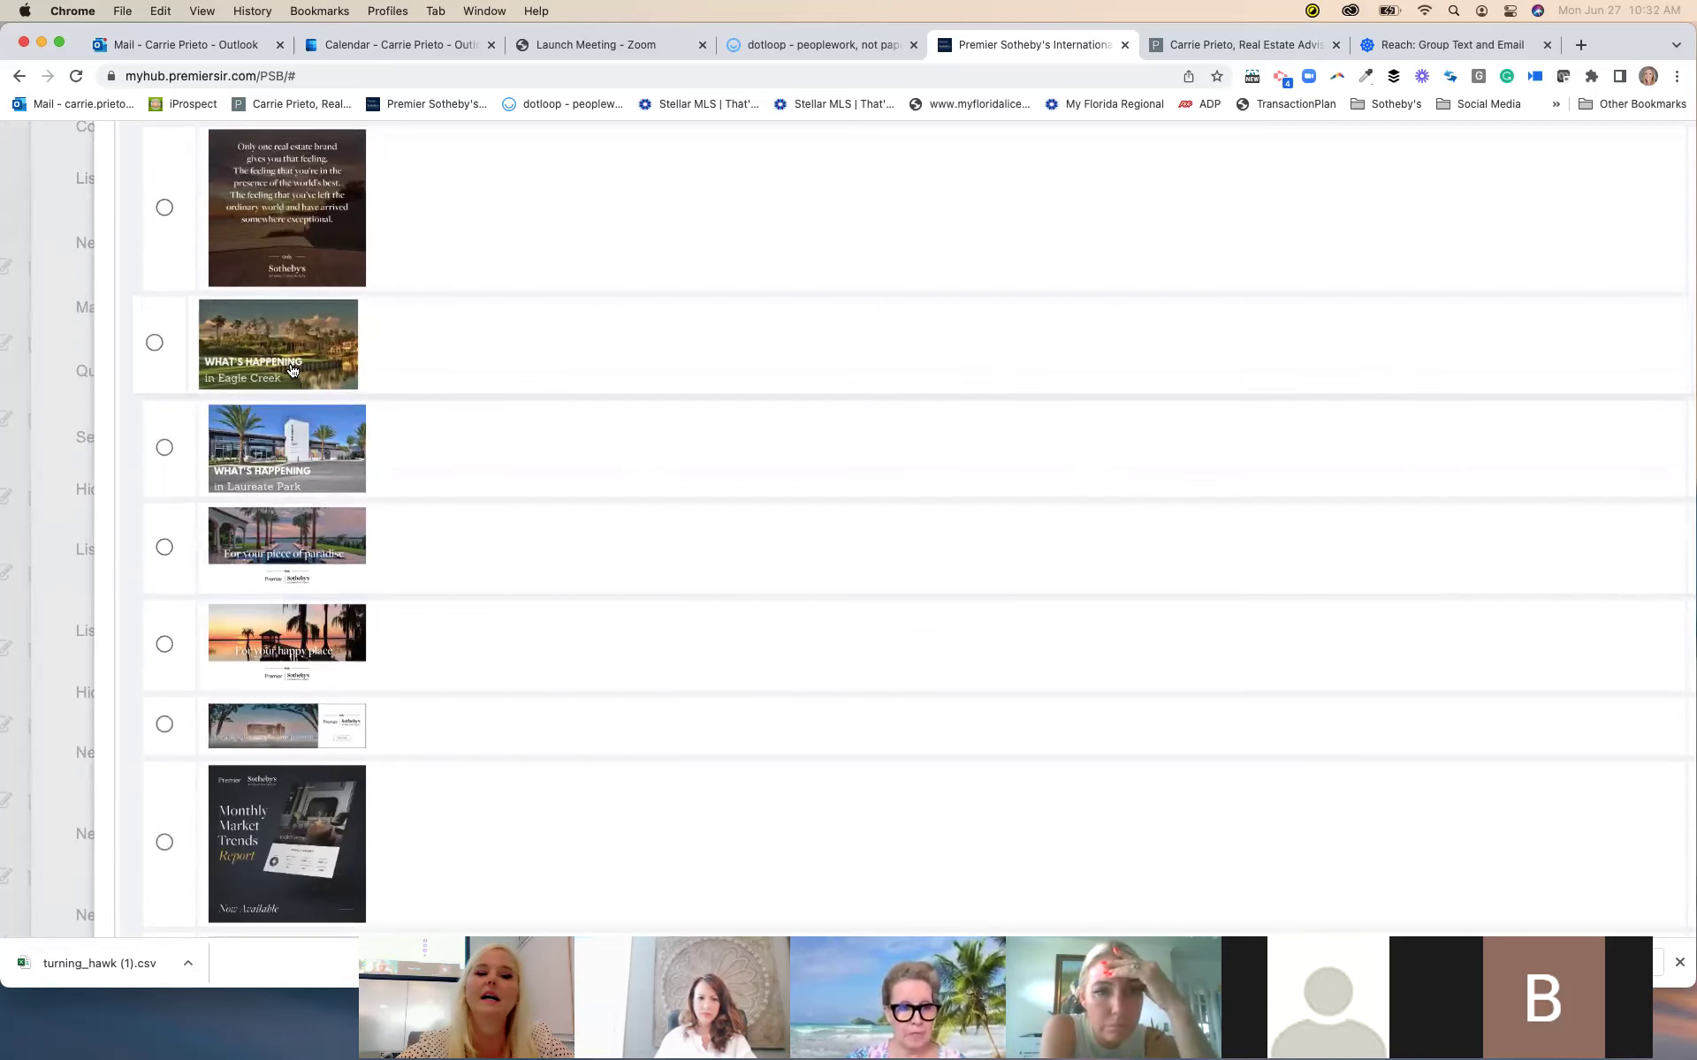
pyautogui.scroll(5, 292, 371)
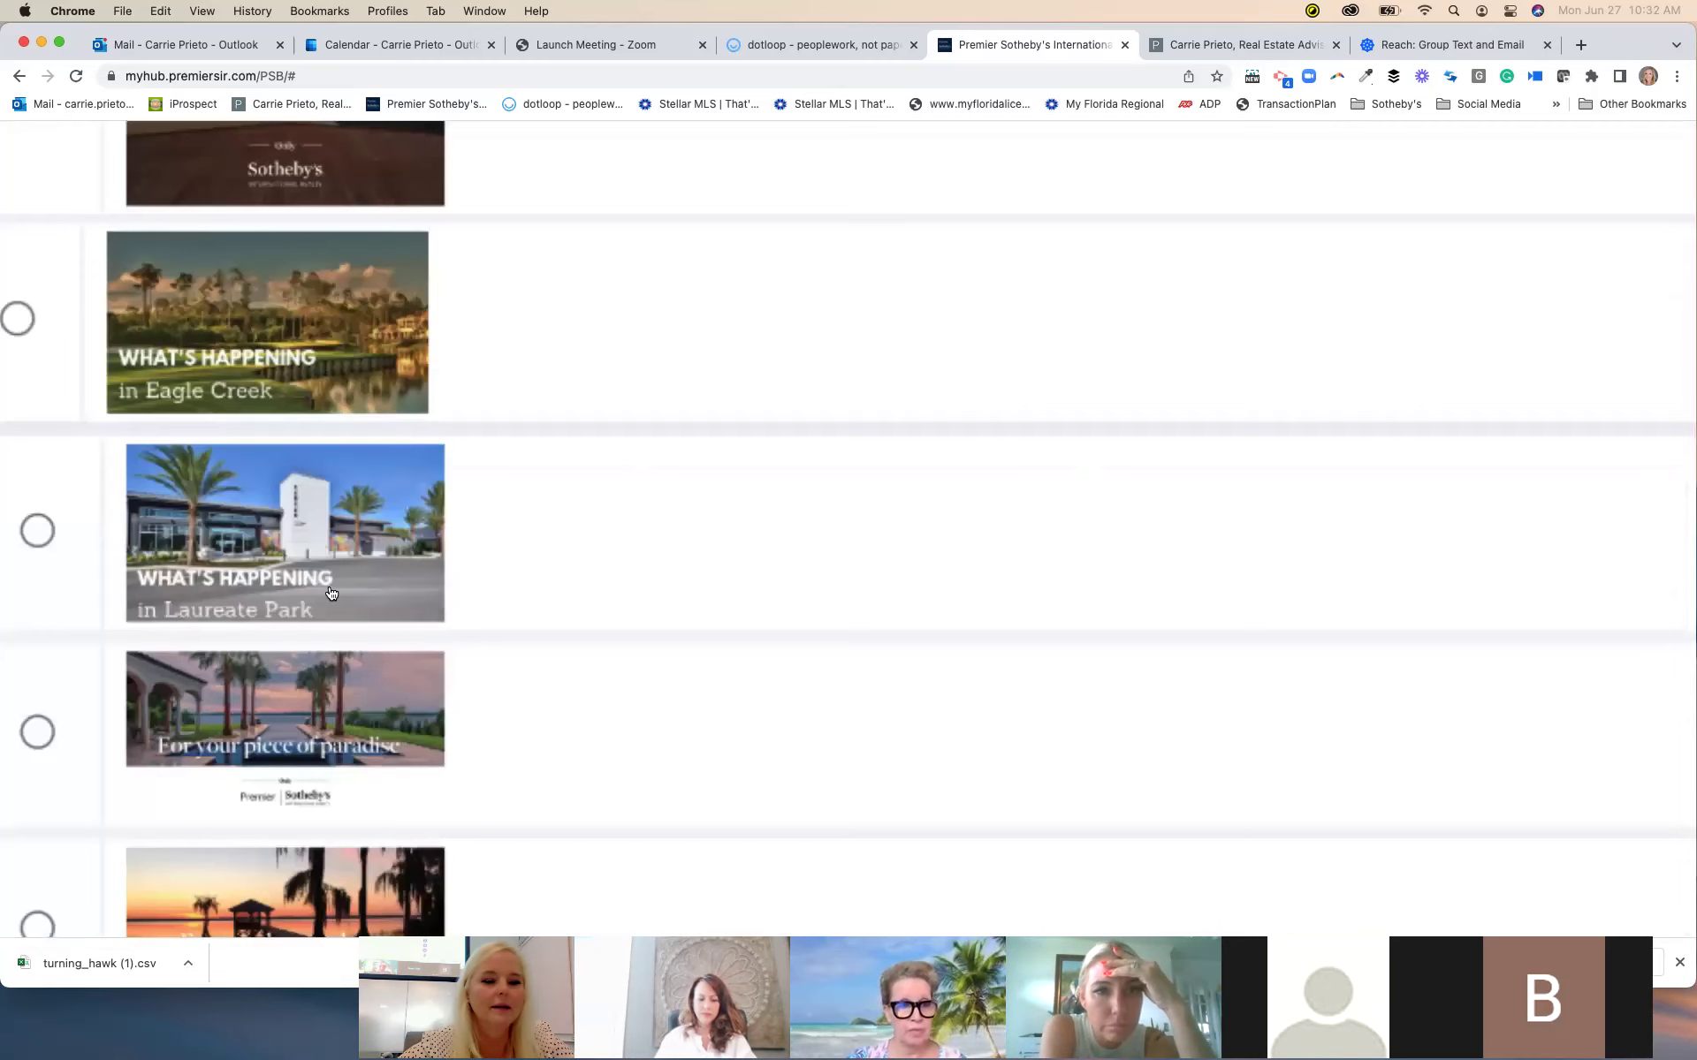
pyautogui.scroll(-3, 334, 619)
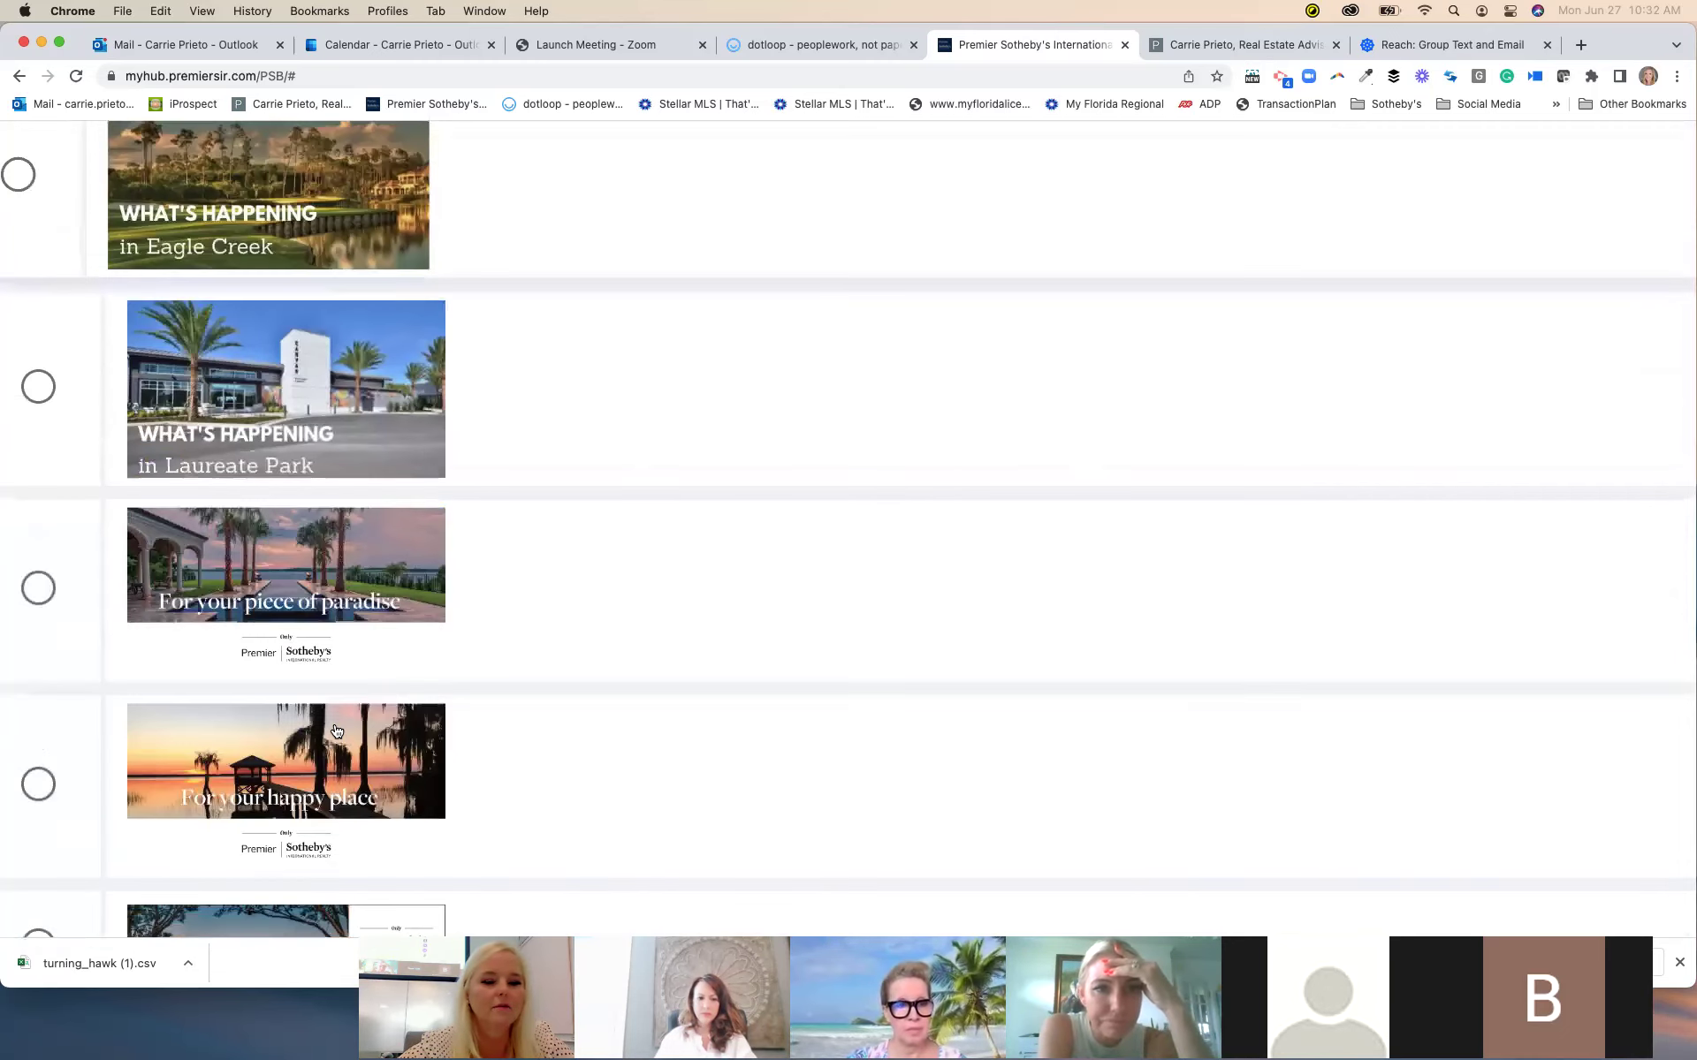
pyautogui.scroll(-5, 333, 722)
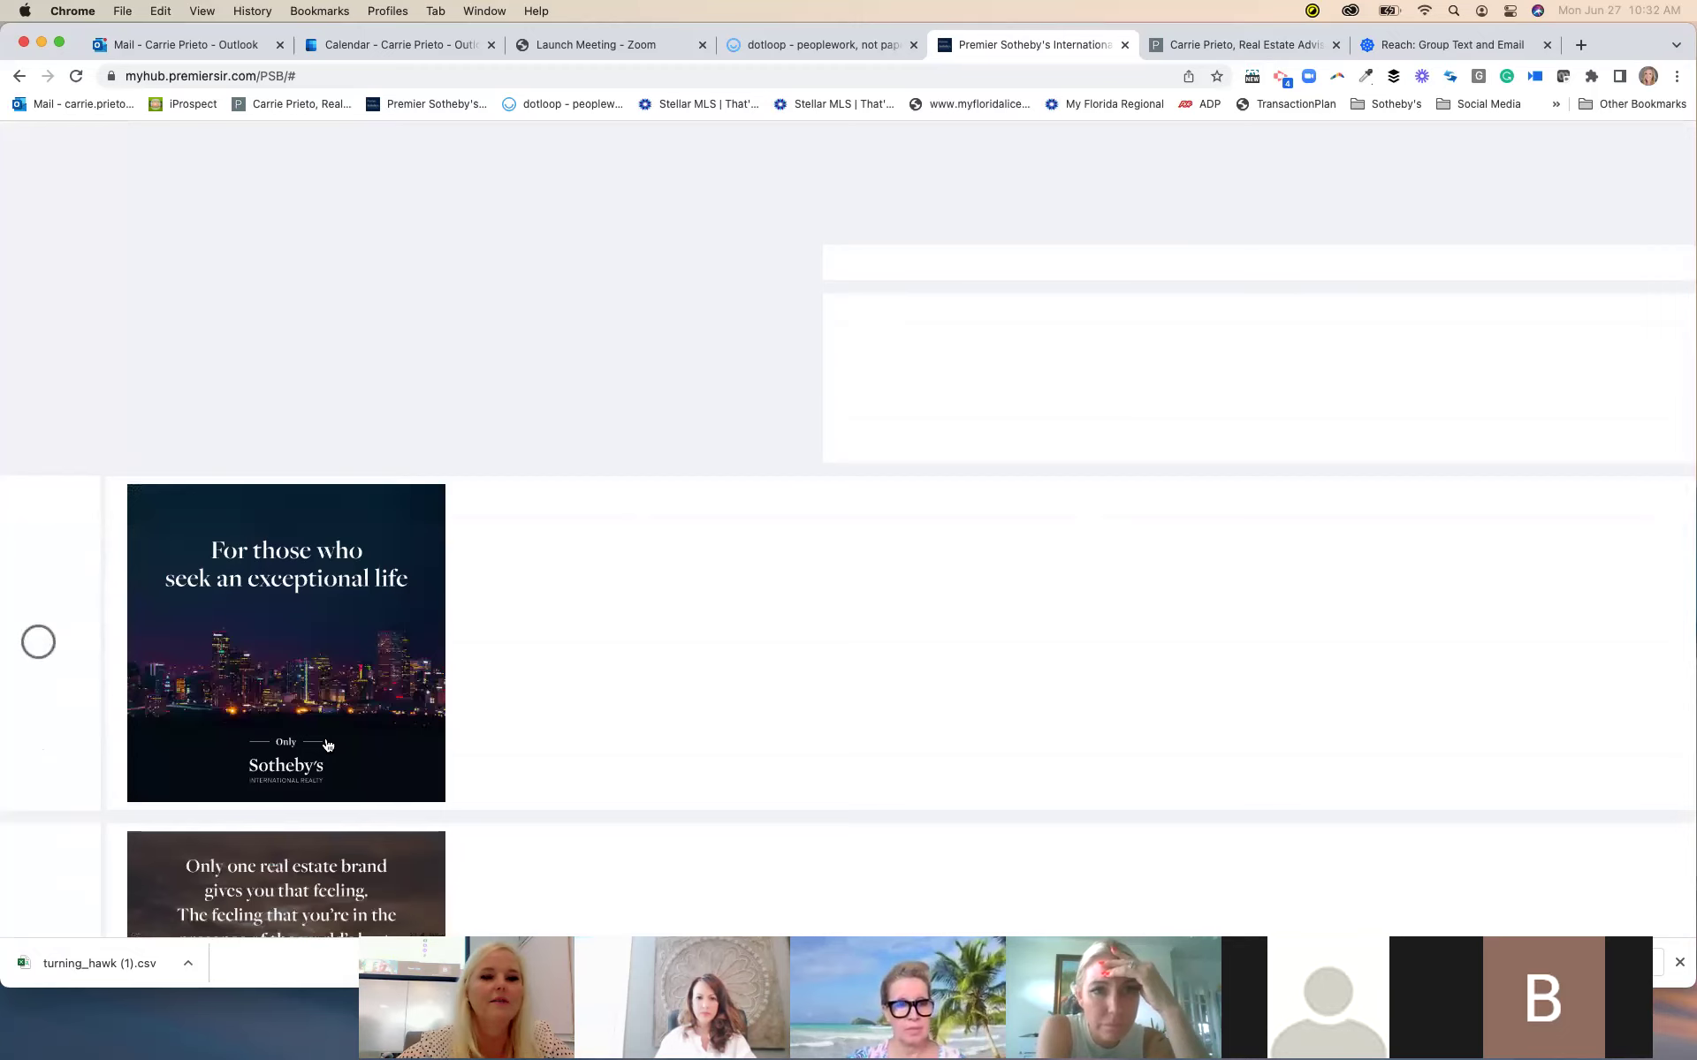
pyautogui.scroll(-5, 327, 745)
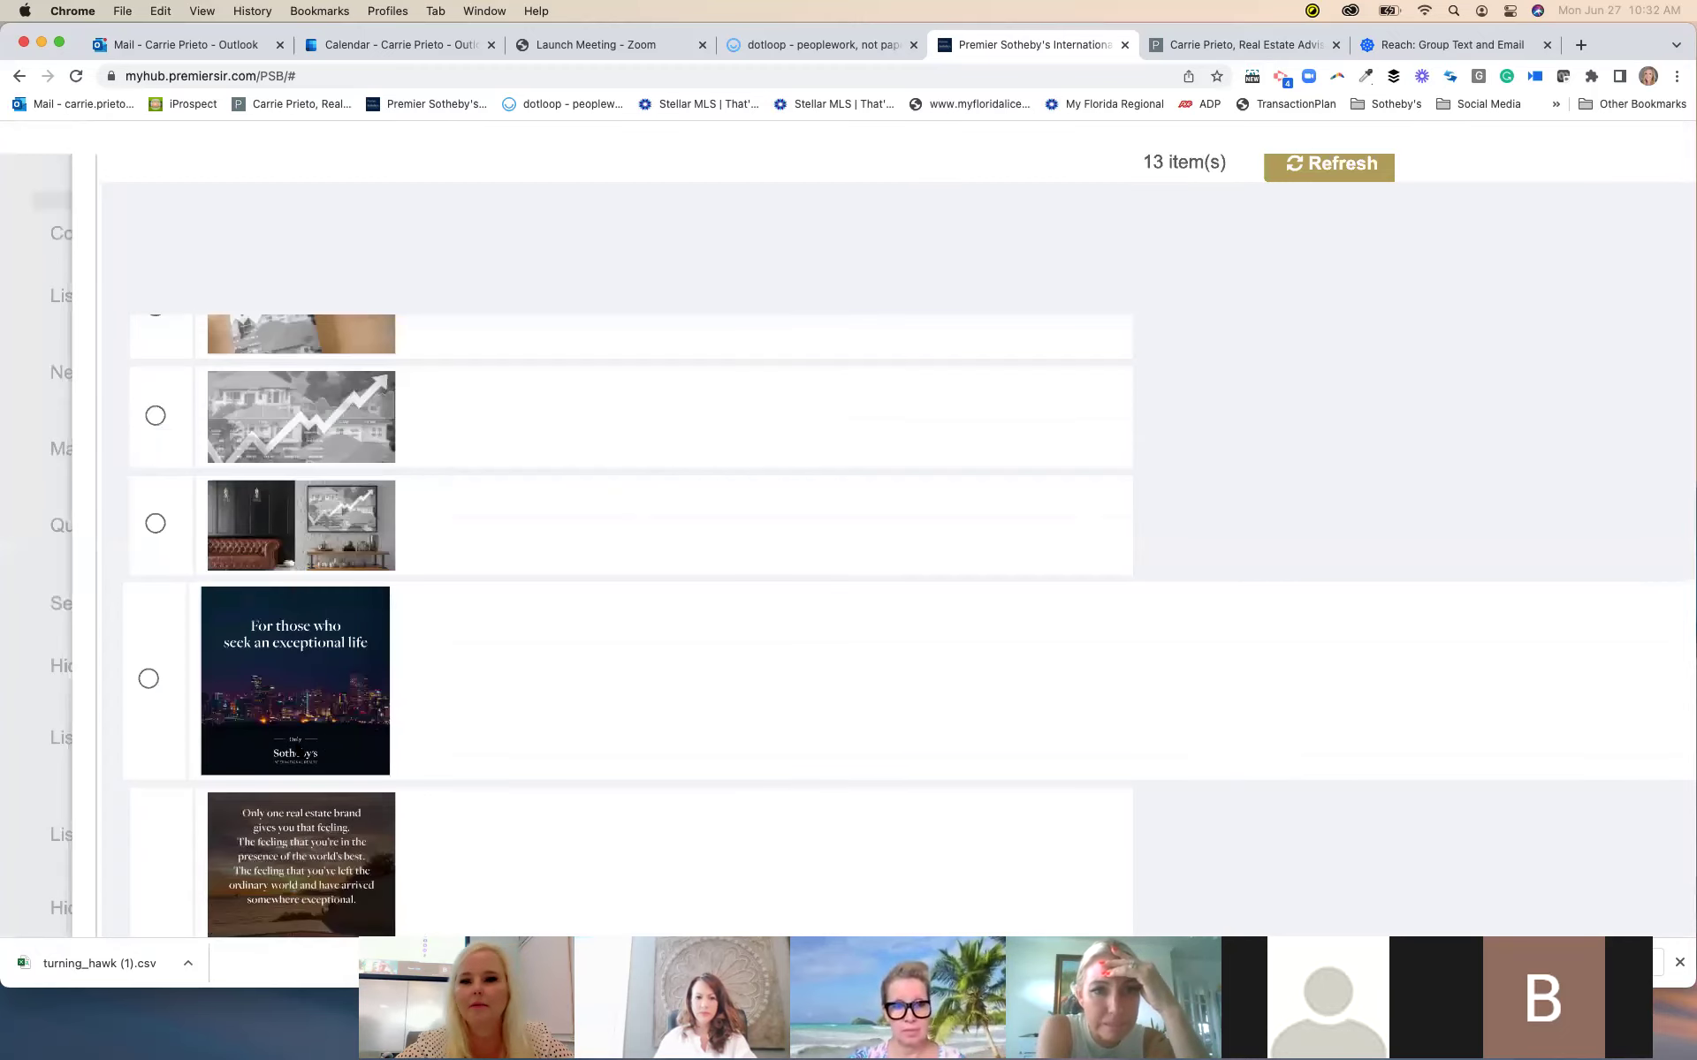
pyautogui.scroll(-5, 707, 565)
pyautogui.click(1549, 201)
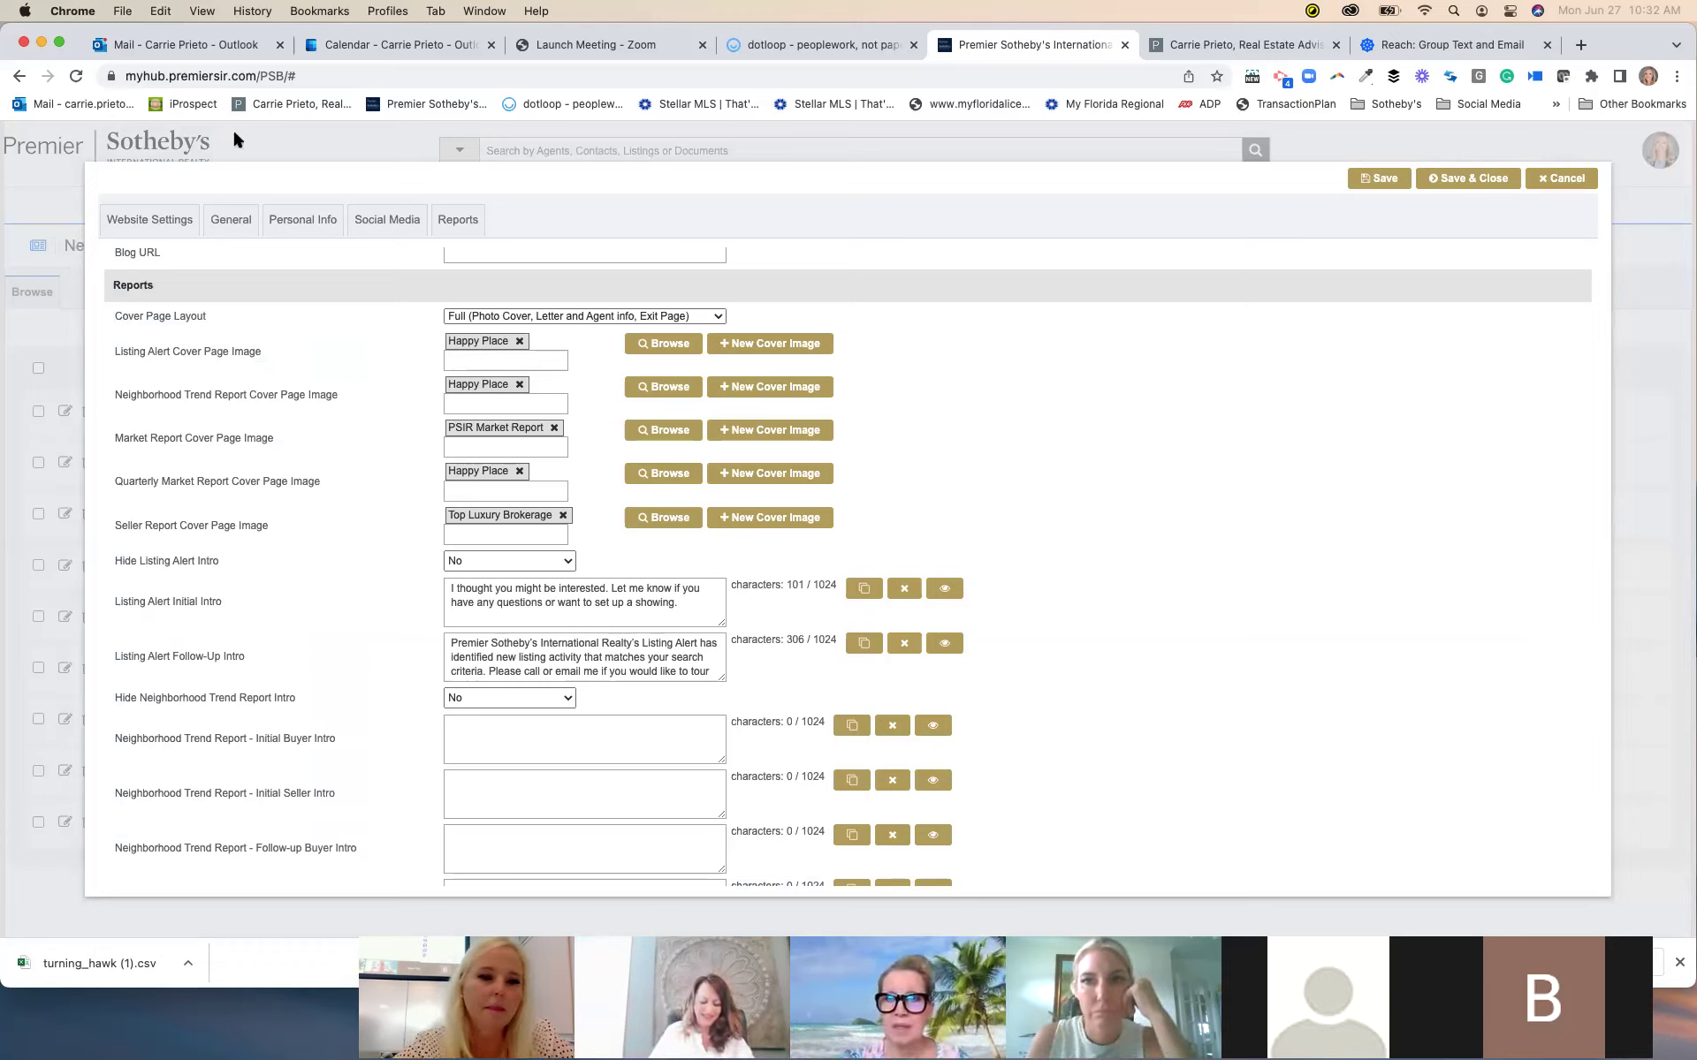
# Switch to the Outlook mailbox and start a new blank email message
pyautogui.click(216, 41)
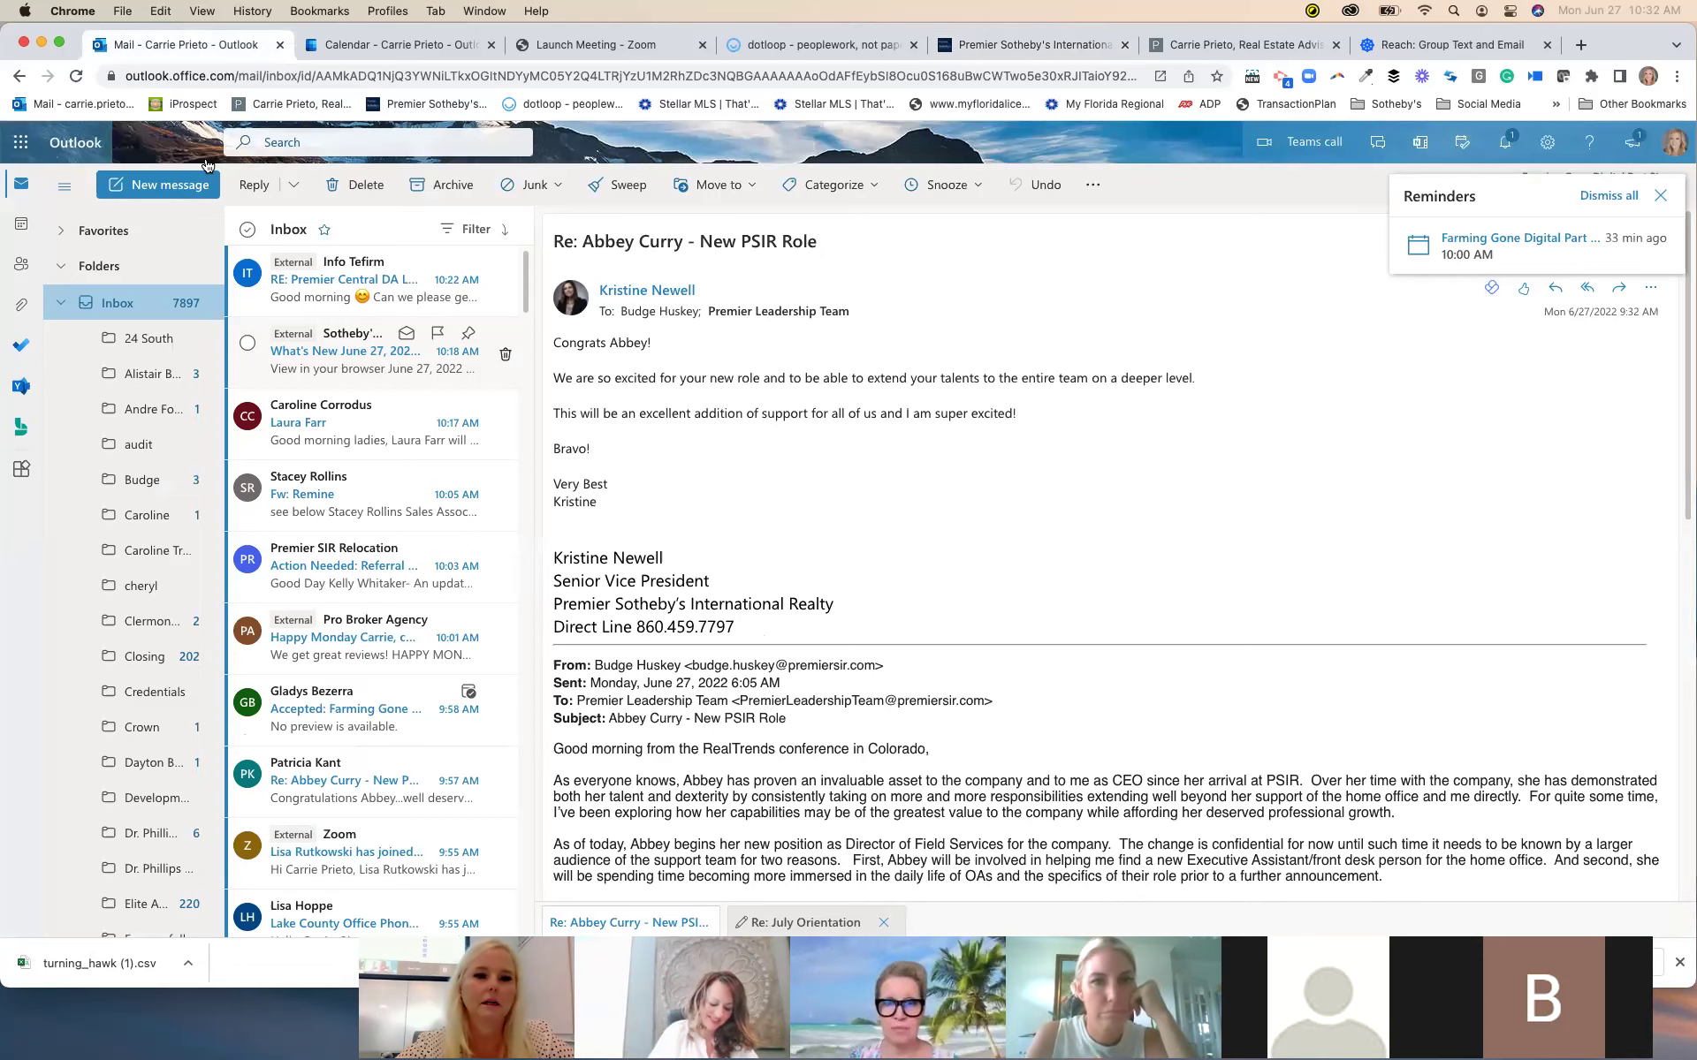
pyautogui.click(177, 186)
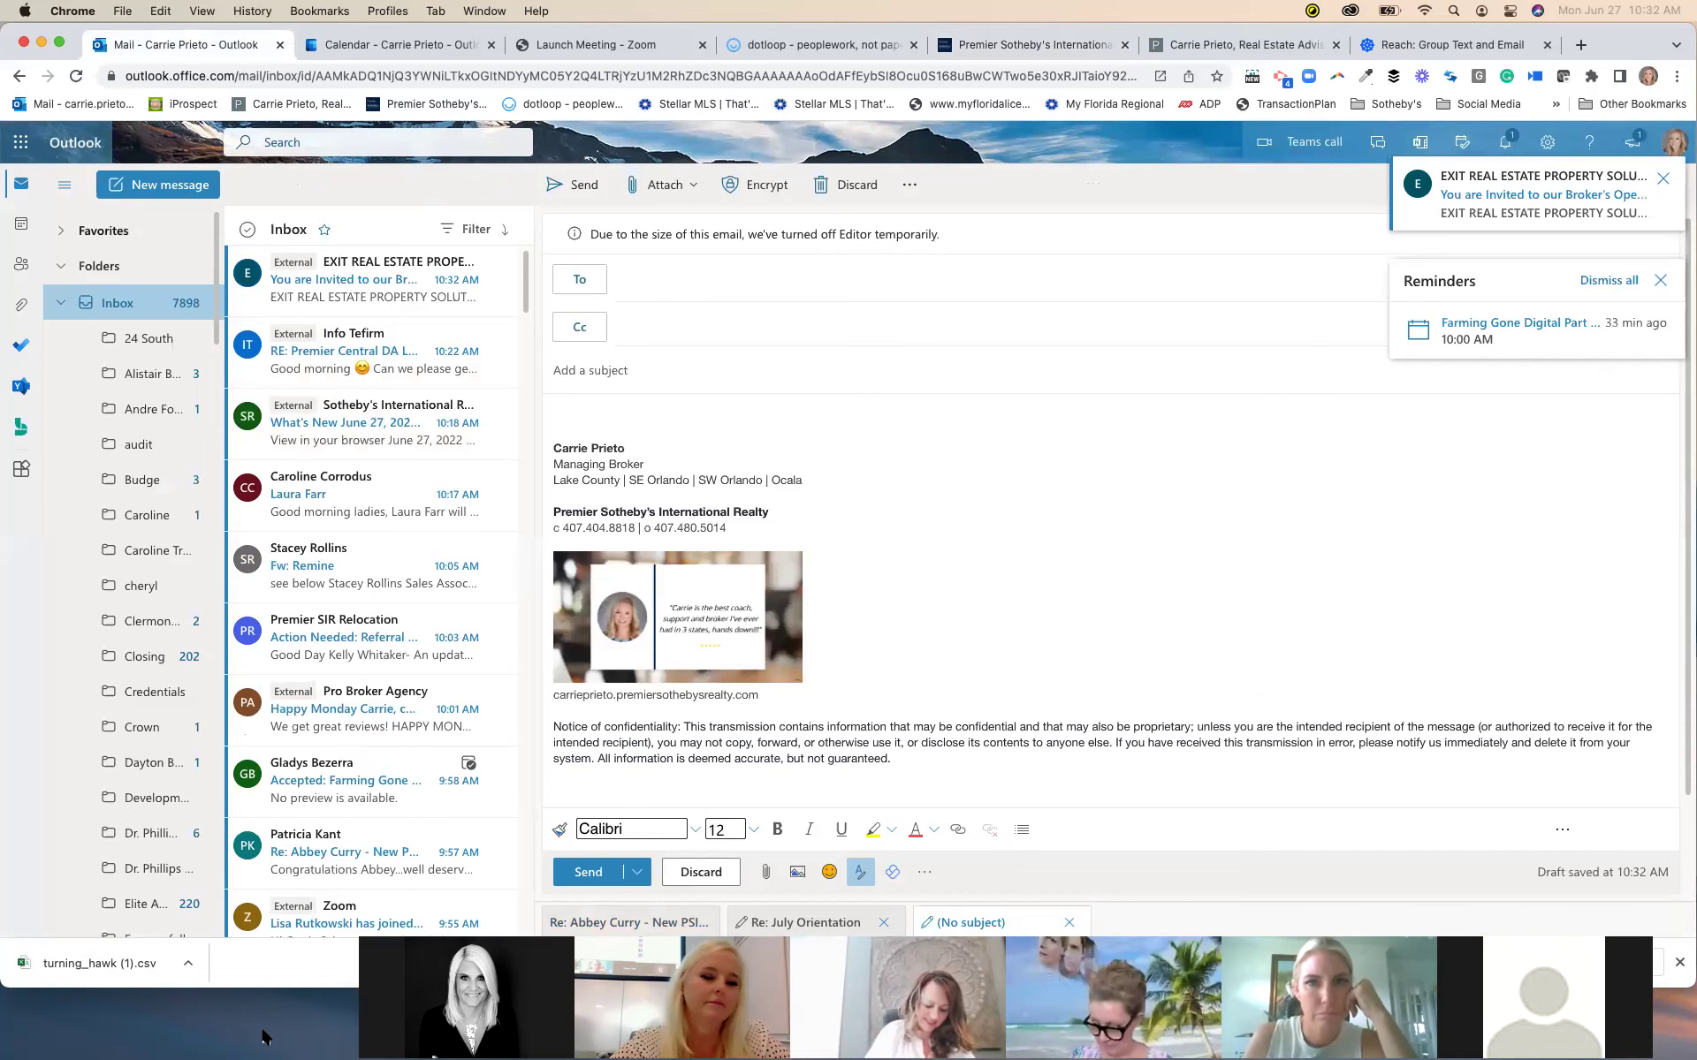
# Open a Finder window and go to the Social Media folder inside Documents to find the cover images
pyautogui.hotkey('ctrl', 'Up')
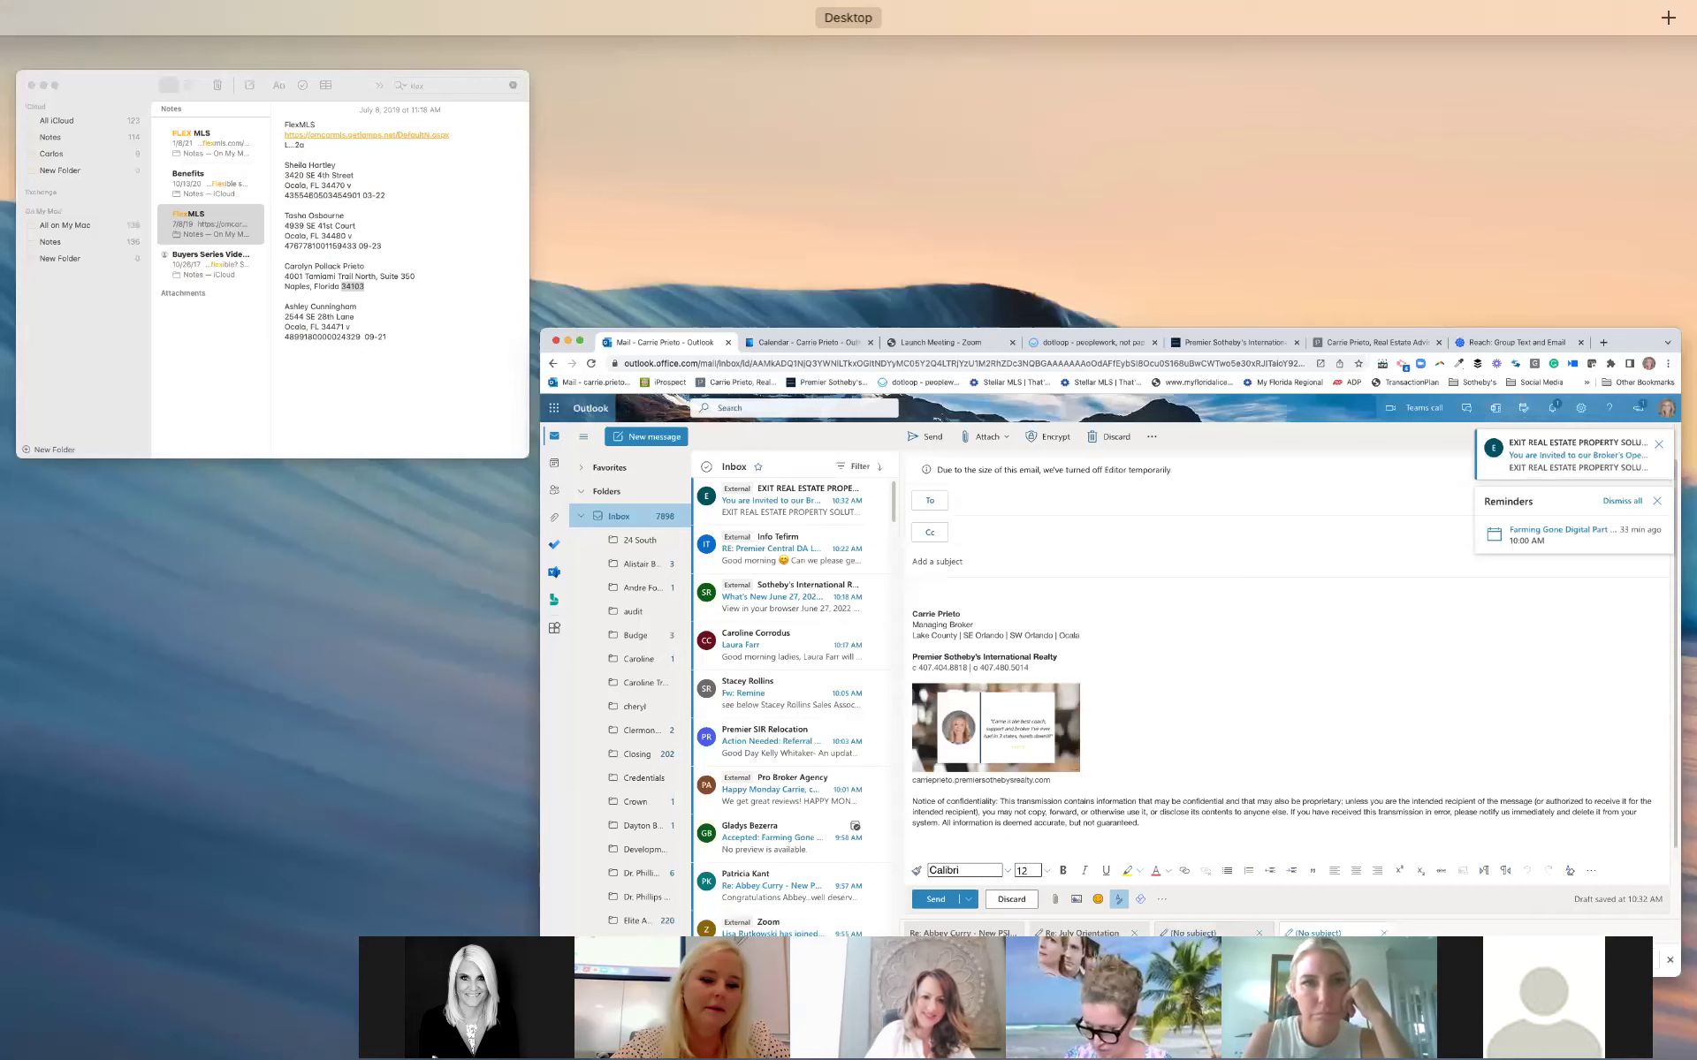
pyautogui.hotkey('ctrl', 'Up')
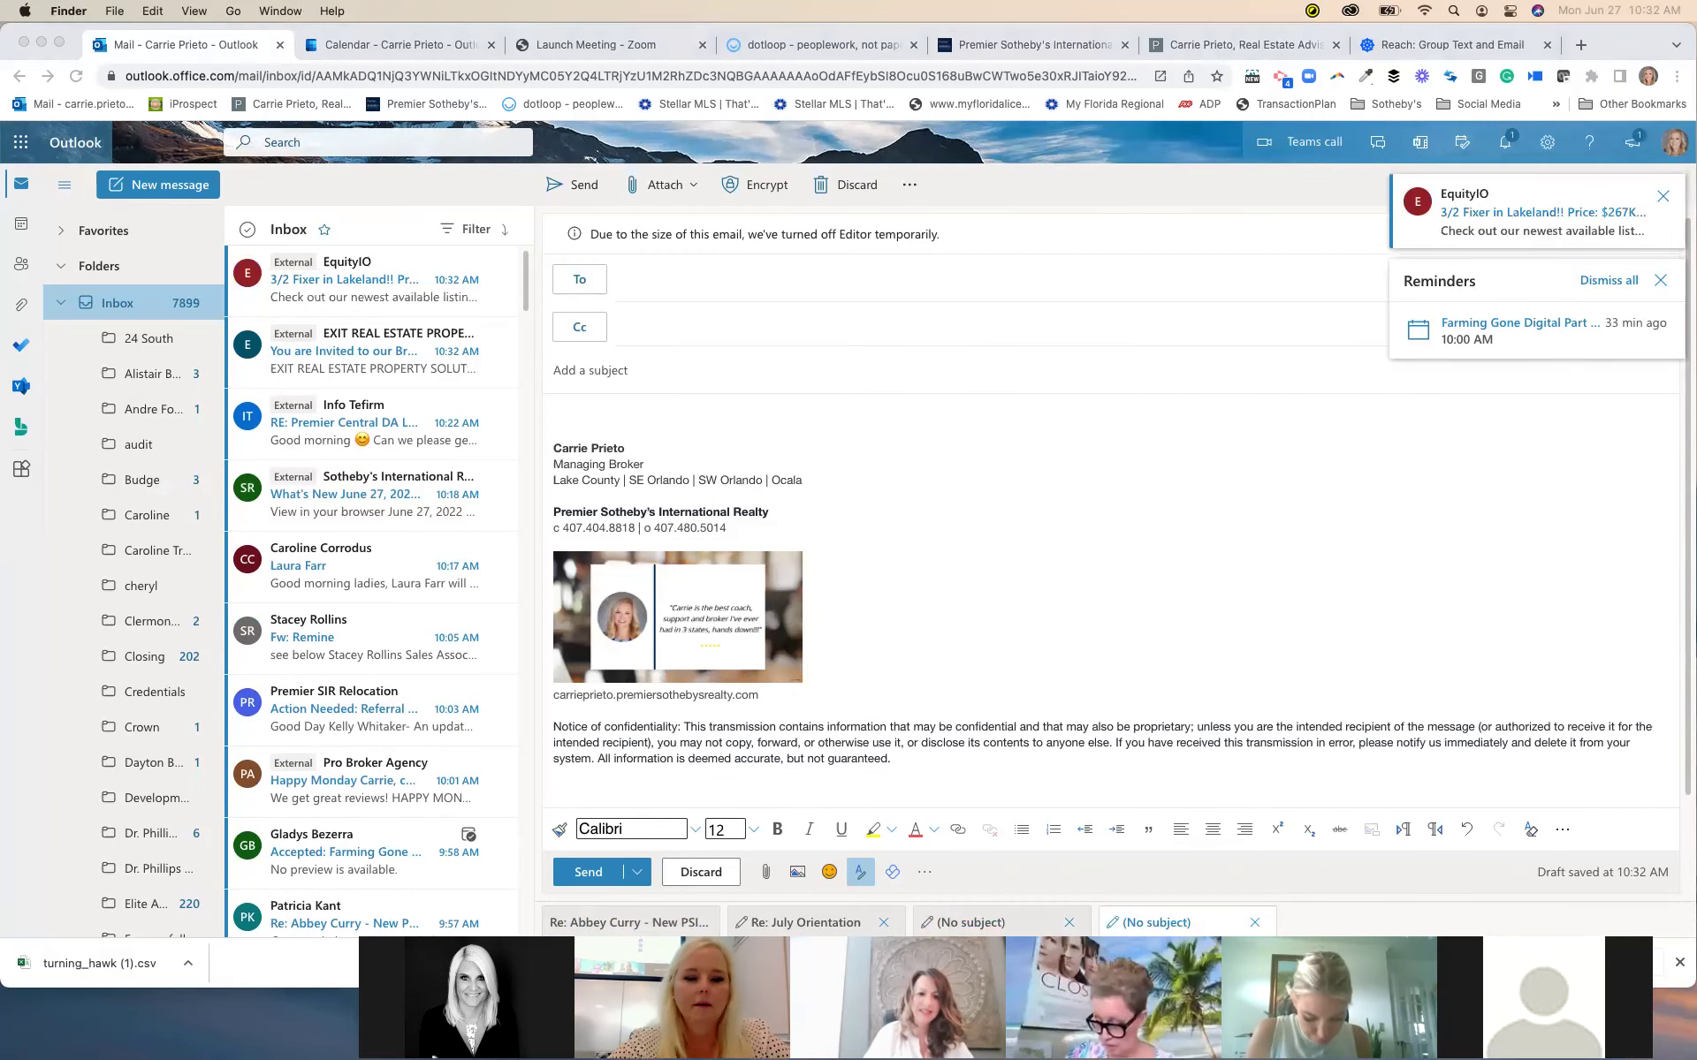
pyautogui.press('super+n')
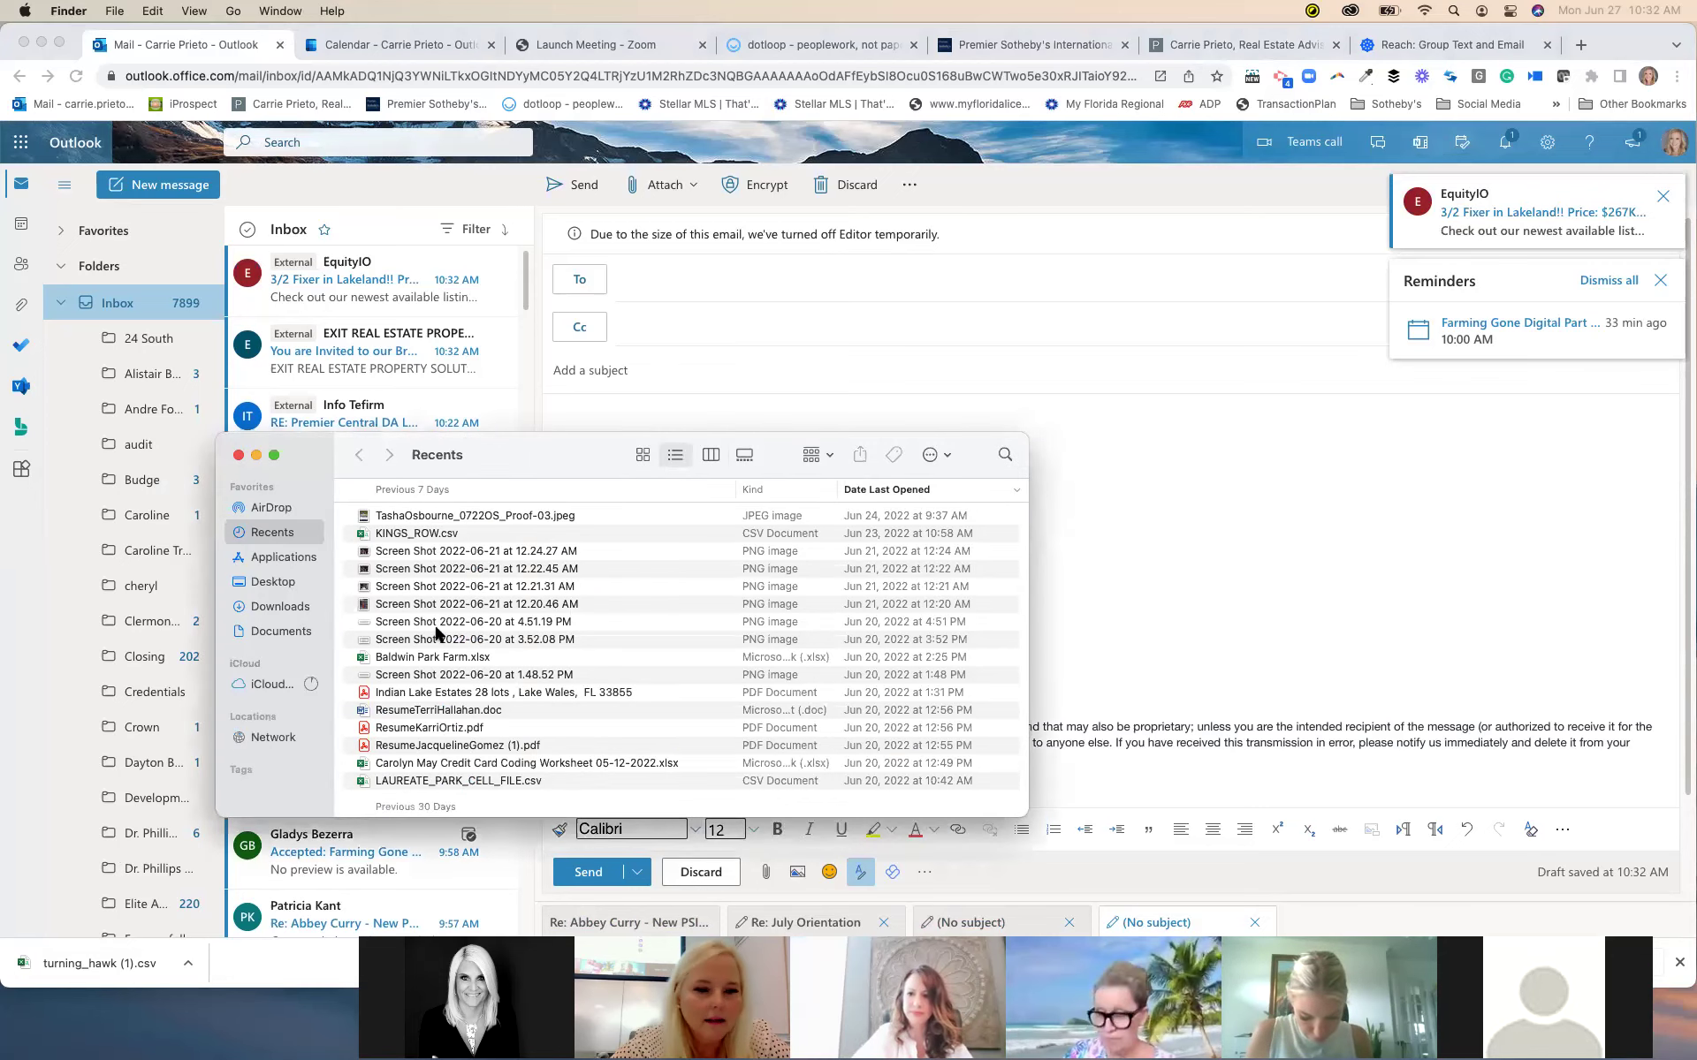
pyautogui.click(279, 631)
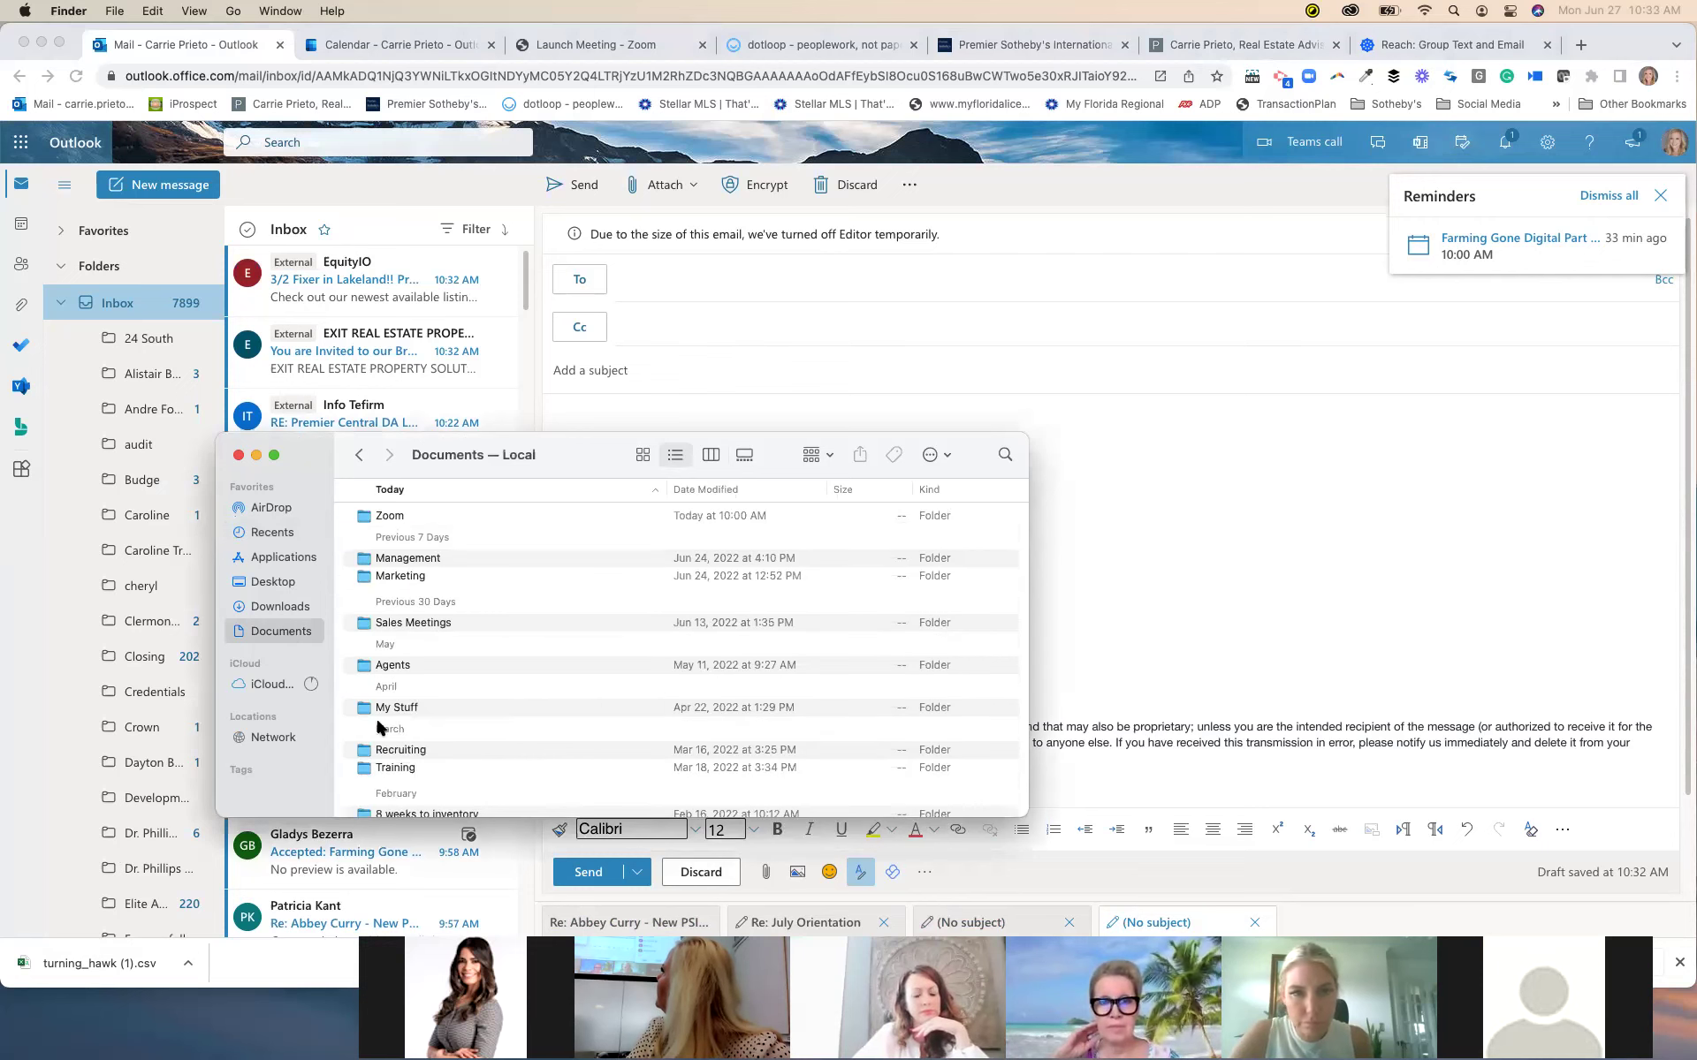
pyautogui.scroll(-3, 383, 729)
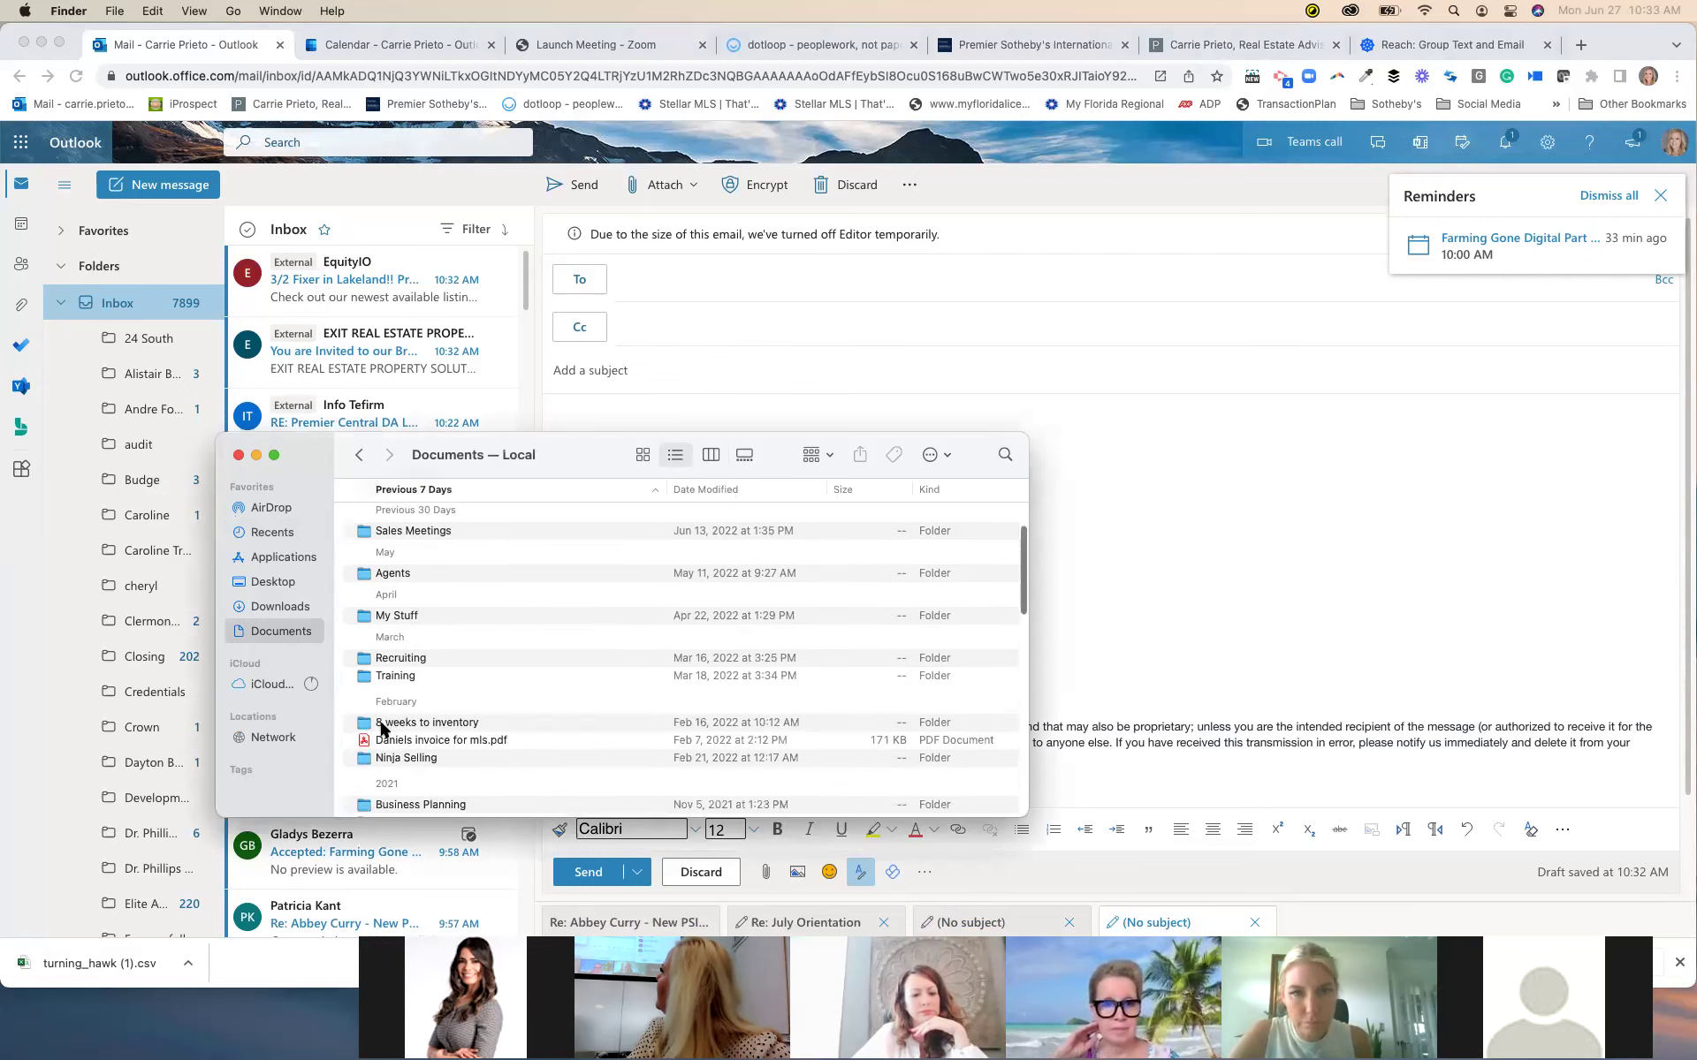
pyautogui.scroll(-4, 383, 729)
pyautogui.scroll(-3, 383, 729)
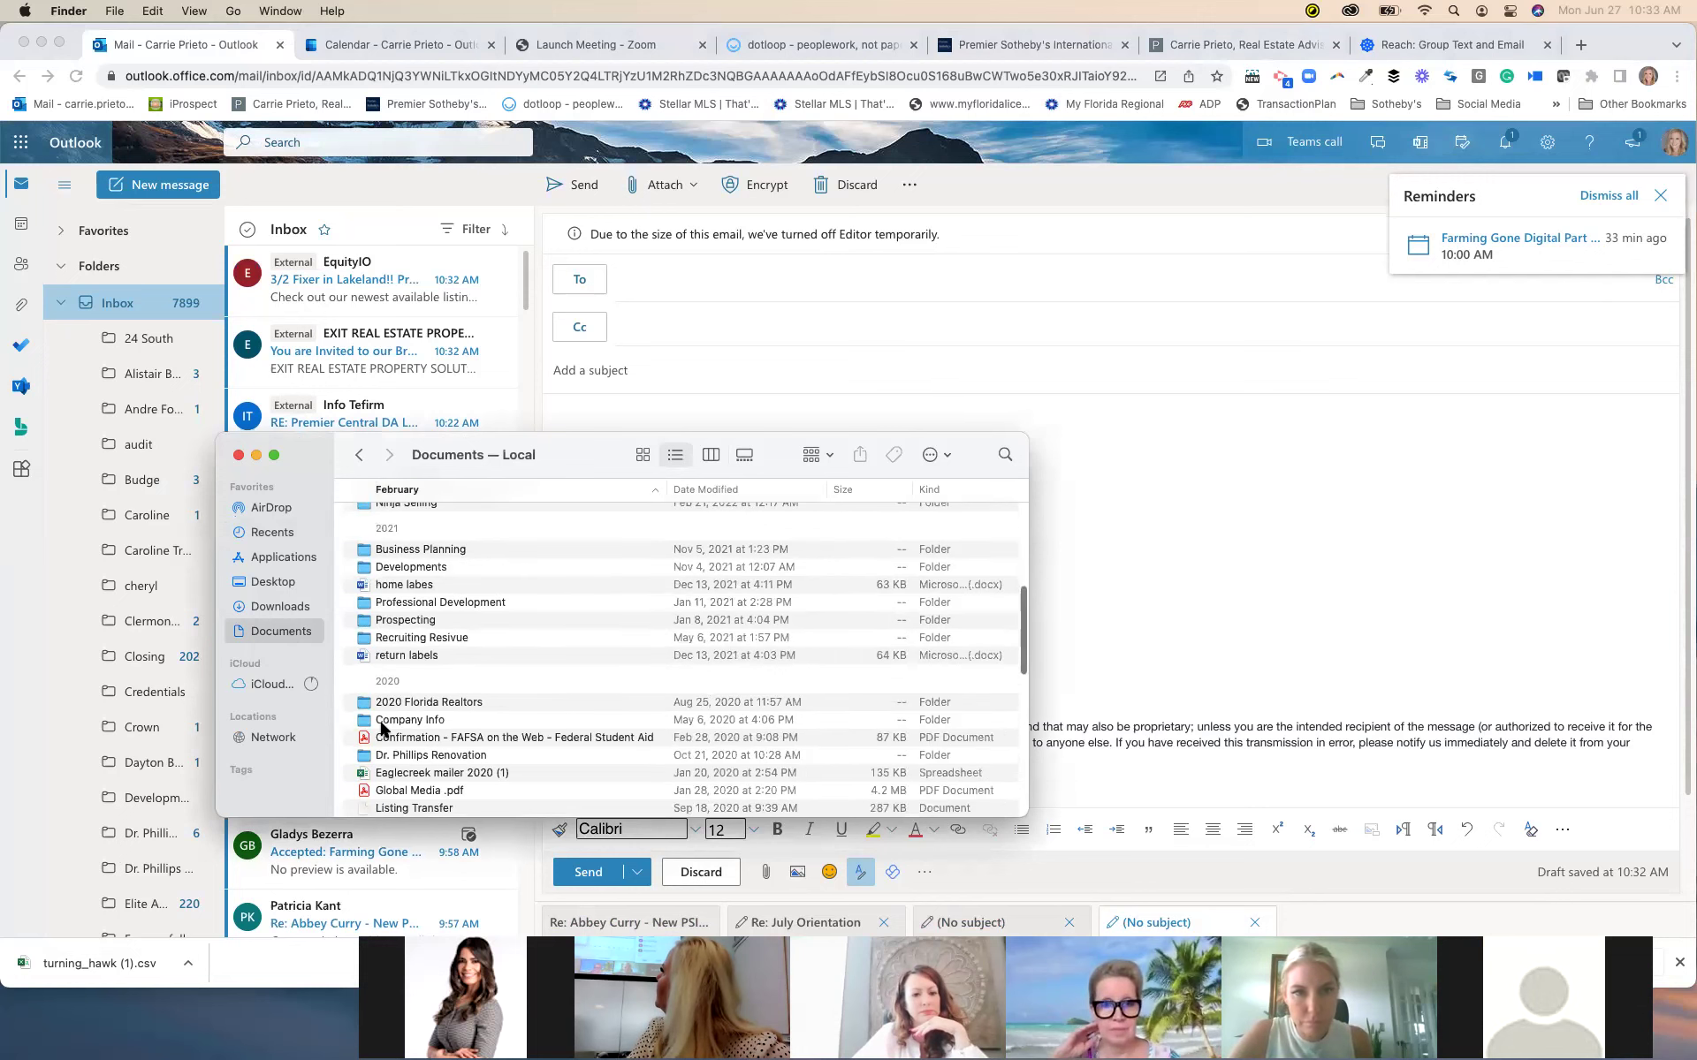
pyautogui.scroll(-3, 383, 729)
pyautogui.click(412, 757)
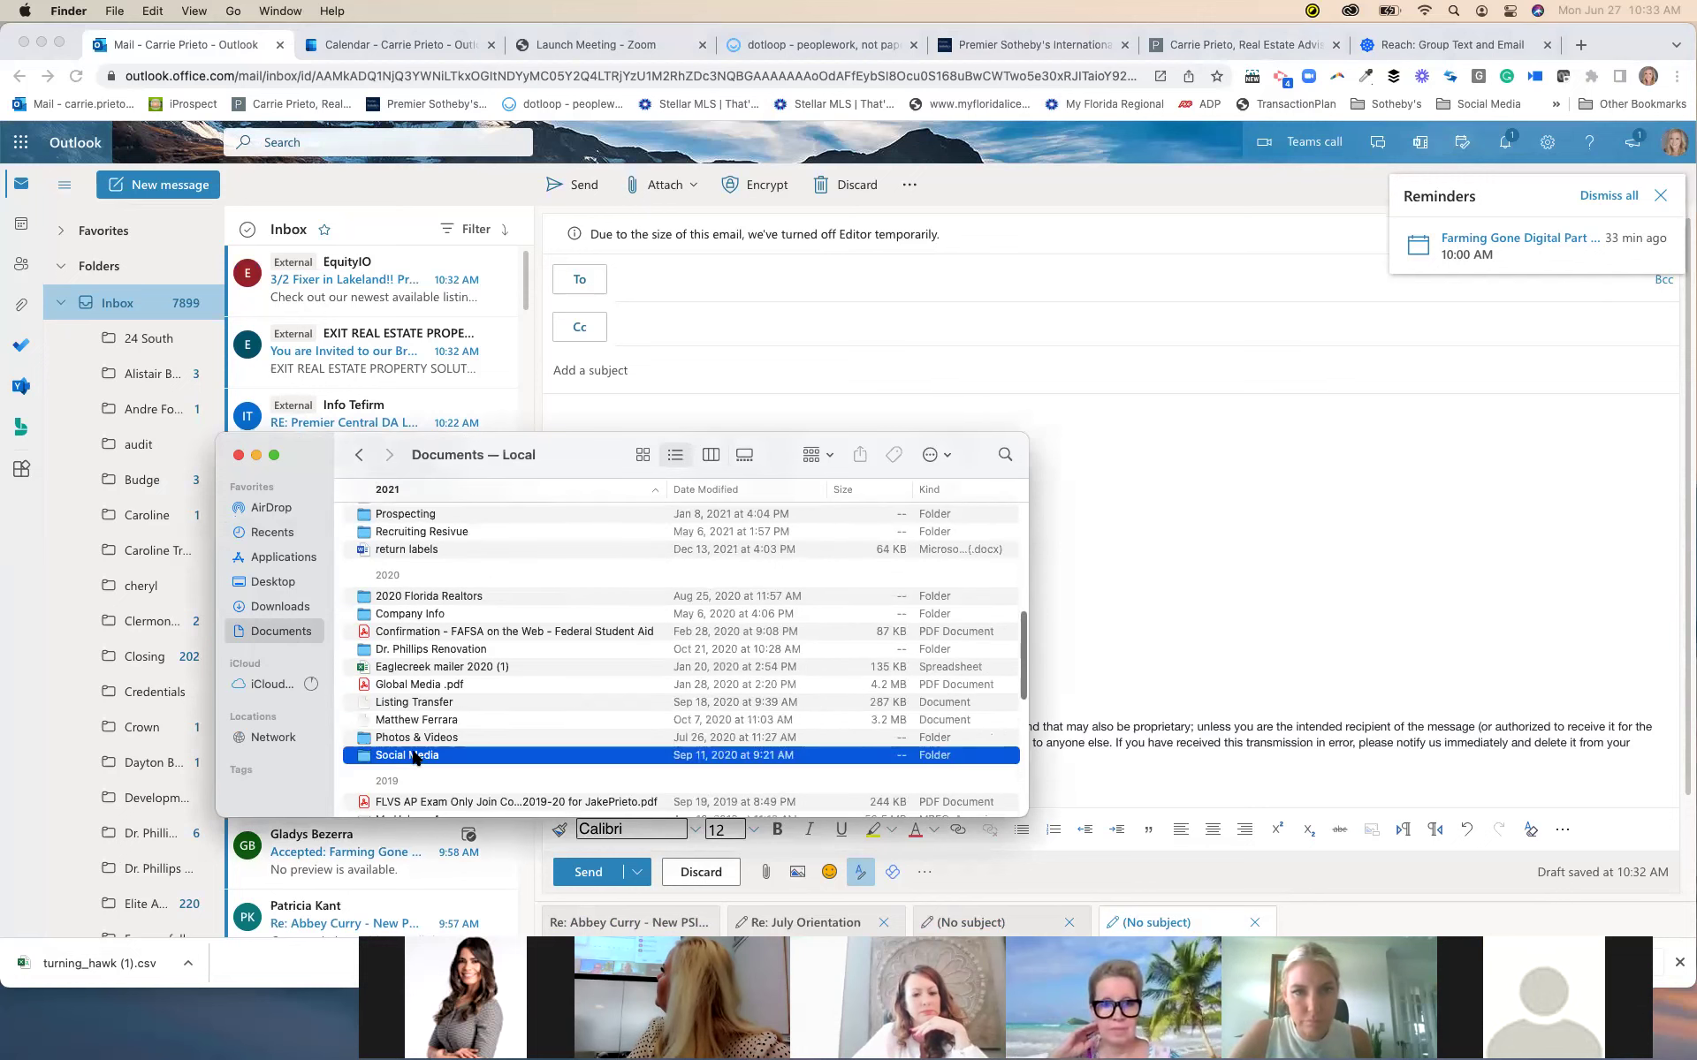
pyautogui.doubleClick(425, 759)
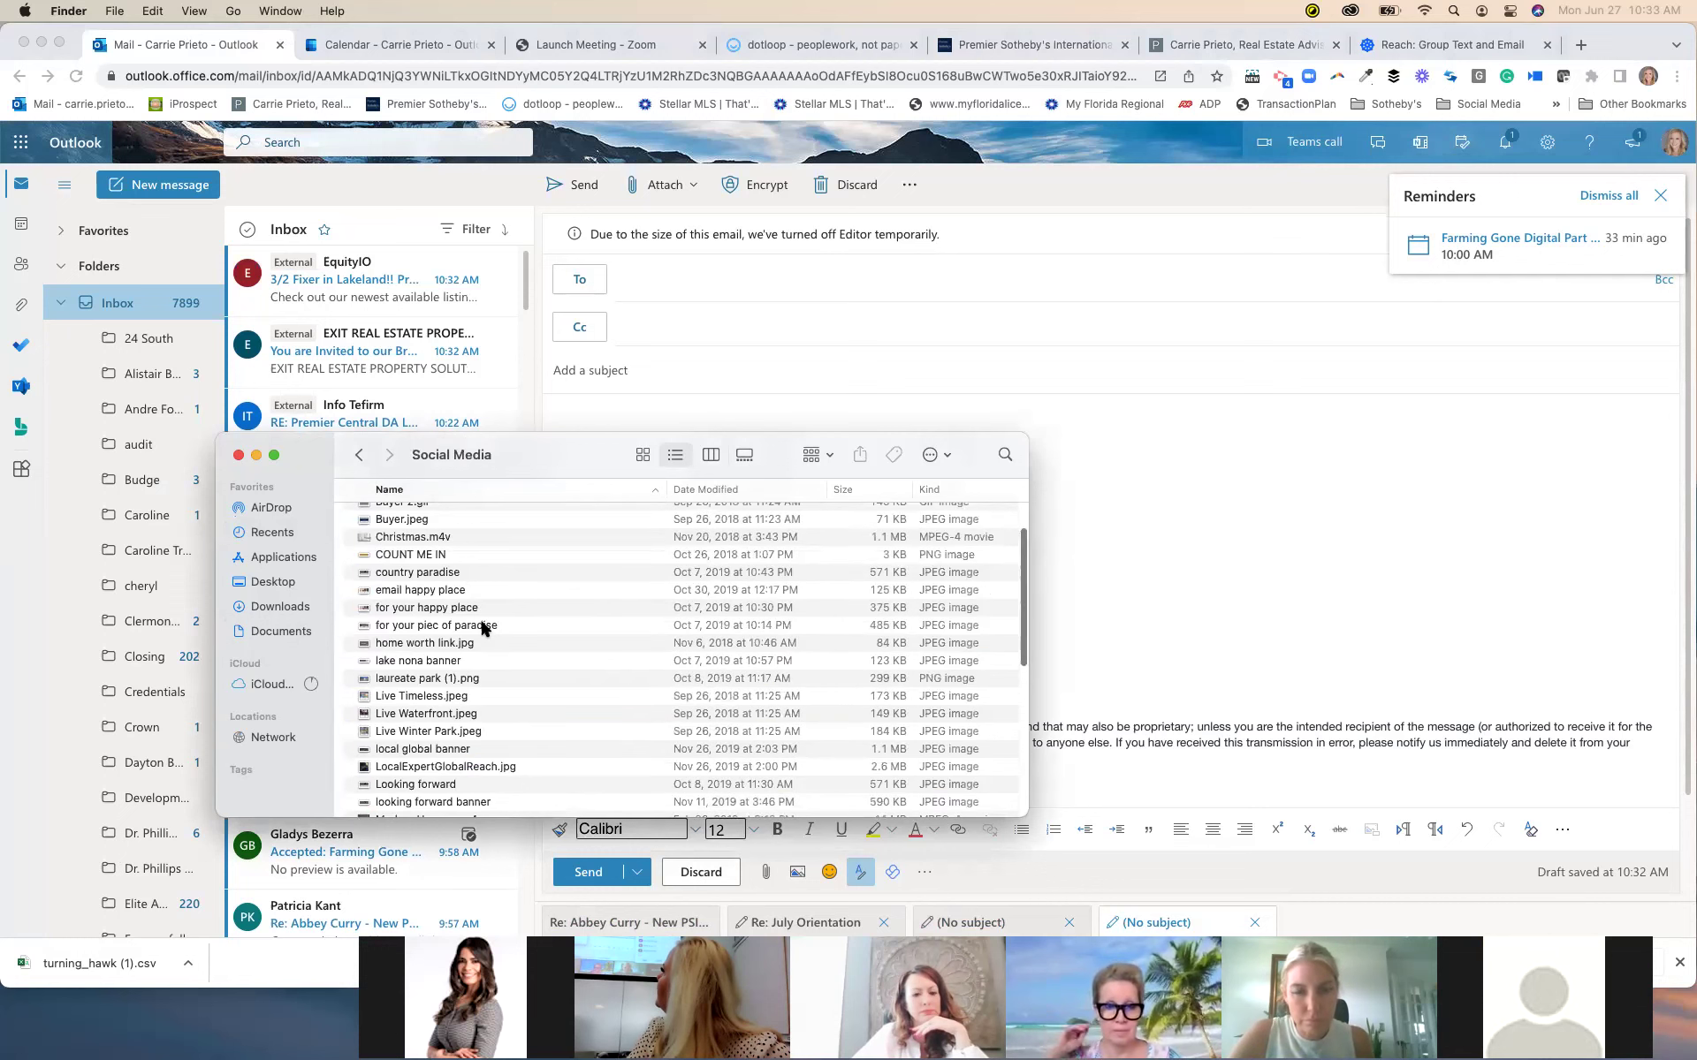
pyautogui.click(433, 614)
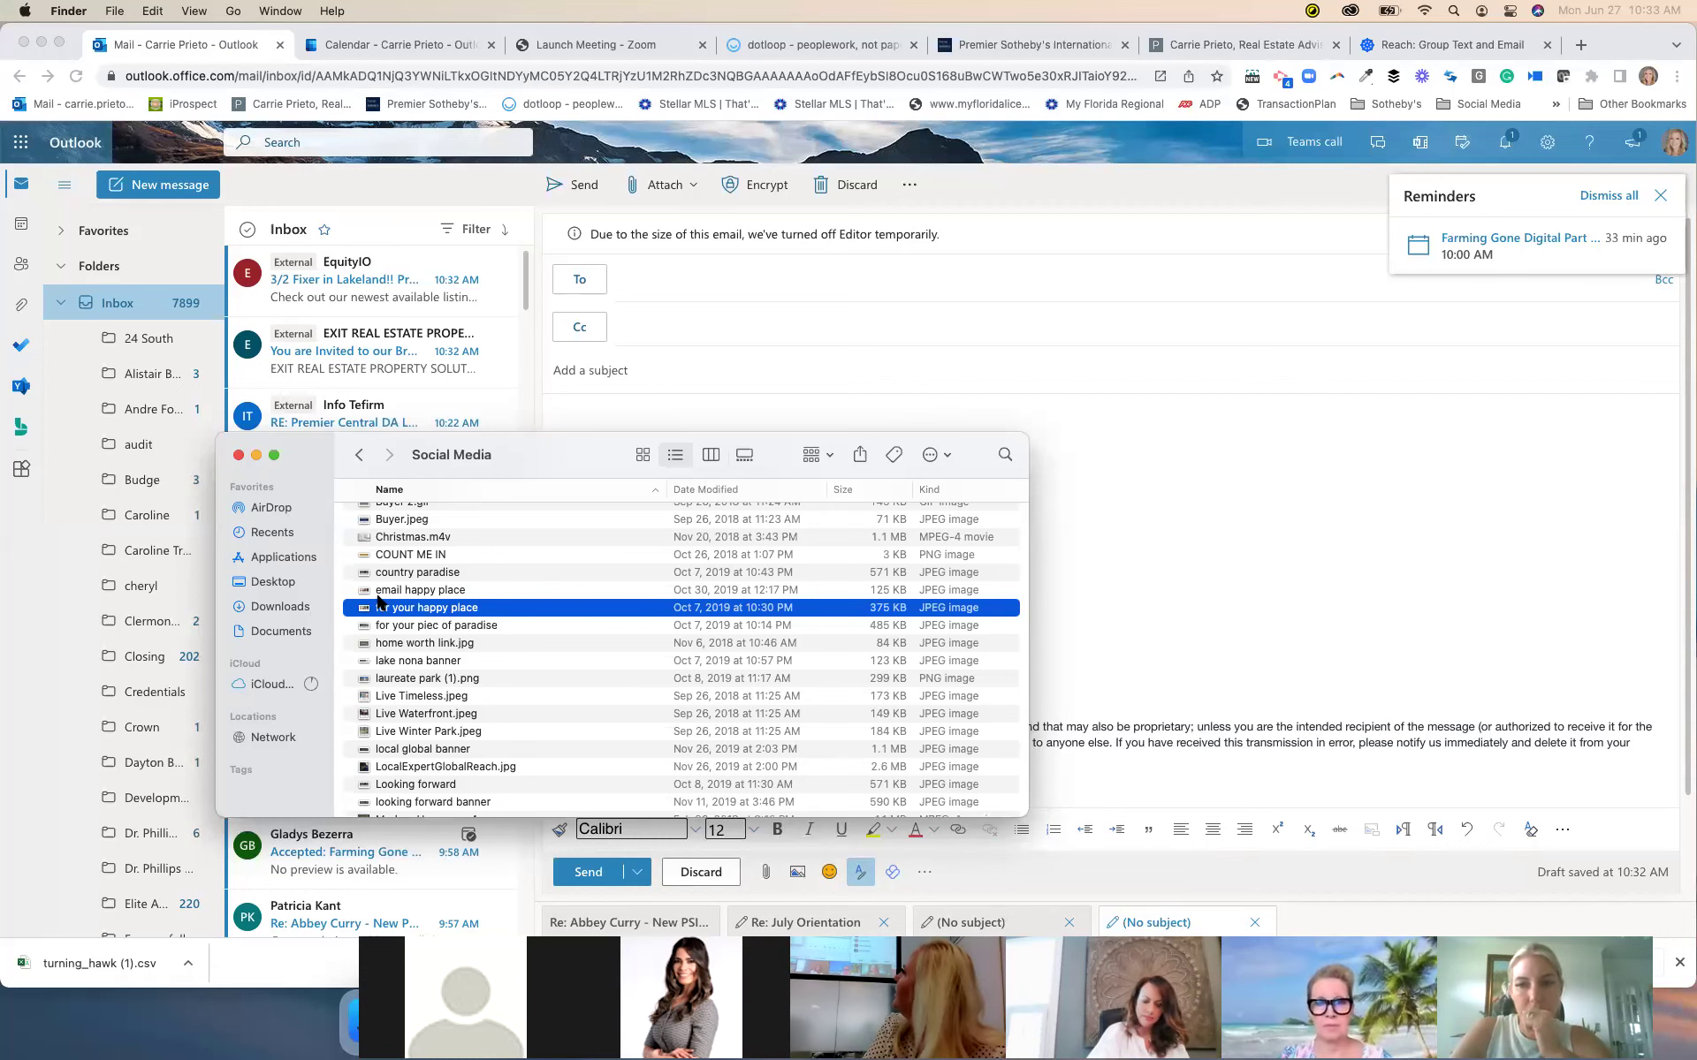
pyautogui.hotkey('ctrl', 'Up')
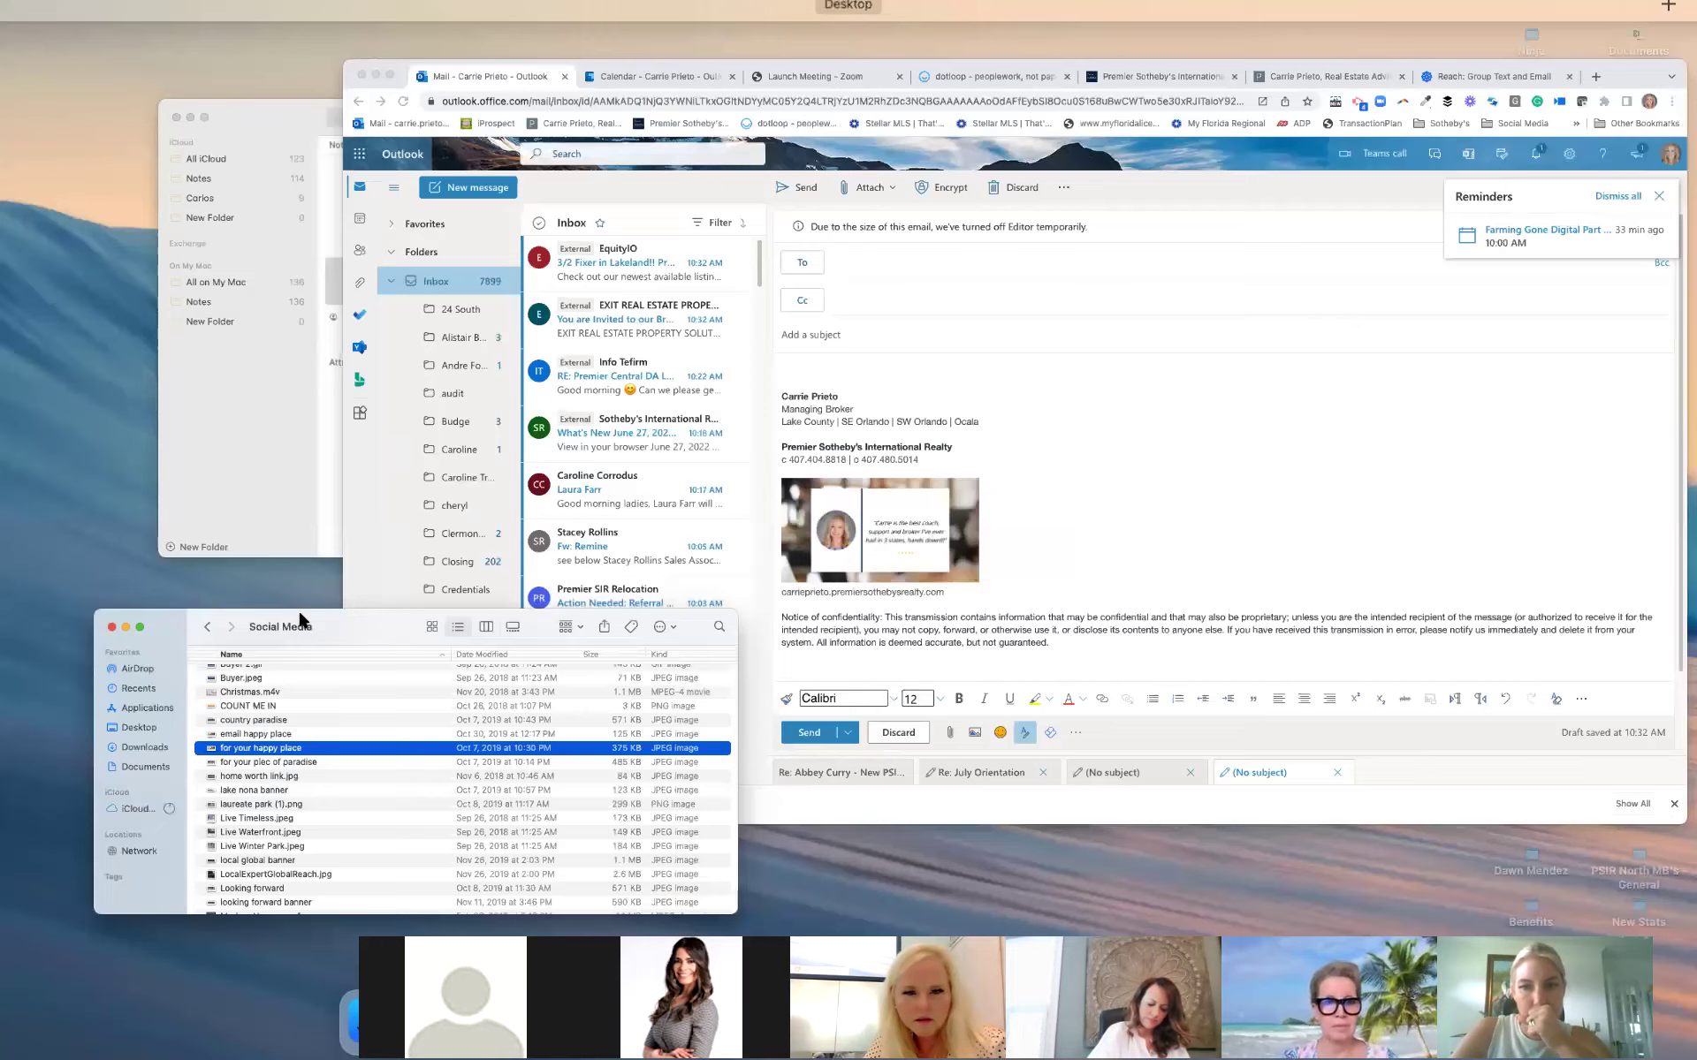
pyautogui.click(362, 605)
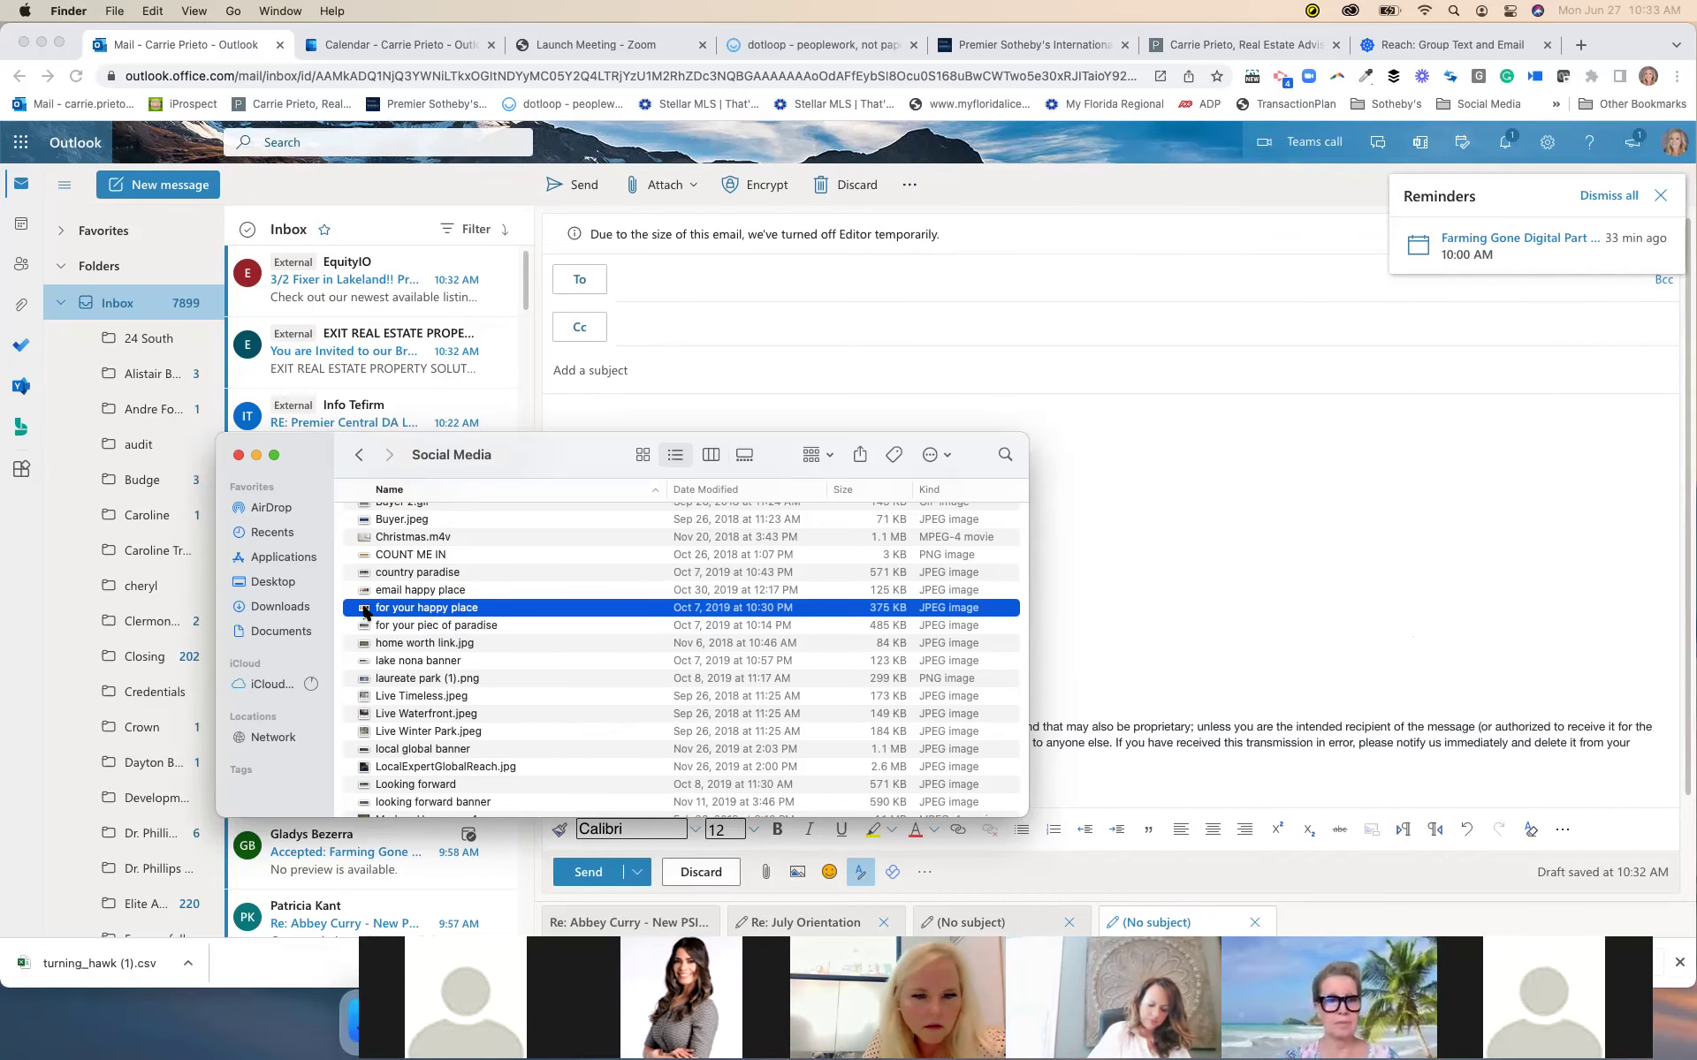
pyautogui.rightClick(391, 629)
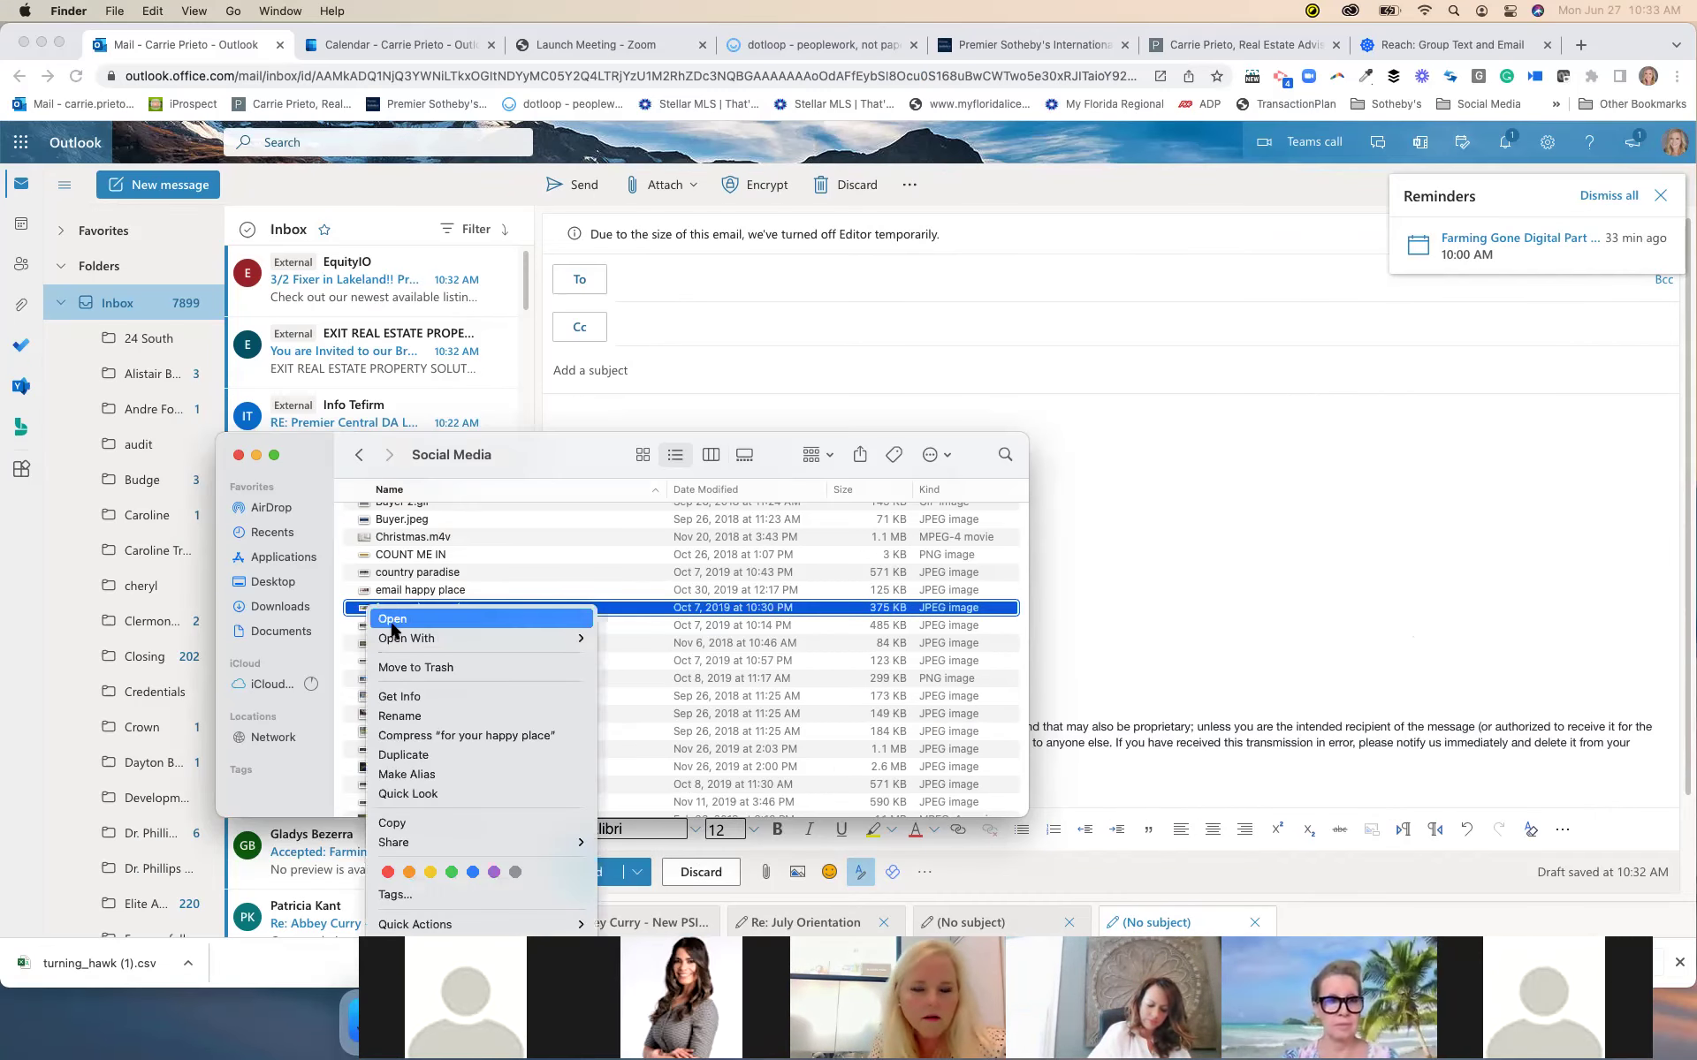
pyautogui.press('Escape')
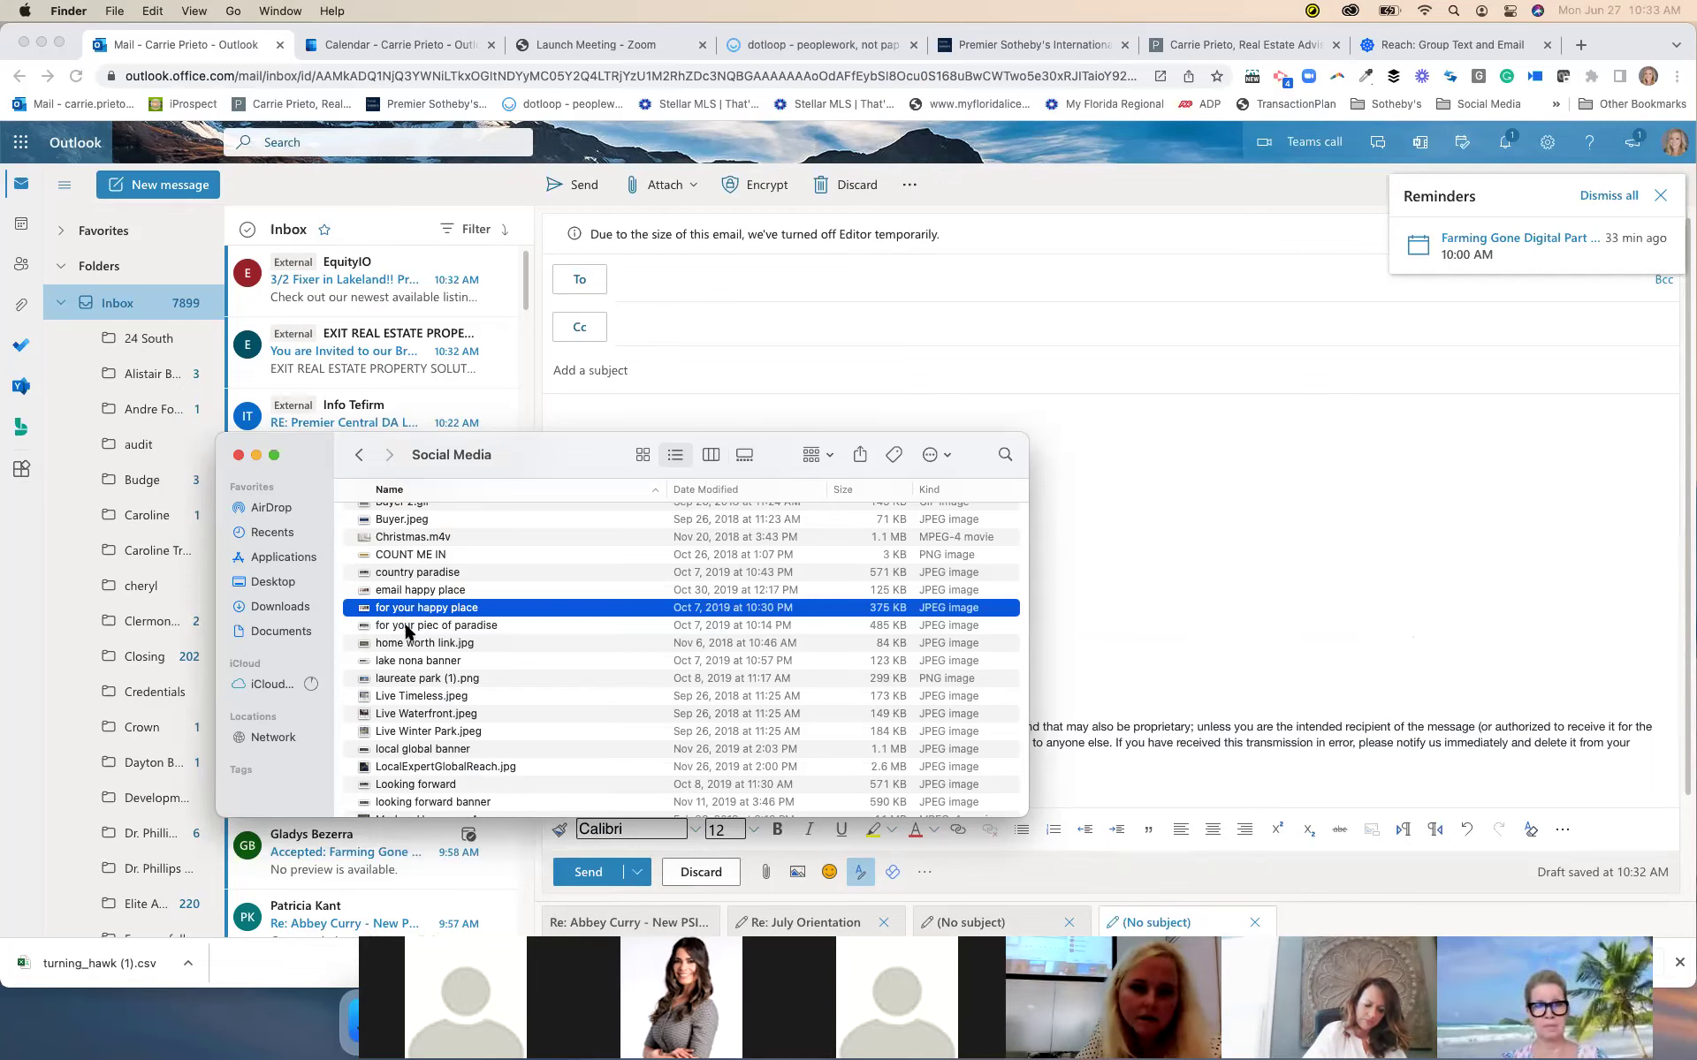
pyautogui.click(407, 627)
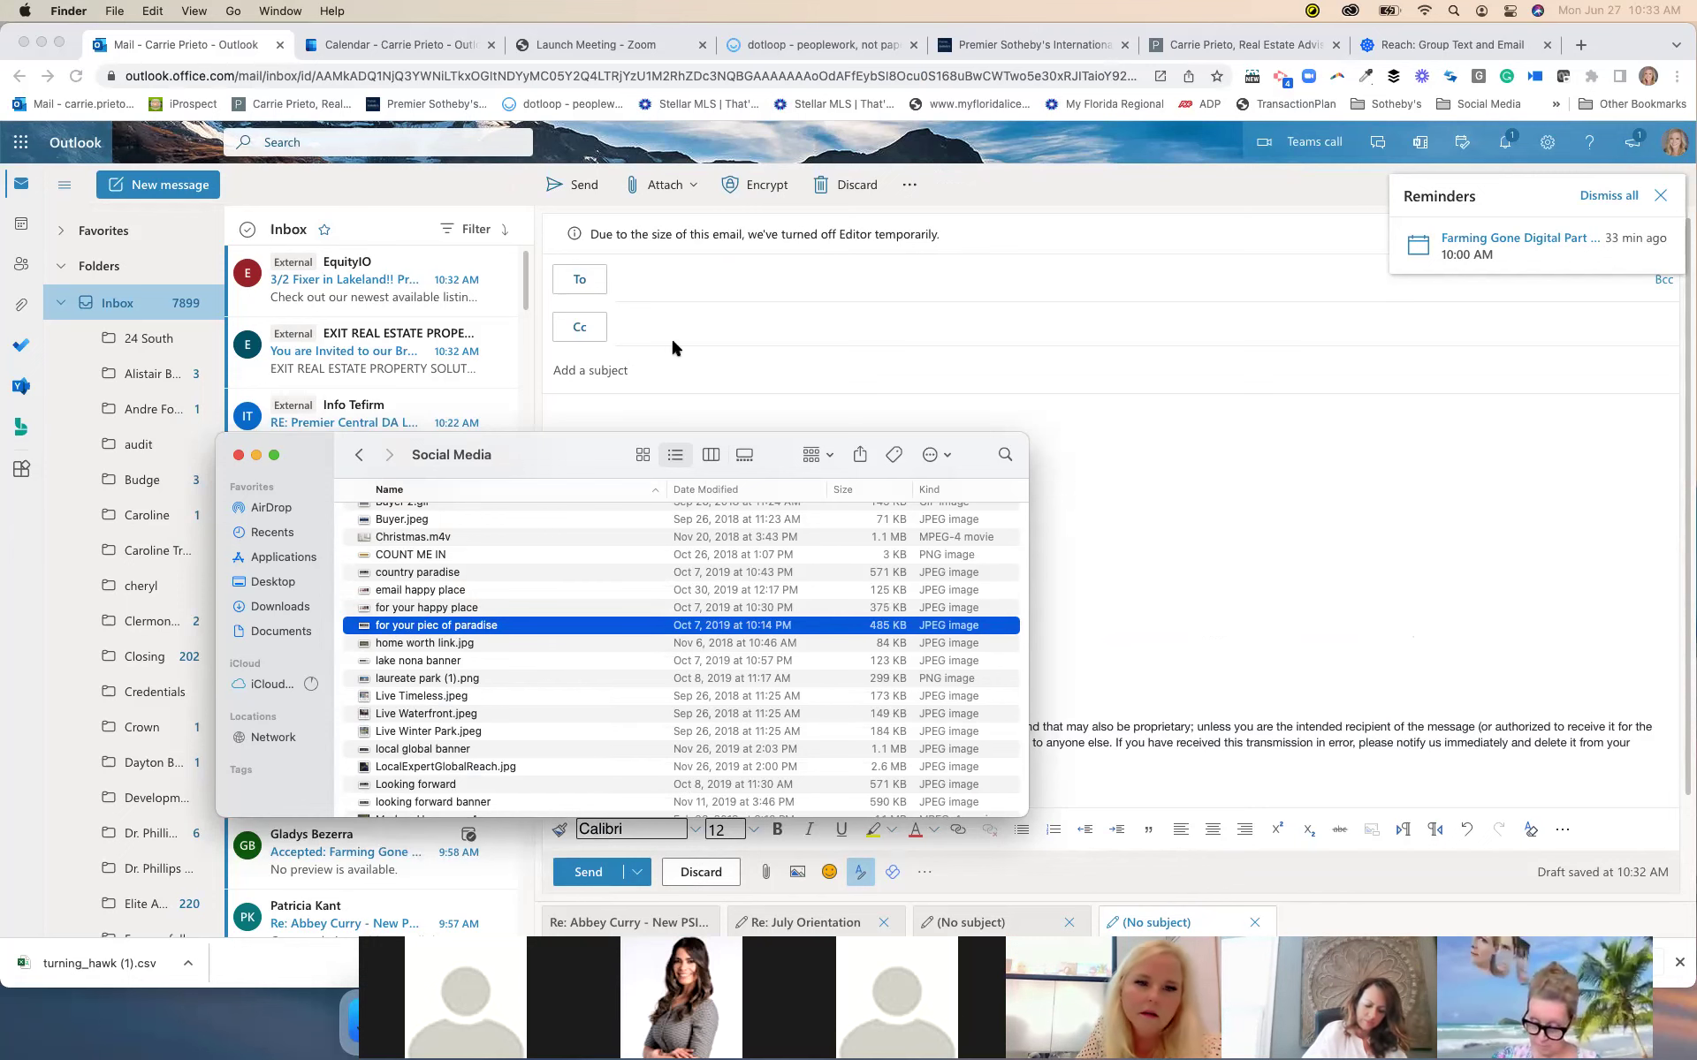
# Return to the draft email, start attaching a file from the computer, and open the Social Media folder in Documents
pyautogui.click(616, 357)
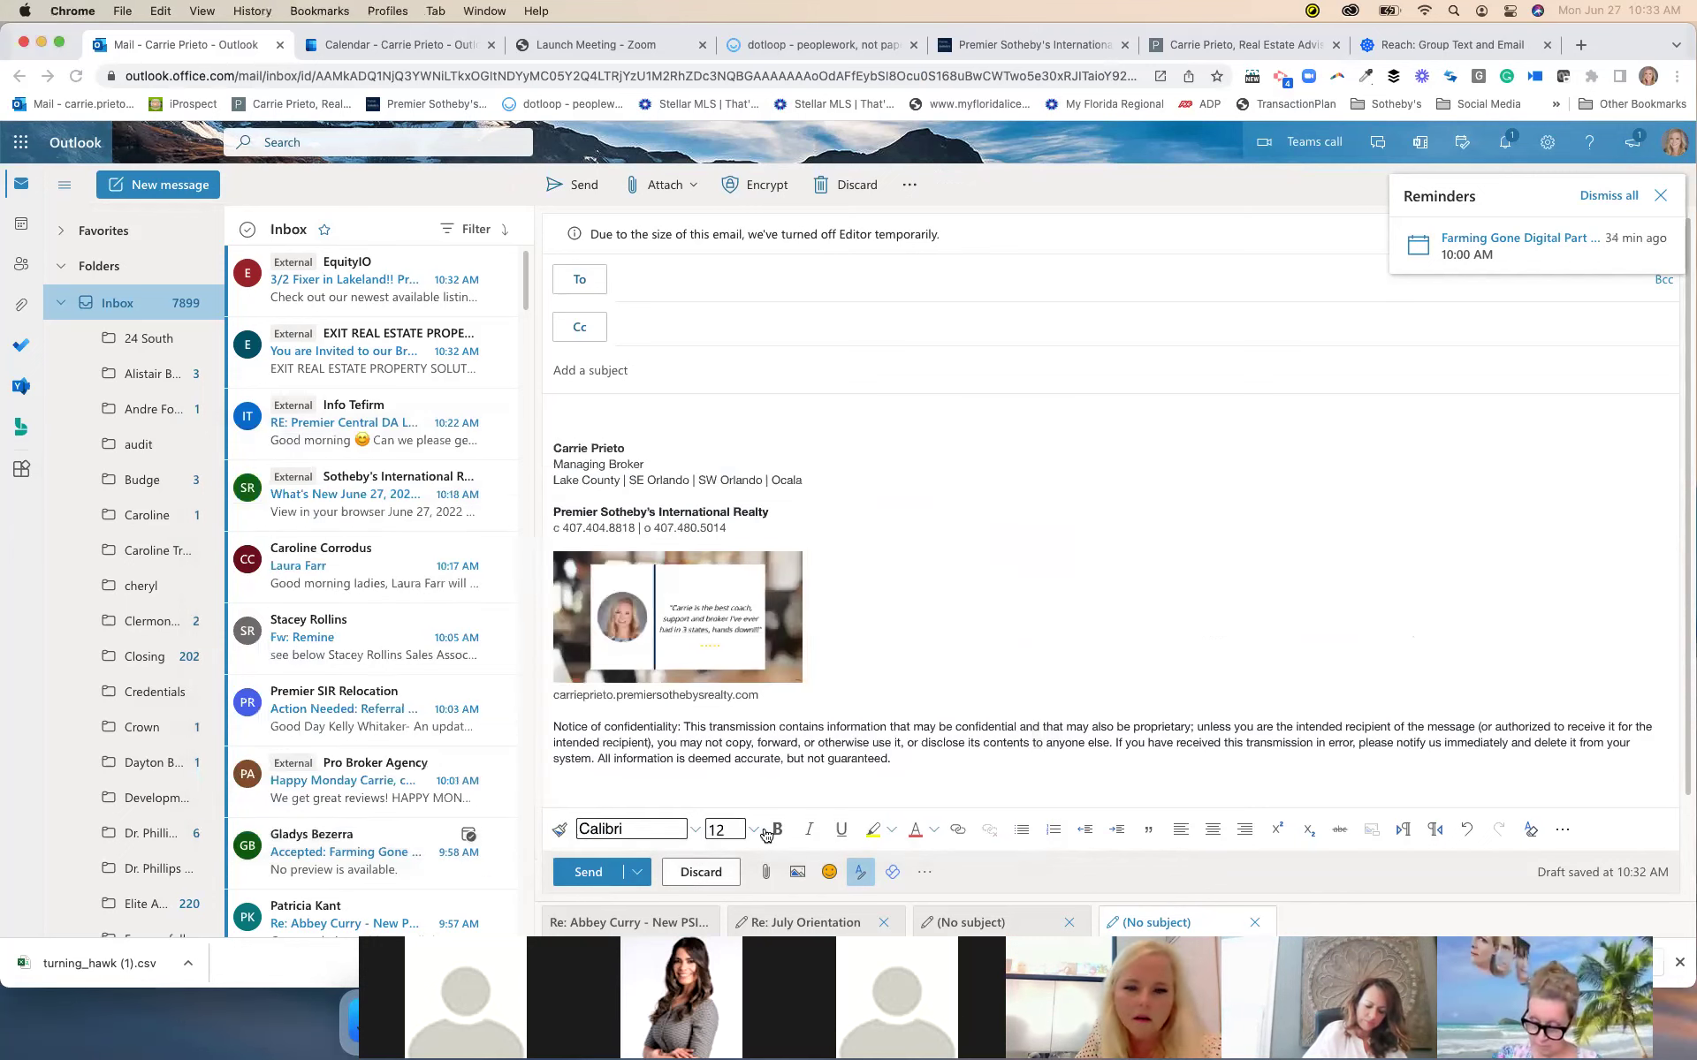
pyautogui.click(766, 873)
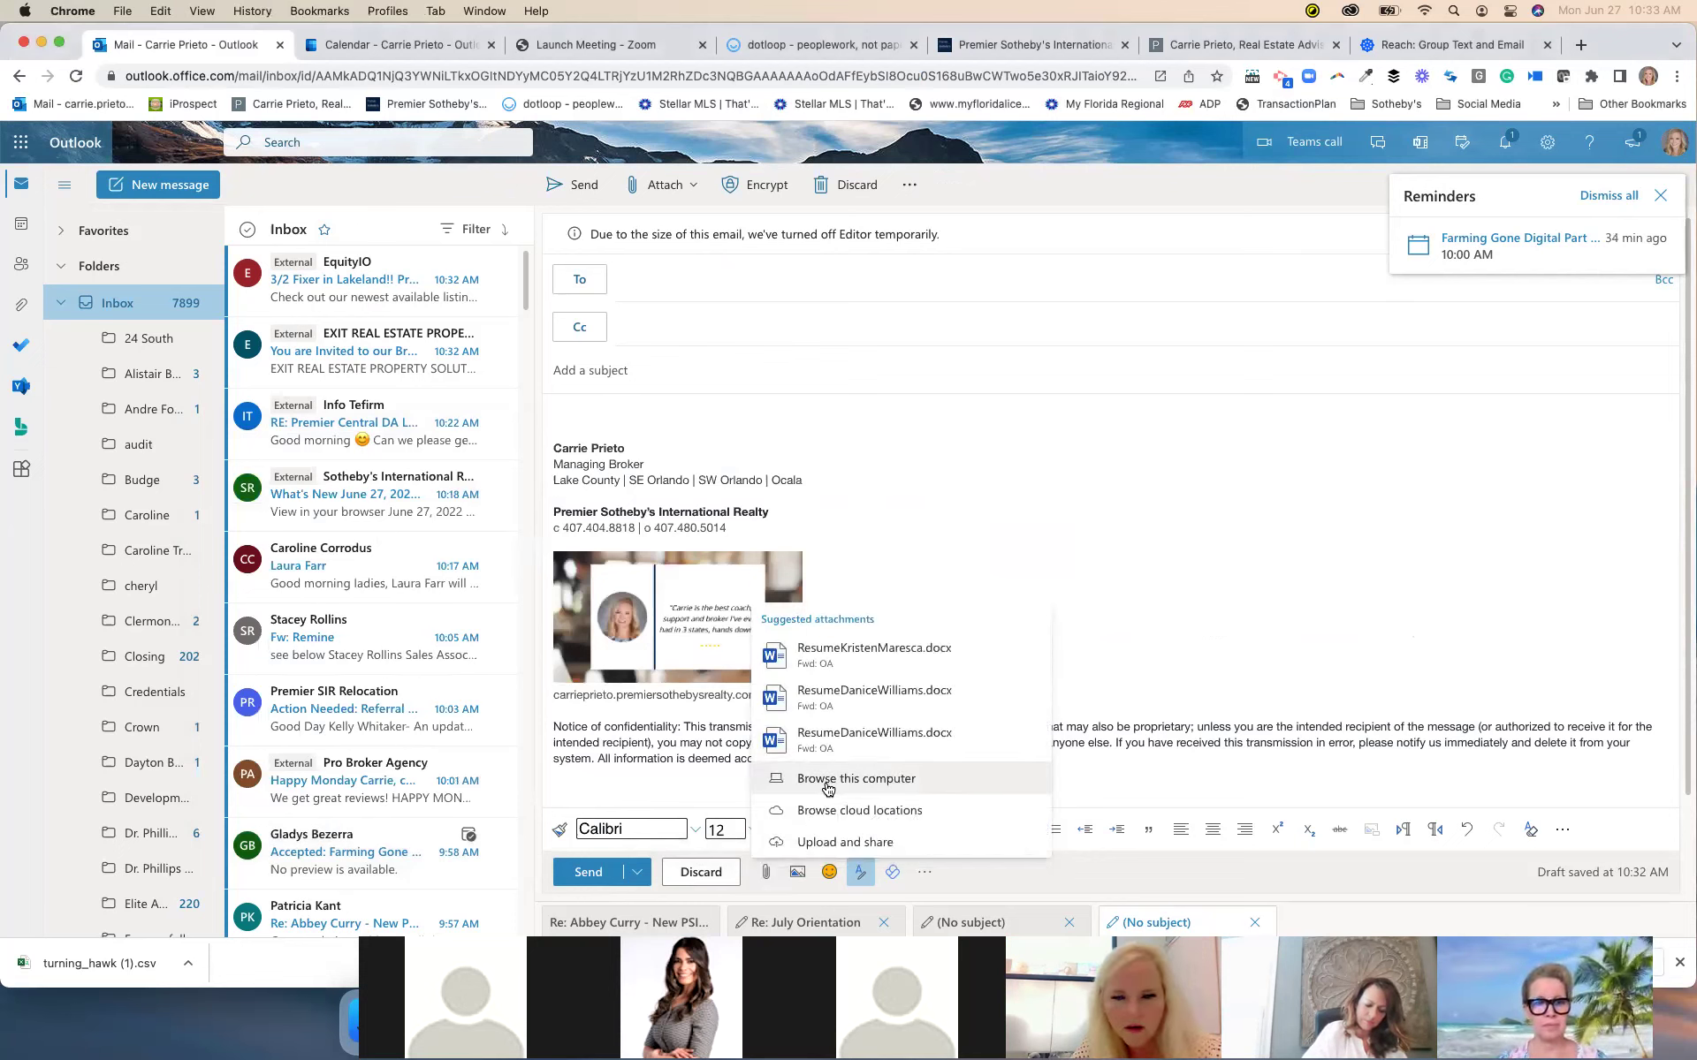
pyautogui.click(829, 779)
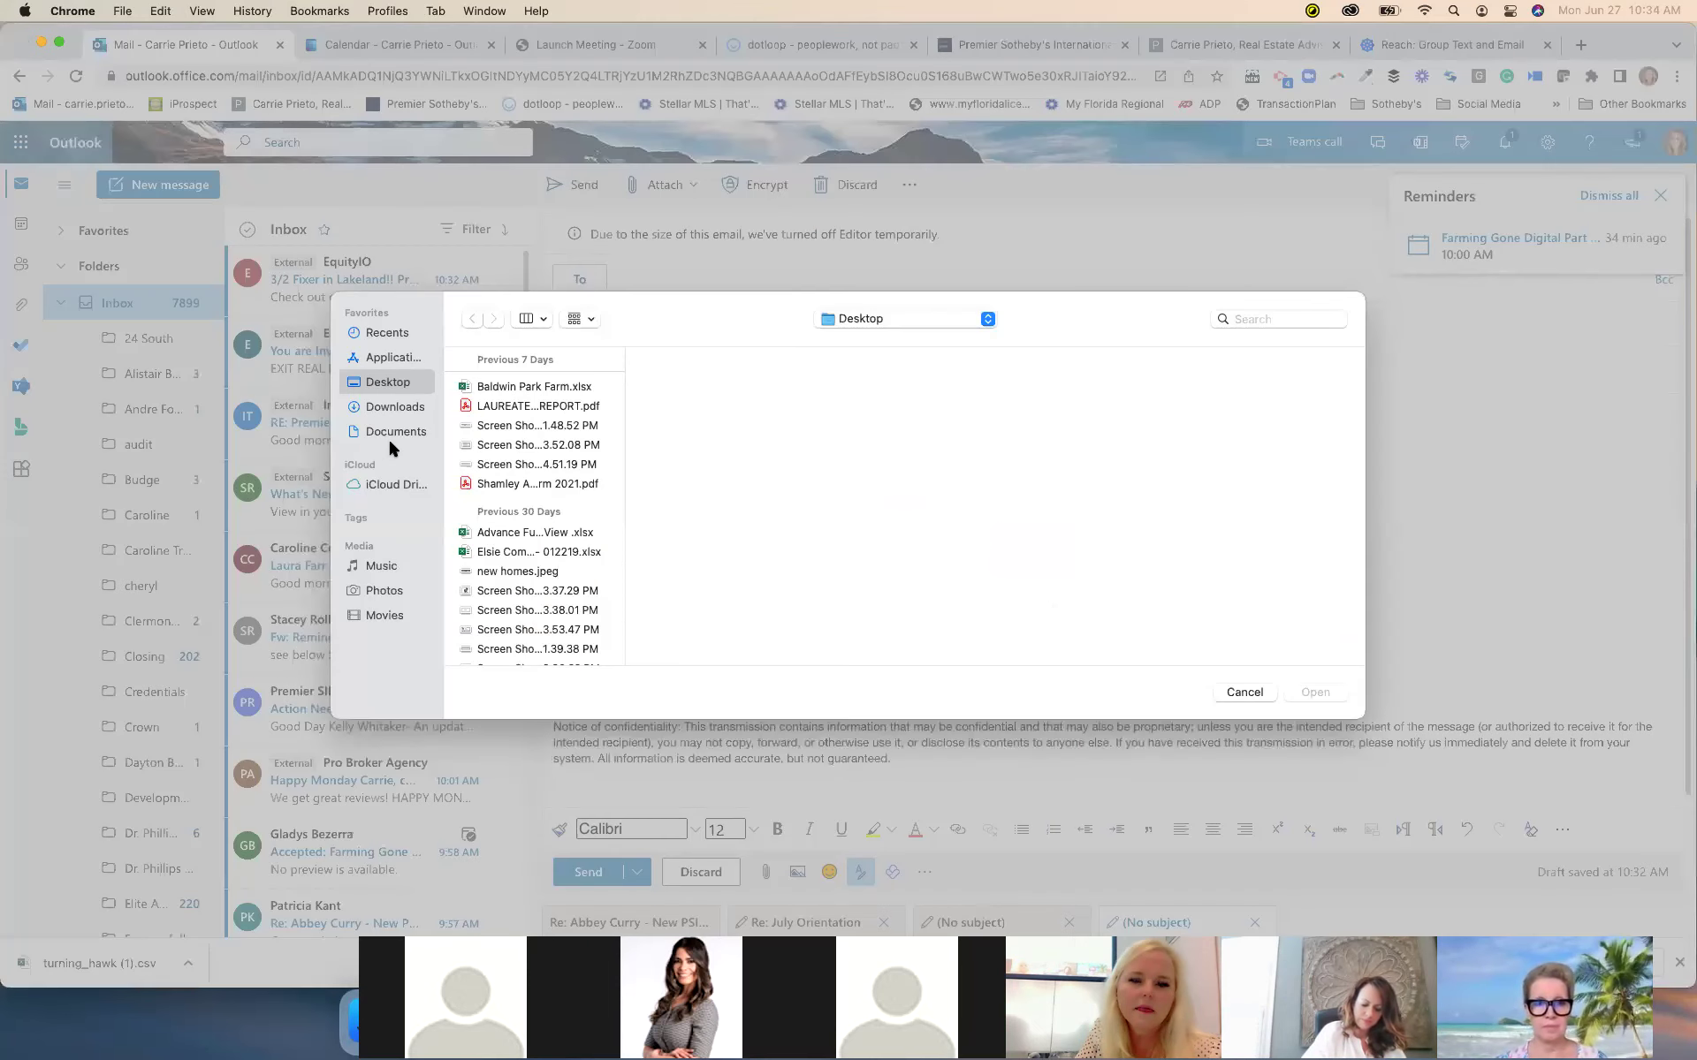
pyautogui.click(412, 431)
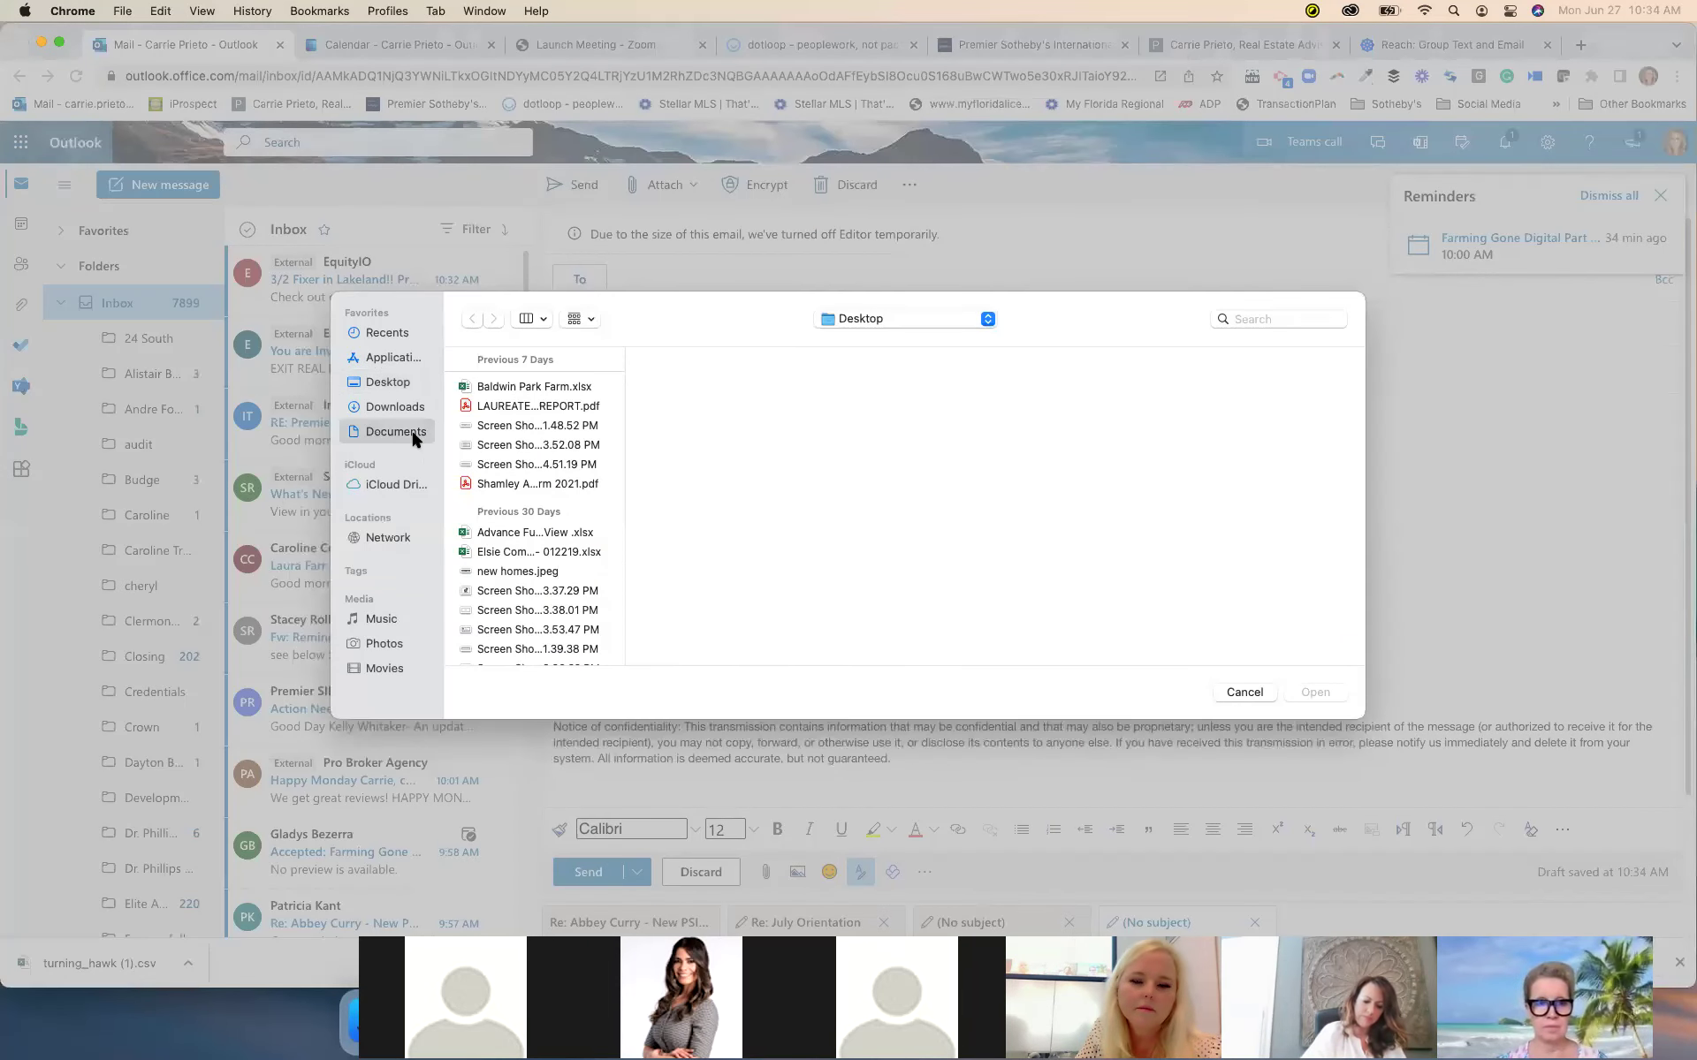
pyautogui.scroll(-3, 538, 519)
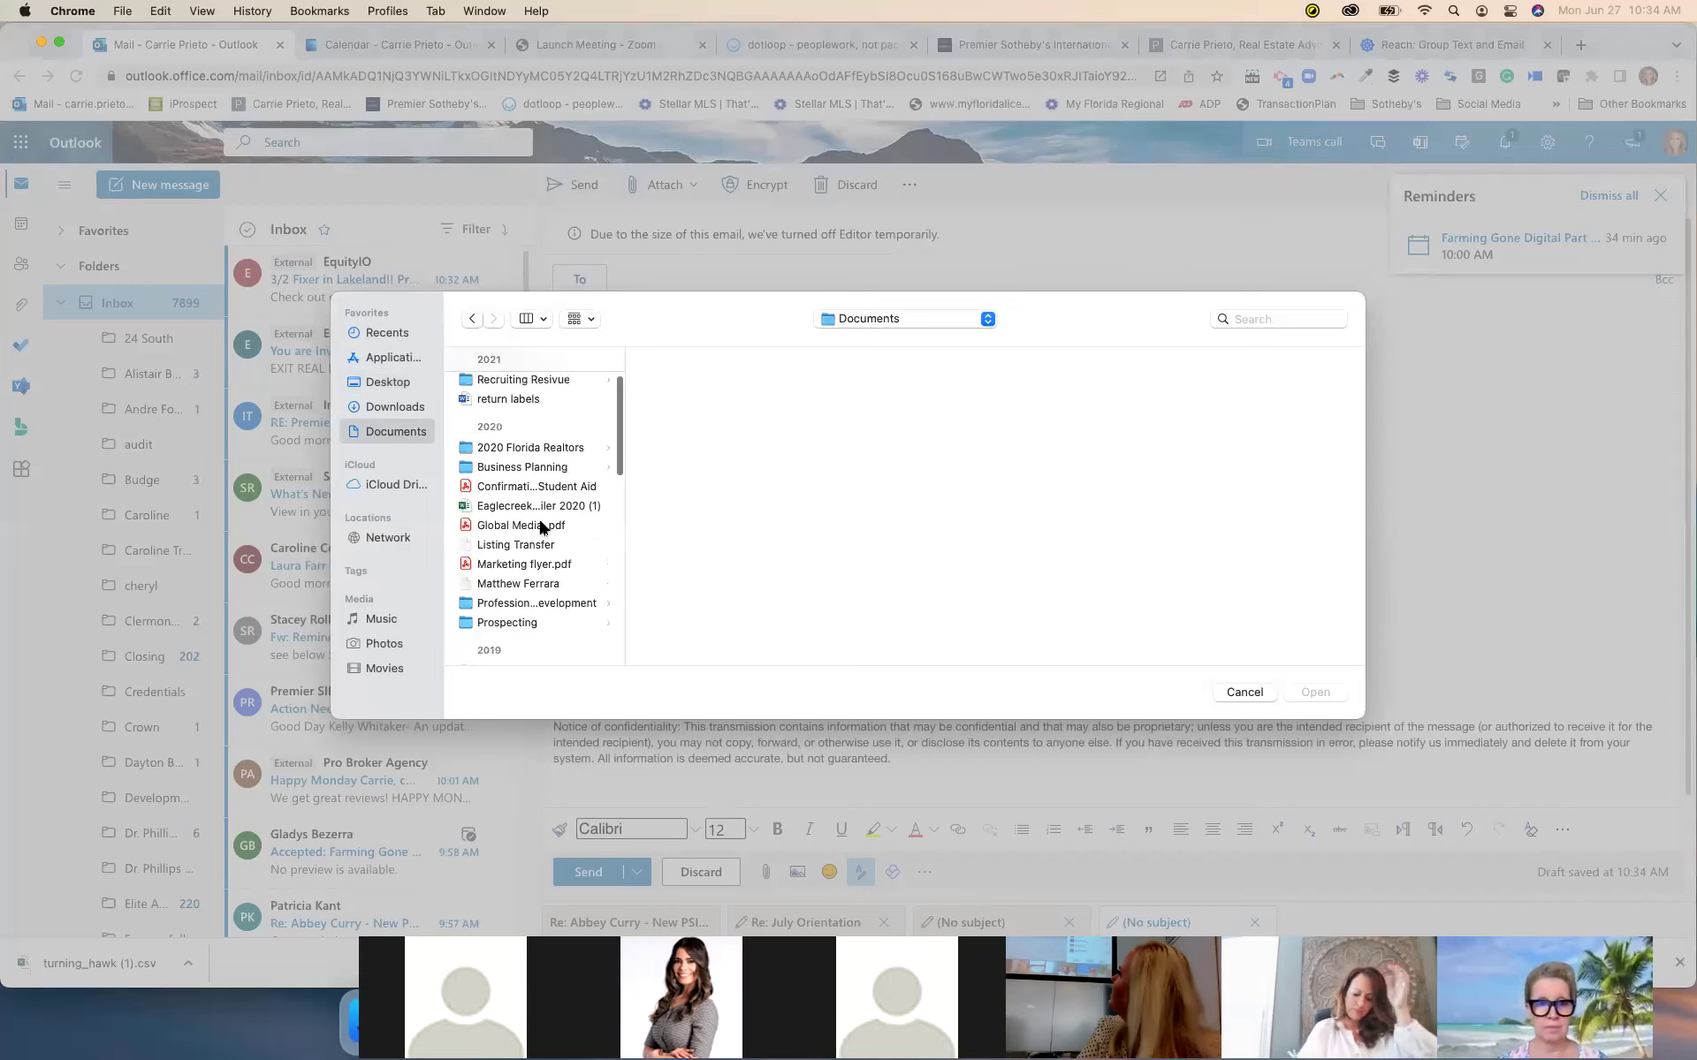
pyautogui.scroll(-6, 540, 527)
pyautogui.scroll(-5, 540, 527)
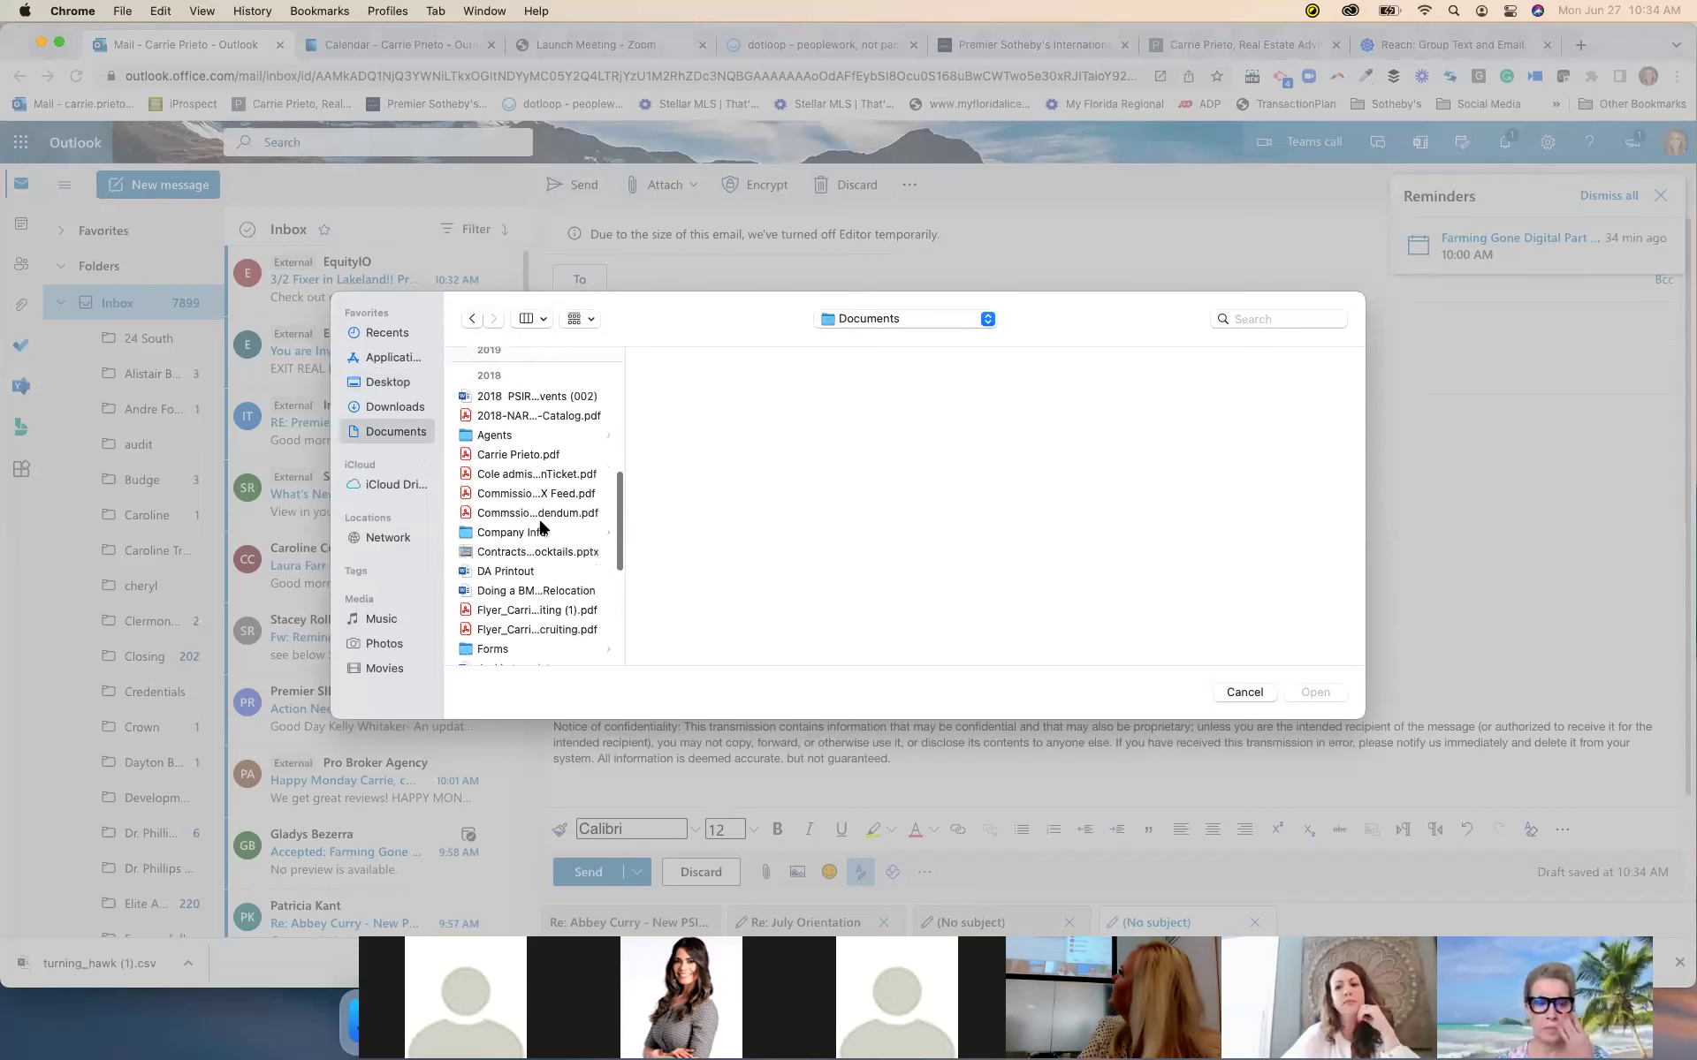
pyautogui.scroll(-5, 540, 523)
pyautogui.scroll(-4, 538, 521)
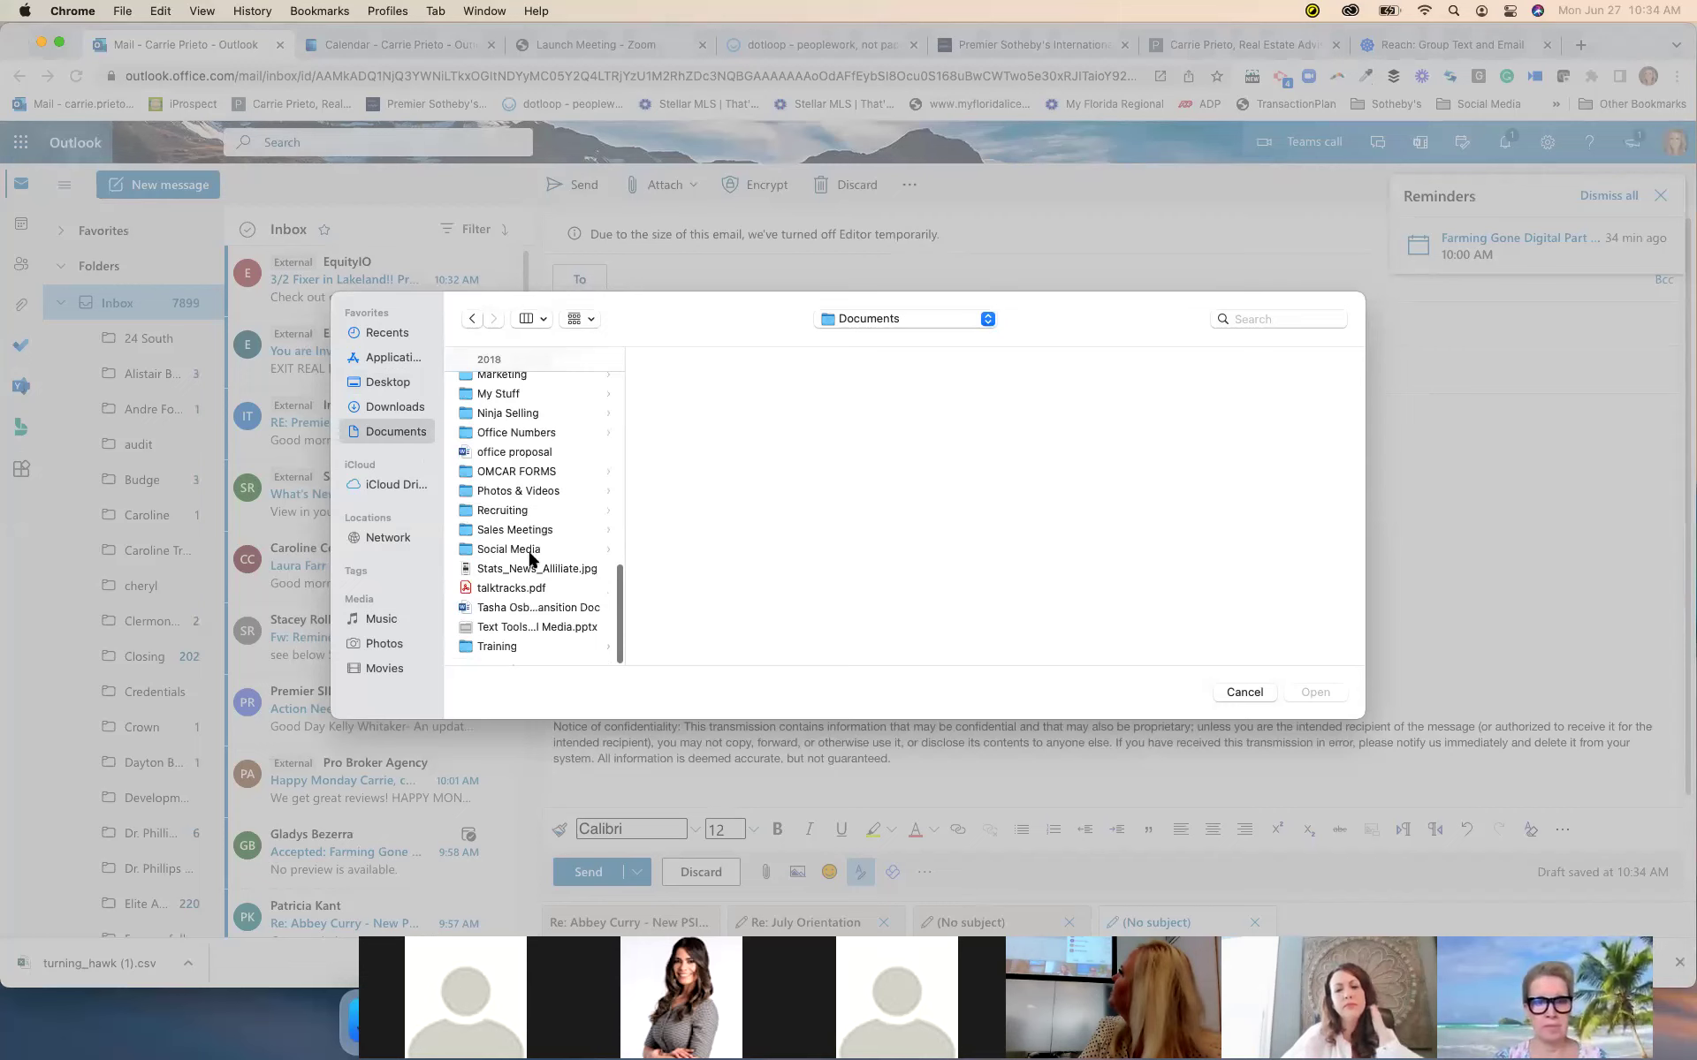
pyautogui.click(530, 550)
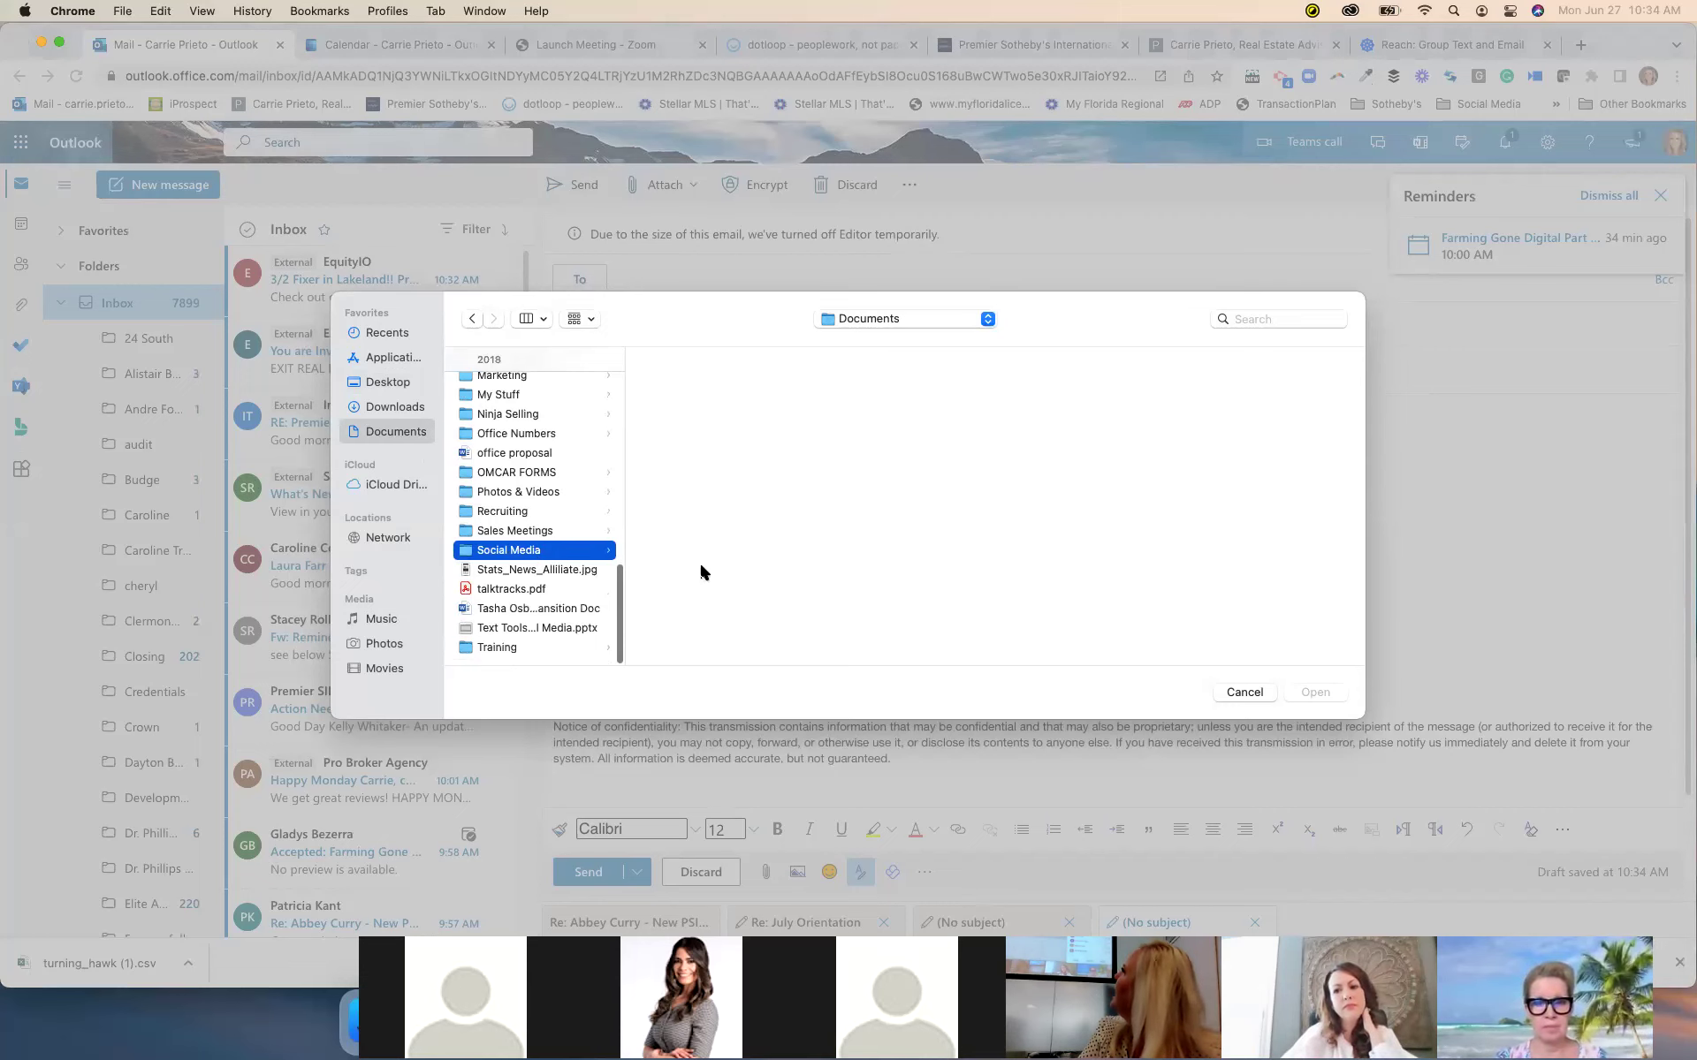
# Attach the image "for your happy place" from the Social Media folder to the email
pyautogui.scroll(-4, 701, 570)
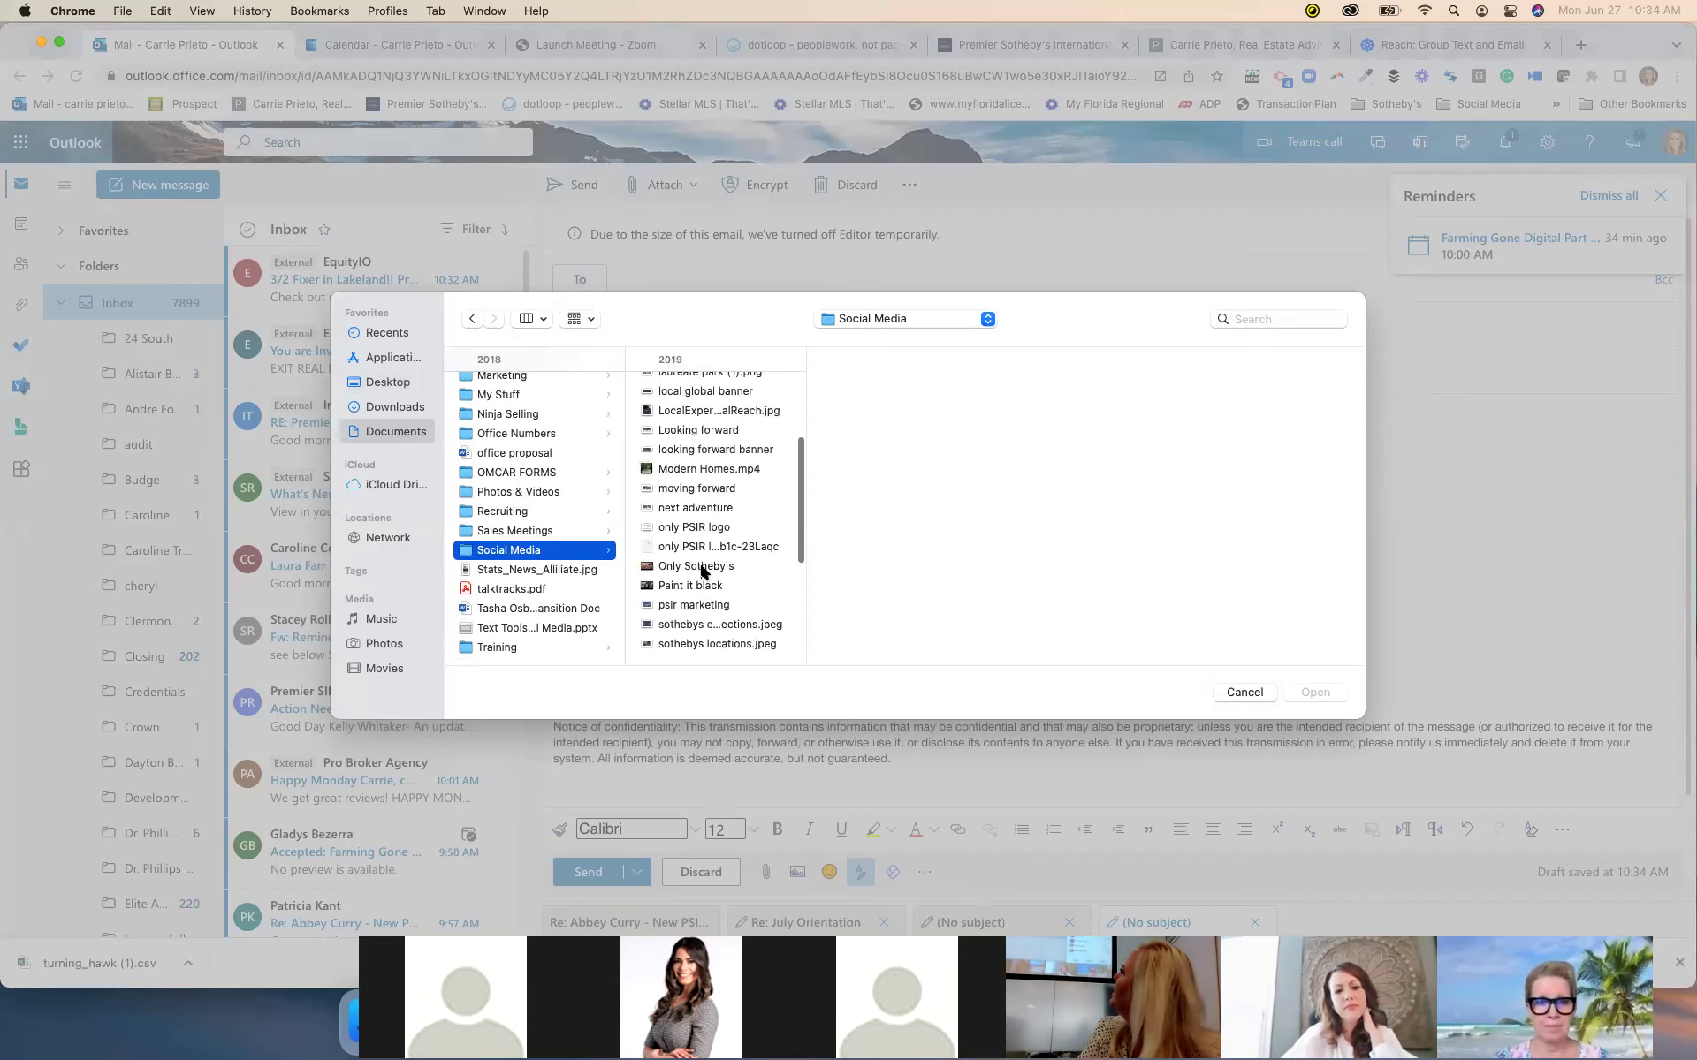
pyautogui.scroll(-3, 702, 572)
pyautogui.scroll(-2, 703, 572)
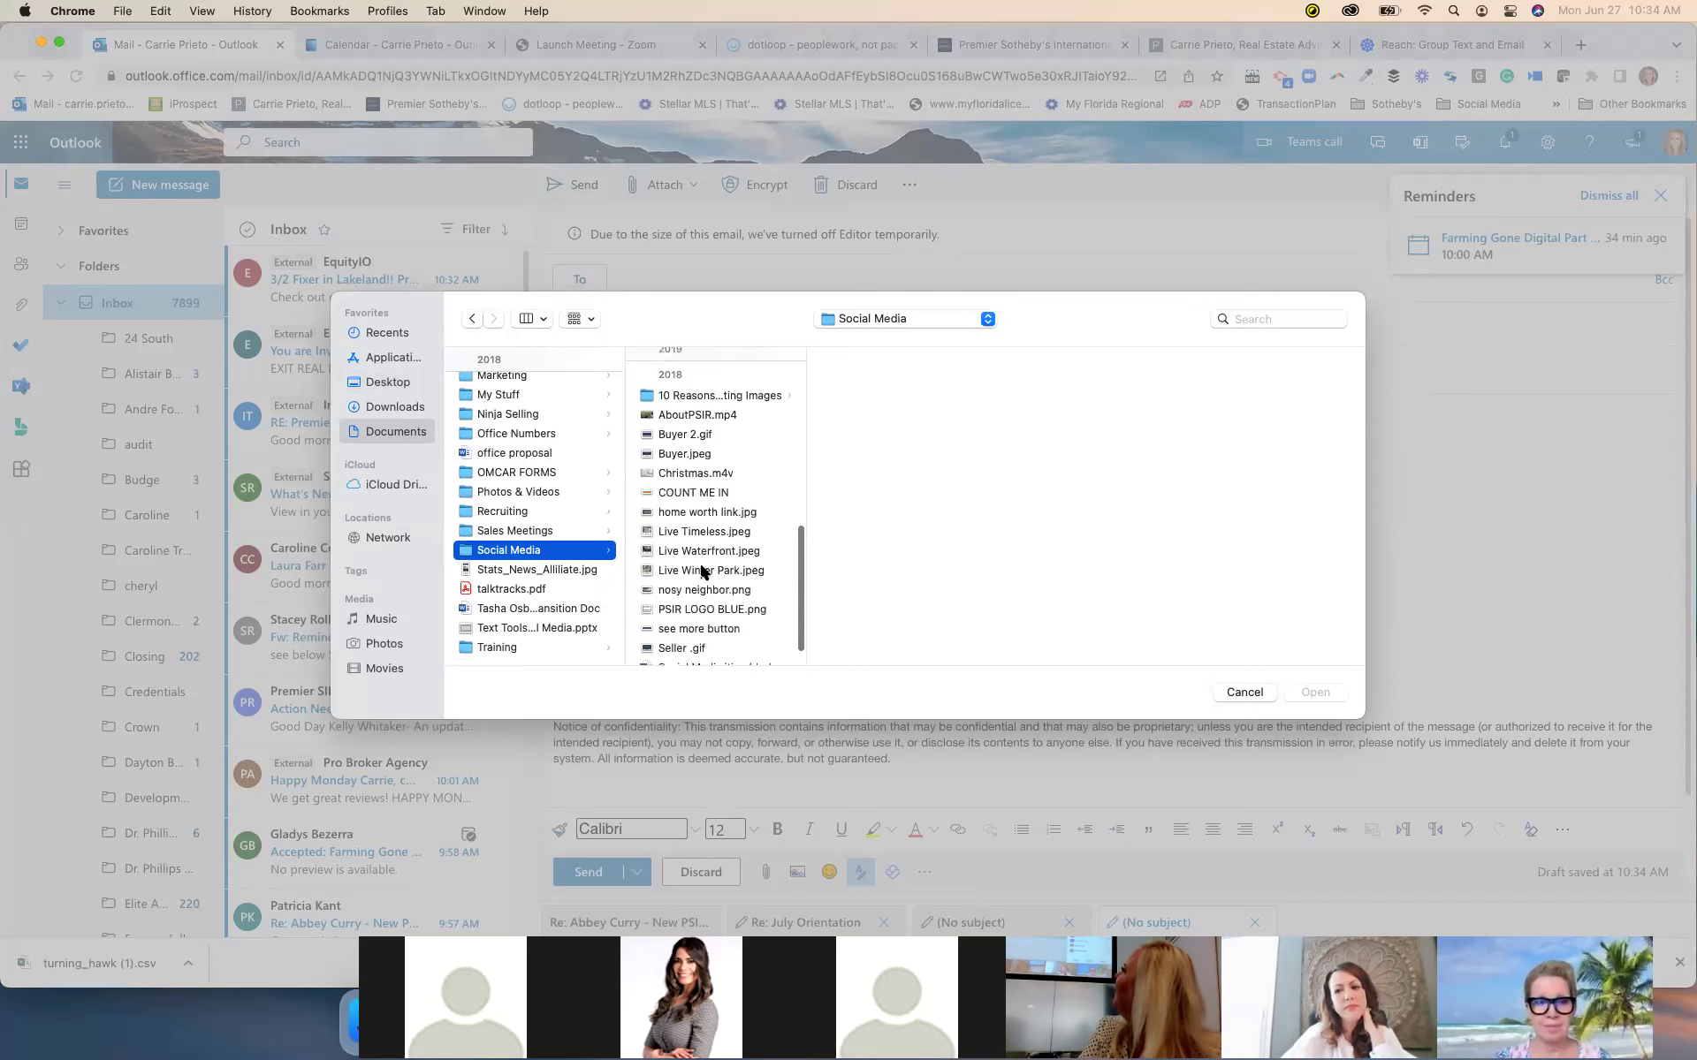
pyautogui.scroll(1, 703, 572)
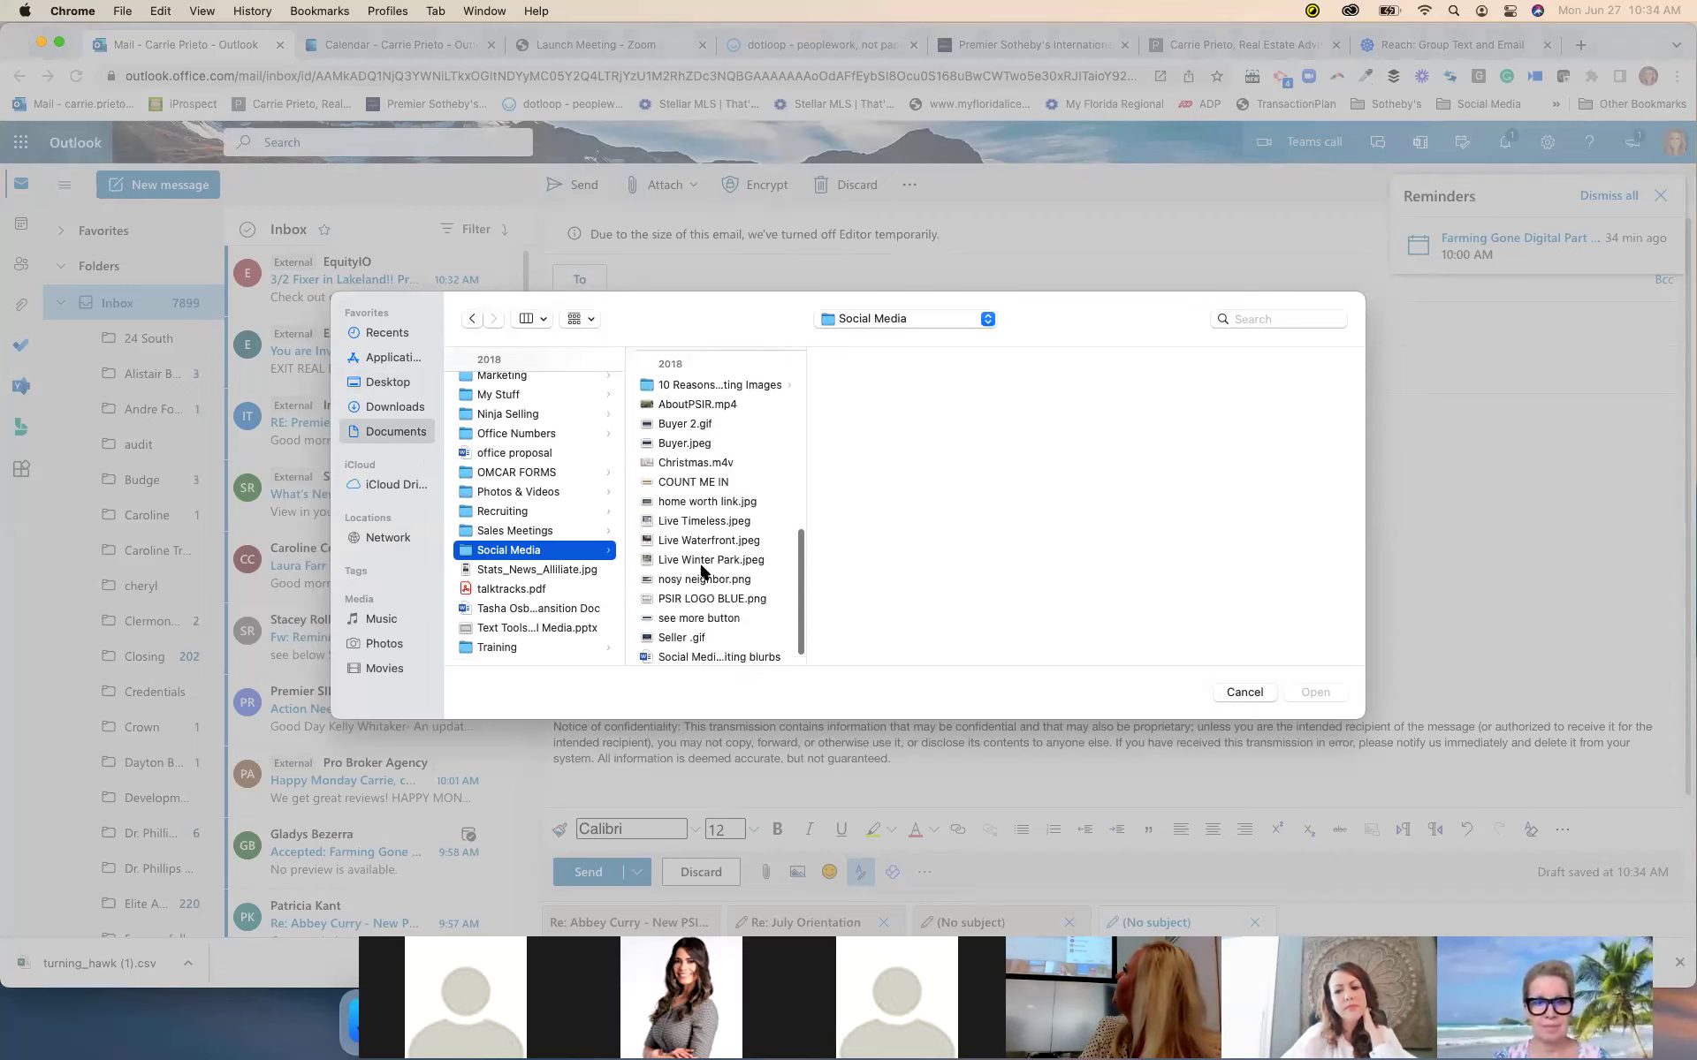
pyautogui.scroll(4, 702, 572)
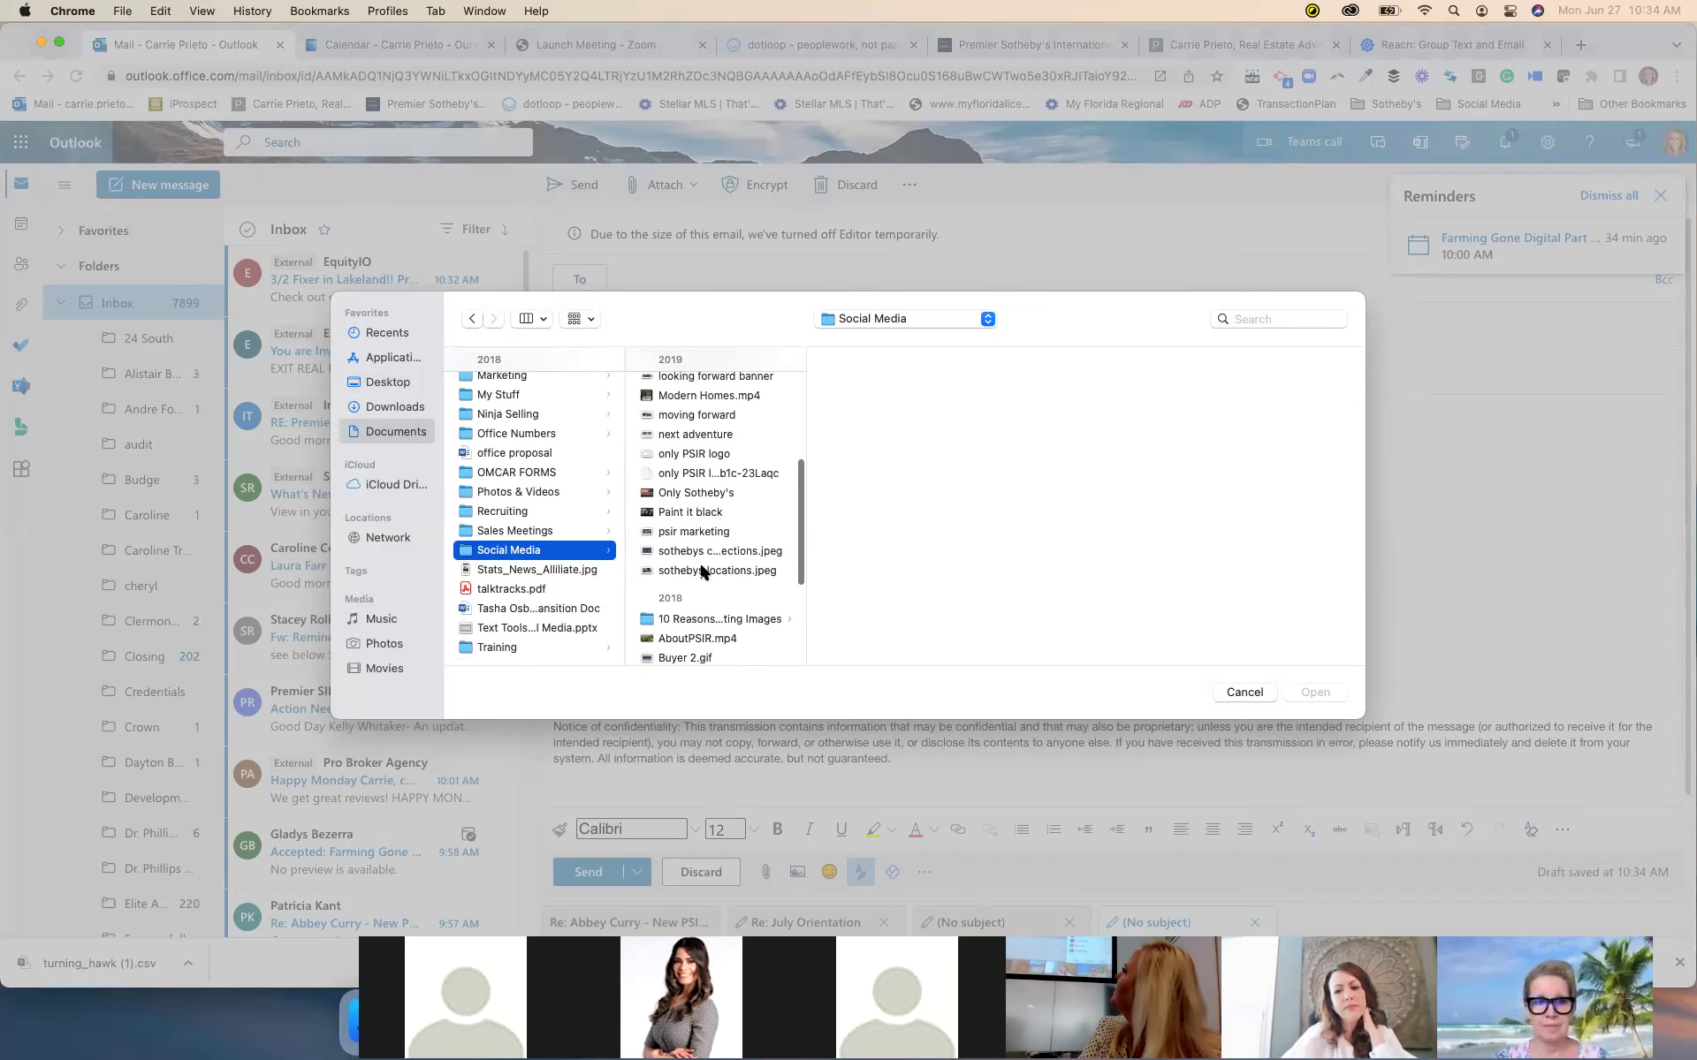
pyautogui.scroll(1, 703, 572)
pyautogui.scroll(1, 702, 572)
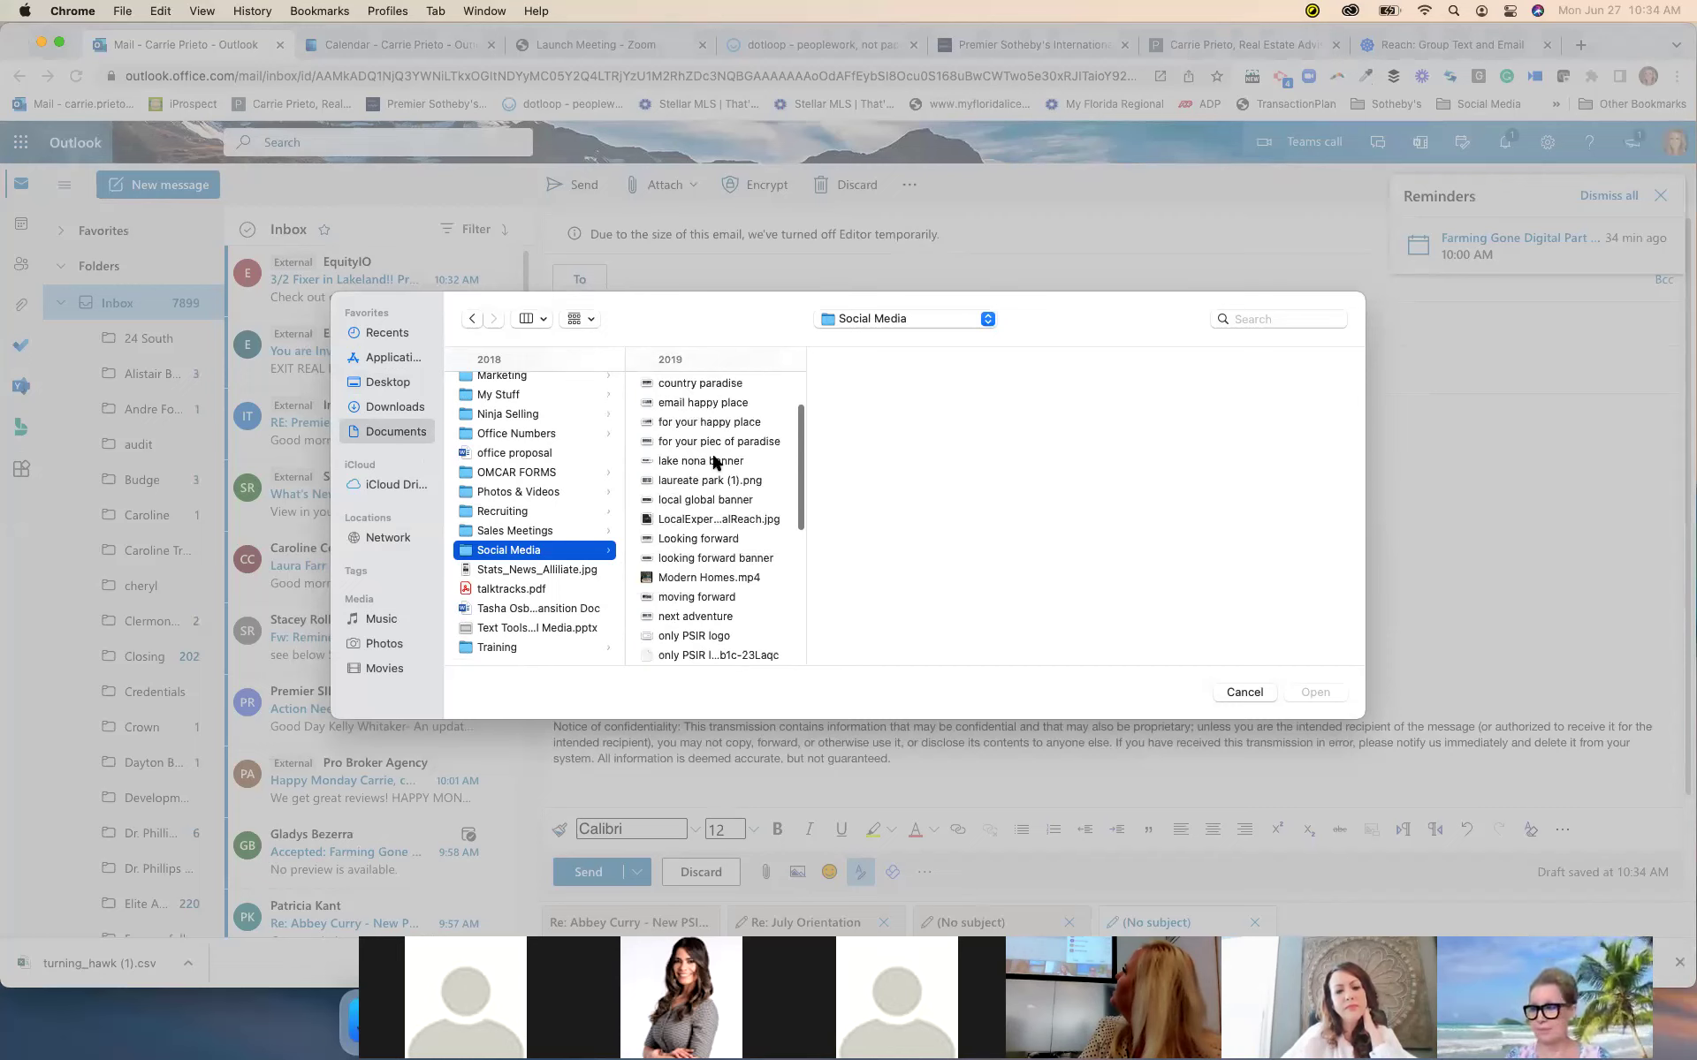
pyautogui.scroll(2, 718, 462)
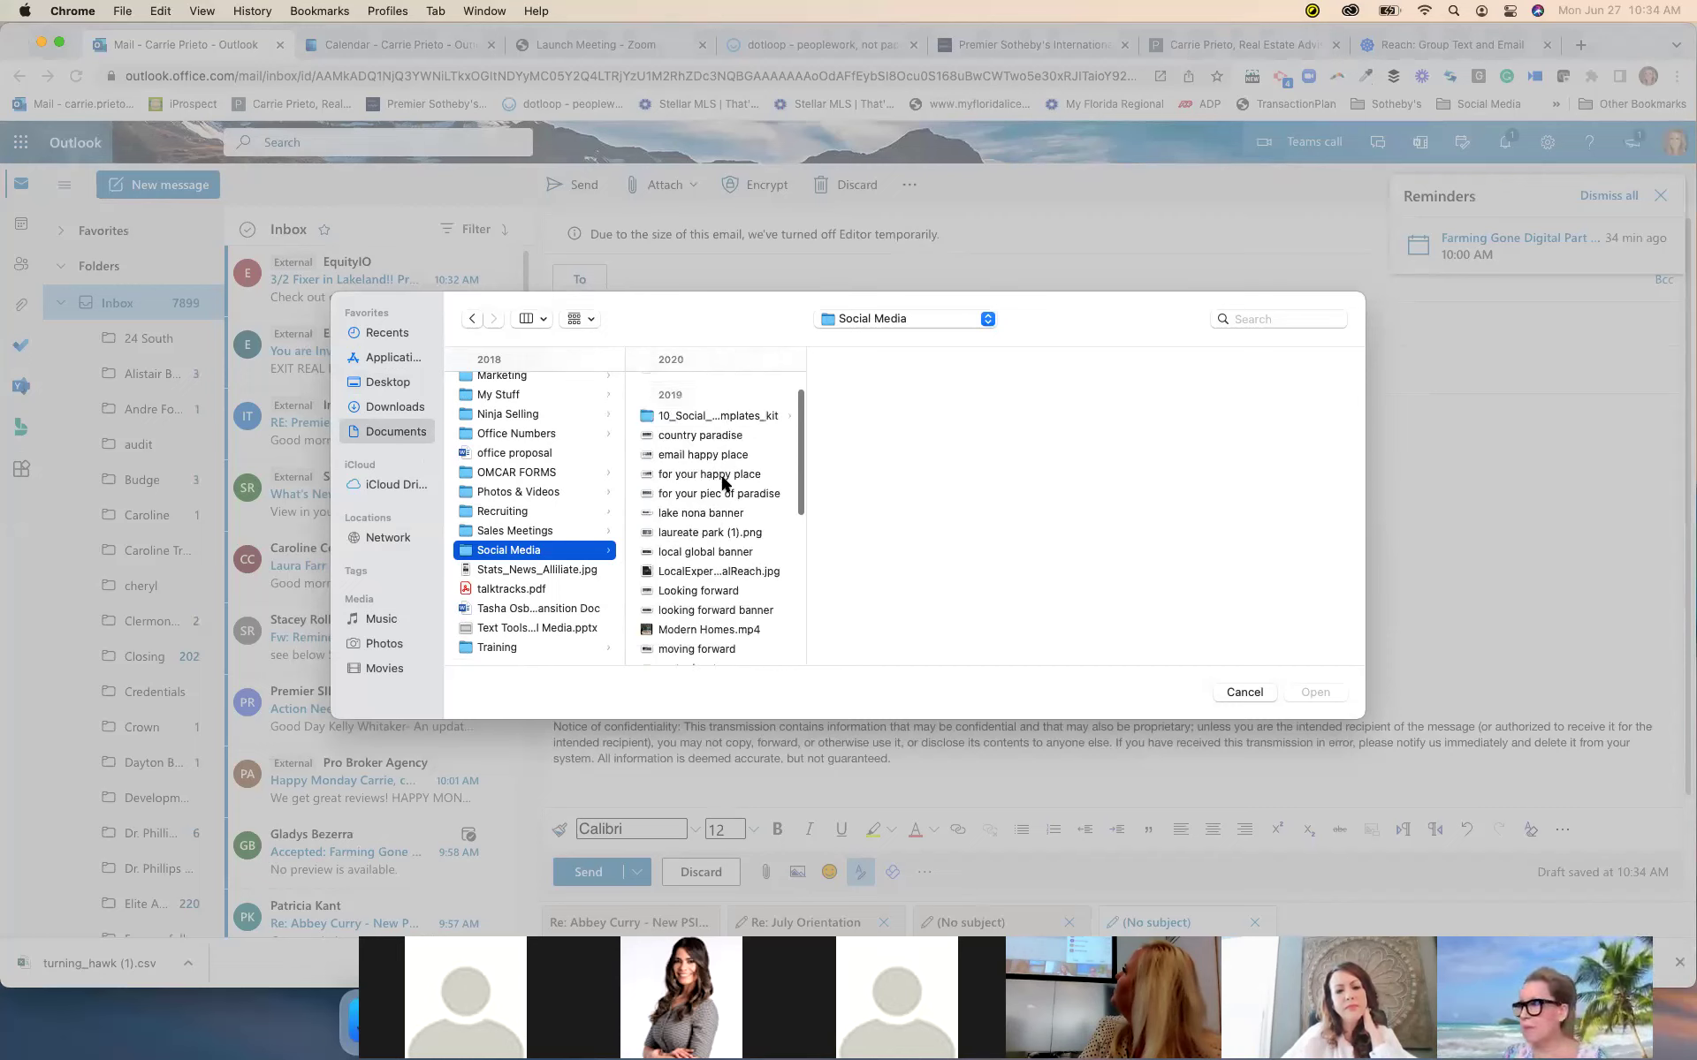
pyautogui.click(722, 476)
pyautogui.doubleClick(723, 479)
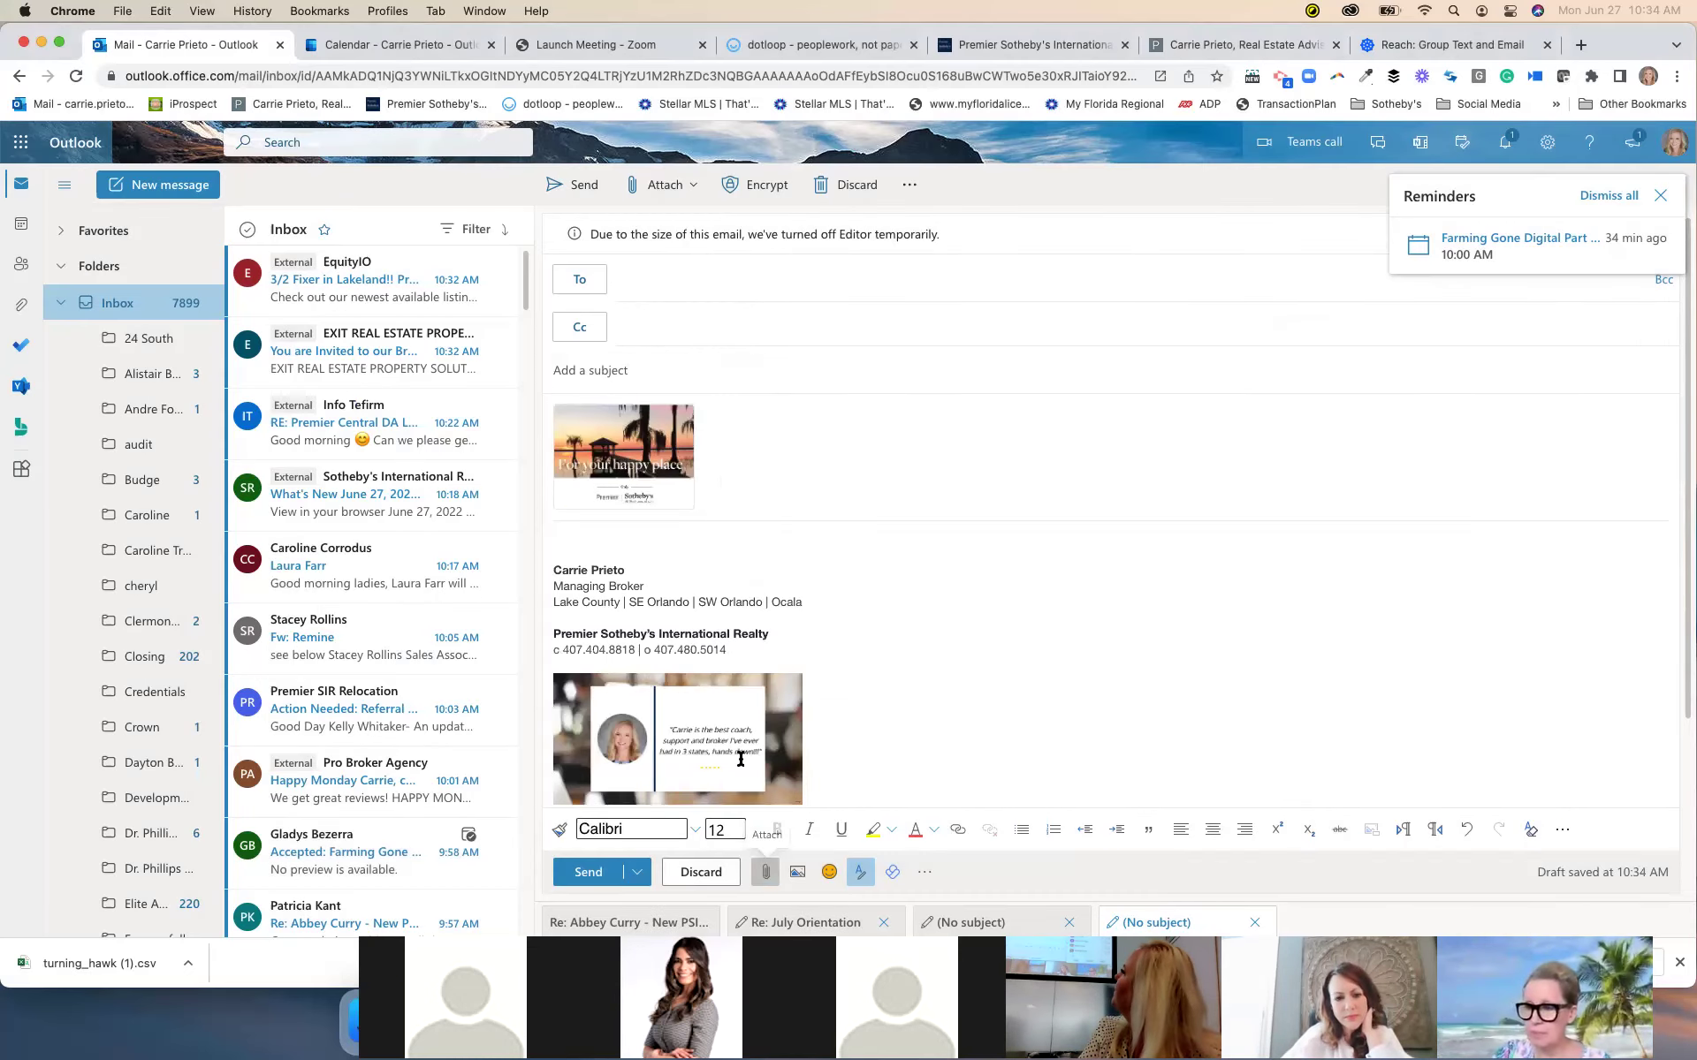
# Attach the image "for your piec of paradise" from the Social Media folder in Documents to the email
pyautogui.click(765, 871)
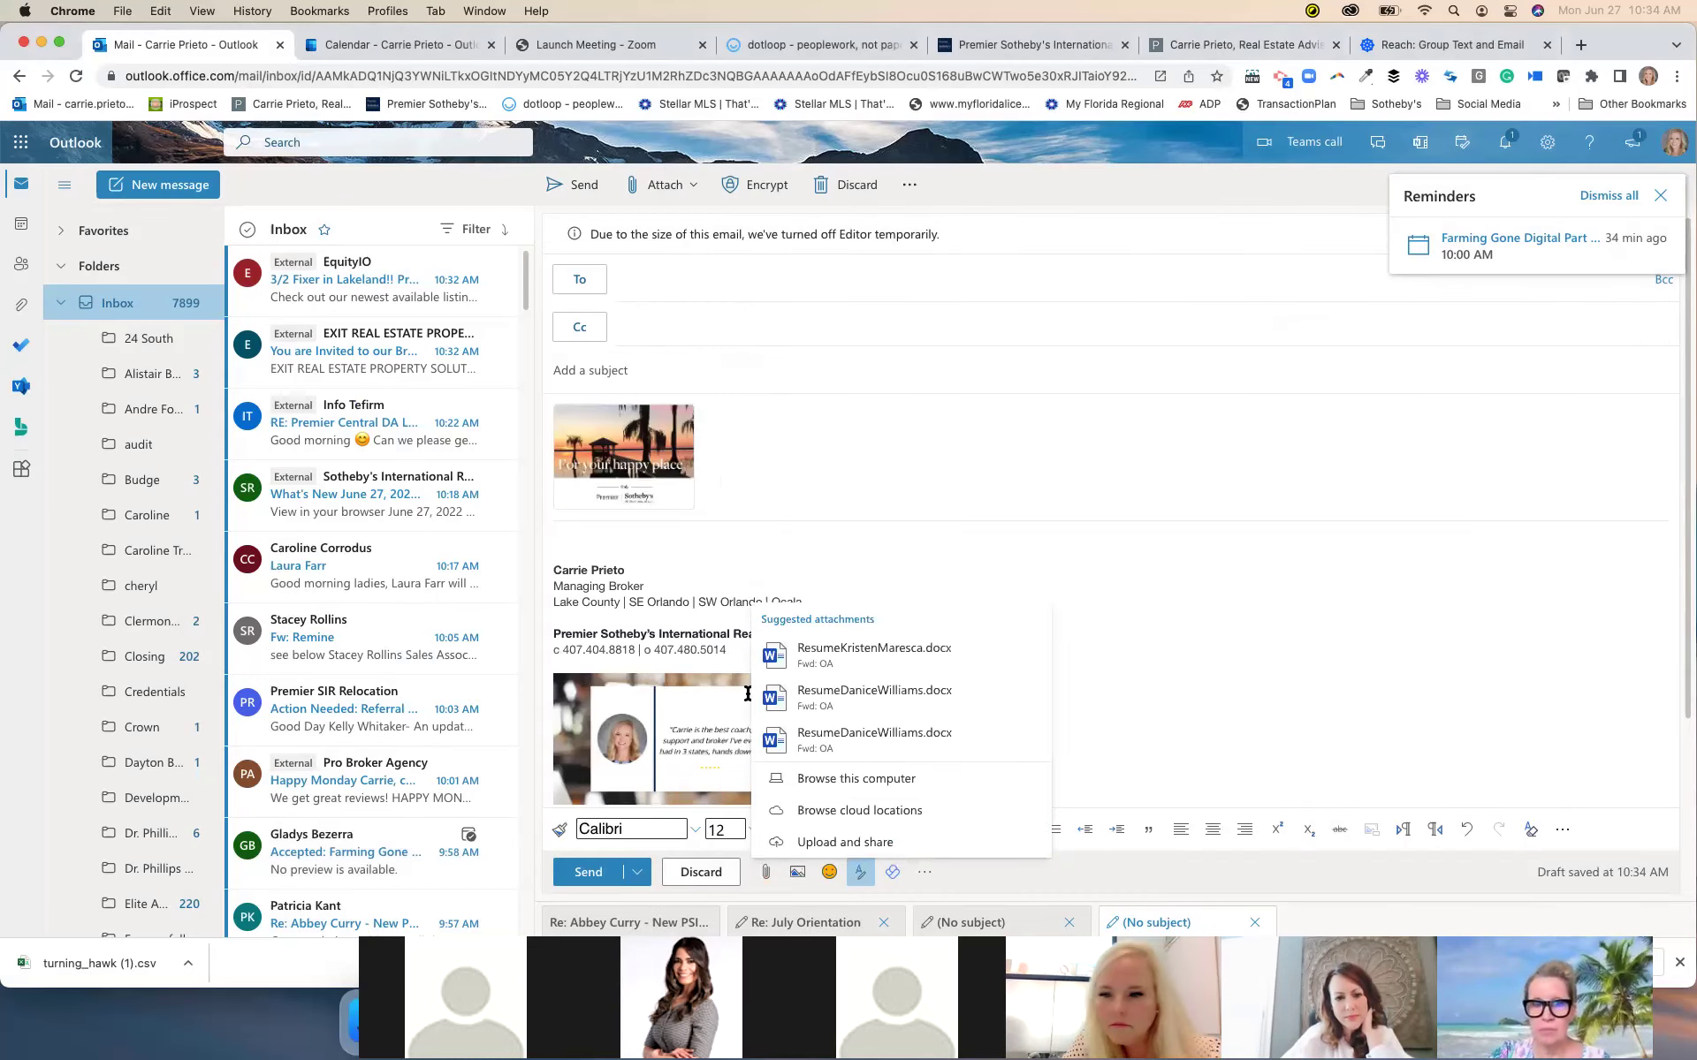
pyautogui.click(624, 549)
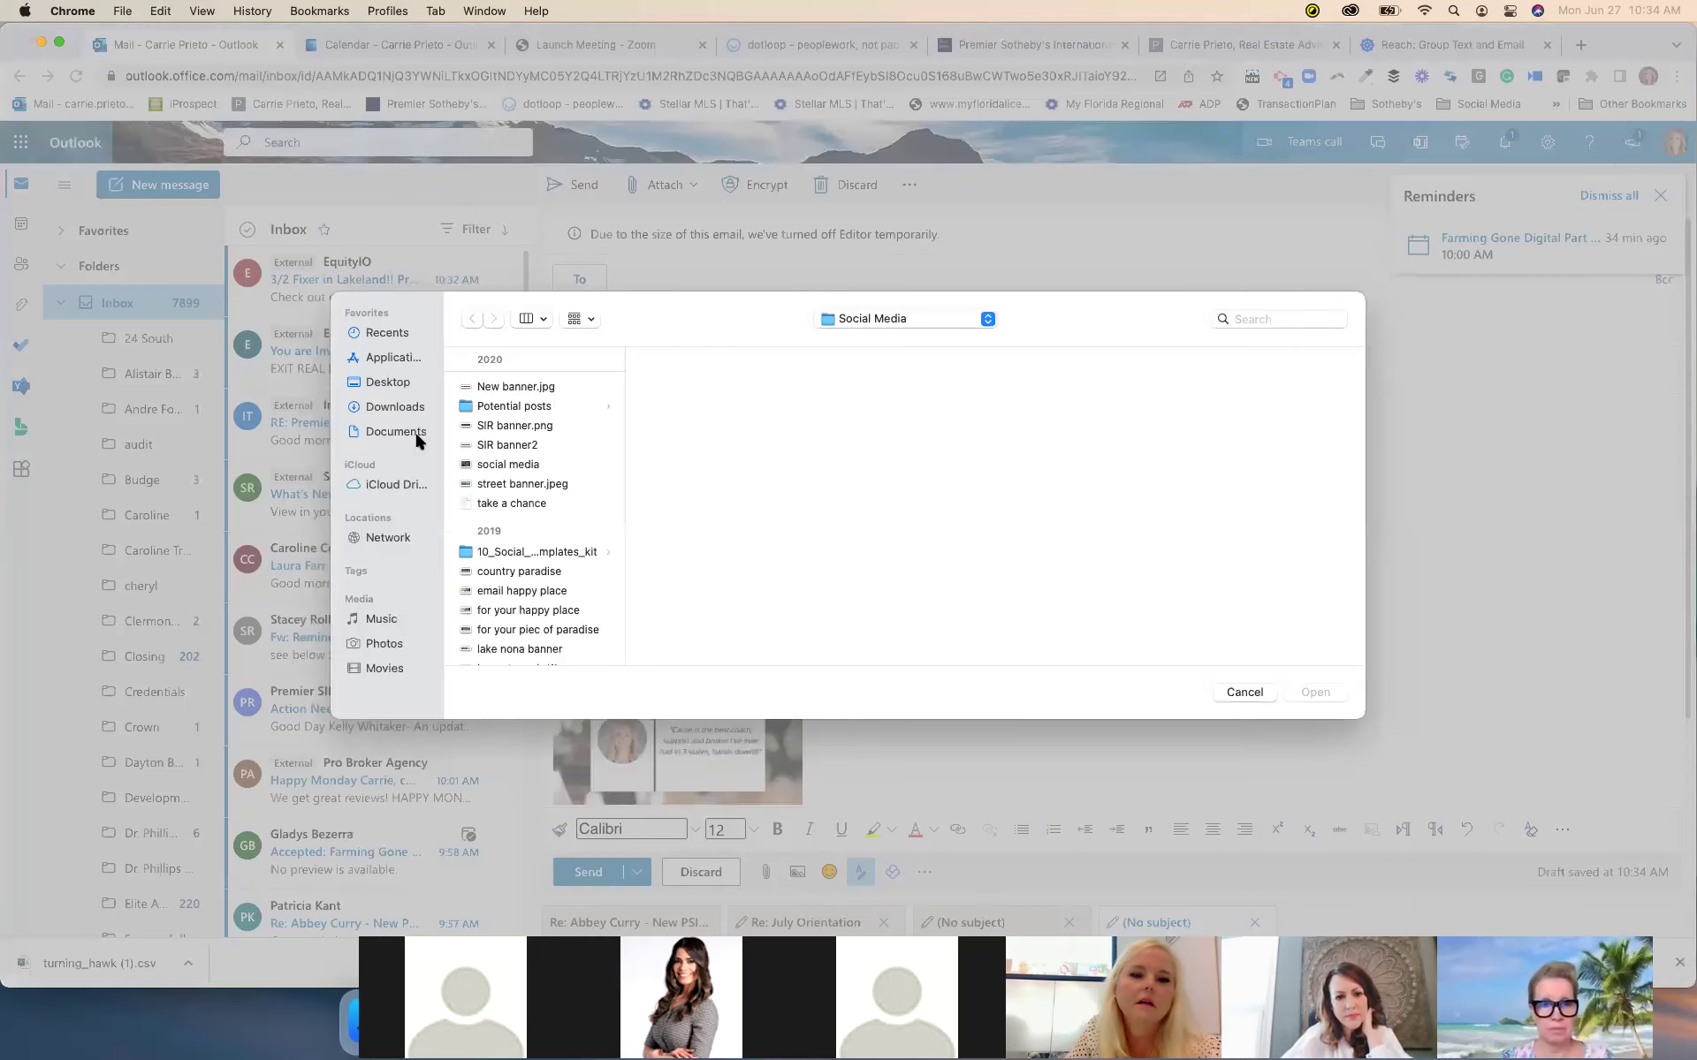
pyautogui.click(415, 431)
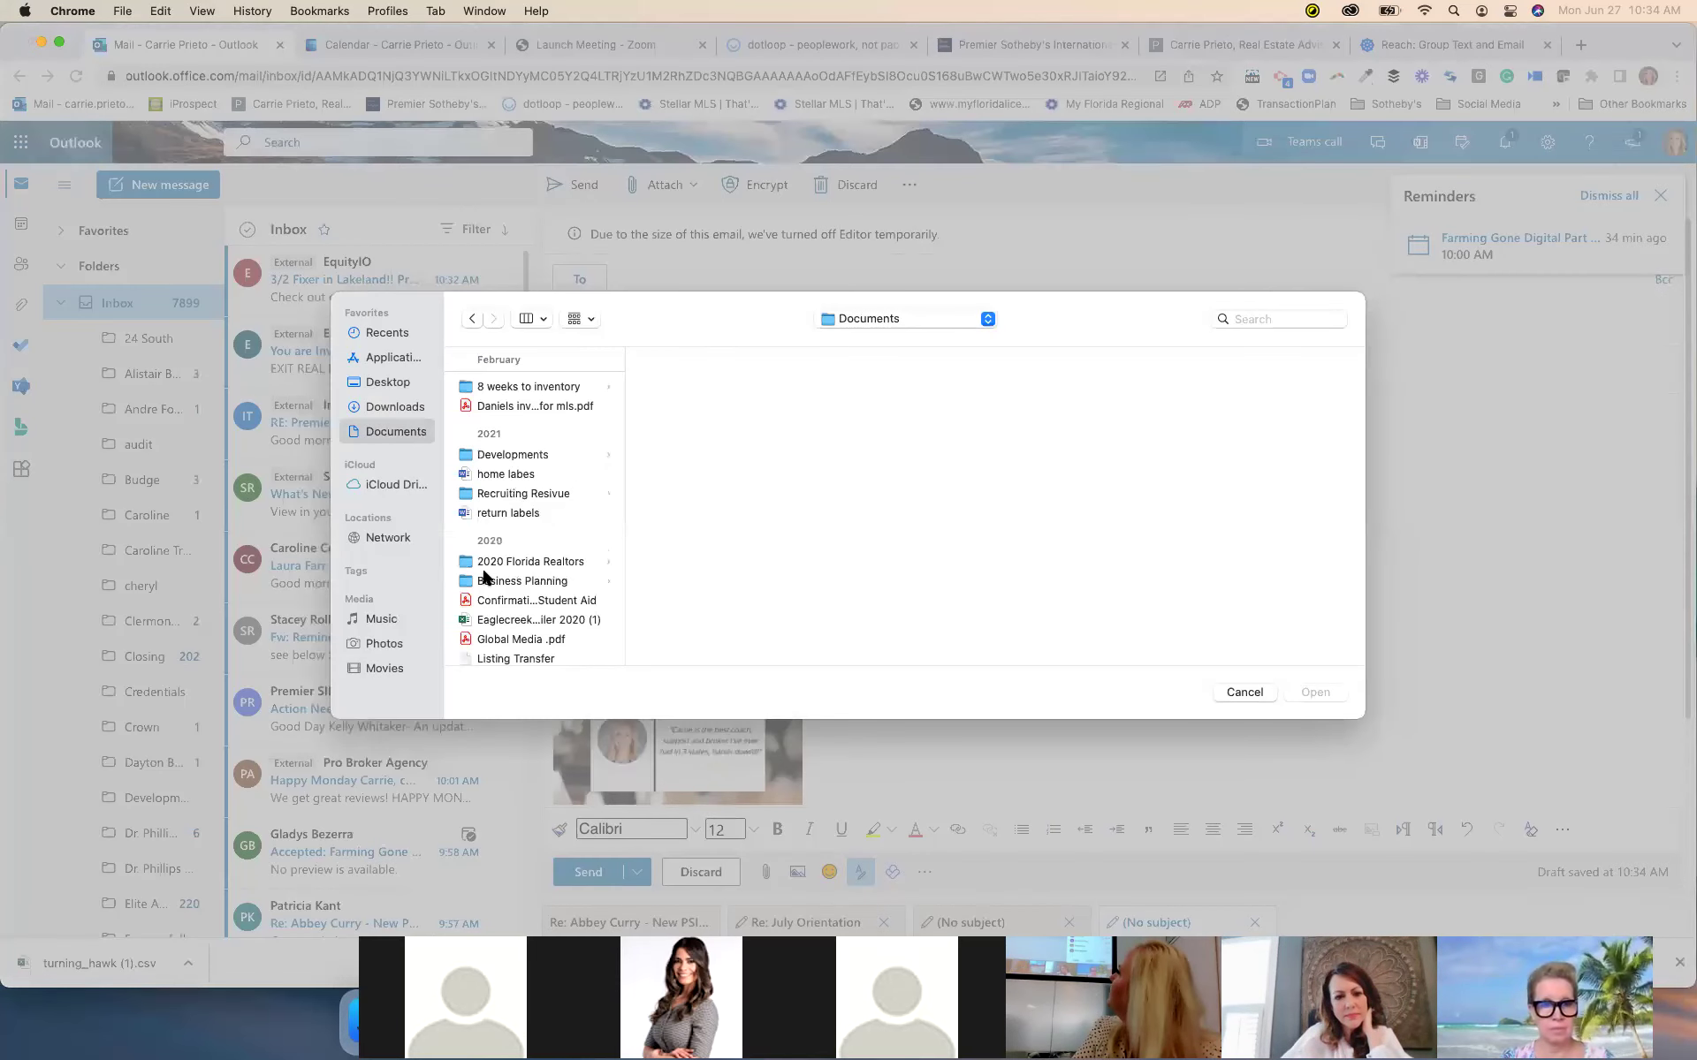
pyautogui.scroll(-10, 482, 573)
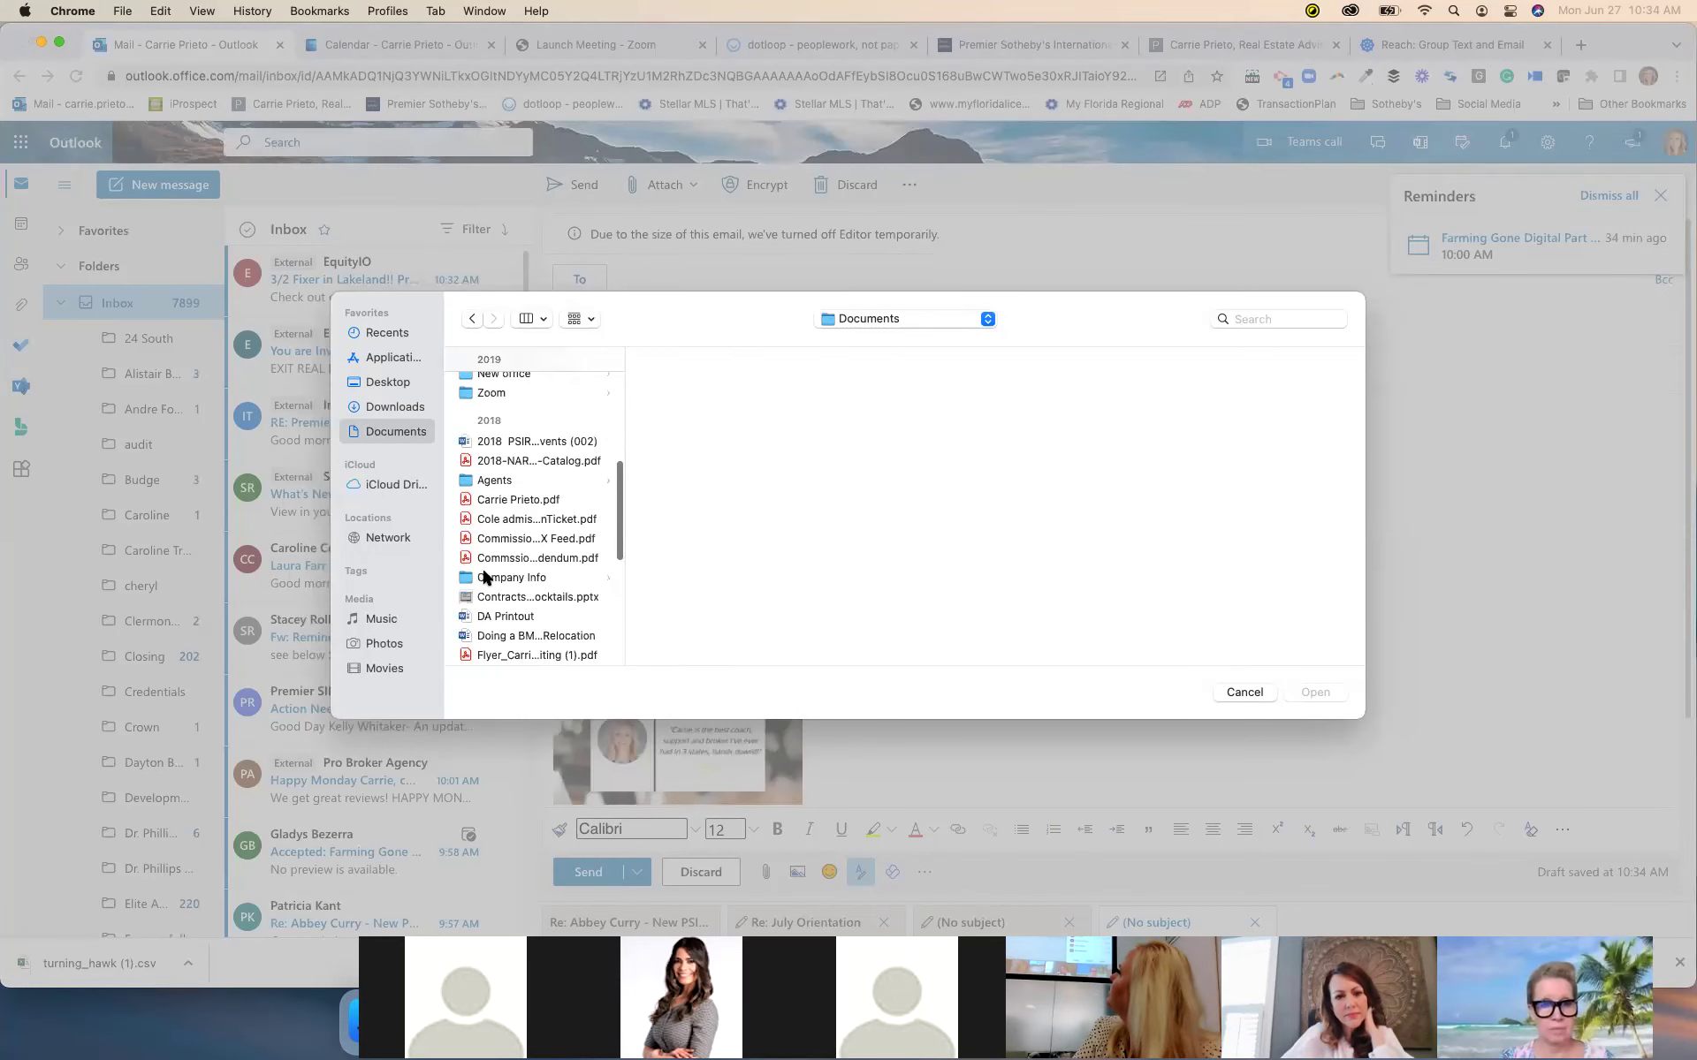
pyautogui.scroll(-5, 483, 575)
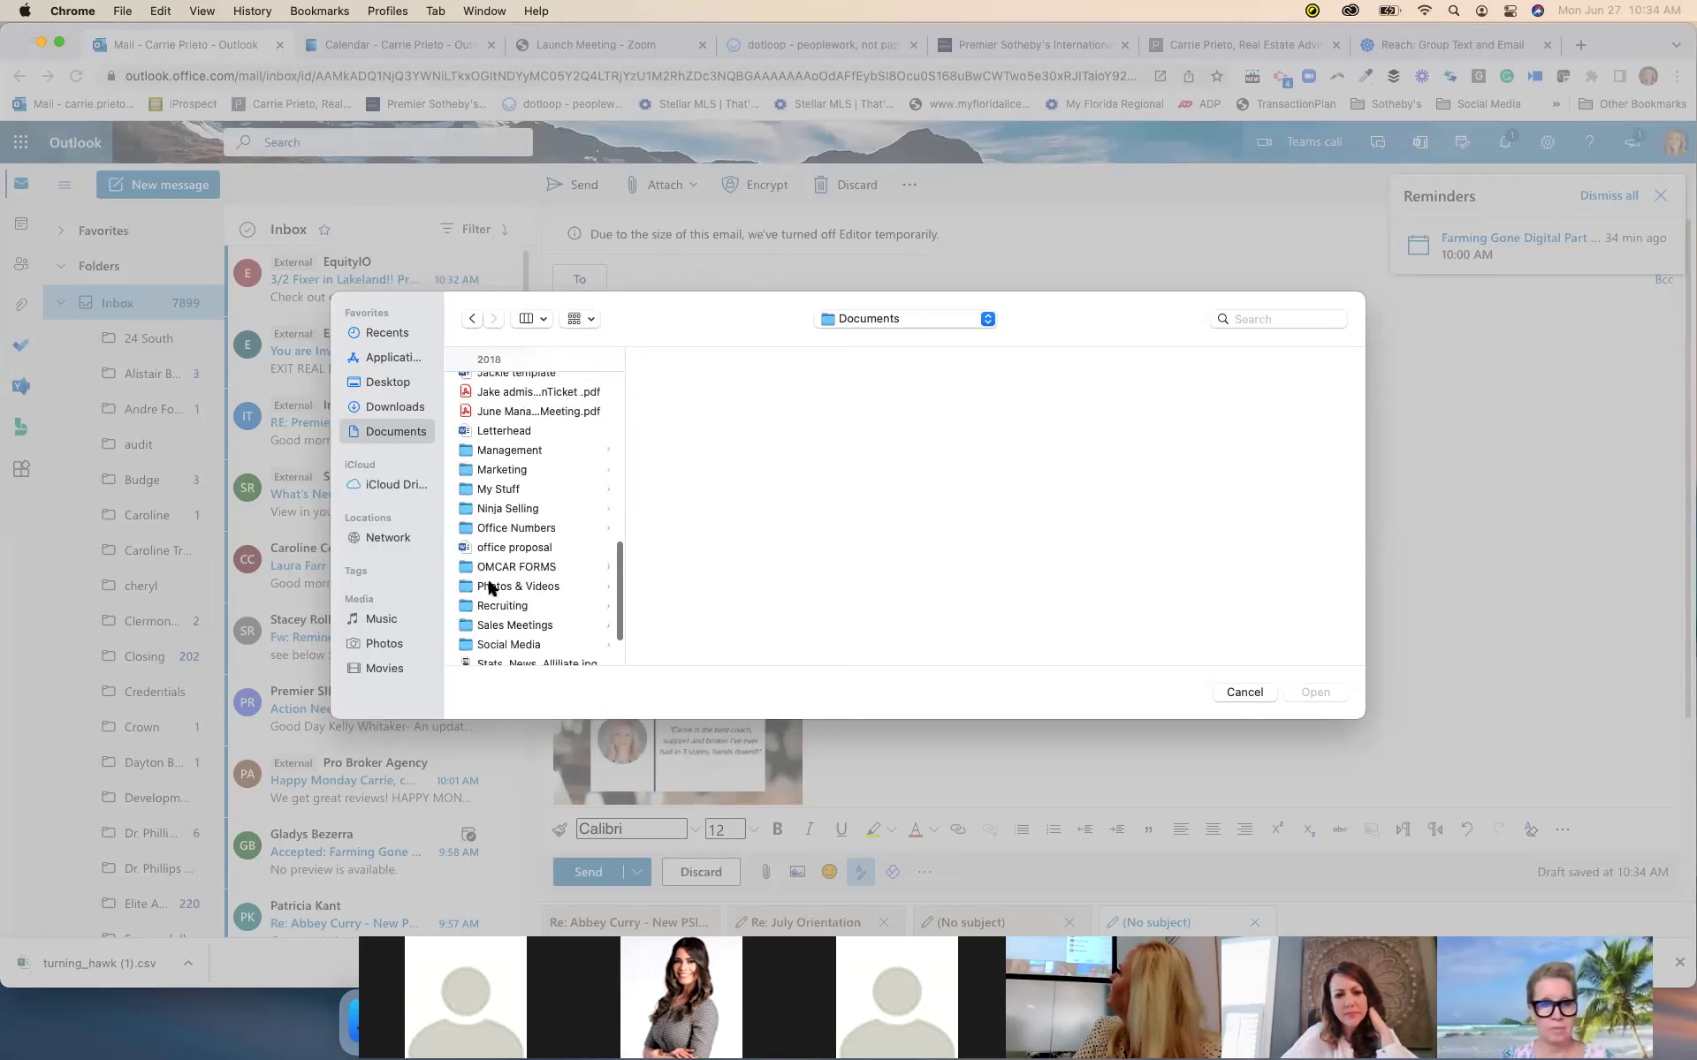
pyautogui.scroll(-2, 488, 587)
pyautogui.click(491, 584)
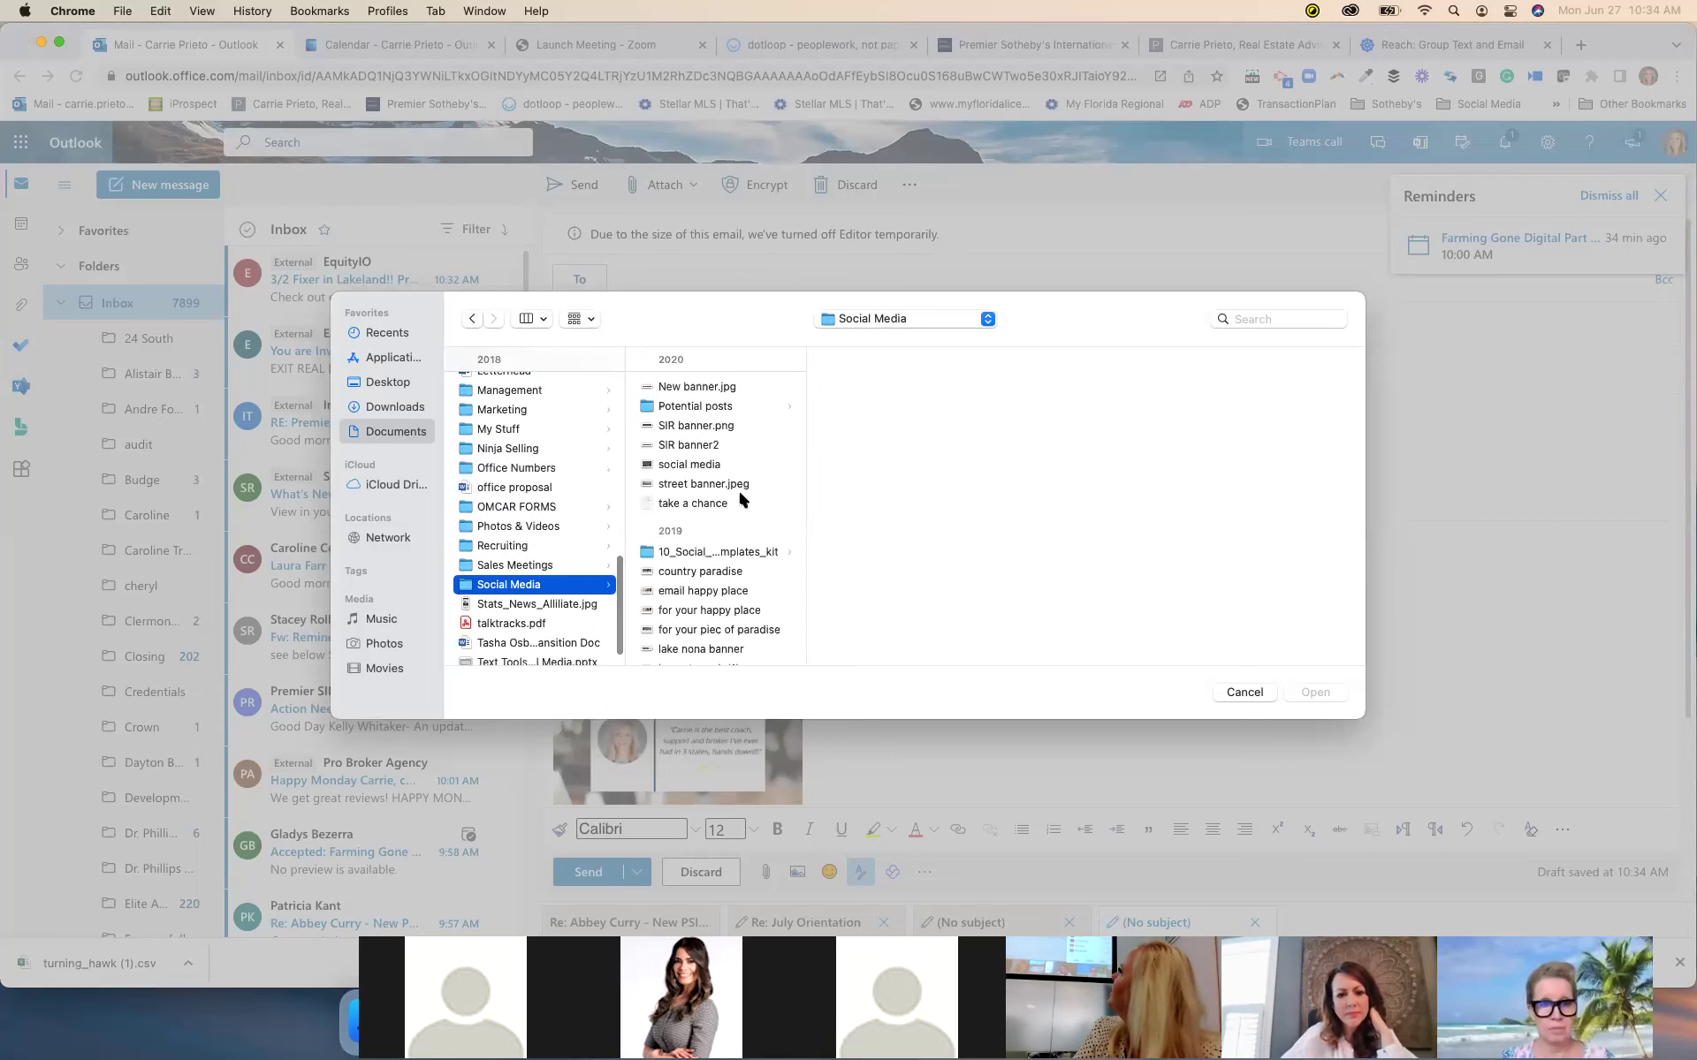
pyautogui.scroll(-2, 739, 490)
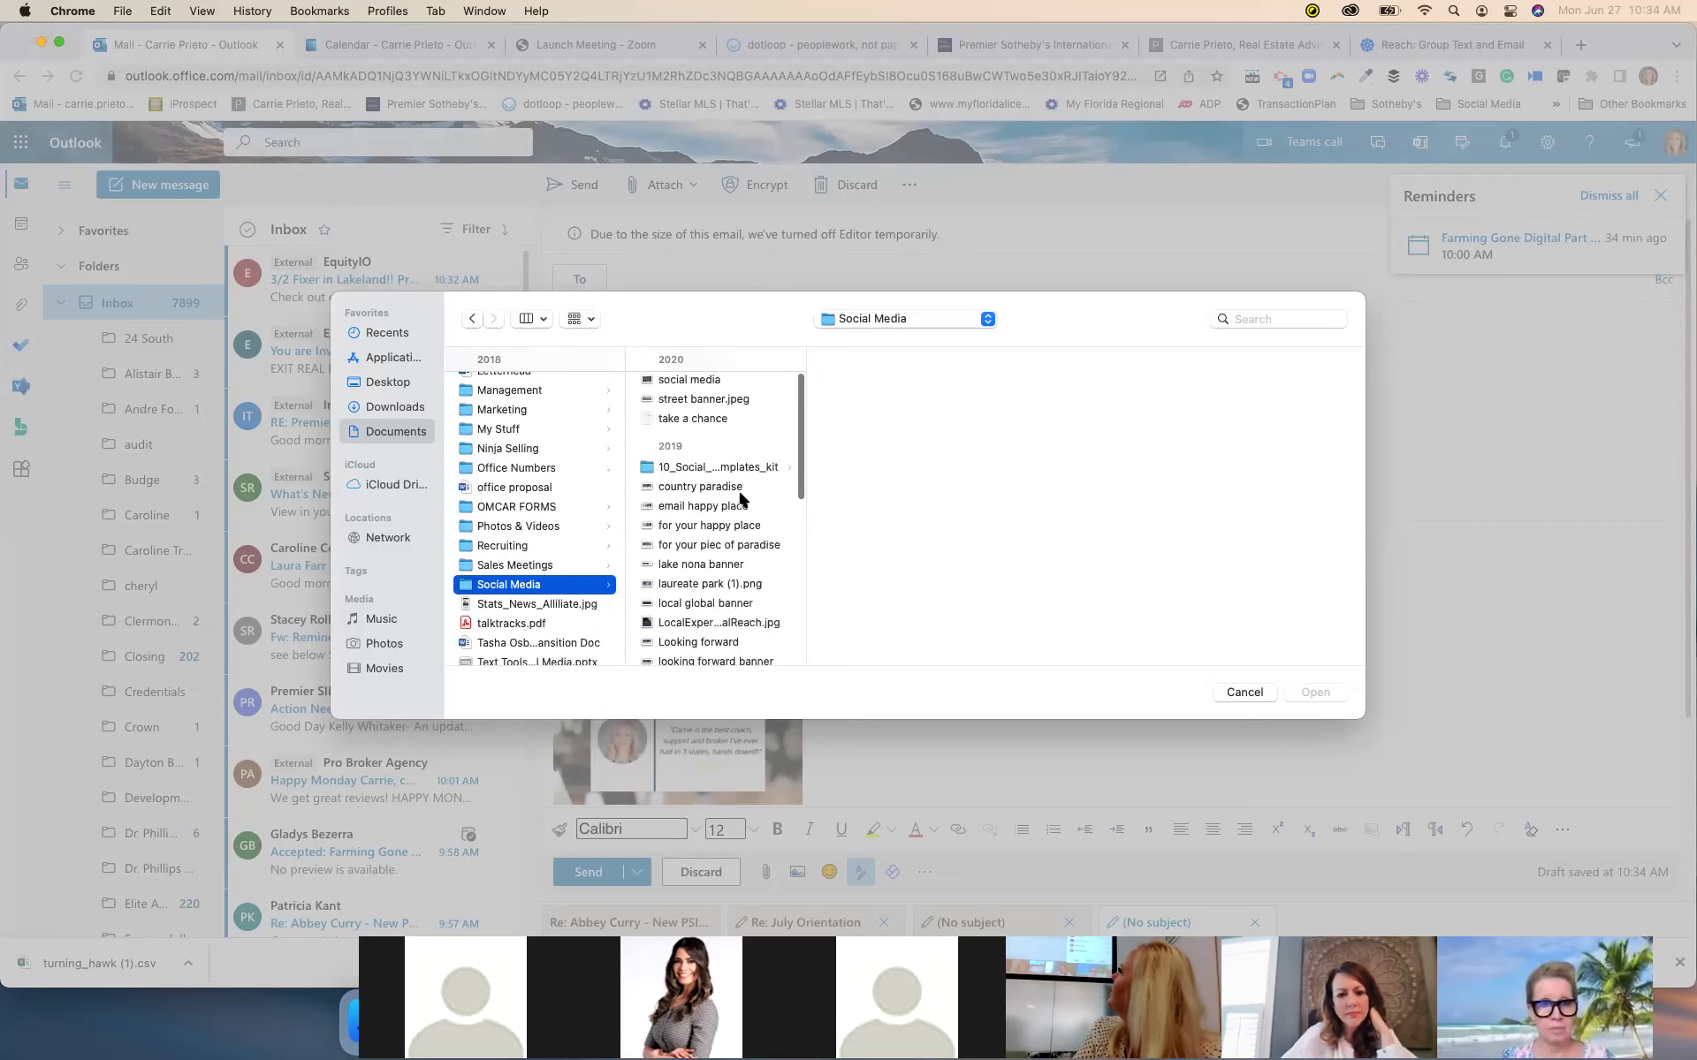
pyautogui.click(722, 545)
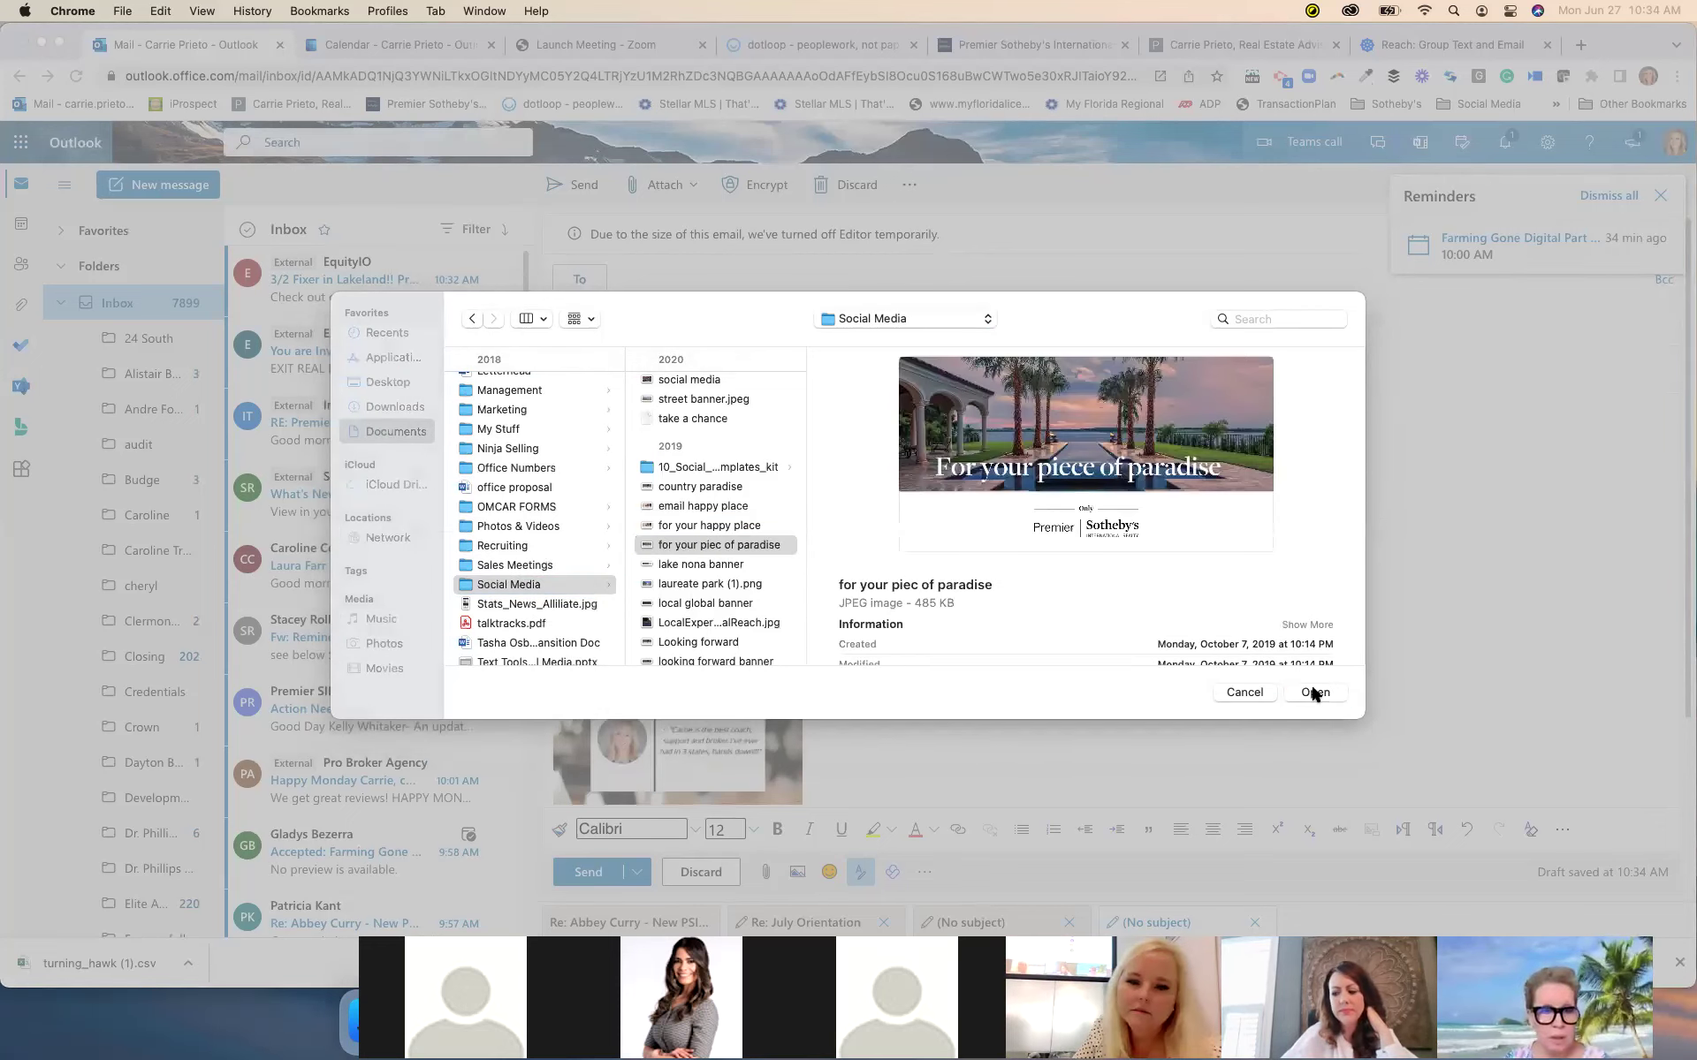
pyautogui.press('Return')
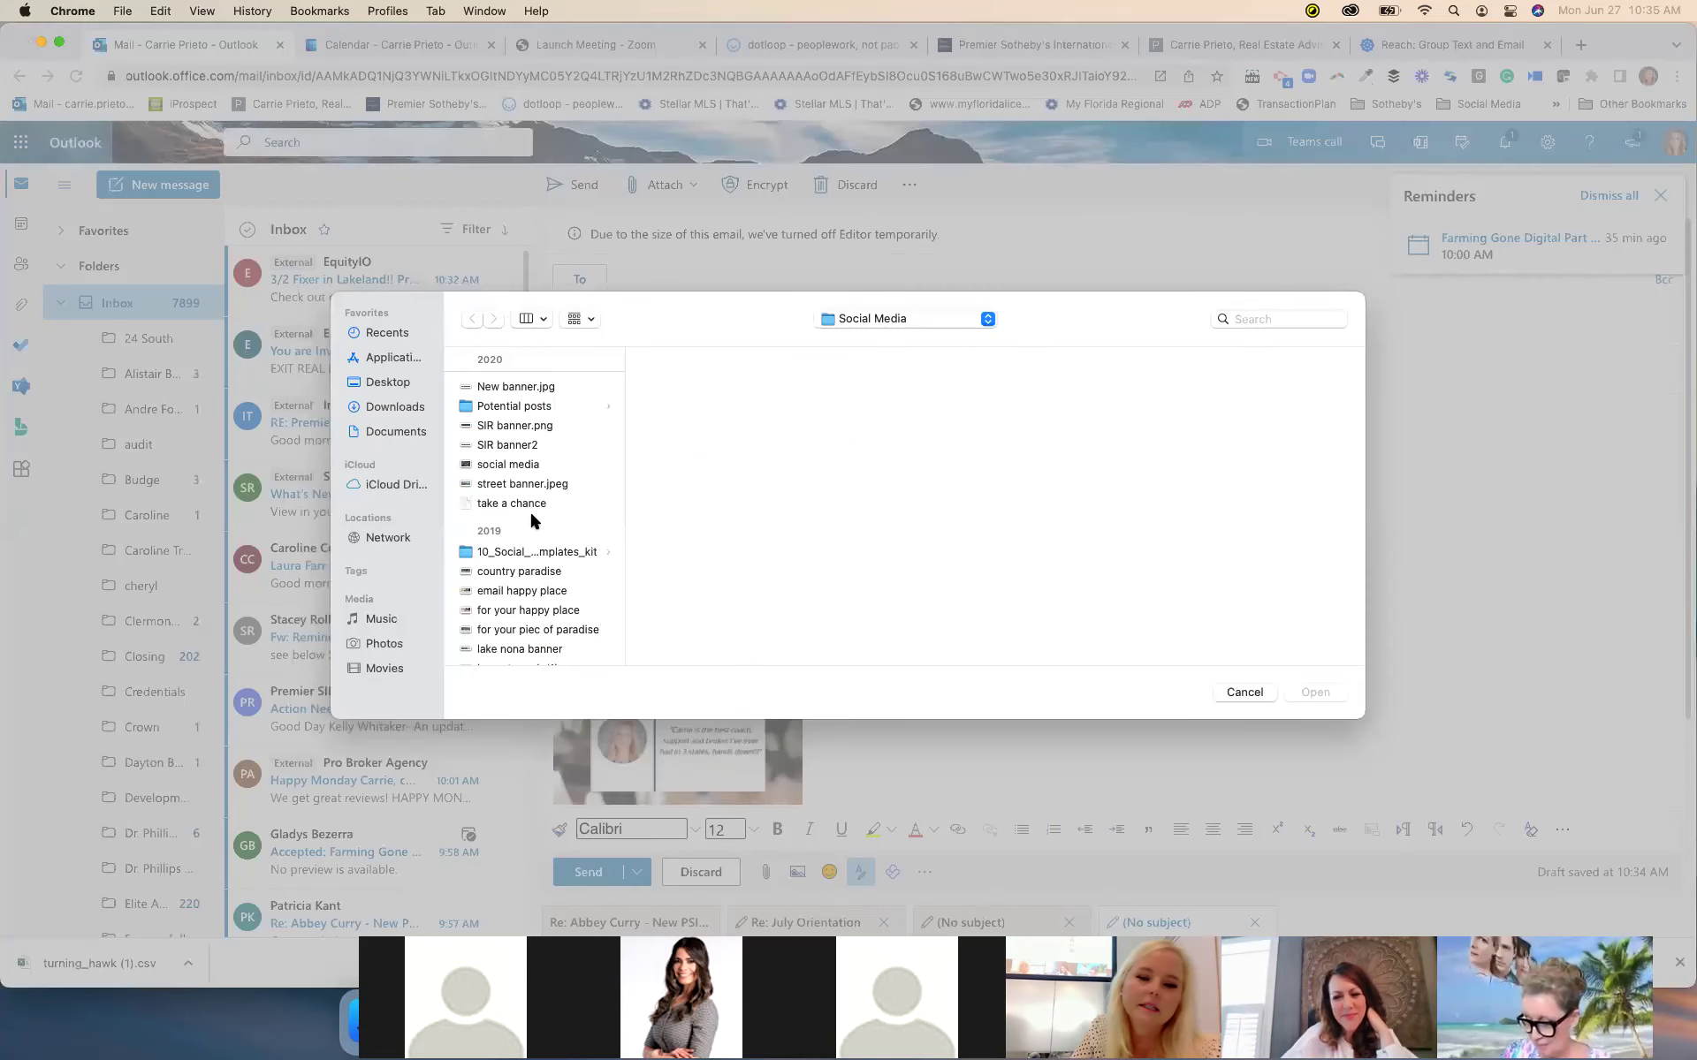
# Attach the image "Looking forward" from the Social Media folder to the email
pyautogui.scroll(-3, 531, 515)
pyautogui.scroll(-1, 533, 558)
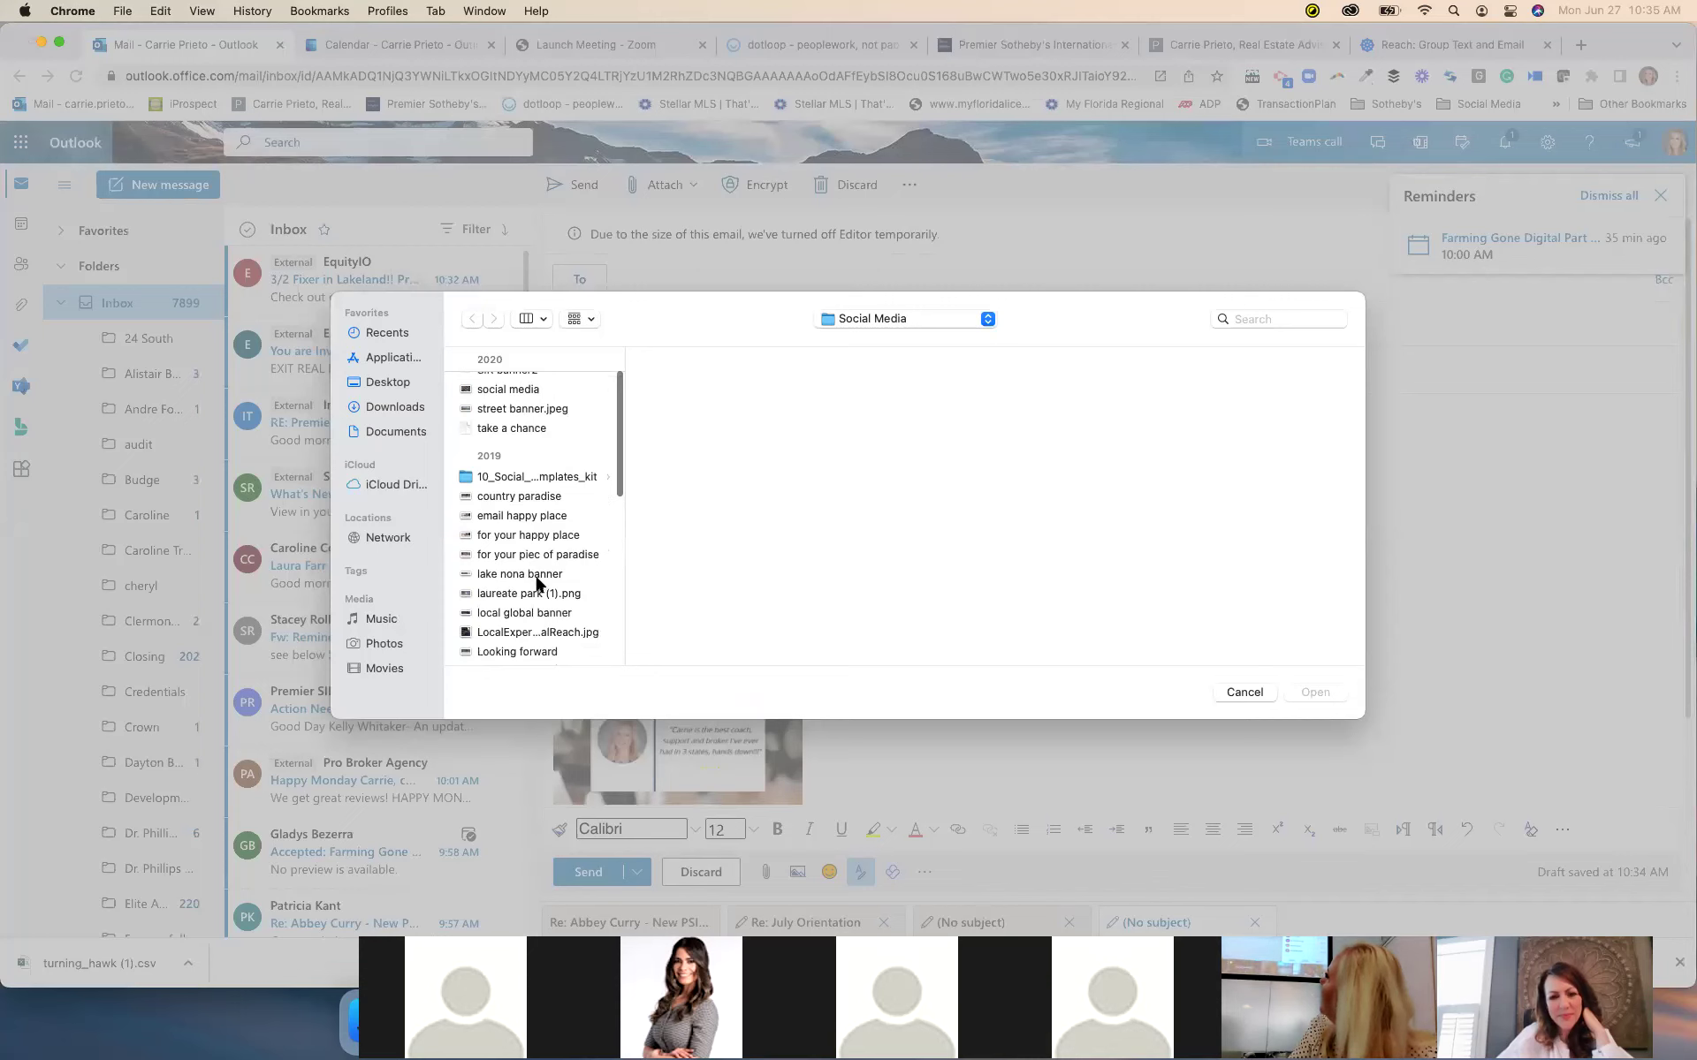
pyautogui.scroll(-4, 537, 583)
pyautogui.click(538, 581)
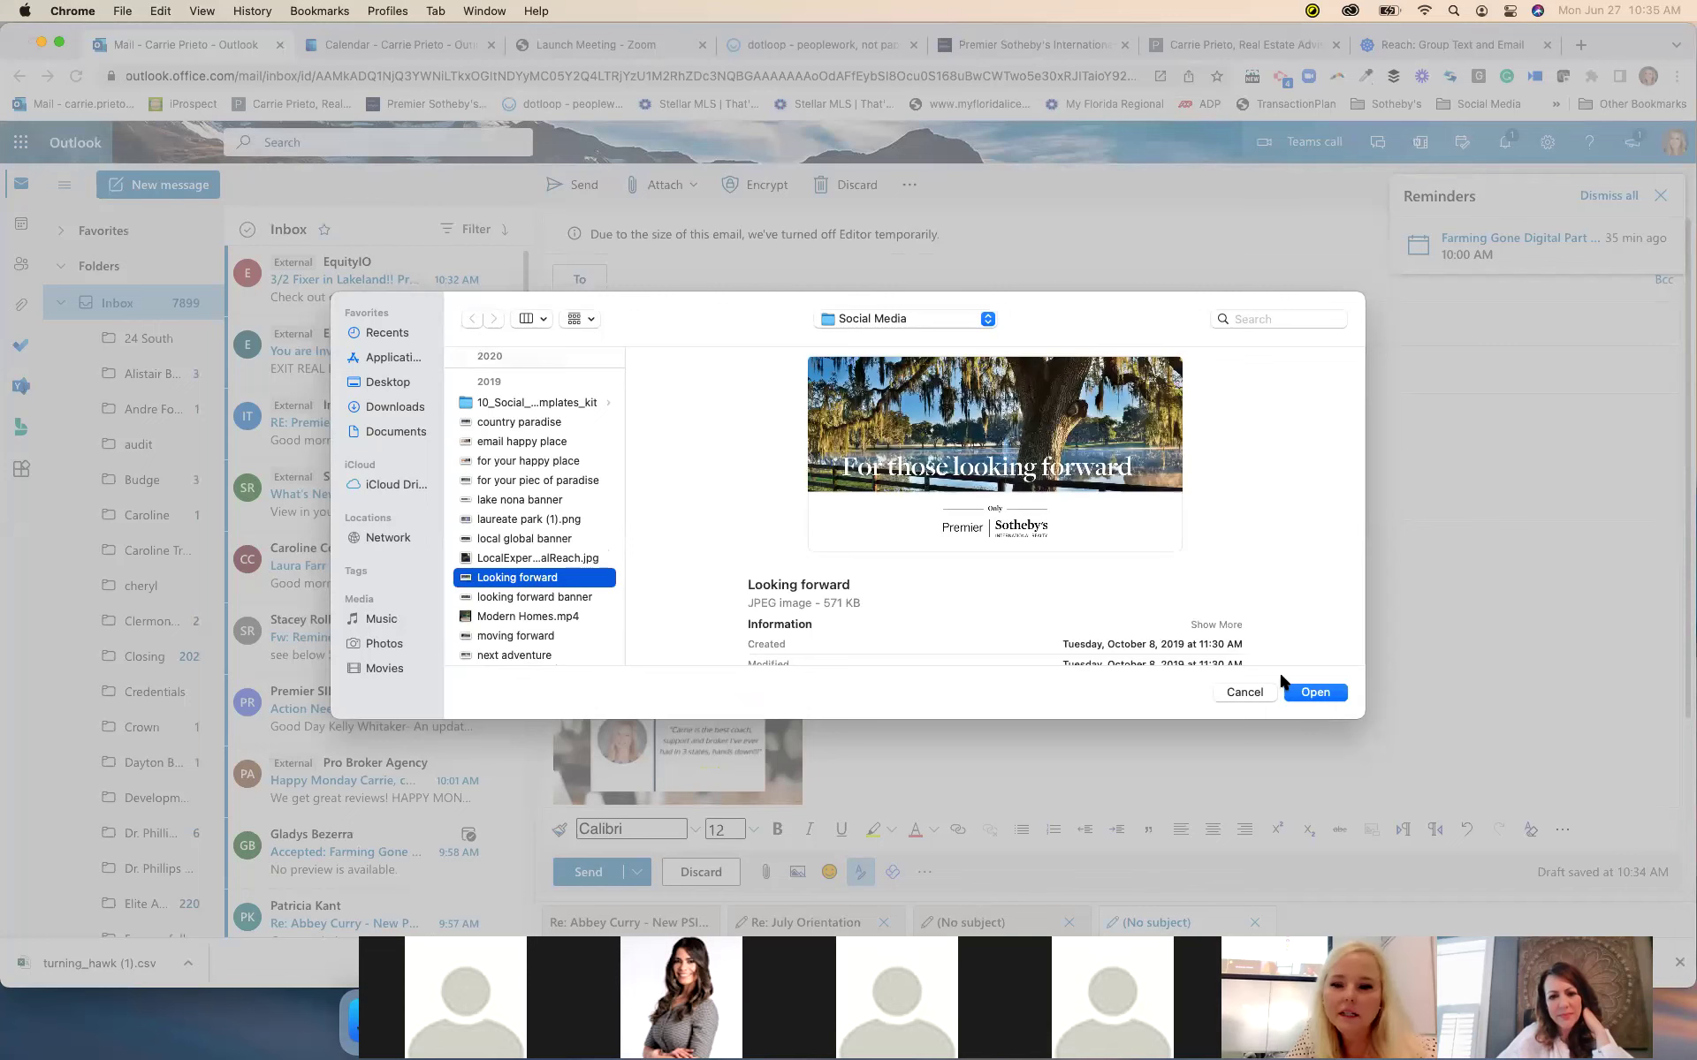
pyautogui.press('Return')
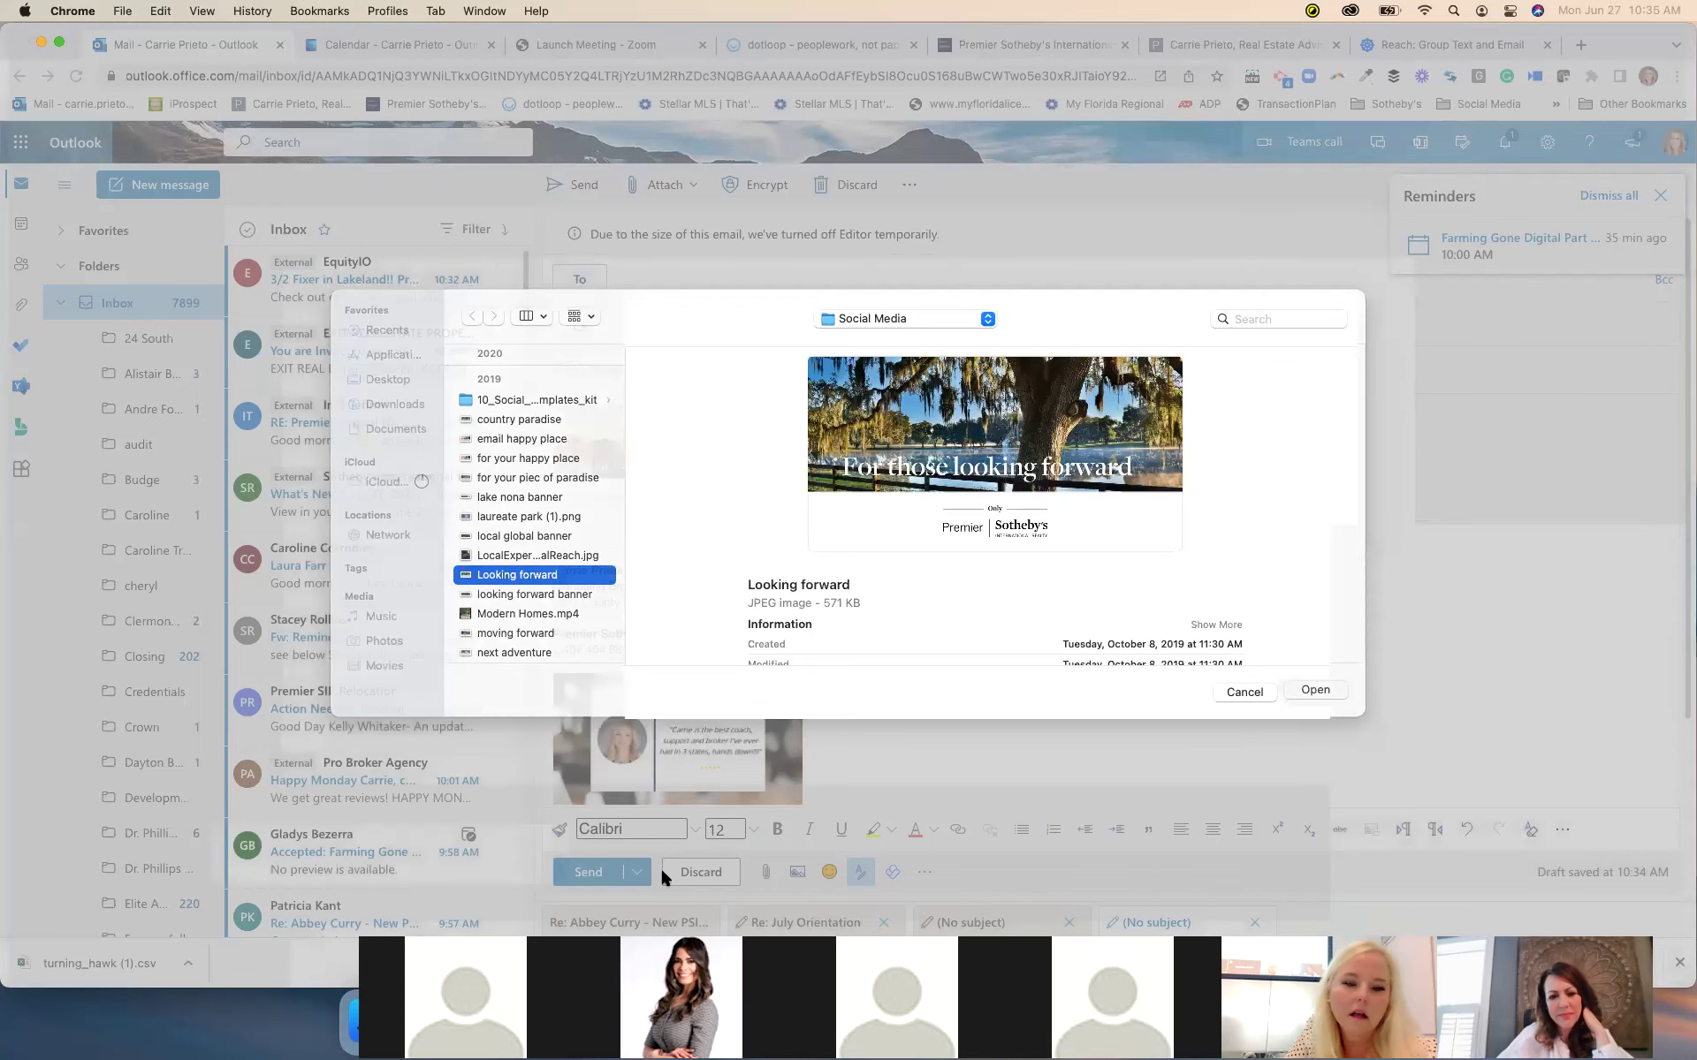
# Attach the image "country paradise" from the Social Media folder to the email
pyautogui.click(767, 873)
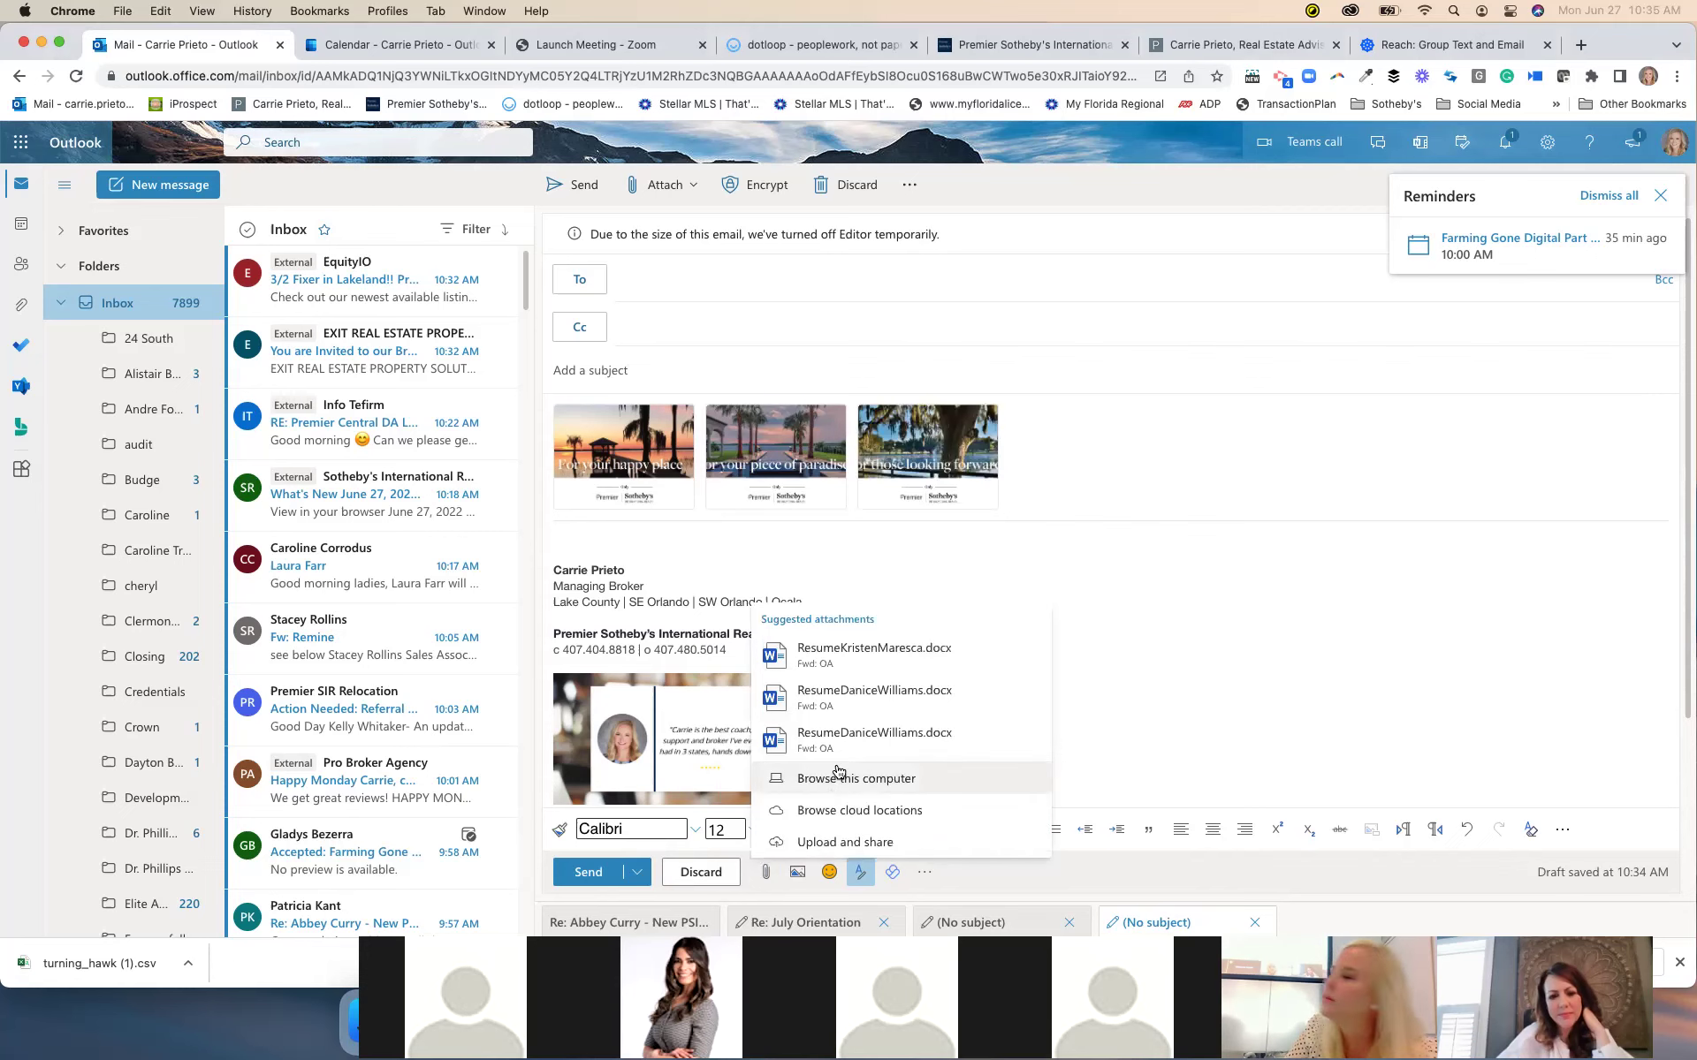
pyautogui.click(833, 781)
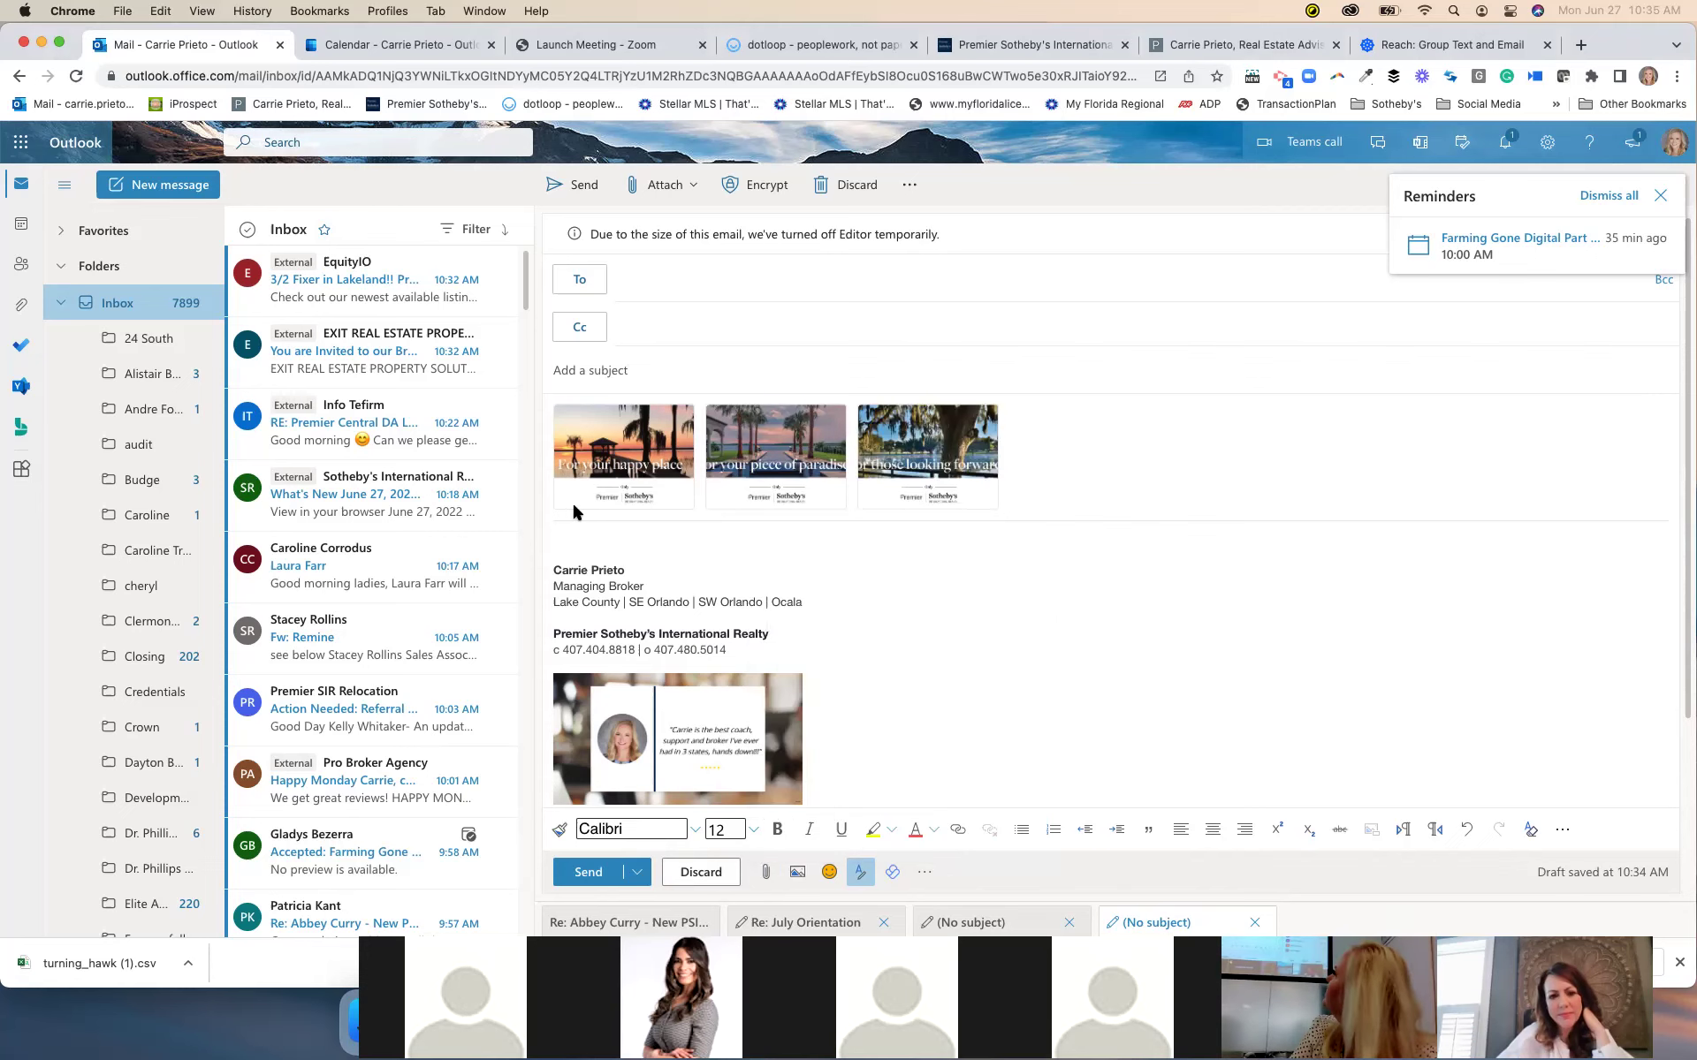
pyautogui.scroll(-2, 550, 539)
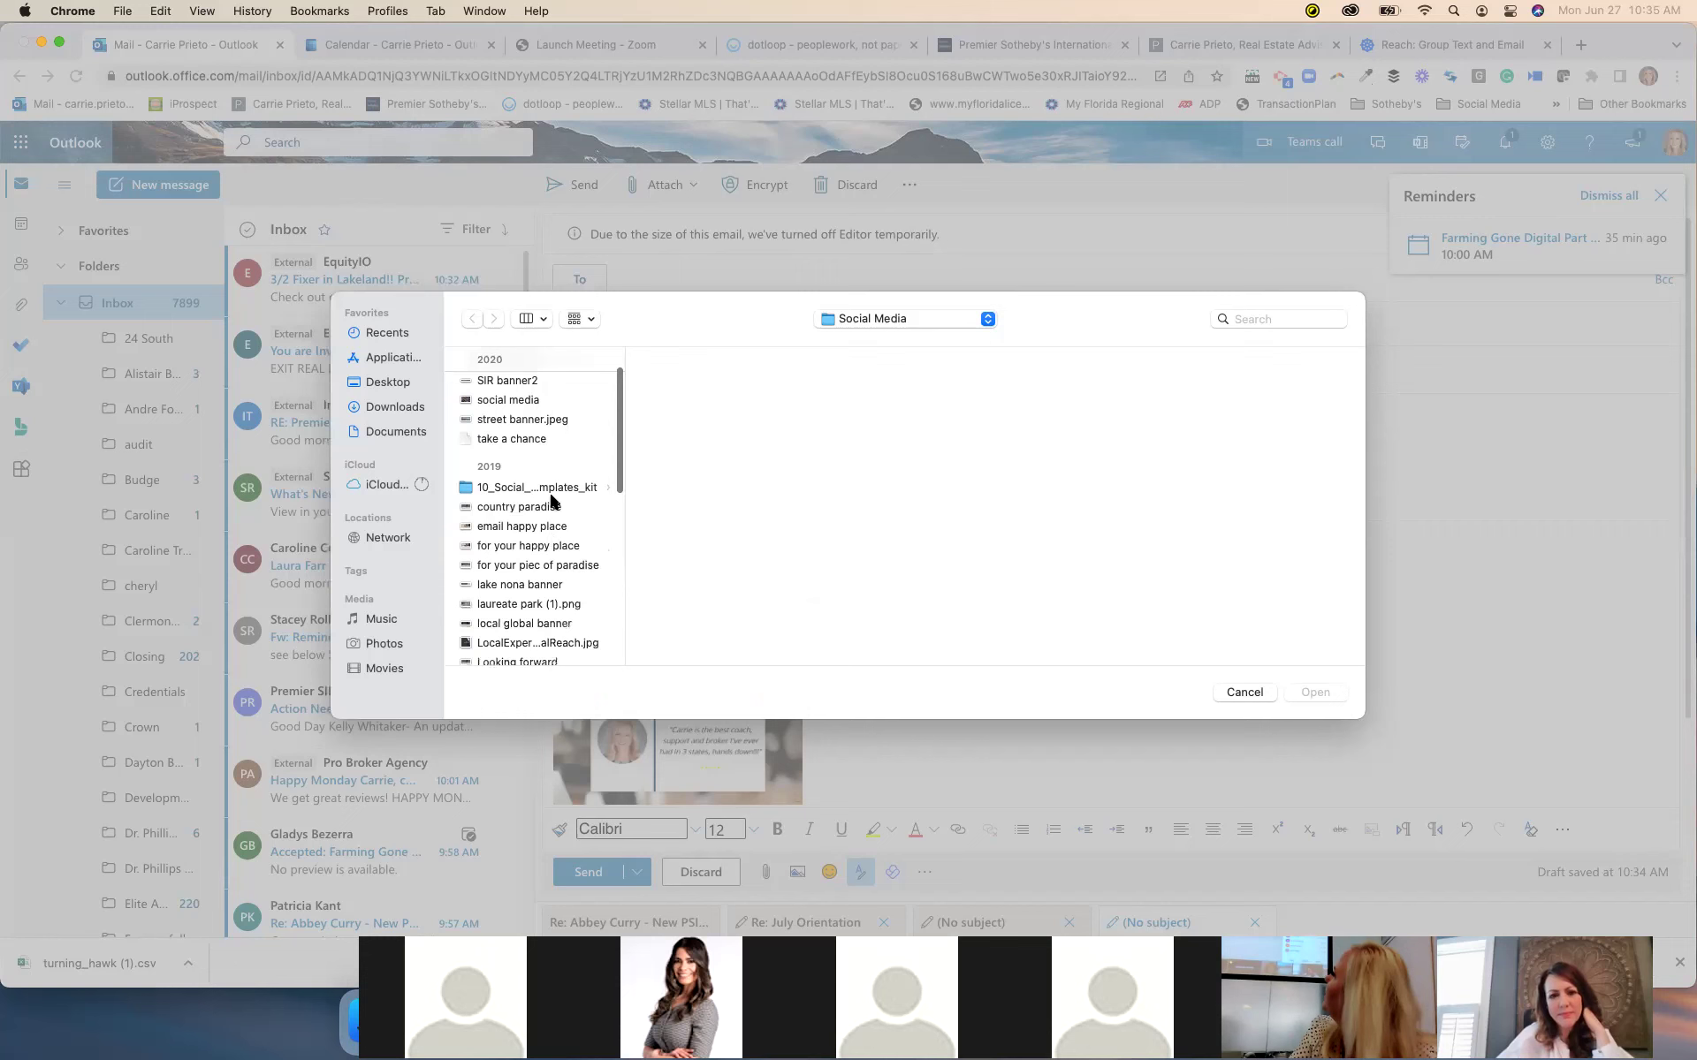
pyautogui.click(550, 505)
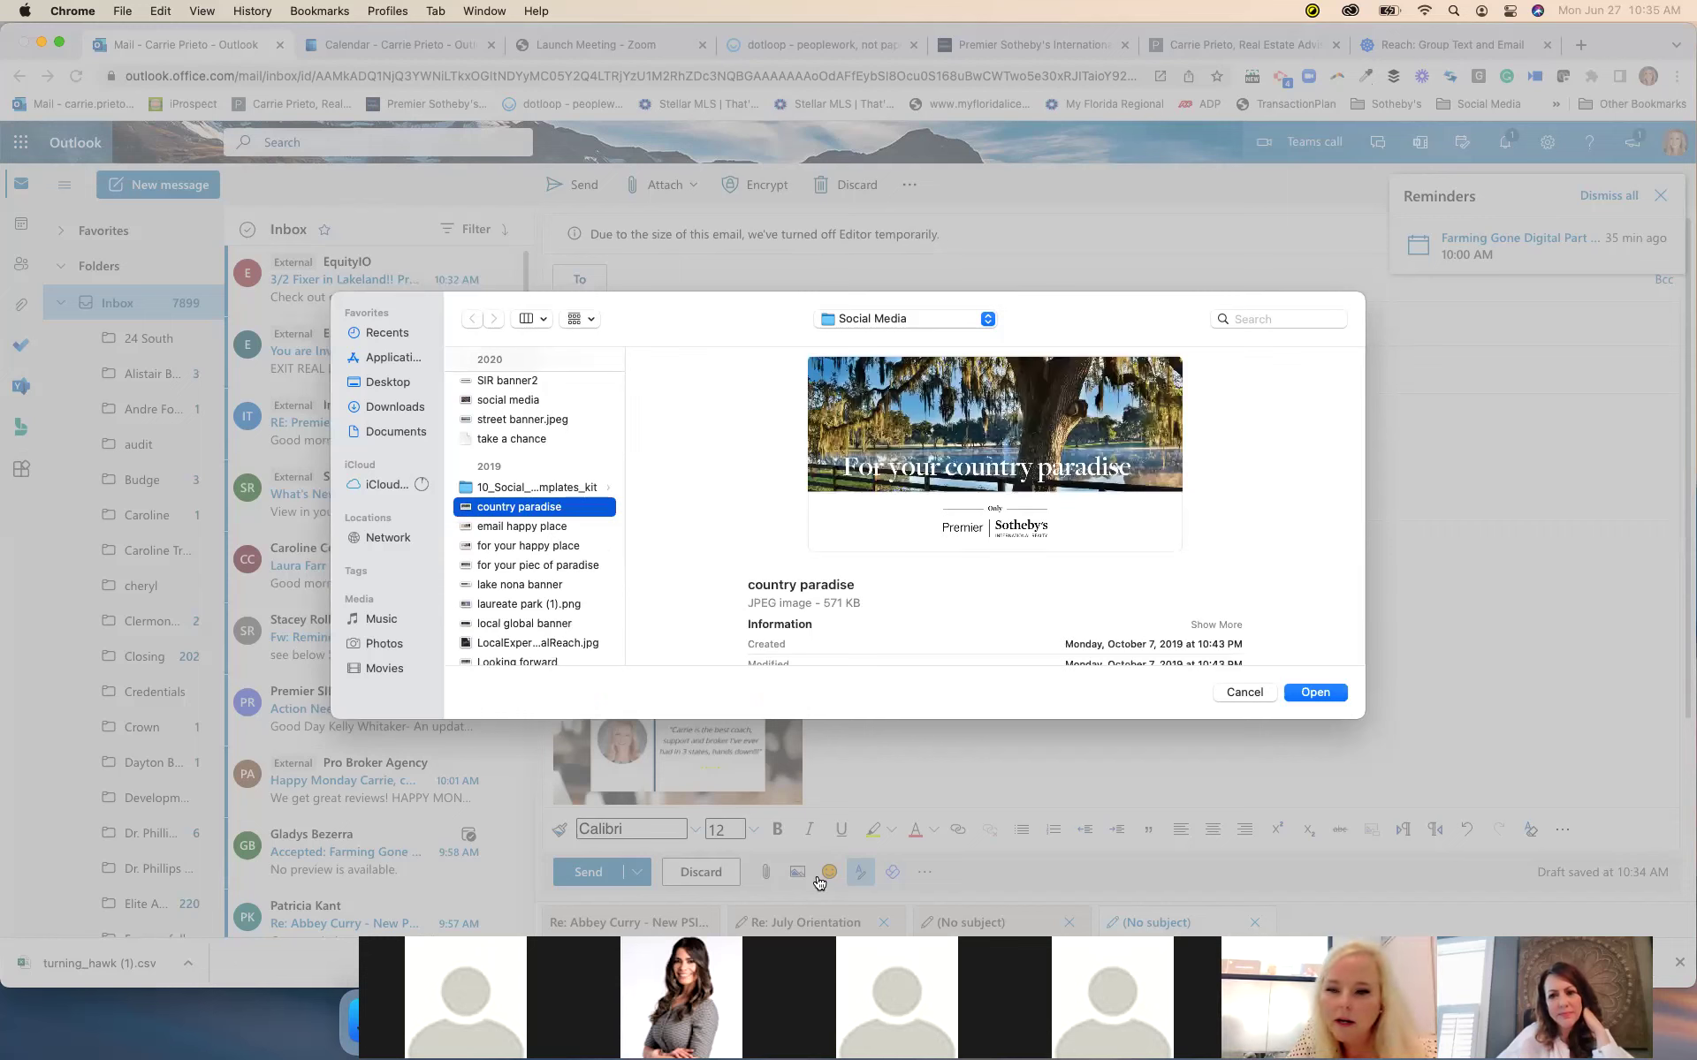
pyautogui.press('Return')
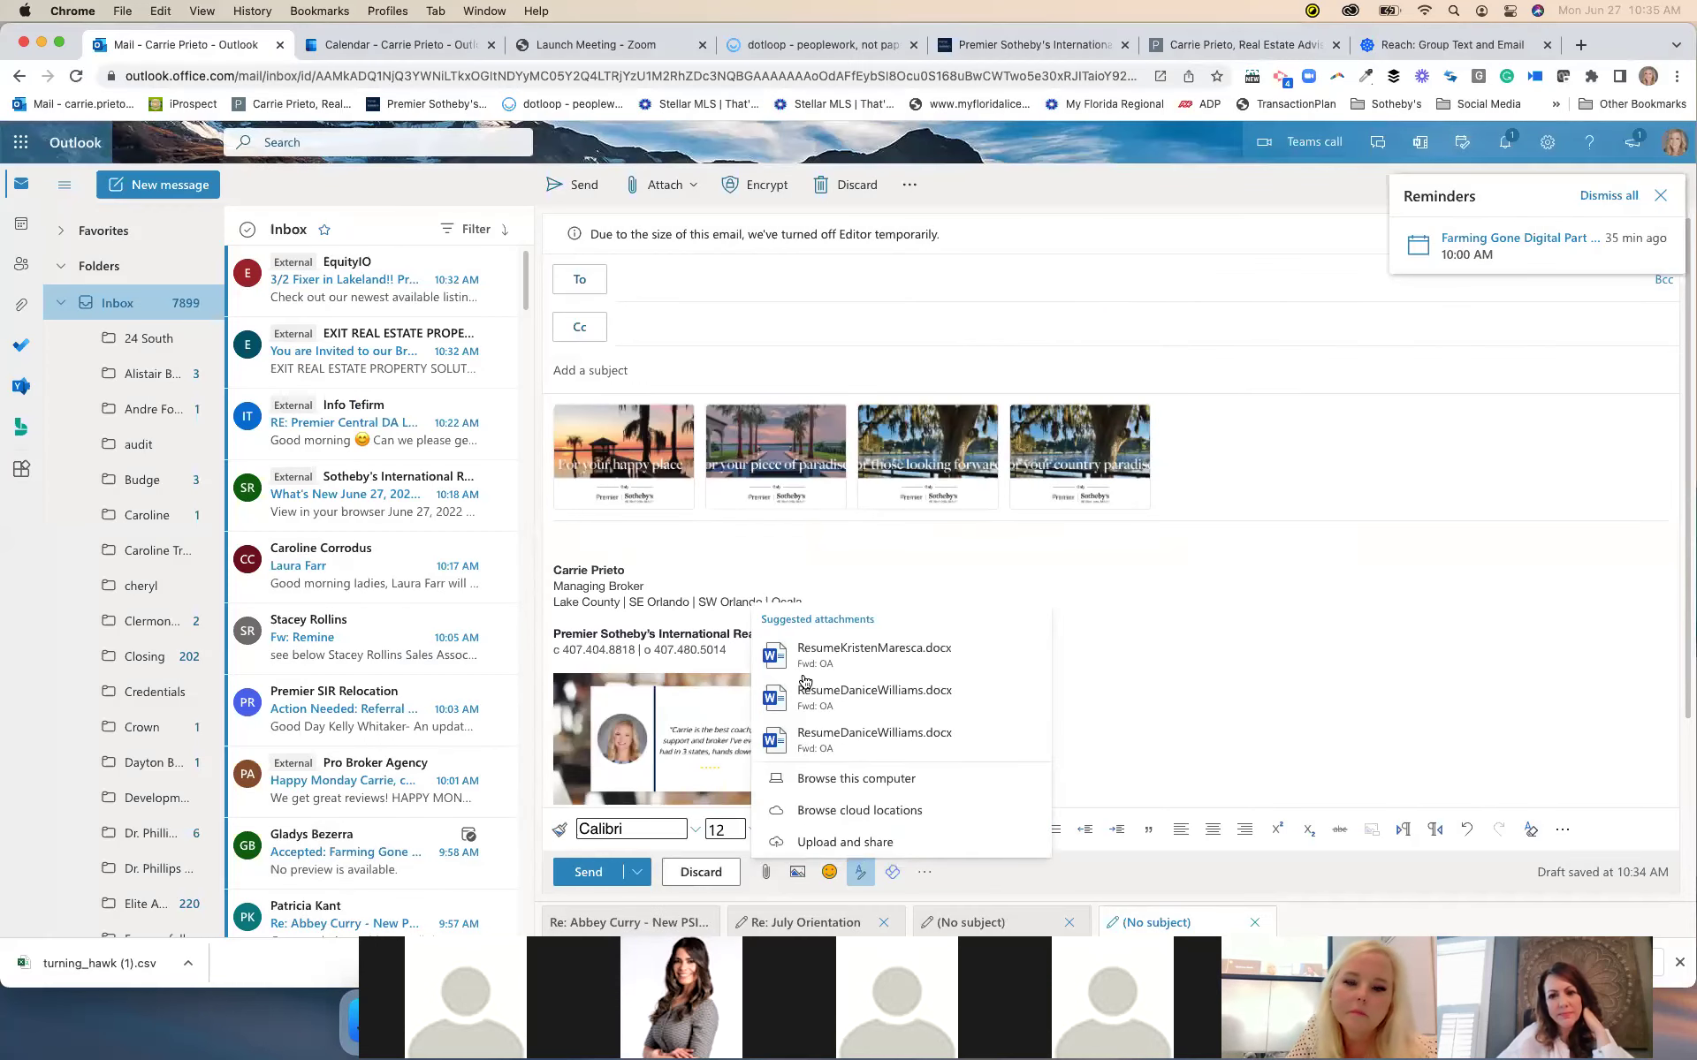
# Attach the image "next adventure" from the Social Media folder to the email
pyautogui.press('Escape')
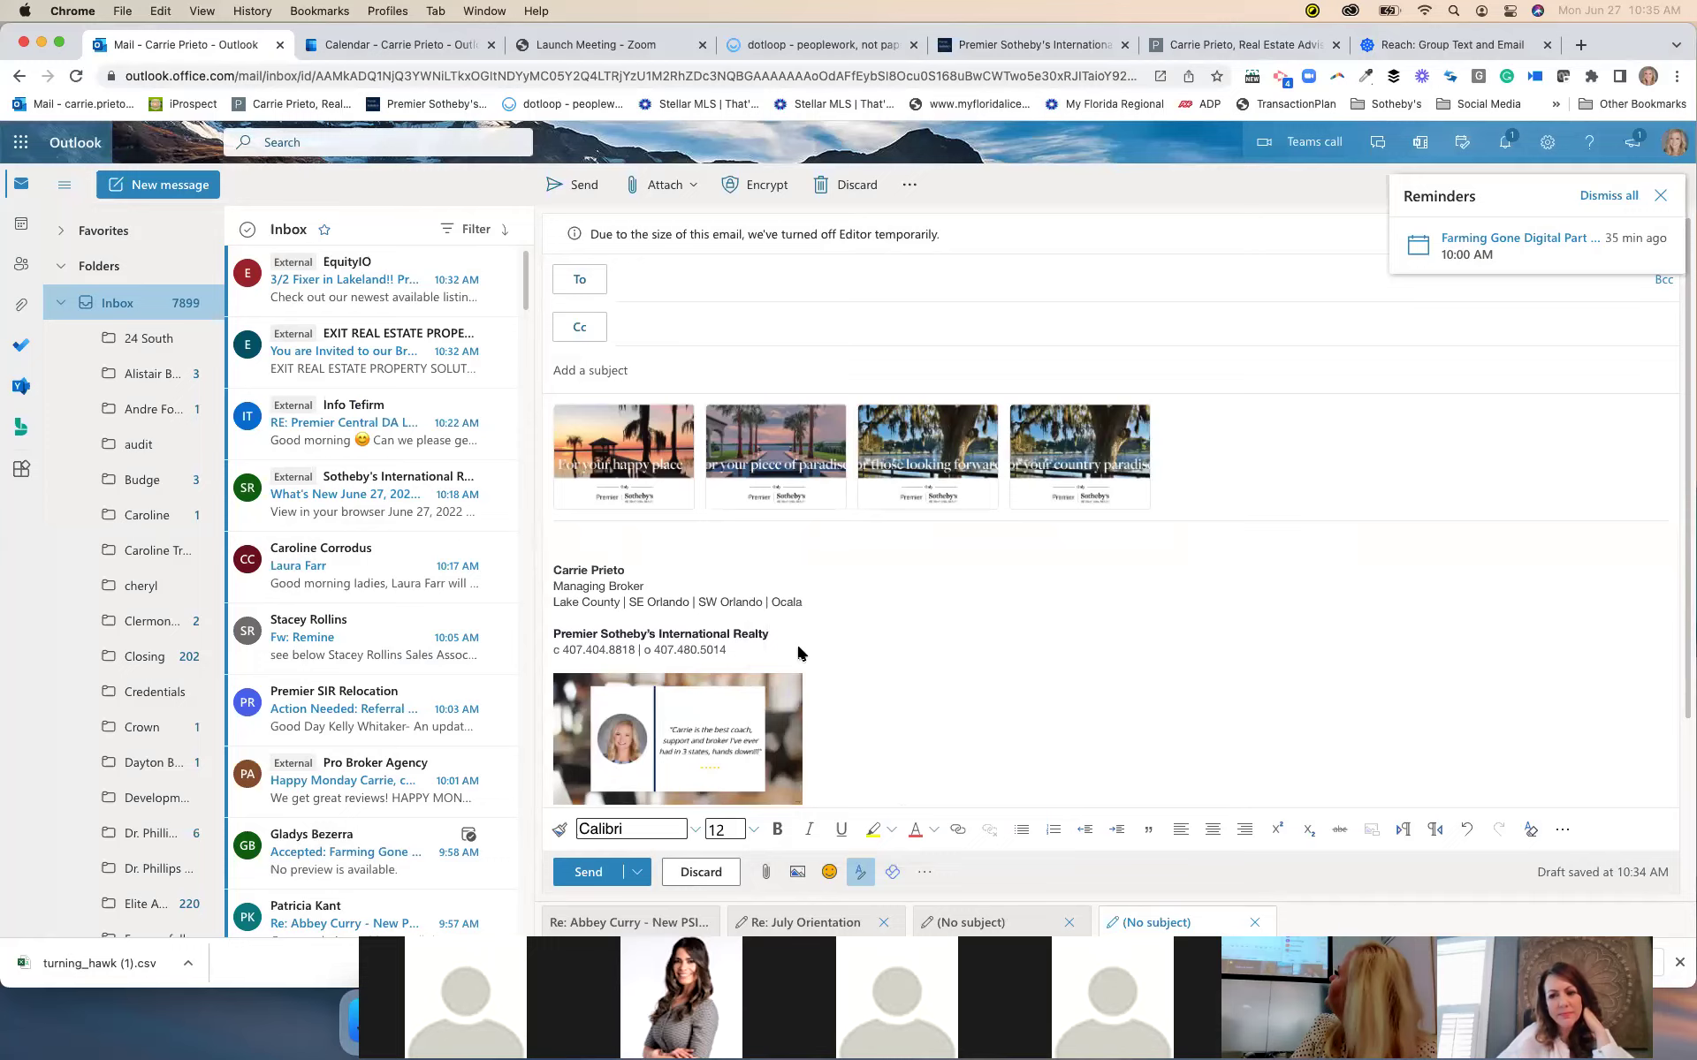
pyautogui.click(797, 871)
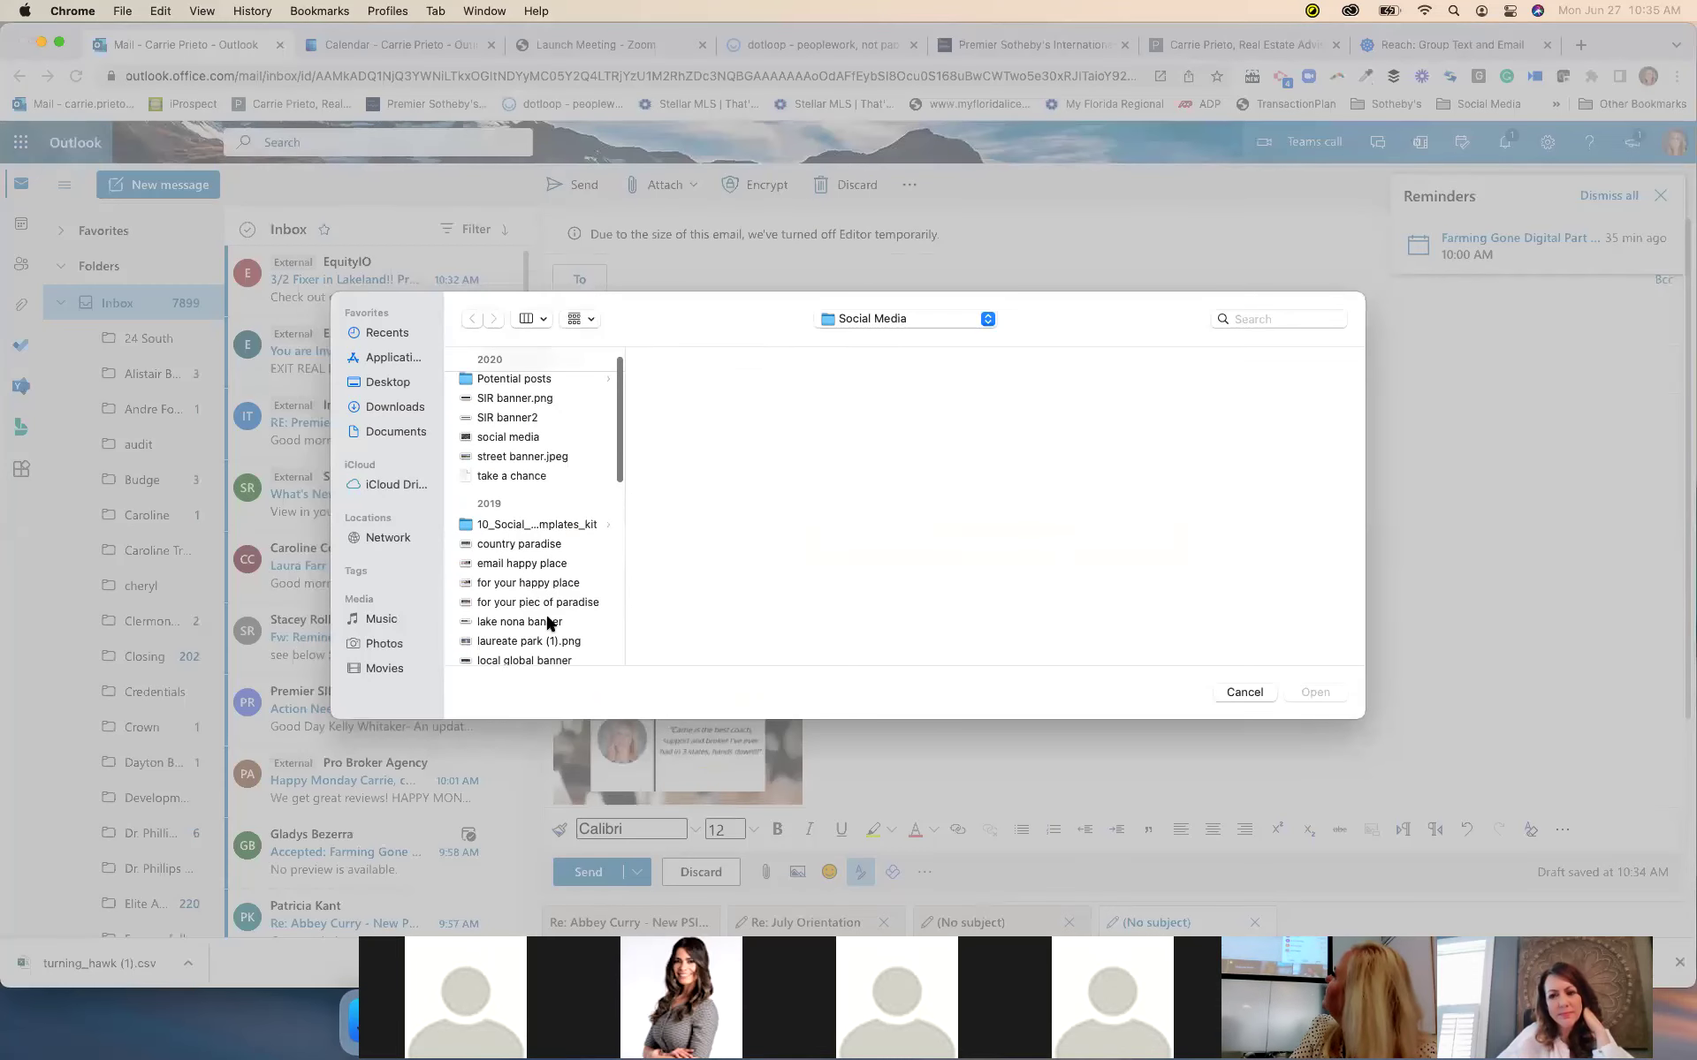
pyautogui.scroll(-3, 548, 624)
pyautogui.scroll(-3, 548, 624)
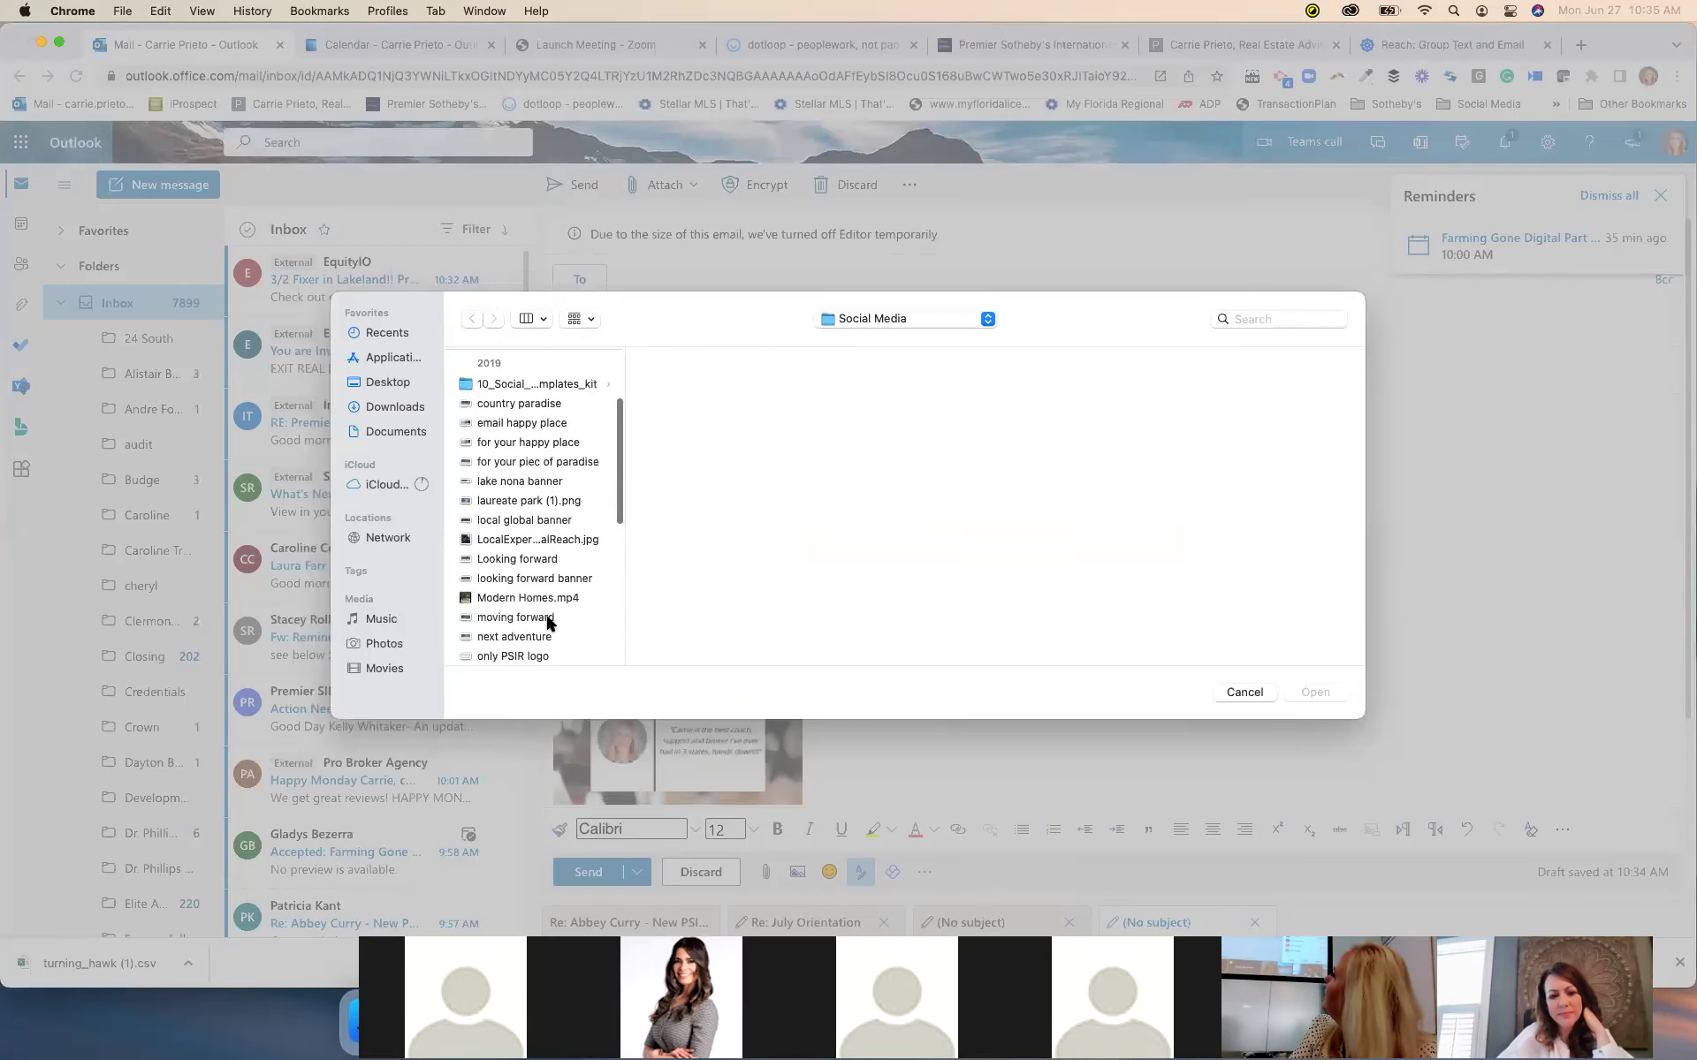
pyautogui.scroll(-3, 548, 622)
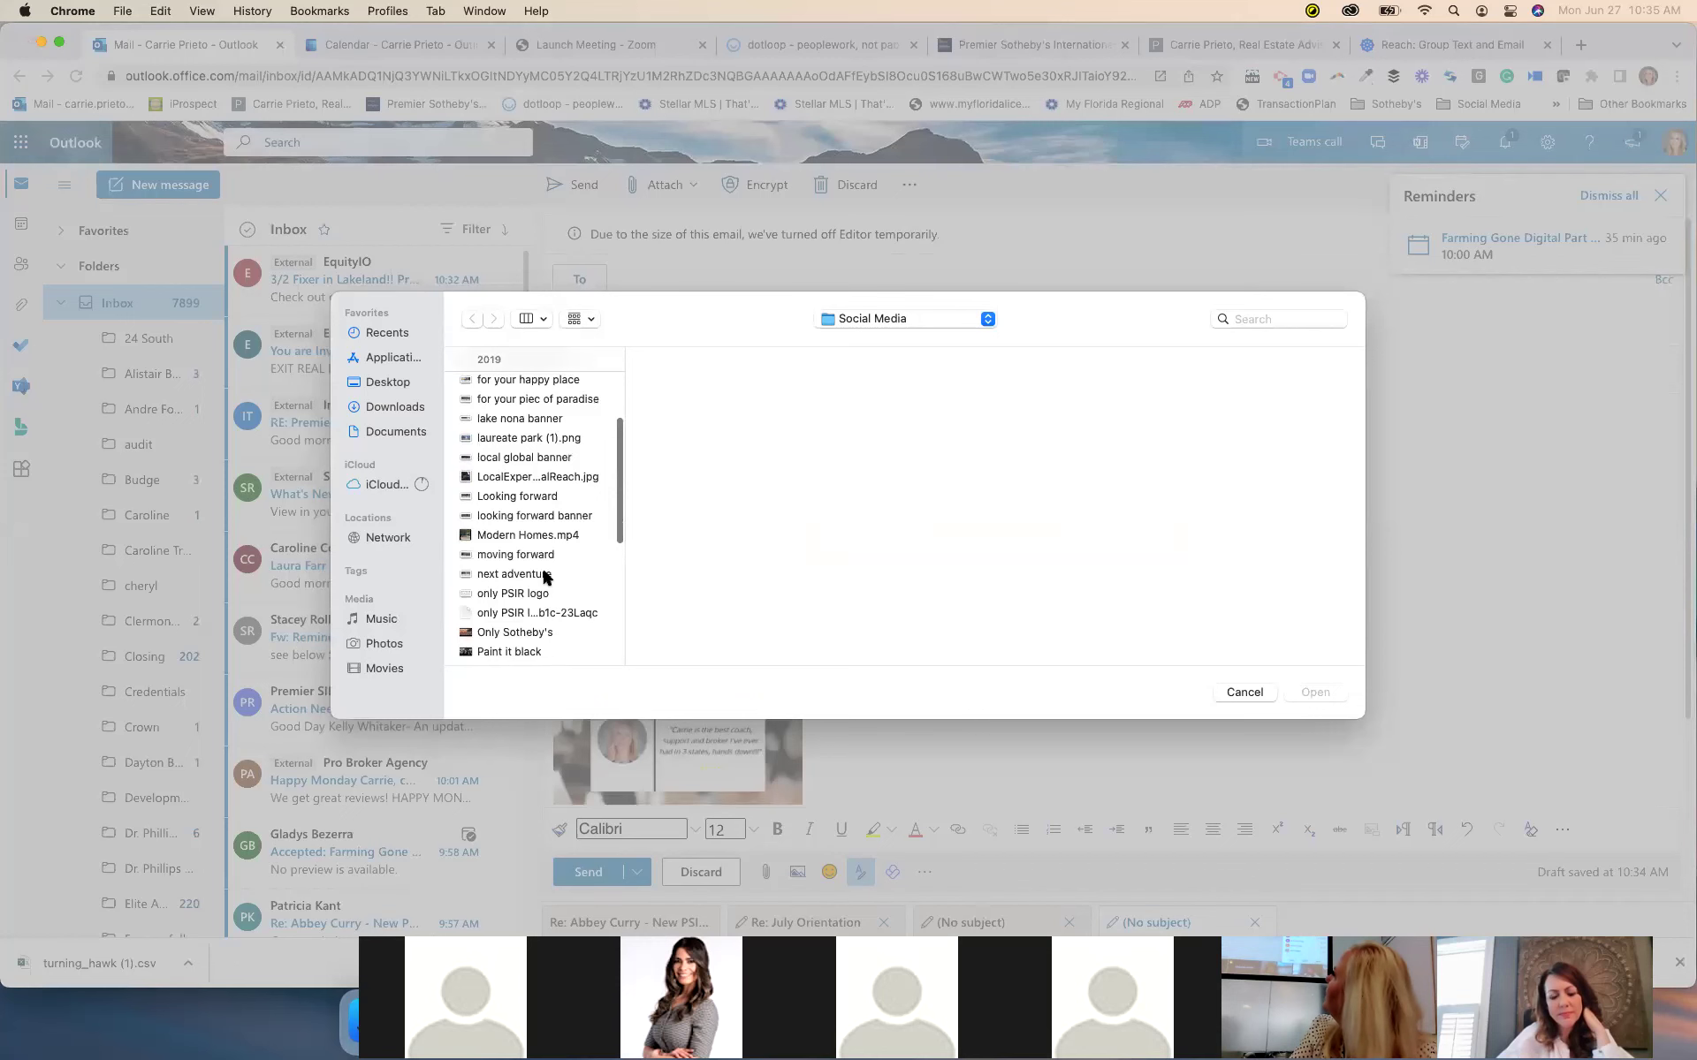
pyautogui.click(546, 576)
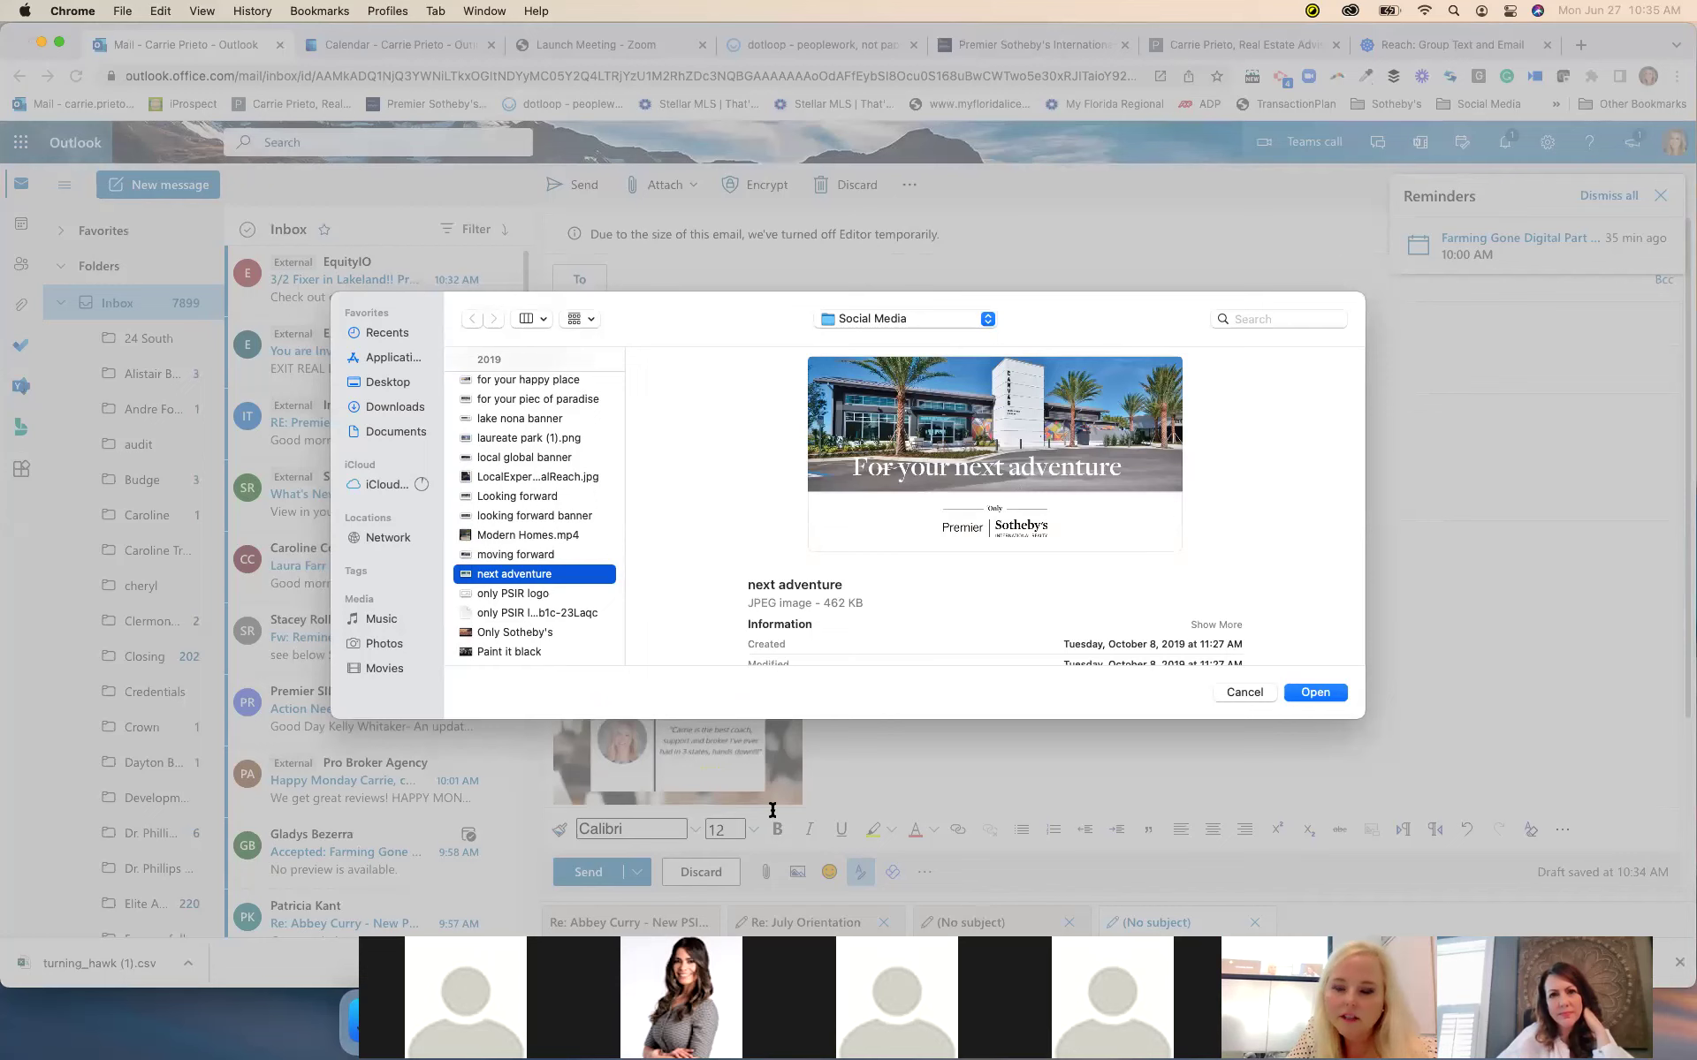
pyautogui.press('Return')
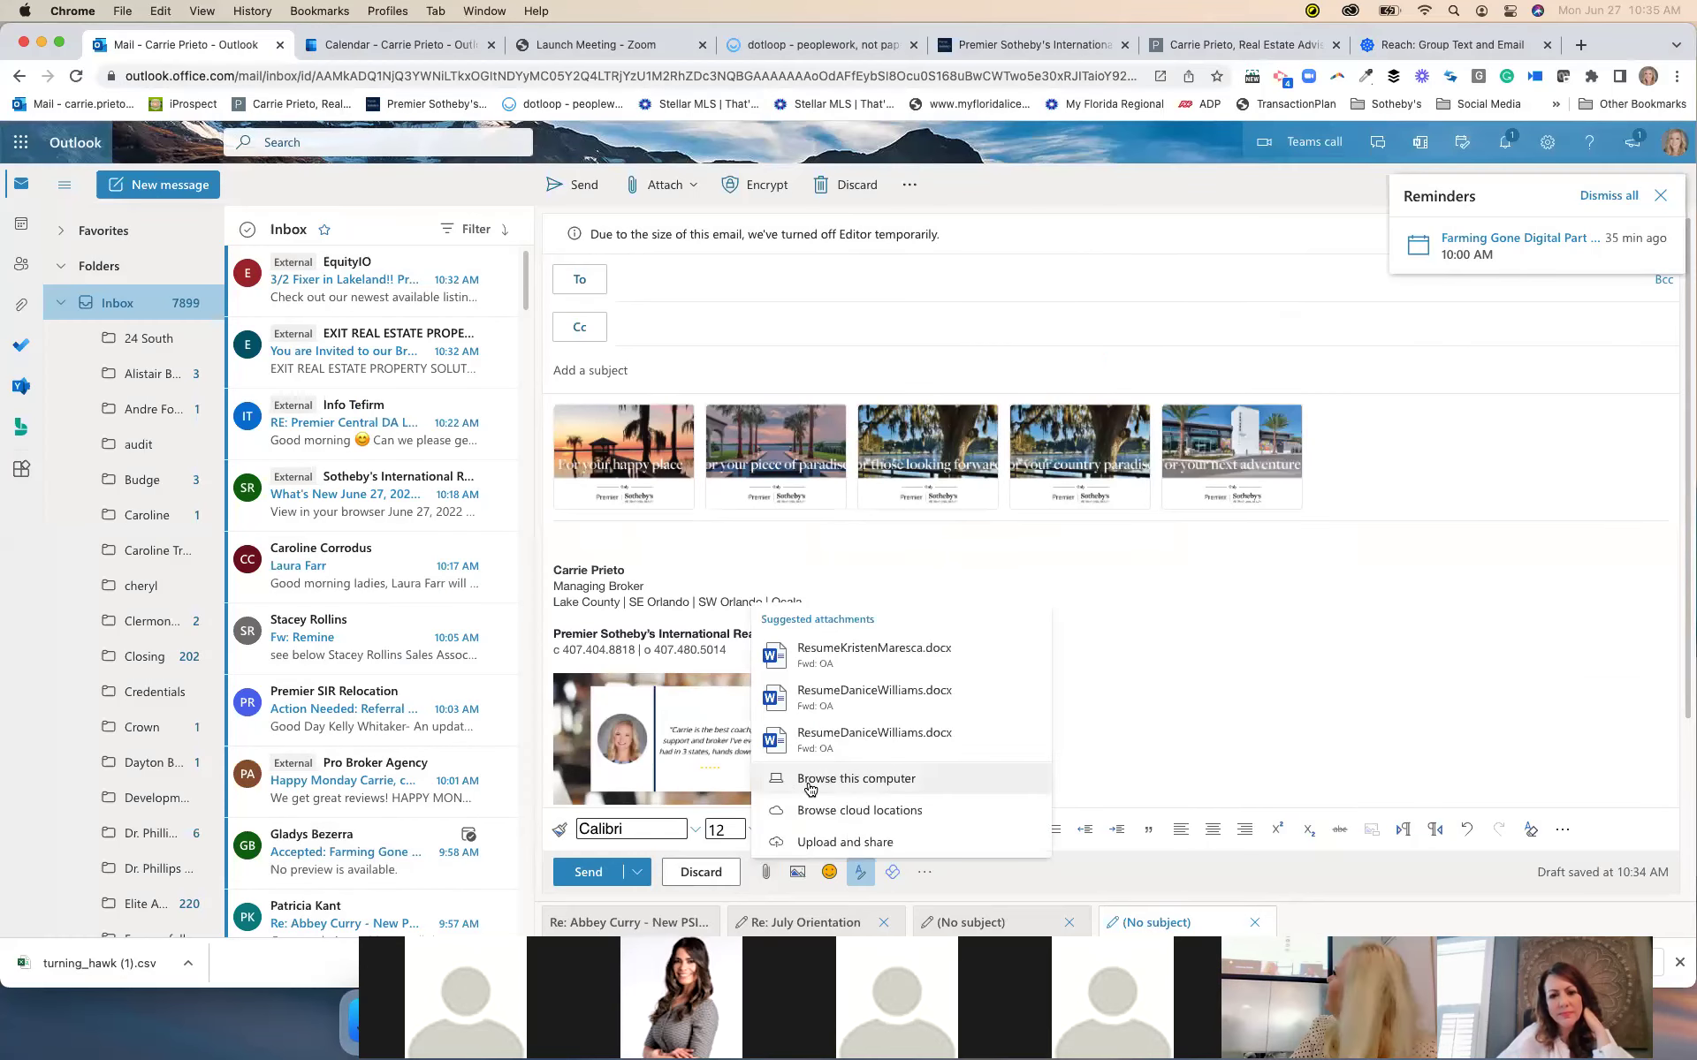
# Browse the Social Media folder and preview the images Live Timeless.jpeg, Live Waterfront.jpeg and Live Winter Park.jpeg
pyautogui.click(828, 590)
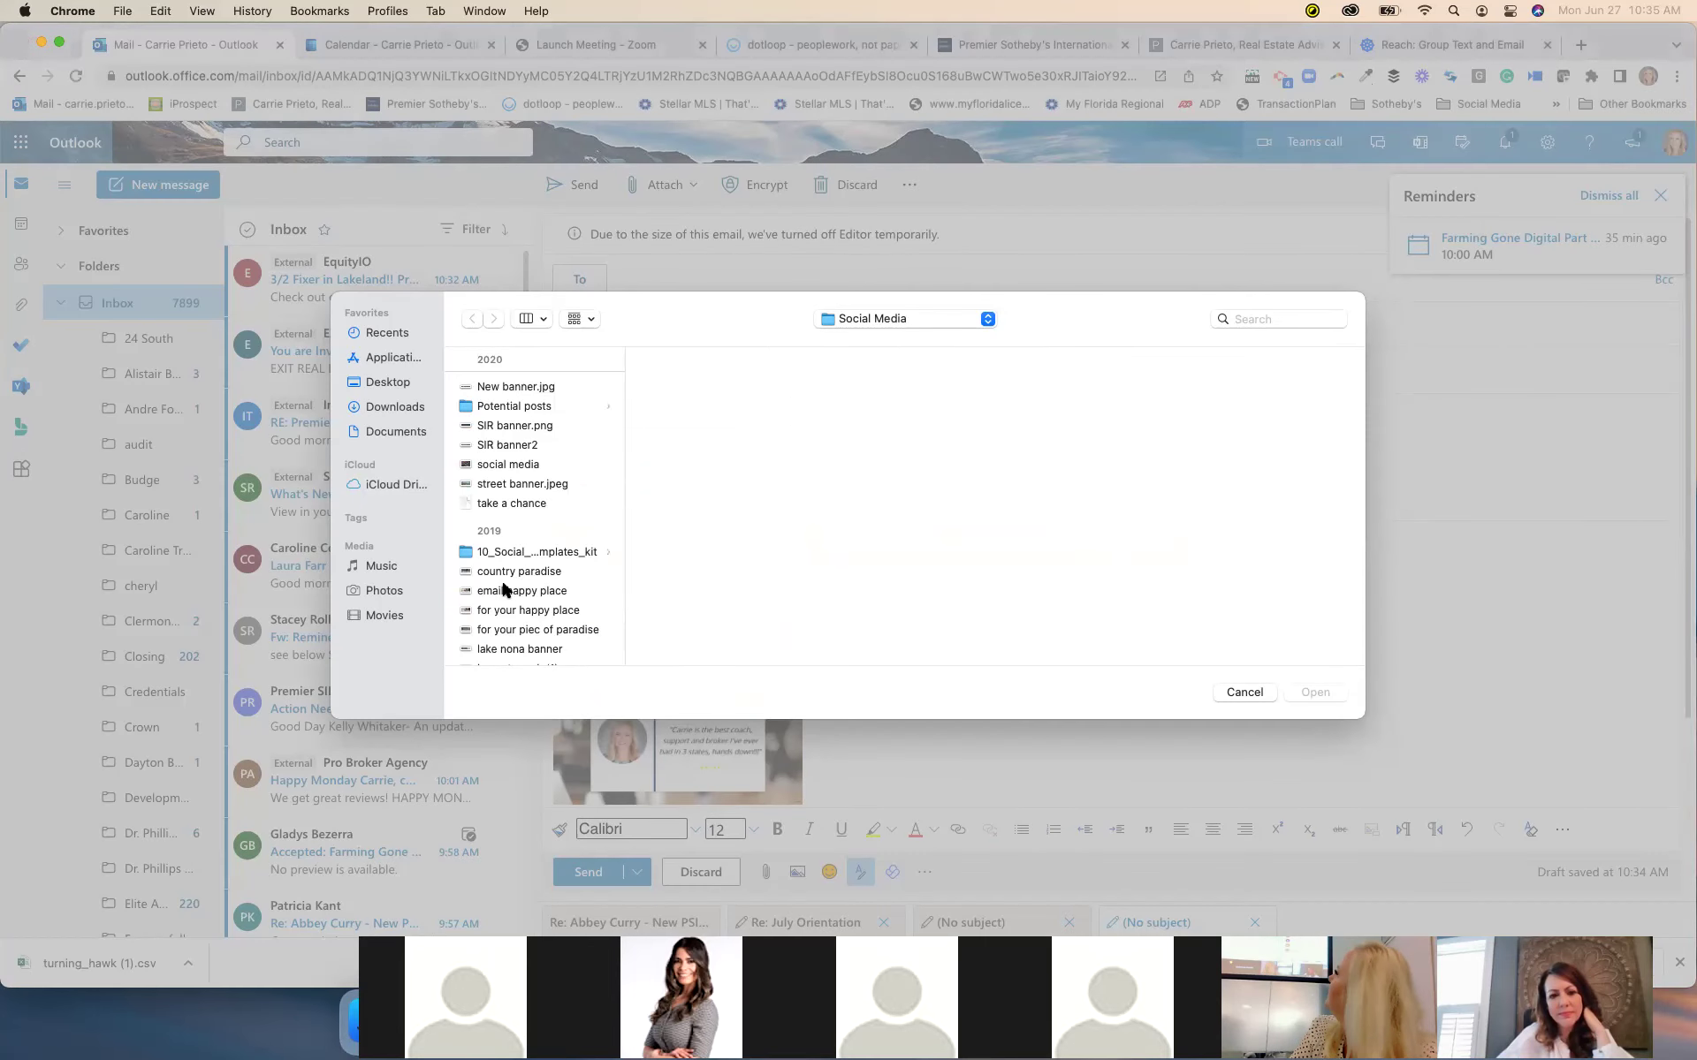
pyautogui.scroll(-1, 511, 609)
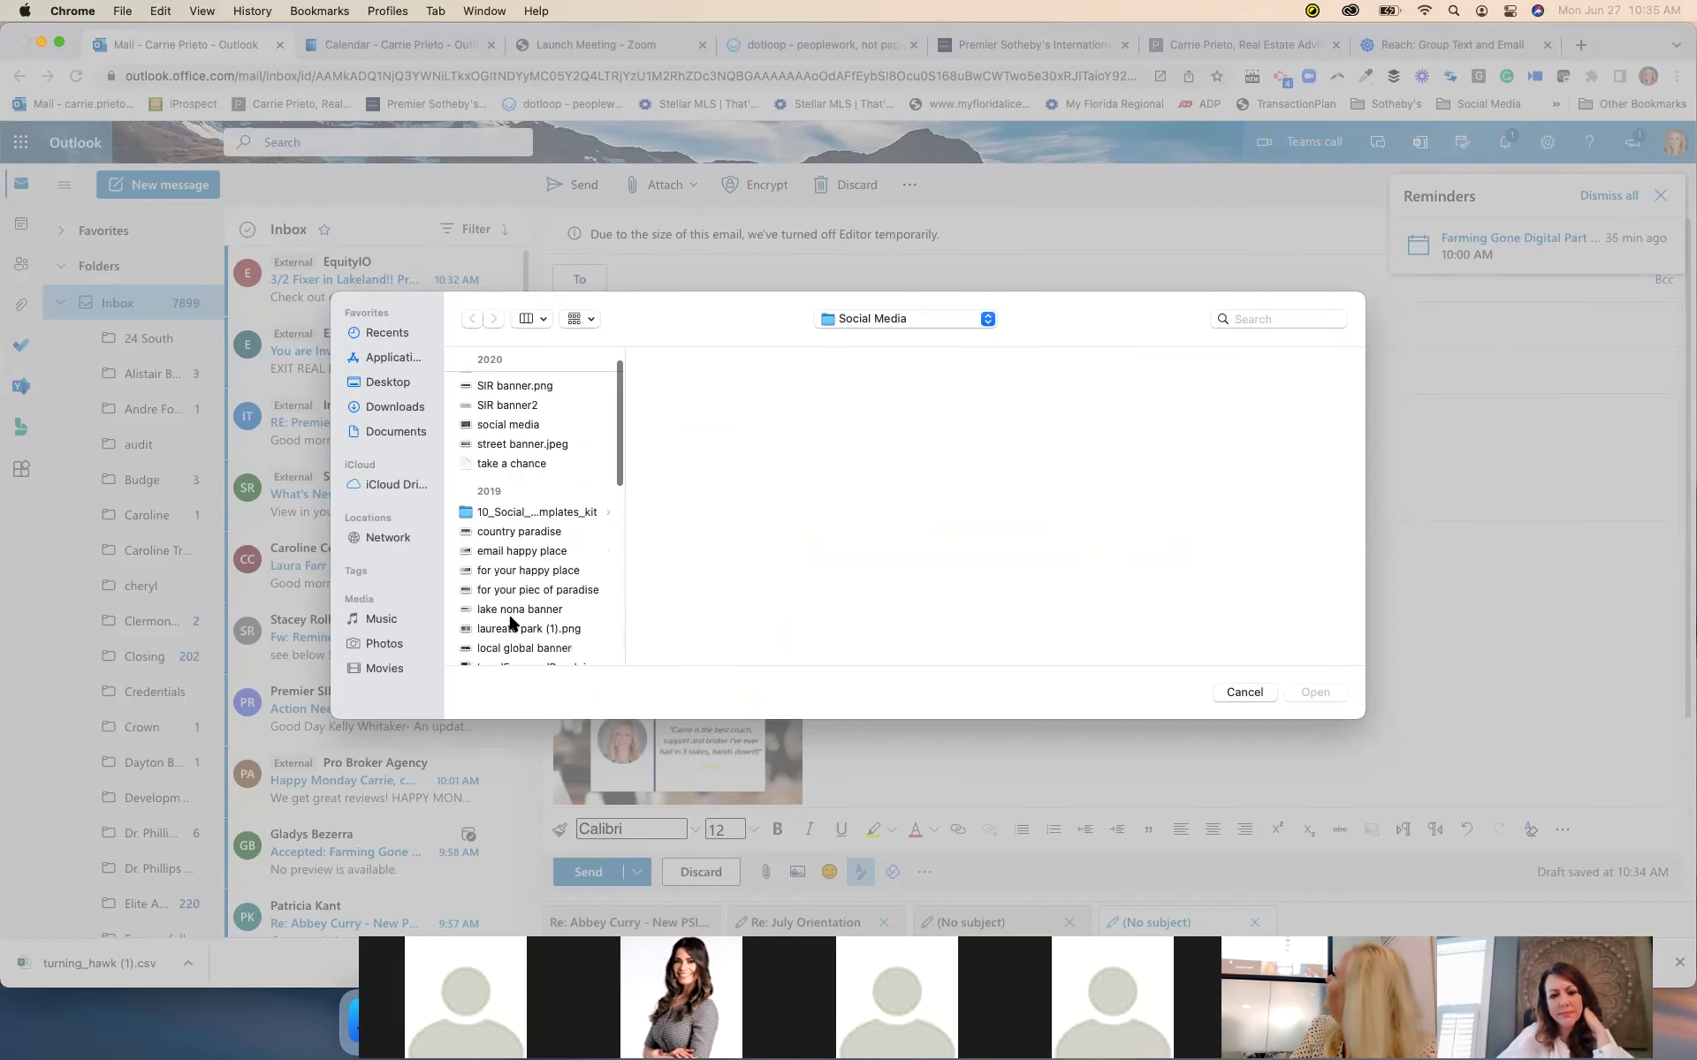
pyautogui.scroll(-1, 511, 623)
pyautogui.scroll(-2, 511, 623)
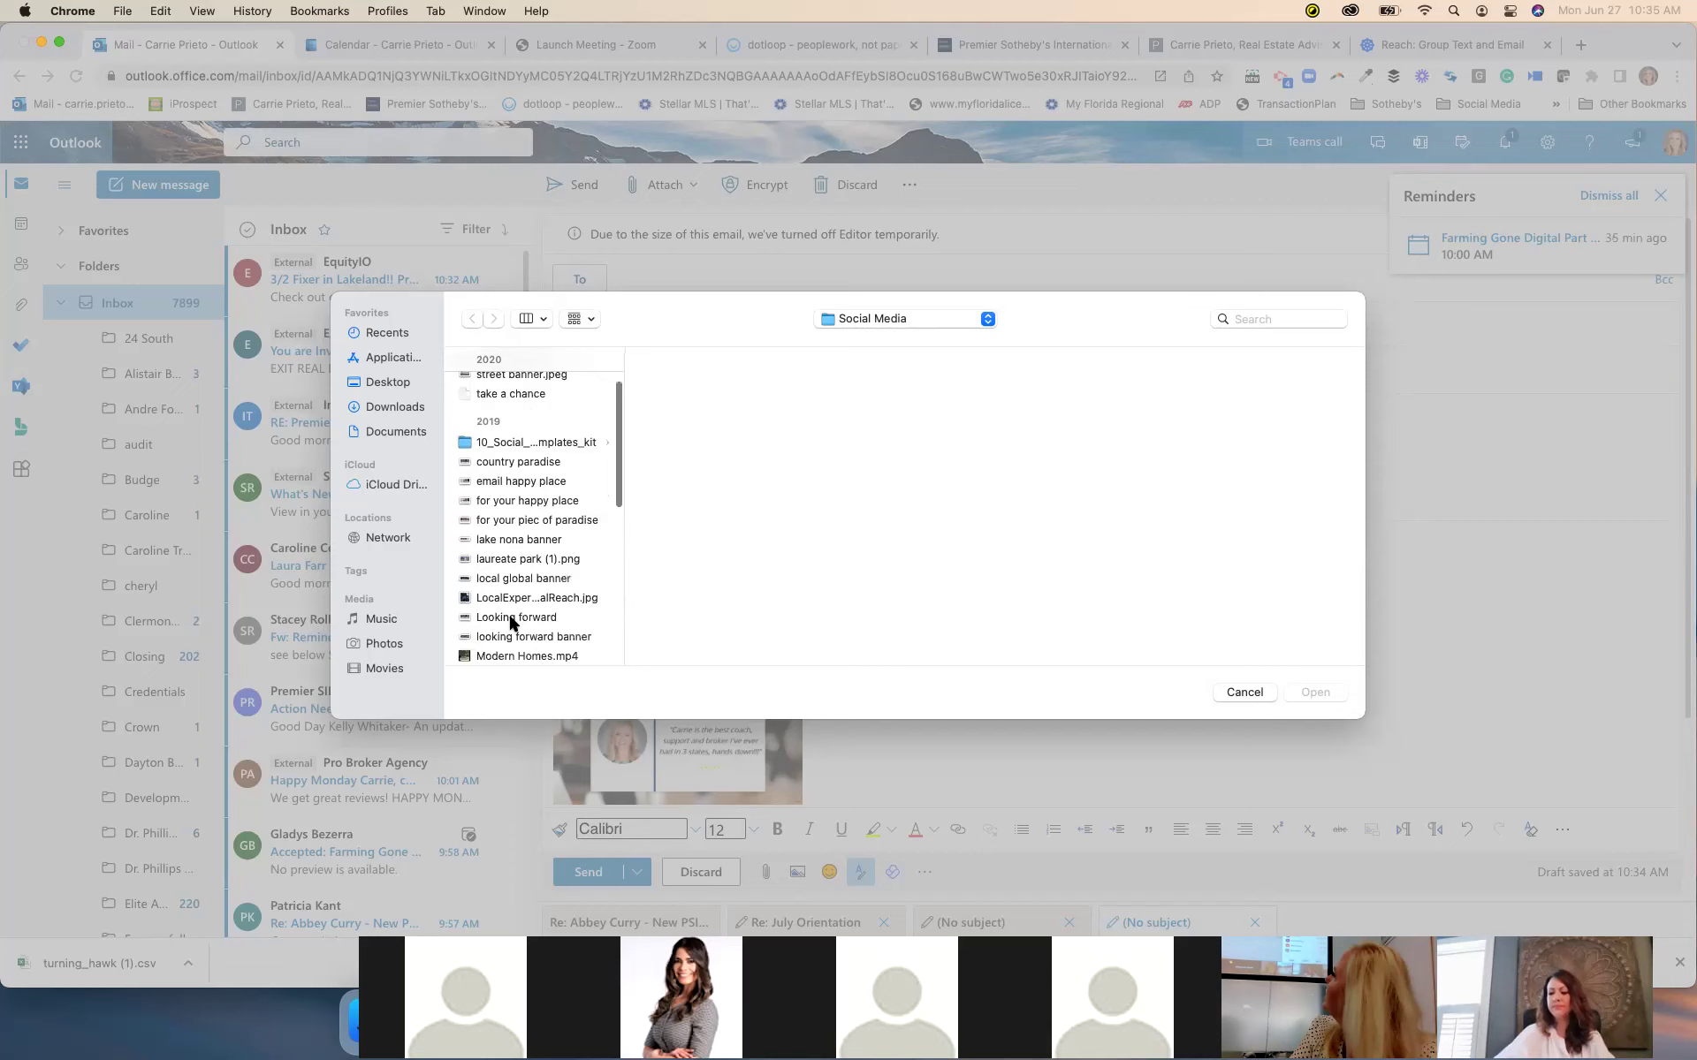
pyautogui.scroll(-3, 511, 623)
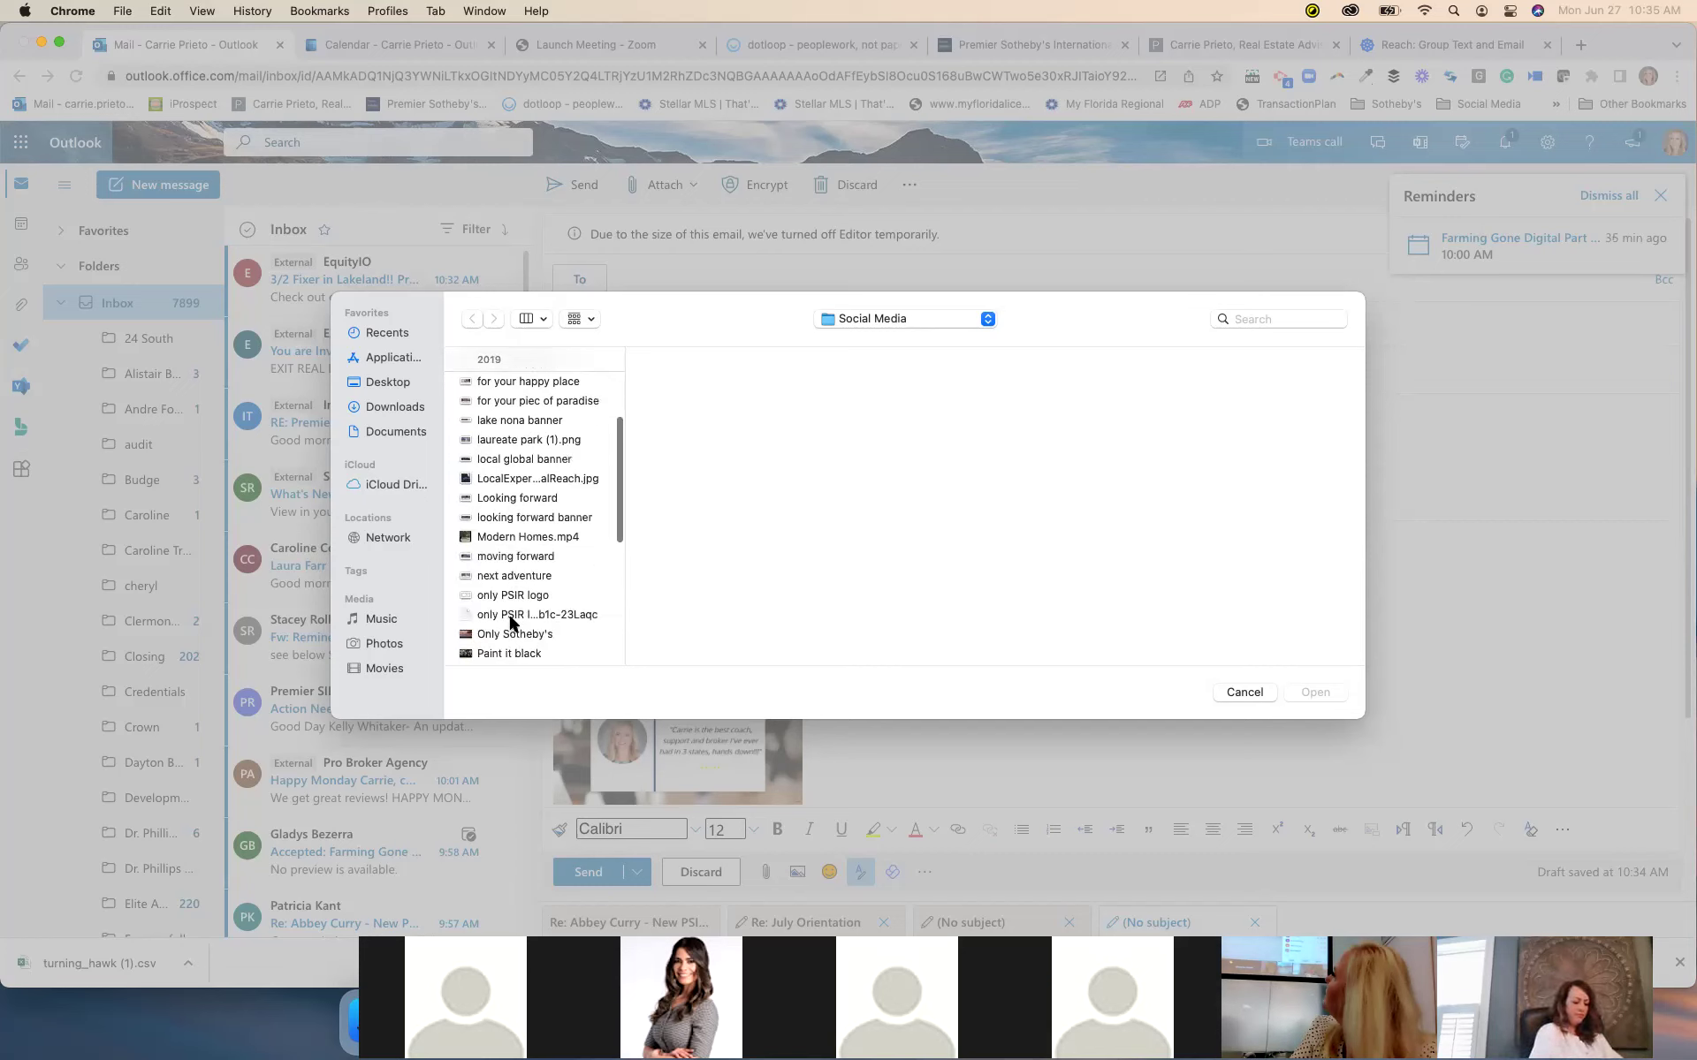
pyautogui.scroll(-1, 510, 623)
pyautogui.scroll(-1, 511, 623)
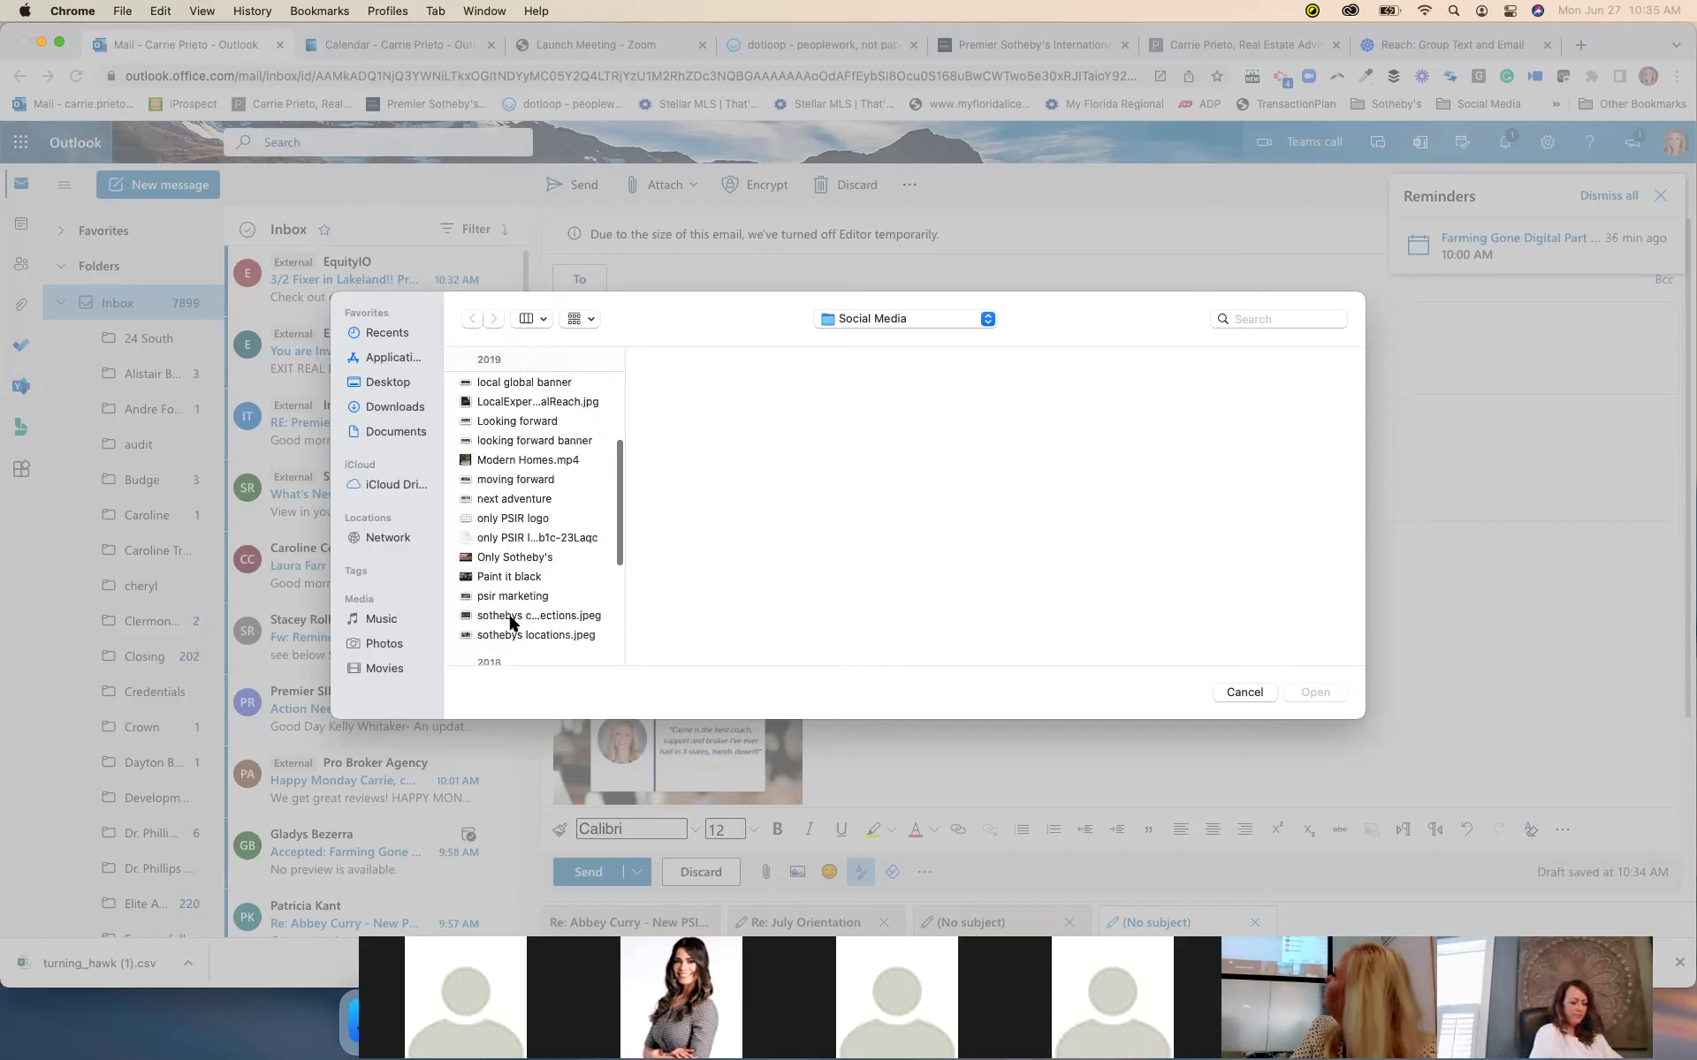
pyautogui.scroll(-2, 510, 623)
pyautogui.scroll(-2, 510, 623)
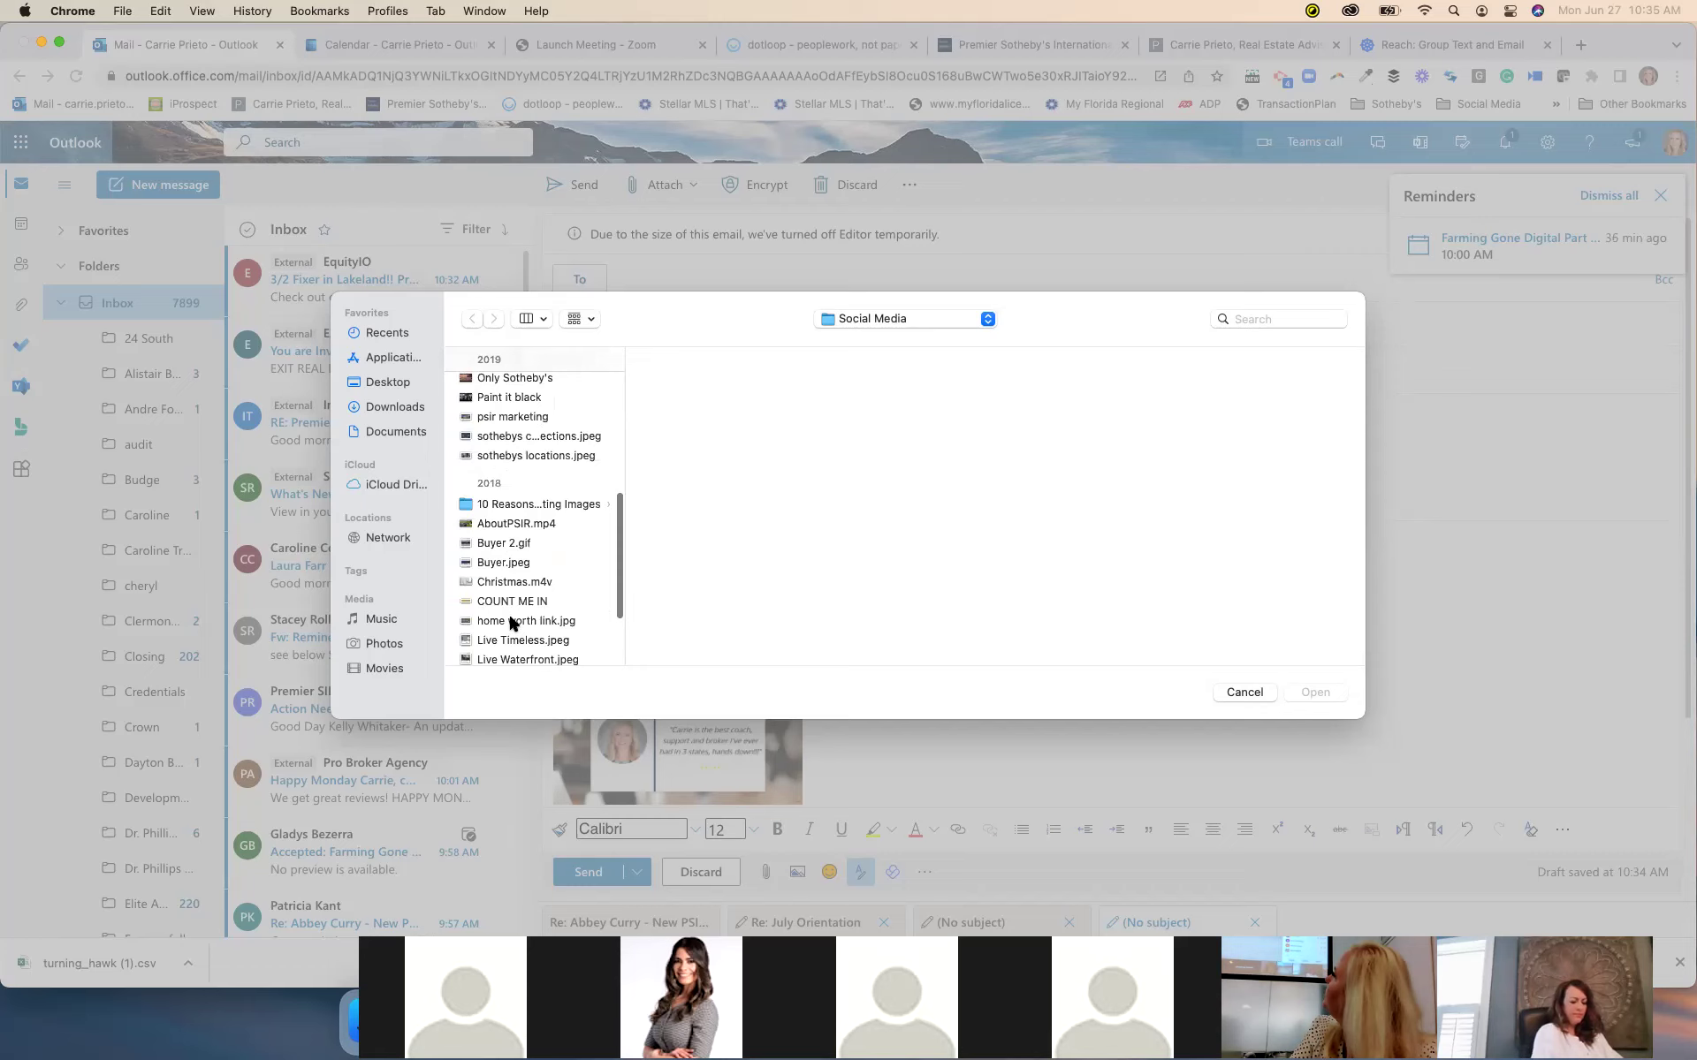
pyautogui.scroll(-1, 511, 623)
pyautogui.scroll(-2, 511, 623)
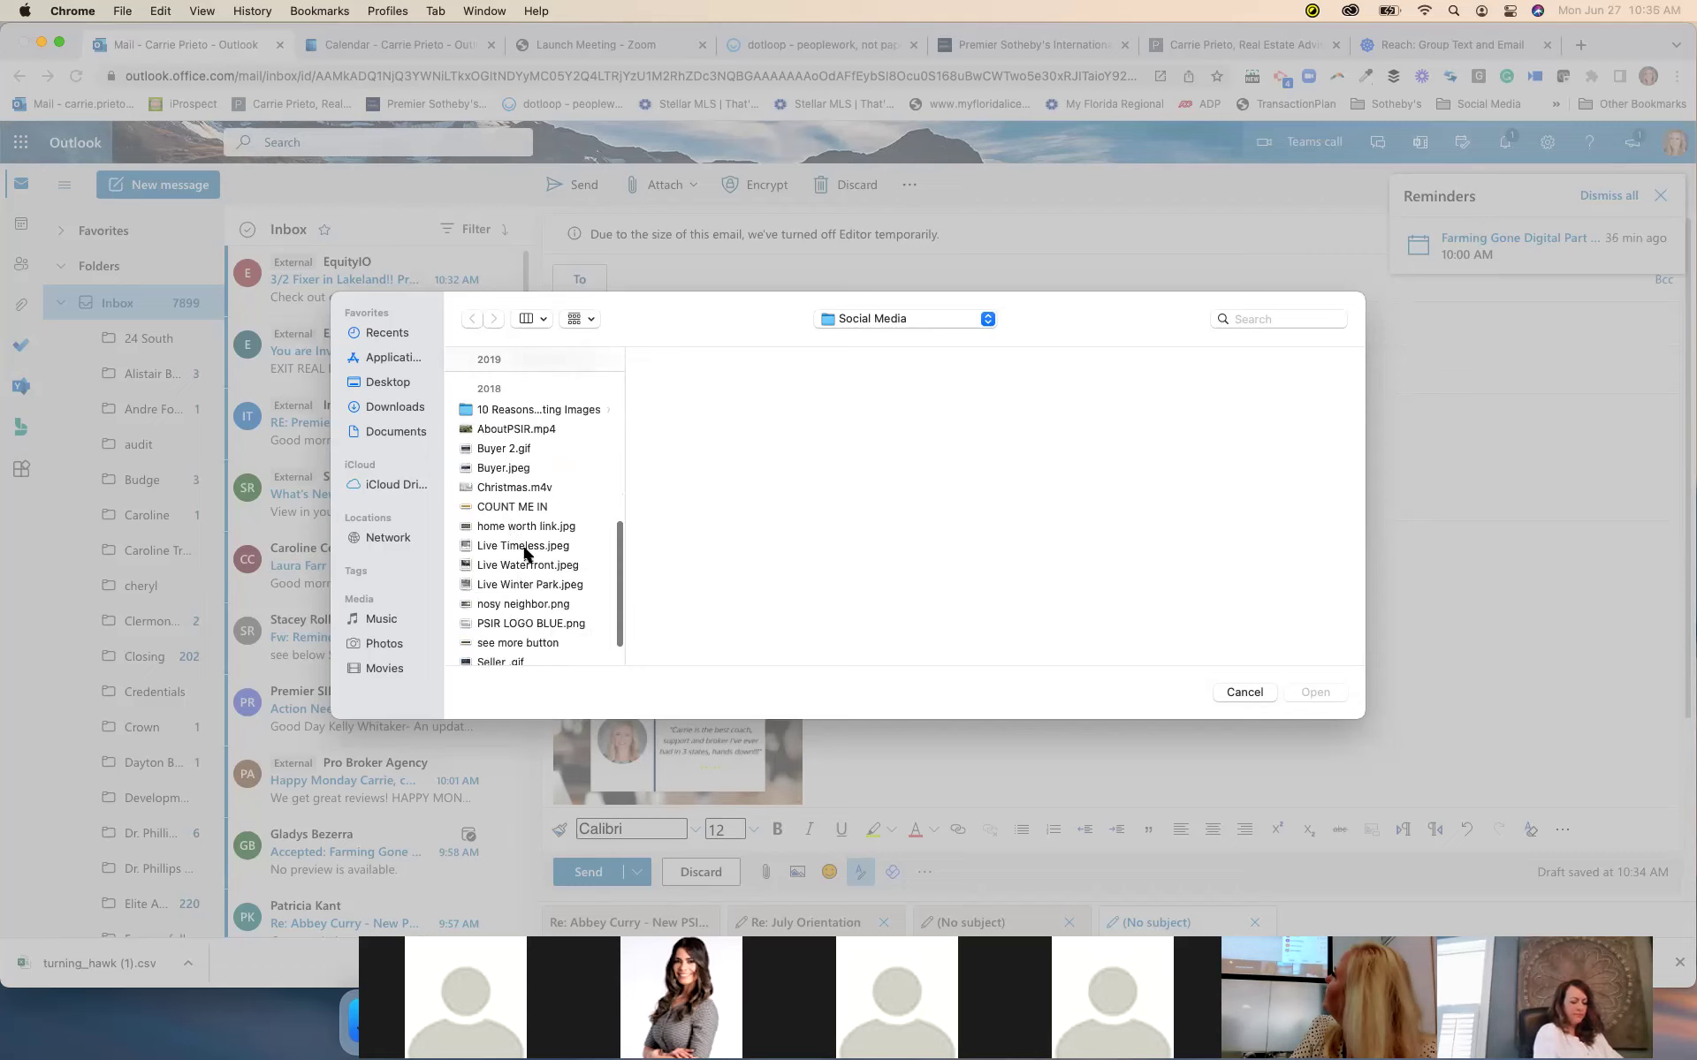
pyautogui.click(528, 548)
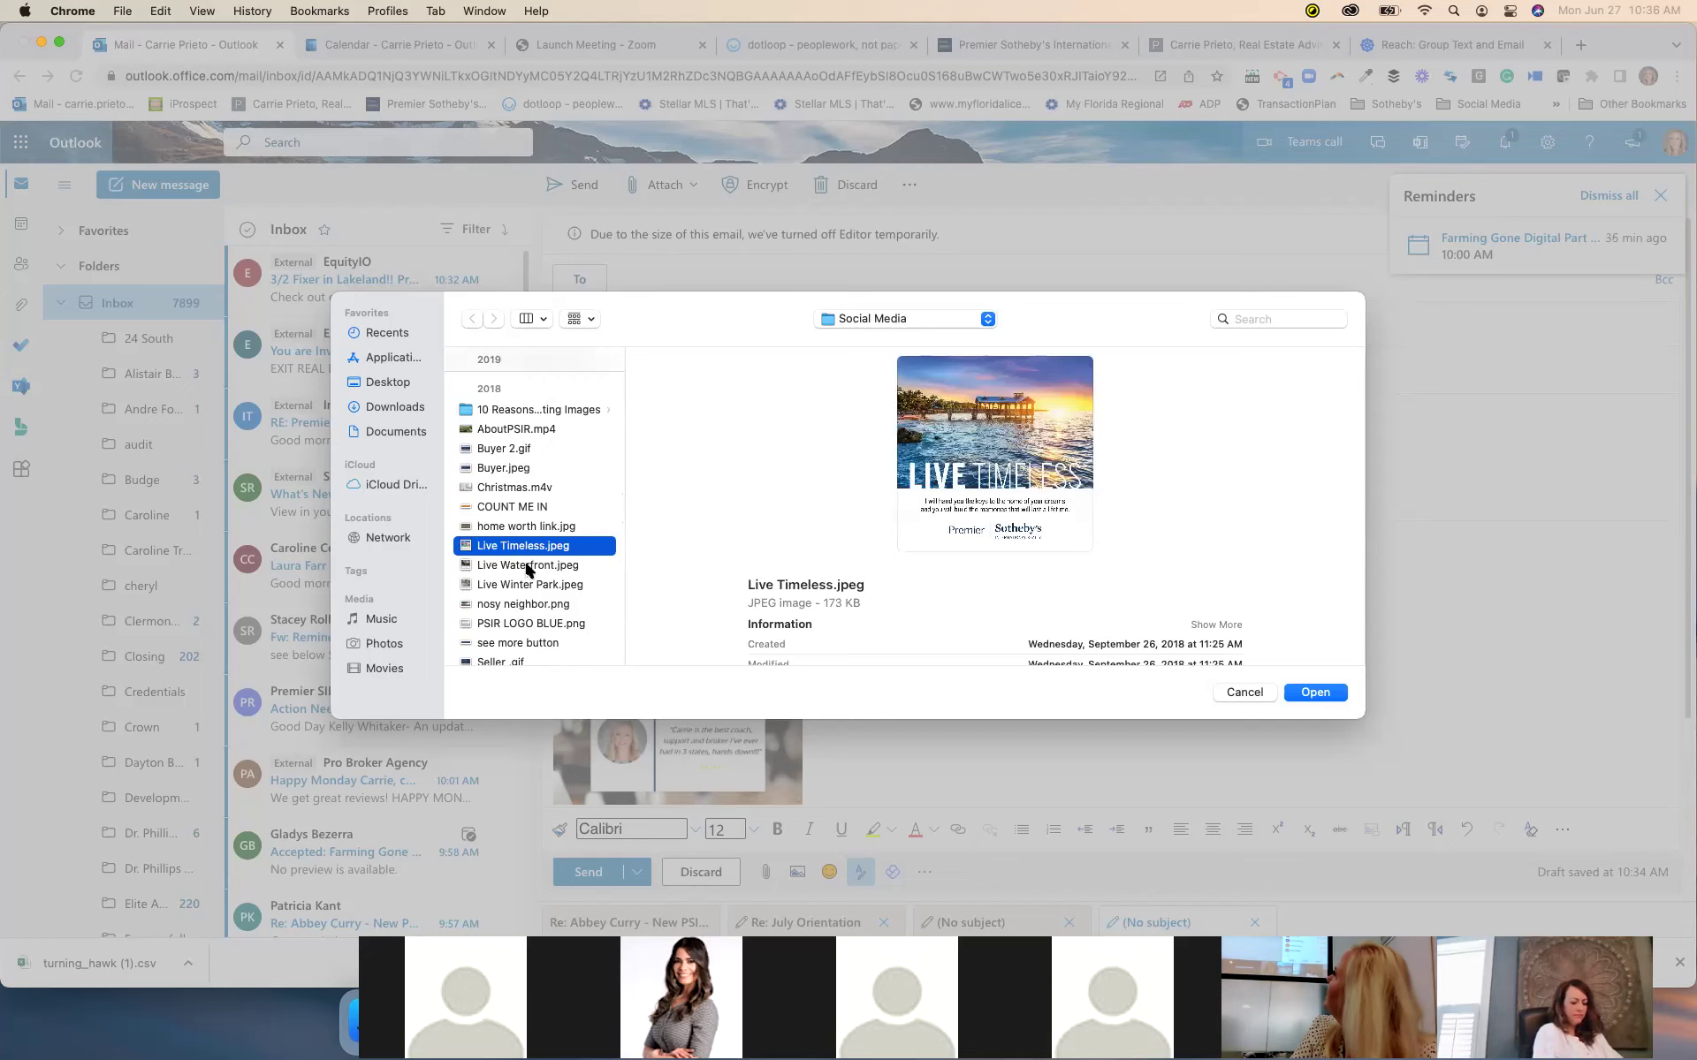
pyautogui.click(528, 566)
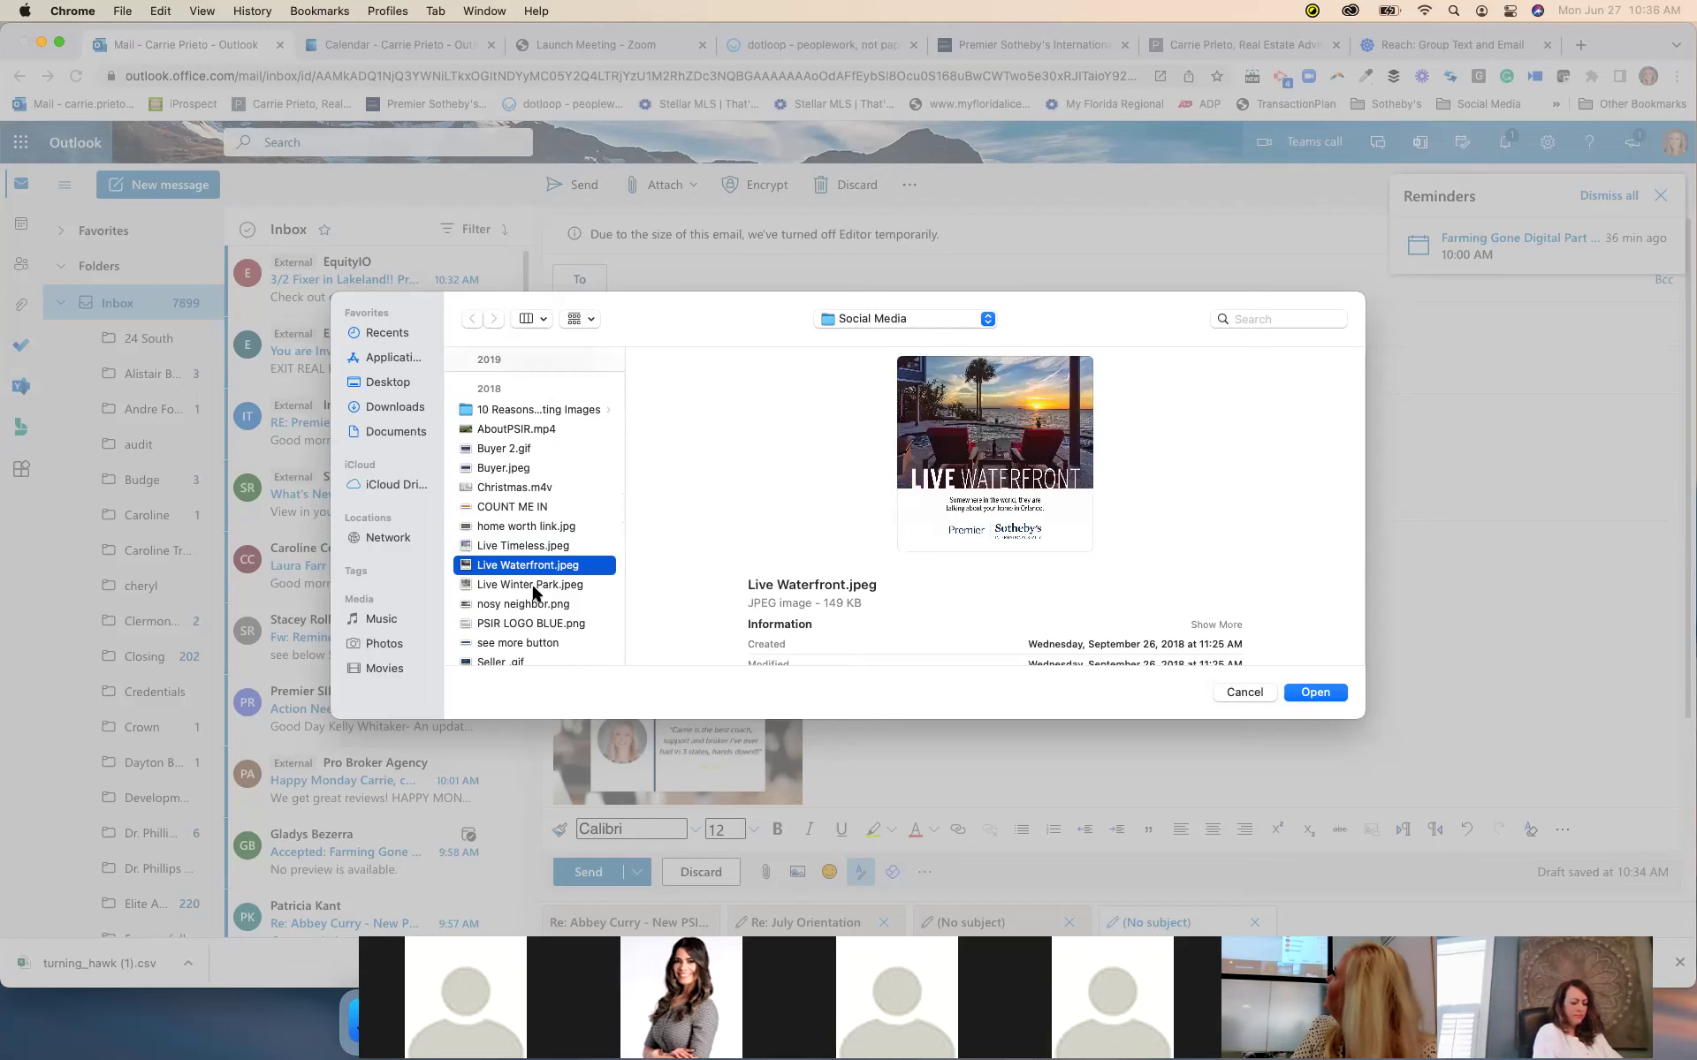
pyautogui.click(535, 586)
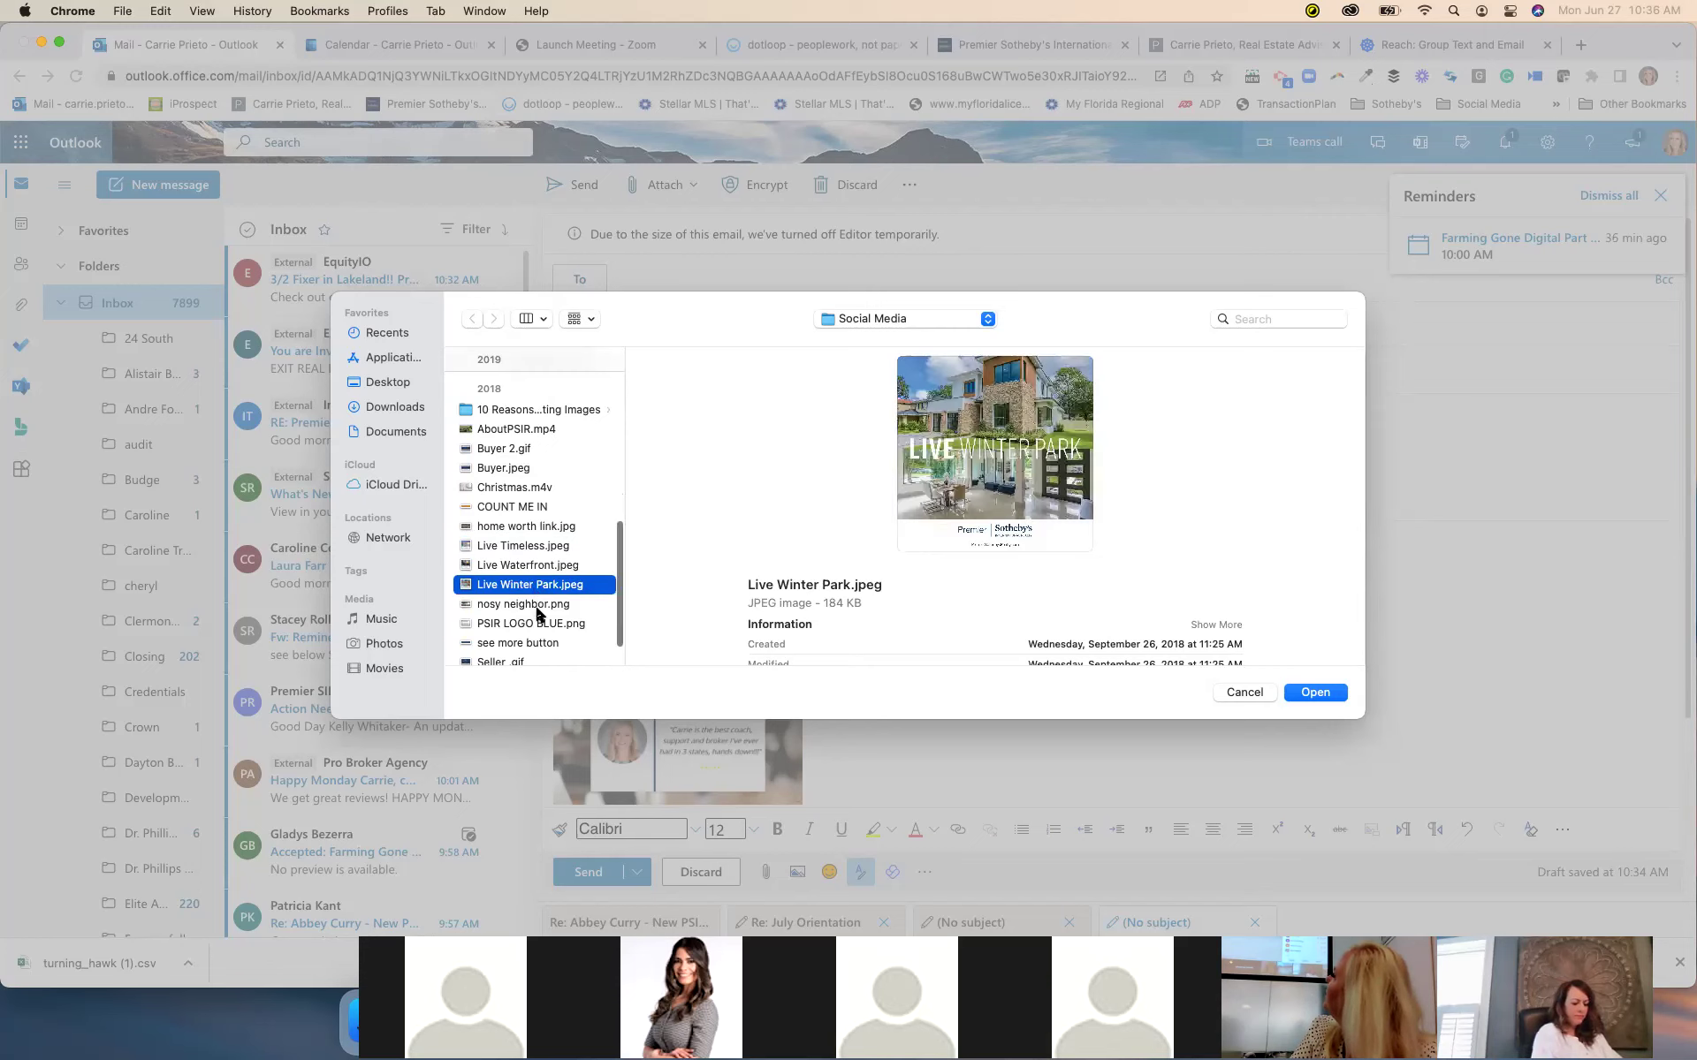
# Attach the image "Live Waterfront.jpeg" from the Social Media folder to the email
pyautogui.scroll(-2, 538, 613)
pyautogui.scroll(-1, 538, 613)
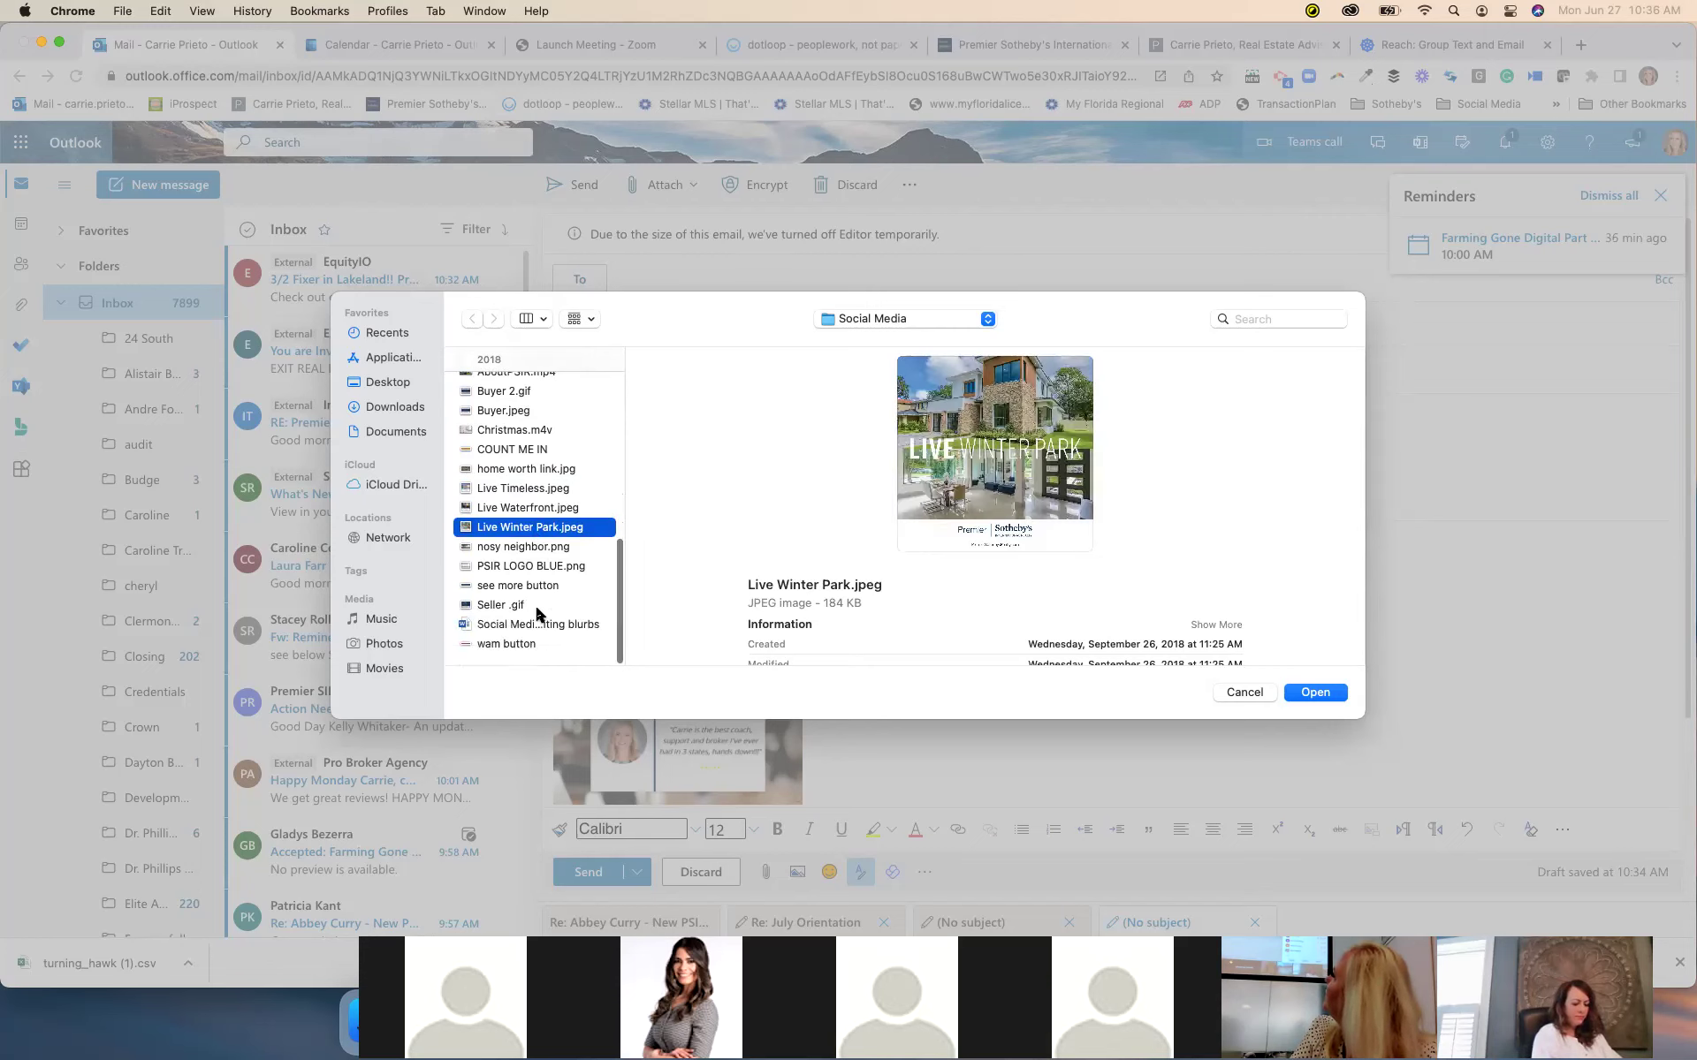
pyautogui.scroll(1, 536, 613)
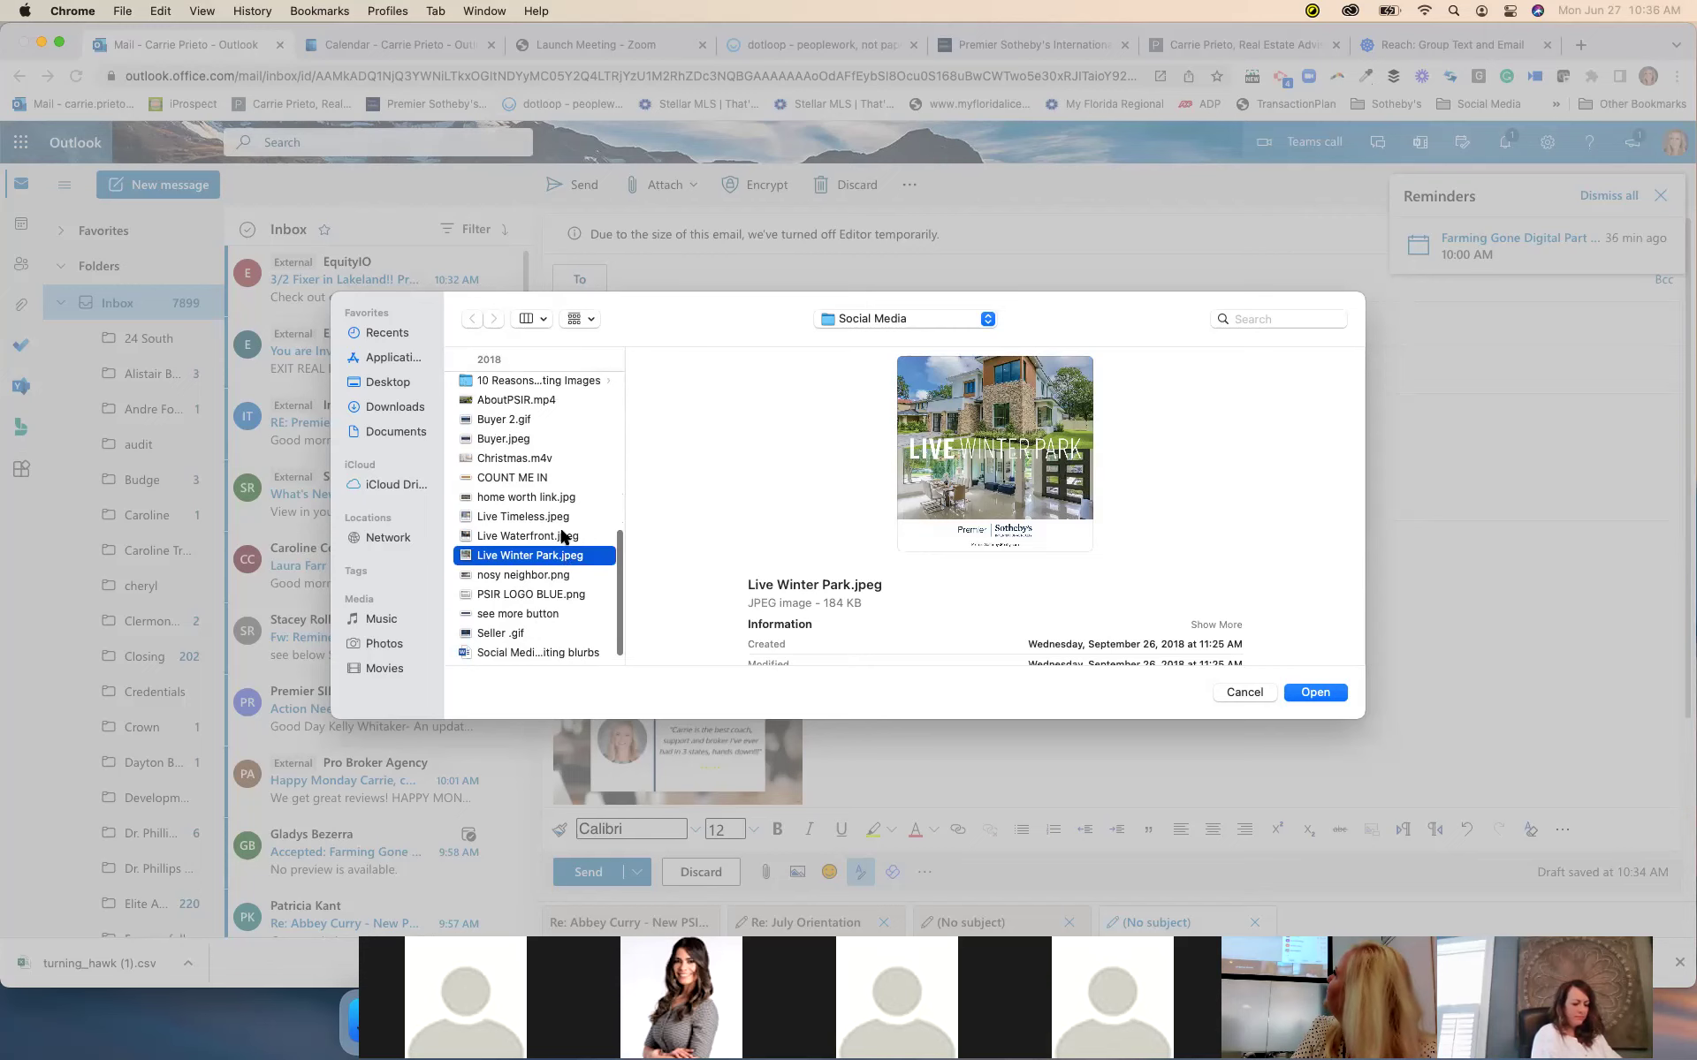
pyautogui.click(563, 536)
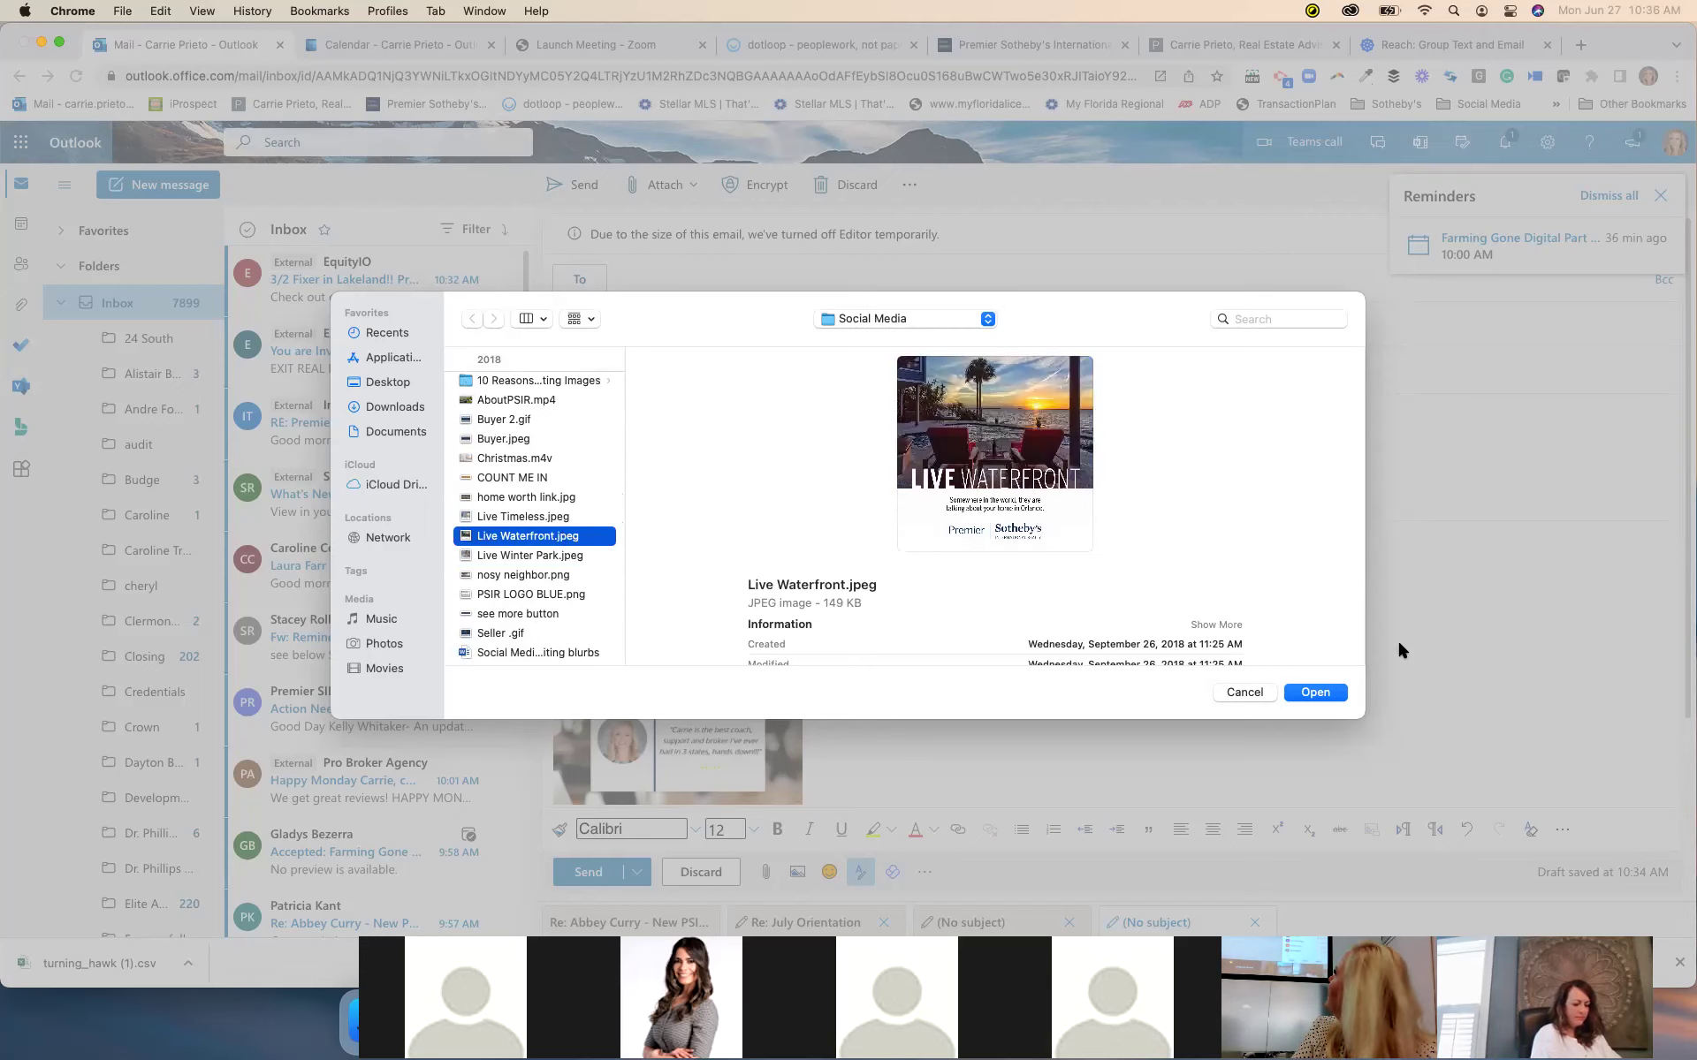
pyautogui.click(1315, 692)
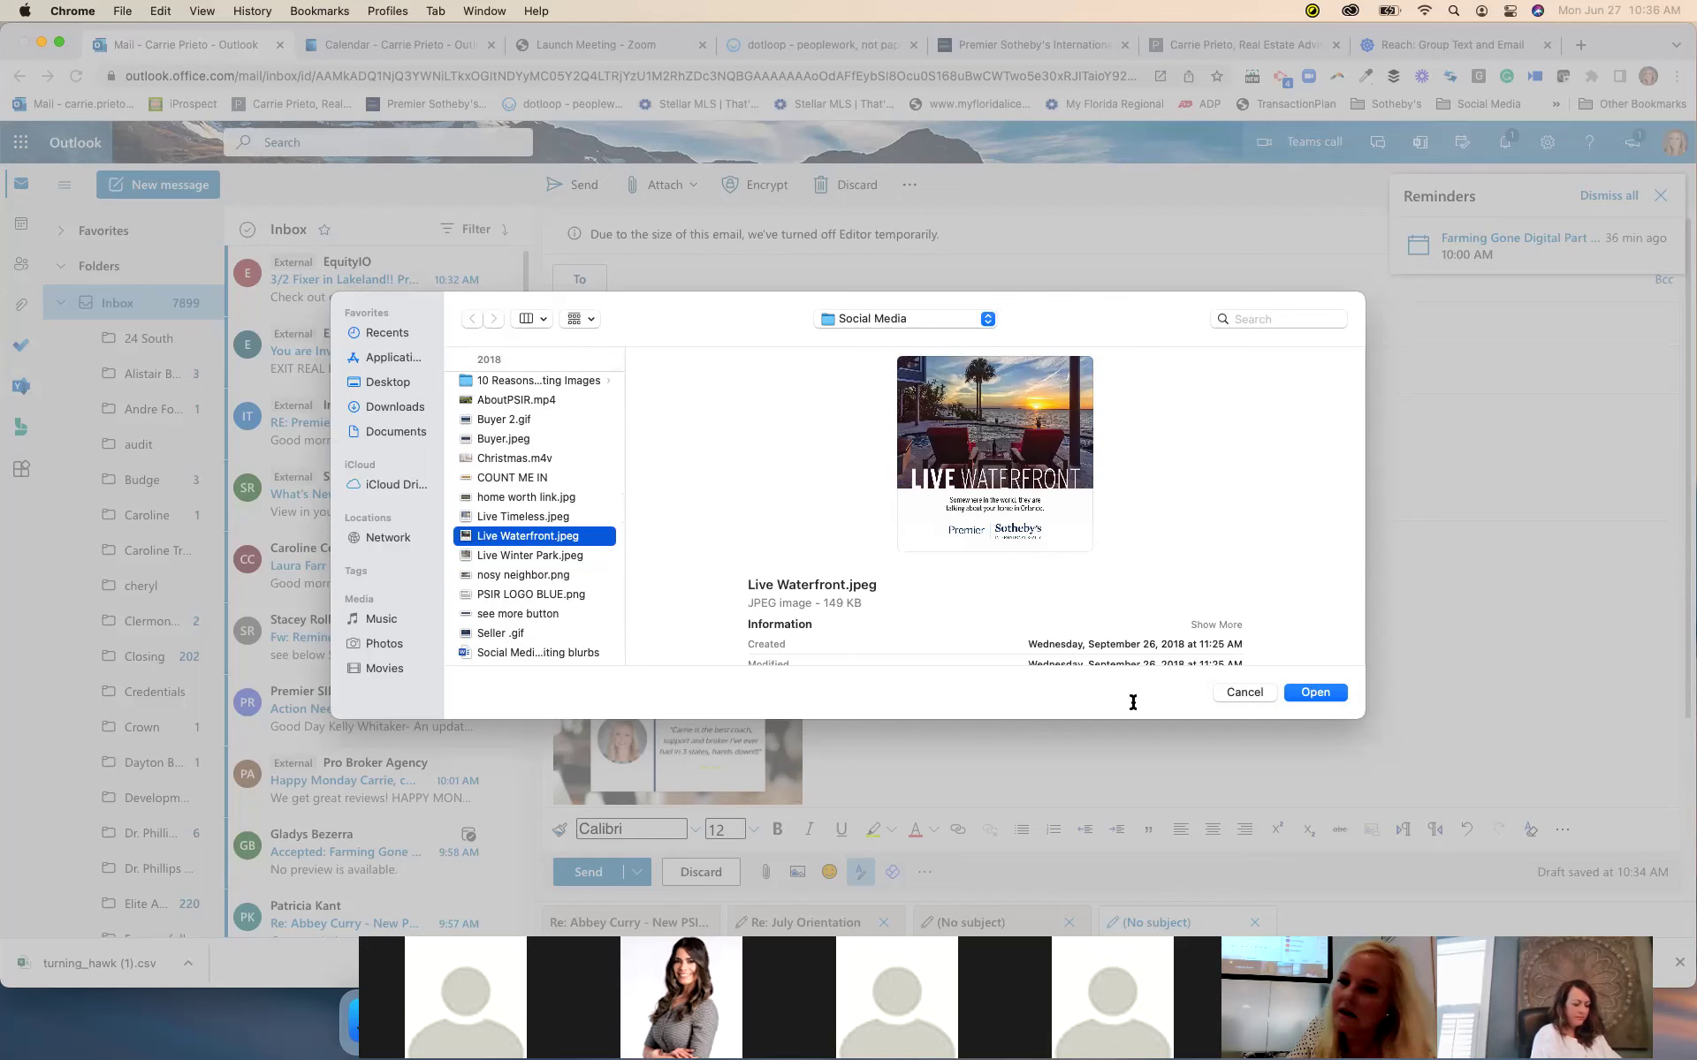
# Attach the image "Live Timeless.jpeg" from the Social Media folder to the email
pyautogui.click(765, 873)
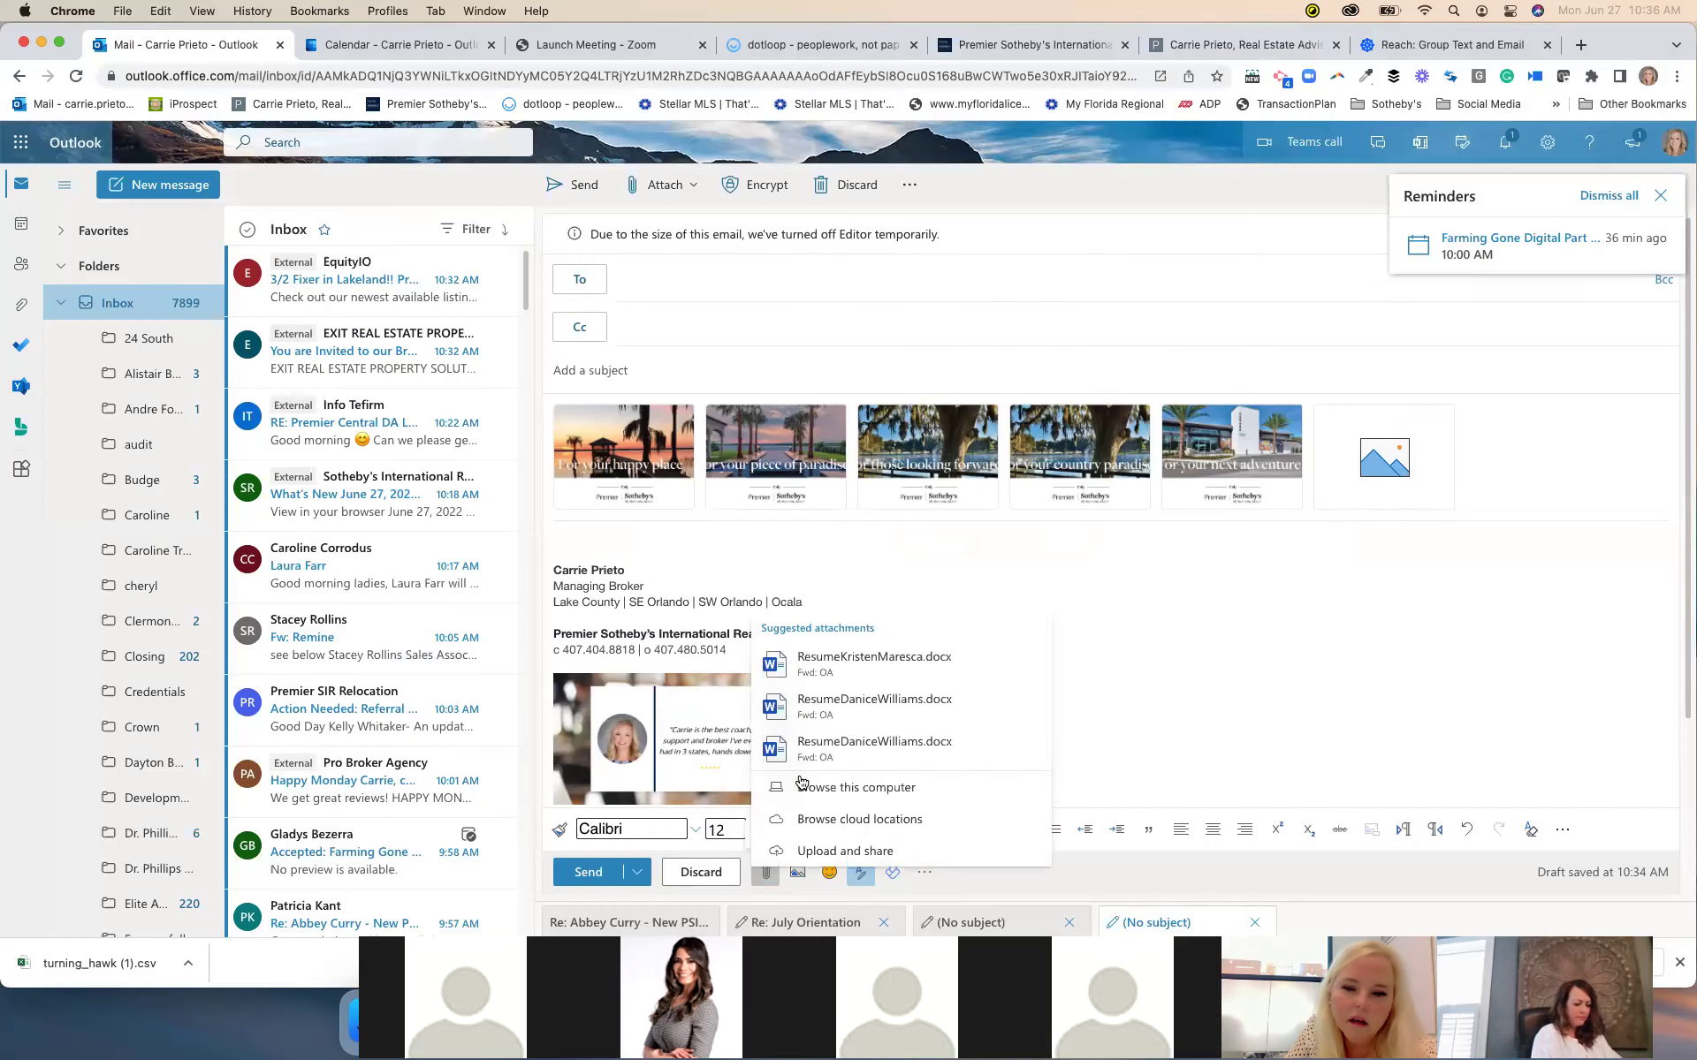
pyautogui.click(803, 782)
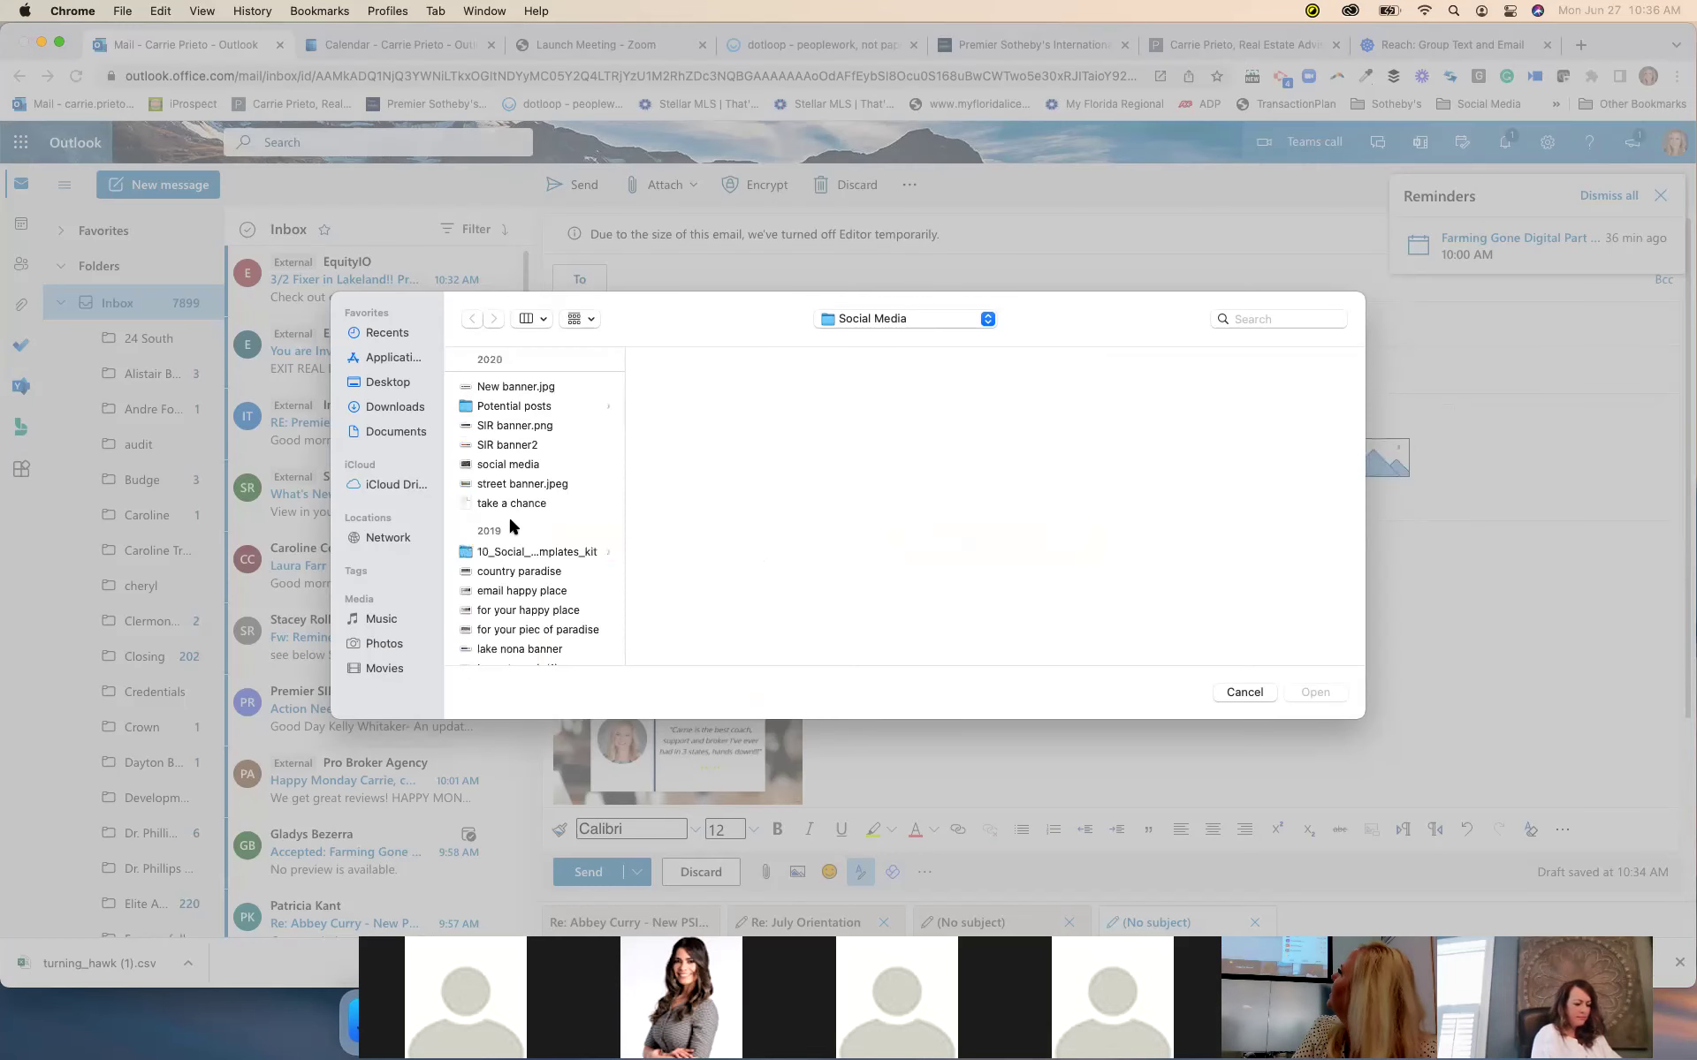
pyautogui.scroll(-5, 509, 525)
pyautogui.scroll(-4, 511, 526)
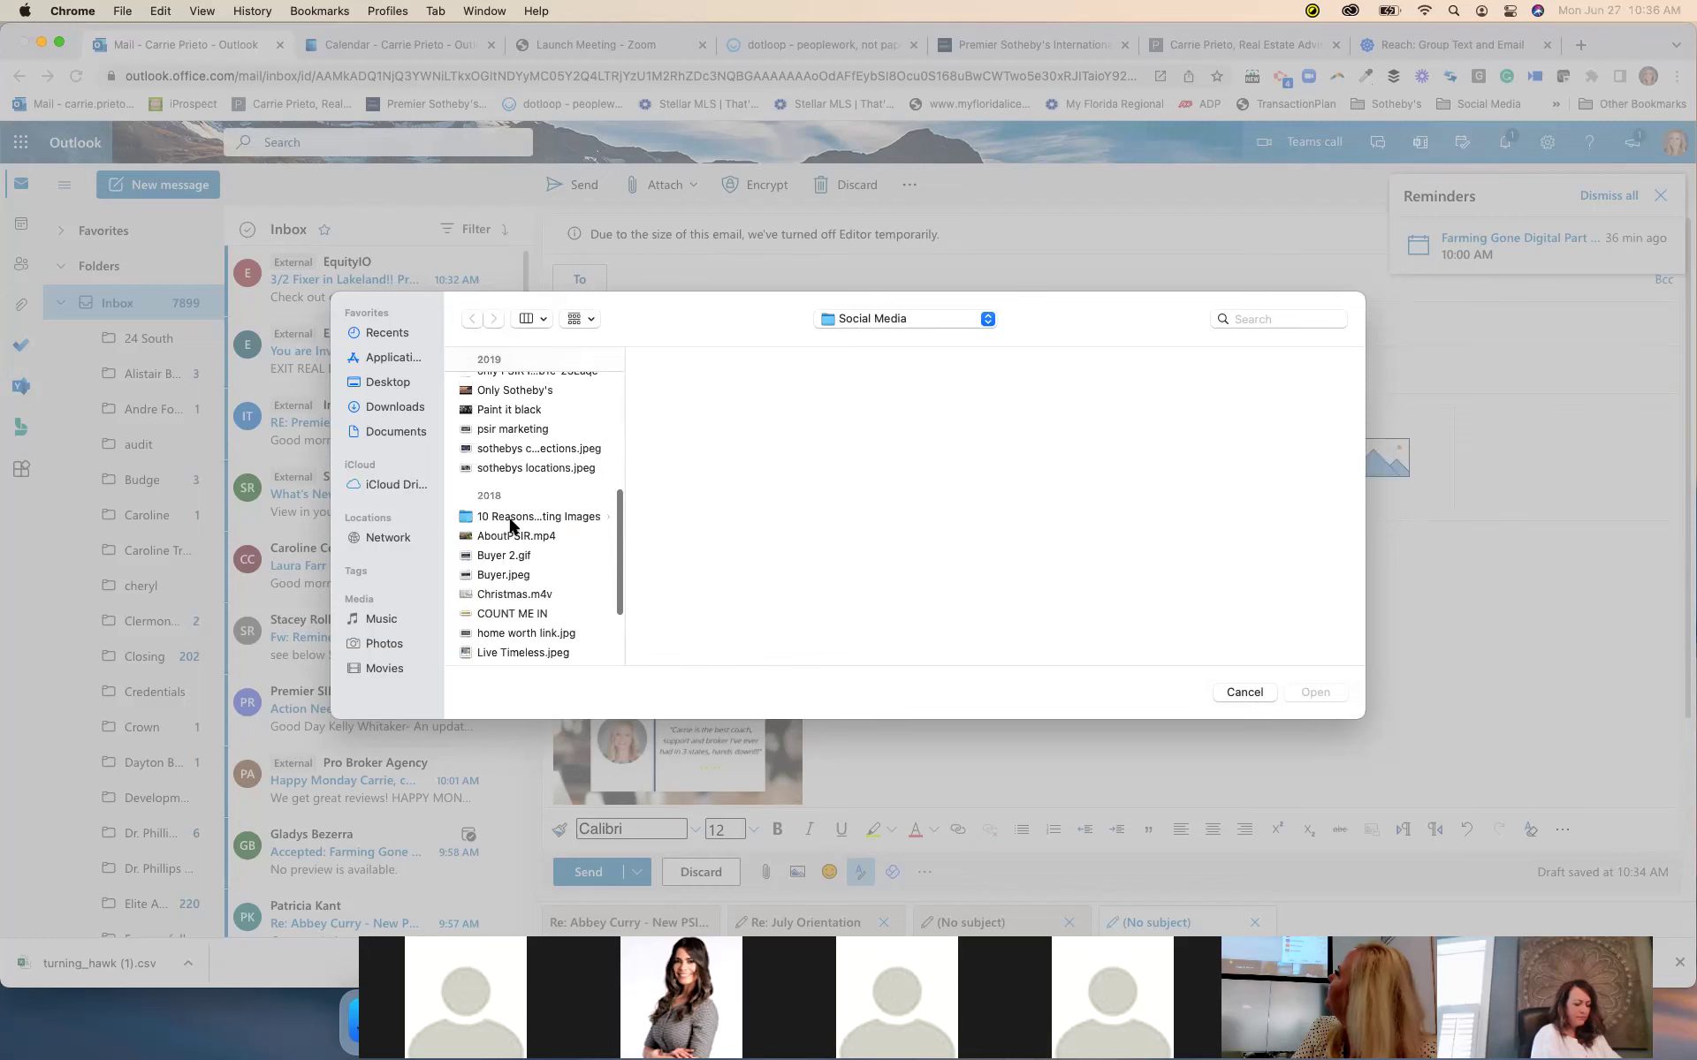
pyautogui.scroll(-3, 512, 530)
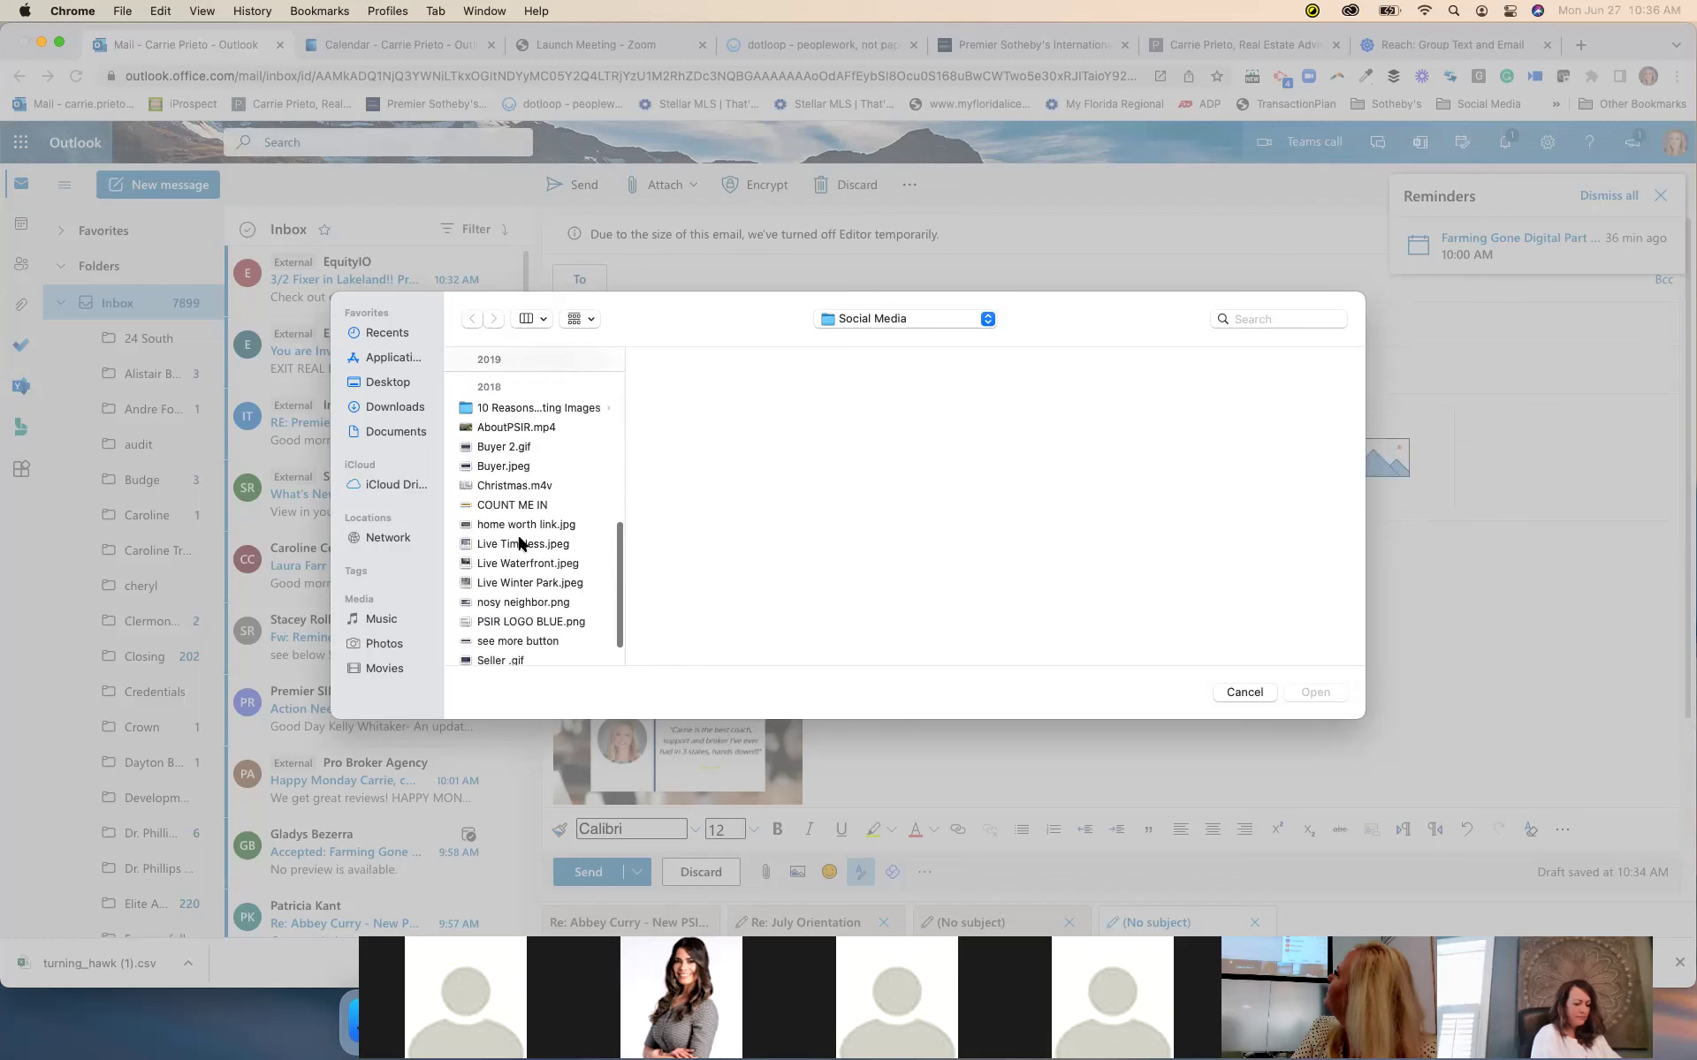
pyautogui.click(522, 544)
pyautogui.click(1315, 692)
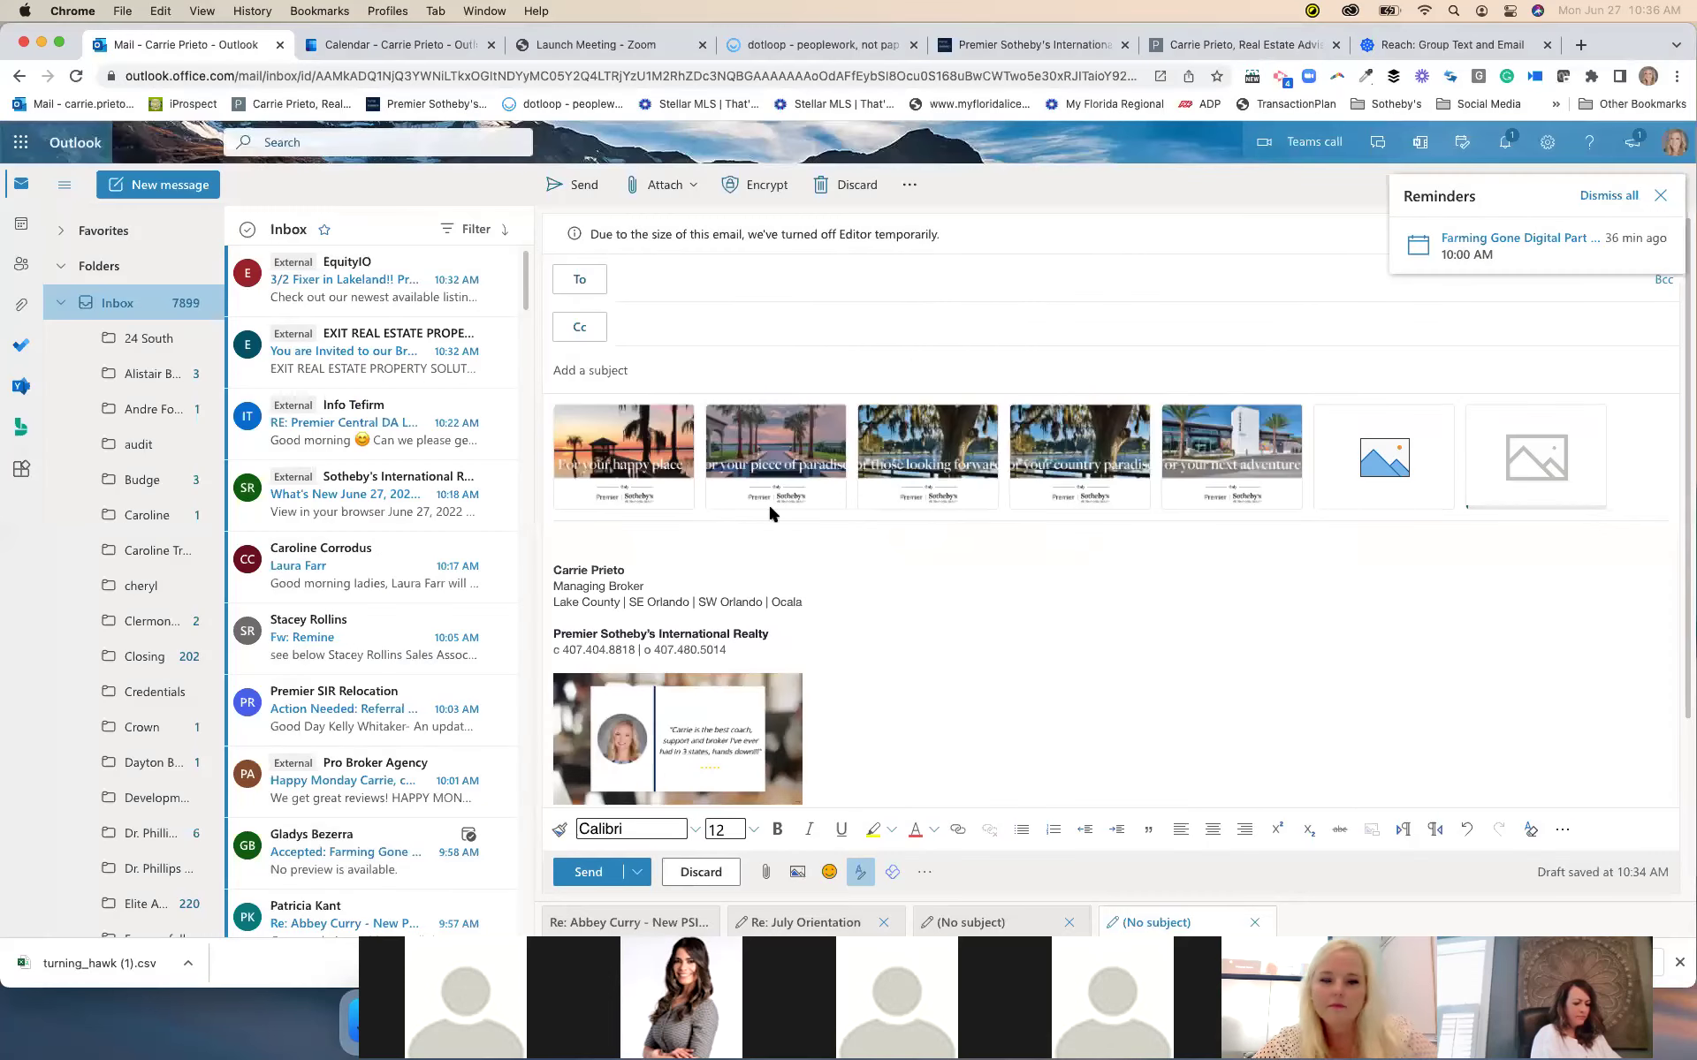
# Address the email to three colleagues, choosing each main recipient from the suggested contacts
pyautogui.click(730, 290)
pyautogui.write('dawn')
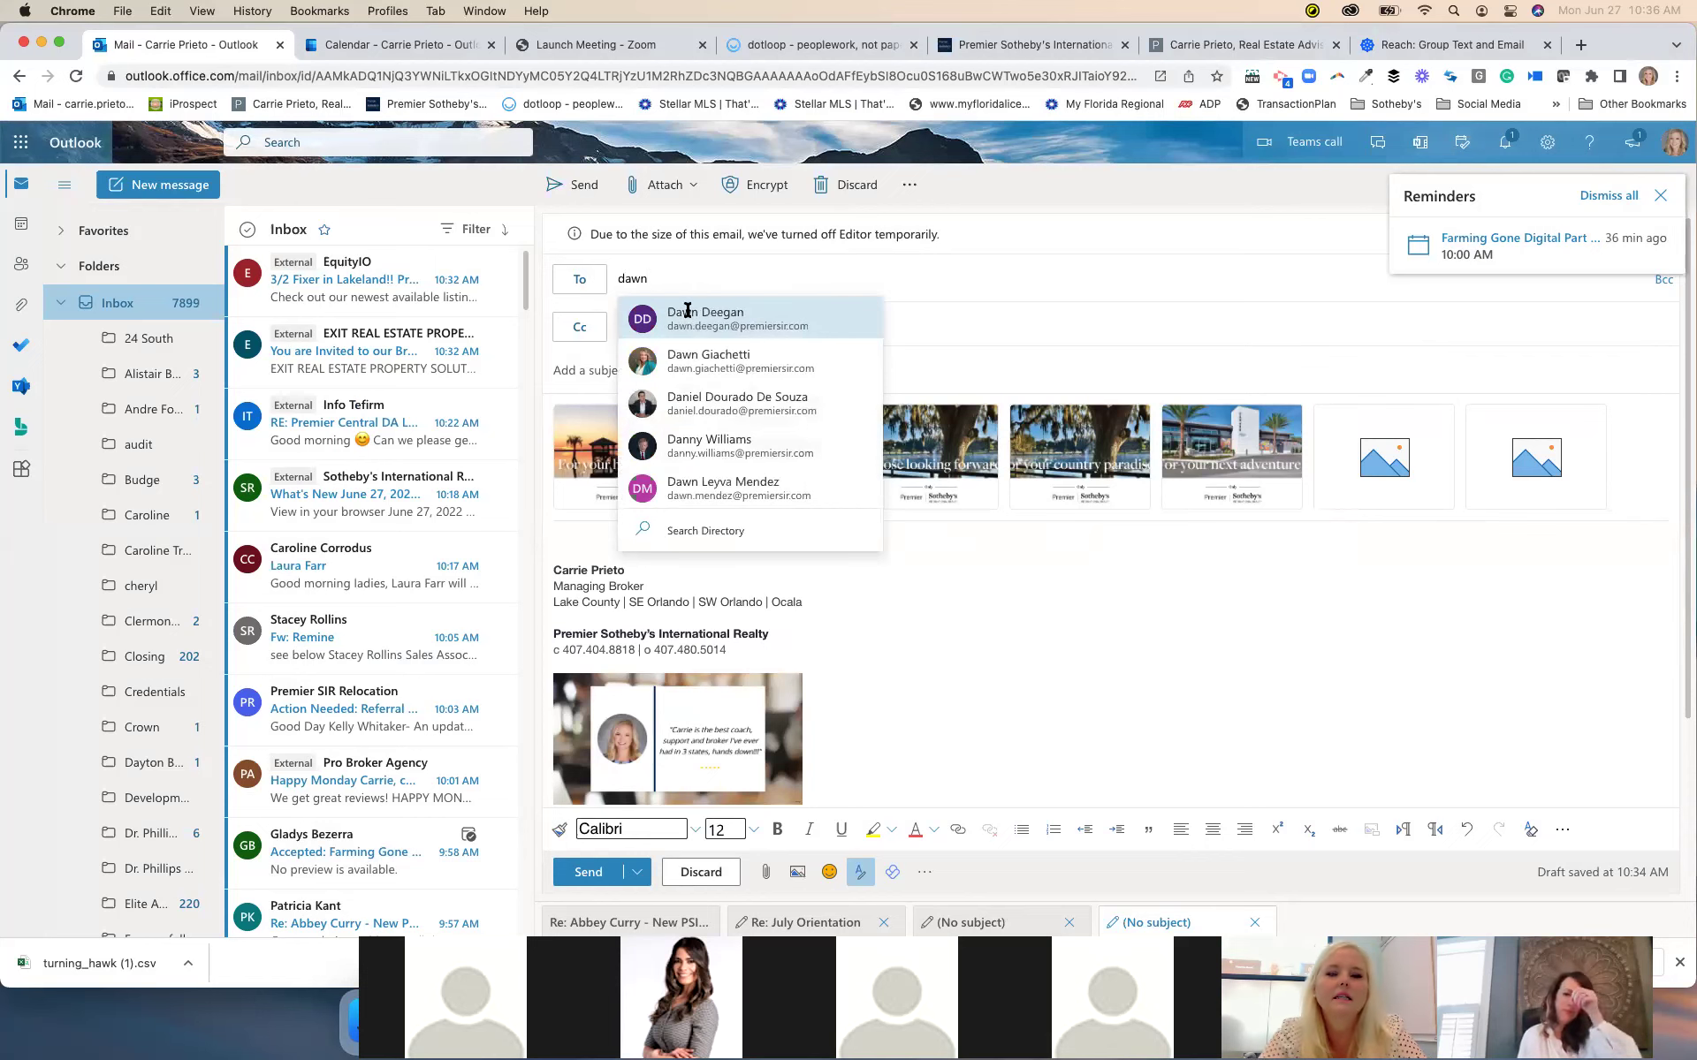
pyautogui.click(698, 317)
pyautogui.write('dawn')
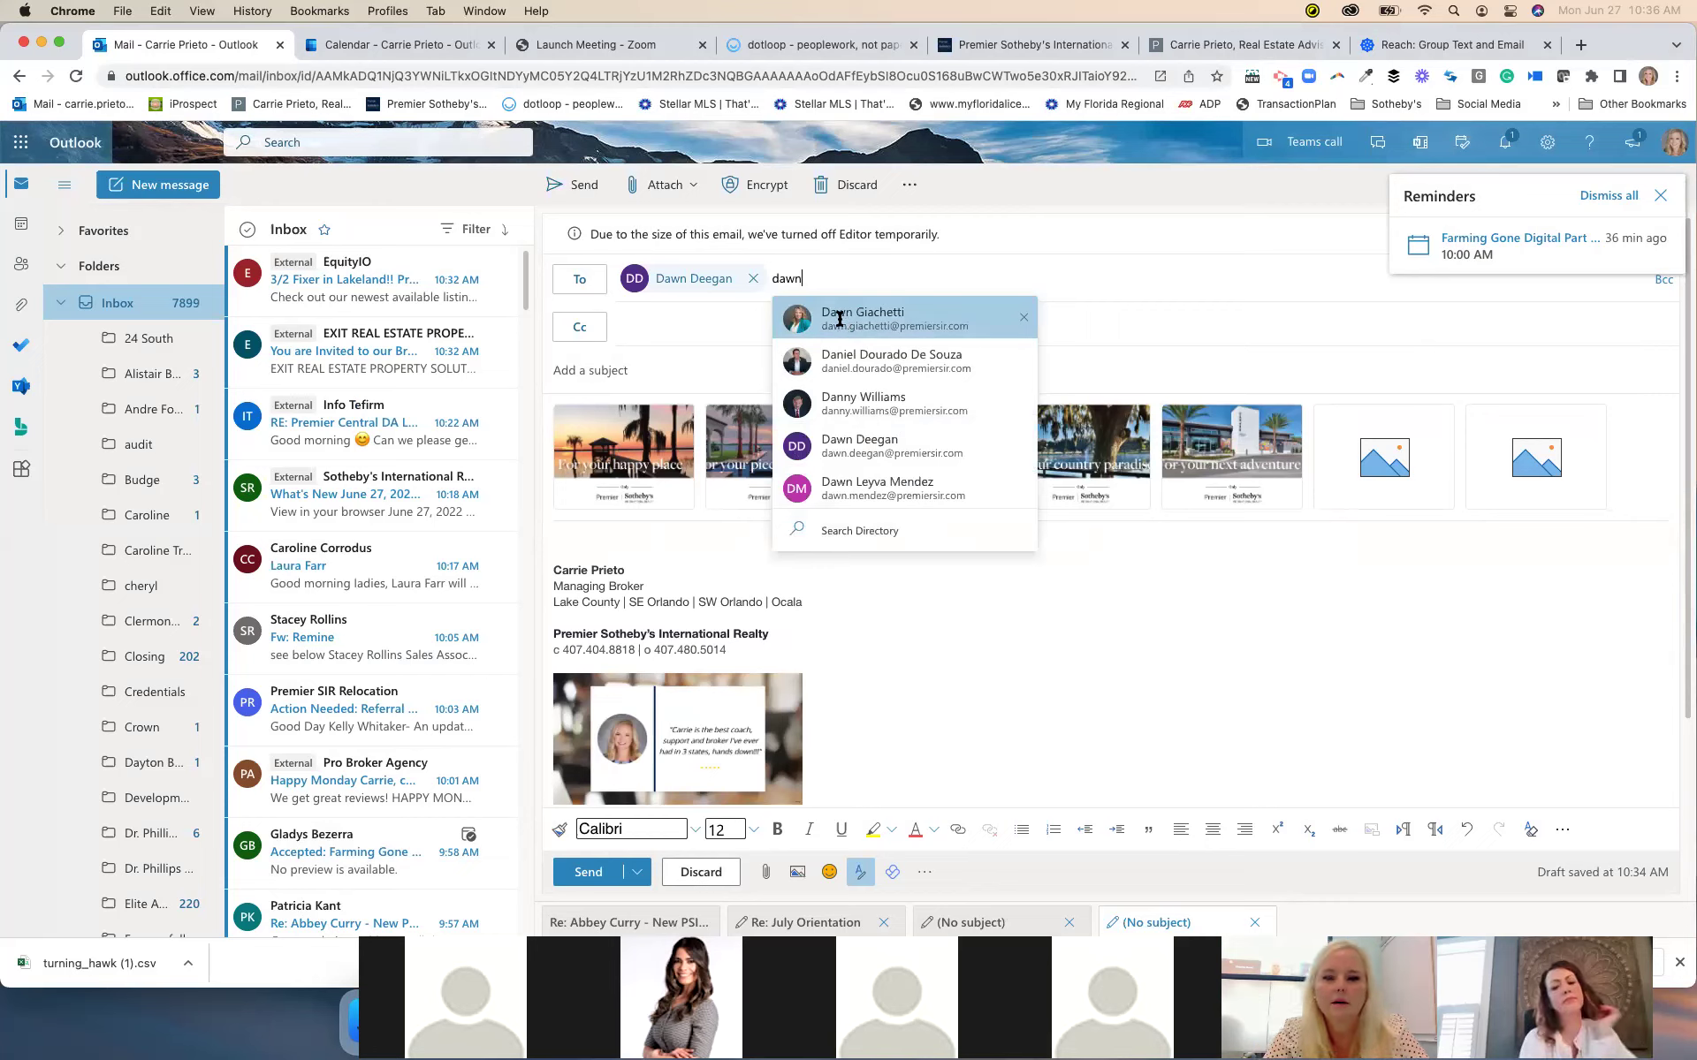
pyautogui.click(840, 320)
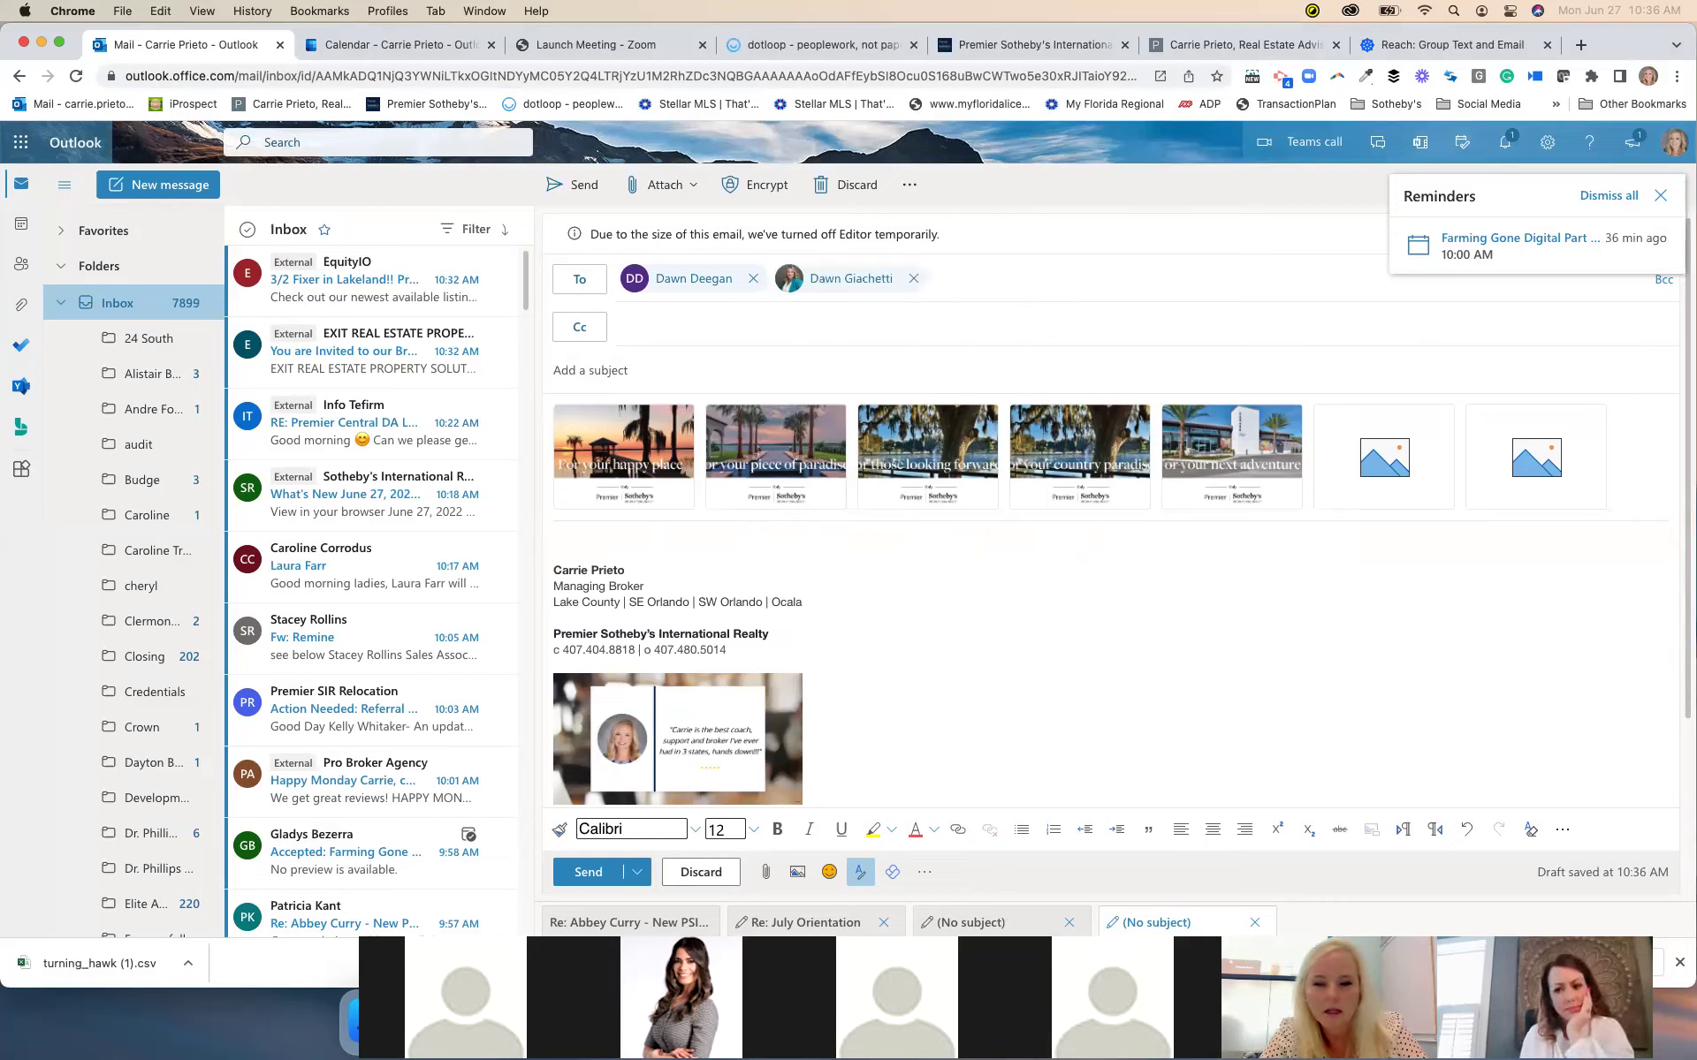
pyautogui.write('lisa')
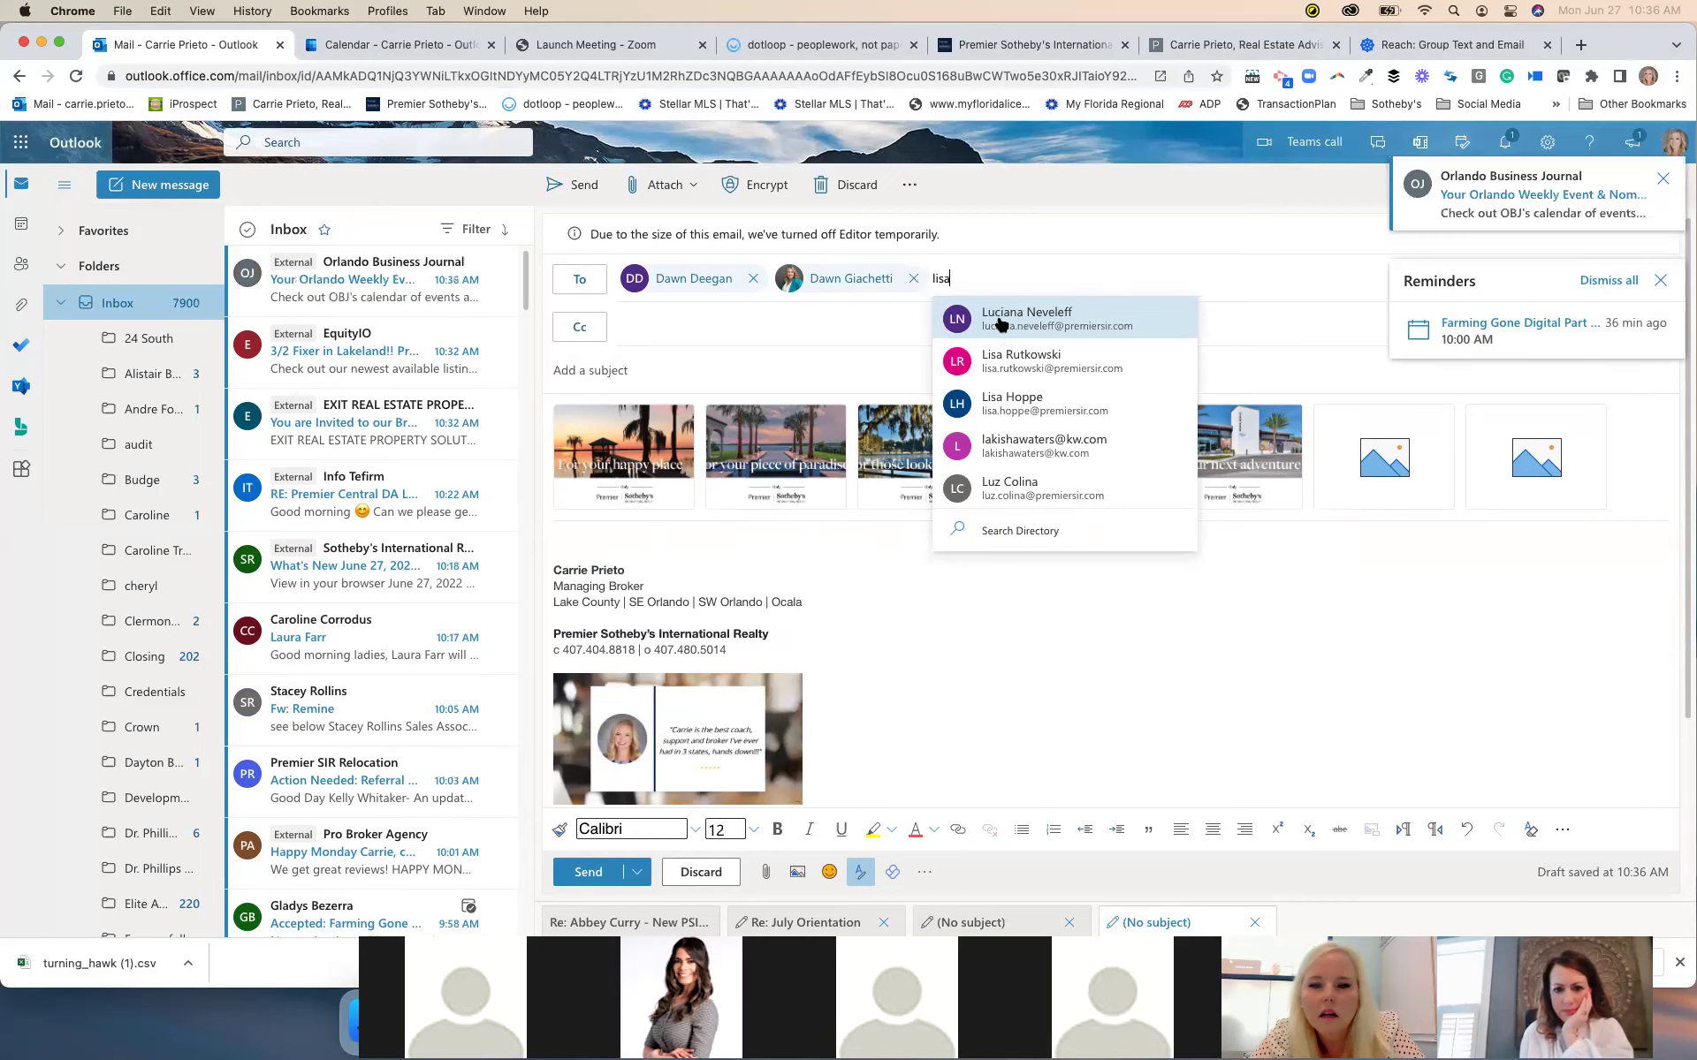
pyautogui.scroll(5, 1004, 328)
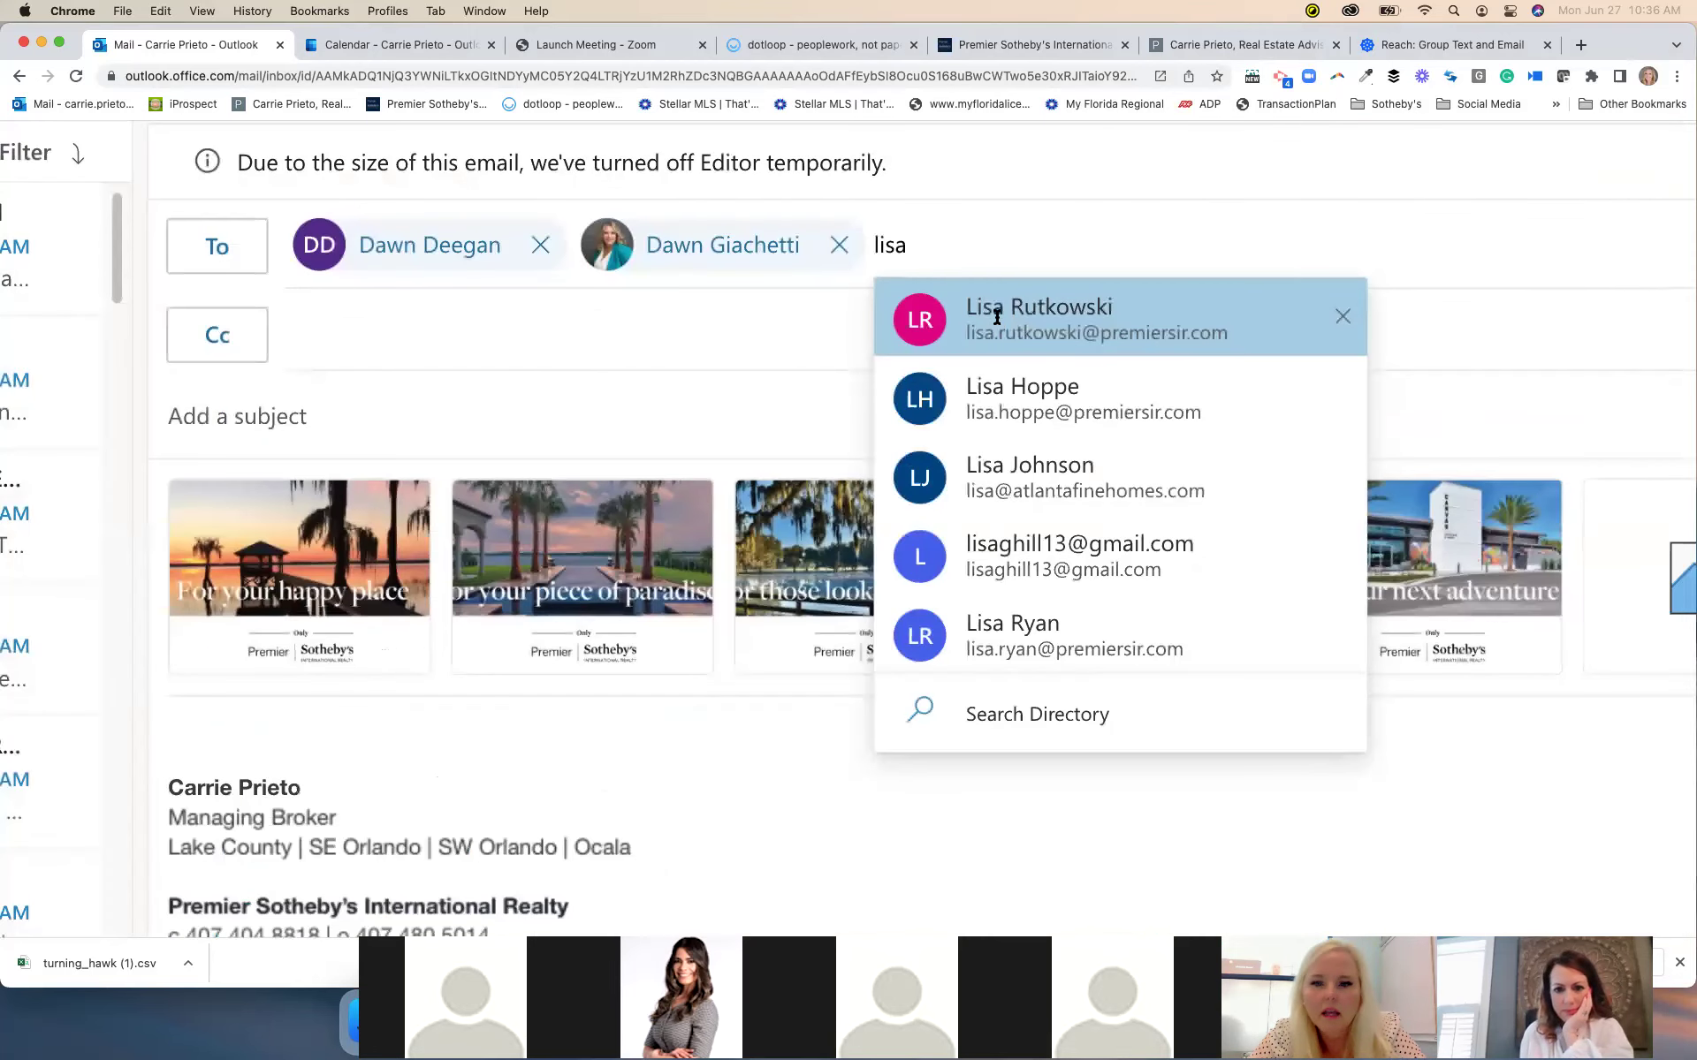
pyautogui.scroll(-5, 997, 325)
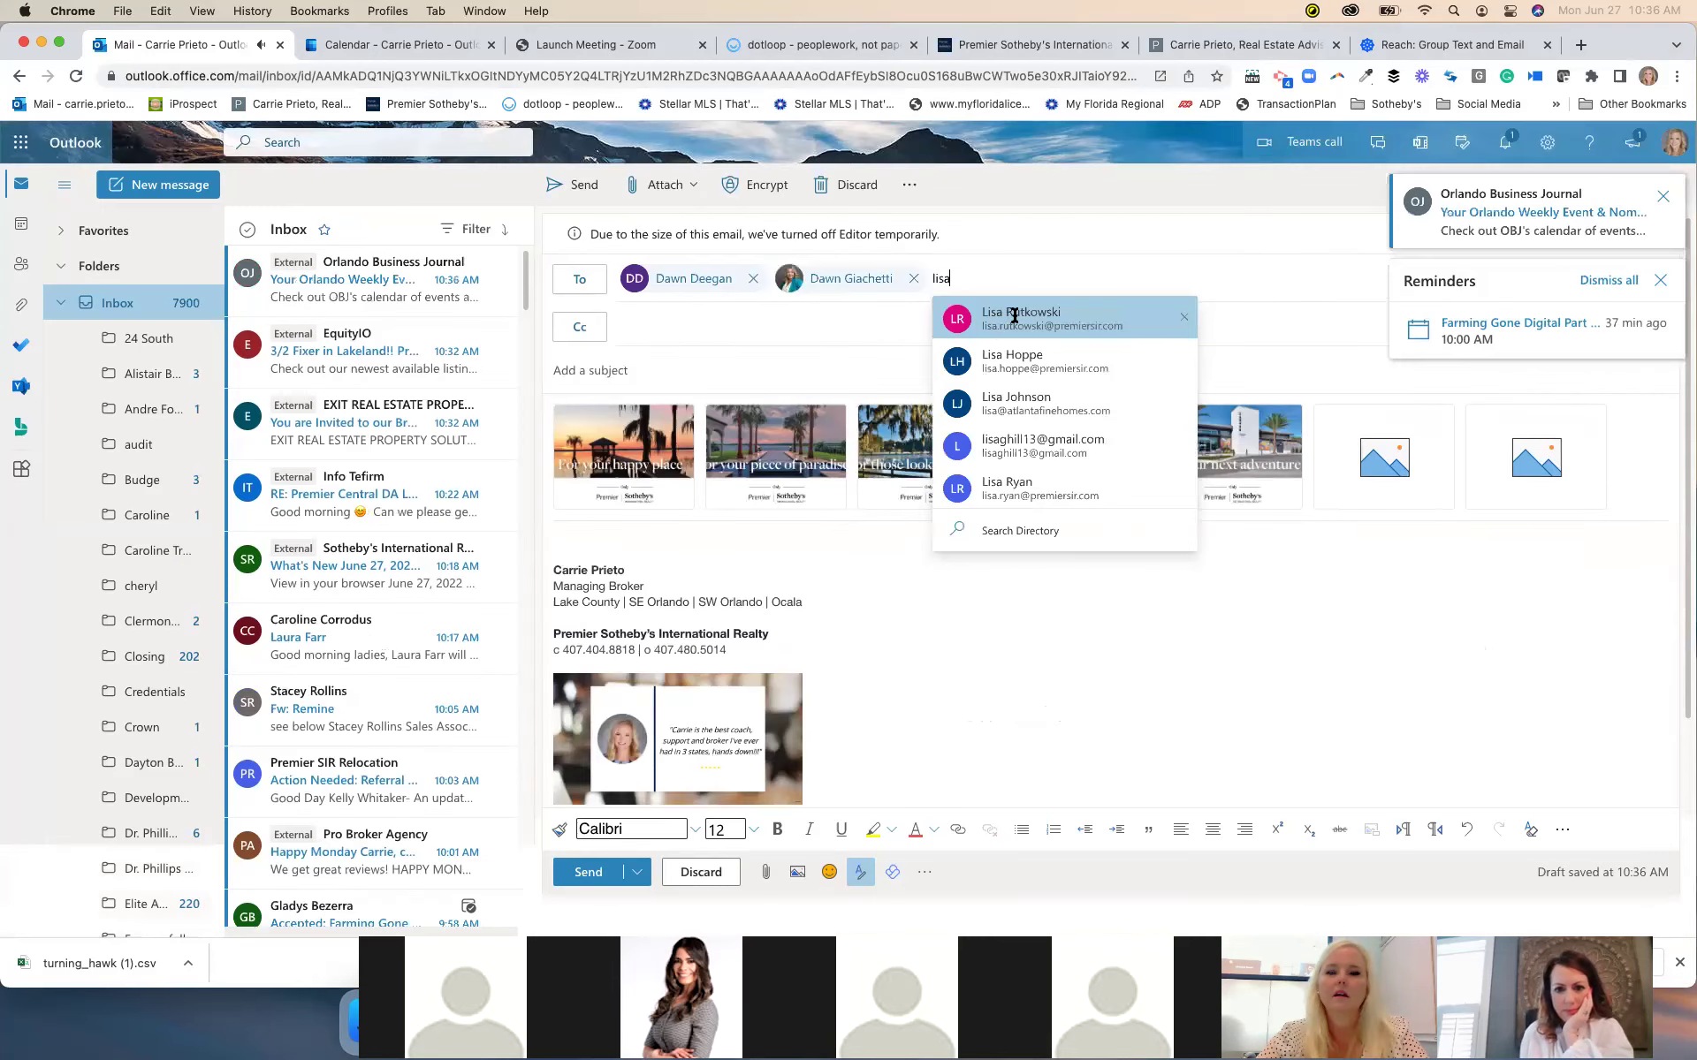
pyautogui.click(937, 317)
# Copy two more colleagues on the email as Cc recipients, choosing each from the suggested contacts
pyautogui.write('e')
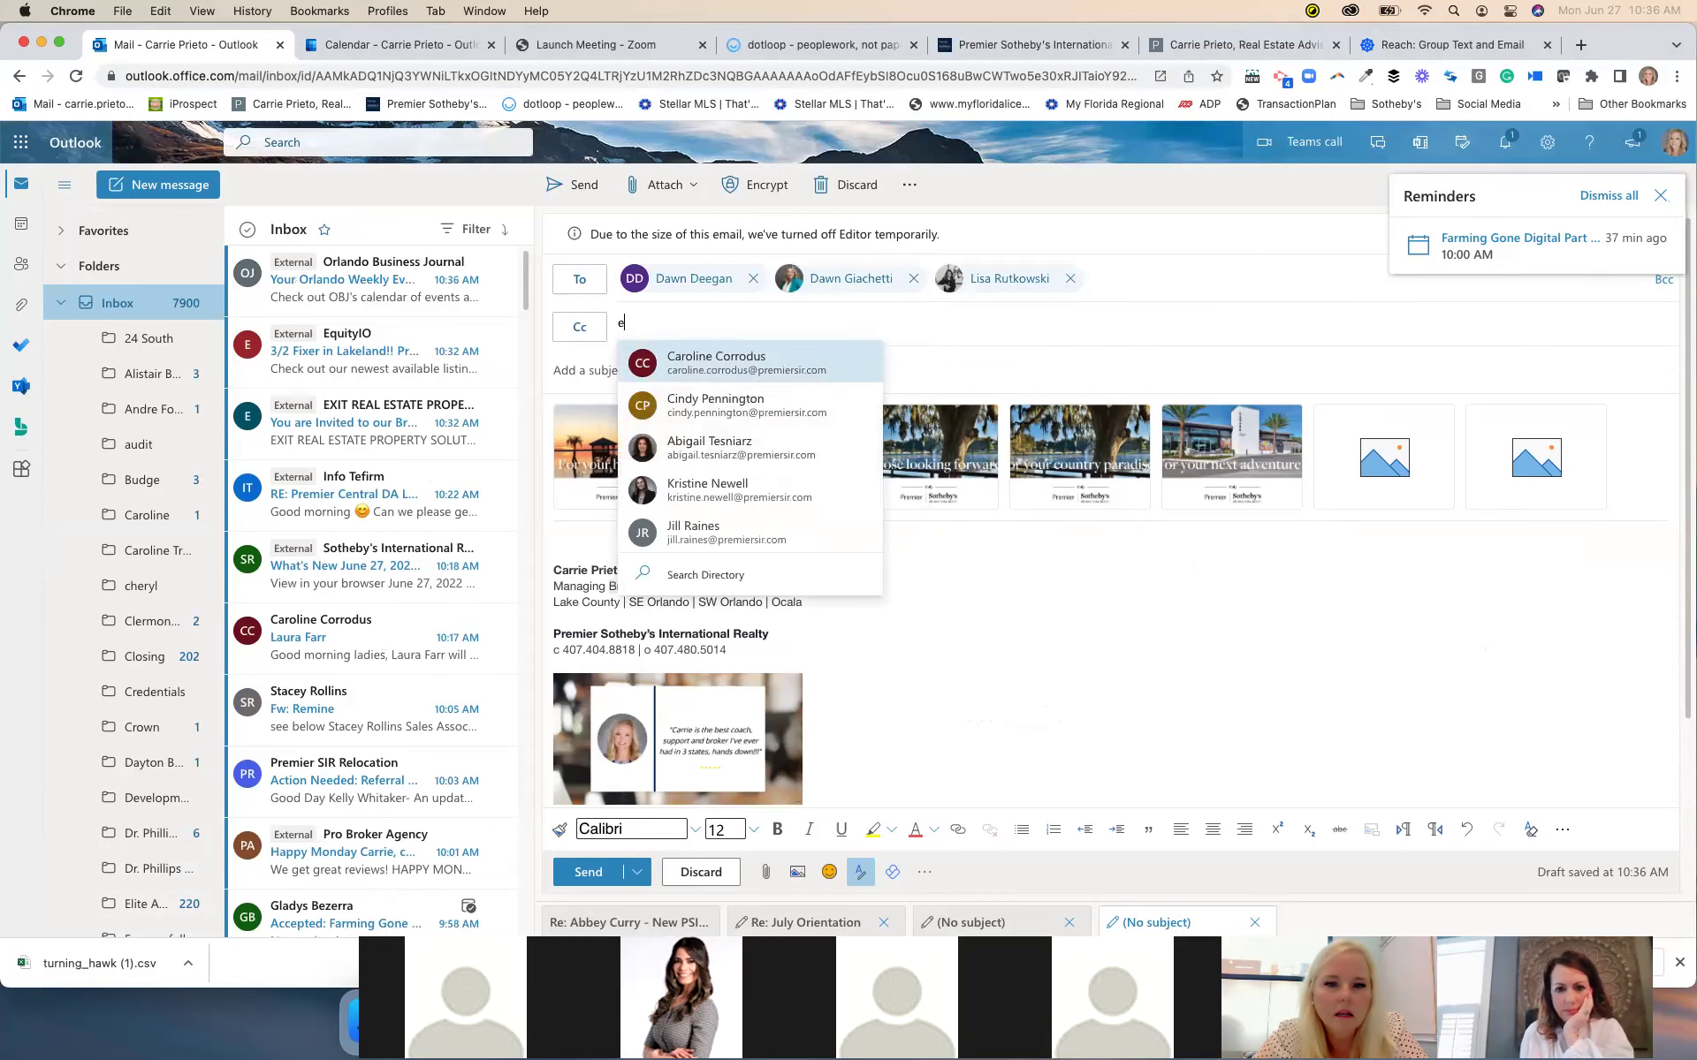
pyautogui.write('m')
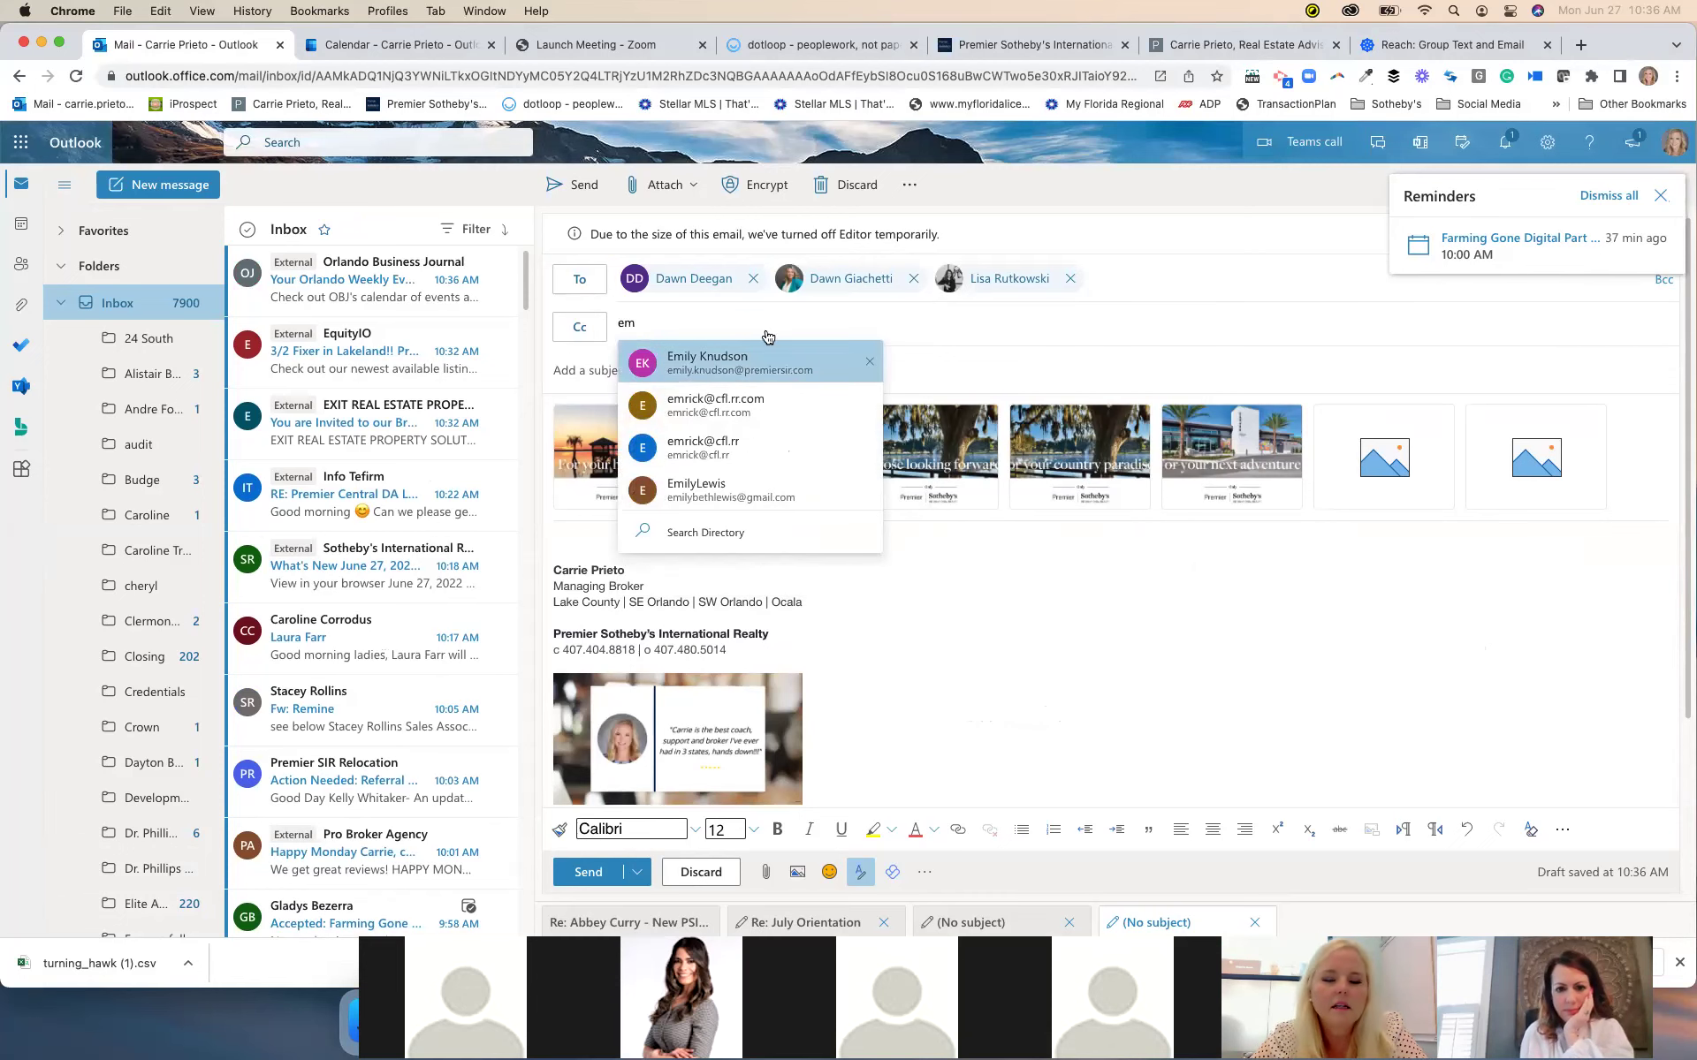
pyautogui.click(767, 338)
pyautogui.write('sonya')
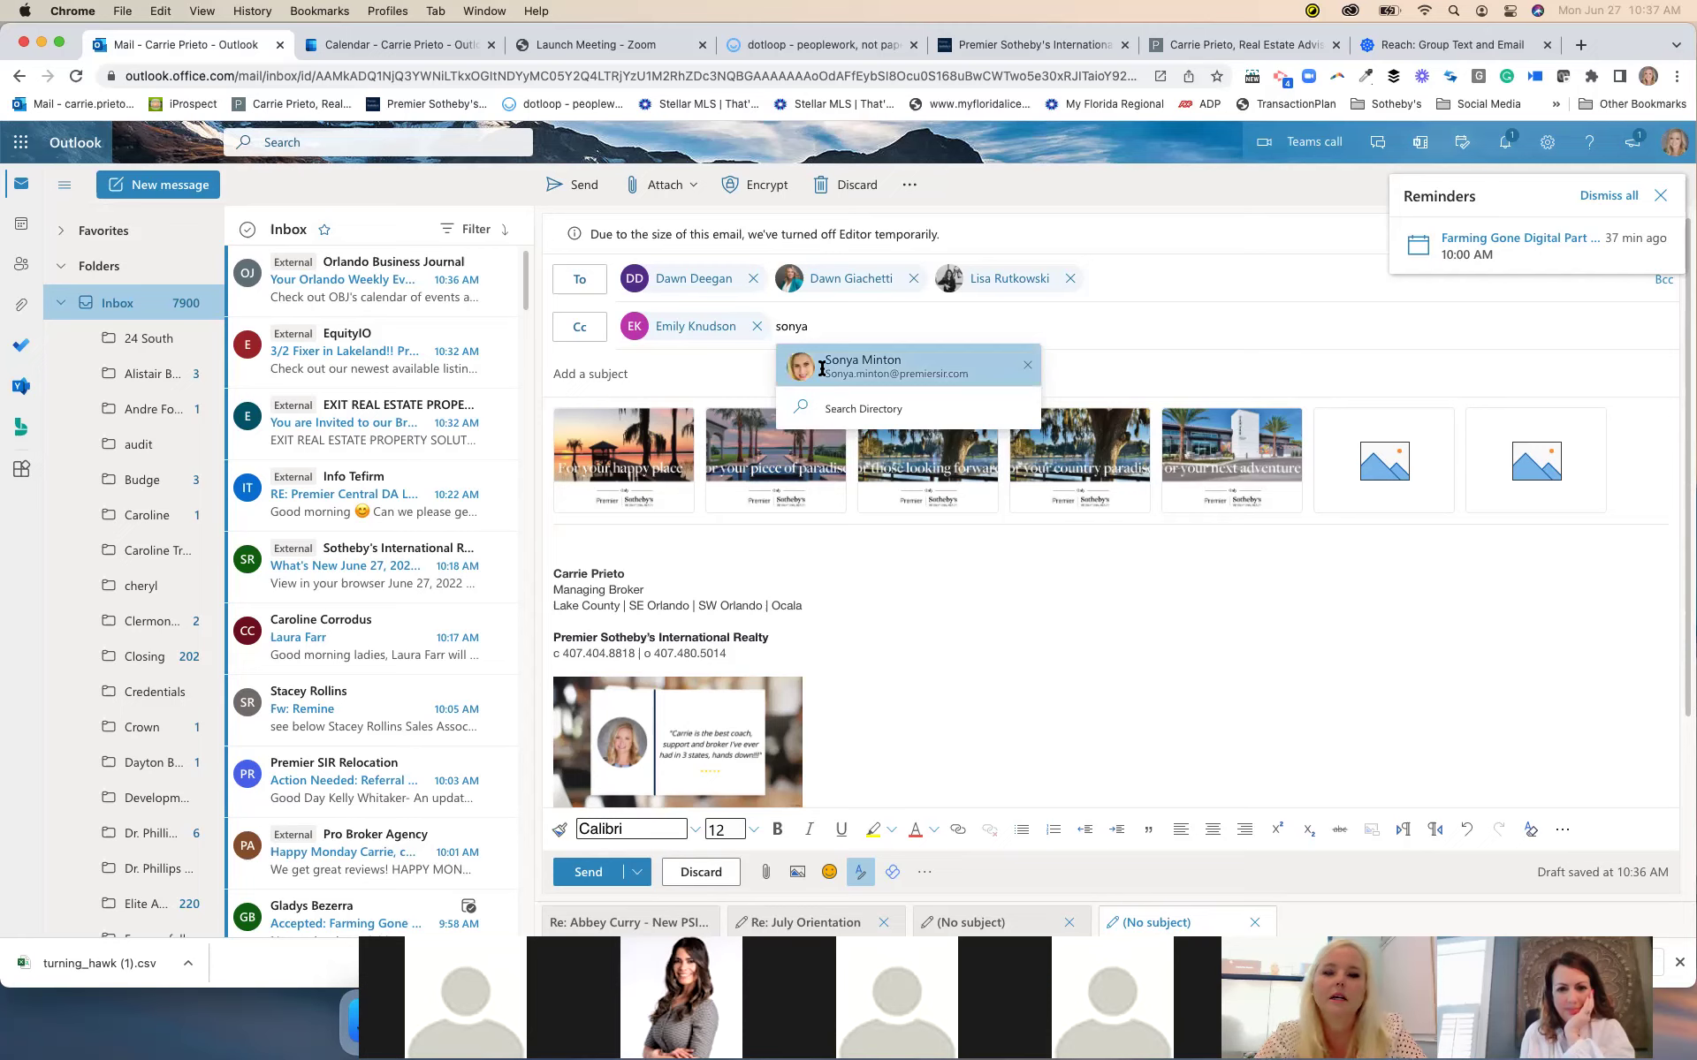
pyautogui.click(822, 368)
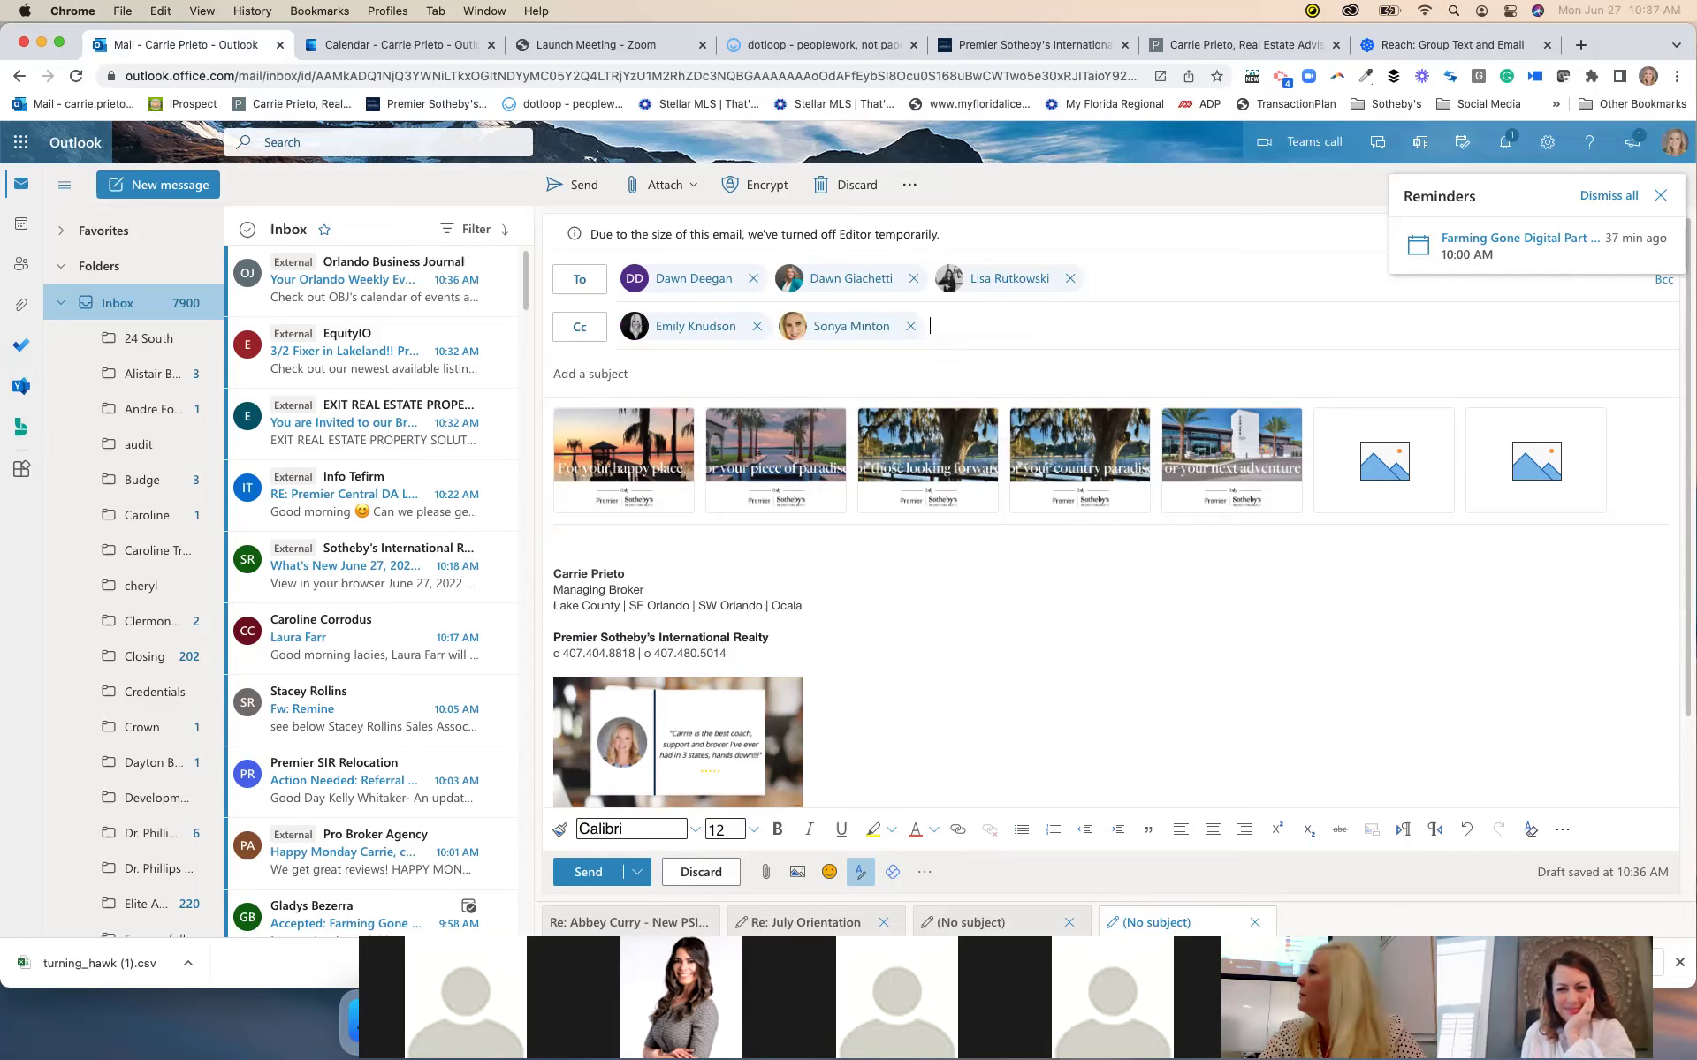
# Copy three more colleagues on the email as Cc recipients, choosing each premiersir.com address from the suggested contacts
pyautogui.write('ang')
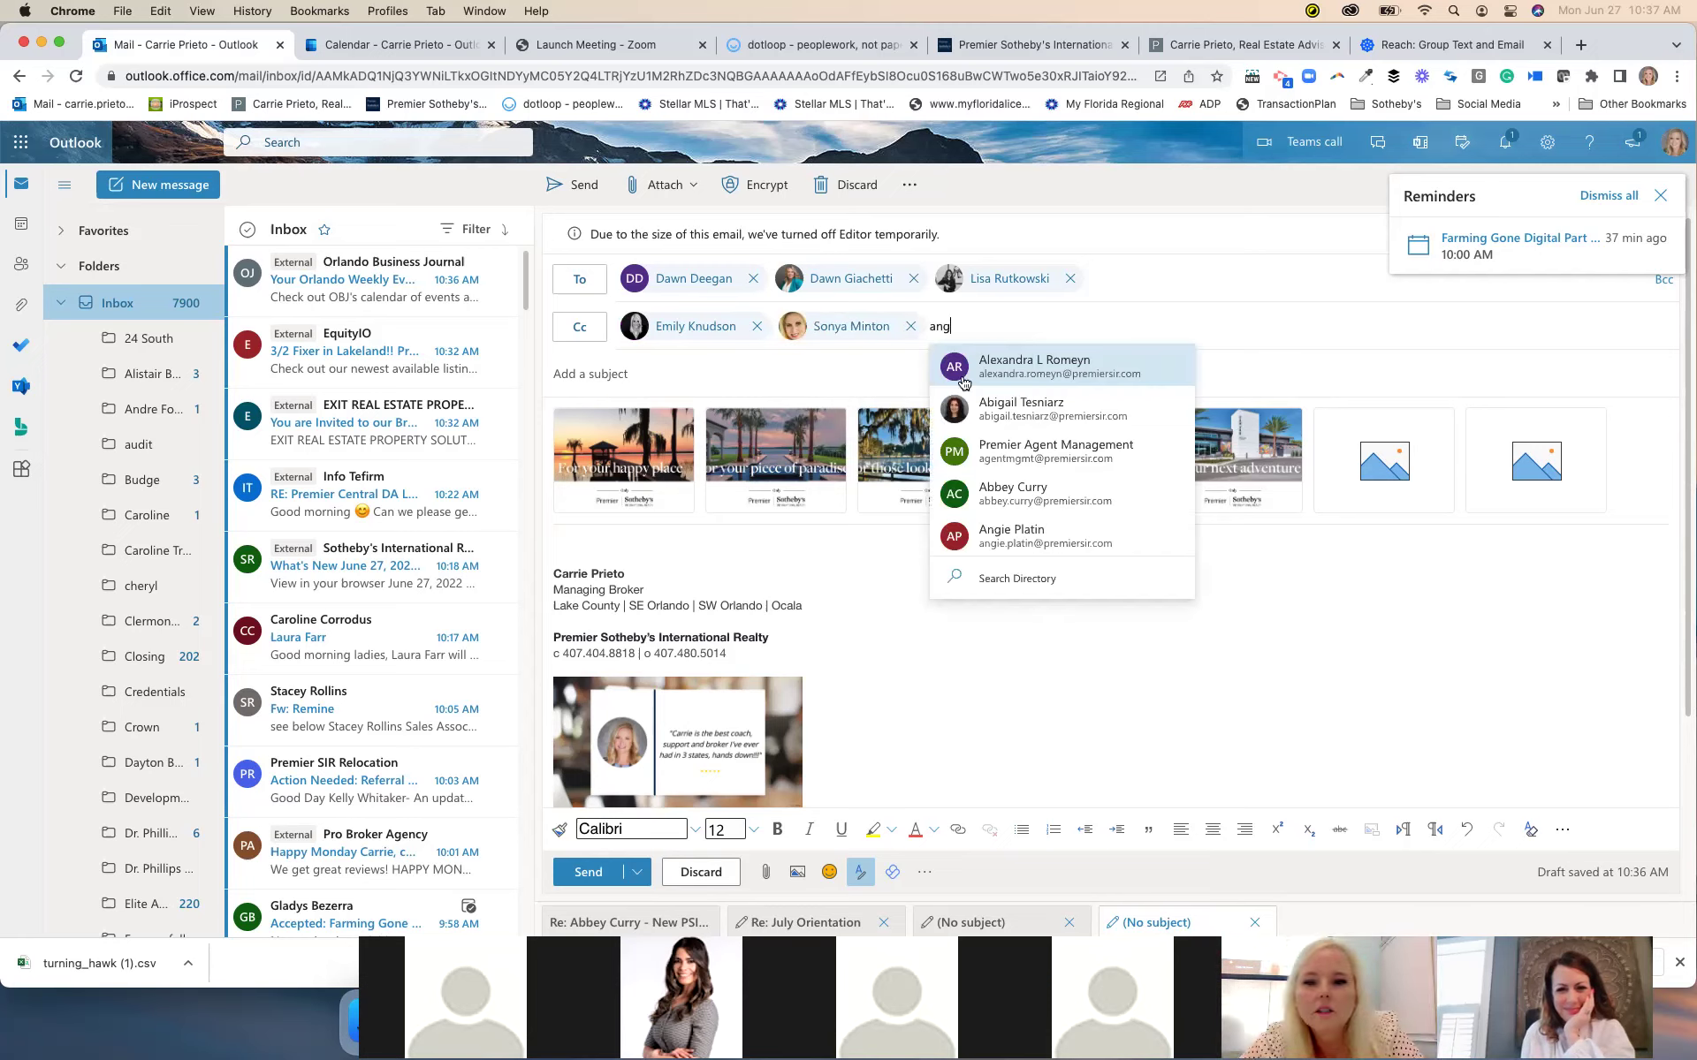
pyautogui.write('i')
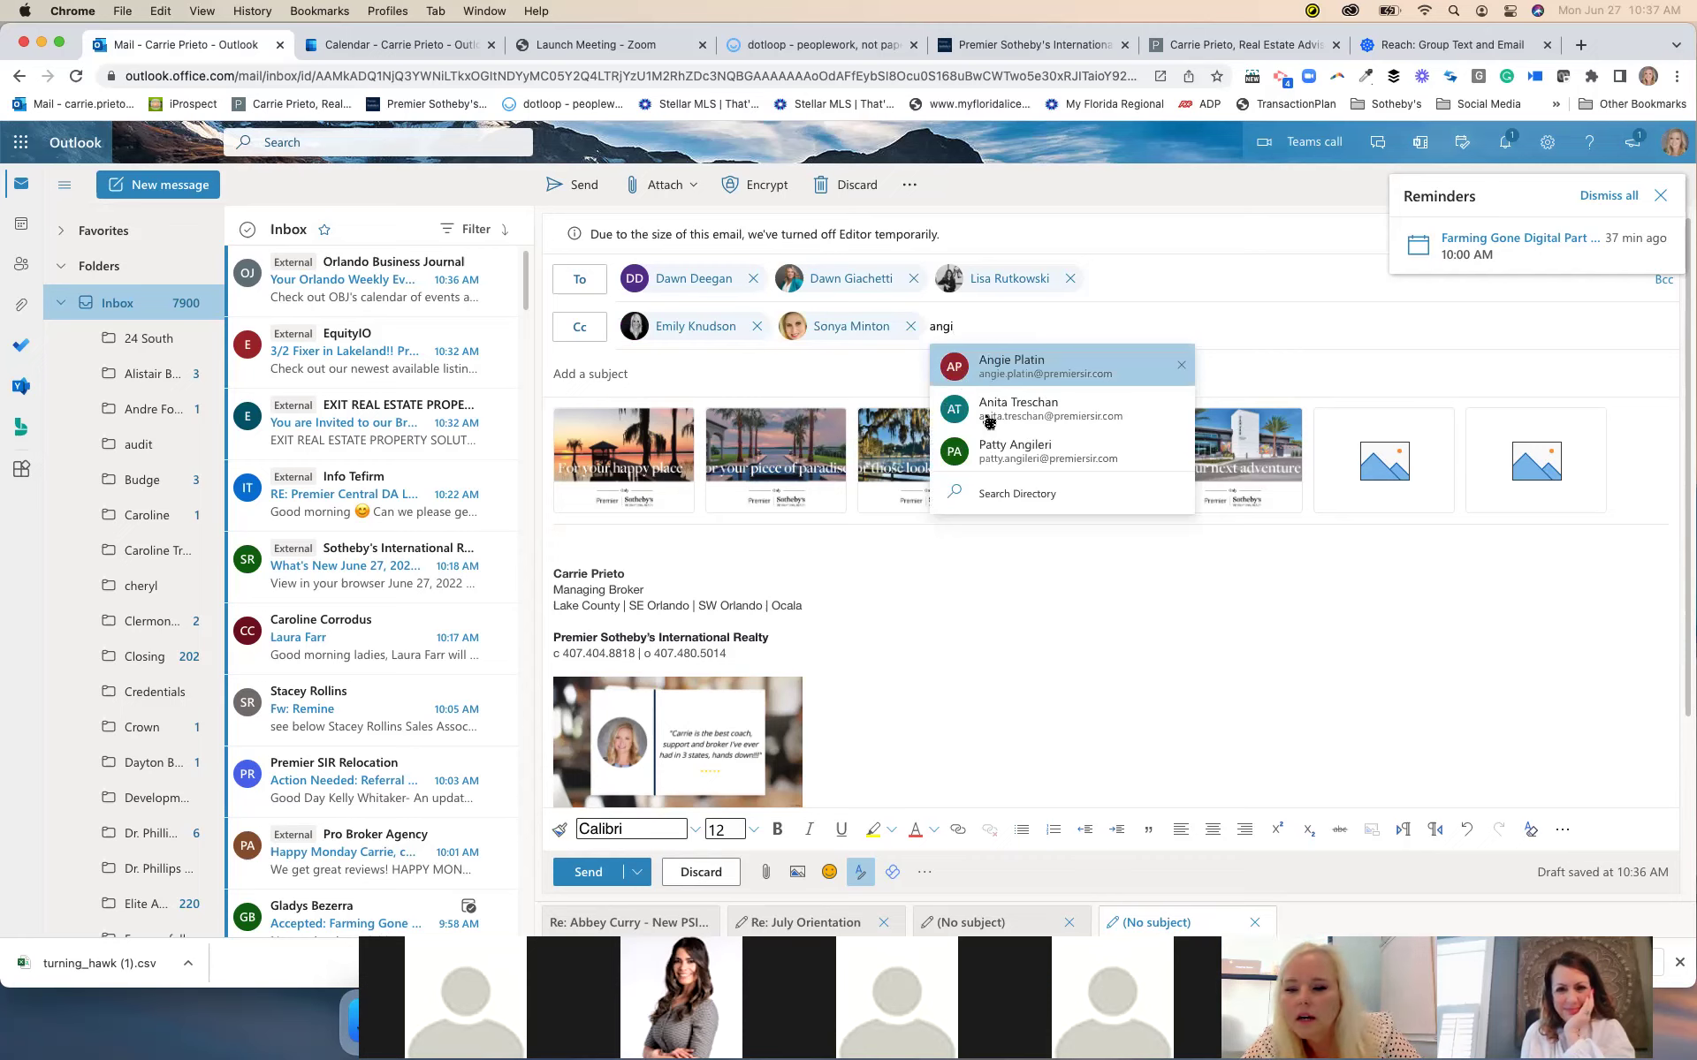
pyautogui.click(1063, 378)
pyautogui.write('vic')
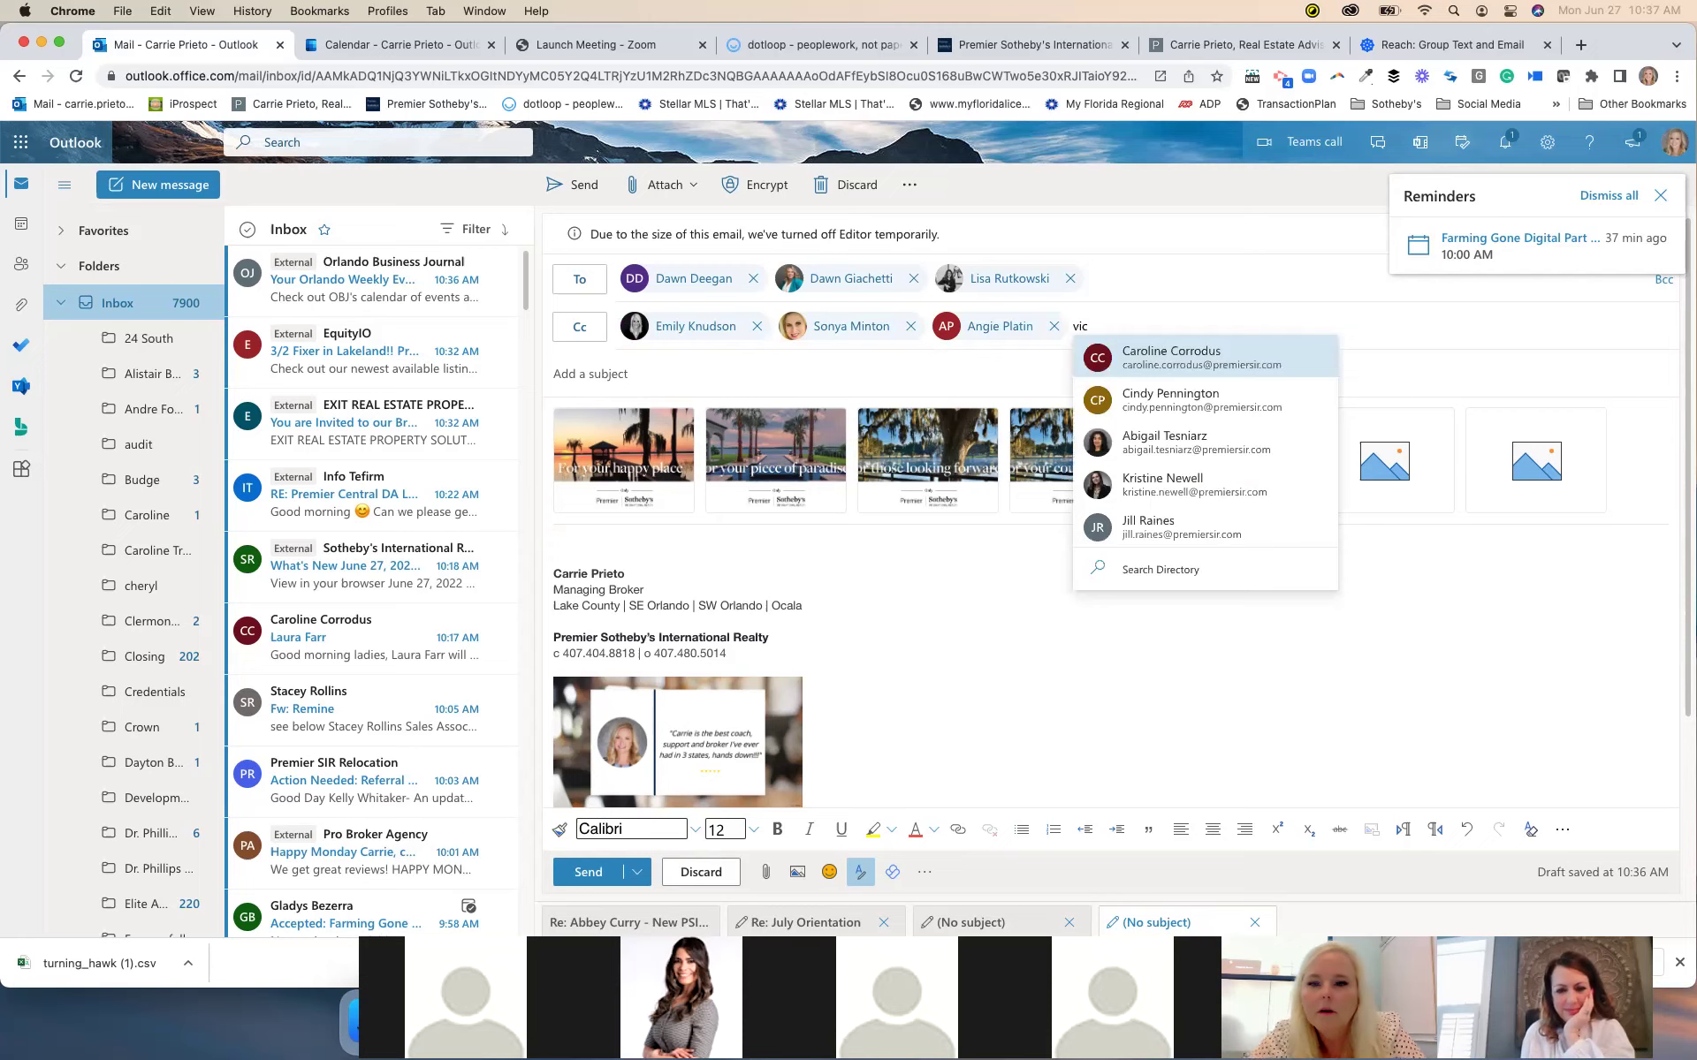
pyautogui.write('tor')
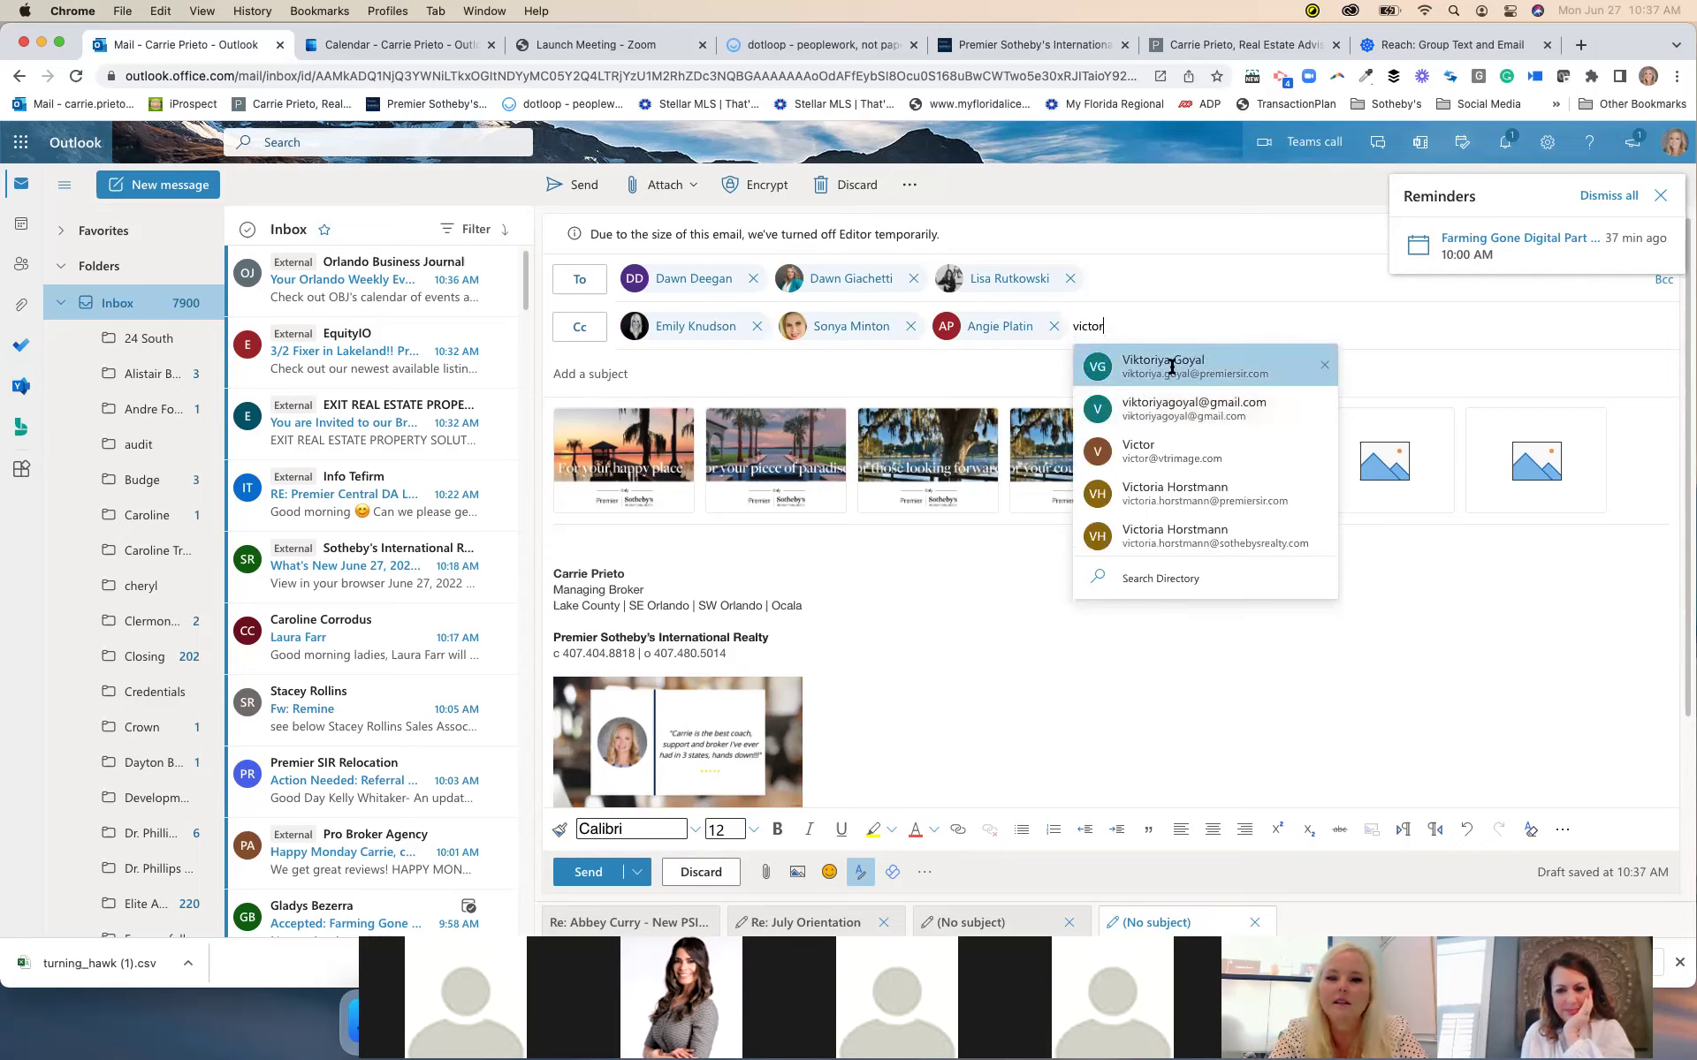
pyautogui.click(1171, 366)
pyautogui.write('gldy')
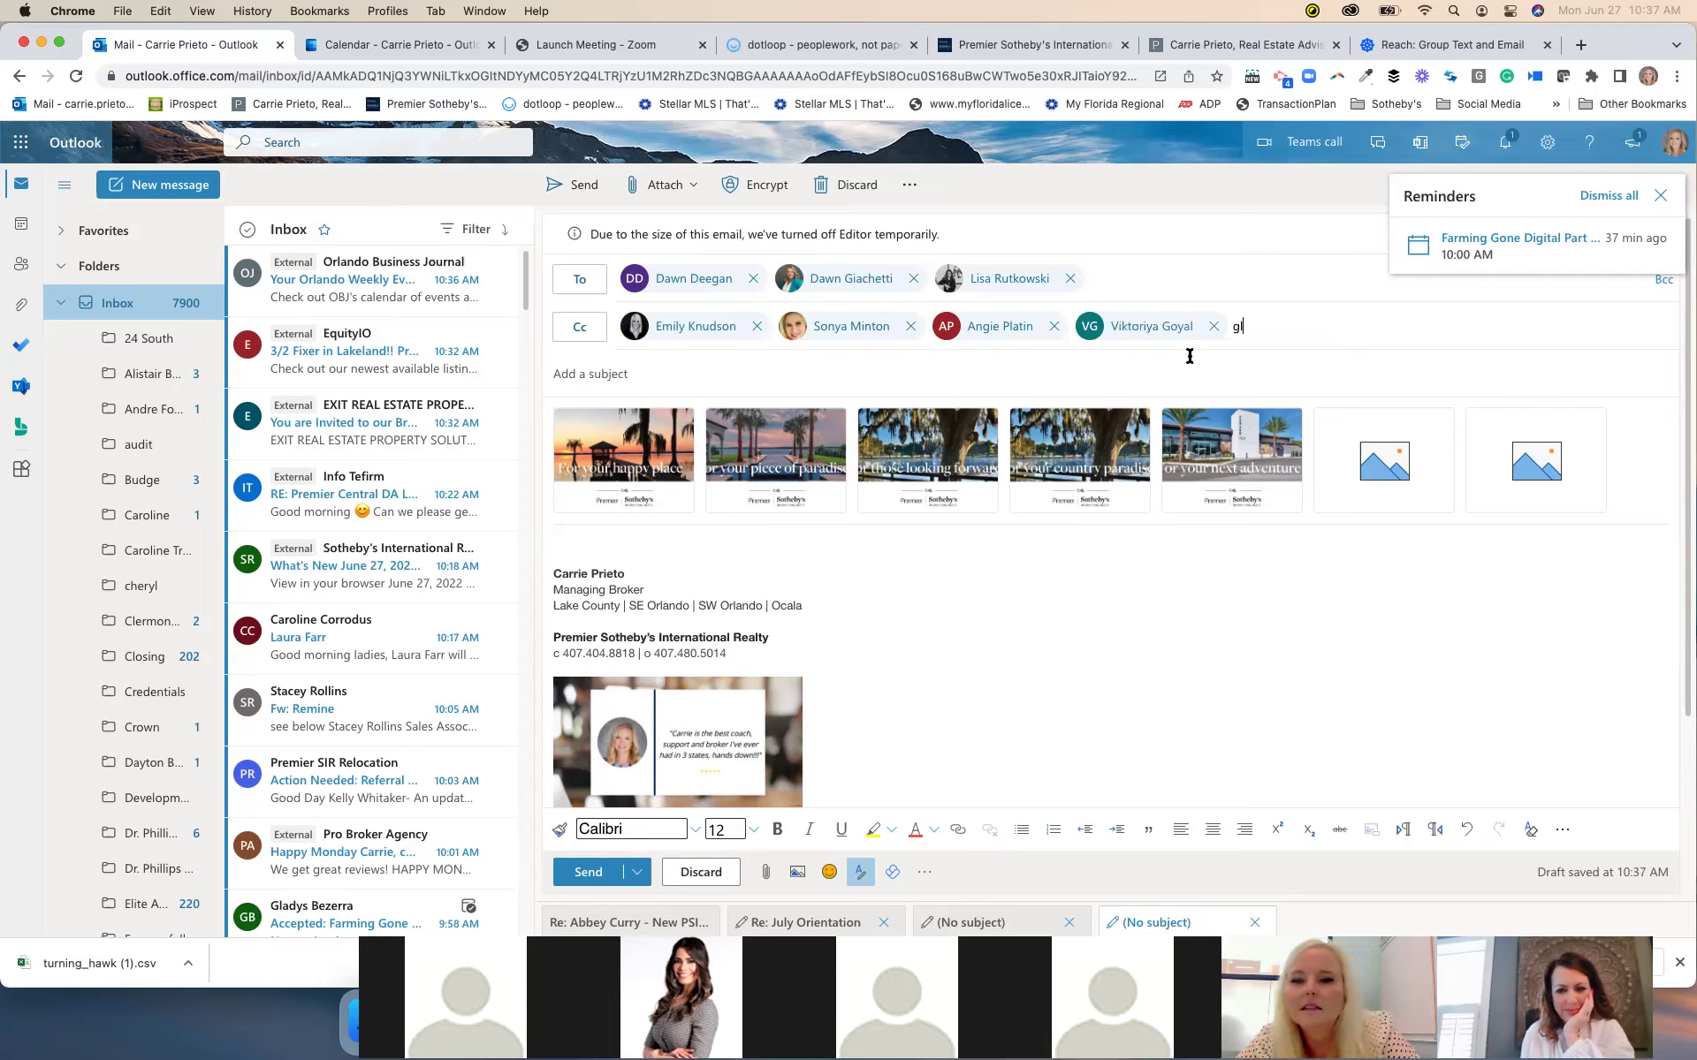
pyautogui.press('BackSpace')
pyautogui.press('BackSpace')
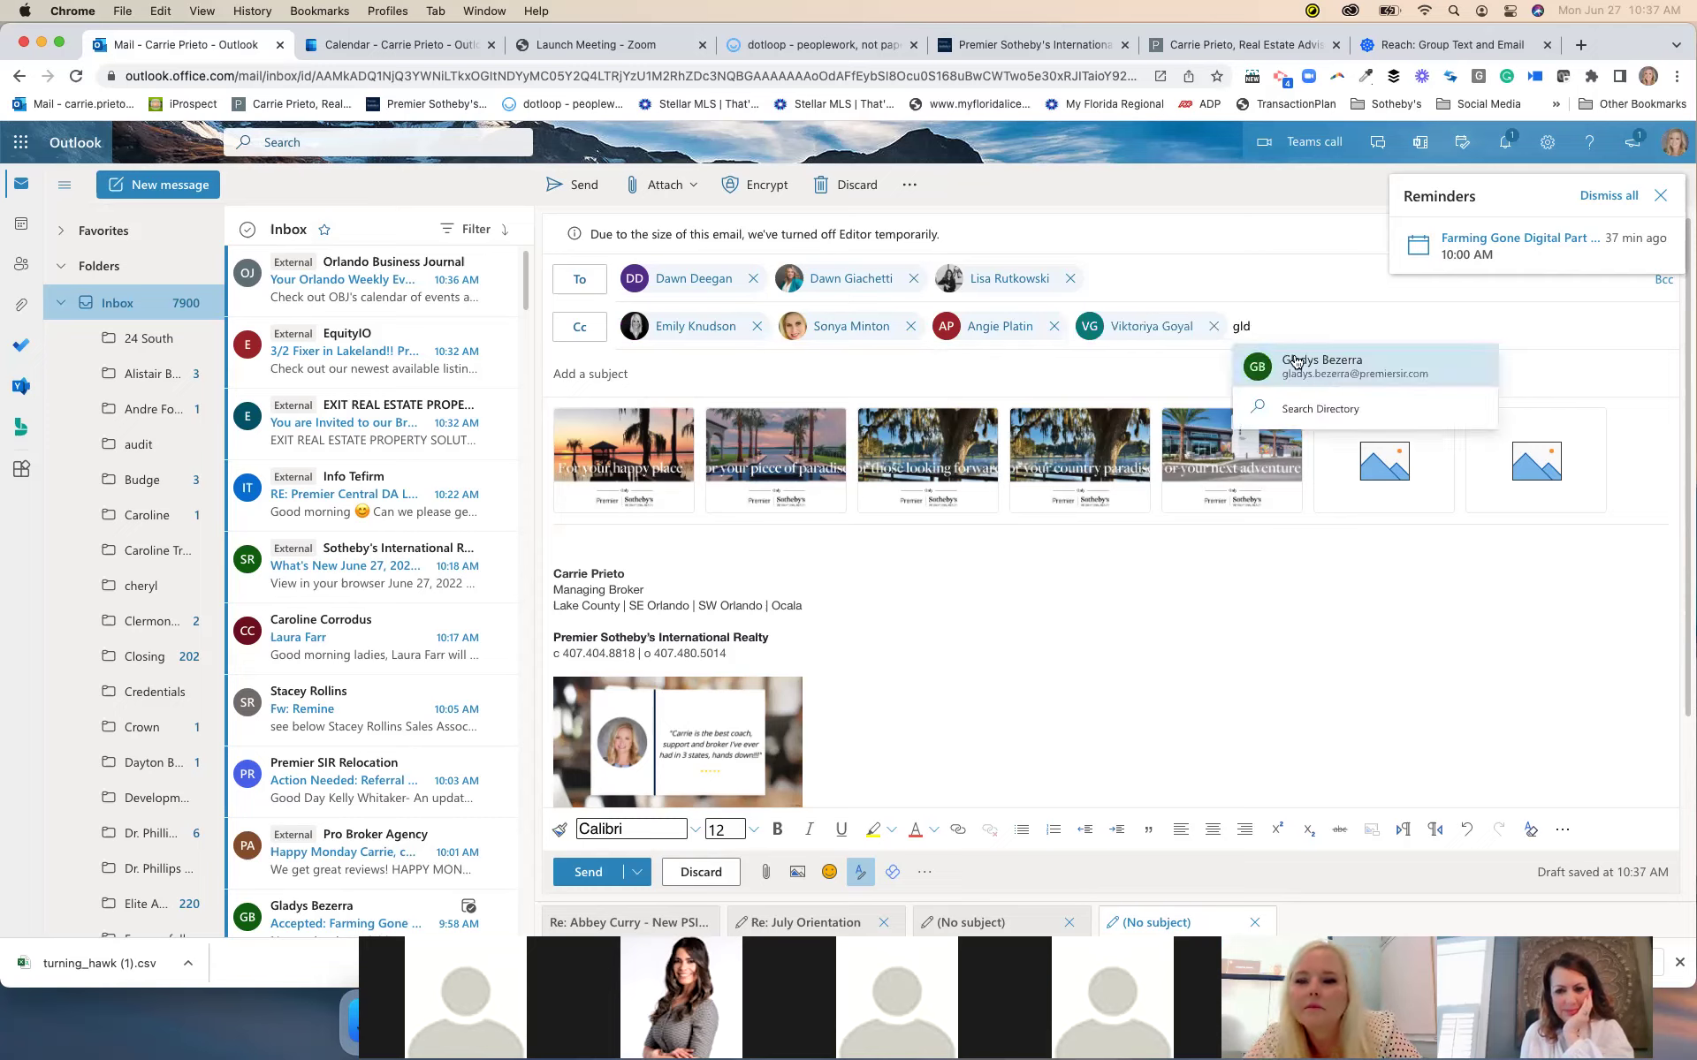
pyautogui.press('Return')
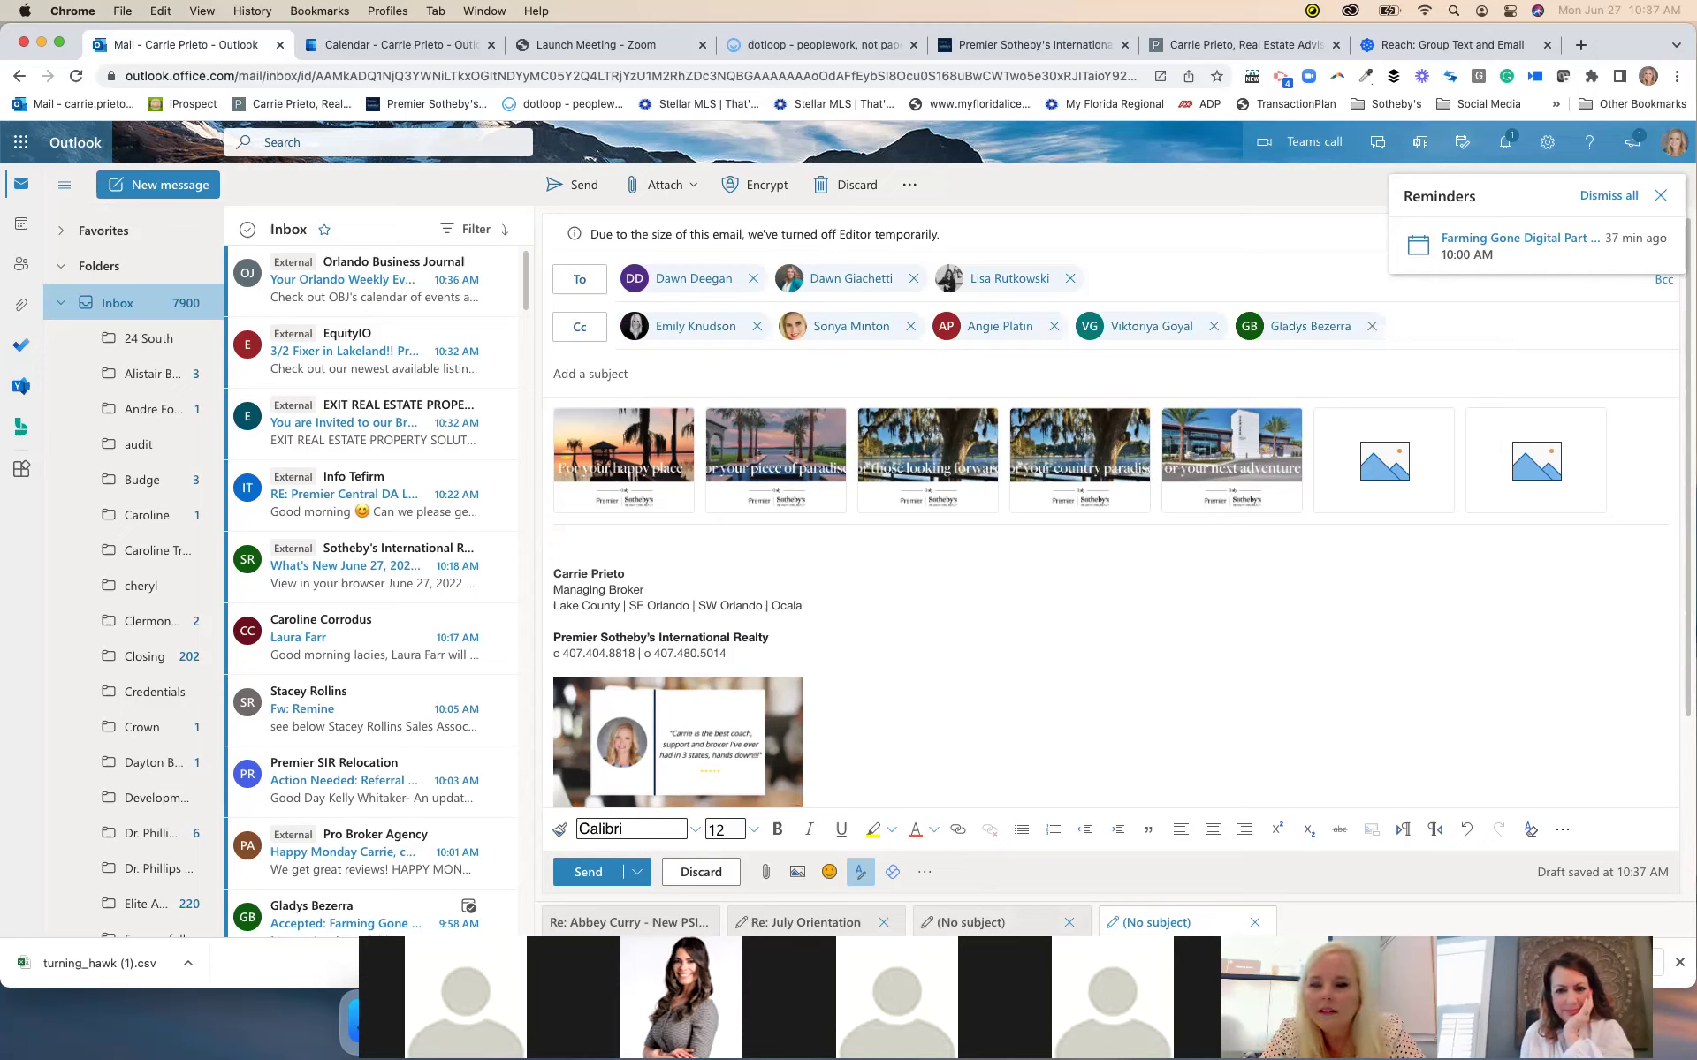
# Try to find another colleague for the Cc line by first name, then clear the entry
pyautogui.write('li')
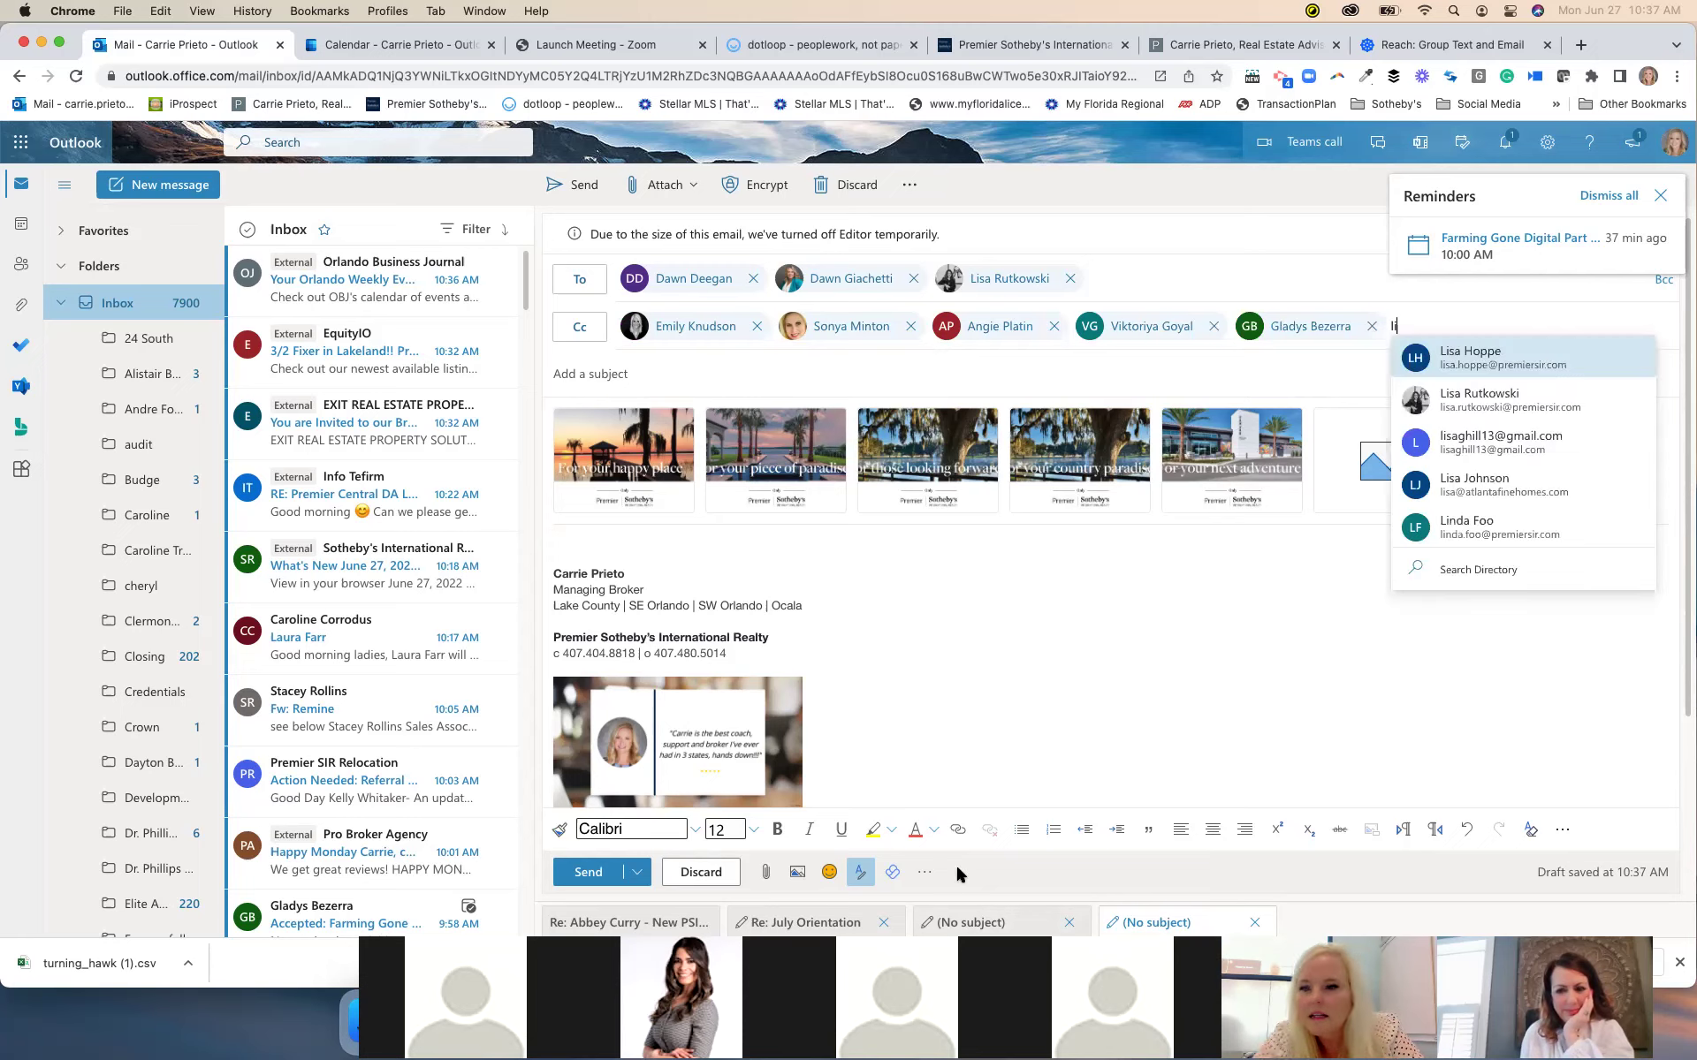
pyautogui.write('liann')
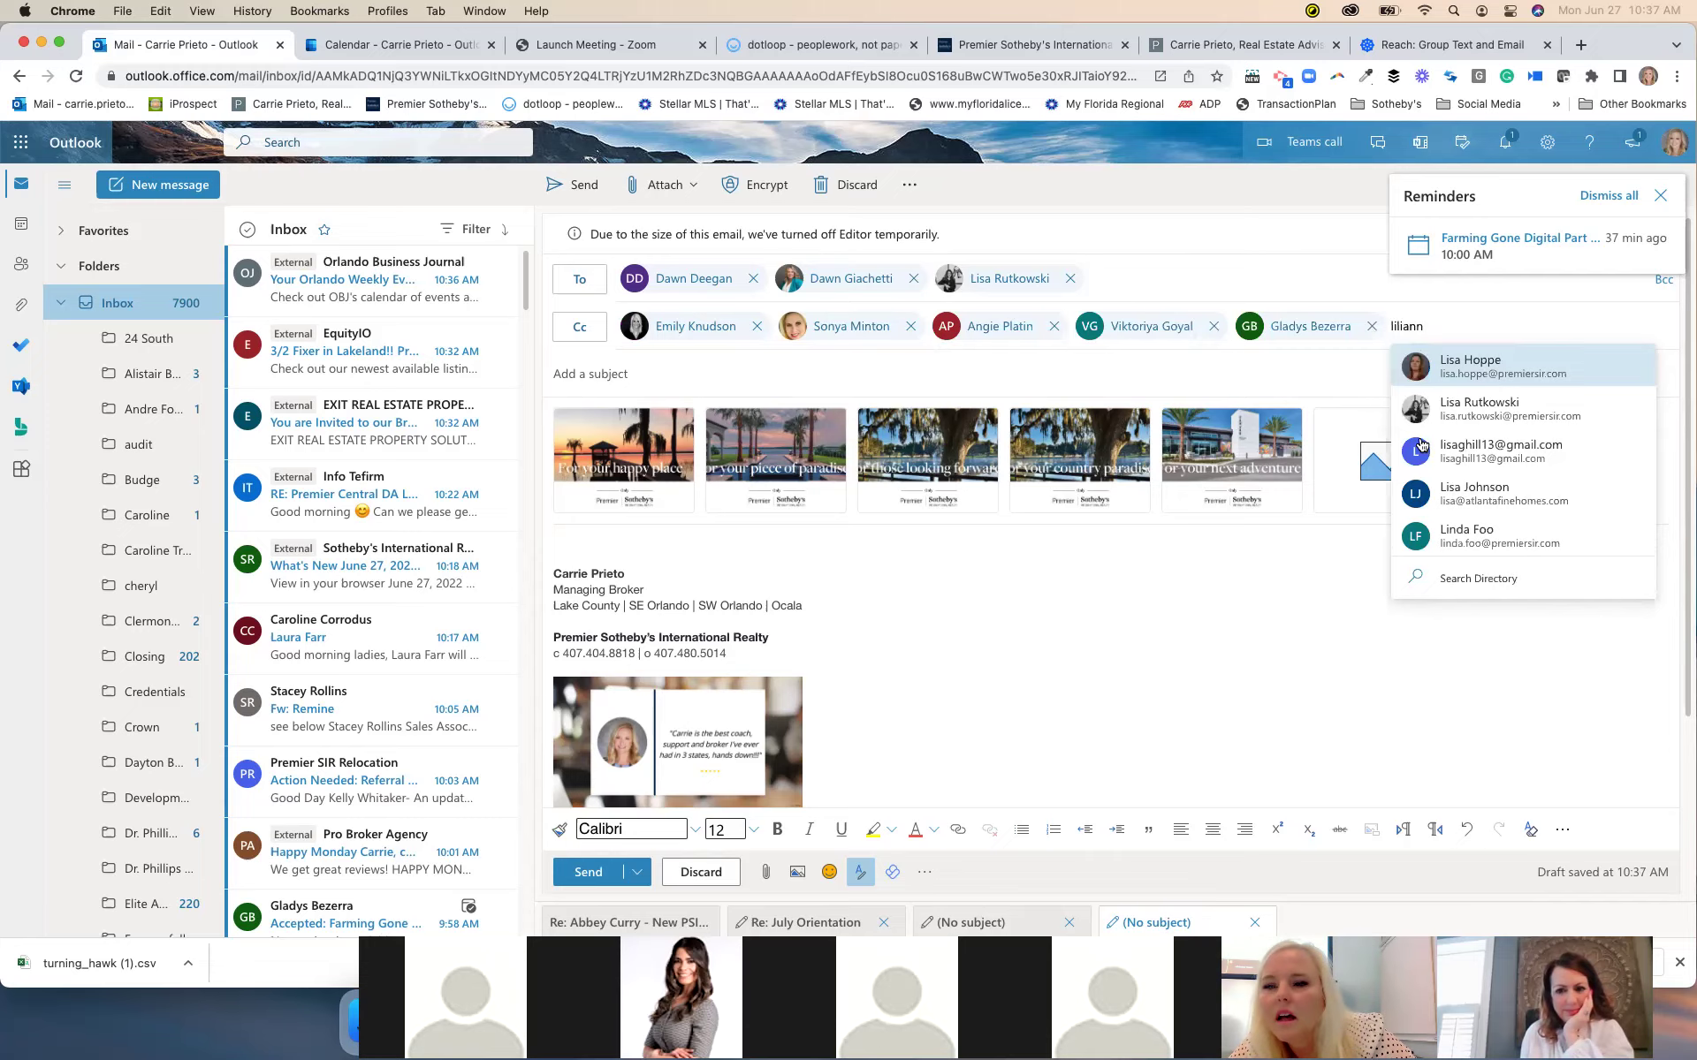
pyautogui.scroll(3, 1421, 445)
pyautogui.scroll(3, 1497, 354)
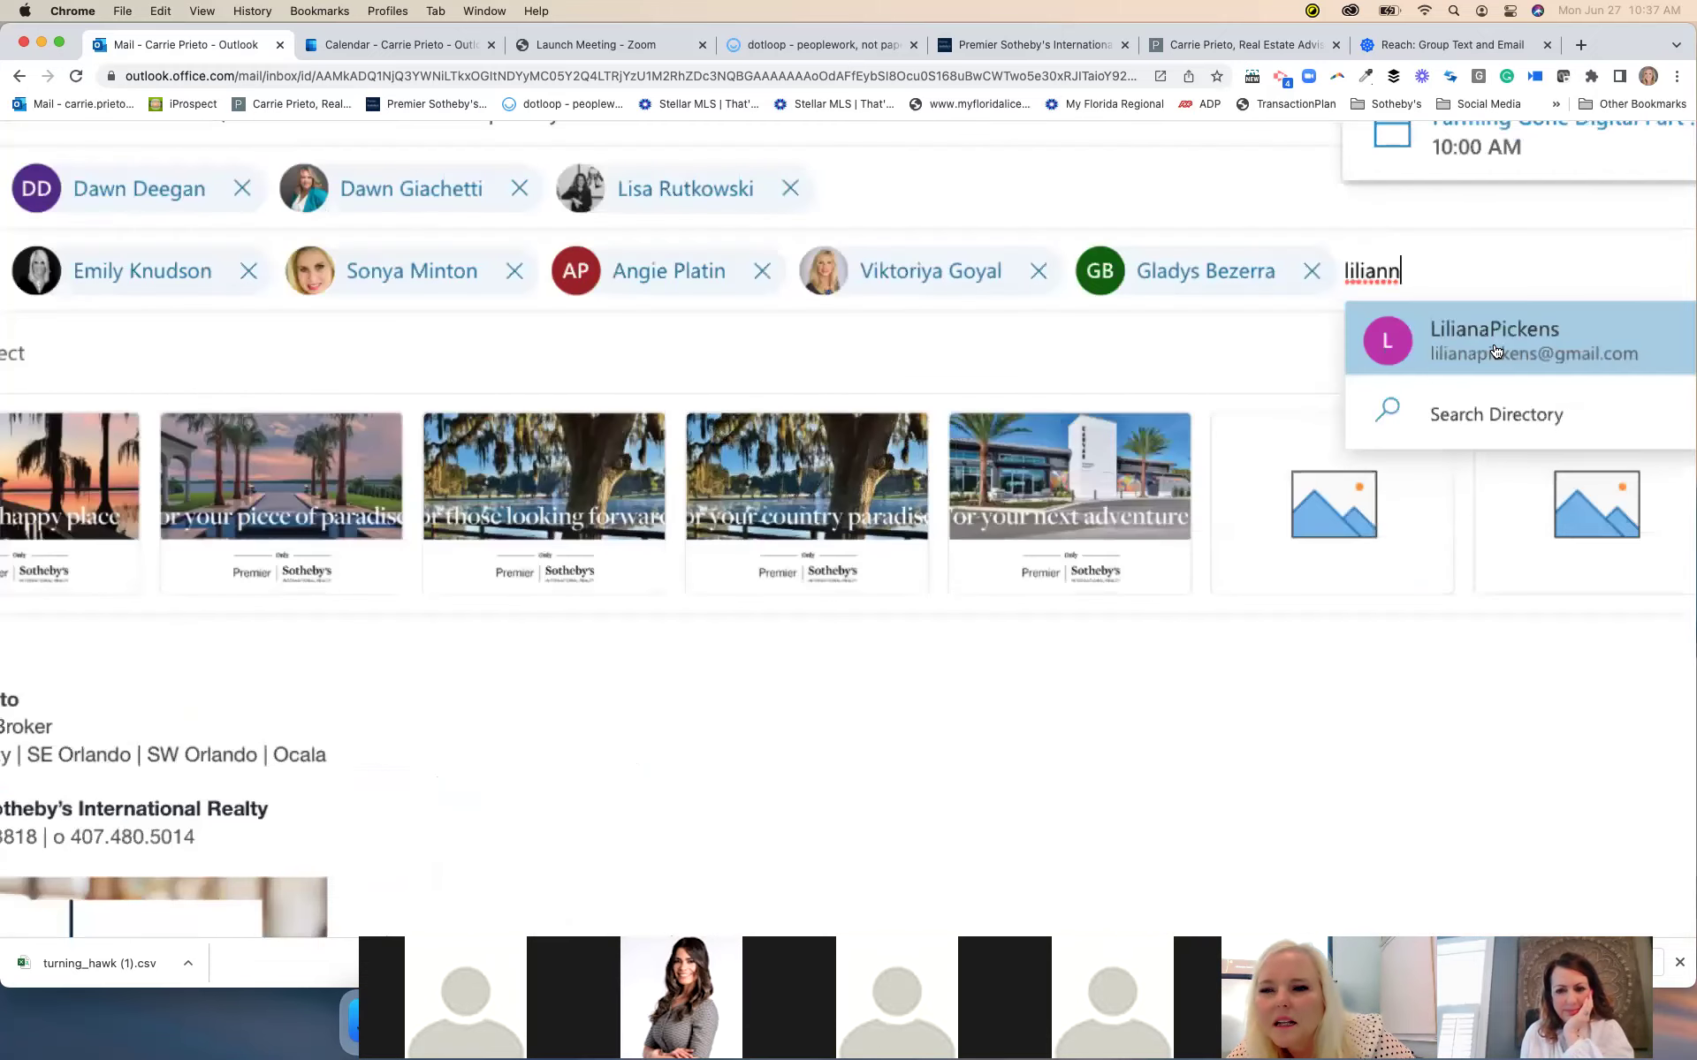
pyautogui.scroll(1, 1497, 352)
pyautogui.press('BackSpace')
pyautogui.scroll(3, 848, 442)
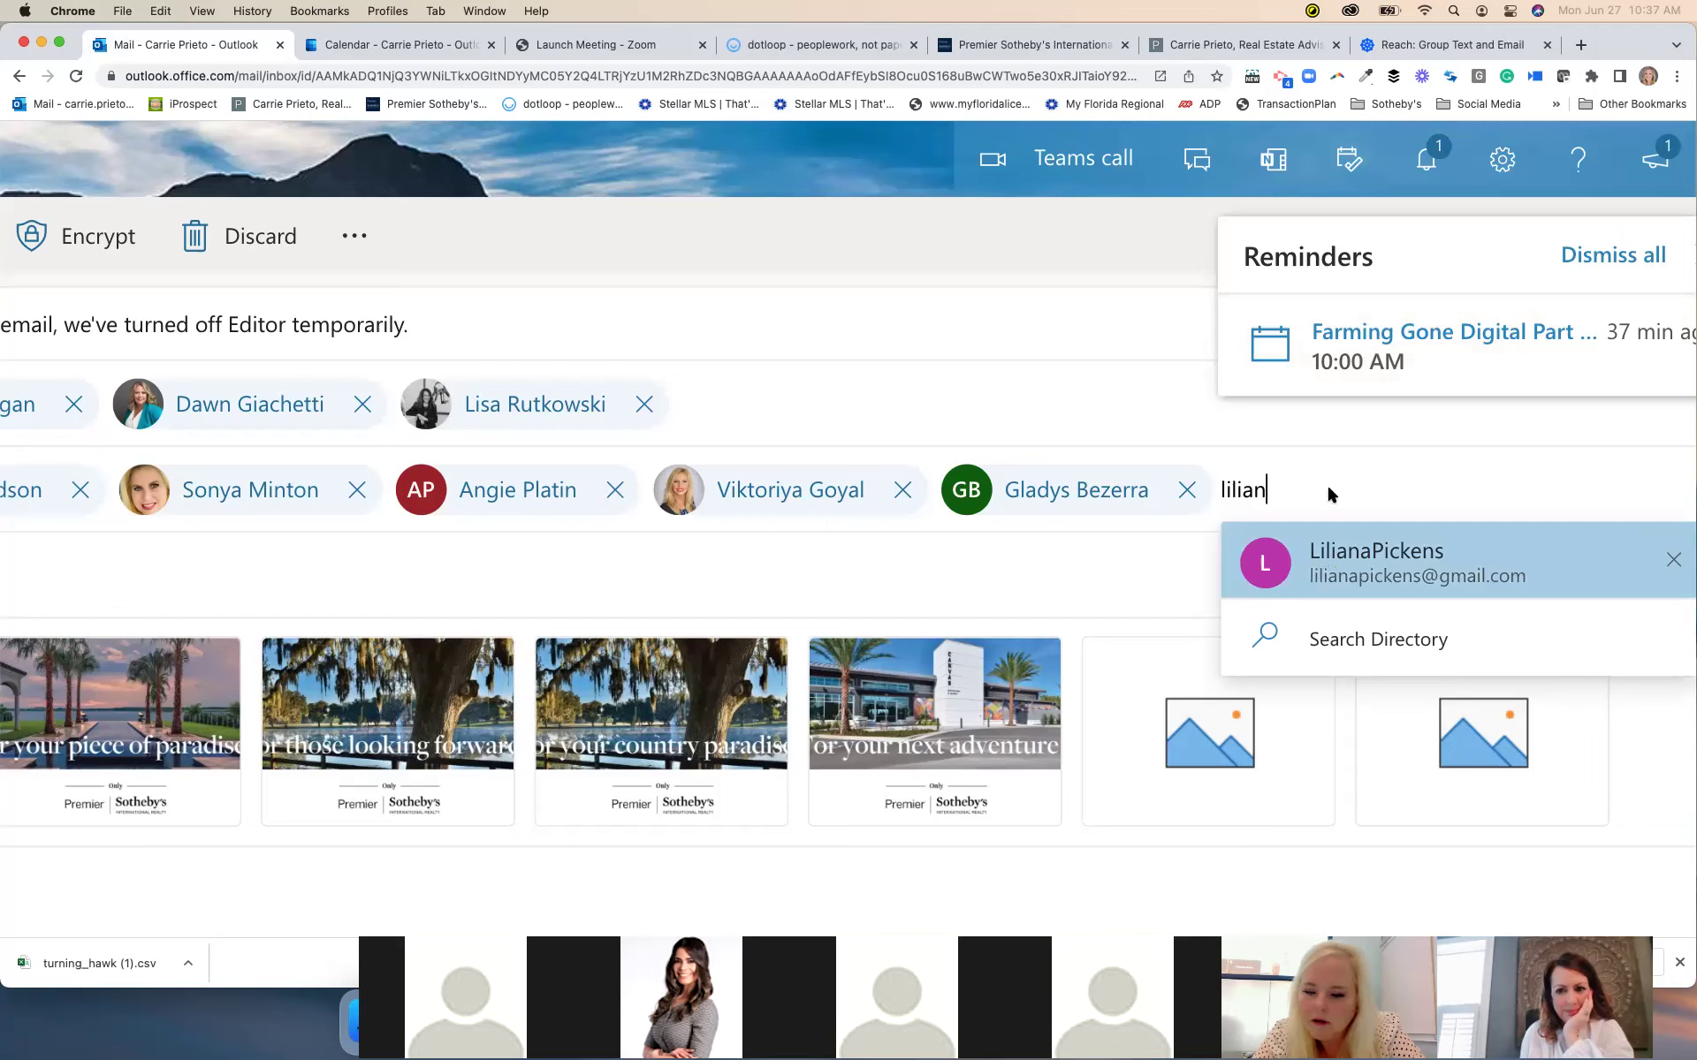
pyautogui.press('BackSpace')
pyautogui.press('BackSpace')
pyautogui.press('BackSpace')
pyautogui.press('BackSpace')
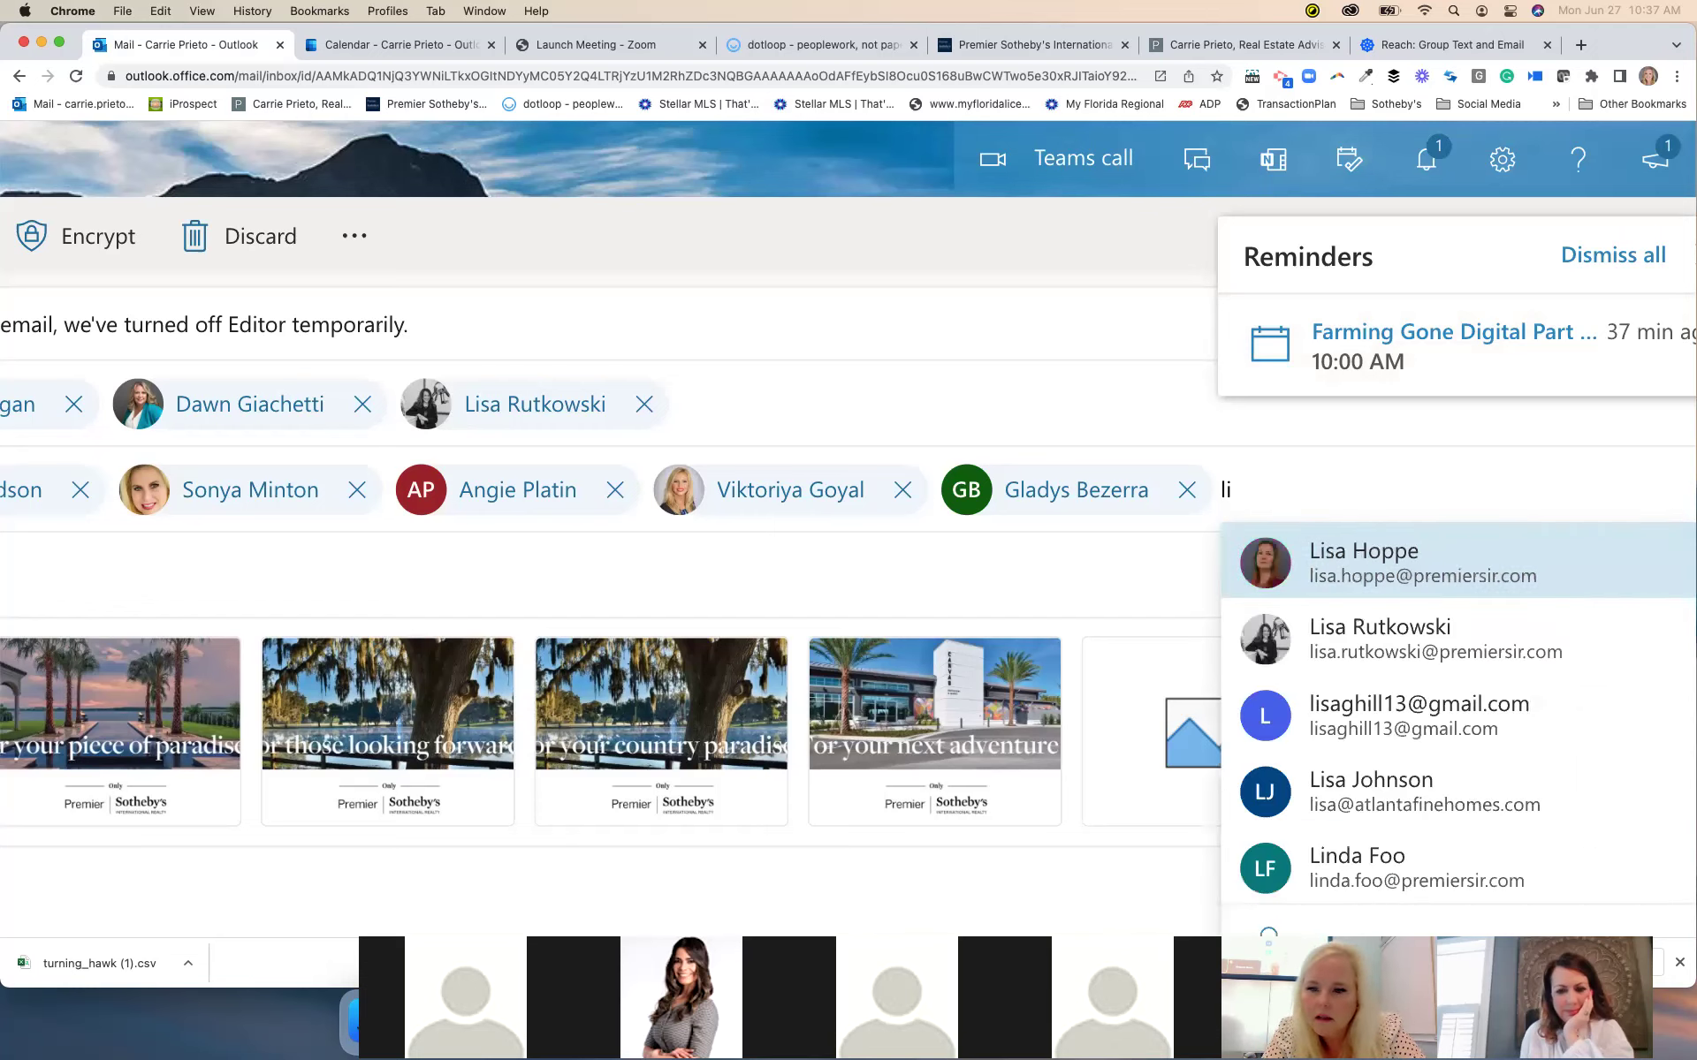
pyautogui.write('l')
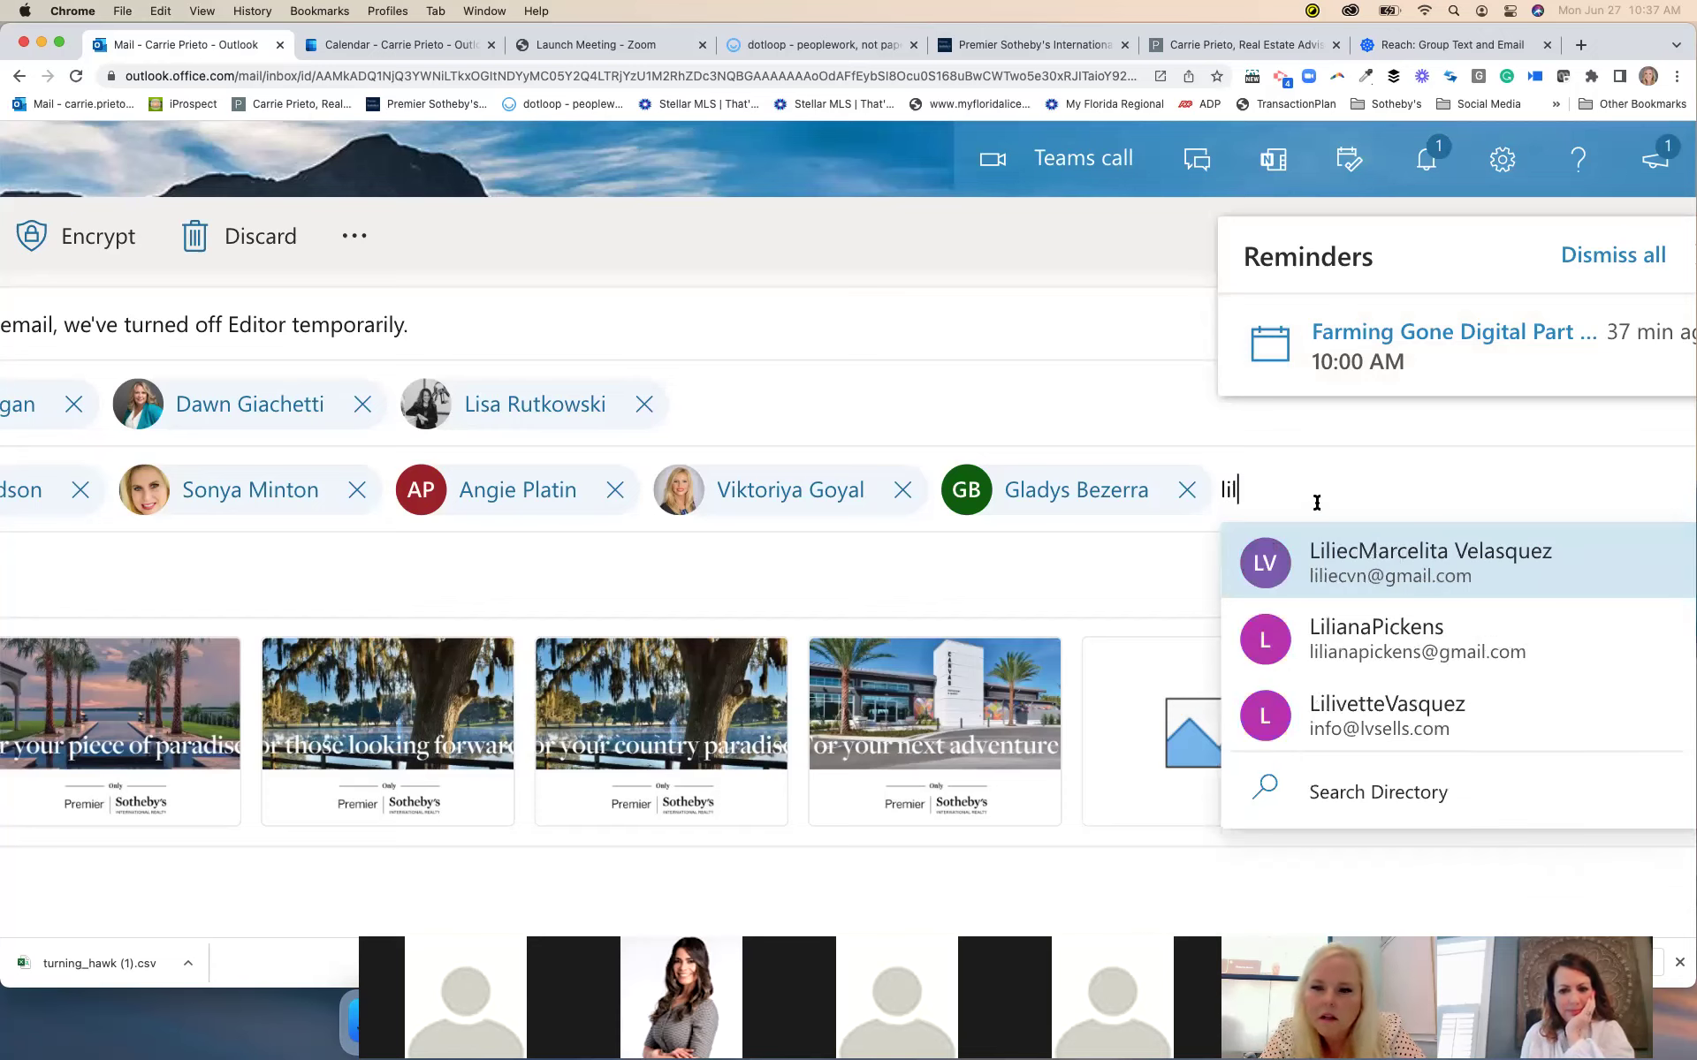
pyautogui.press('BackSpace')
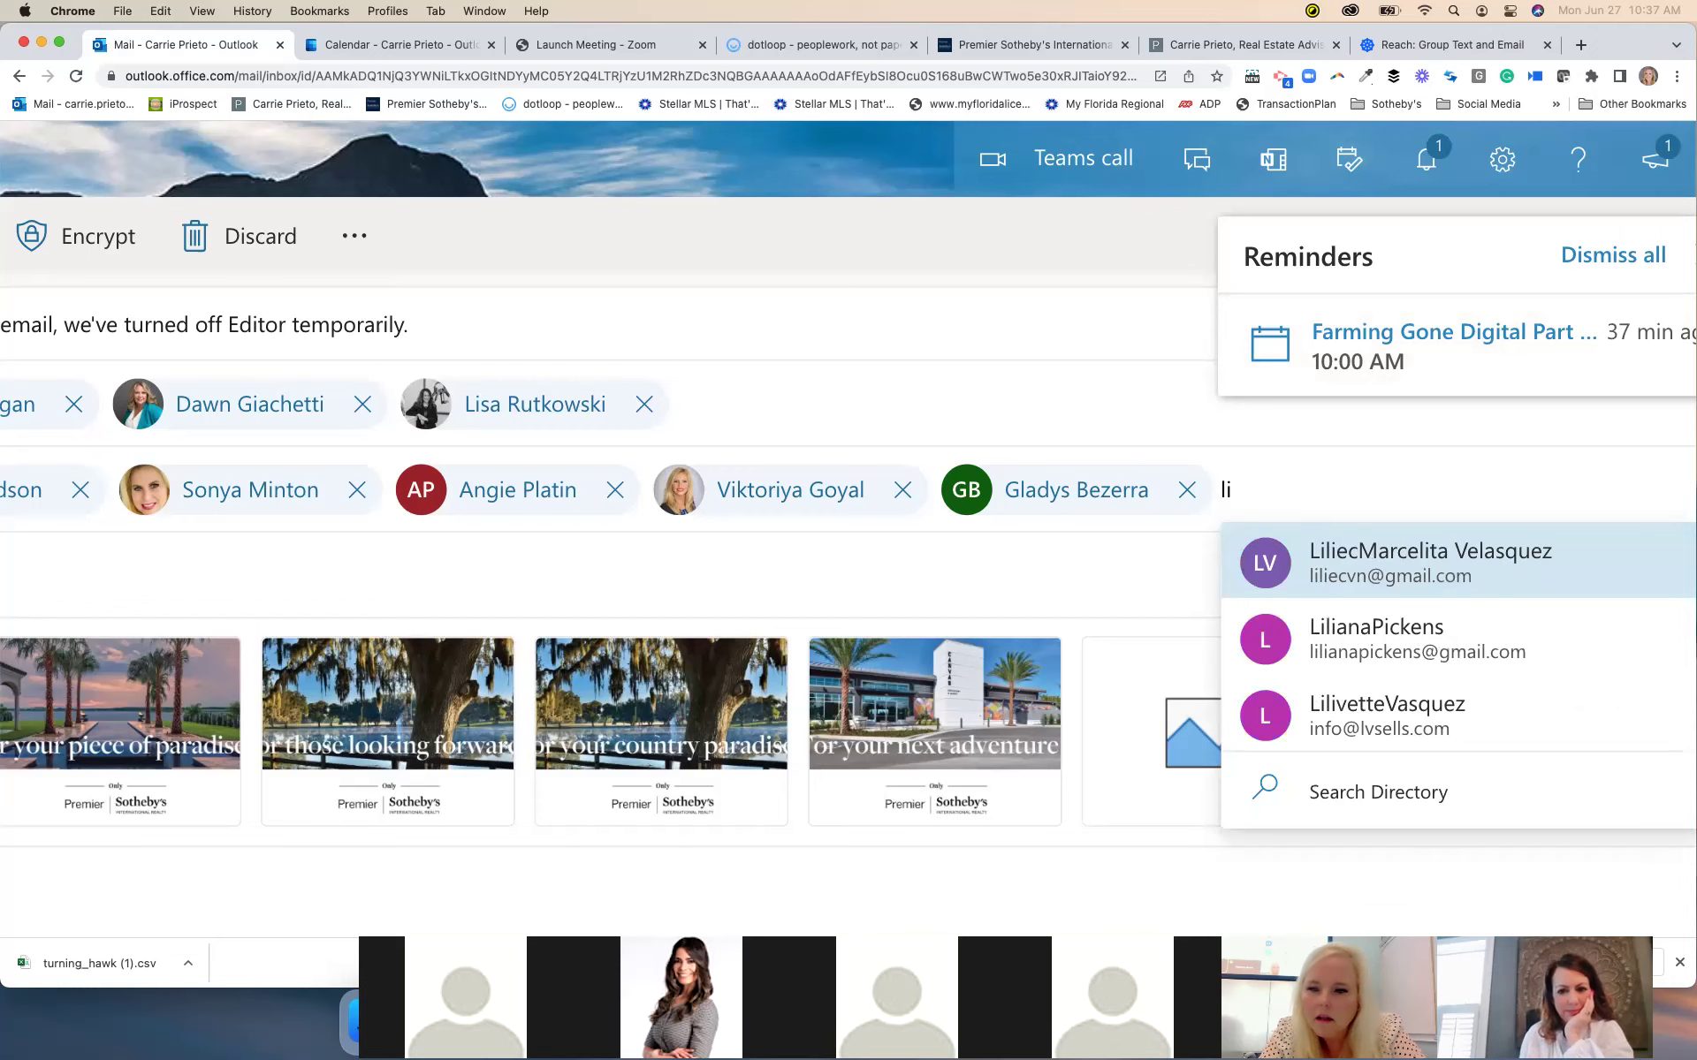
pyautogui.write('l')
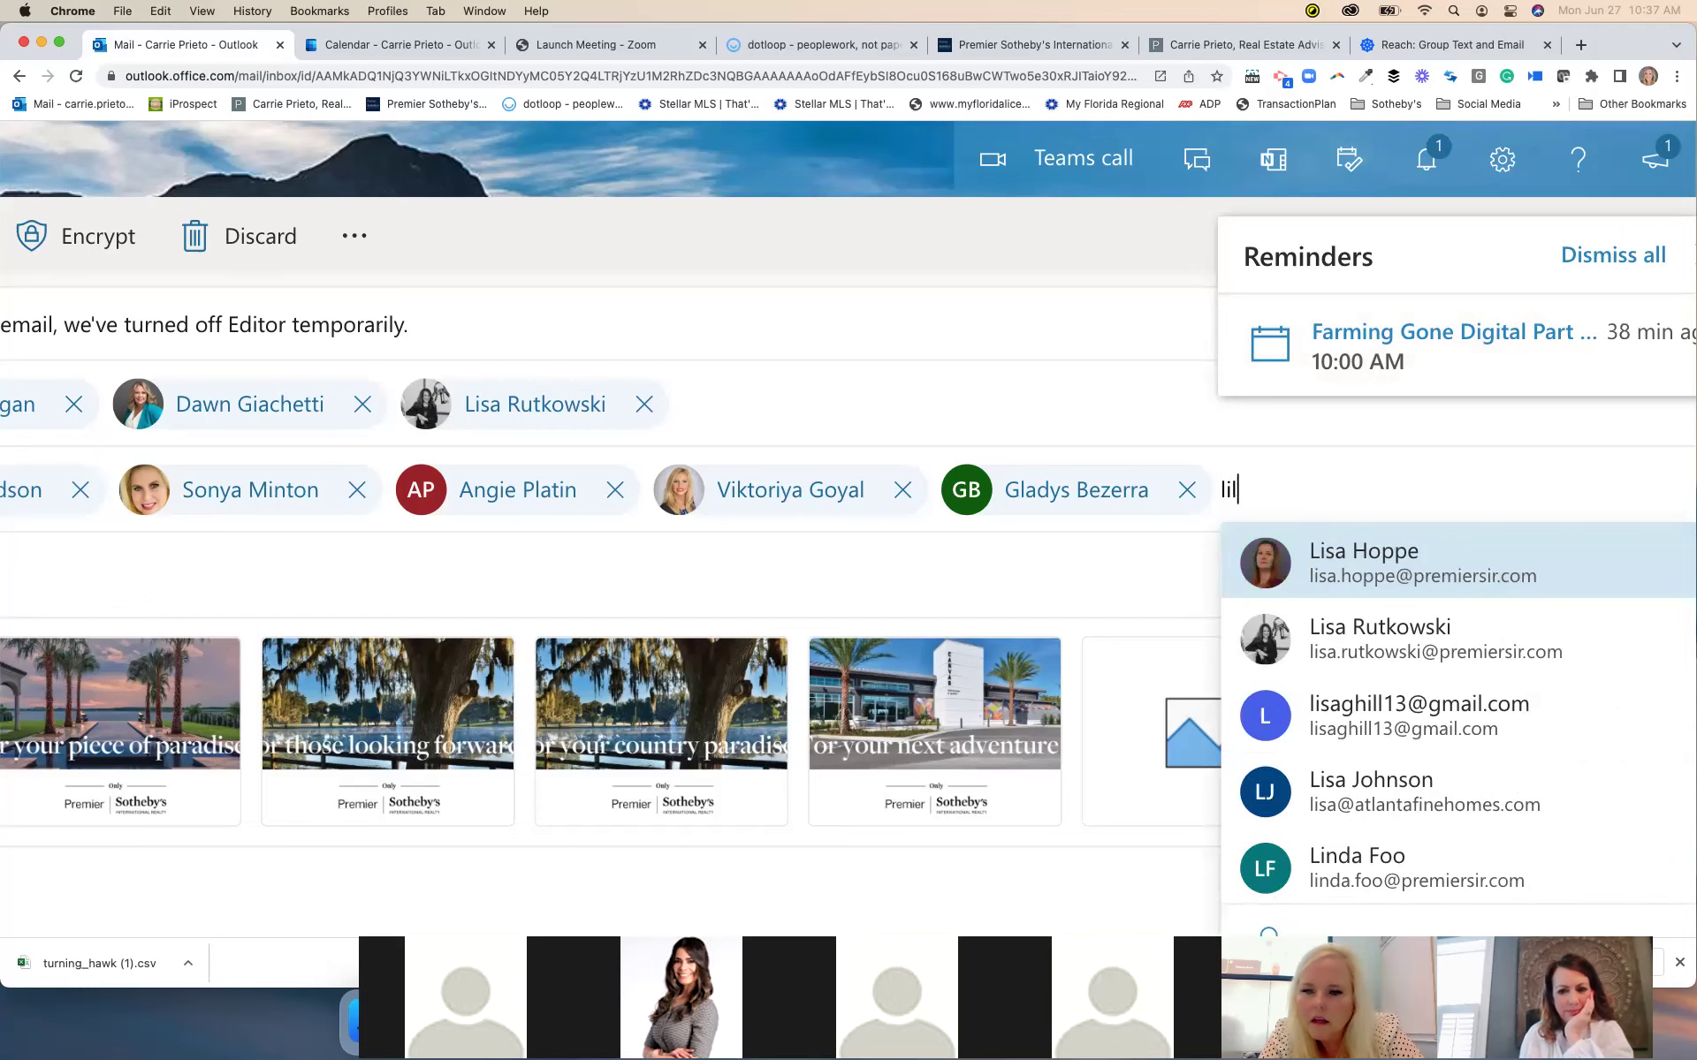
pyautogui.write('i')
pyautogui.write('a')
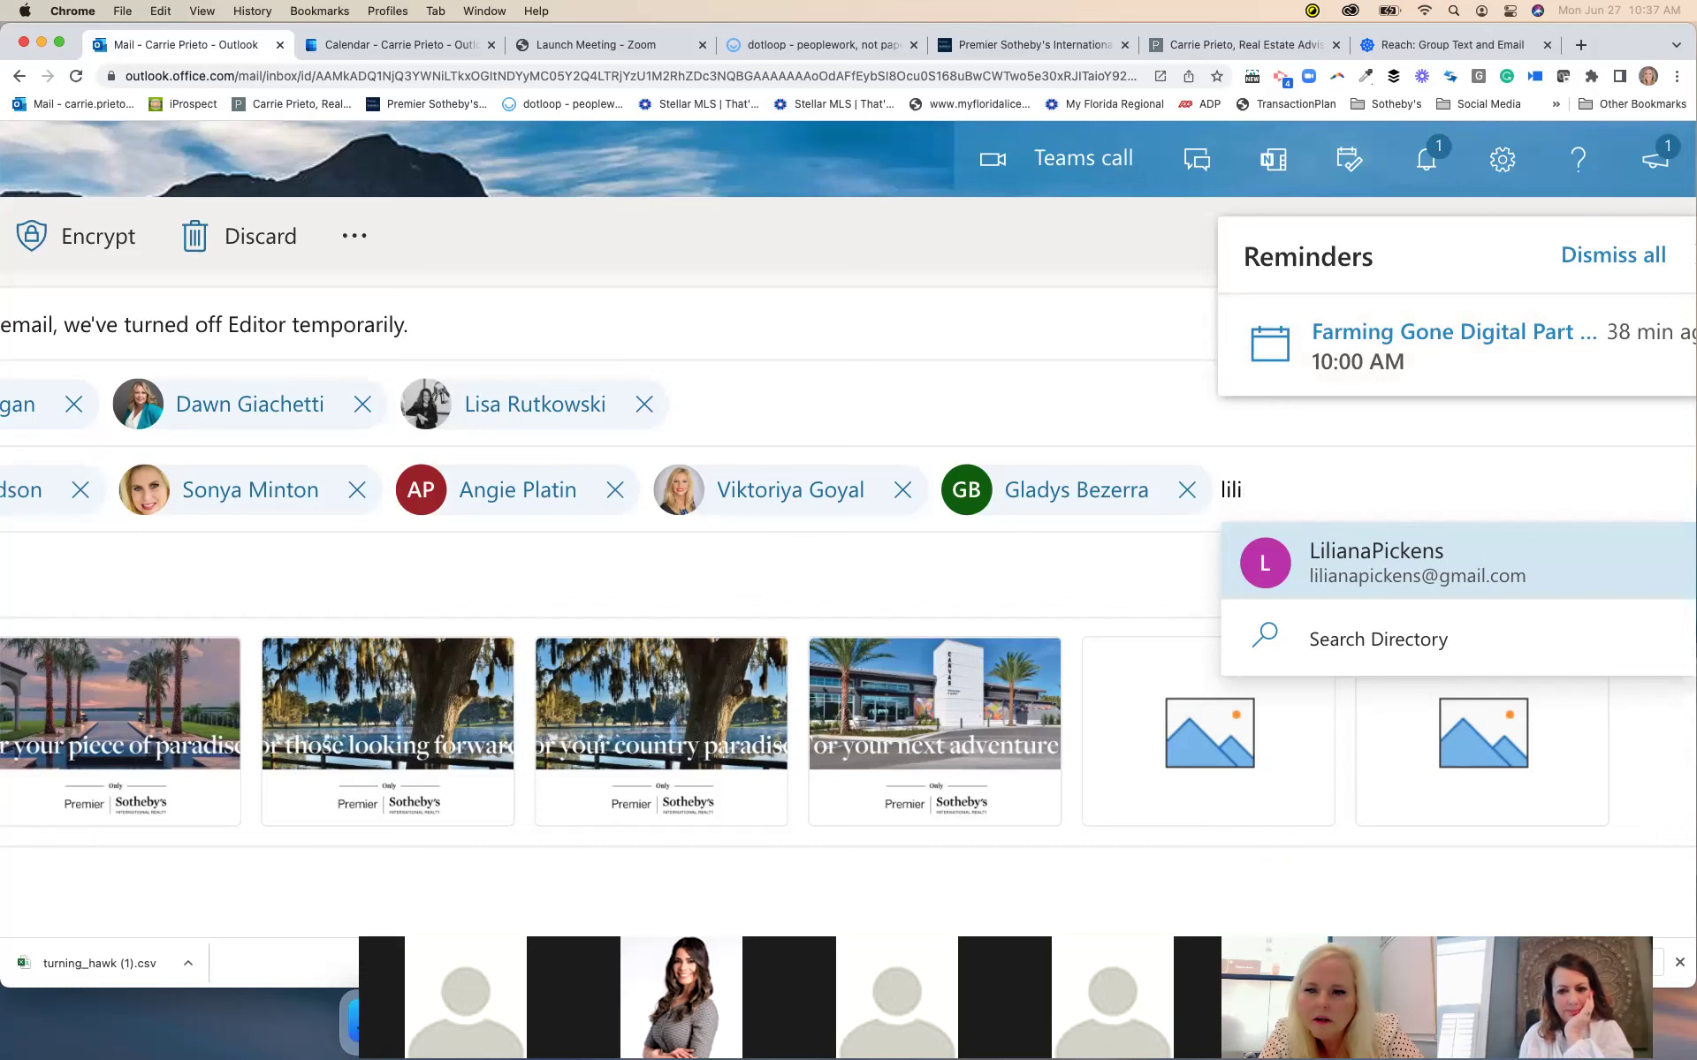
pyautogui.press('BackSpace')
pyautogui.press('BackSpace')
pyautogui.press('BackSpace')
pyautogui.press('BackSpace')
# Try to find the missing Cc colleague by surname, then clear the entry
pyautogui.write('r')
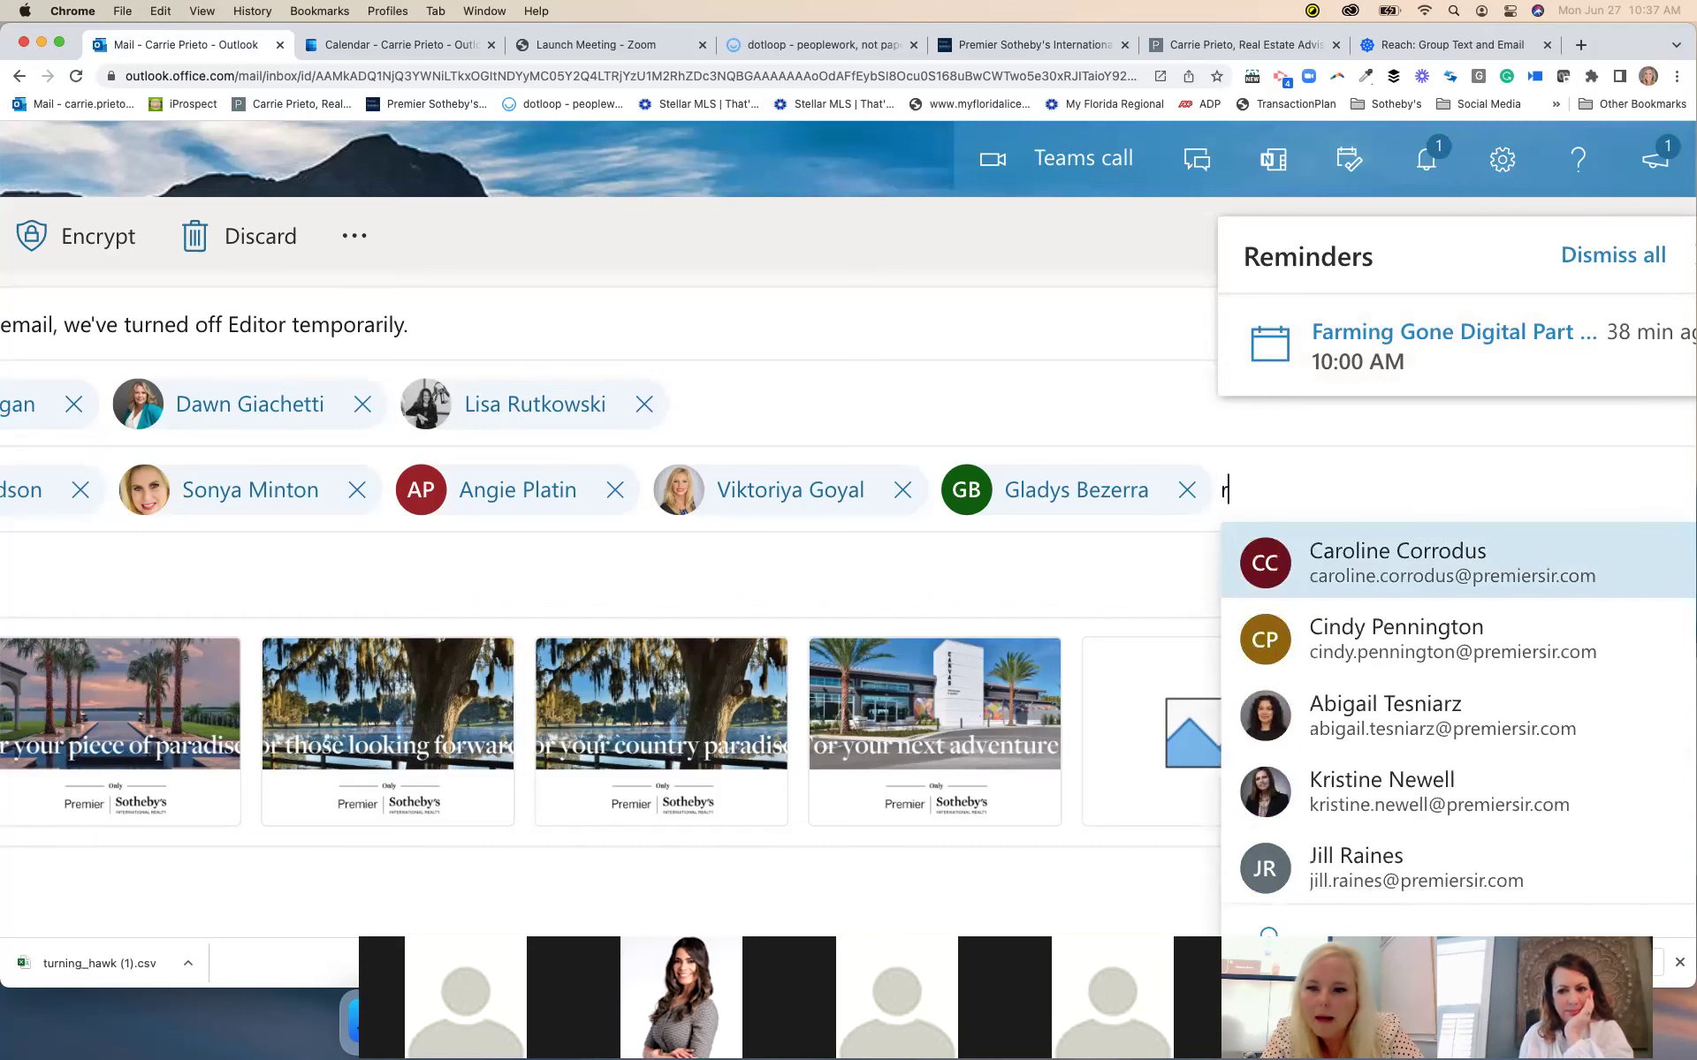
pyautogui.write('ob')
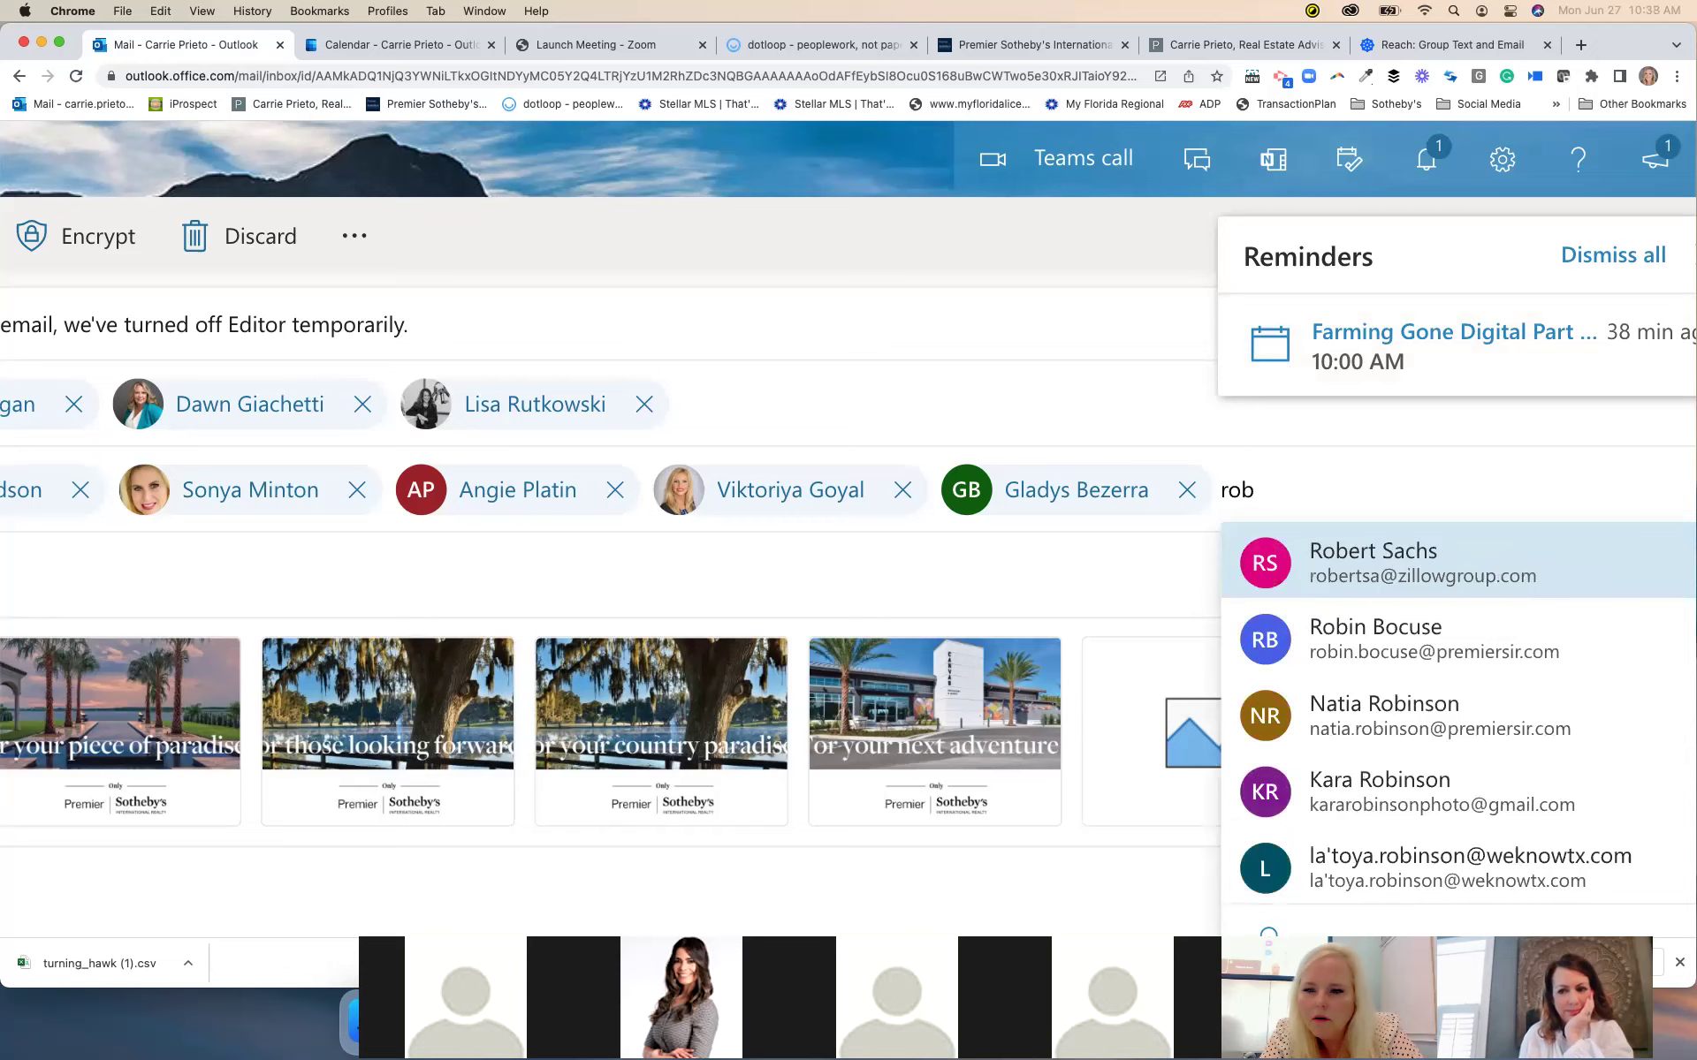
pyautogui.write('ayo')
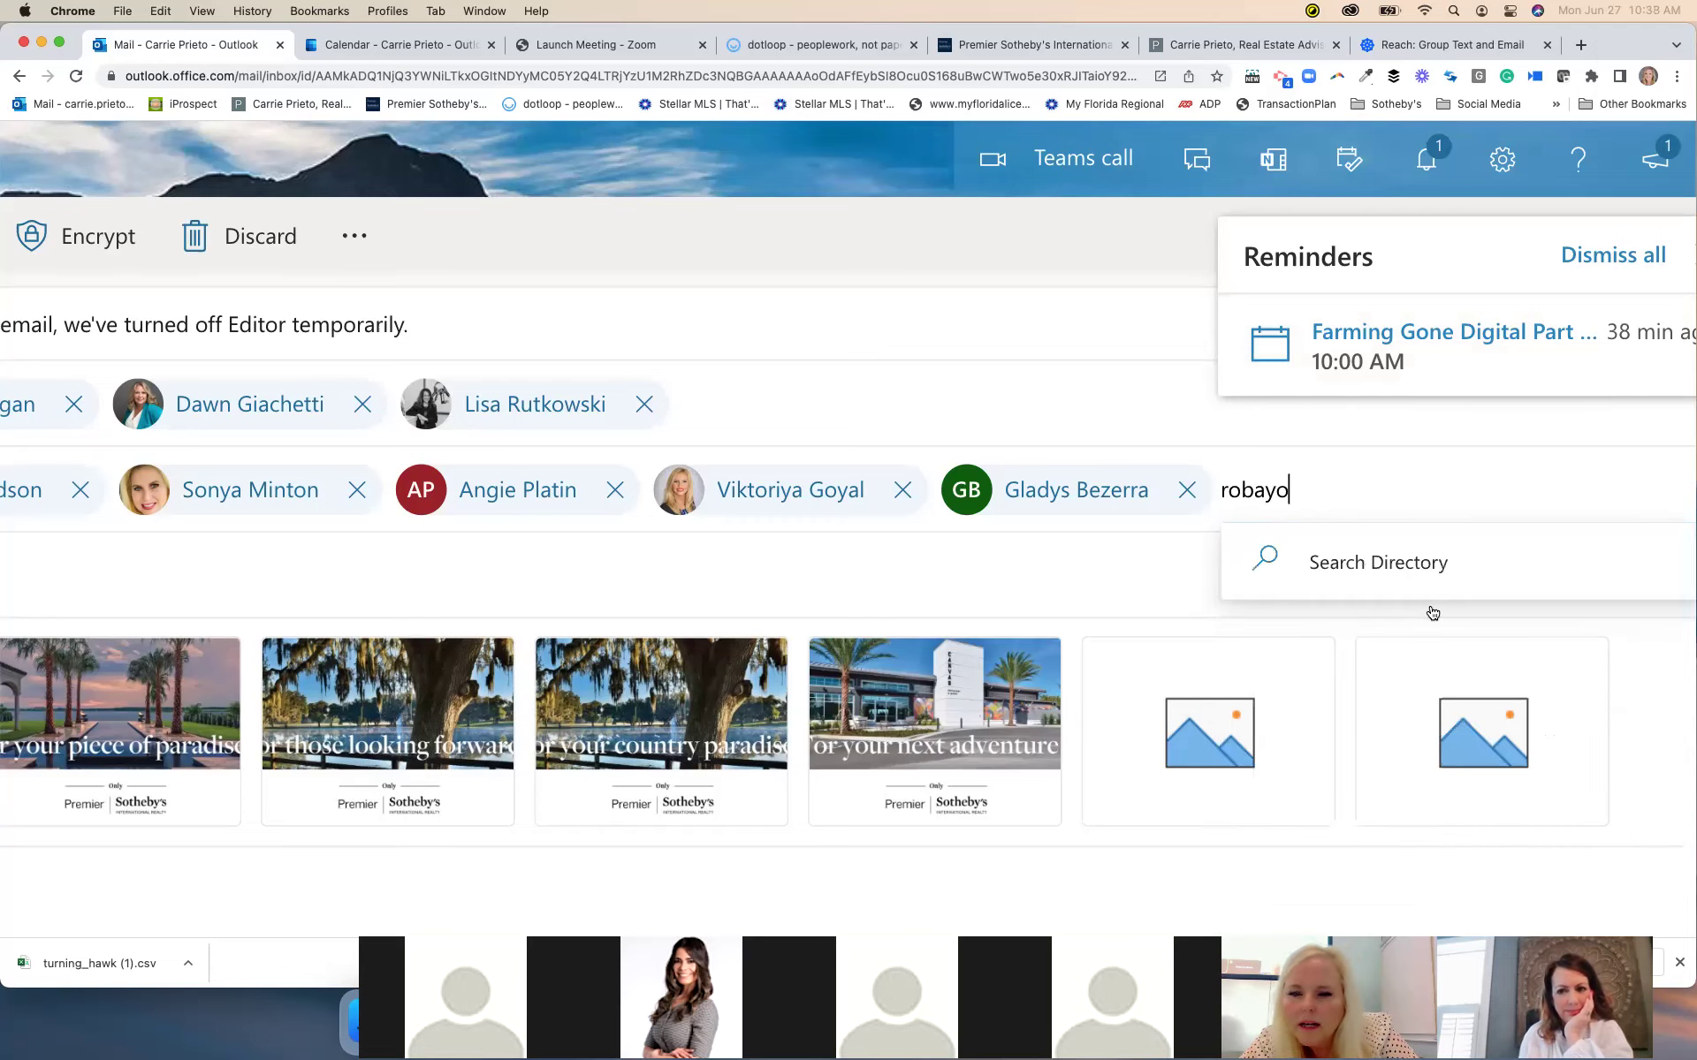
pyautogui.press('BackSpace')
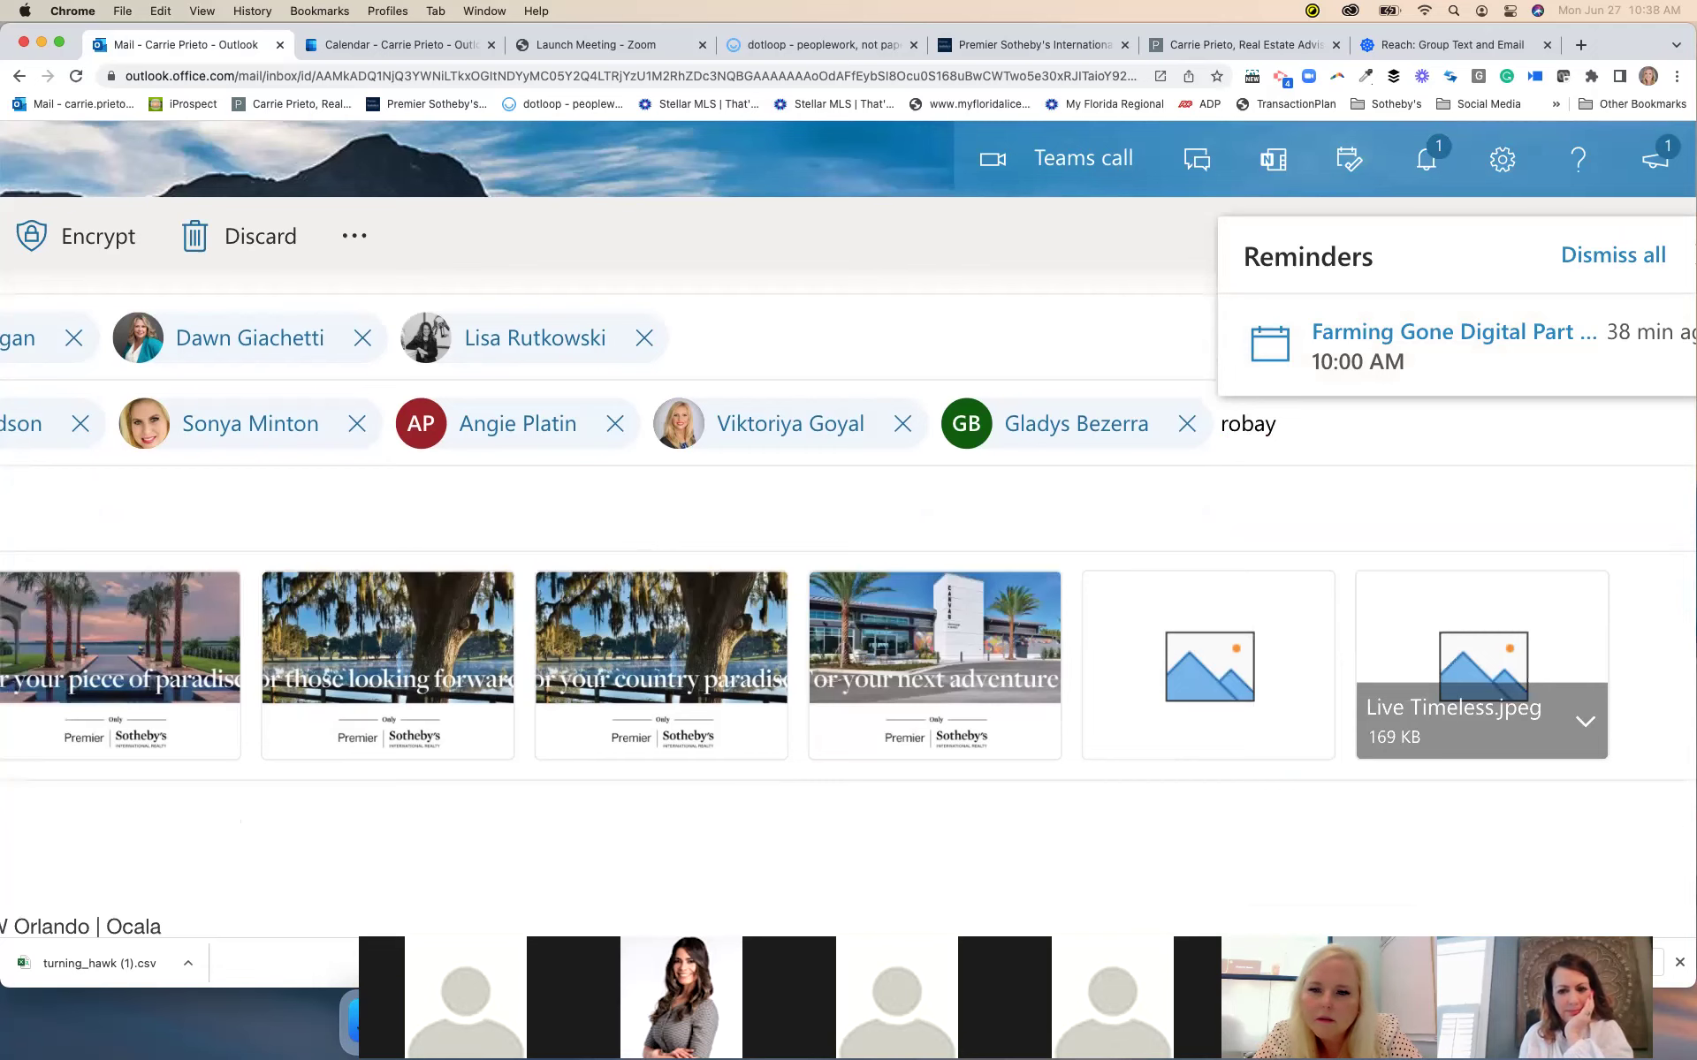
pyautogui.press('BackSpace')
pyautogui.press('BackSpace')
pyautogui.press('BackSpace')
pyautogui.press('BackSpace')
pyautogui.press('BackSpace')
pyautogui.press('BackSpace')
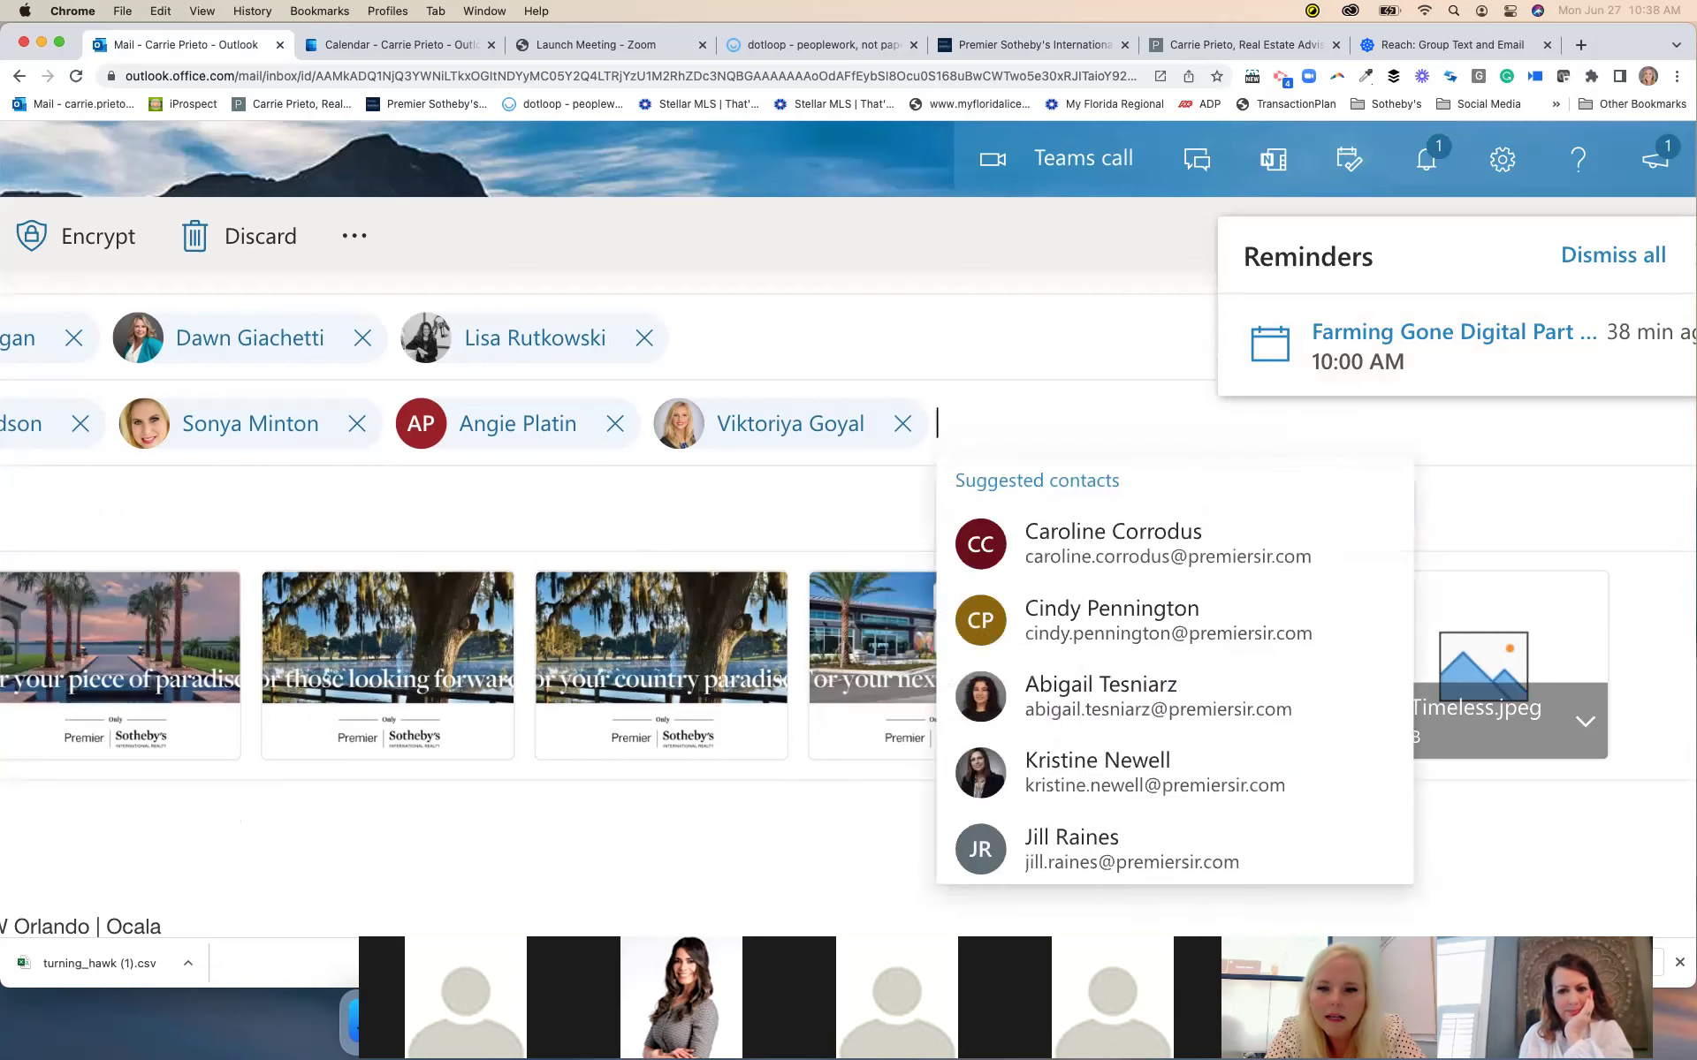
# Restore the removed Cc recipient, try another first-name spelling for the missing colleague, and clear the entry
pyautogui.write('glady')
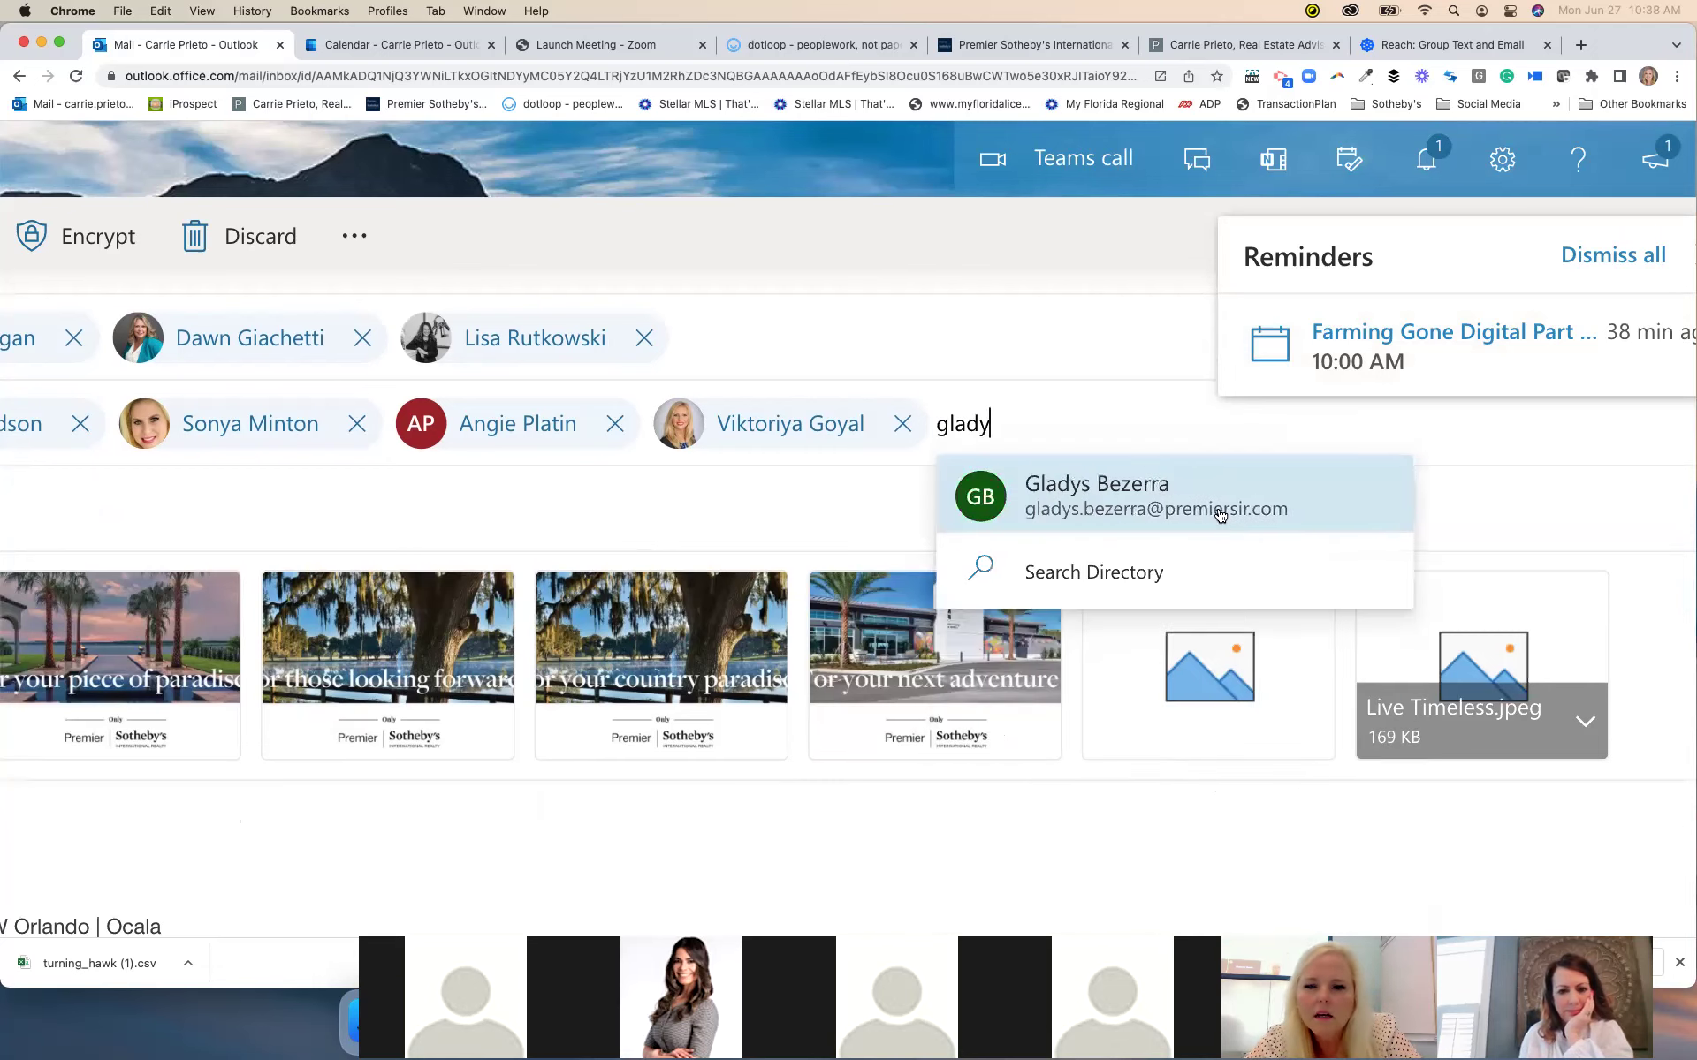
pyautogui.click(1217, 510)
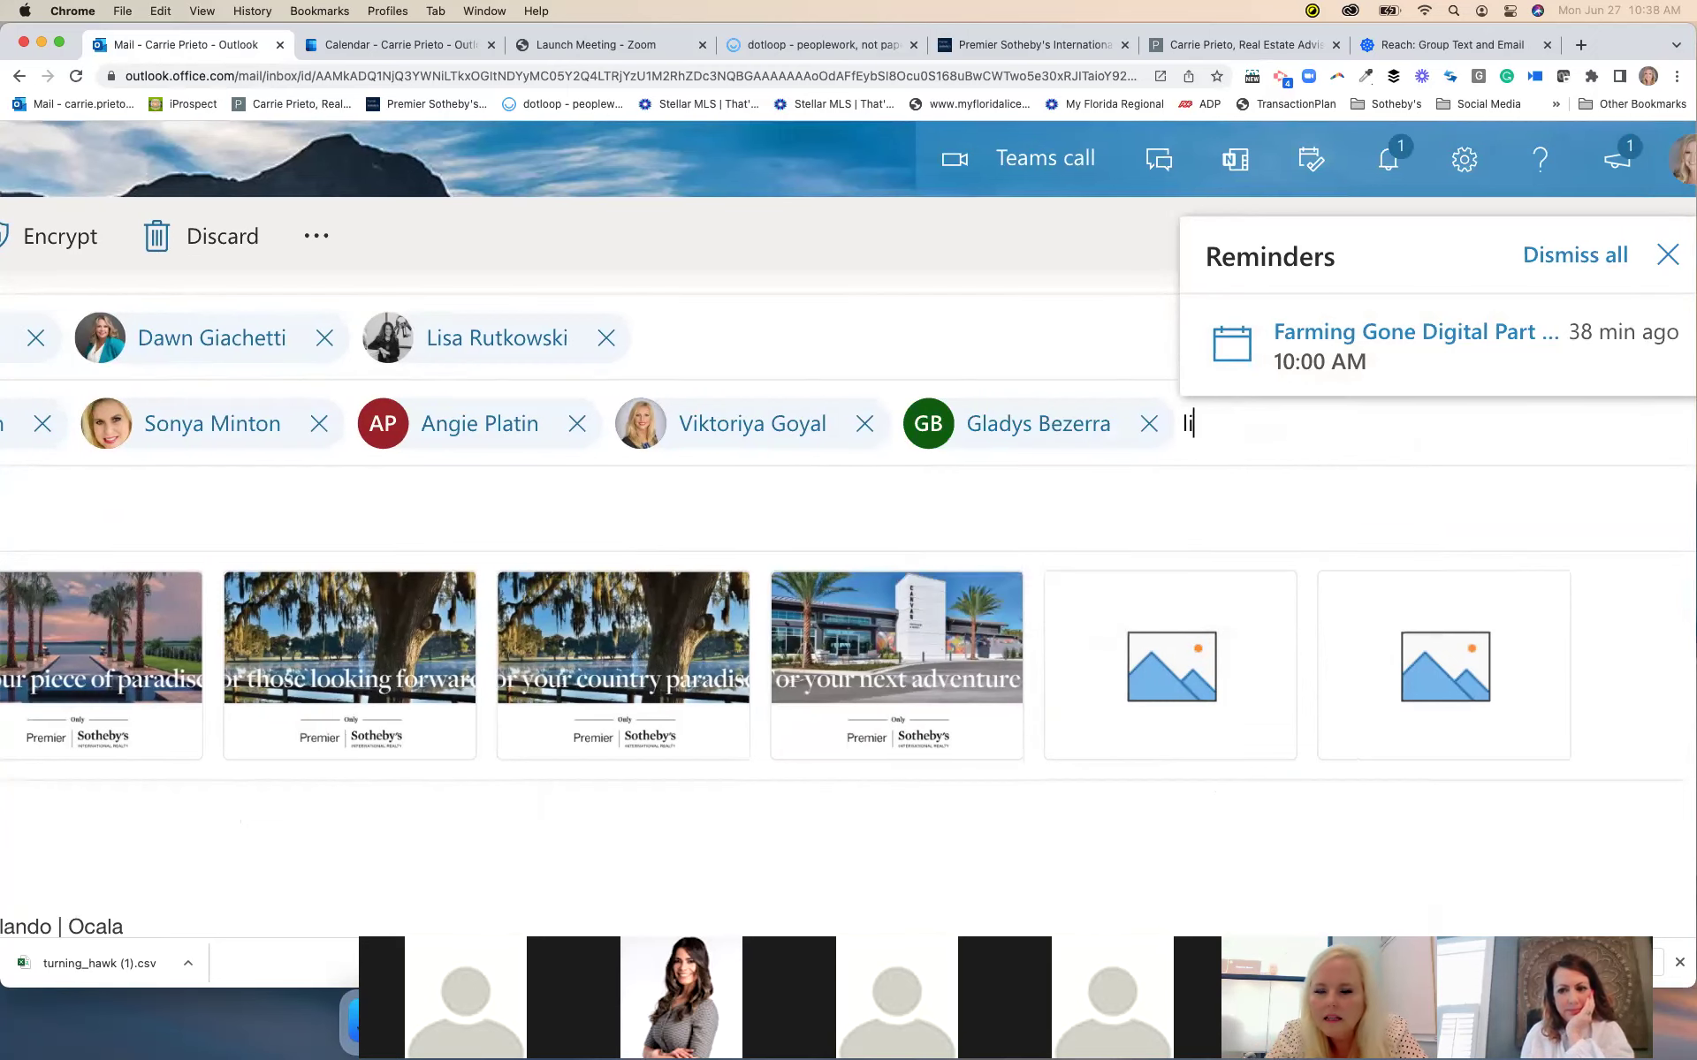
pyautogui.write('liliani')
pyautogui.press('Escape')
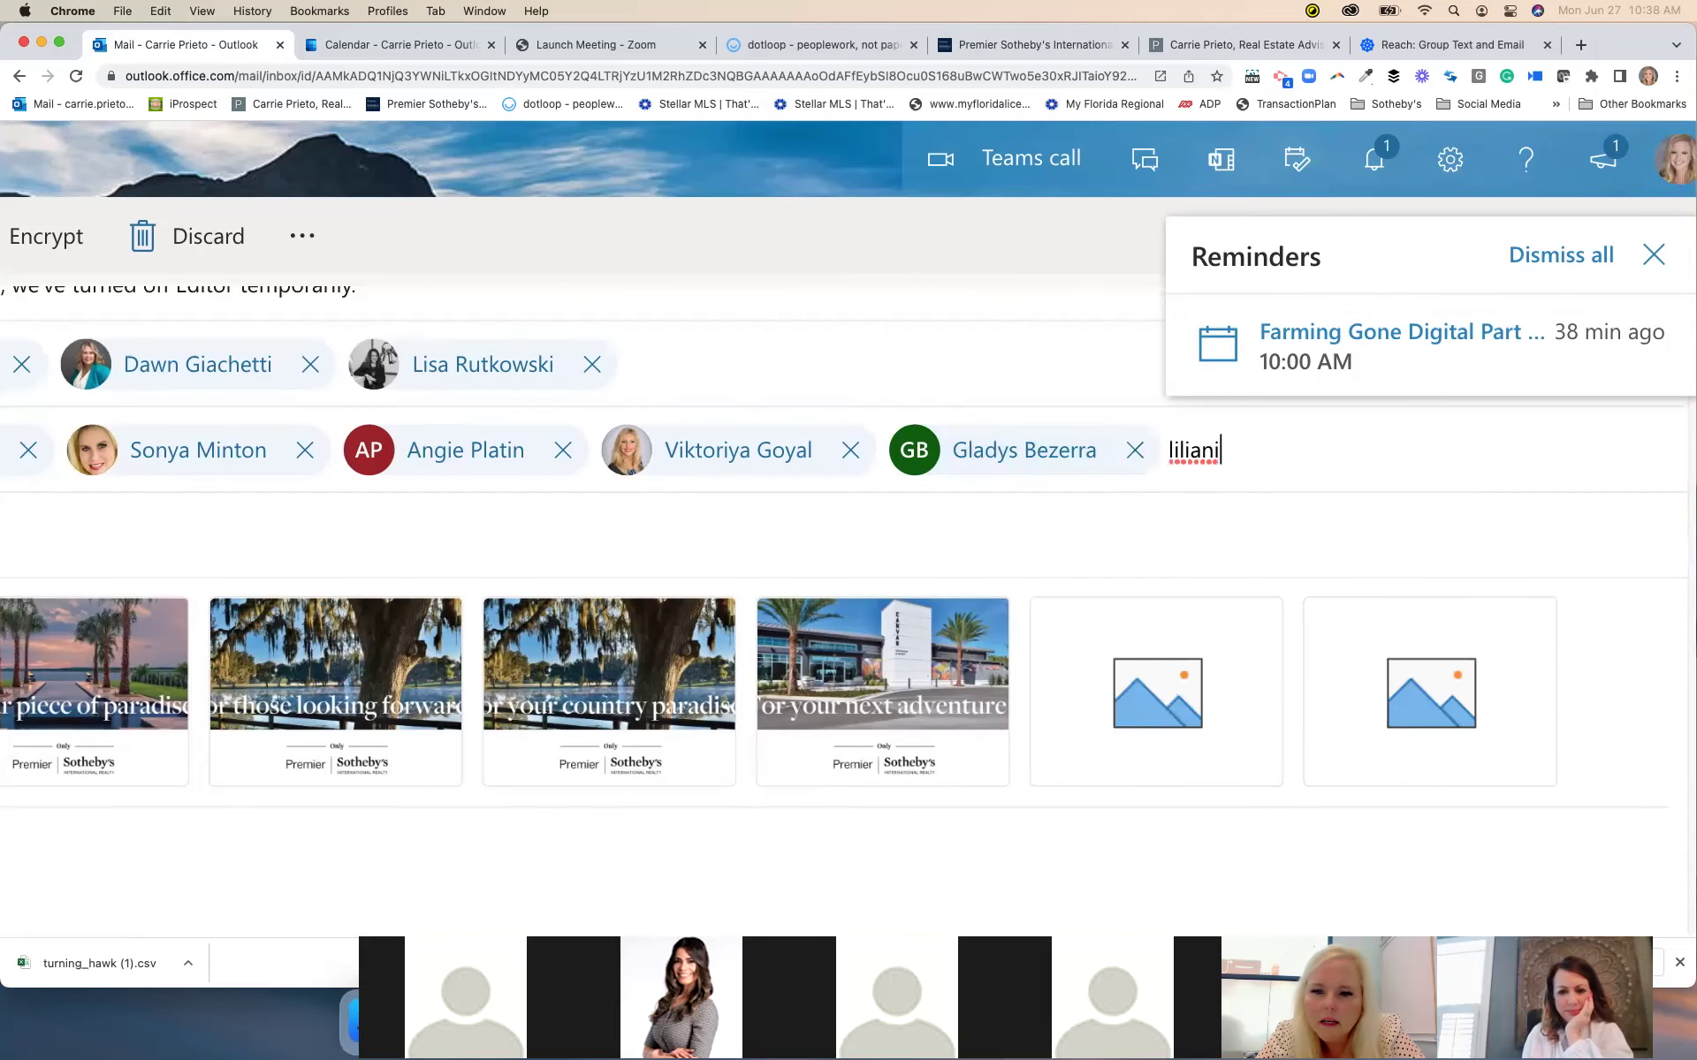
pyautogui.press('BackSpace')
pyautogui.press('BackSpace')
pyautogui.press('BackSpace')
pyautogui.press('BackSpace')
pyautogui.press('BackSpace')
pyautogui.press('BackSpace')
pyautogui.press('BackSpace')
pyautogui.press('BackSpace')
pyautogui.press('BackSpace')
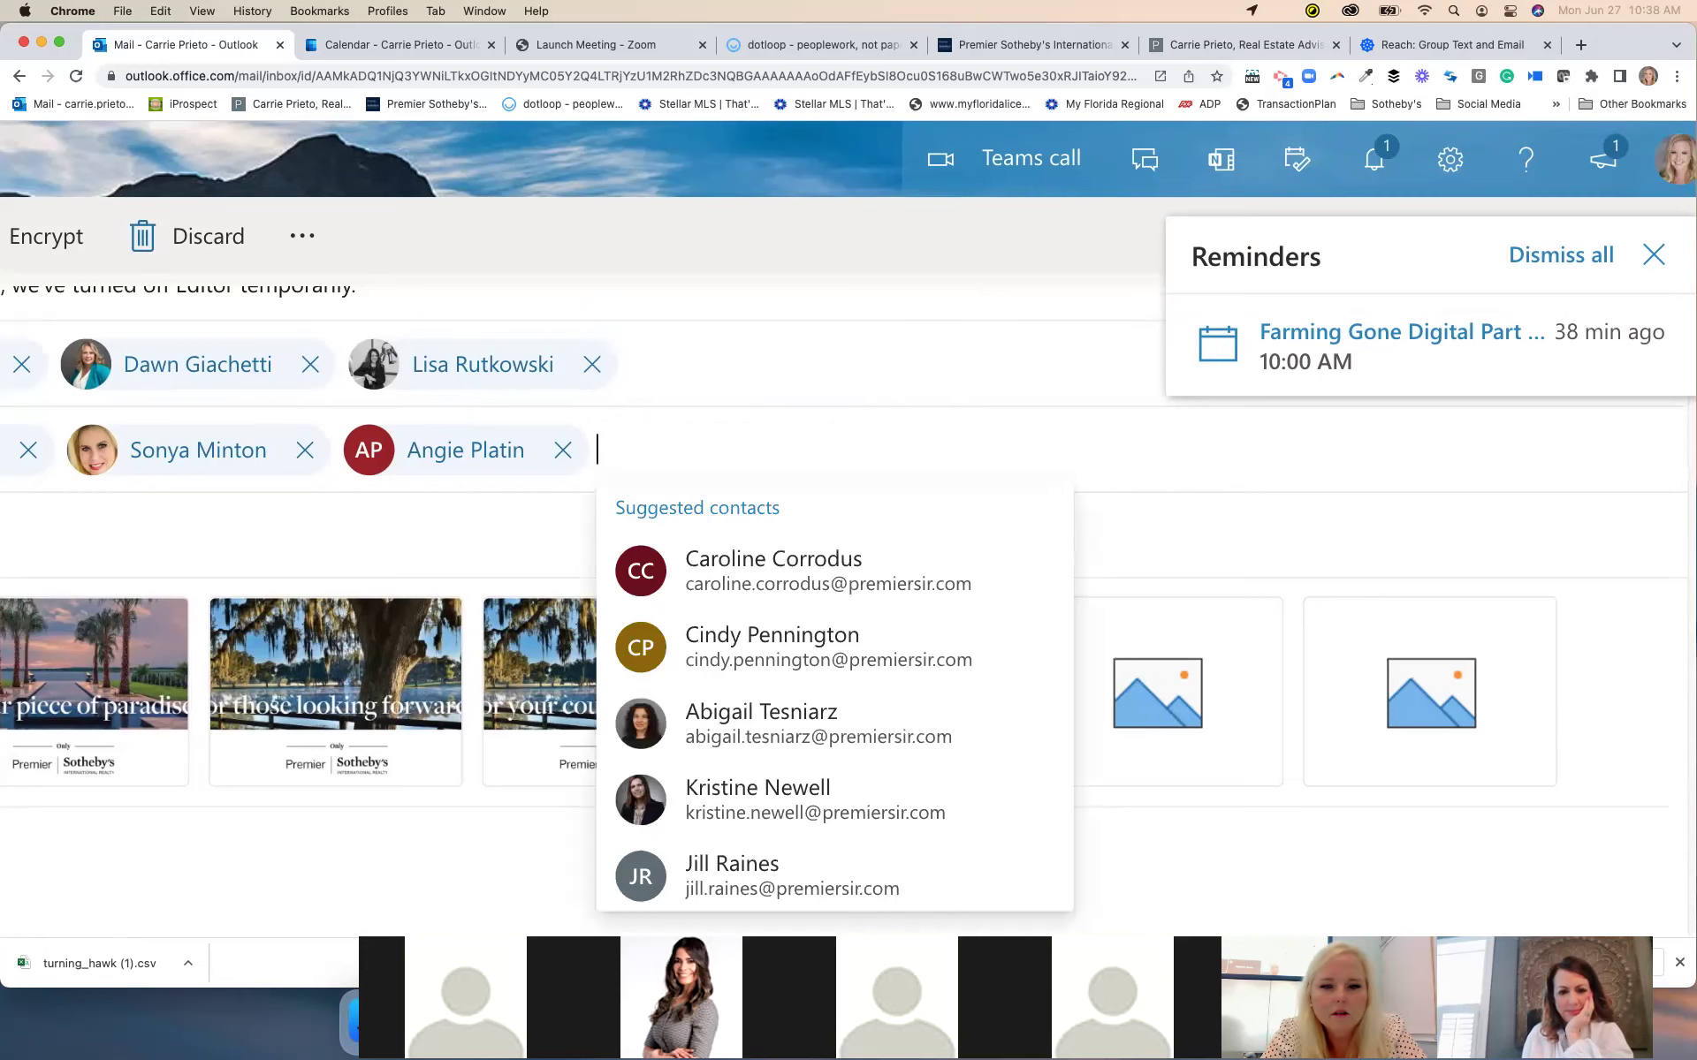
# Add the two removed colleagues back as Cc recipients, choosing their premiersir.com addresses from the suggested contacts
pyautogui.write('vi')
pyautogui.press('BackSpace')
pyautogui.write('c')
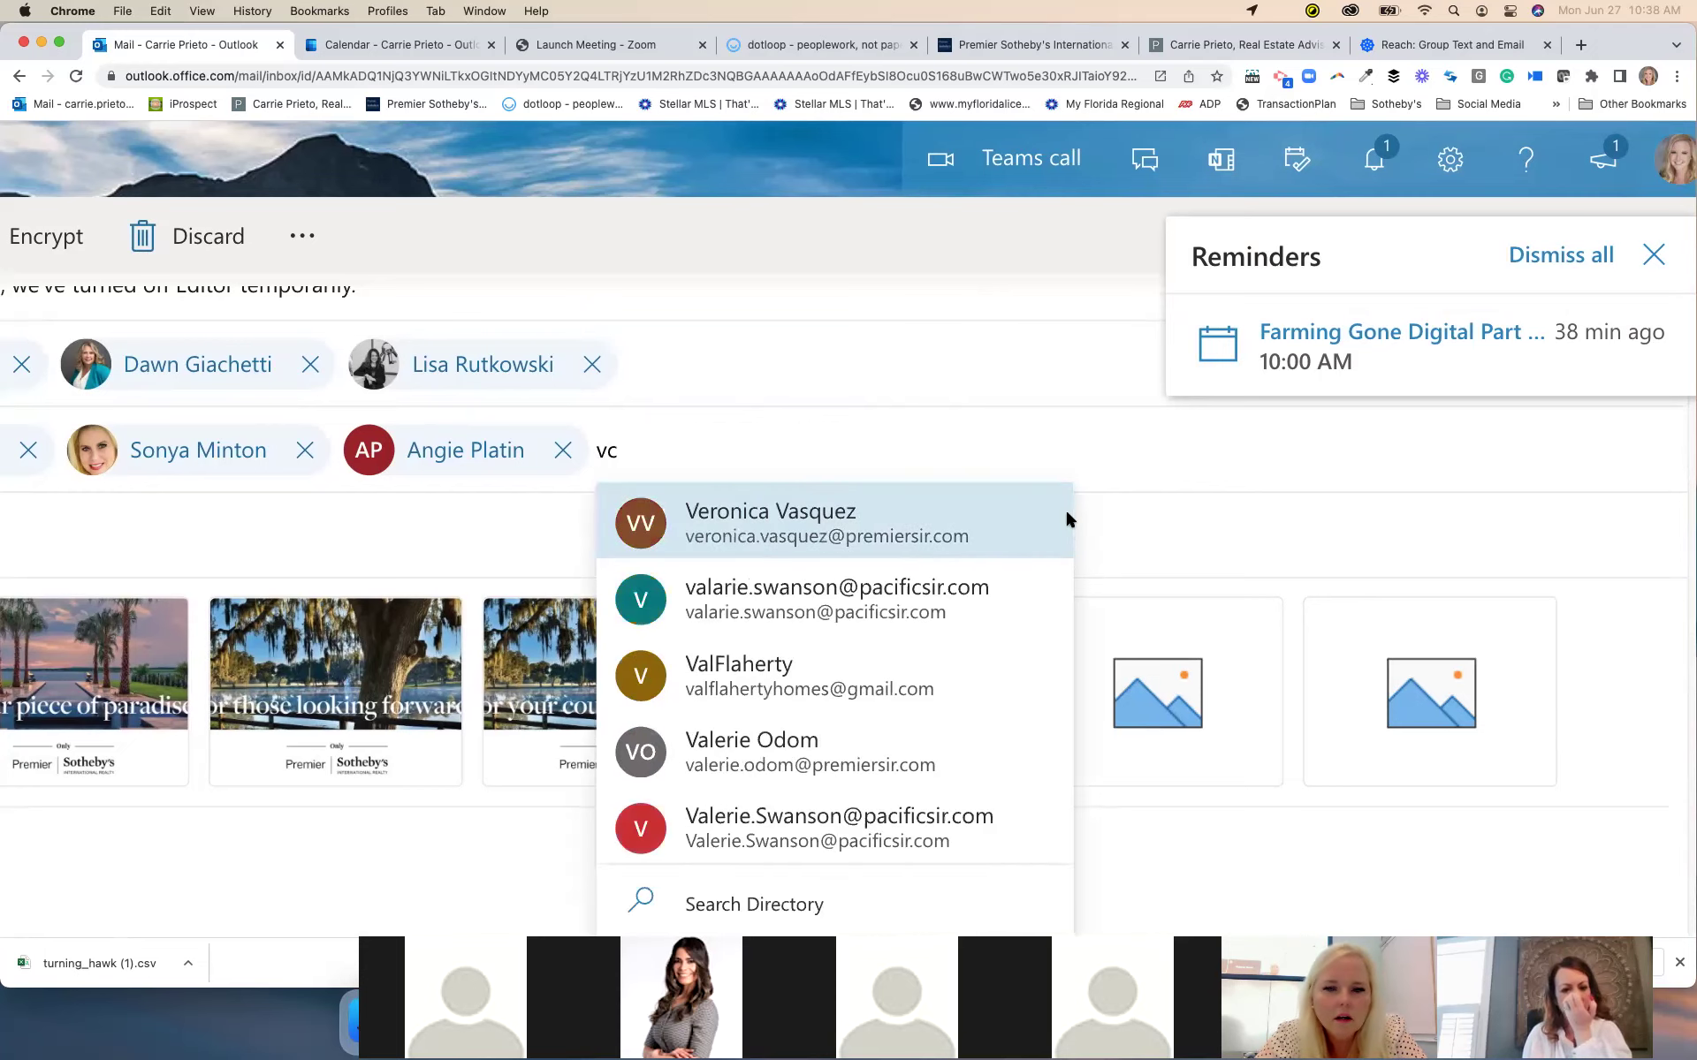
pyautogui.press('BackSpace')
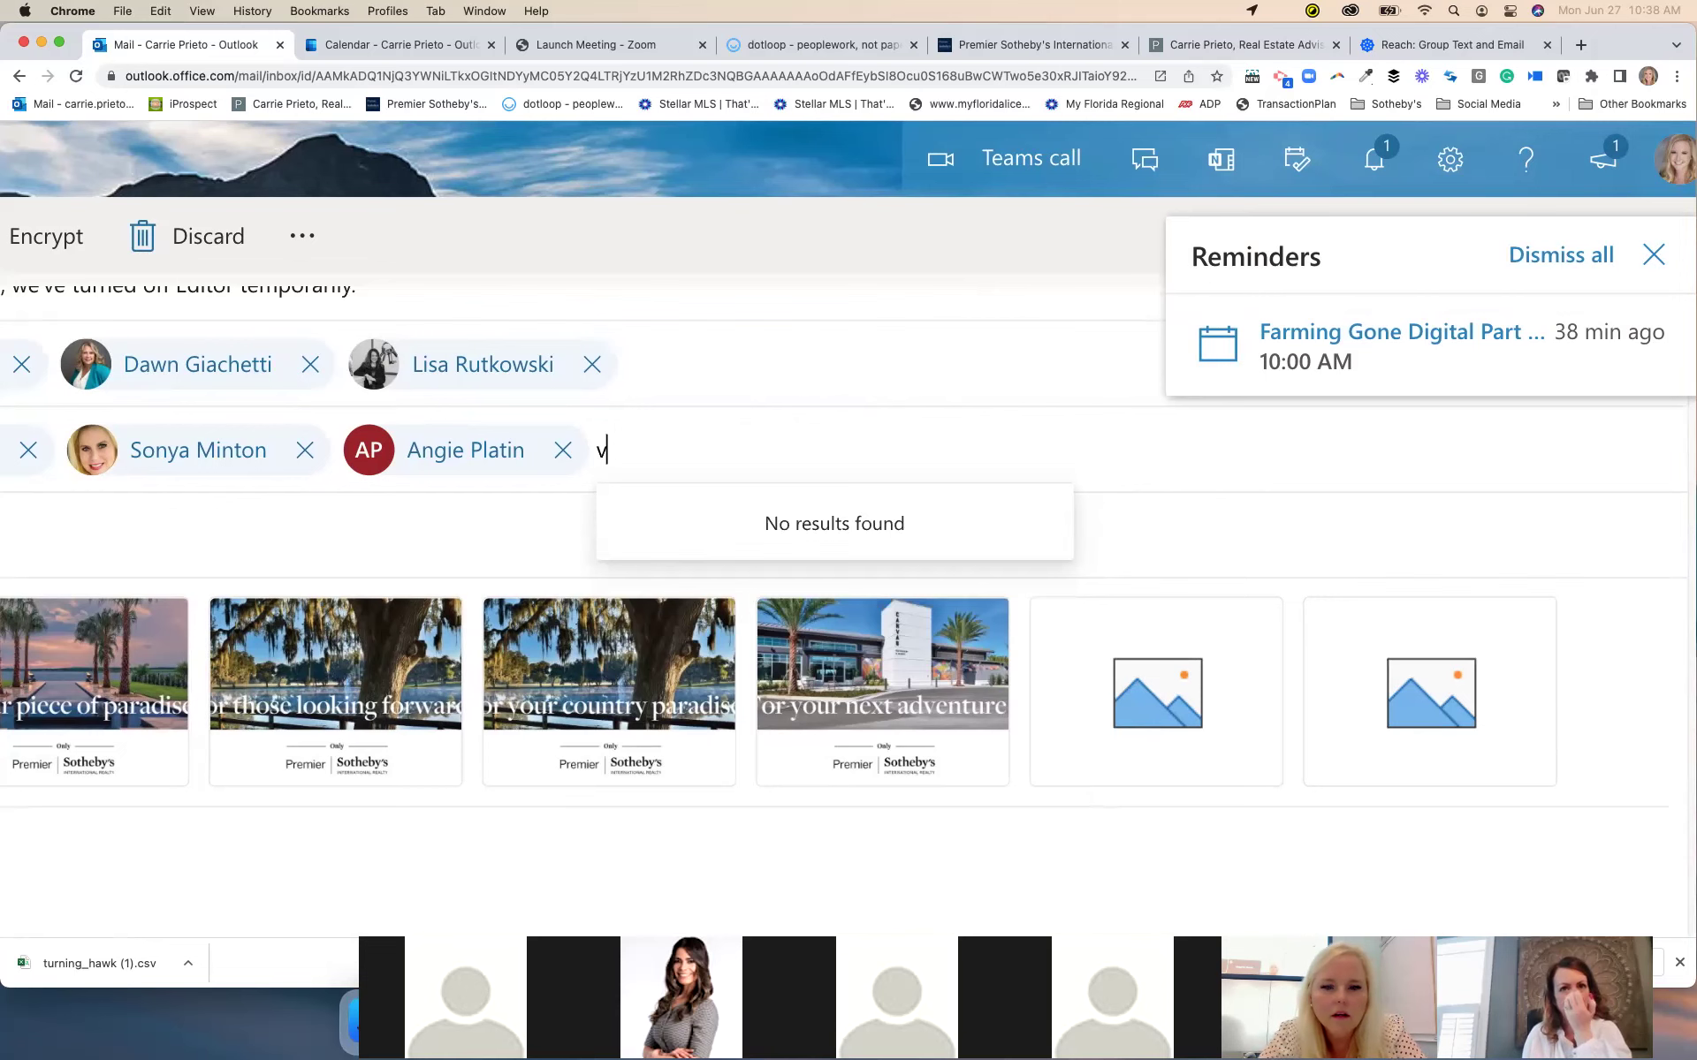
pyautogui.write('ictor')
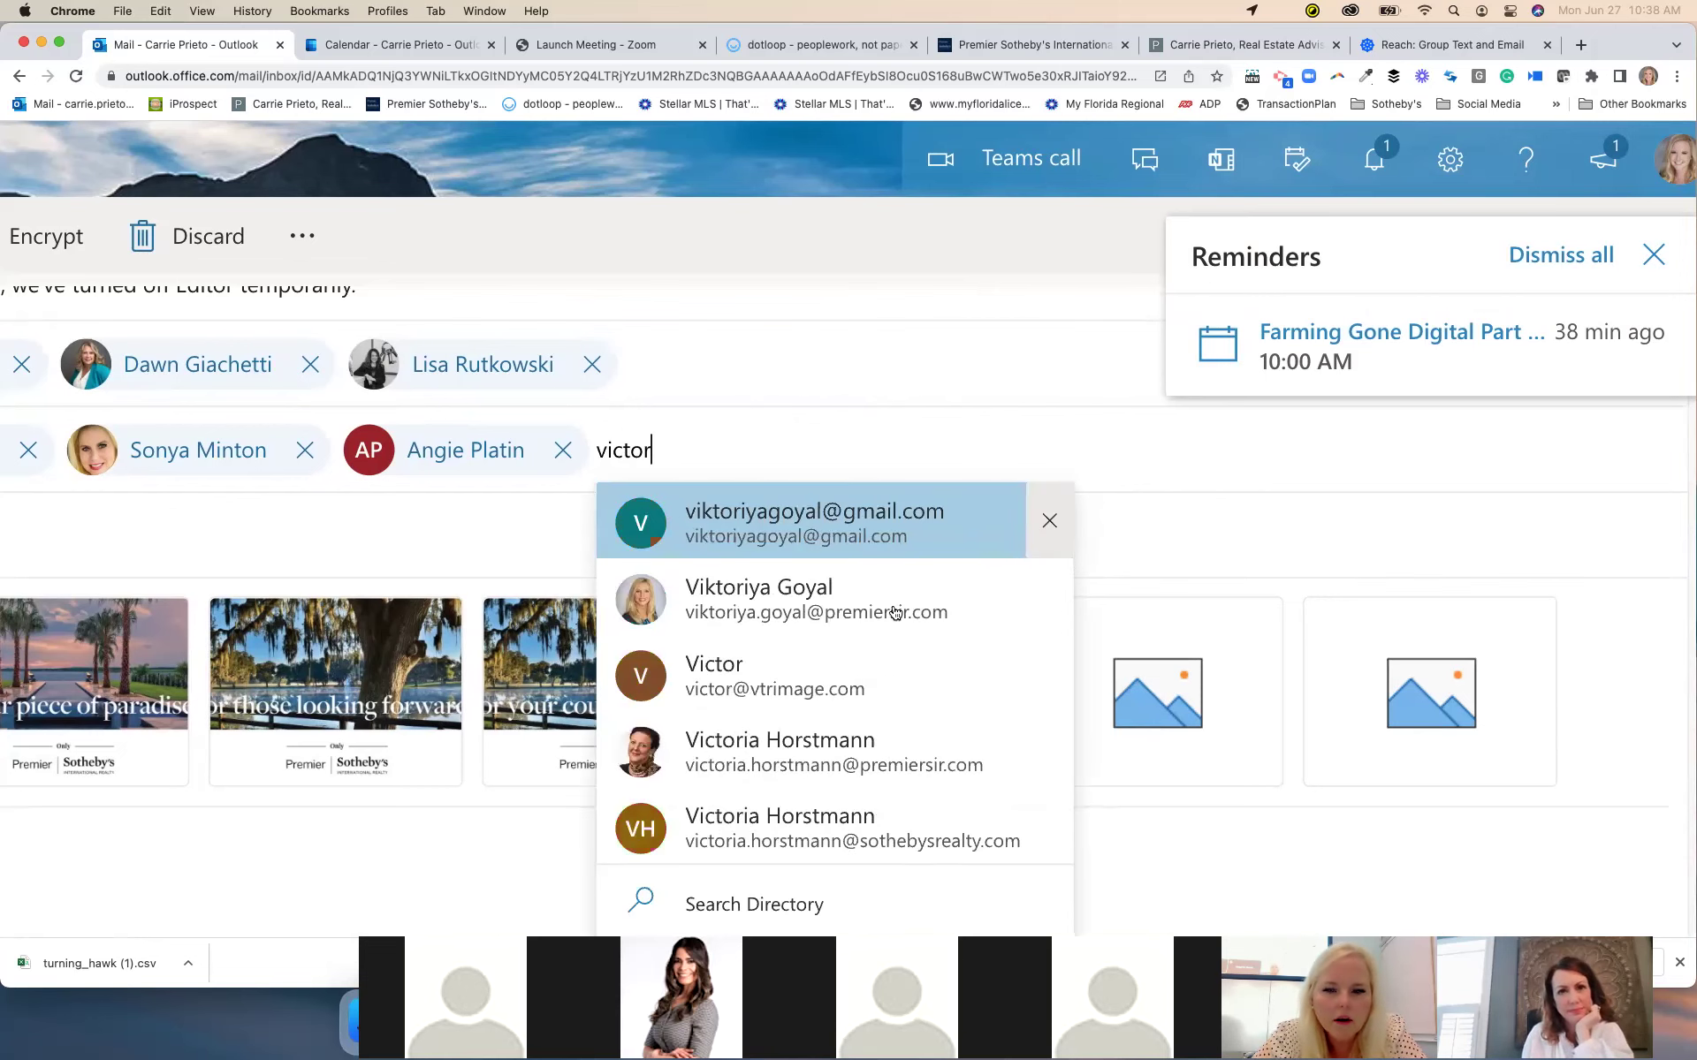
pyautogui.click(795, 599)
pyautogui.write('gladys')
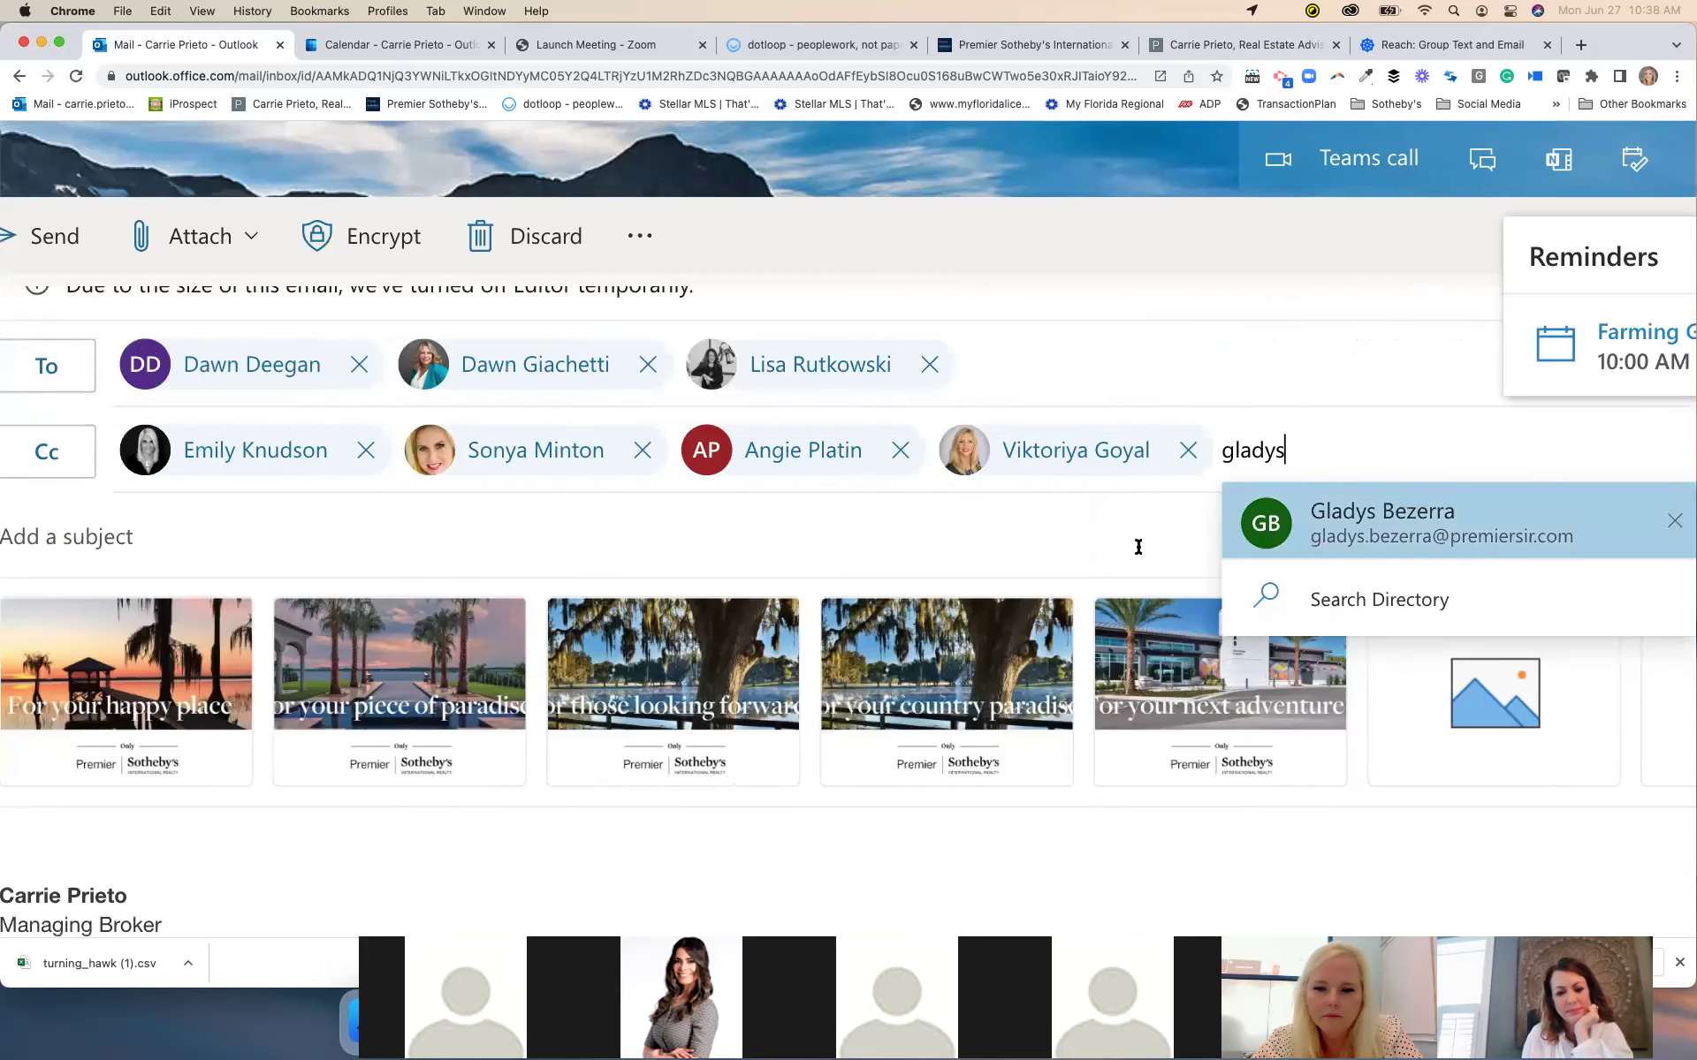
pyautogui.press('Return')
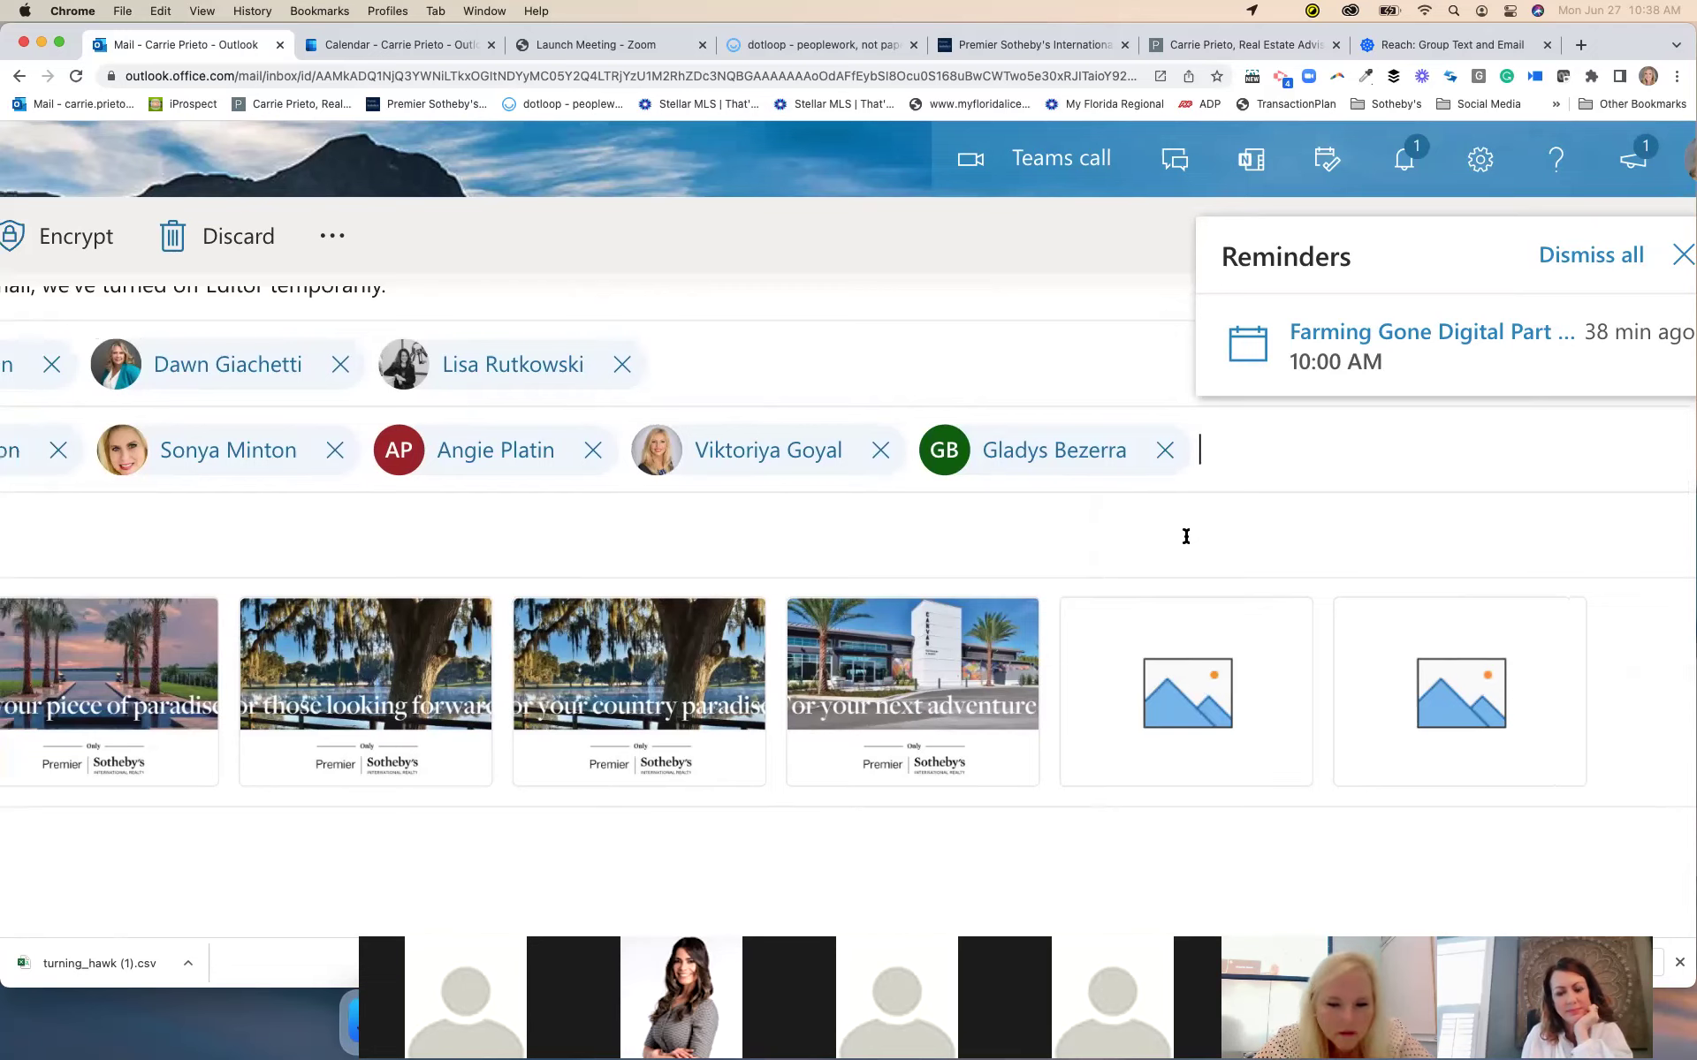
# Find the missing colleague with a corrected first-name spelling and add the matching premiersir.com contact as a Cc recipient
pyautogui.scroll(-1, 1186, 536)
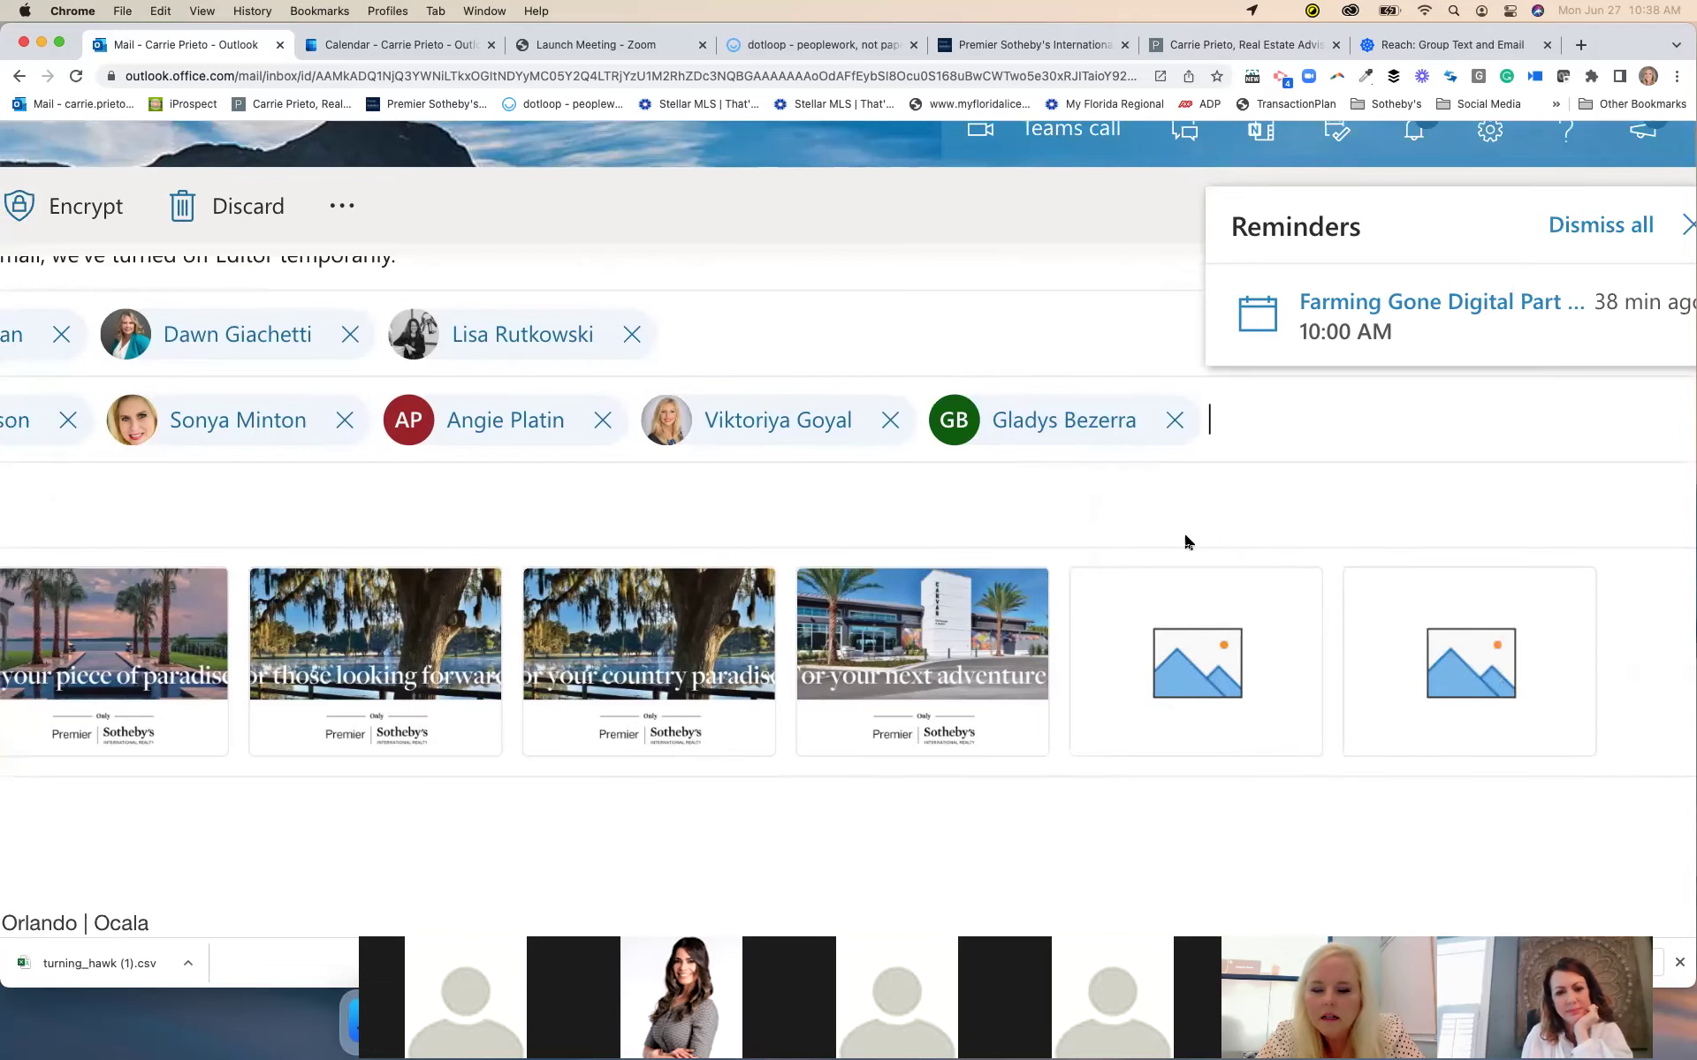
pyautogui.write('lia')
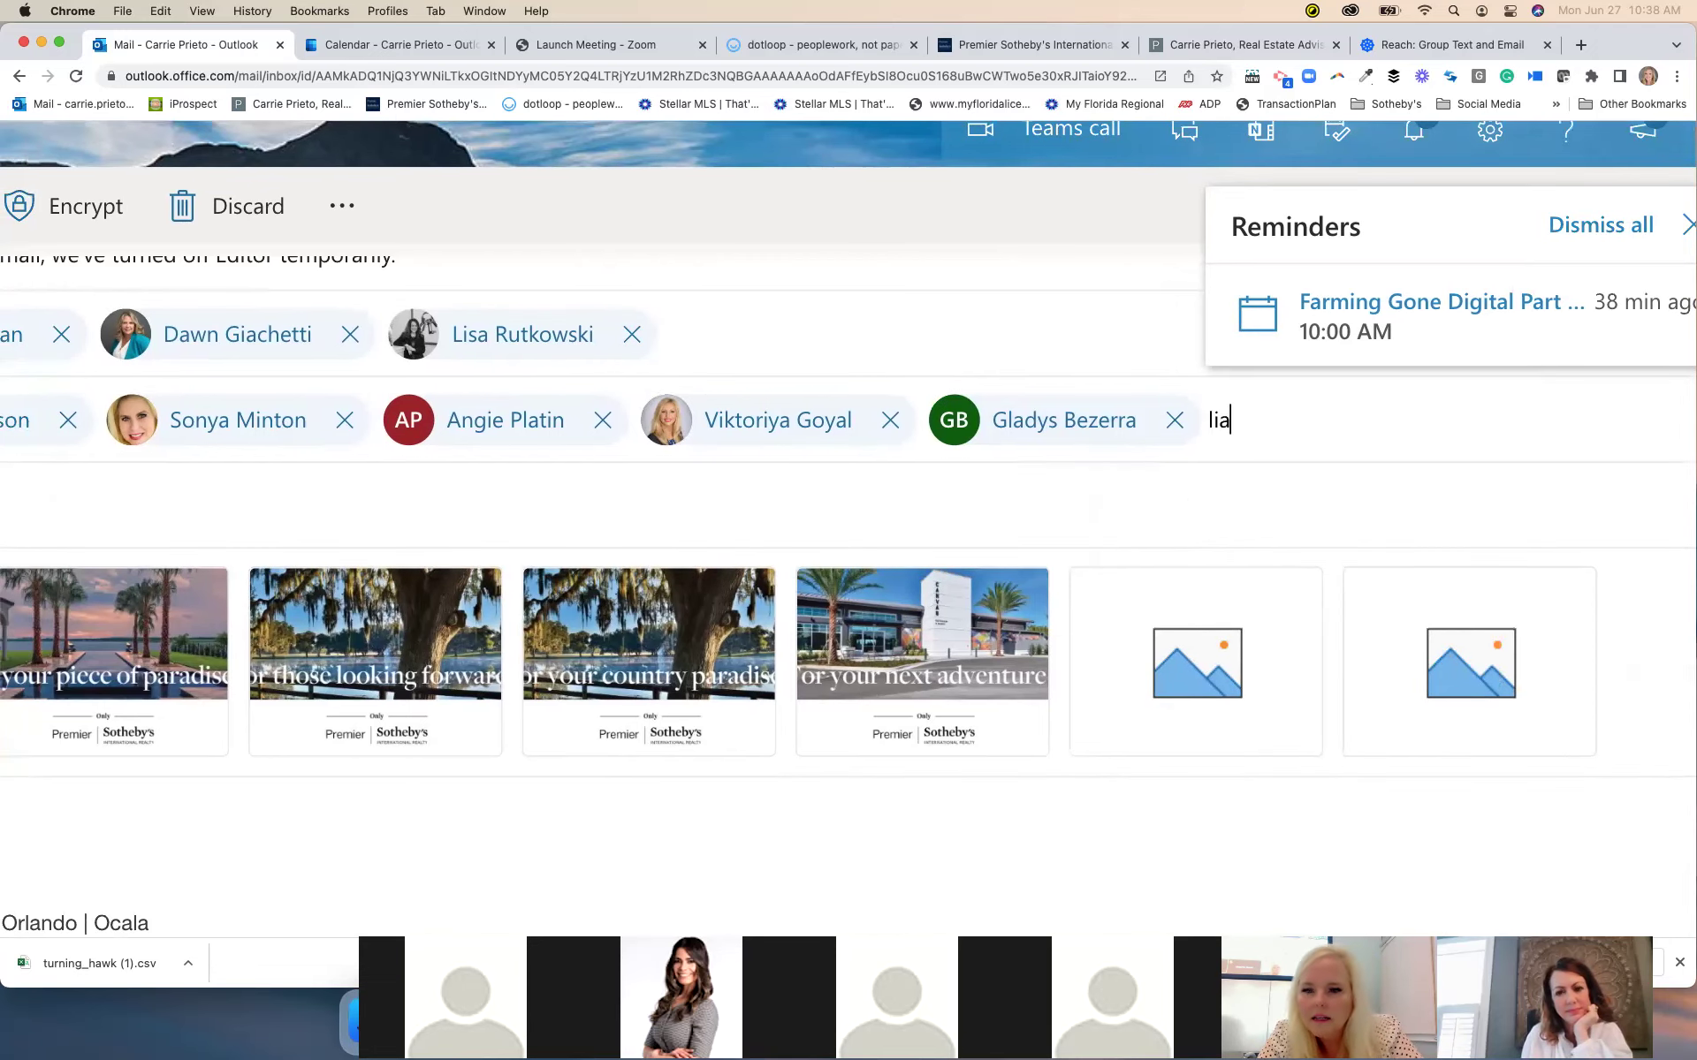
pyautogui.scroll(-3, 1186, 537)
pyautogui.write('n')
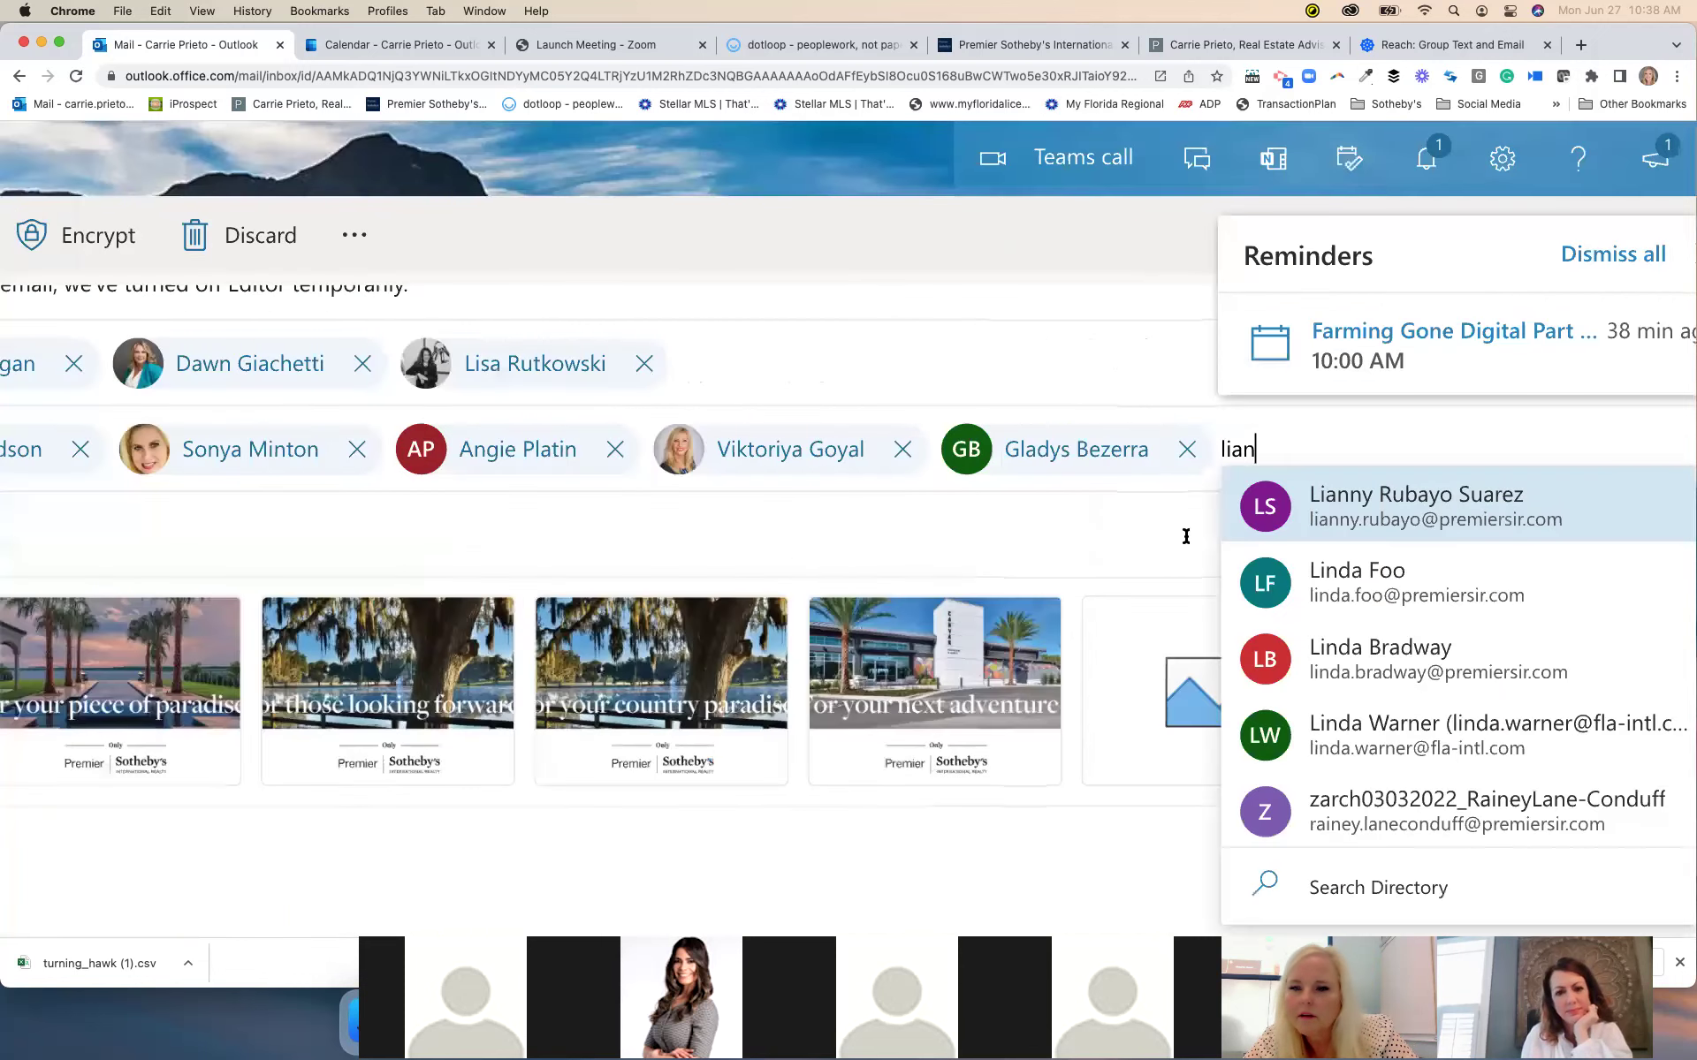
pyautogui.click(1235, 501)
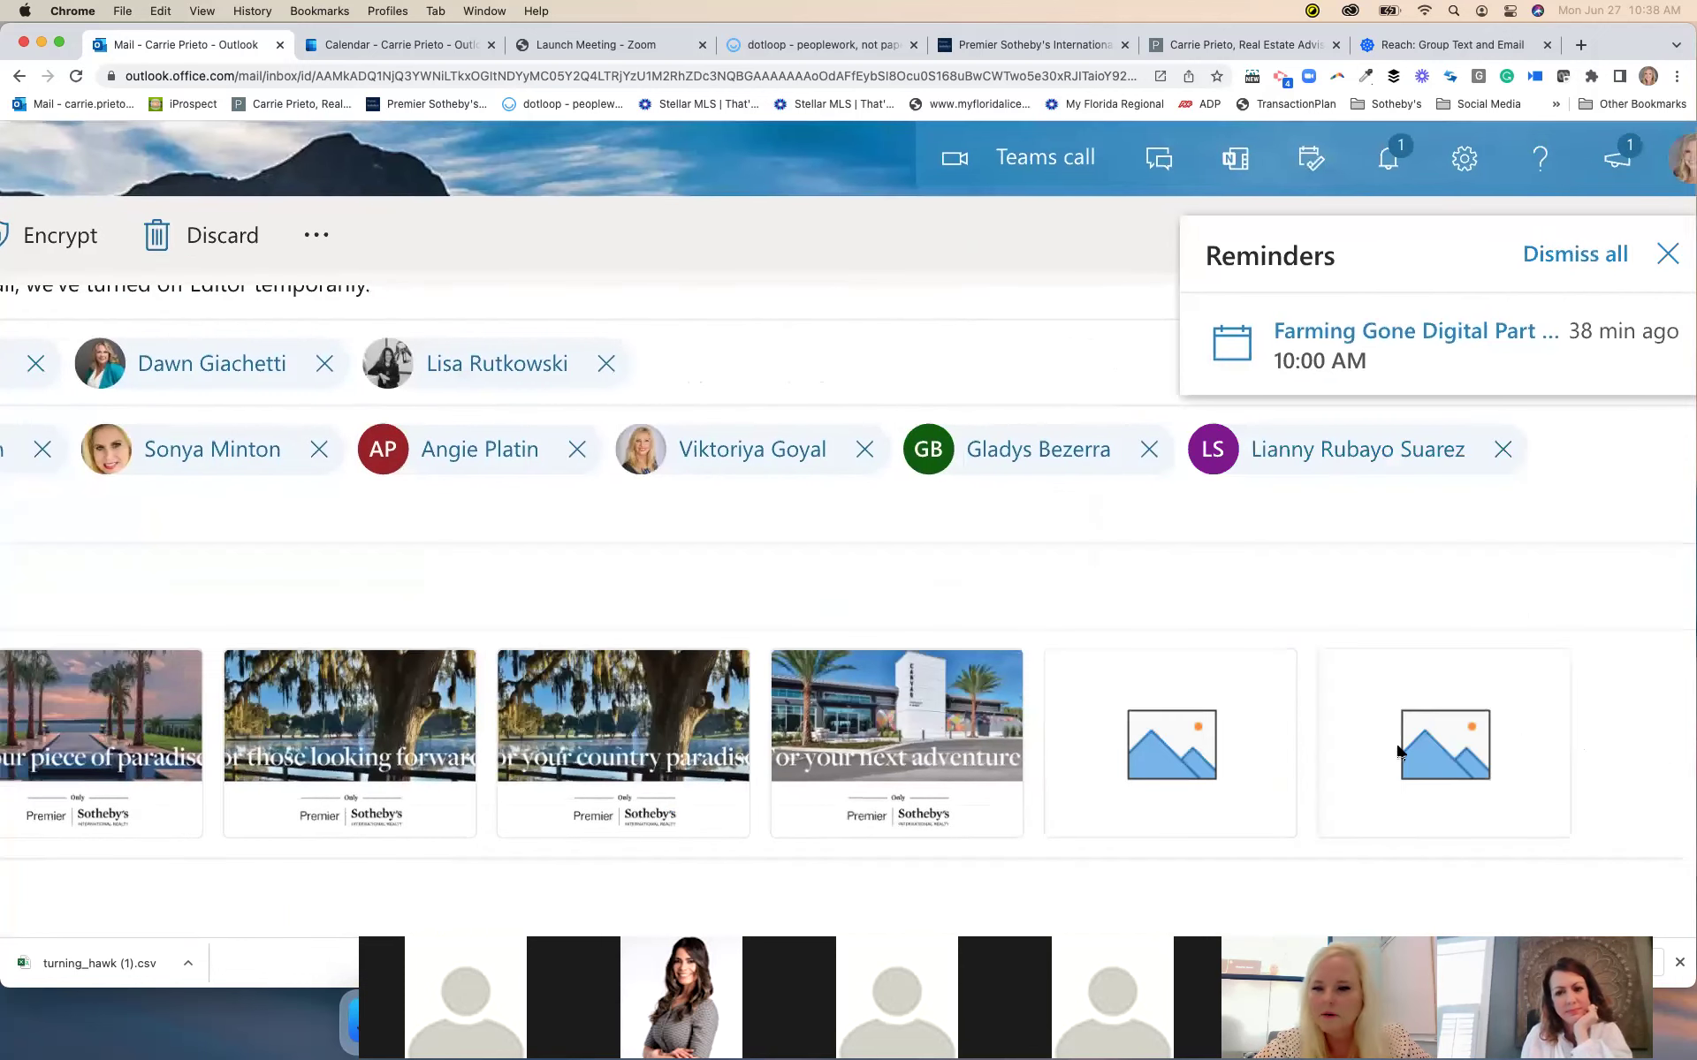
pyautogui.scroll(-2, 1485, 540)
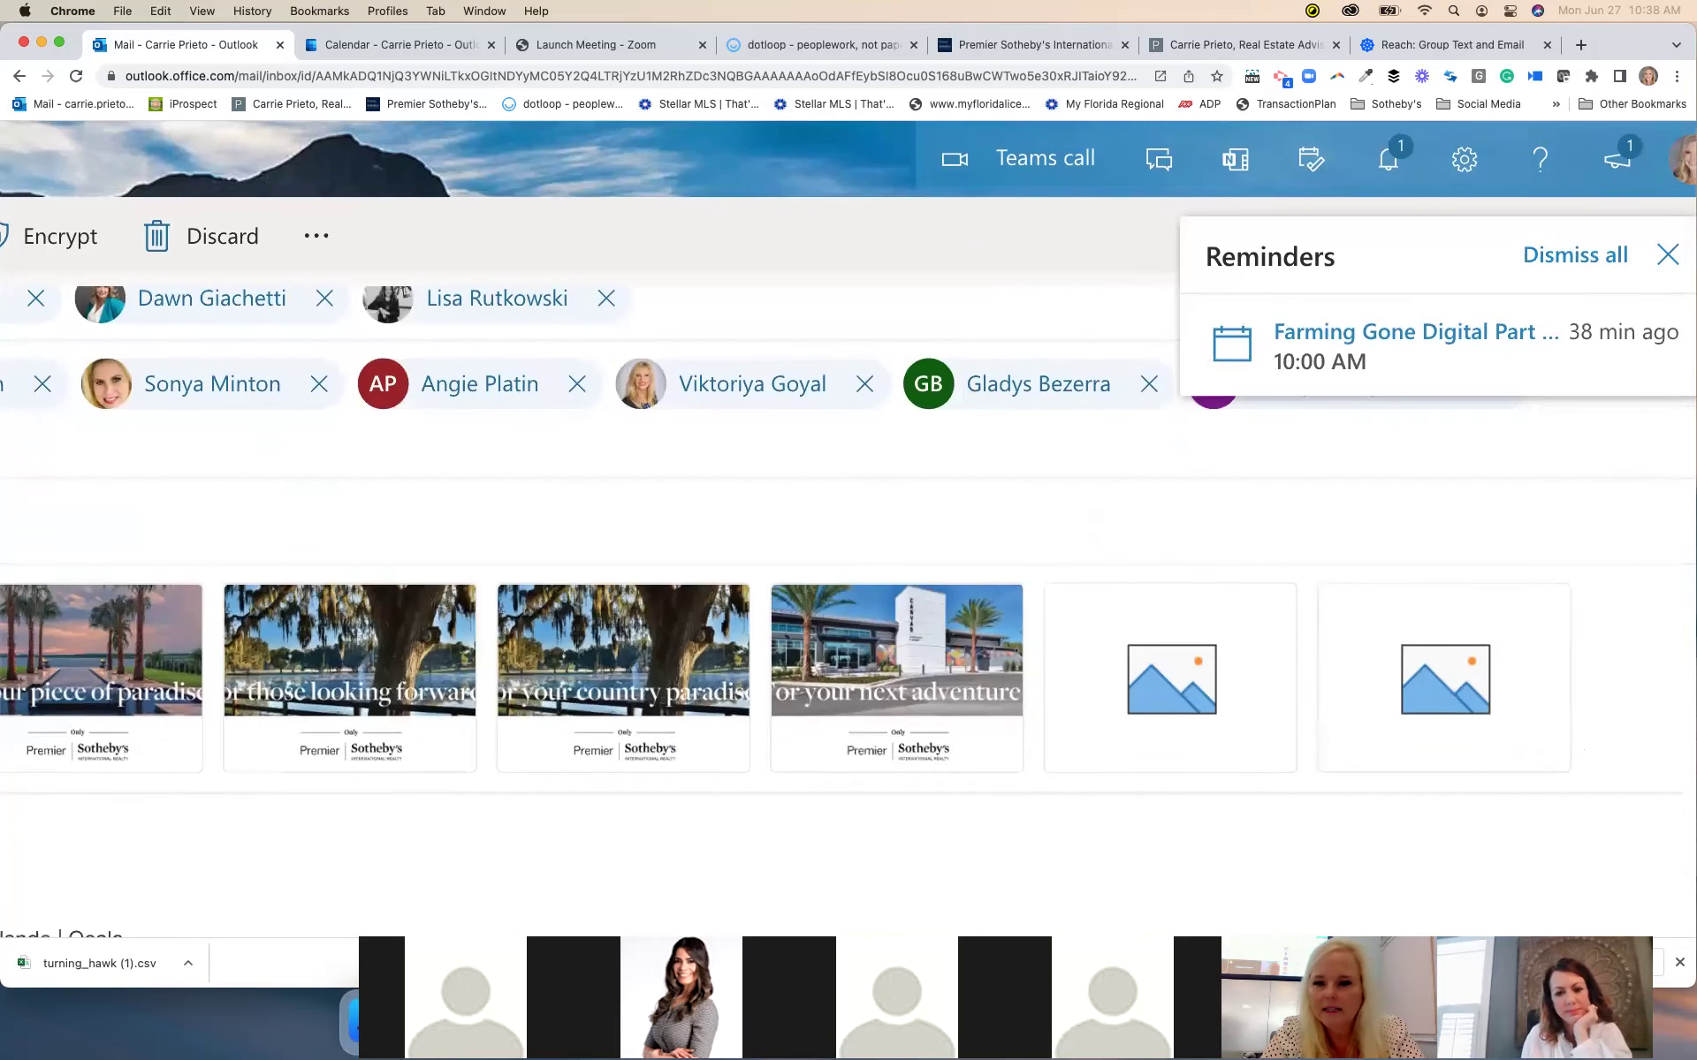
# Look up another colleague by first name and add the matching premiersir.com contact as a Cc recipient
pyautogui.hscroll(-3, 849, 531)
pyautogui.write('stacey')
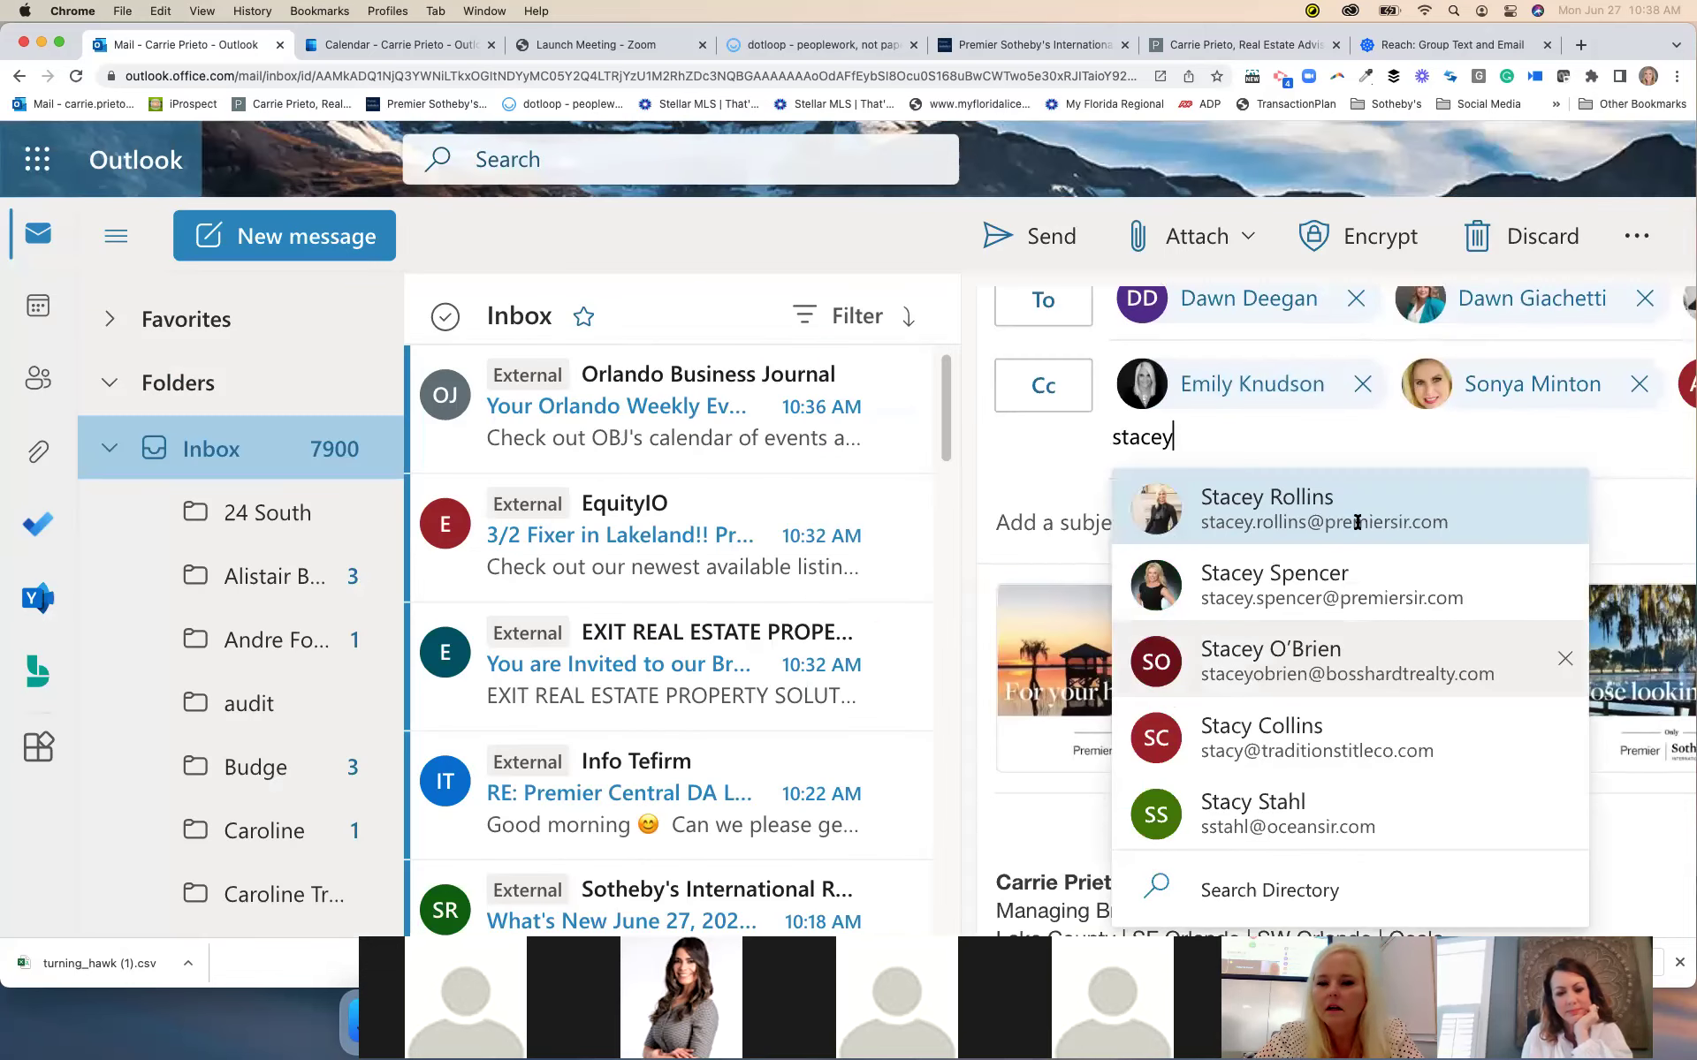
pyautogui.click(1361, 527)
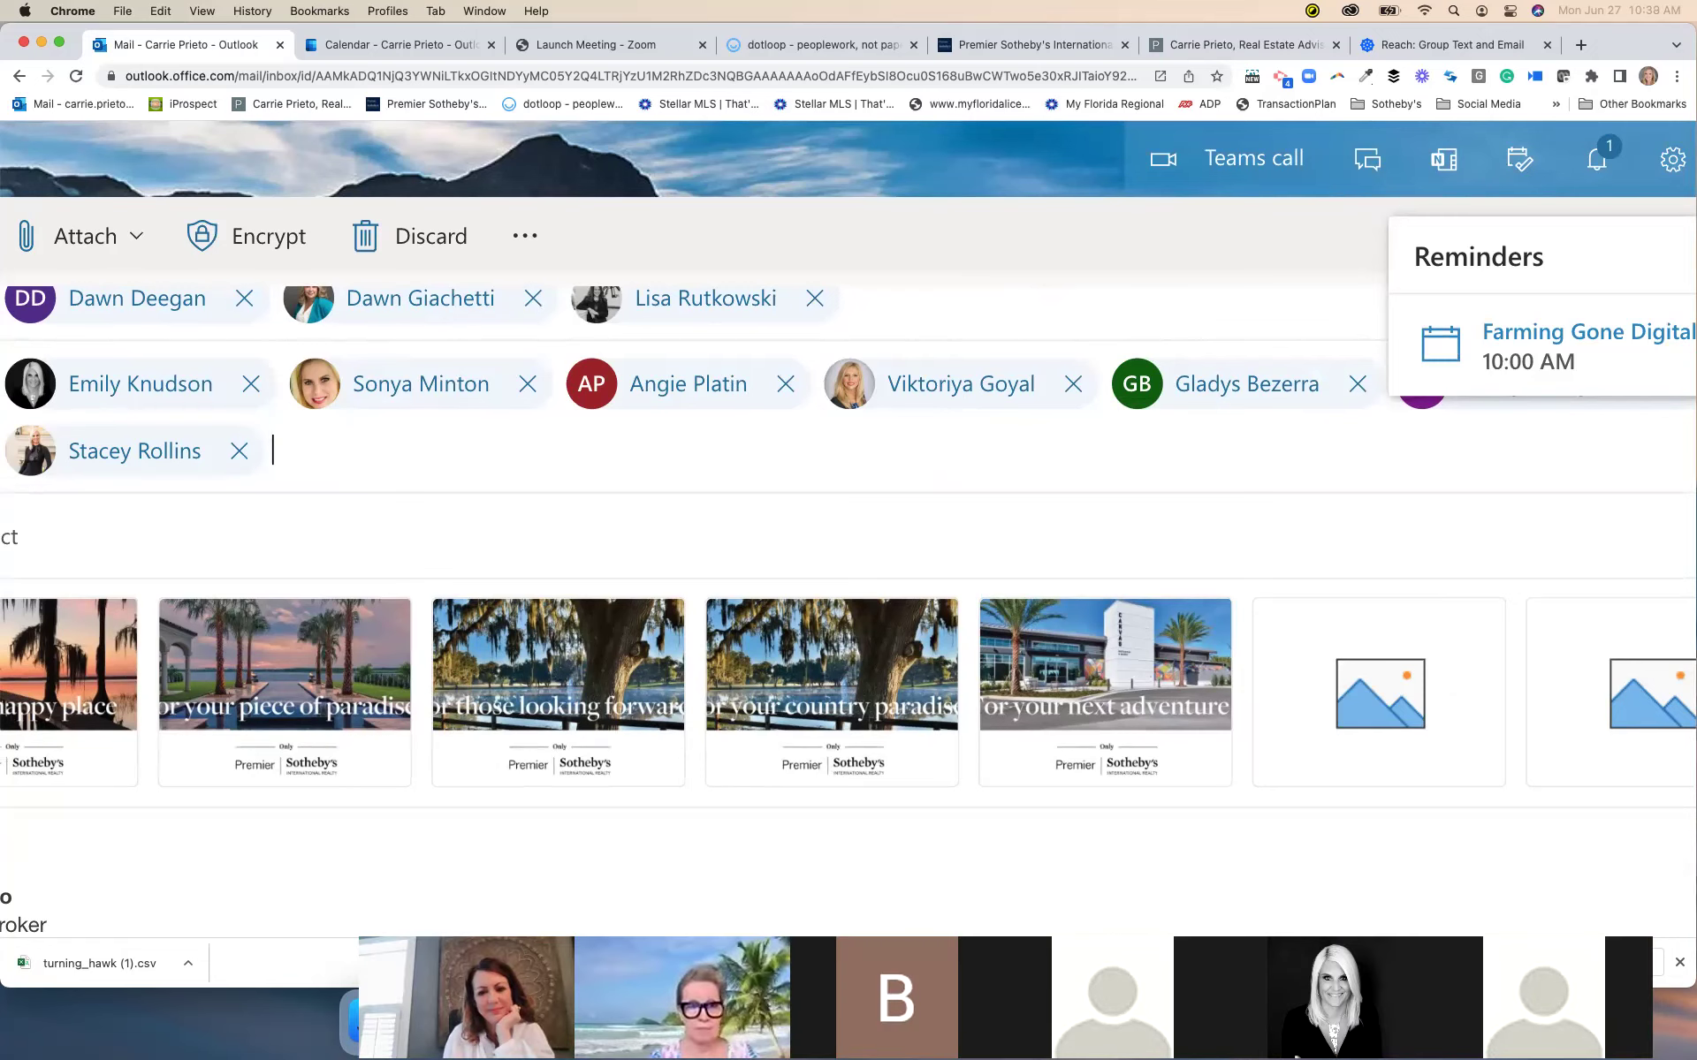
# Send the email with the cover images attached, agreeing to send it without a subject
pyautogui.rightClick(1494, 1012)
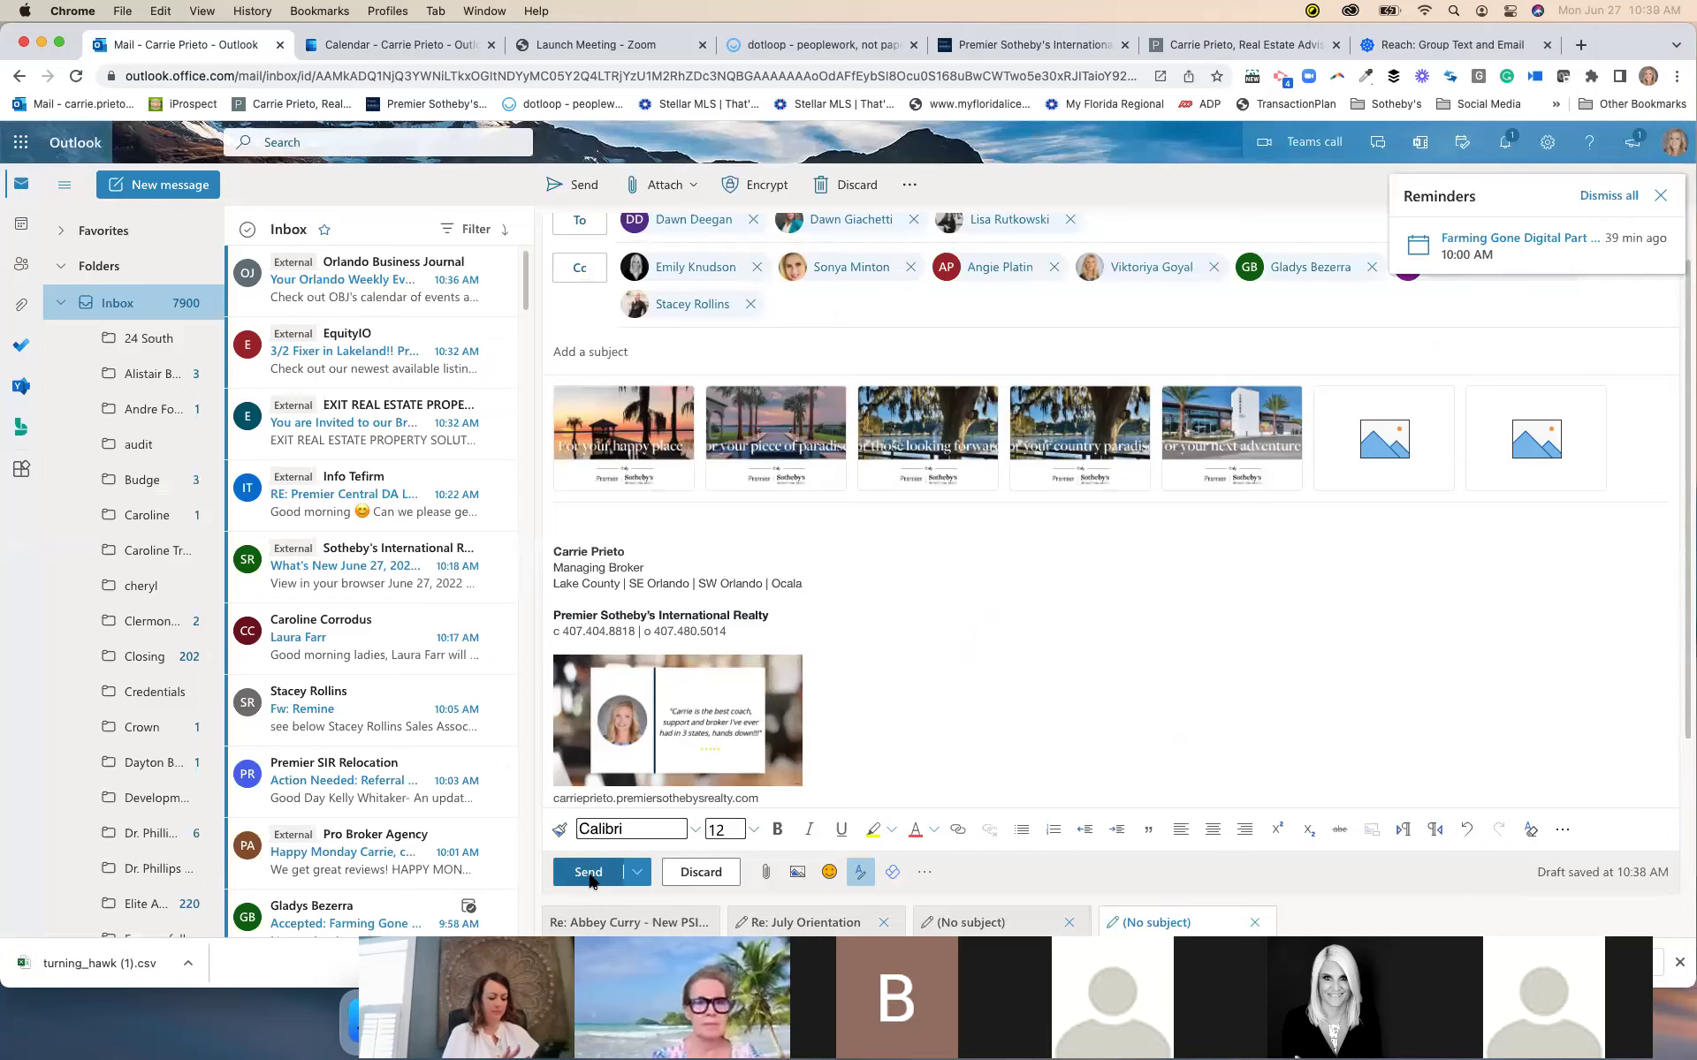
pyautogui.click(588, 872)
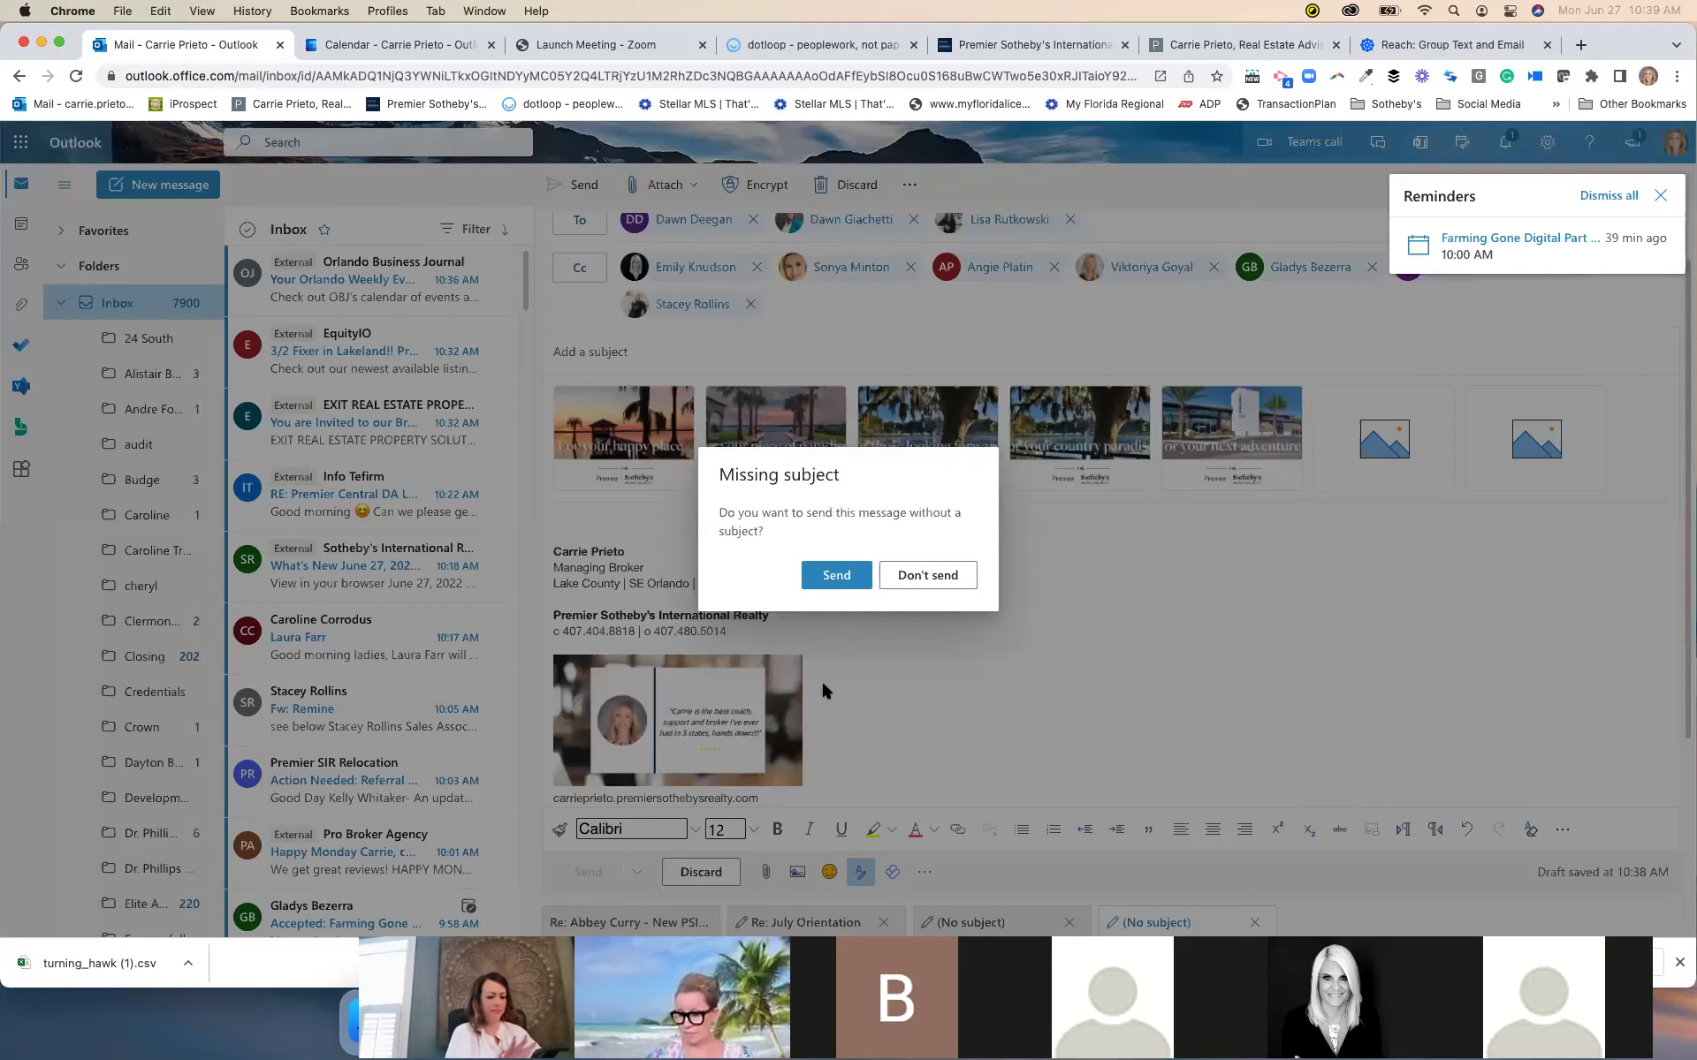
pyautogui.click(844, 576)
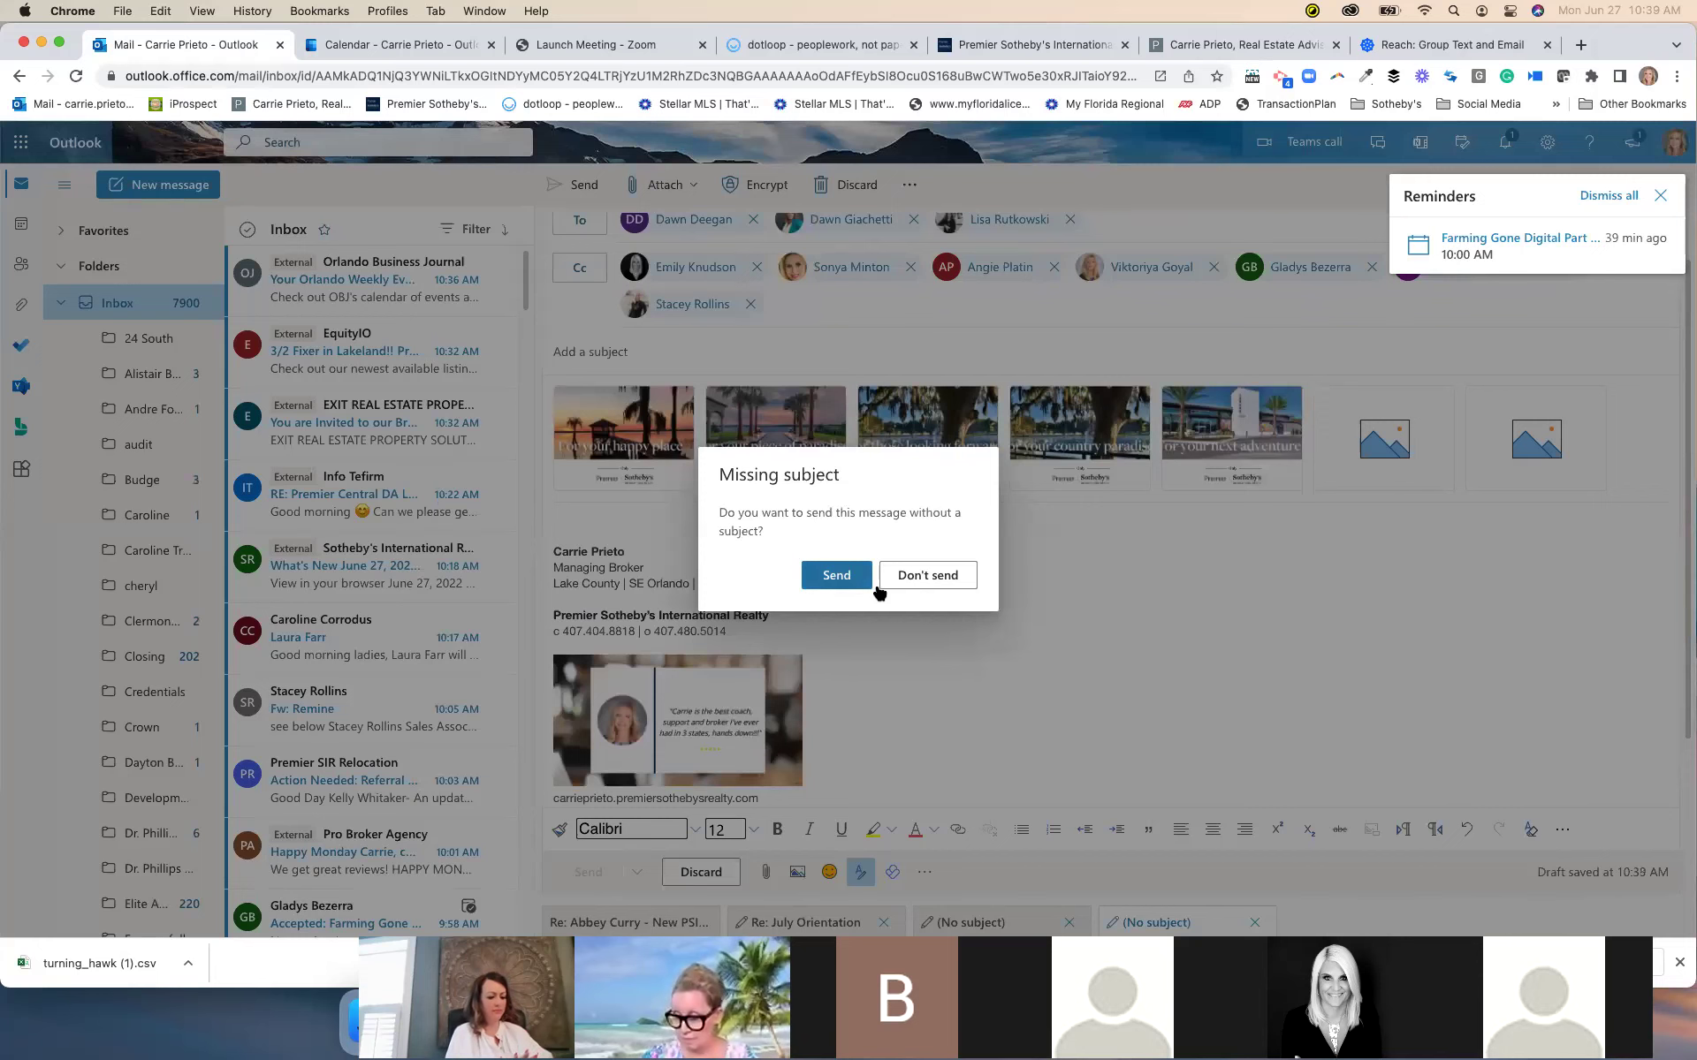
pyautogui.click(837, 576)
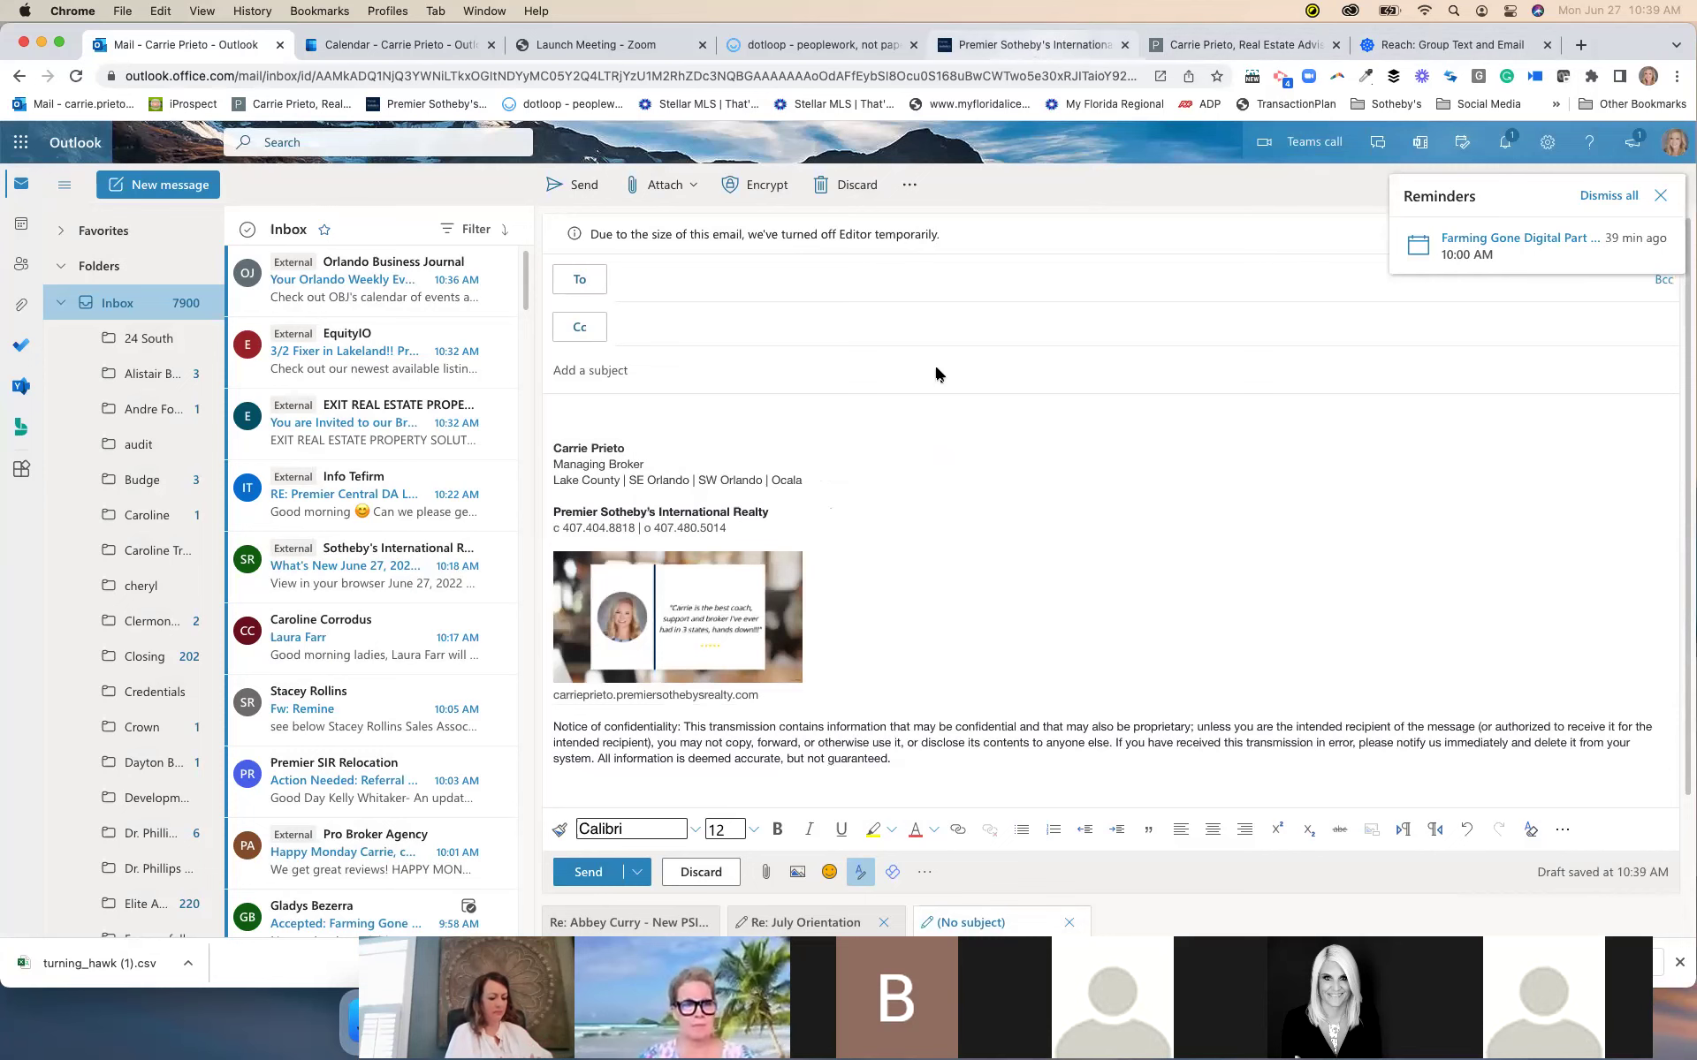
# Switch to the Premier Sotheby's hub, view the new cover image form for the Listing Alert cover page, and discard it
pyautogui.press('super+5')
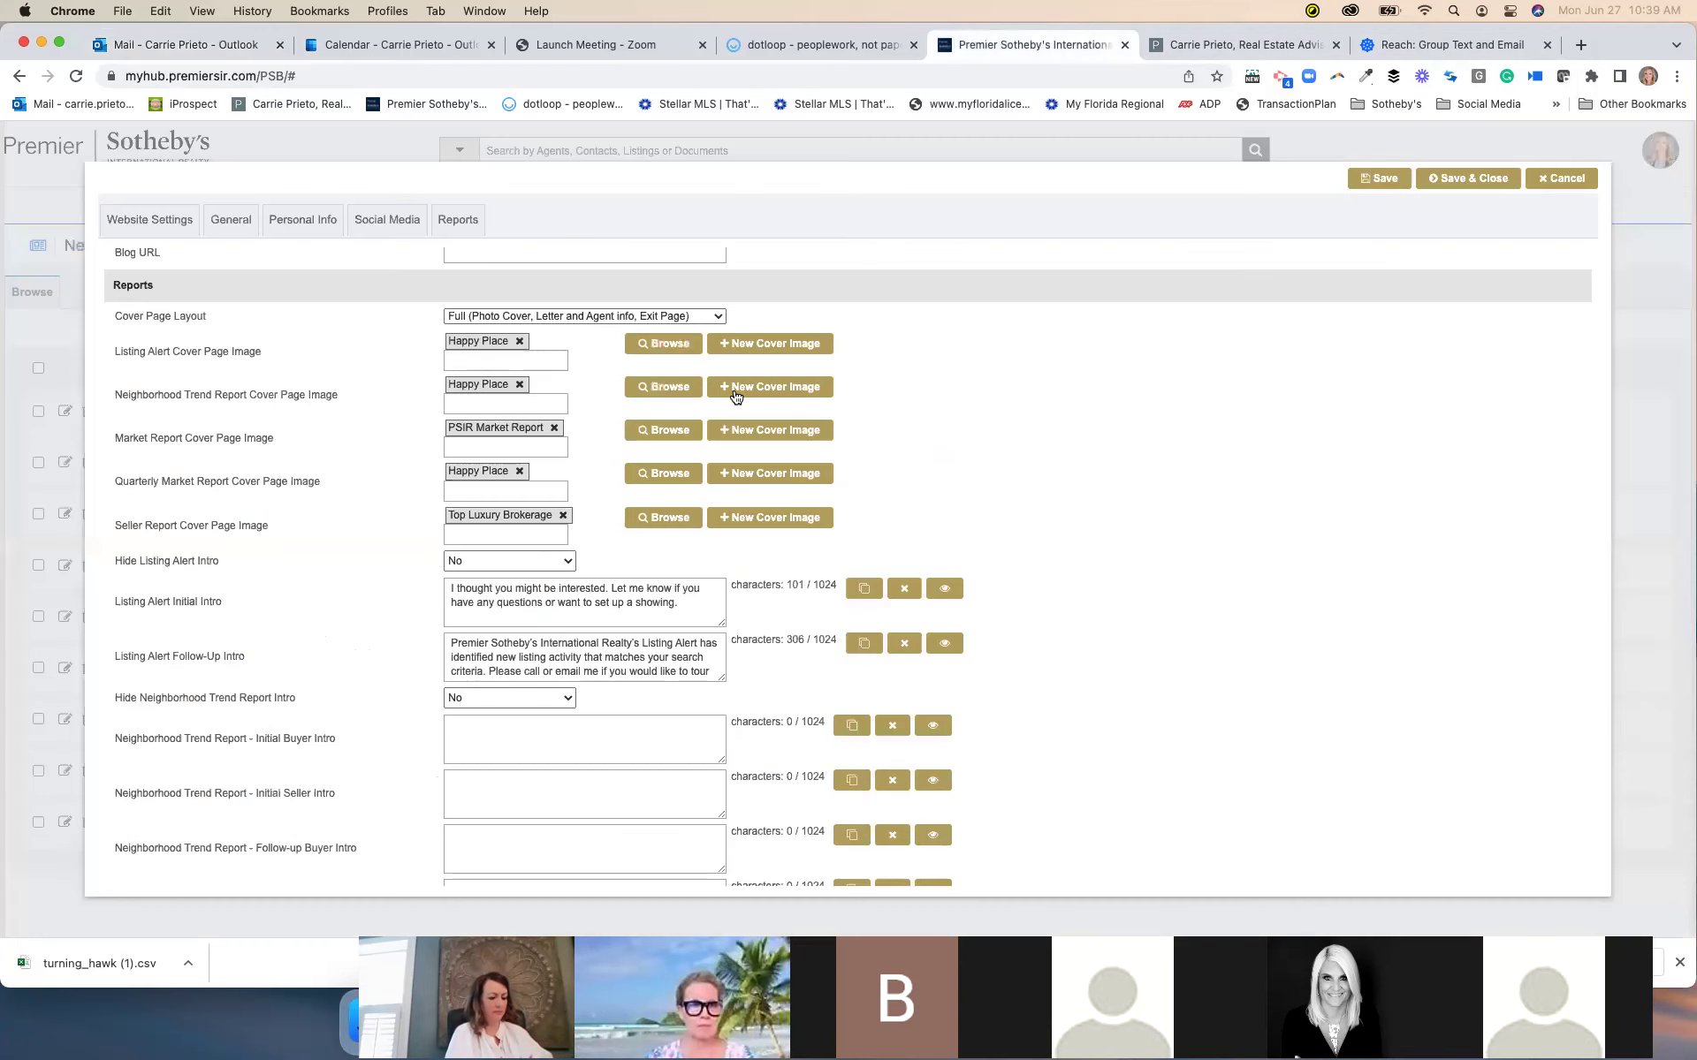
pyautogui.click(781, 347)
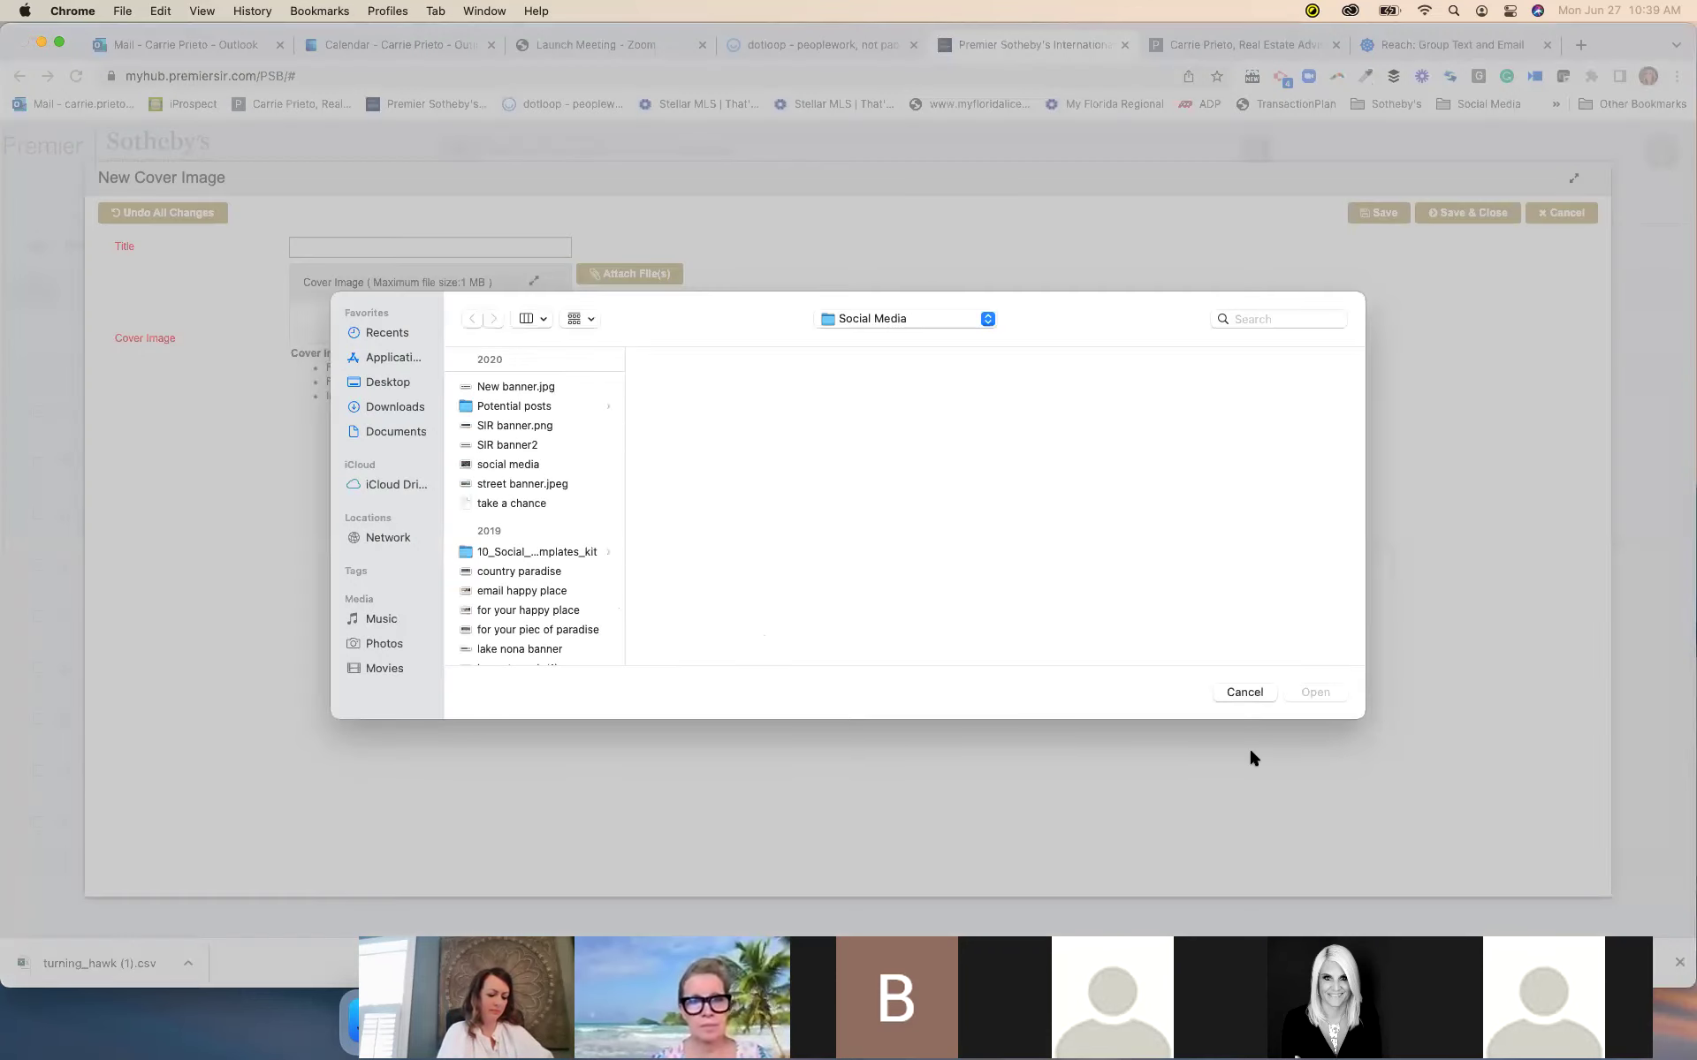
pyautogui.click(1245, 693)
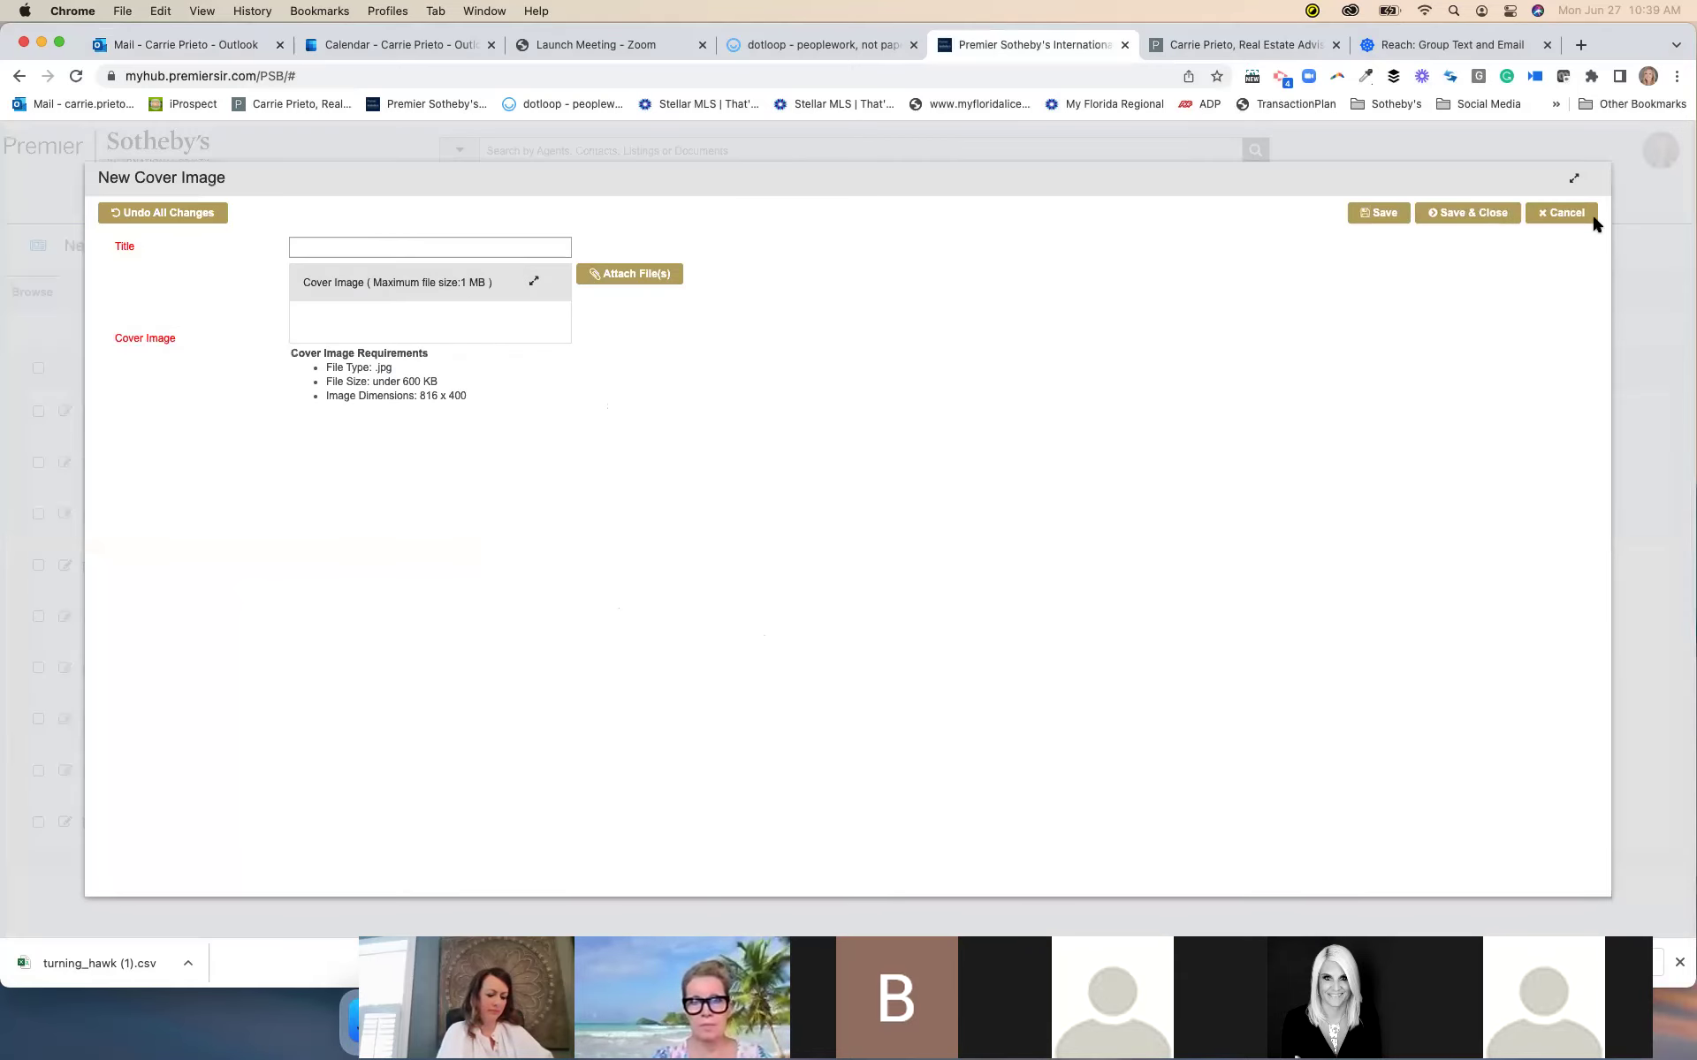
pyautogui.press('Escape')
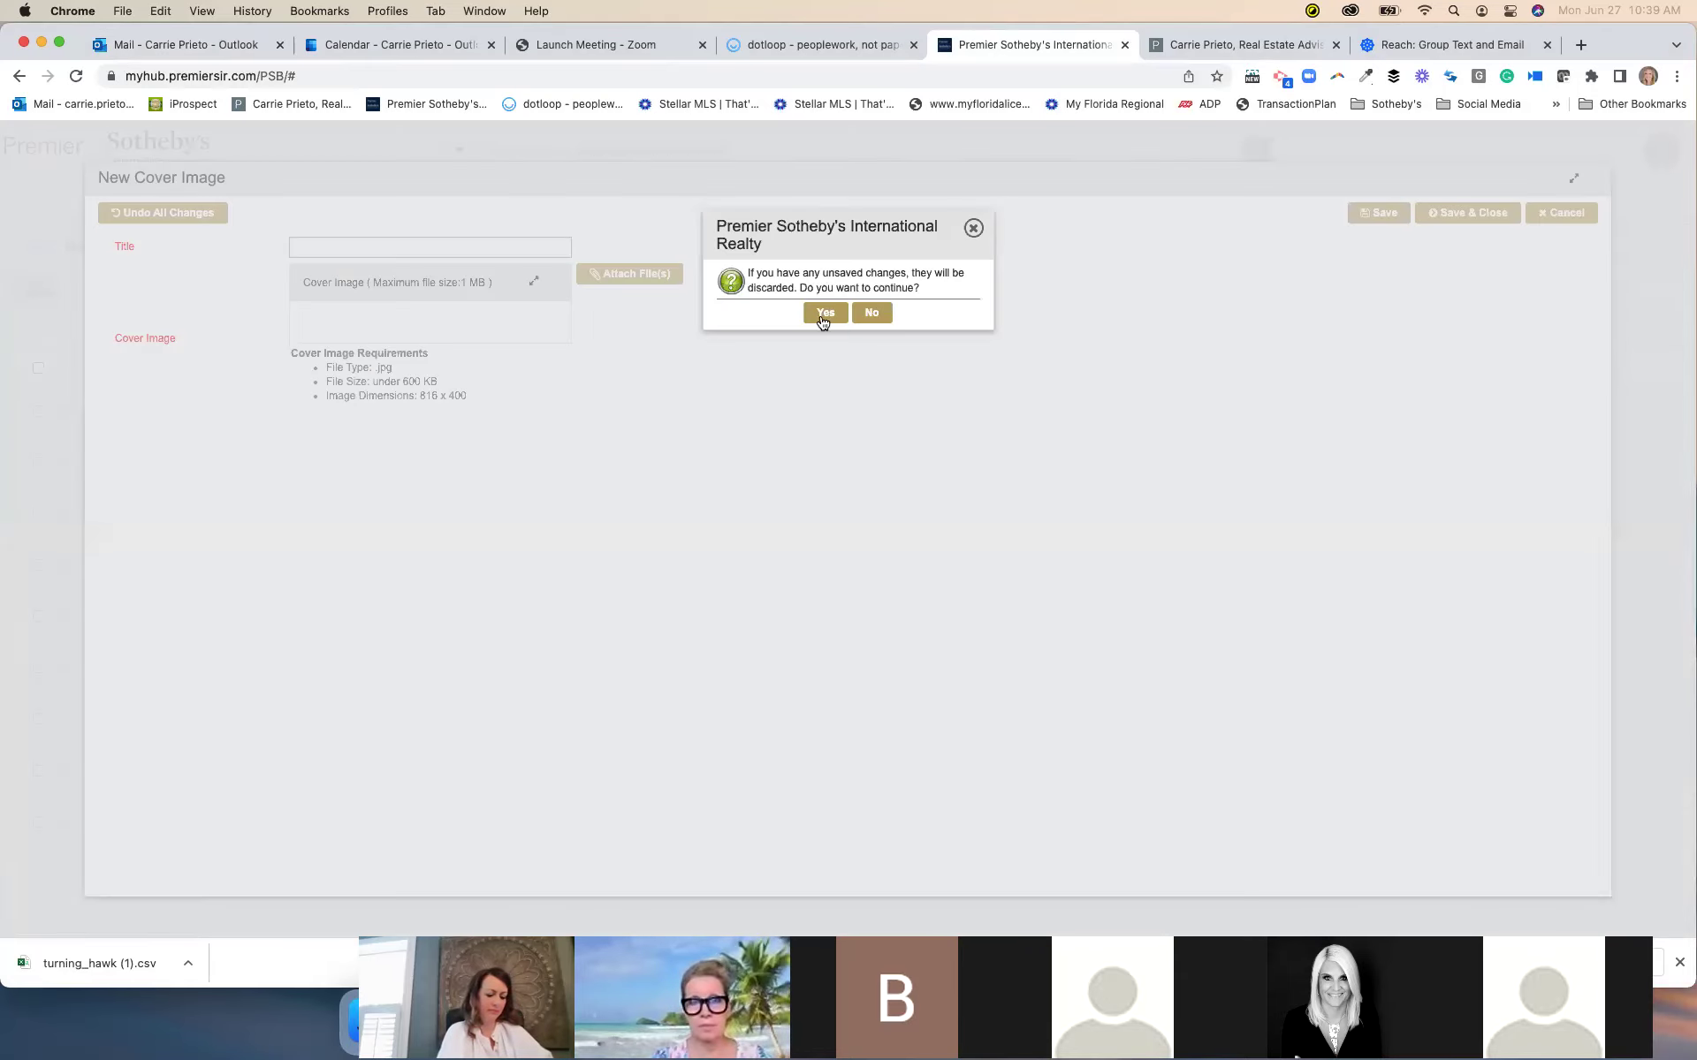
pyautogui.press('Return')
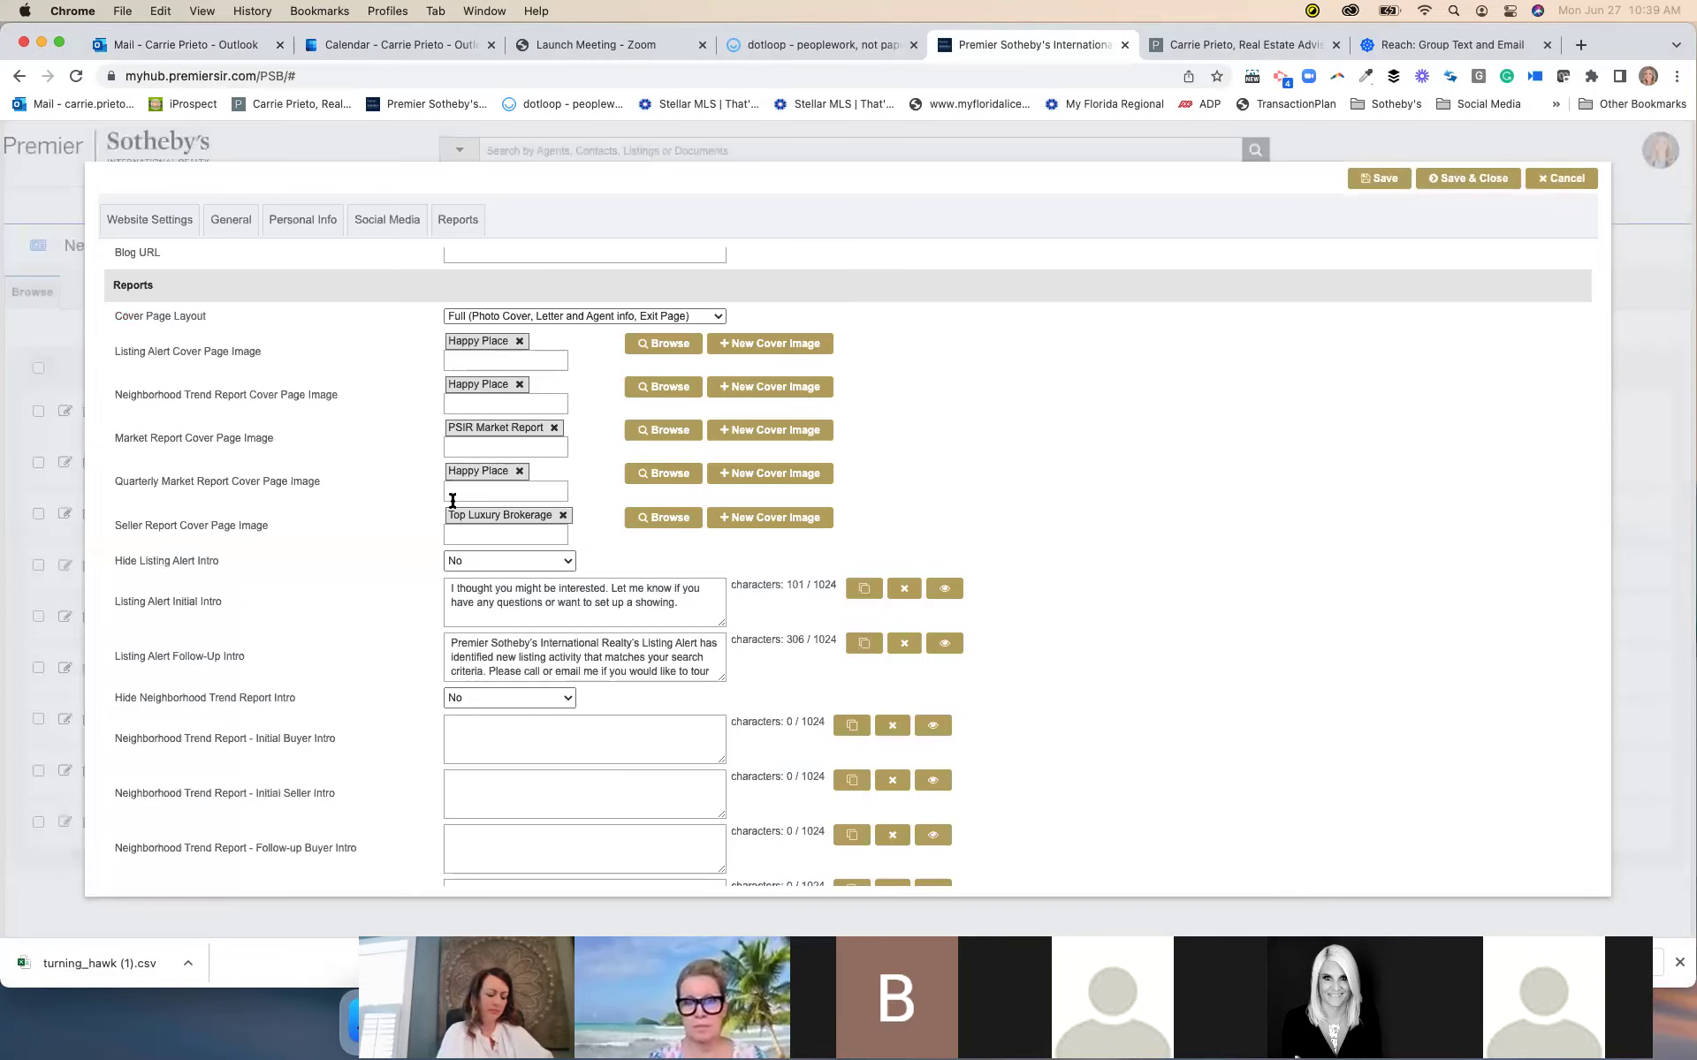
# Review the cover page image settings under Reports and close the website settings without saving
pyautogui.scroll(5, 450, 515)
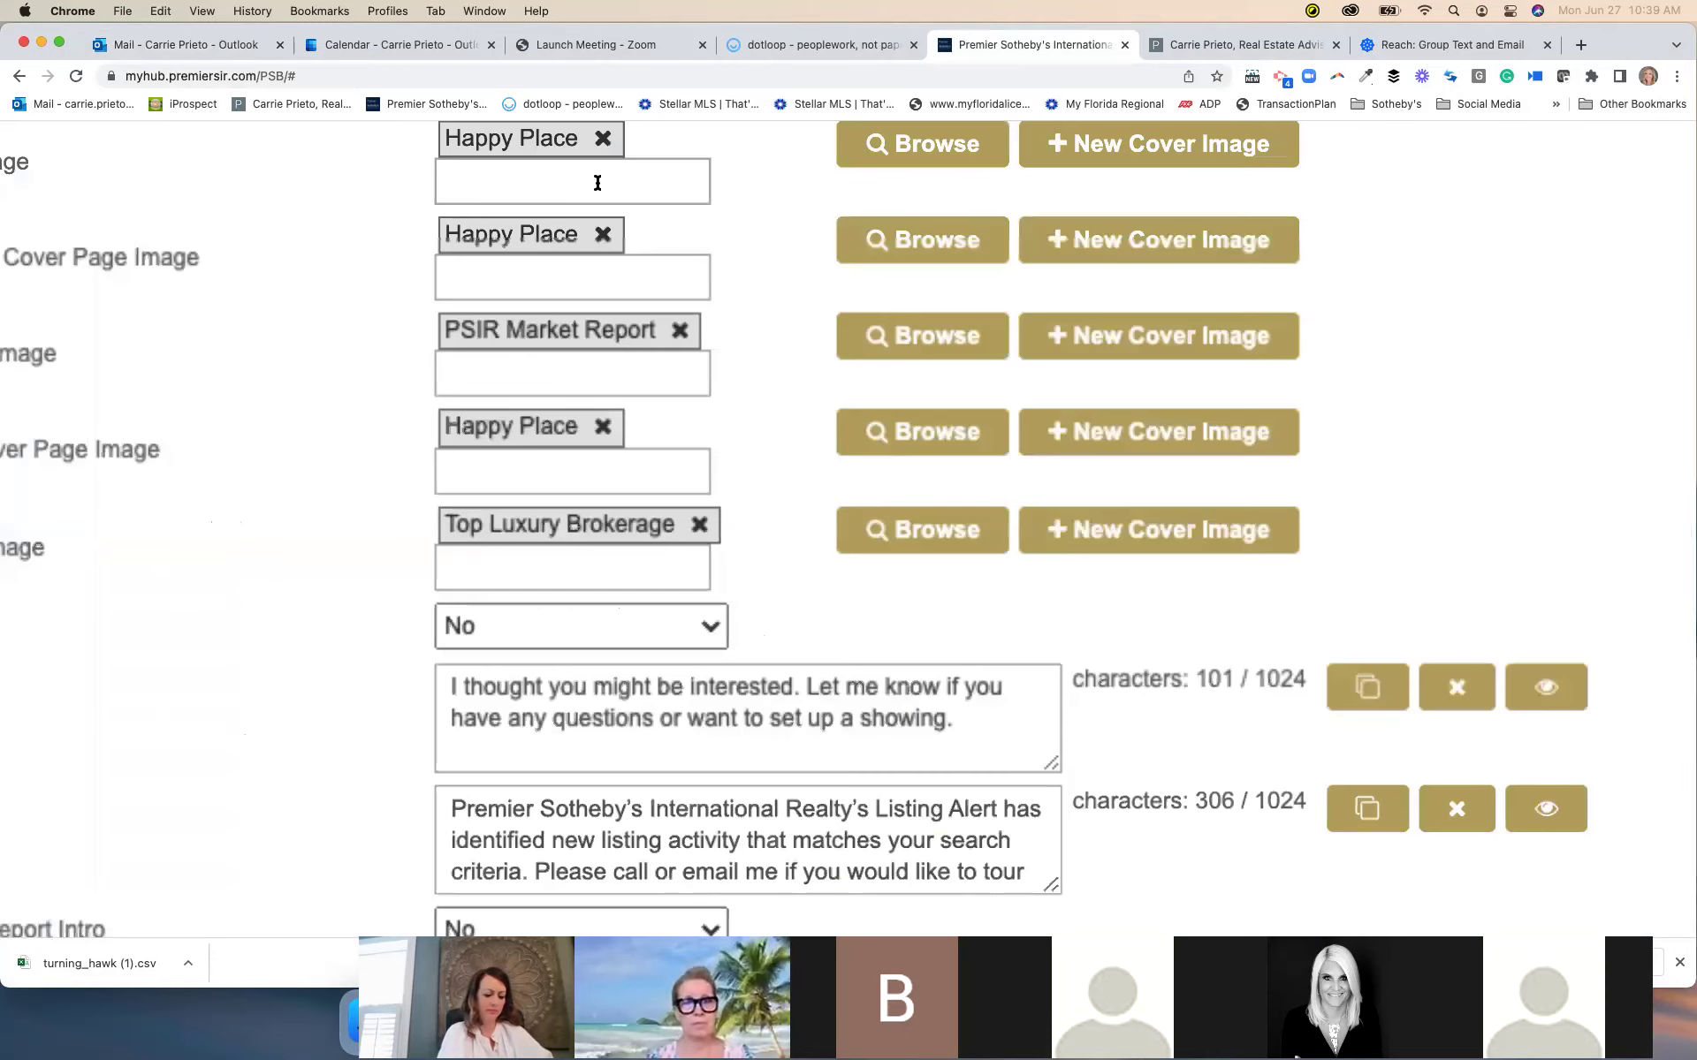
pyautogui.scroll(2, 595, 178)
pyautogui.scroll(-1, 556, 473)
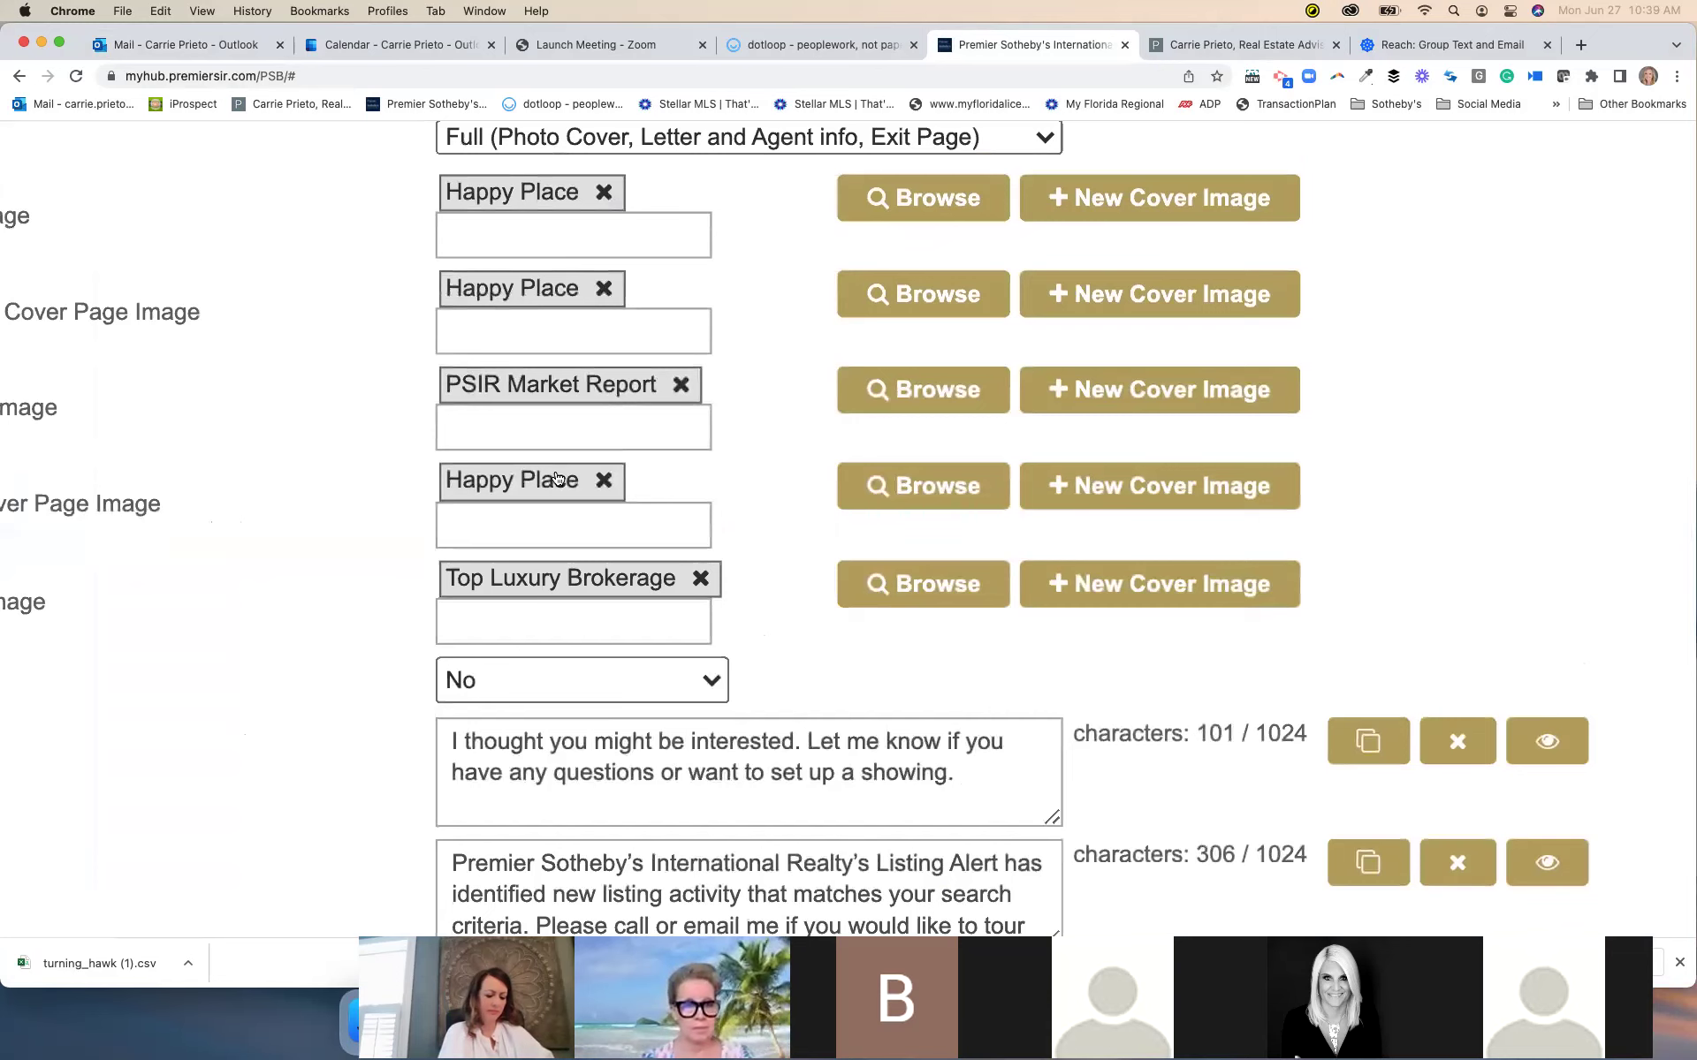
pyautogui.scroll(1, 556, 478)
pyautogui.scroll(-5, 557, 474)
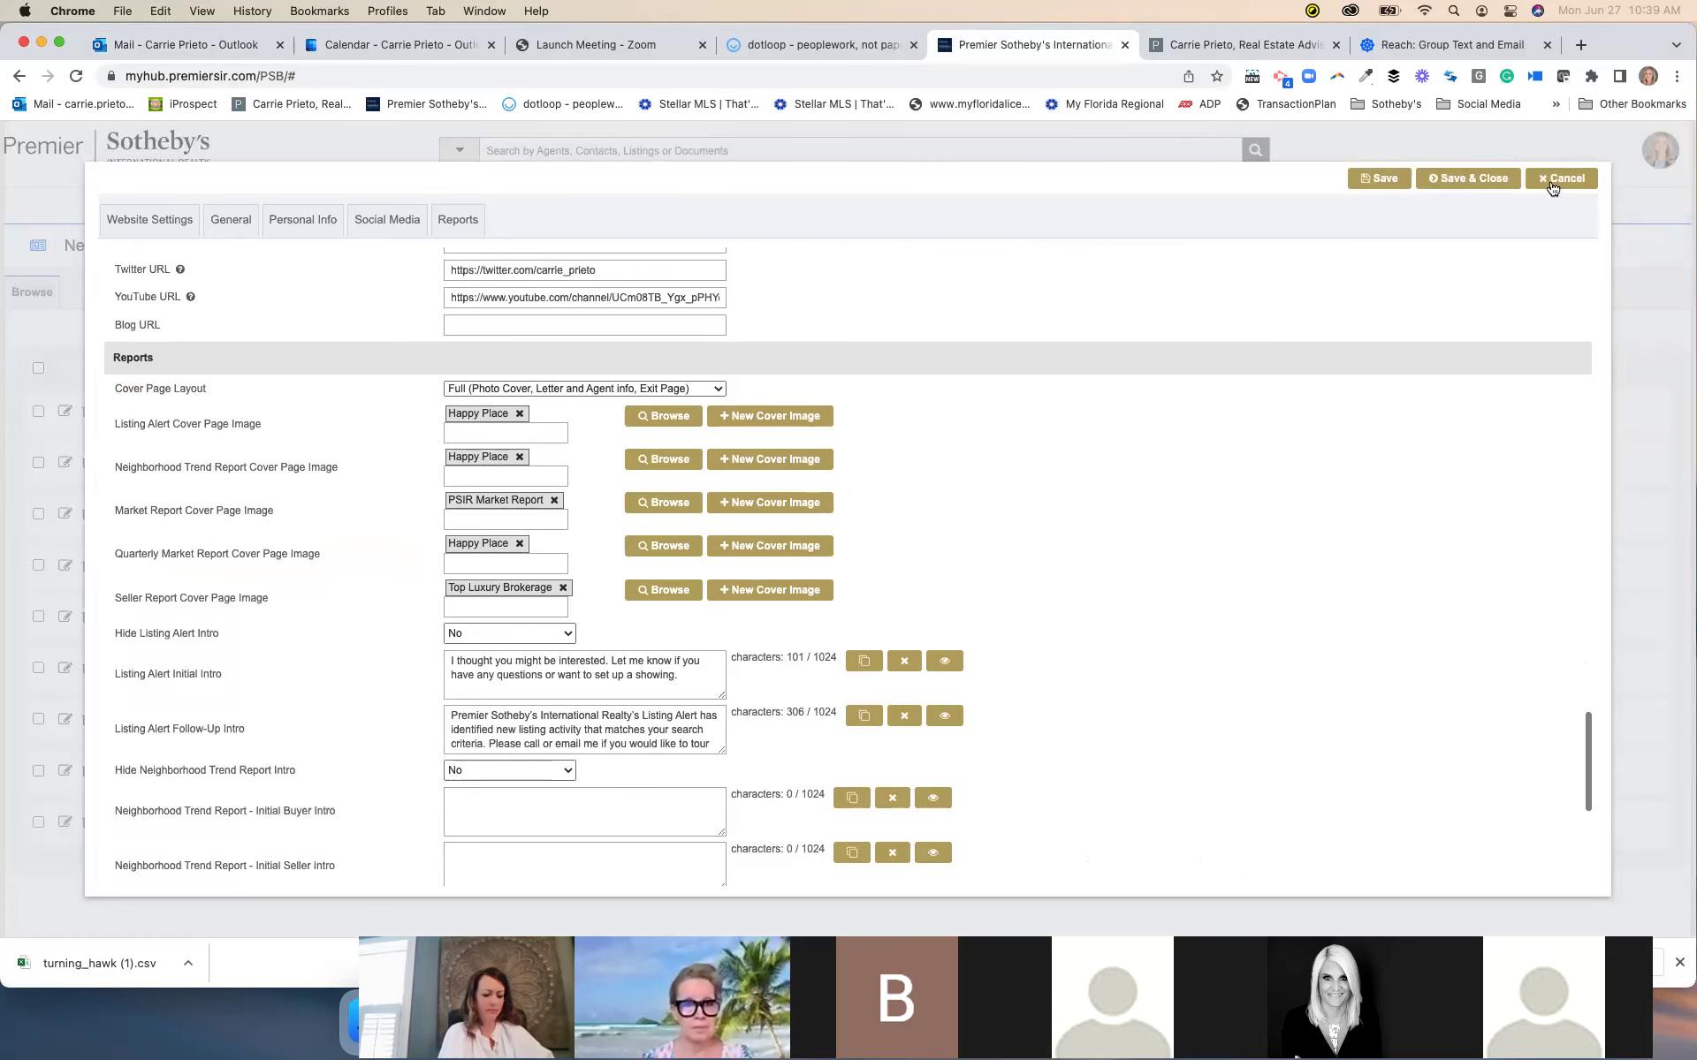
pyautogui.click(1553, 184)
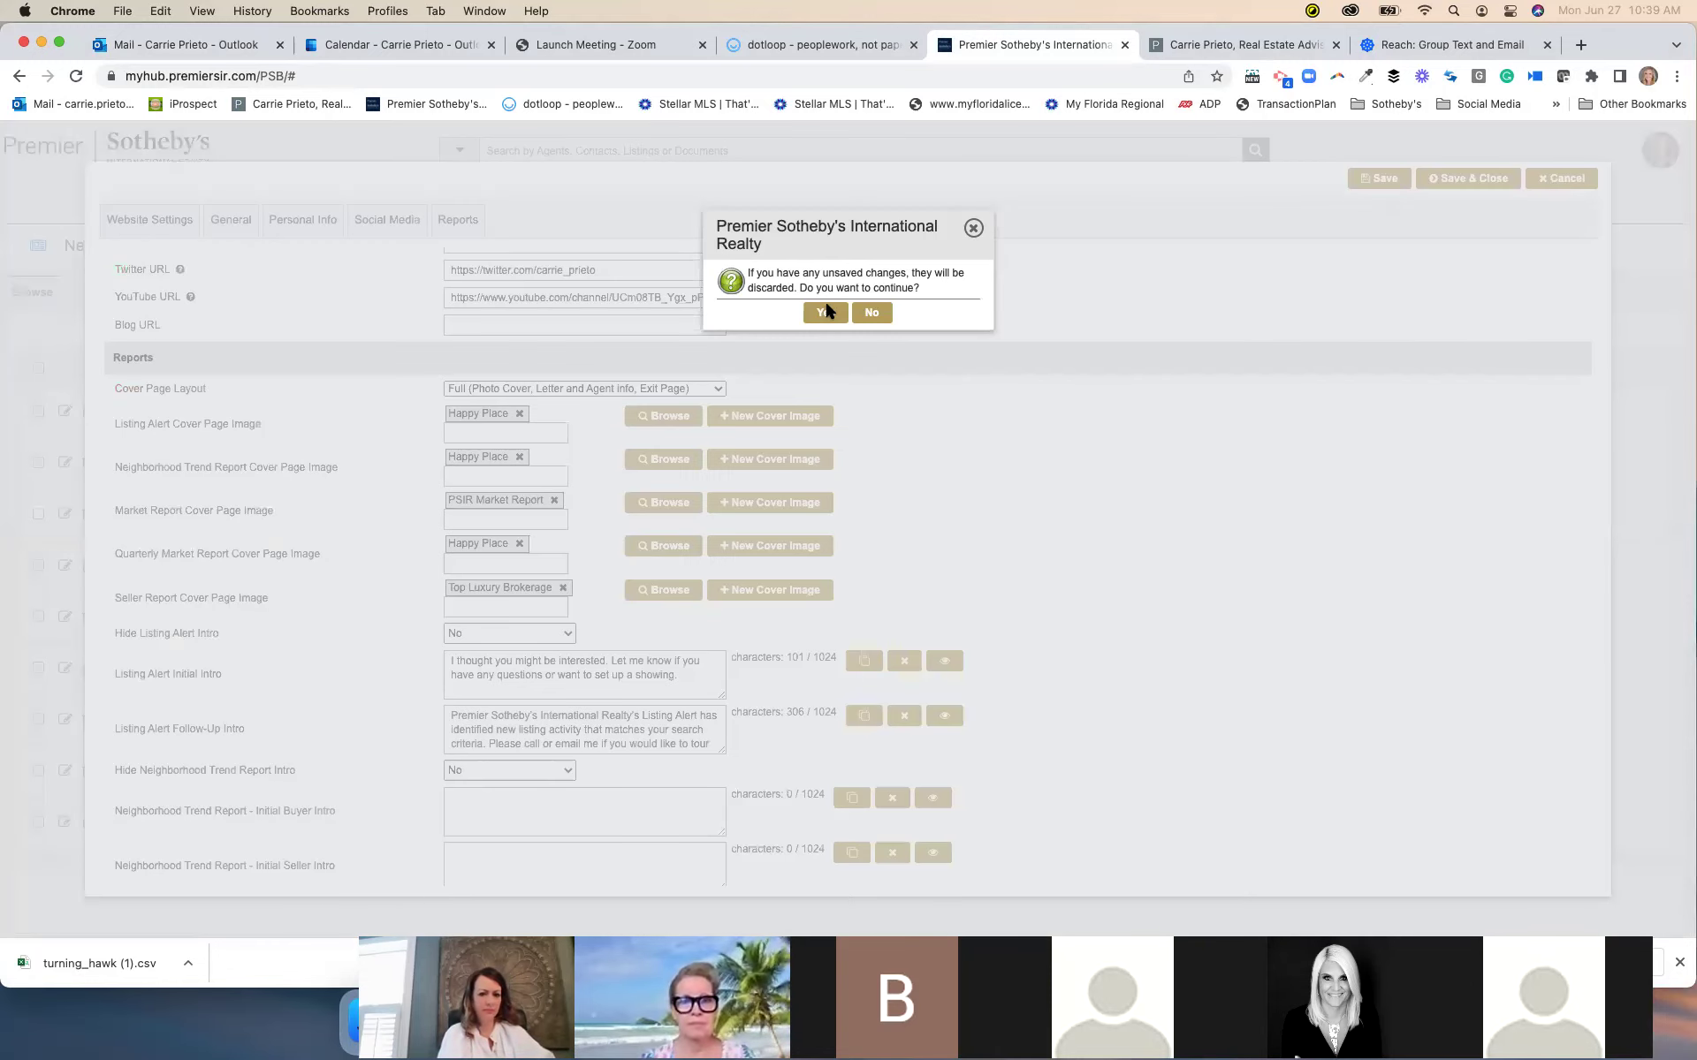
pyautogui.click(825, 312)
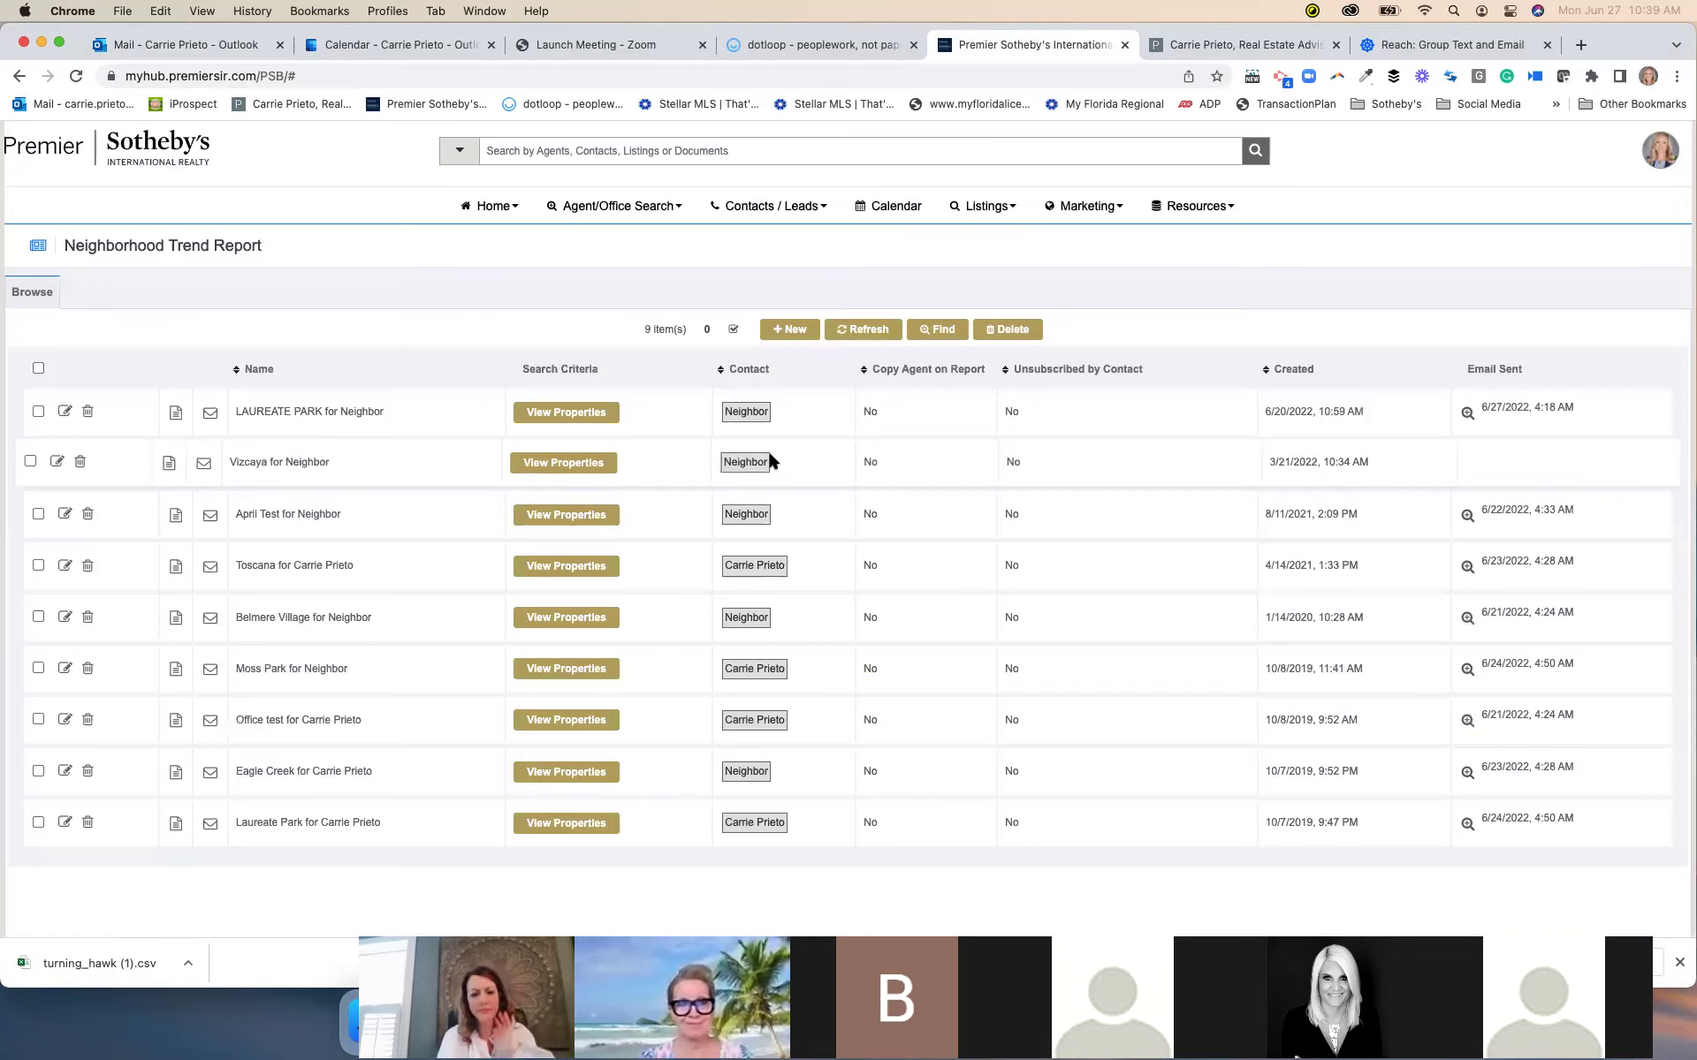
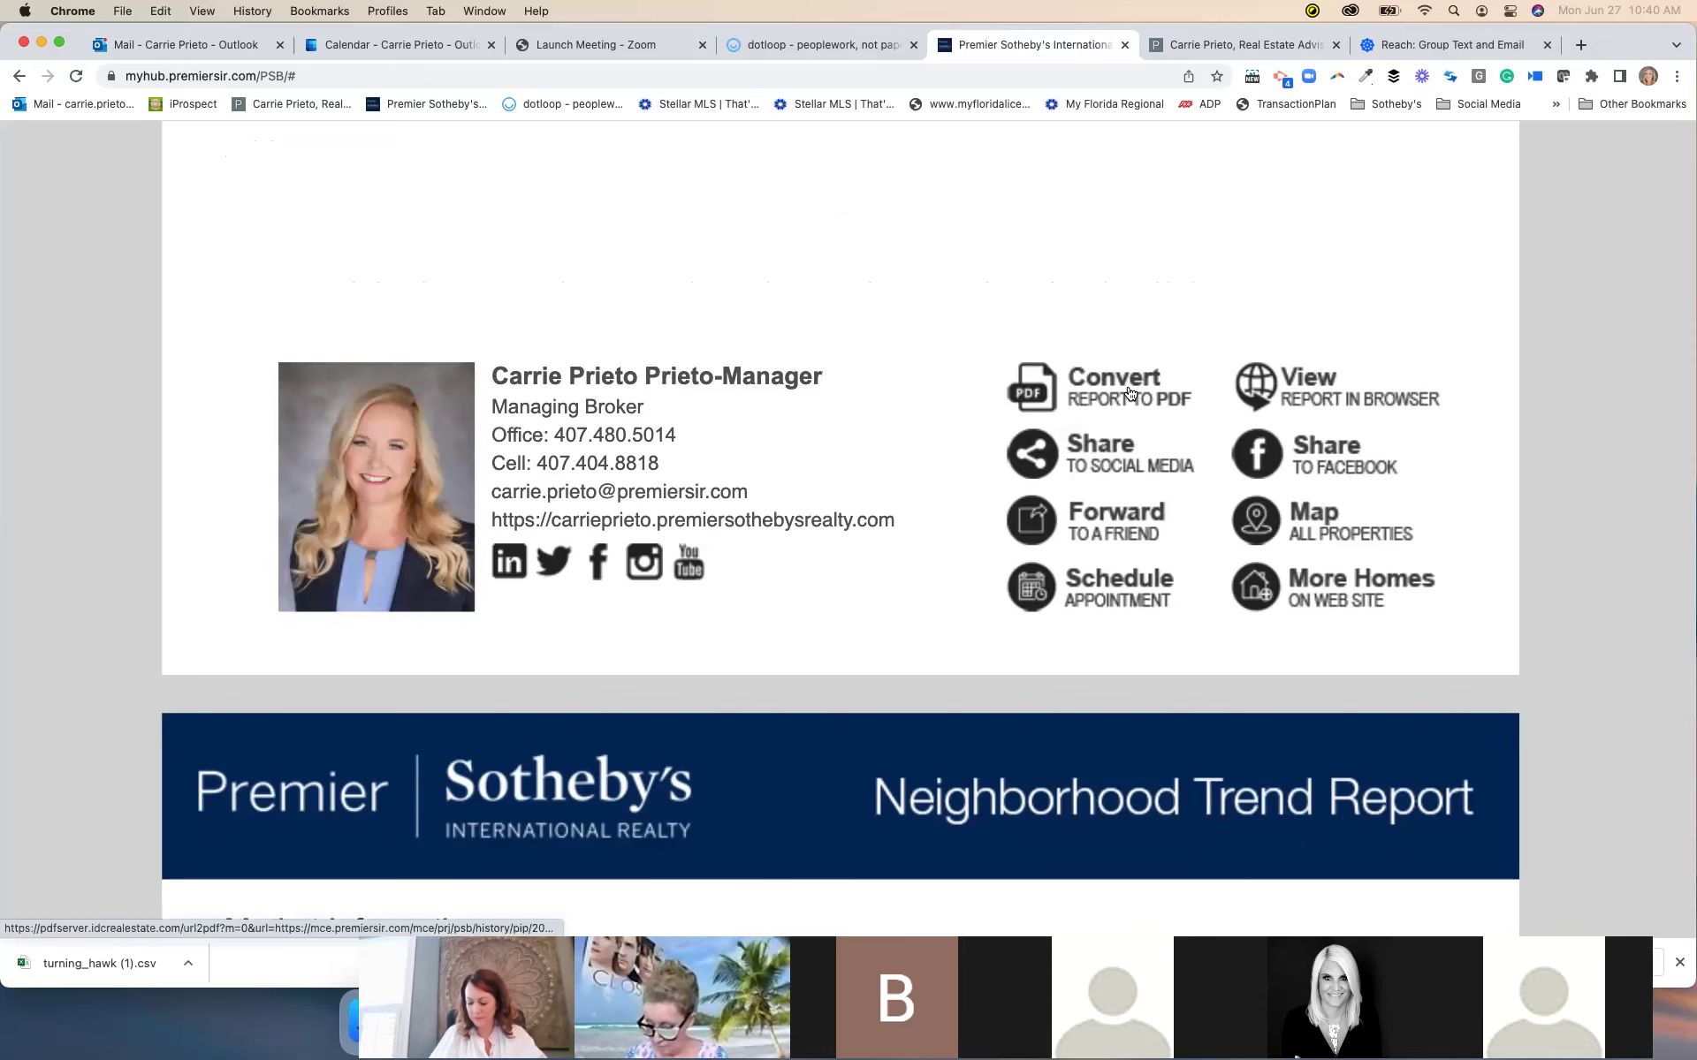
# Examine the Neighborhood Trend Report preview's market information, automated market value, price trend, properties on the market and days on market charts
pyautogui.scroll(-6, 1124, 392)
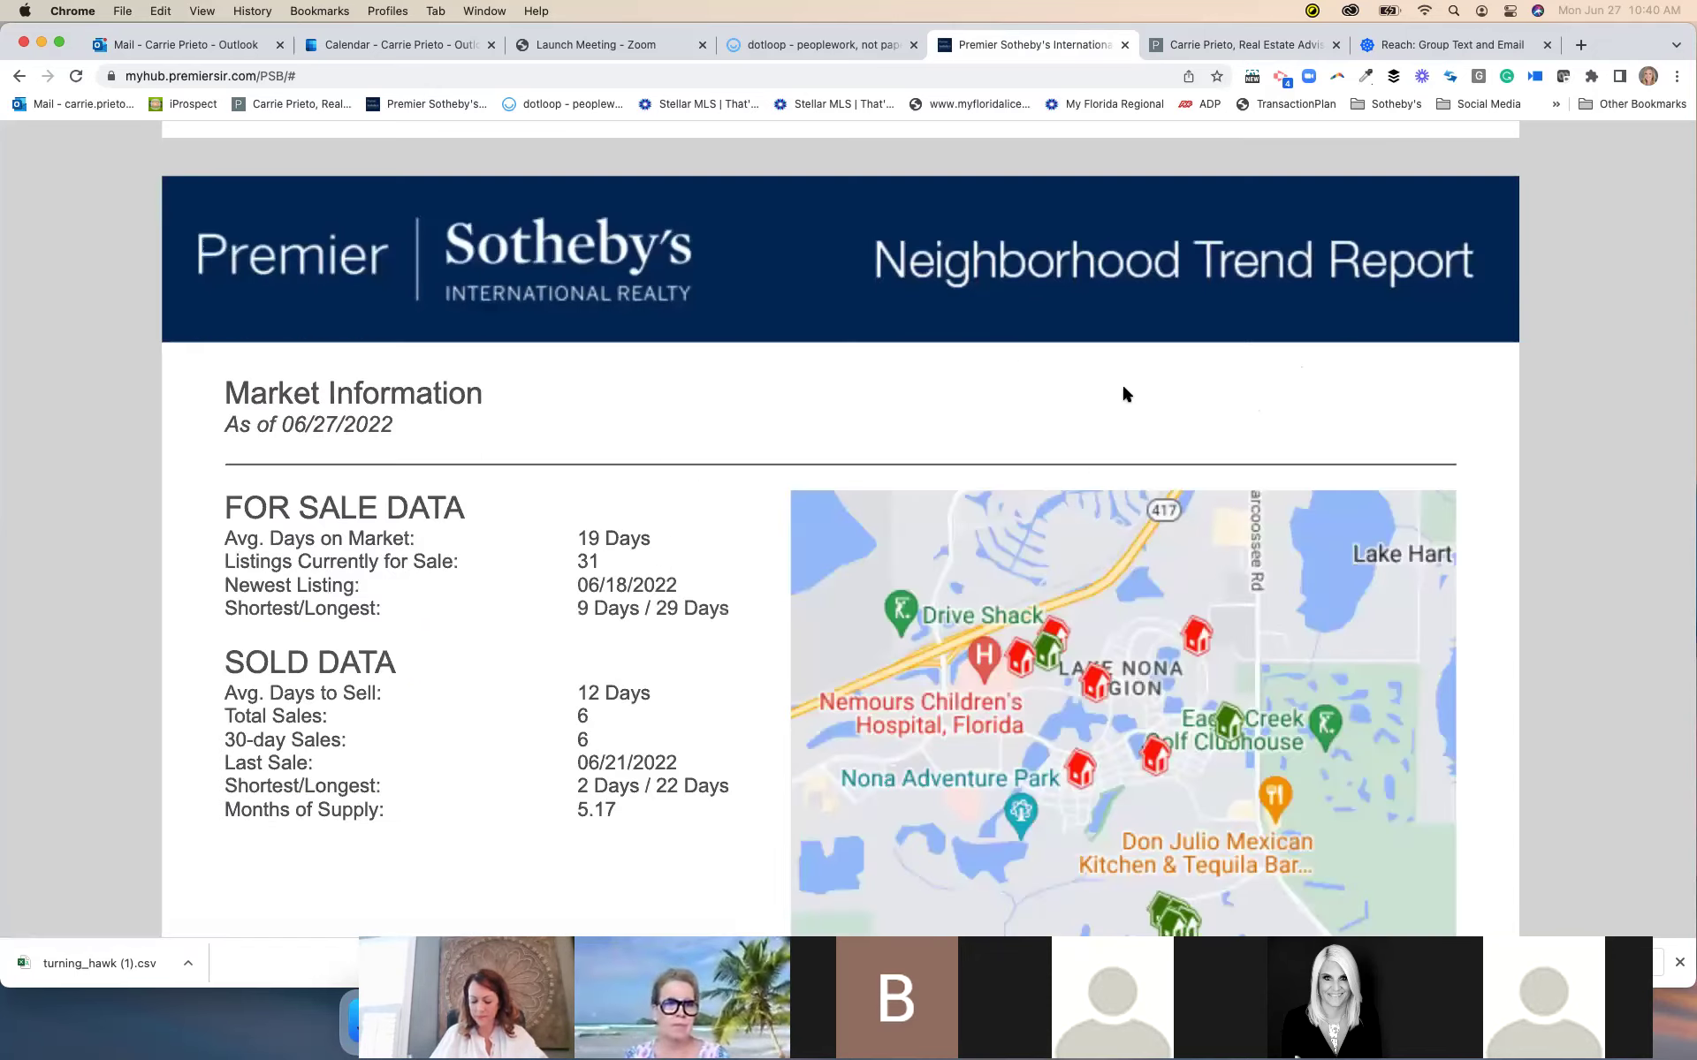
pyautogui.scroll(-1, 1124, 392)
pyautogui.scroll(-1, 802, 329)
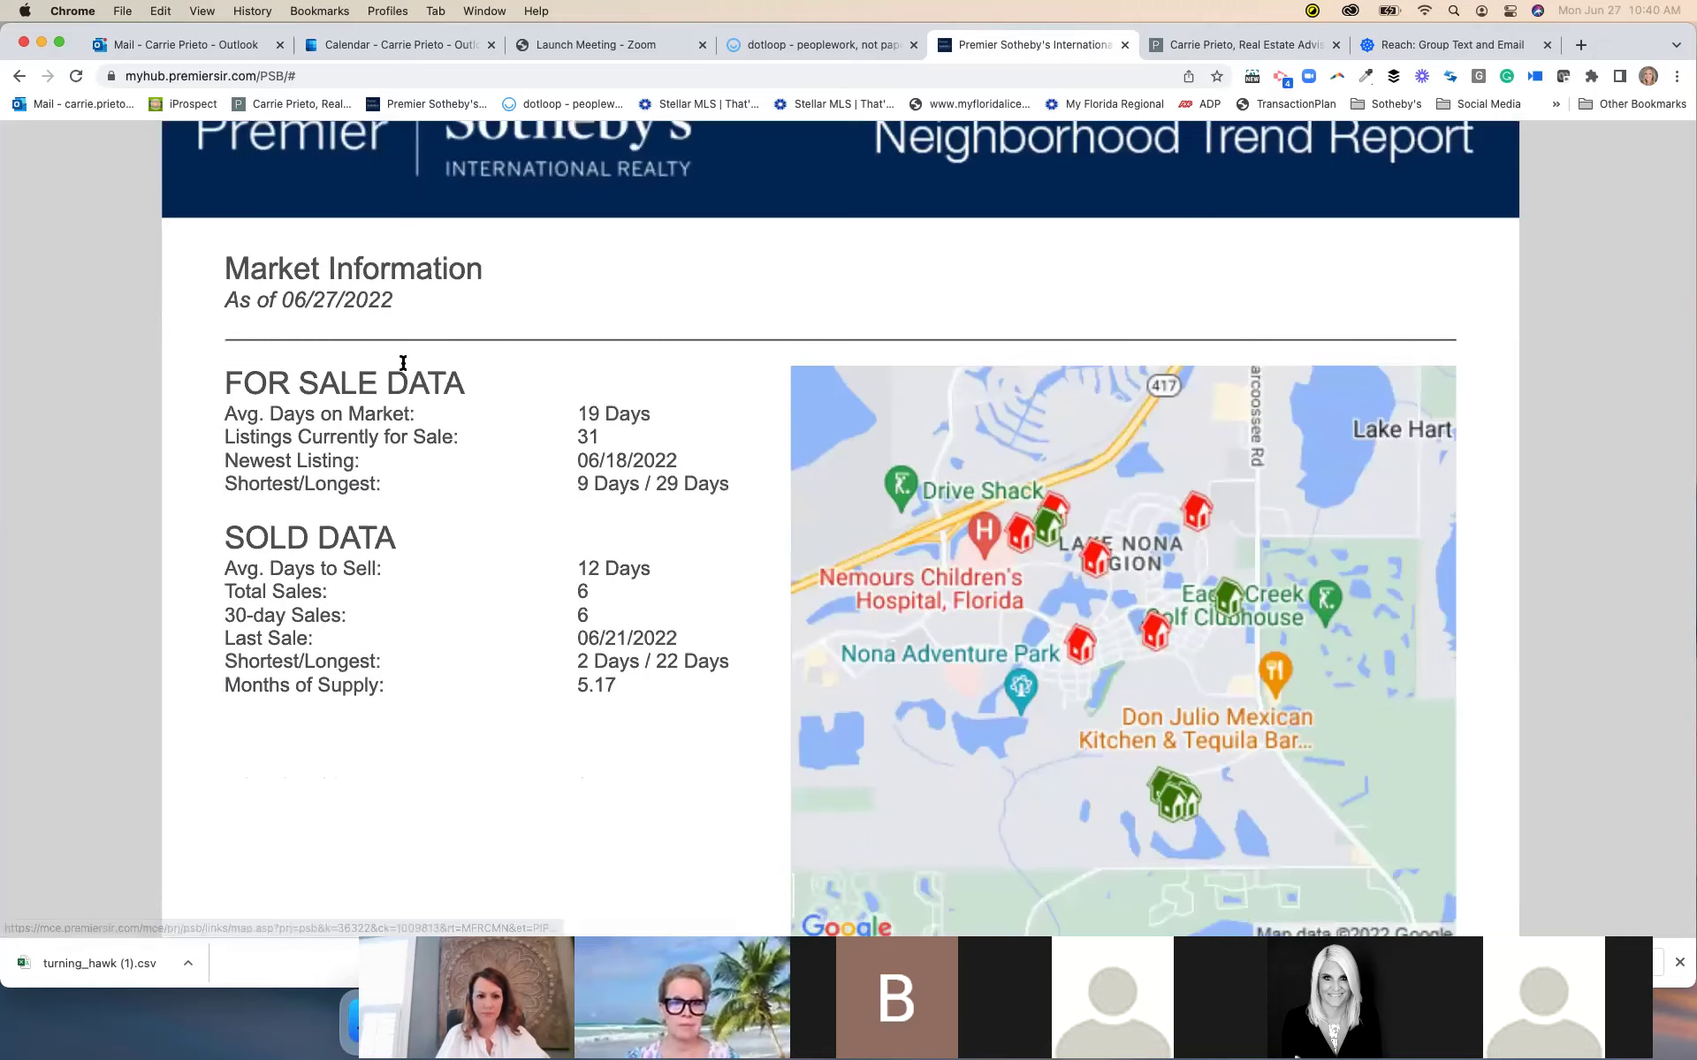
pyautogui.scroll(-3, 447, 590)
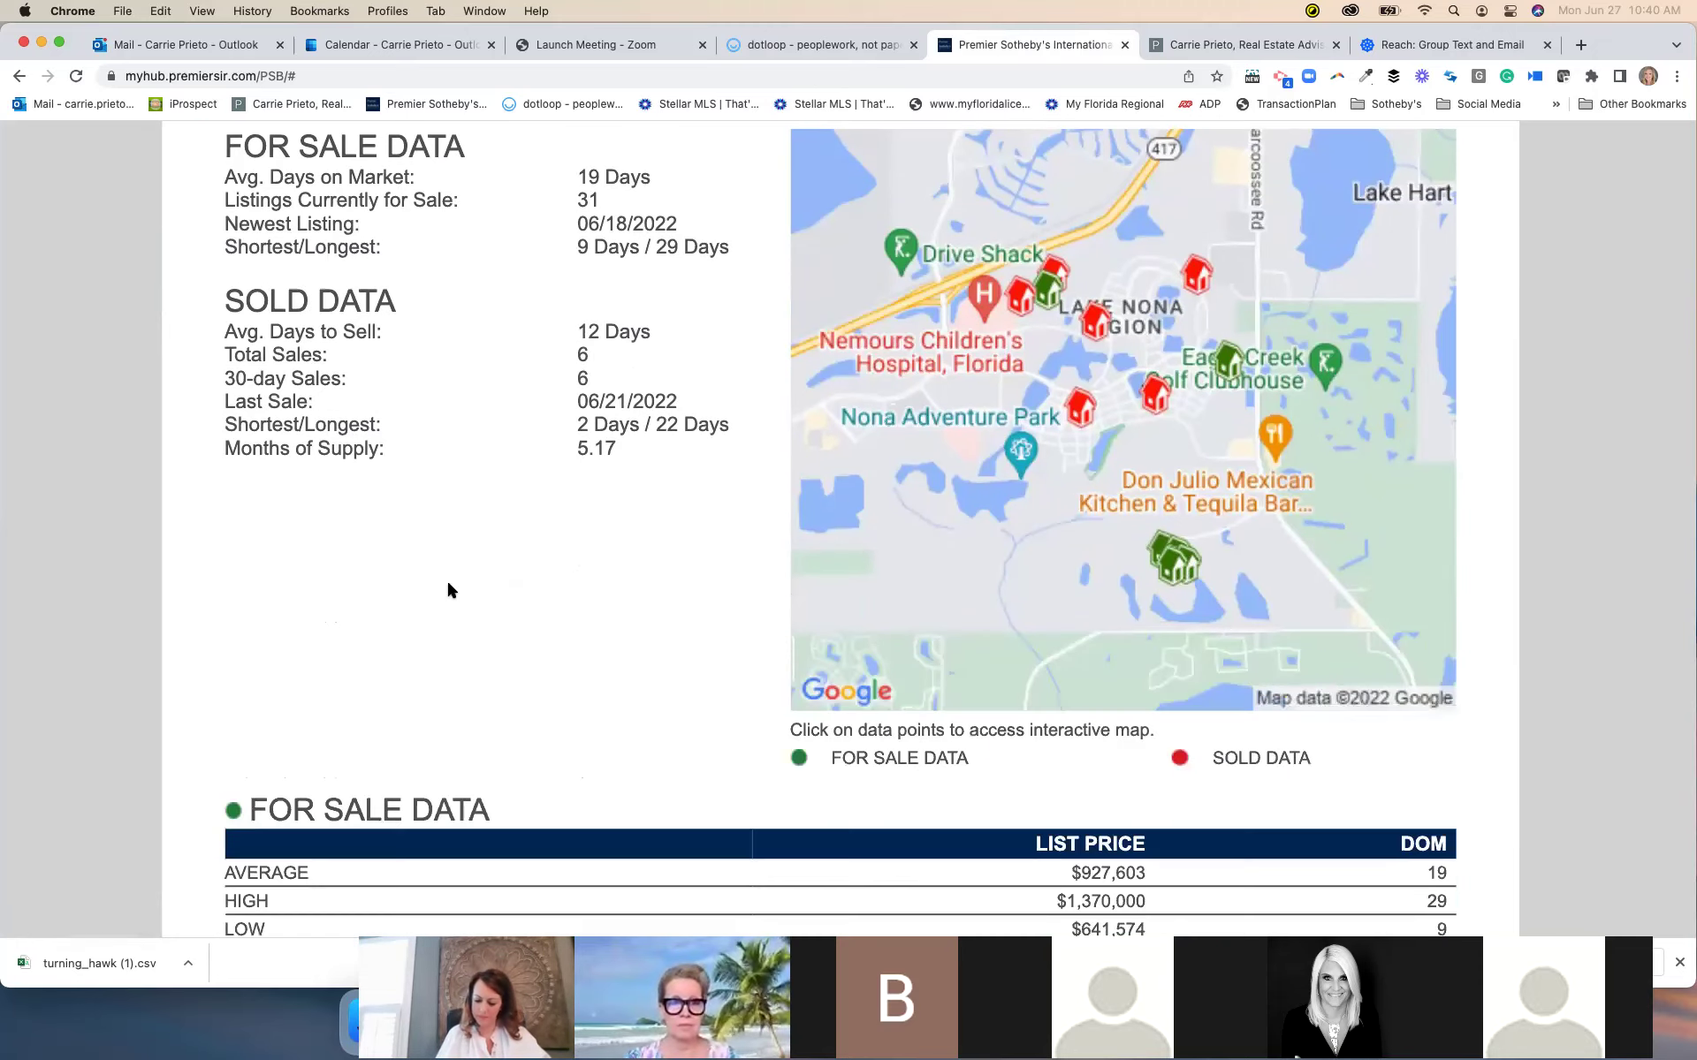
pyautogui.scroll(-5, 451, 590)
pyautogui.scroll(-6, 451, 590)
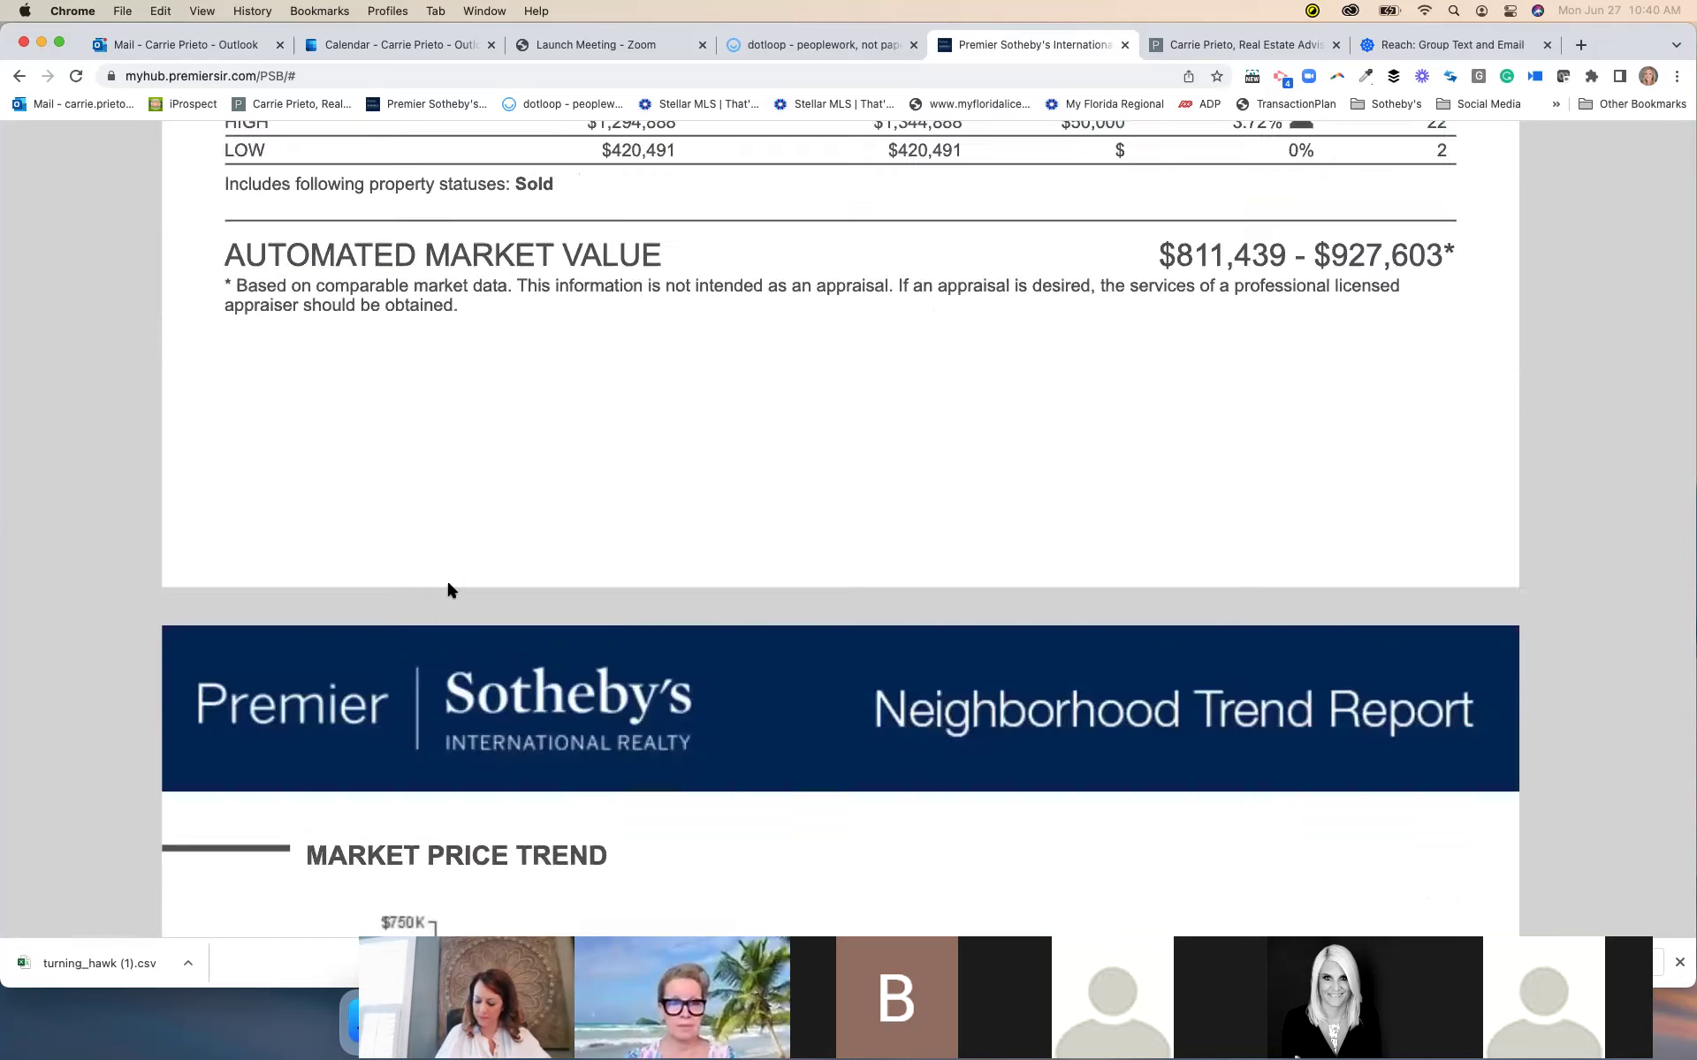
pyautogui.scroll(-8, 447, 591)
pyautogui.scroll(1, 956, 511)
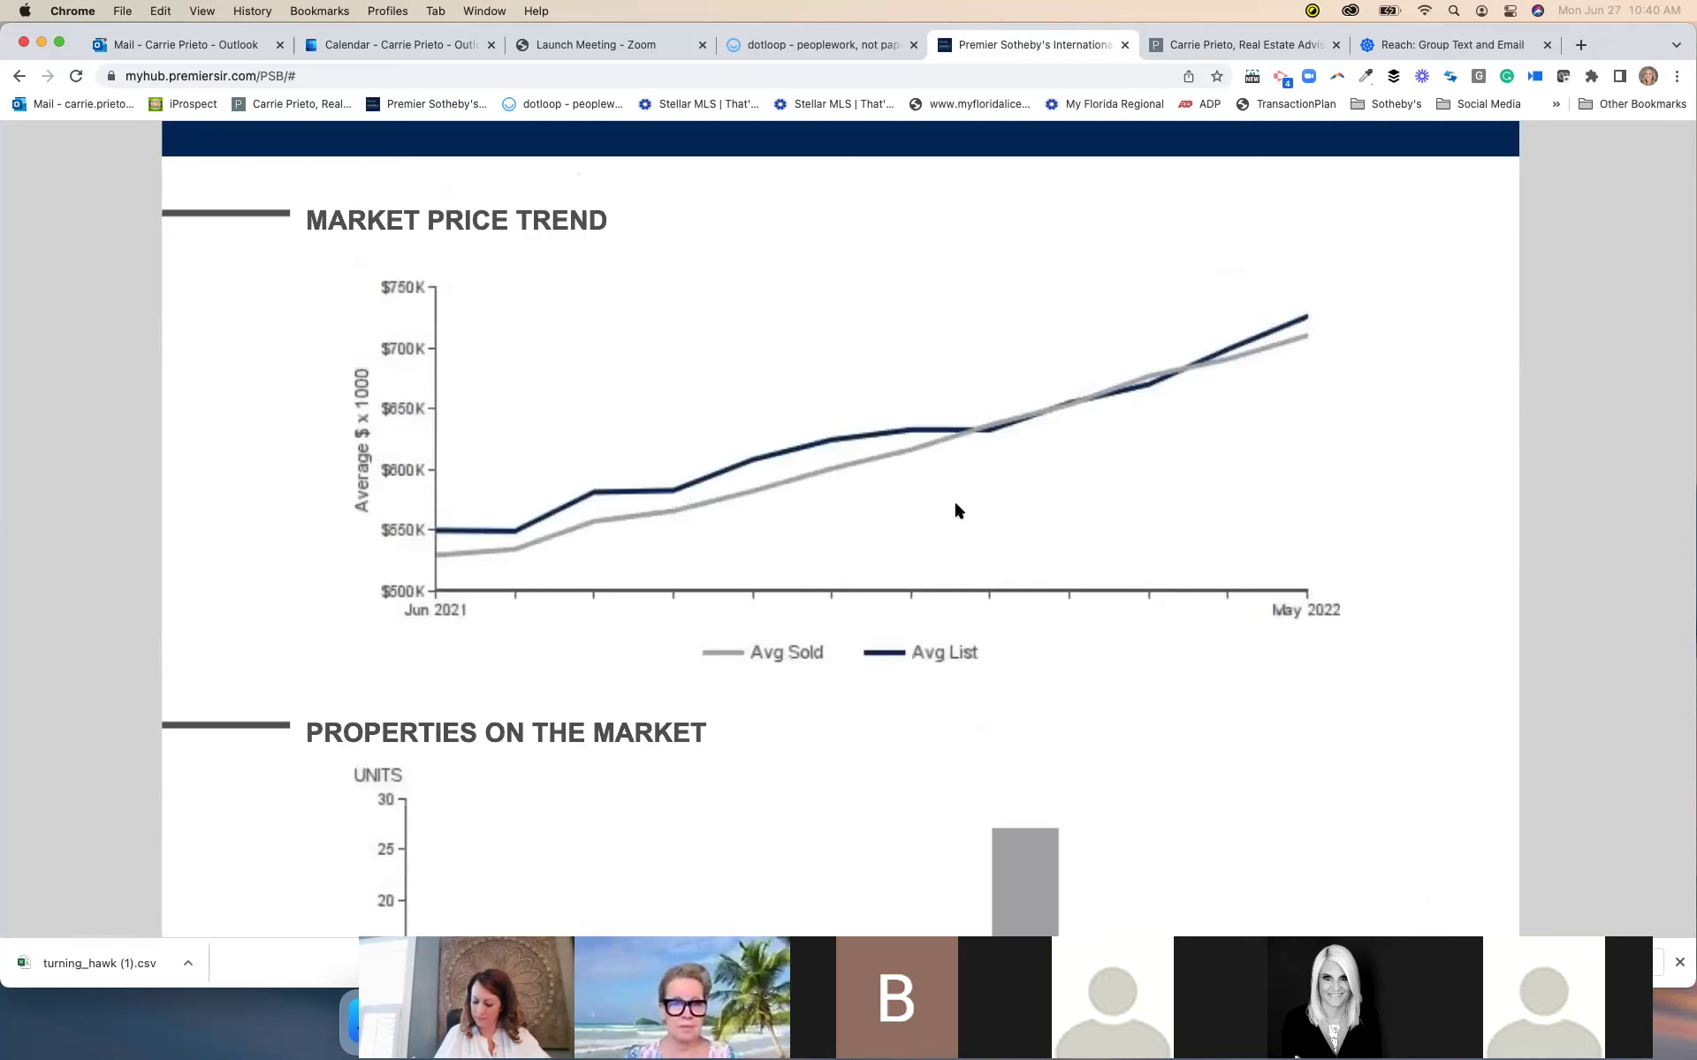
pyautogui.scroll(-1, 956, 510)
pyautogui.scroll(-3, 957, 511)
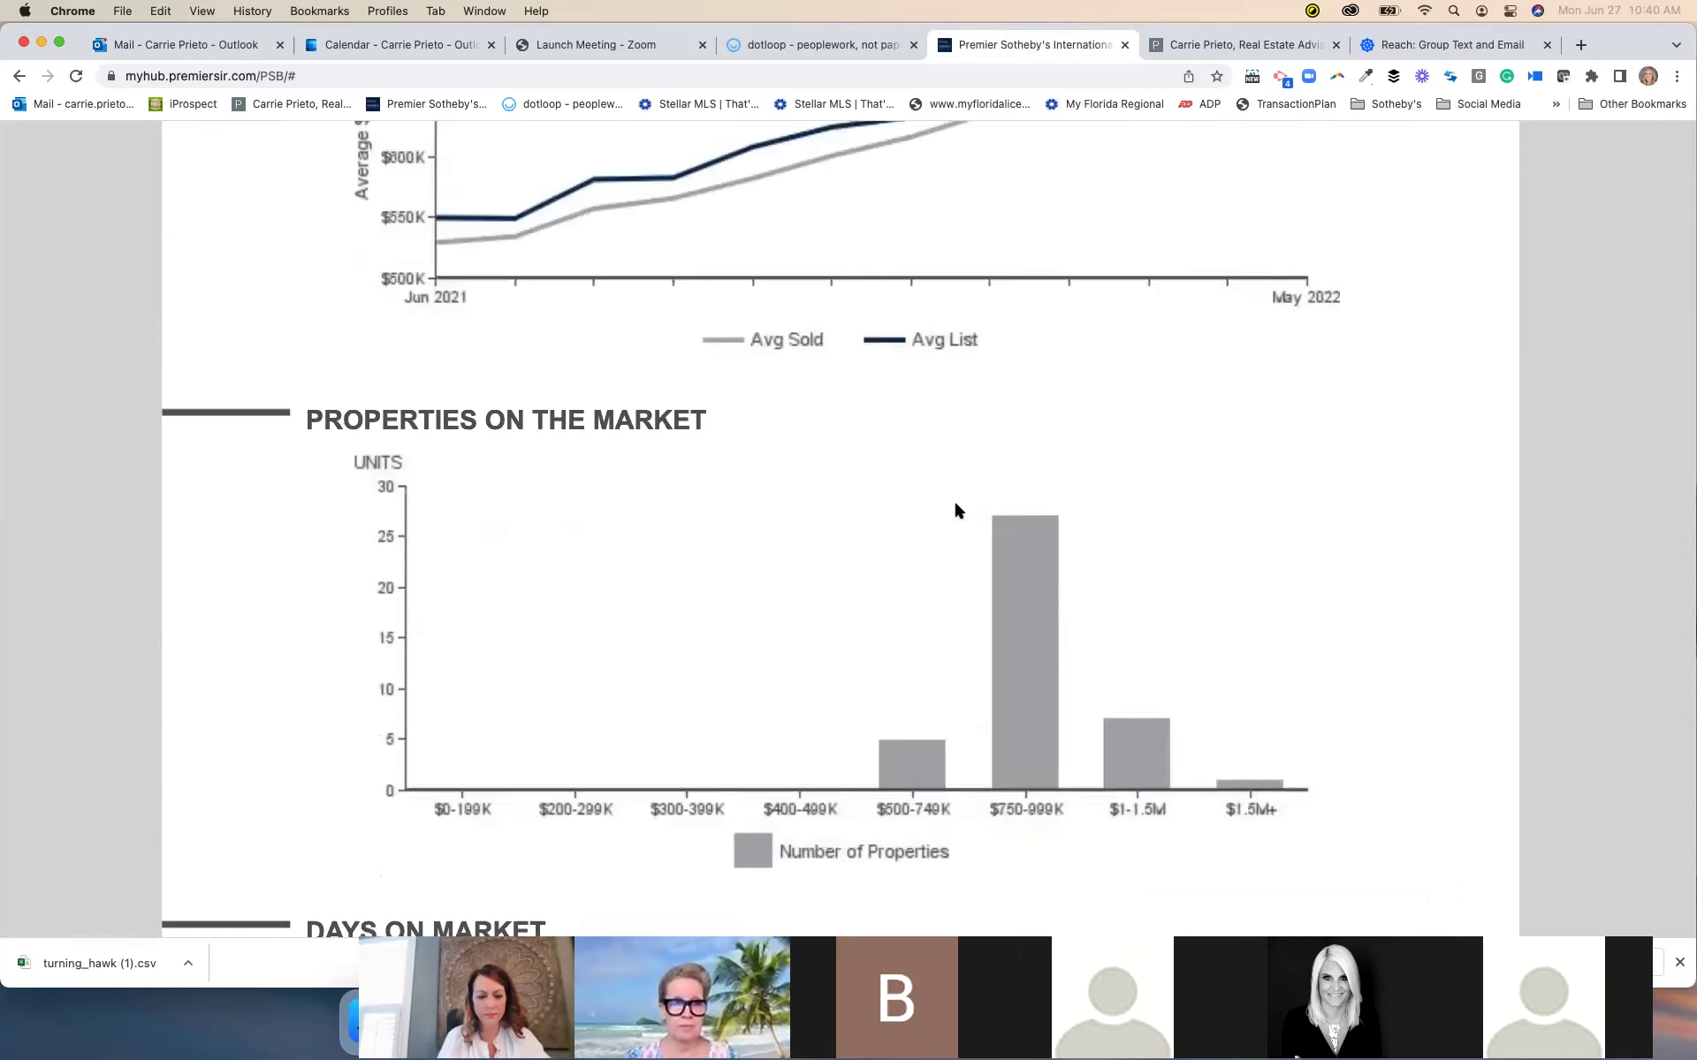
pyautogui.scroll(-5, 956, 511)
pyautogui.scroll(-3, 957, 511)
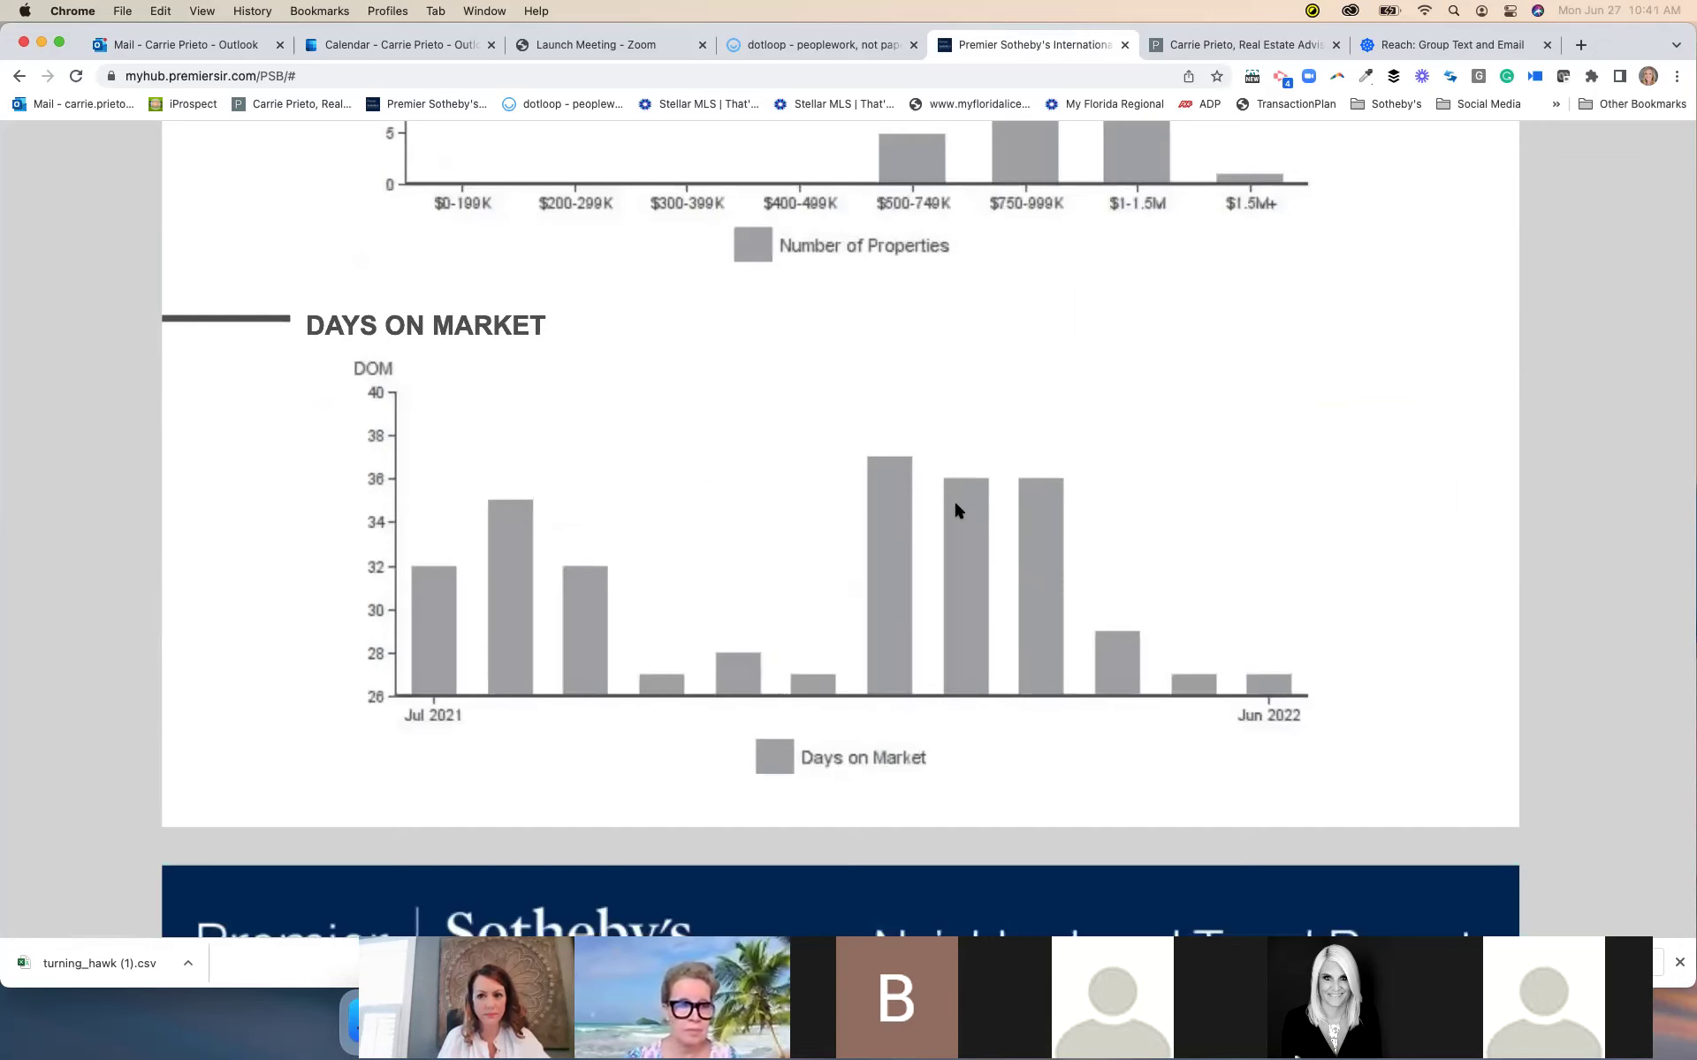
# Examine the report's market summary tables, sample of local inventory and exit page, and close the report preview
pyautogui.scroll(-8, 955, 511)
pyautogui.scroll(-4, 956, 510)
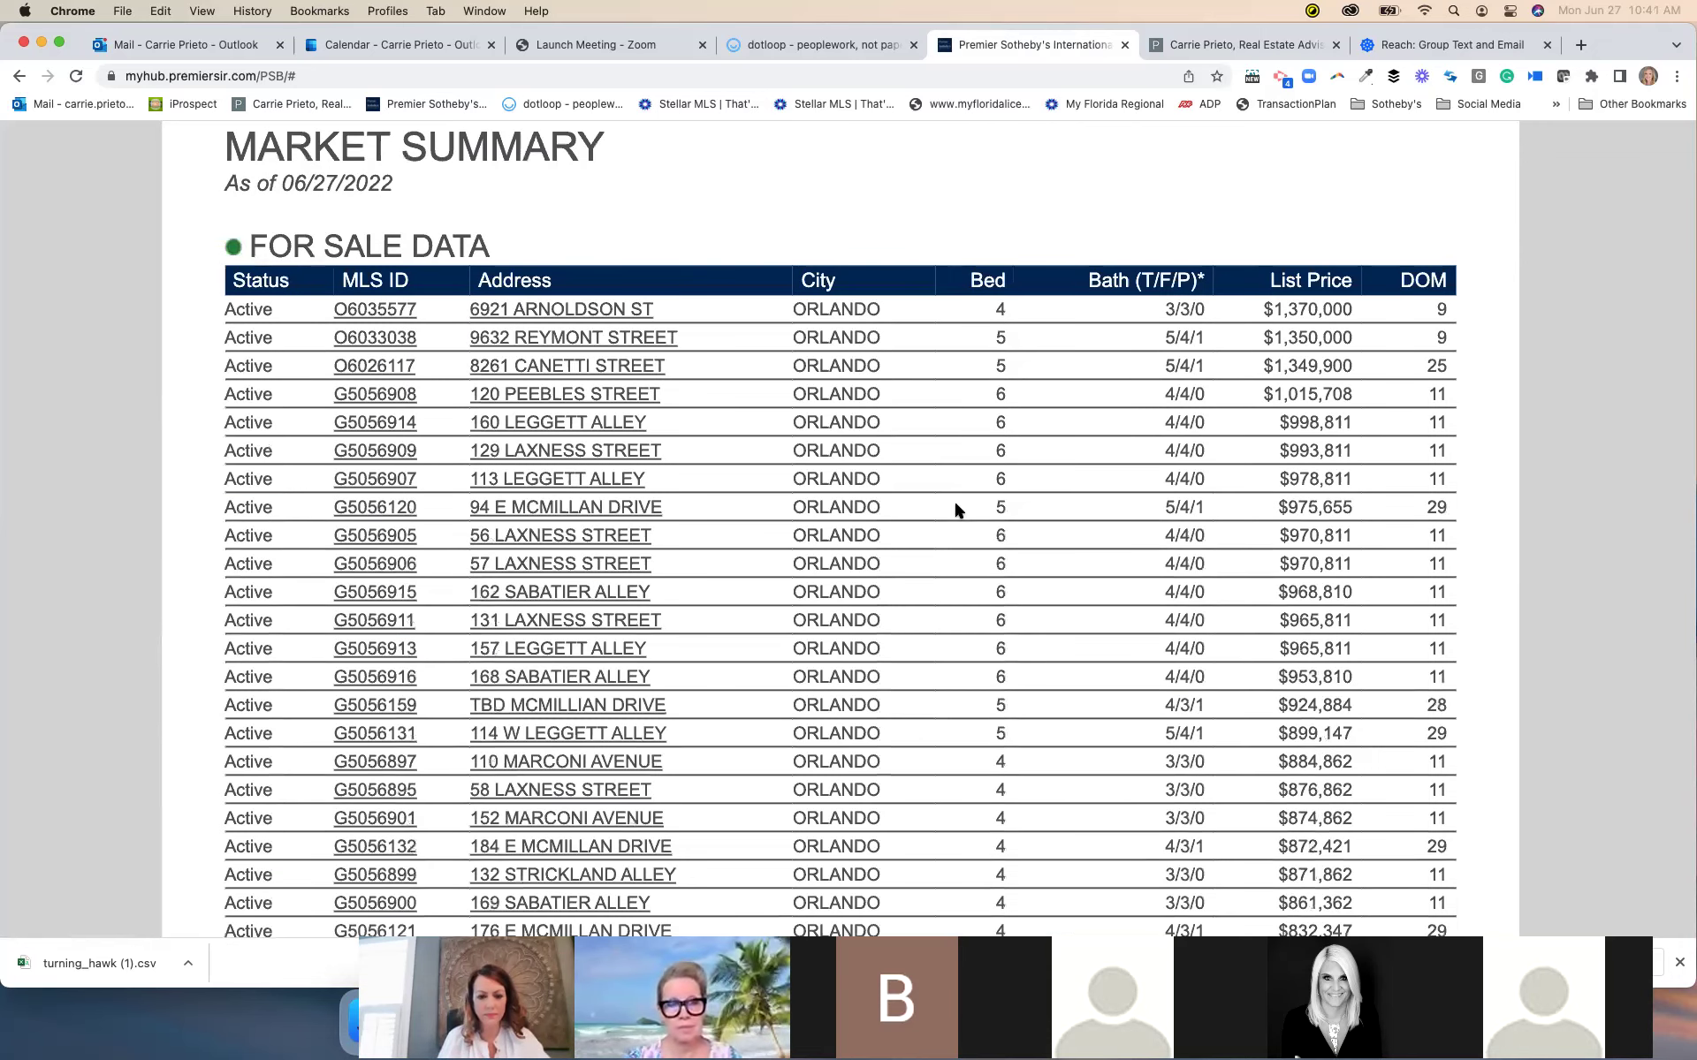
pyautogui.scroll(-7, 956, 510)
pyautogui.scroll(-10, 956, 509)
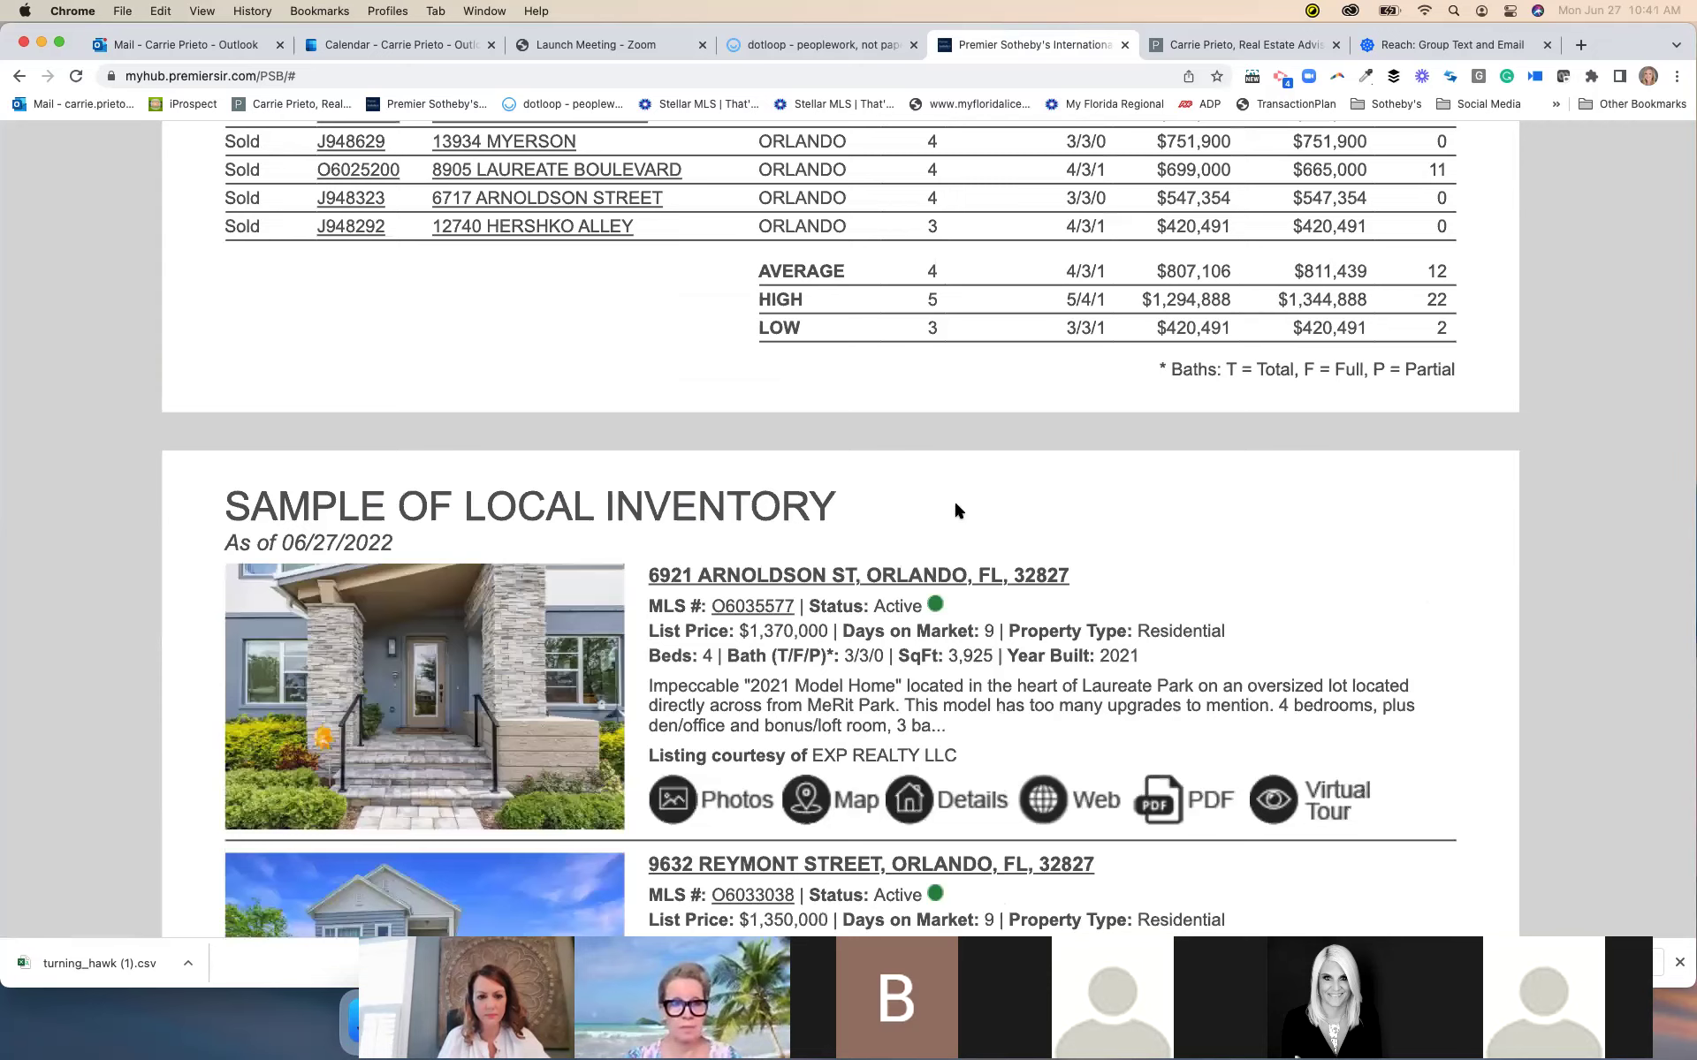
pyautogui.scroll(-4, 958, 513)
pyautogui.scroll(-1, 959, 513)
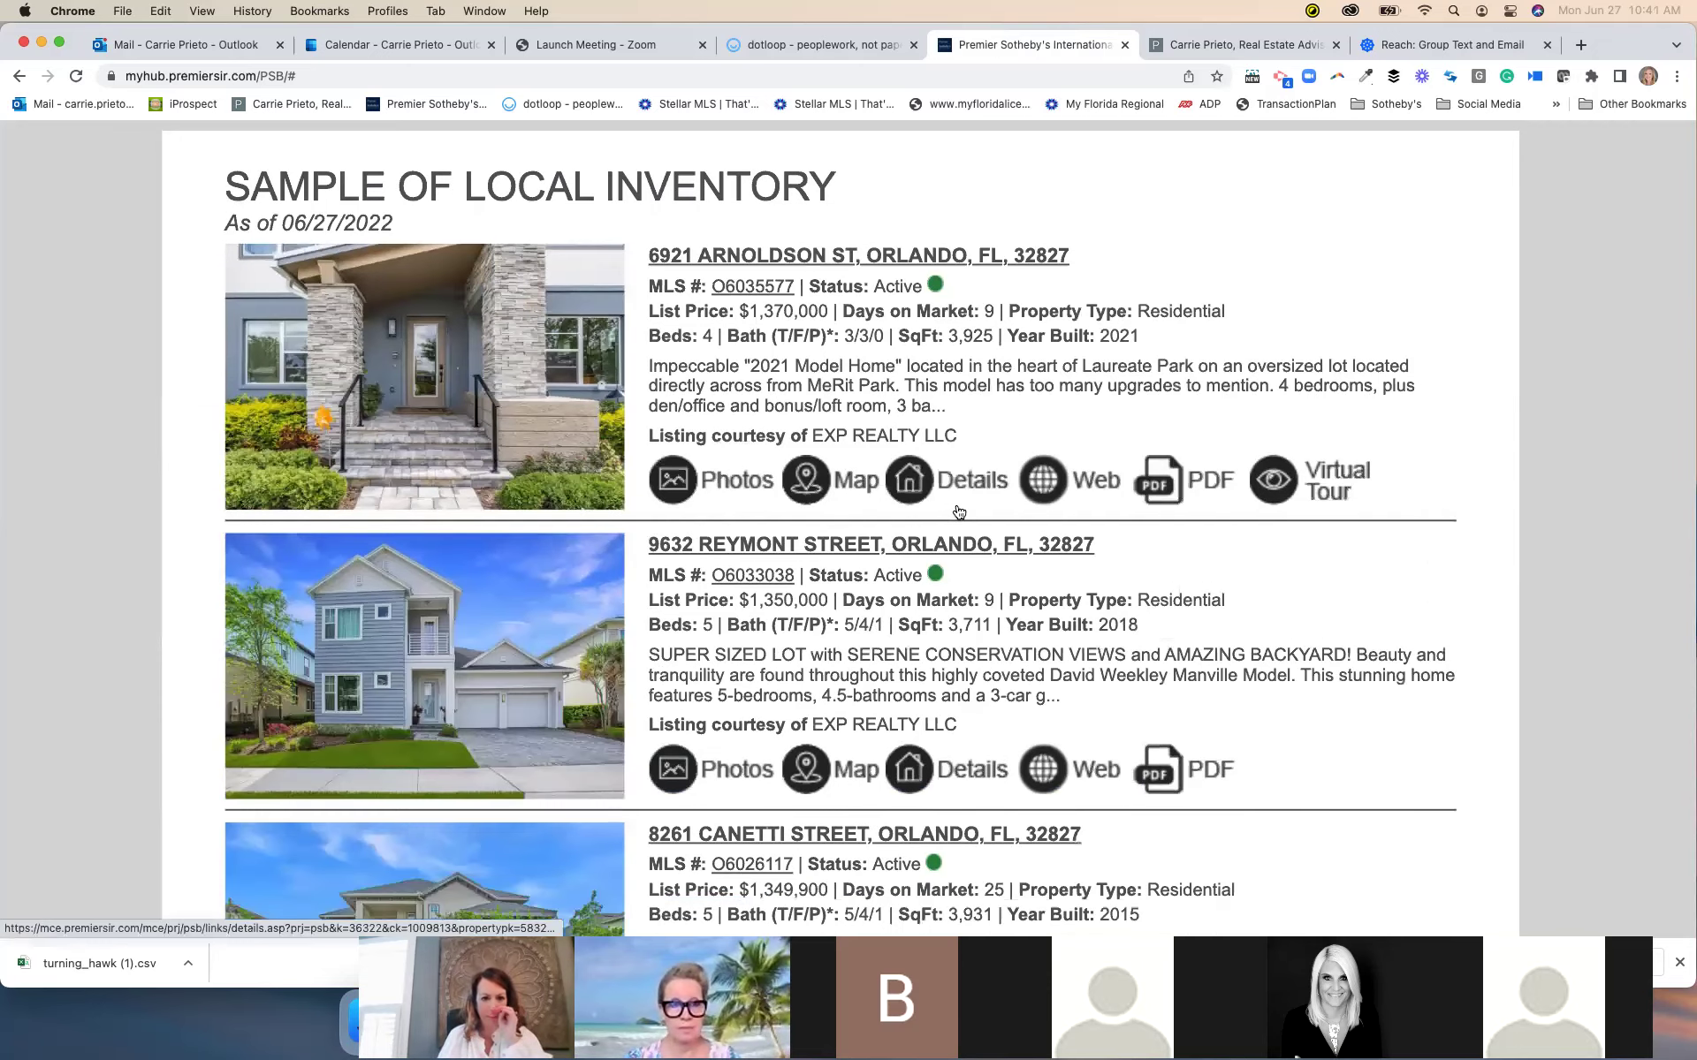
pyautogui.scroll(-5, 958, 513)
pyautogui.scroll(-12, 956, 510)
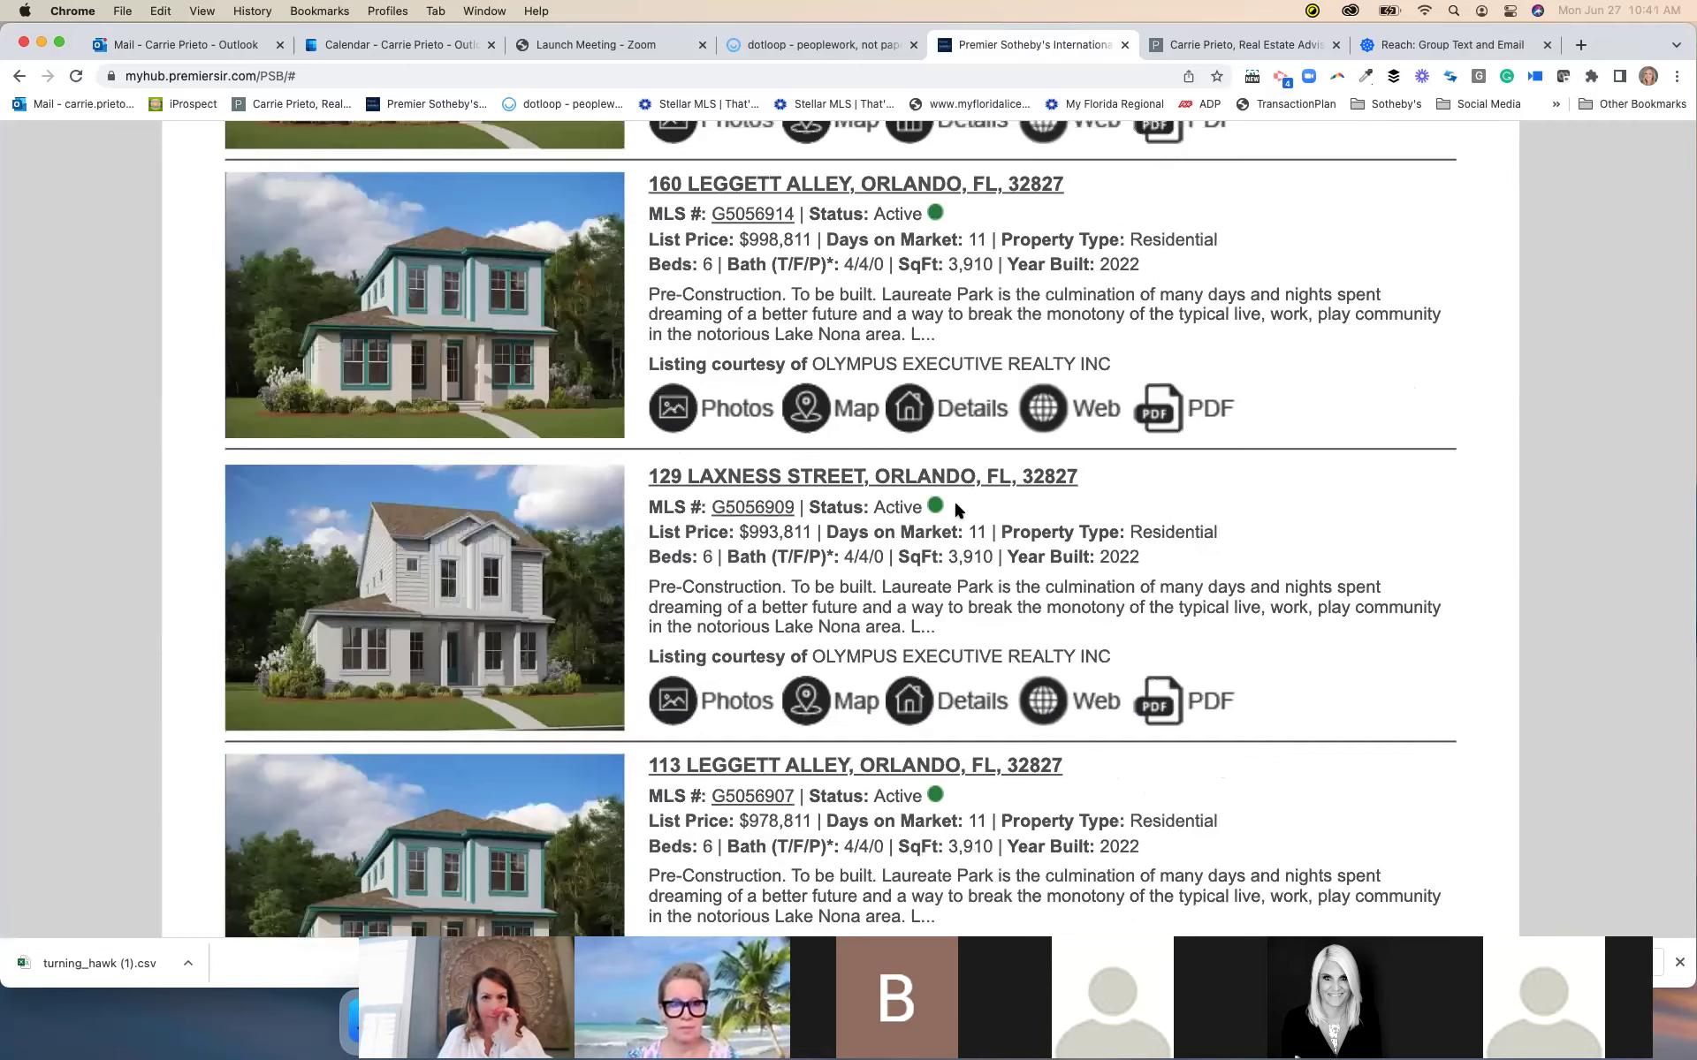
pyautogui.scroll(-7, 952, 500)
pyautogui.scroll(-10, 952, 500)
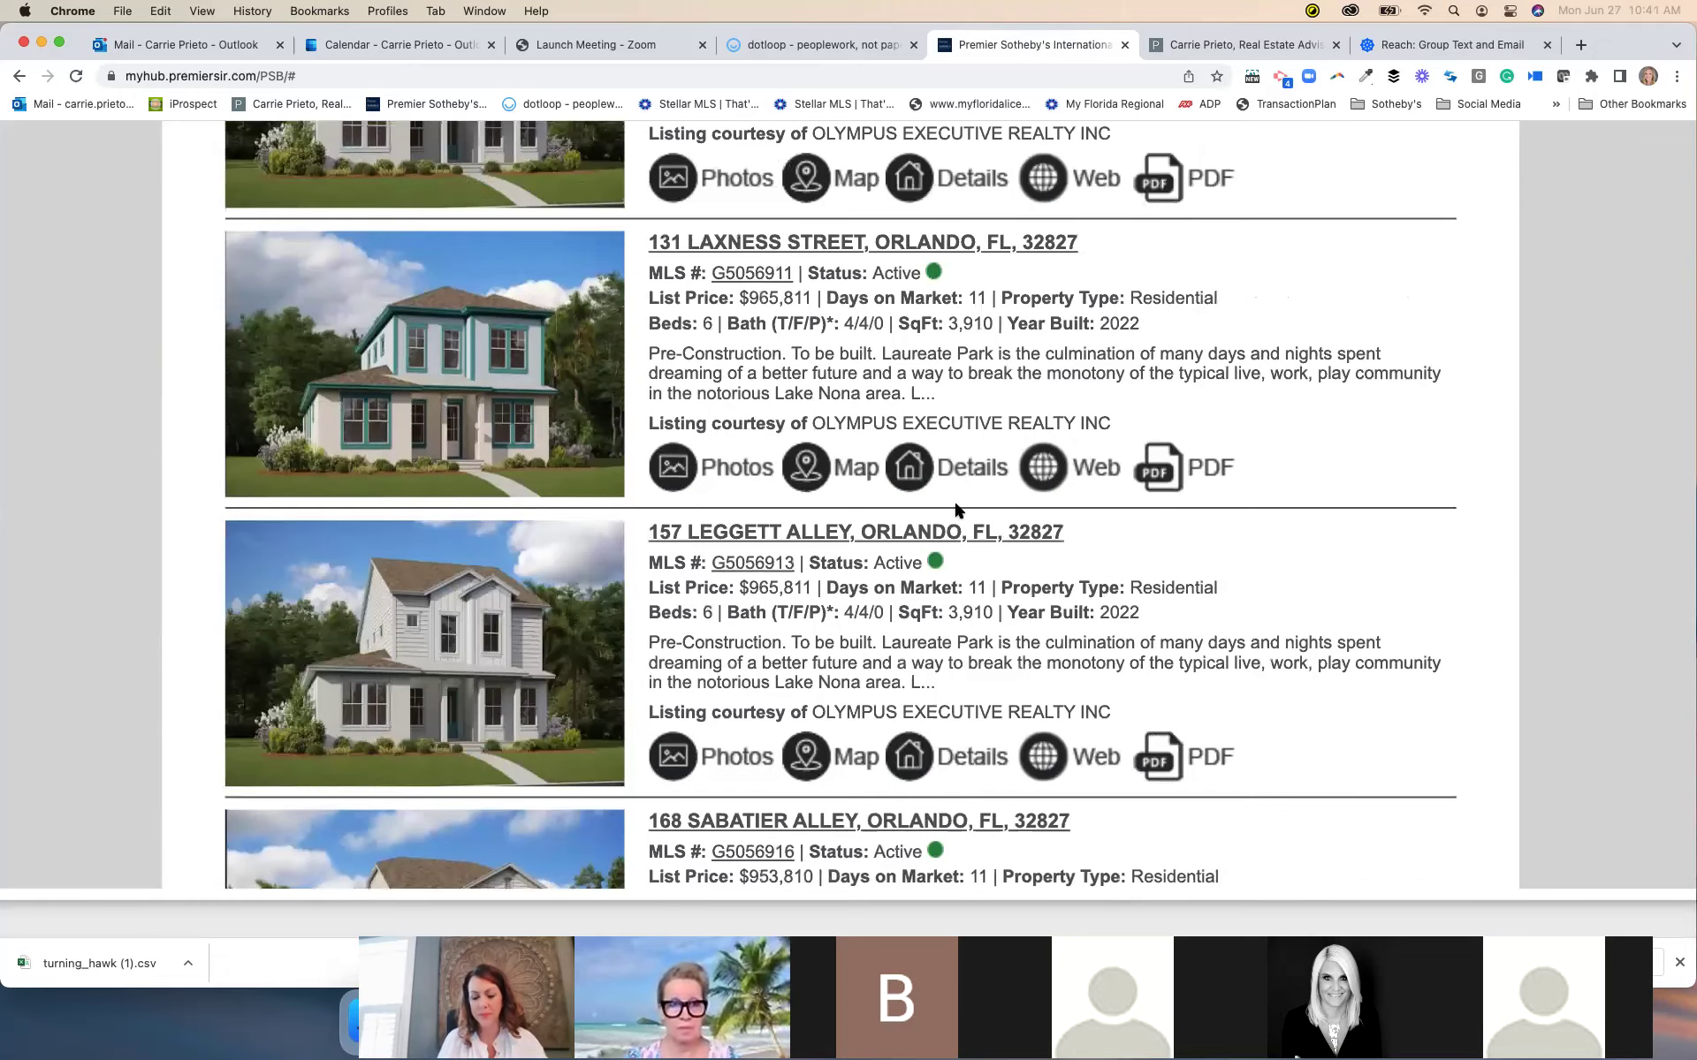
pyautogui.scroll(-10, 955, 502)
pyautogui.scroll(-10, 958, 509)
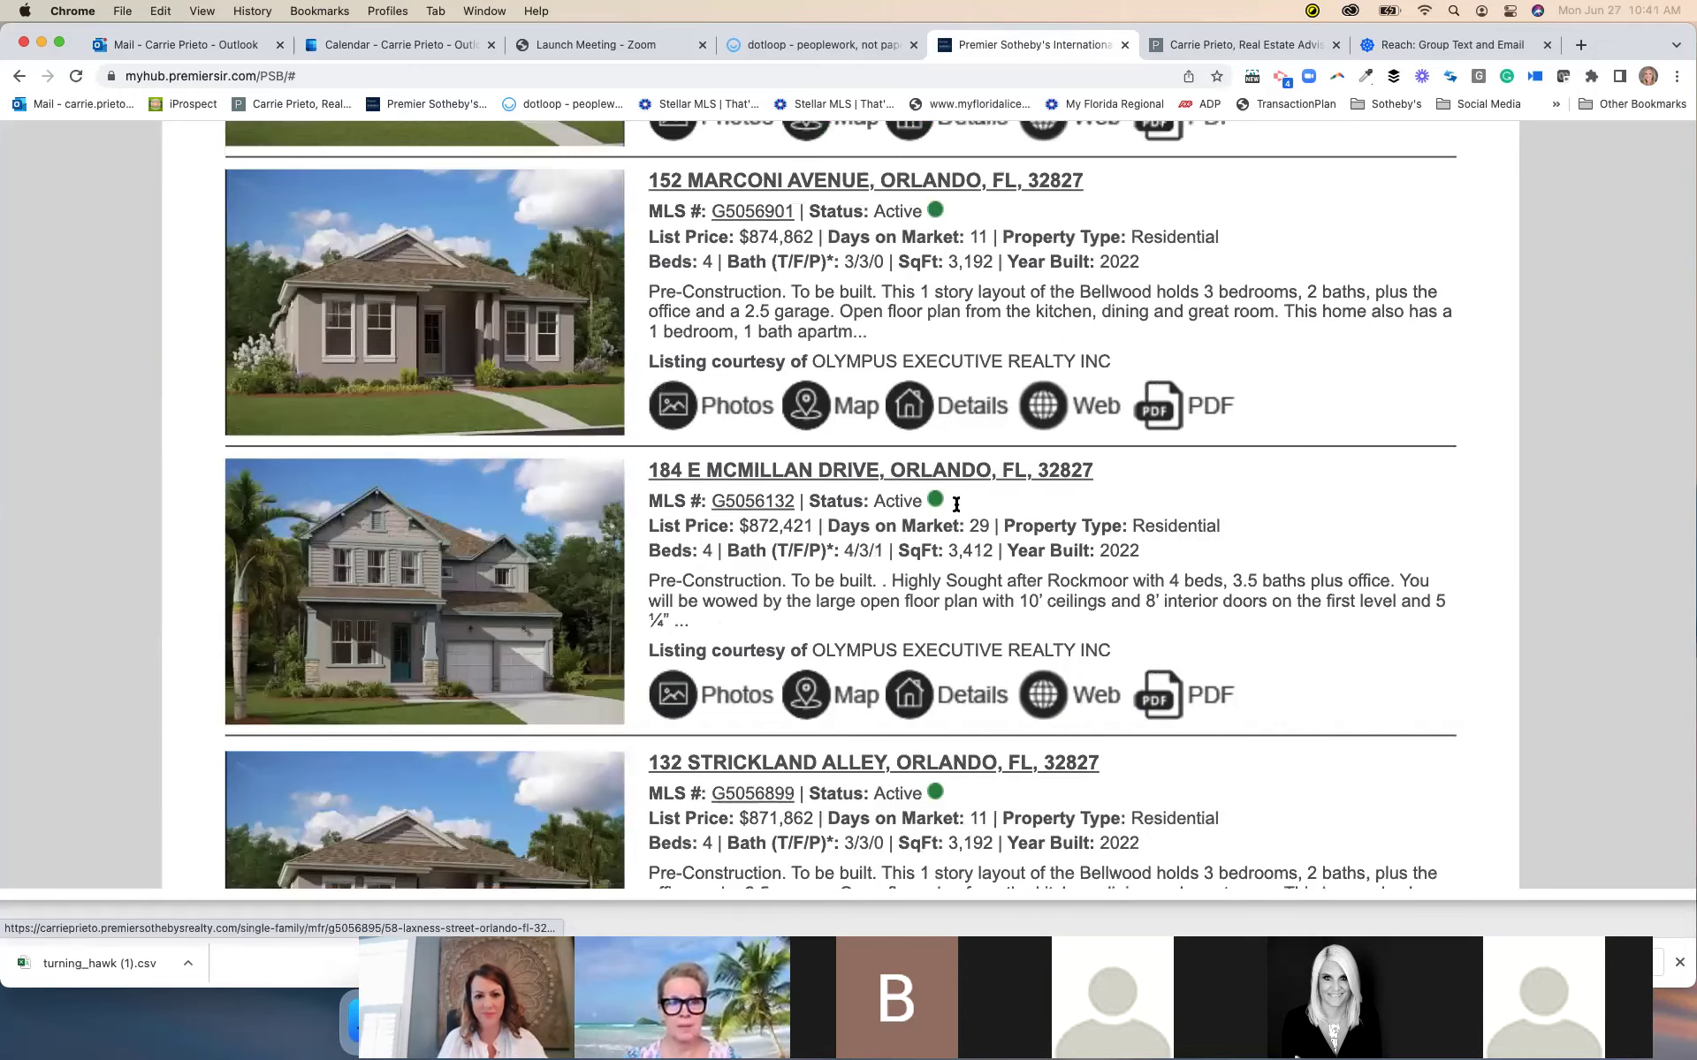
pyautogui.scroll(-10, 958, 511)
pyautogui.scroll(-10, 956, 505)
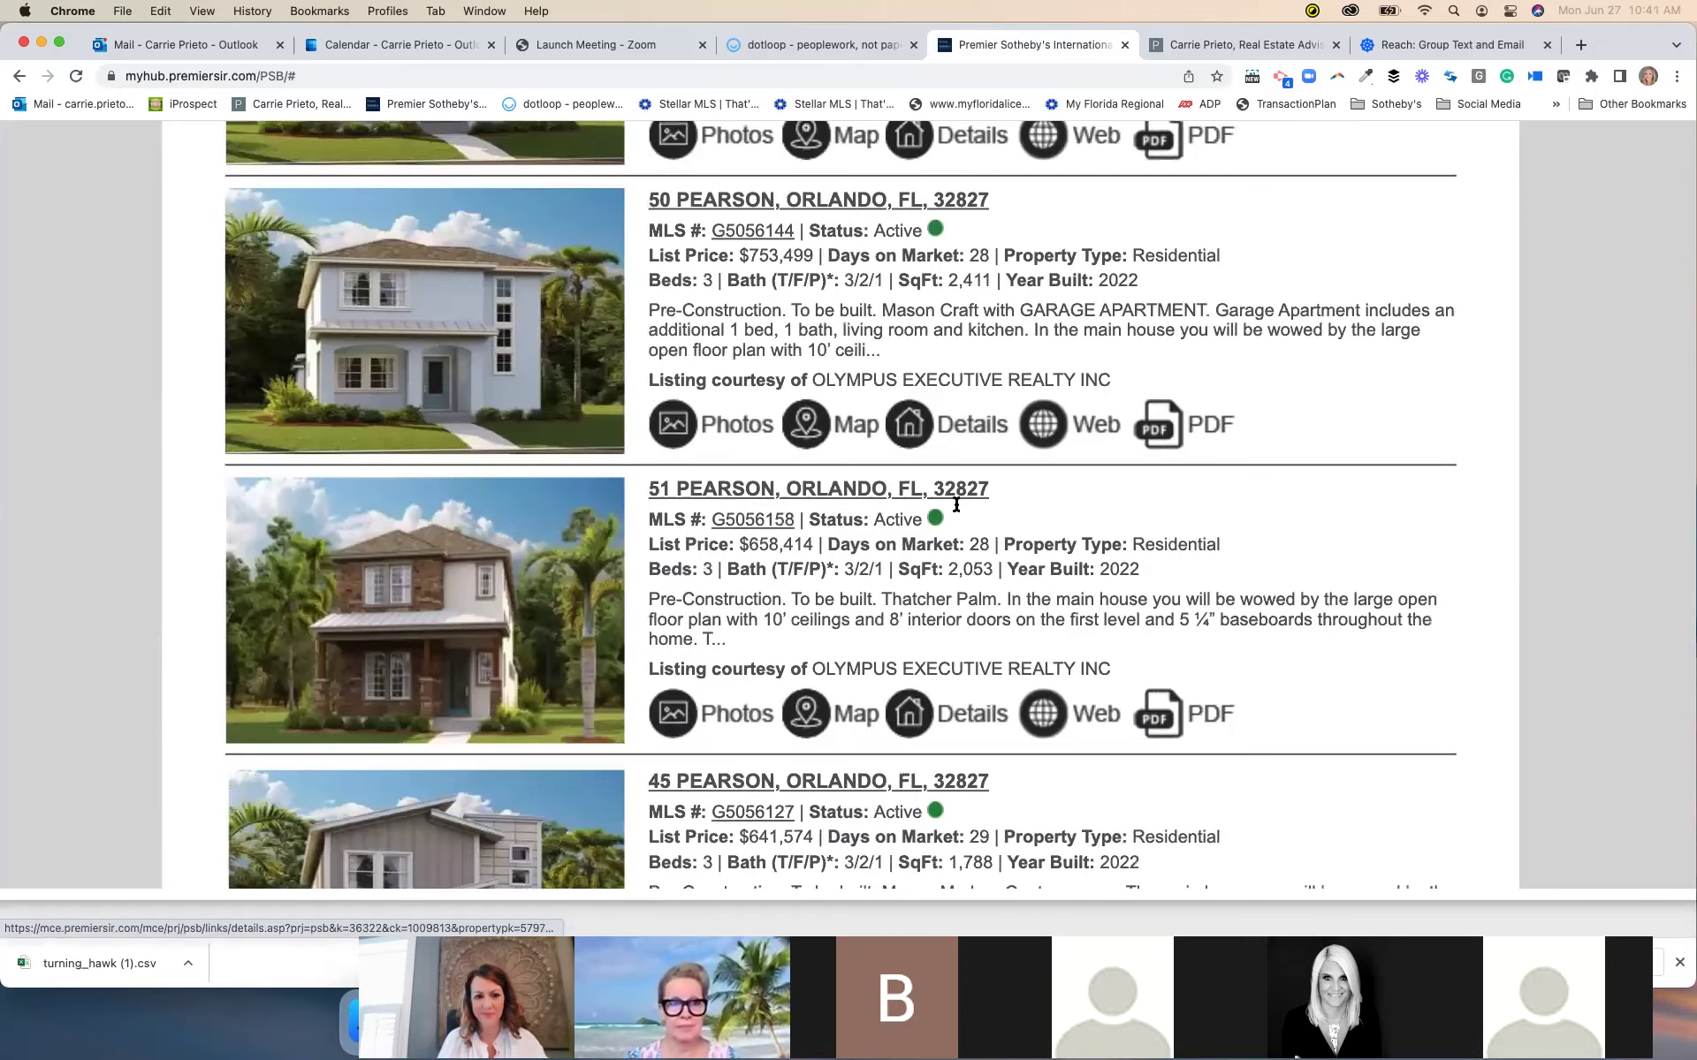
pyautogui.scroll(-10, 956, 504)
pyautogui.scroll(-10, 958, 509)
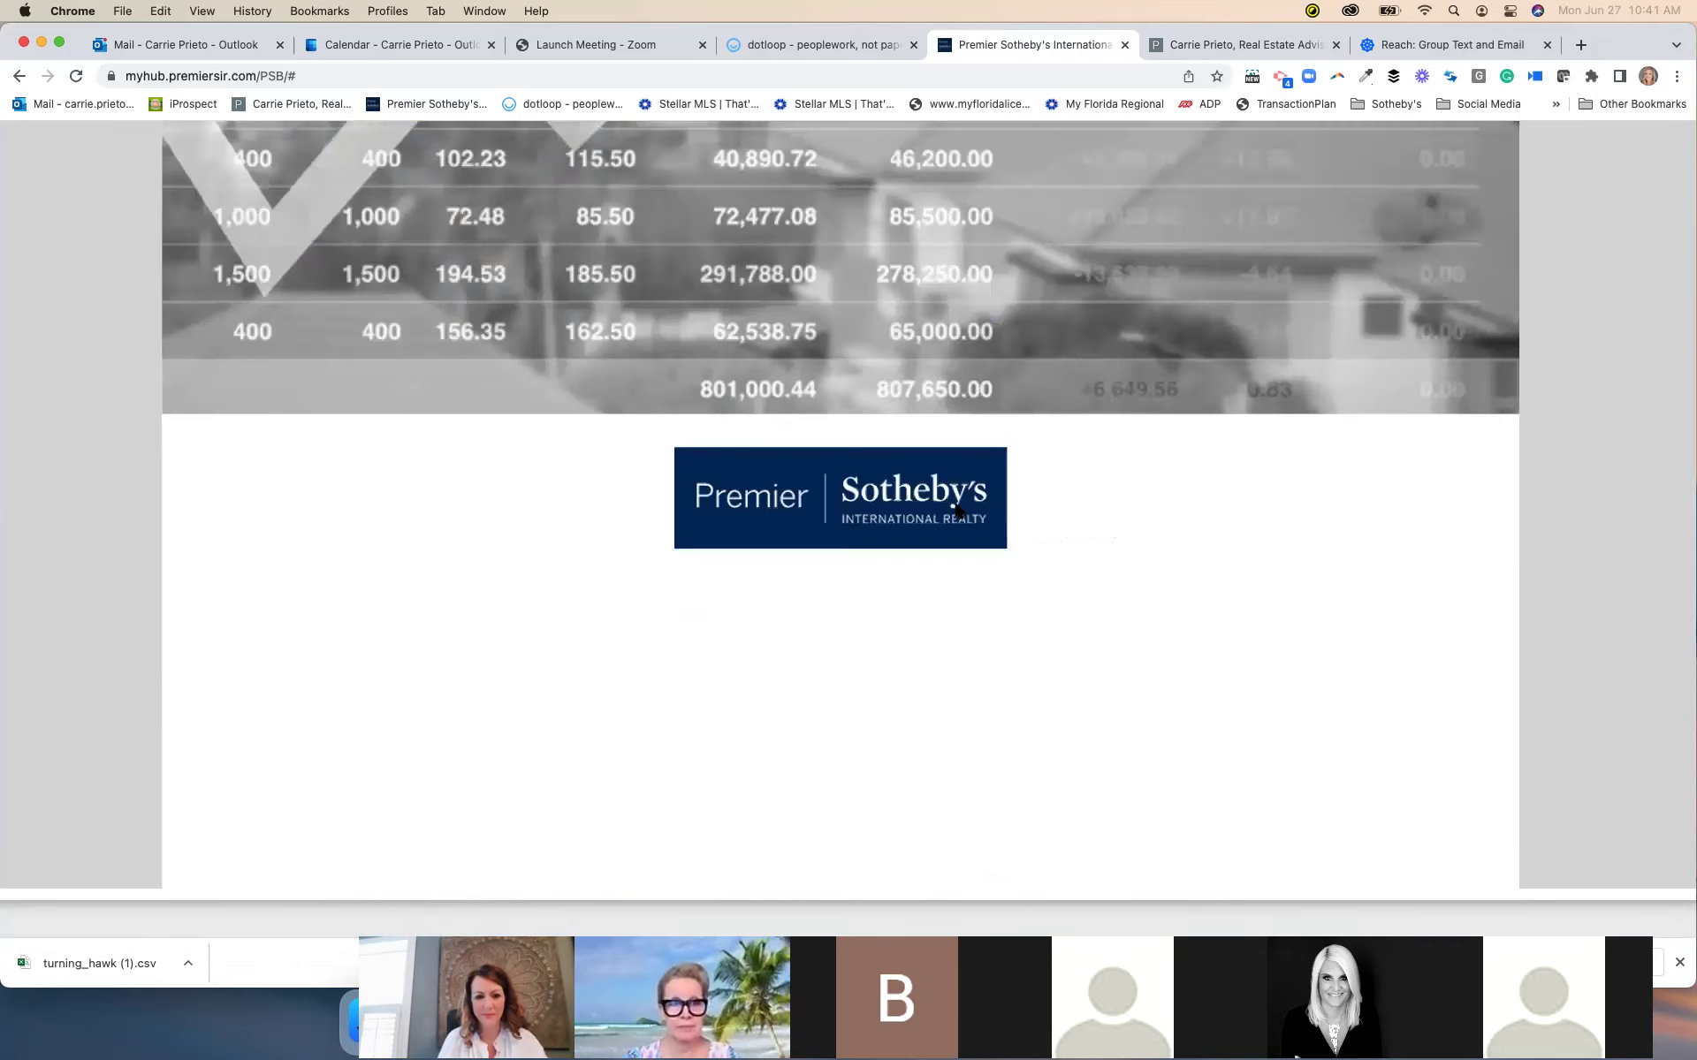
pyautogui.scroll(10, 959, 513)
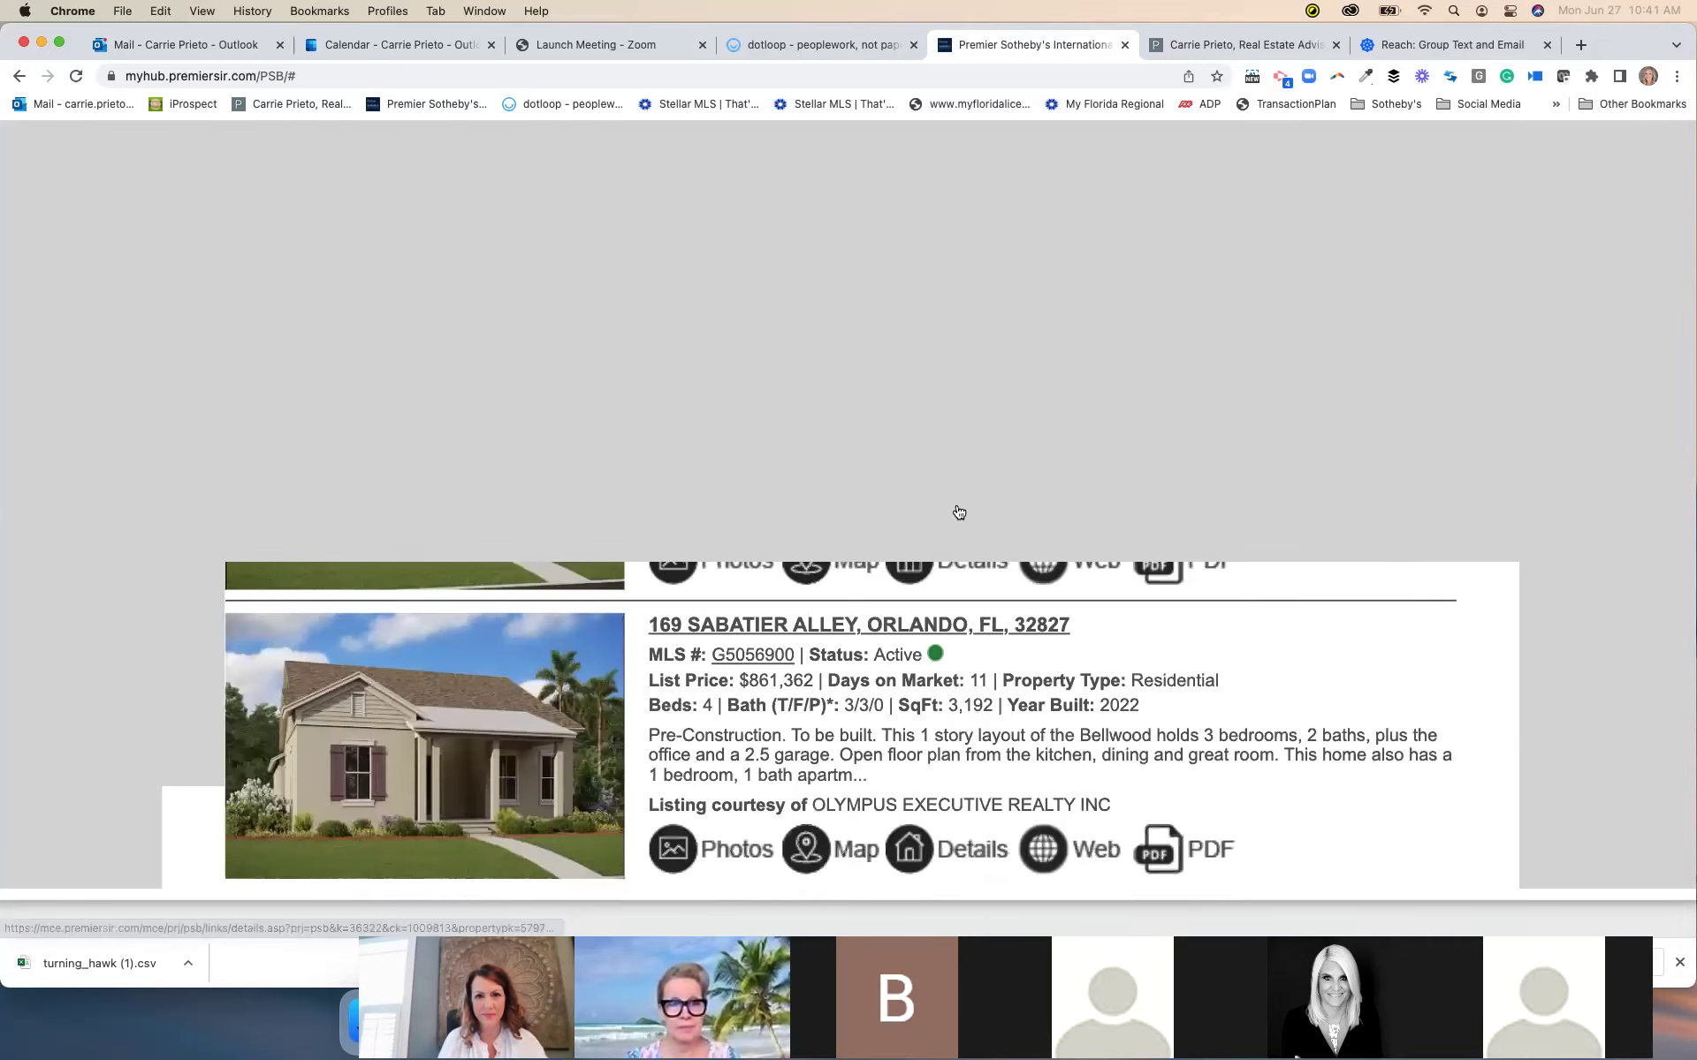
pyautogui.scroll(5, 958, 451)
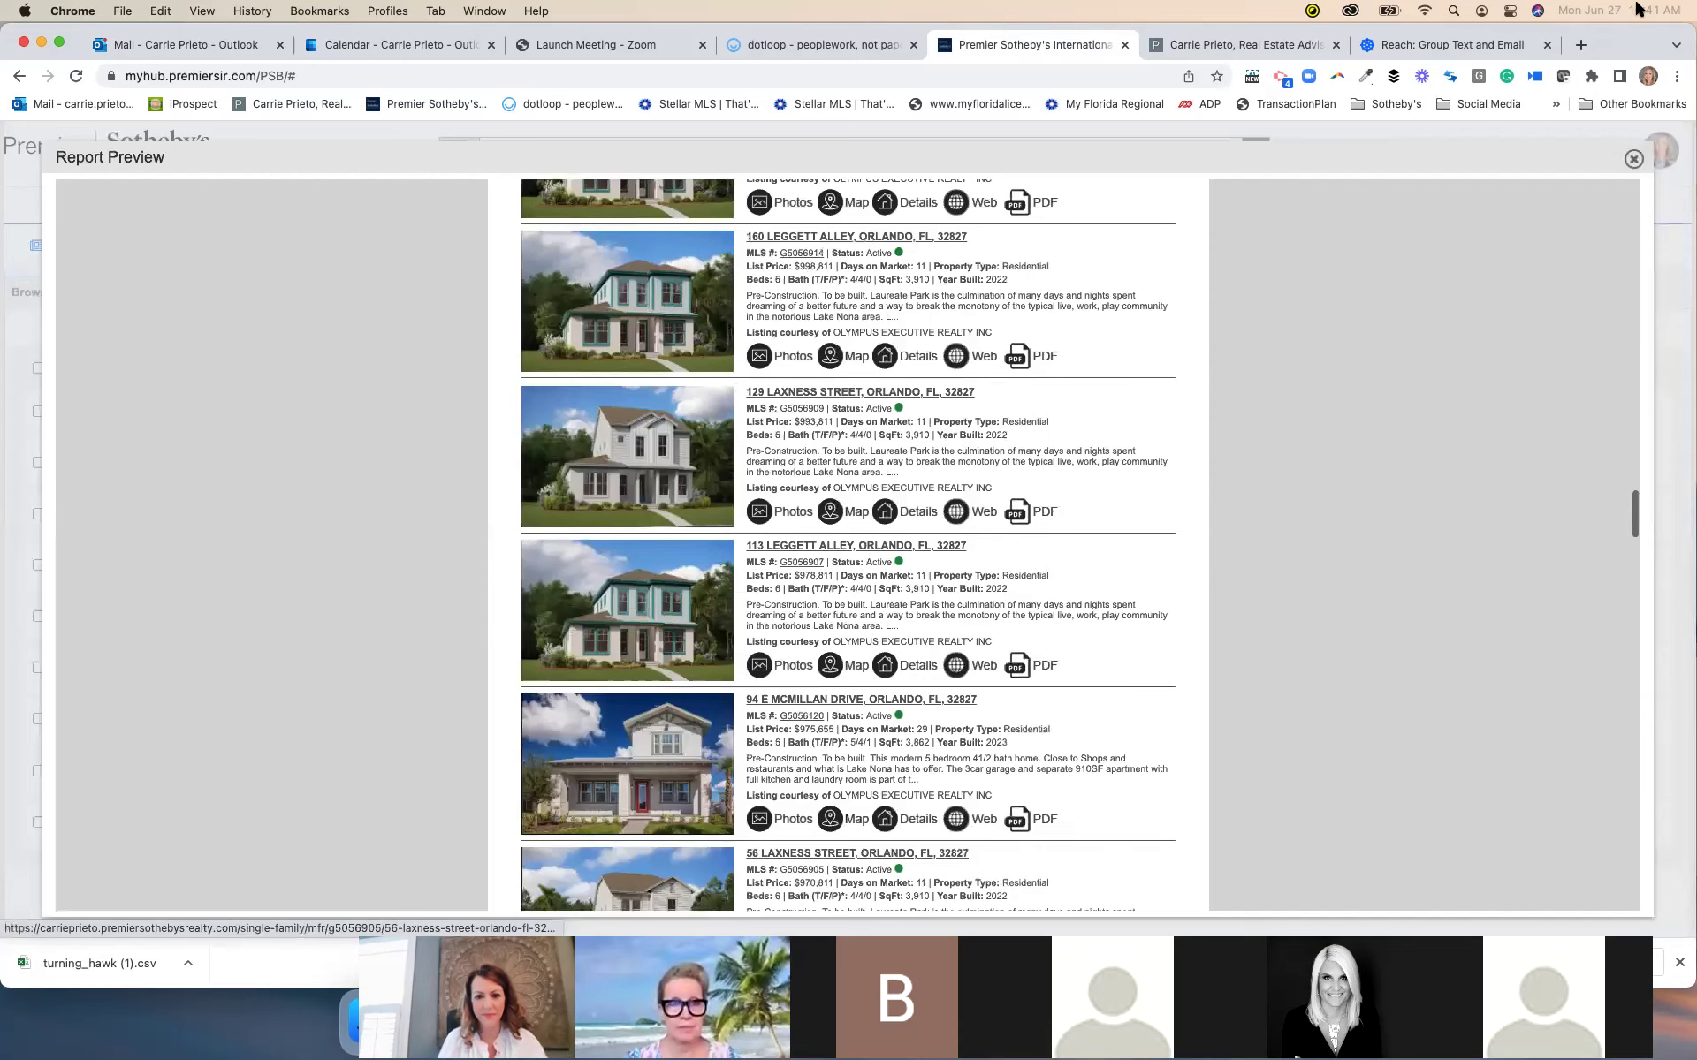
pyautogui.click(1633, 157)
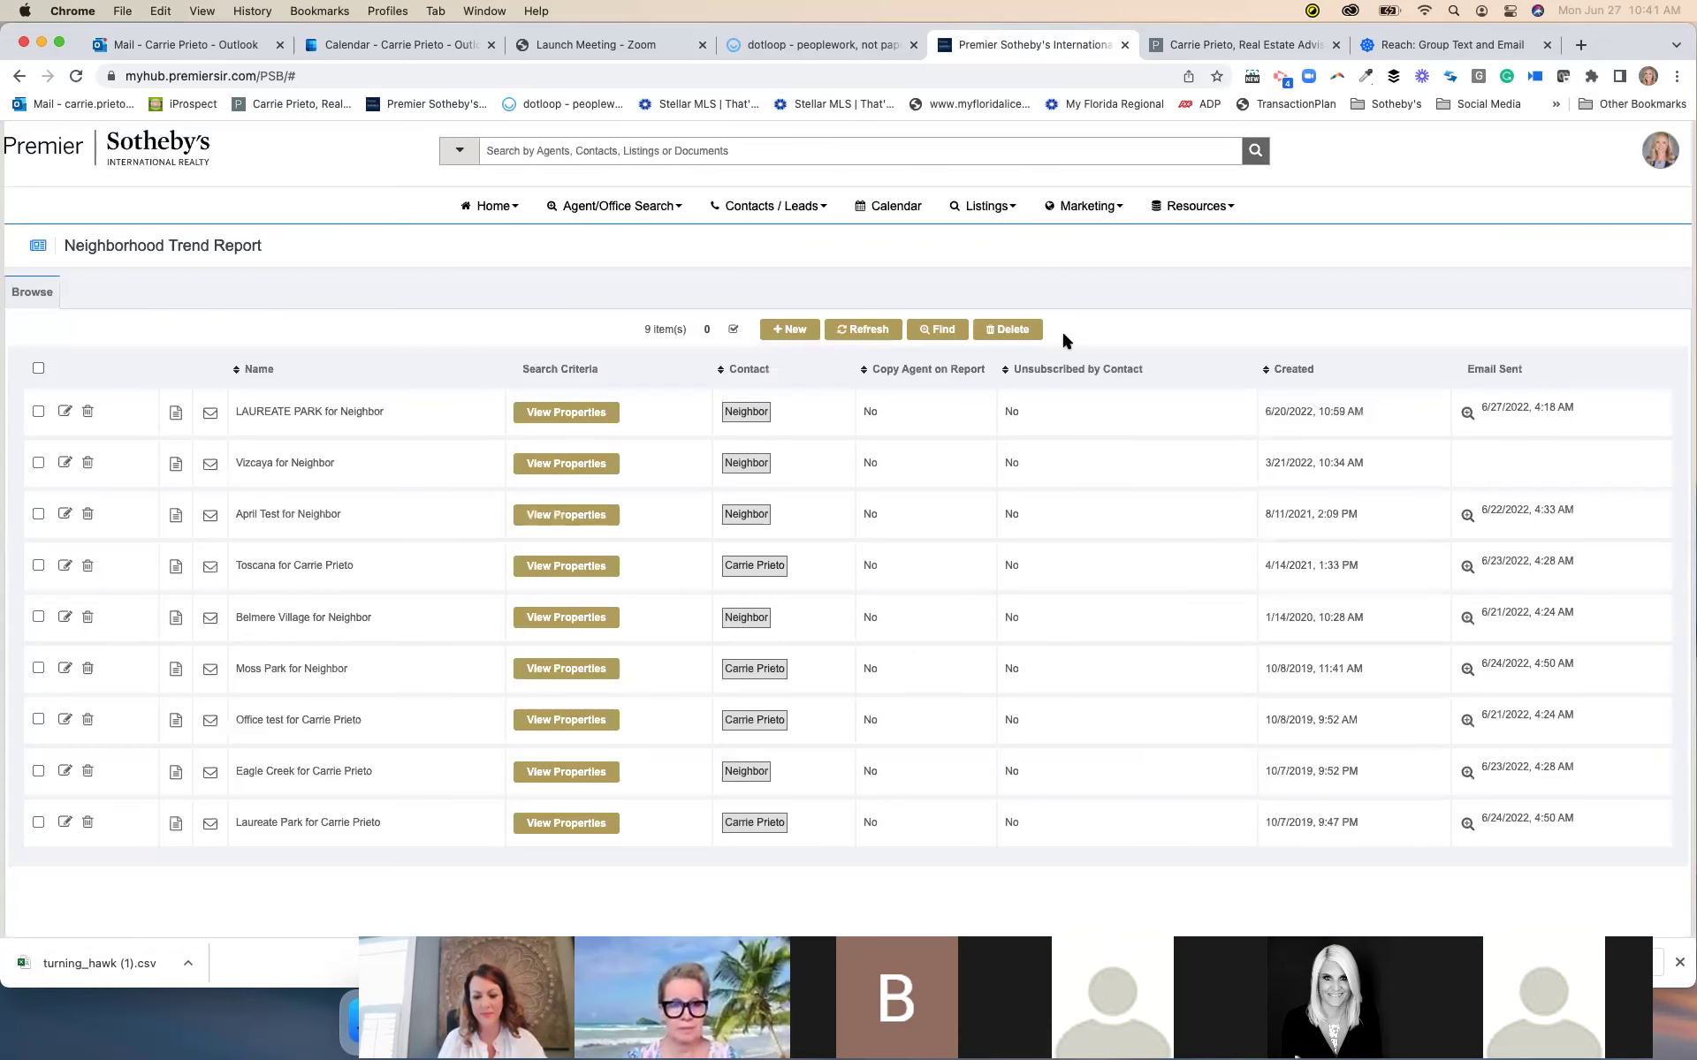
# Create a new Neighborhood Trend Report named "keene's pointe" and open its search criteria for editing
pyautogui.scroll(5, 784, 288)
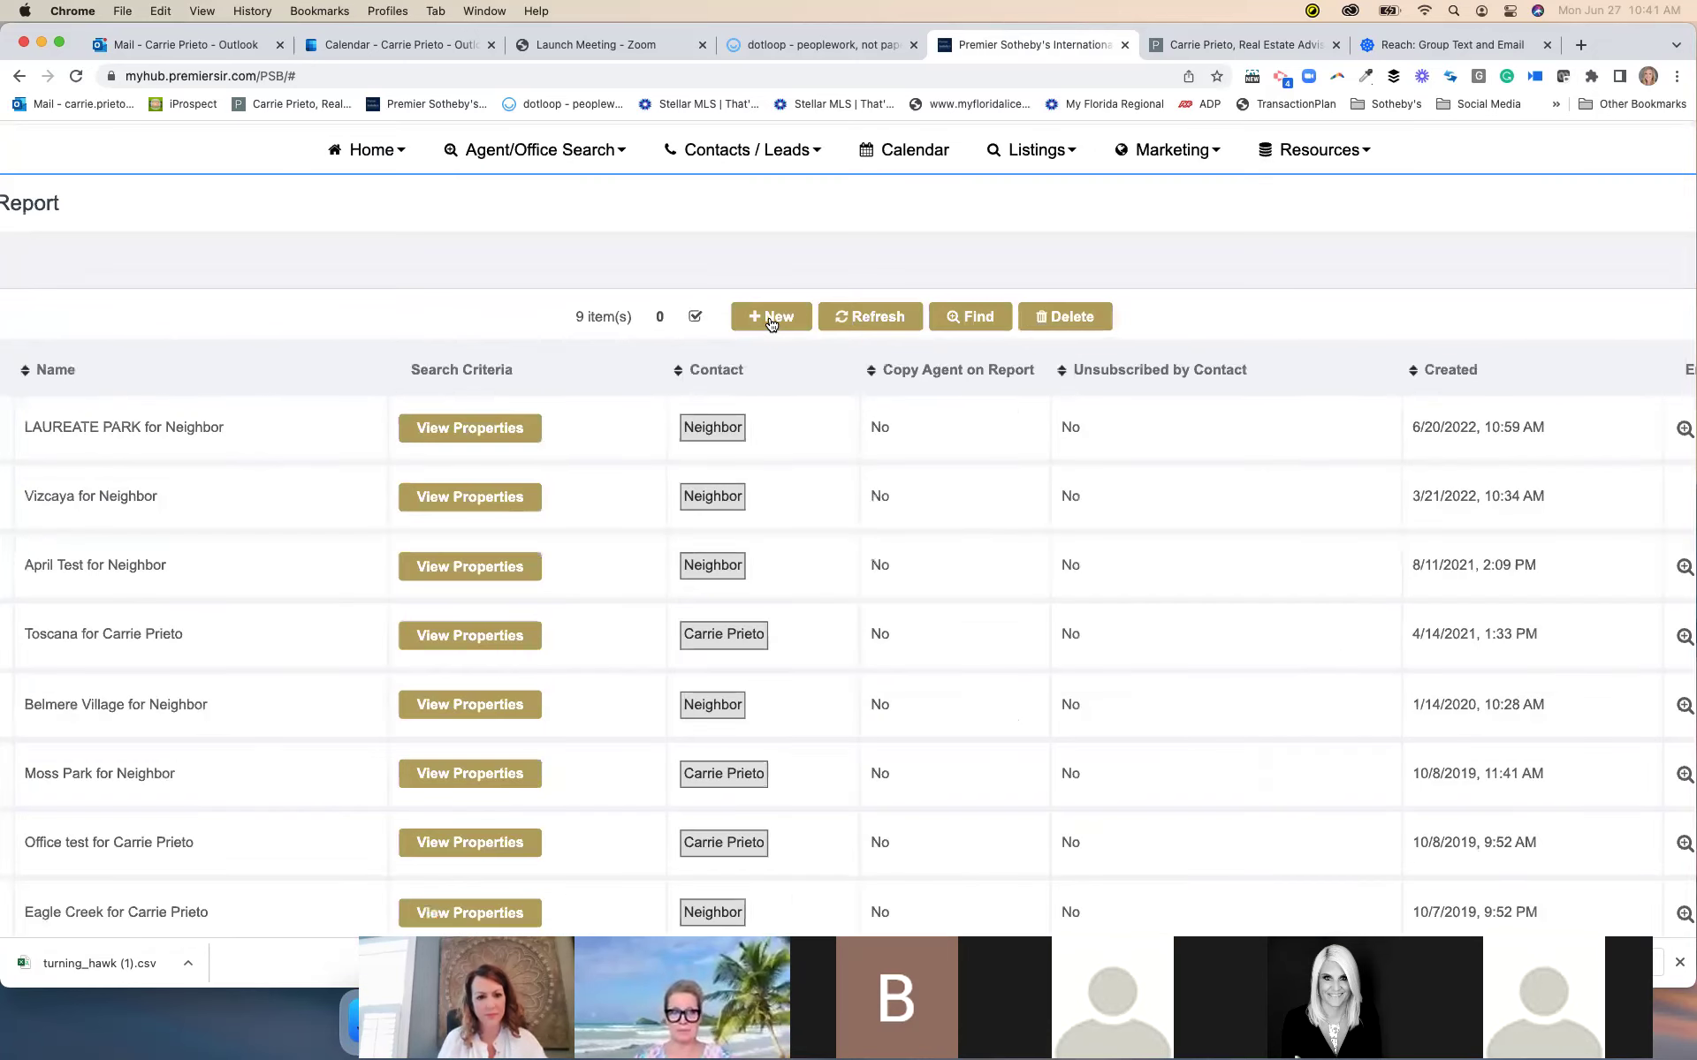
pyautogui.click(771, 320)
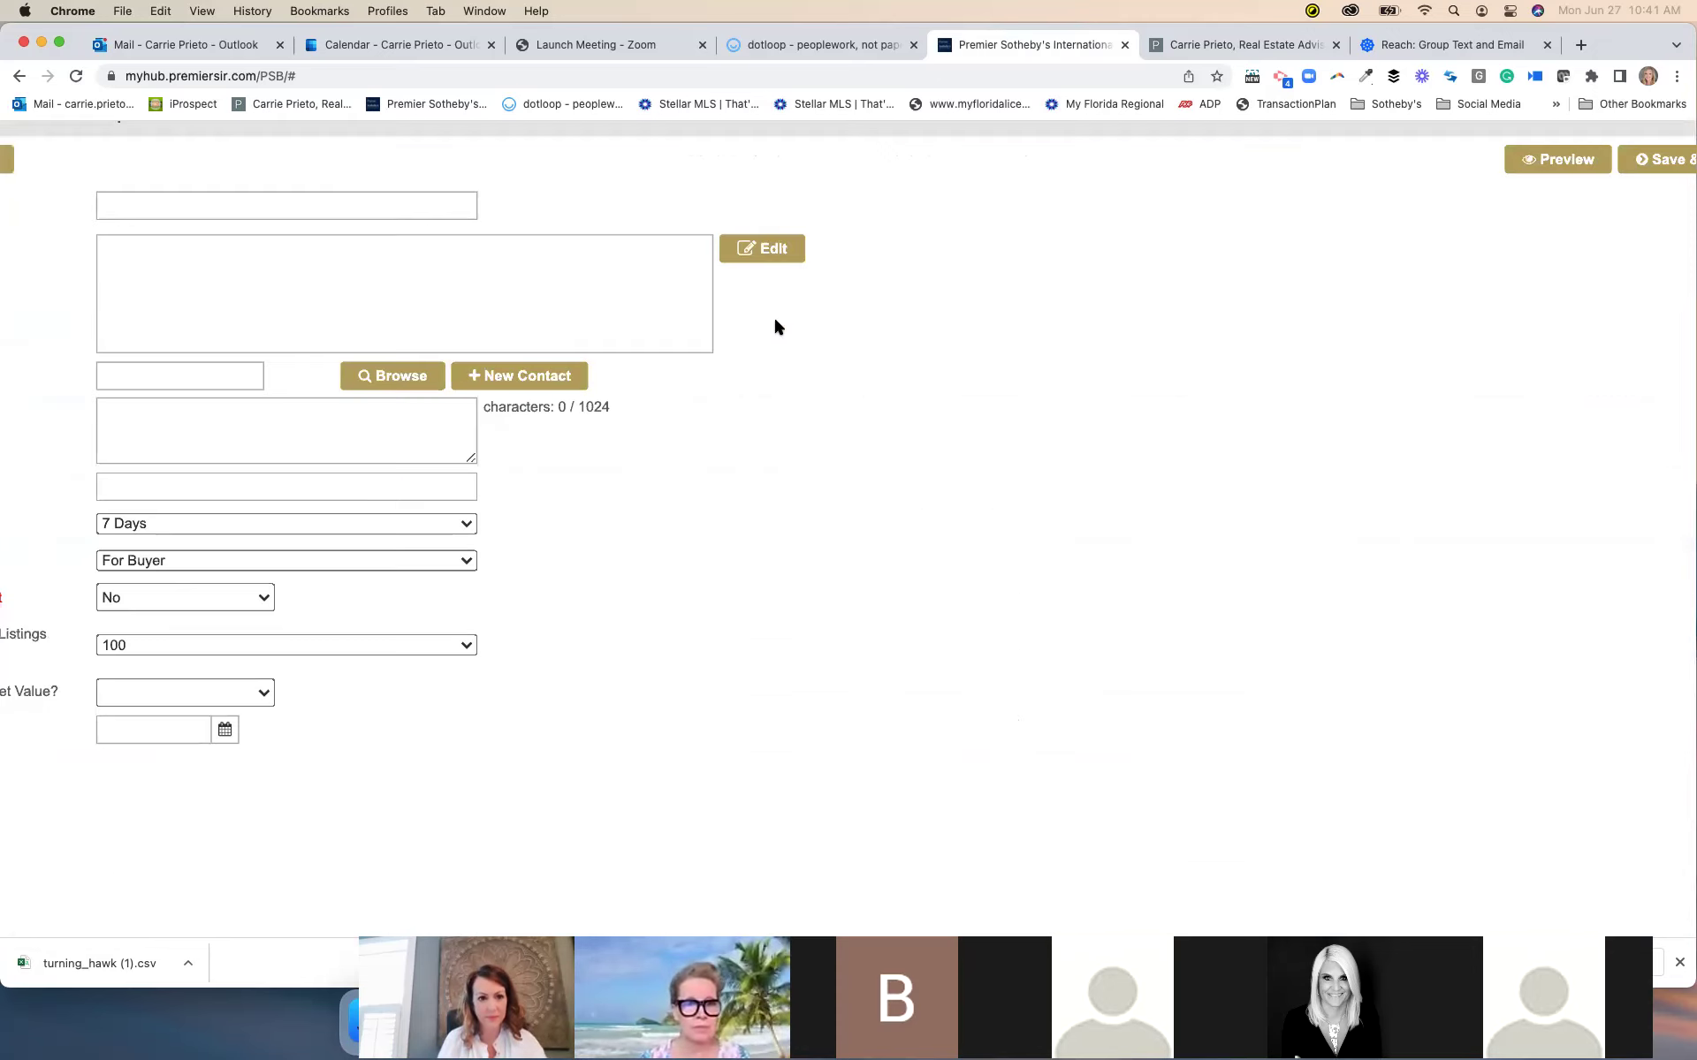
pyautogui.scroll(1, 360, 290)
pyautogui.hscroll(-2, 398, 244)
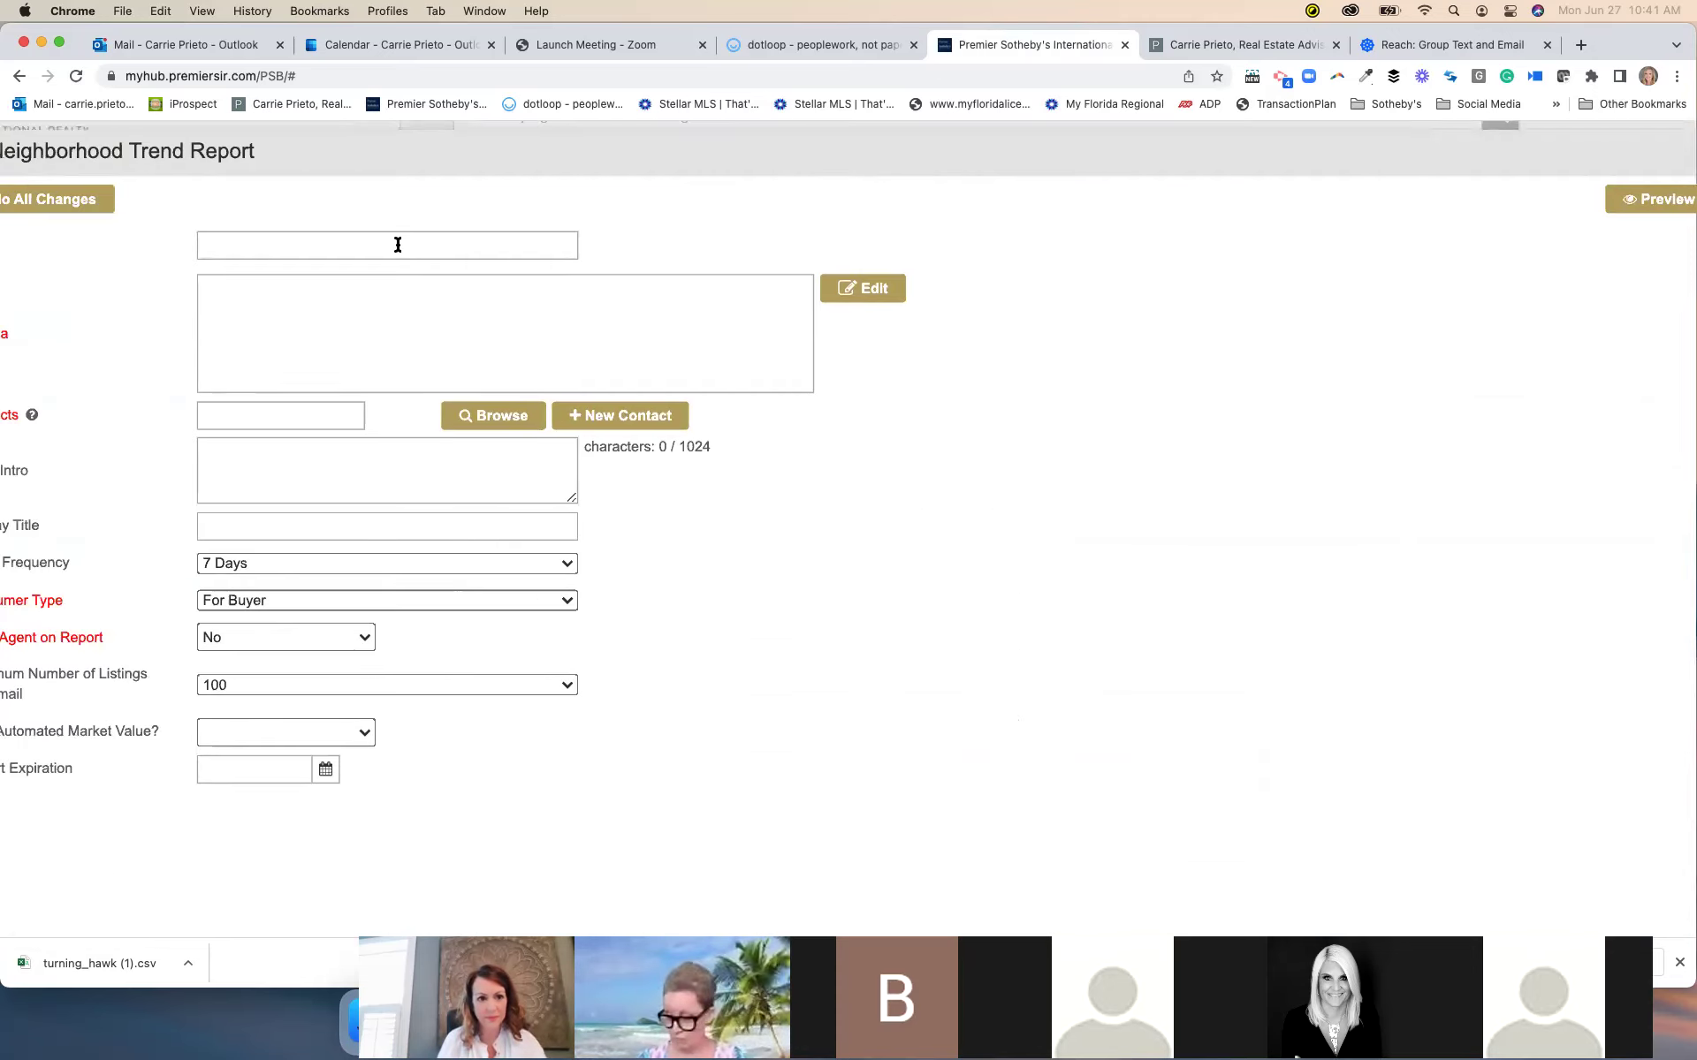
pyautogui.click(398, 245)
pyautogui.write("keene's ")
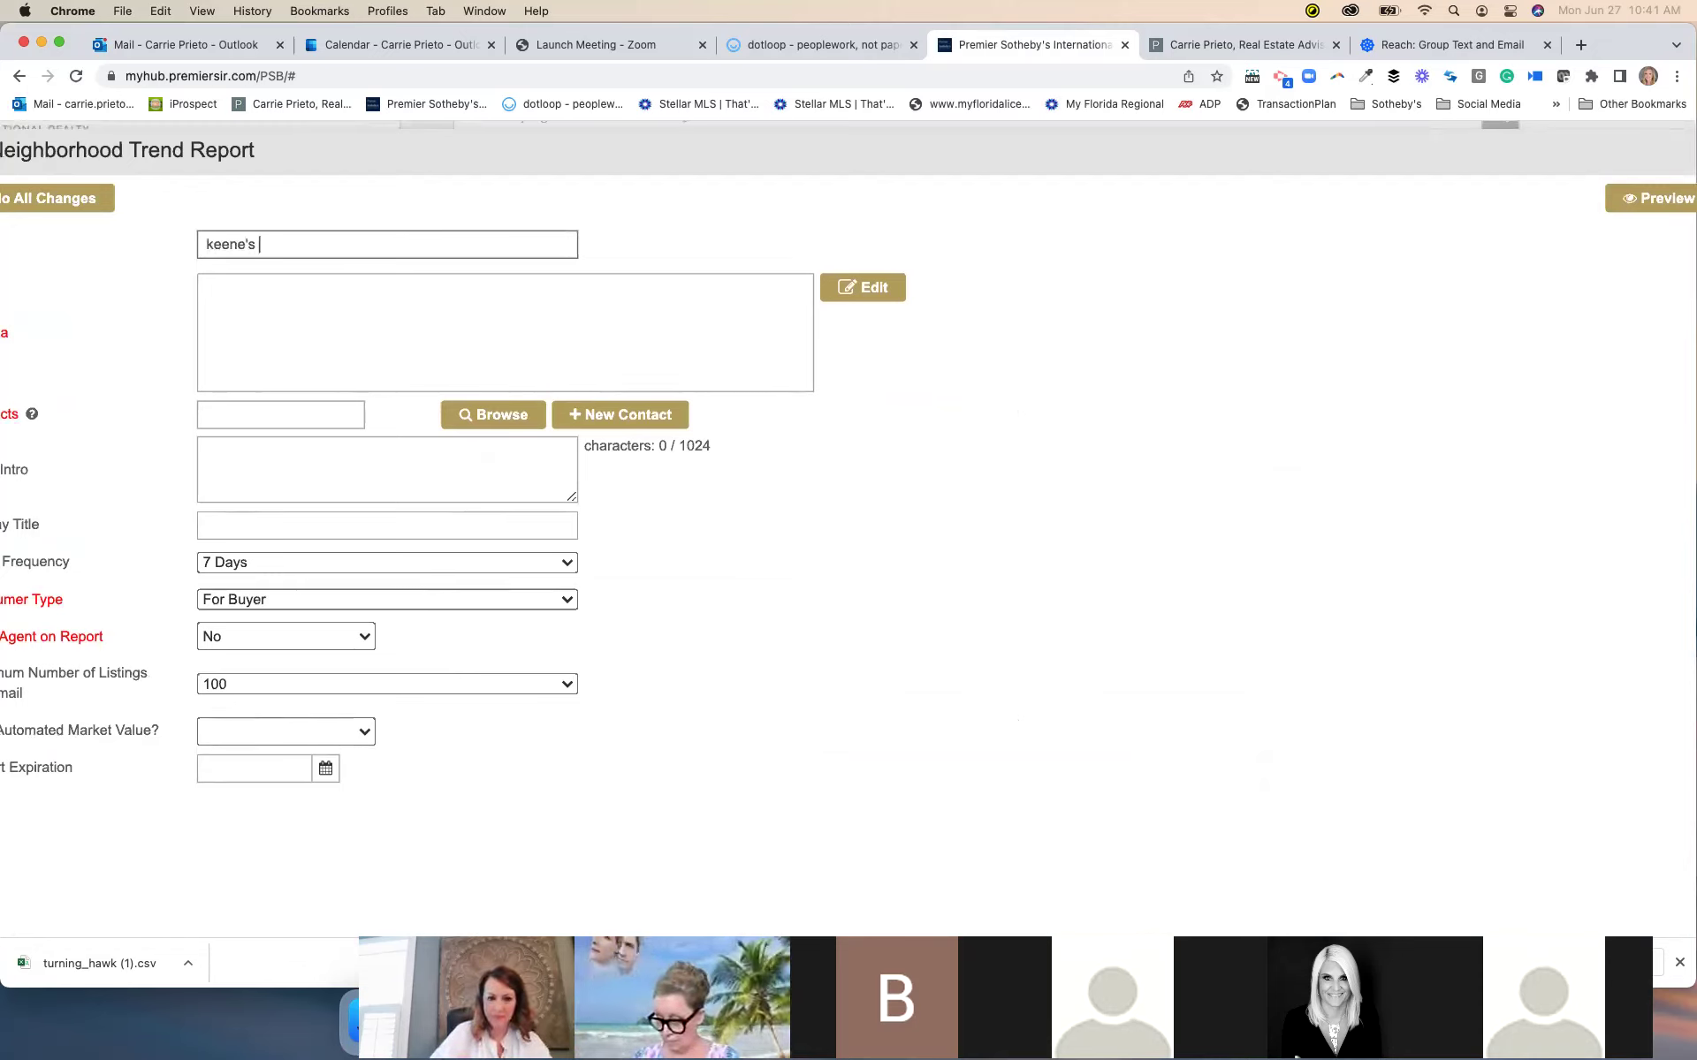
pyautogui.write('pointe')
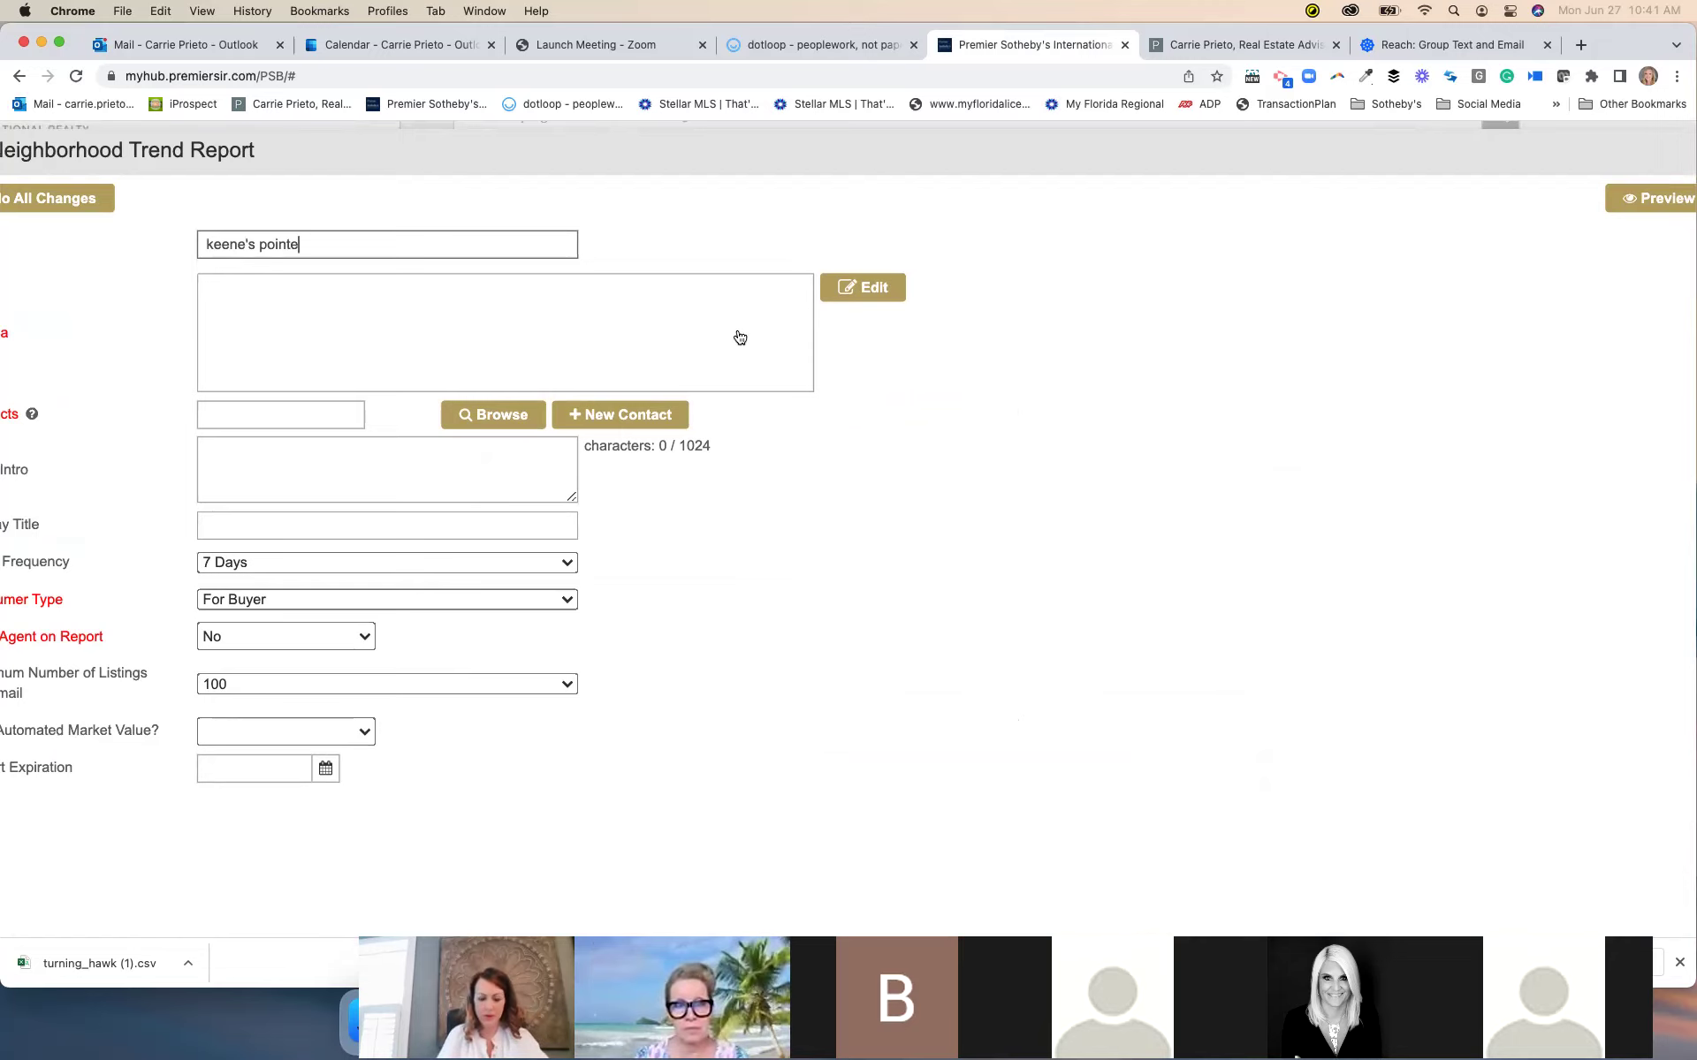
pyautogui.click(865, 289)
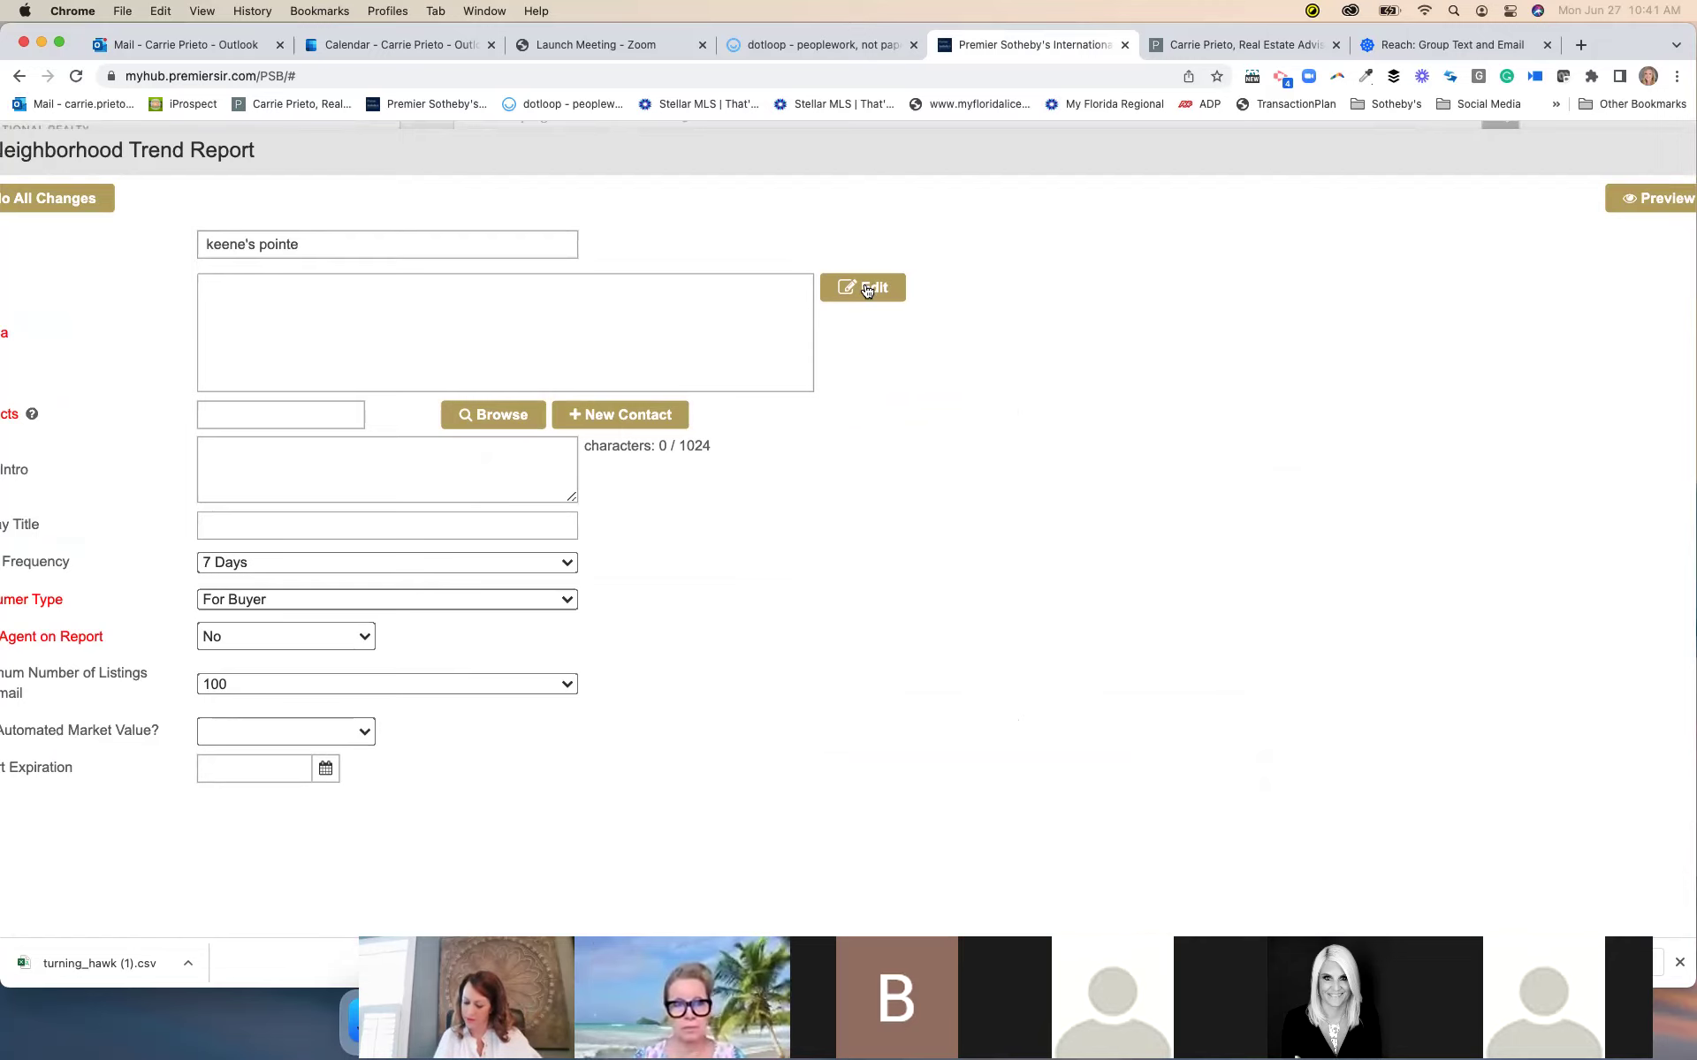
pyautogui.click(867, 290)
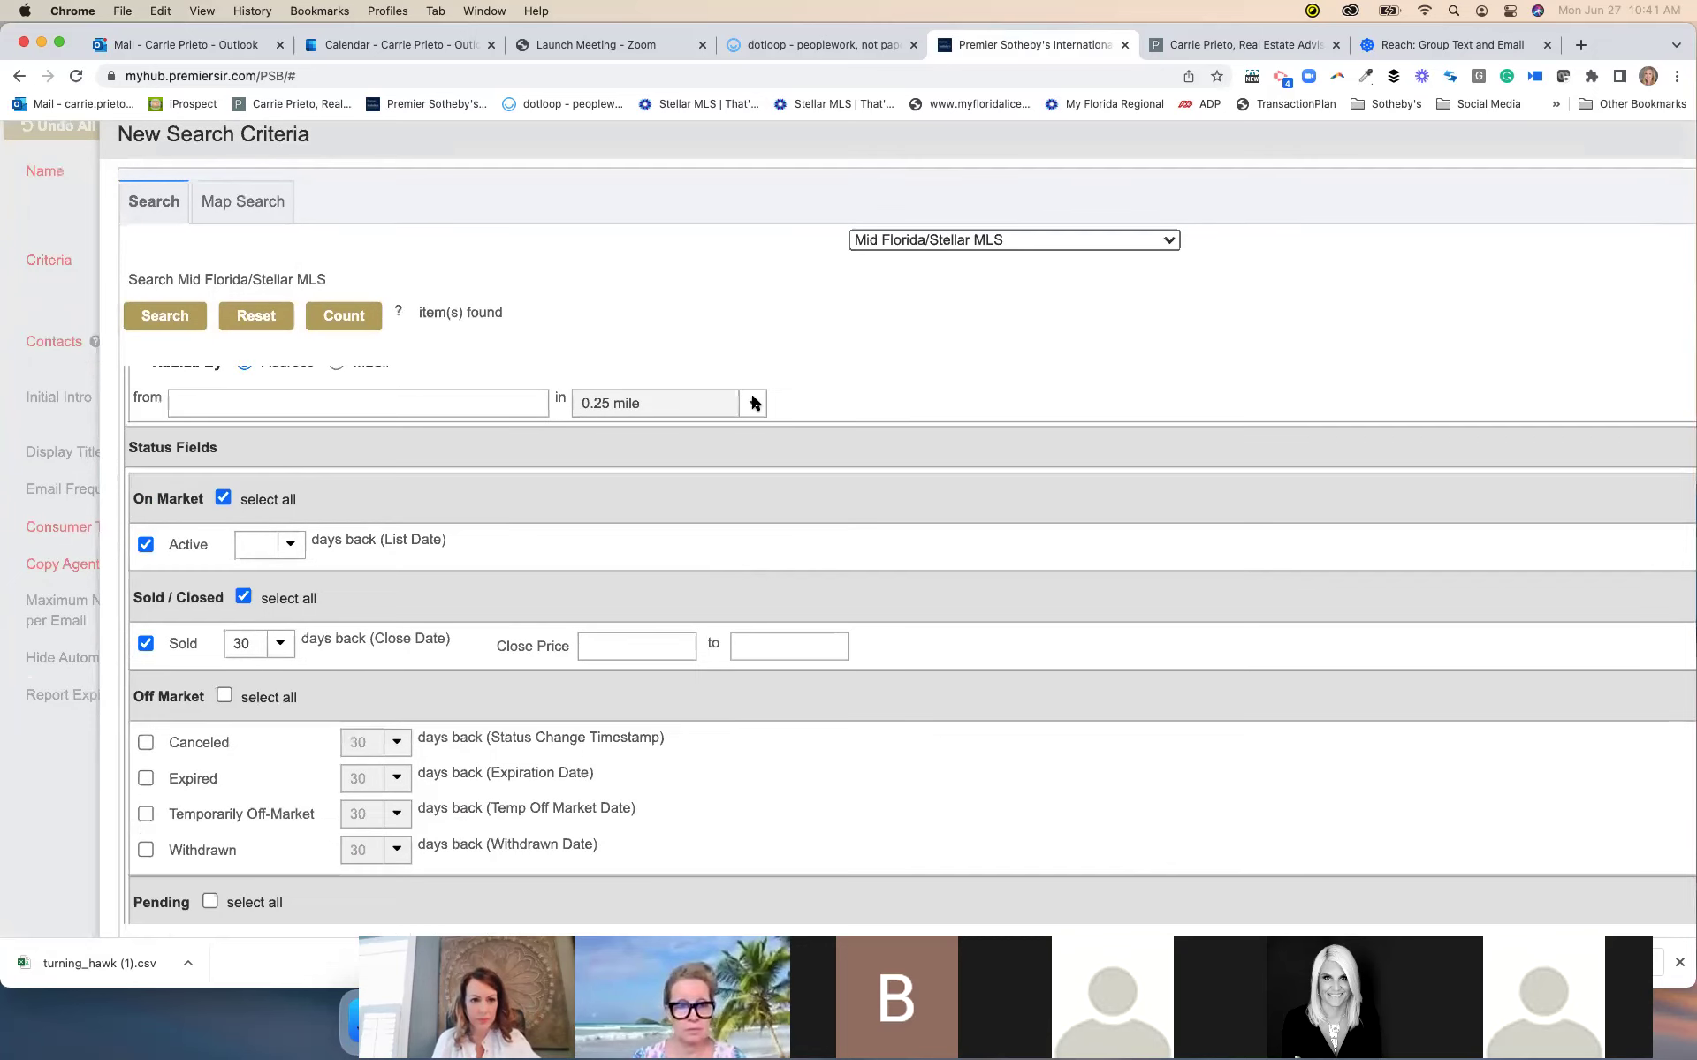
# Review the On Market, Sold / Closed, Off Market and Pending status fields in the new search criteria
pyautogui.scroll(-2, 338, 512)
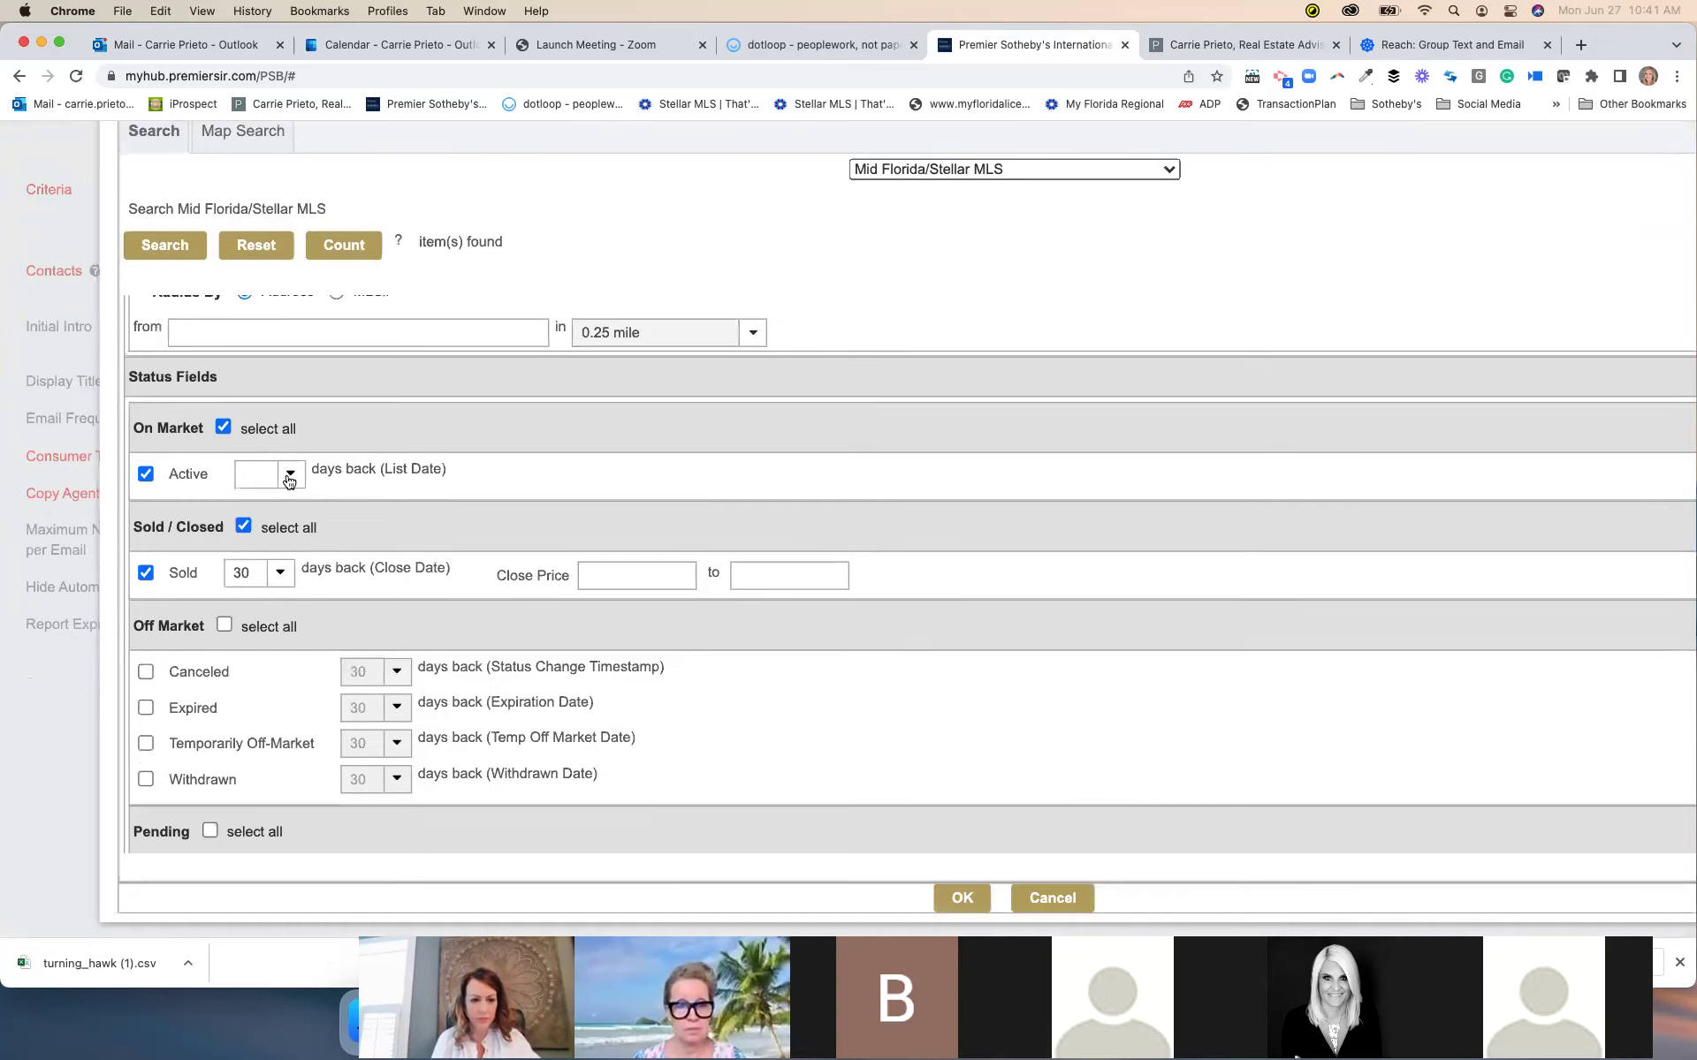
pyautogui.scroll(4, 267, 755)
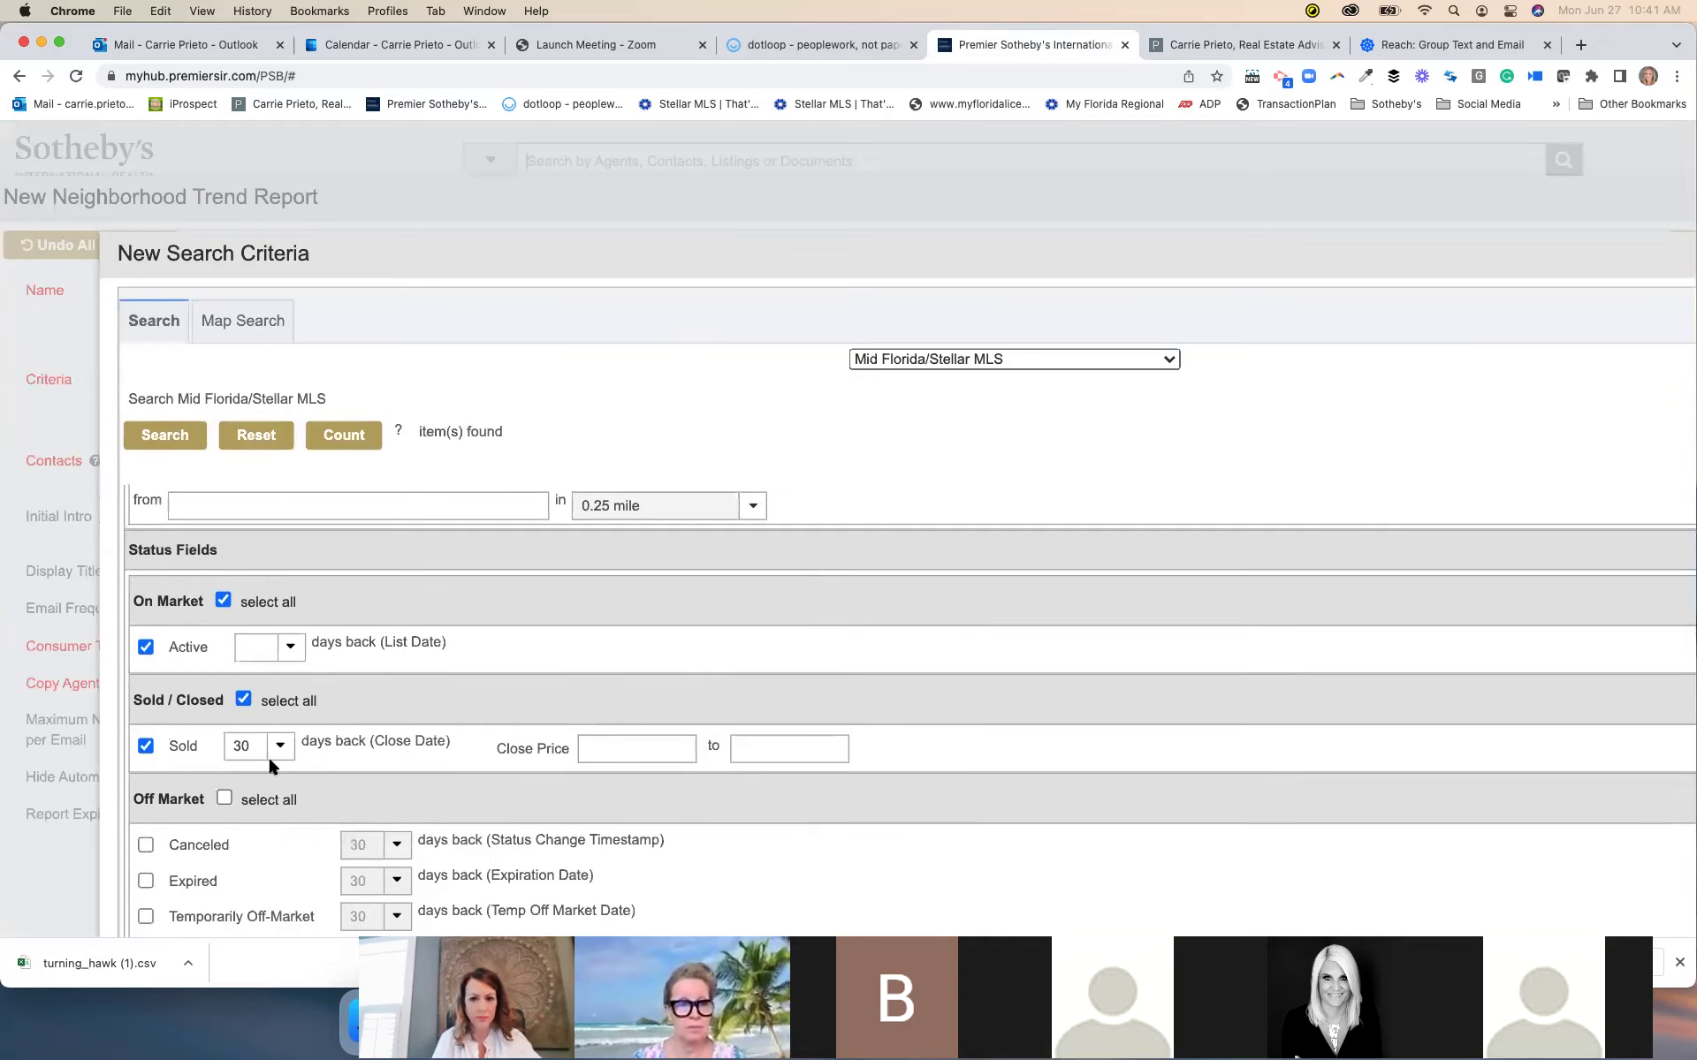
pyautogui.scroll(-2, 268, 754)
pyautogui.scroll(-1, 272, 746)
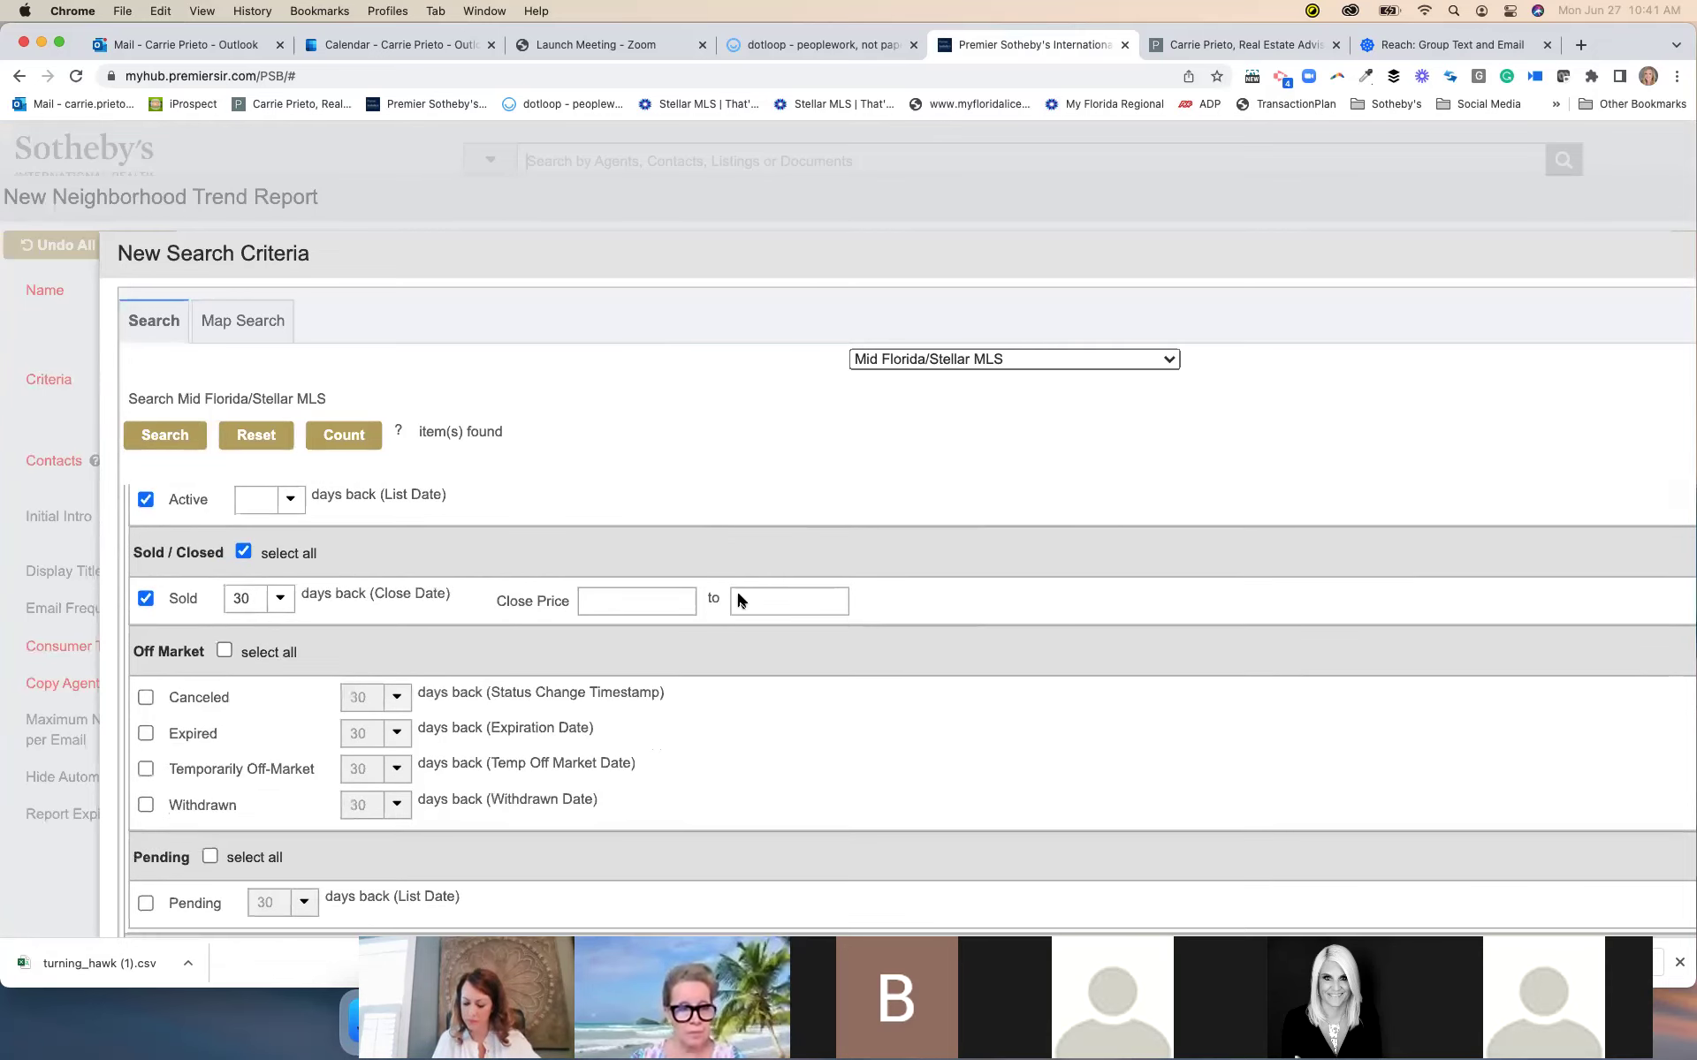
pyautogui.scroll(-1, 653, 585)
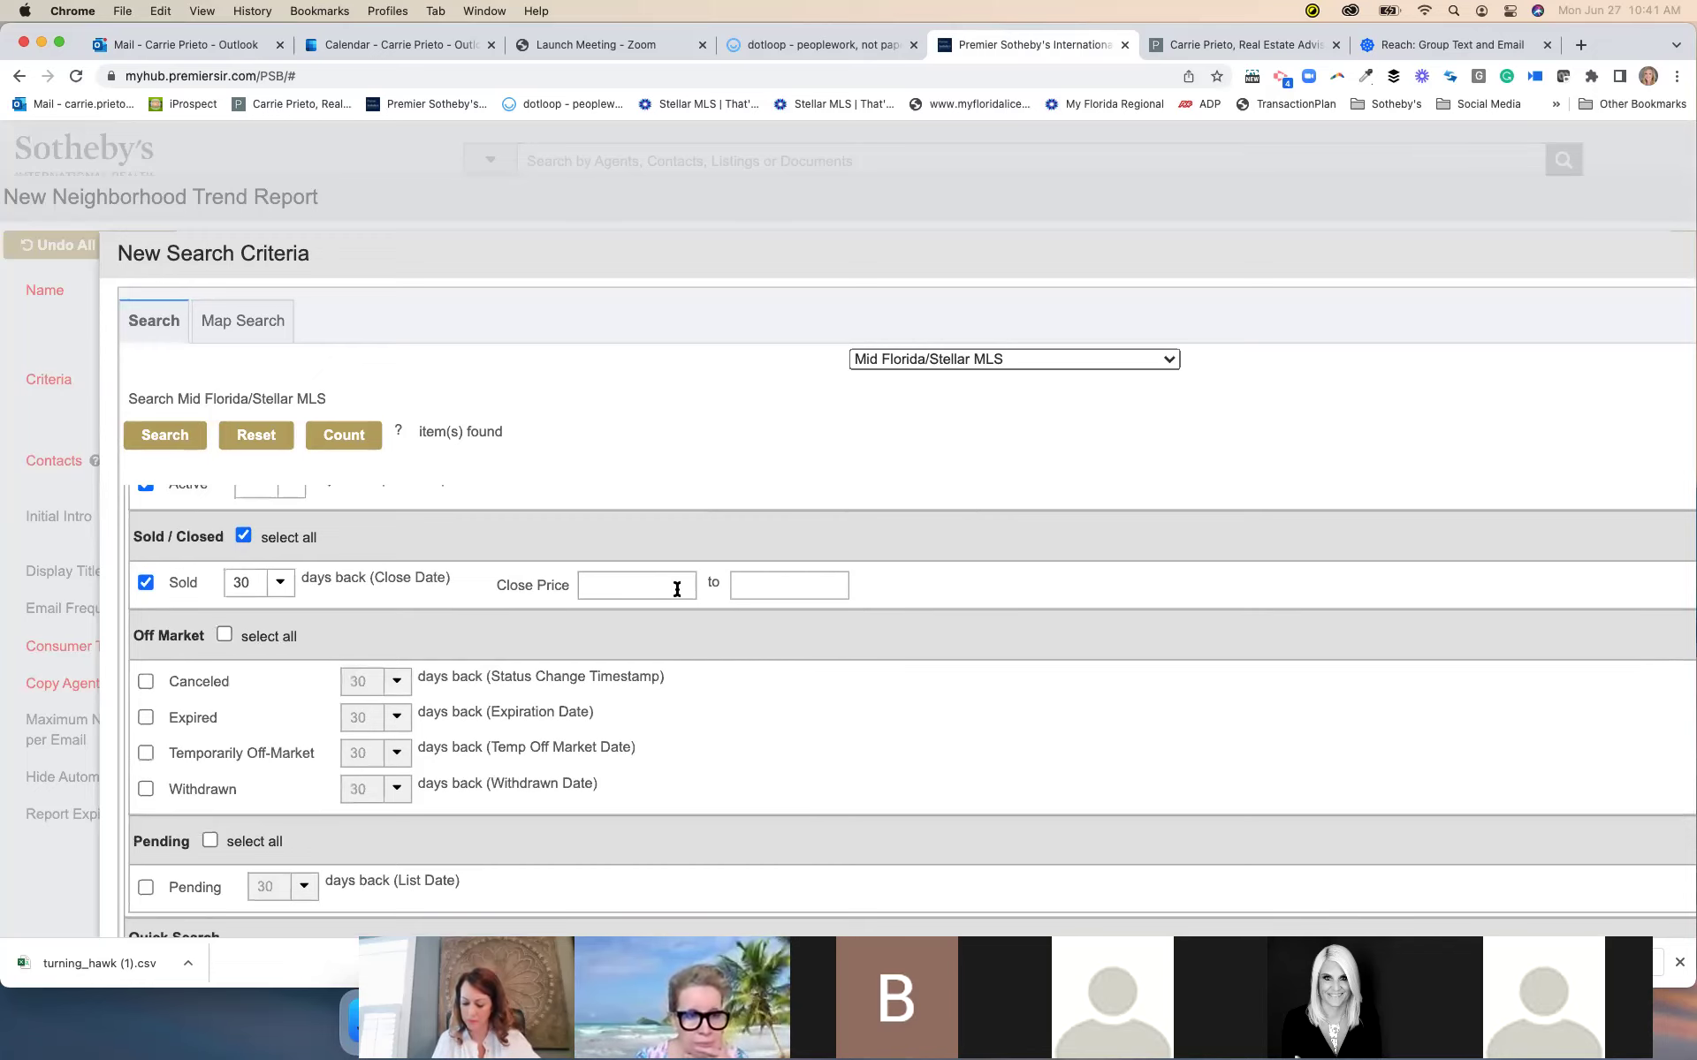
pyautogui.hscroll(1, 685, 589)
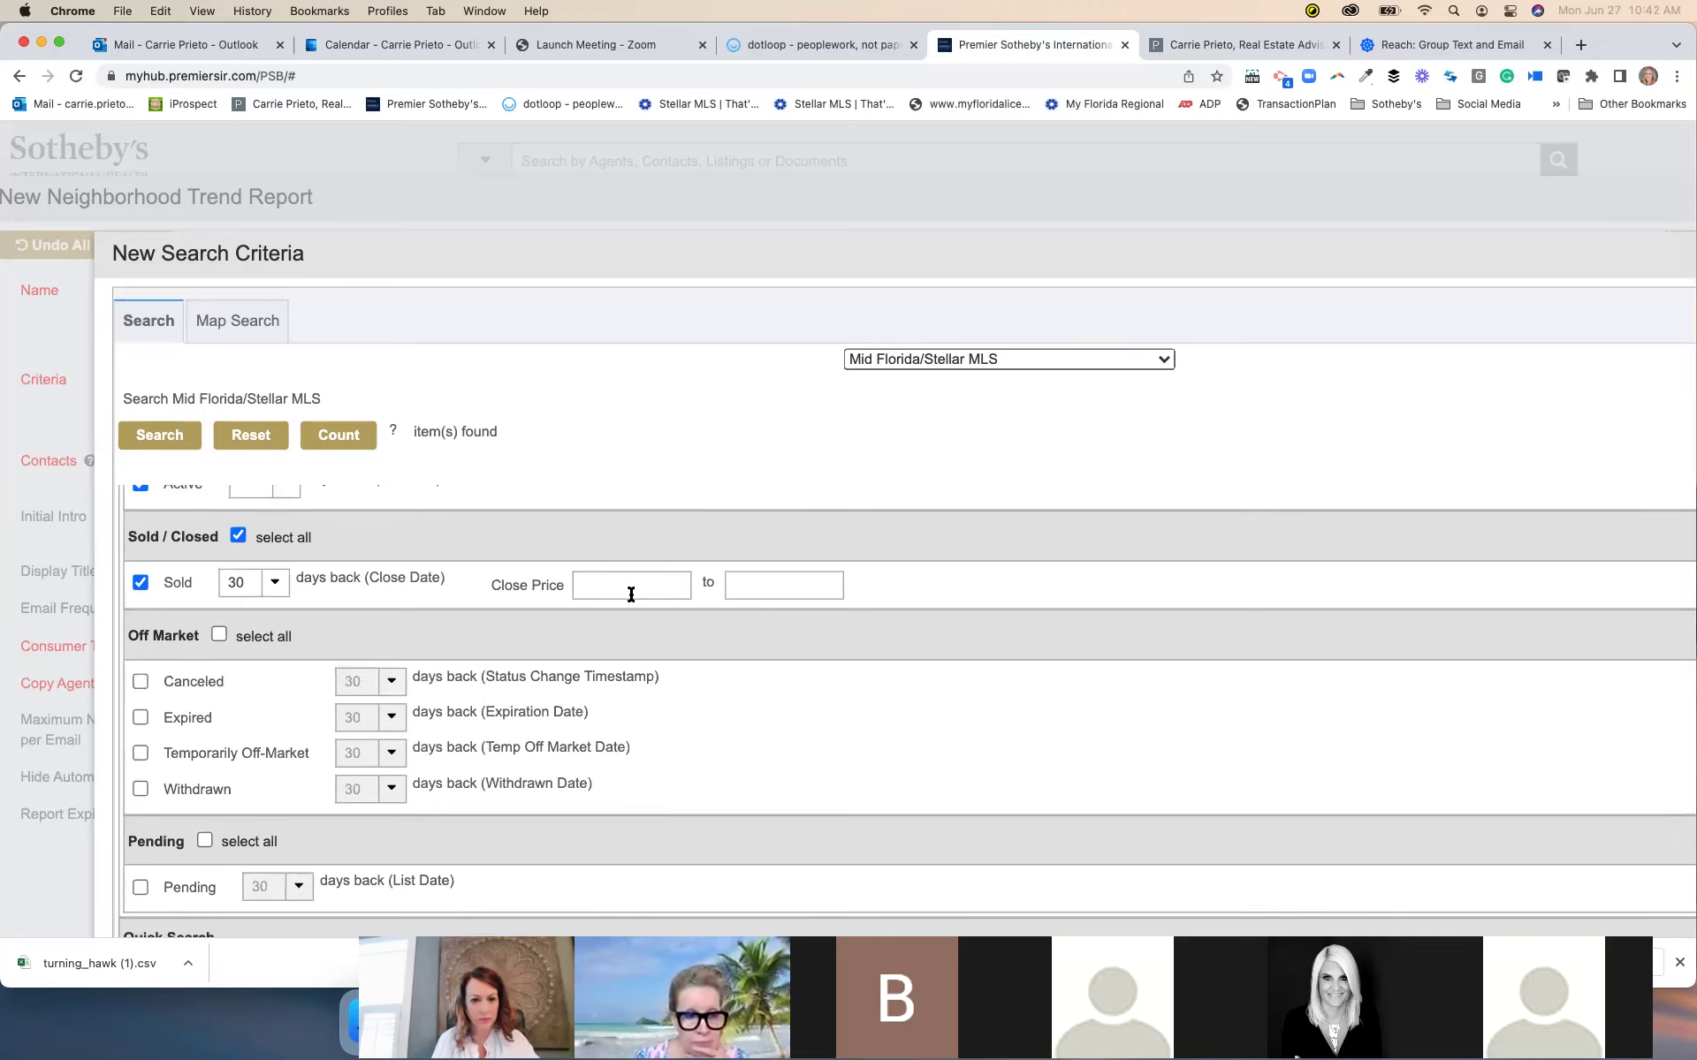
pyautogui.scroll(-1, 631, 594)
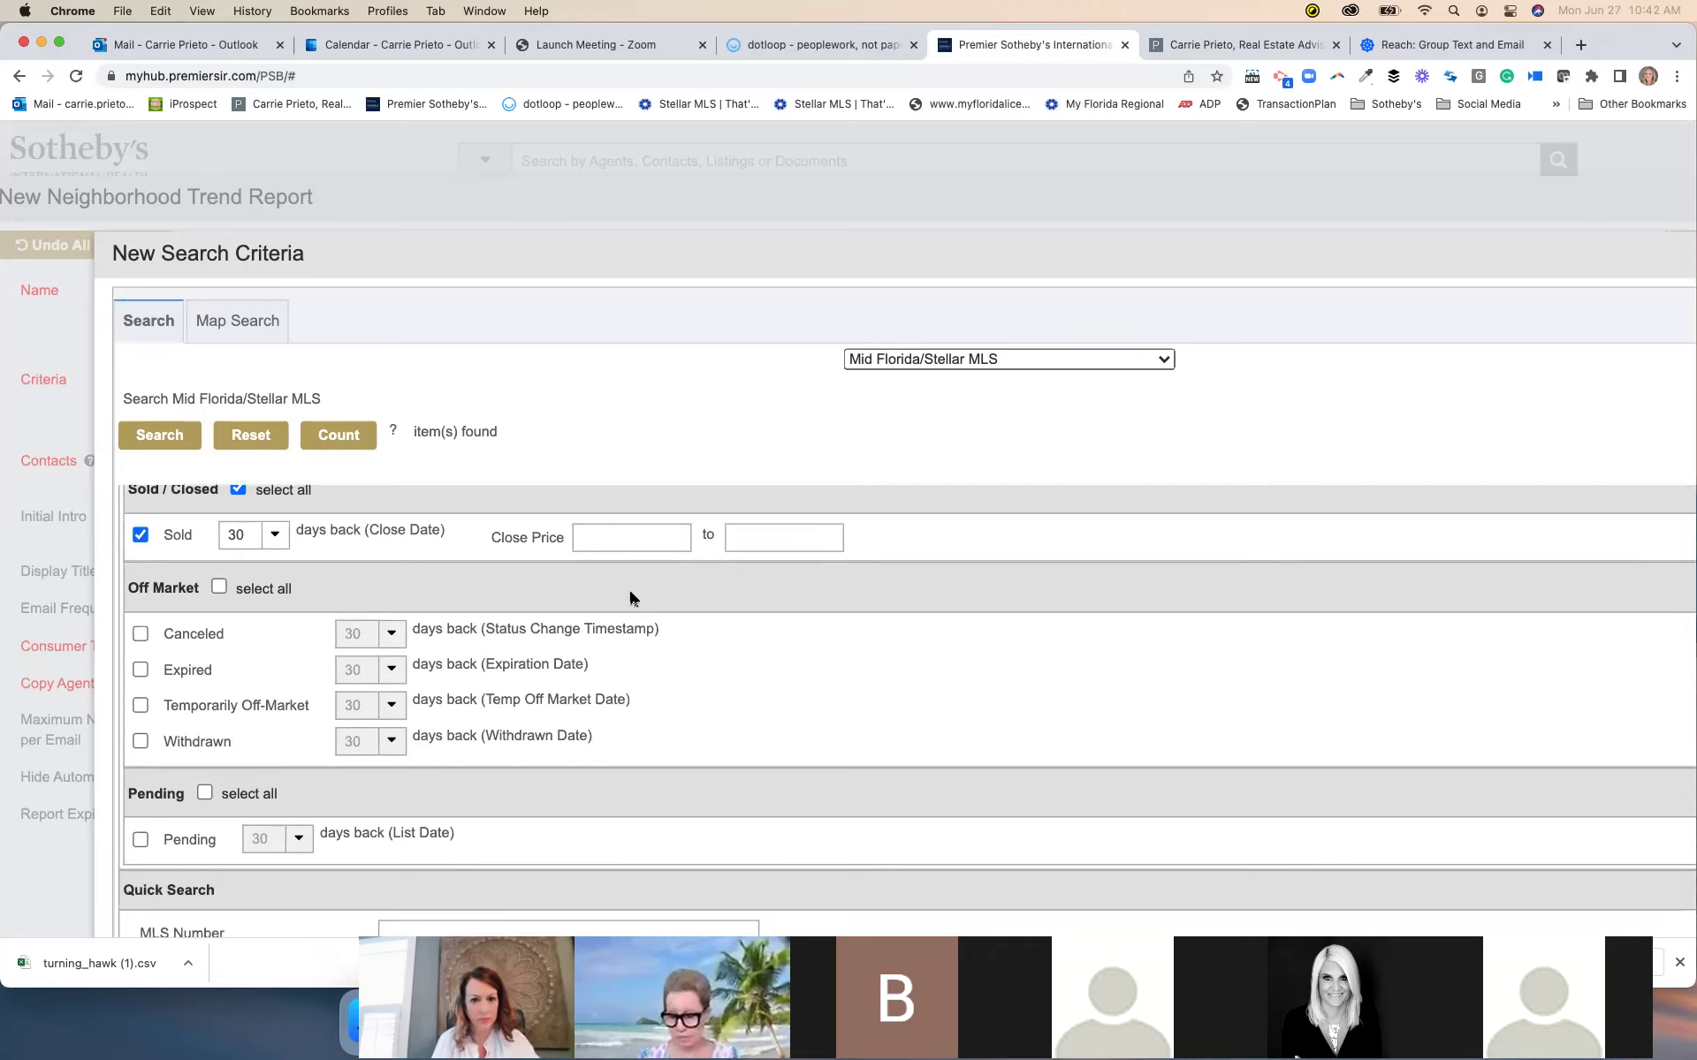
pyautogui.scroll(-1, 630, 599)
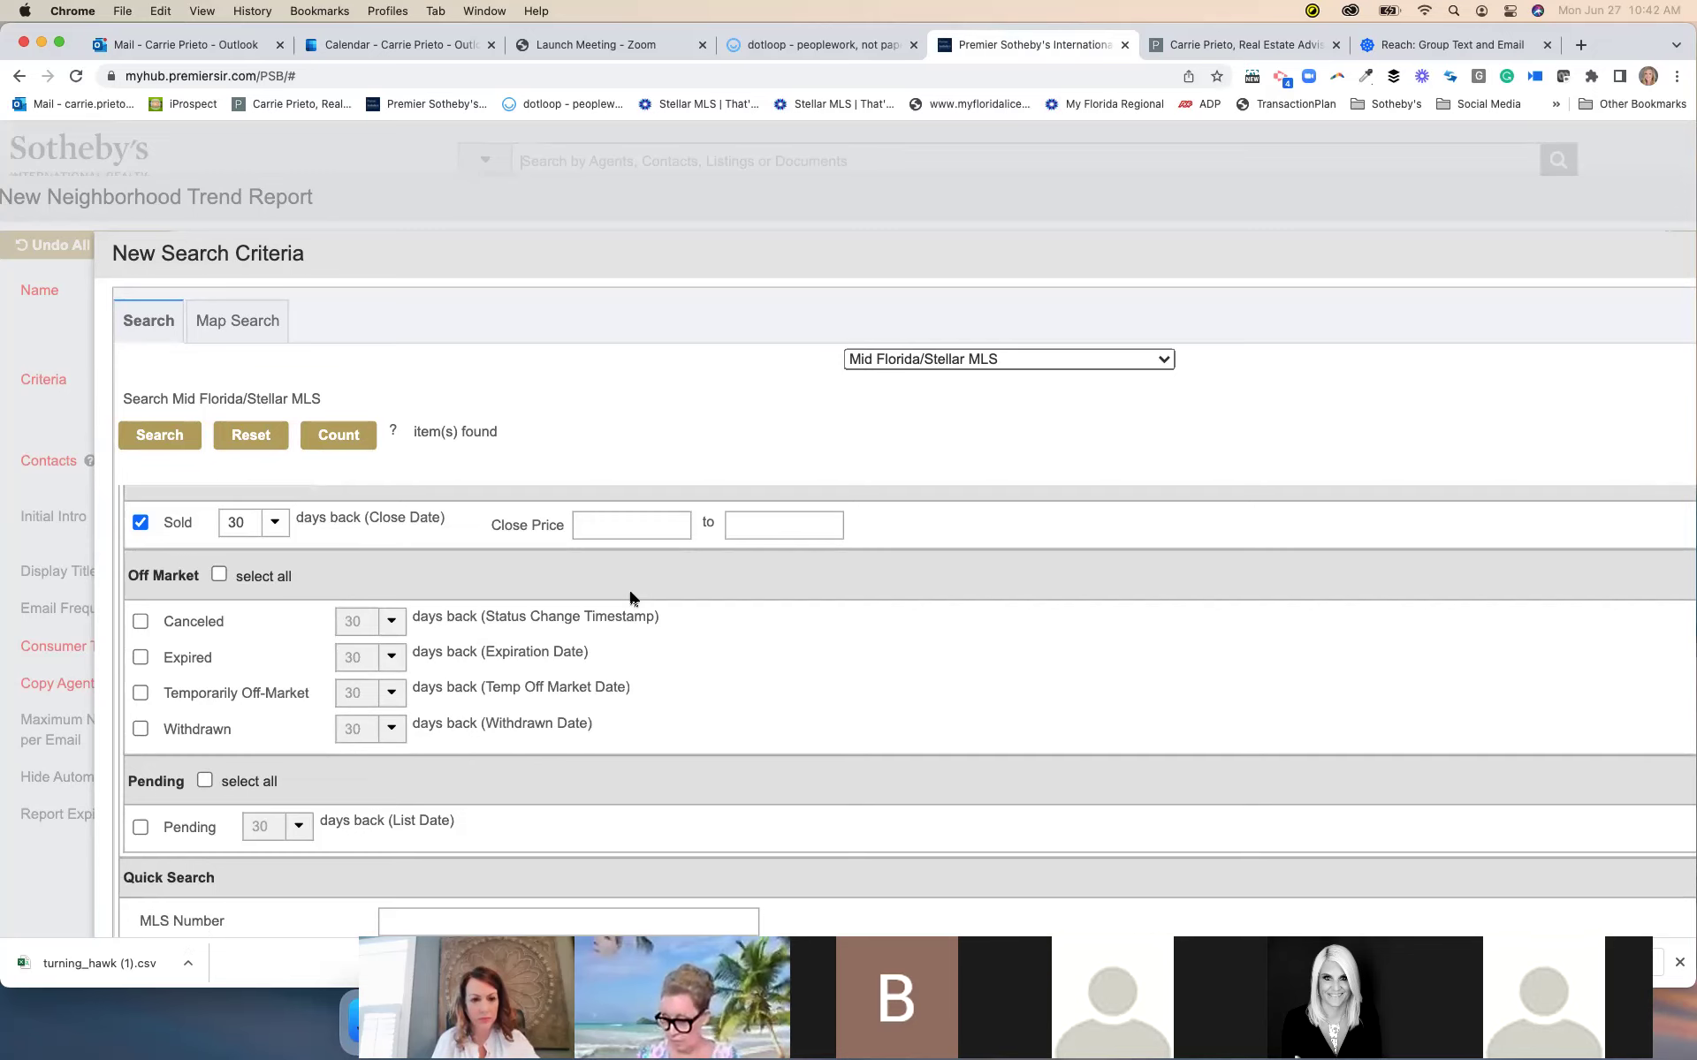
pyautogui.scroll(-1, 629, 595)
pyautogui.scroll(-1, 163, 579)
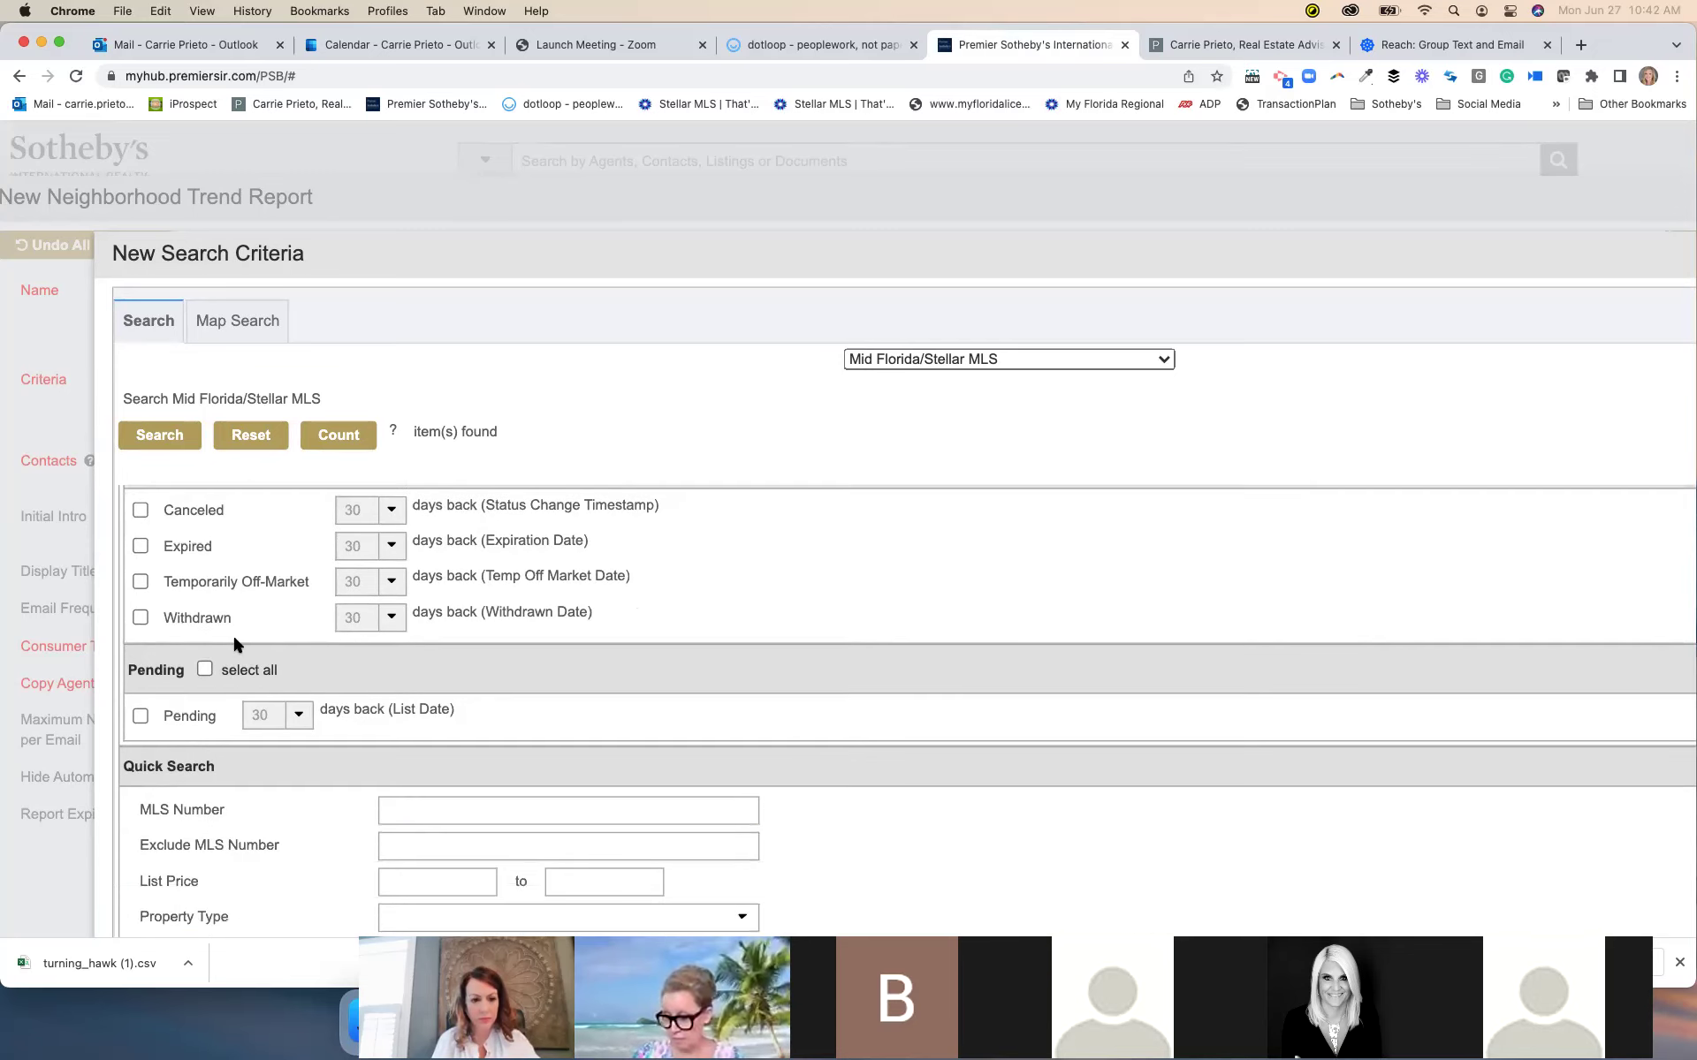
# Set the Quick Search property type to Residential in the search criteria
pyautogui.scroll(-2, 234, 643)
pyautogui.scroll(-1, 234, 643)
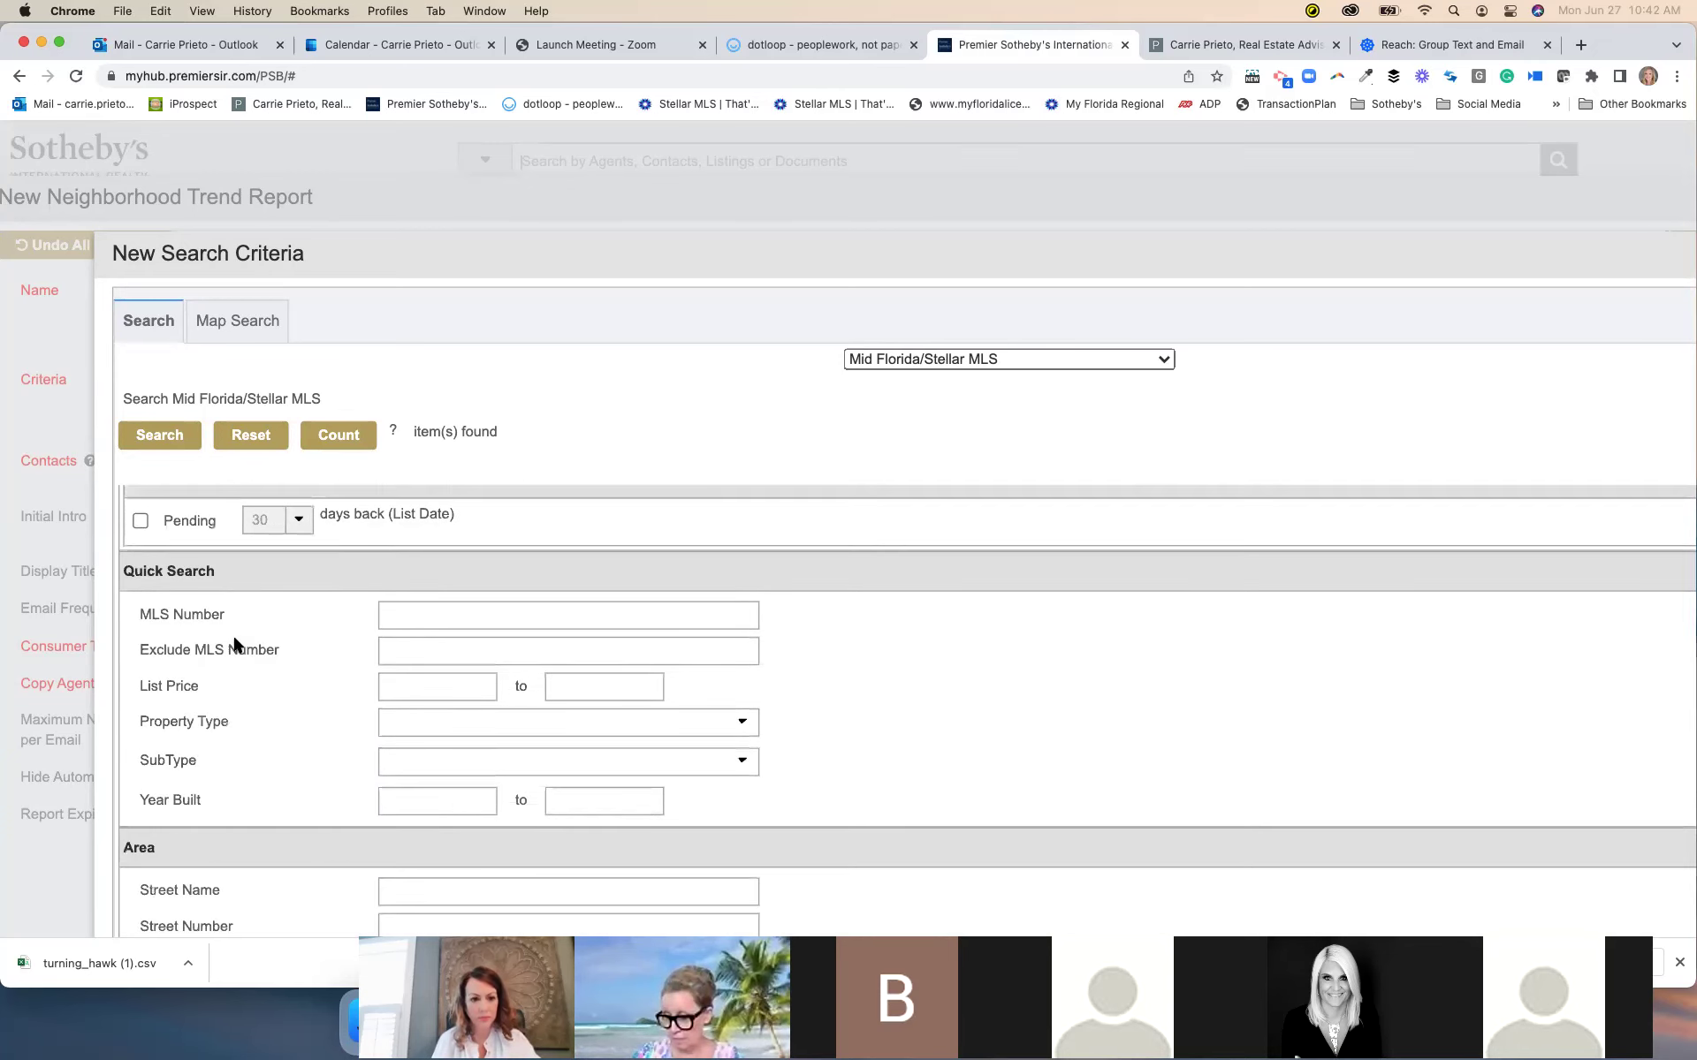
pyautogui.scroll(-1, 235, 640)
pyautogui.scroll(-1, 280, 618)
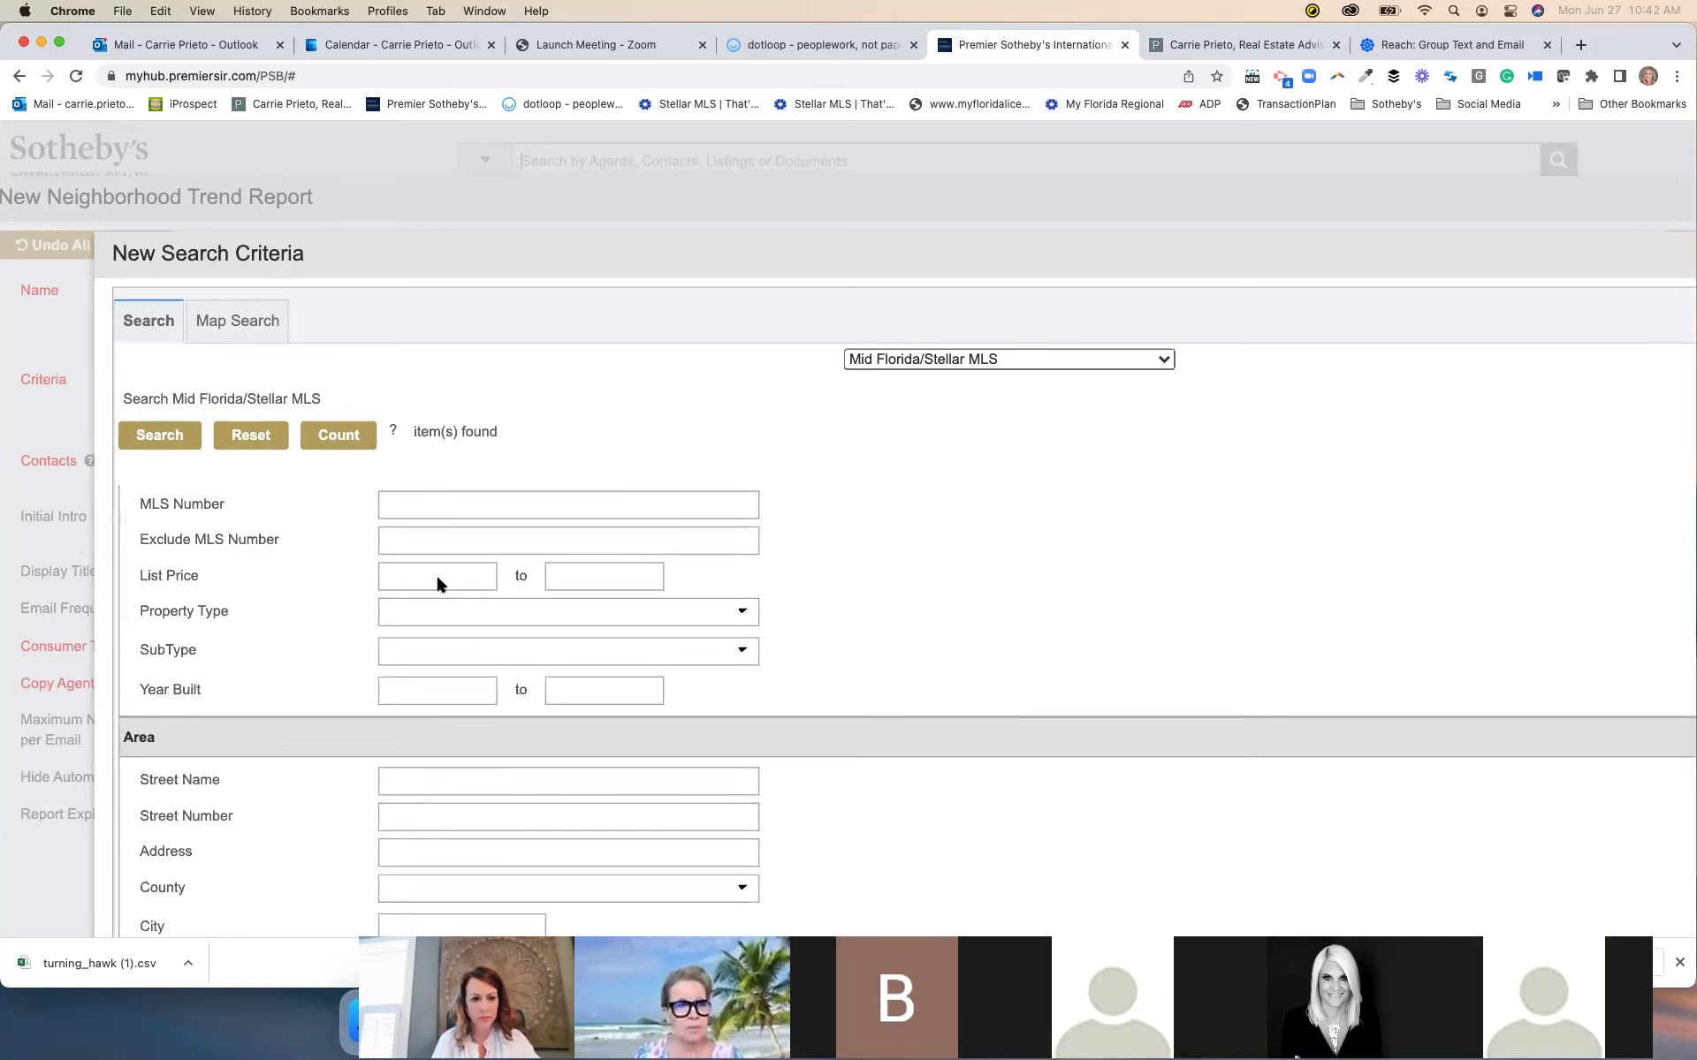
pyautogui.scroll(-1, 510, 562)
pyautogui.click(510, 554)
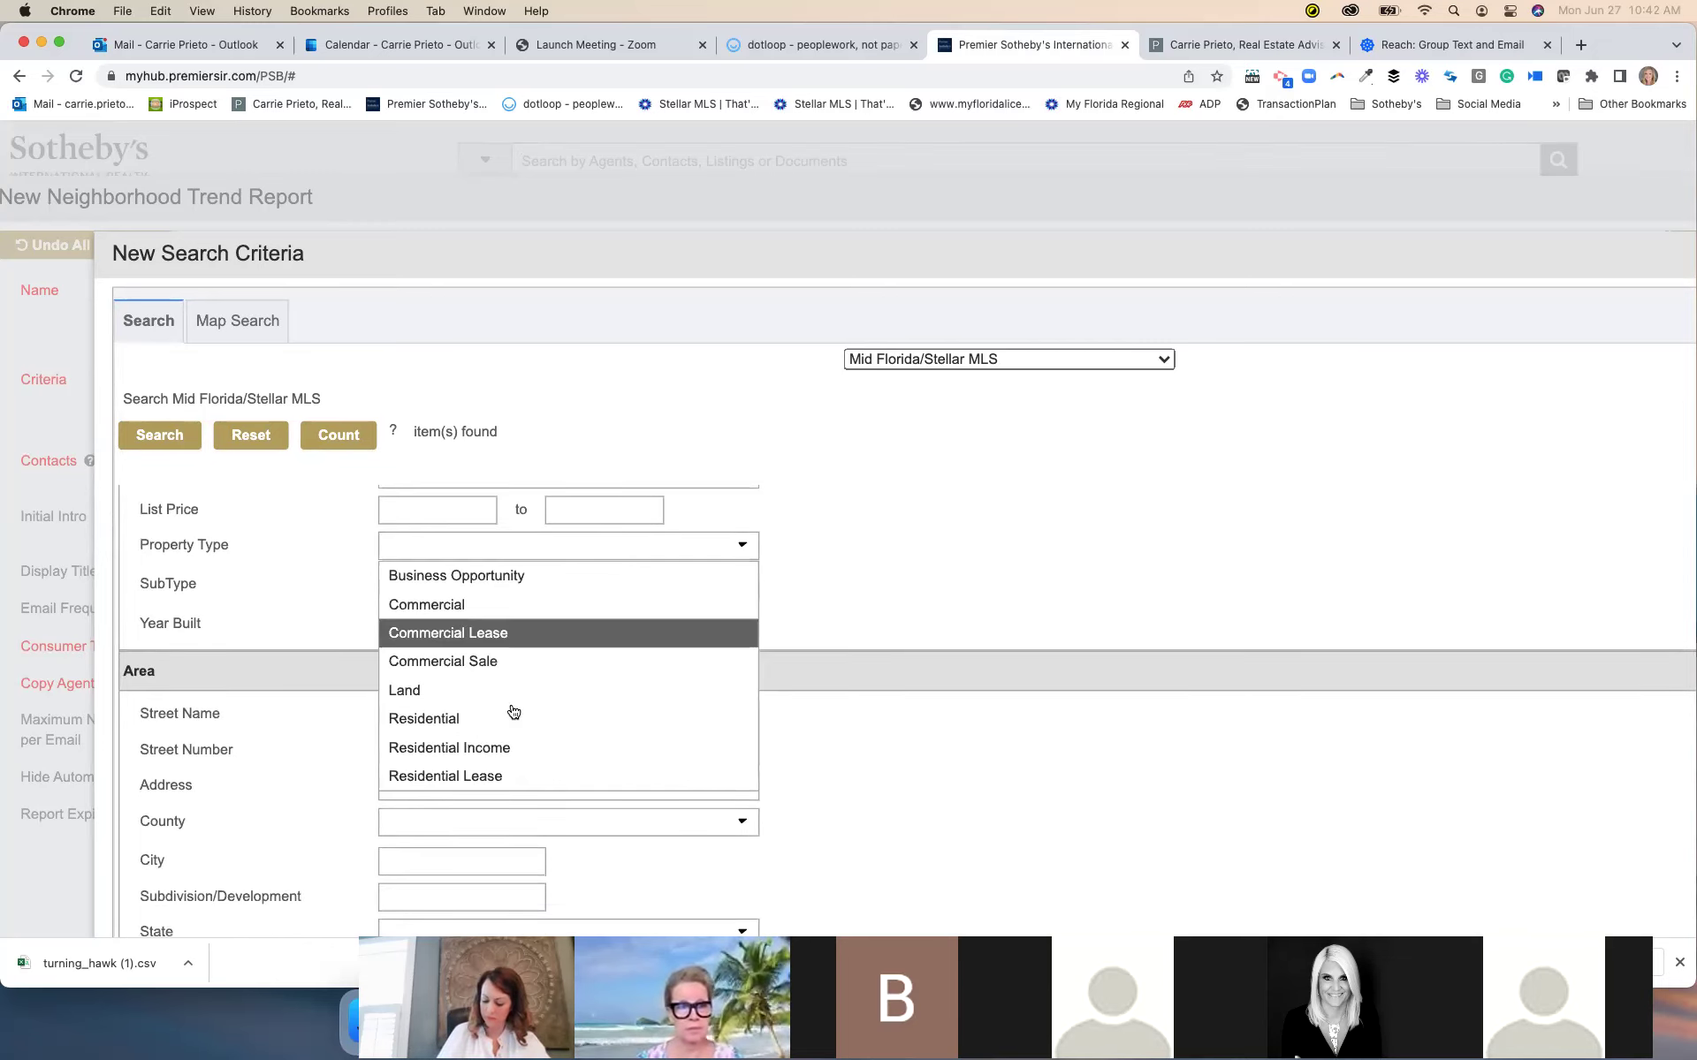
pyautogui.click(528, 707)
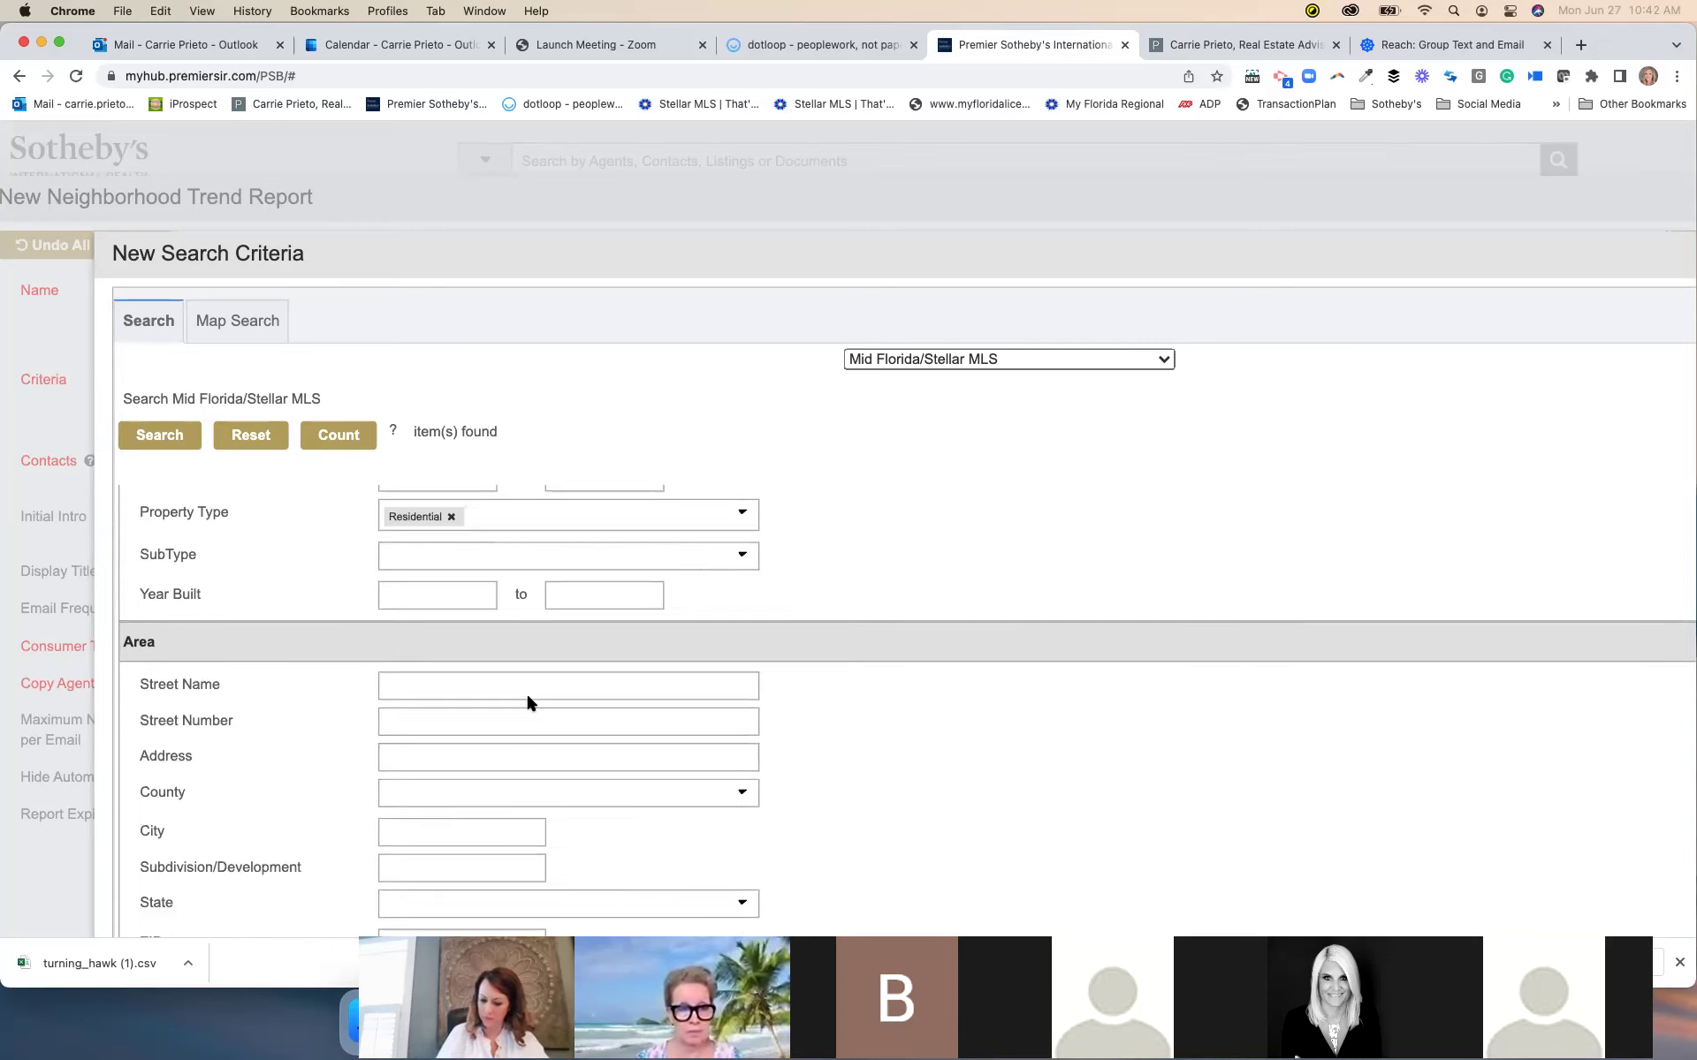
# Open the Subdivision/Development field in the Area section of the search criteria for entry
pyautogui.scroll(-1, 618, 574)
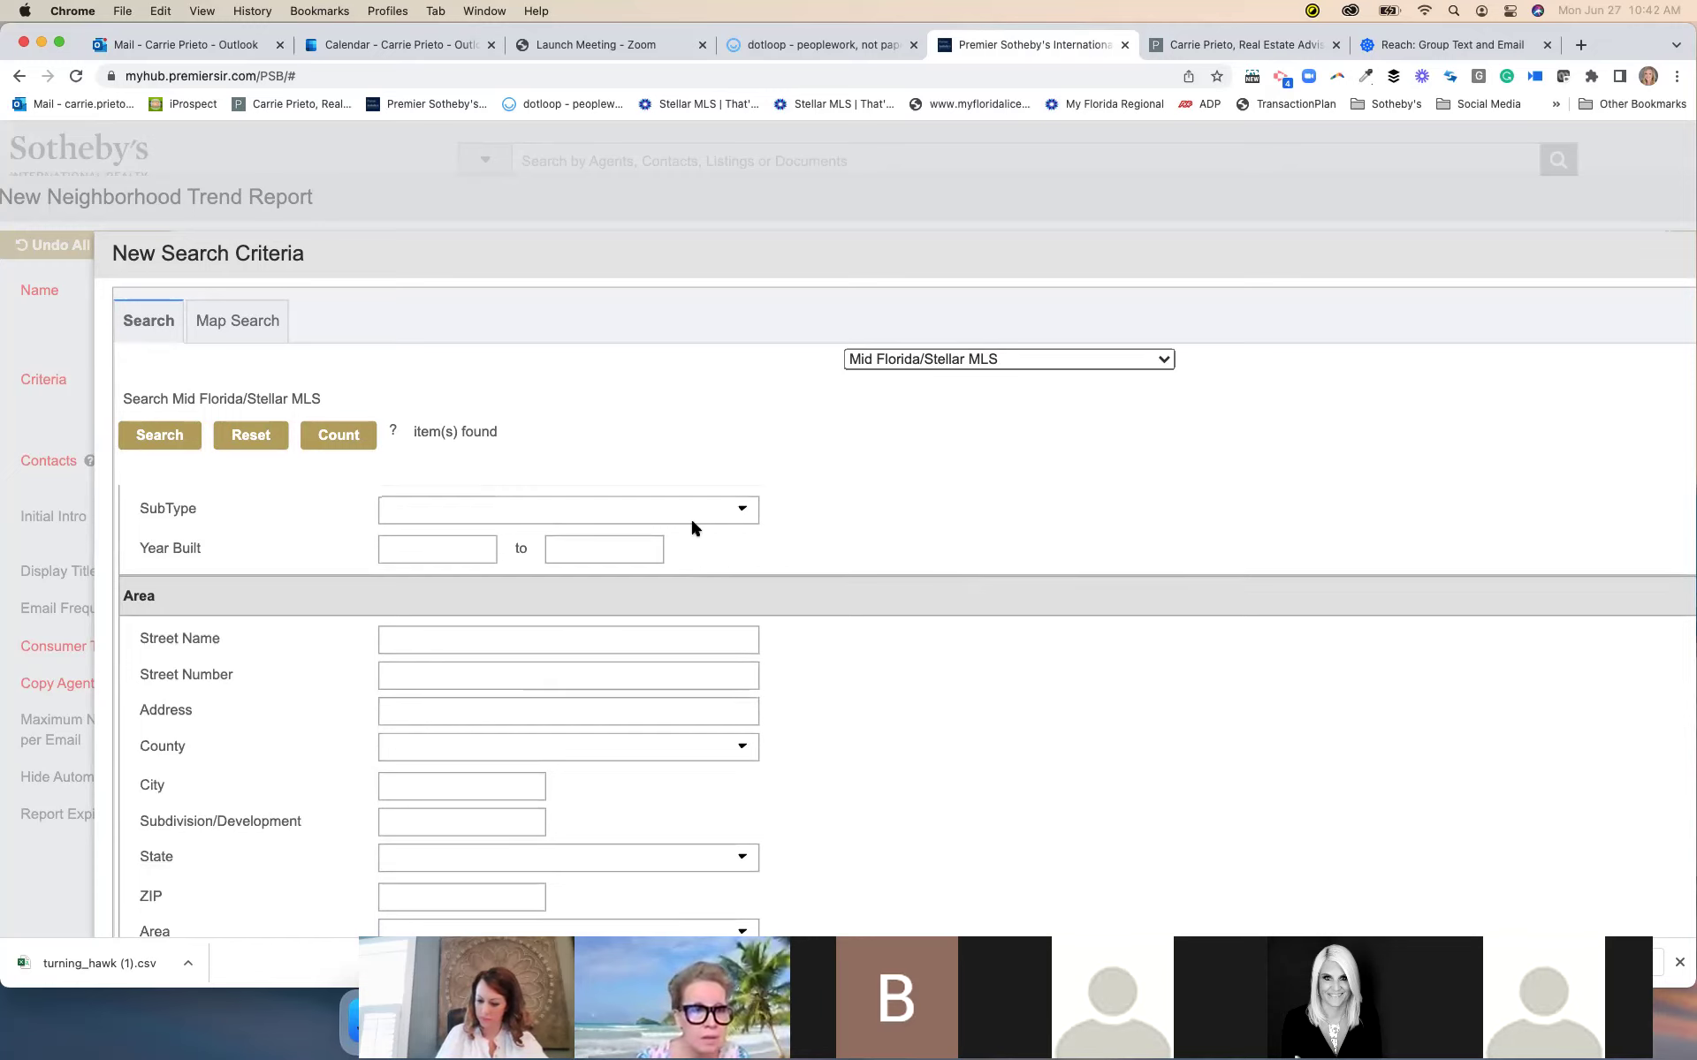
pyautogui.scroll(-2, 690, 526)
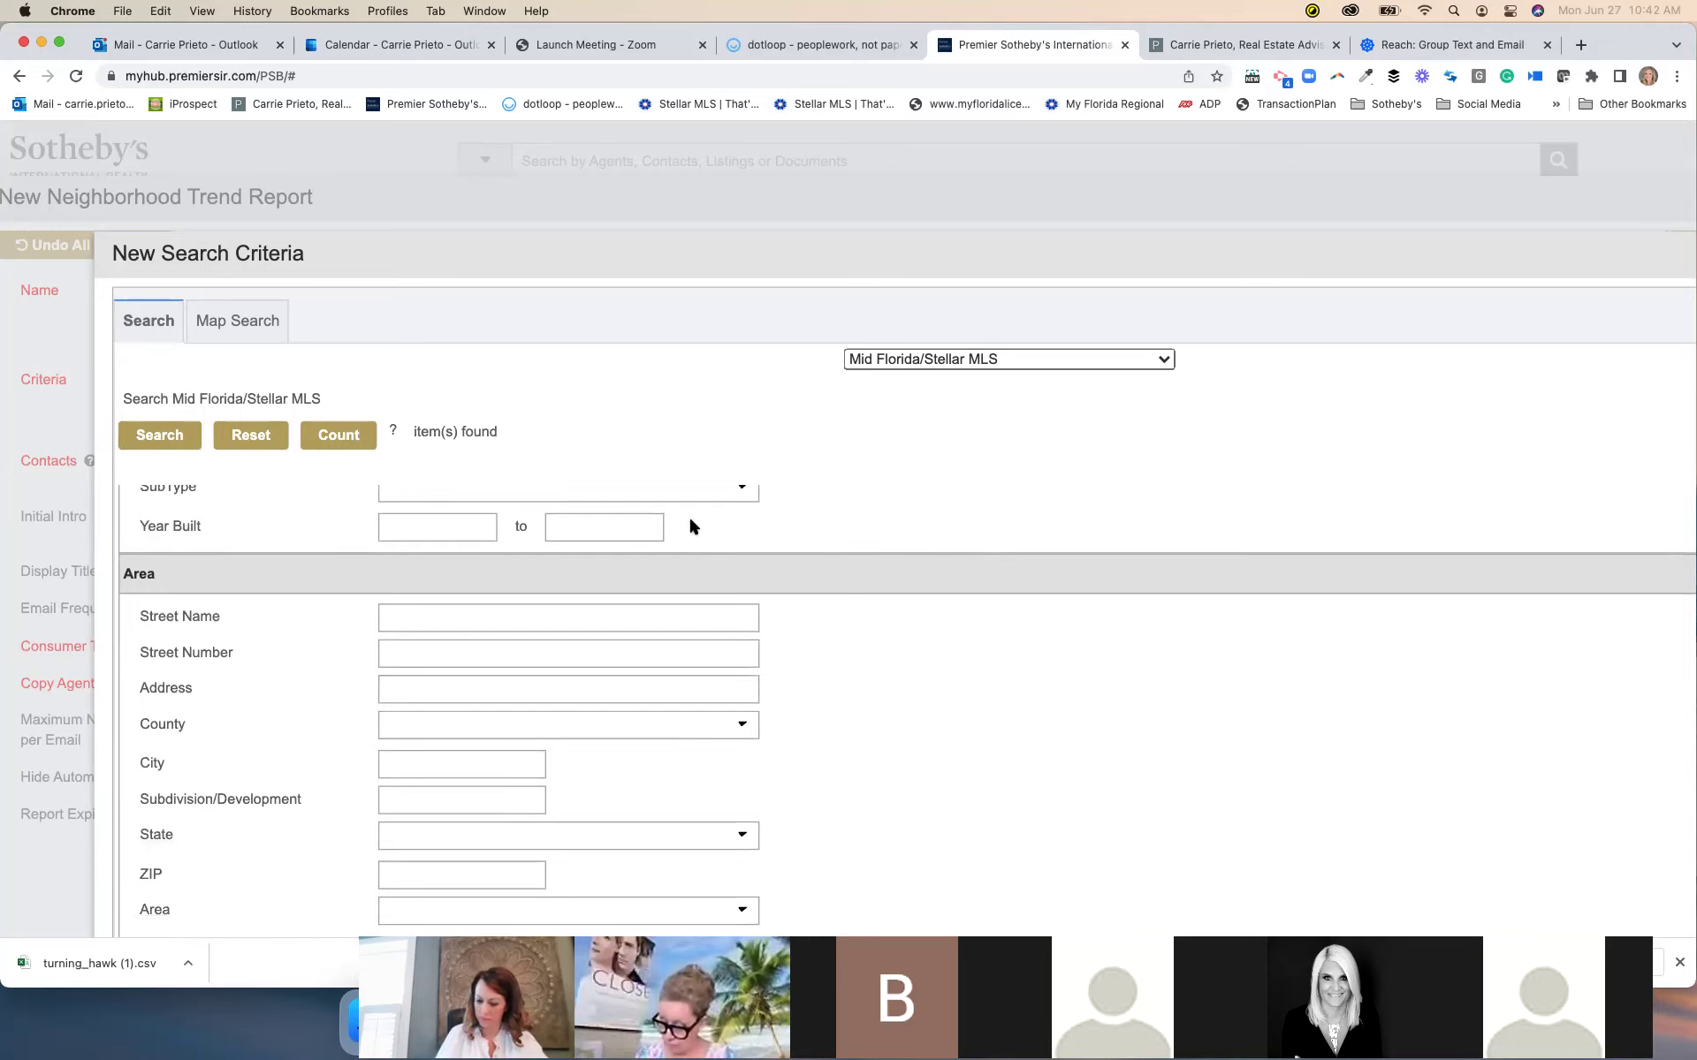
pyautogui.scroll(-4, 690, 523)
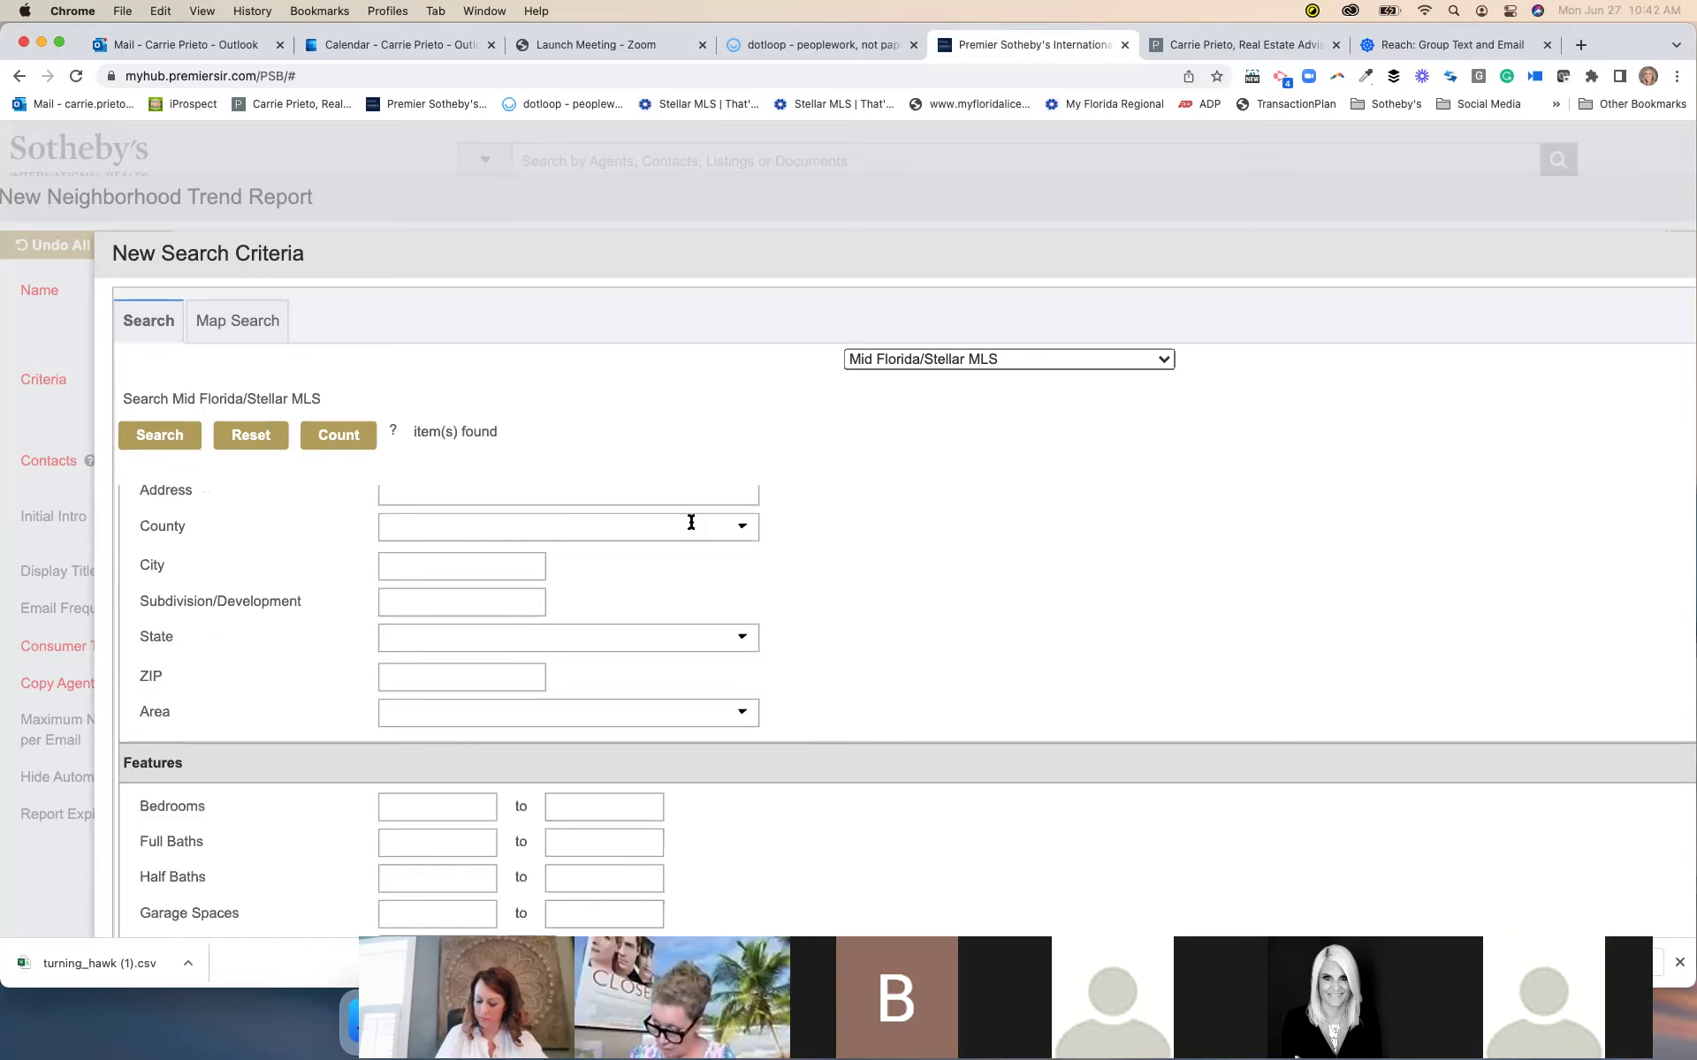
pyautogui.scroll(-2, 618, 530)
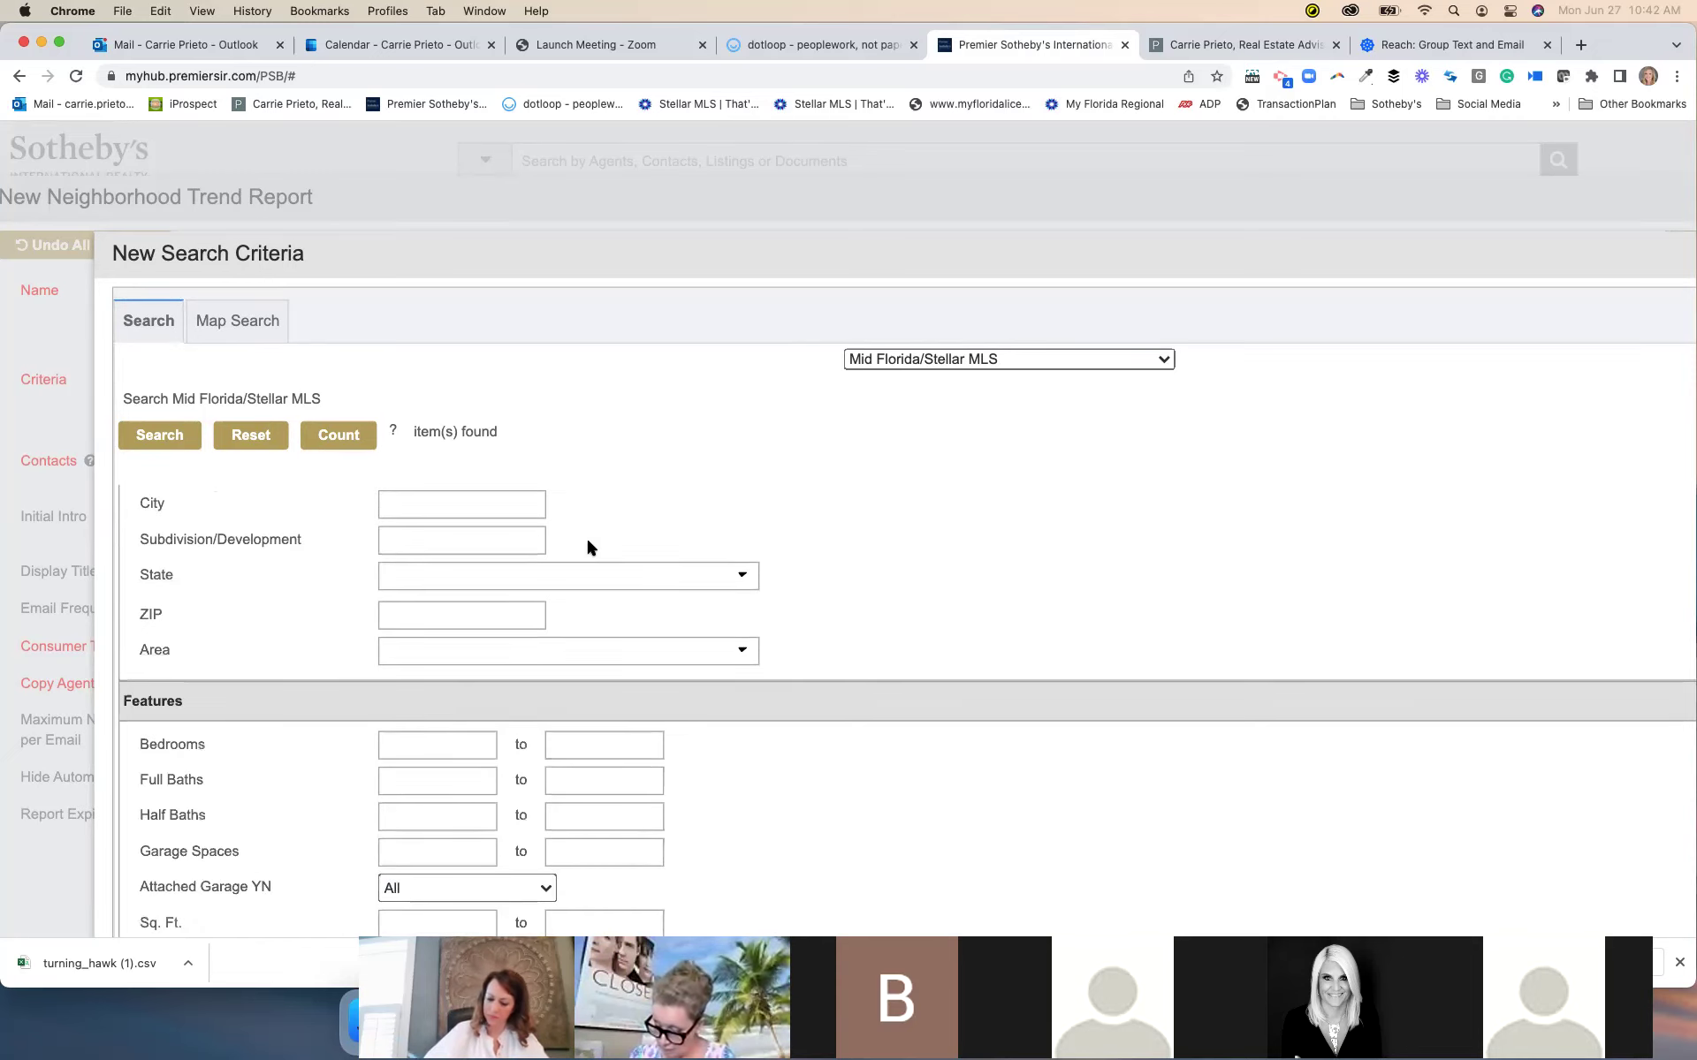
pyautogui.click(495, 549)
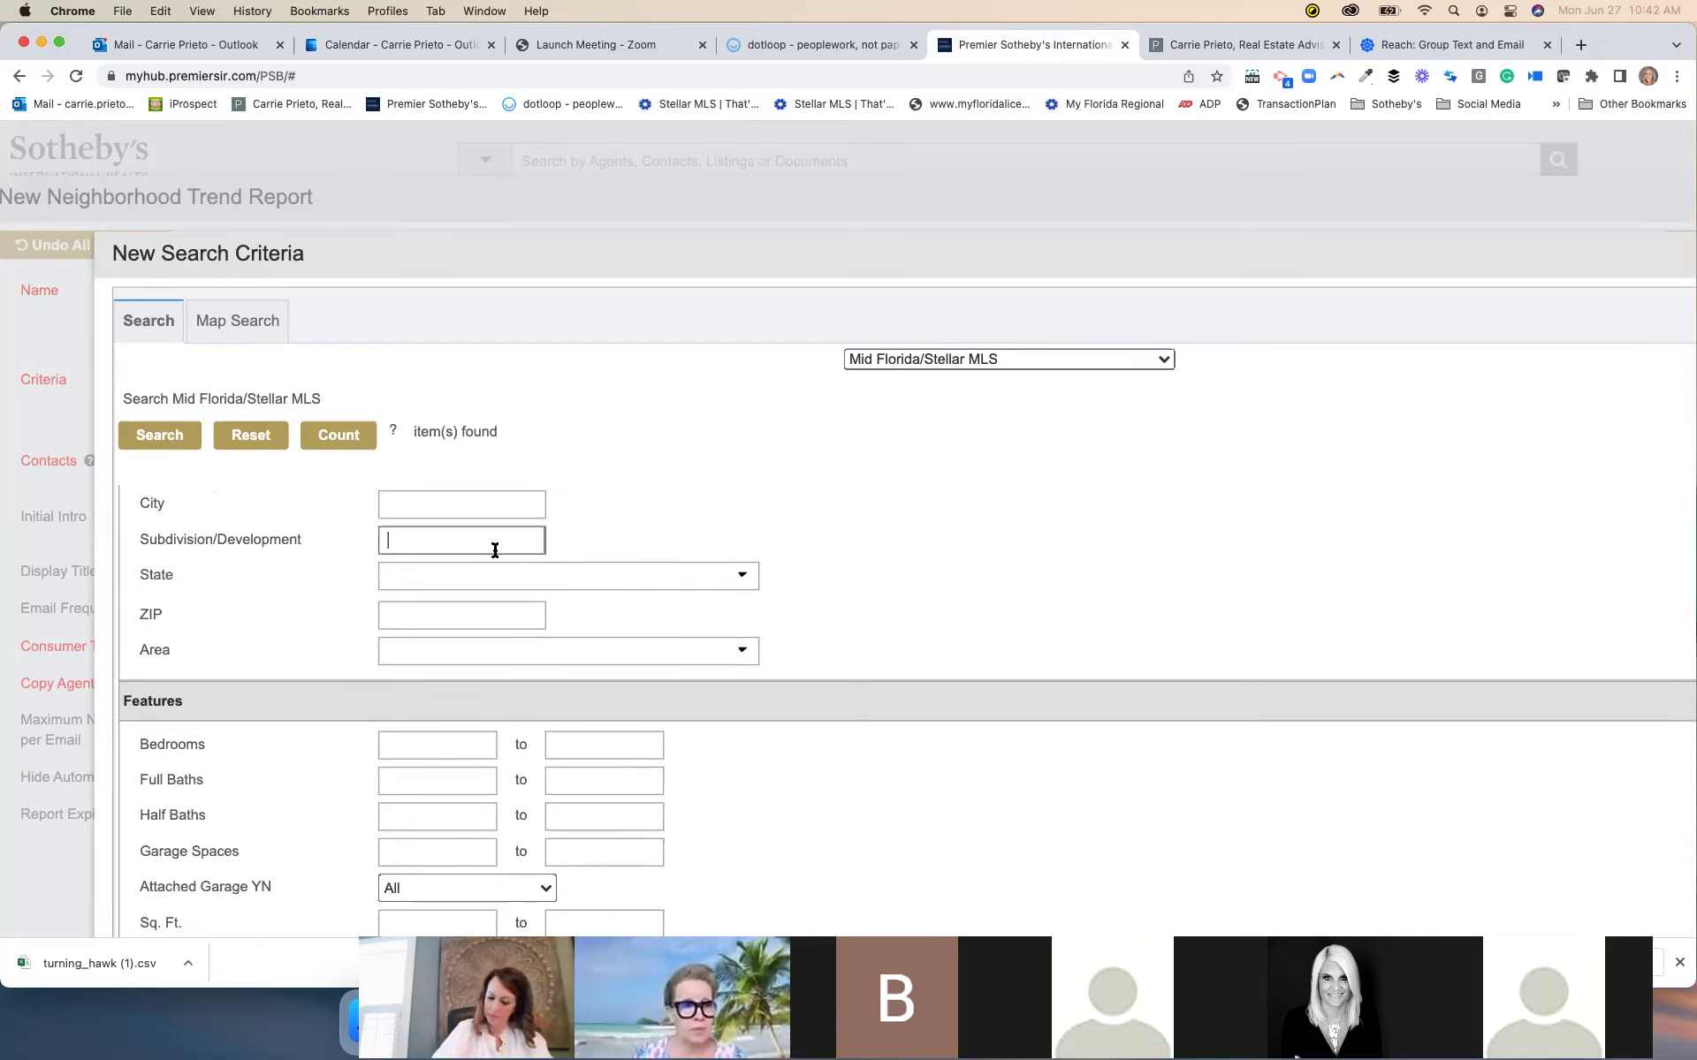
# Try entering keene as the Subdivision/Development value in the search criteria
pyautogui.write('k')
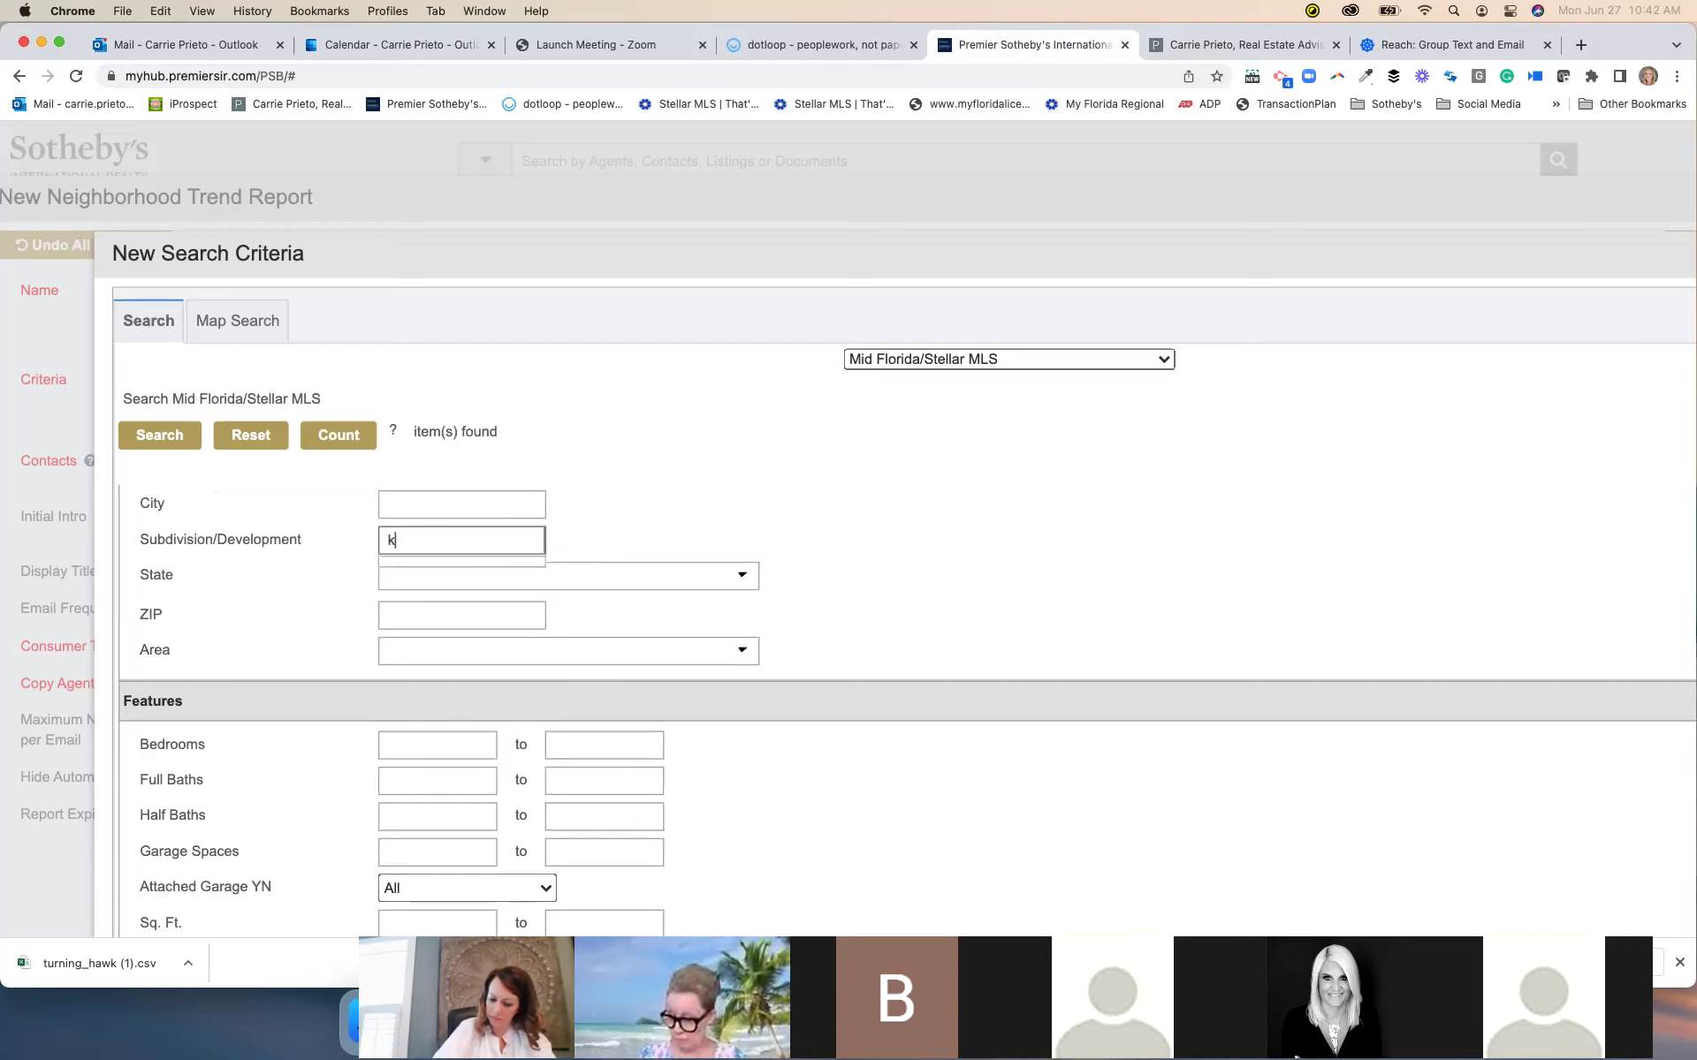
pyautogui.write('een')
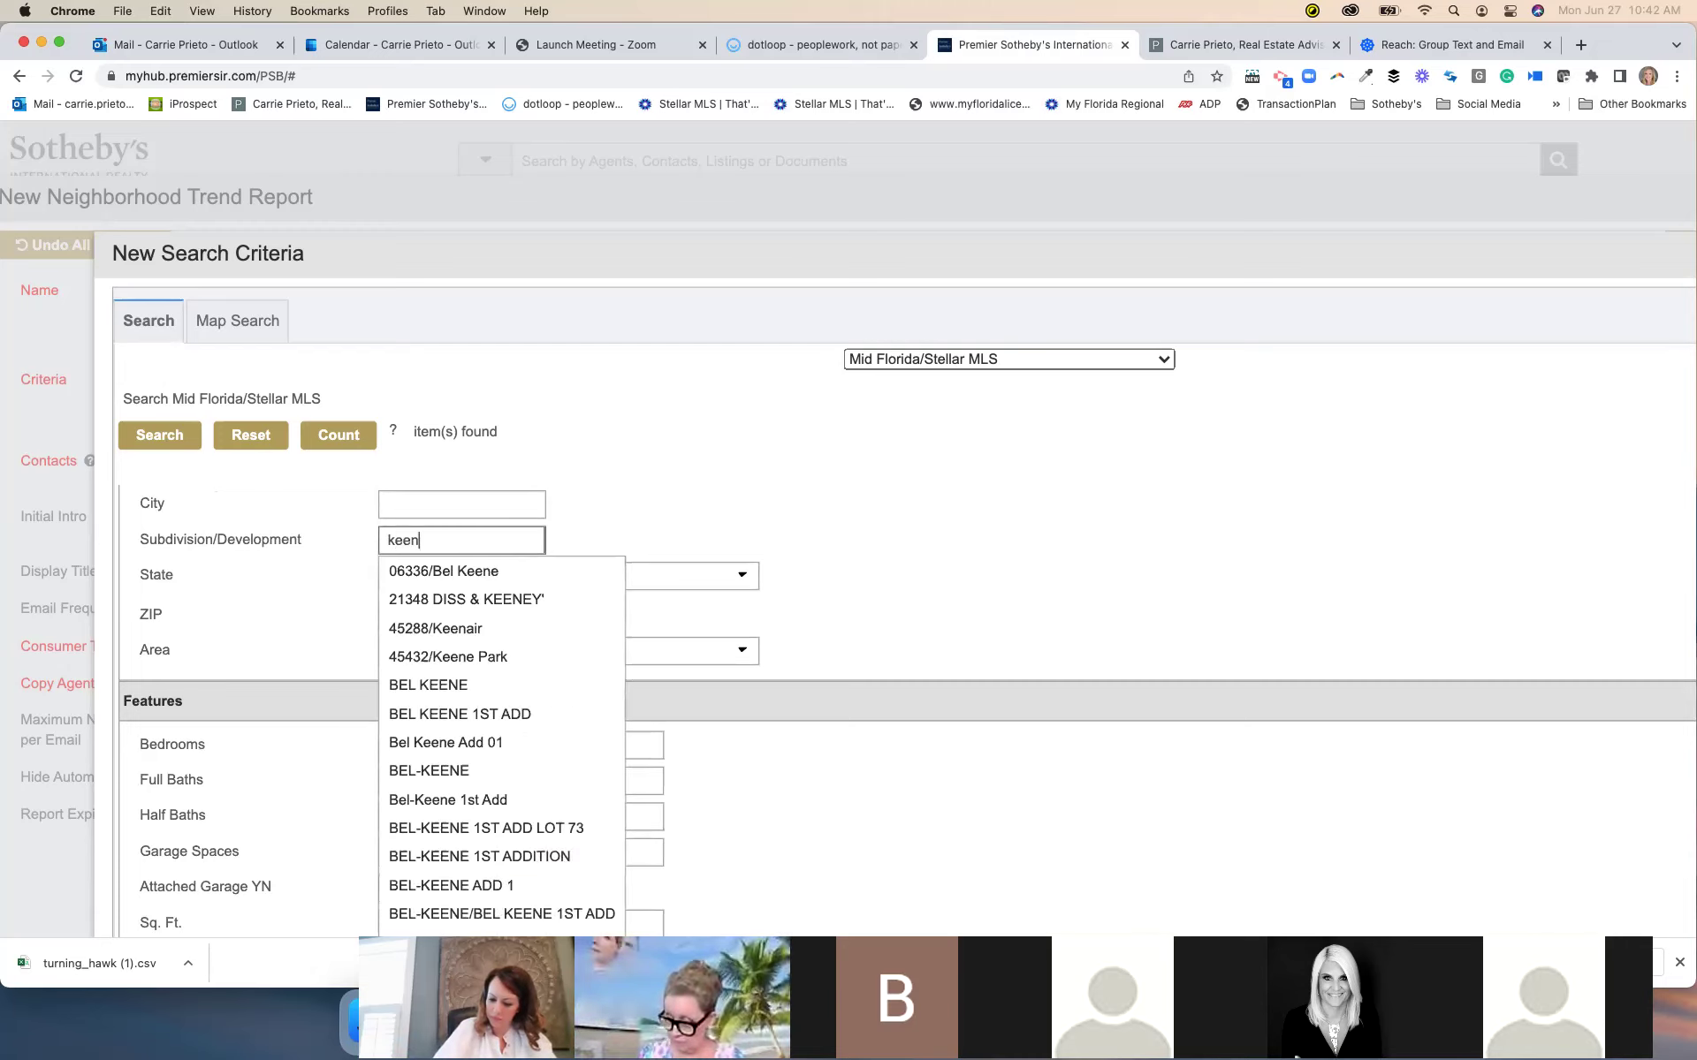
pyautogui.write('e')
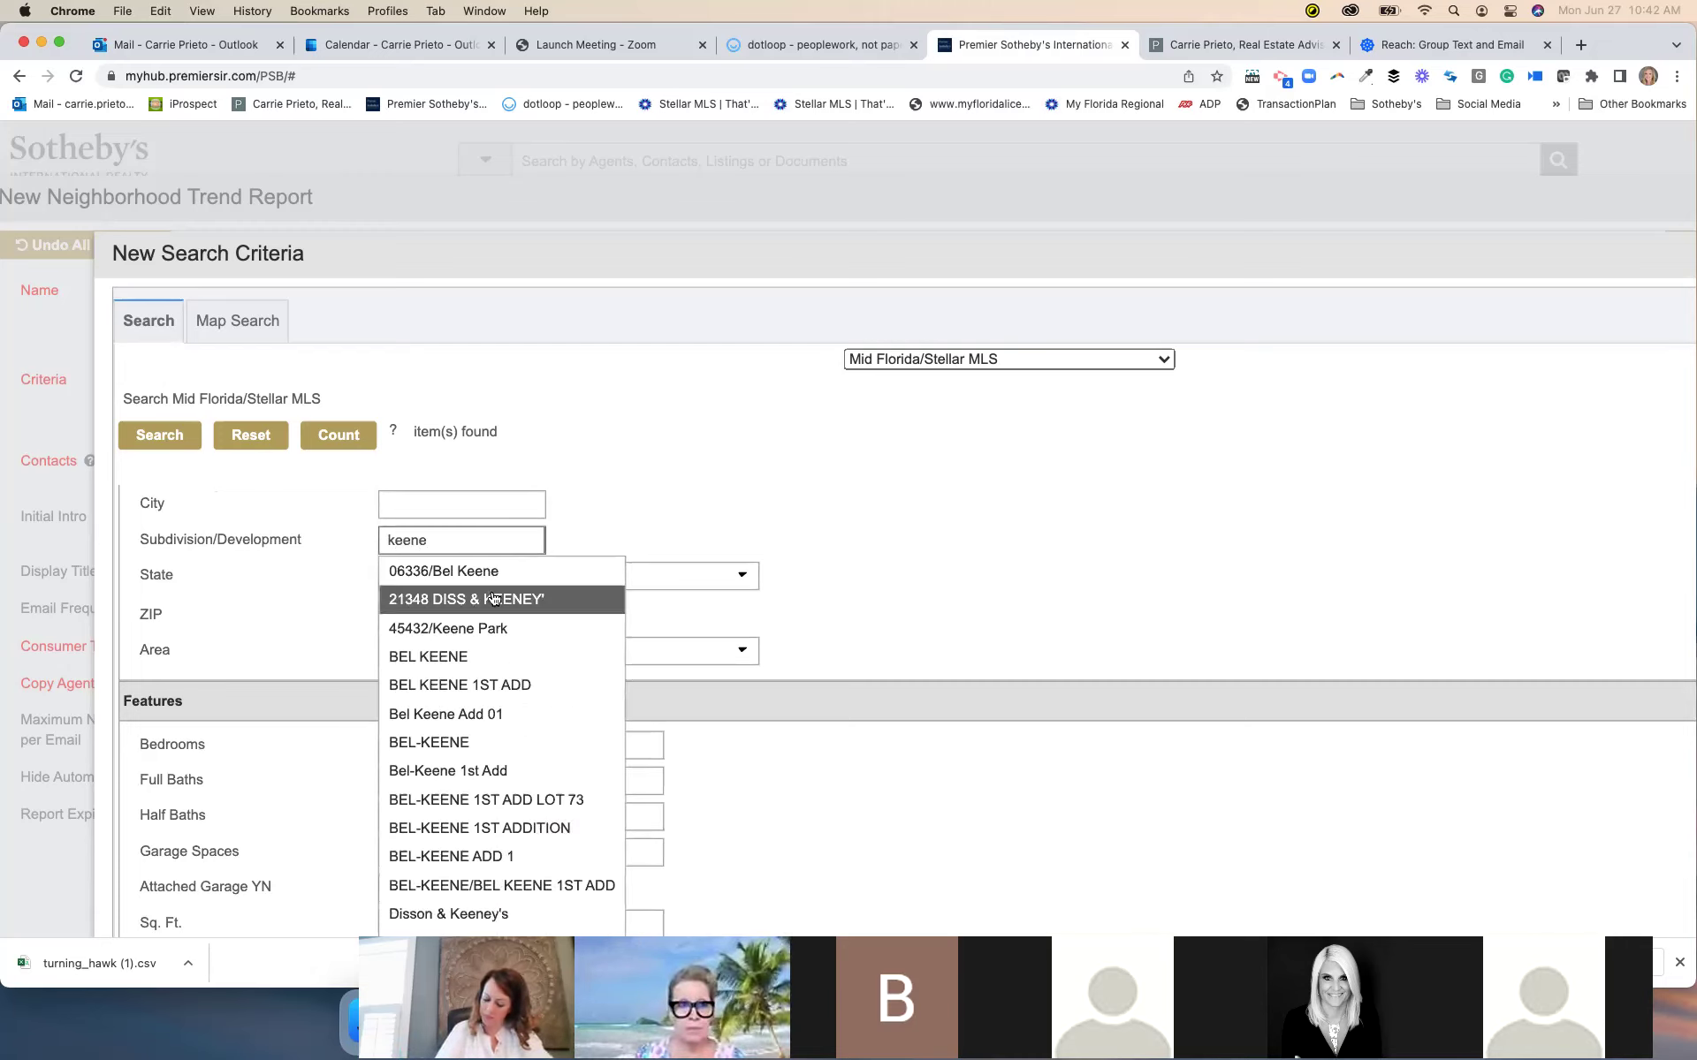
pyautogui.keyDown('ctrl'); pyautogui.scroll(3, 511, 544); pyautogui.keyUp('ctrl')
pyautogui.keyDown('ctrl'); pyautogui.scroll(2, 514, 530); pyautogui.keyUp('ctrl')
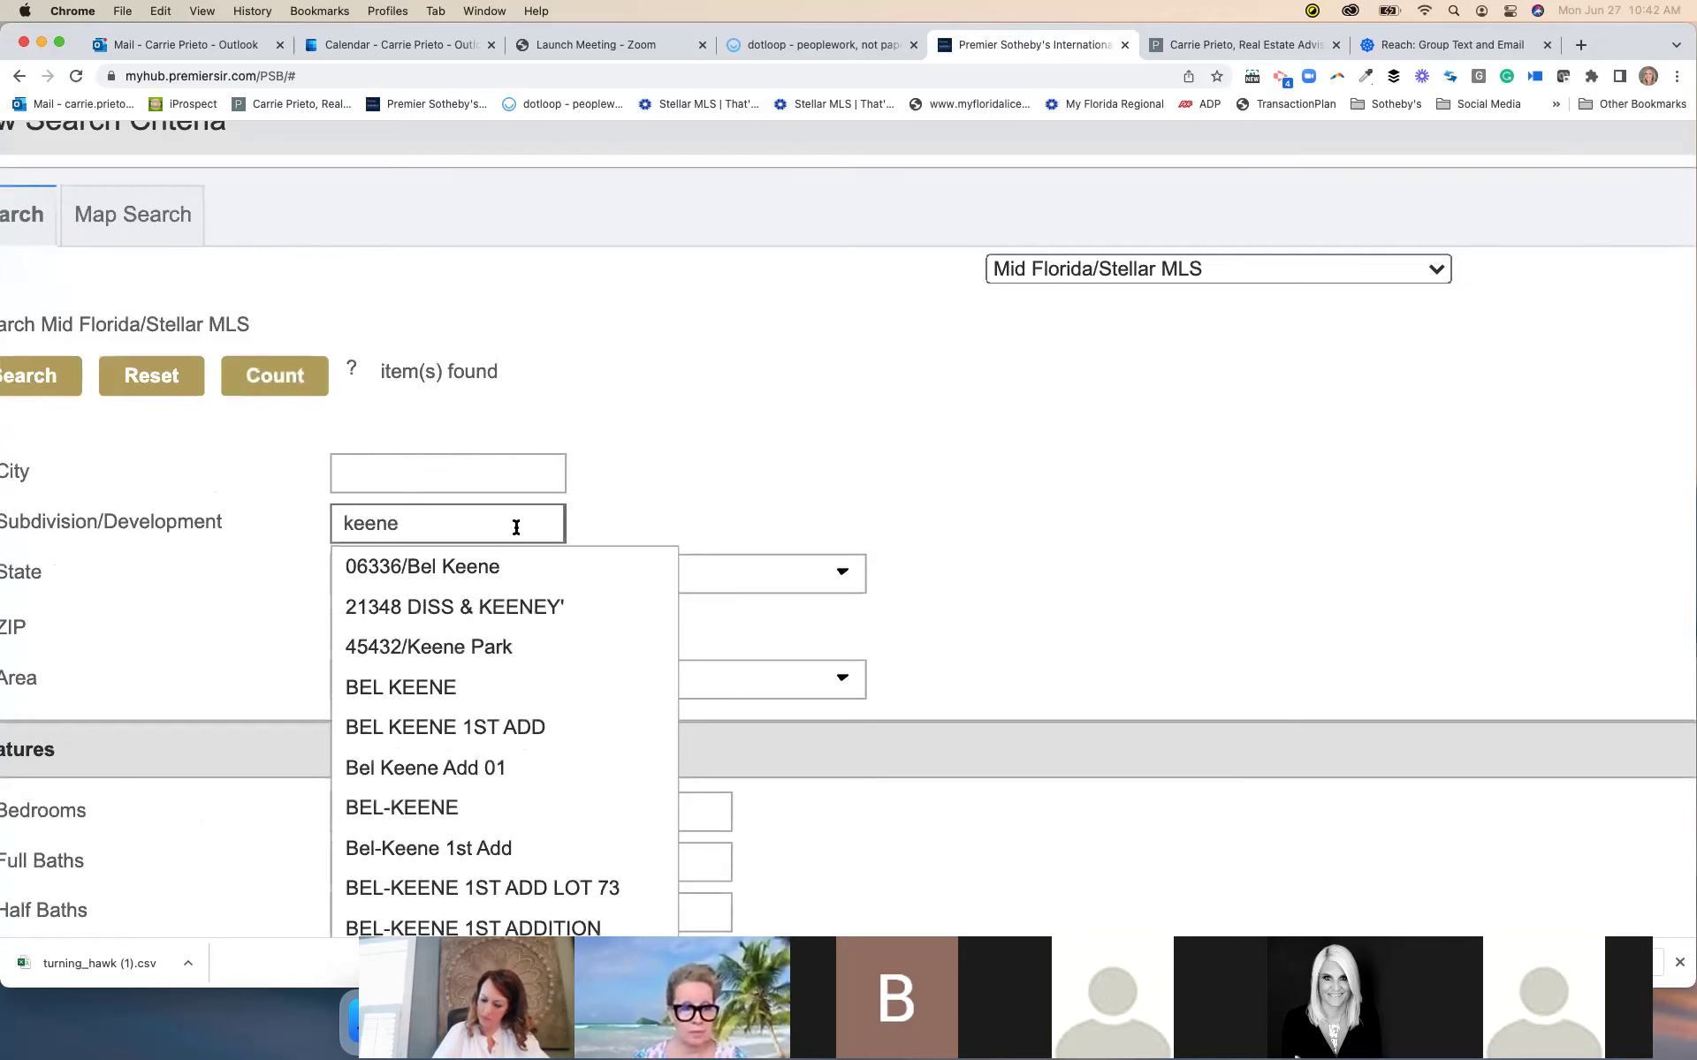
pyautogui.scroll(3, 517, 527)
pyautogui.hscroll(4, 516, 528)
pyautogui.click(750, 650)
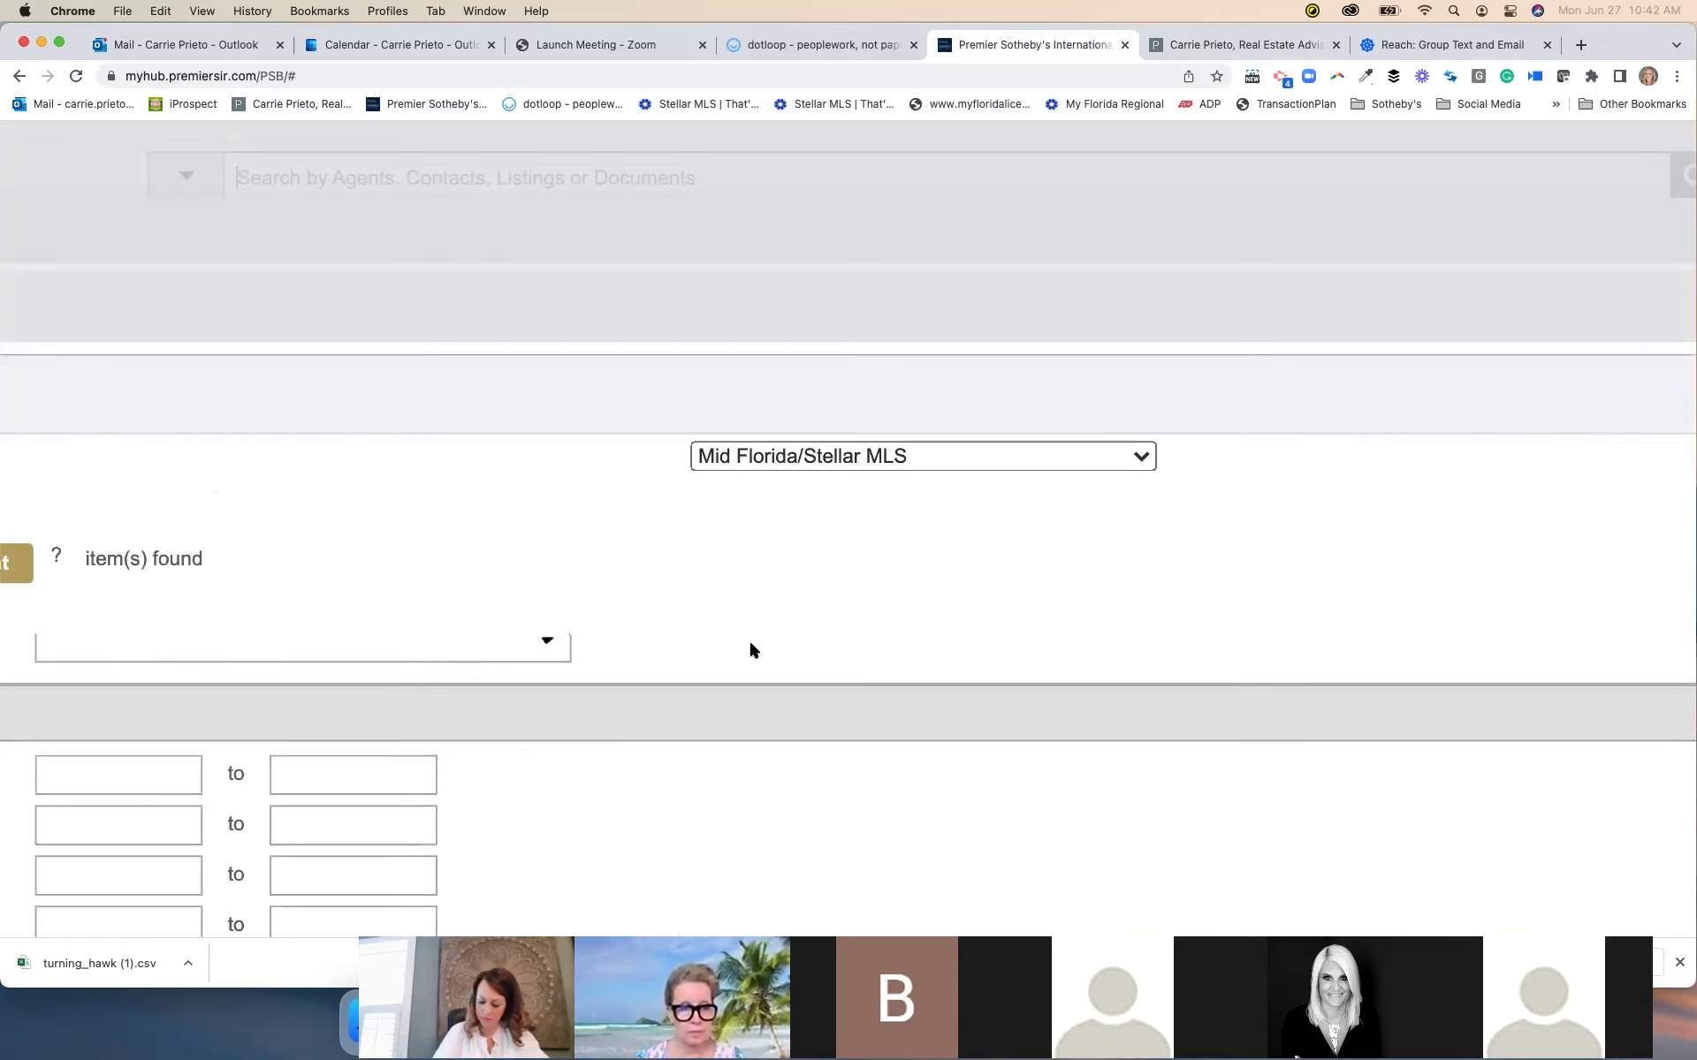
pyautogui.keyDown('ctrl'); pyautogui.scroll(-3, 749, 650); pyautogui.keyUp('ctrl')
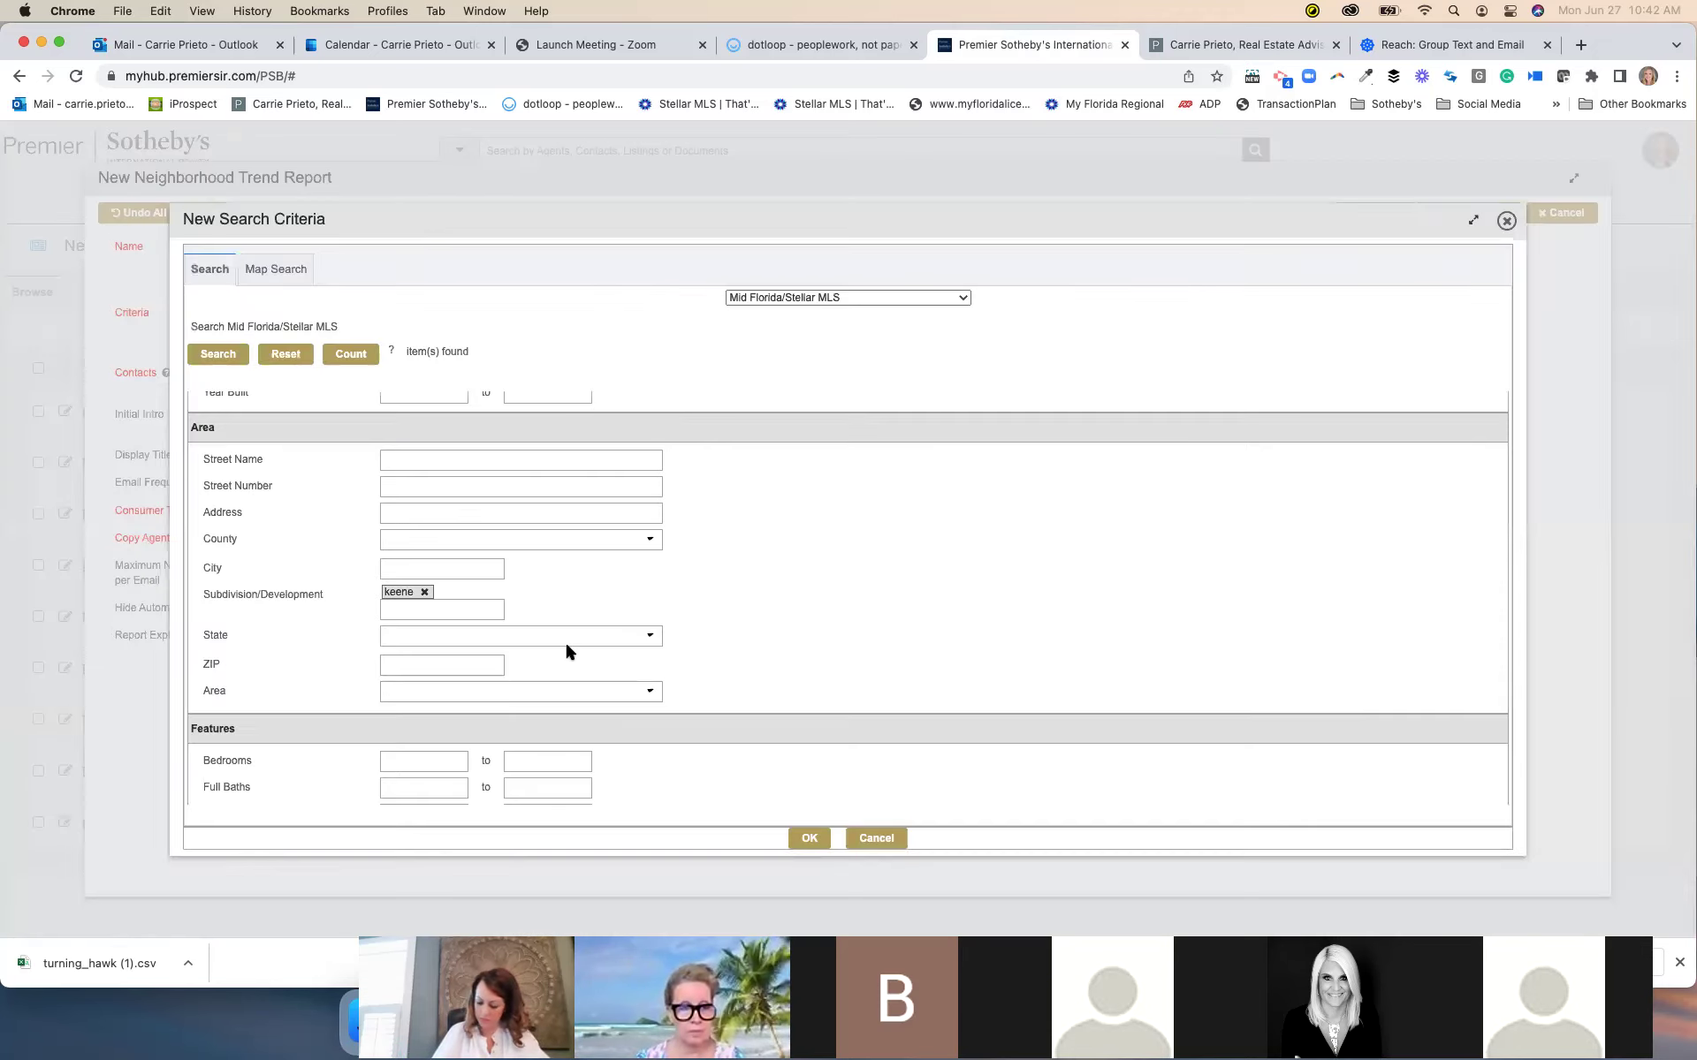
# Remove the keene subdivision entry and set the ZIP criterion to 34786
pyautogui.click(474, 667)
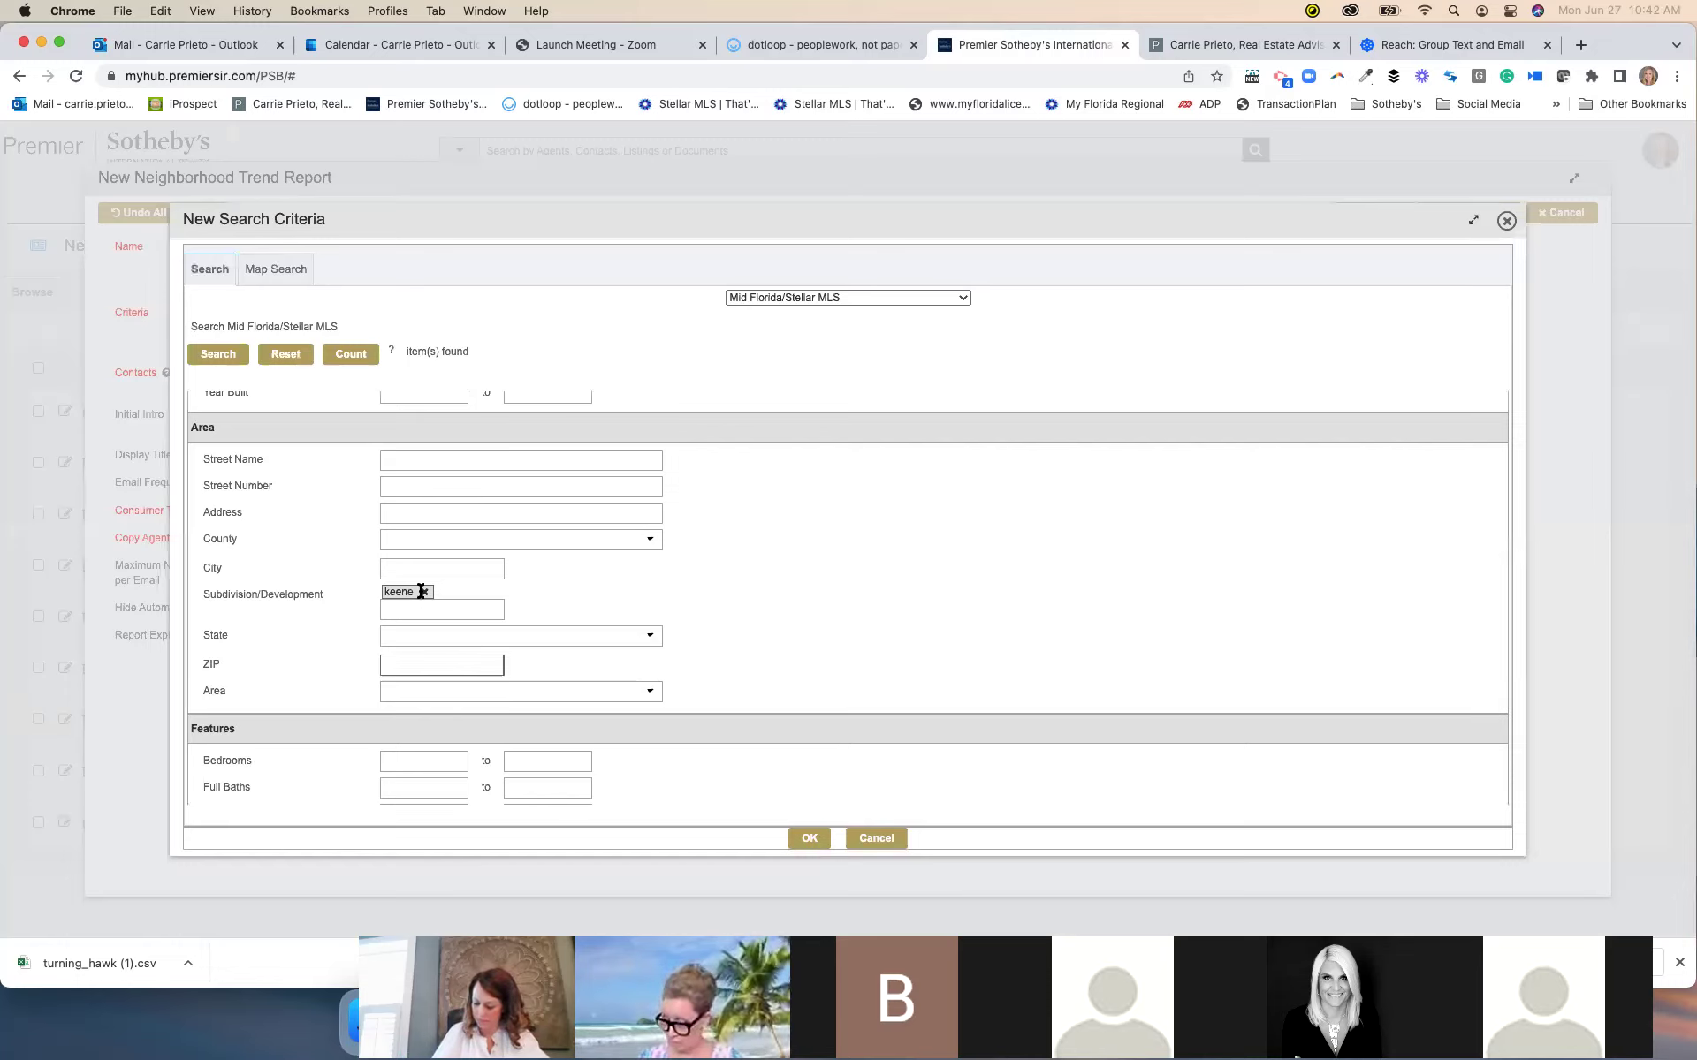
pyautogui.write('3')
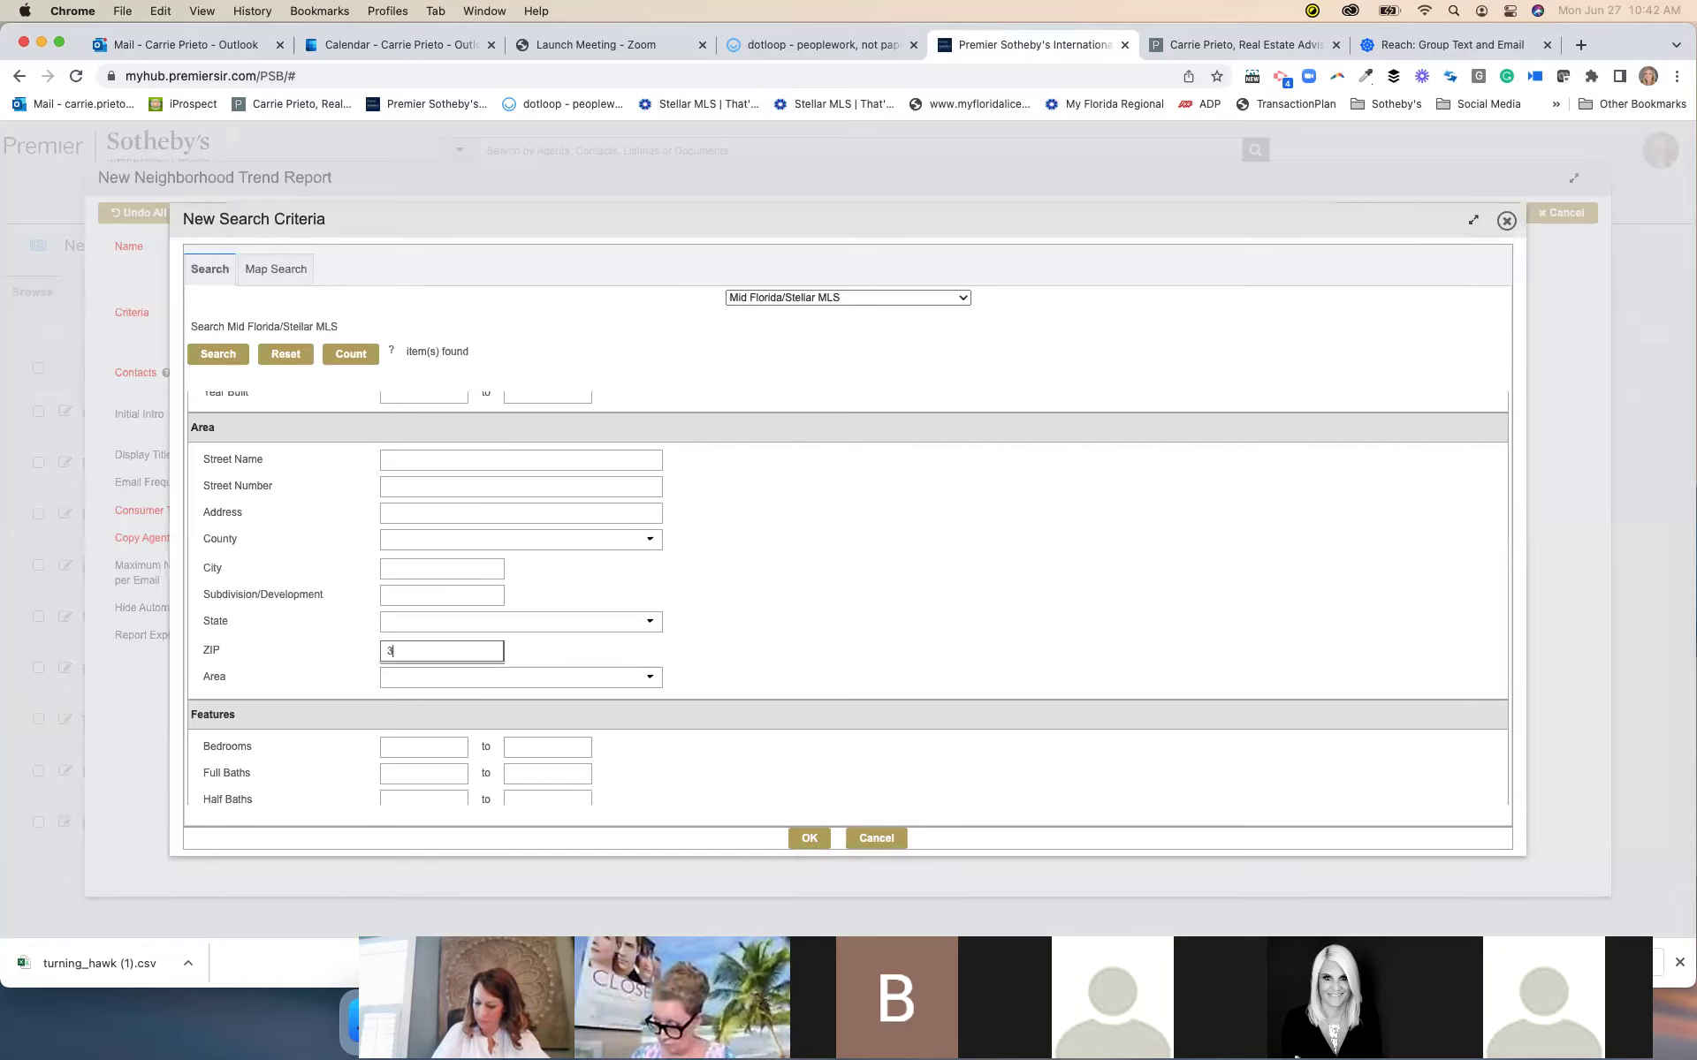
pyautogui.write('4786')
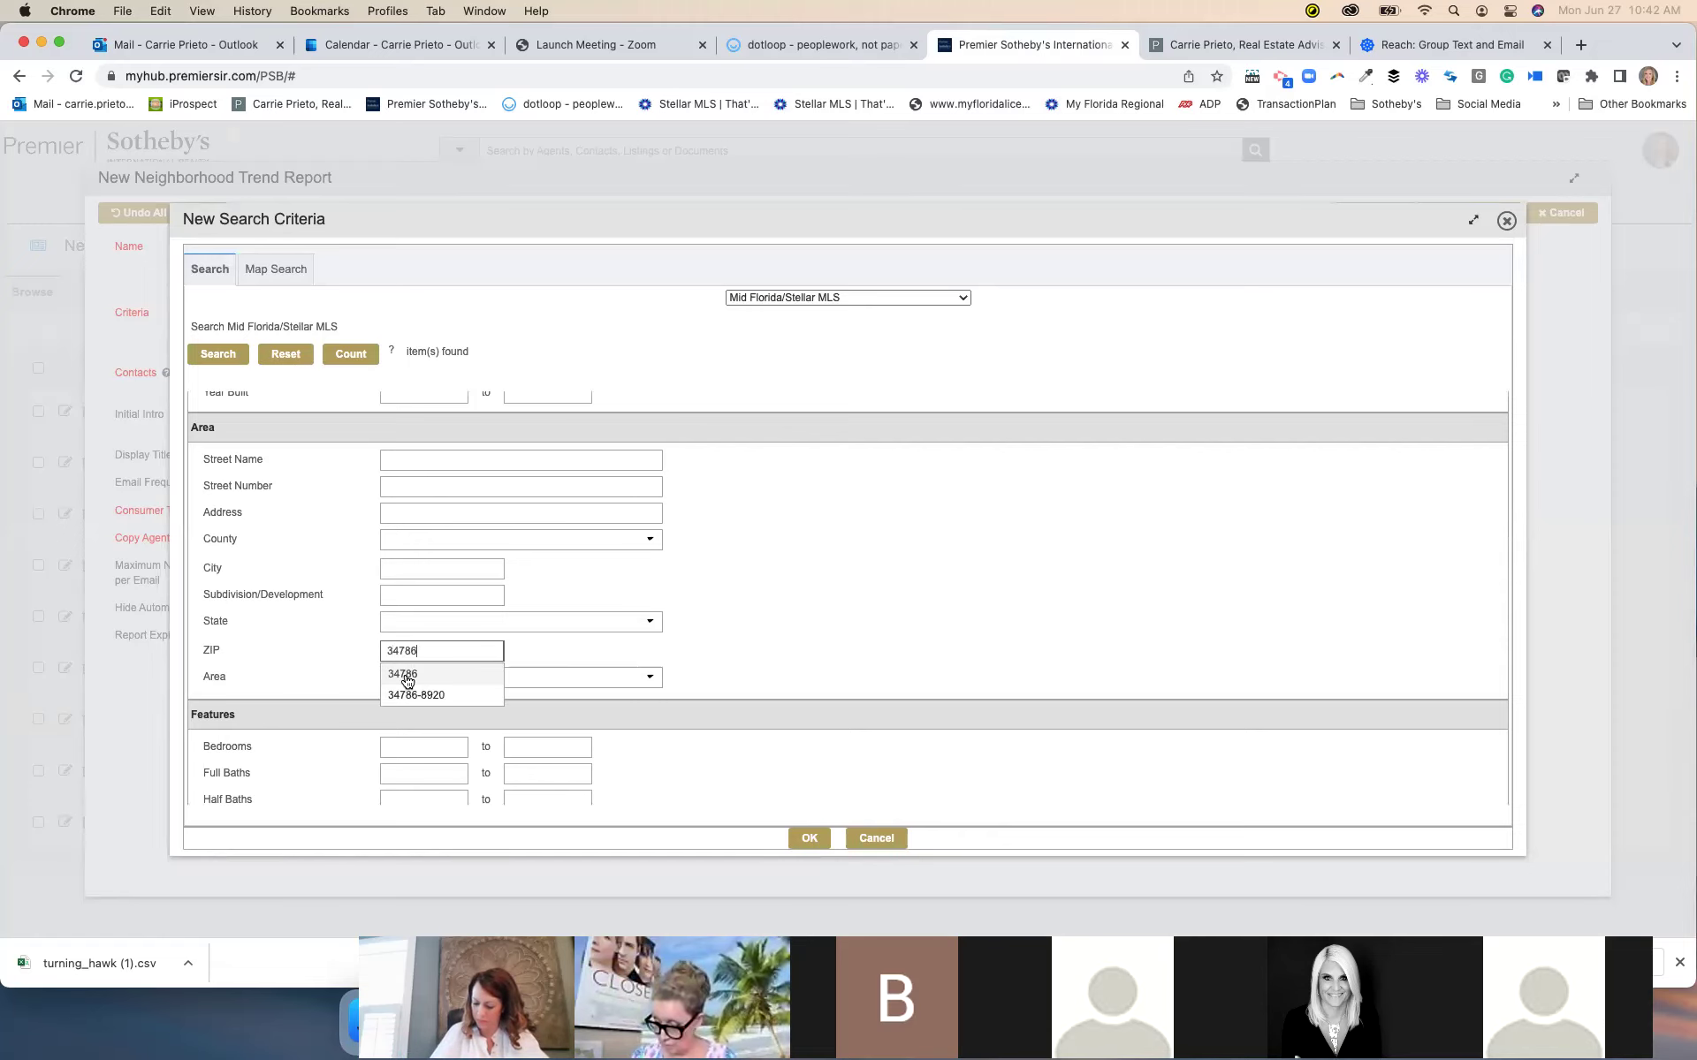
pyautogui.press('Return')
pyautogui.scroll(5, 429, 658)
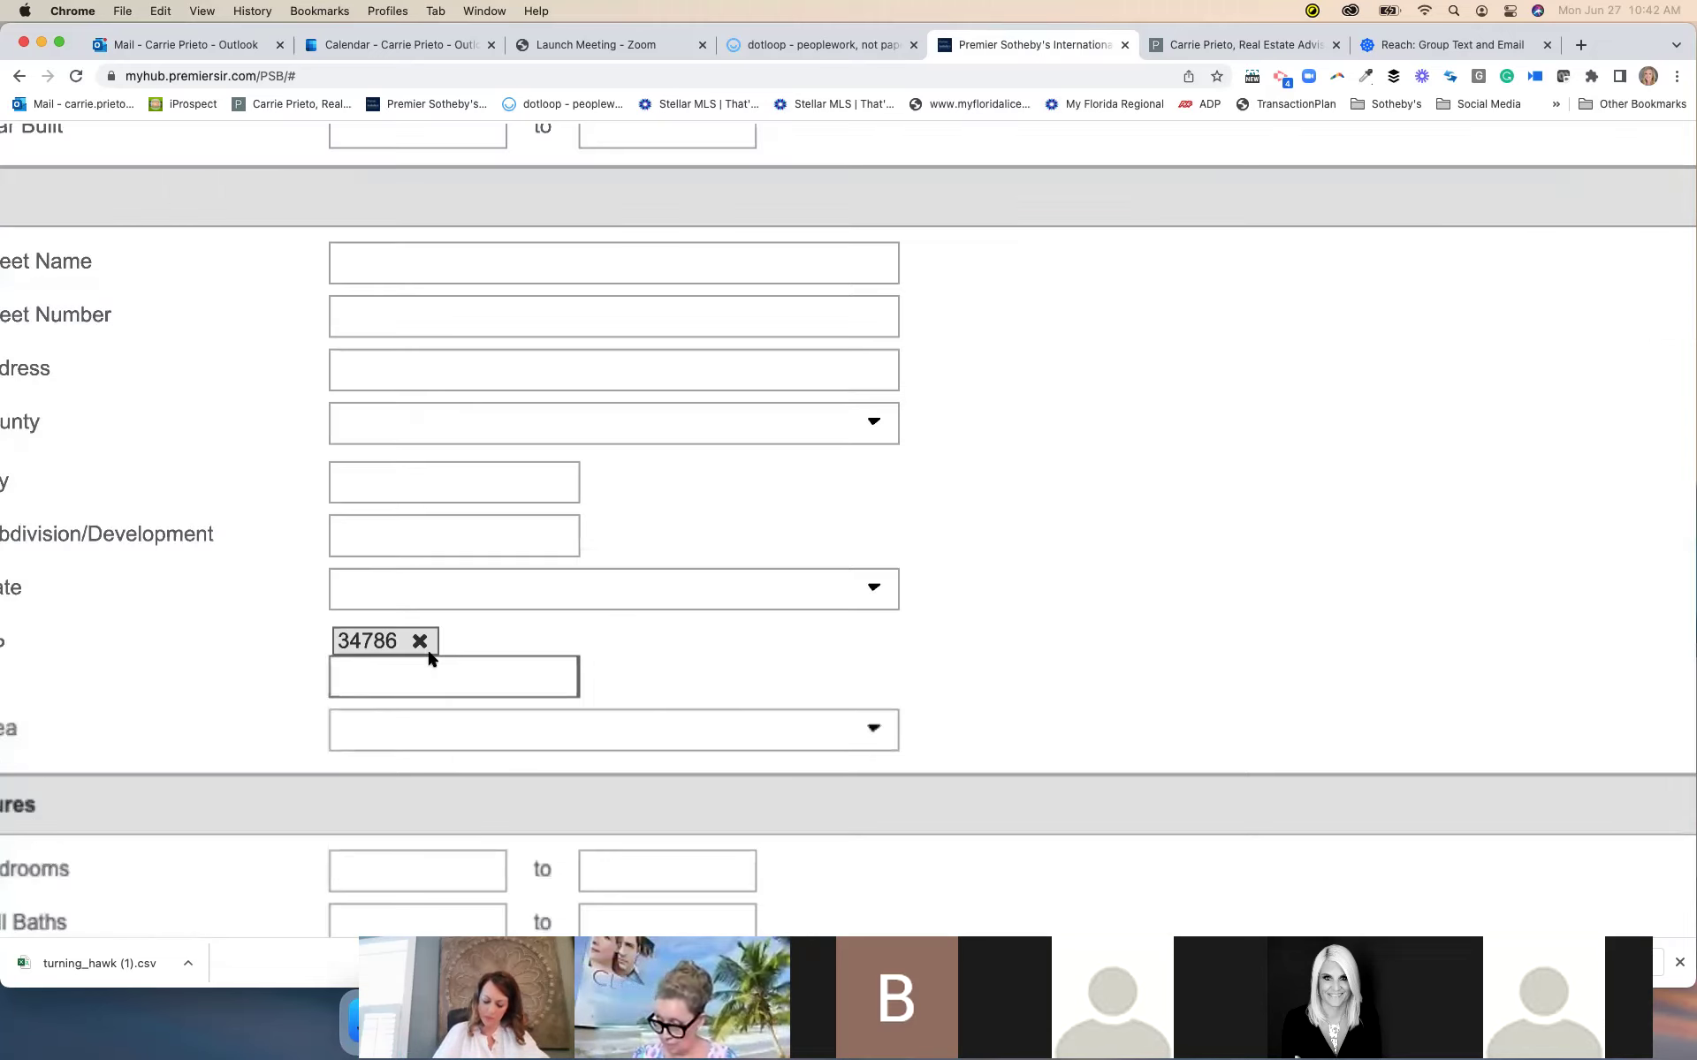
# Look up subdivisions starting with keenes and add KEENES POINTE to the Subdivision/Development criteria
pyautogui.click(447, 540)
pyautogui.hscroll(-3, 447, 541)
pyautogui.write('kee')
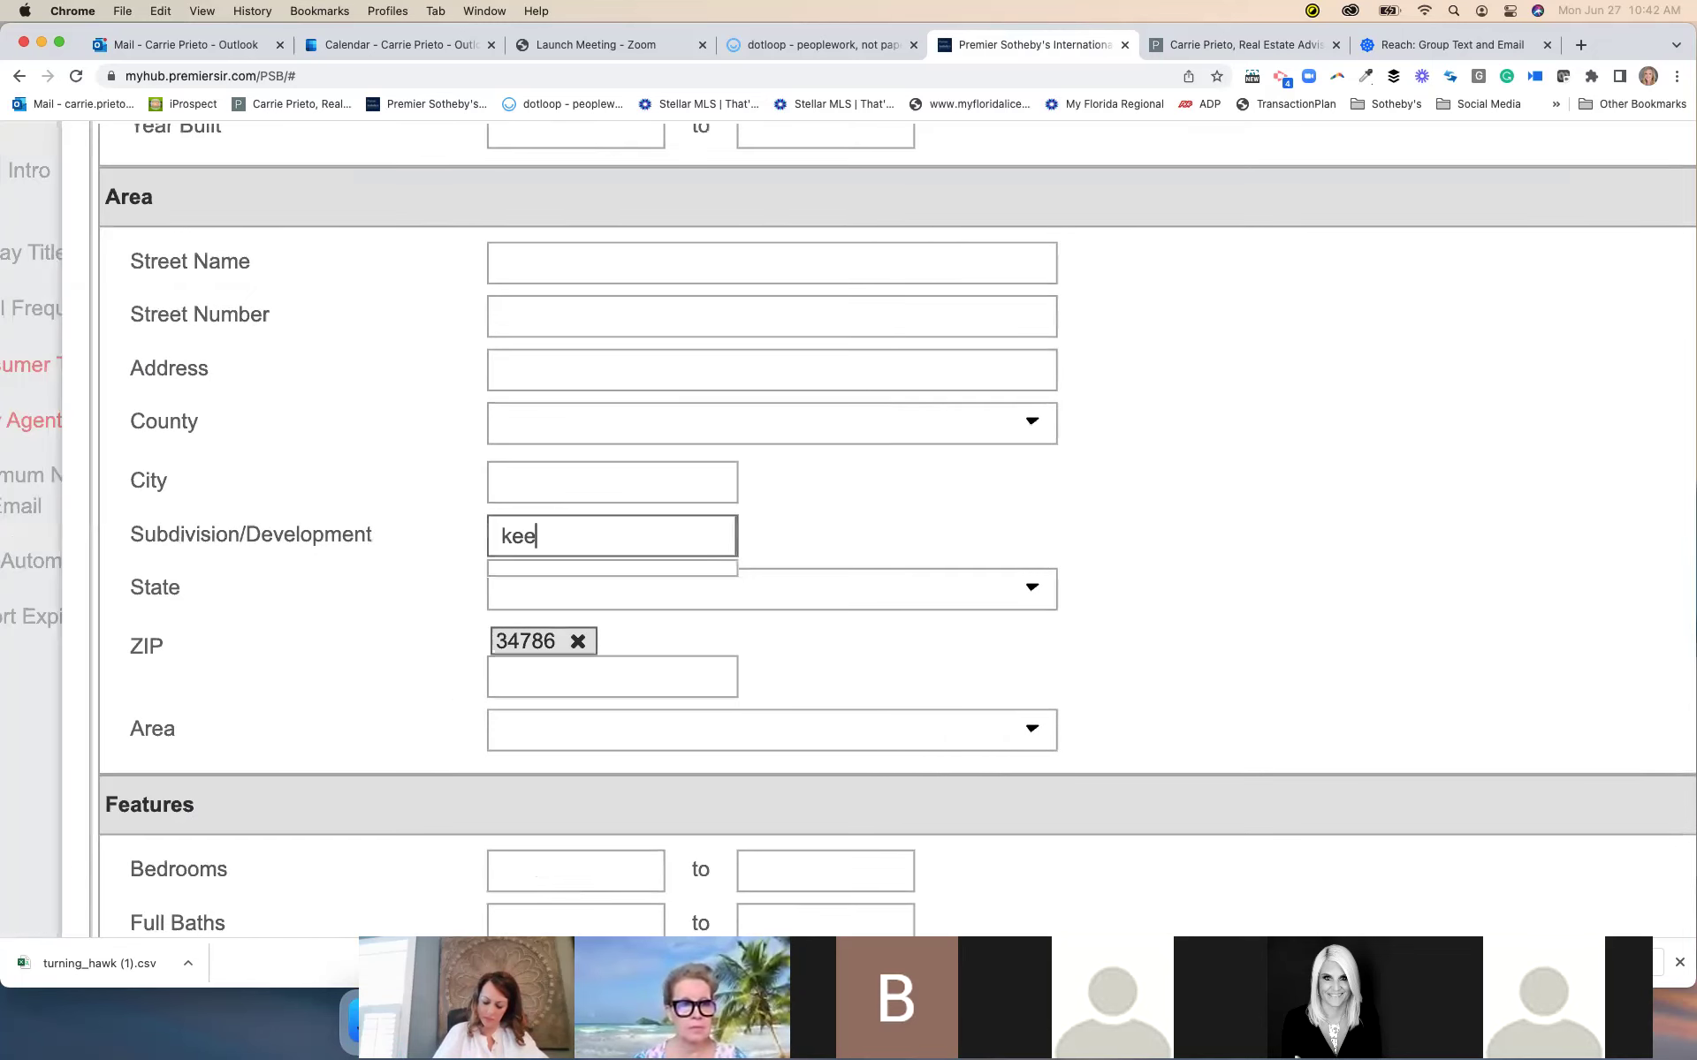
pyautogui.write('n')
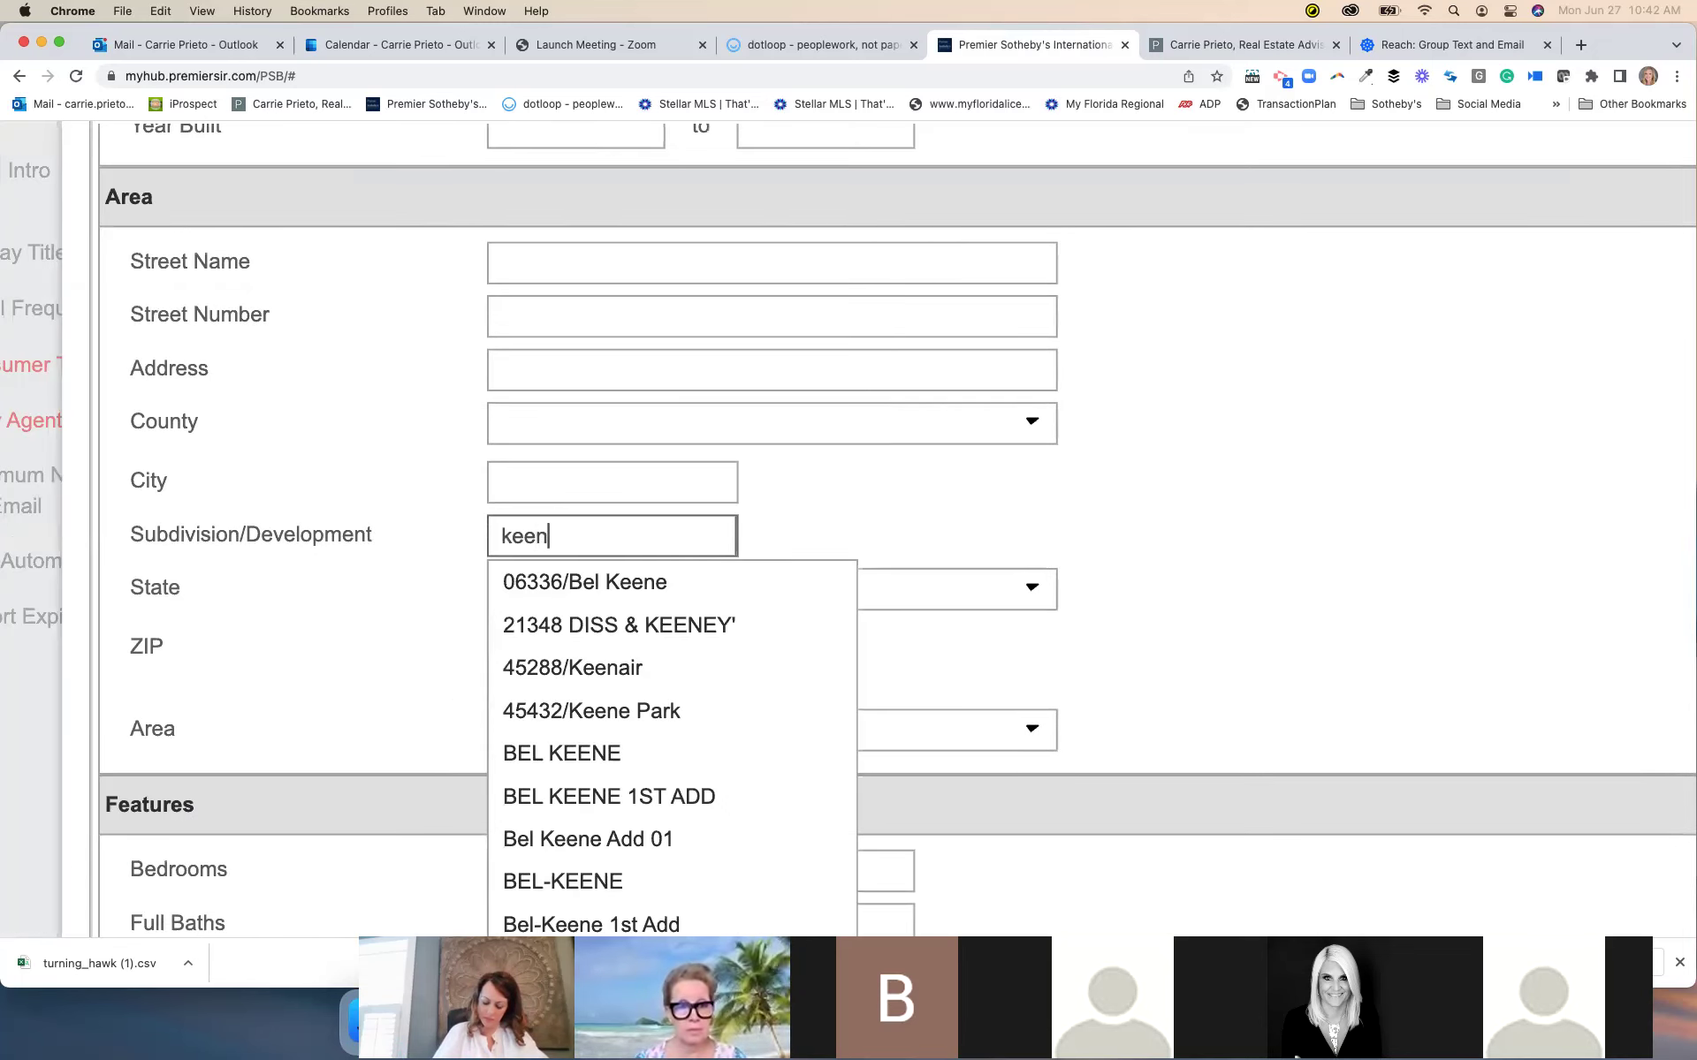
pyautogui.write("'s")
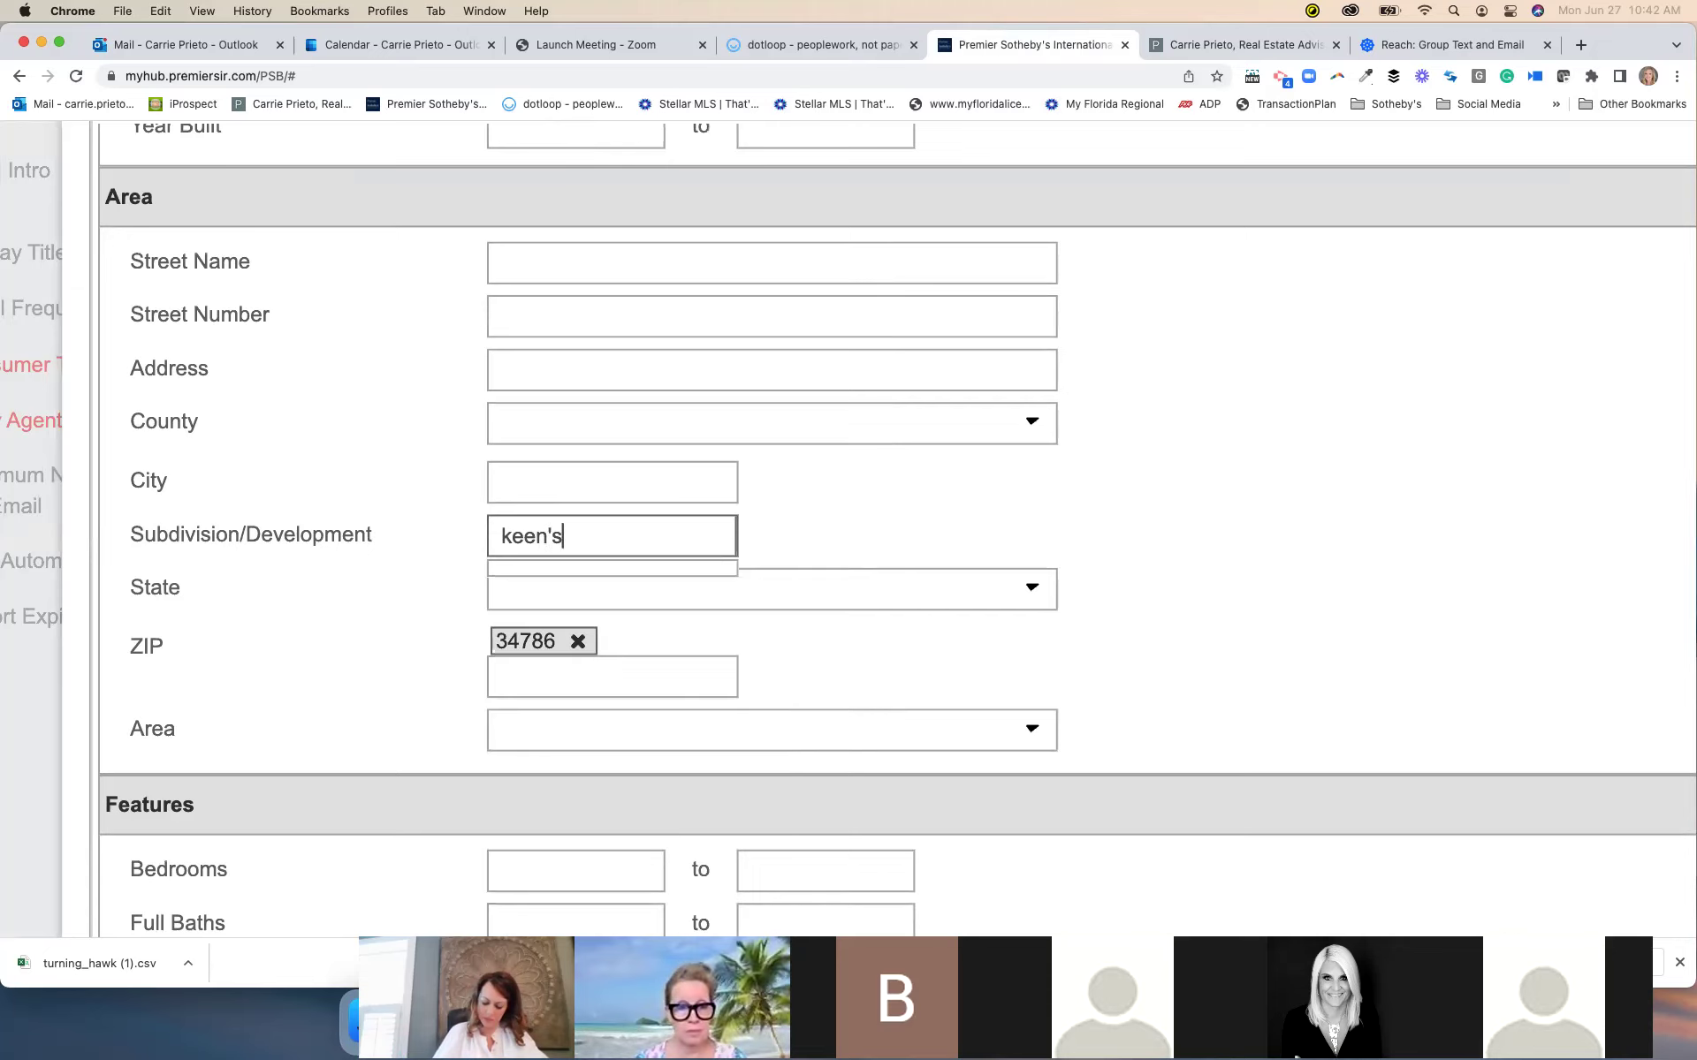
pyautogui.press('BackSpace')
pyautogui.press('BackSpace')
pyautogui.write('e')
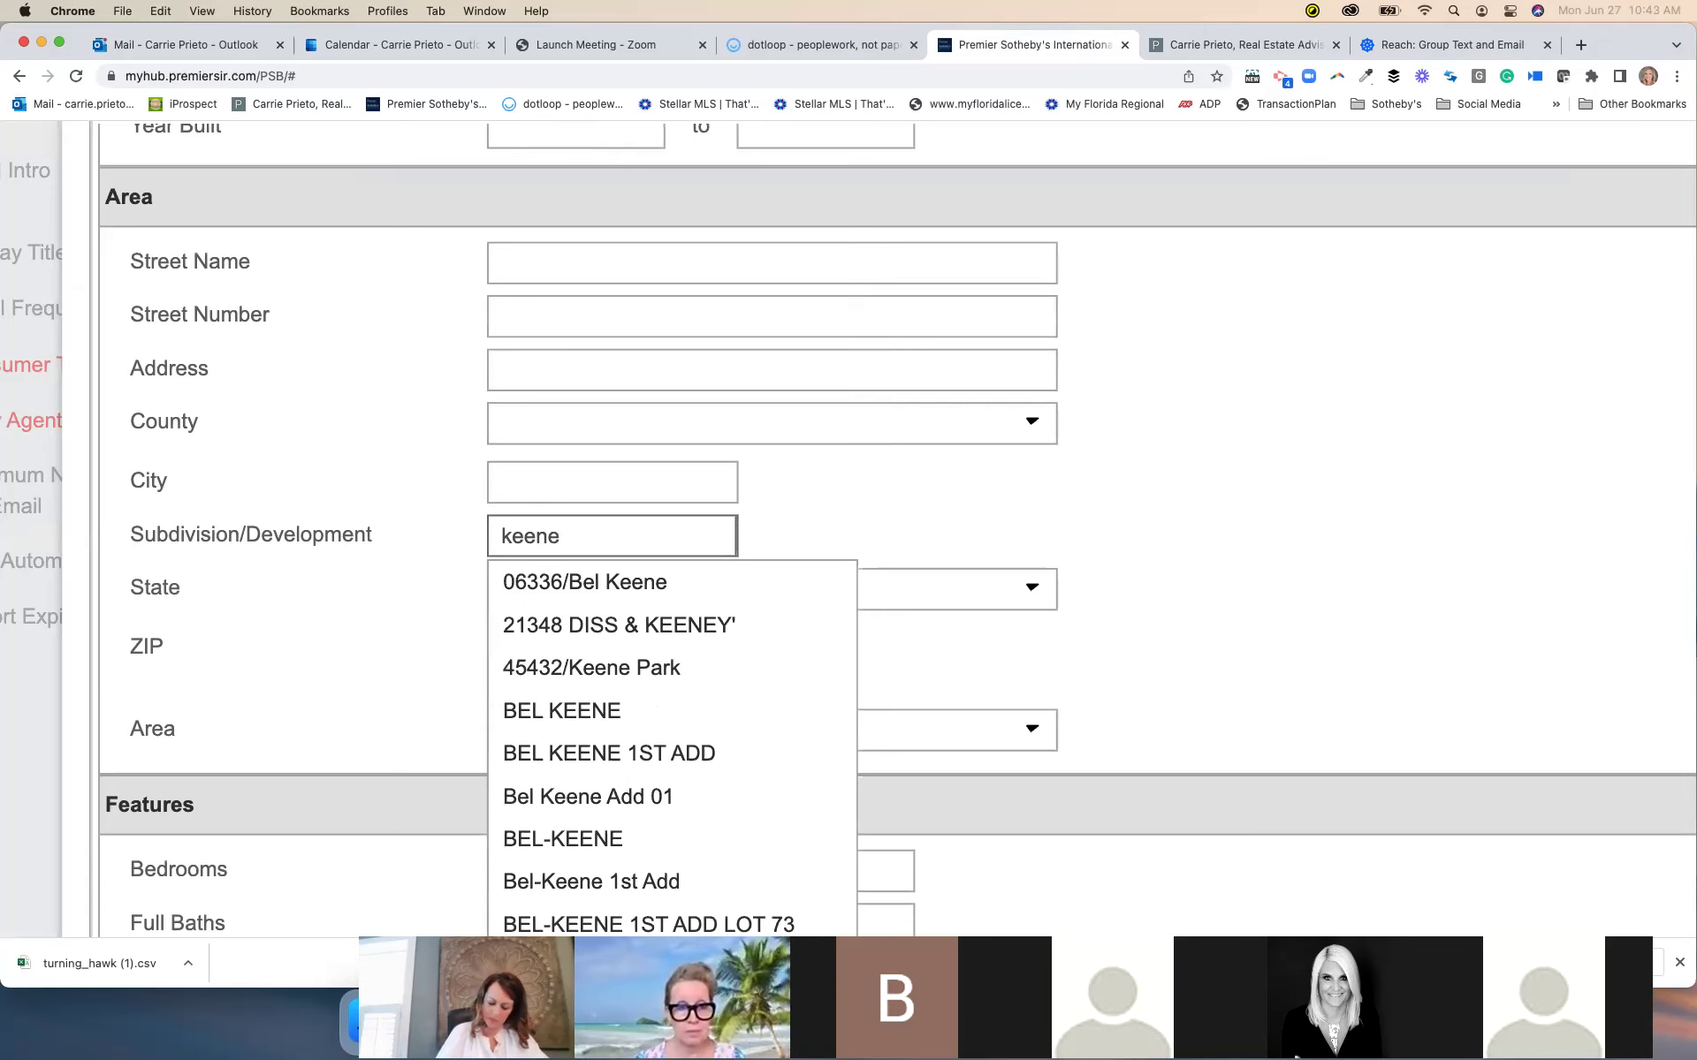
pyautogui.scroll(-1, 663, 619)
pyautogui.scroll(-3, 663, 618)
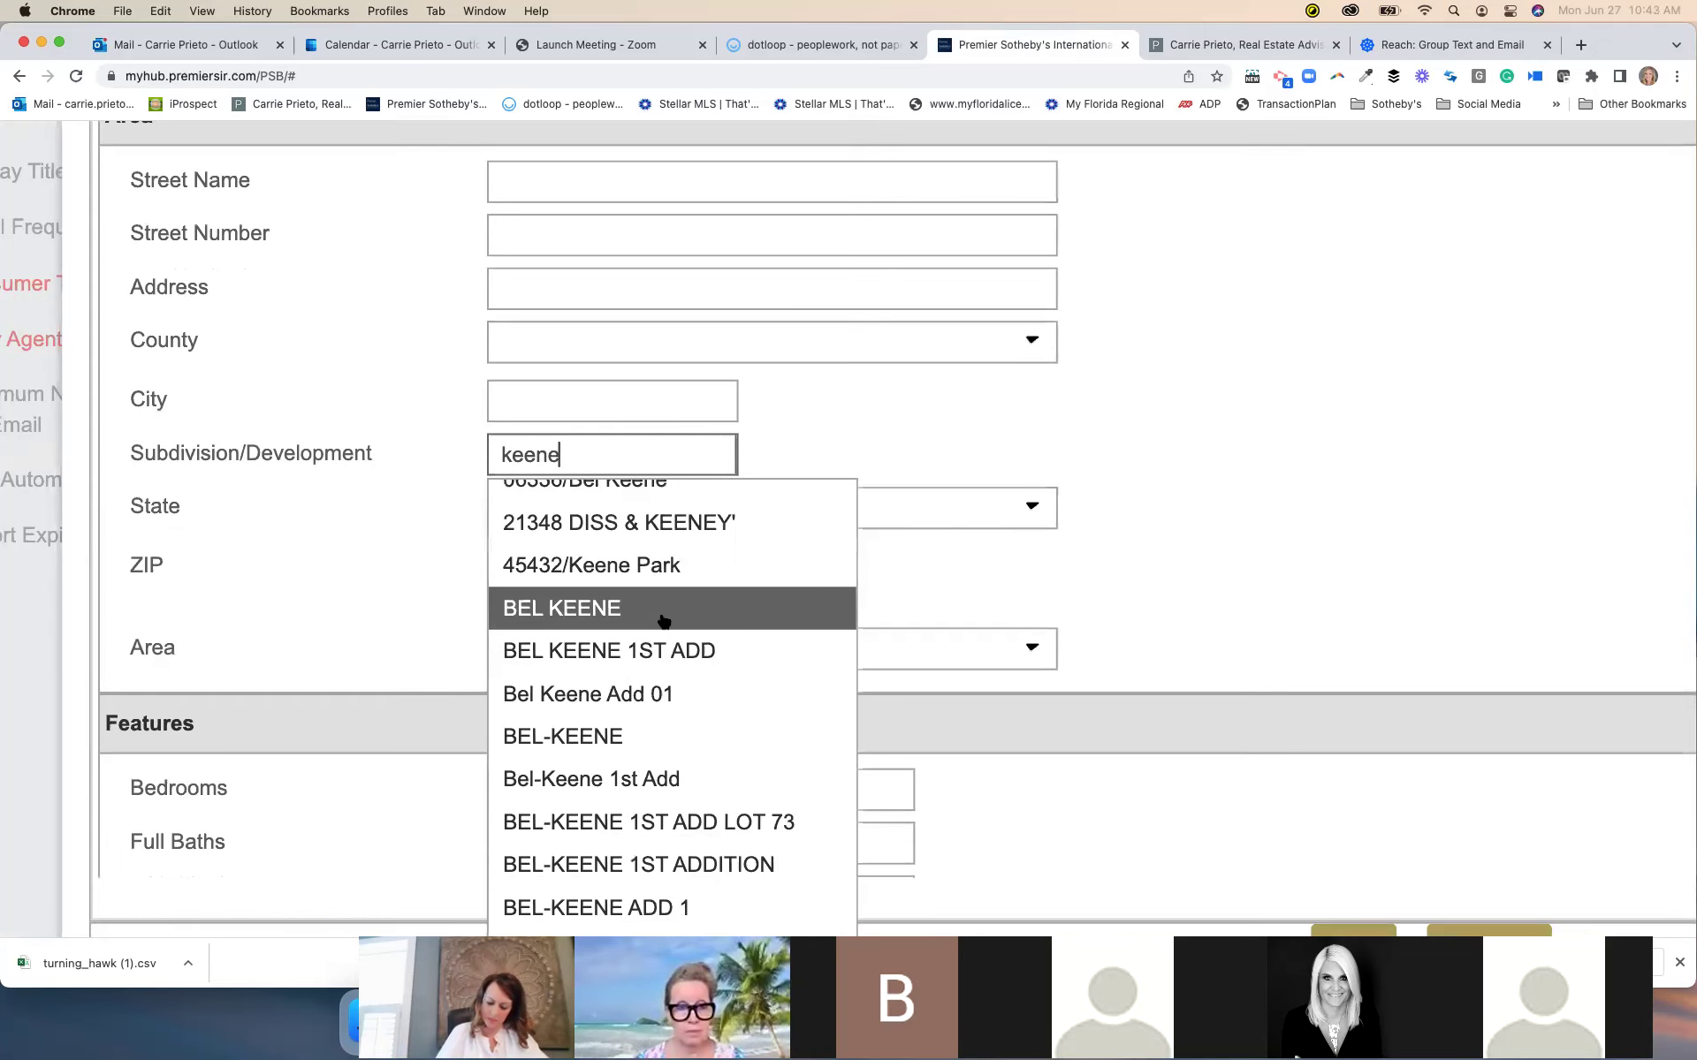
pyautogui.write('s')
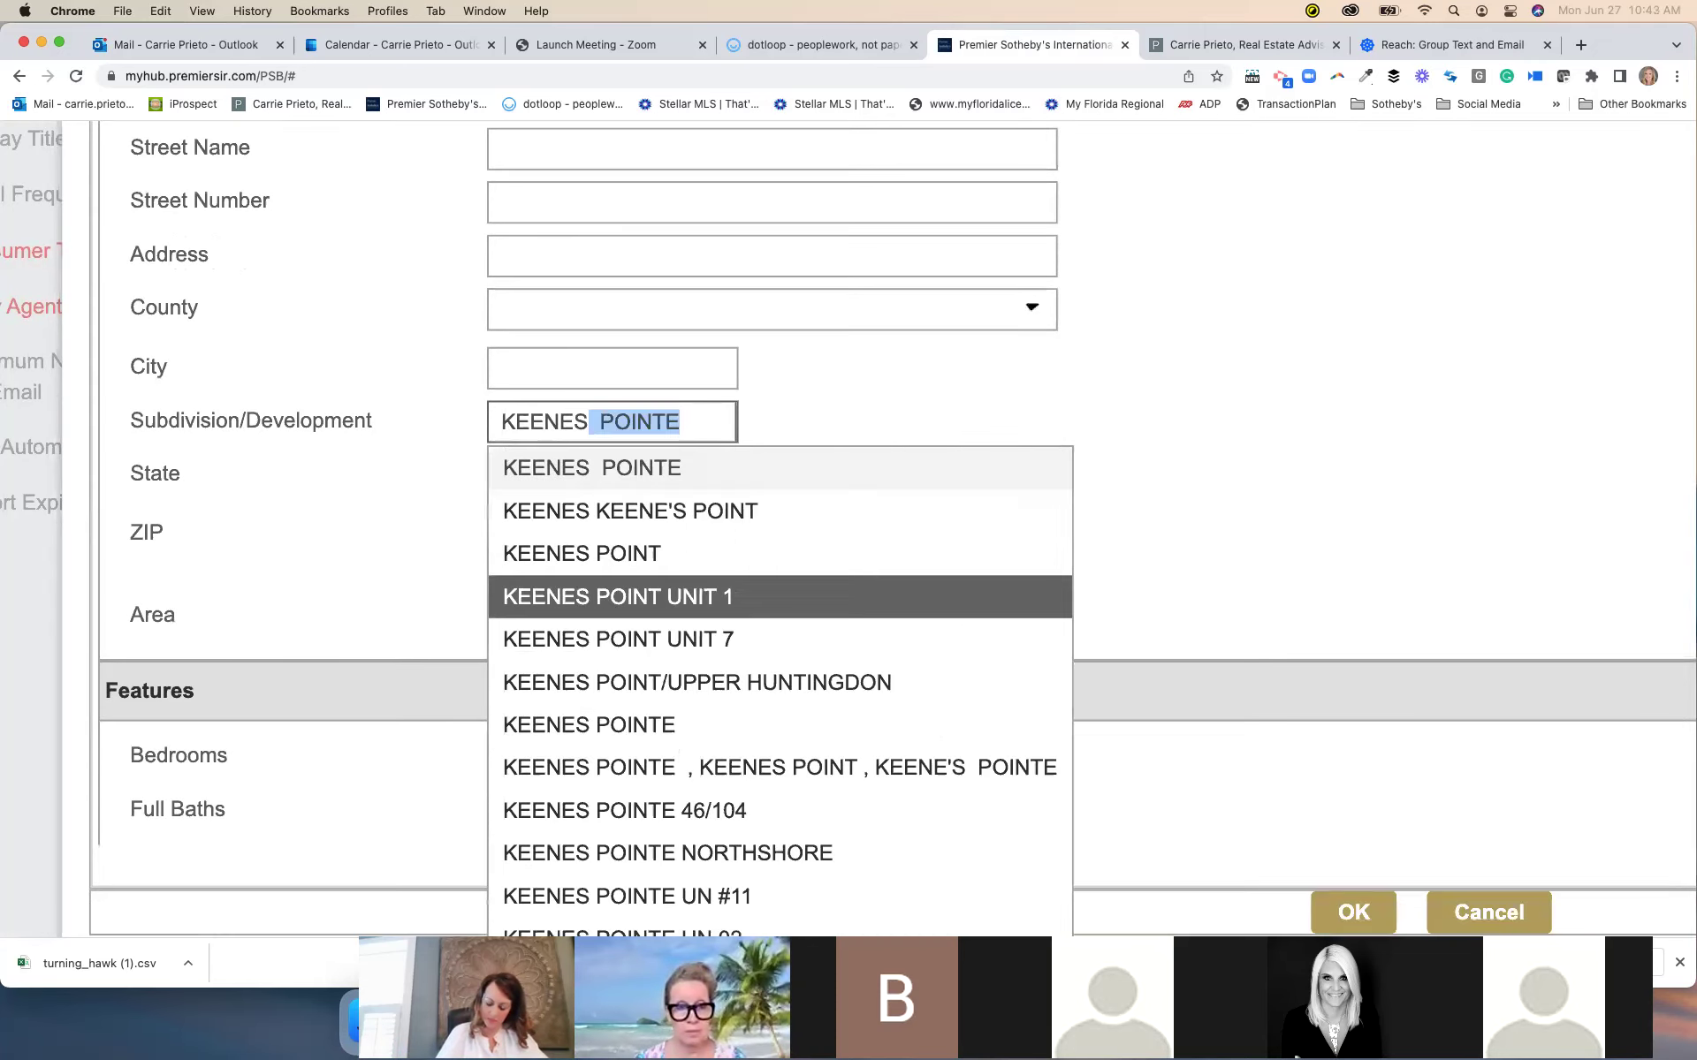
pyautogui.scroll(-1, 704, 701)
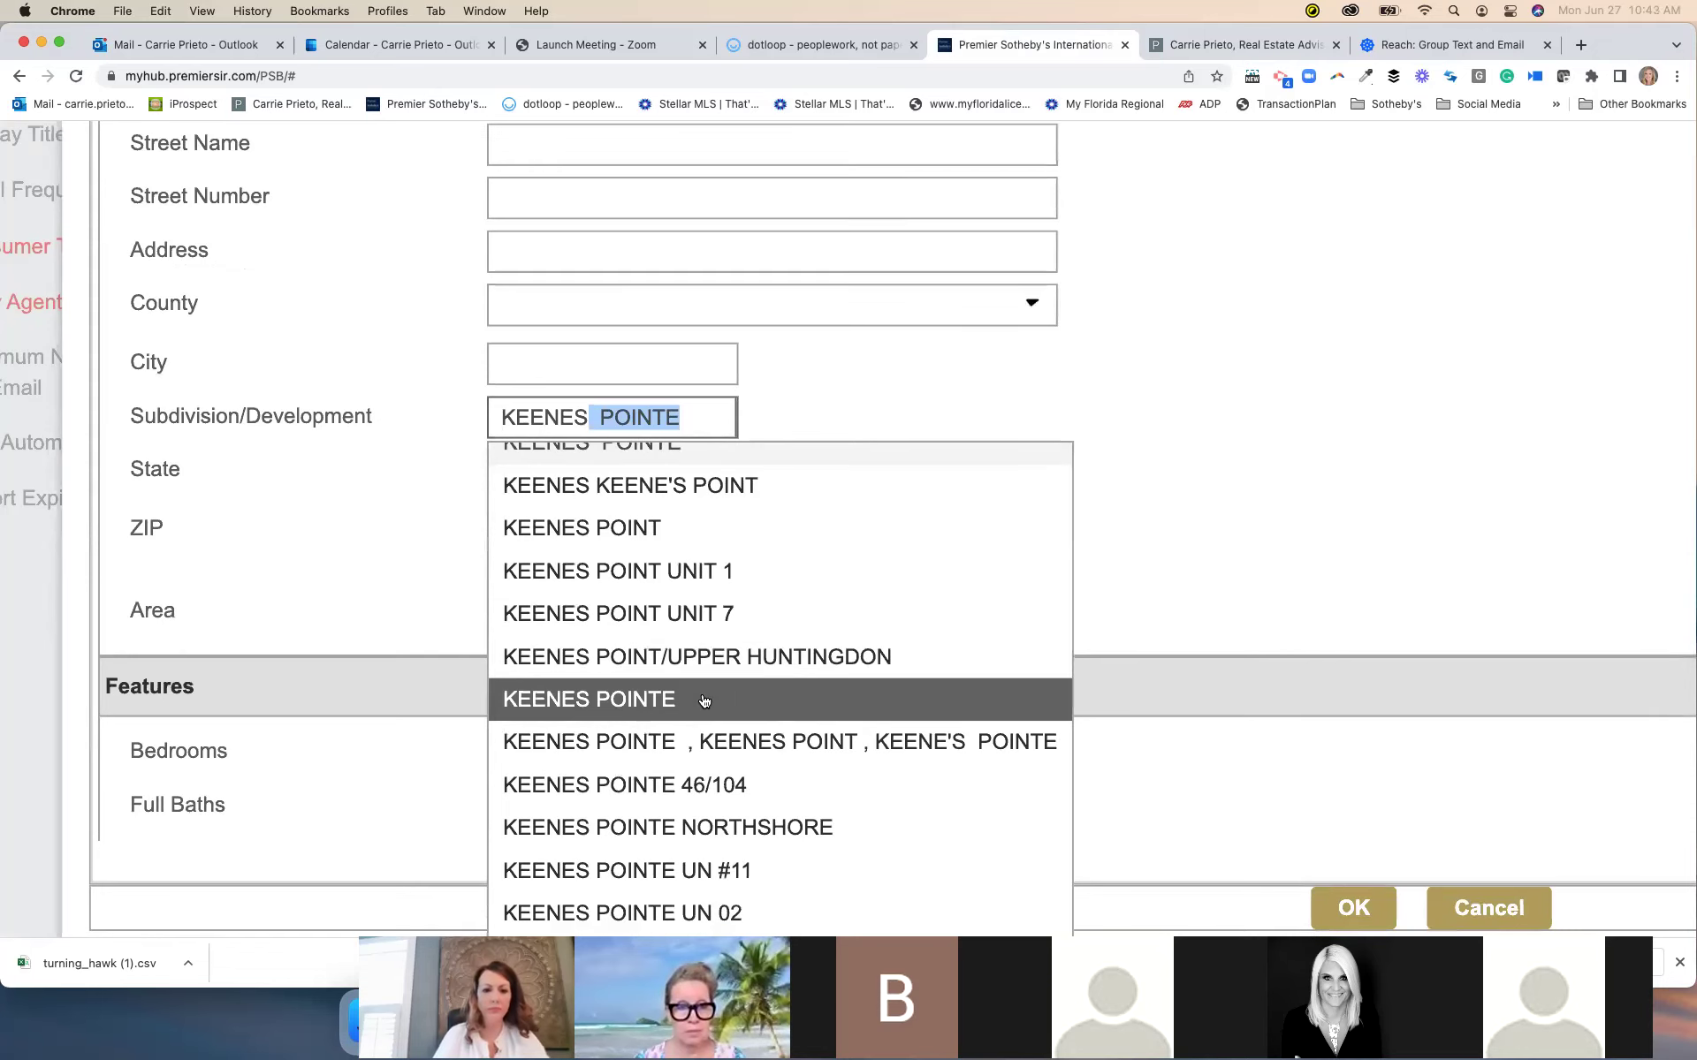
pyautogui.scroll(-3, 704, 700)
pyautogui.scroll(-1, 704, 701)
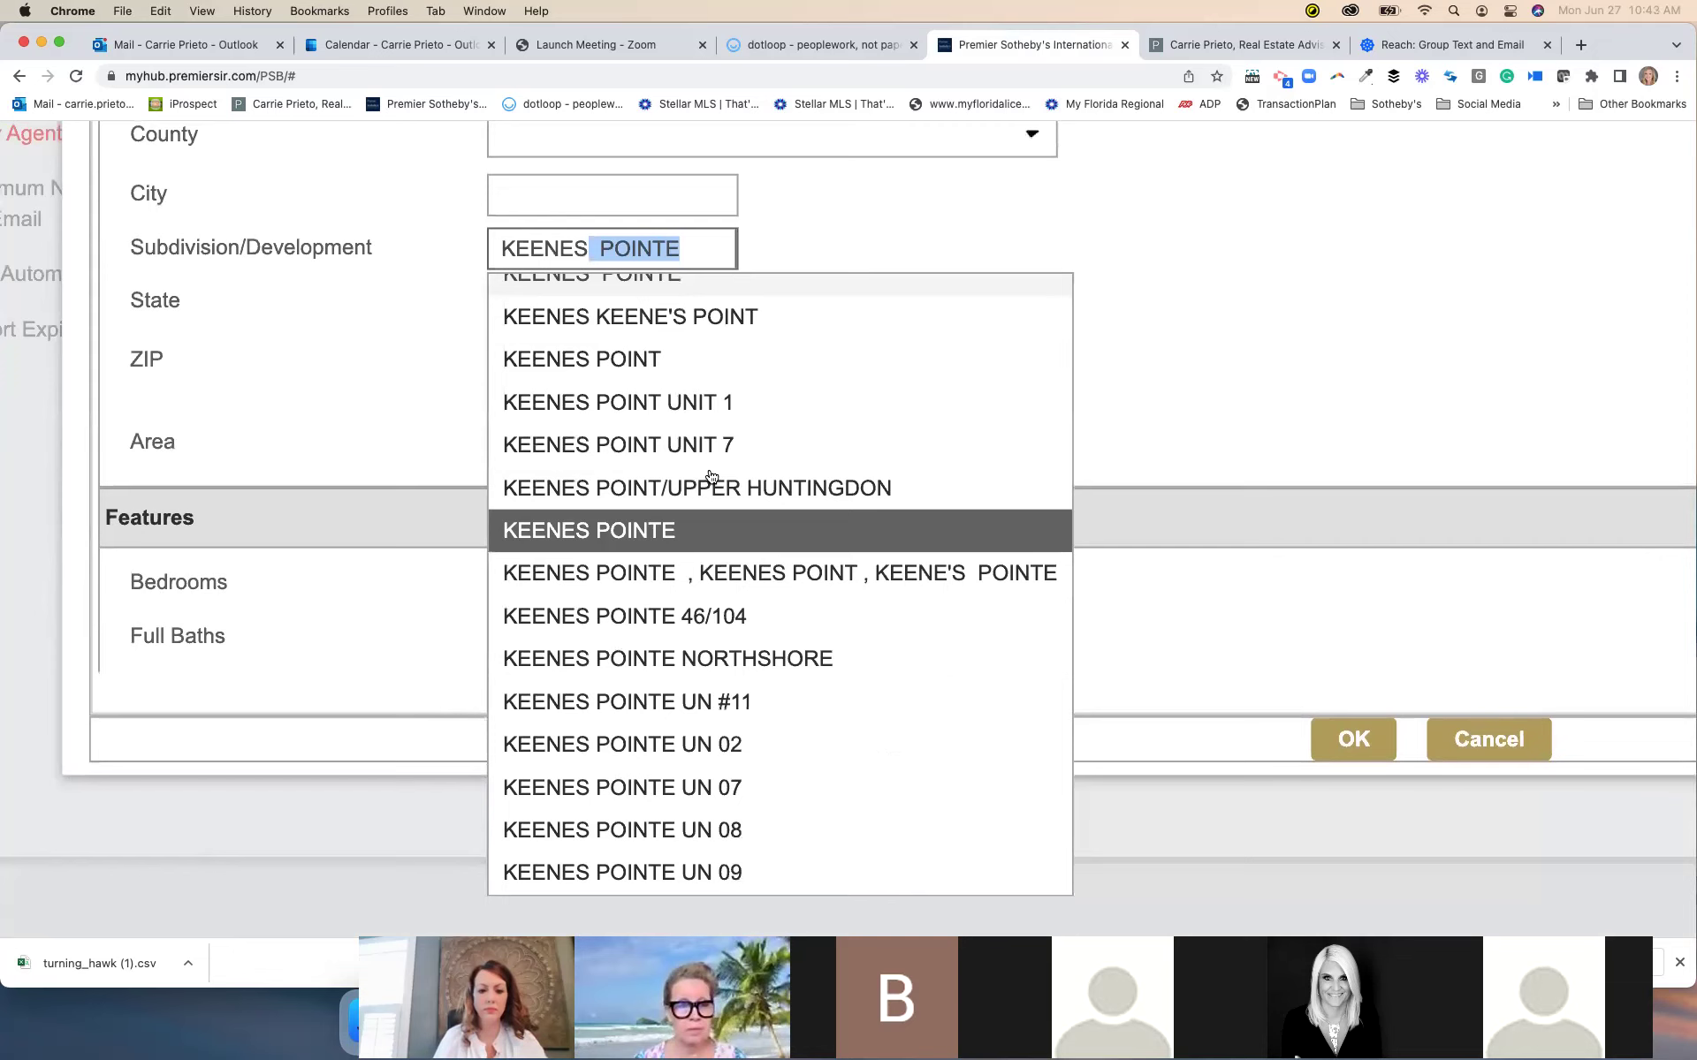
pyautogui.scroll(1, 711, 477)
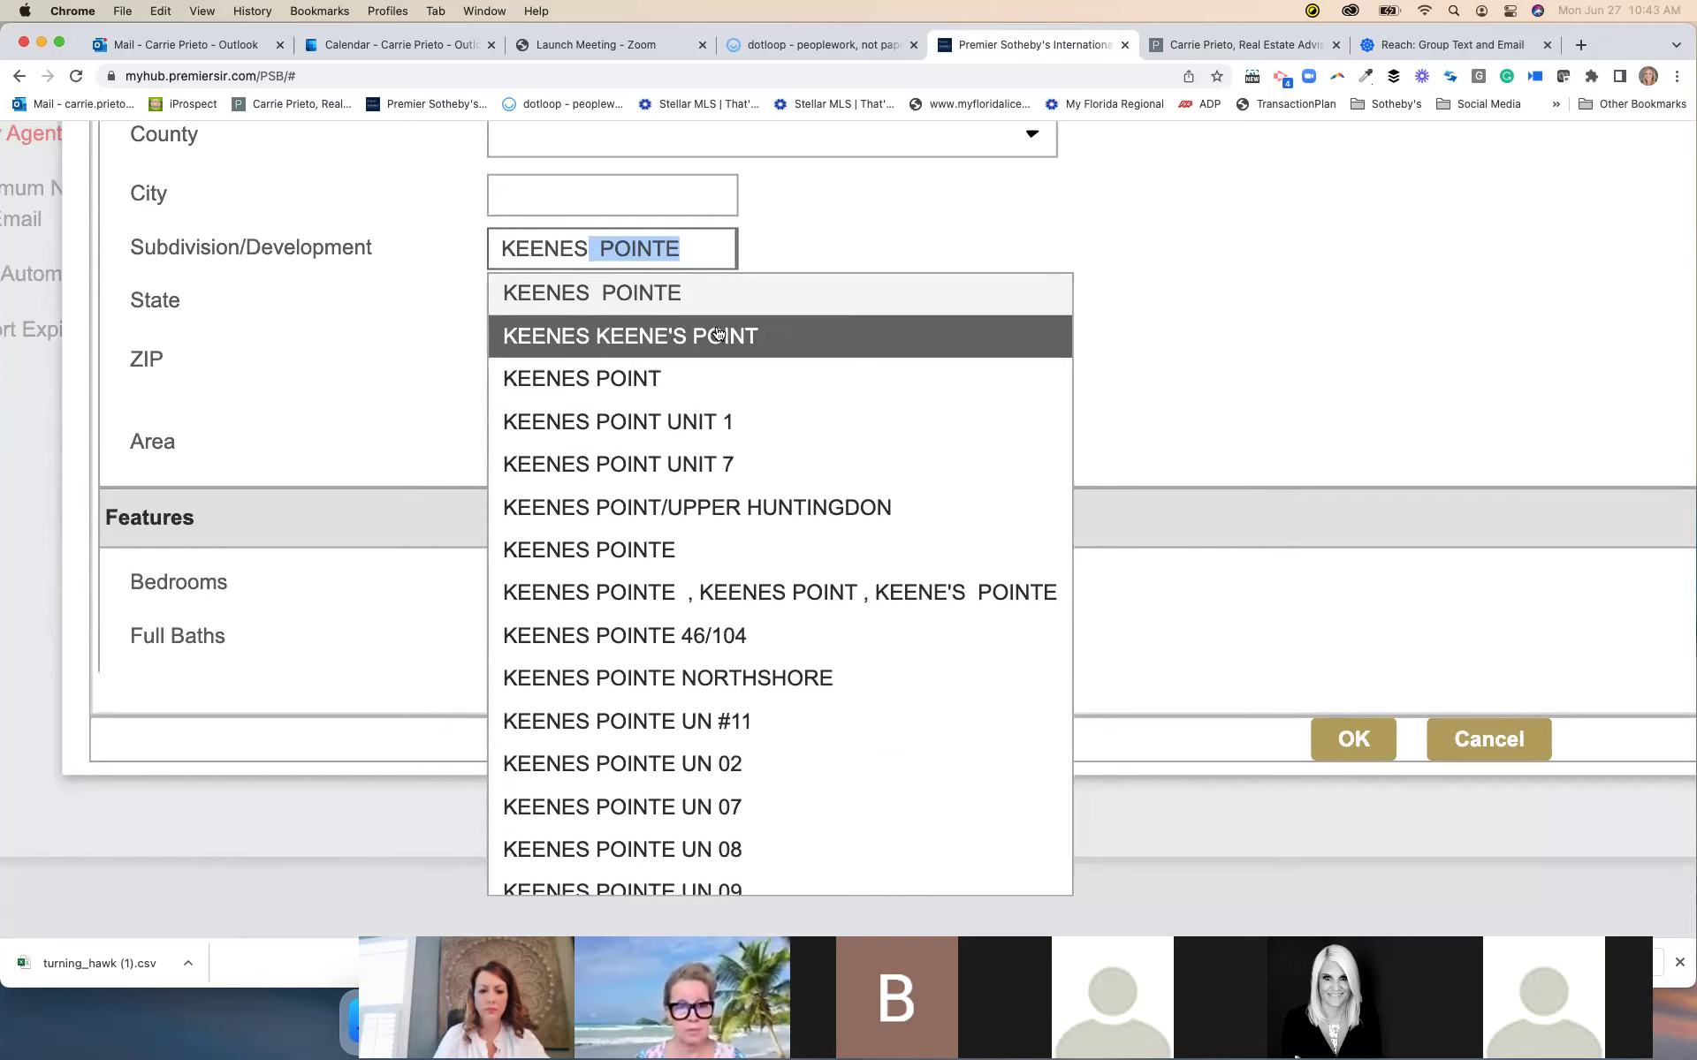
pyautogui.click(721, 300)
# Add KEENES KEENE'S POINT as a second Subdivision/Development entry
pyautogui.write('k')
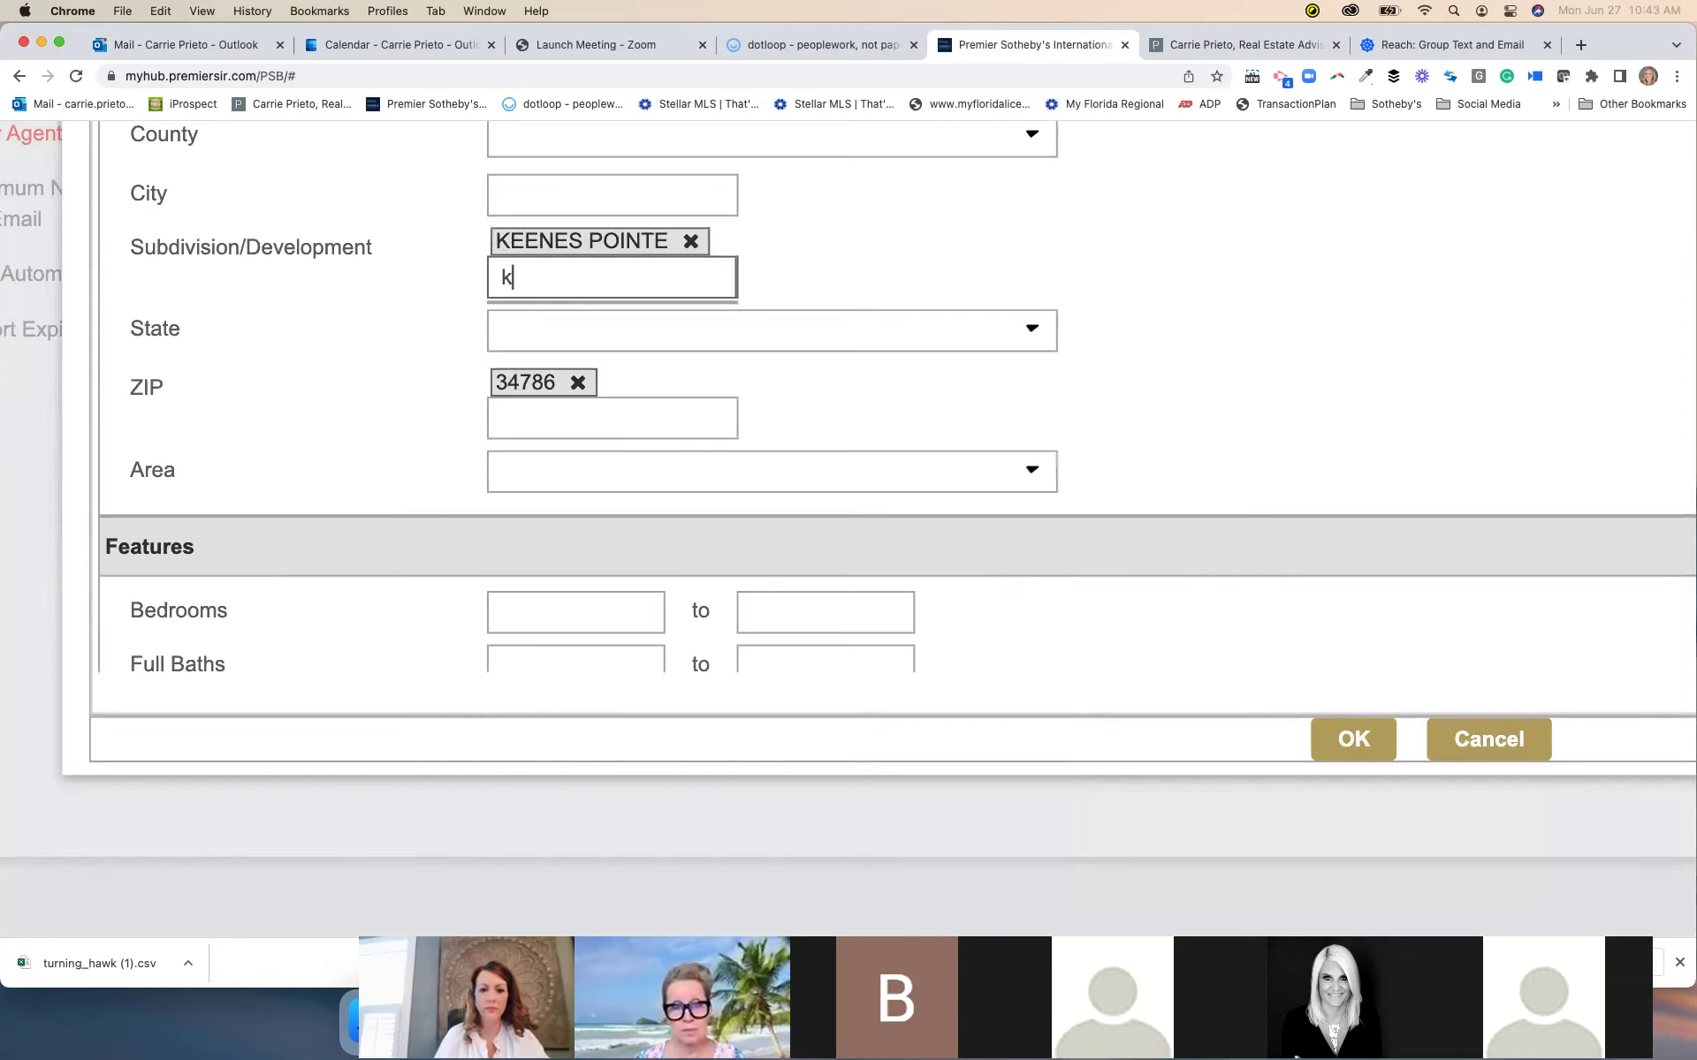
pyautogui.write('eeen')
pyautogui.press('BackSpace')
pyautogui.press('BackSpace')
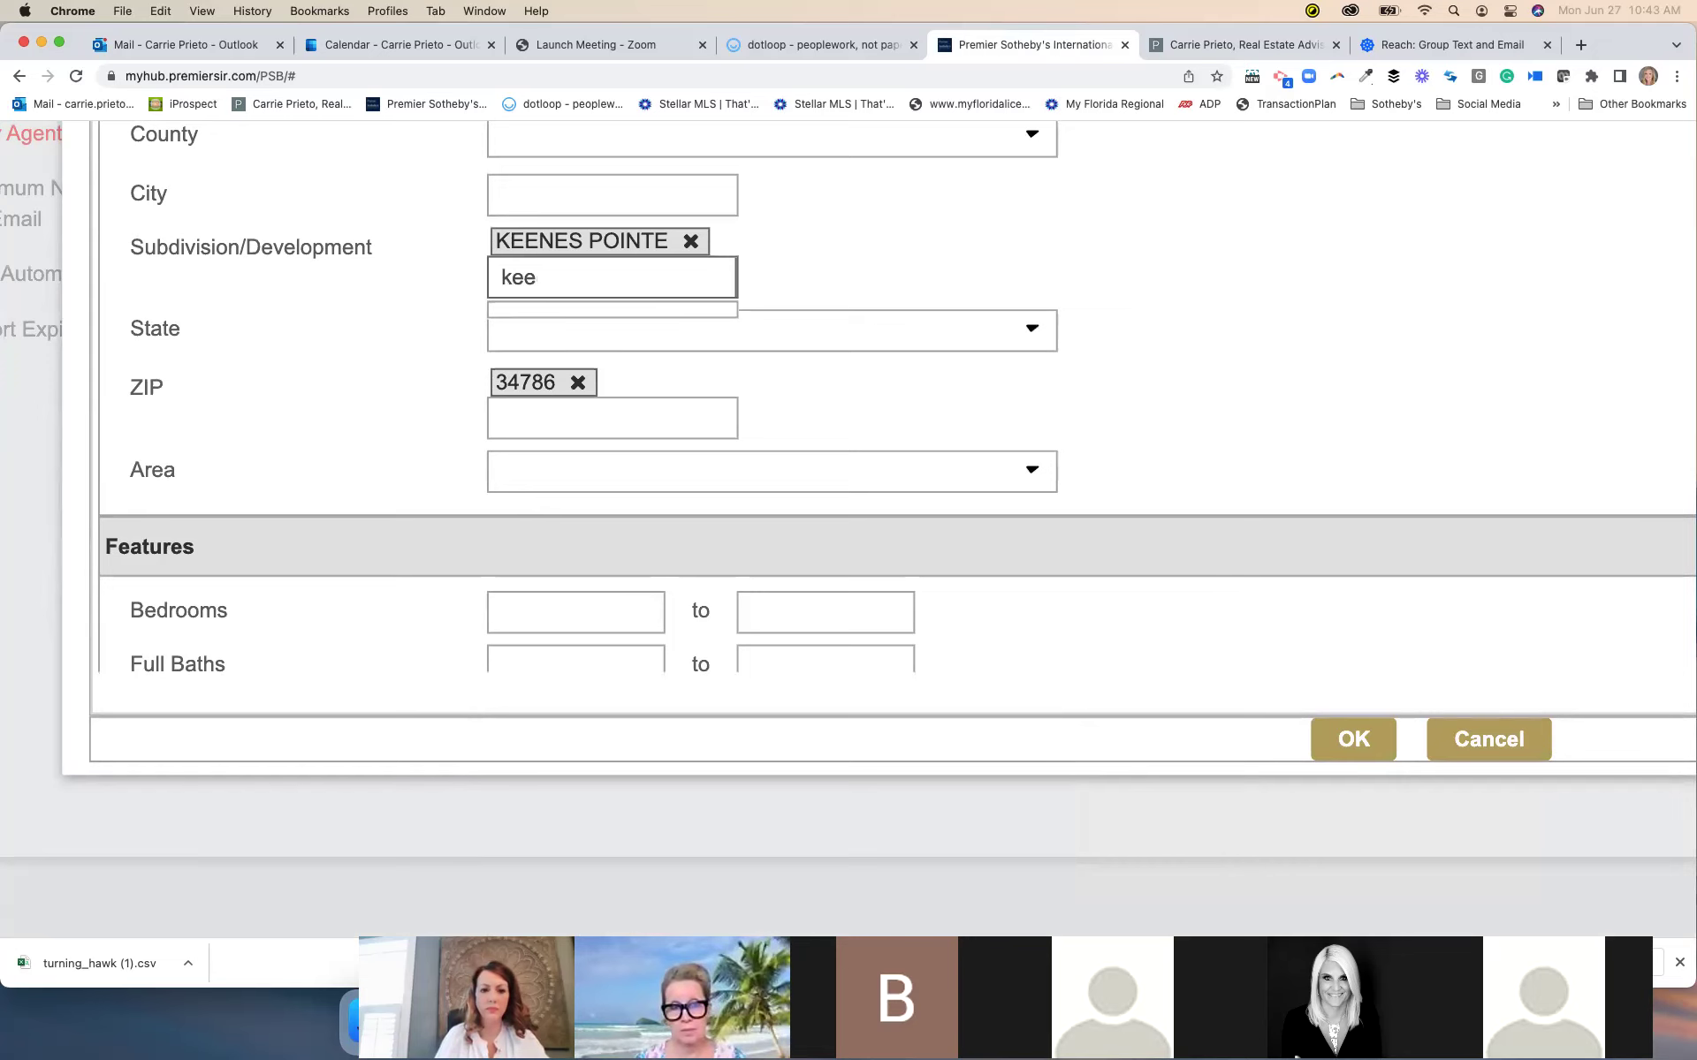
pyautogui.write('nes')
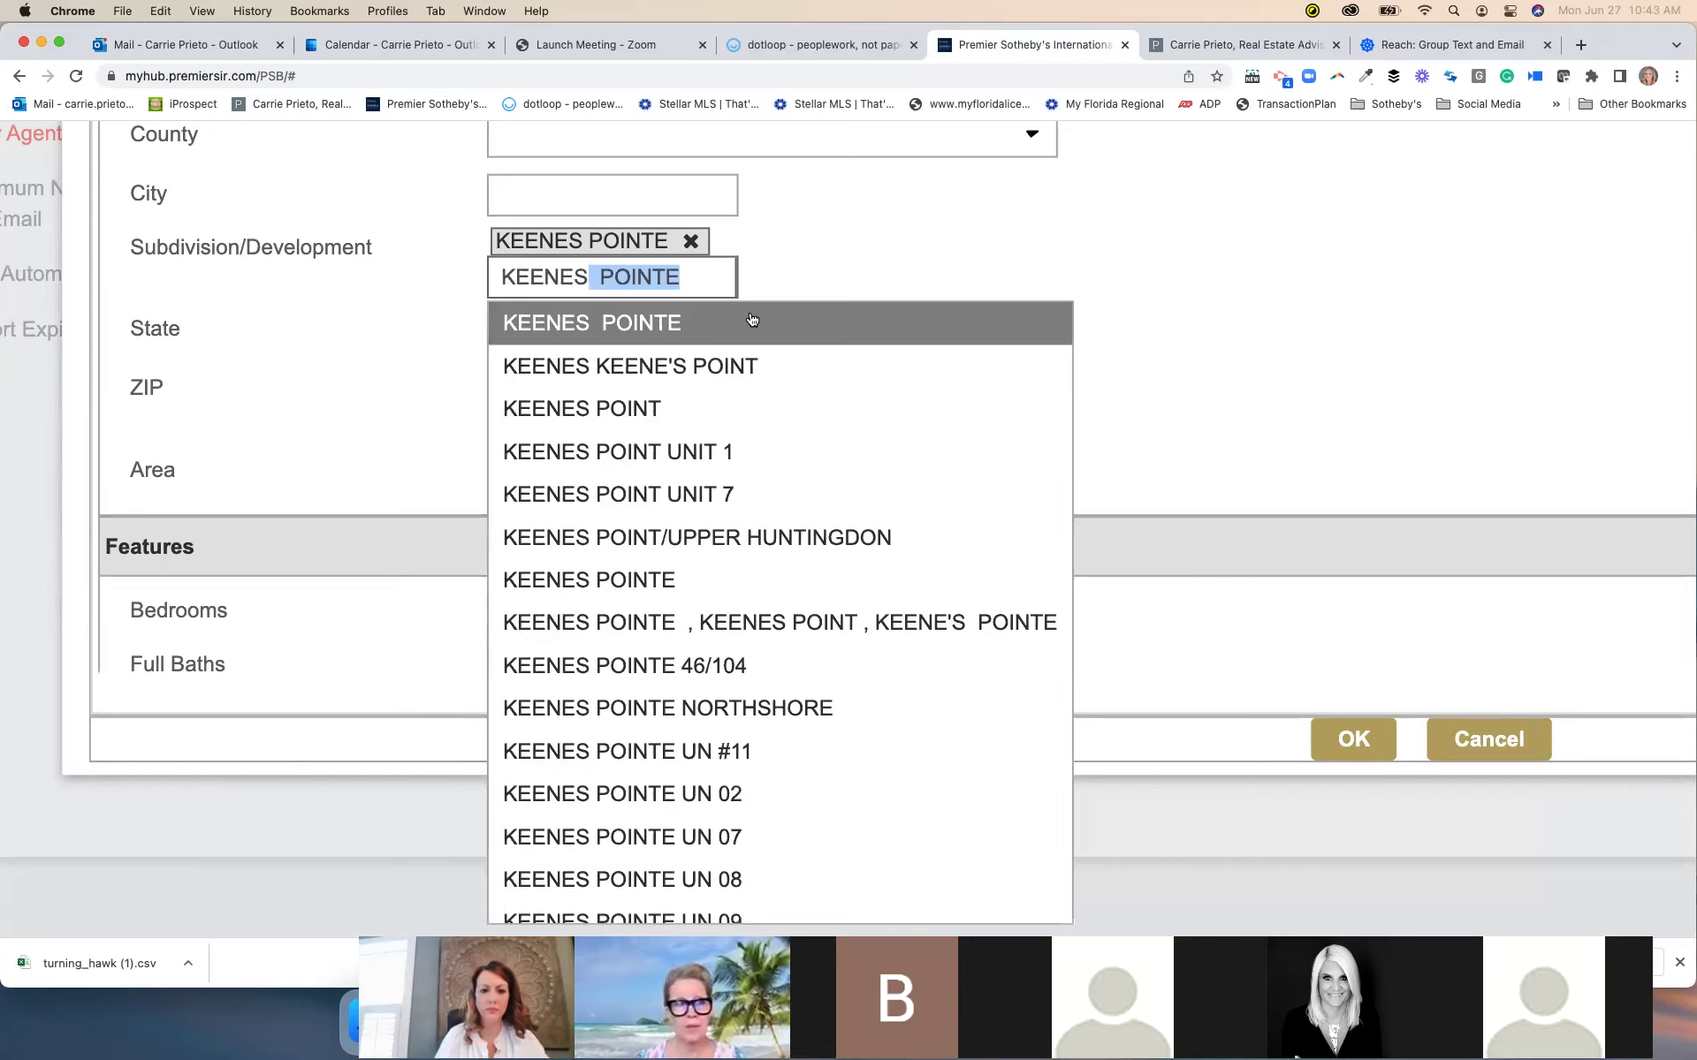
pyautogui.click(768, 364)
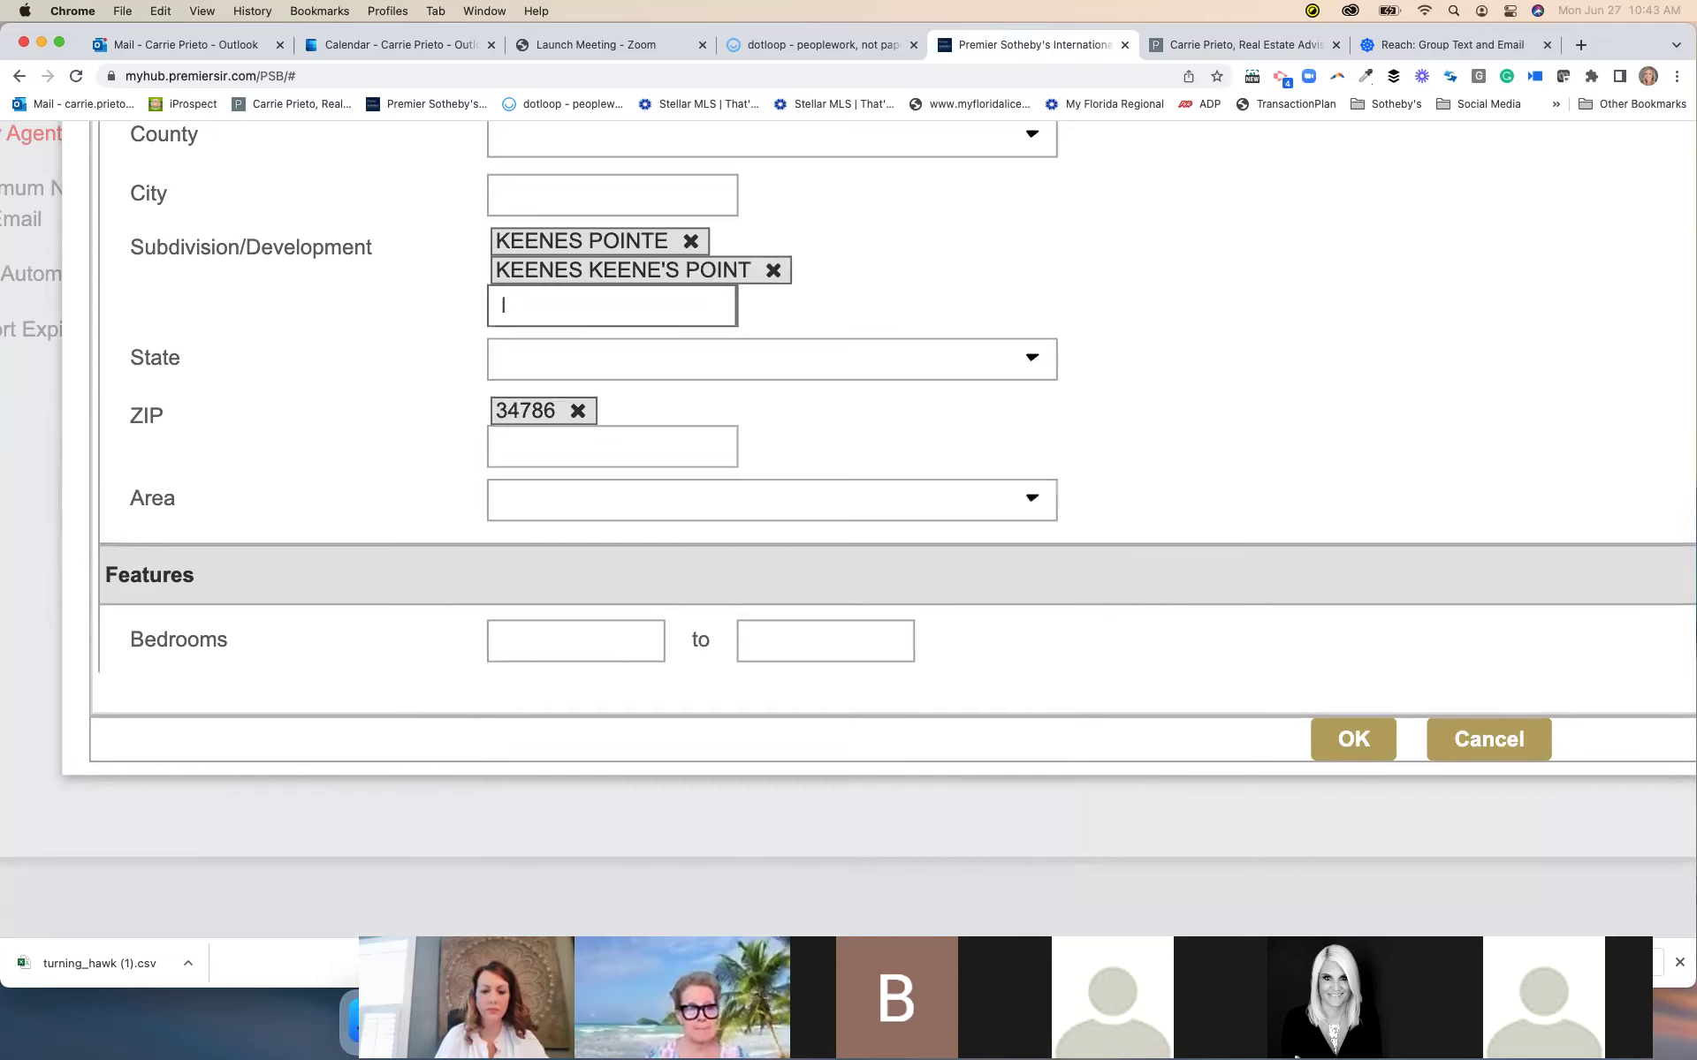
# Look up keenes again and review the remaining subdivision name variants
pyautogui.write('keen')
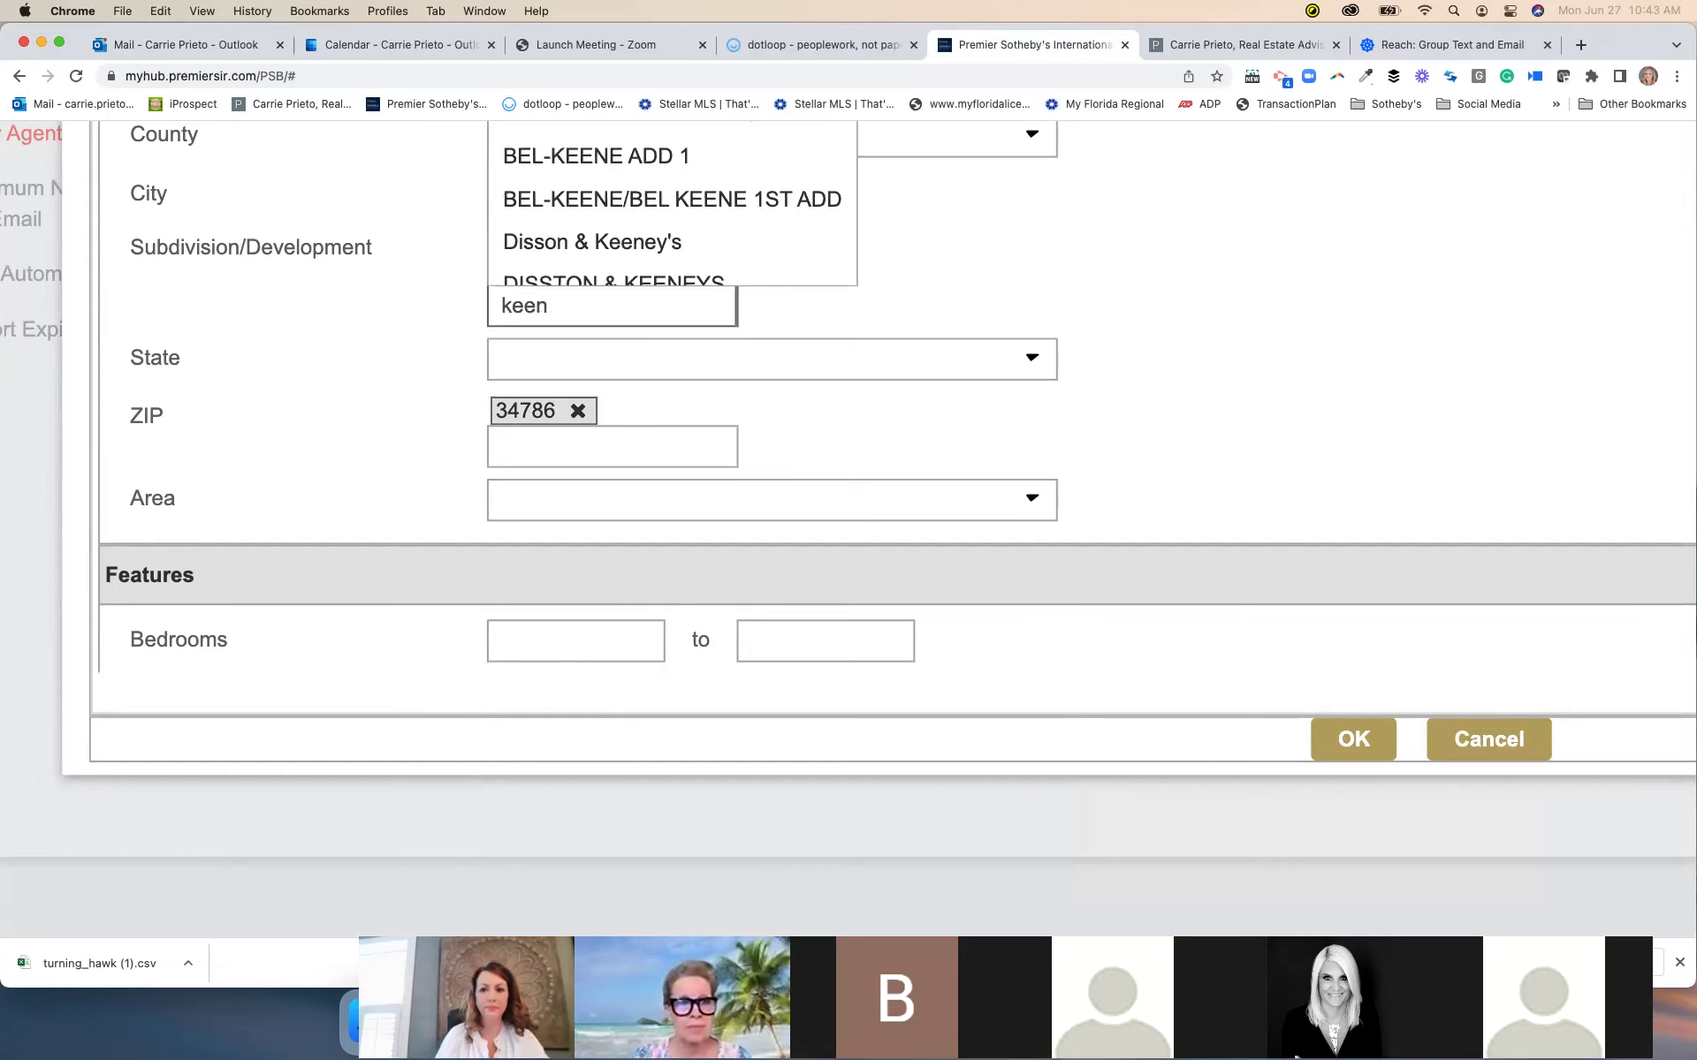
pyautogui.write('es')
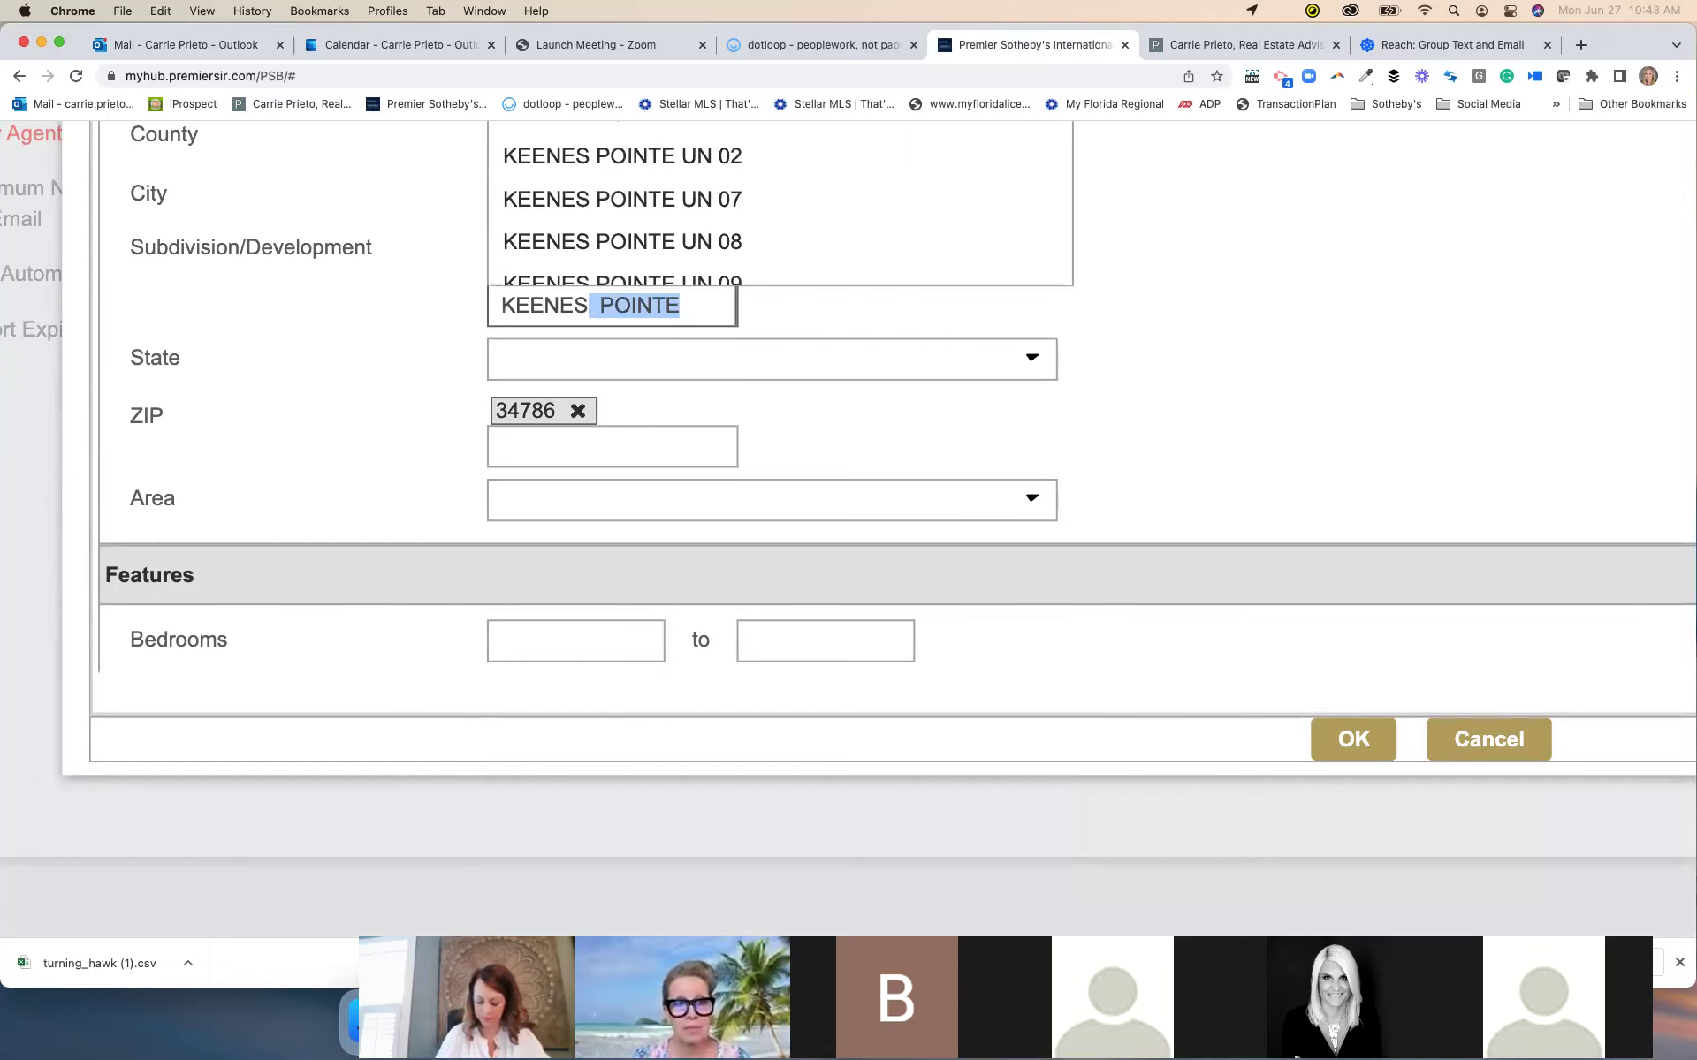
pyautogui.scroll(1, 839, 239)
pyautogui.scroll(4, 839, 240)
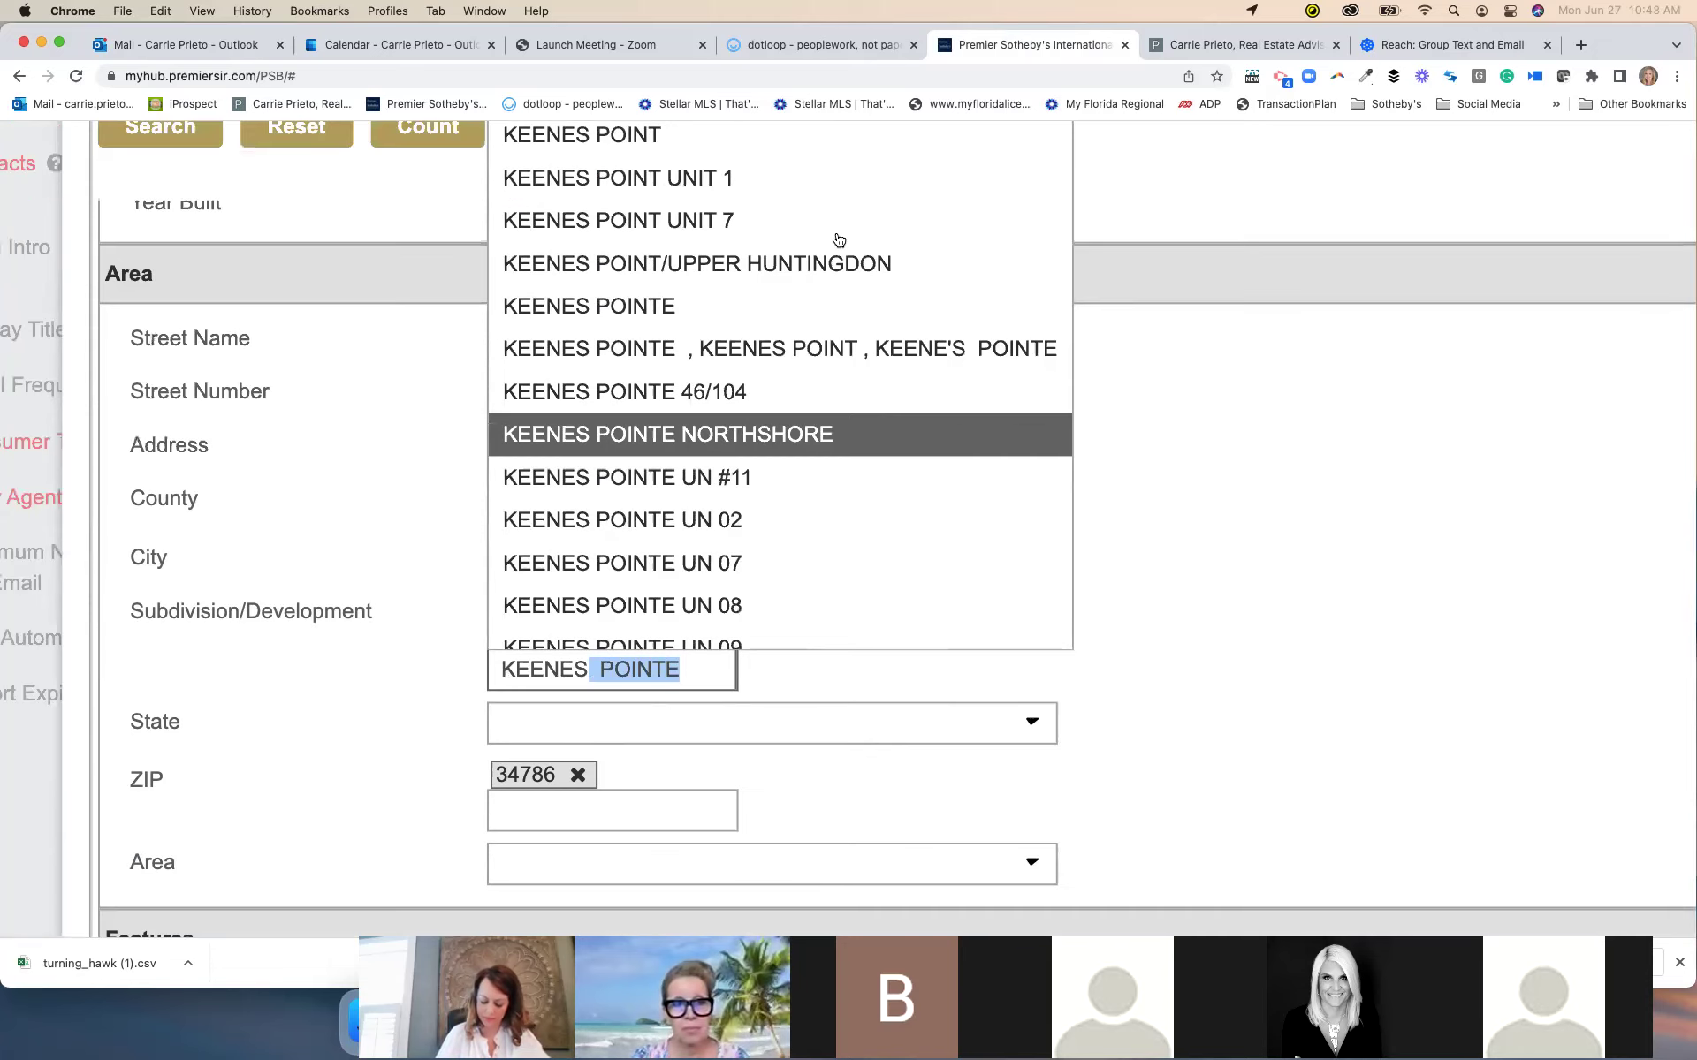
pyautogui.scroll(2, 839, 240)
pyautogui.scroll(10, 792, 375)
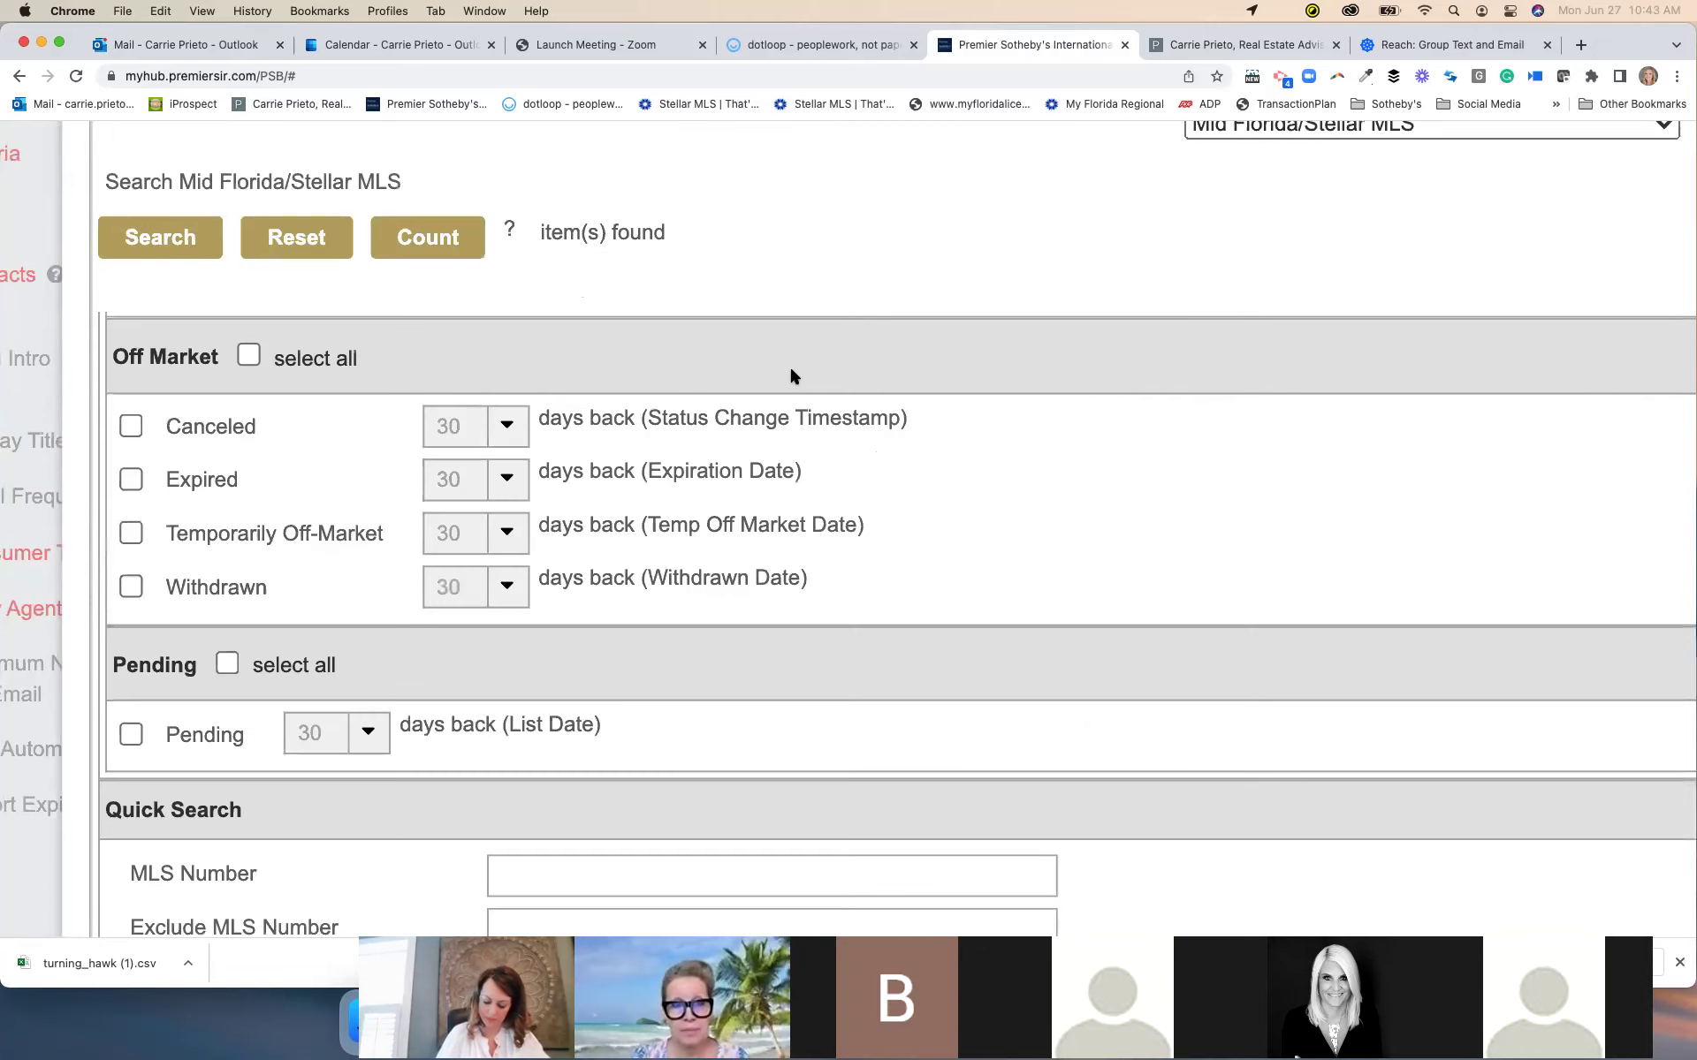
# Try to switch the new search criteria from the form to the map search
pyautogui.press('super+minus')
pyautogui.press('super+minus')
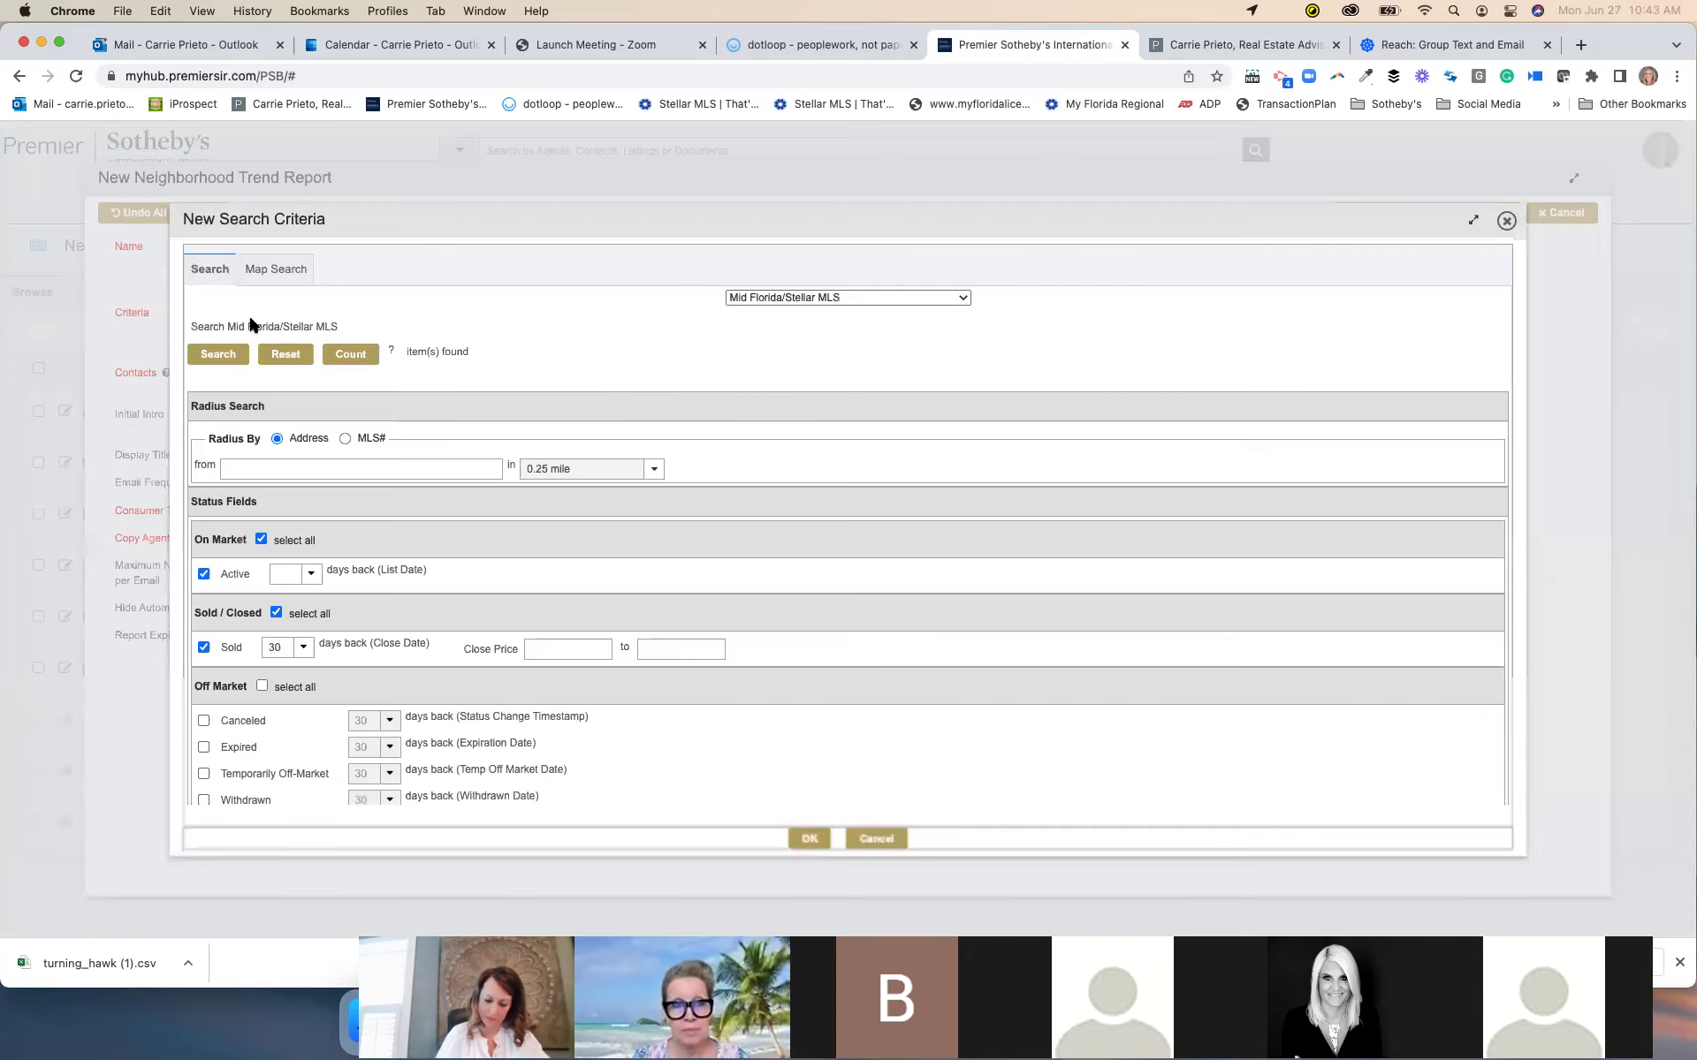
pyautogui.press('super+equal')
pyautogui.press('super+equal')
pyautogui.press('super+equal')
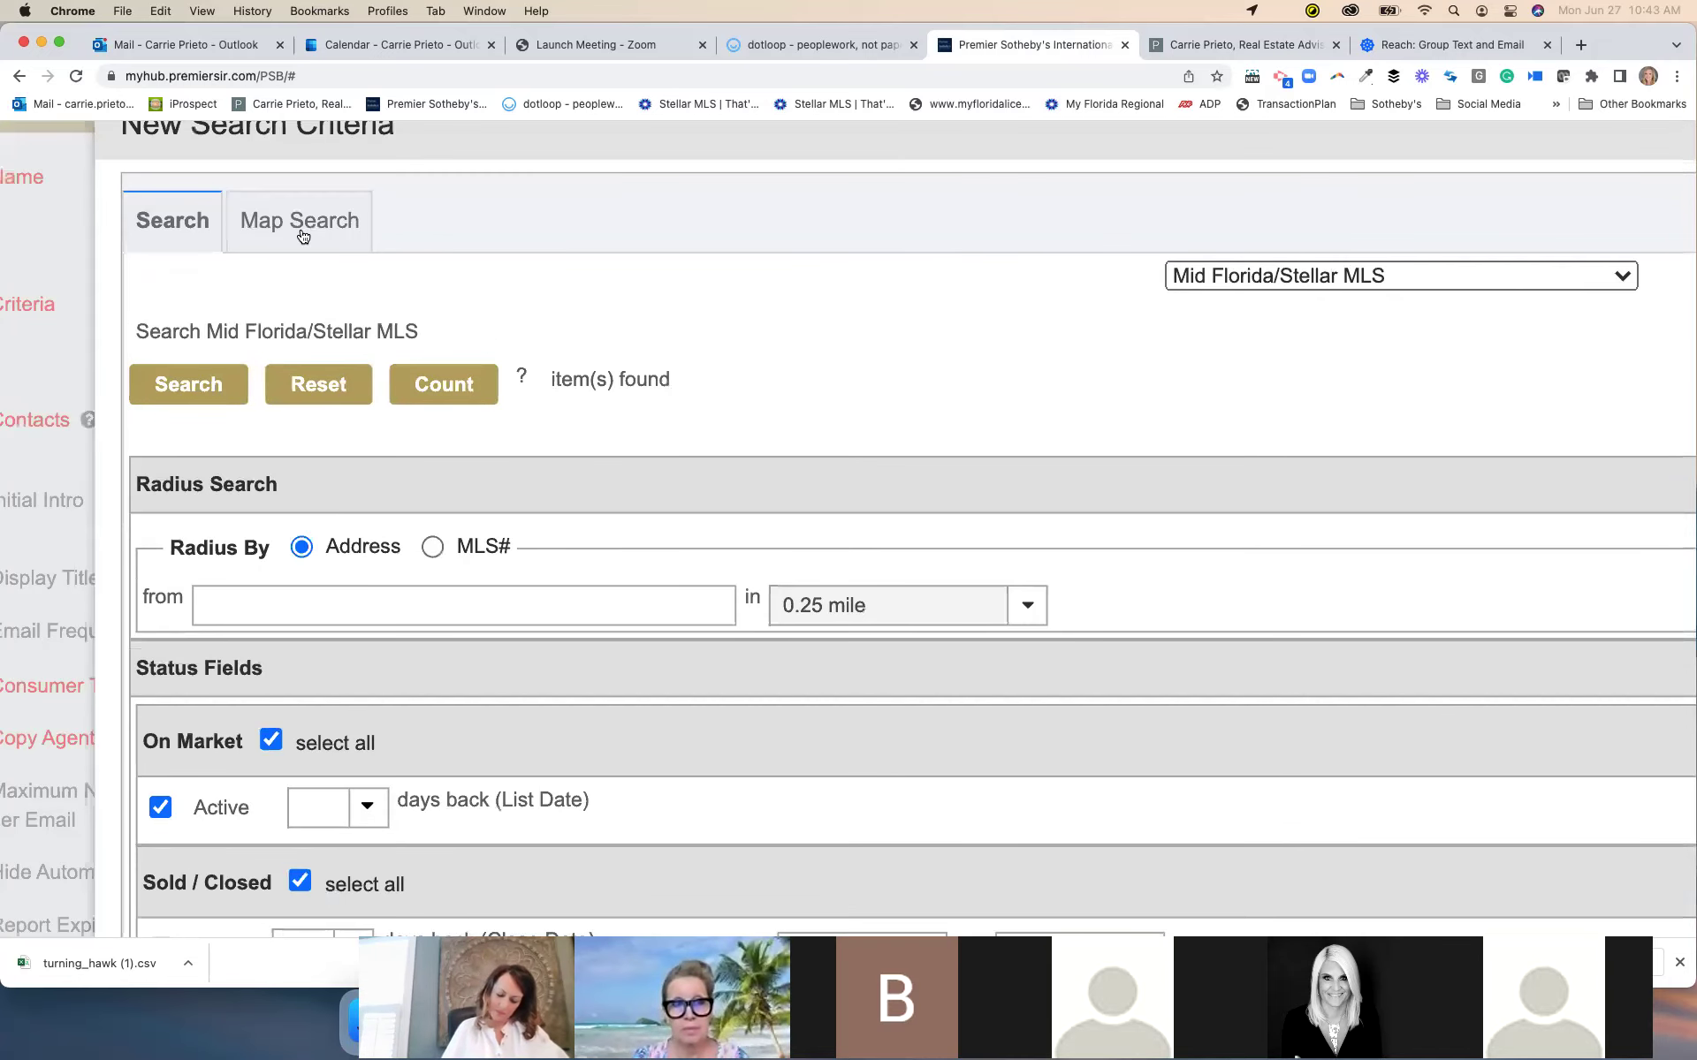
pyautogui.click(302, 236)
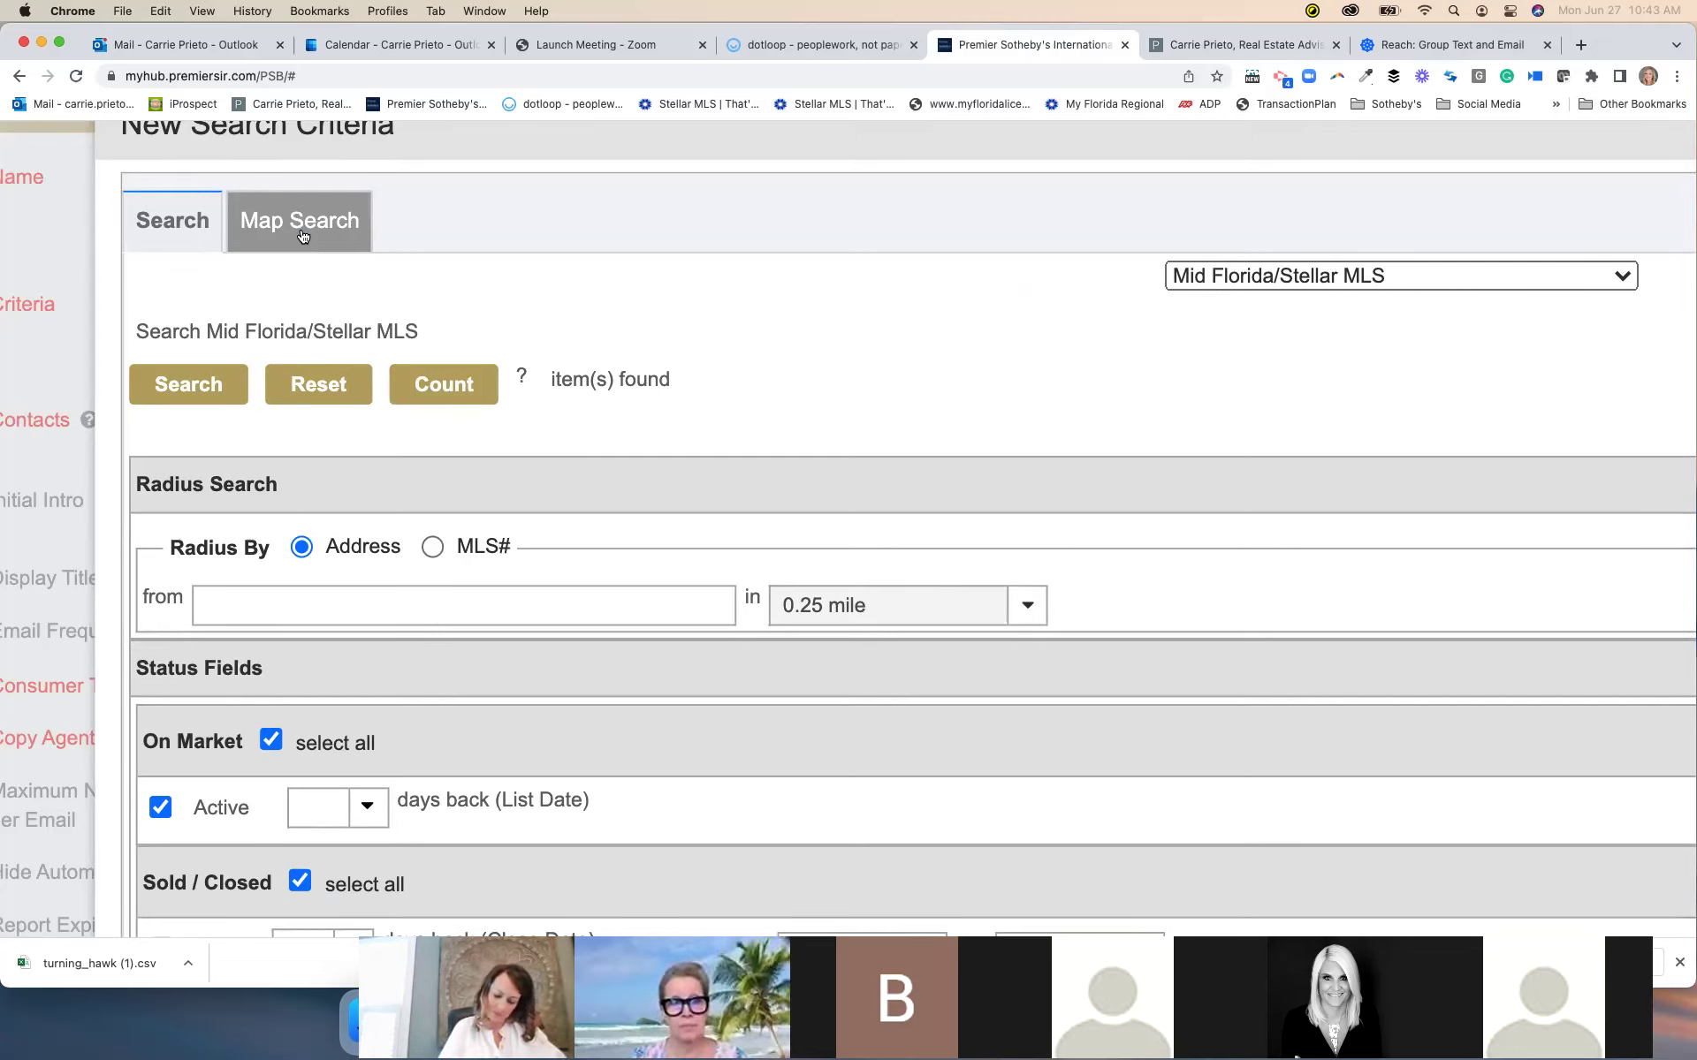
# Examine the radius search and the on-market, sold, off-market and pending status options in the search criteria
pyautogui.scroll(-2, 301, 231)
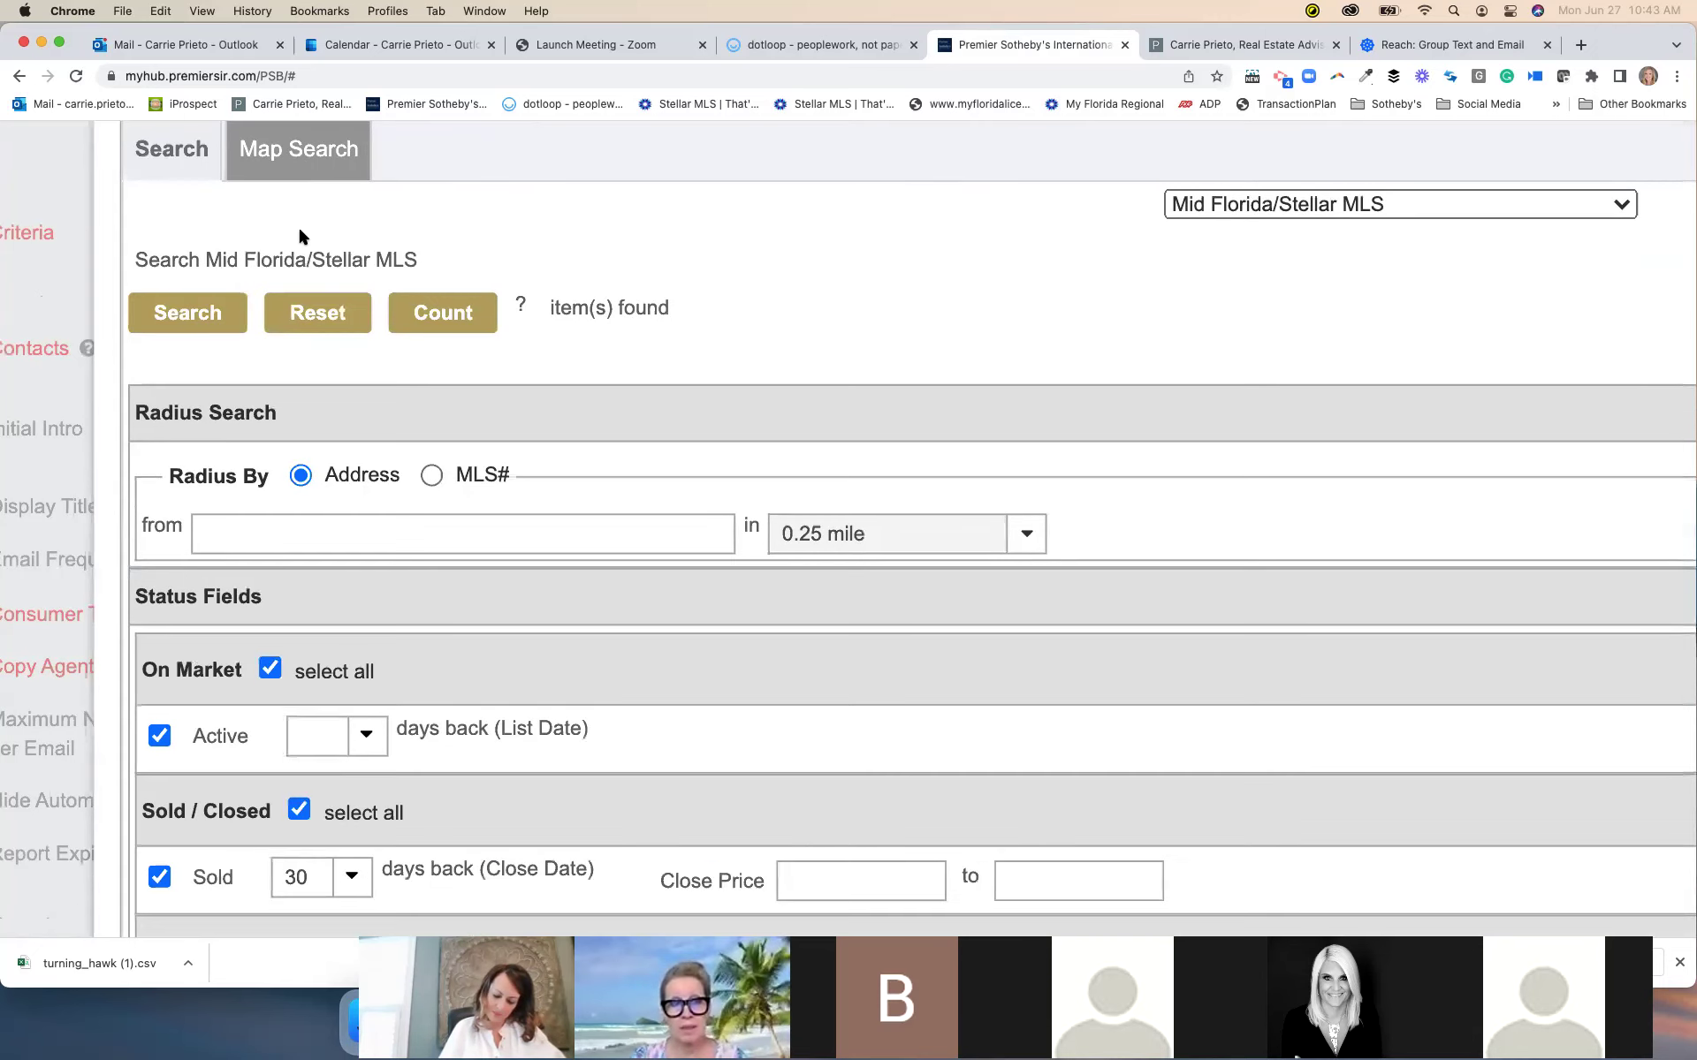
pyautogui.scroll(-2, 299, 225)
pyautogui.scroll(-3, 301, 231)
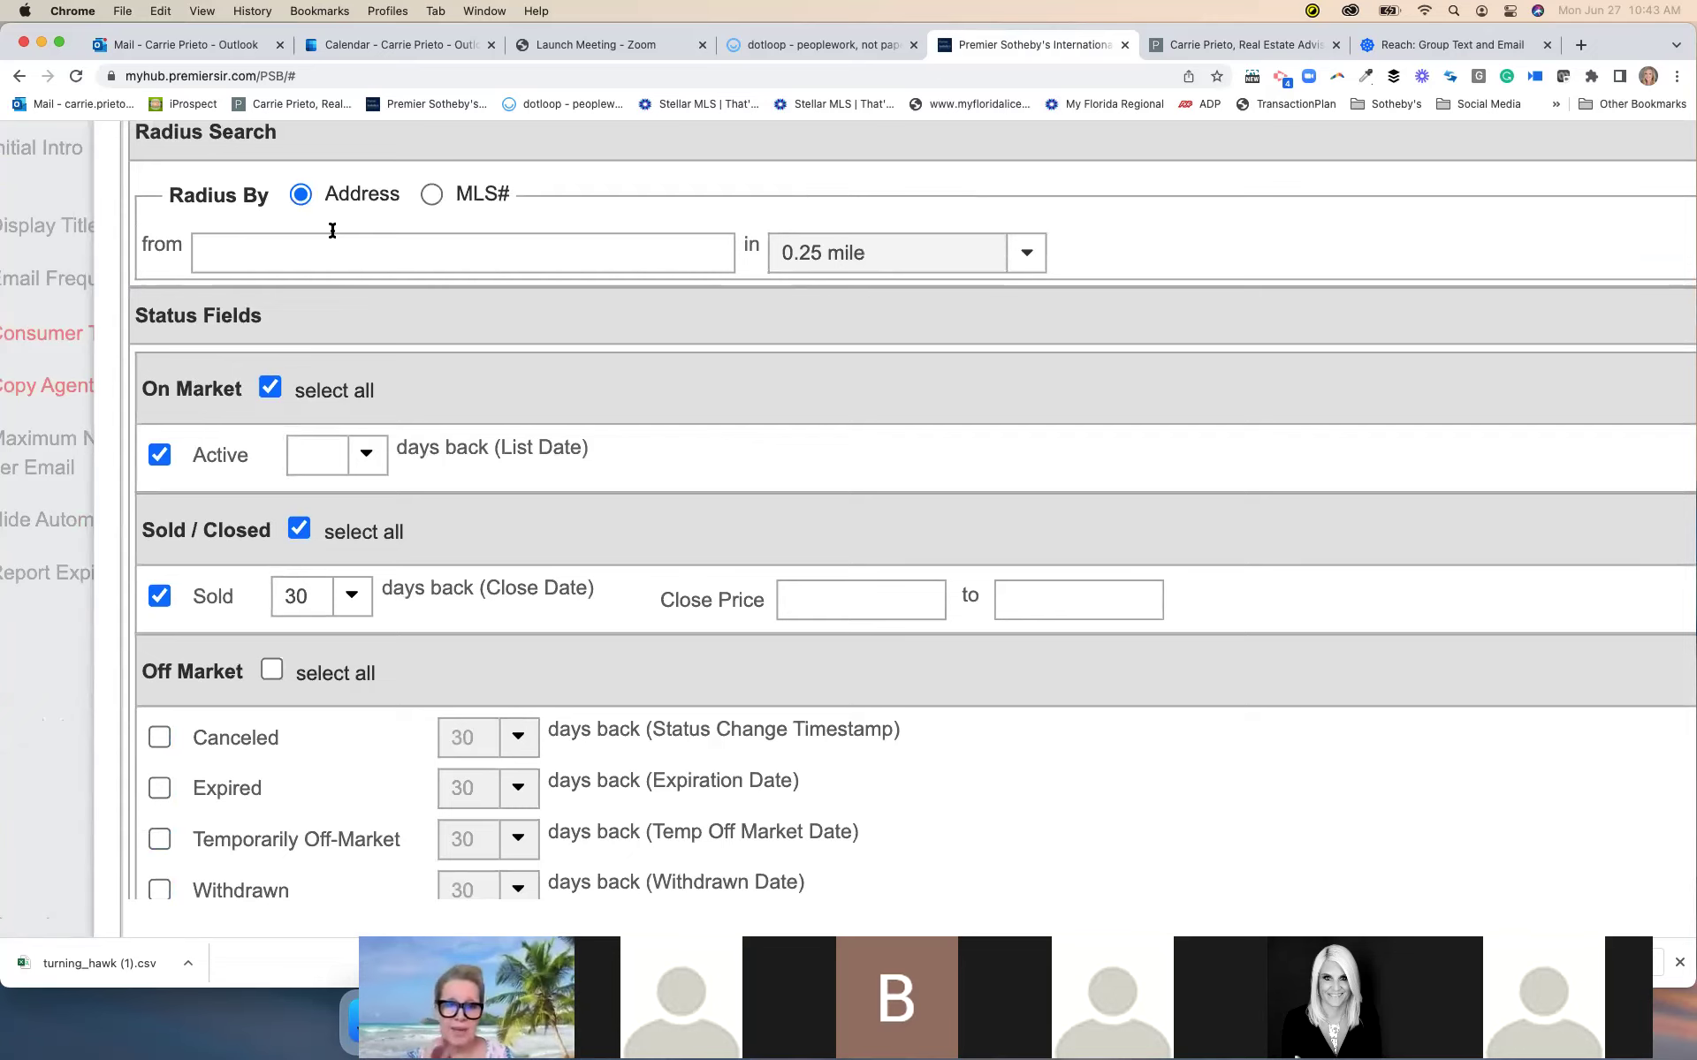
pyautogui.scroll(1, 333, 232)
pyautogui.scroll(2, 334, 235)
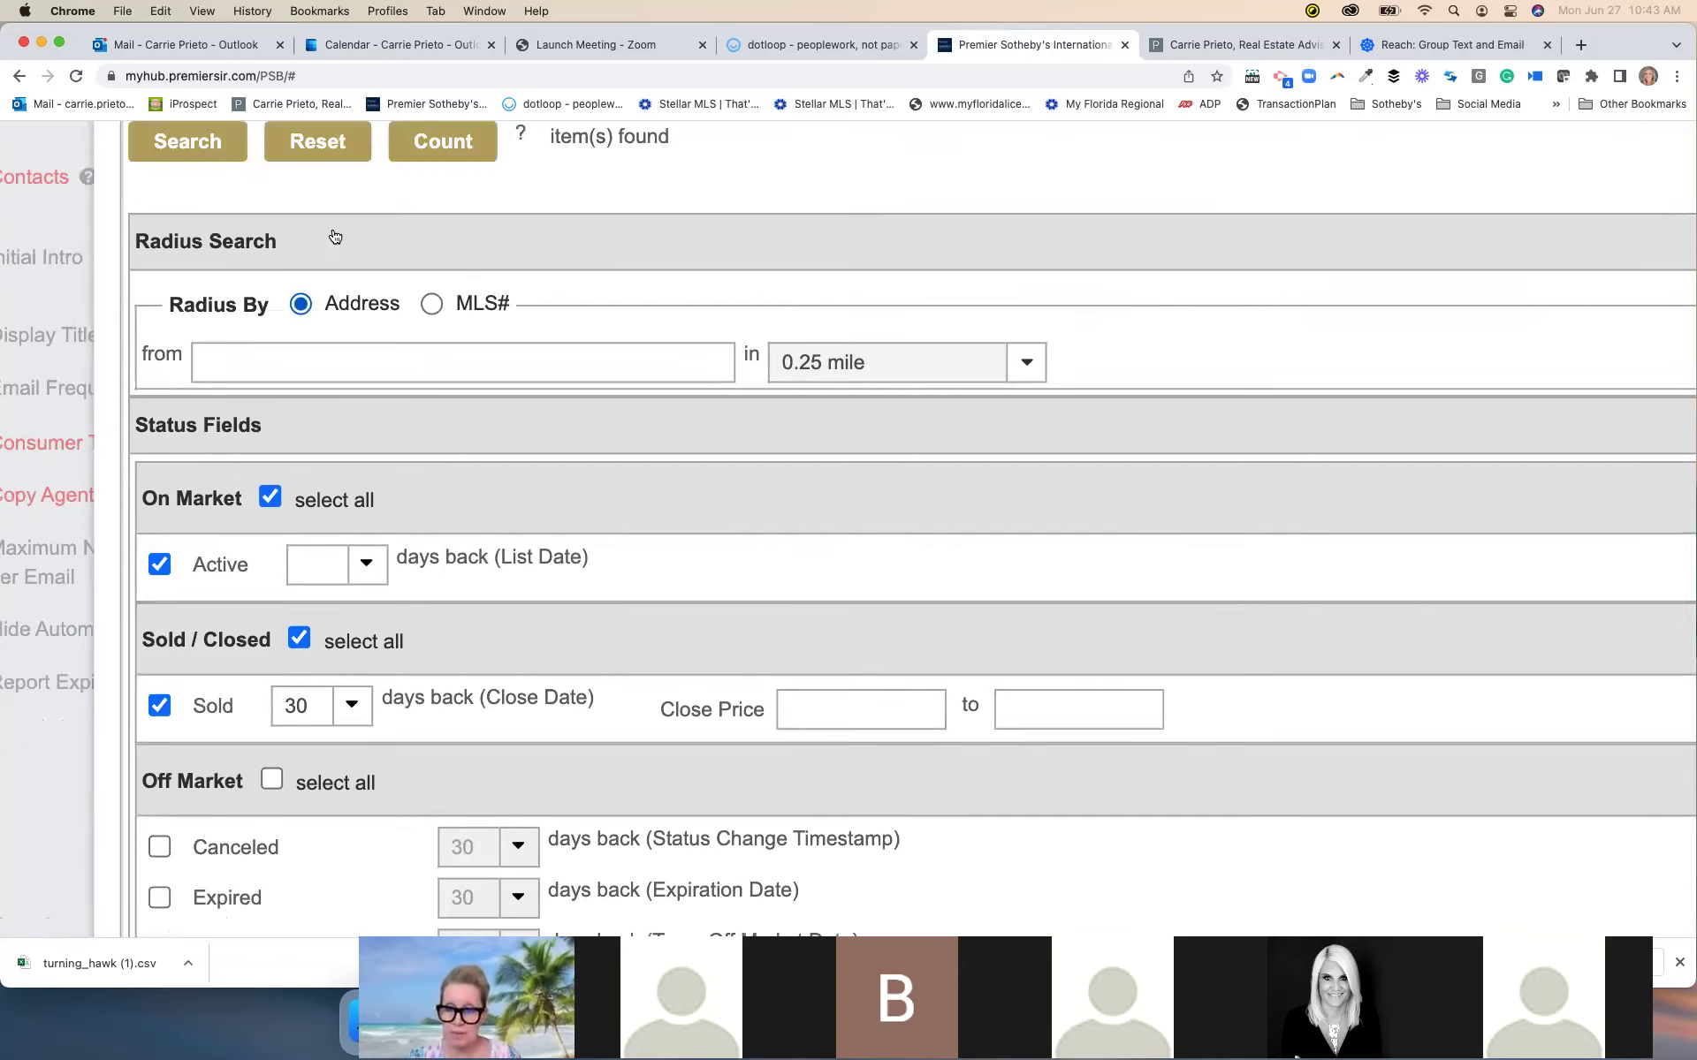
pyautogui.scroll(-10, 334, 237)
pyautogui.hscroll(10, 331, 224)
pyautogui.scroll(2, 330, 225)
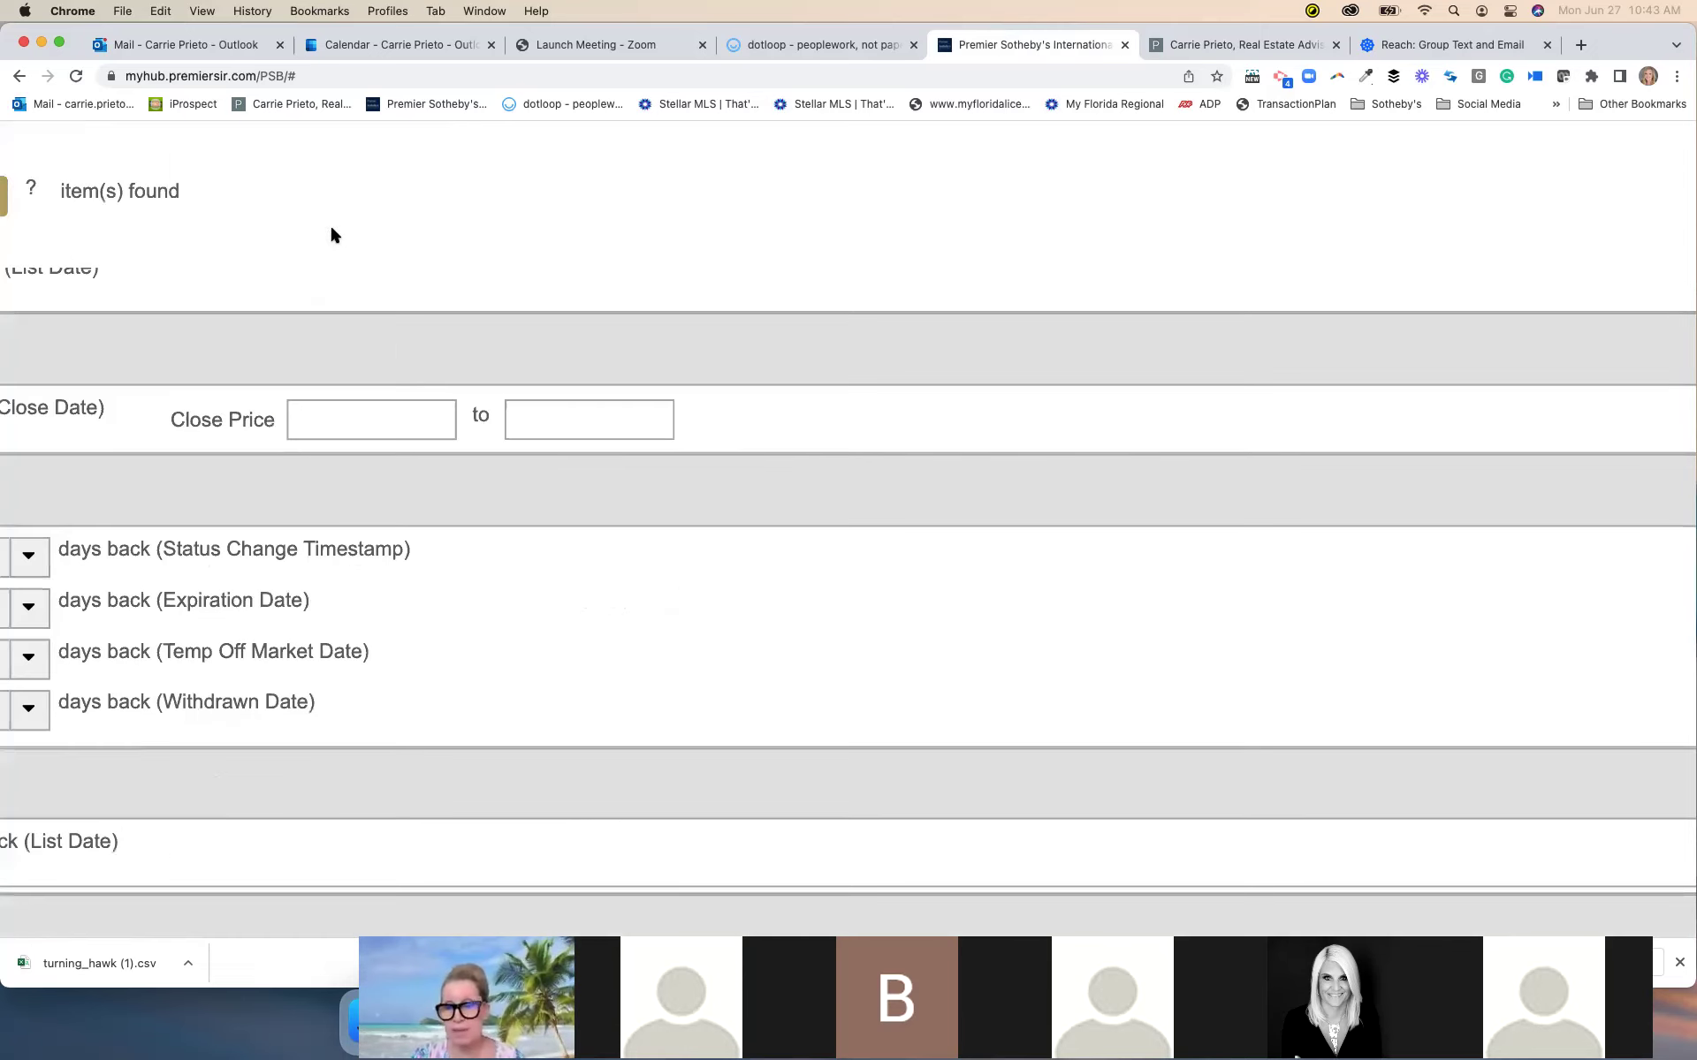
pyautogui.hscroll(-4, 332, 230)
pyautogui.hscroll(-3, 331, 232)
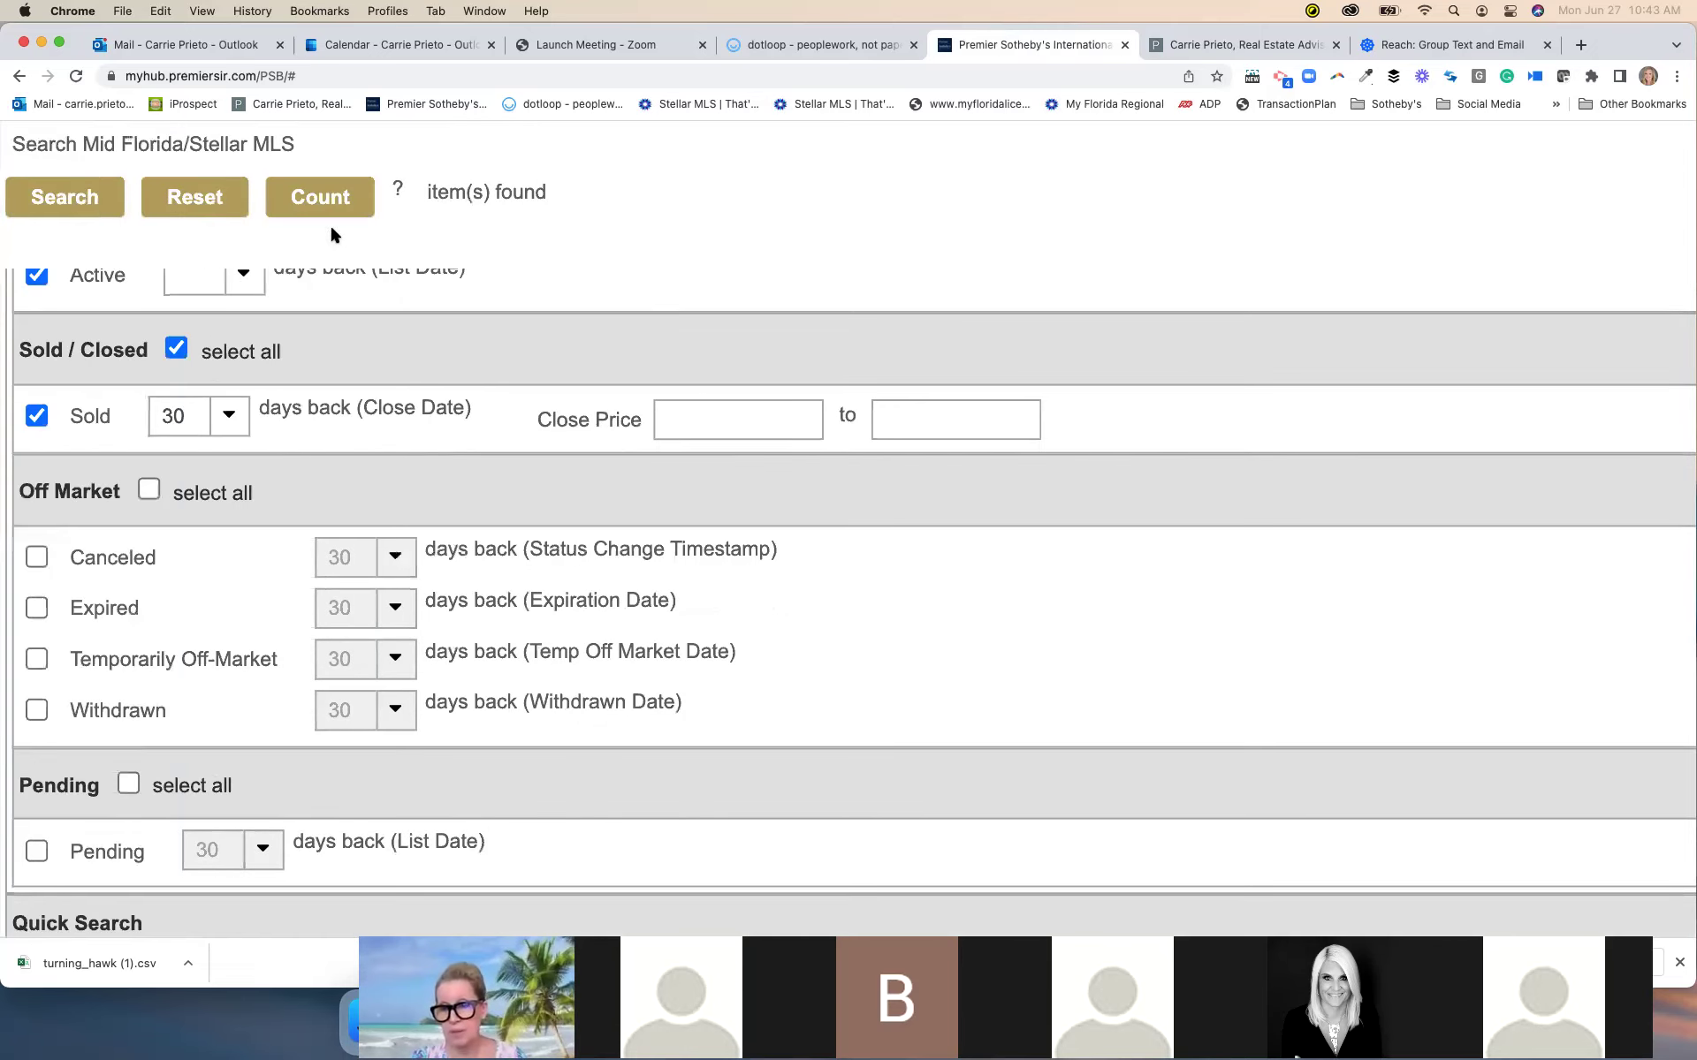
# Look up keenes under Subdivision/Development in the search criteria and choose KEENES POINT from the suggestions
pyautogui.hscroll(-2, 330, 225)
pyautogui.scroll(-2, 330, 225)
pyautogui.hscroll(10, 331, 234)
pyautogui.scroll(3, 330, 234)
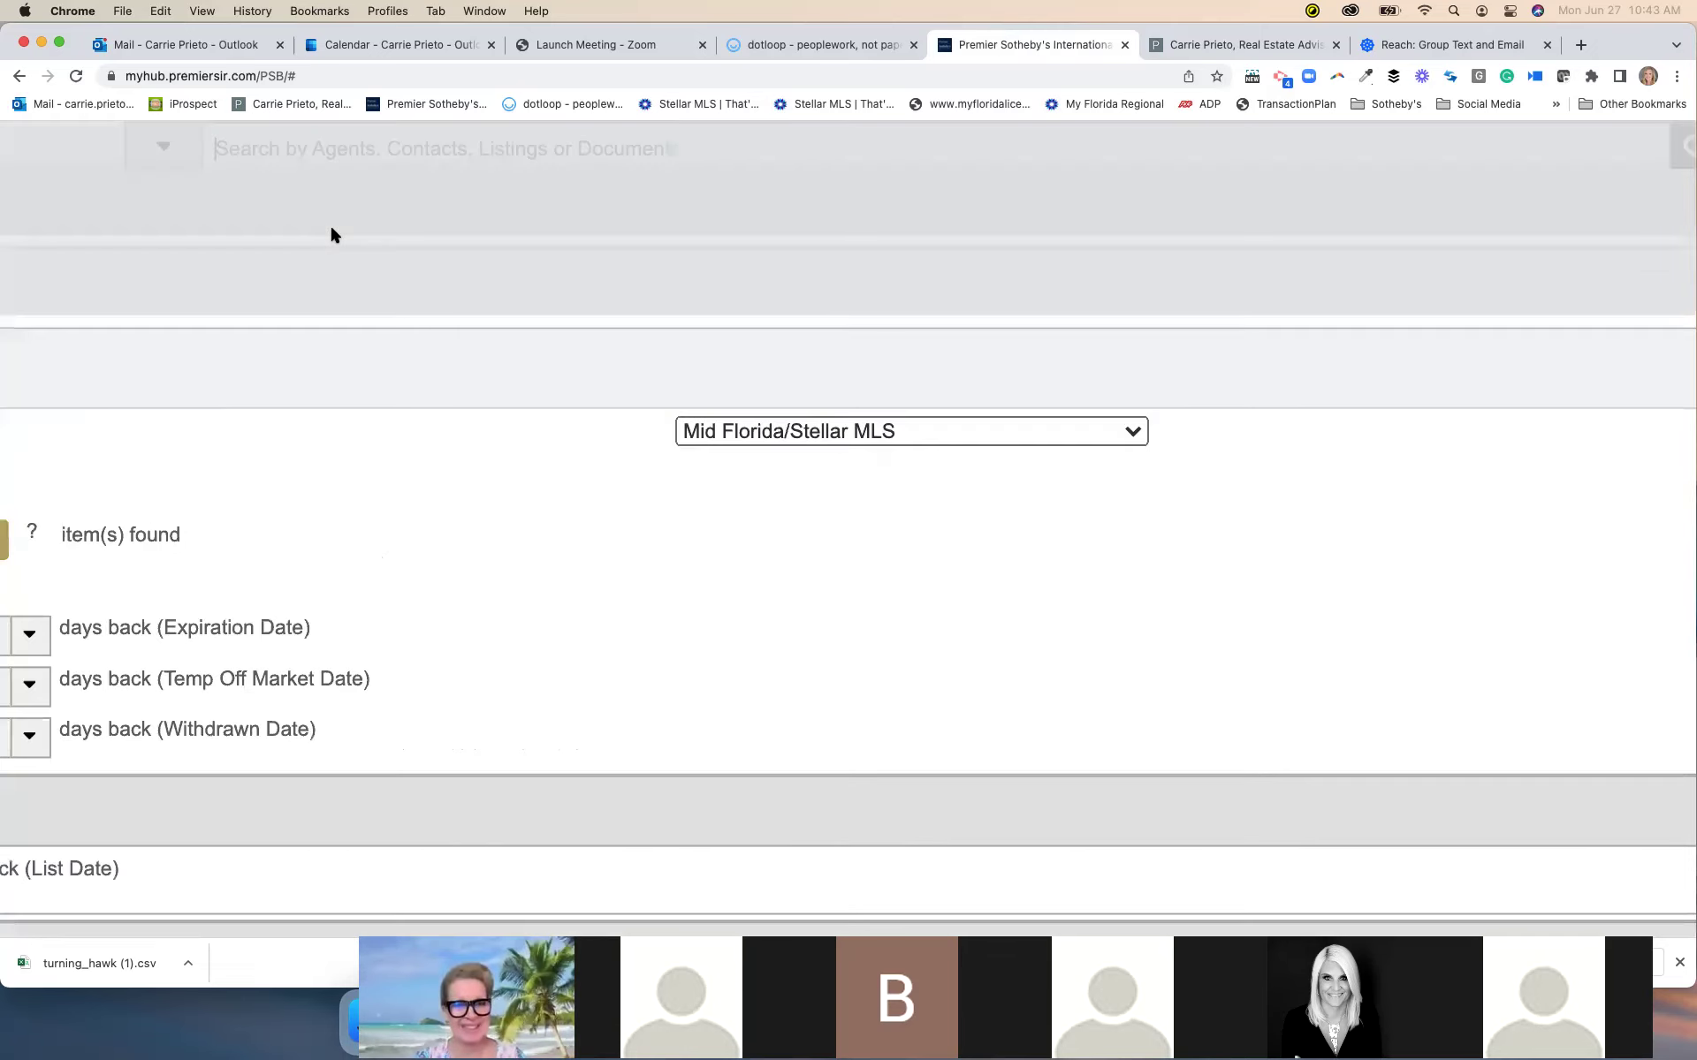
pyautogui.scroll(-4, 334, 233)
pyautogui.scroll(-5, 435, 517)
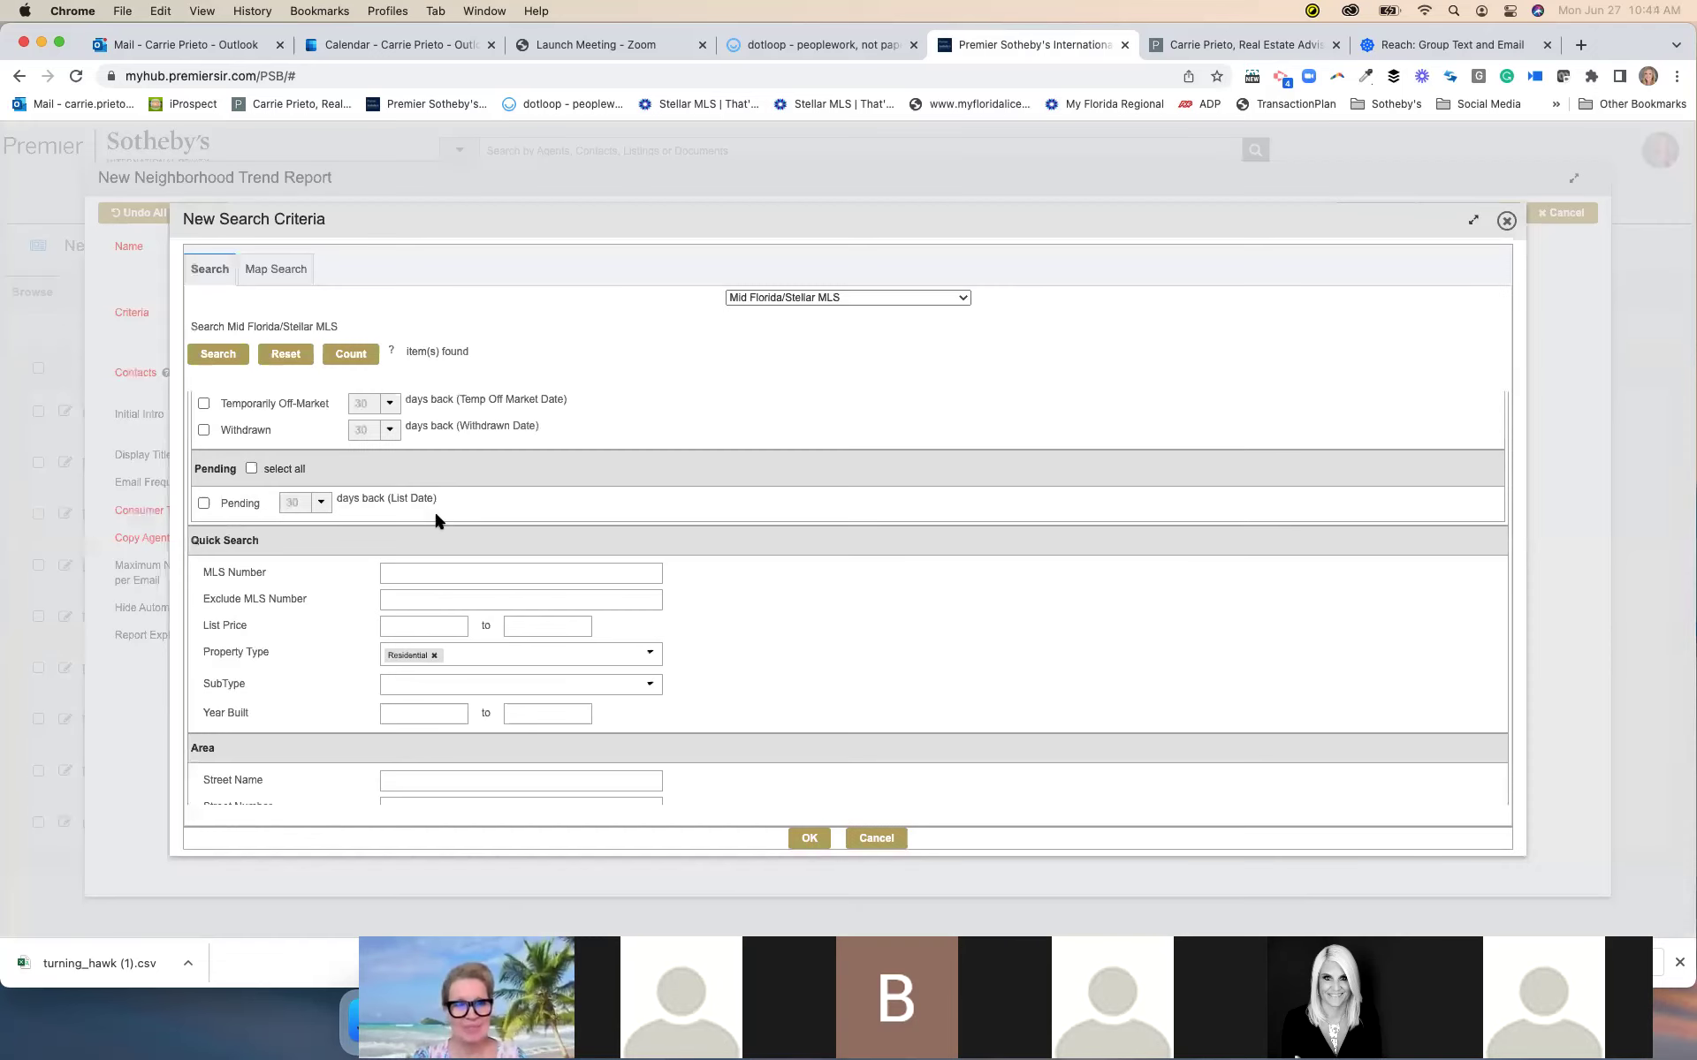
pyautogui.scroll(-2, 436, 518)
pyautogui.scroll(-3, 423, 618)
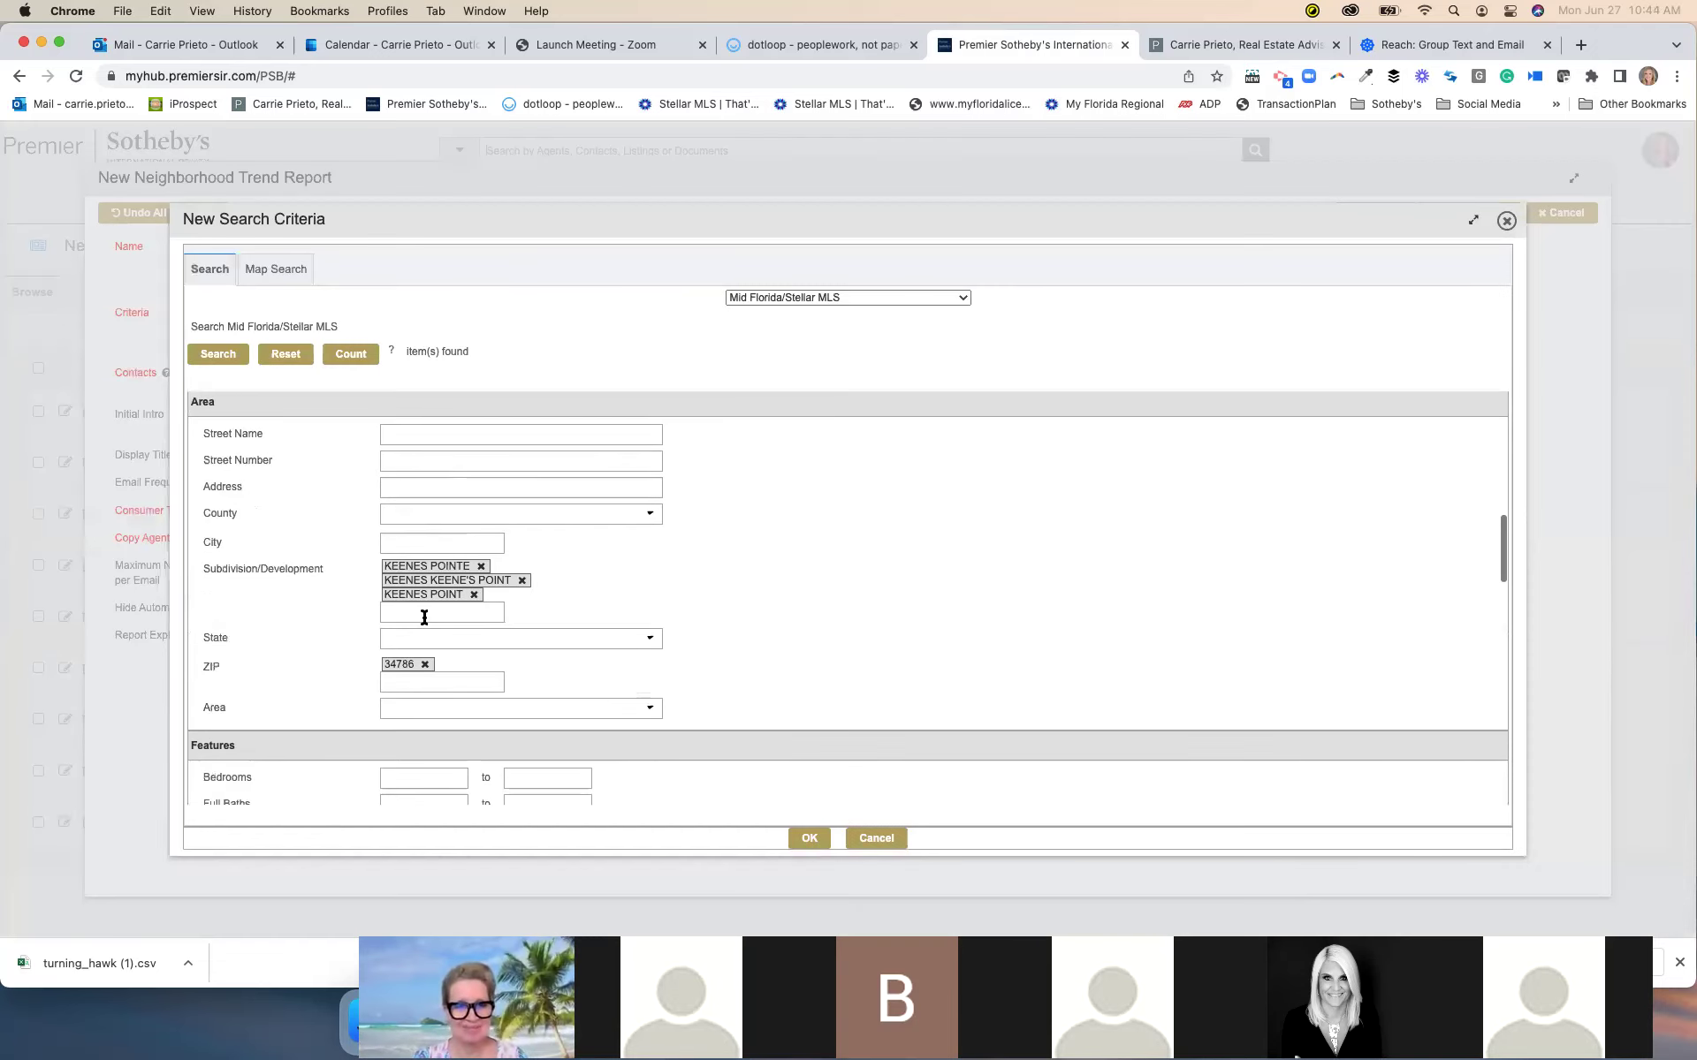
pyautogui.click(424, 617)
pyautogui.write('k')
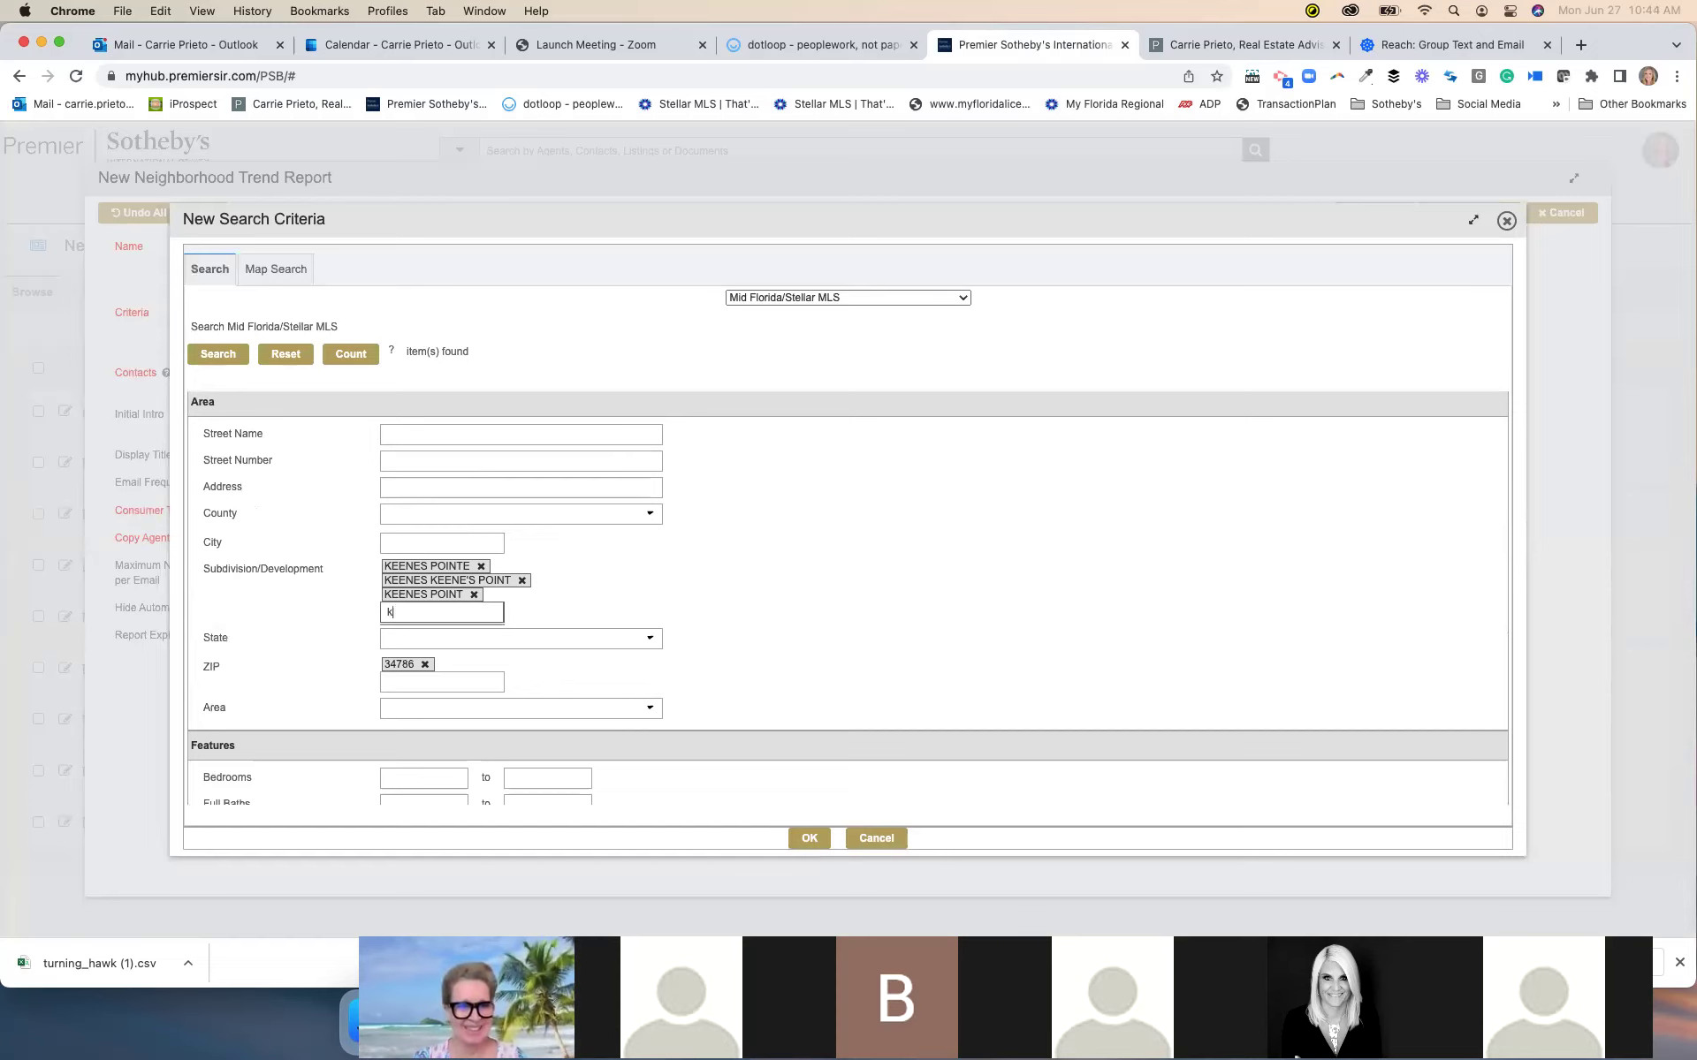
pyautogui.write('eenes')
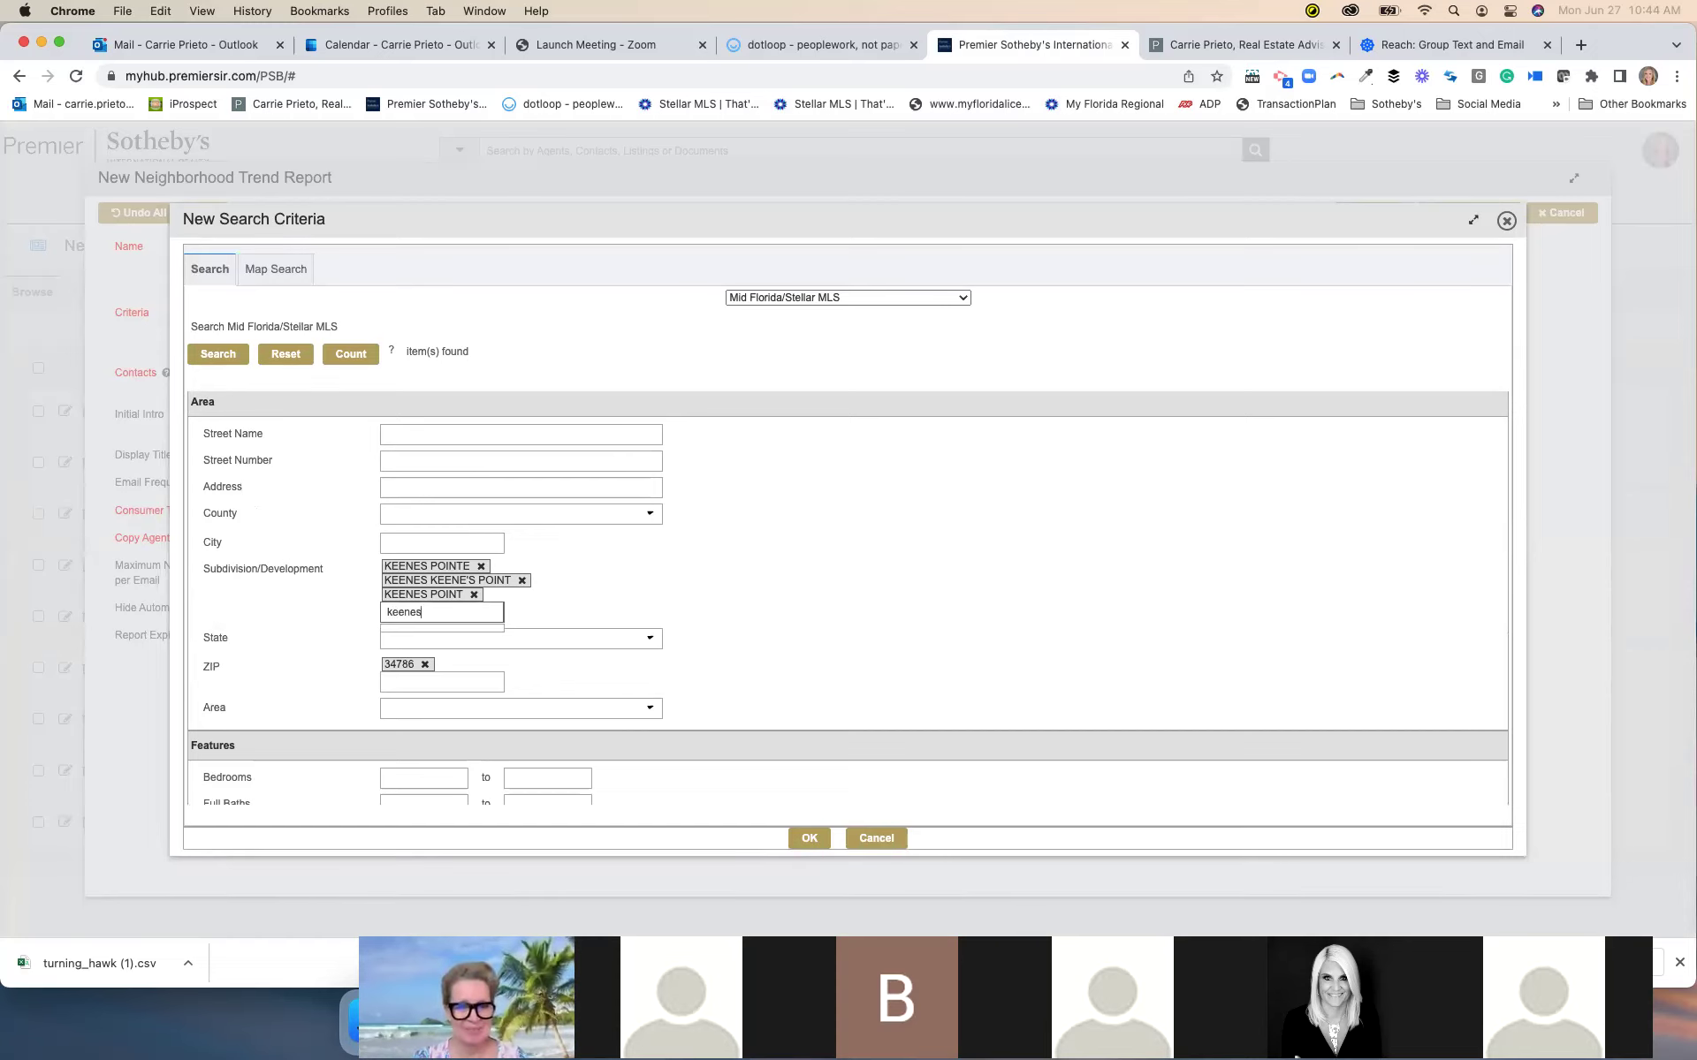
pyautogui.scroll(5, 454, 705)
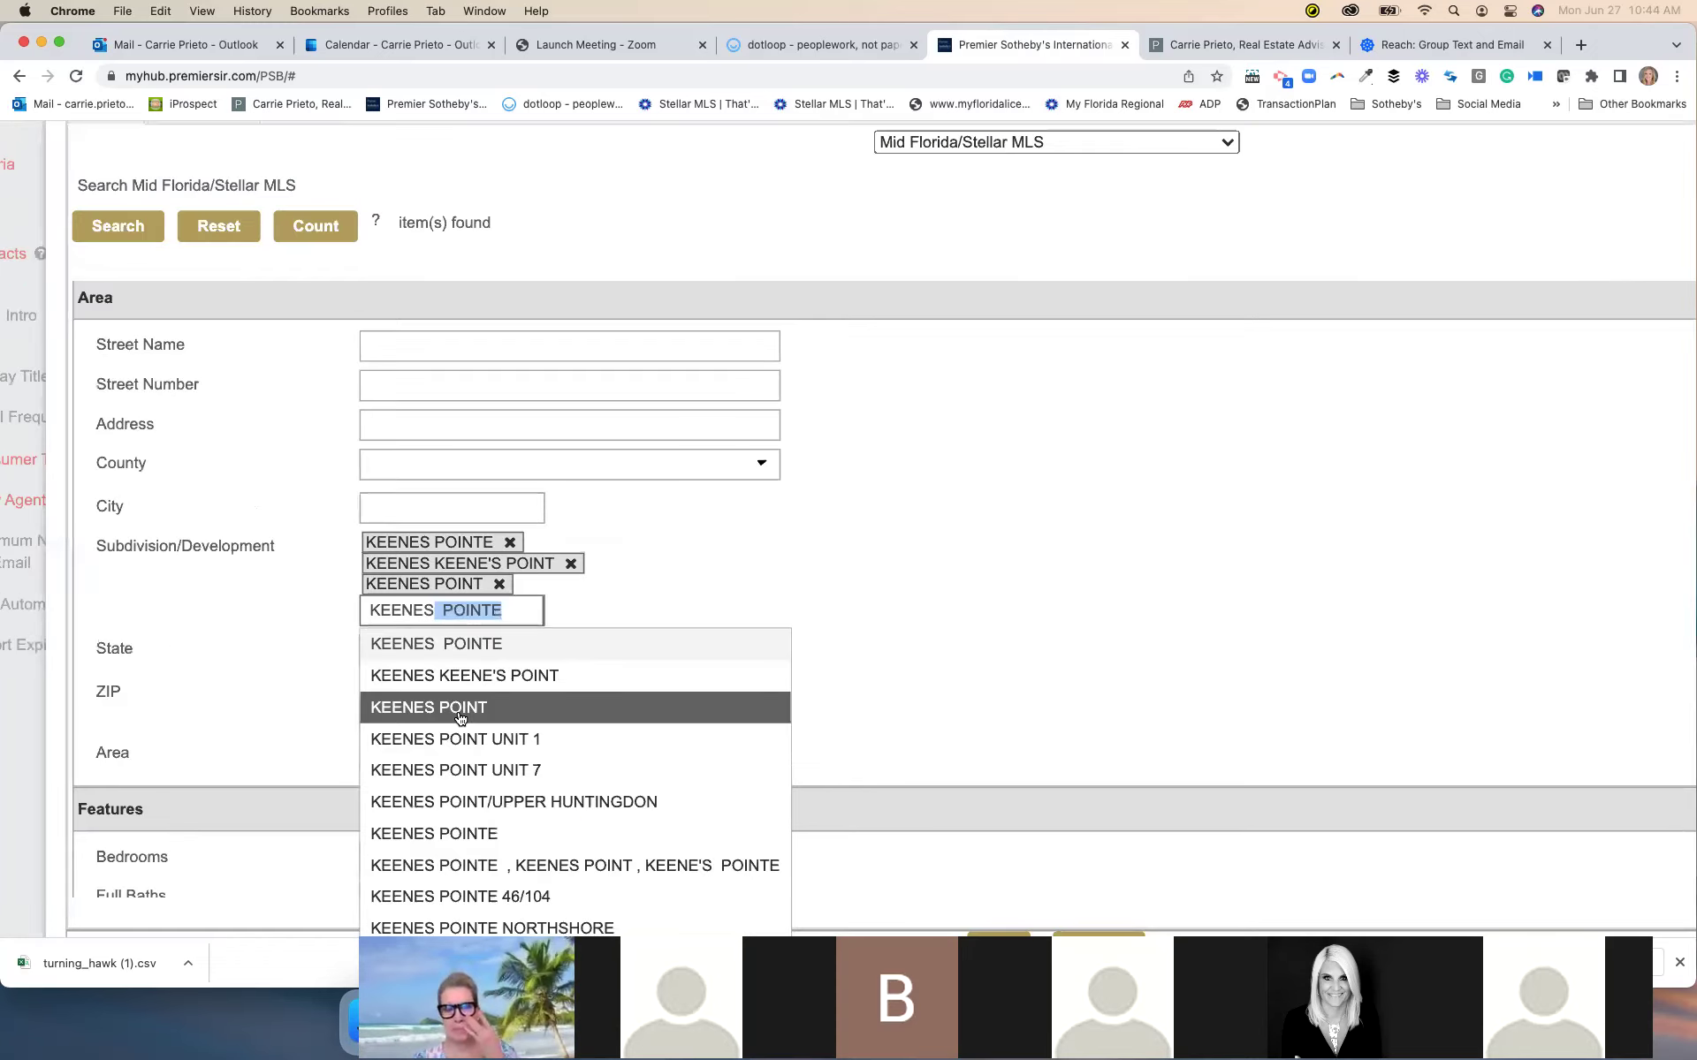
pyautogui.click(459, 716)
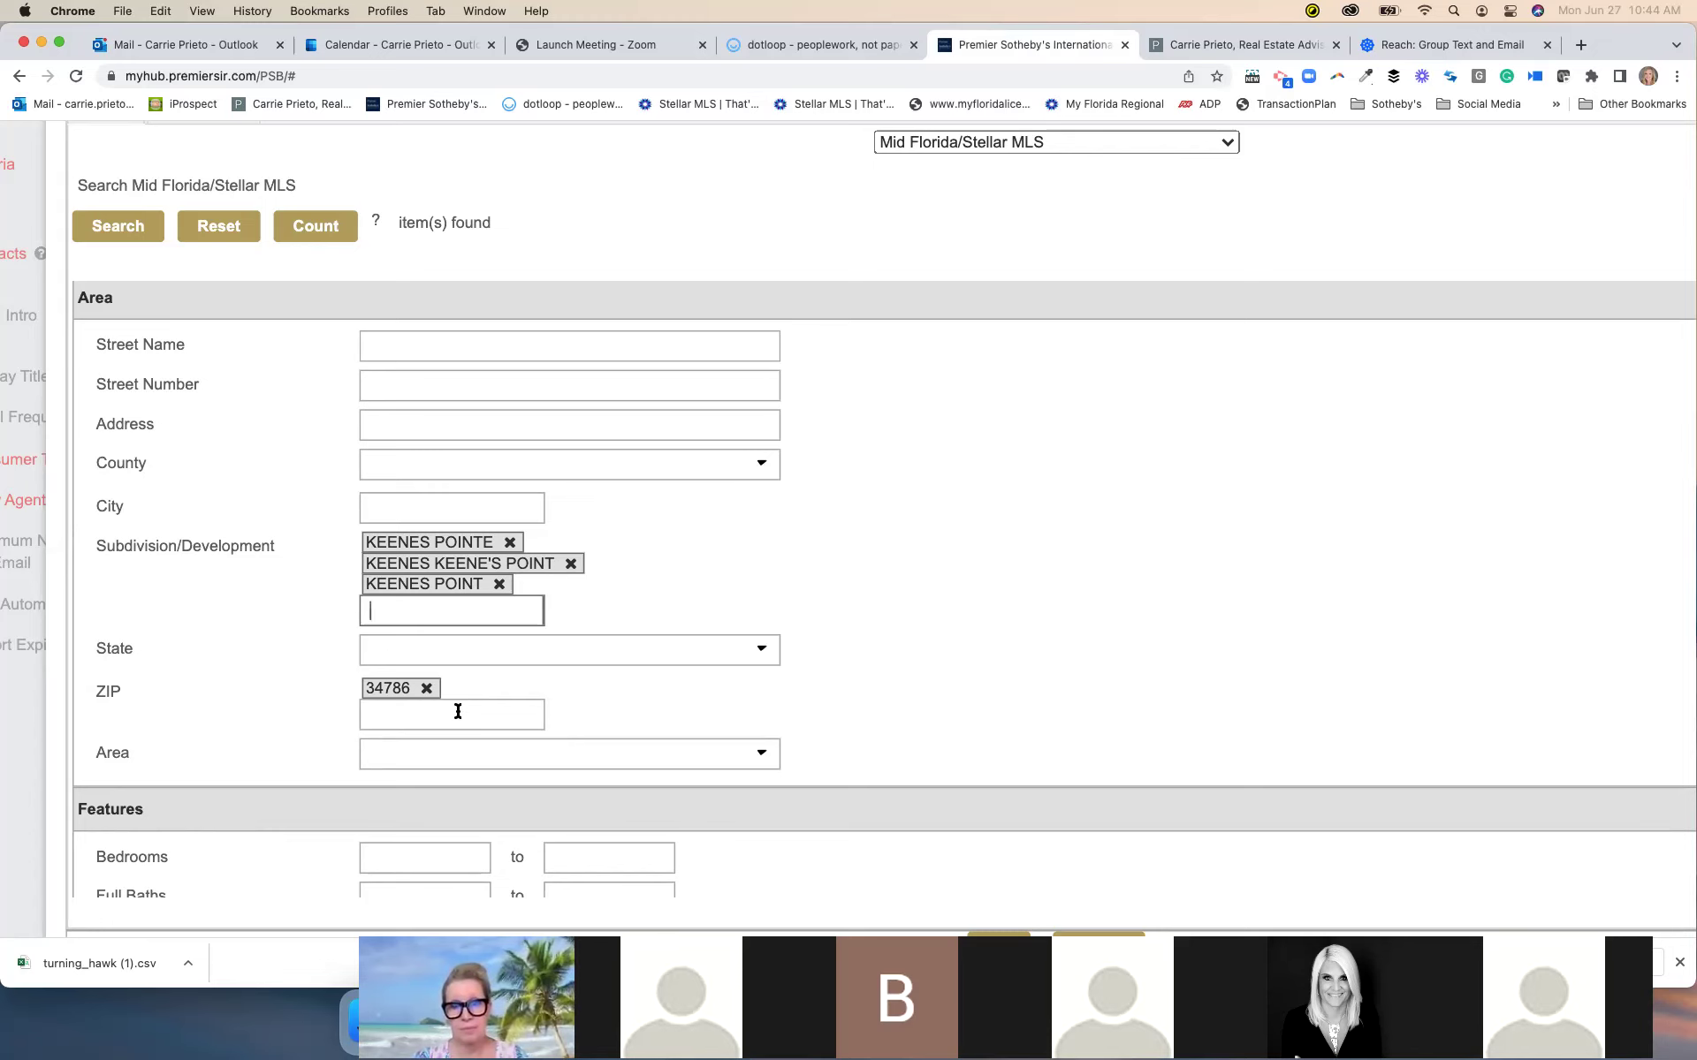
# Switch the new search criteria from the form to the map search
pyautogui.scroll(10, 458, 711)
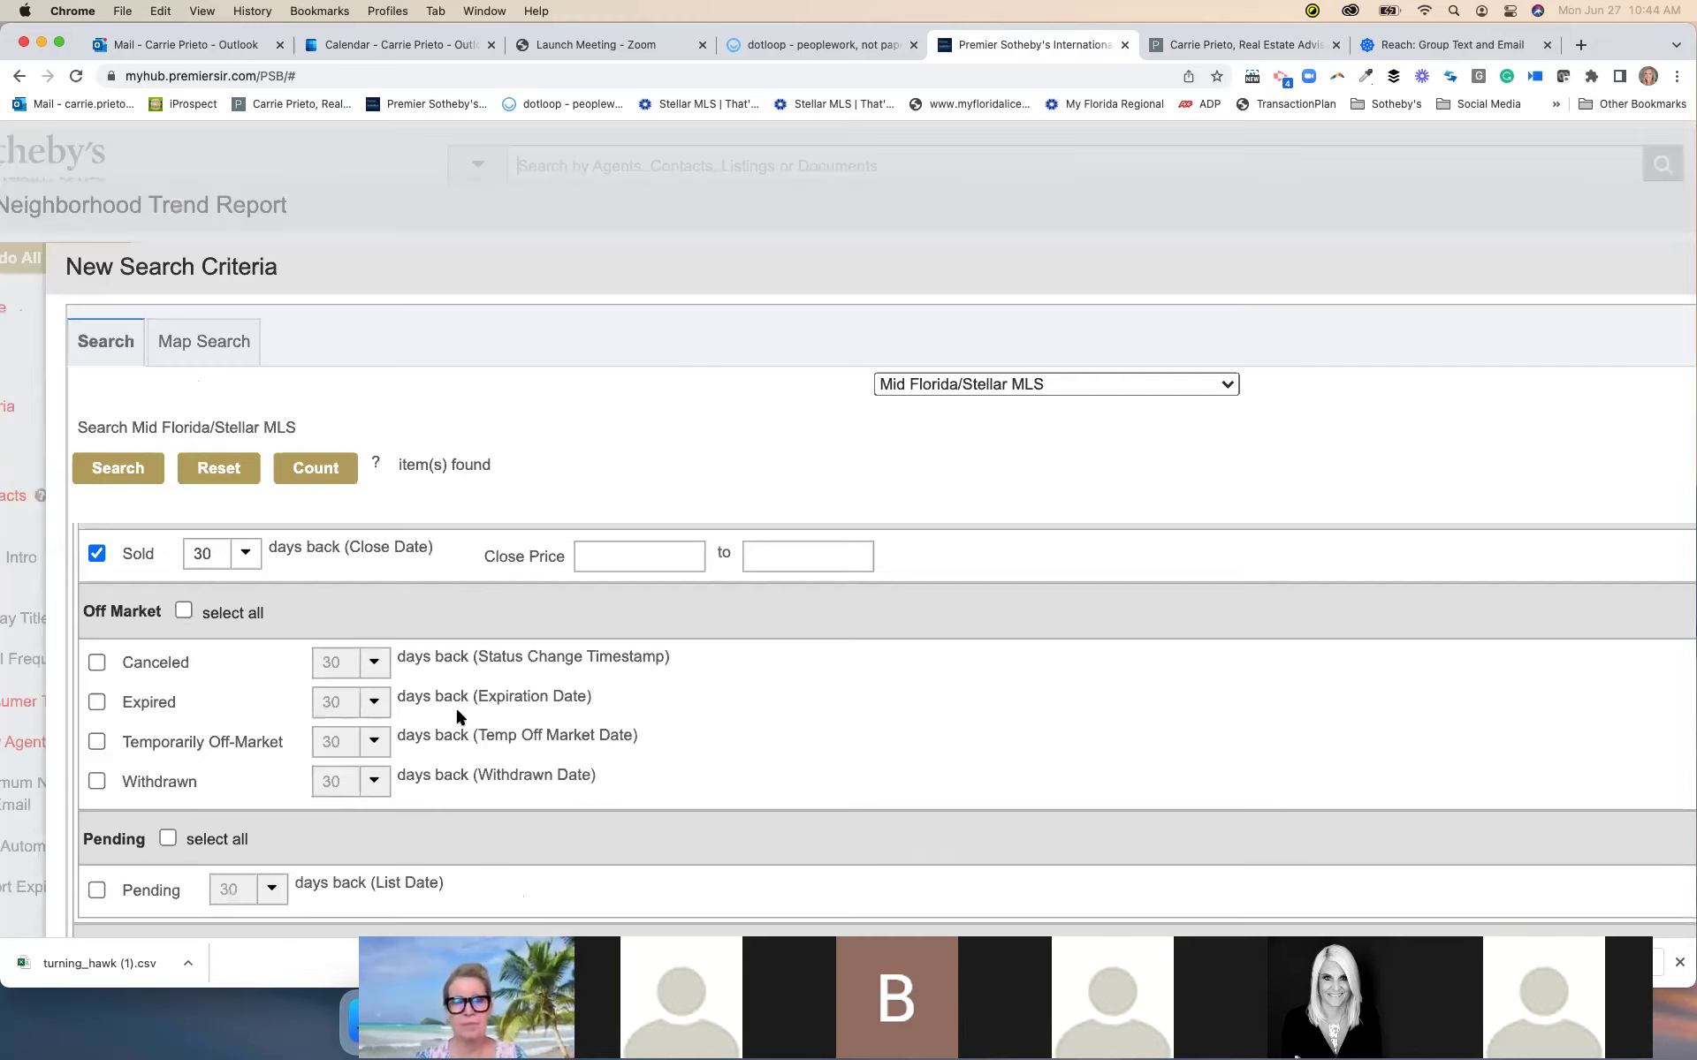
pyautogui.scroll(2, 368, 504)
pyautogui.click(242, 342)
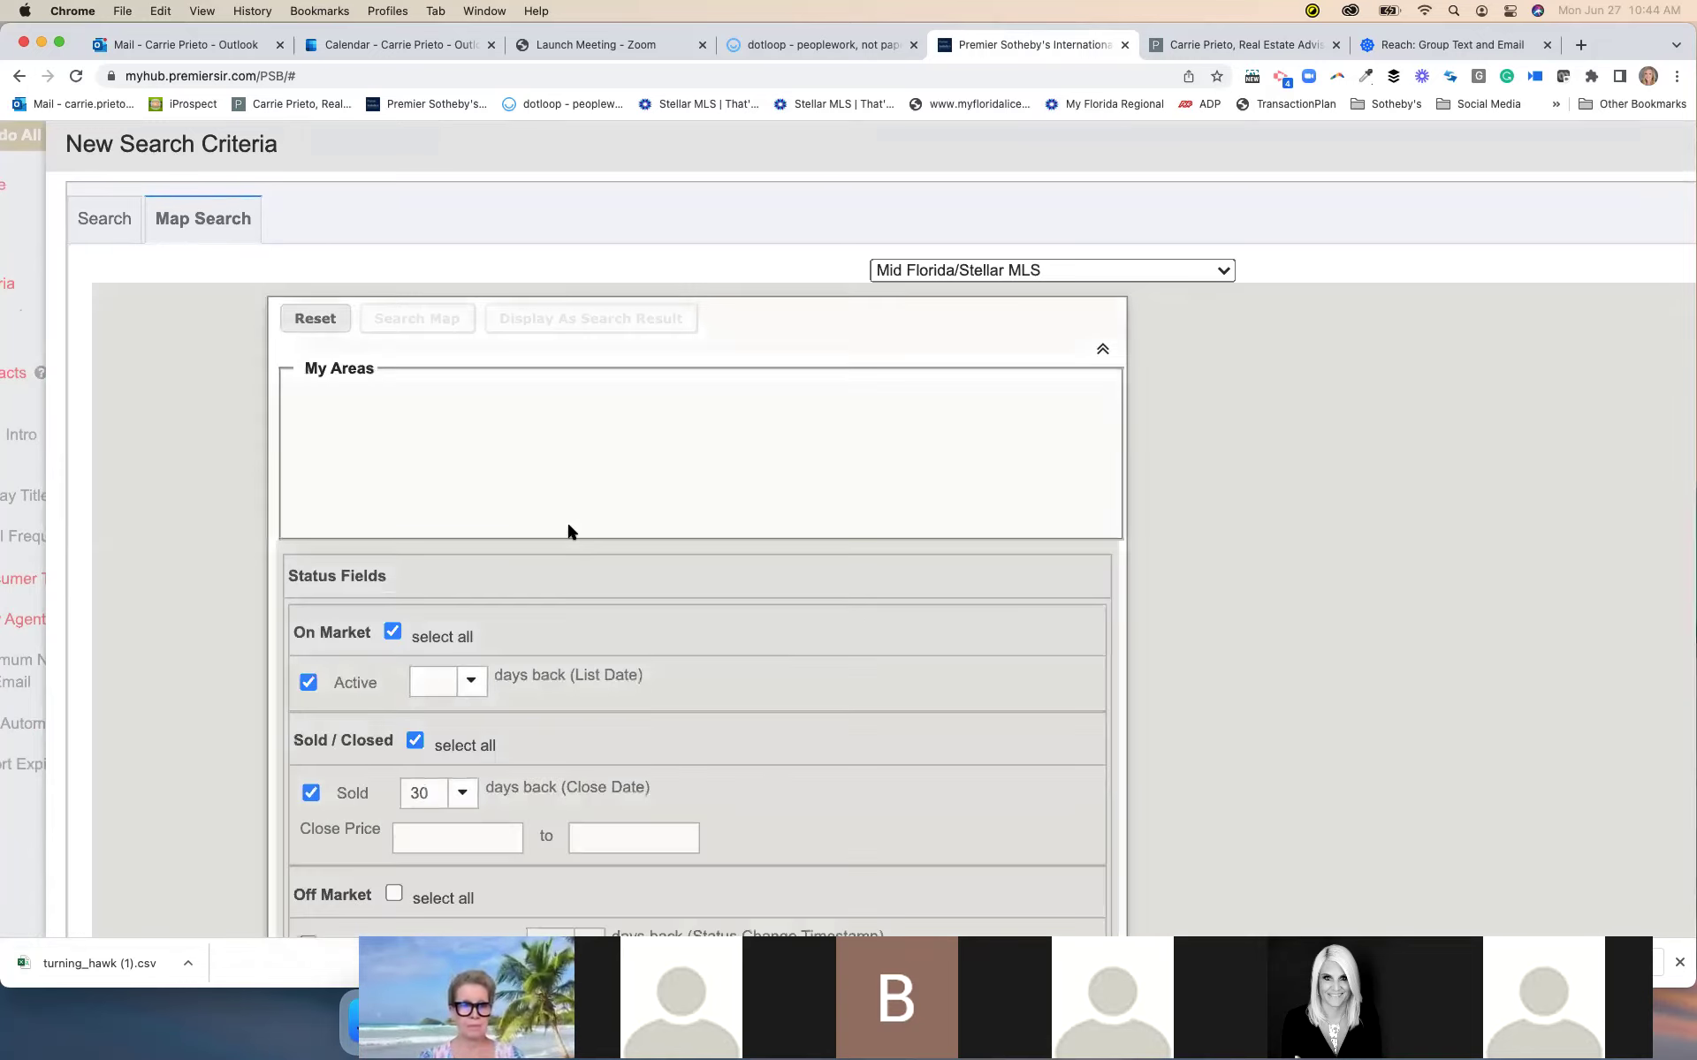
# Add 34786 as the ZIP in the Area criteria of the map search
pyautogui.scroll(-2, 568, 530)
pyautogui.scroll(-1, 567, 530)
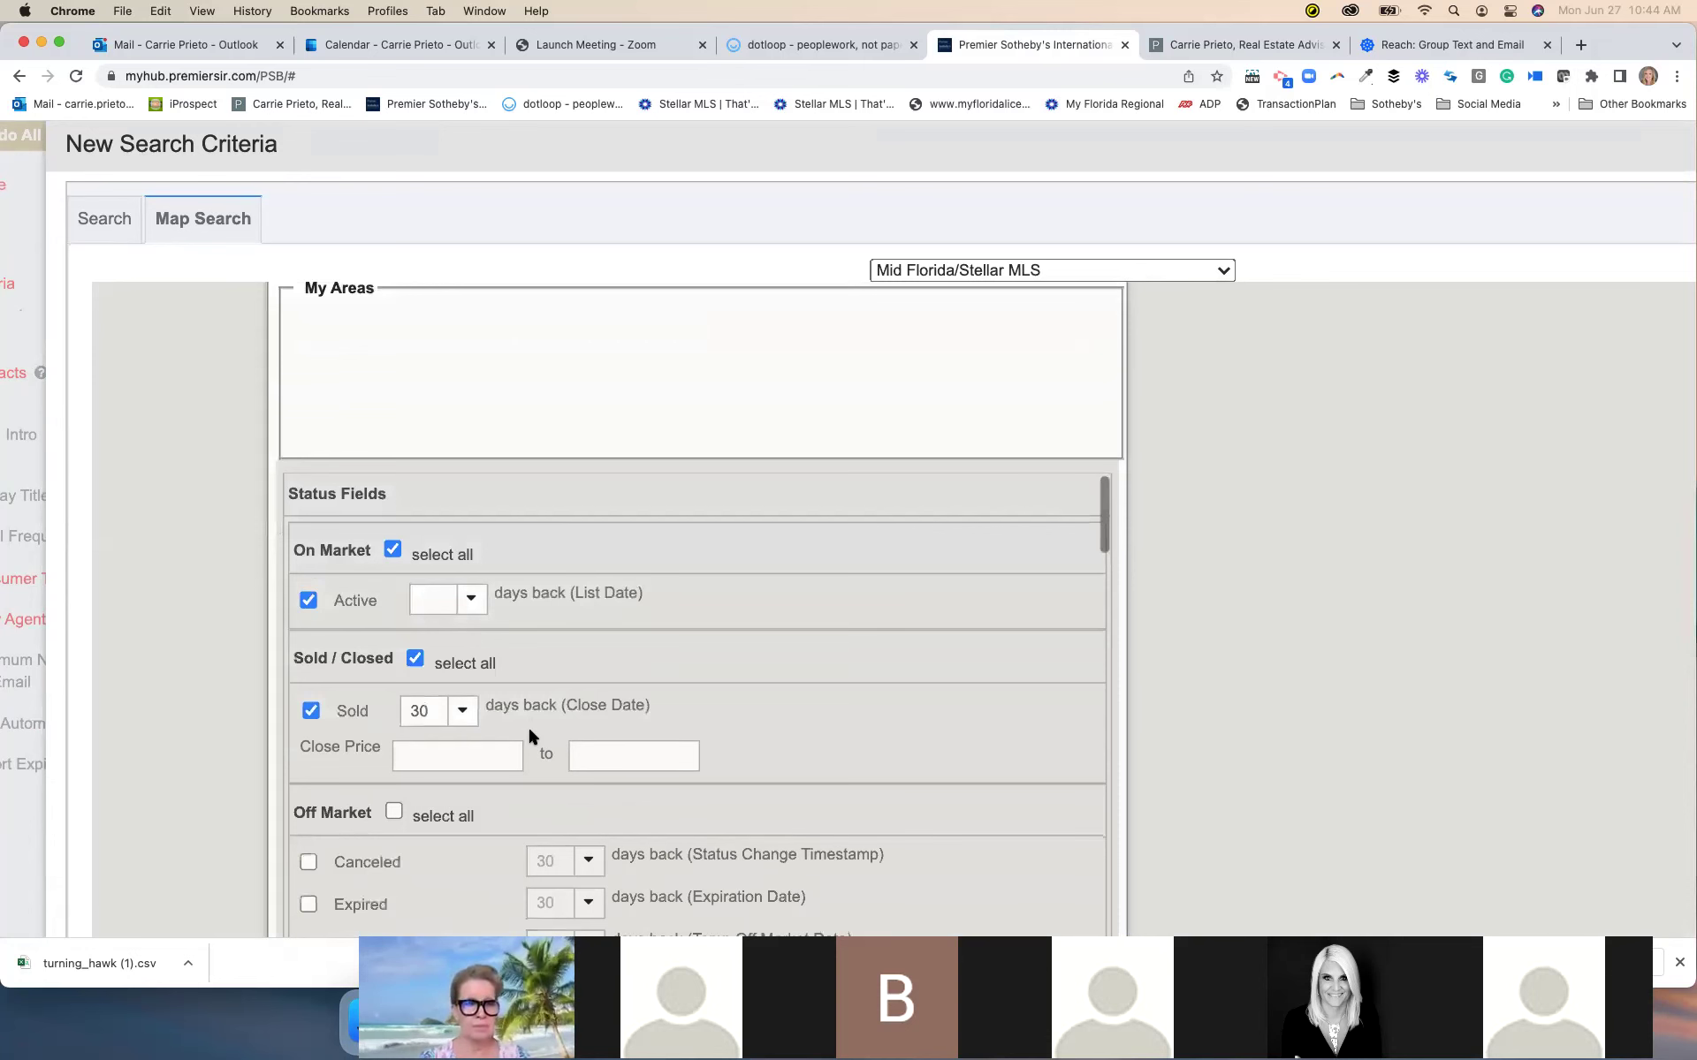
pyautogui.scroll(-3, 527, 724)
pyautogui.scroll(-3, 575, 765)
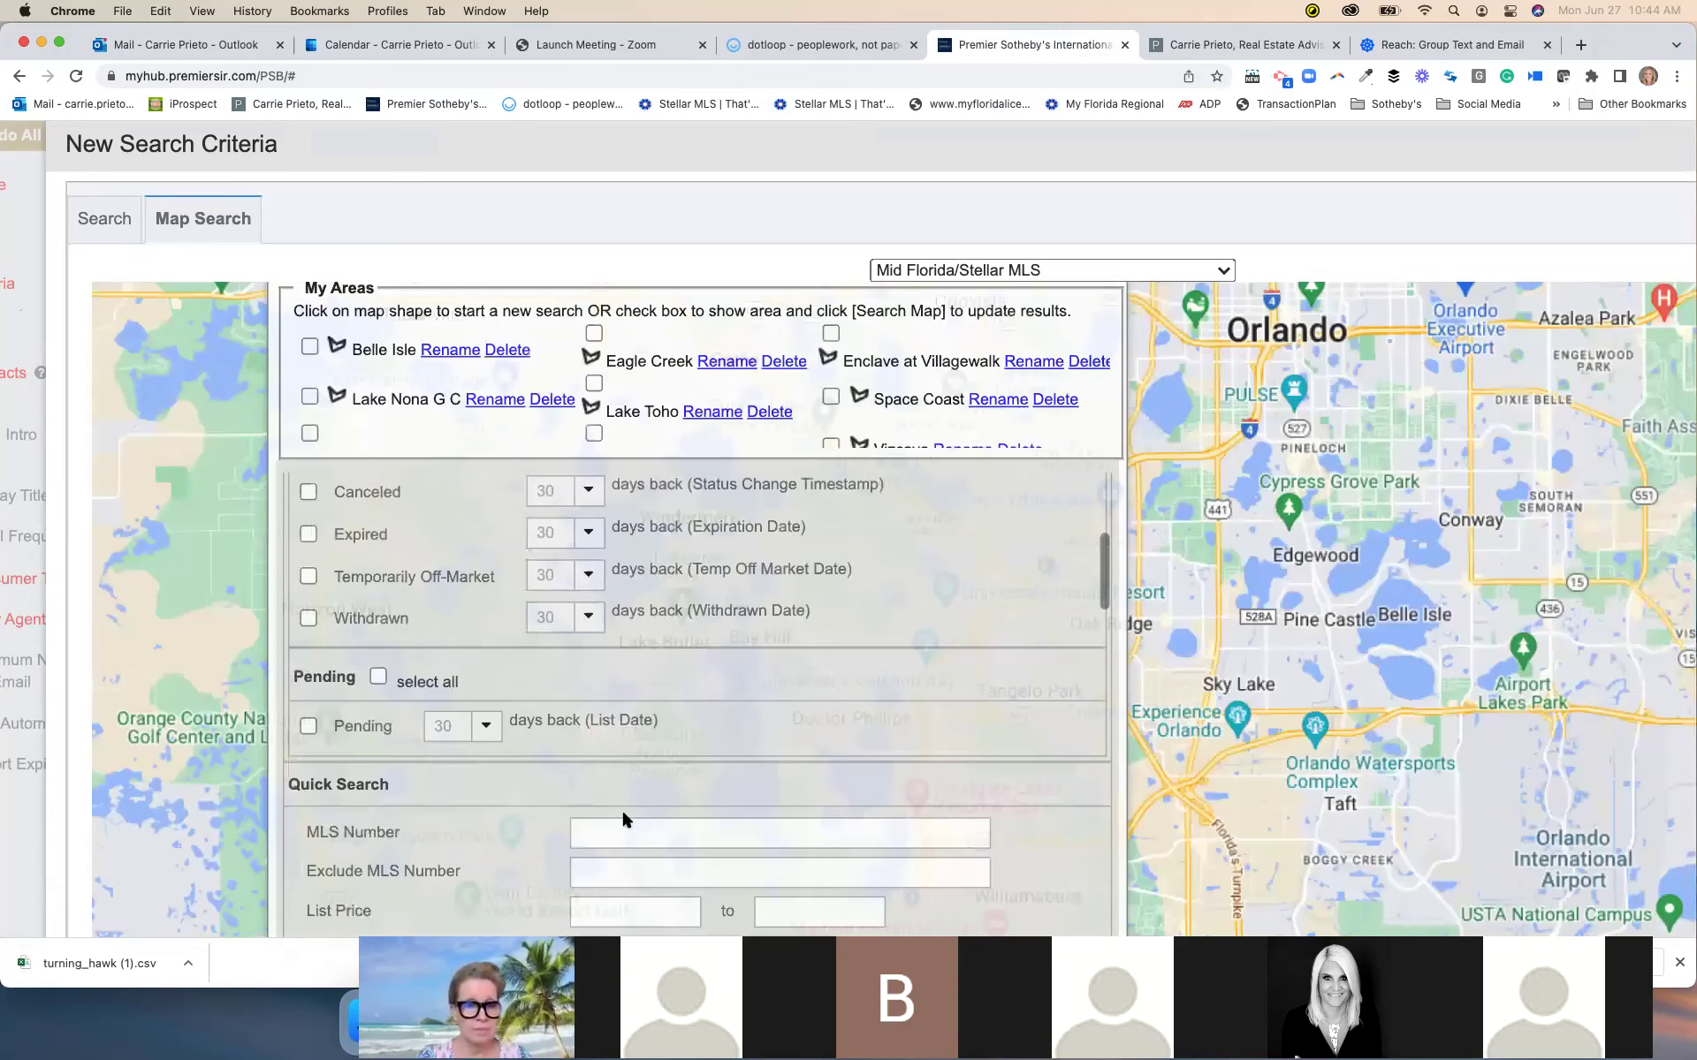
pyautogui.scroll(-2, 644, 785)
pyautogui.scroll(-4, 642, 789)
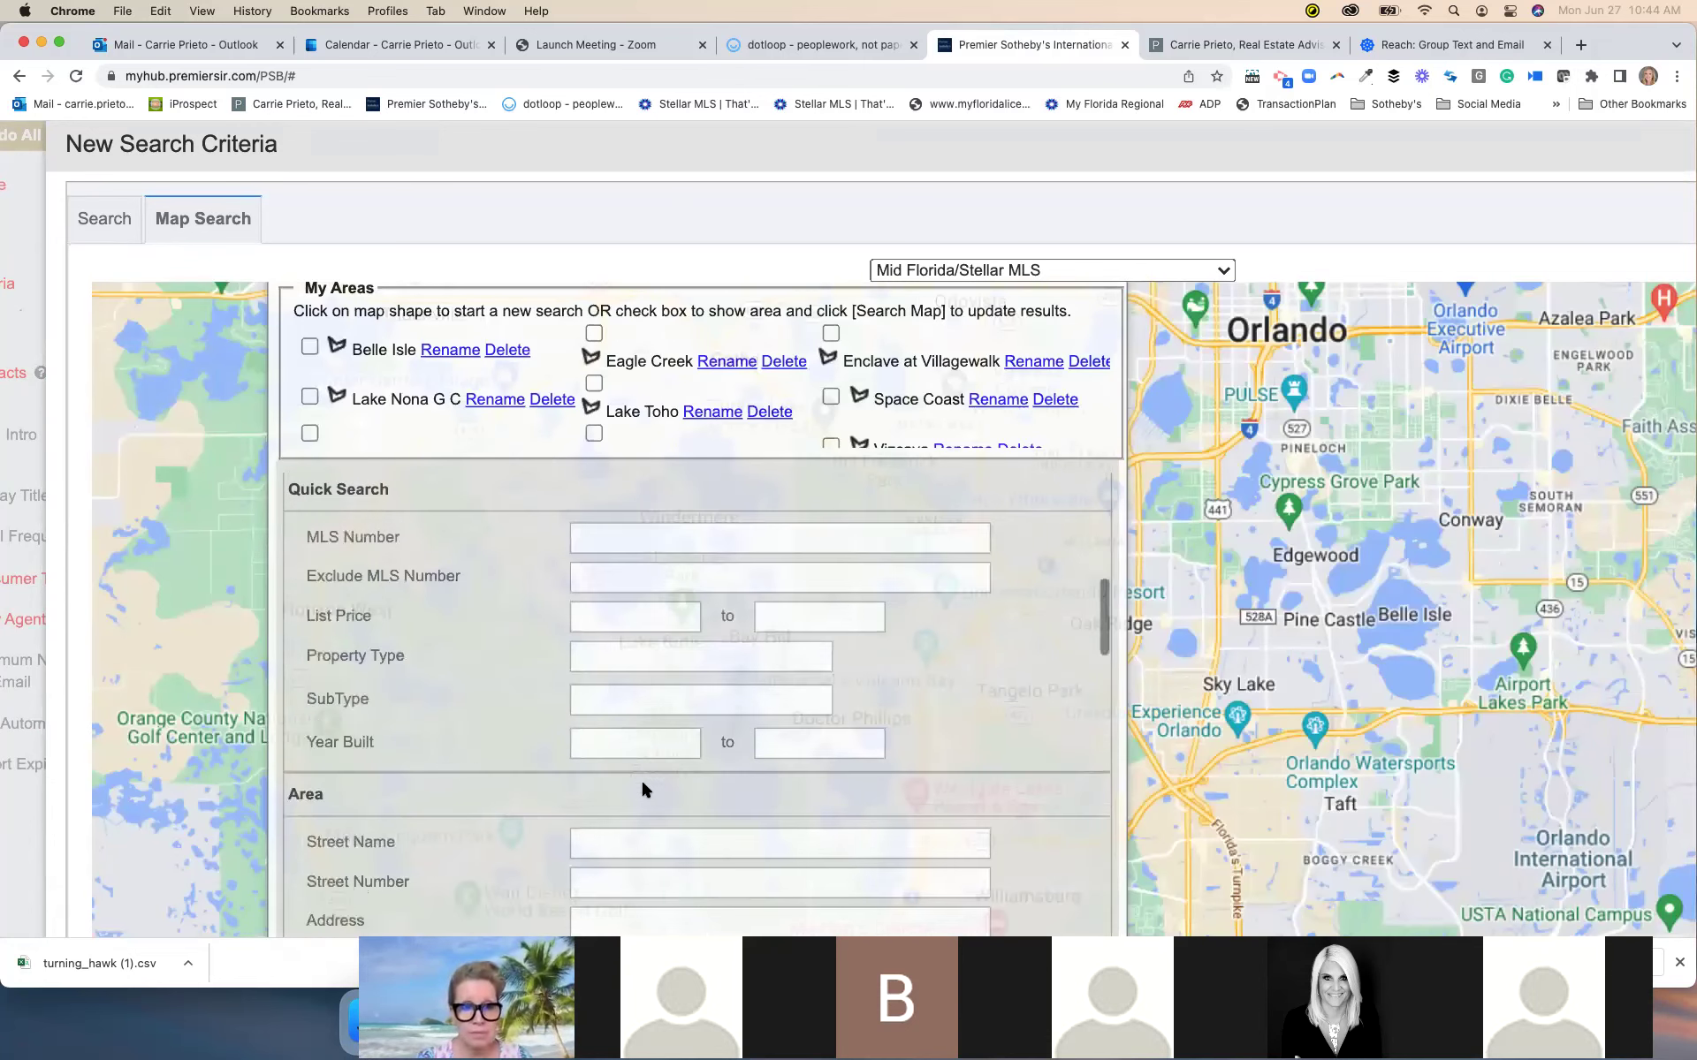
pyautogui.scroll(-6, 643, 786)
pyautogui.scroll(-2, 639, 746)
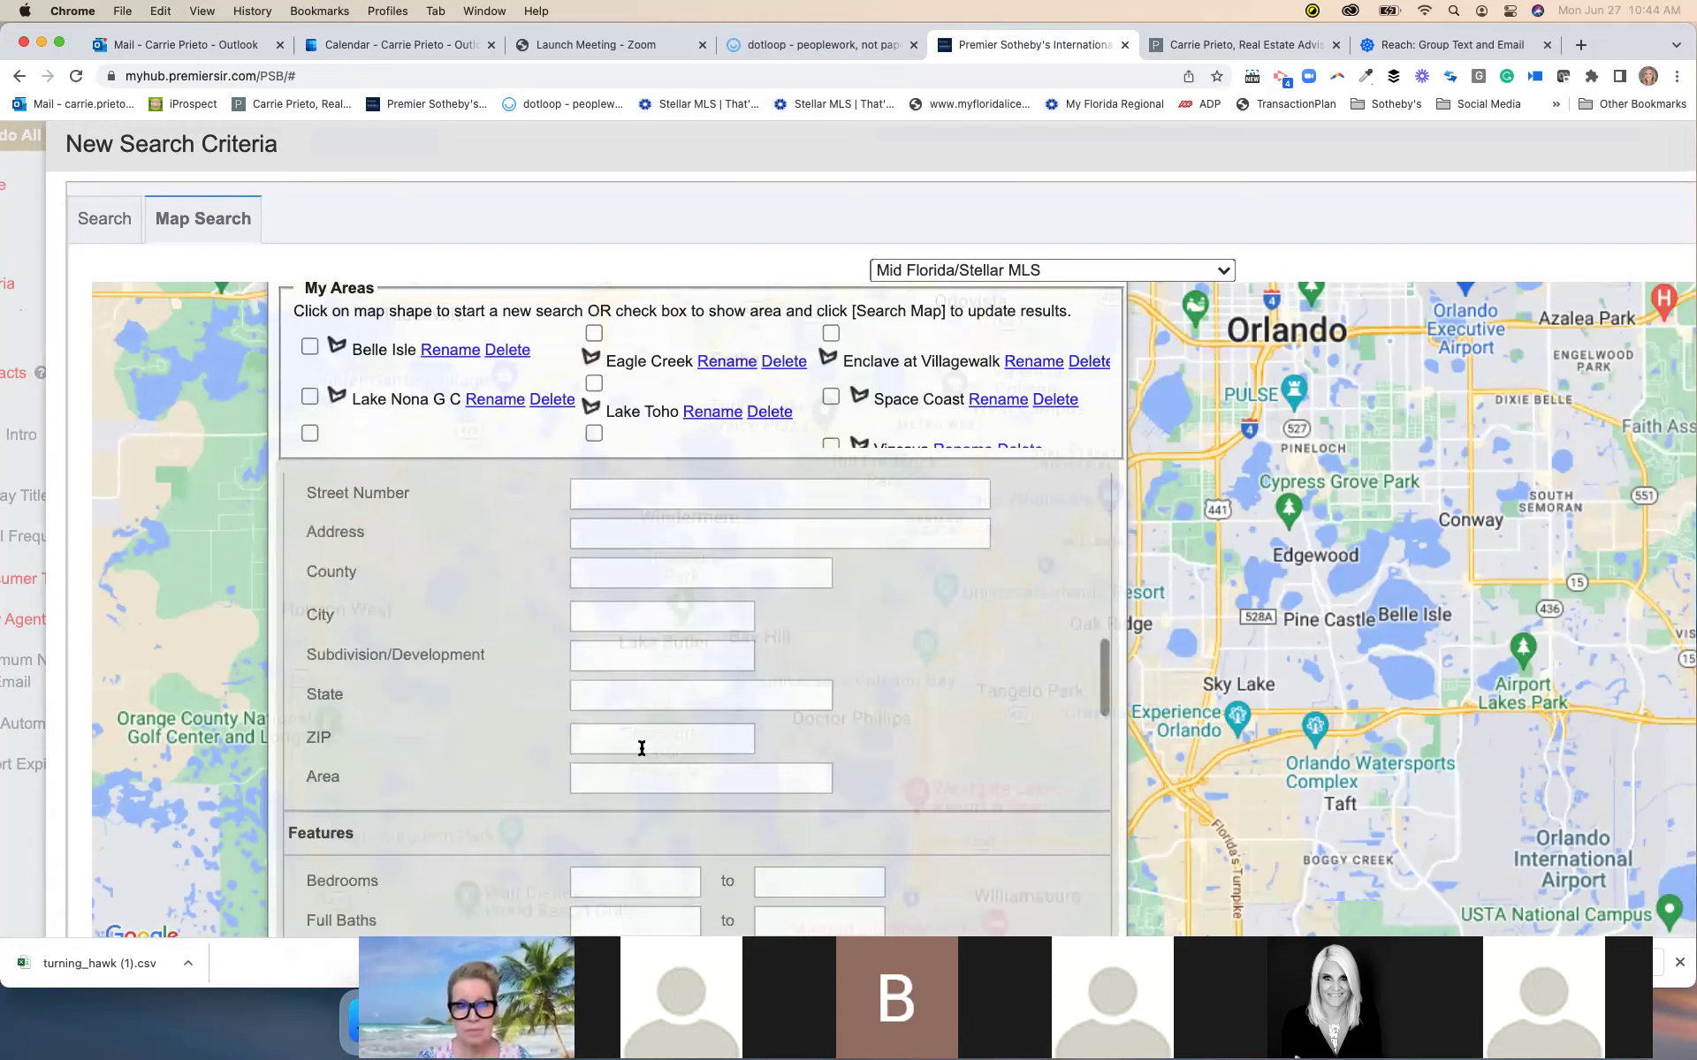
pyautogui.click(640, 747)
pyautogui.write('34')
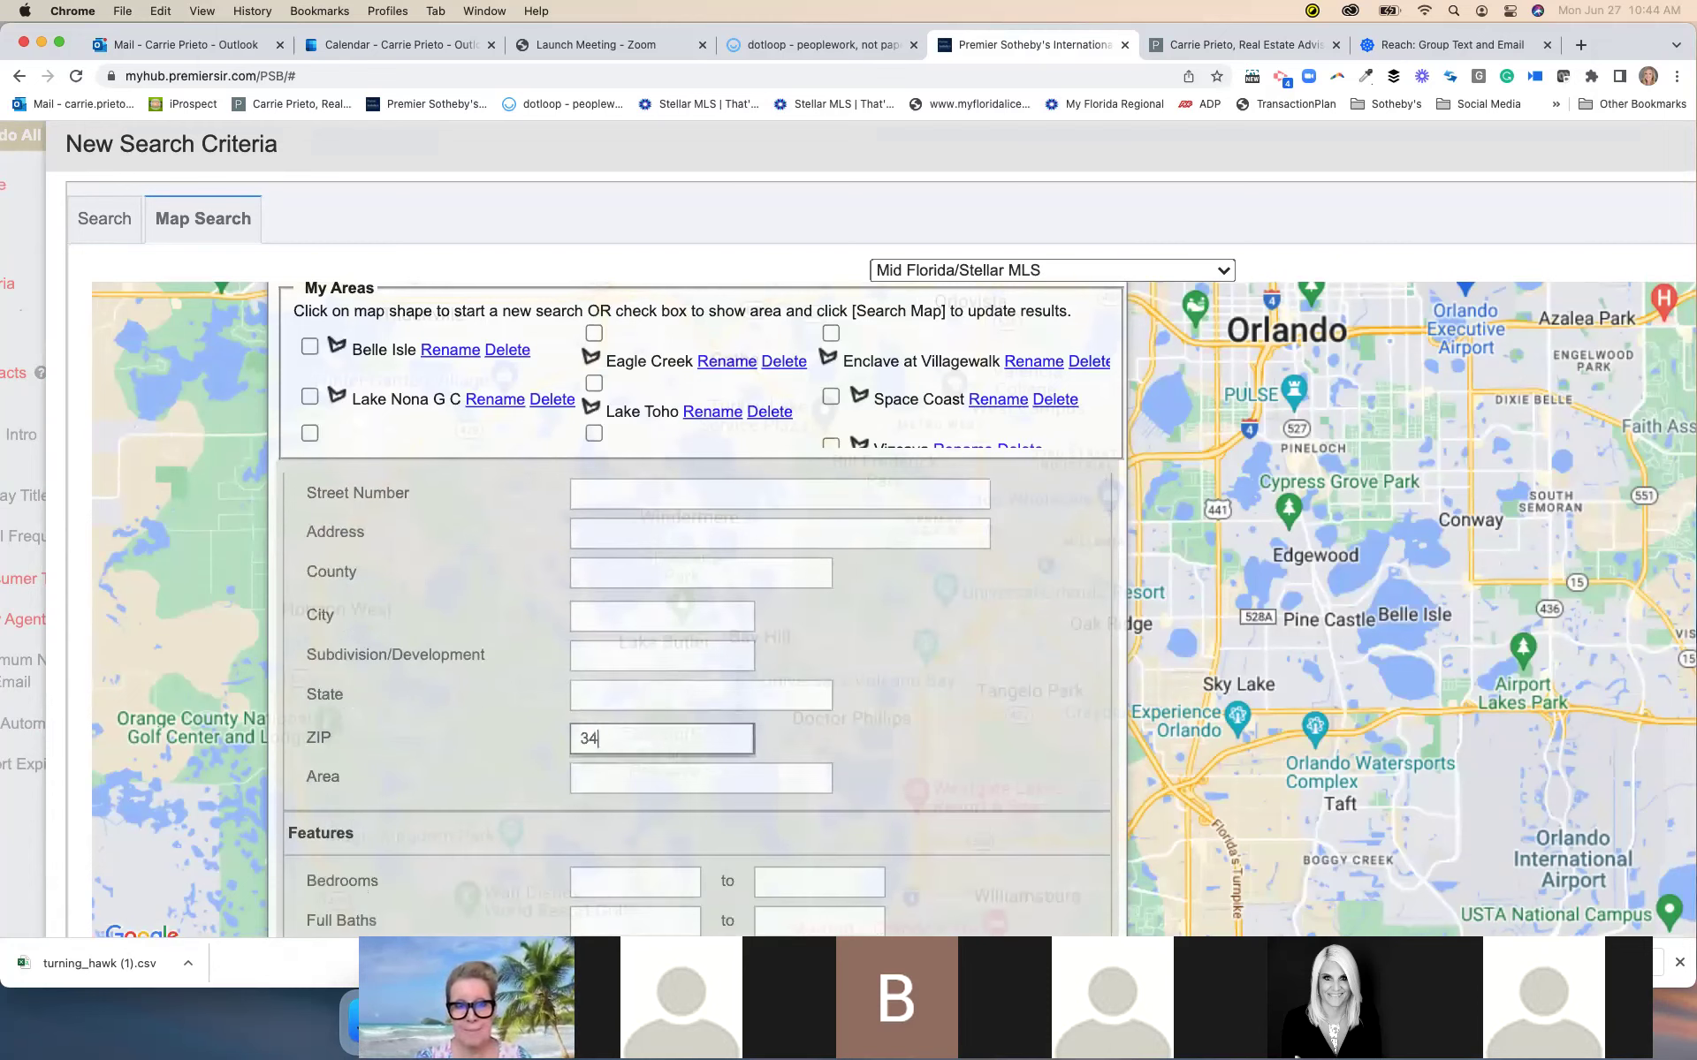
pyautogui.write('786')
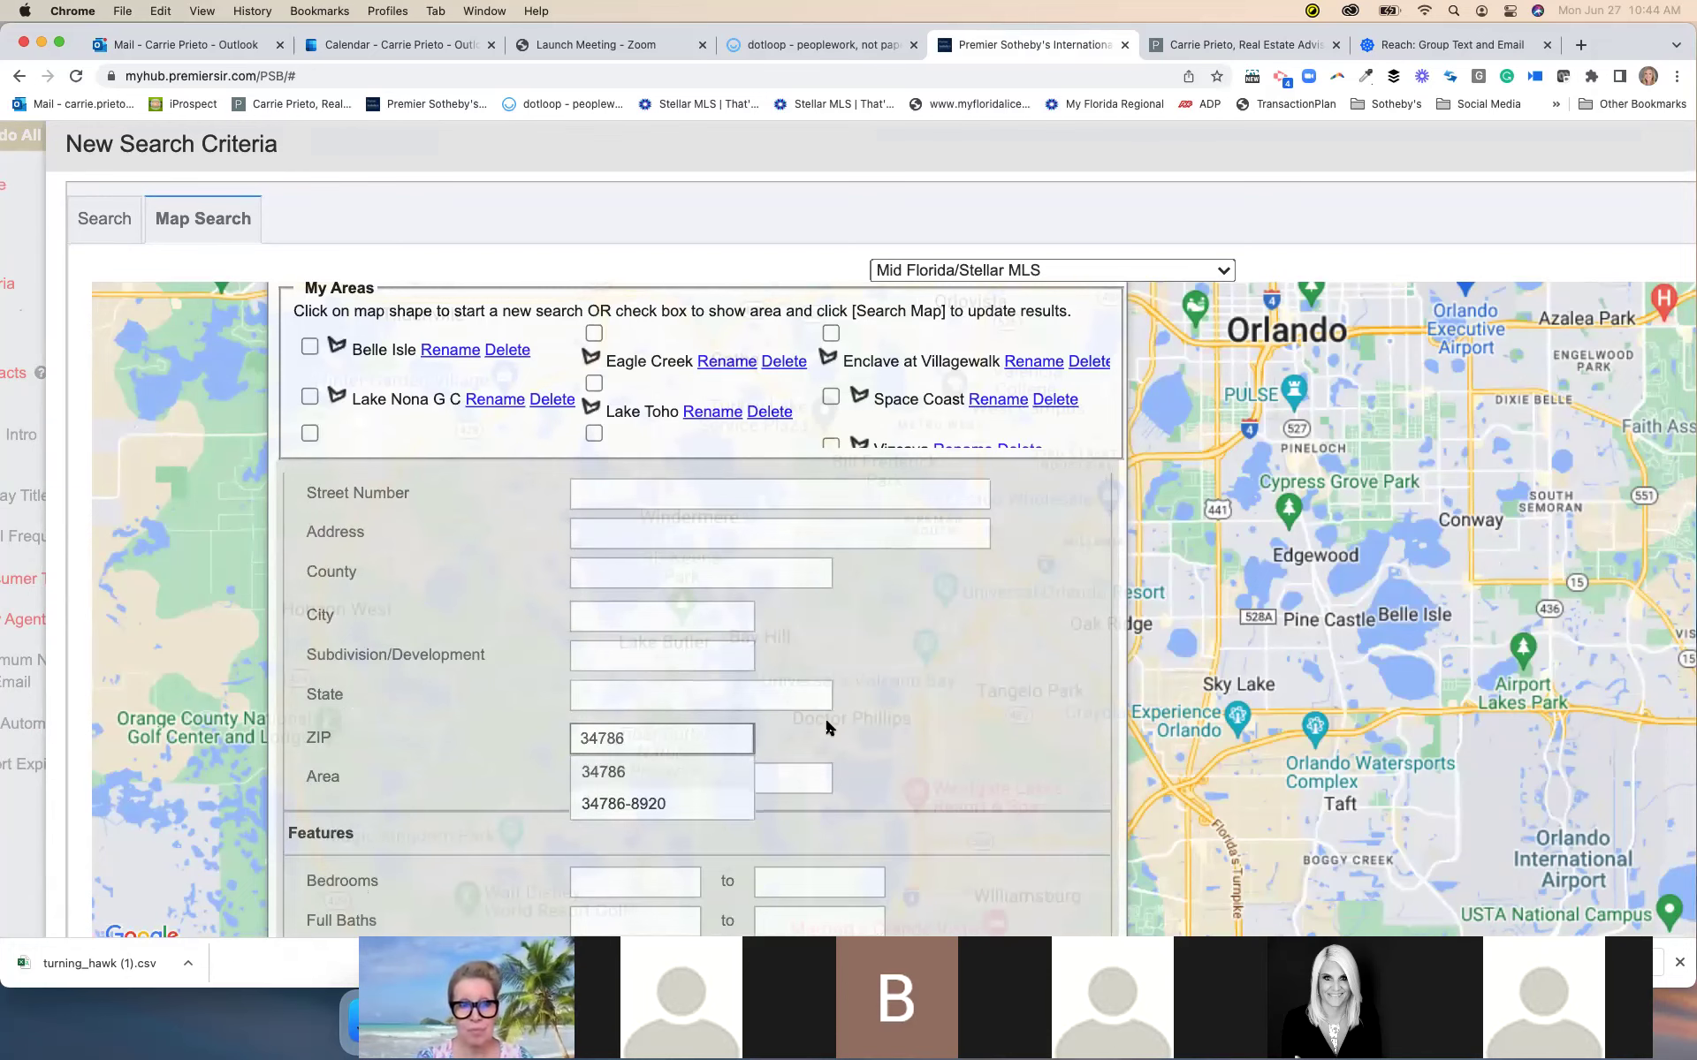
pyautogui.scroll(-1, 751, 712)
pyautogui.press('Return')
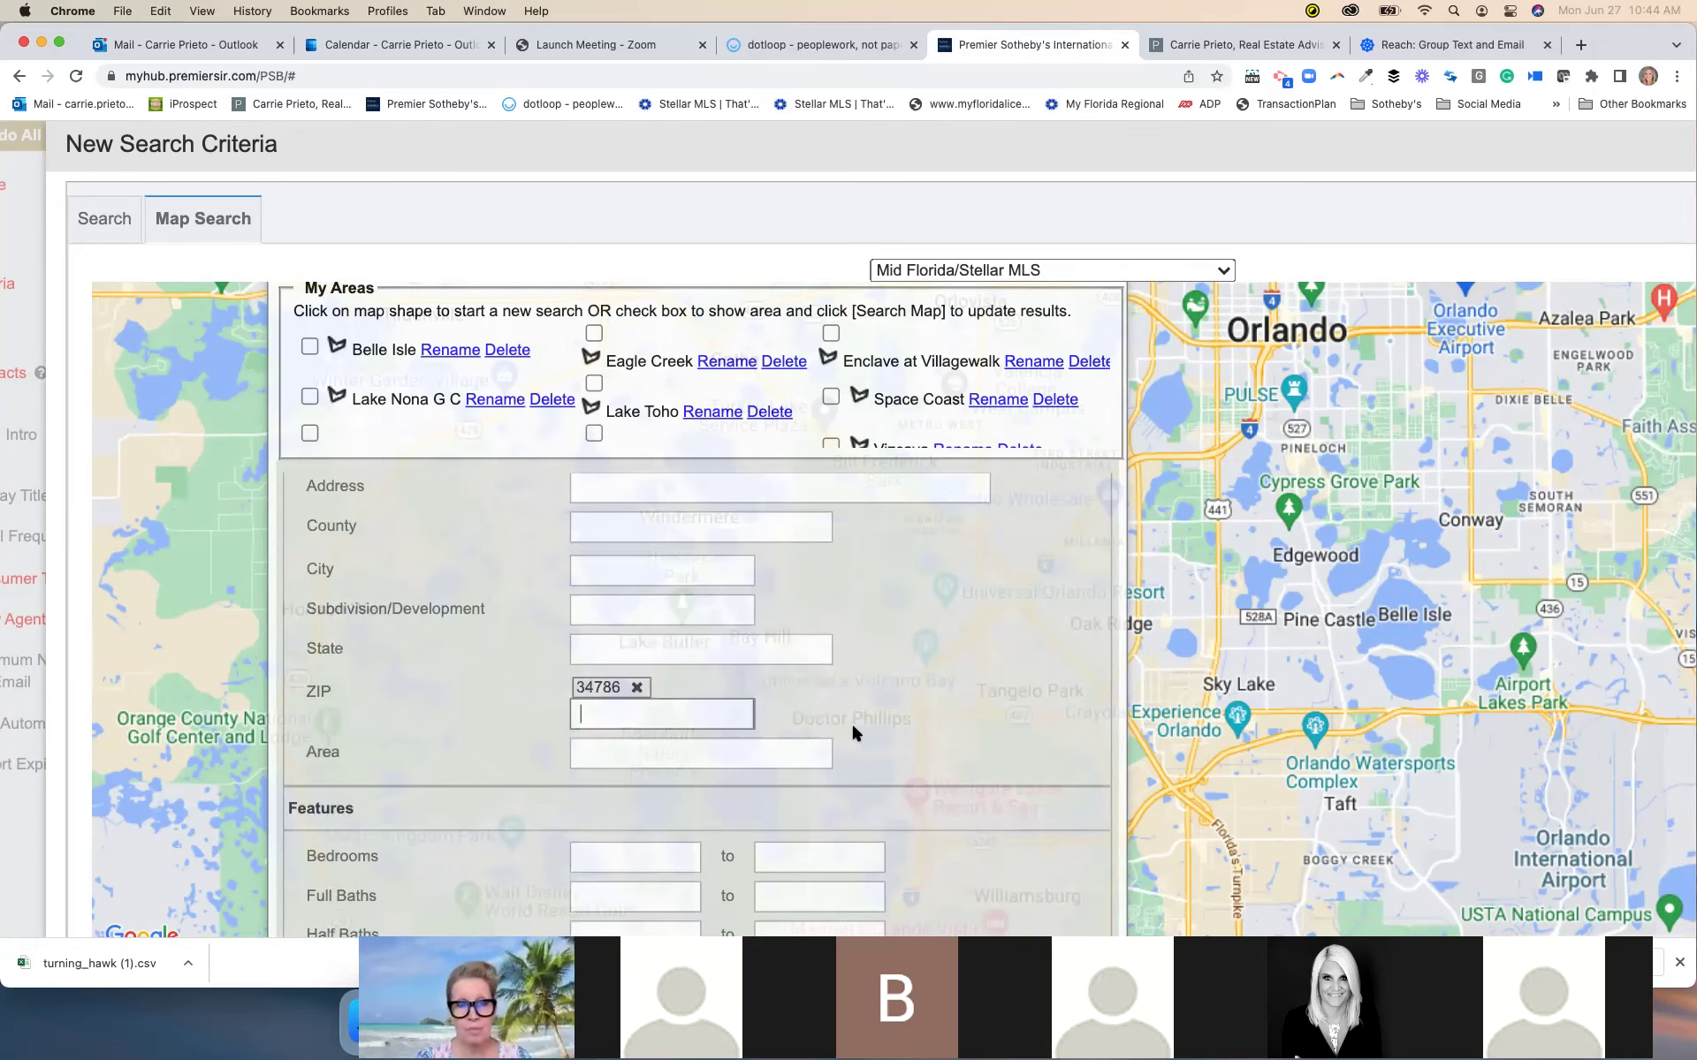
# Review the remaining map search criteria and collapse the criteria panel to uncover the map
pyautogui.scroll(-10, 851, 723)
pyautogui.scroll(-8, 851, 732)
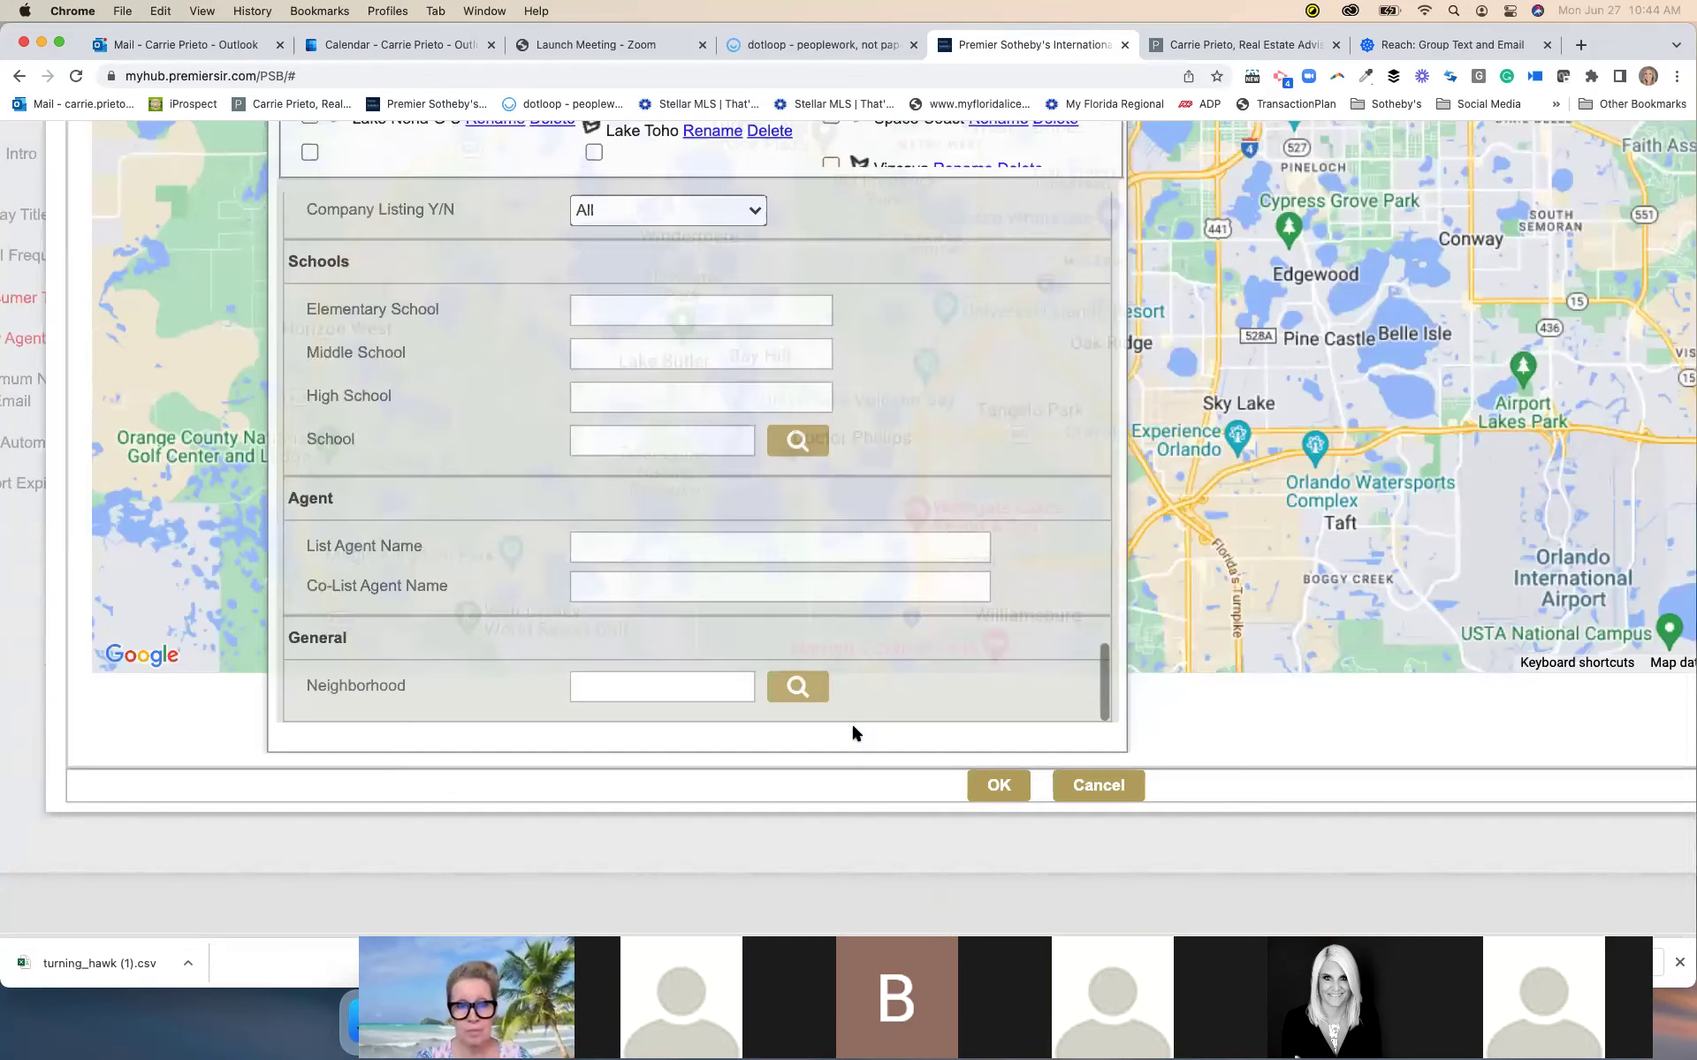
pyautogui.scroll(2, 852, 733)
pyautogui.scroll(15, 852, 732)
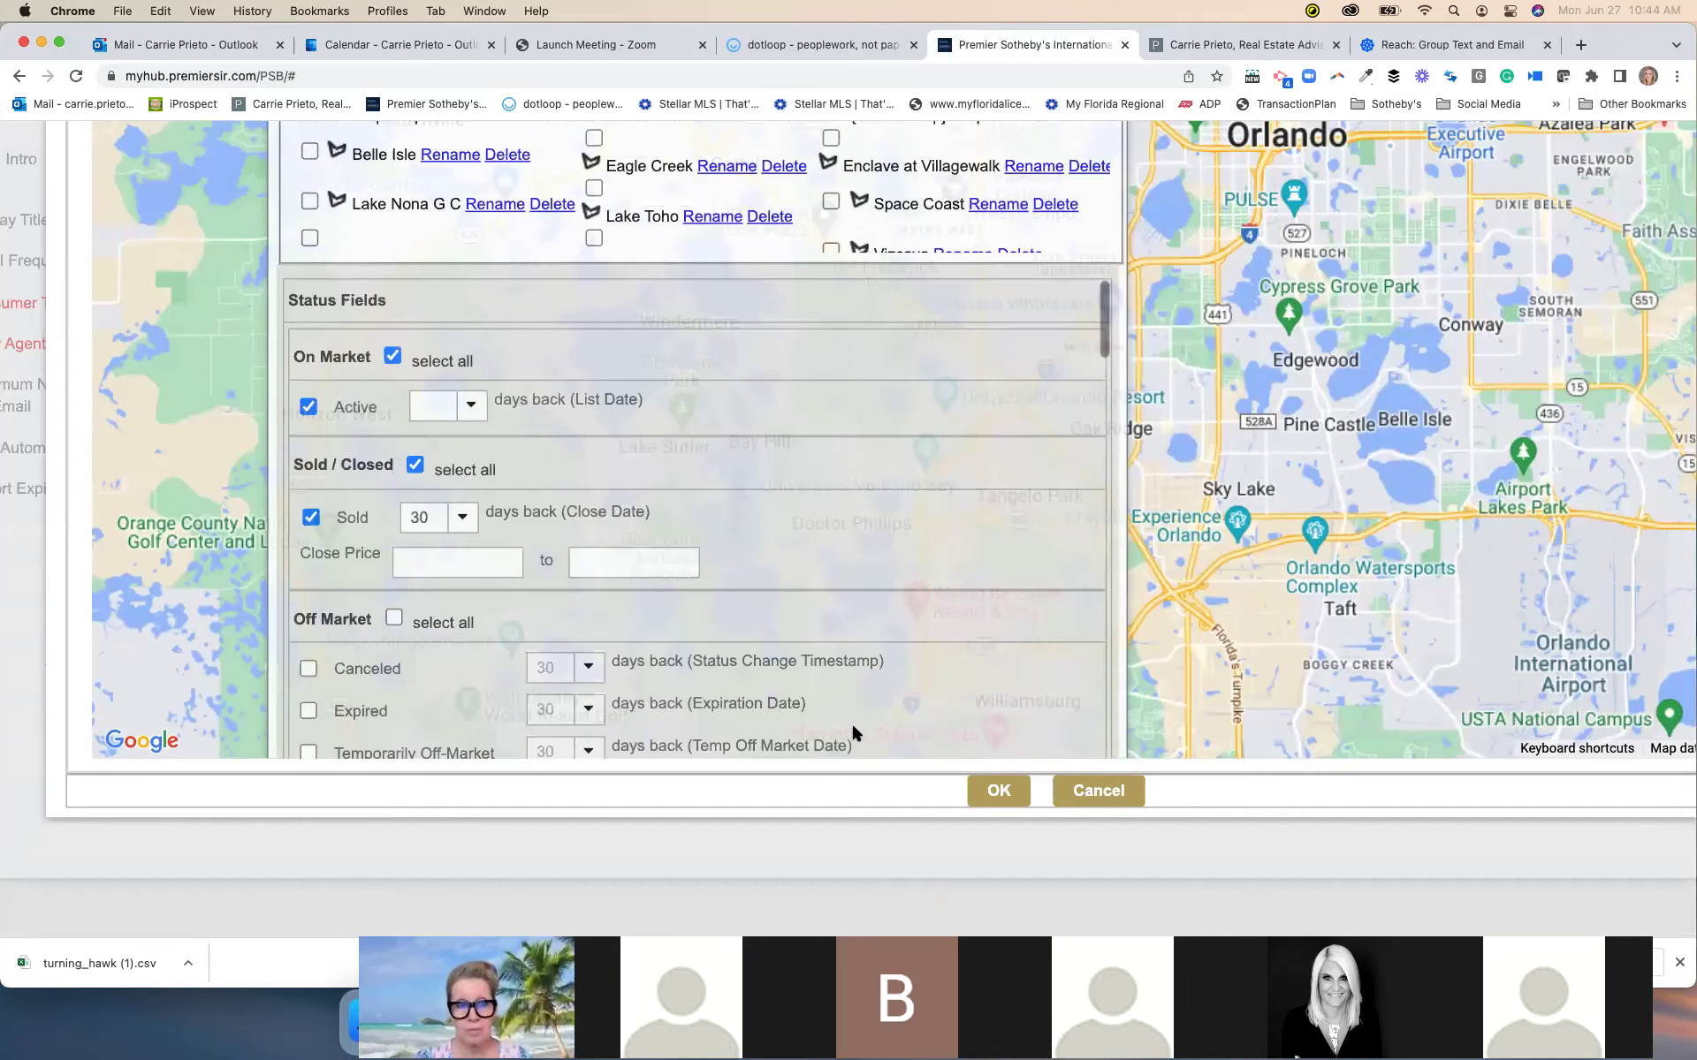
pyautogui.scroll(5, 853, 733)
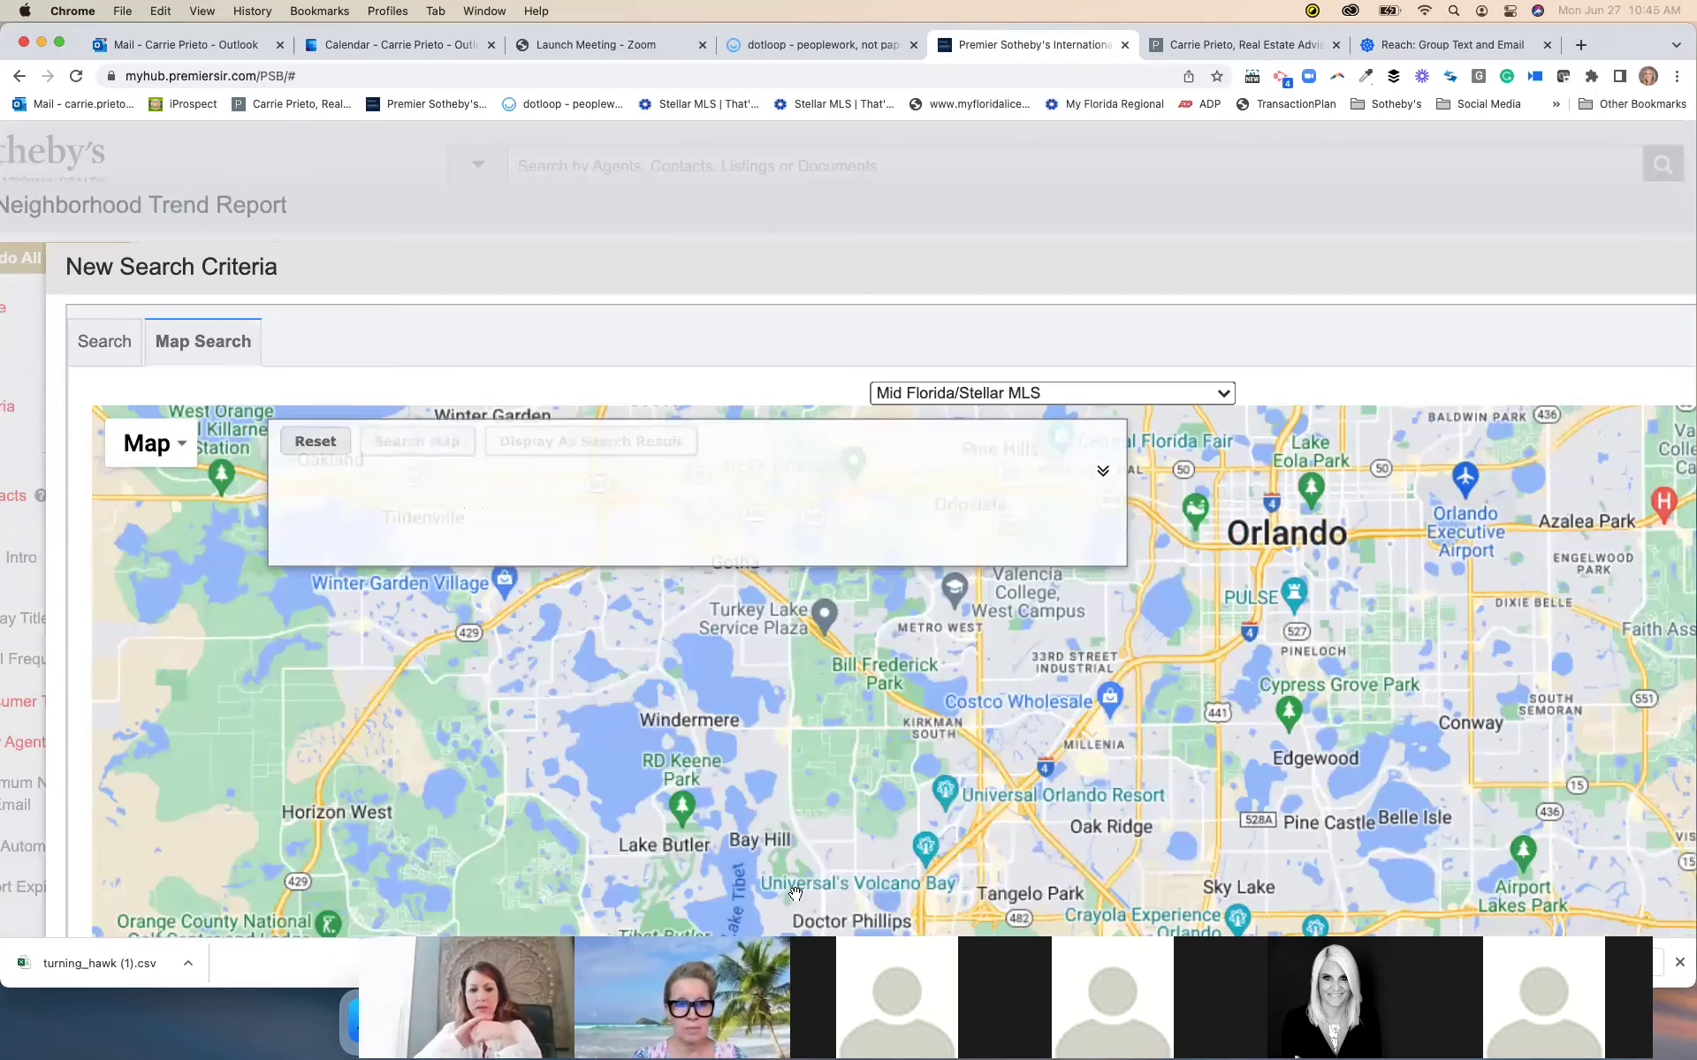
# Locate the Golden Bear Club area near Lake Butler on the map and activate the polygon area drawing tool
pyautogui.scroll(-5, 707, 830)
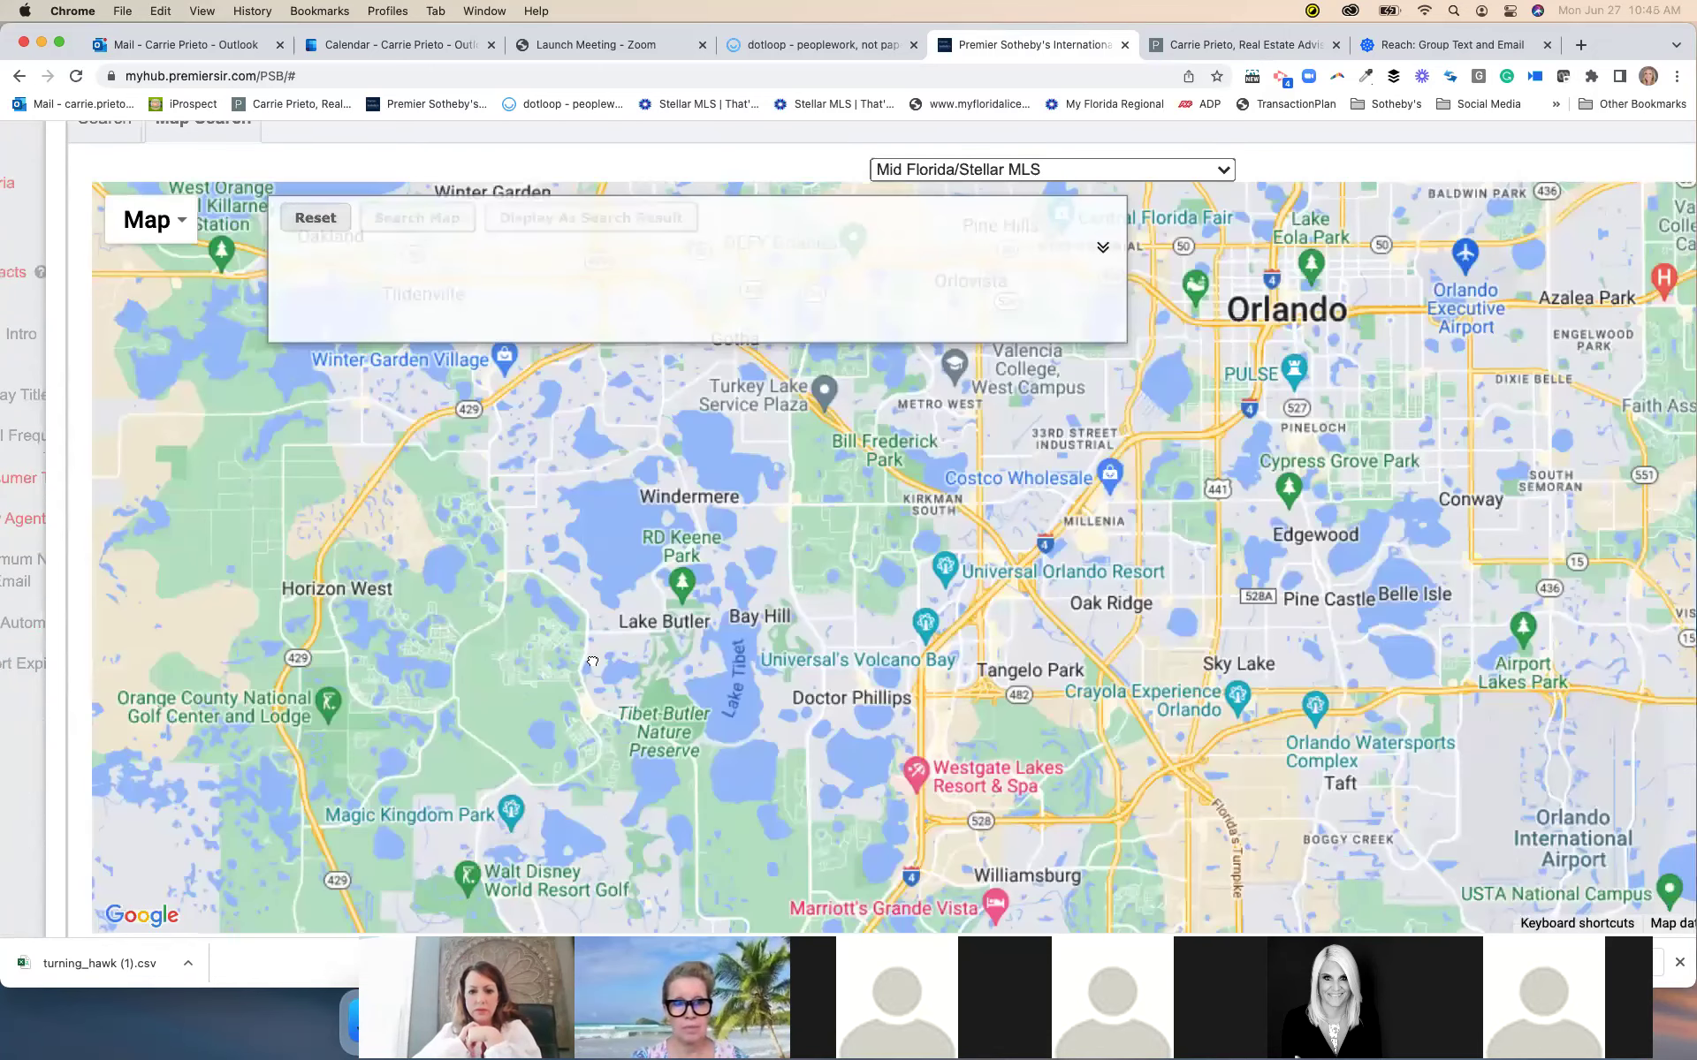
pyautogui.moveTo(506, 675); pyautogui.dragTo(552, 650)
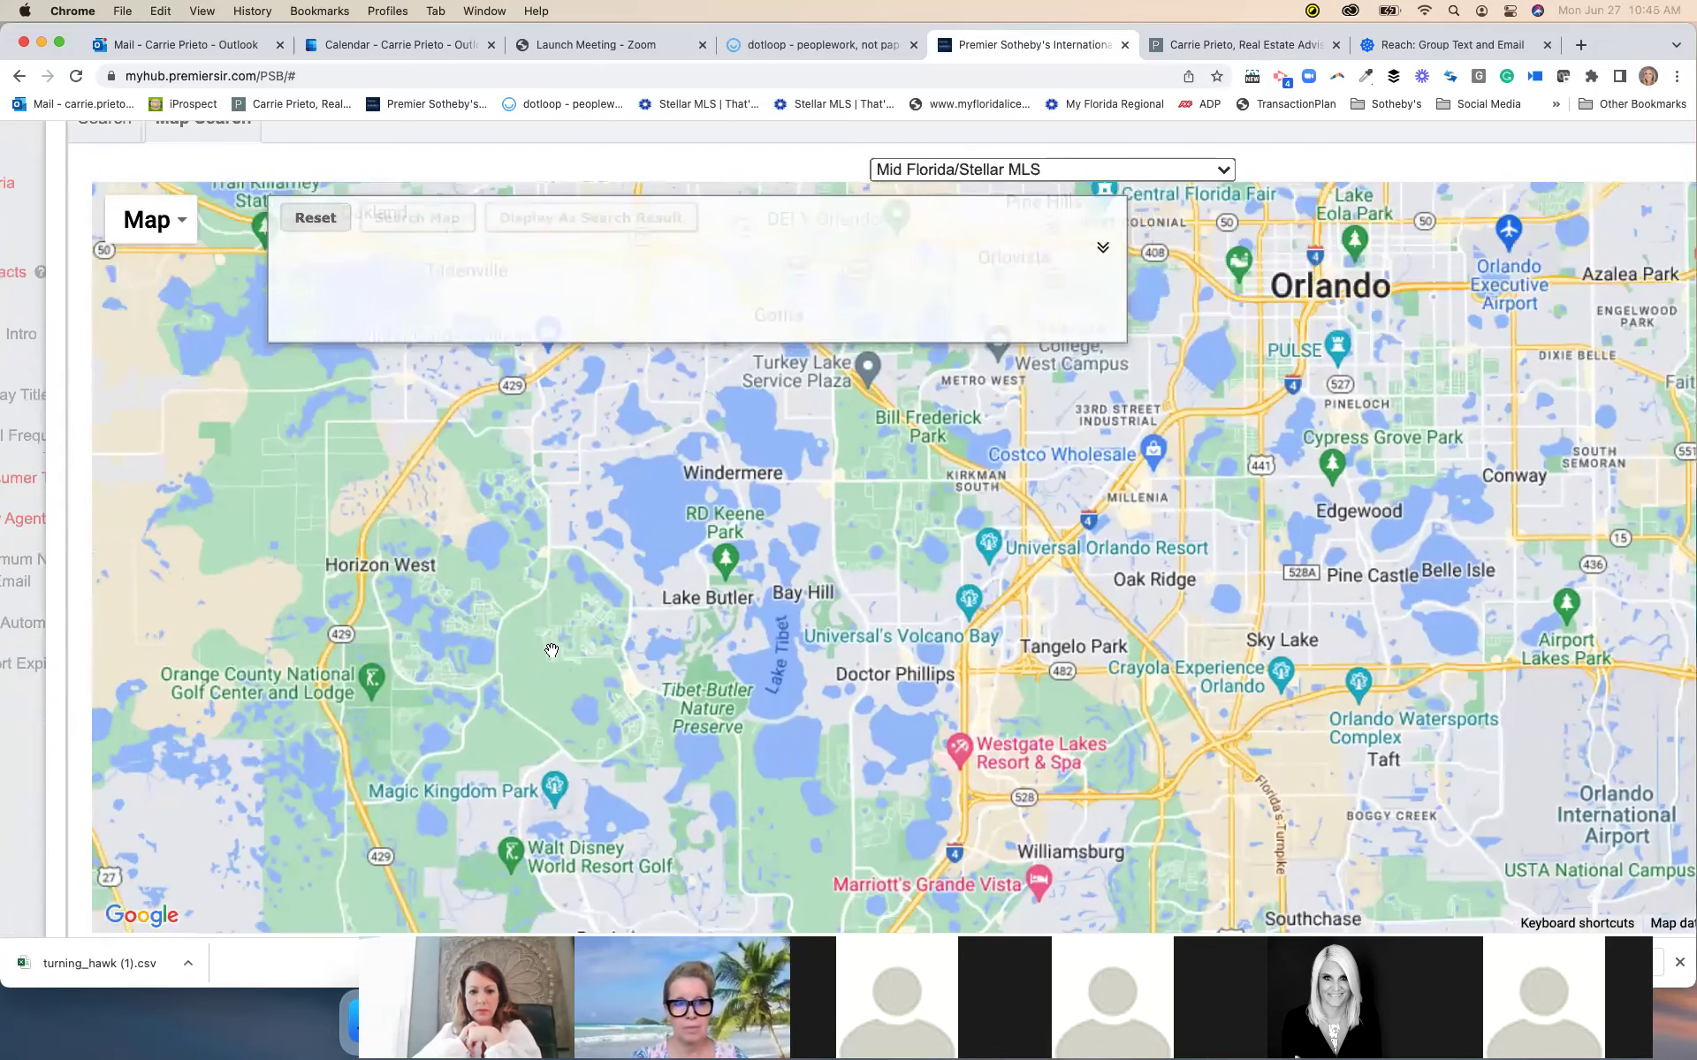
pyautogui.scroll(3, 551, 650)
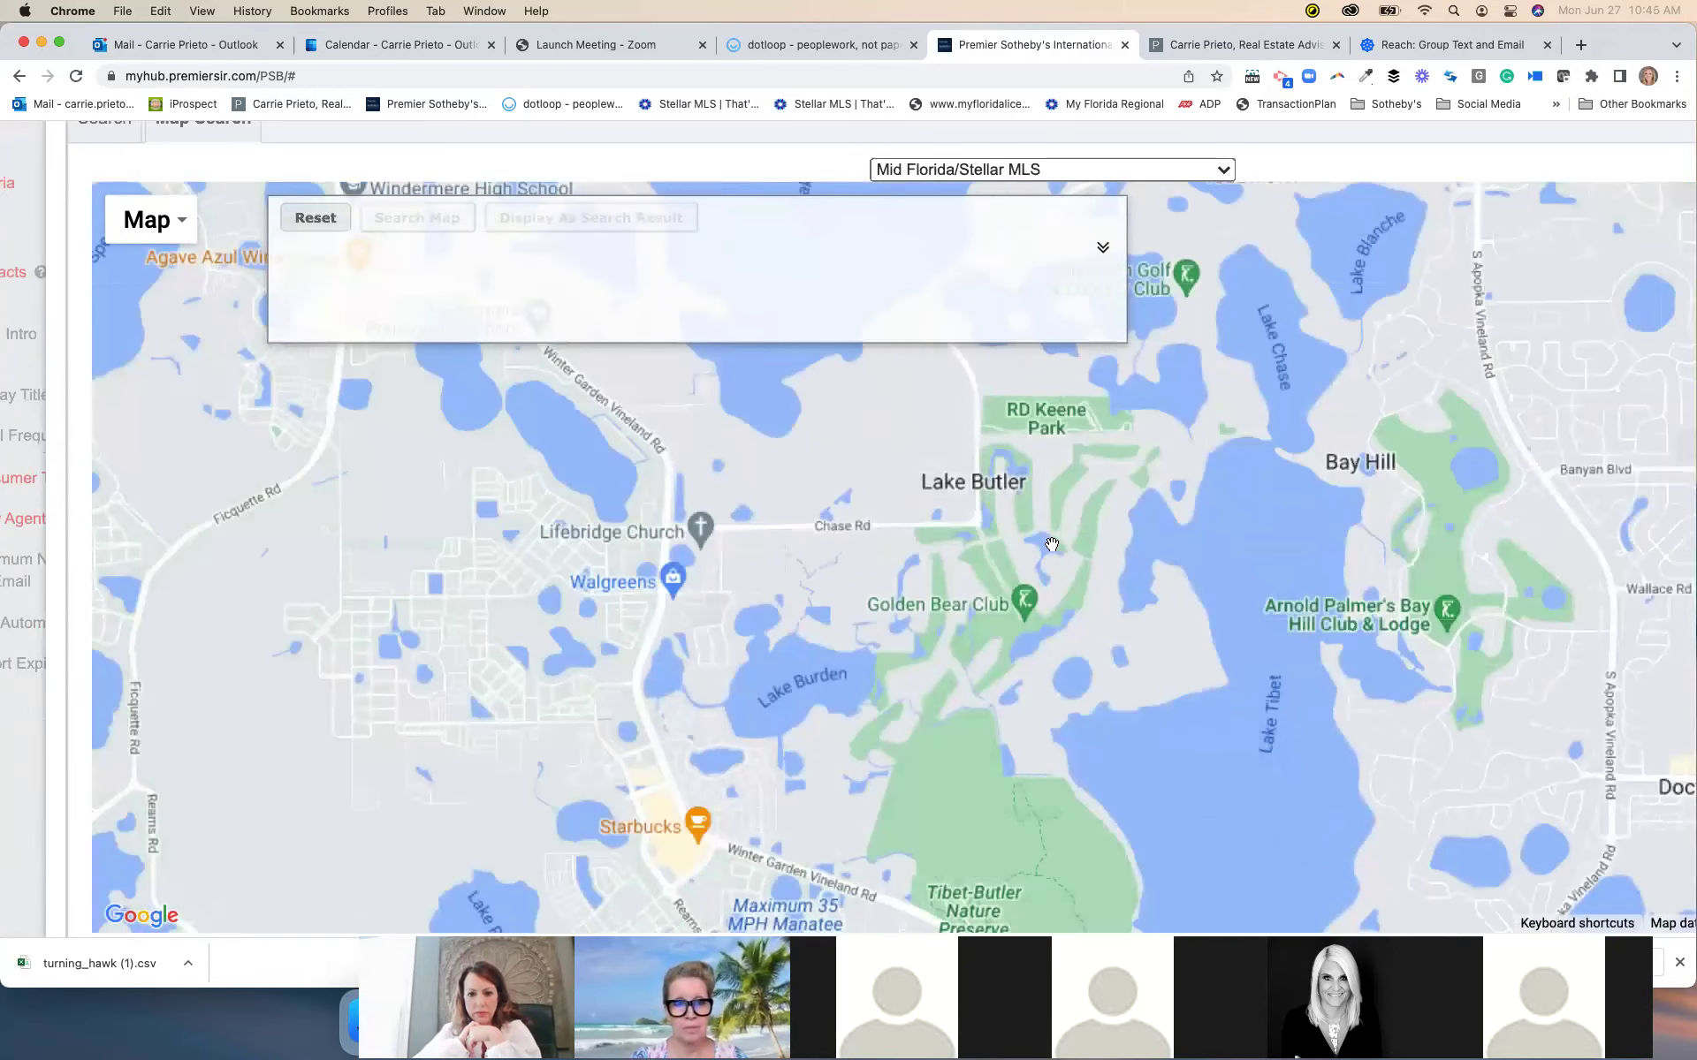
pyautogui.scroll(-2, 1052, 543)
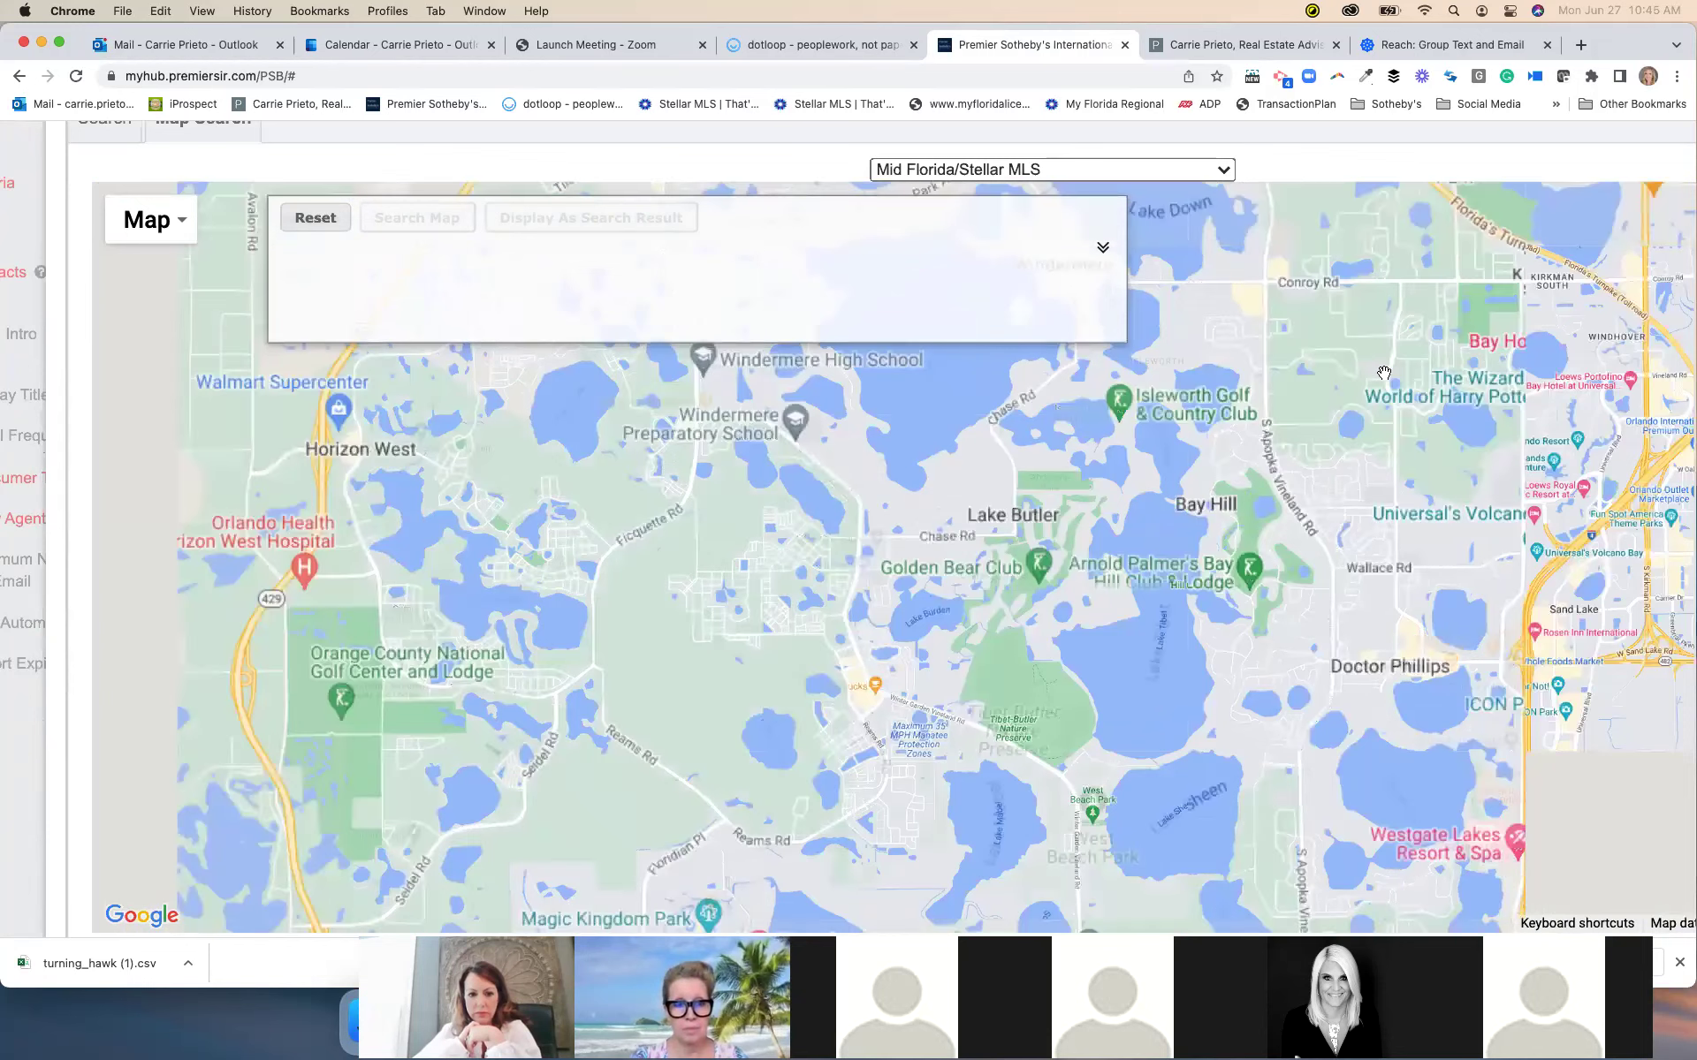
pyautogui.hscroll(5, 1384, 372)
pyautogui.hscroll(7, 1384, 372)
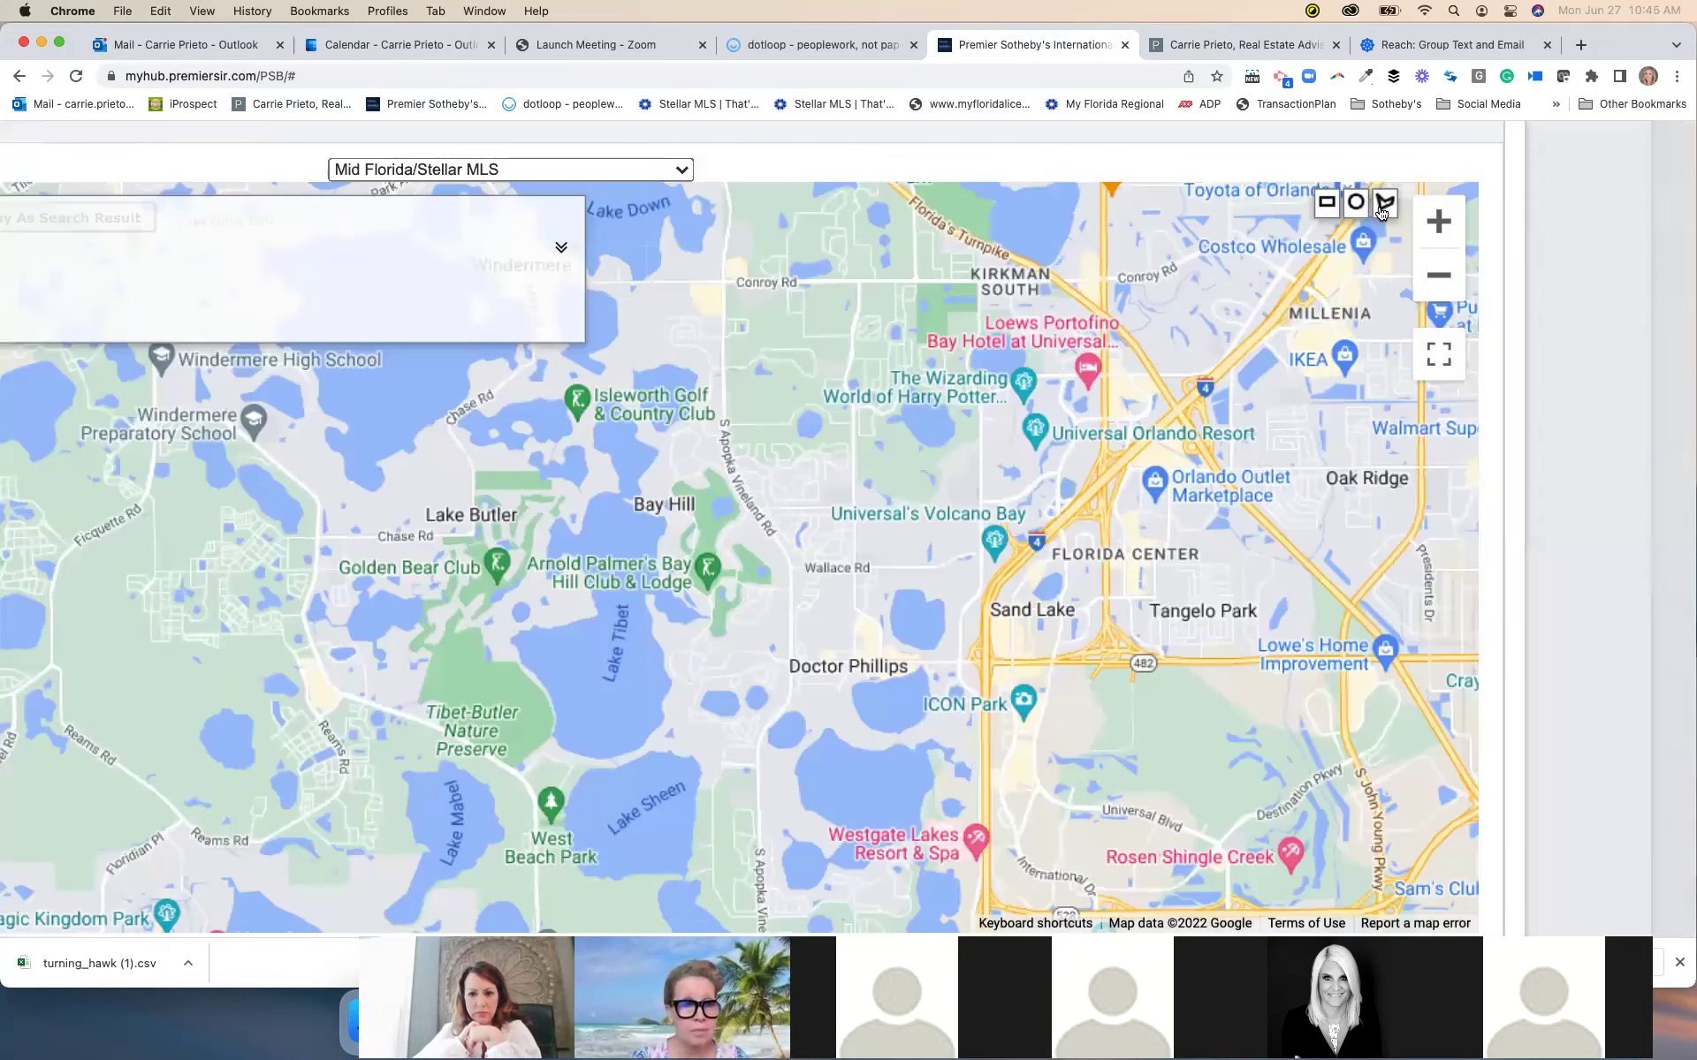
pyautogui.click(1382, 212)
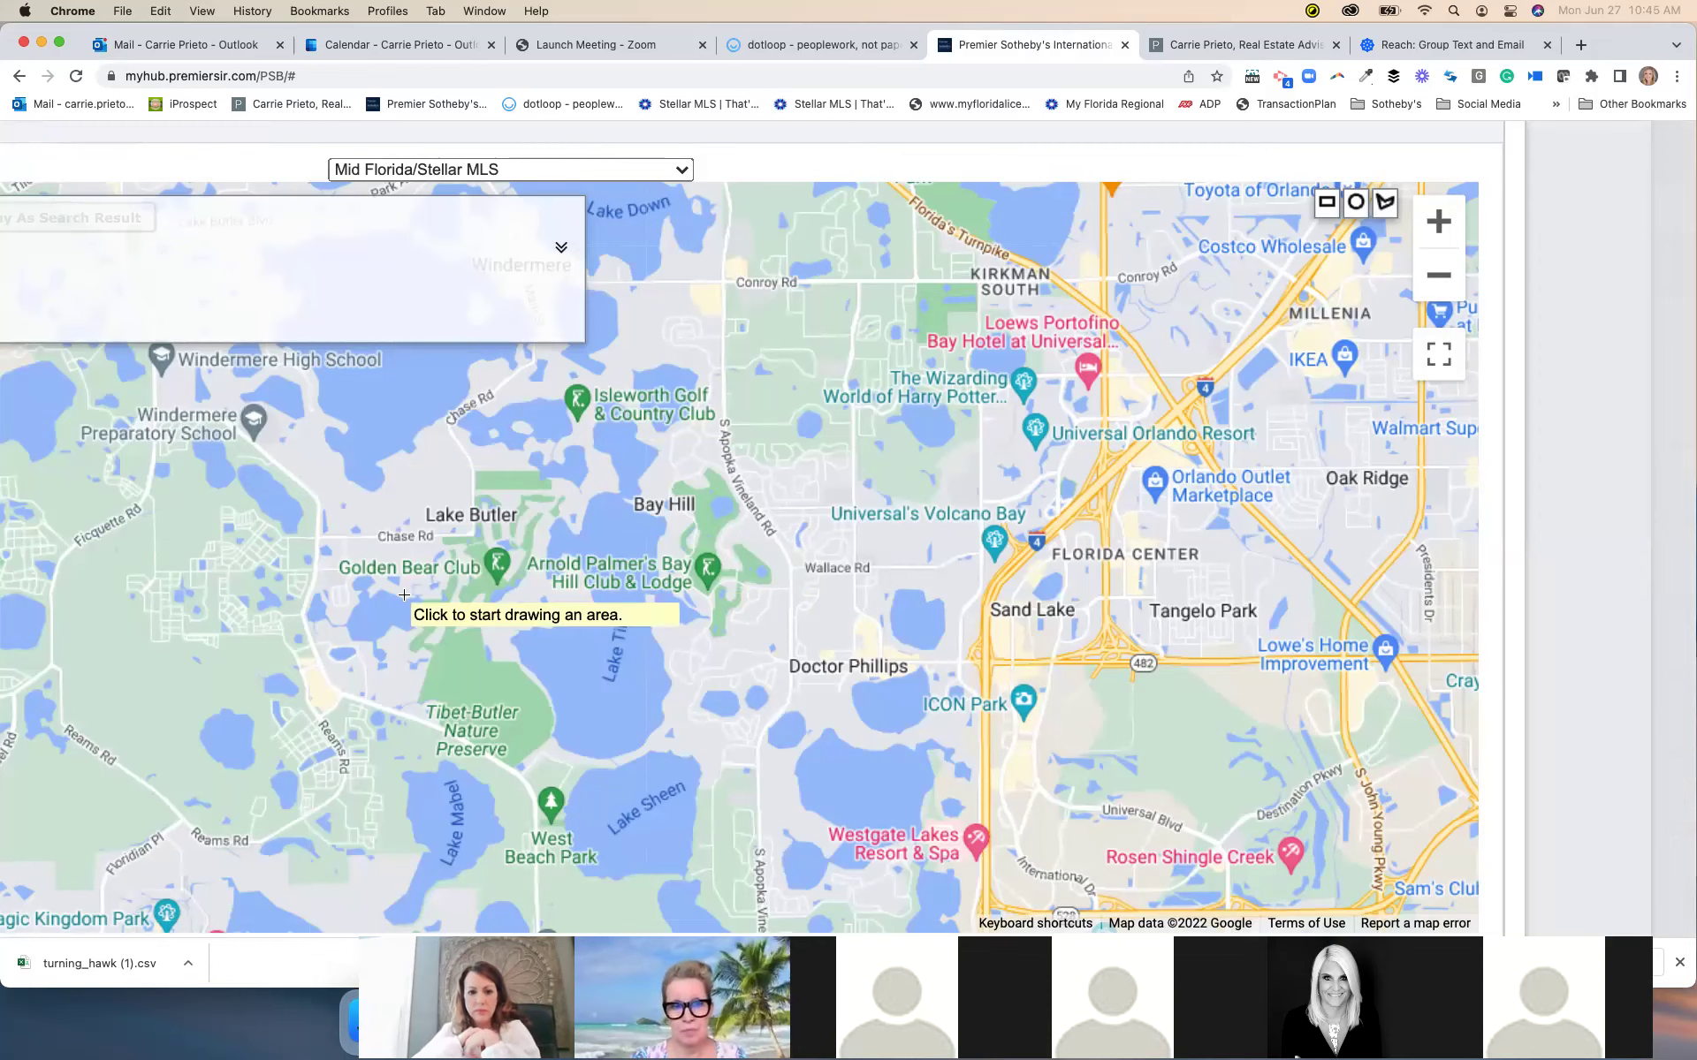
# Close the search criteria without saving and discard the new Neighborhood Trend Report
pyautogui.scroll(-5, 404, 595)
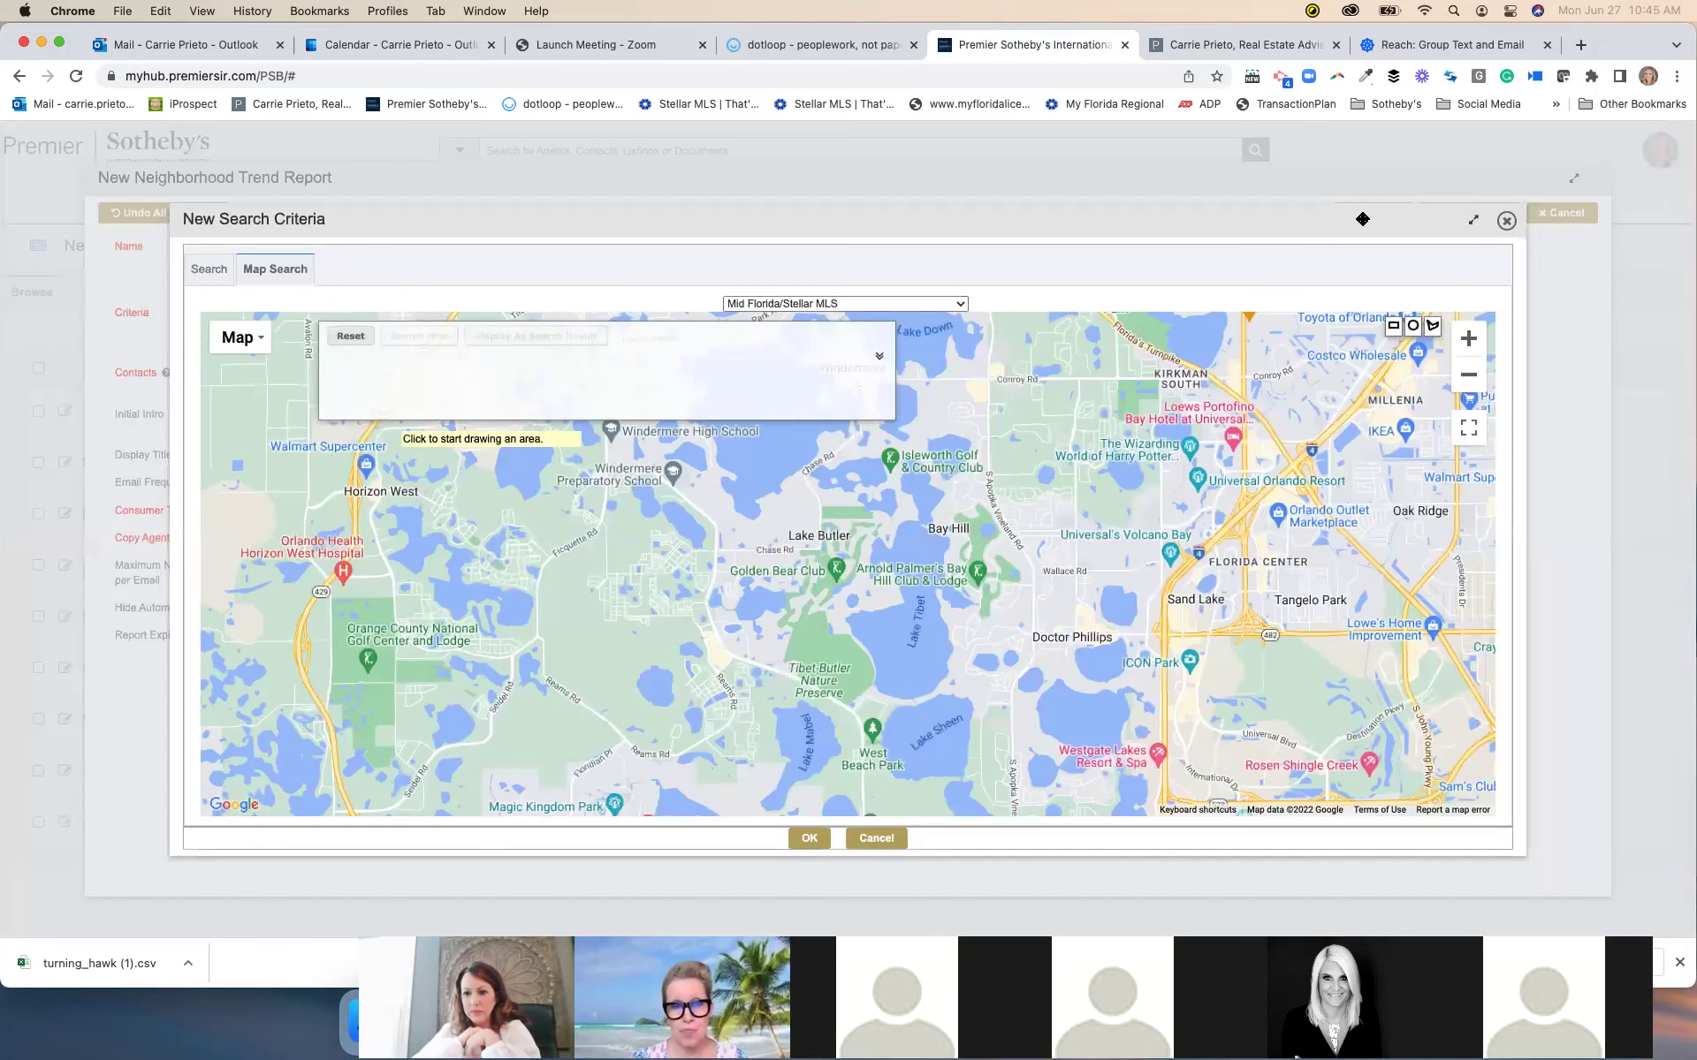
pyautogui.click(1505, 221)
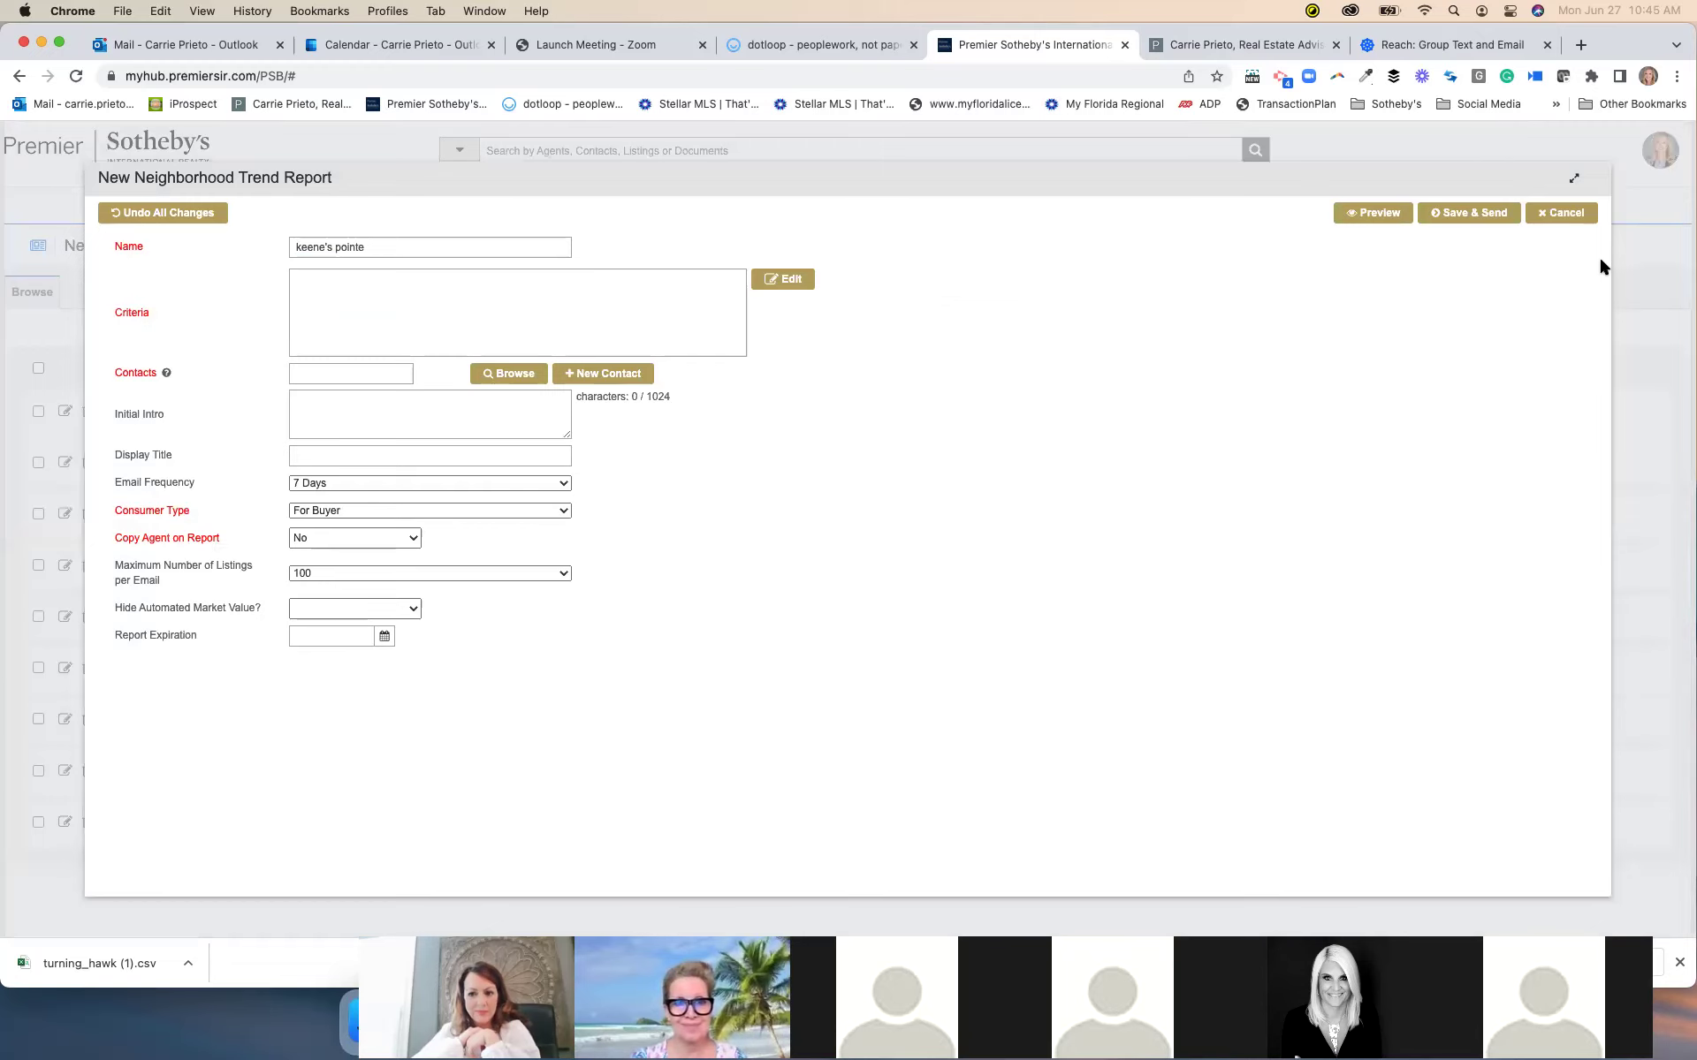
pyautogui.click(1561, 216)
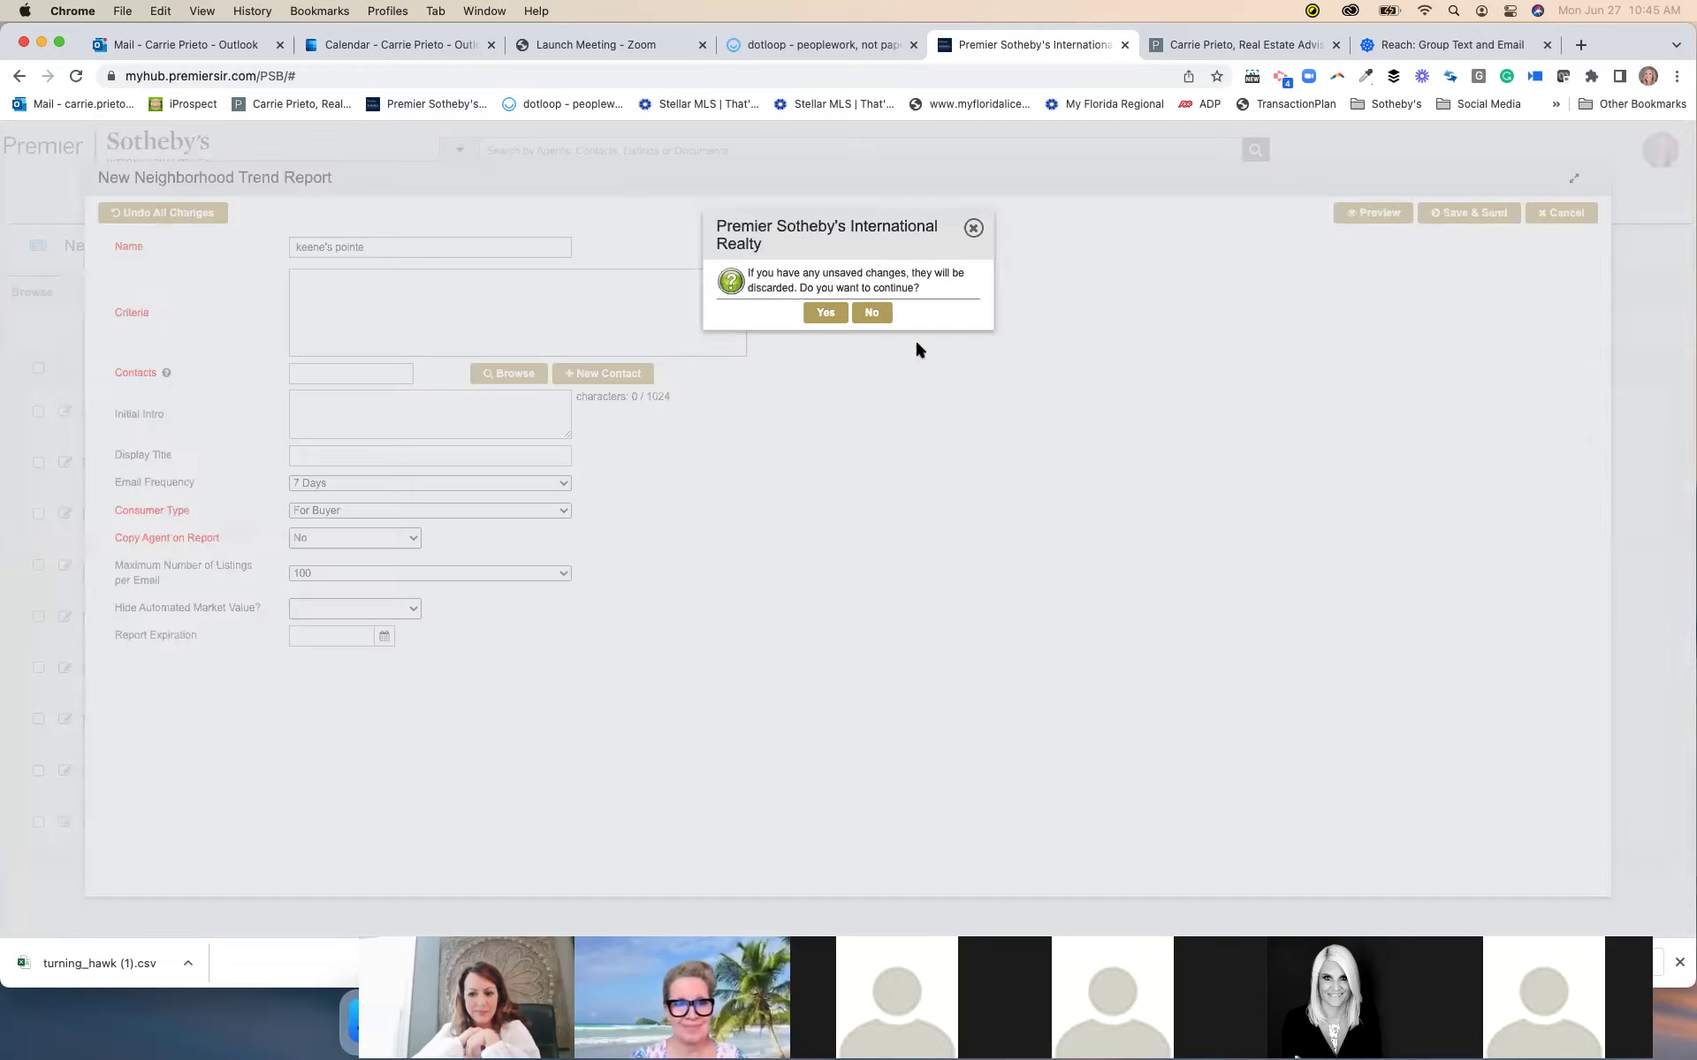
pyautogui.click(821, 314)
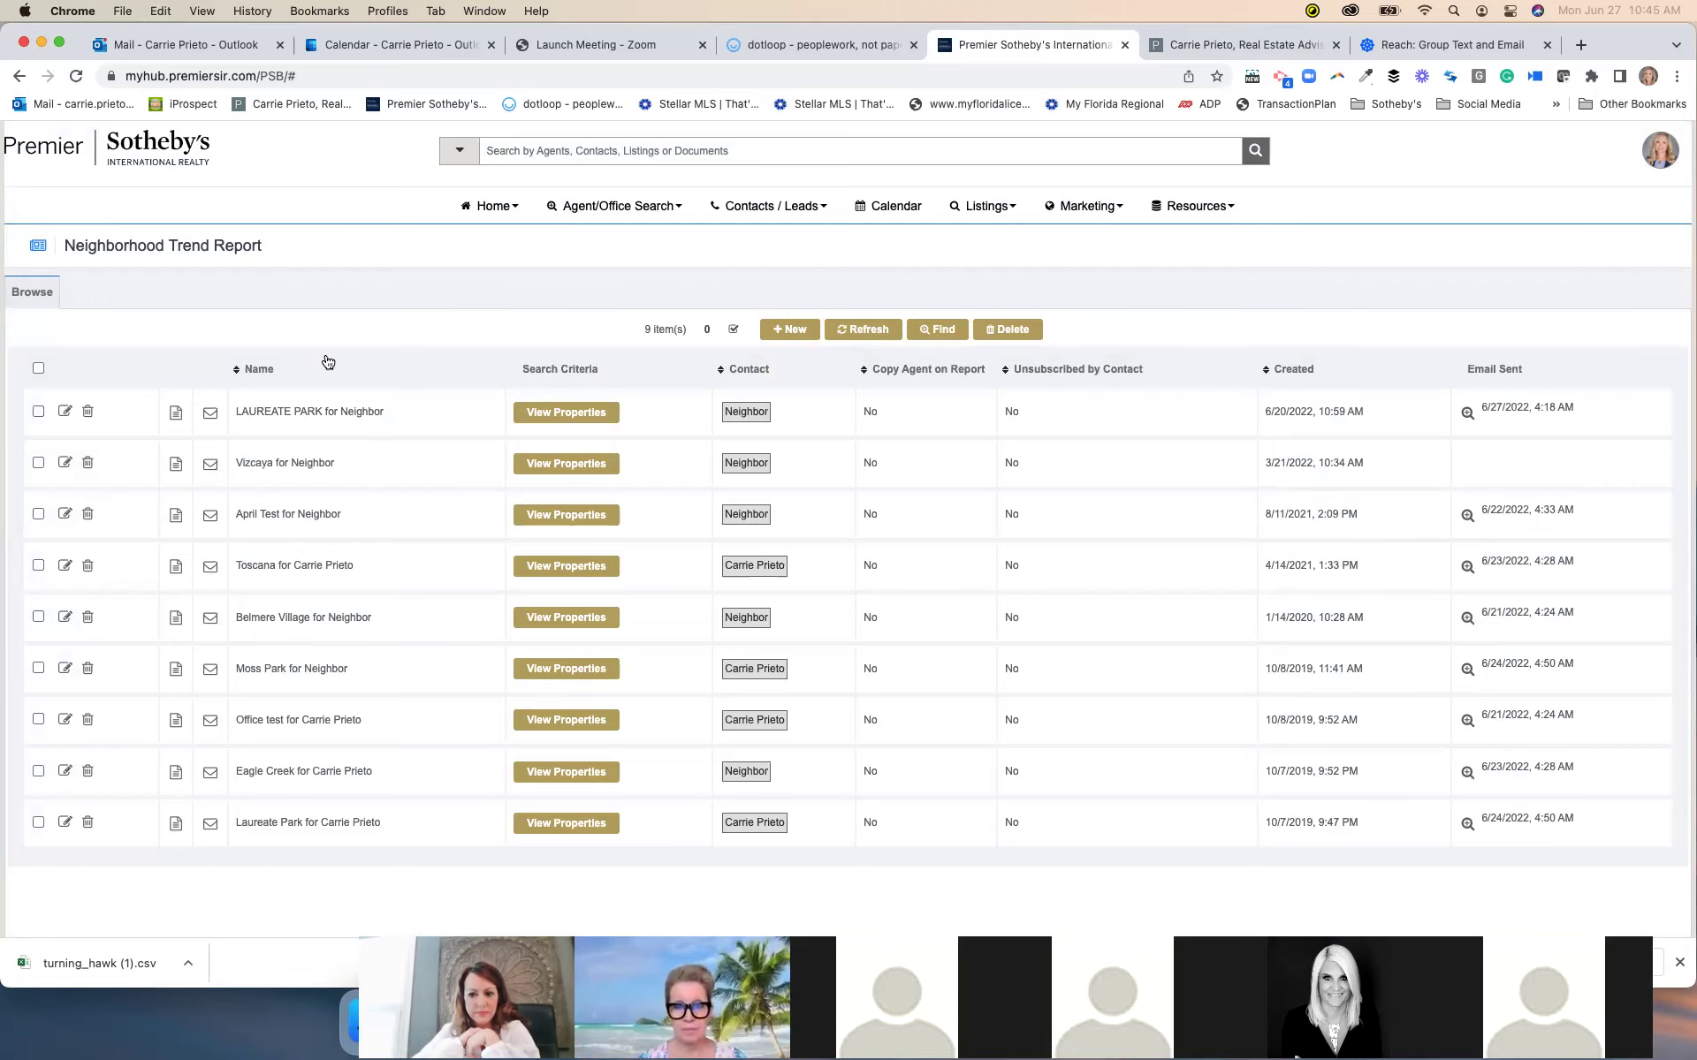
# Return to the My Home page and look through its tool tiles down to Neighborhood Trend Report
pyautogui.scroll(3, 288, 457)
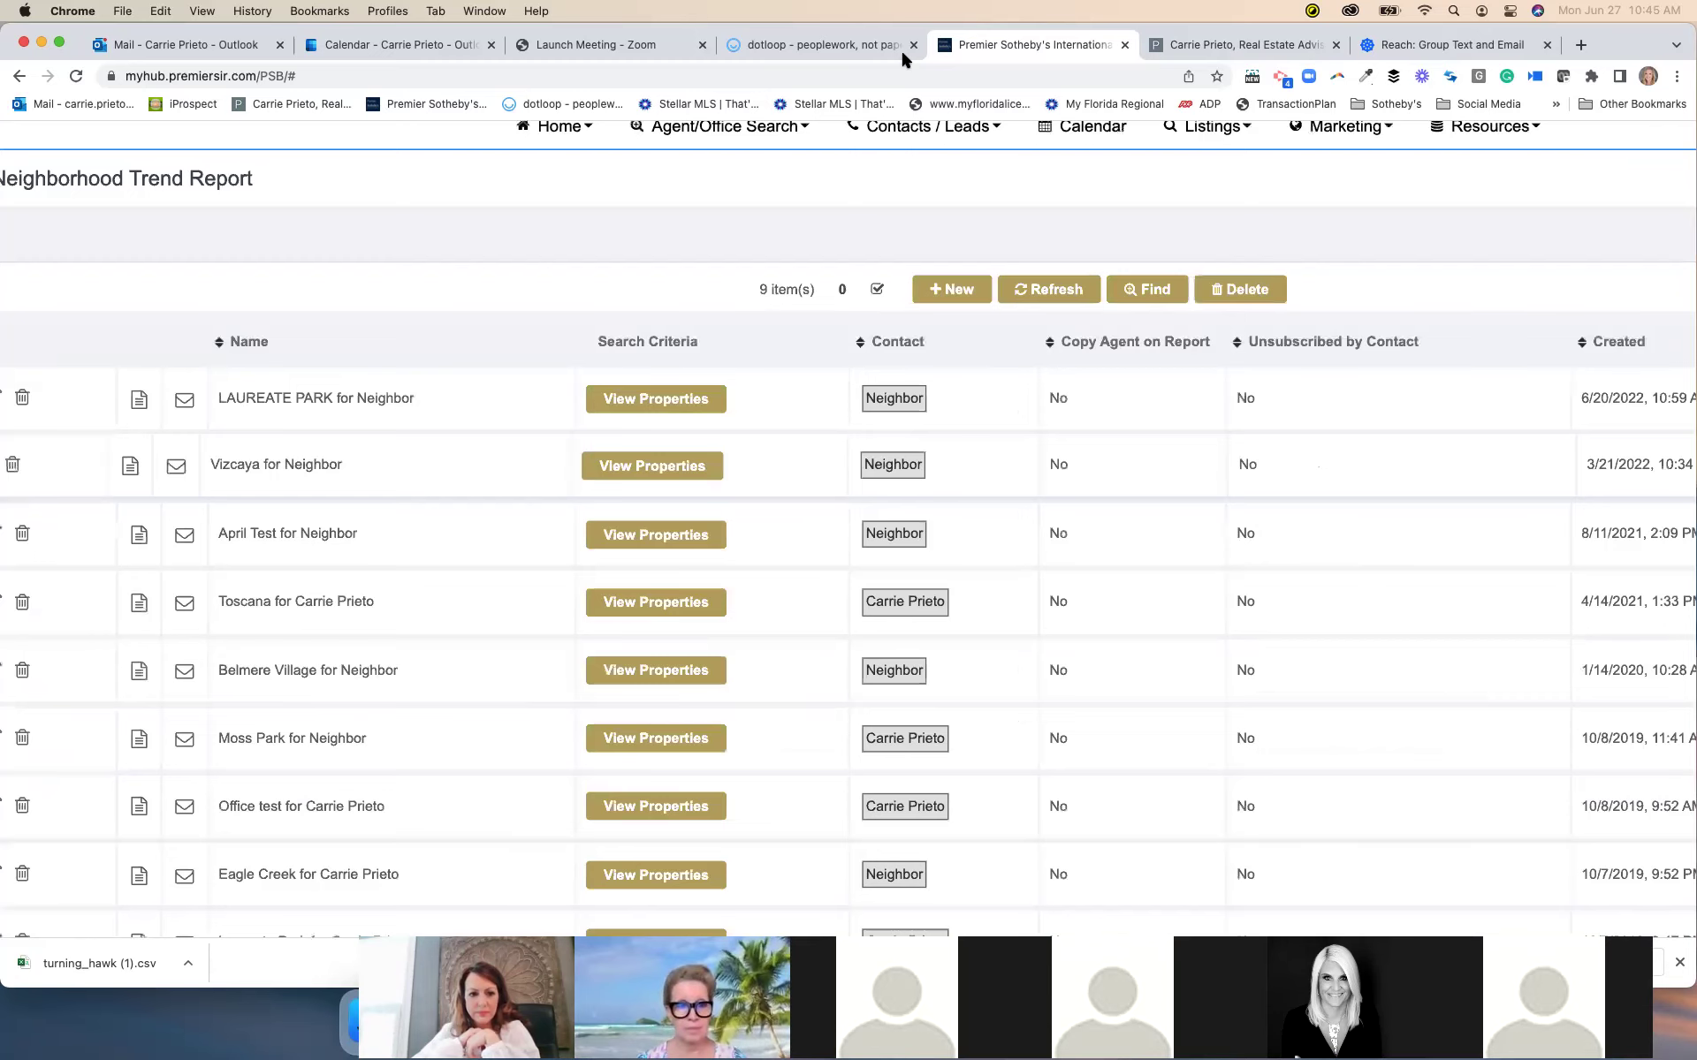
pyautogui.hscroll(-2, 813, 245)
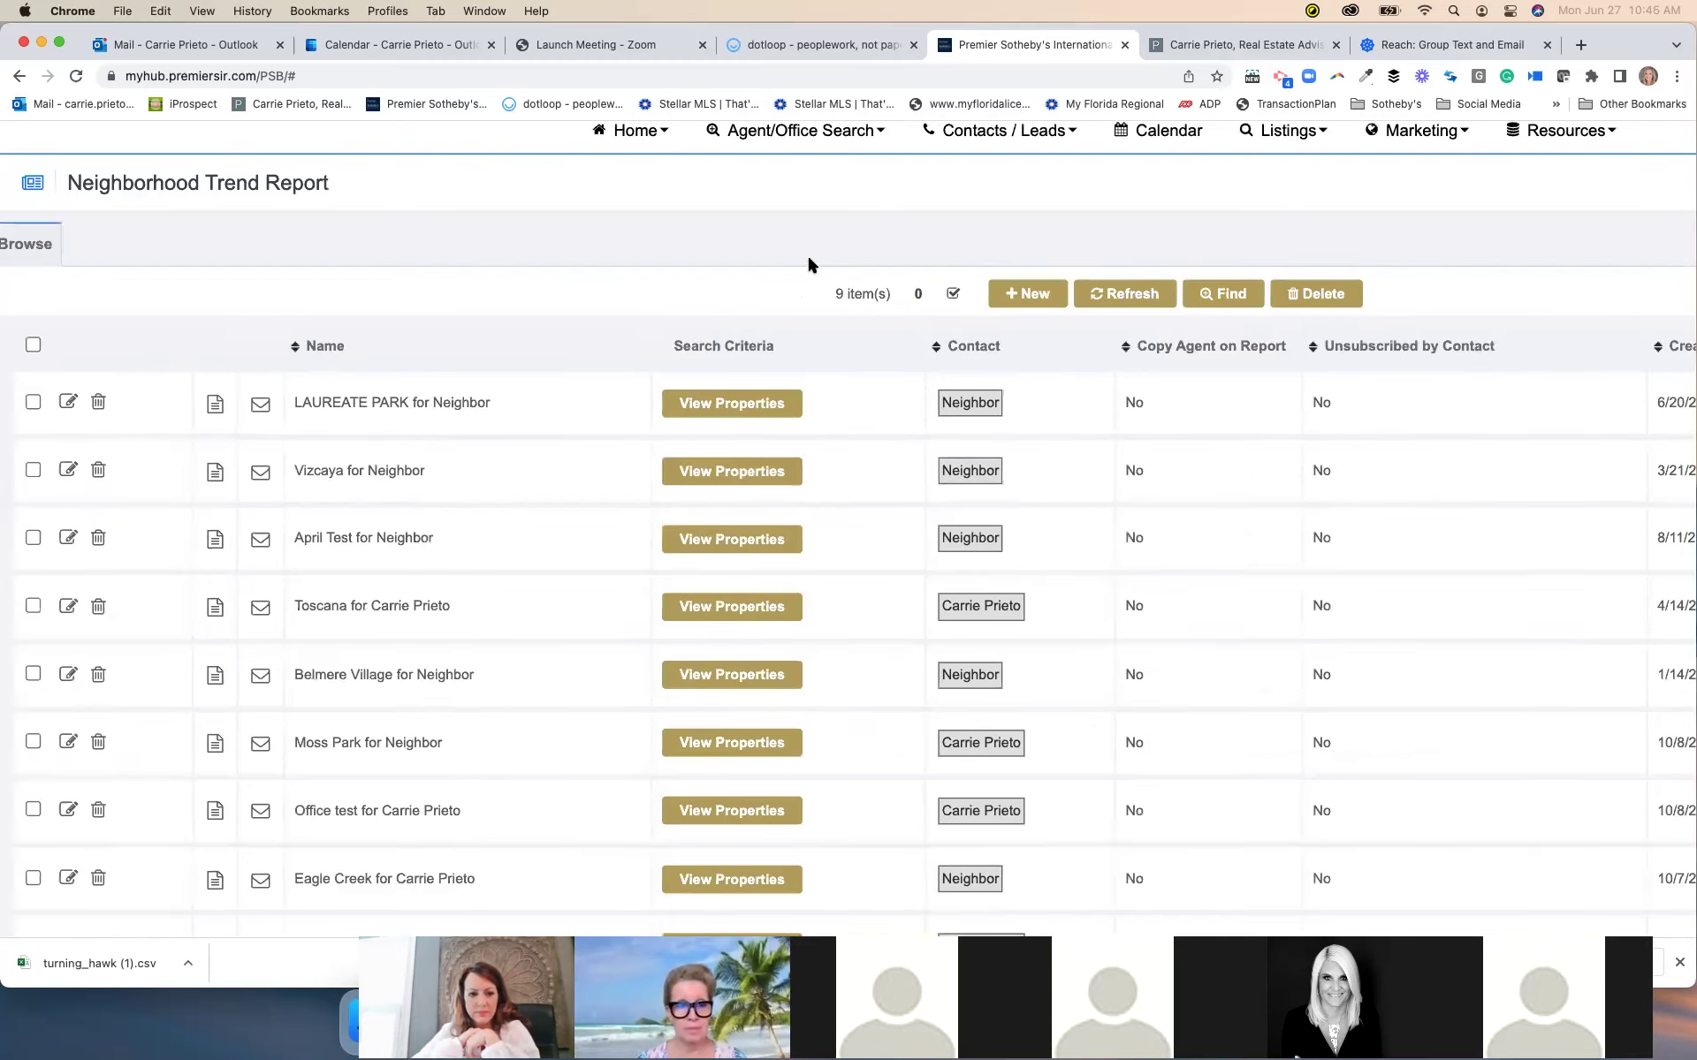
pyautogui.scroll(2, 799, 255)
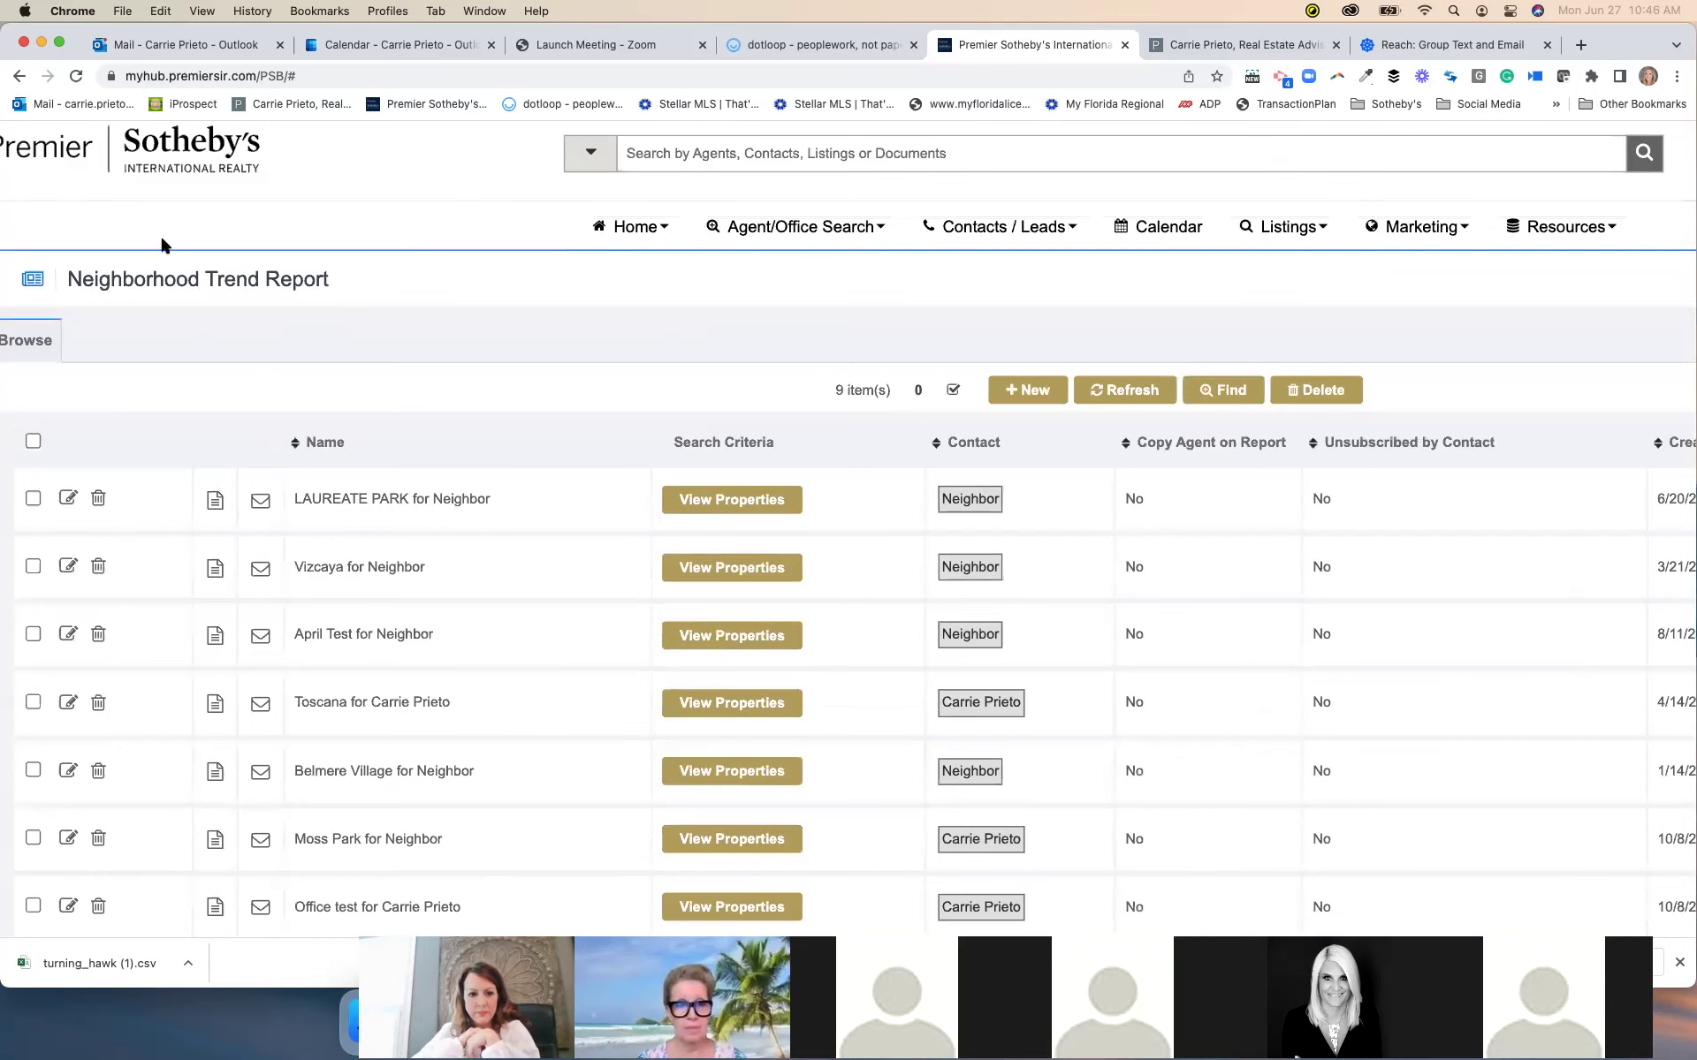
pyautogui.click(214, 144)
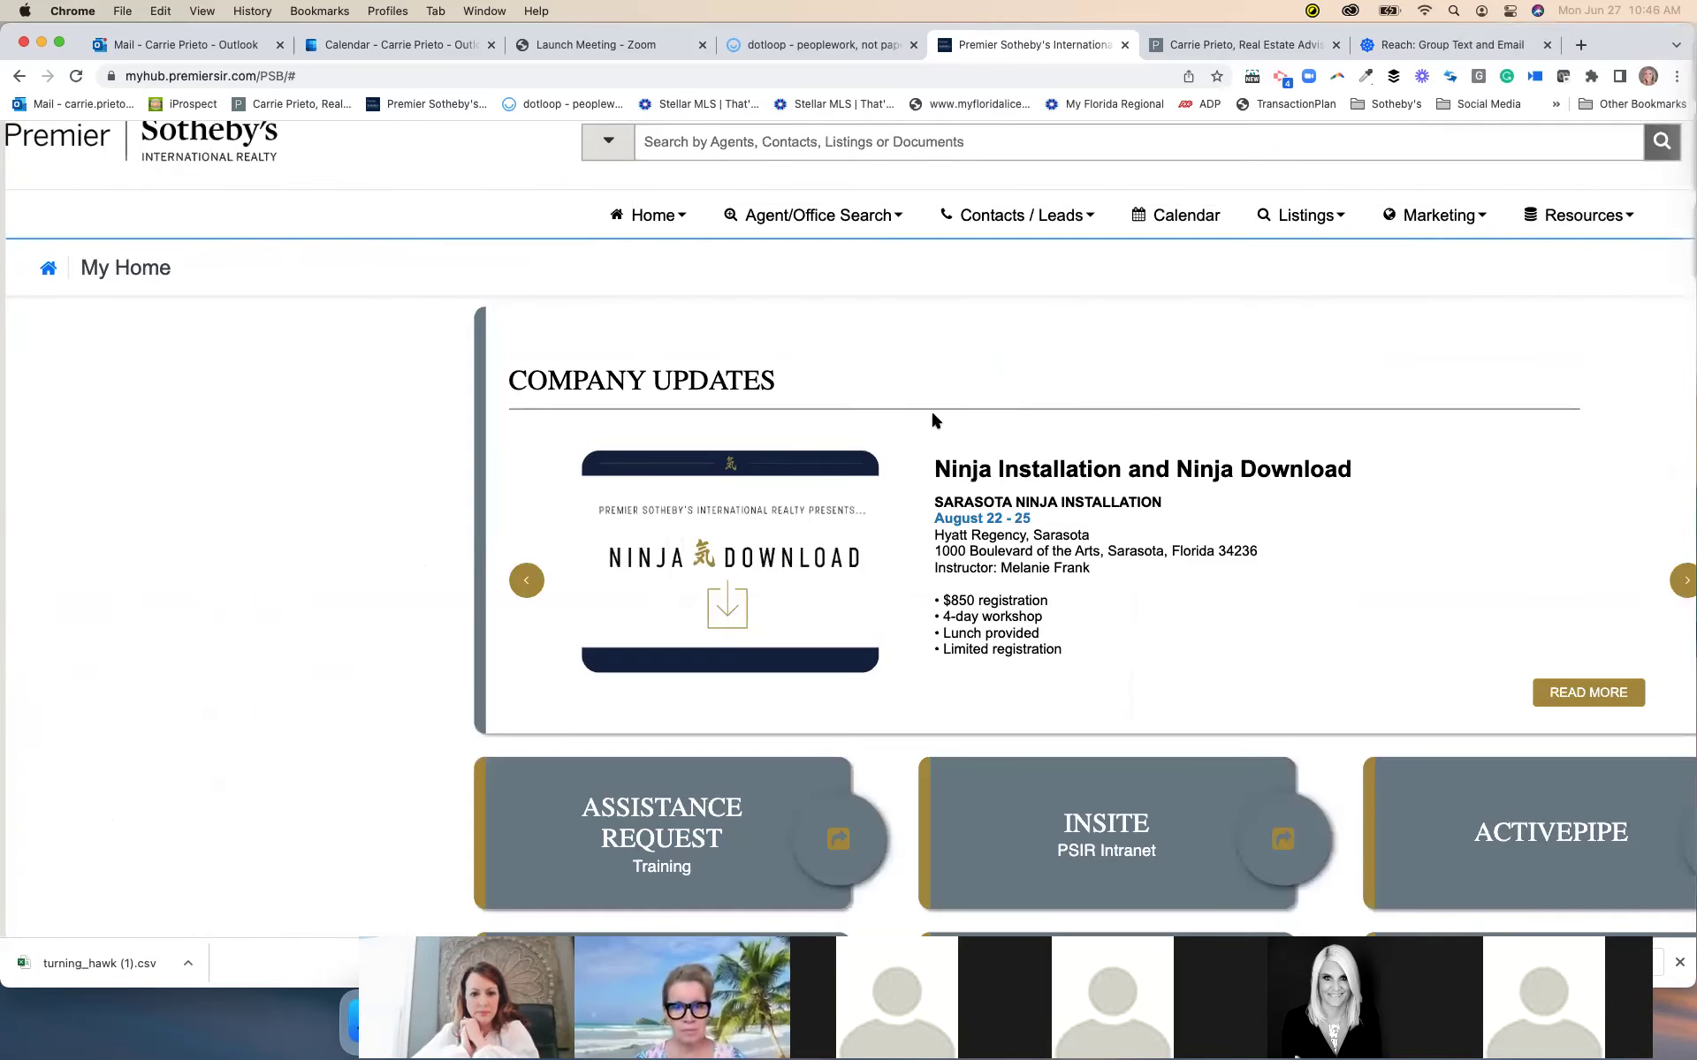
pyautogui.scroll(-2, 1151, 539)
pyautogui.scroll(-3, 1152, 539)
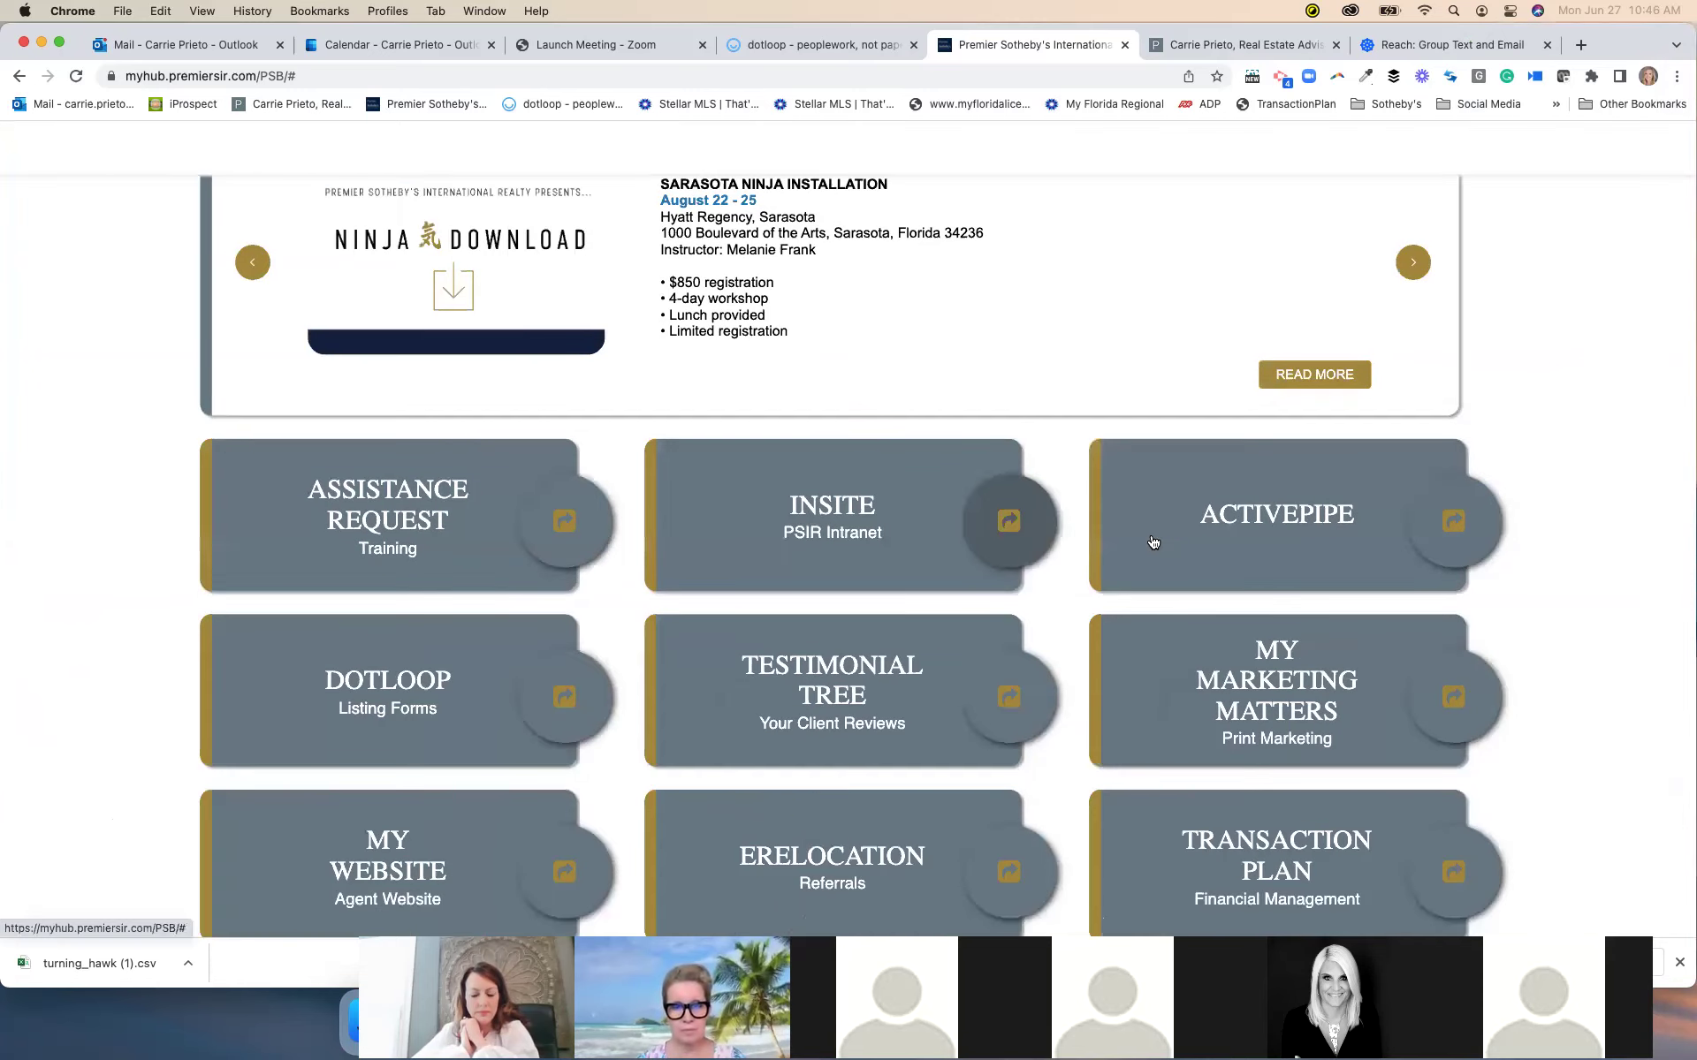
pyautogui.scroll(-3, 1154, 542)
pyautogui.scroll(-1, 1153, 541)
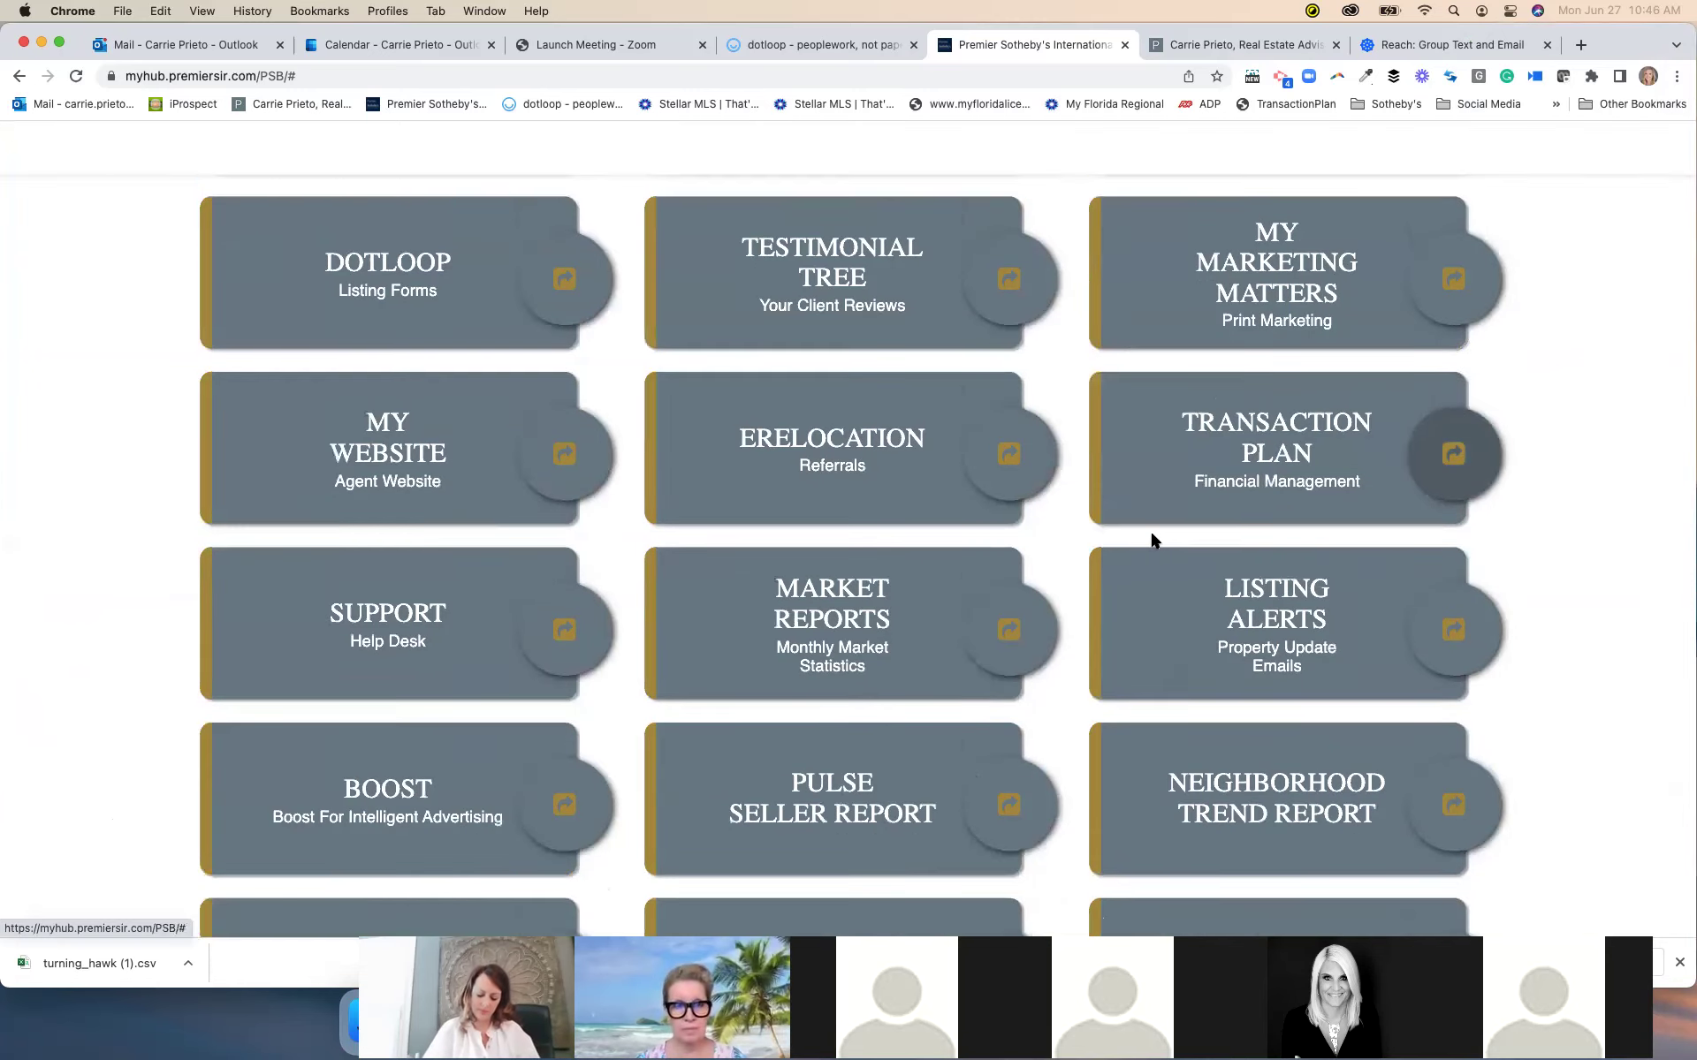
# Open the Sotheby's International Realty access site from the hub's tiles and look over the favorite apps in Apps & Tools
pyautogui.scroll(-1, 932, 852)
pyautogui.click(930, 851)
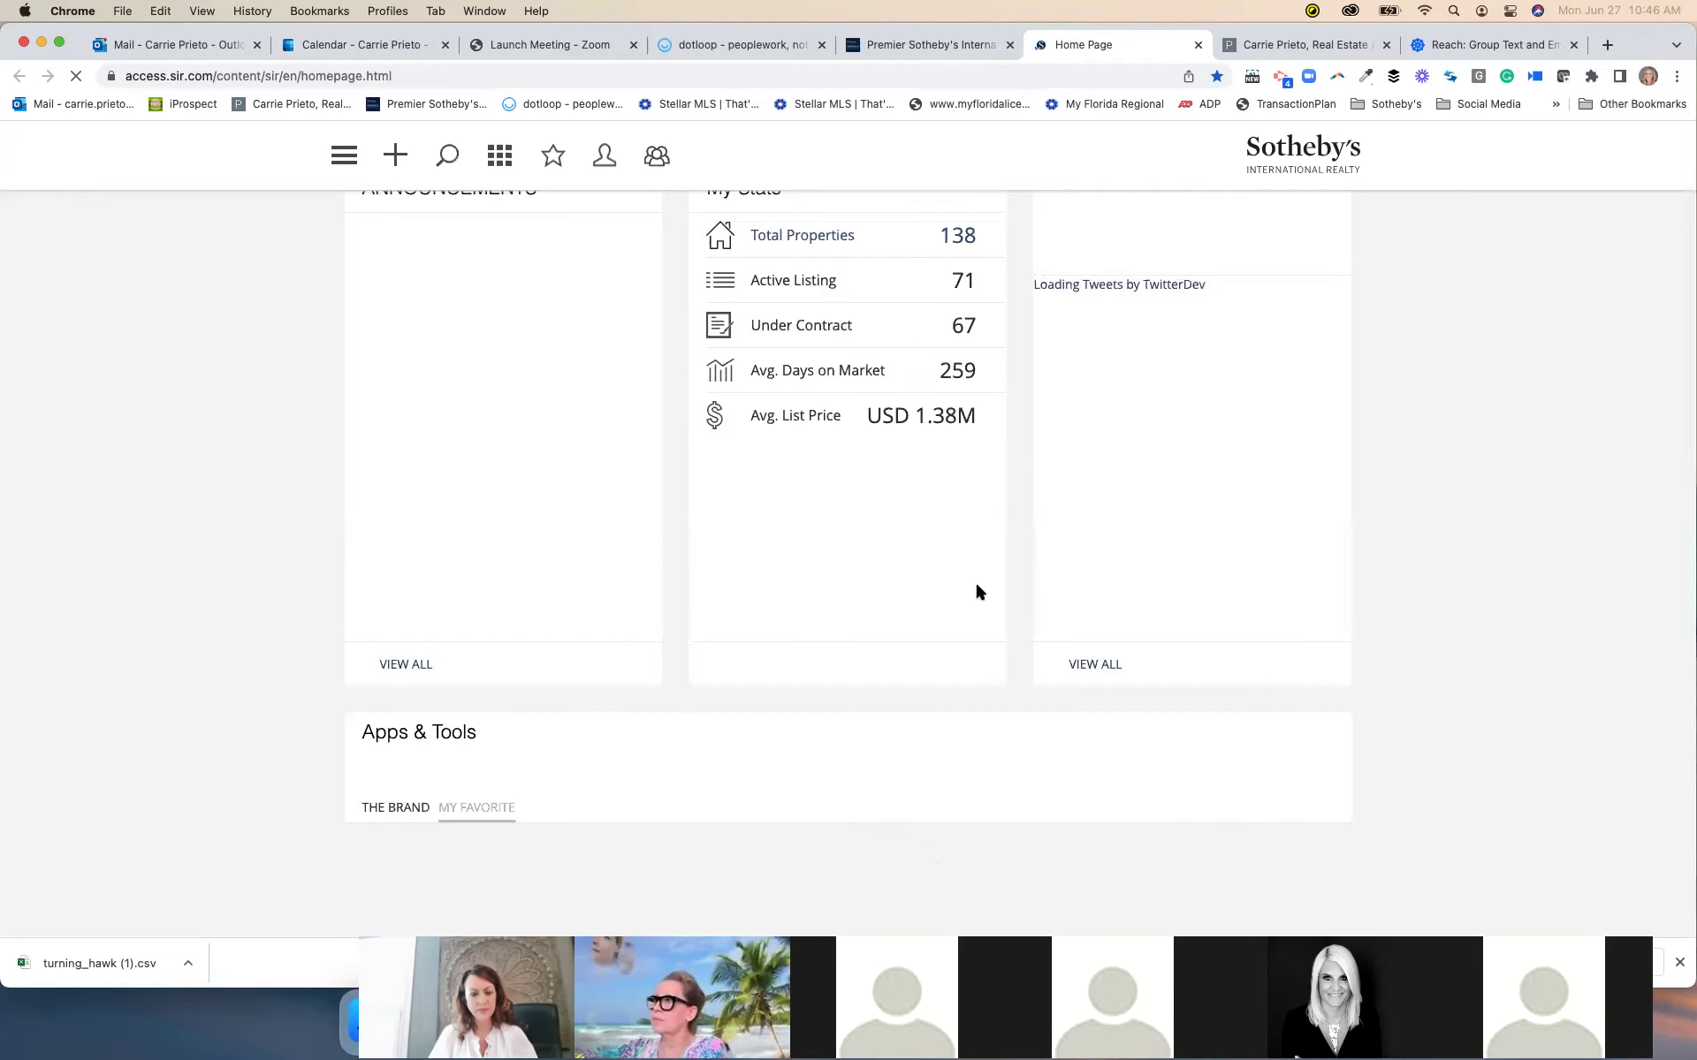
pyautogui.scroll(-6, 974, 581)
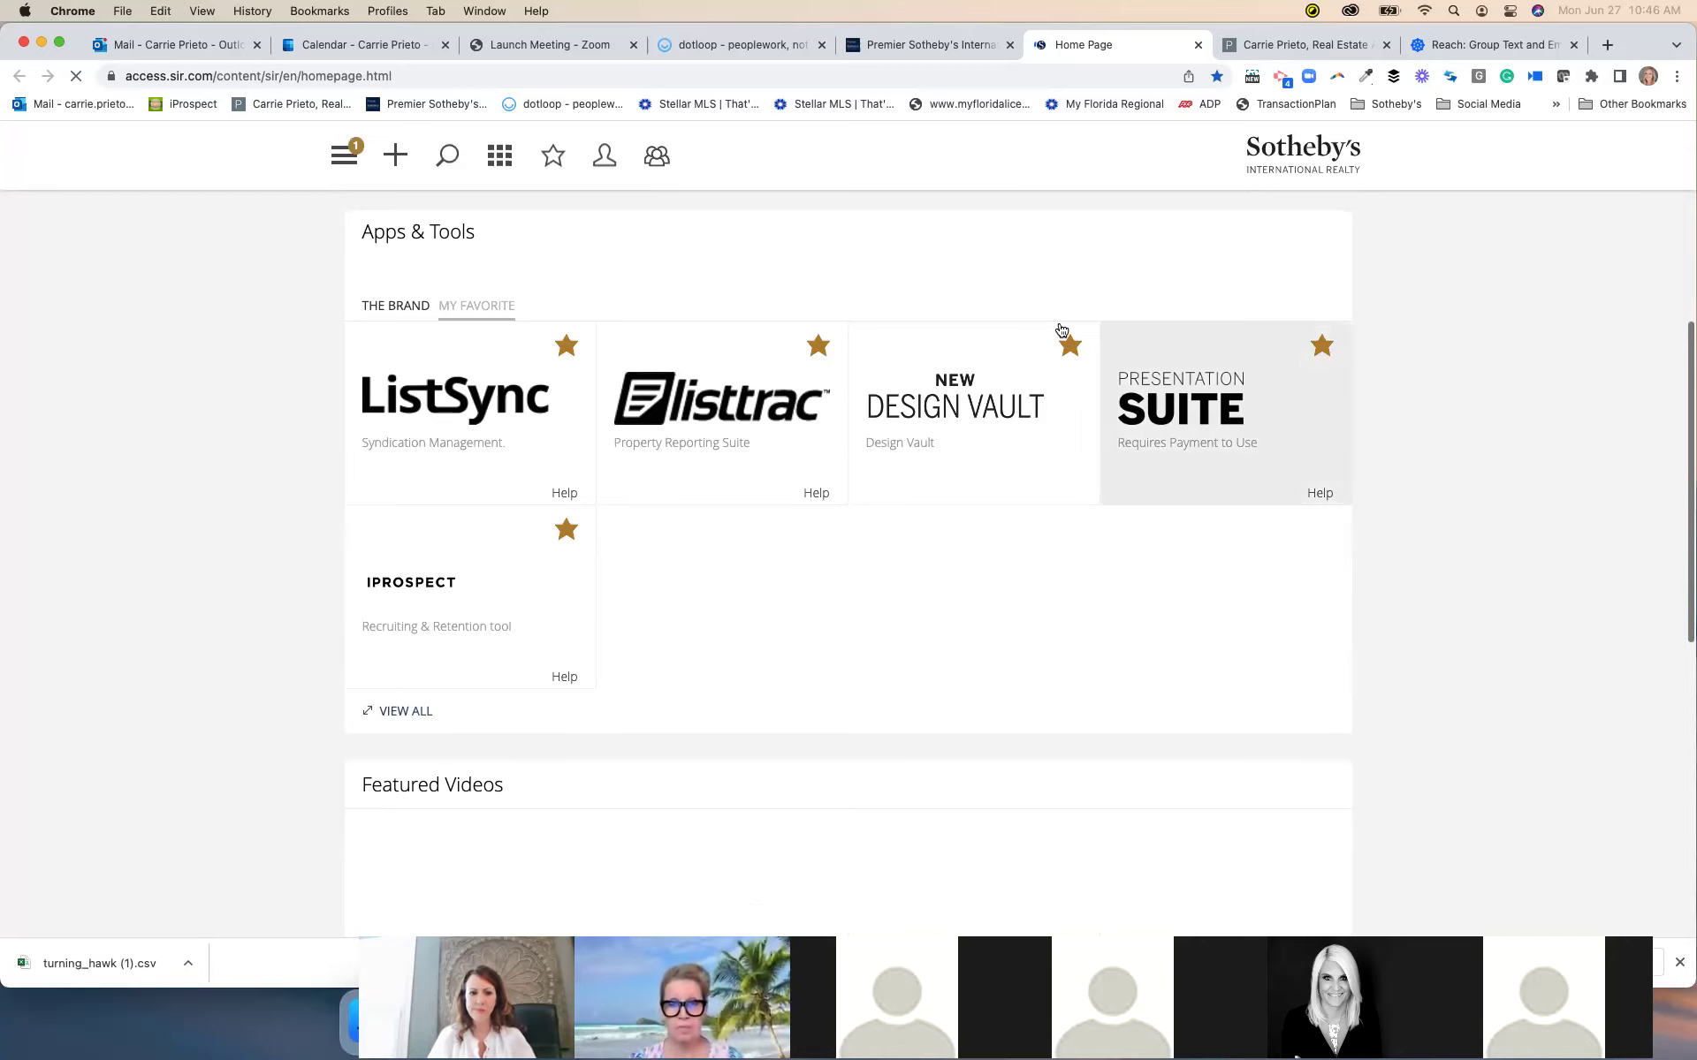
pyautogui.scroll(5, 1555, 433)
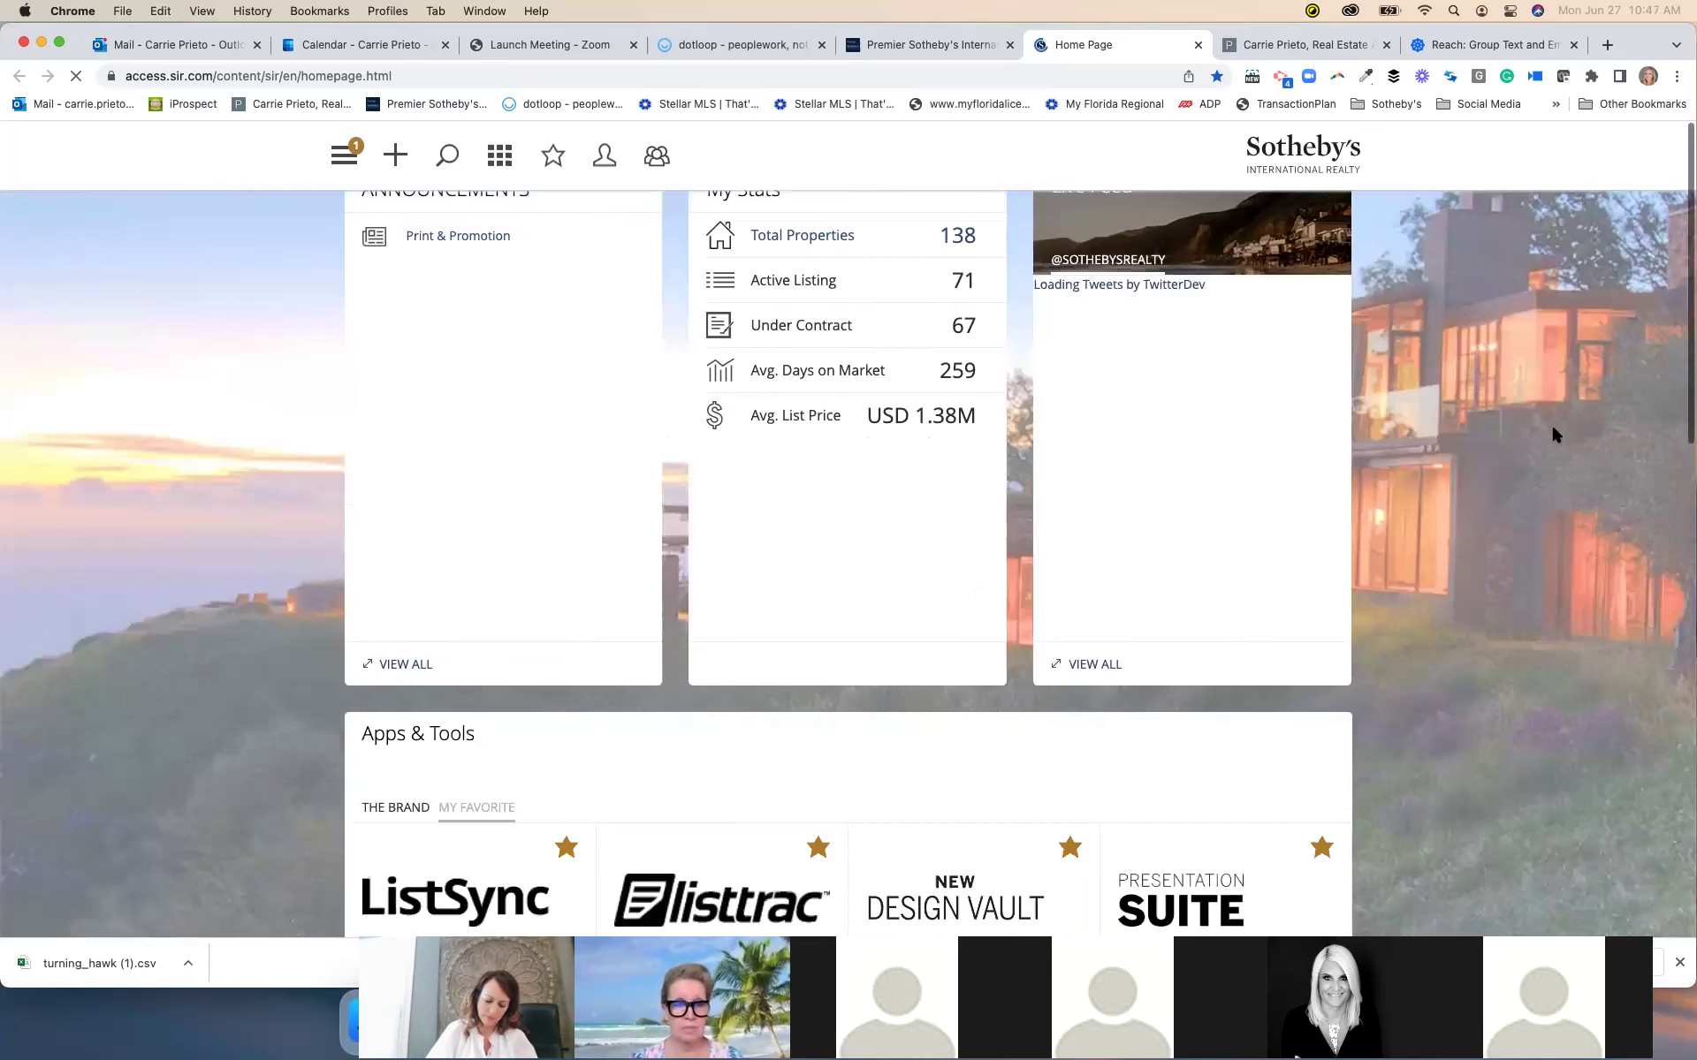
pyautogui.scroll(-4, 1308, 430)
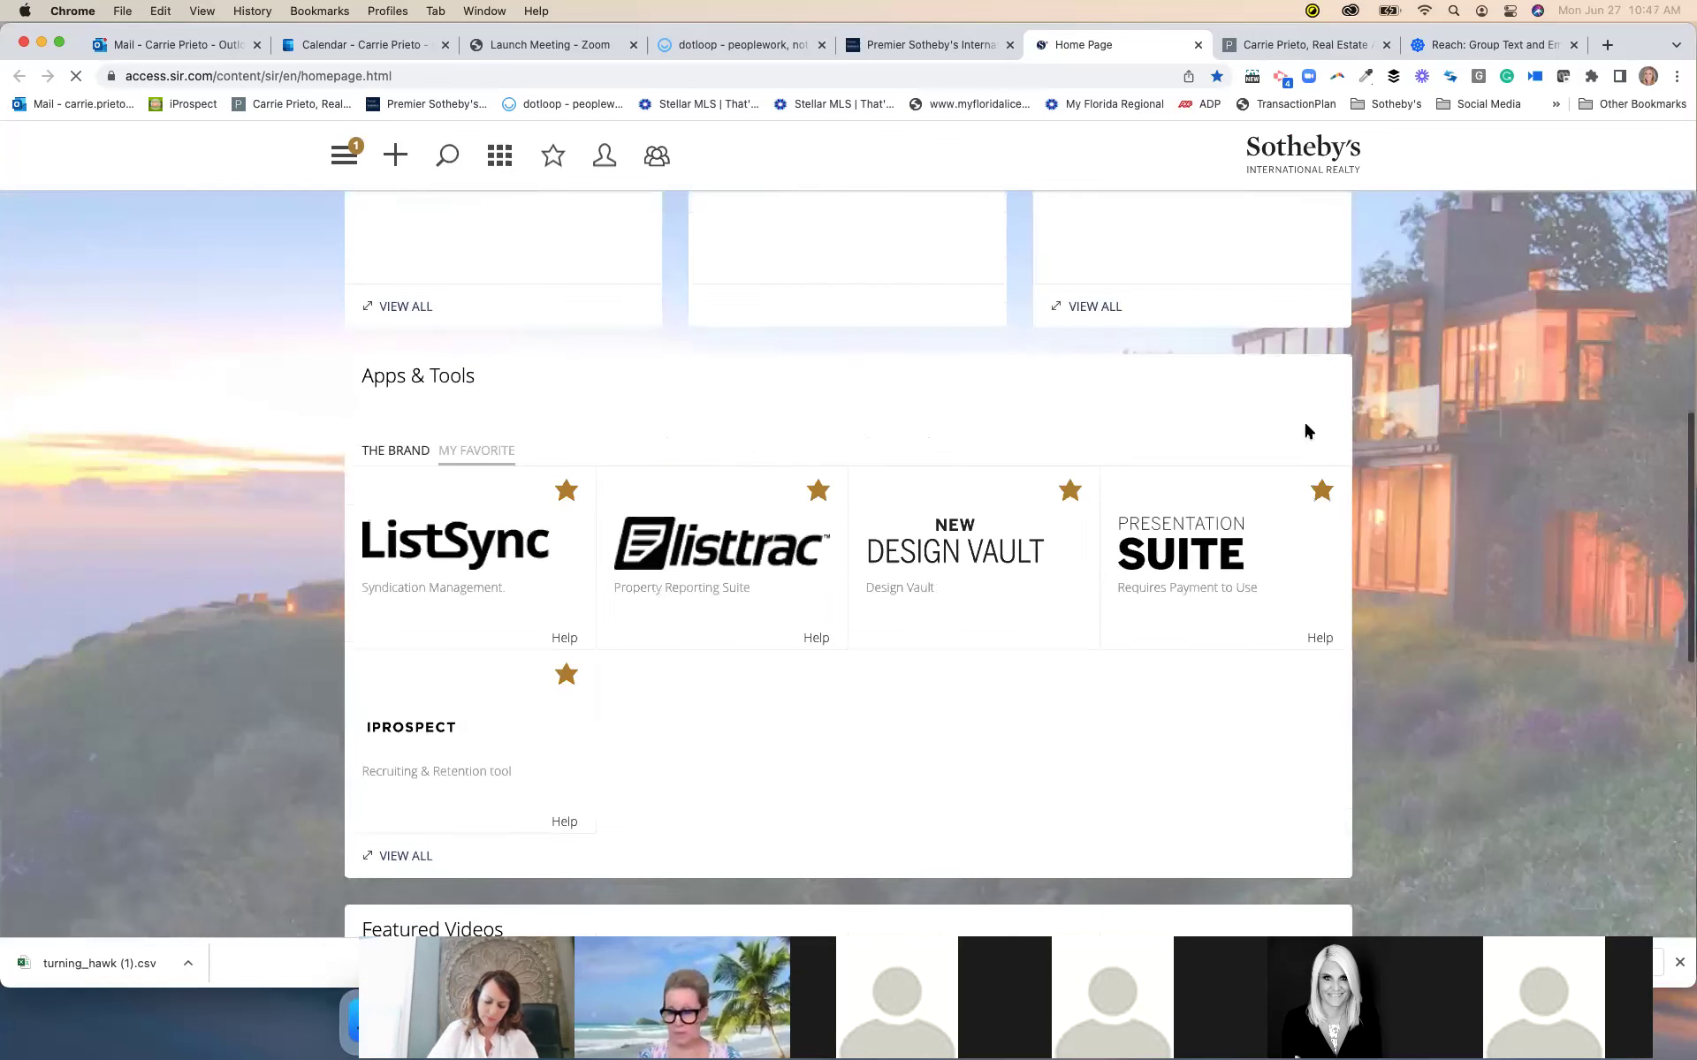
pyautogui.scroll(3, 846, 502)
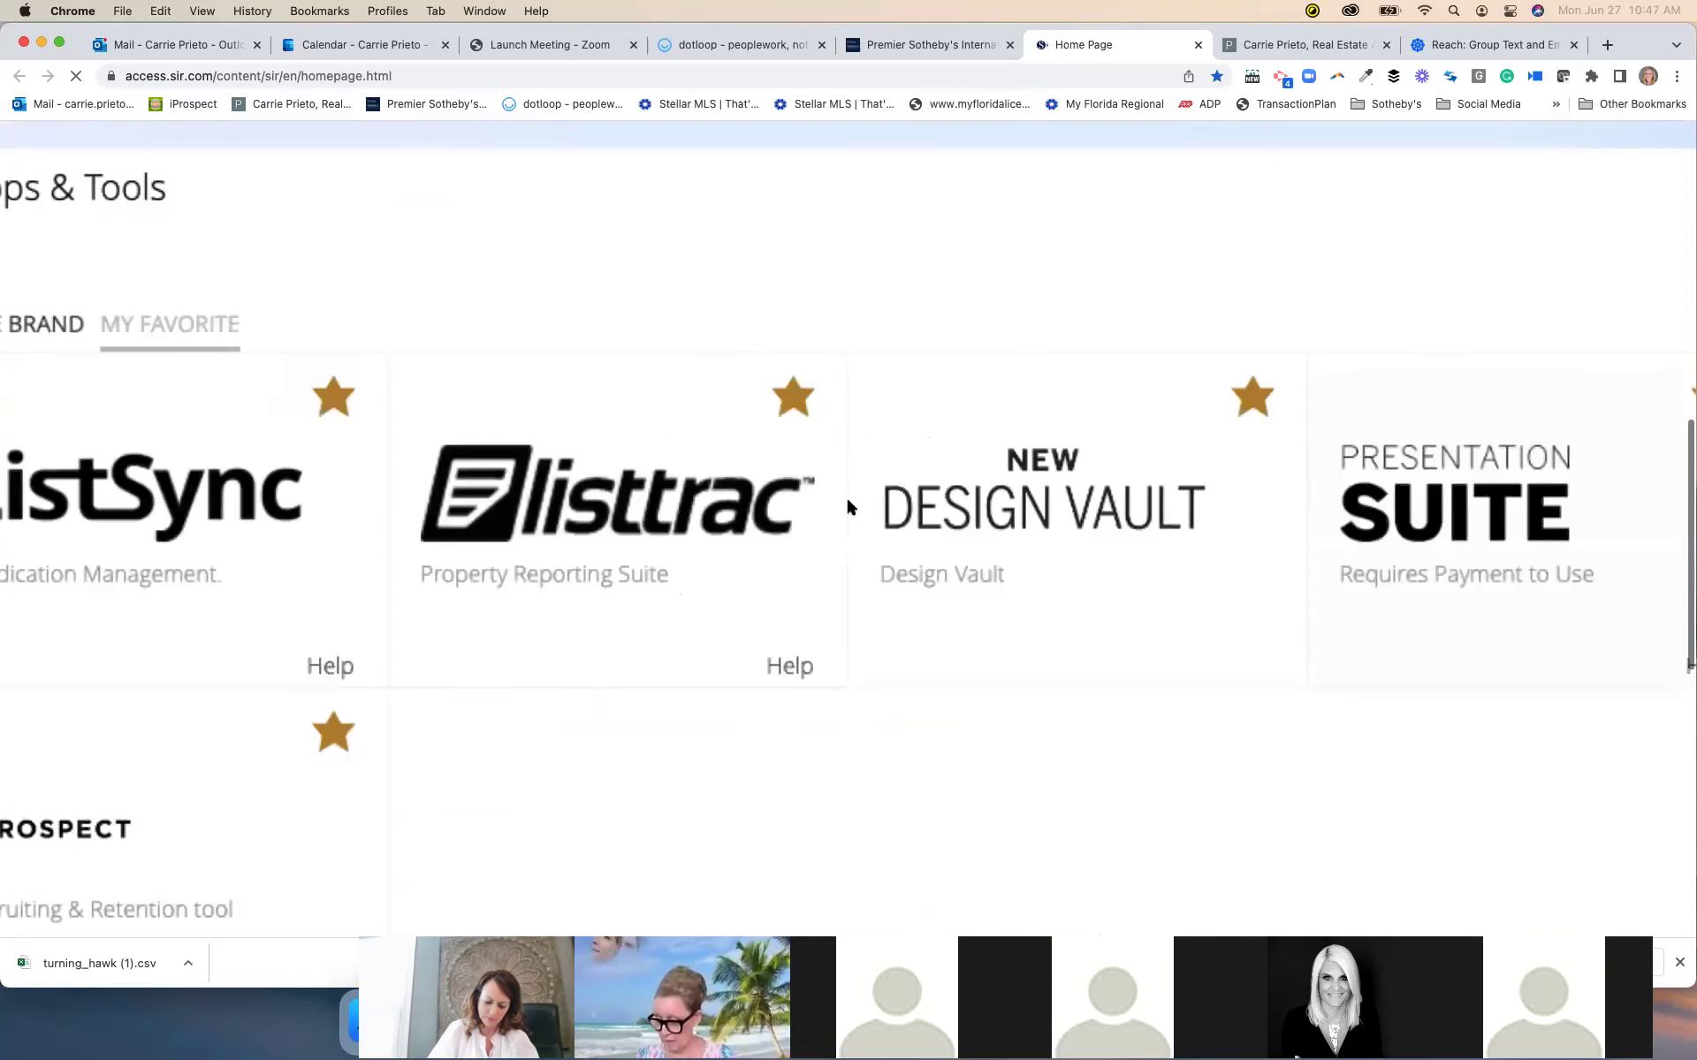
pyautogui.hscroll(-3, 66, 325)
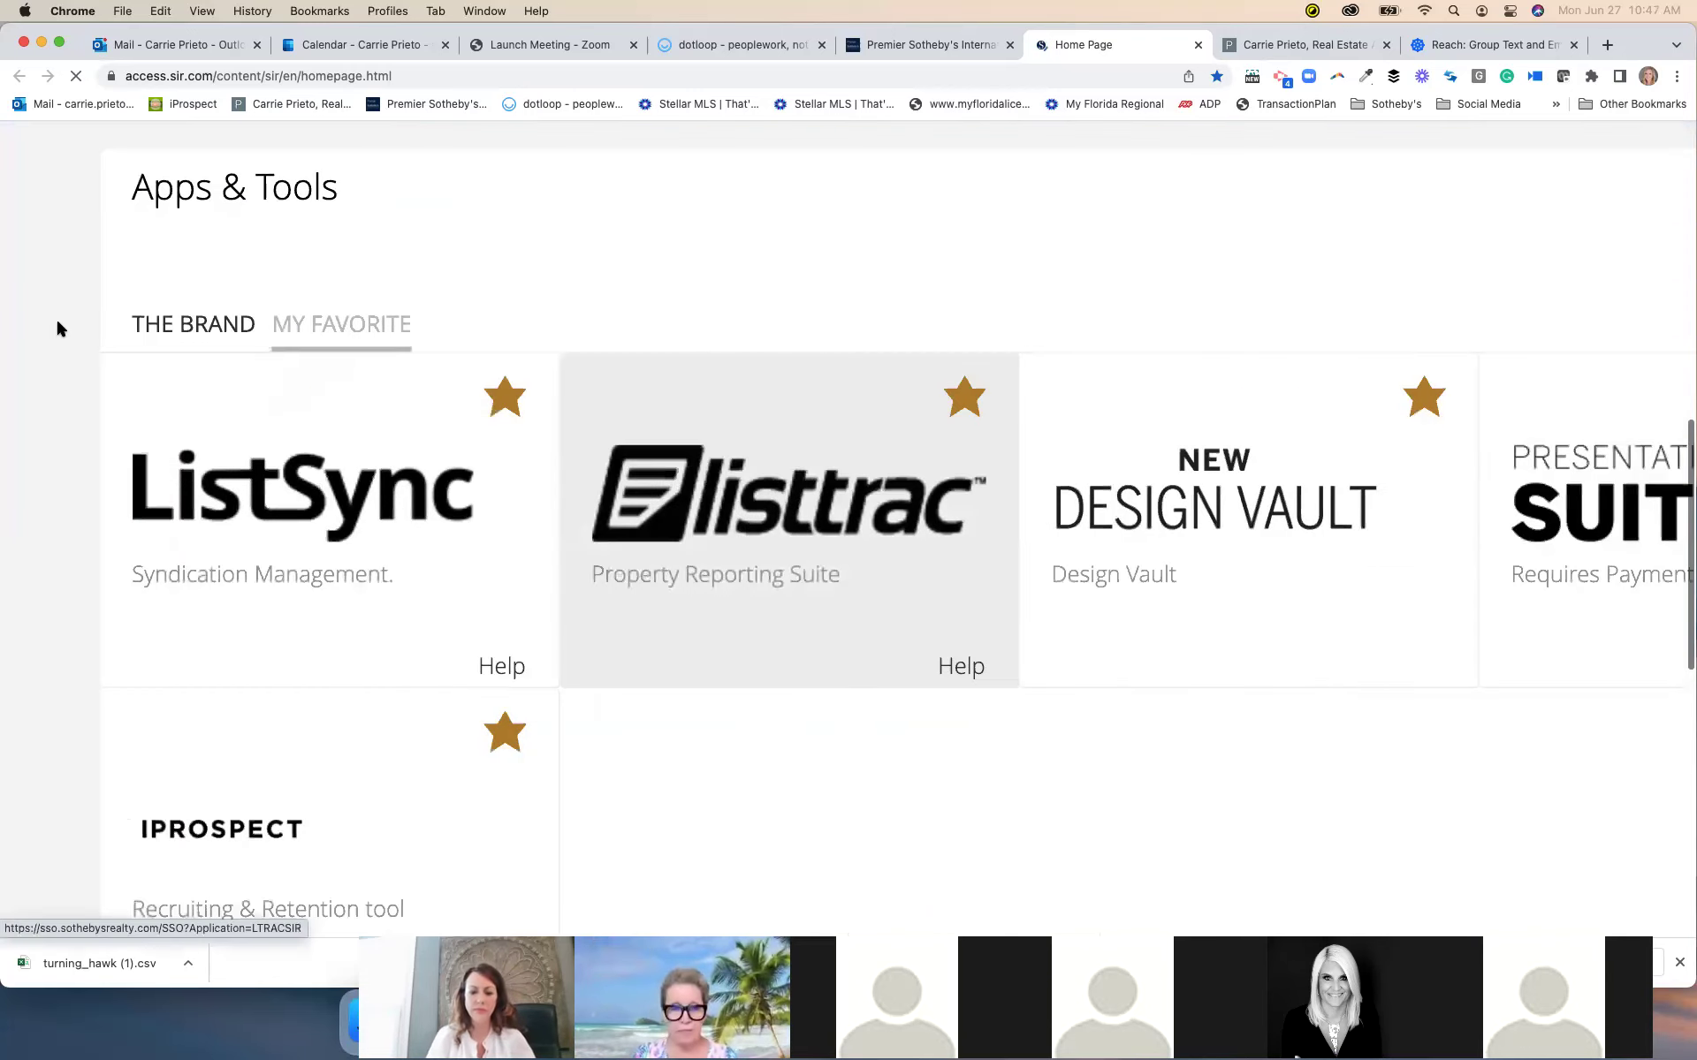
# Show The Brand's apps in Apps & Tools and look through the tiles, including dash, ListSync, xpressdocs and rezora
pyautogui.click(186, 325)
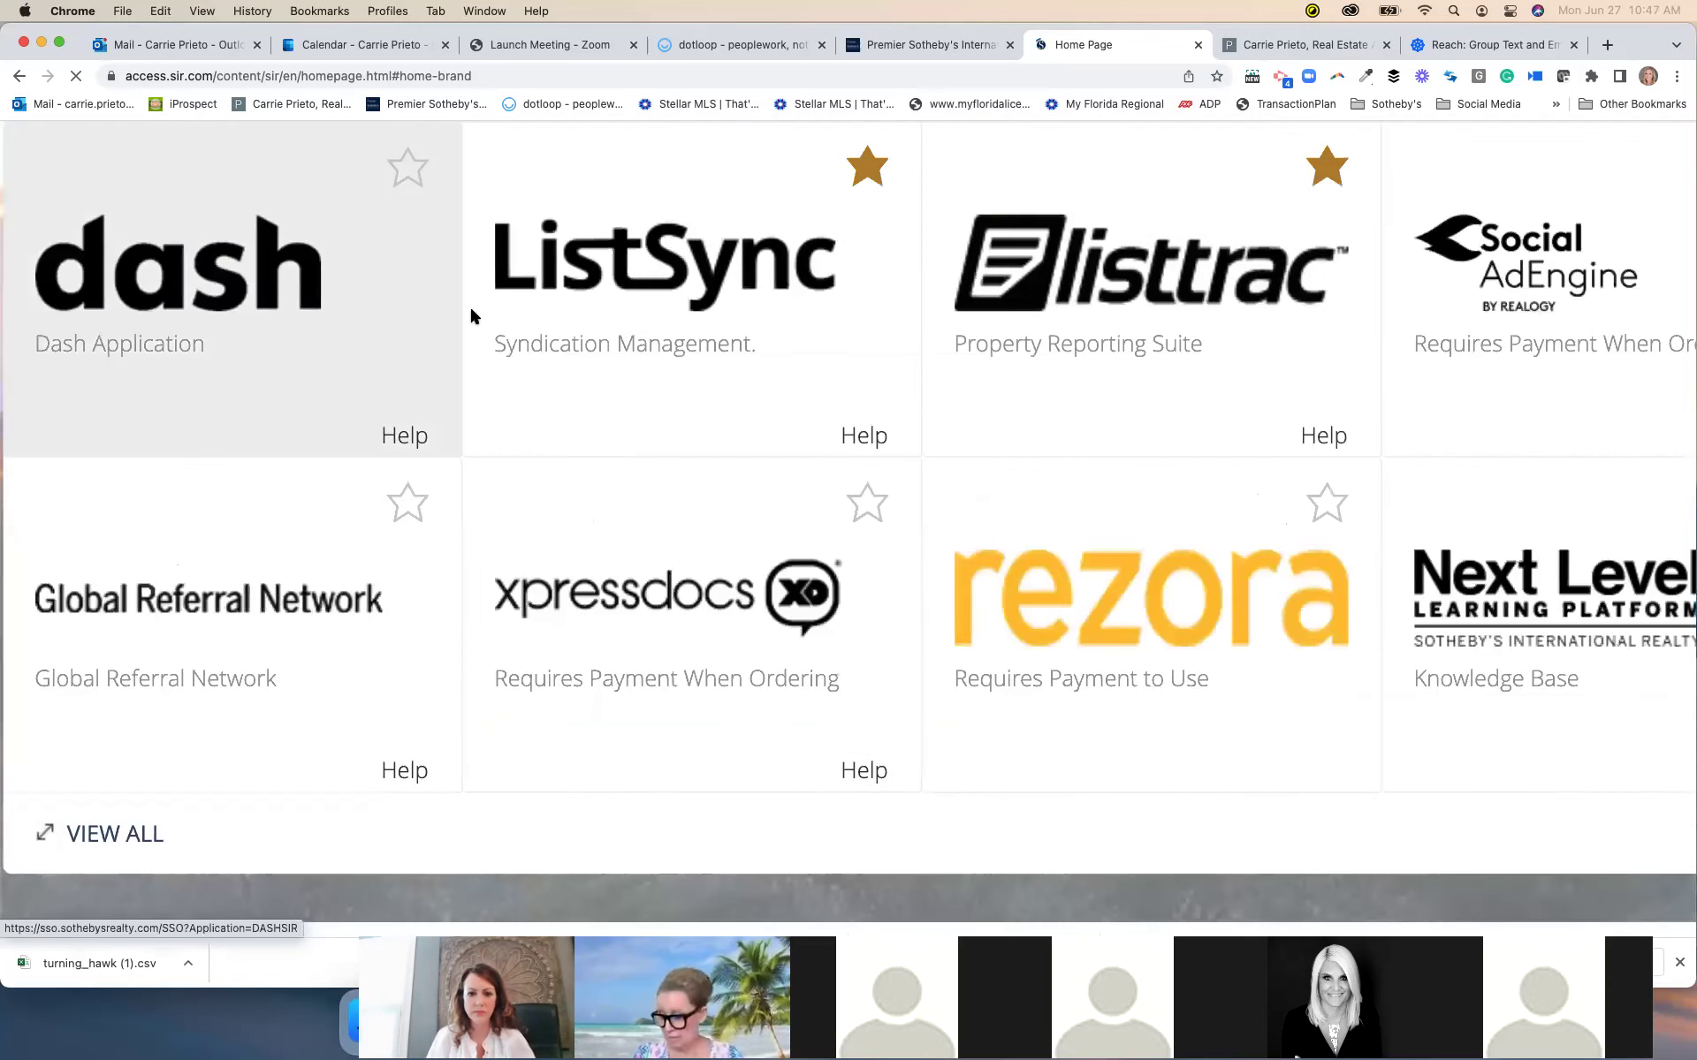
pyautogui.scroll(-3, 556, 449)
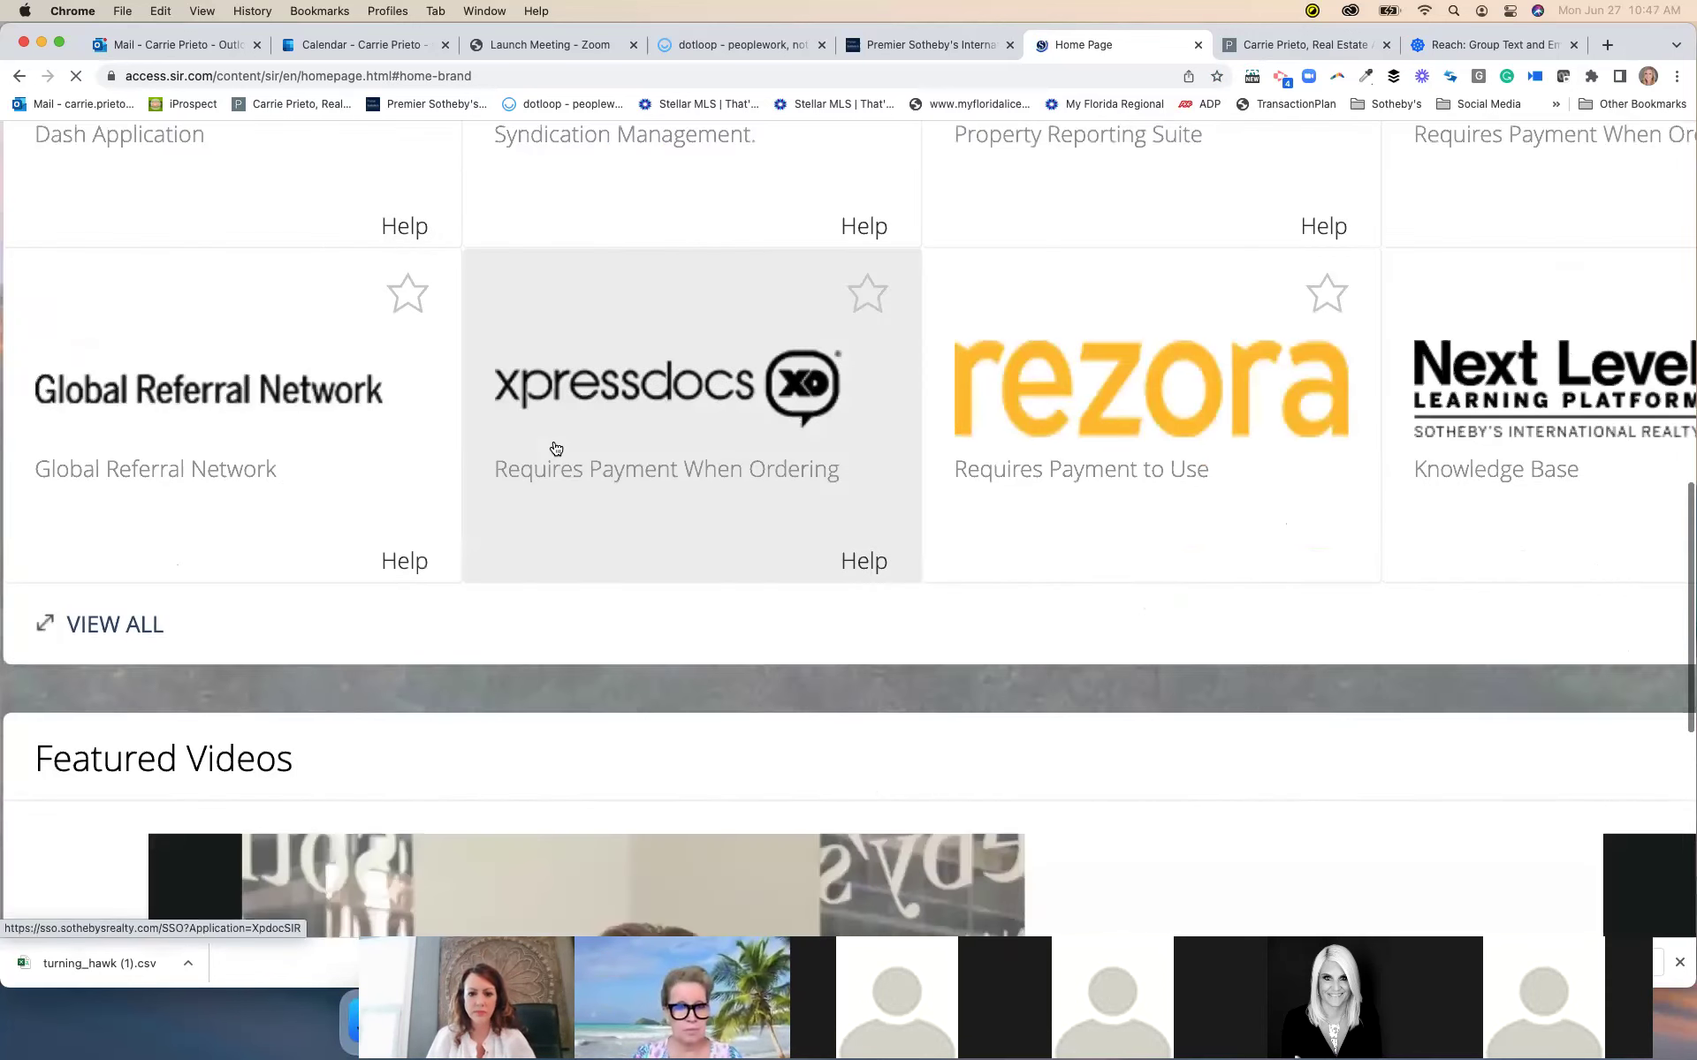
pyautogui.scroll(2, 554, 448)
pyautogui.scroll(5, 553, 446)
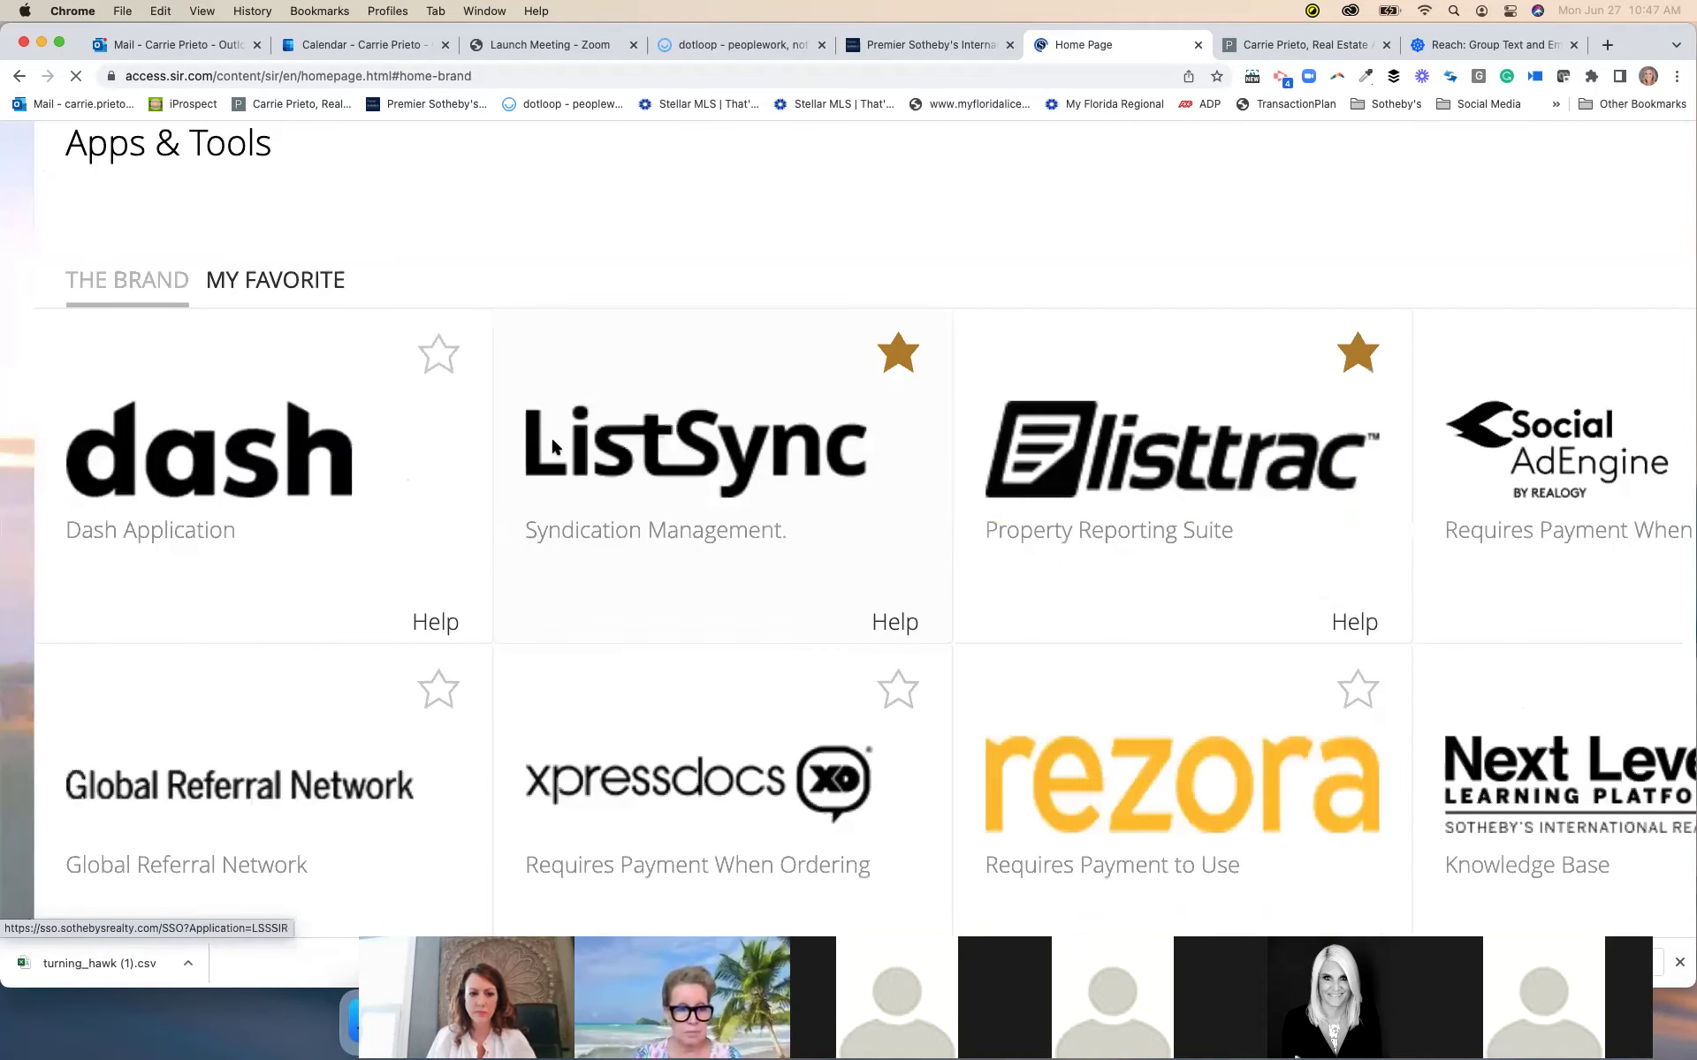
pyautogui.scroll(-3, 109, 739)
# Expand the complete list of The Brand's apps and look through it down to Rechat, iProspect and Spacio
pyautogui.click(116, 748)
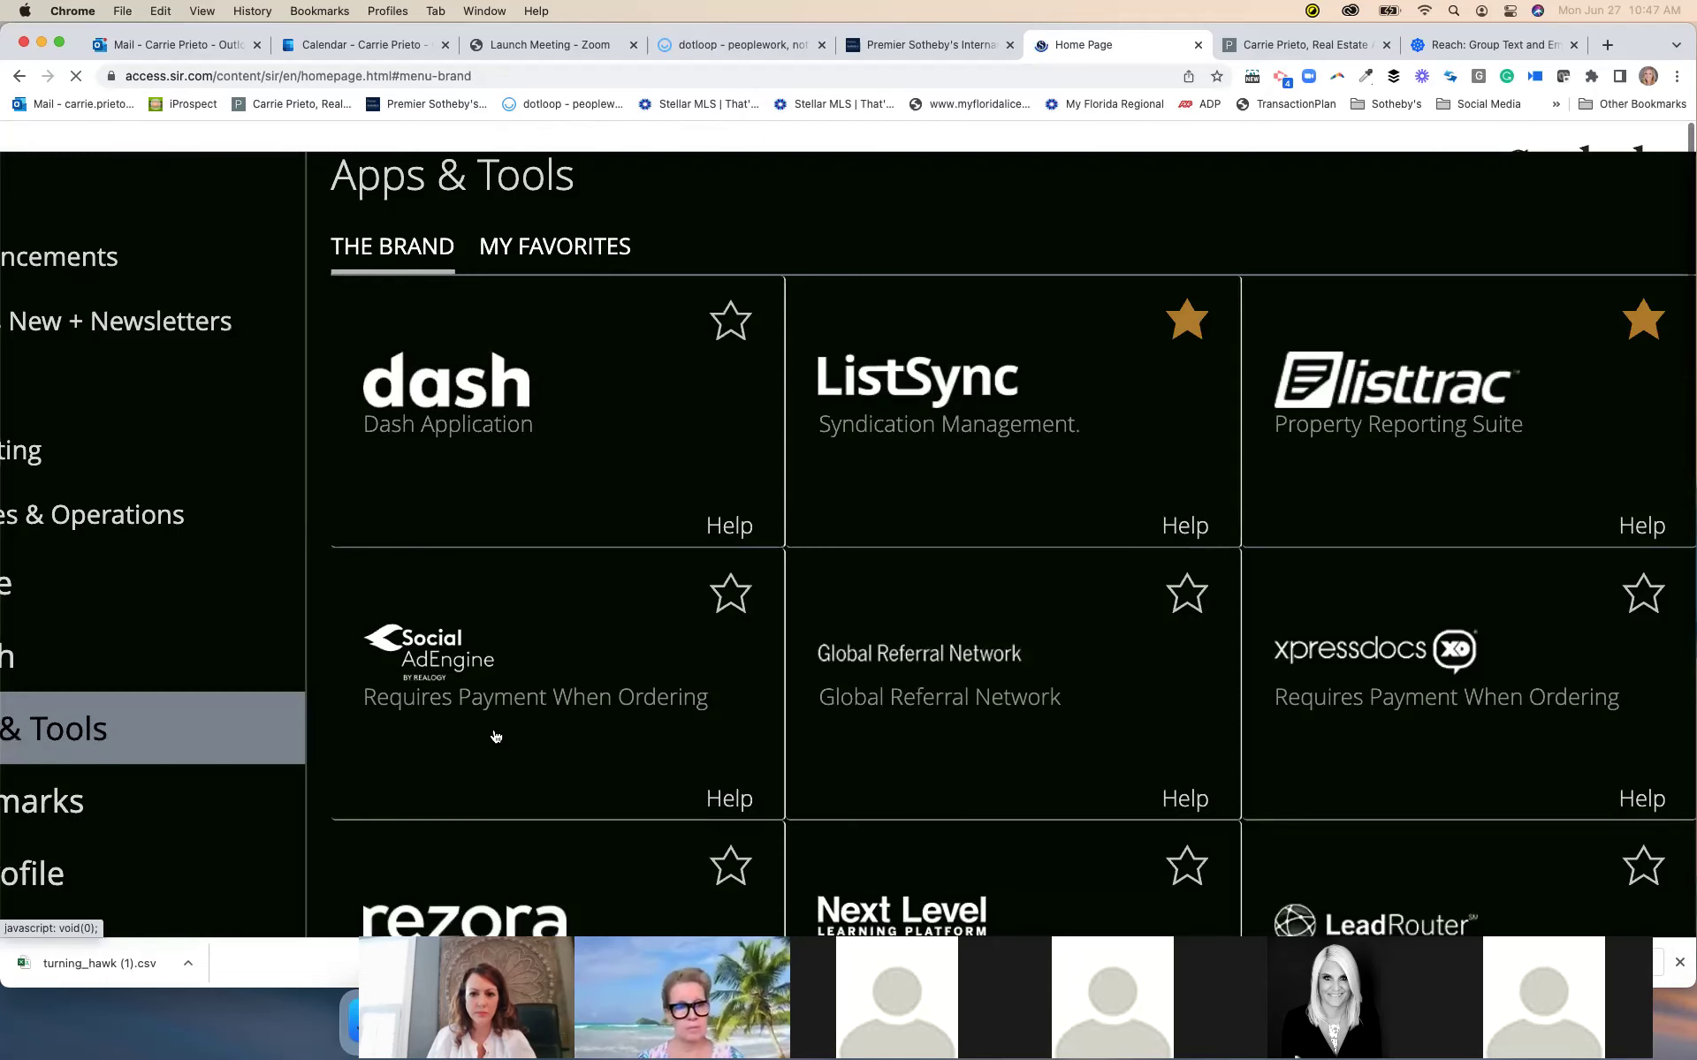
pyautogui.scroll(-3, 772, 736)
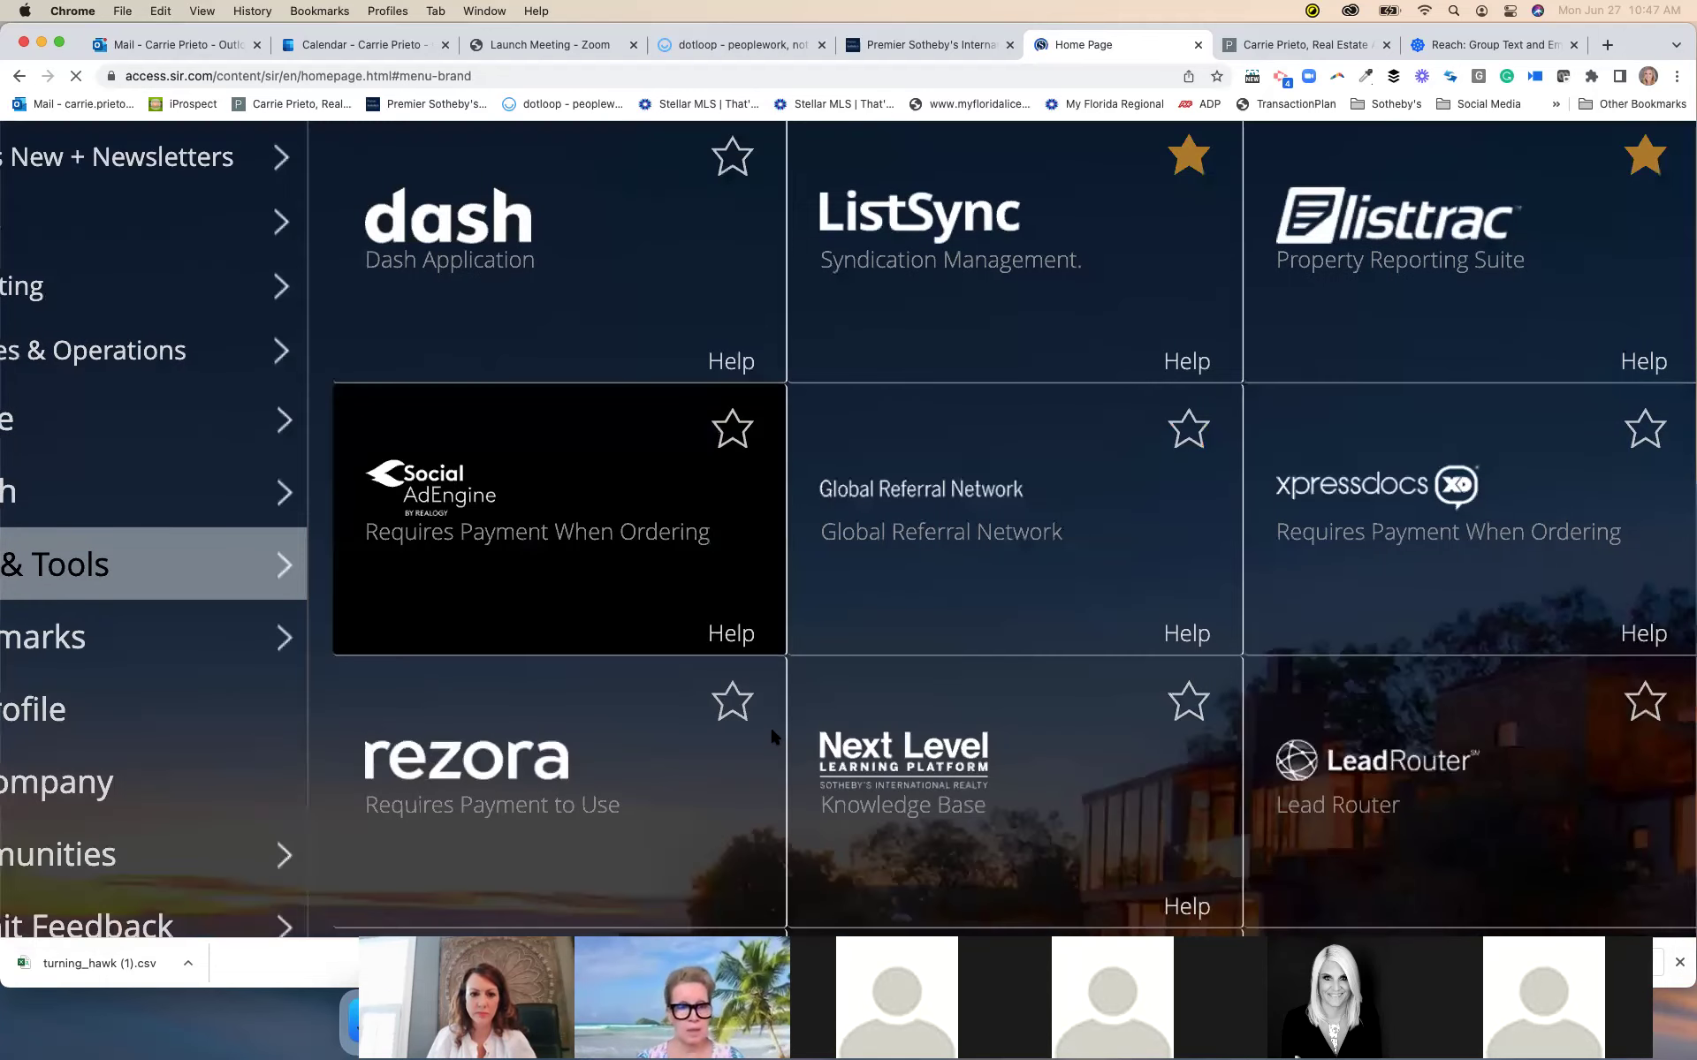
pyautogui.scroll(2, 1299, 430)
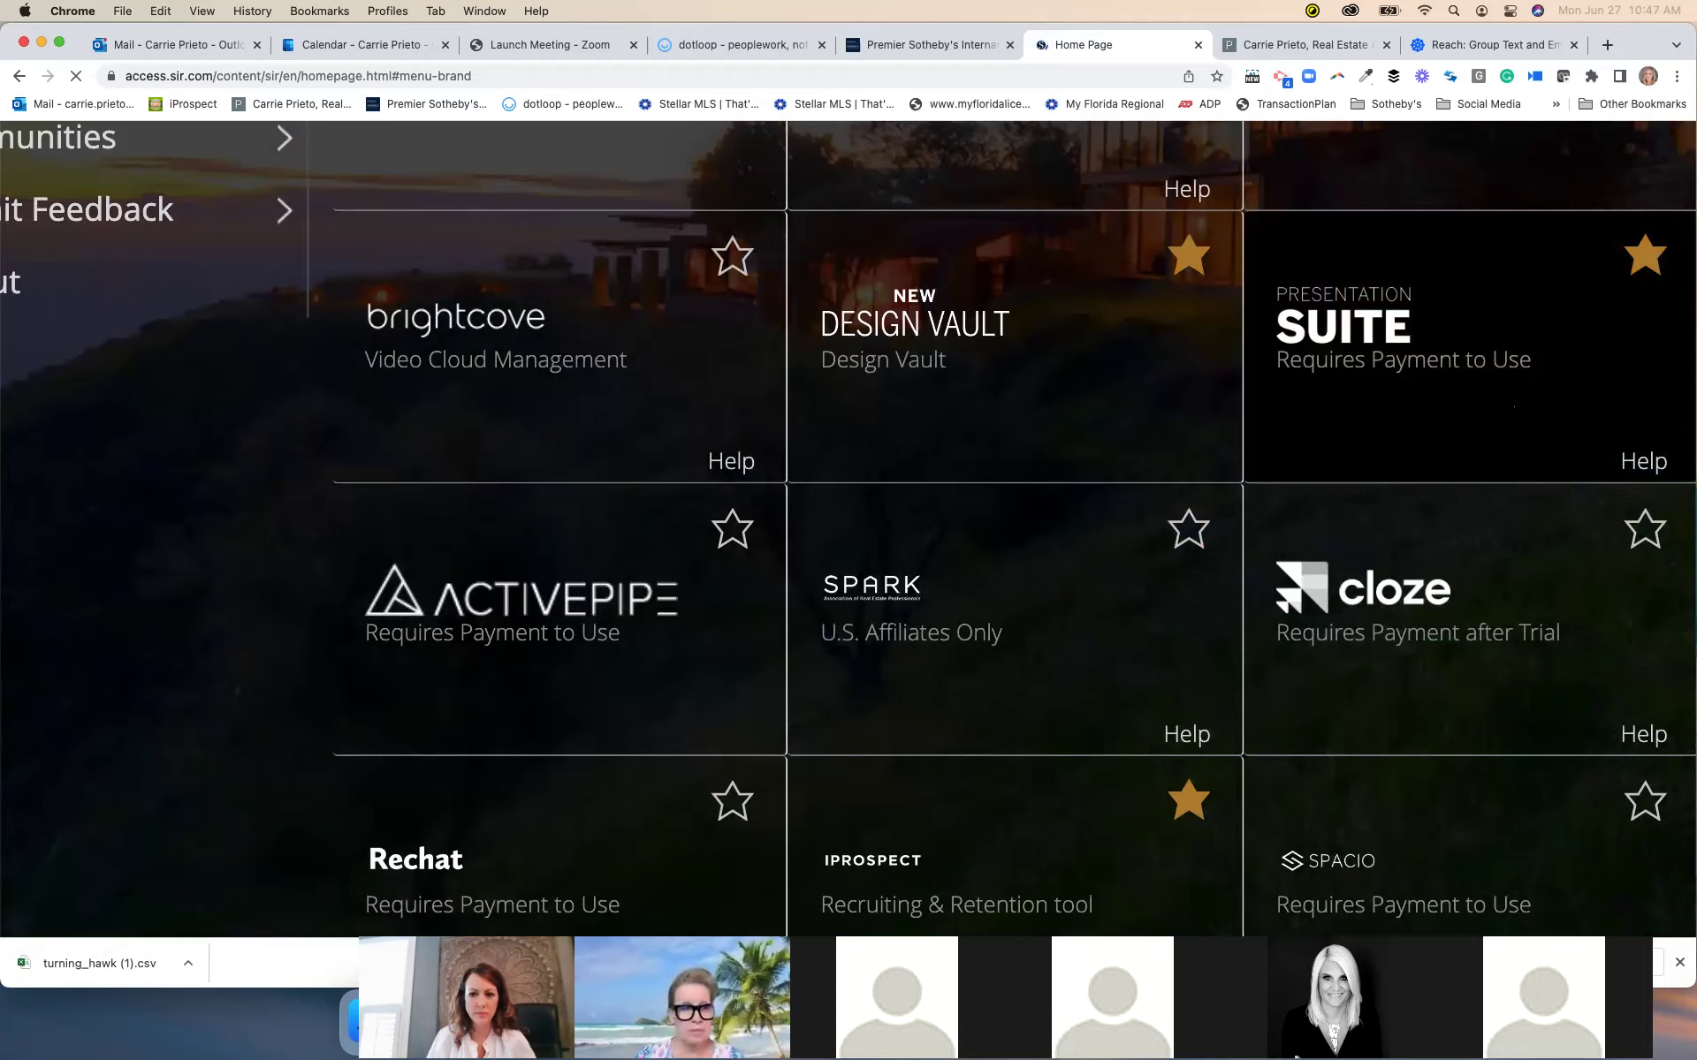
pyautogui.scroll(1, 1514, 407)
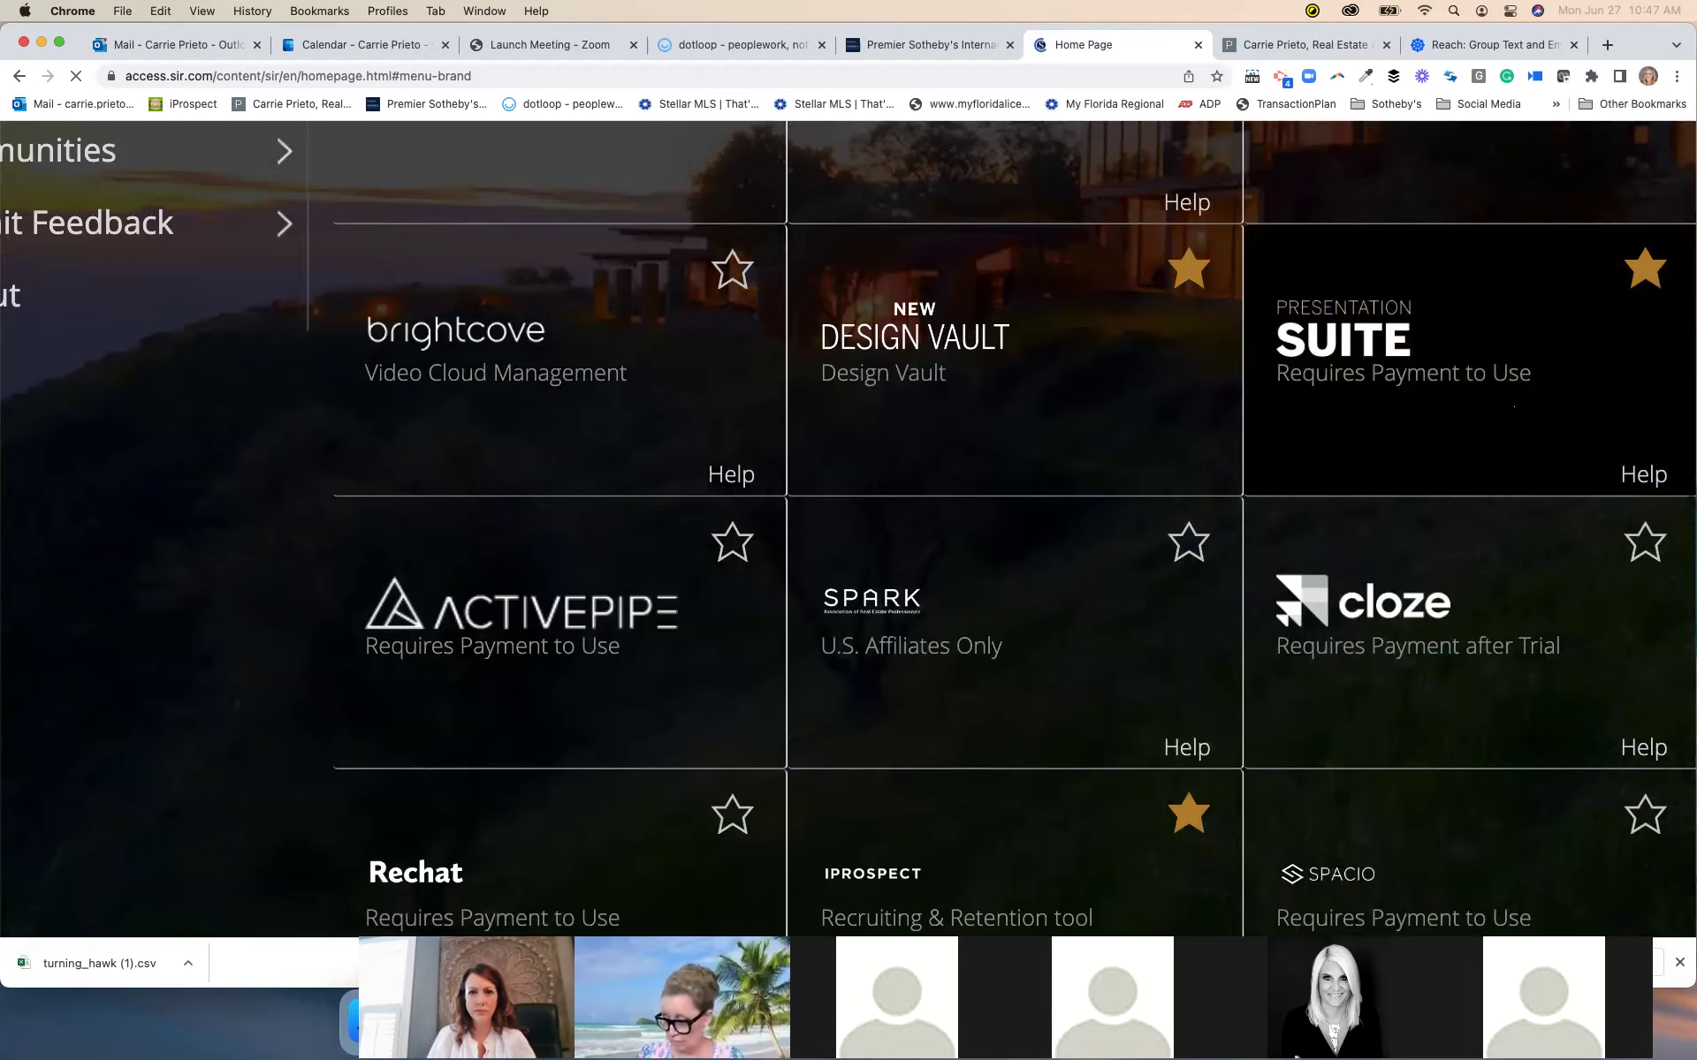
pyautogui.scroll(4, 1014, 530)
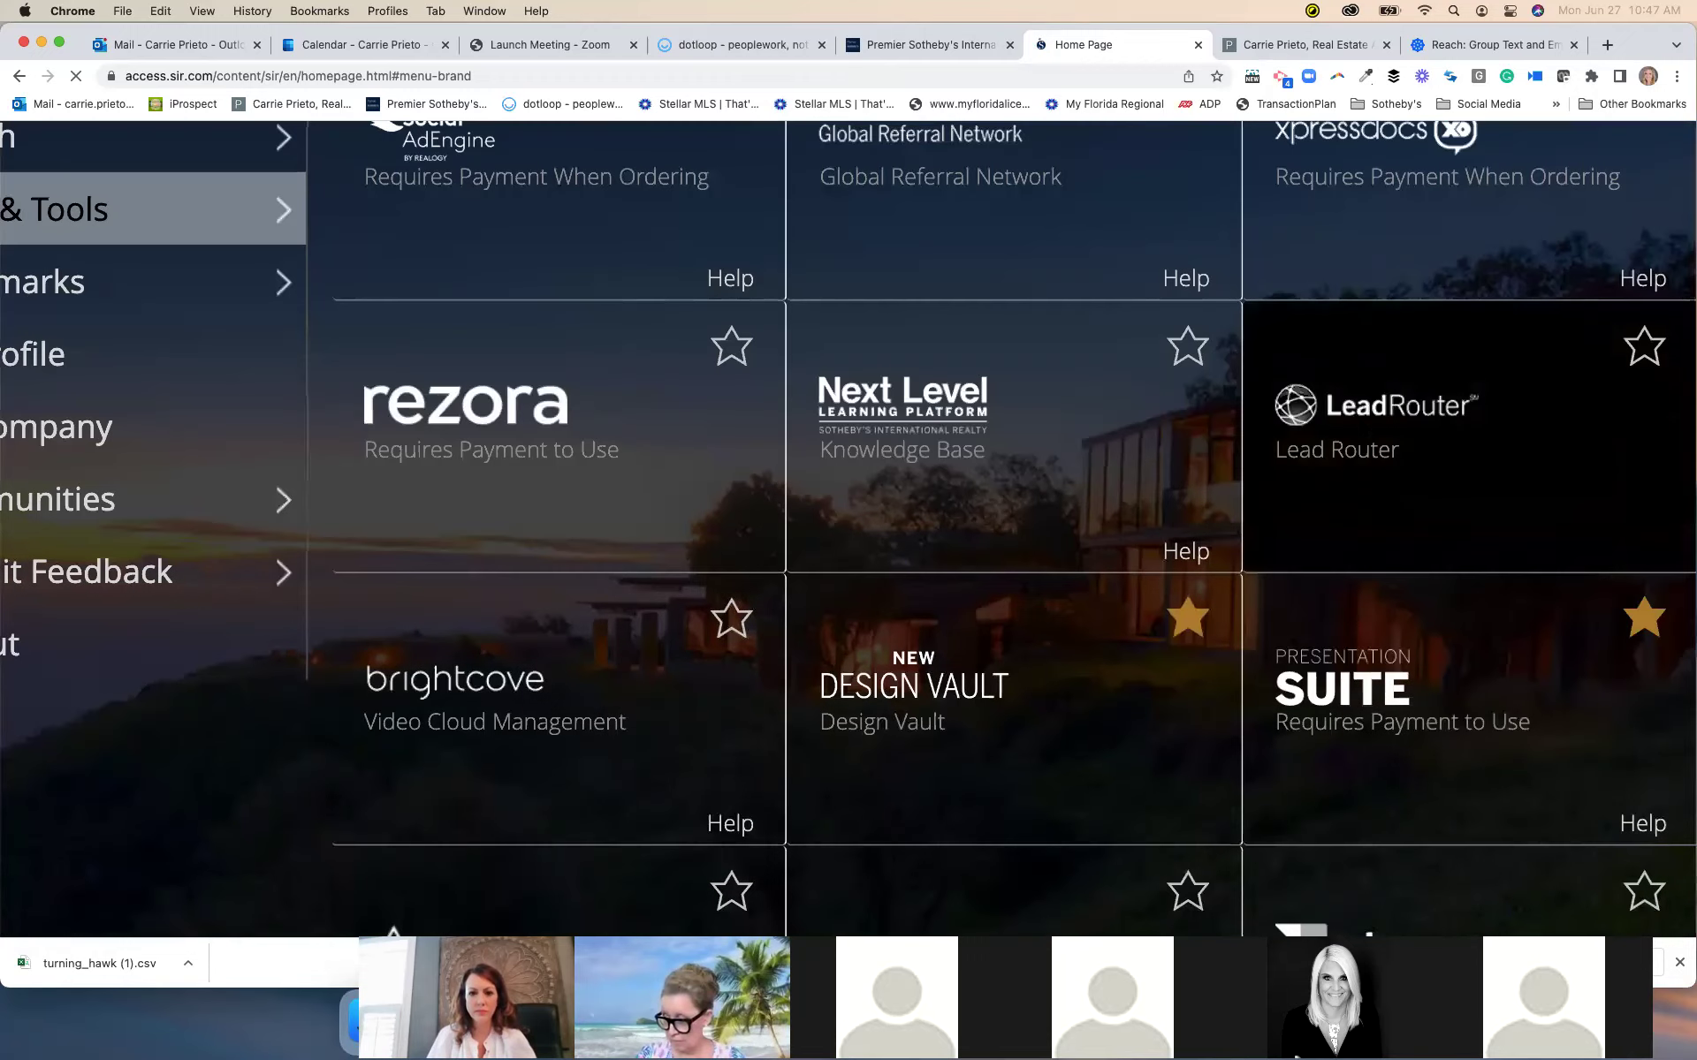
pyautogui.scroll(7, 1012, 515)
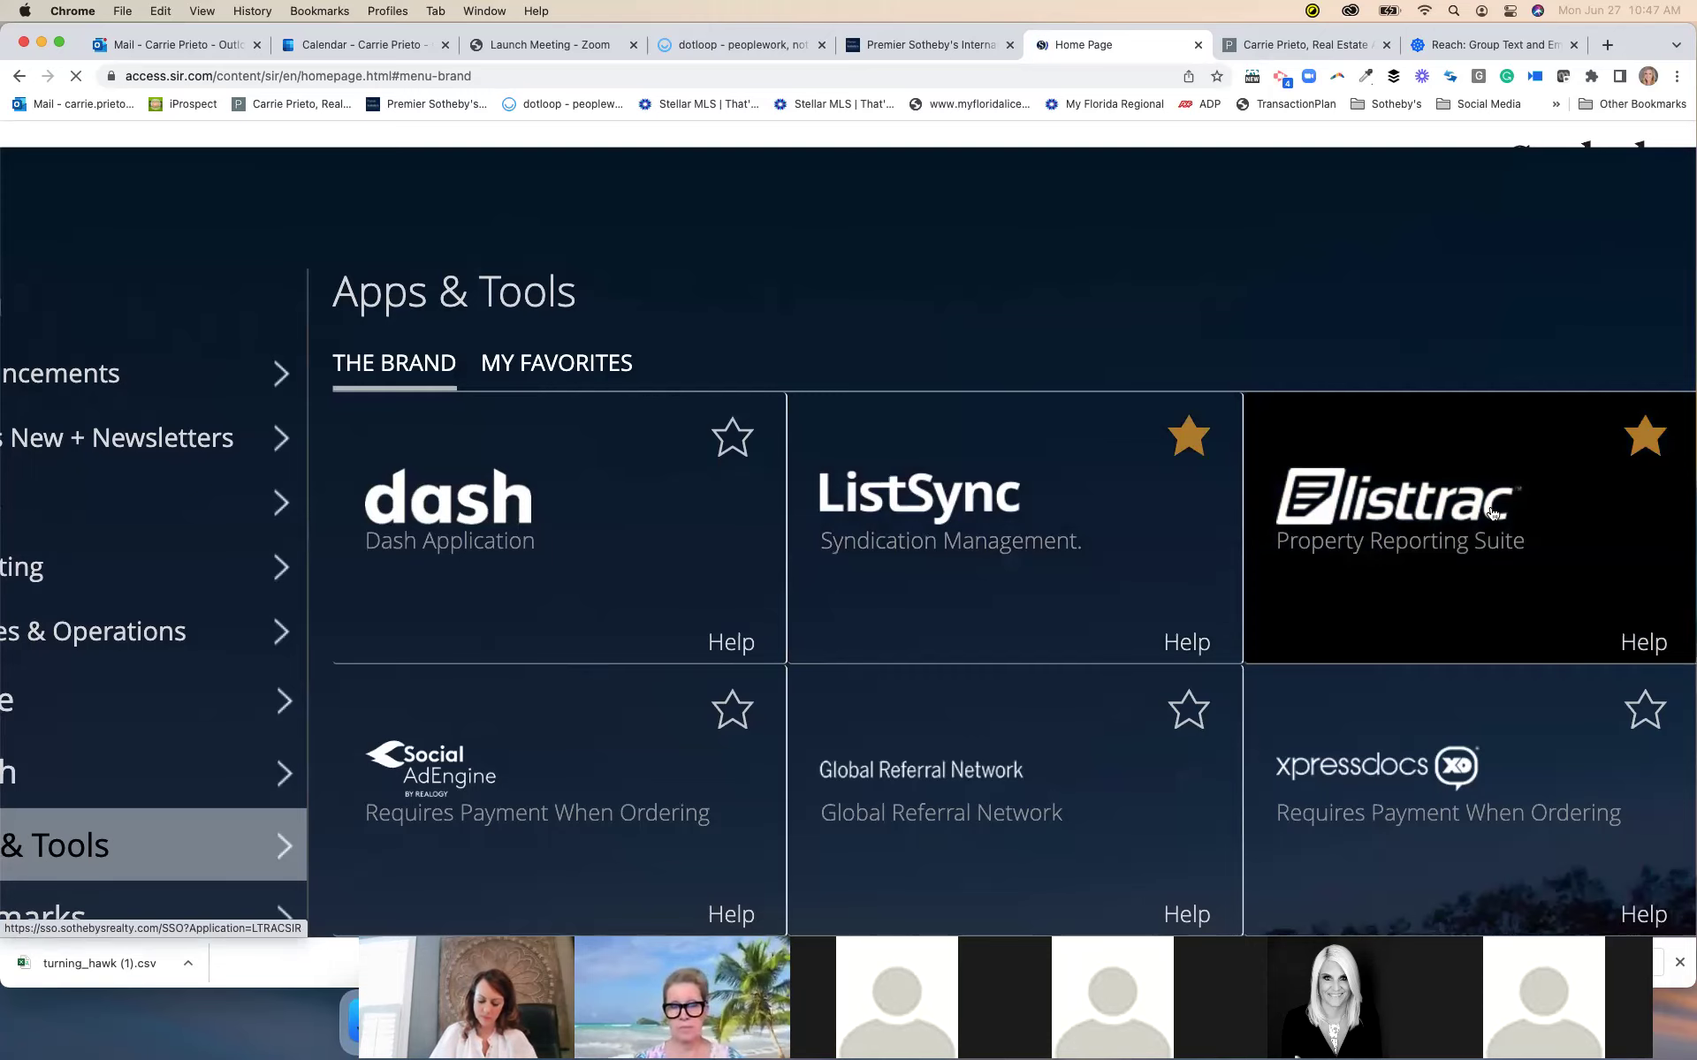
# Review the brand apps from listtrac through Design Vault and Cloze, and open Presentation Suite
pyautogui.scroll(-2, 1494, 516)
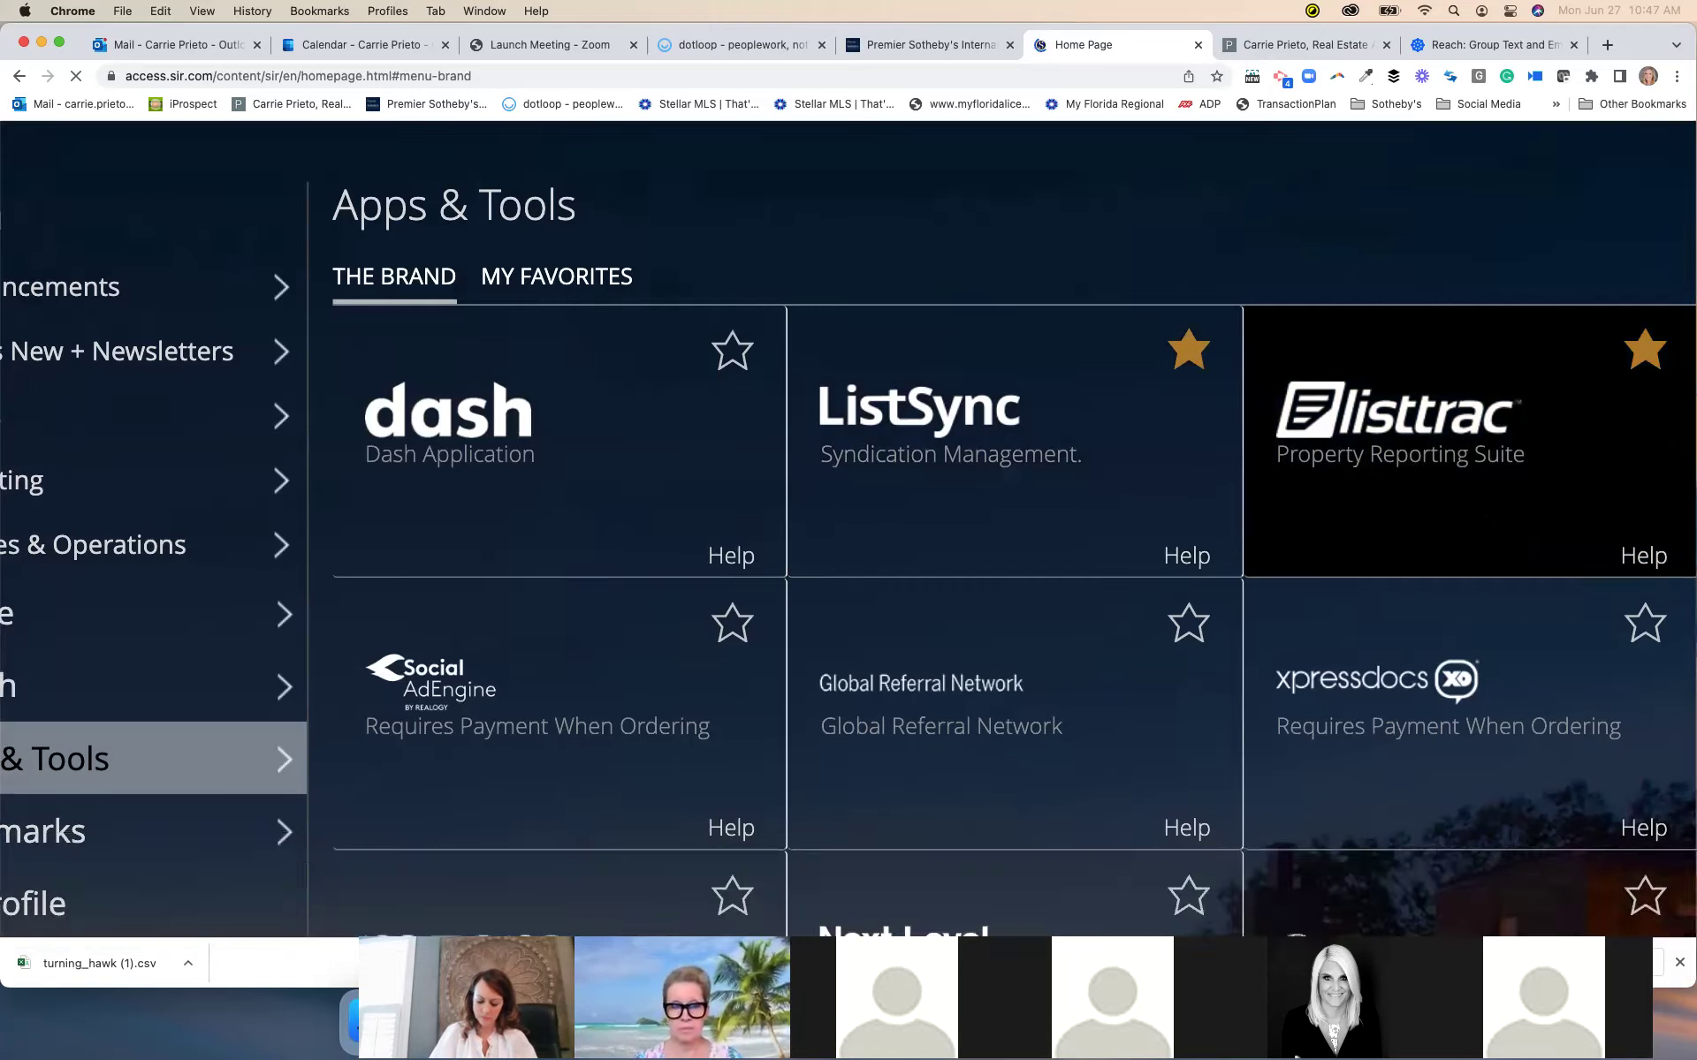
pyautogui.scroll(-3, 1488, 500)
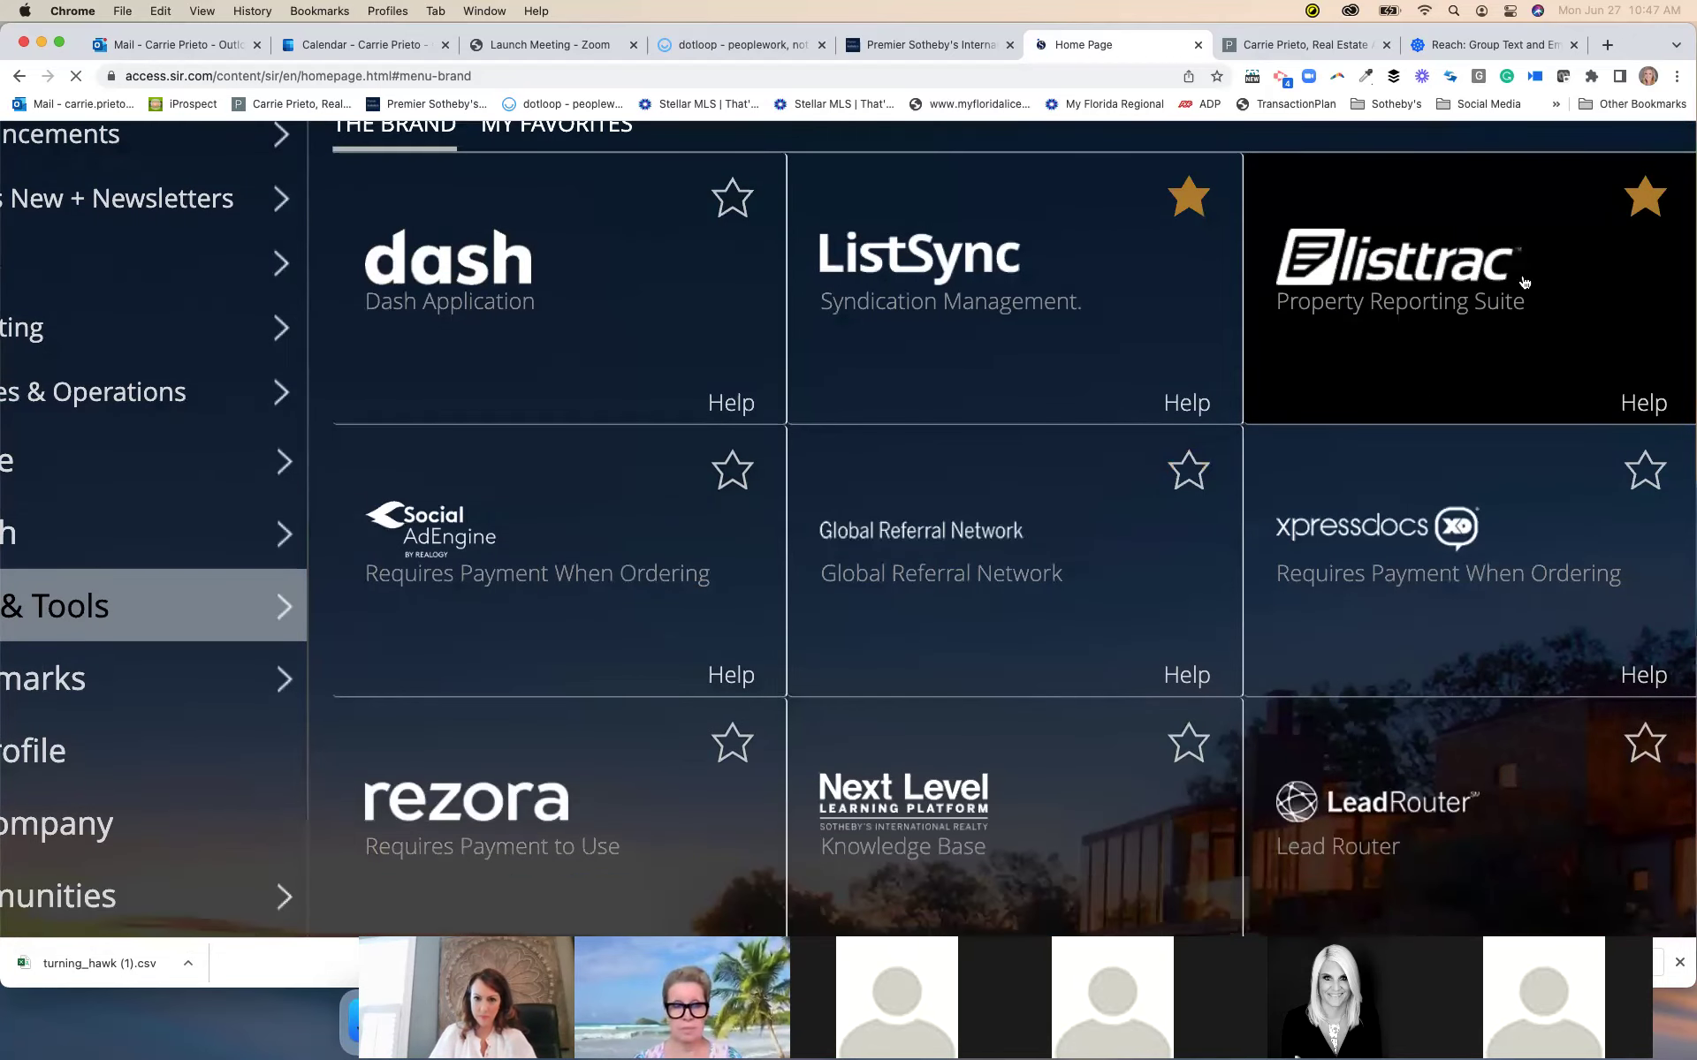
pyautogui.scroll(-8, 1519, 271)
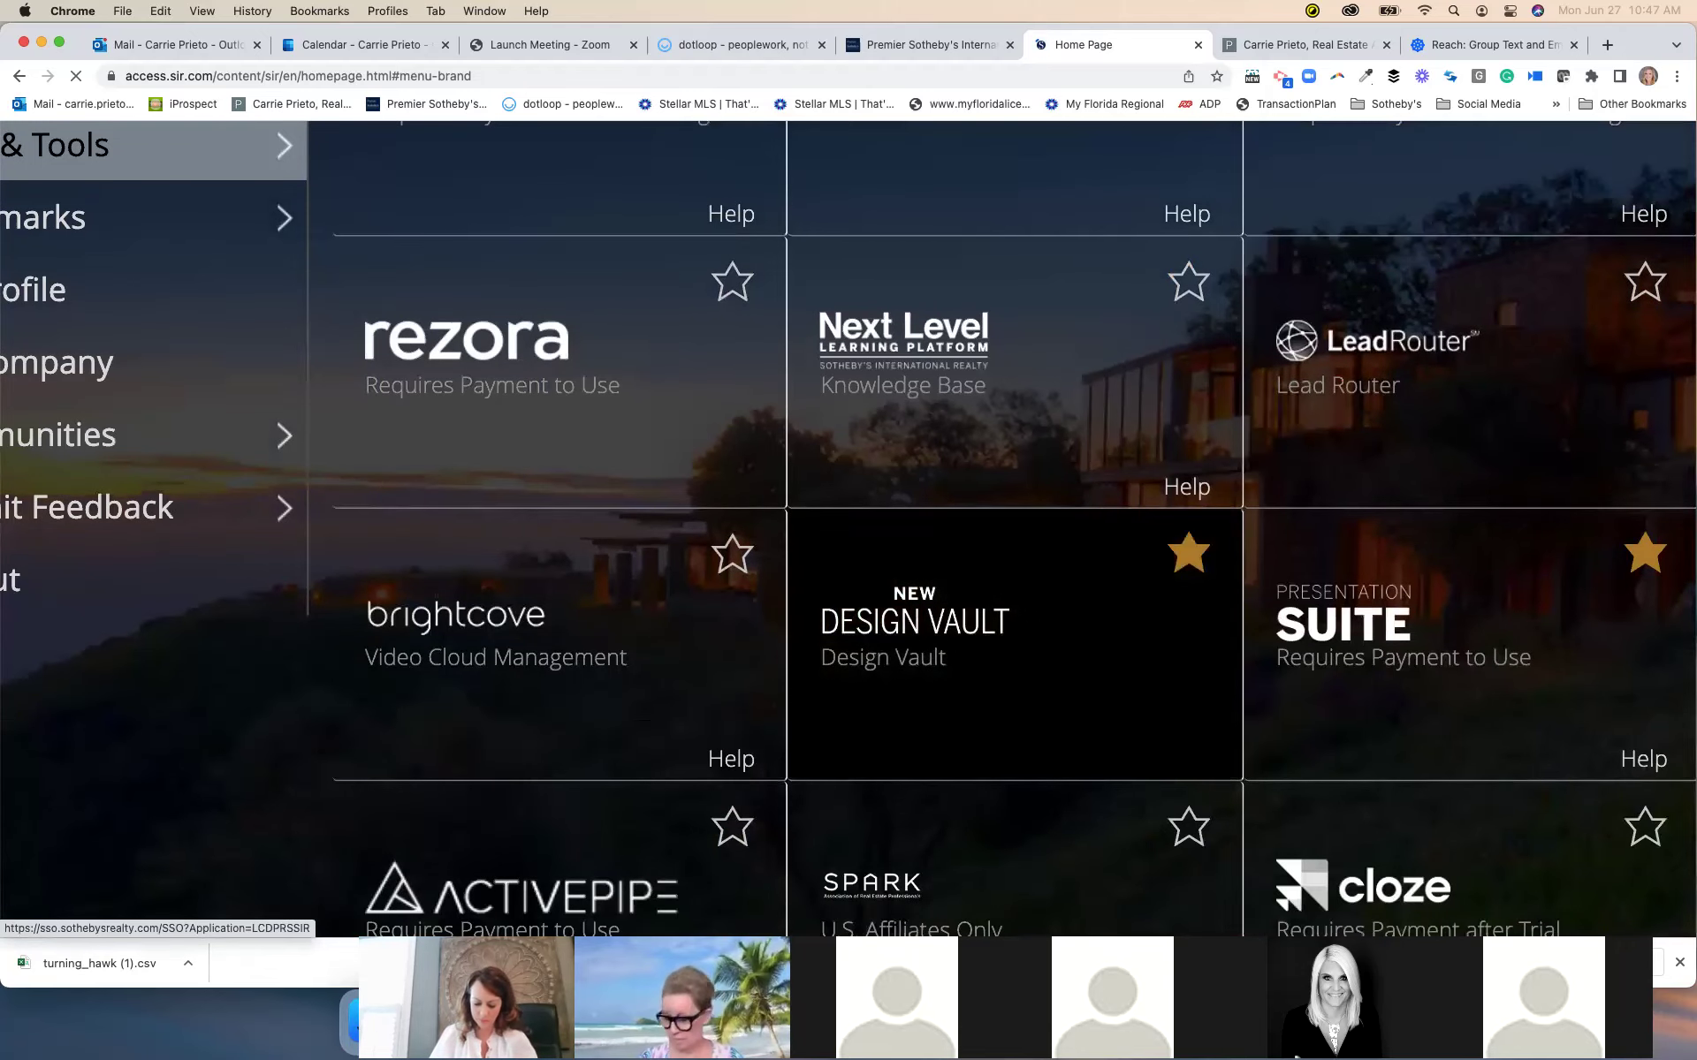
pyautogui.scroll(-1, 1015, 645)
pyautogui.scroll(-1, 1015, 645)
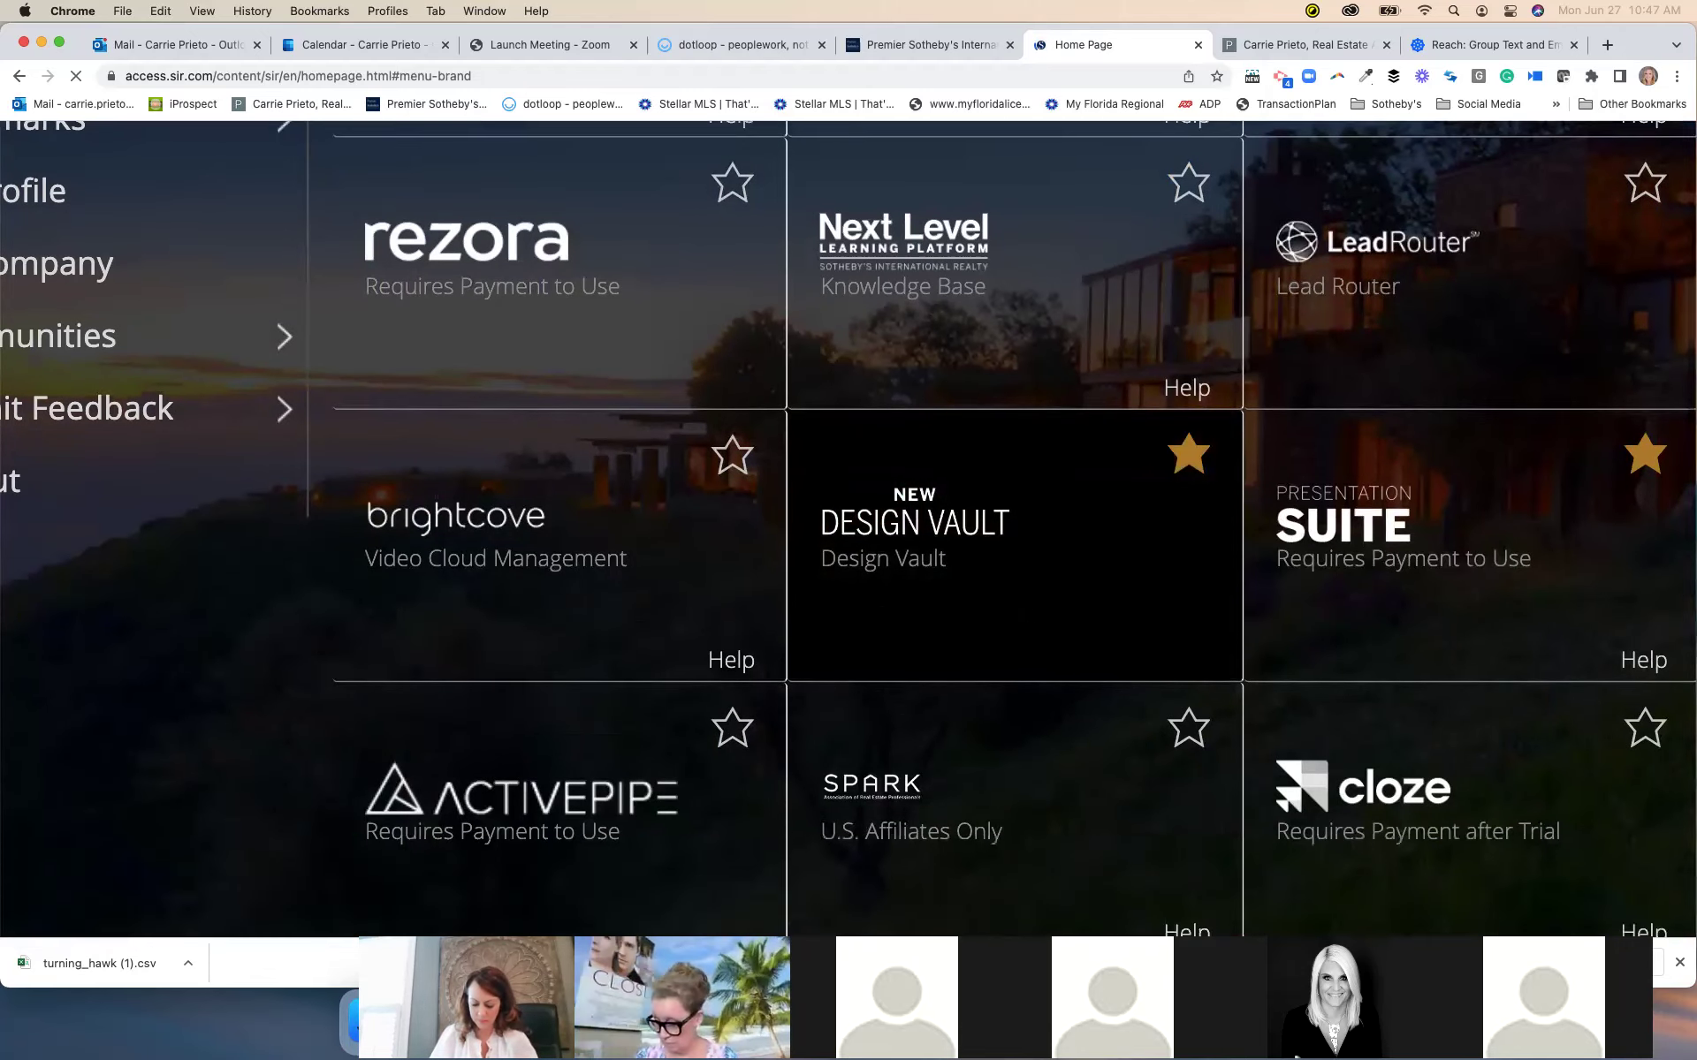
pyautogui.scroll(-1, 1014, 645)
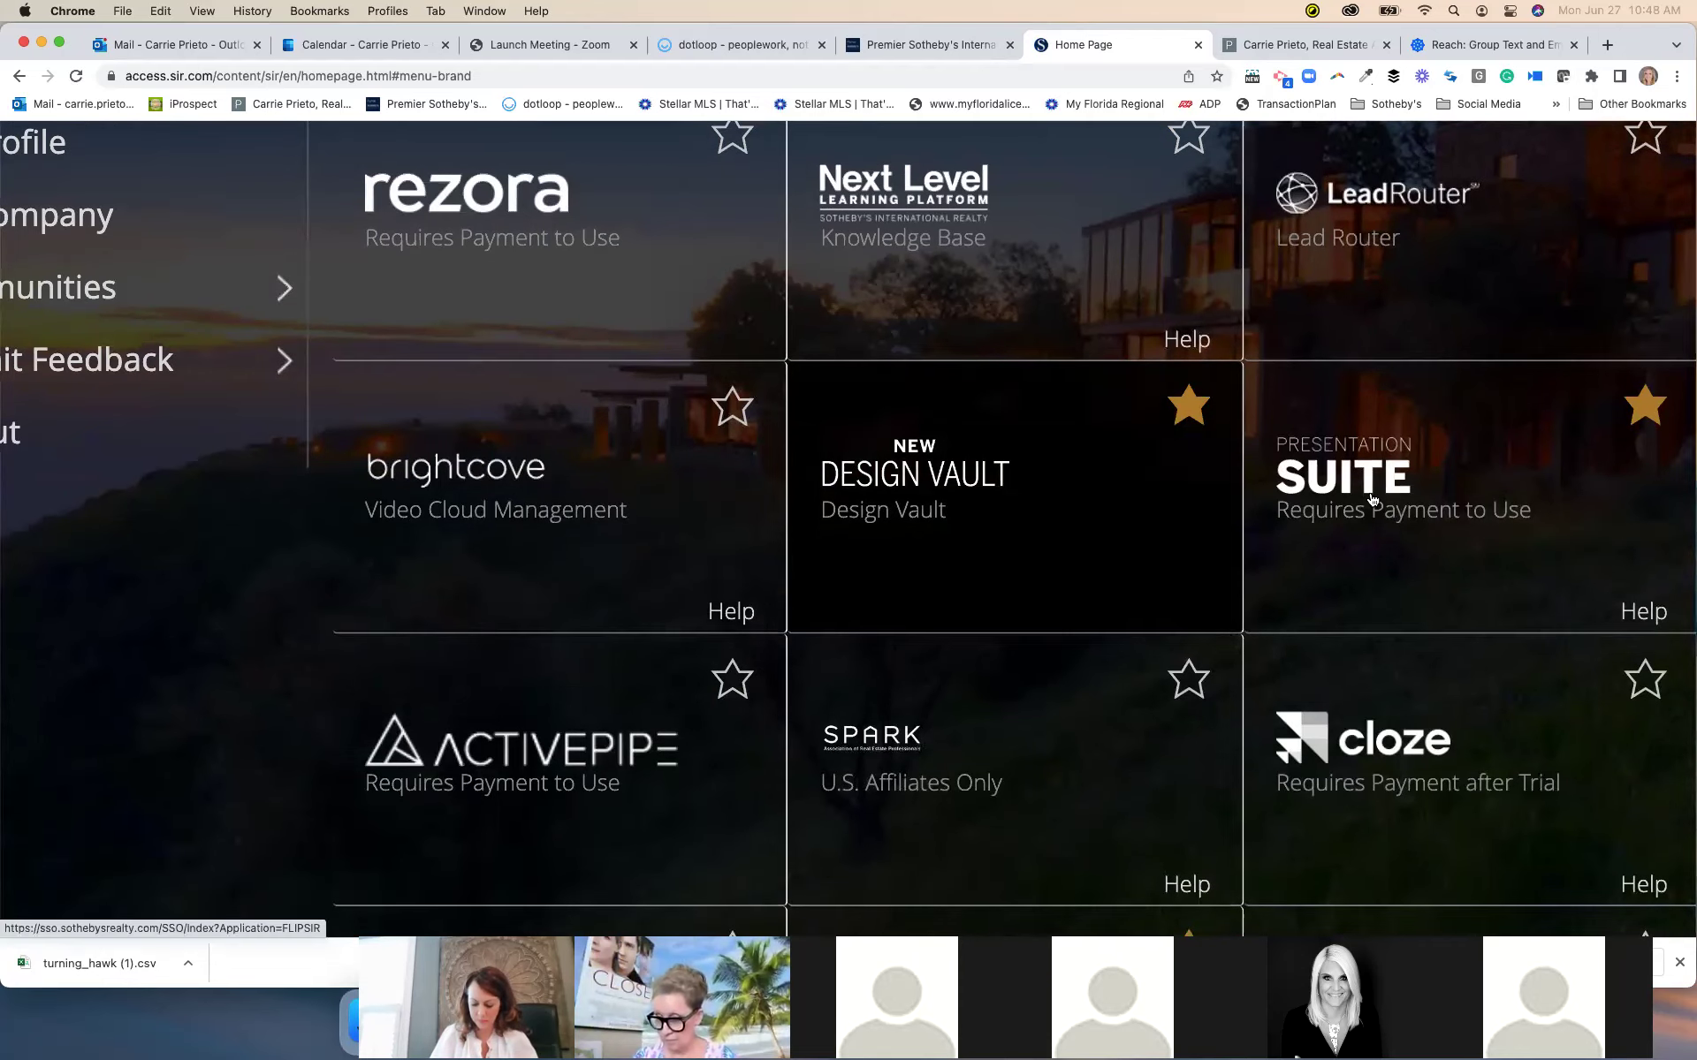
pyautogui.scroll(-4, 1327, 728)
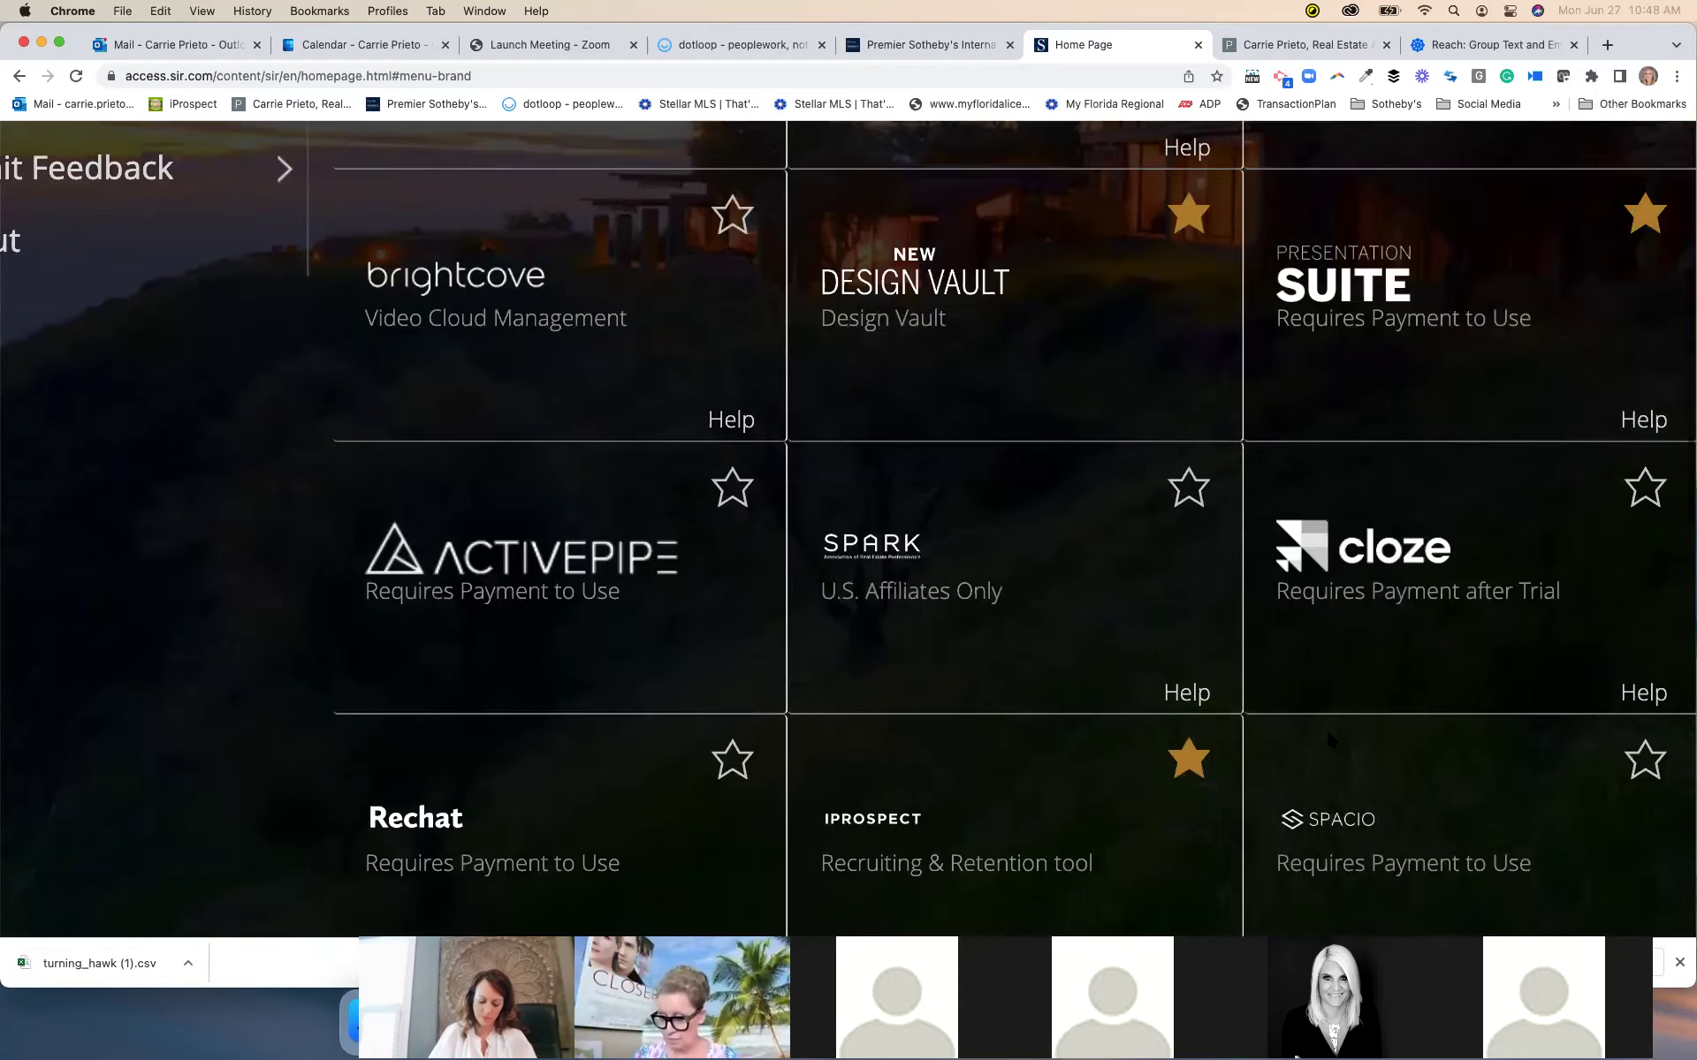
pyautogui.scroll(-4, 1327, 728)
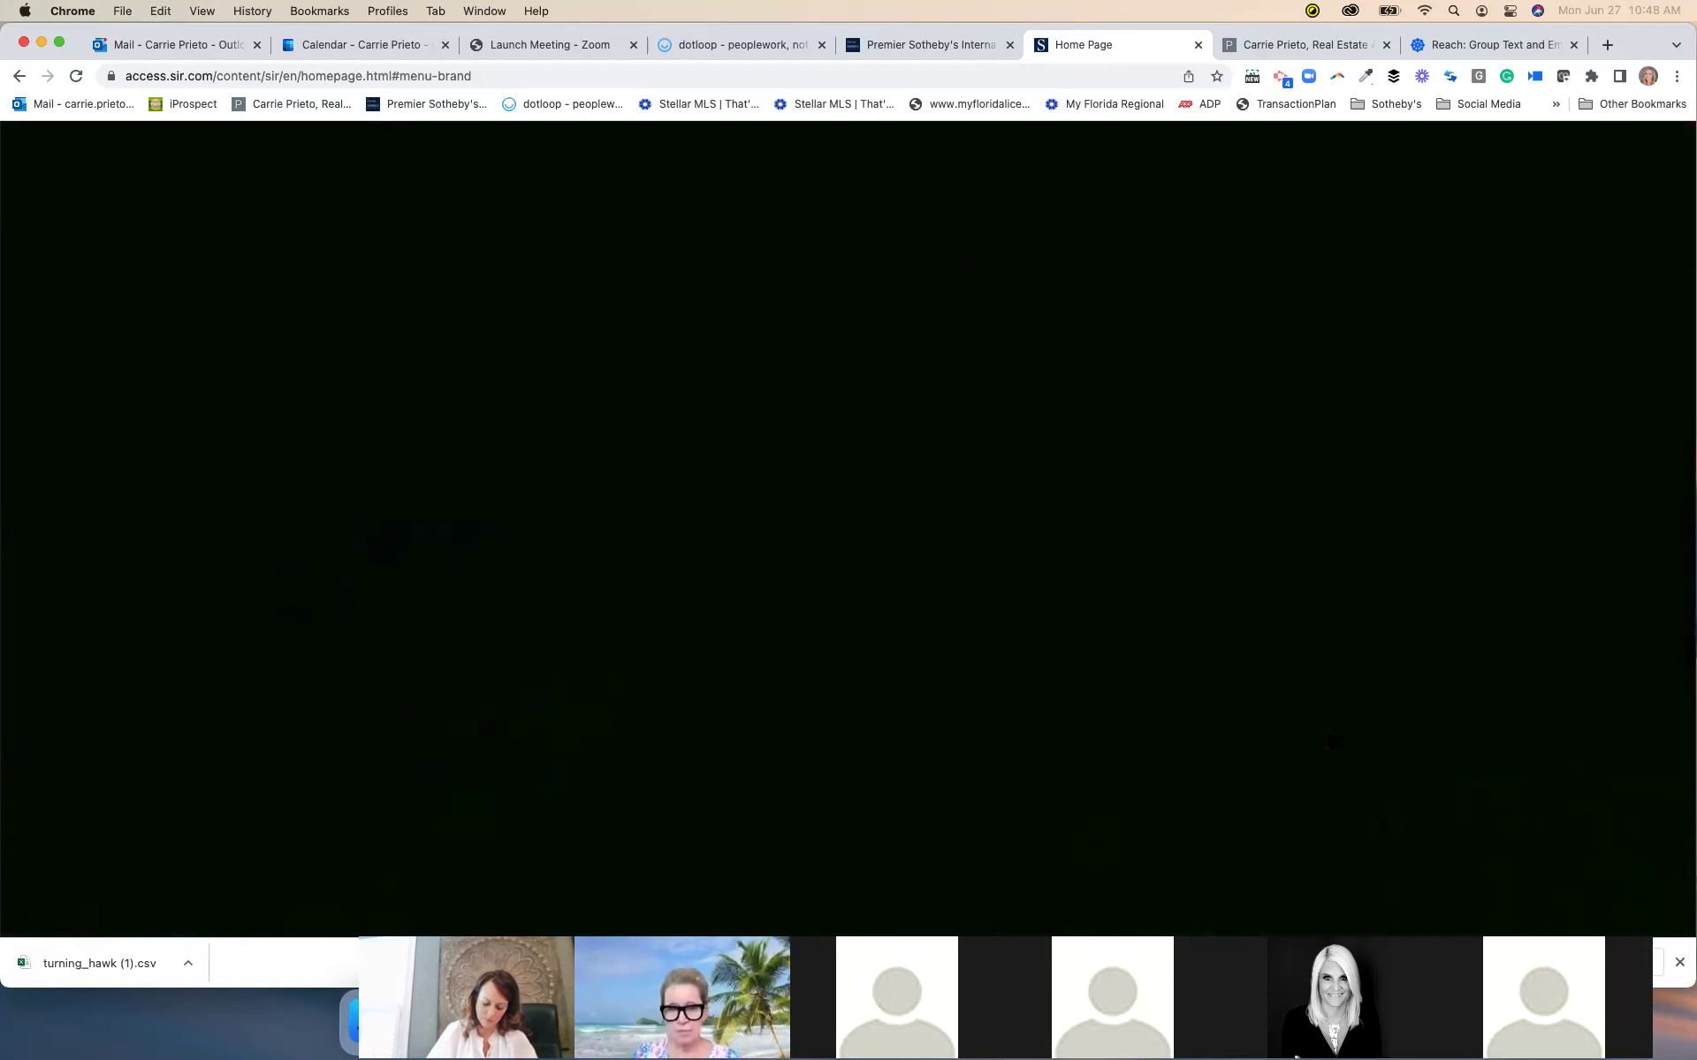
pyautogui.scroll(6, 1331, 739)
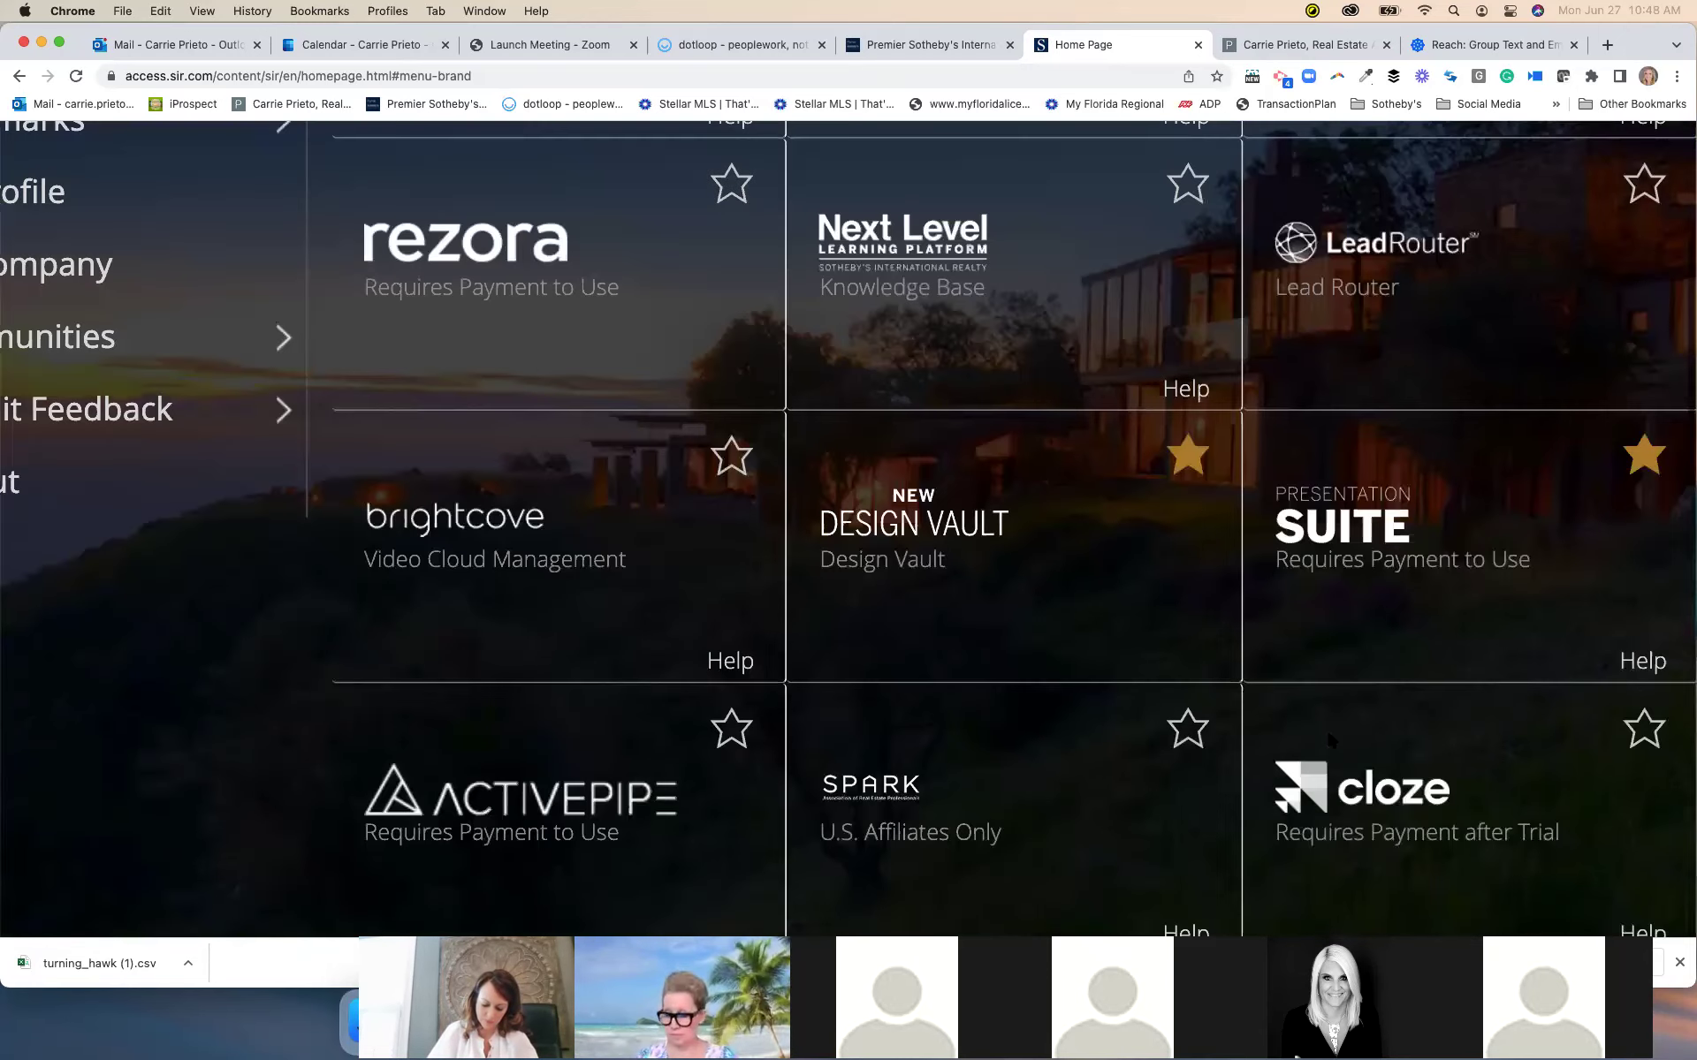
pyautogui.scroll(5, 1327, 739)
pyautogui.scroll(-3, 1327, 739)
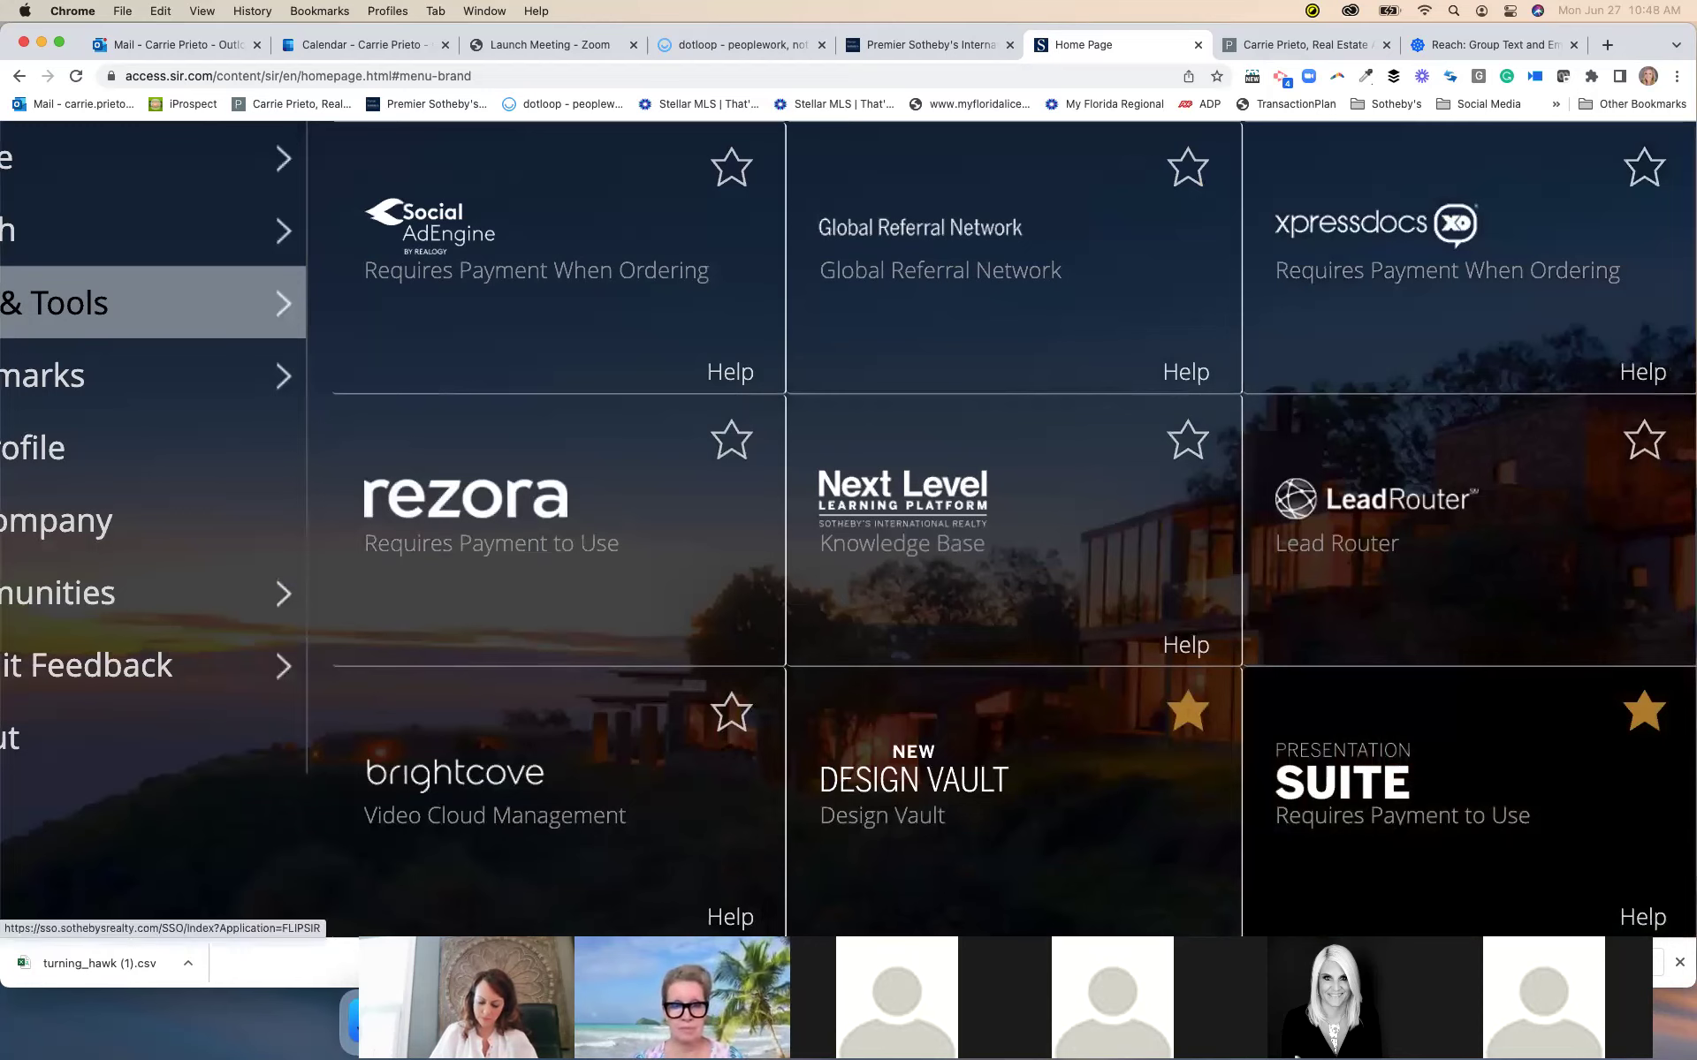
pyautogui.click(1369, 783)
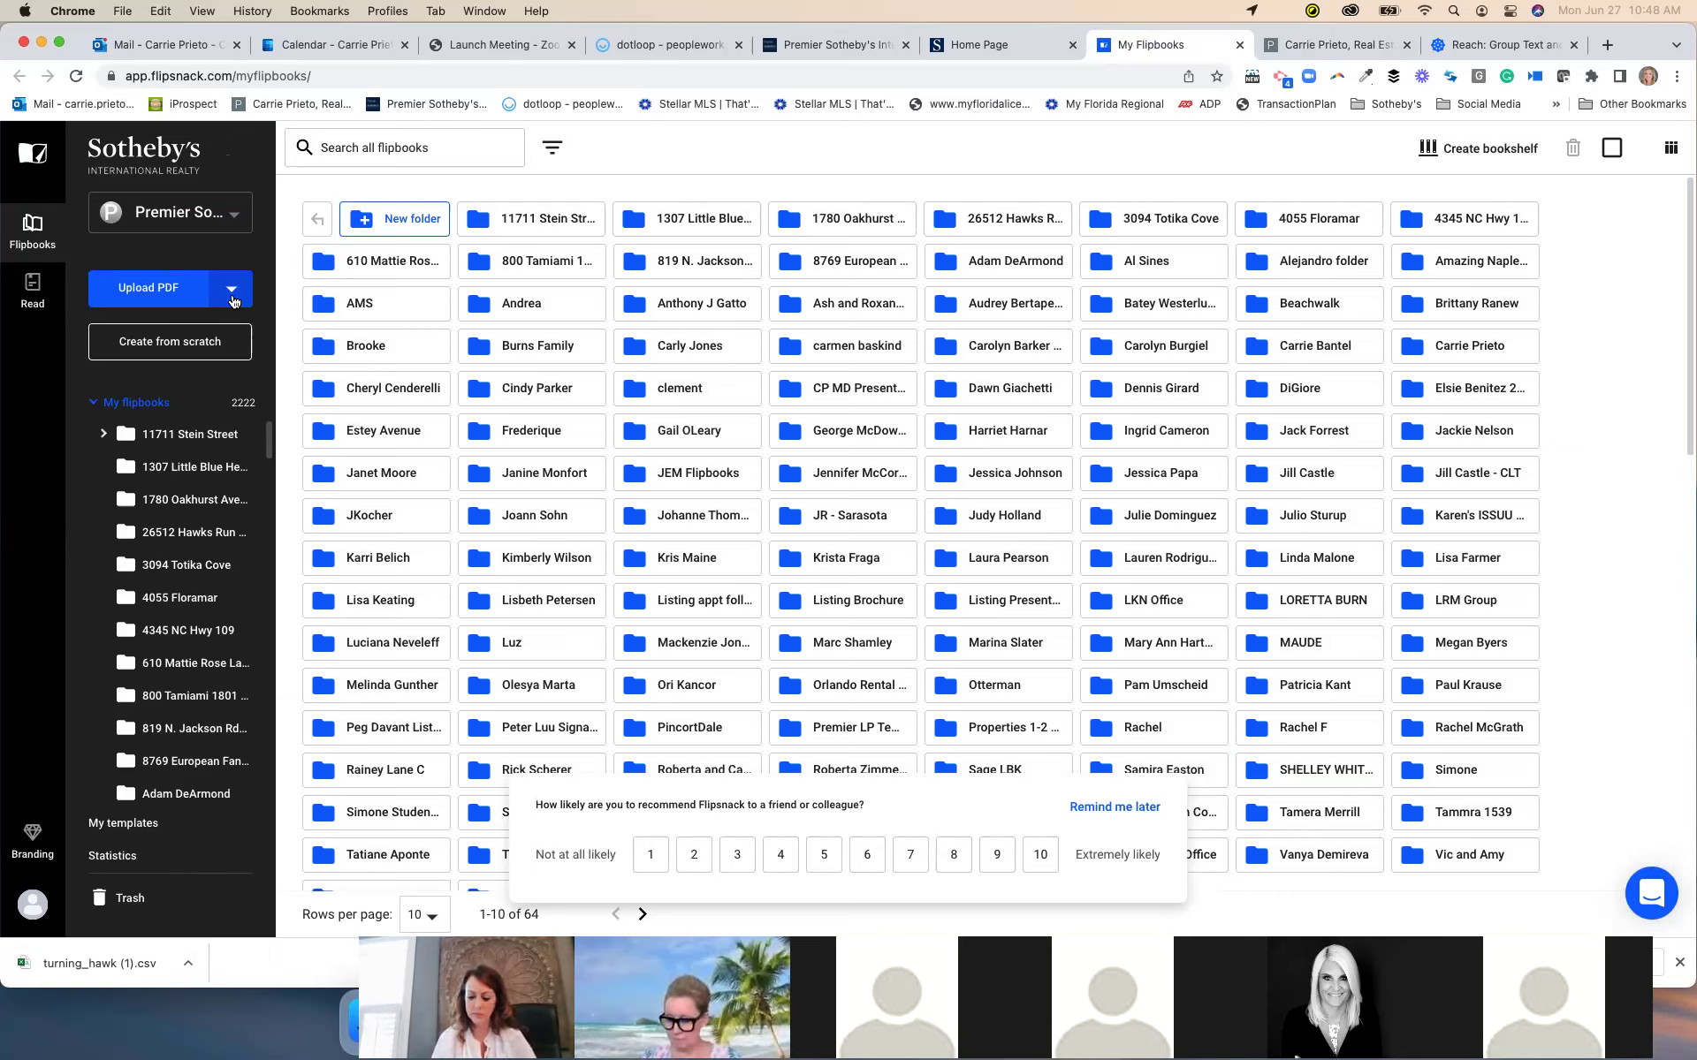
# Return to the hub's Neighborhood Trend Report list and open the report preview for LAUREATE PARK for Neighbor
pyautogui.click(814, 49)
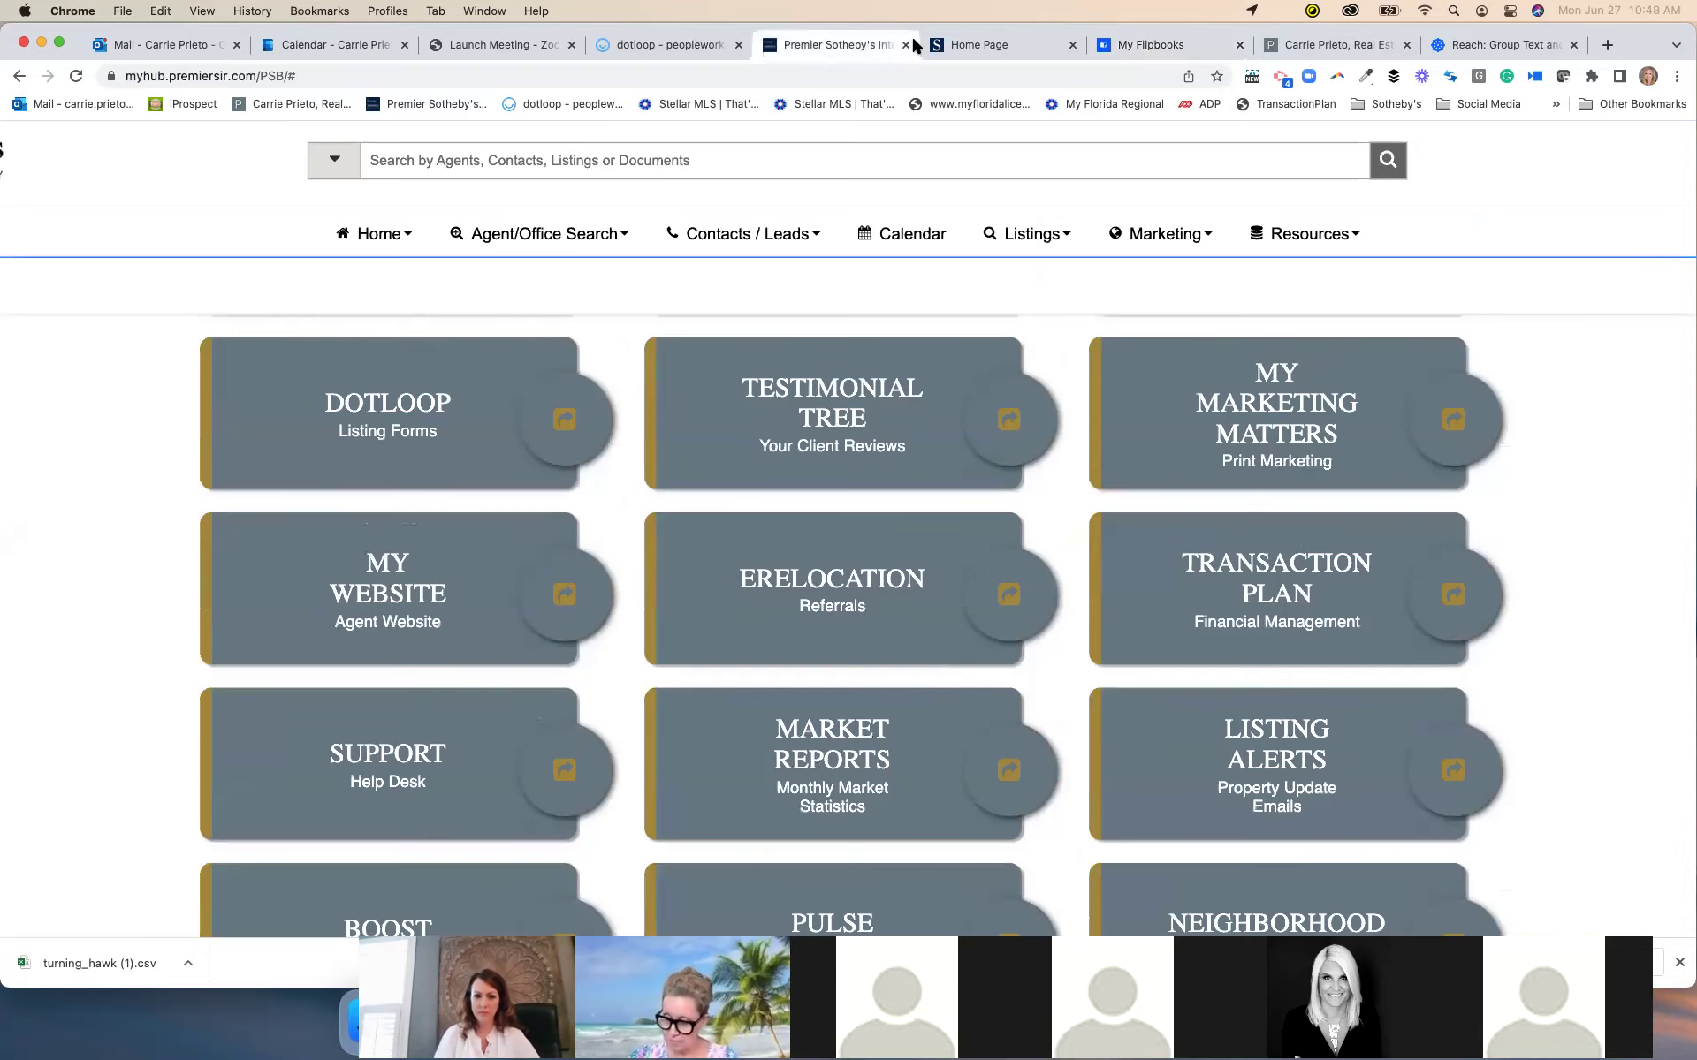
pyautogui.click(1255, 886)
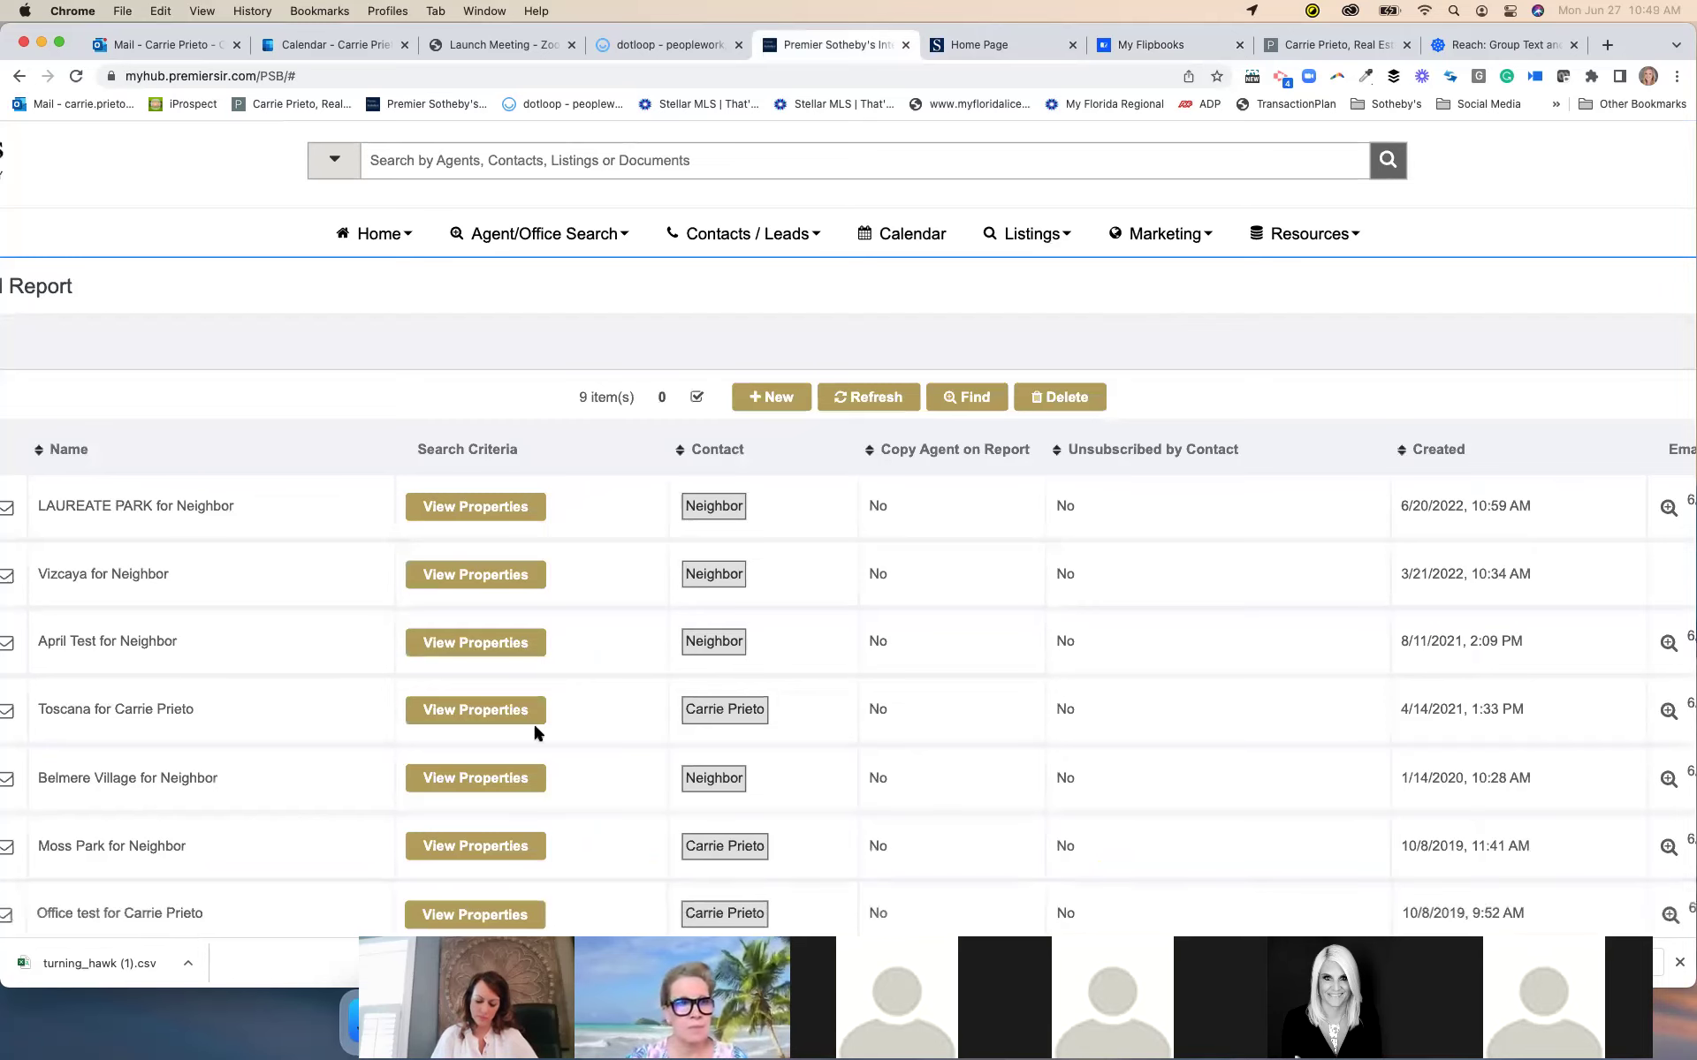
pyautogui.hscroll(-2, 257, 610)
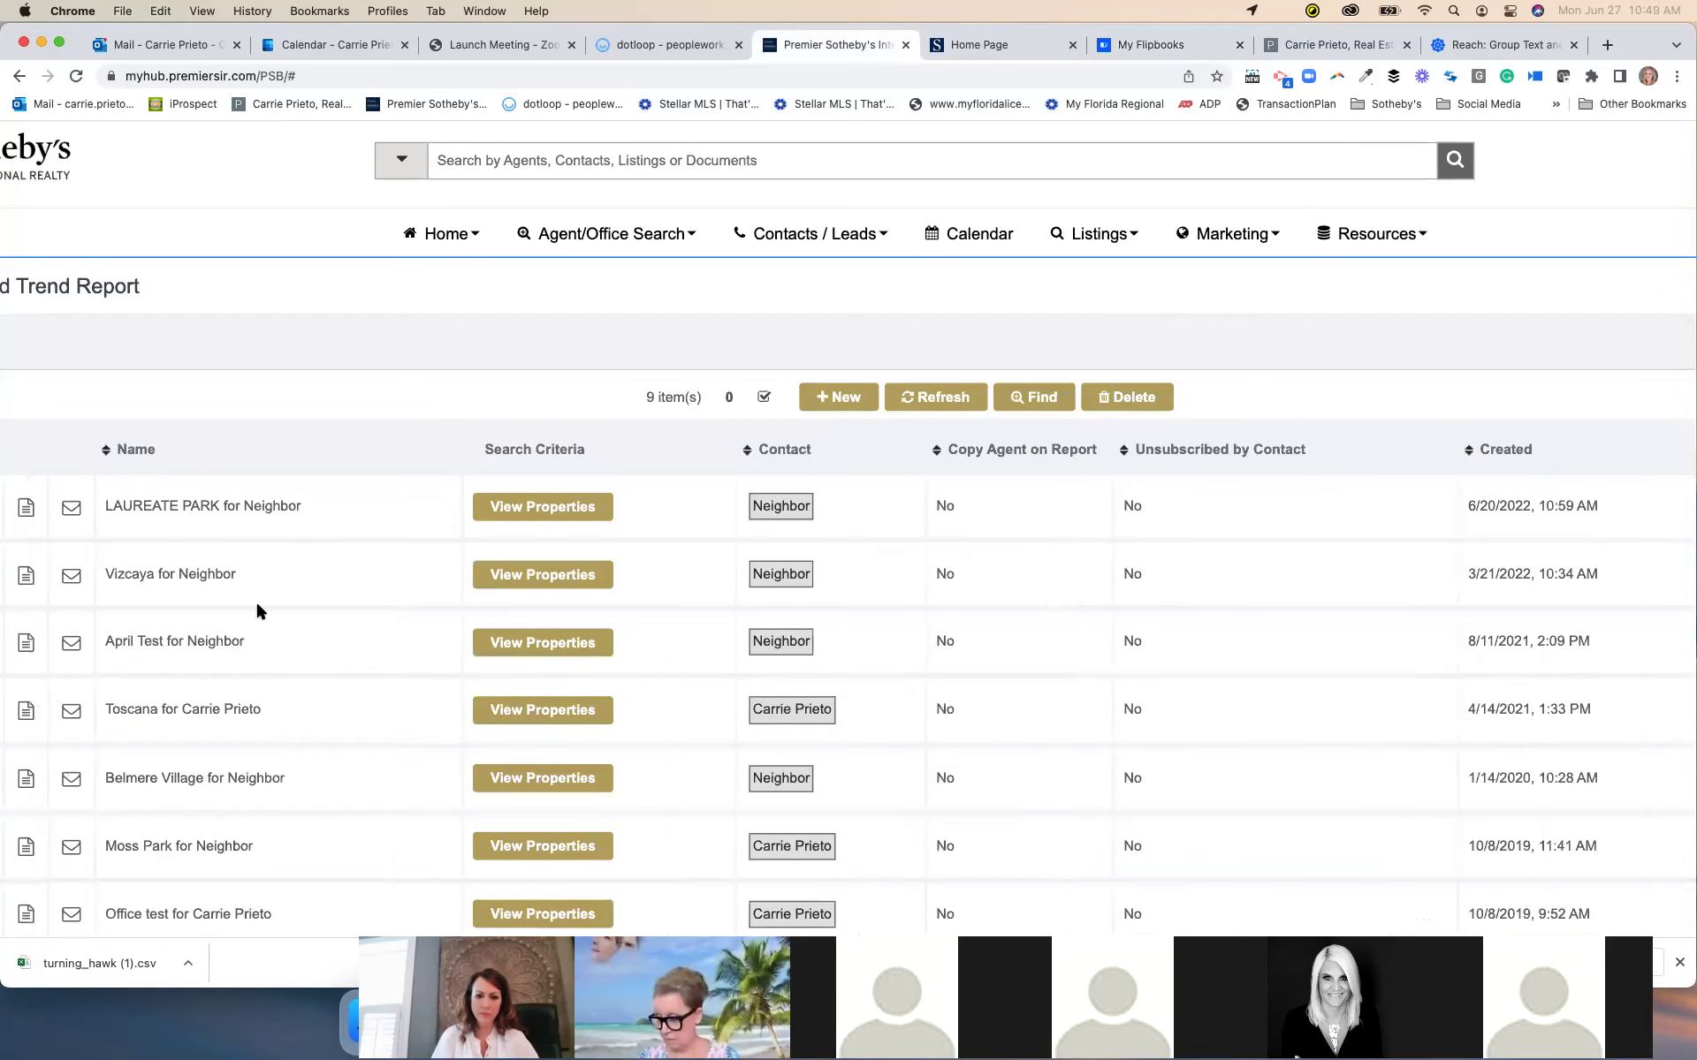
pyautogui.hscroll(-1, 257, 610)
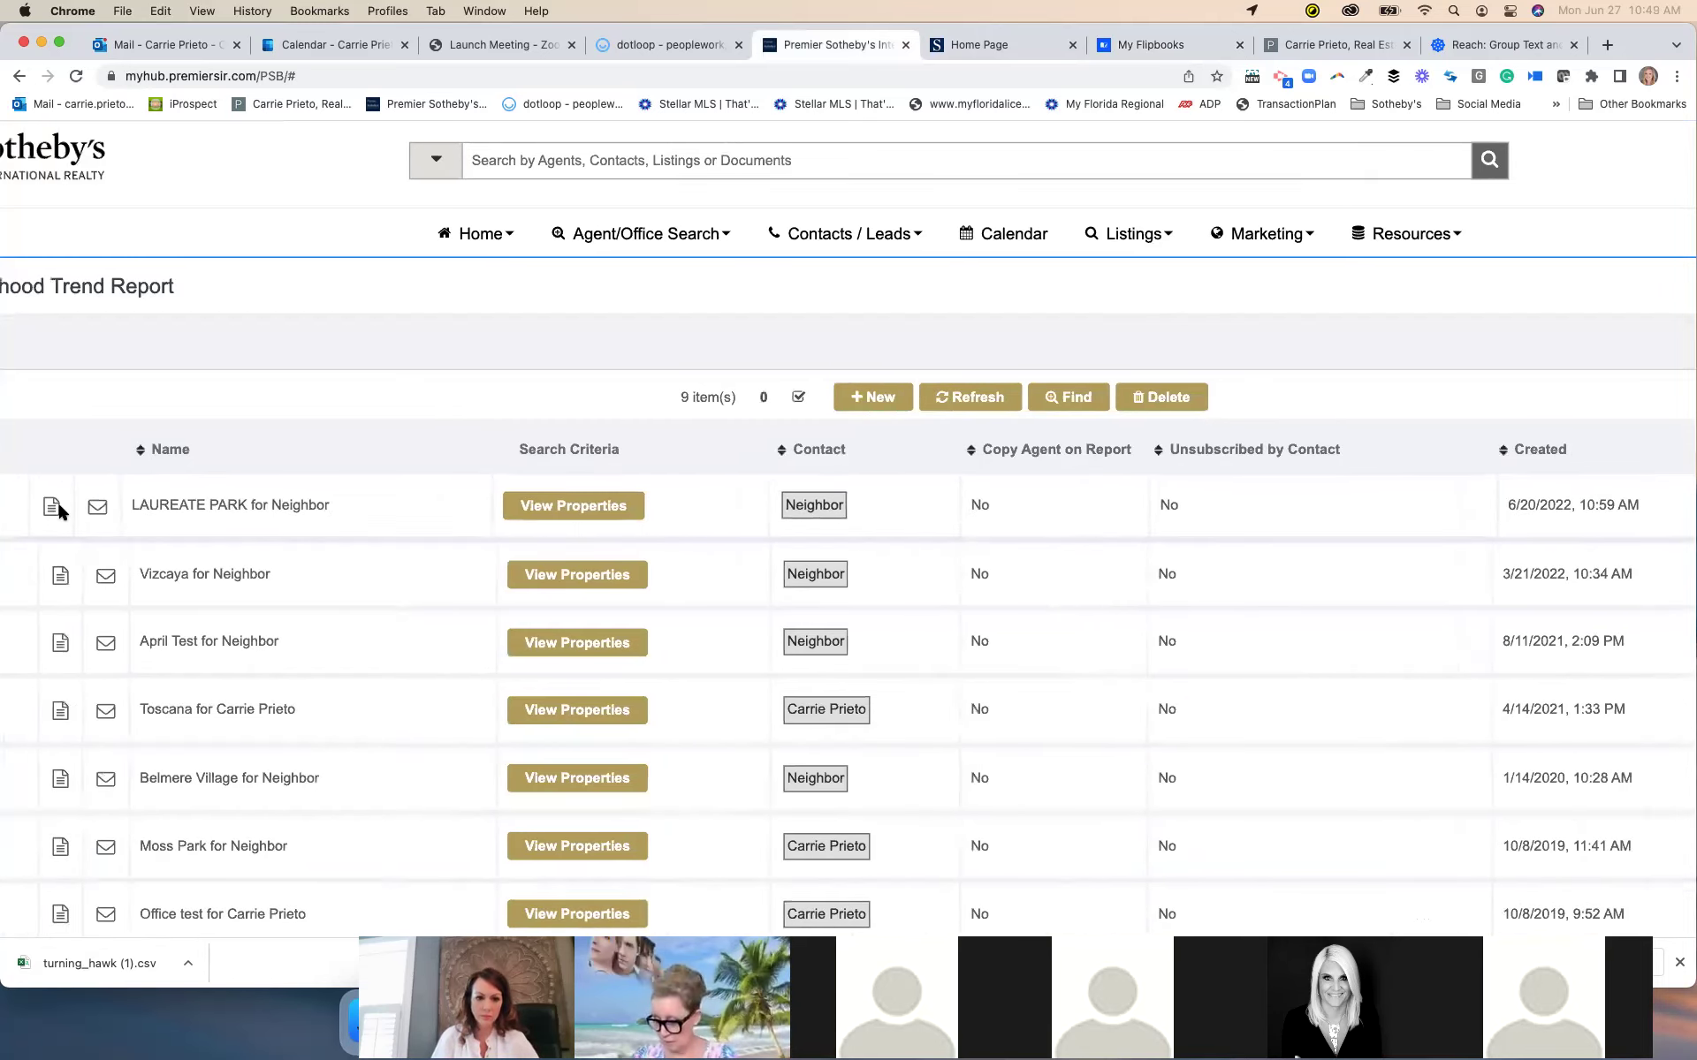
pyautogui.click(53, 507)
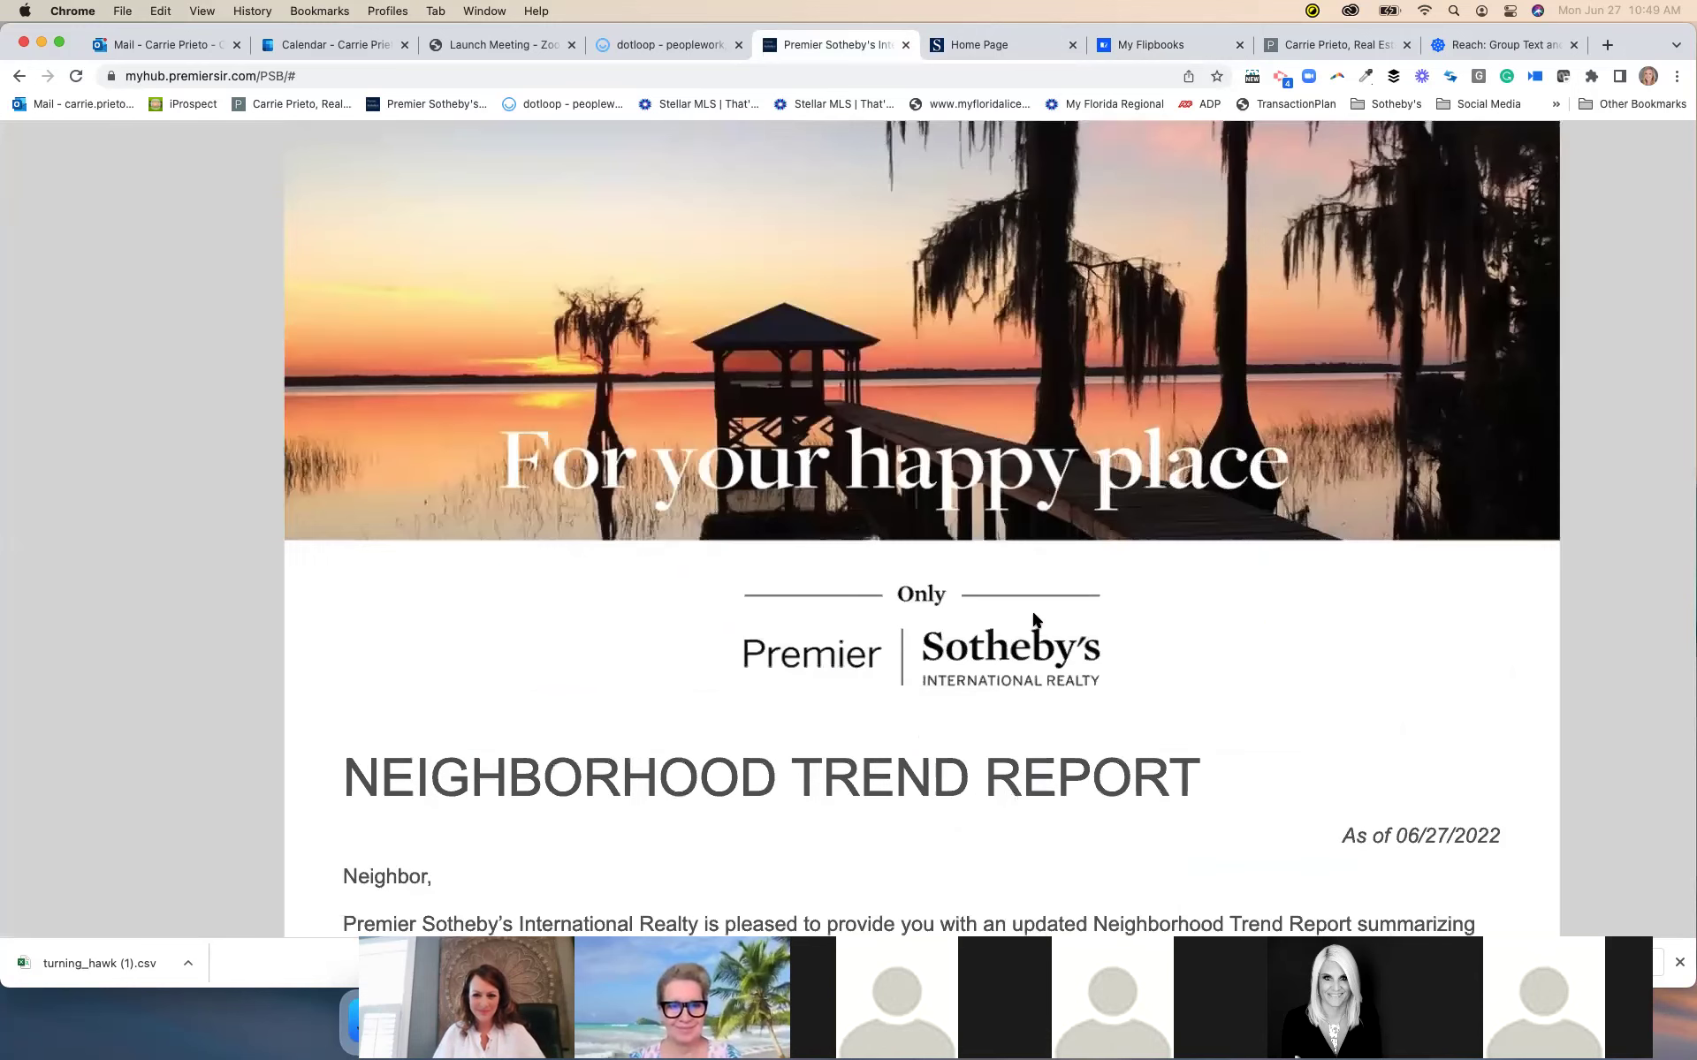
# Convert the previewed LAUREATE PARK trend report to PDF using the option at the end of its first page
pyautogui.scroll(-8, 1031, 616)
pyautogui.scroll(-2, 1140, 638)
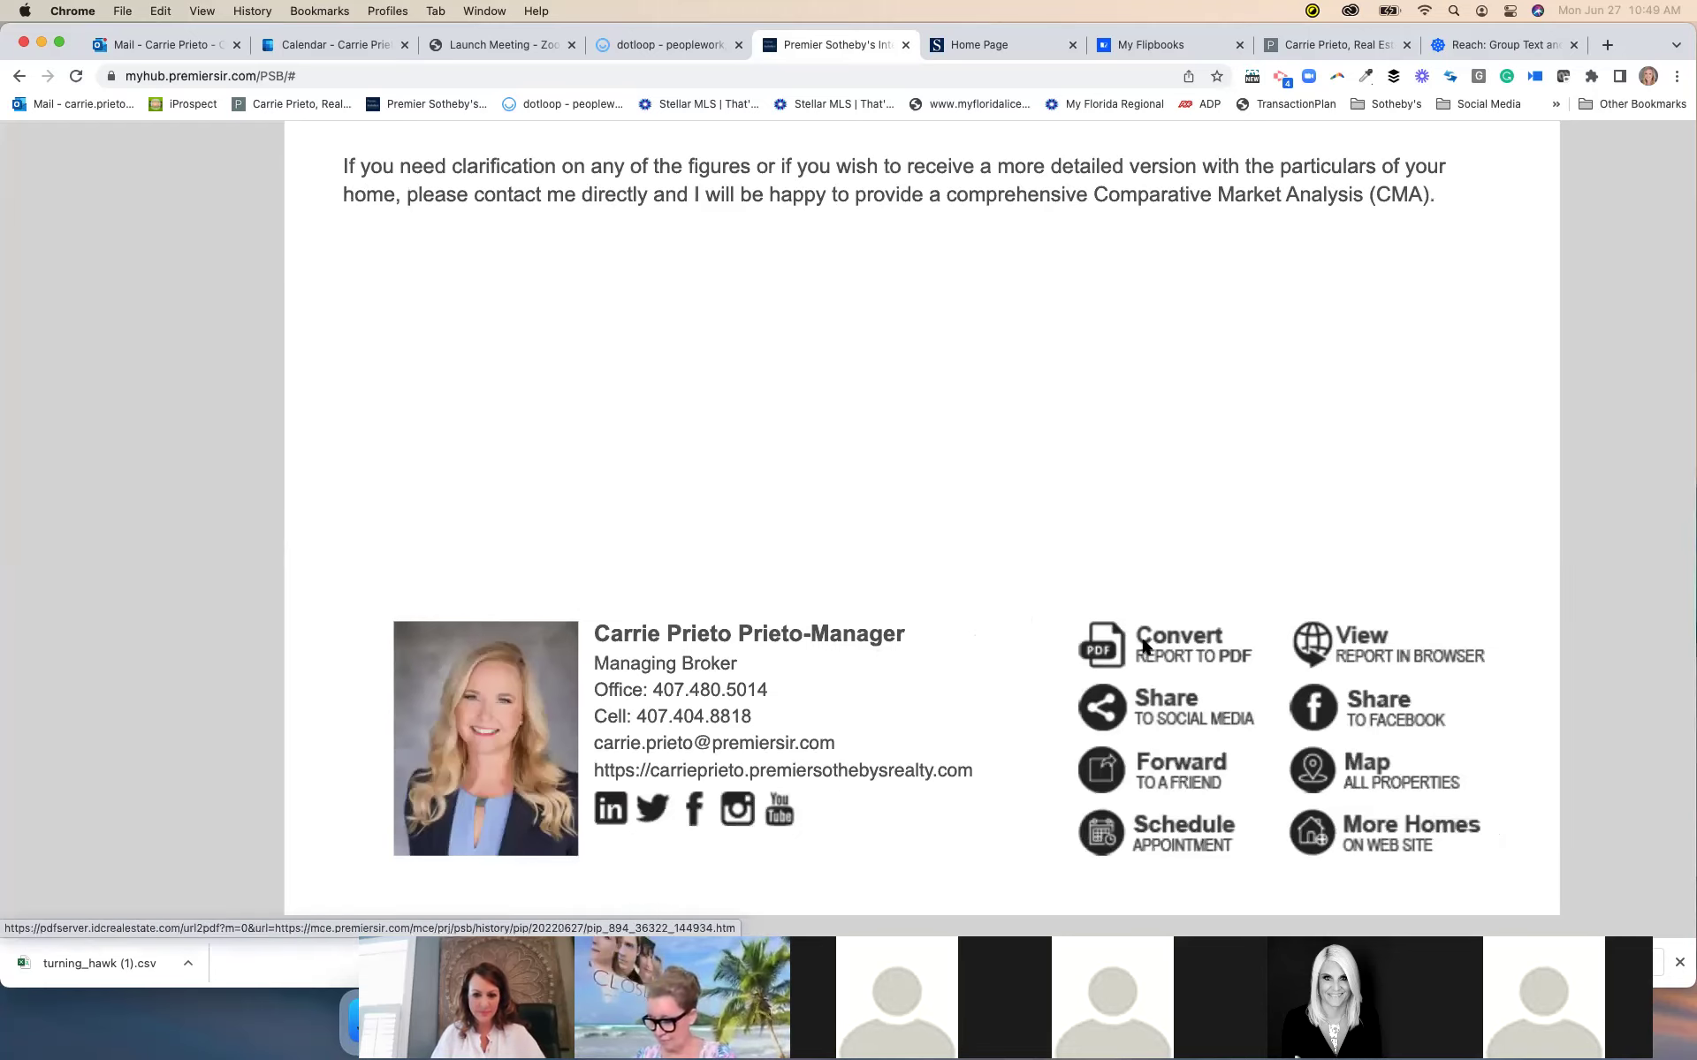
pyautogui.click(1144, 646)
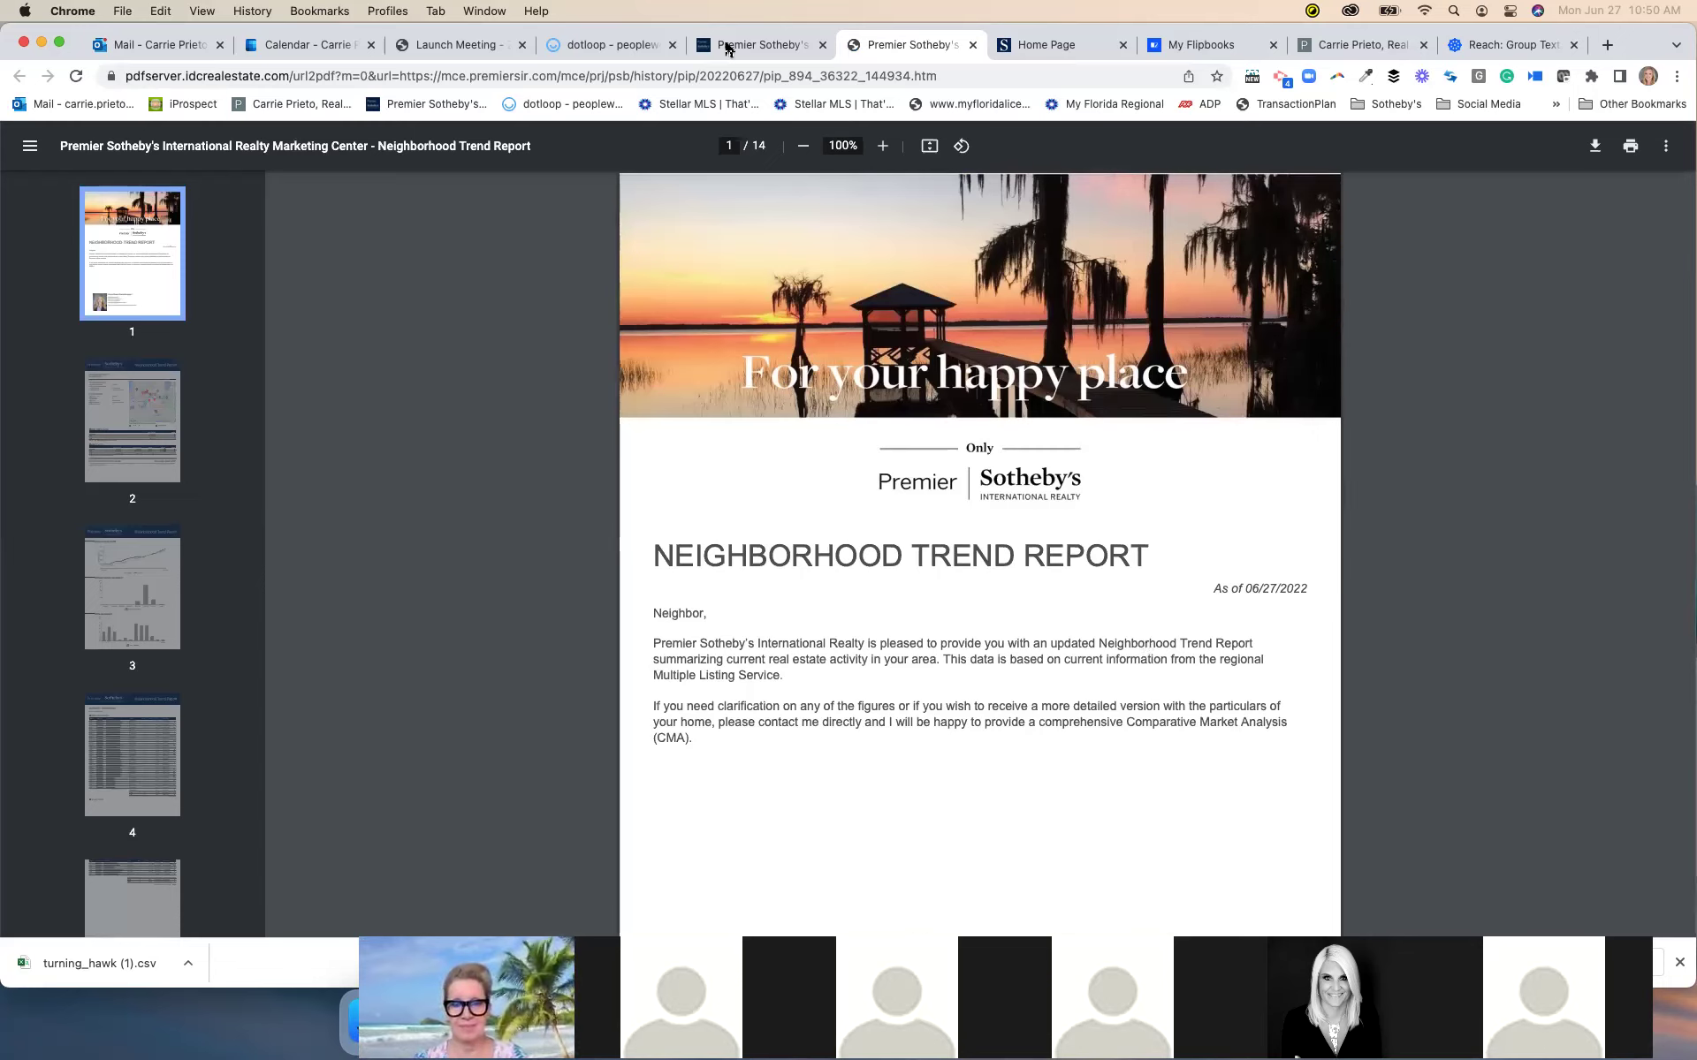
# Go back to the hub from the PDF, close the report preview and return to the My Home page
pyautogui.hotkey('ctrl', 'shift', 'Tab')
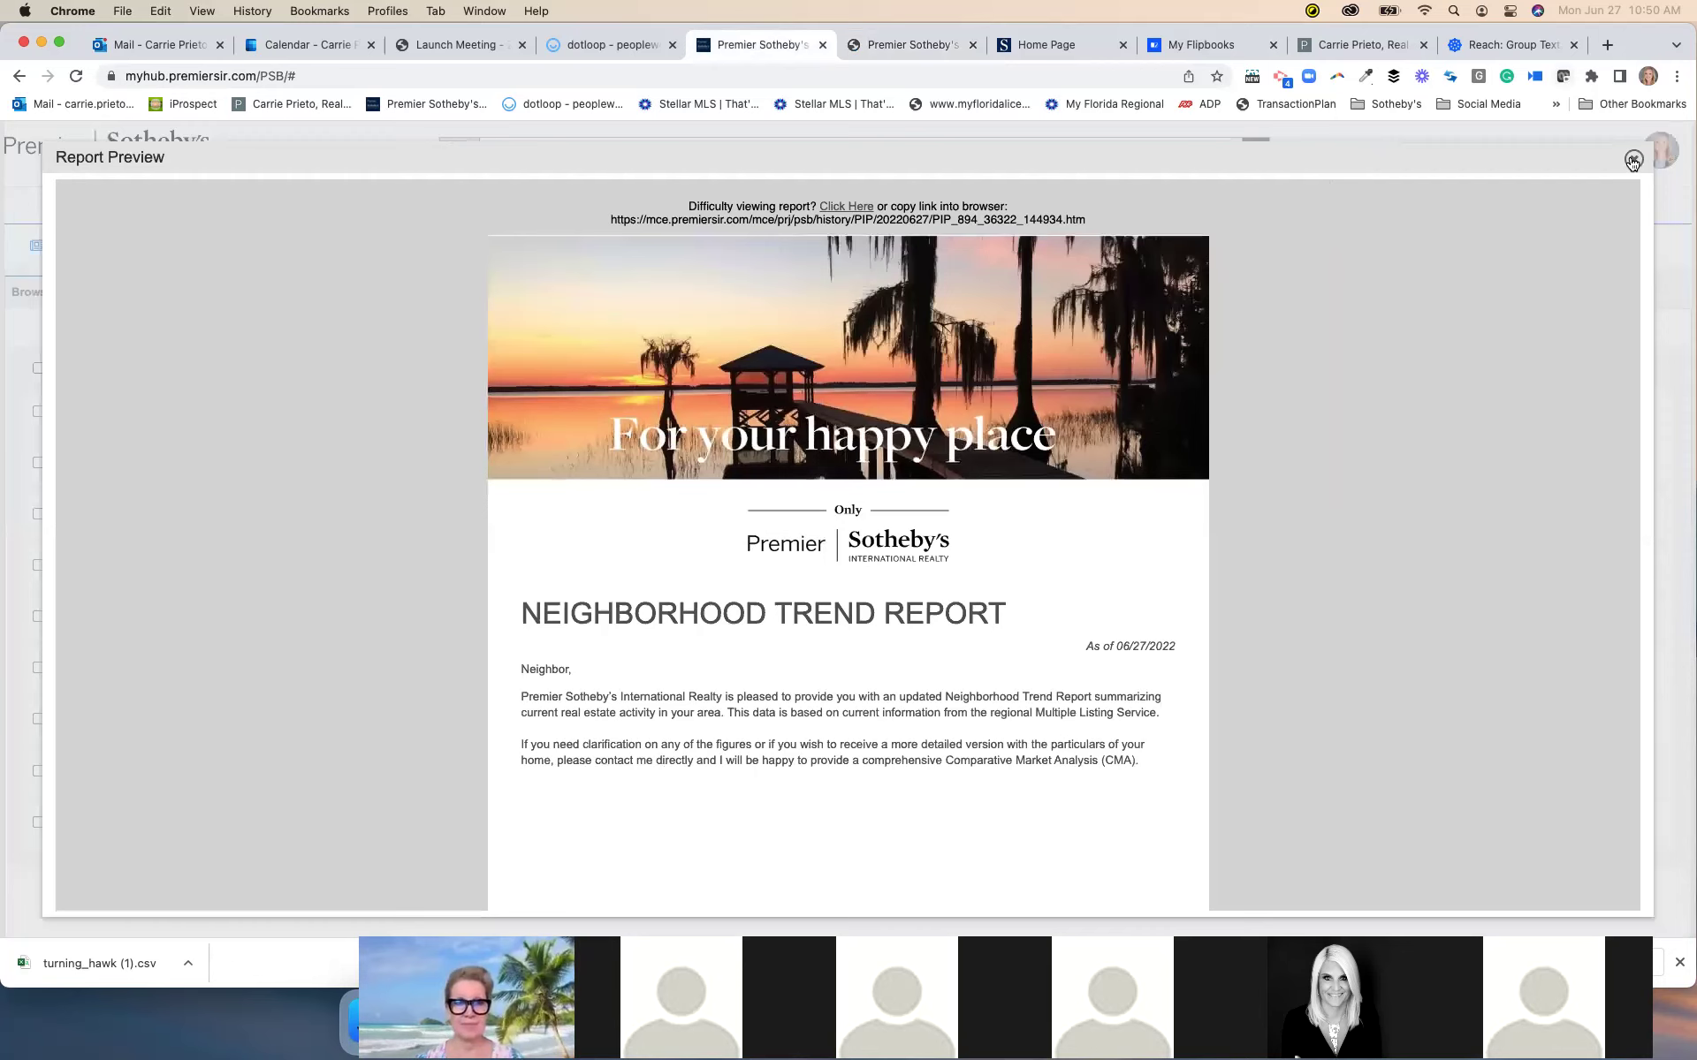
pyautogui.click(1632, 160)
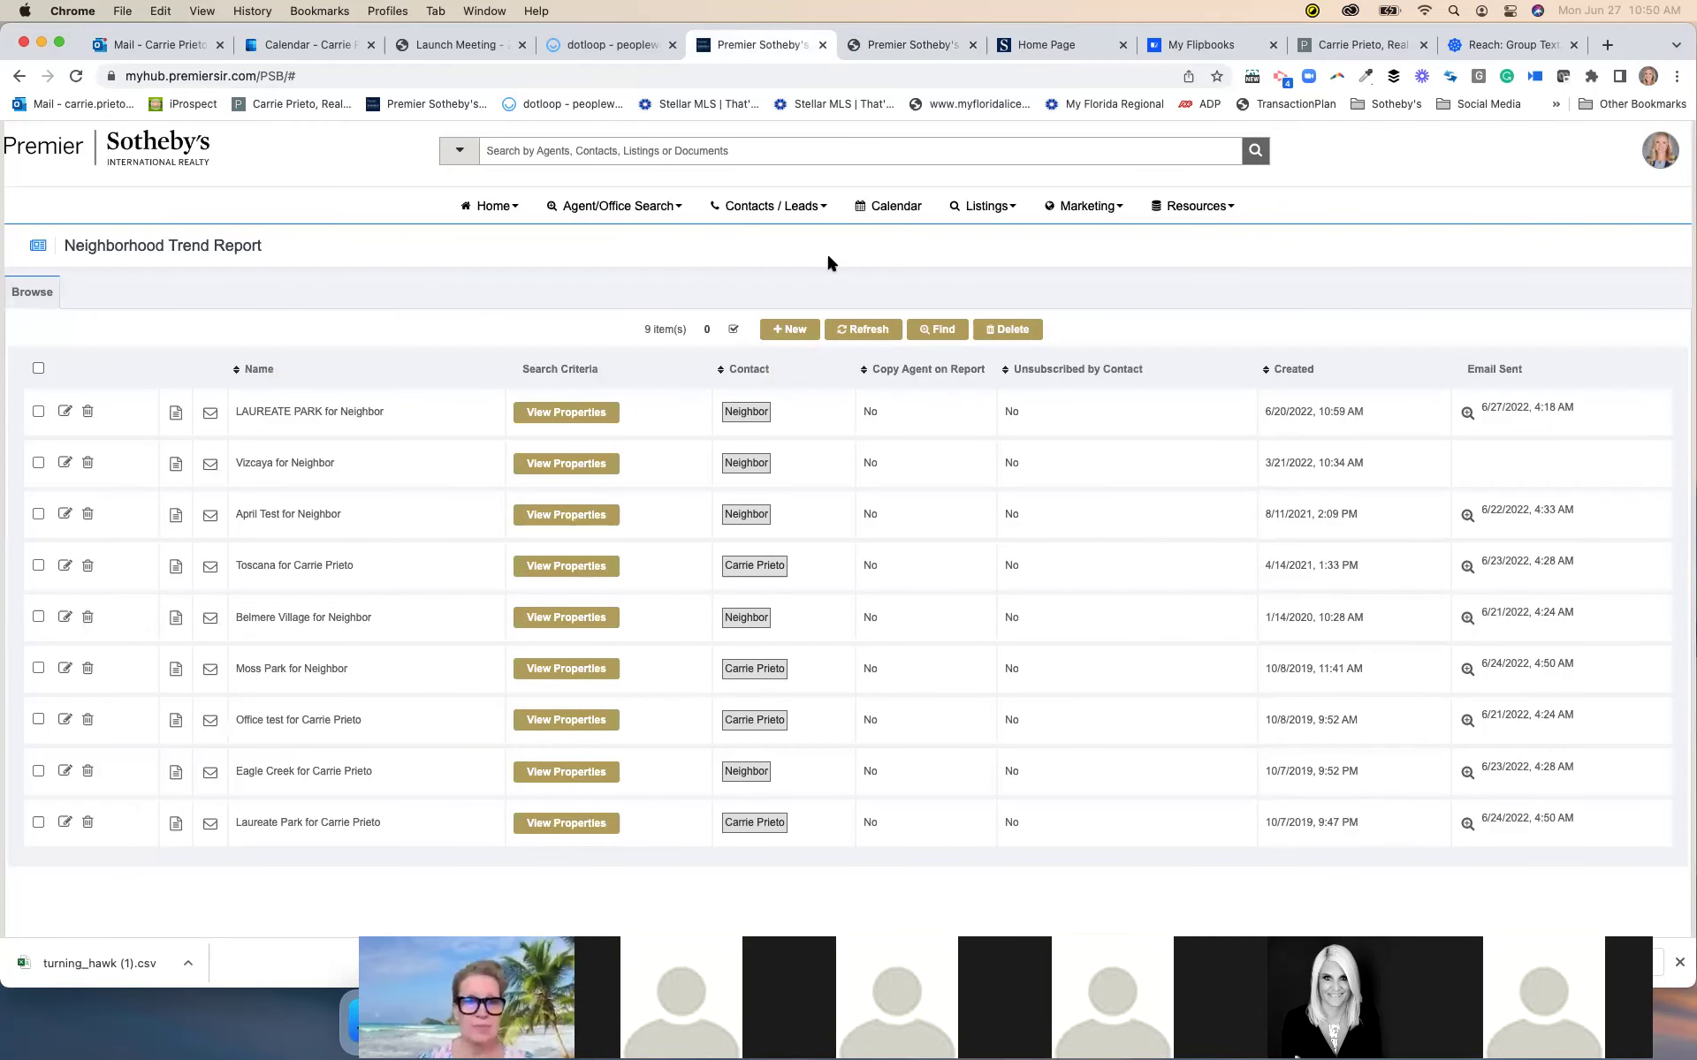
pyautogui.click(171, 156)
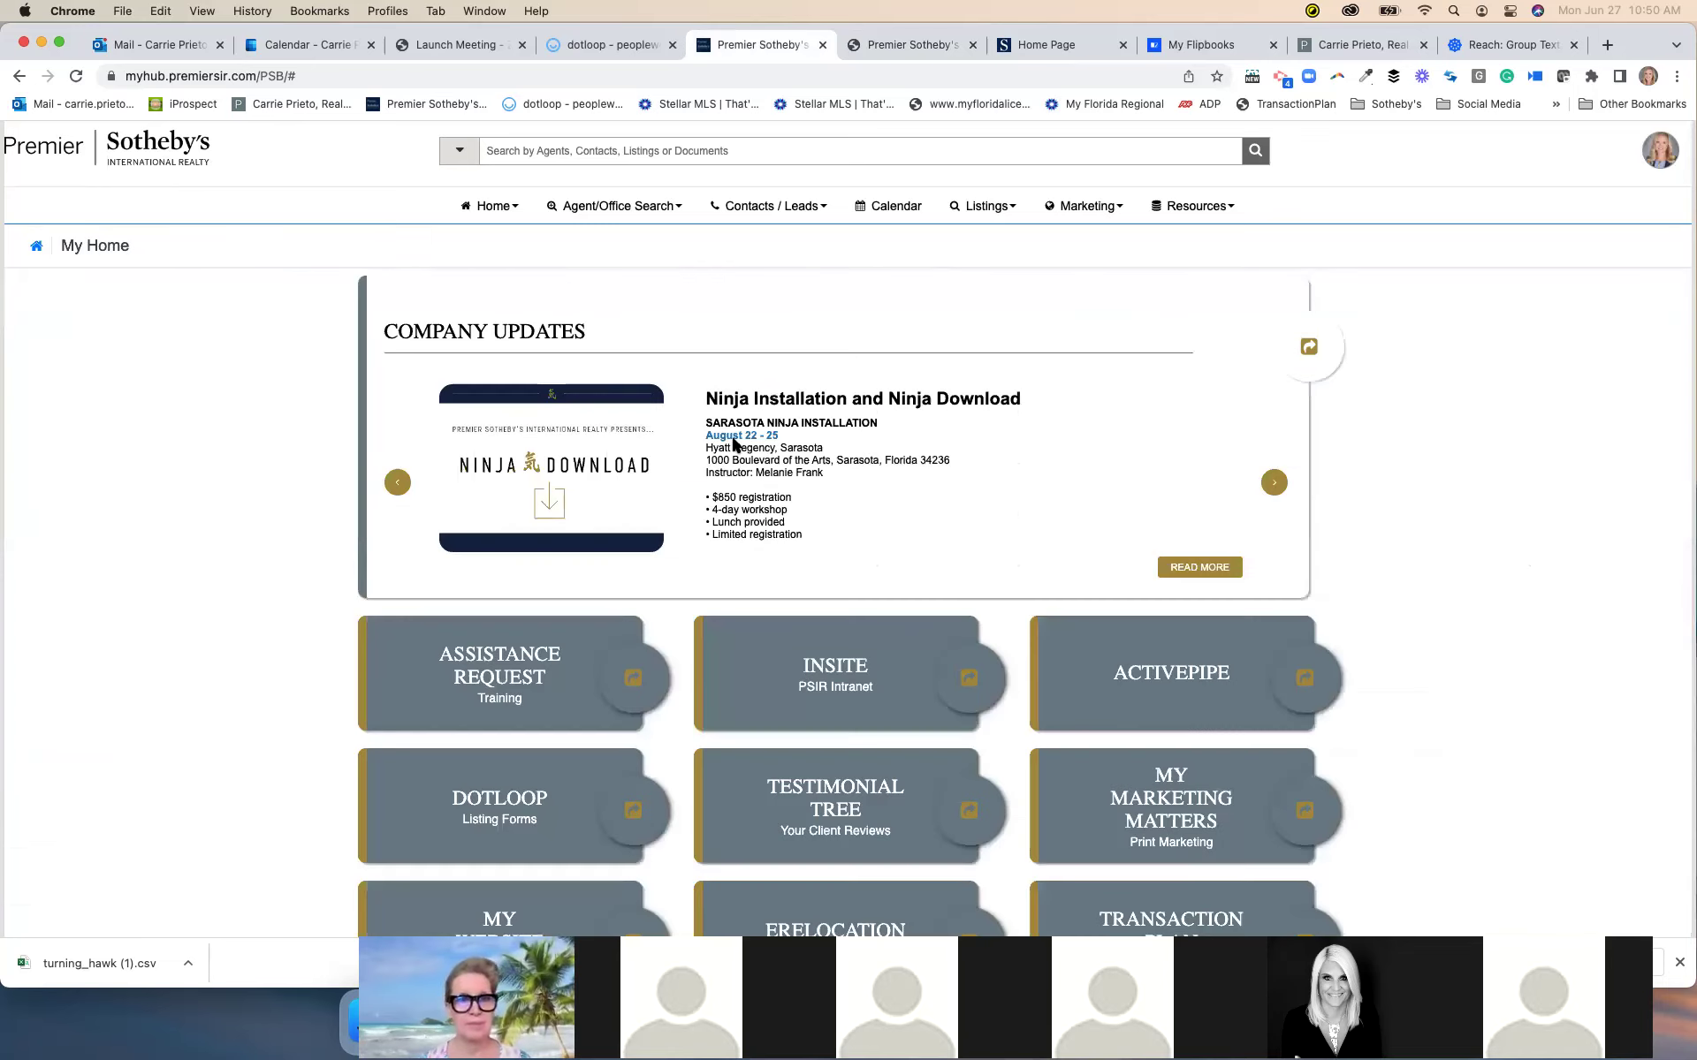
# Open Market Reports from the My Home page and look over the list of existing market reports
pyautogui.scroll(-3, 854, 555)
pyautogui.scroll(-3, 857, 560)
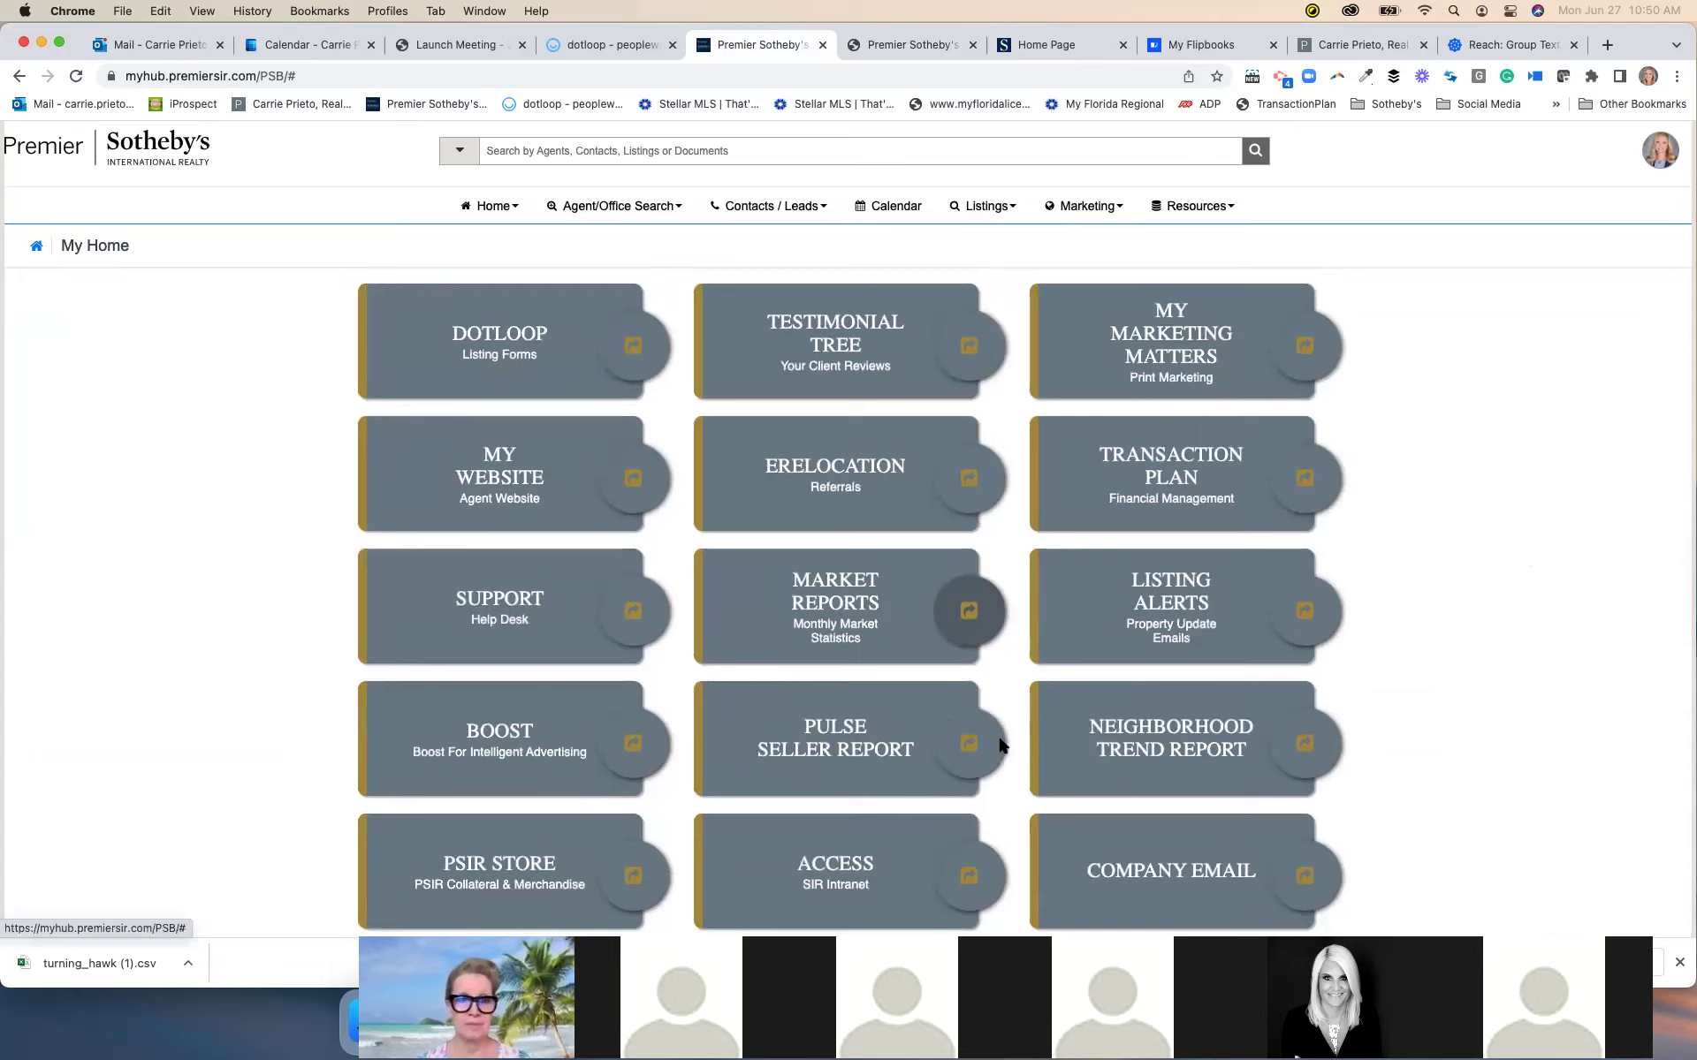
pyautogui.scroll(-1, 999, 748)
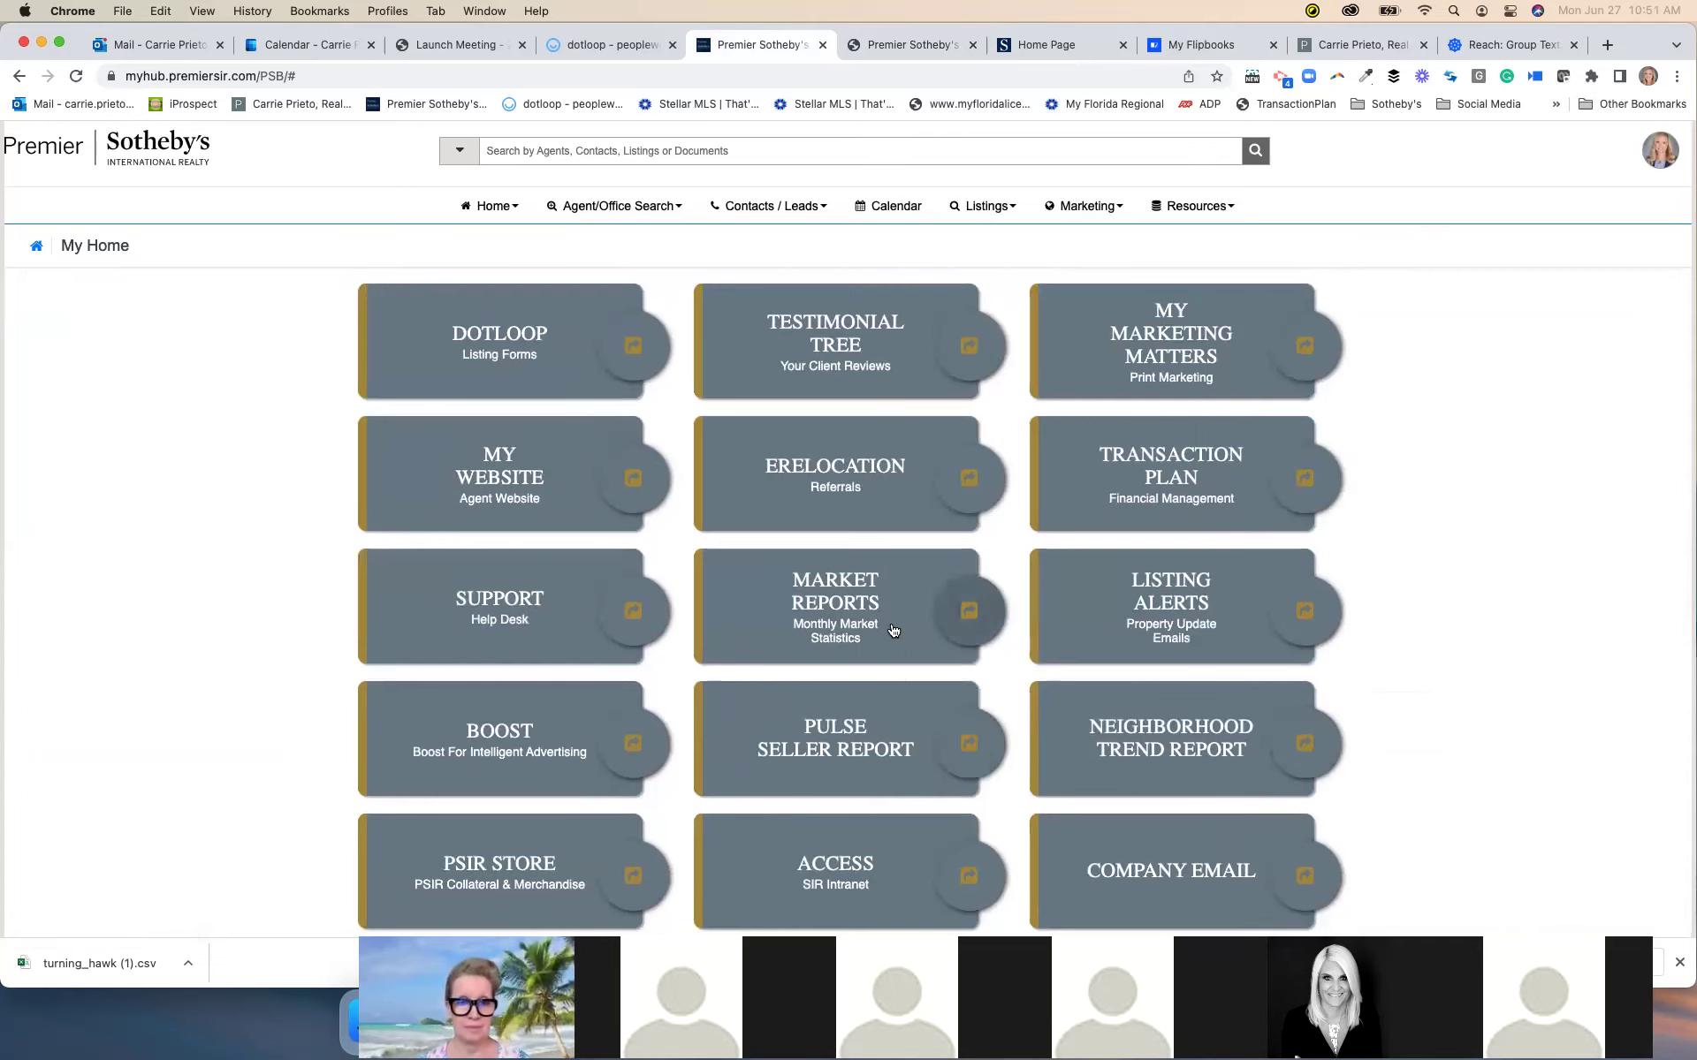
pyautogui.scroll(1, 884, 614)
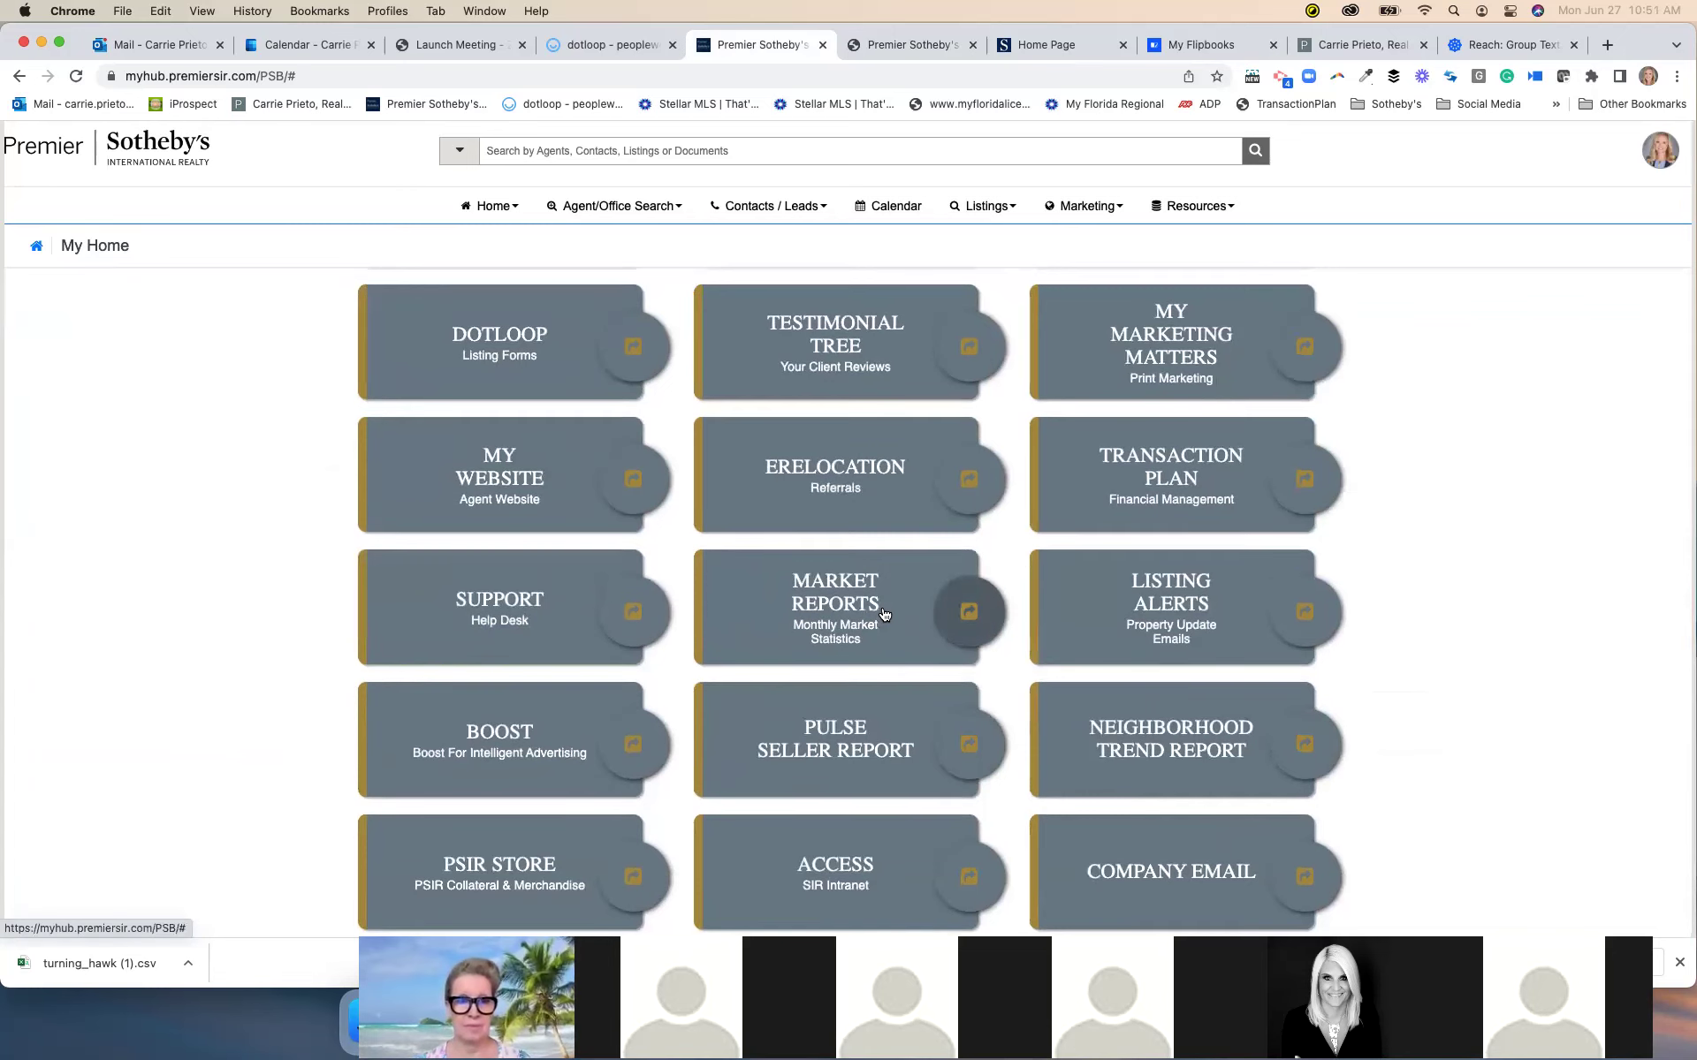
pyautogui.click(881, 611)
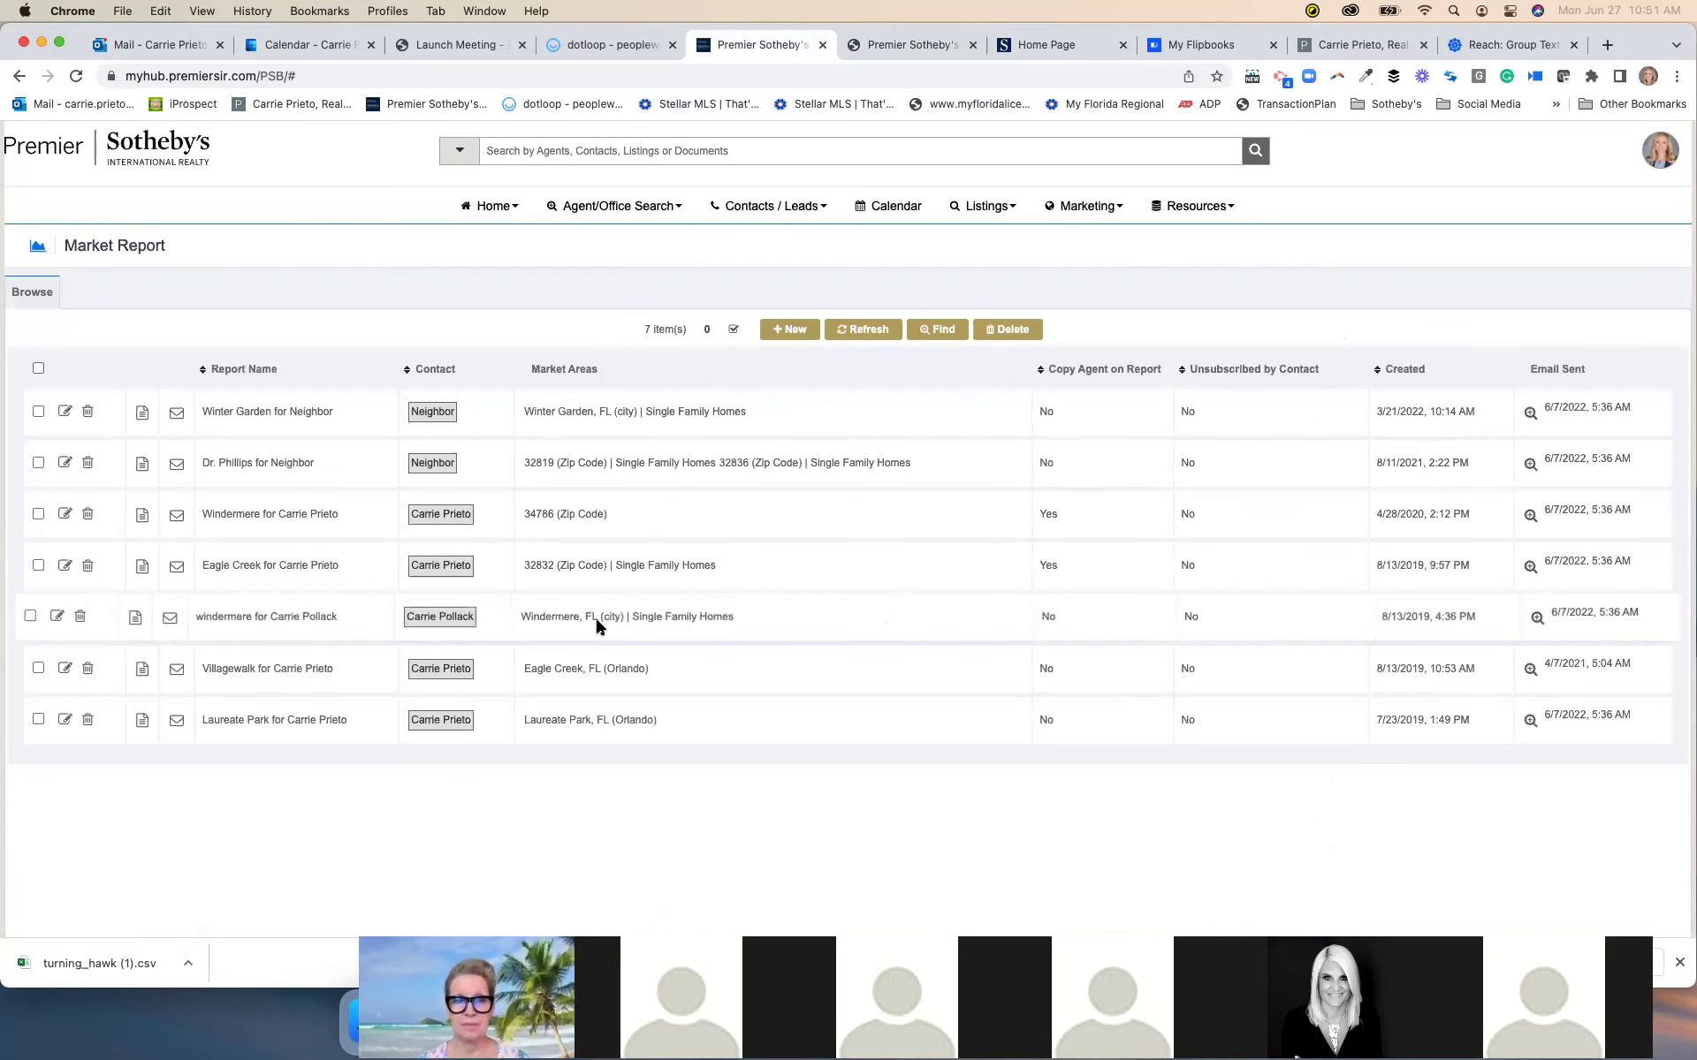
pyautogui.scroll(5, 596, 621)
pyautogui.hscroll(-3, 596, 622)
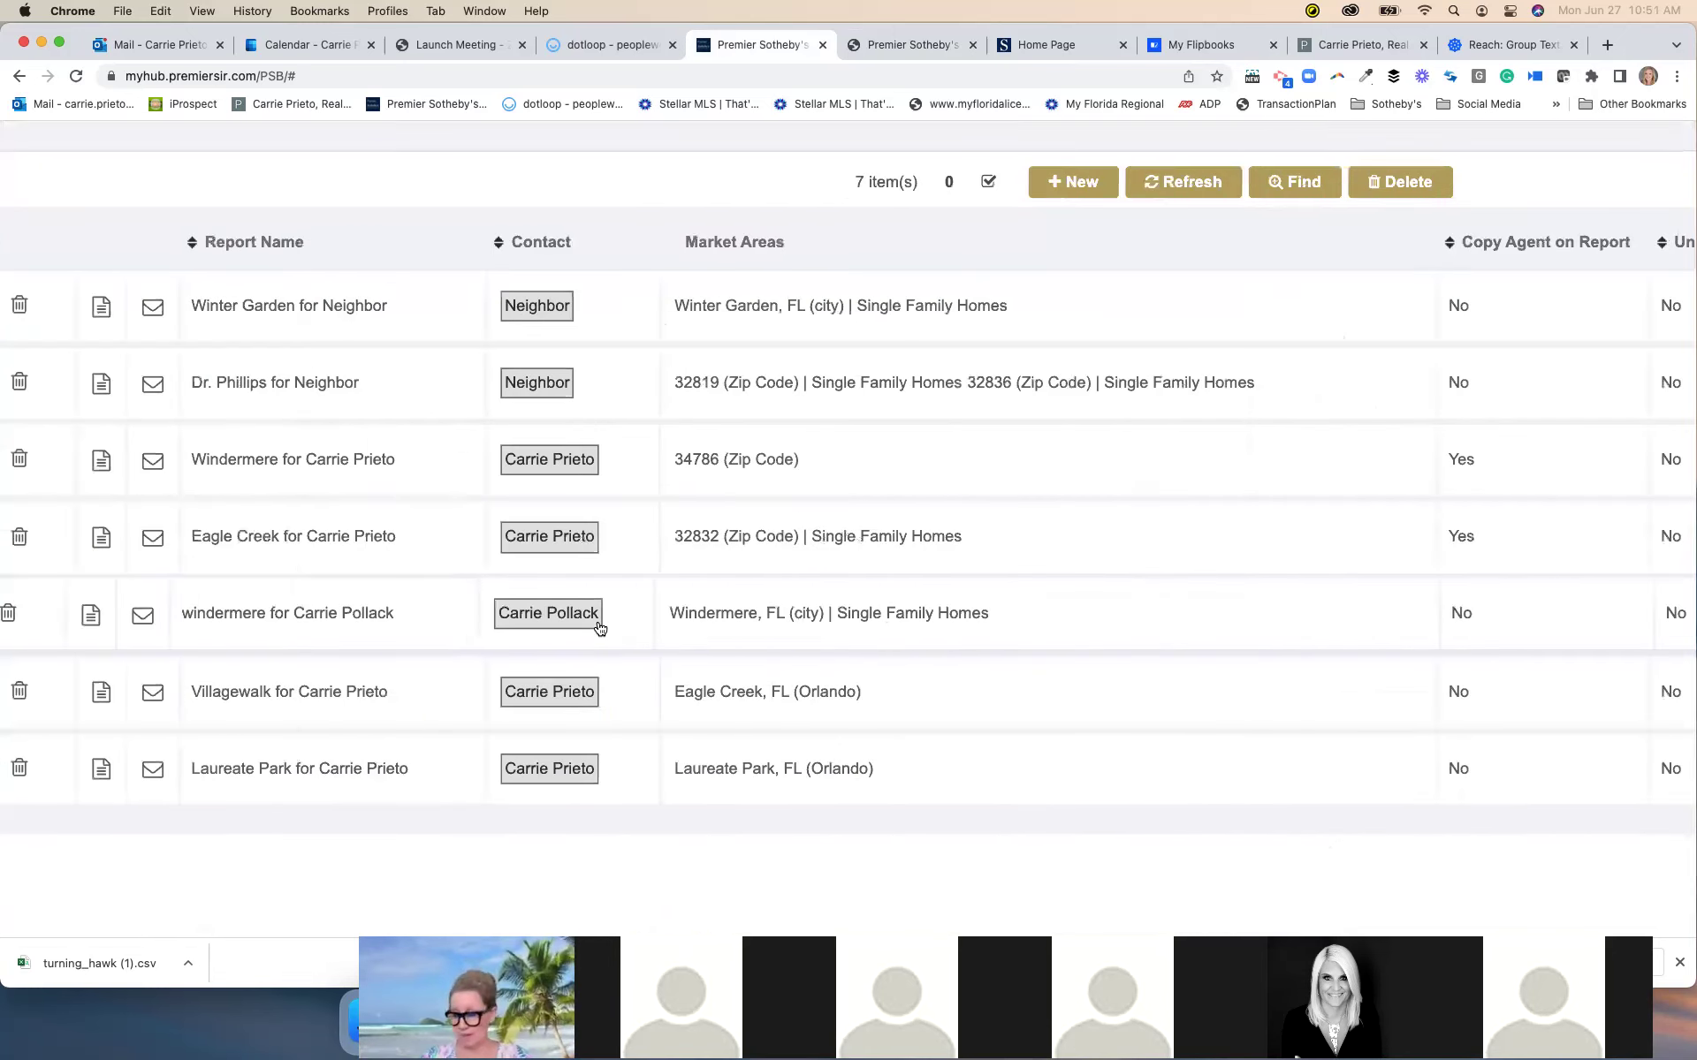
pyautogui.scroll(3, 599, 626)
pyautogui.hscroll(-2, 600, 625)
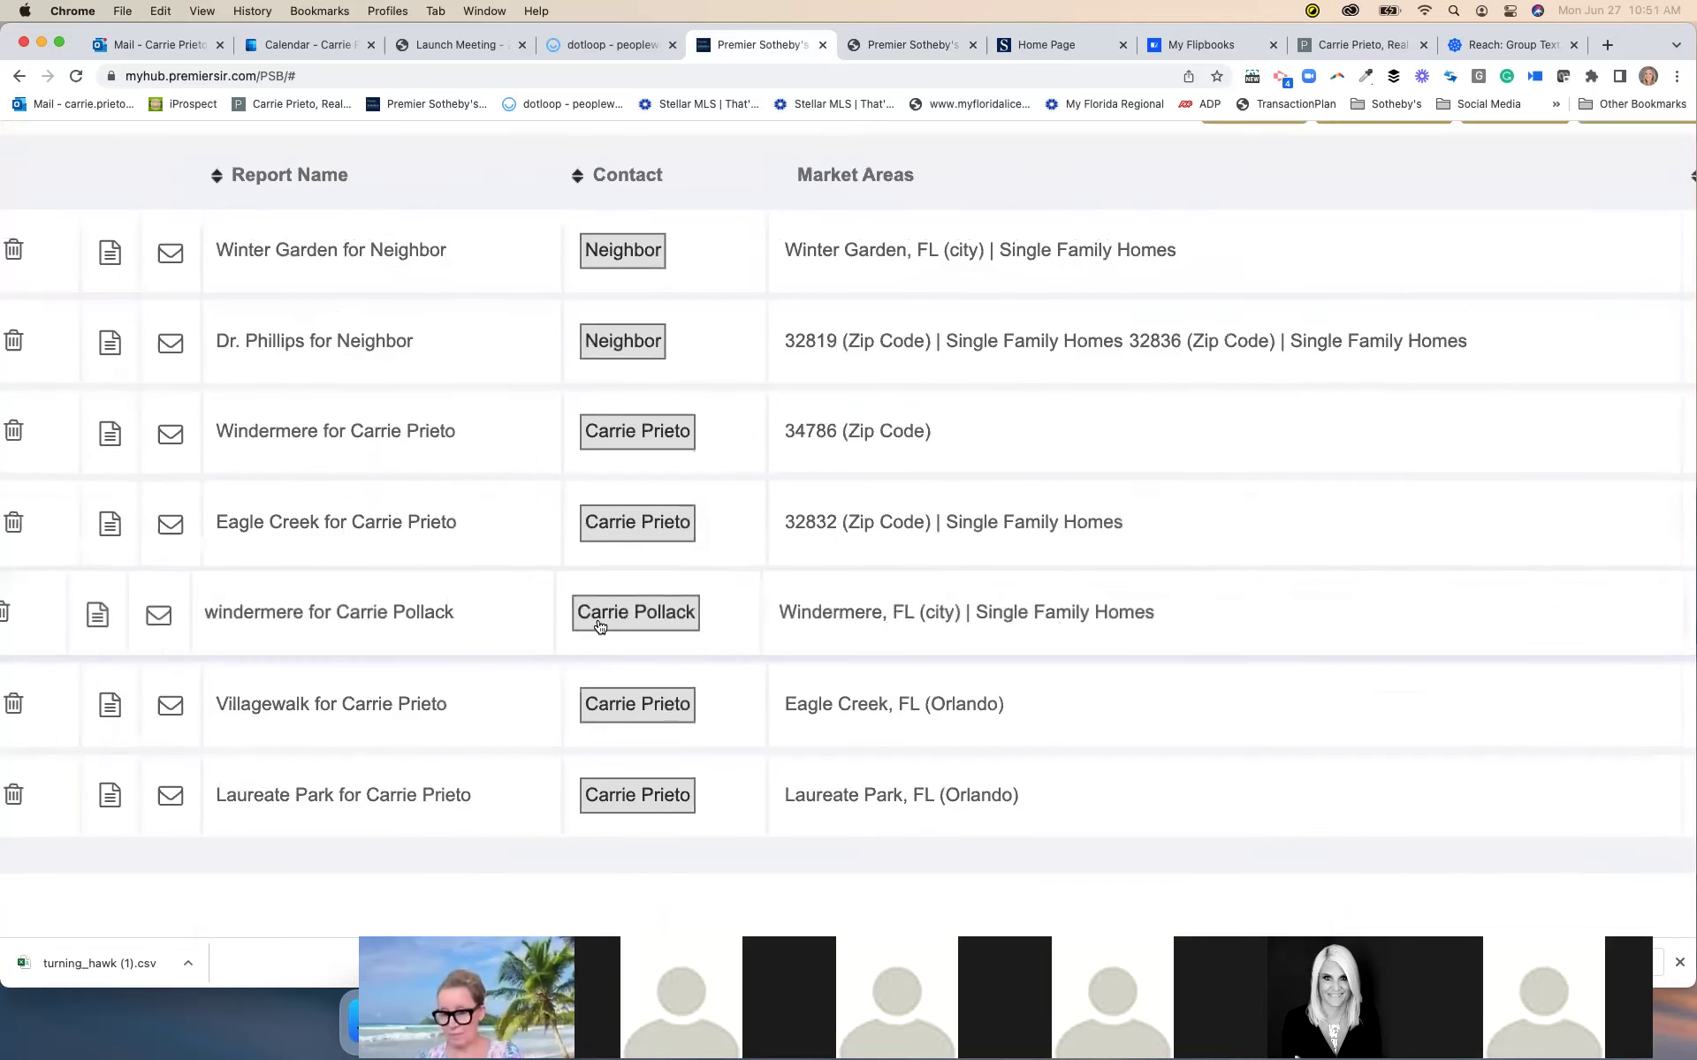
pyautogui.hscroll(-2, 599, 626)
pyautogui.scroll(-2, 599, 626)
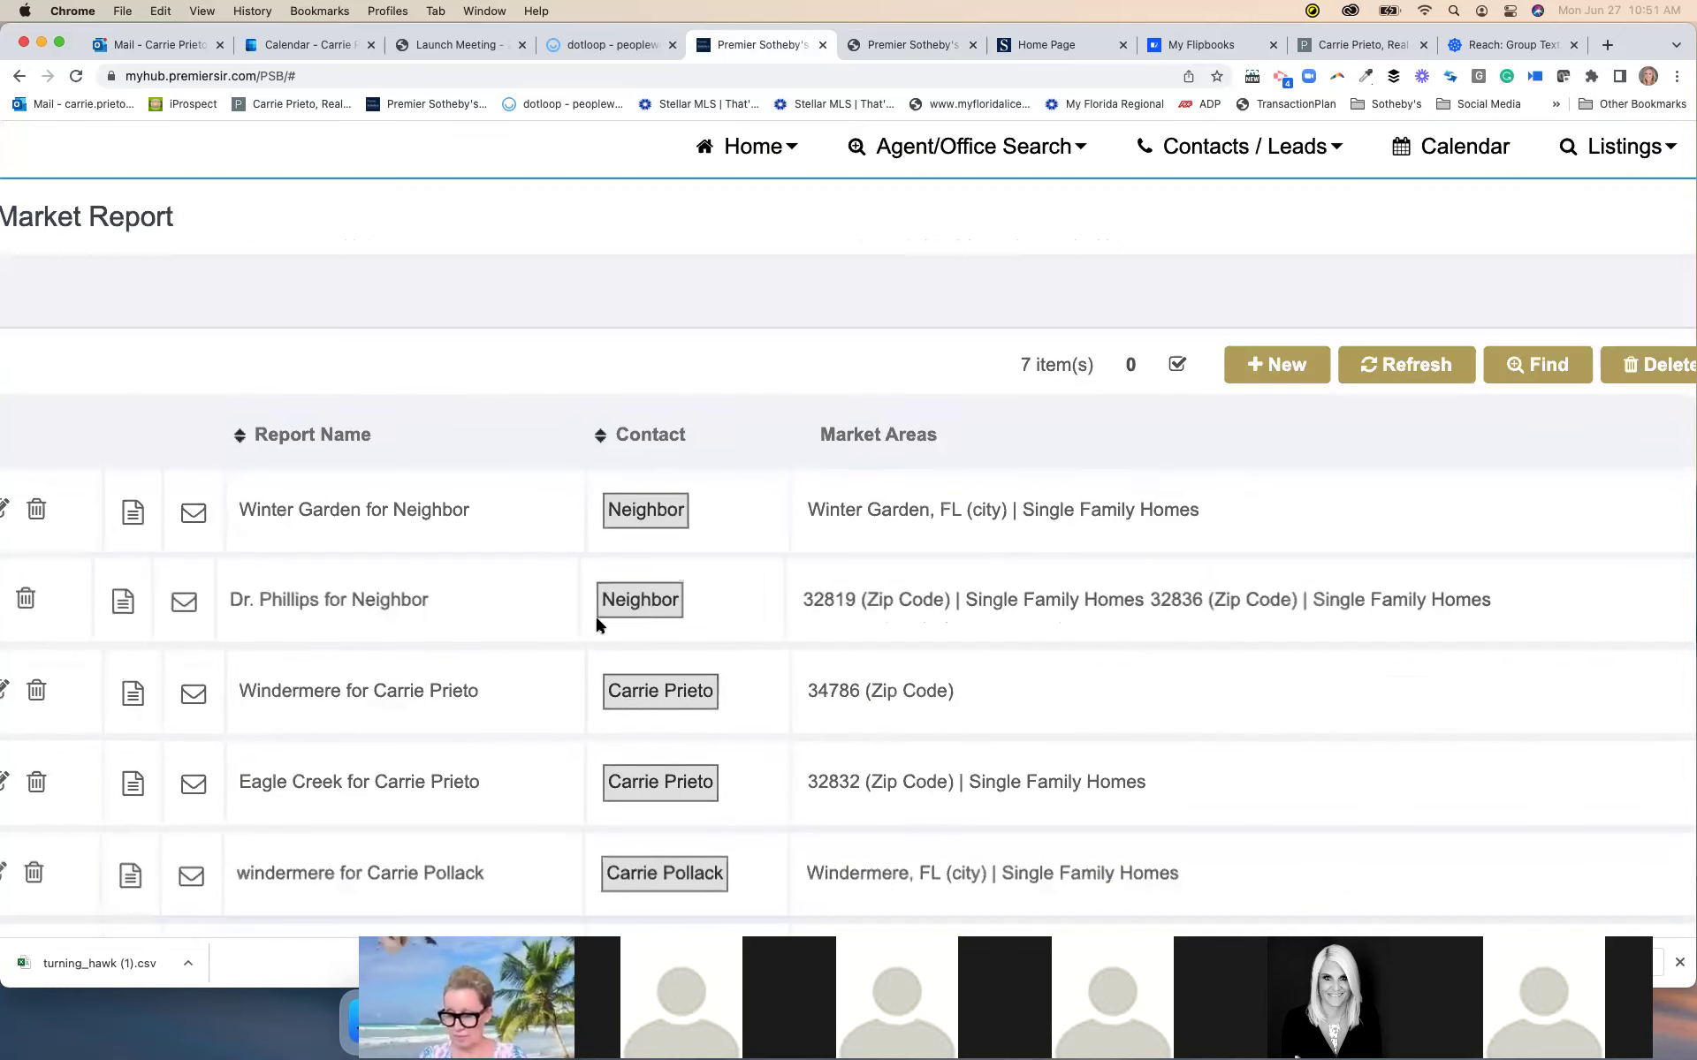
# Create a new market report and enter Laureate Park as its report name
pyautogui.scroll(-3, 596, 613)
pyautogui.click(784, 332)
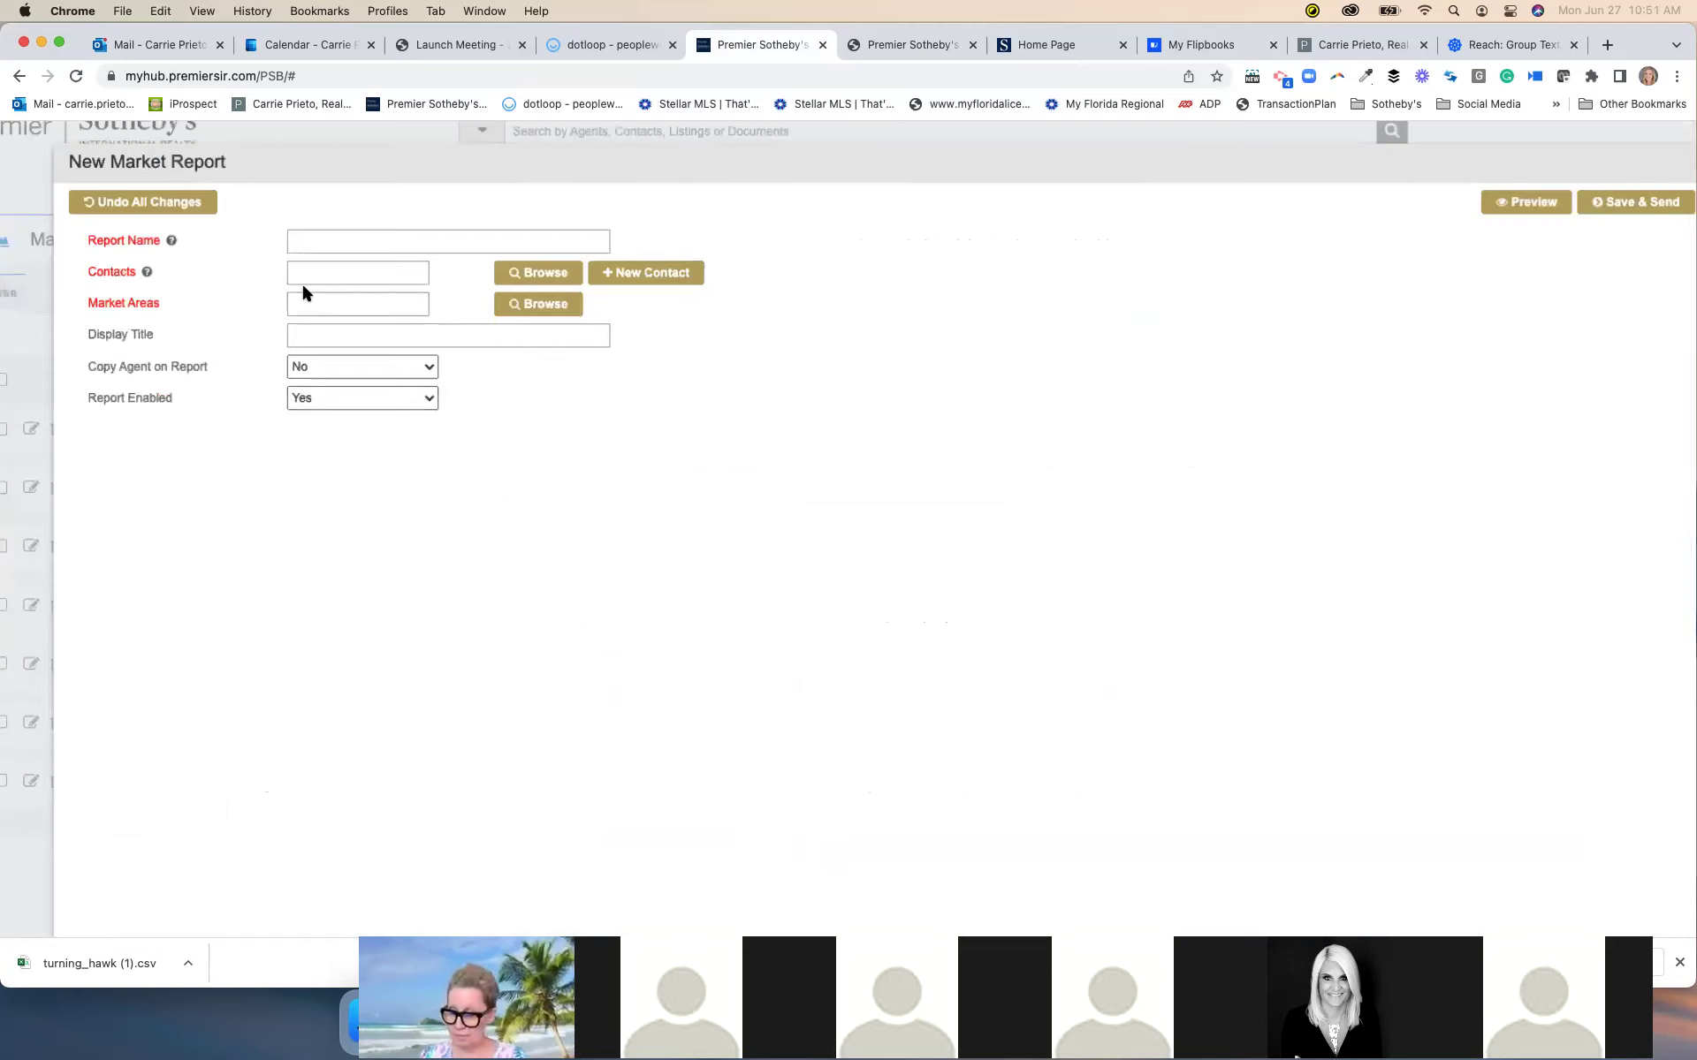
pyautogui.scroll(3, 363, 234)
pyautogui.click(364, 231)
pyautogui.write('L')
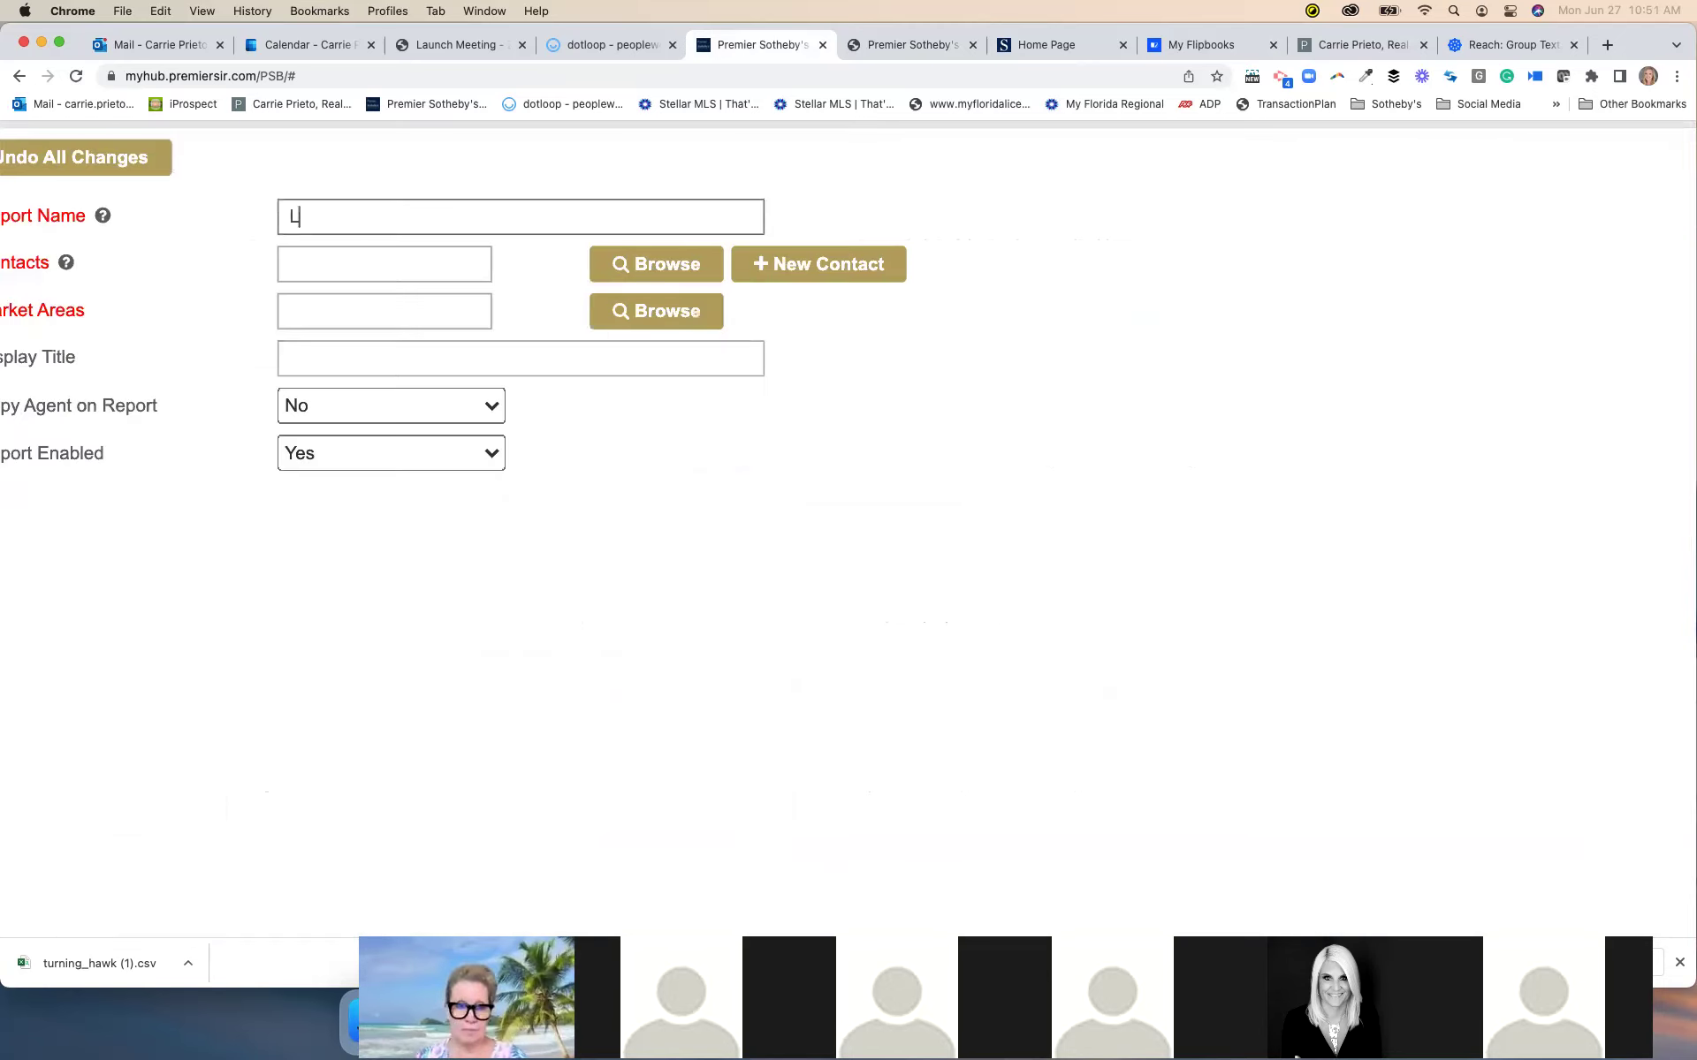
pyautogui.write('aureate Park')
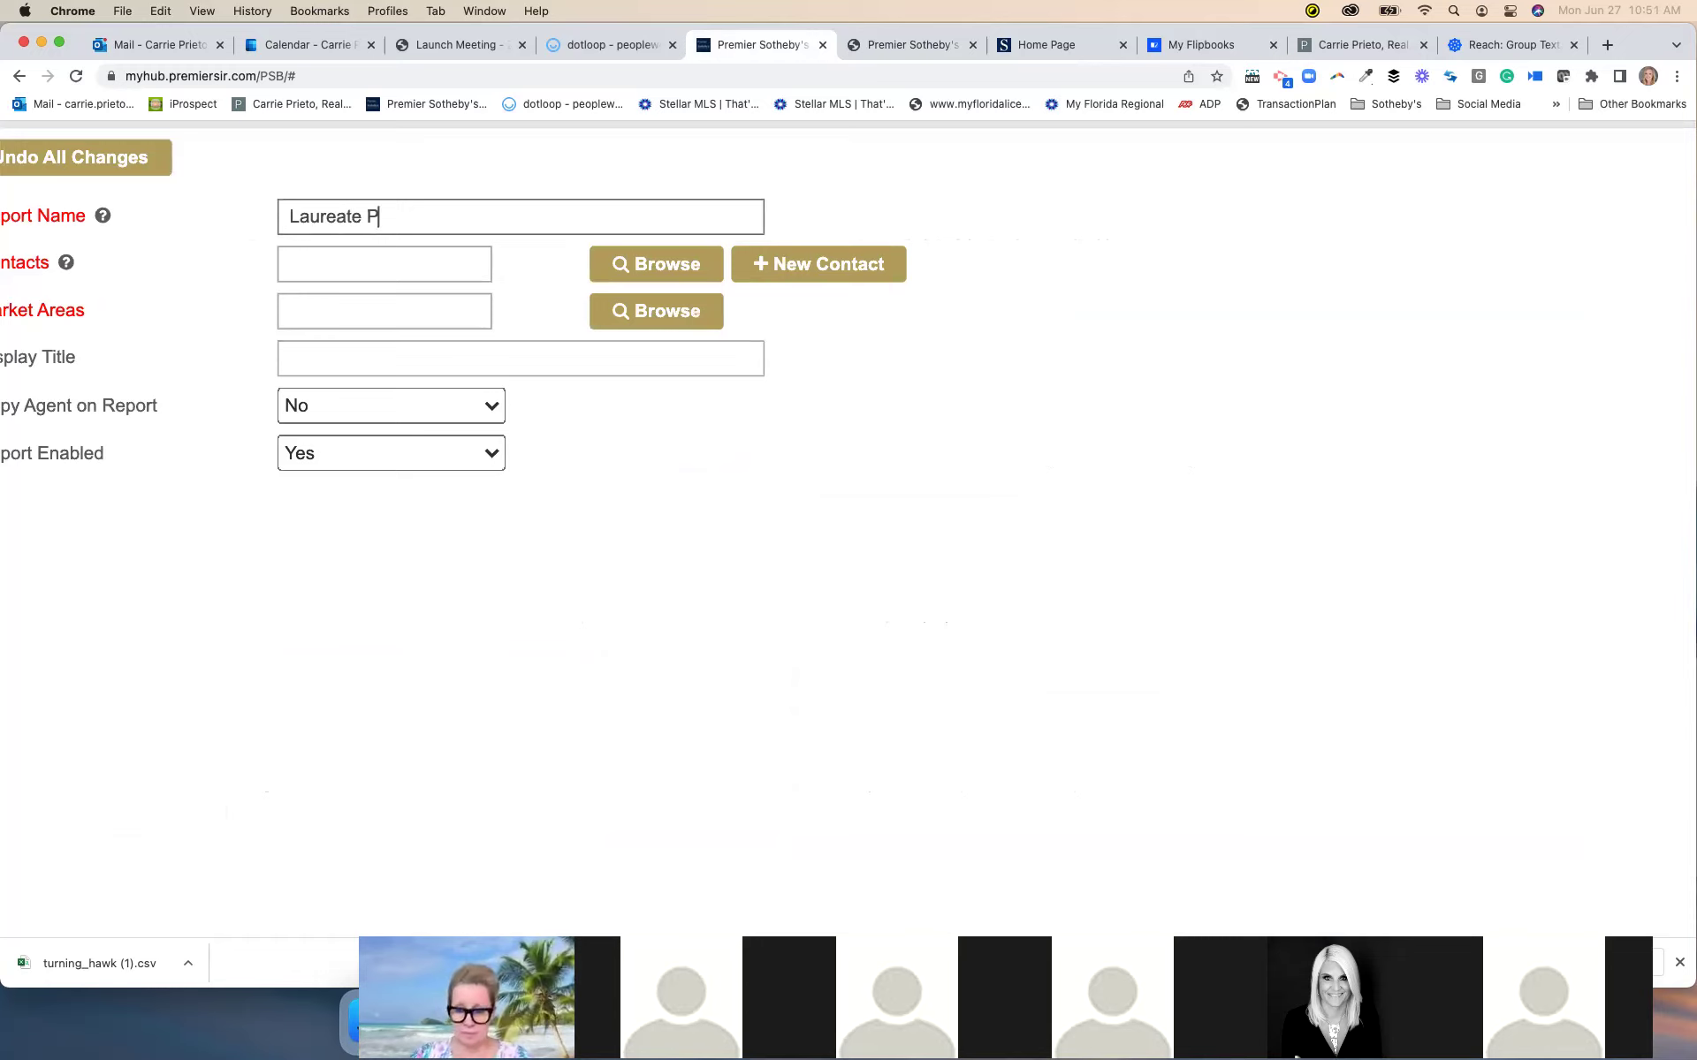
pyautogui.hscroll(-2, 349, 221)
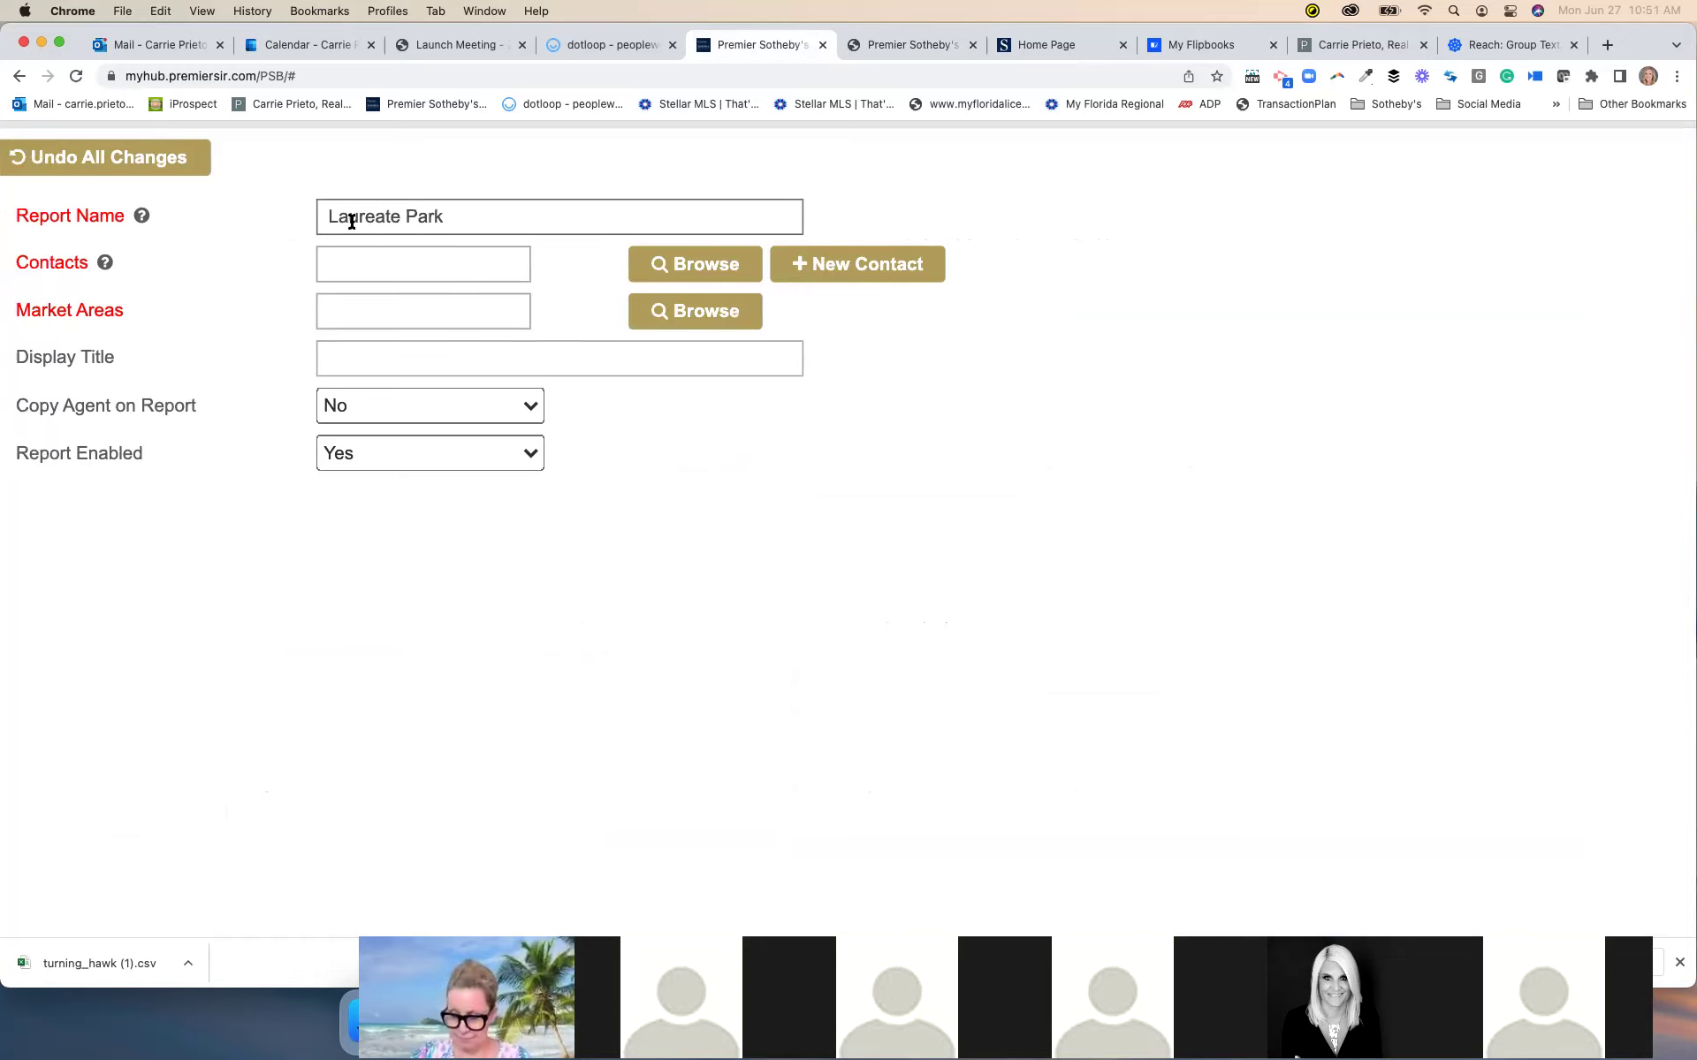
# Find the Neighbor contact by name and add it to the new market report's contacts
pyautogui.click(371, 268)
pyautogui.write('neig')
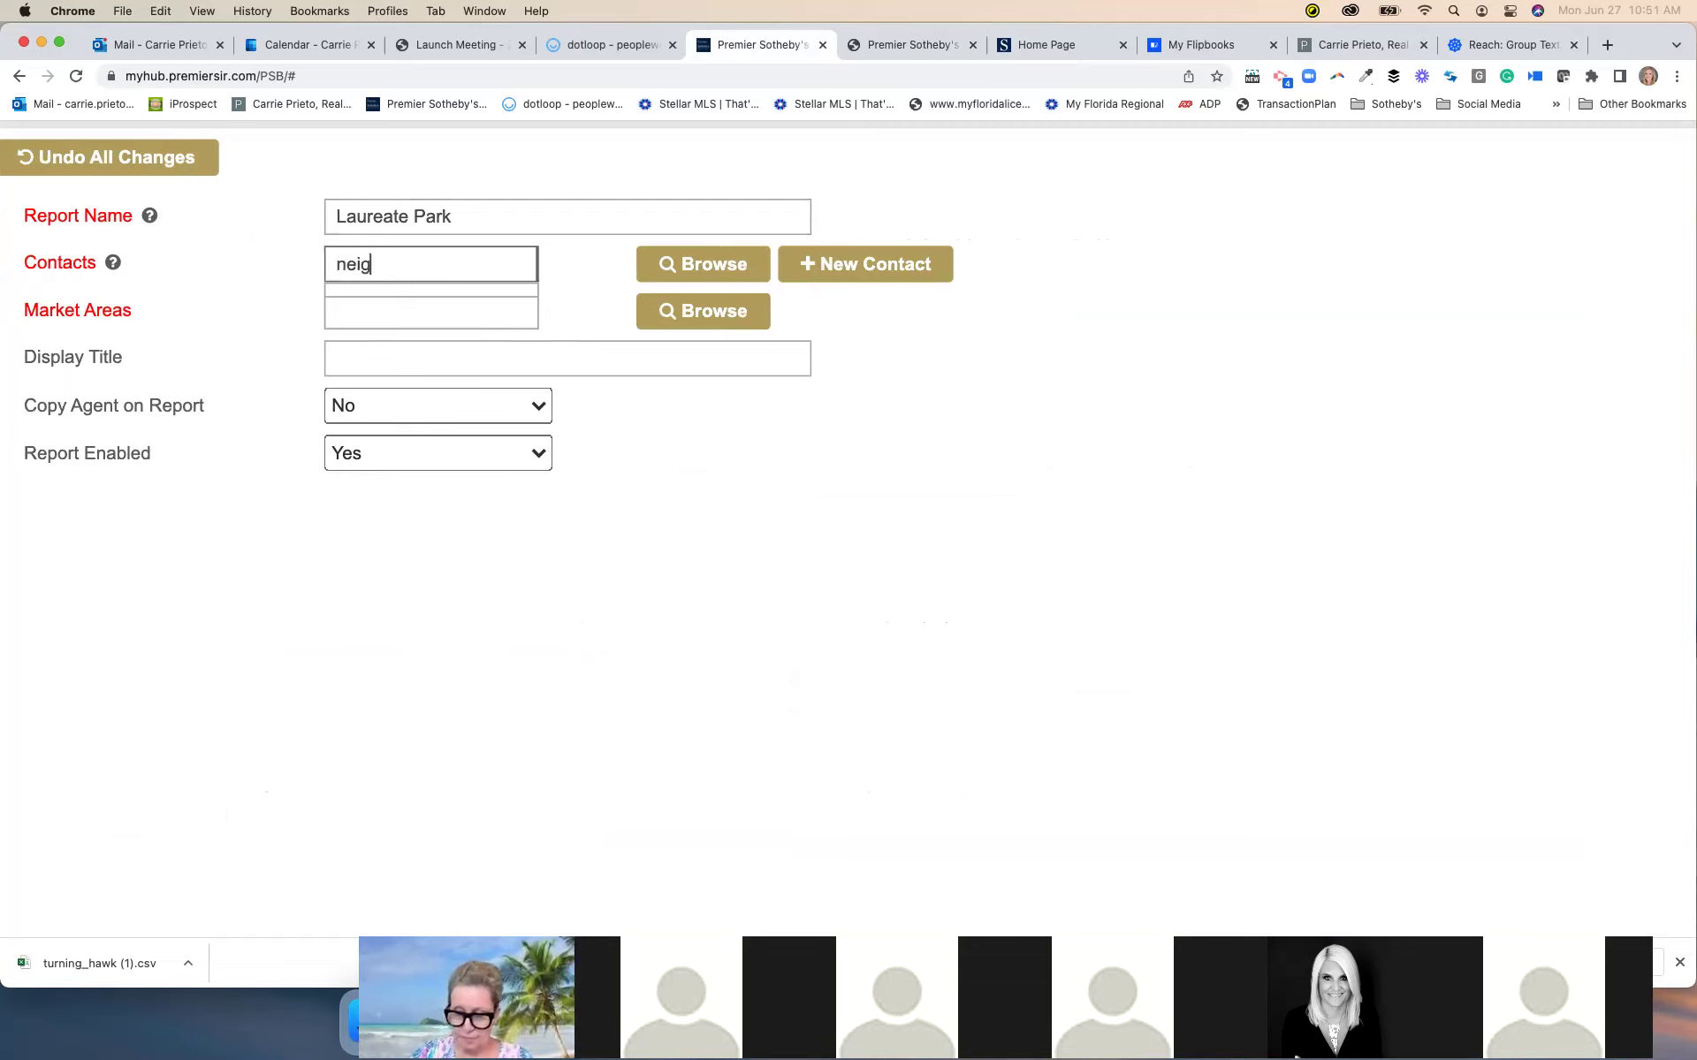
pyautogui.press('BackSpace')
pyautogui.press('BackSpace')
pyautogui.press('BackSpace')
pyautogui.press('BackSpace')
pyautogui.write('l')
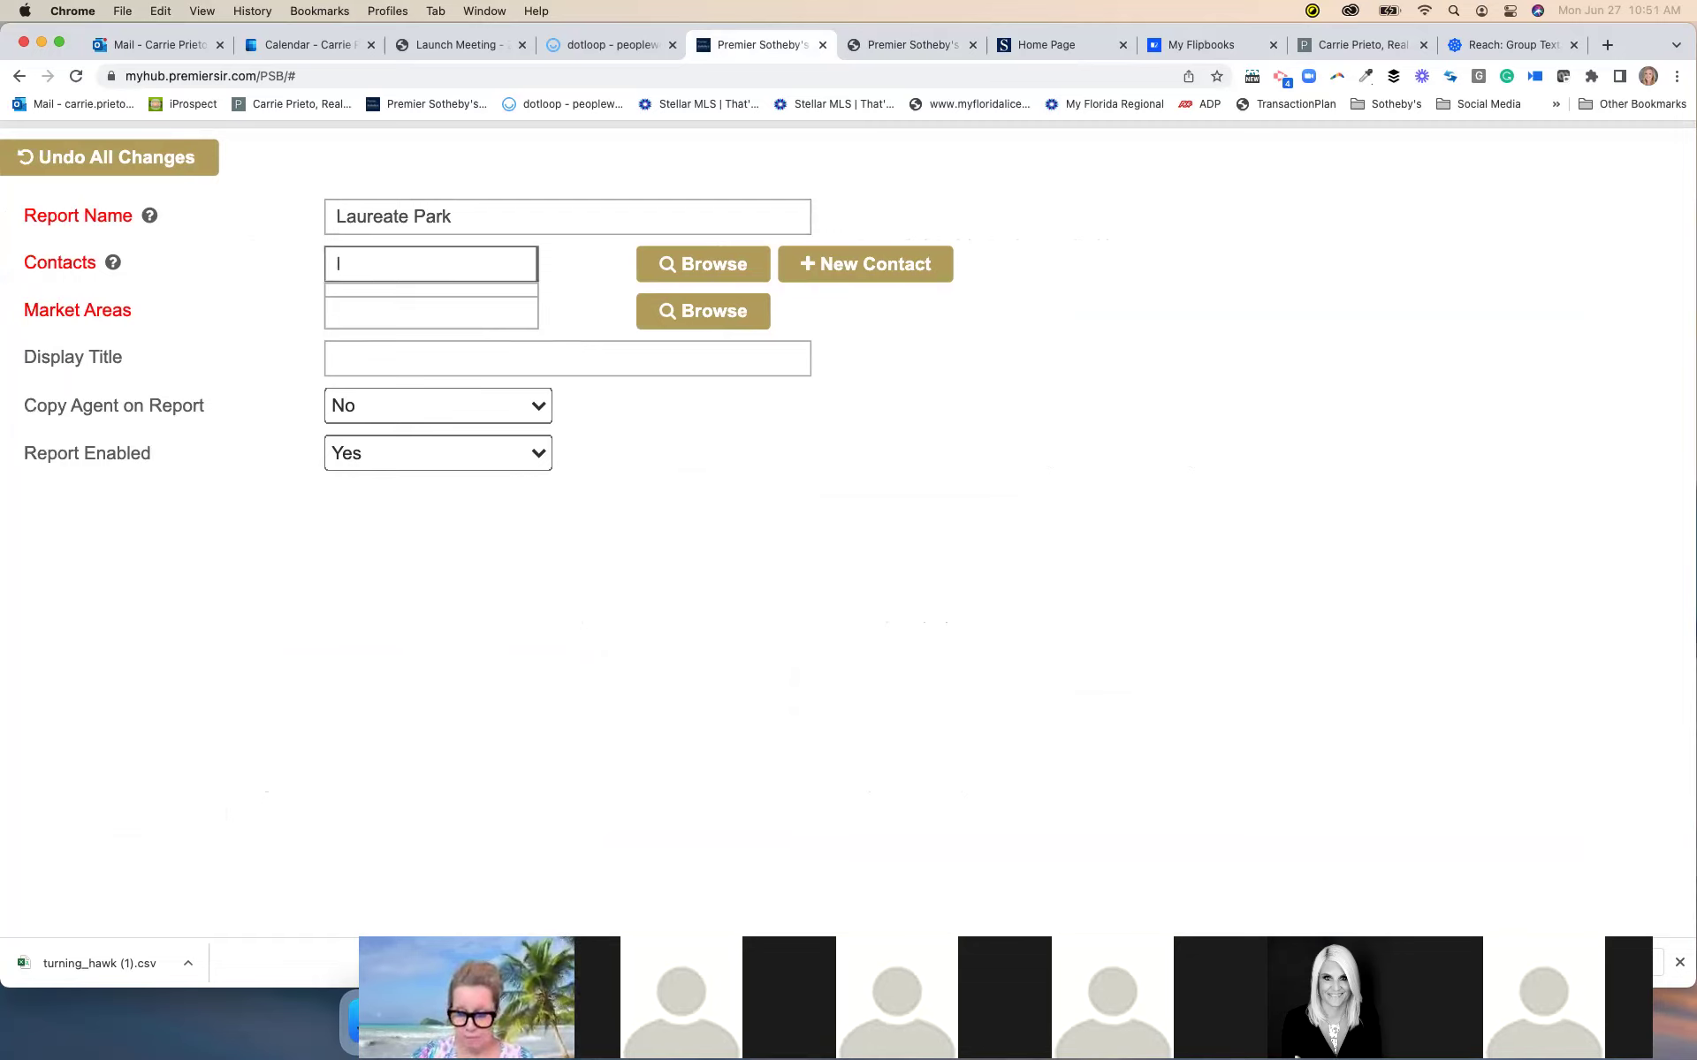
pyautogui.write('Neighor')
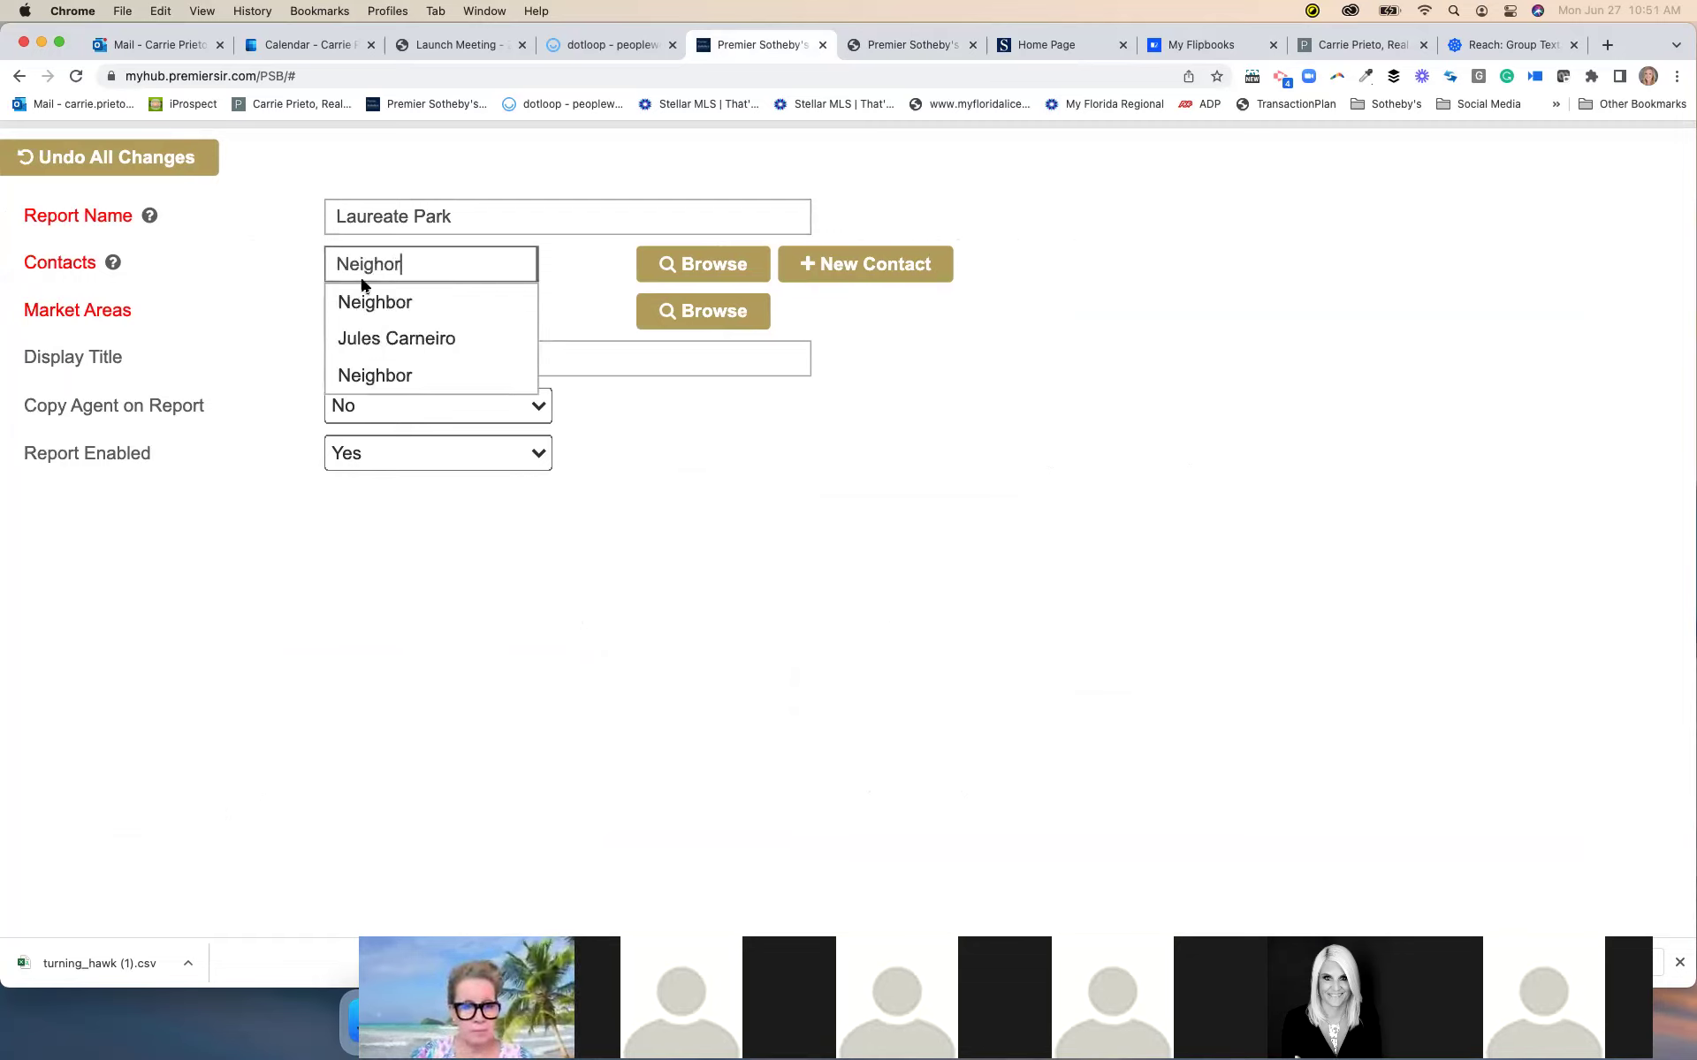
pyautogui.press('BackSpace')
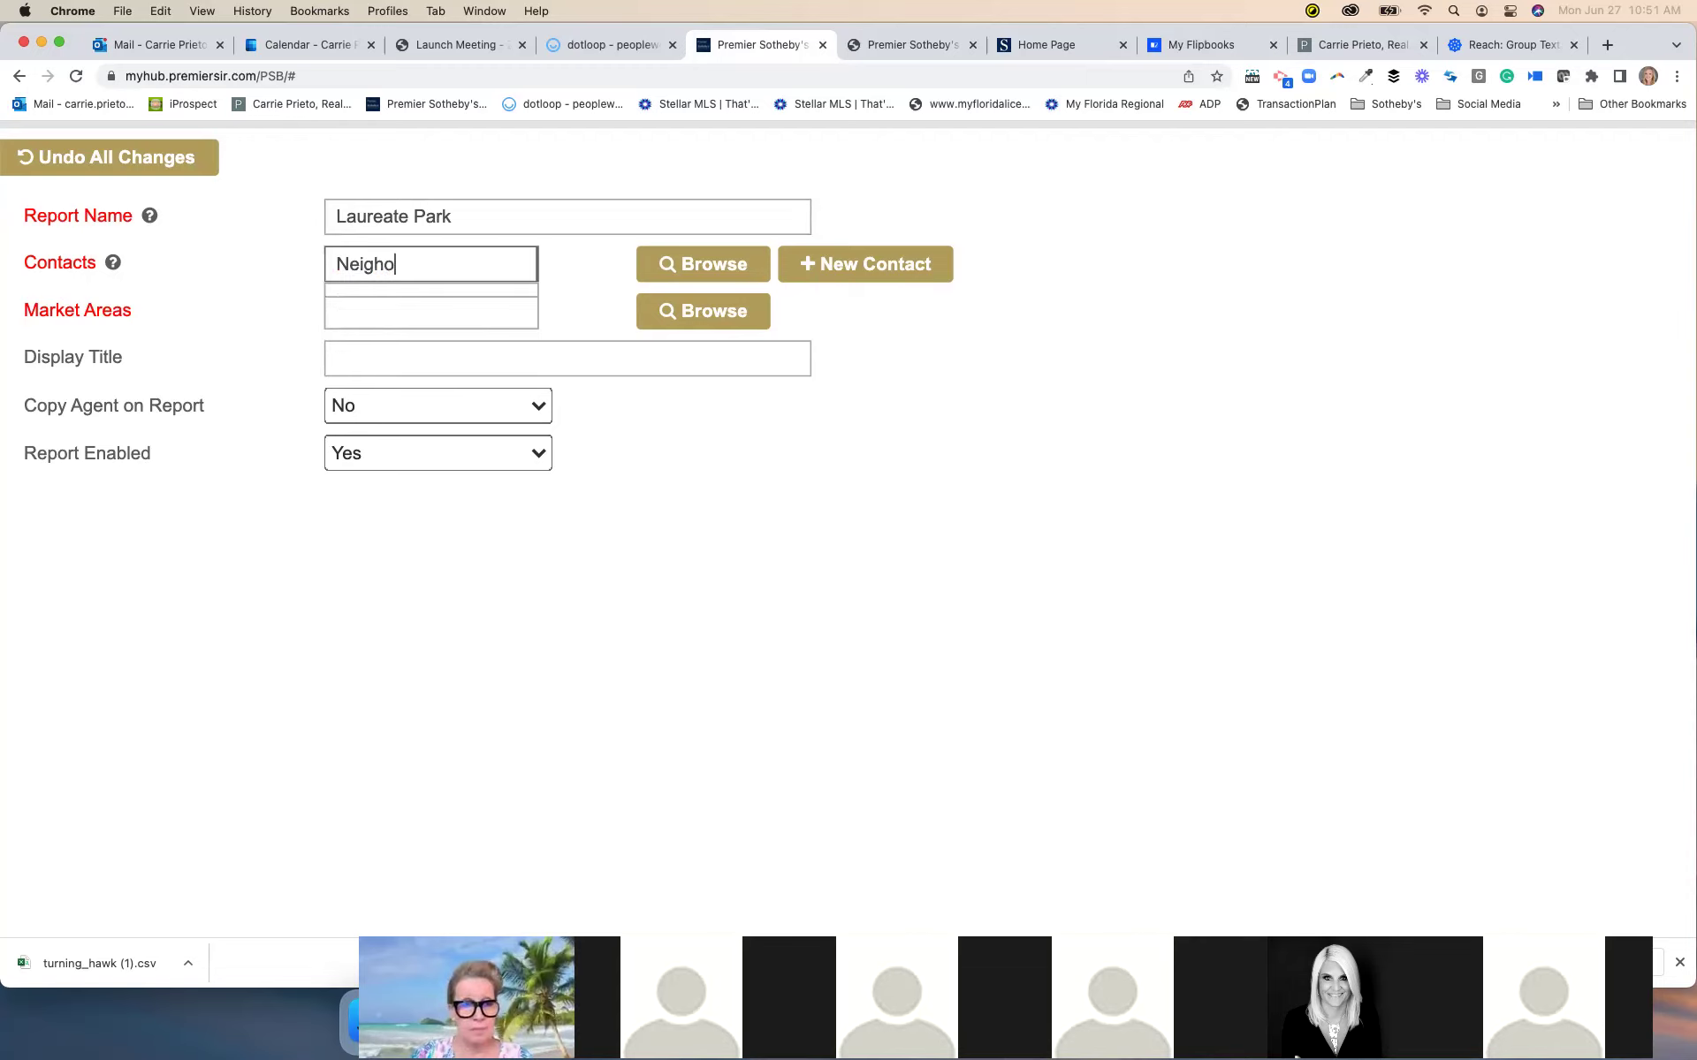
pyautogui.press('BackSpace')
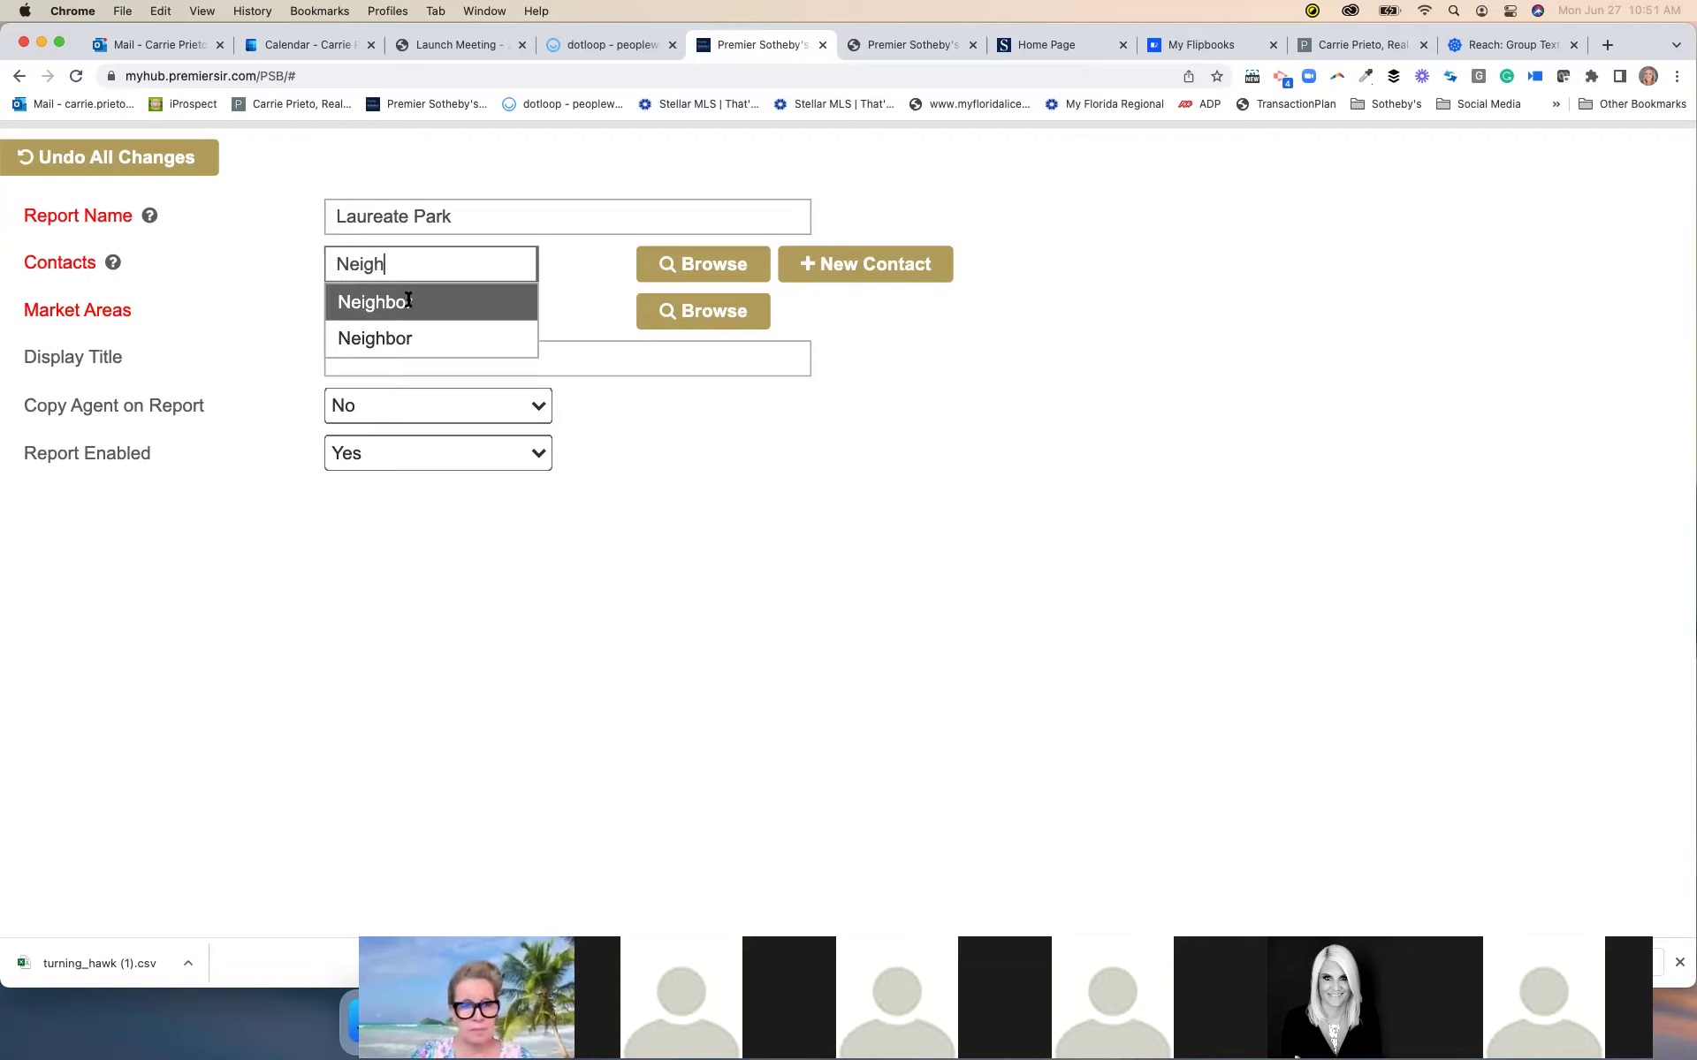
pyautogui.click(407, 301)
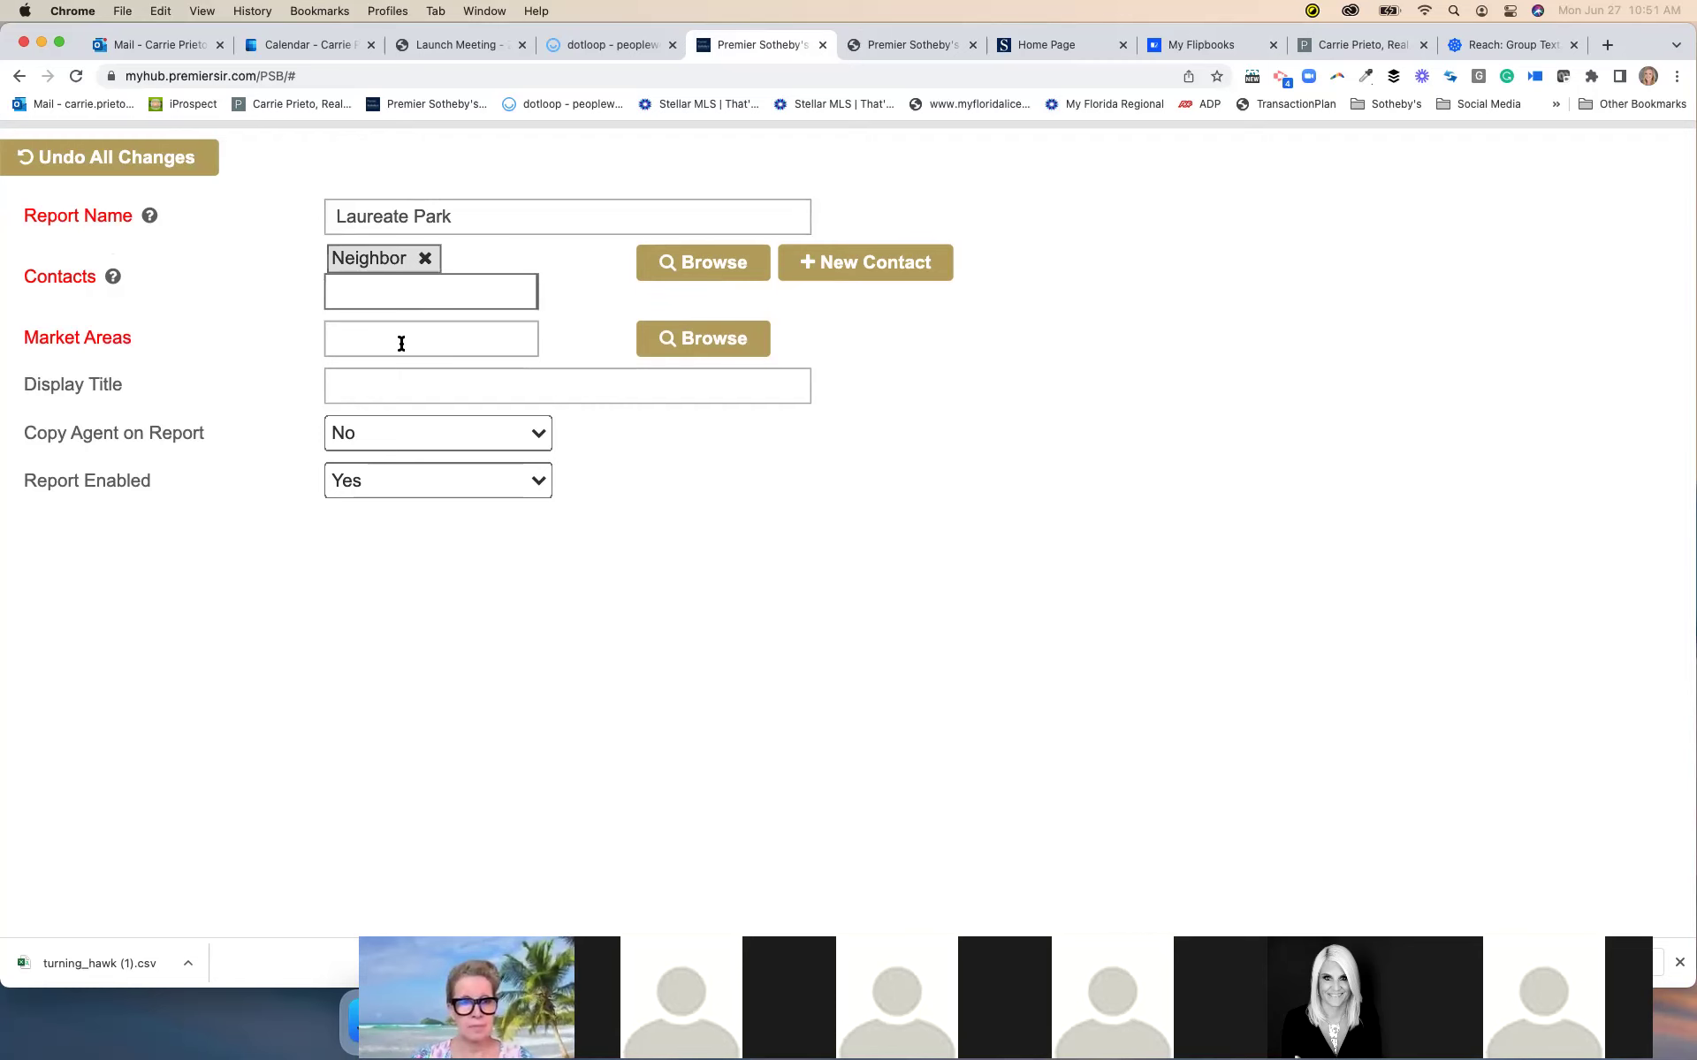
# Open the market area browser for the report and look through the list of available areas
pyautogui.press('Tab')
pyautogui.click(653, 349)
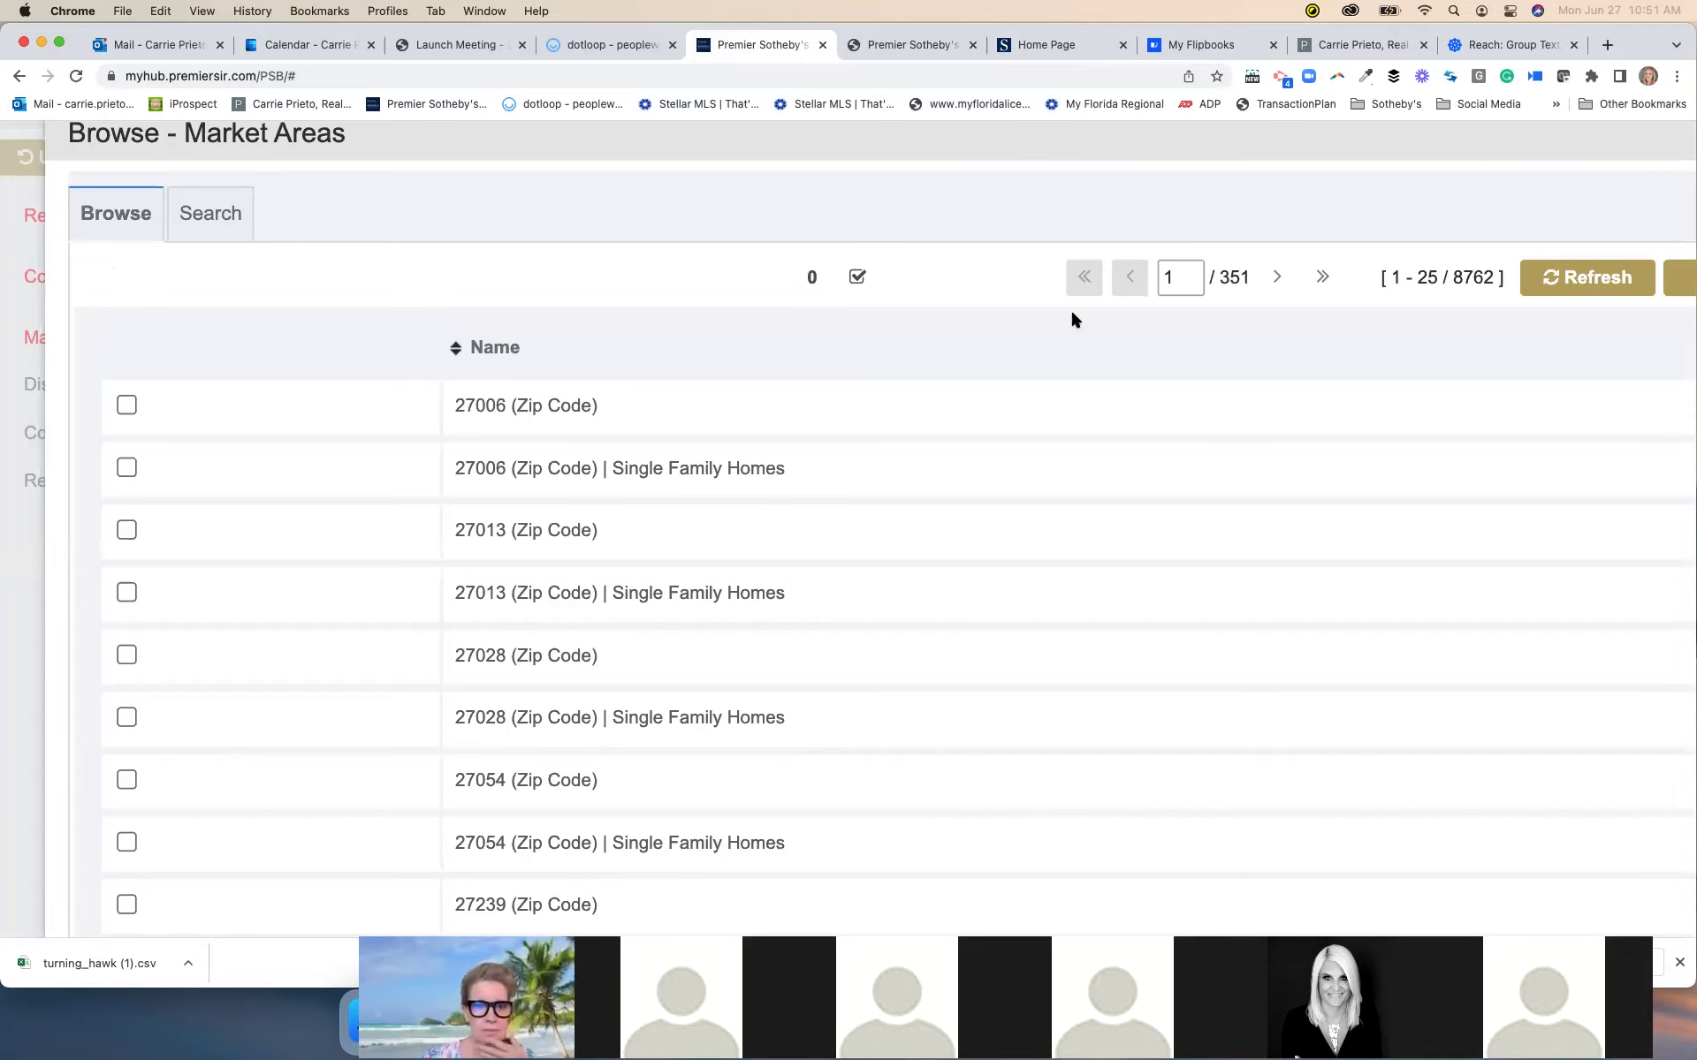
pyautogui.hscroll(2, 1072, 316)
pyautogui.hscroll(5, 1072, 314)
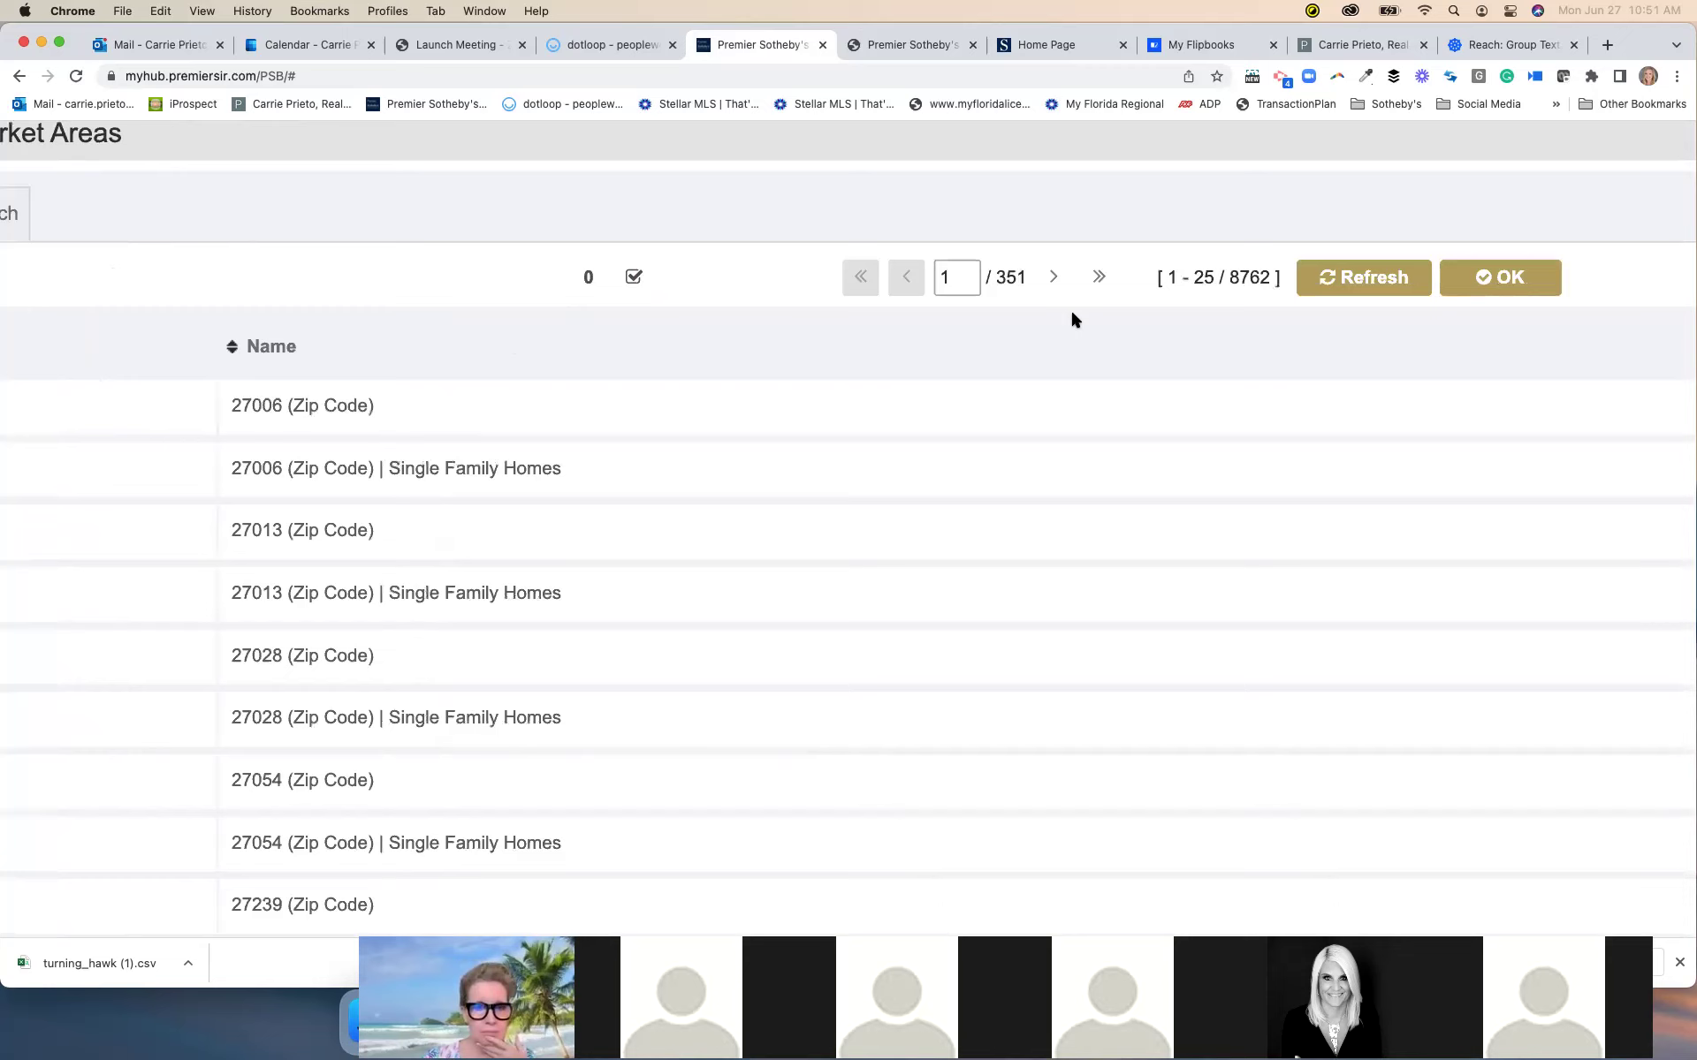
pyautogui.hscroll(-2, 1072, 313)
pyautogui.hscroll(-3, 1073, 316)
pyautogui.scroll(-3, 1074, 317)
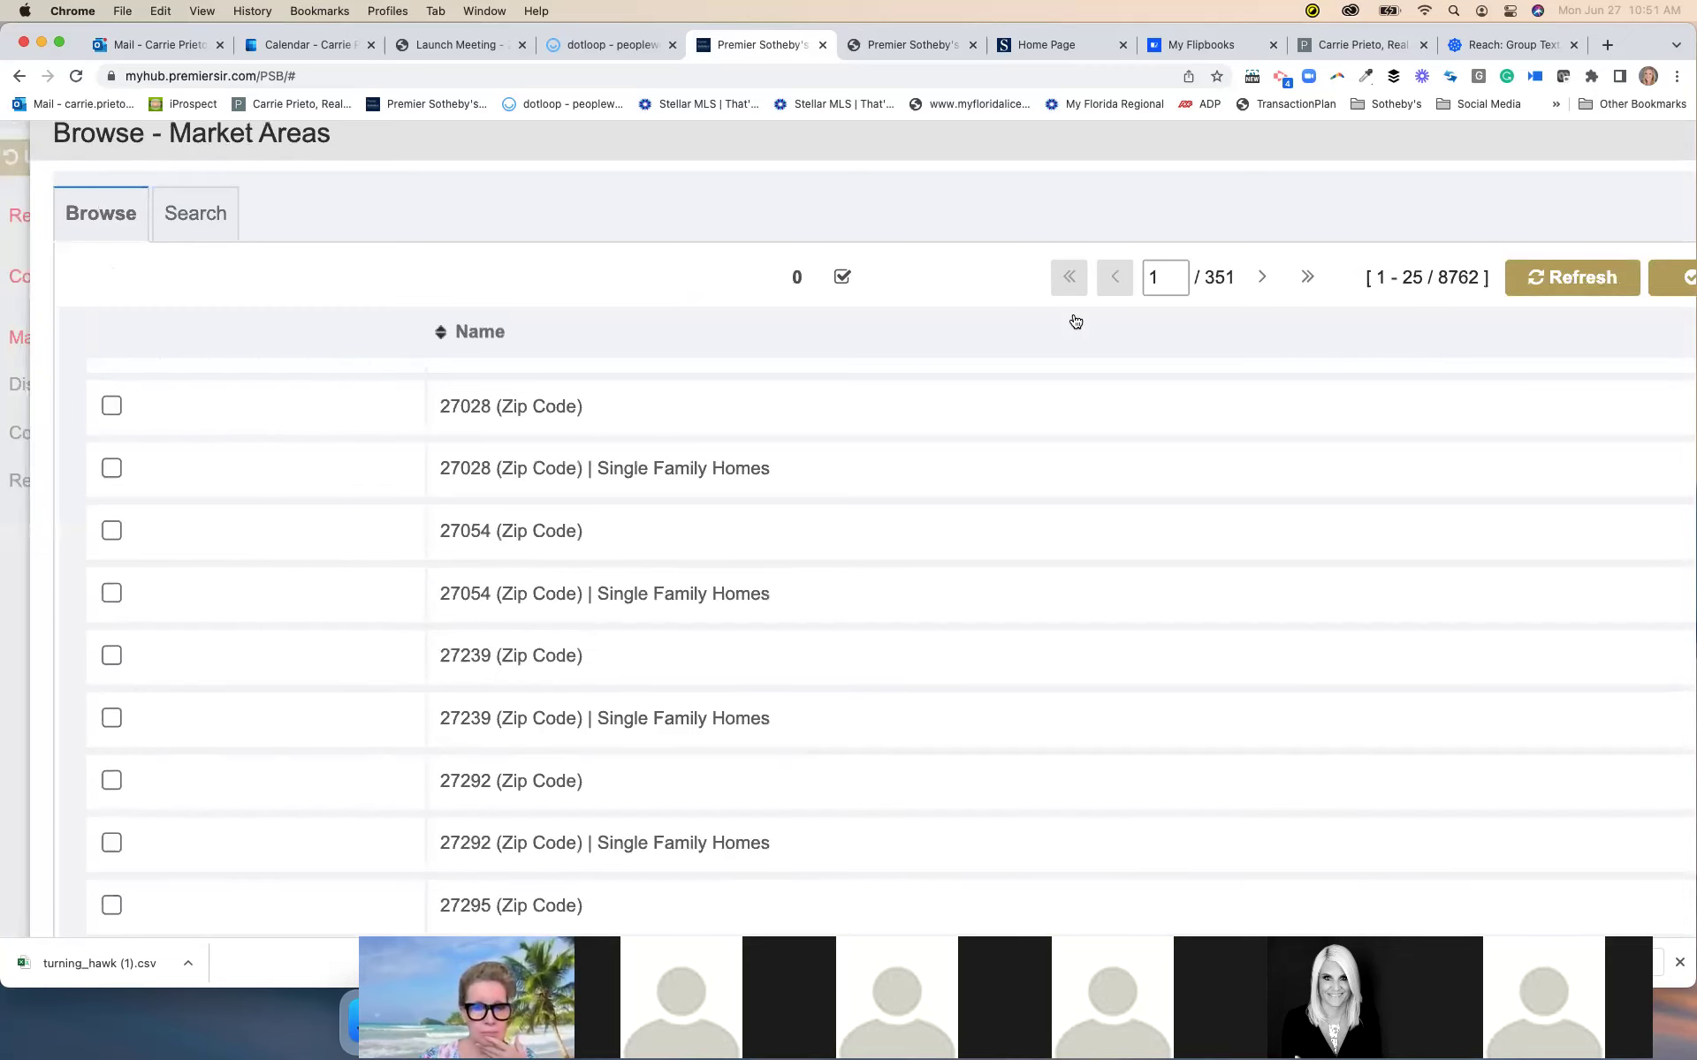
pyautogui.scroll(-10, 1072, 318)
pyautogui.scroll(8, 1074, 318)
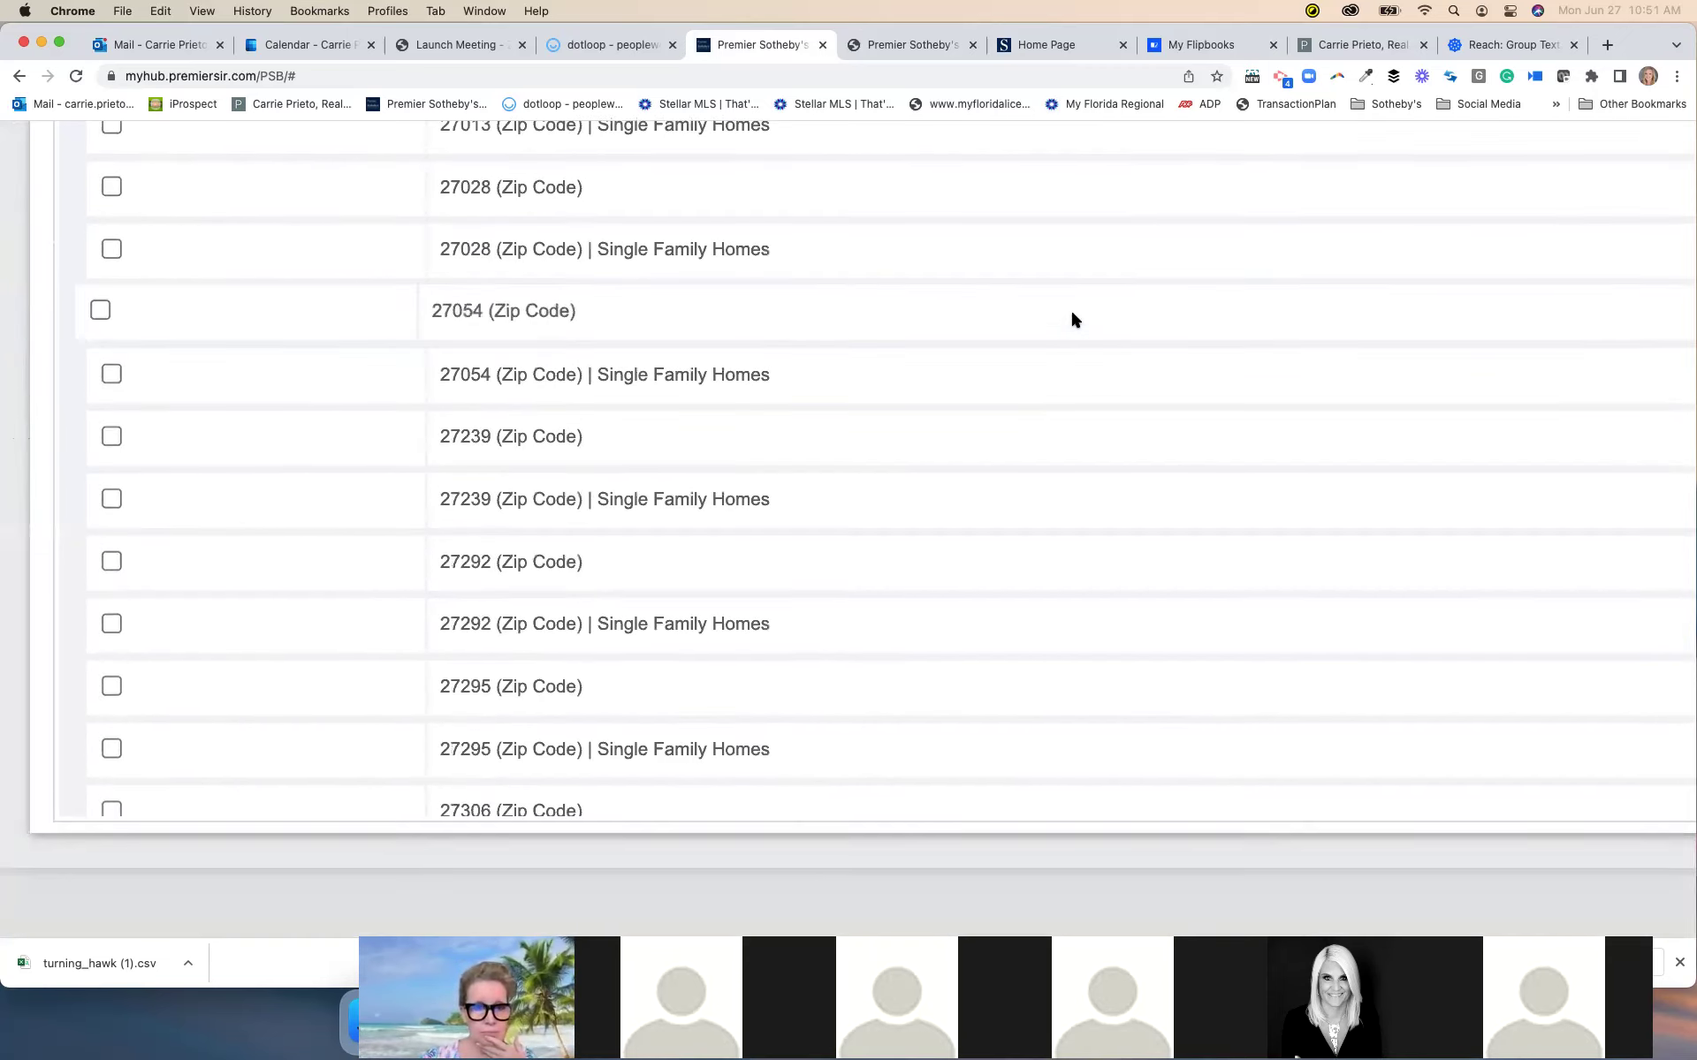
pyautogui.scroll(8, 1074, 318)
pyautogui.scroll(-1, 273, 306)
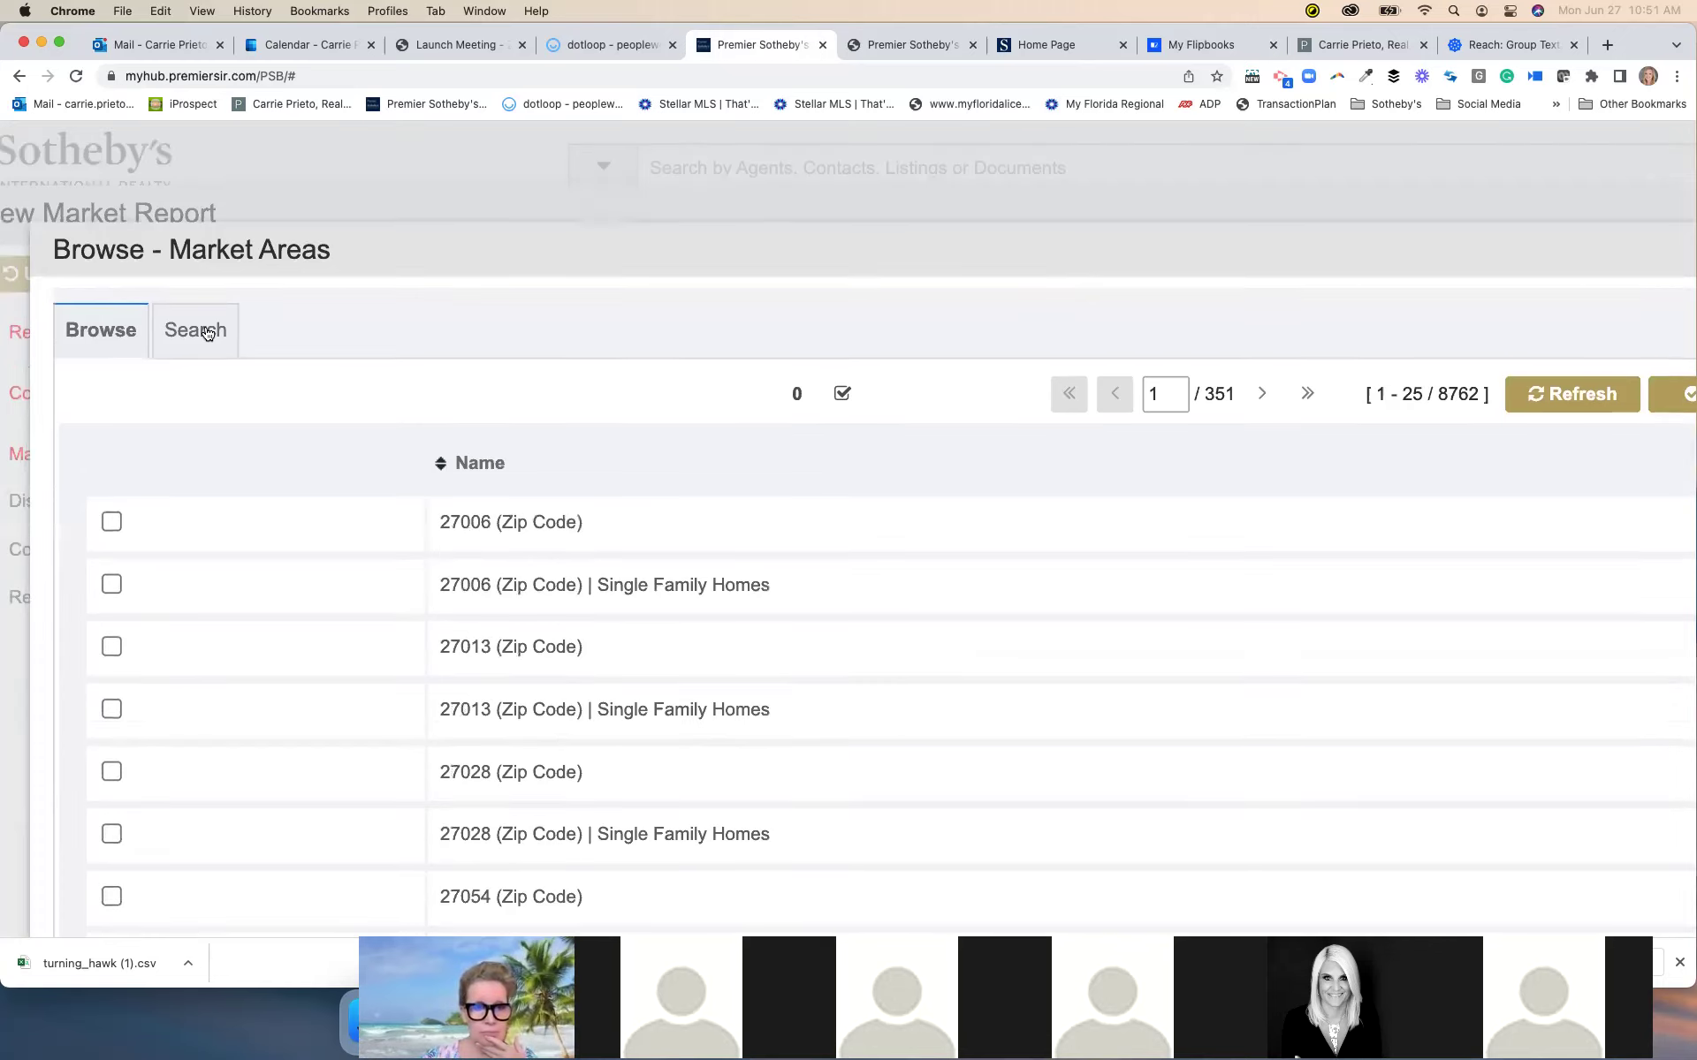
# Search the market areas by name for the zip code 32827
pyautogui.click(227, 331)
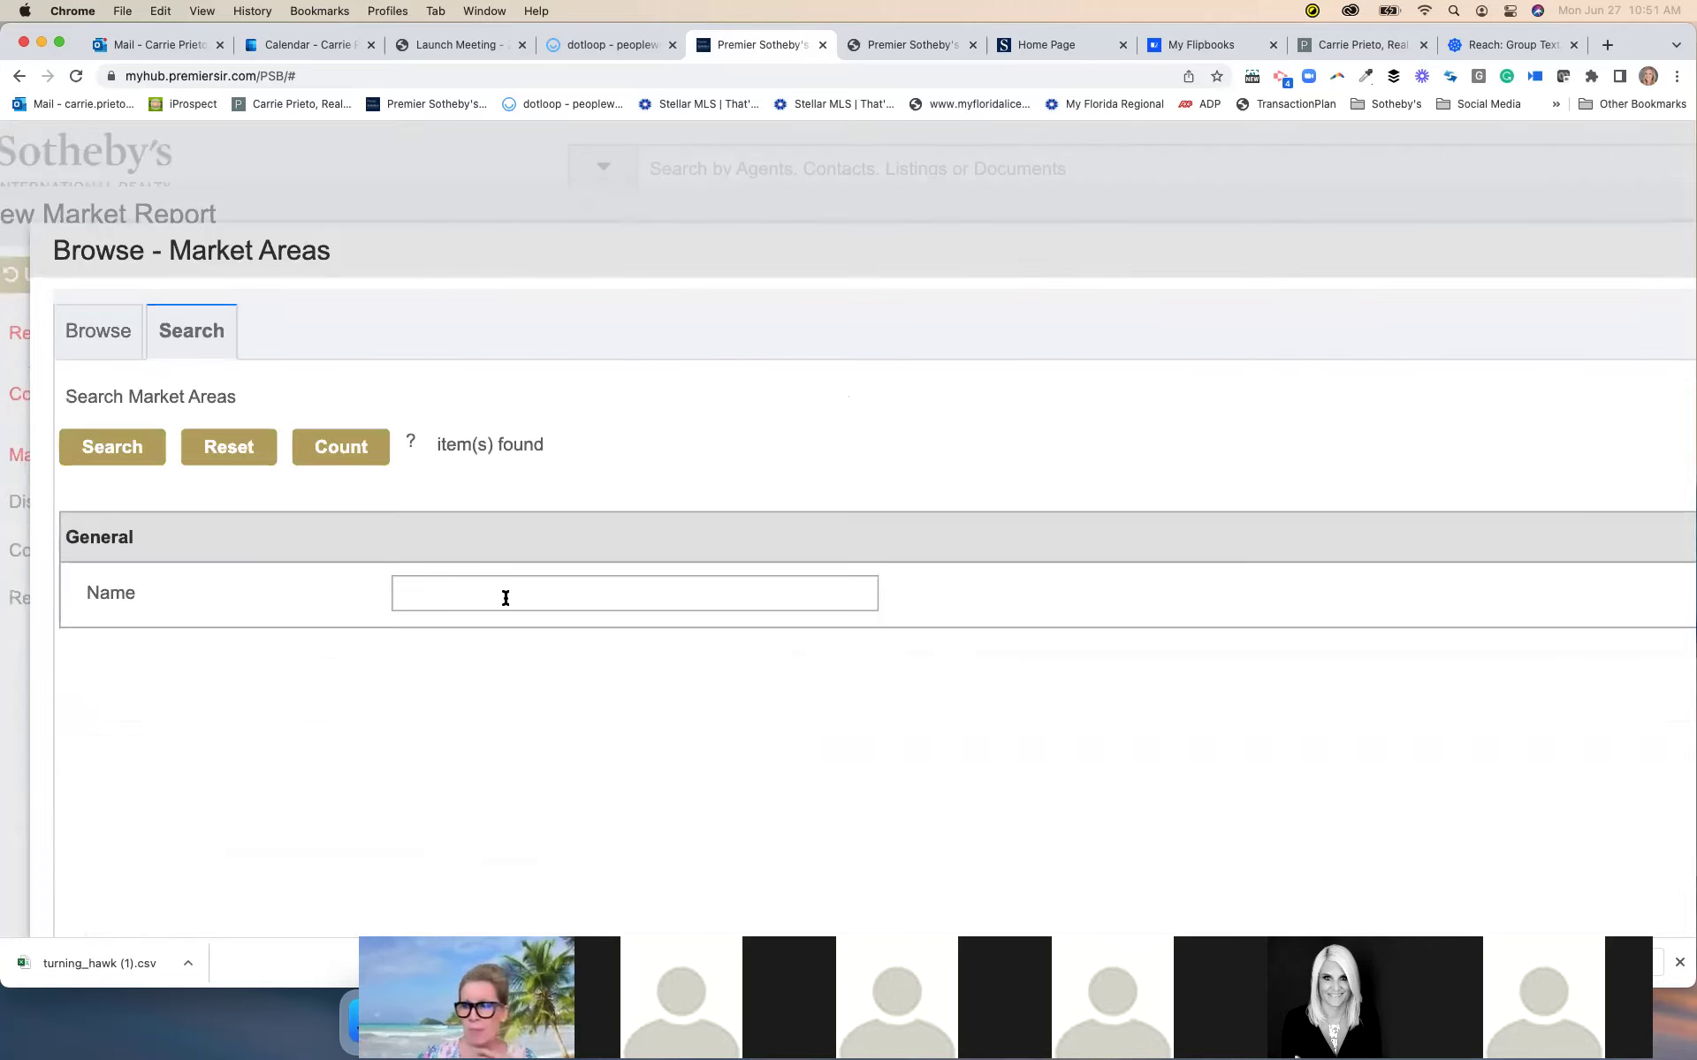
pyautogui.click(503, 598)
pyautogui.write('328')
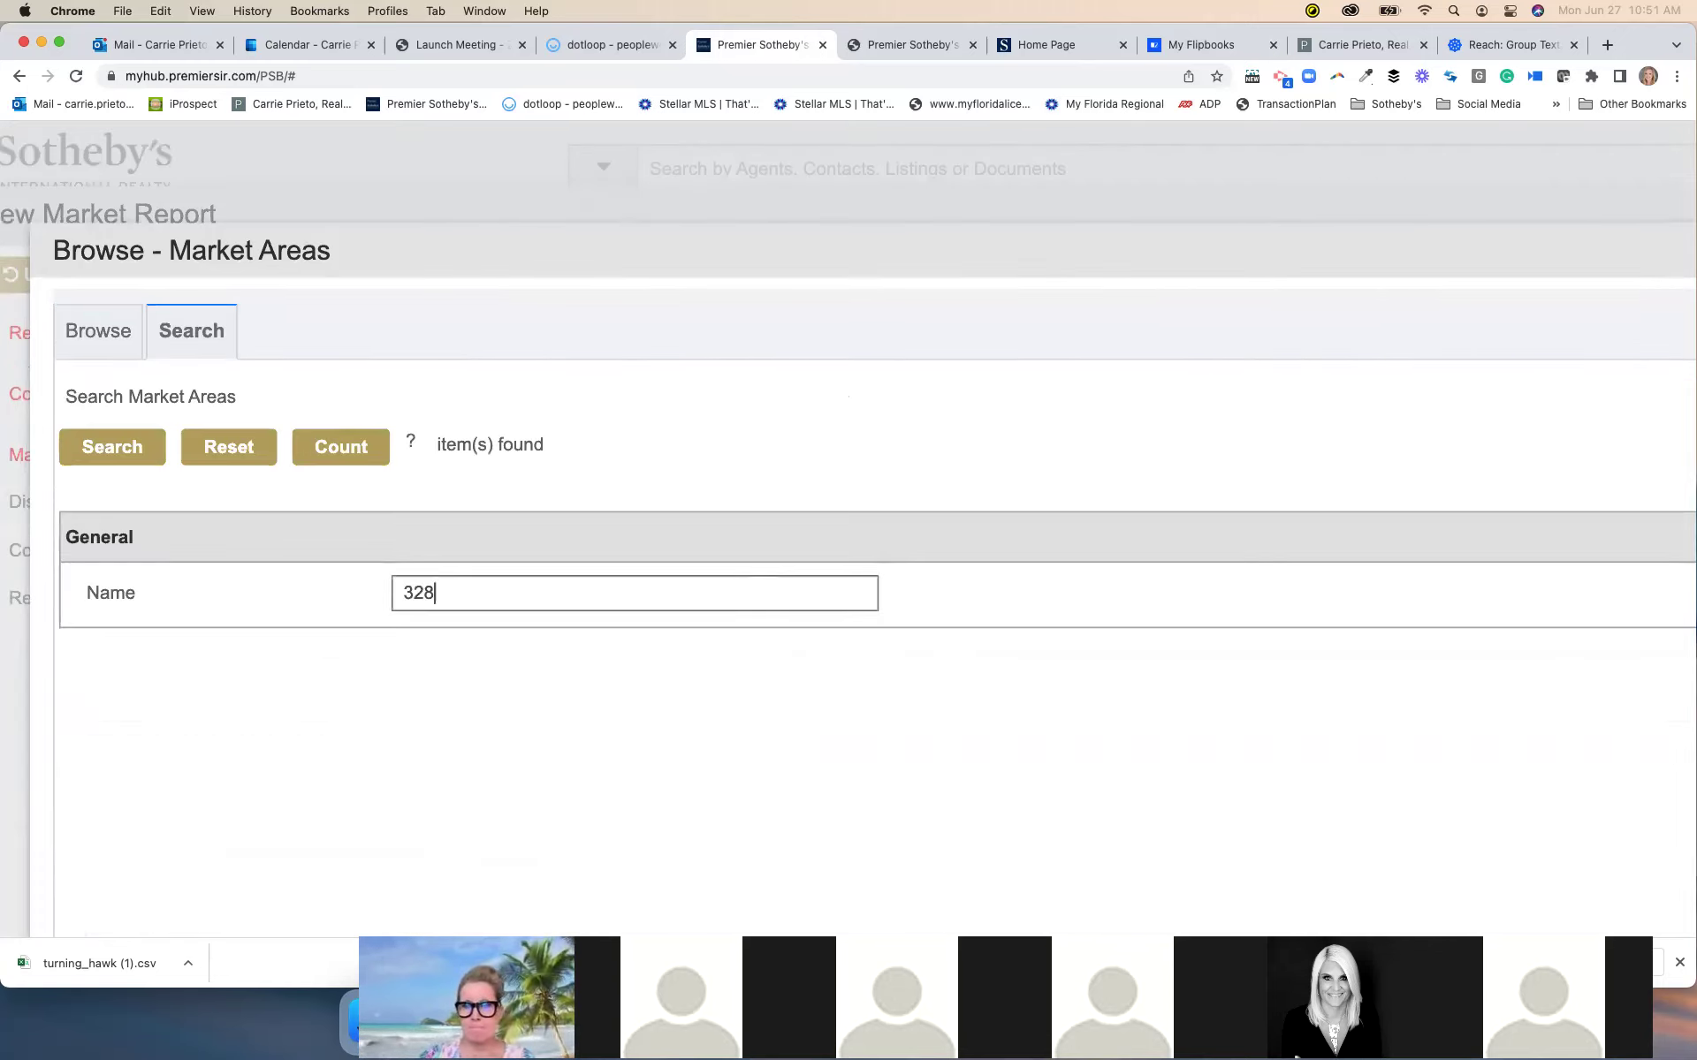
pyautogui.write('27')
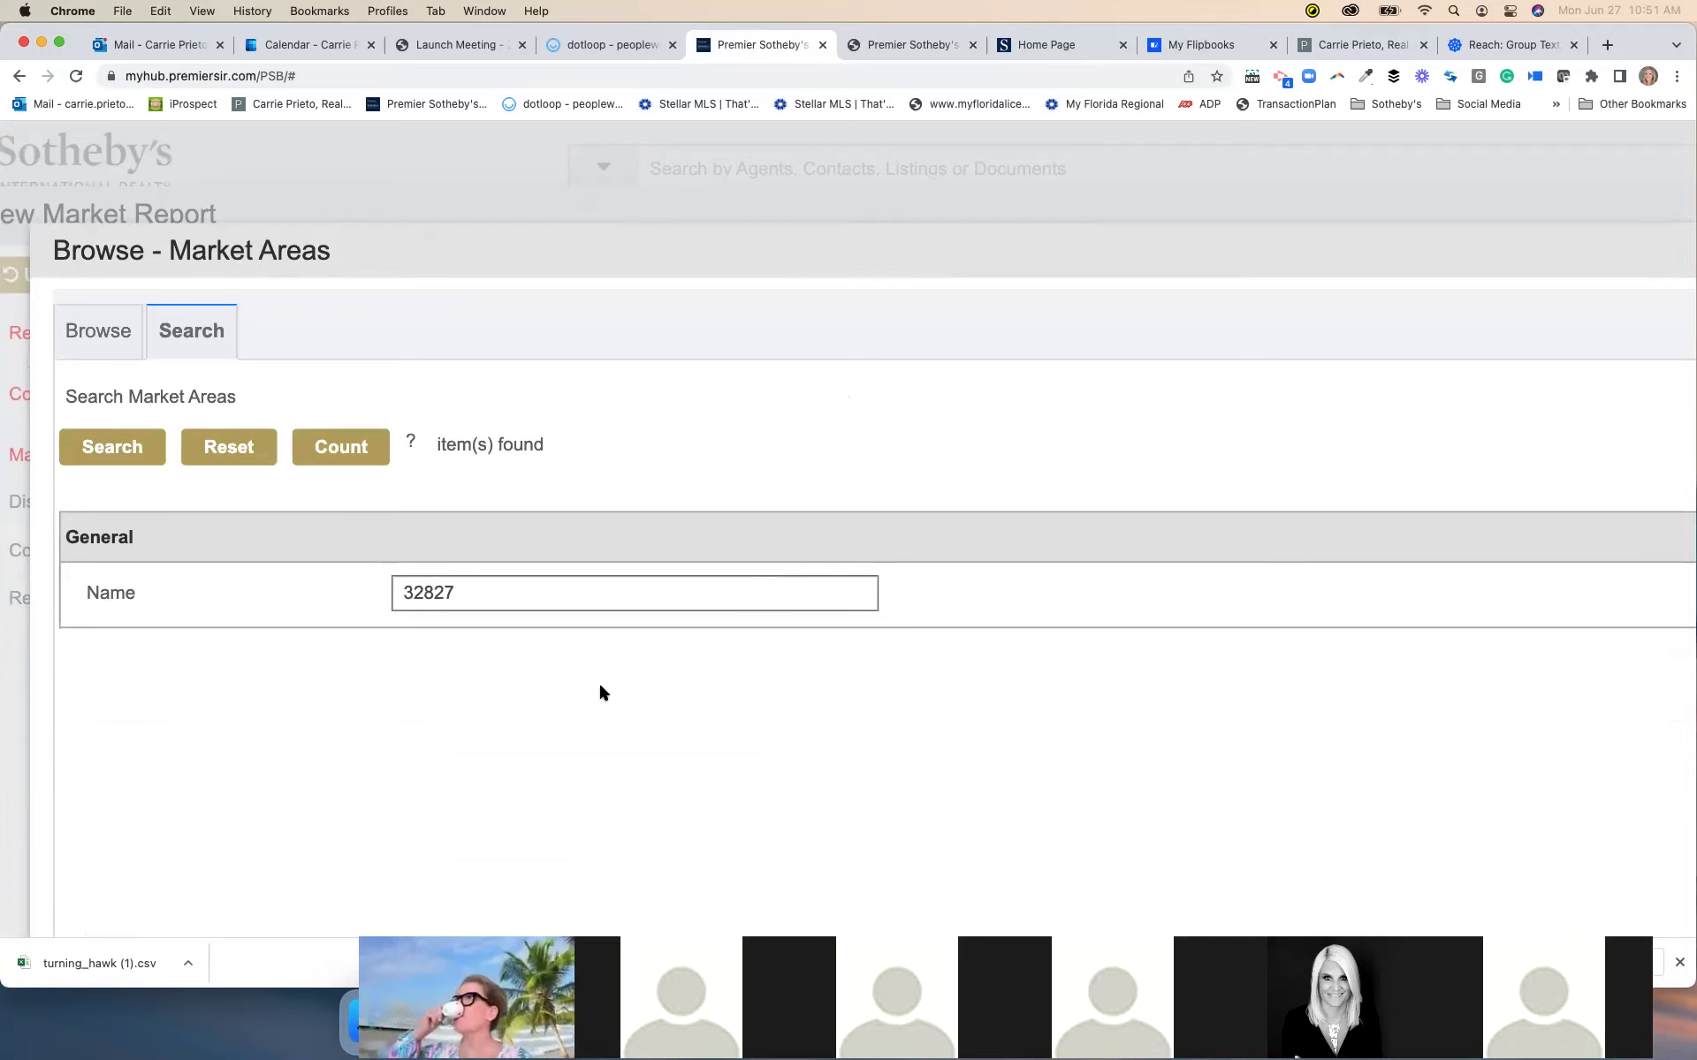
pyautogui.scroll(-3, 600, 692)
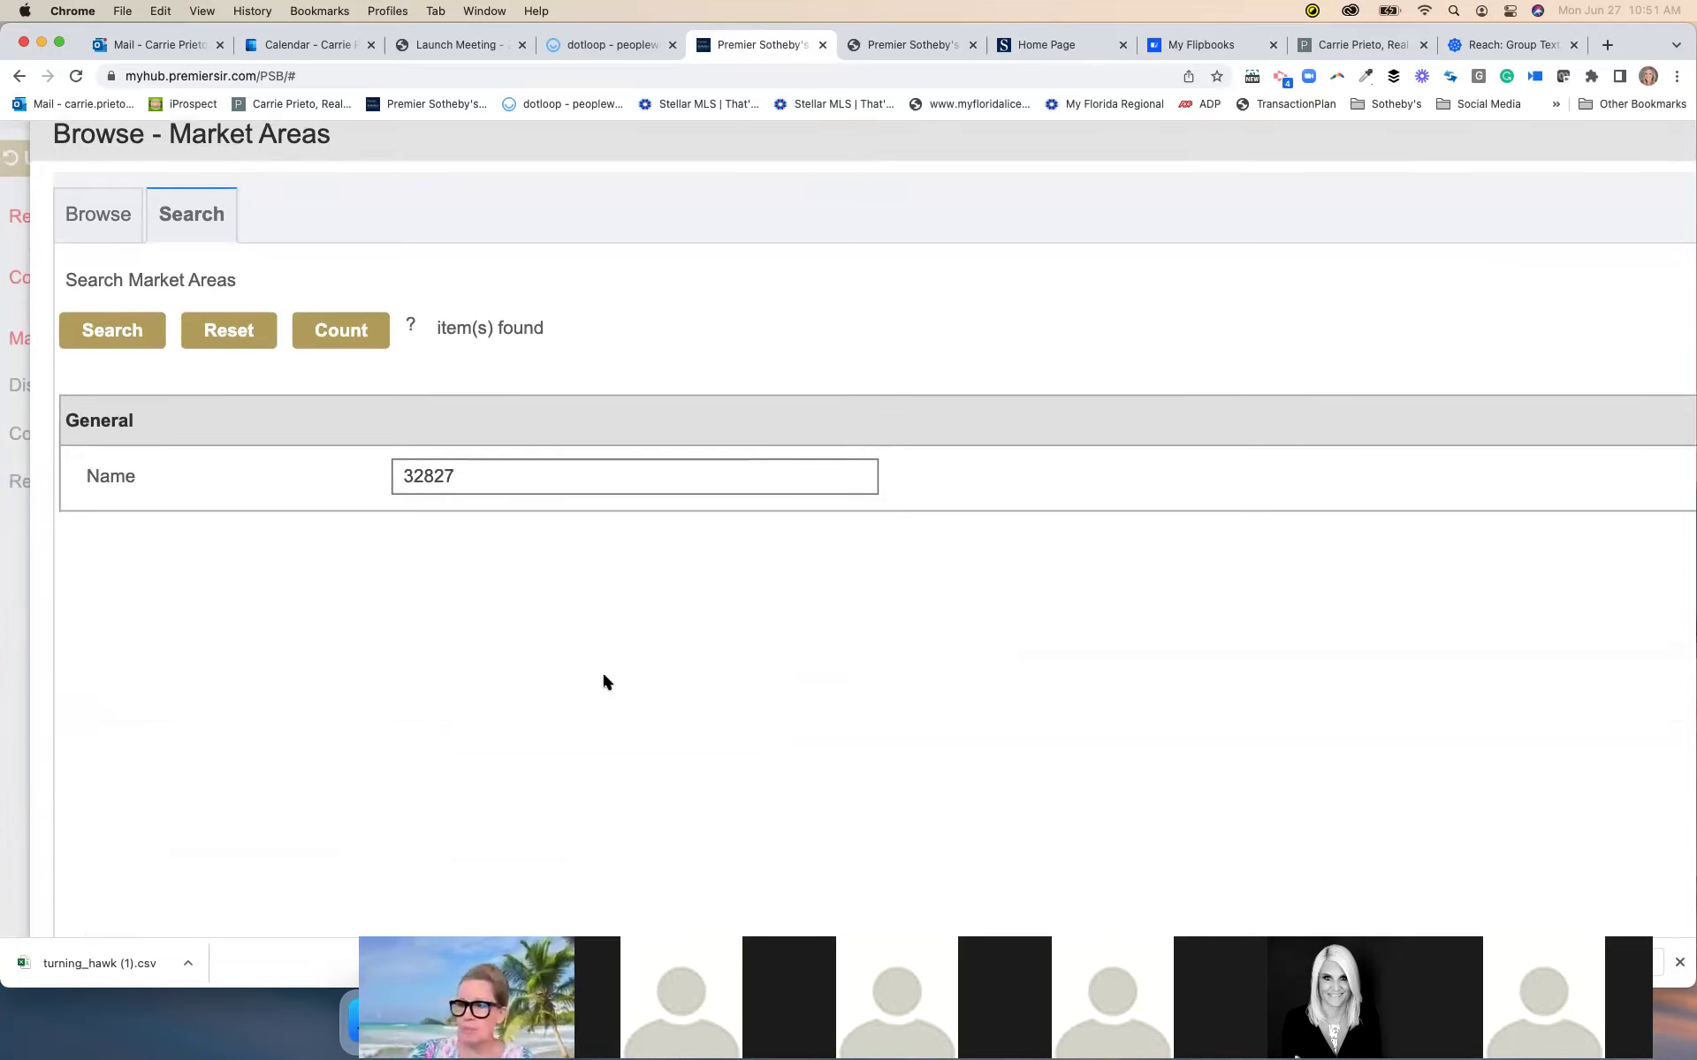
pyautogui.scroll(-3, 604, 675)
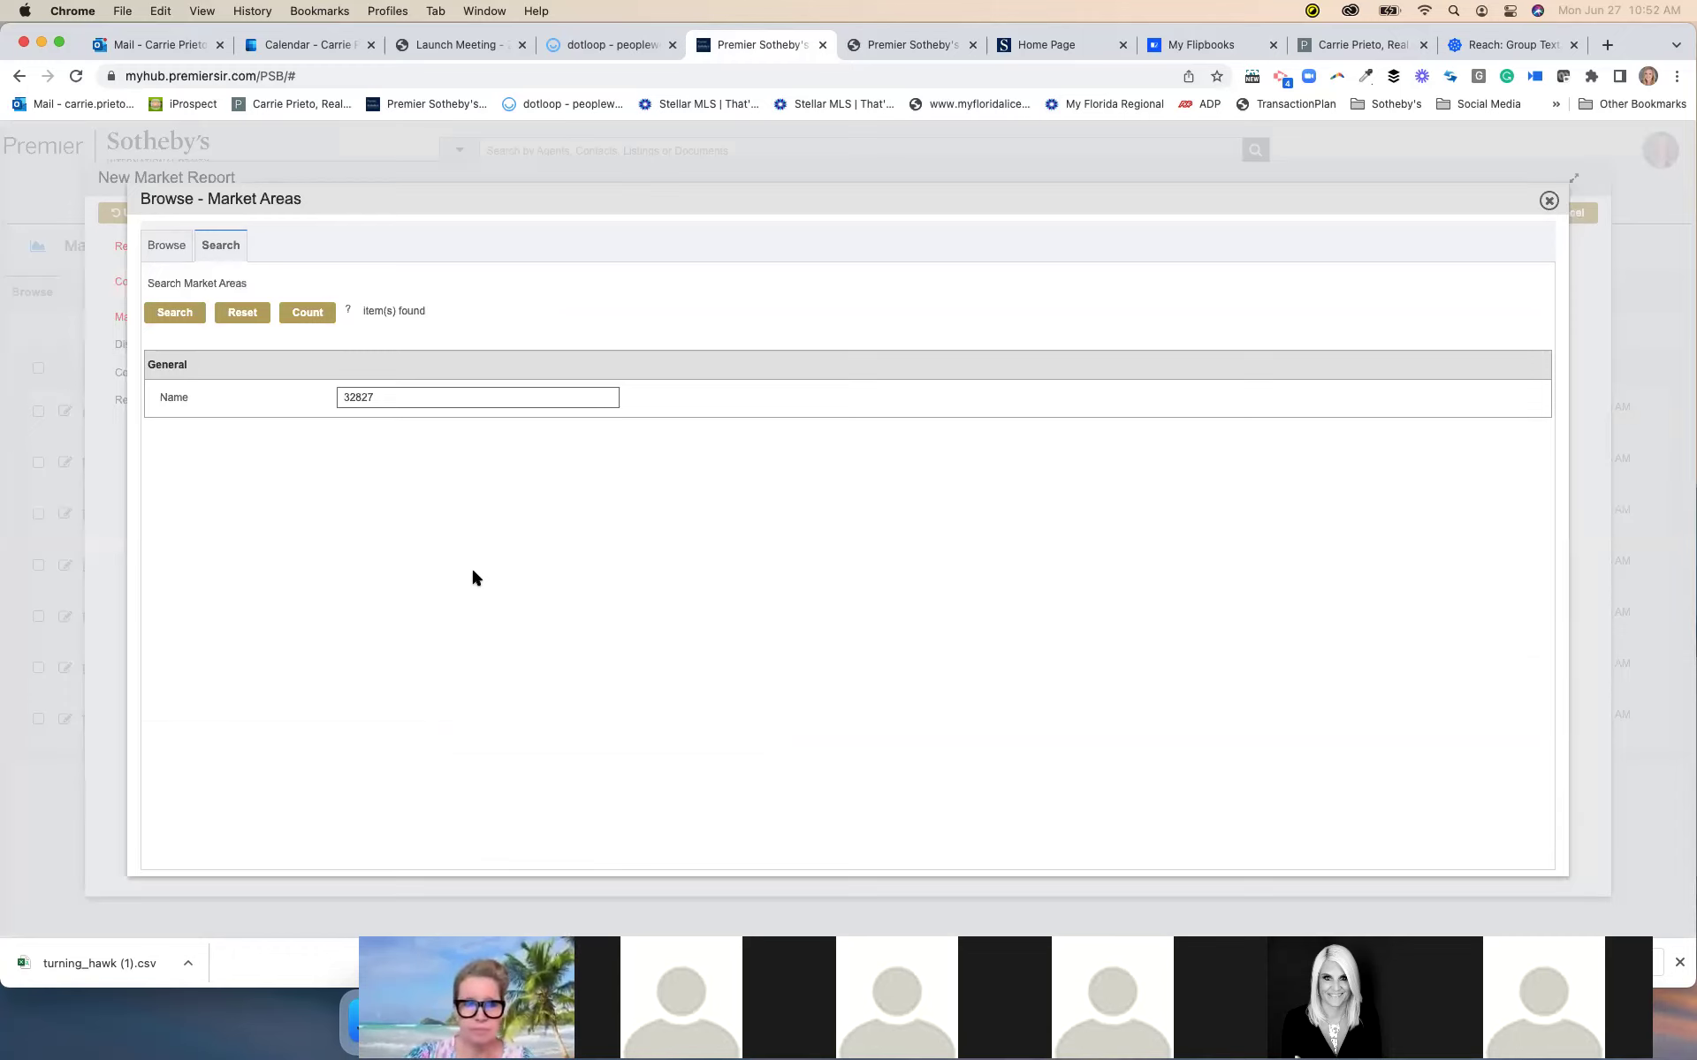
pyautogui.scroll(3, 473, 578)
pyautogui.scroll(-3, 471, 578)
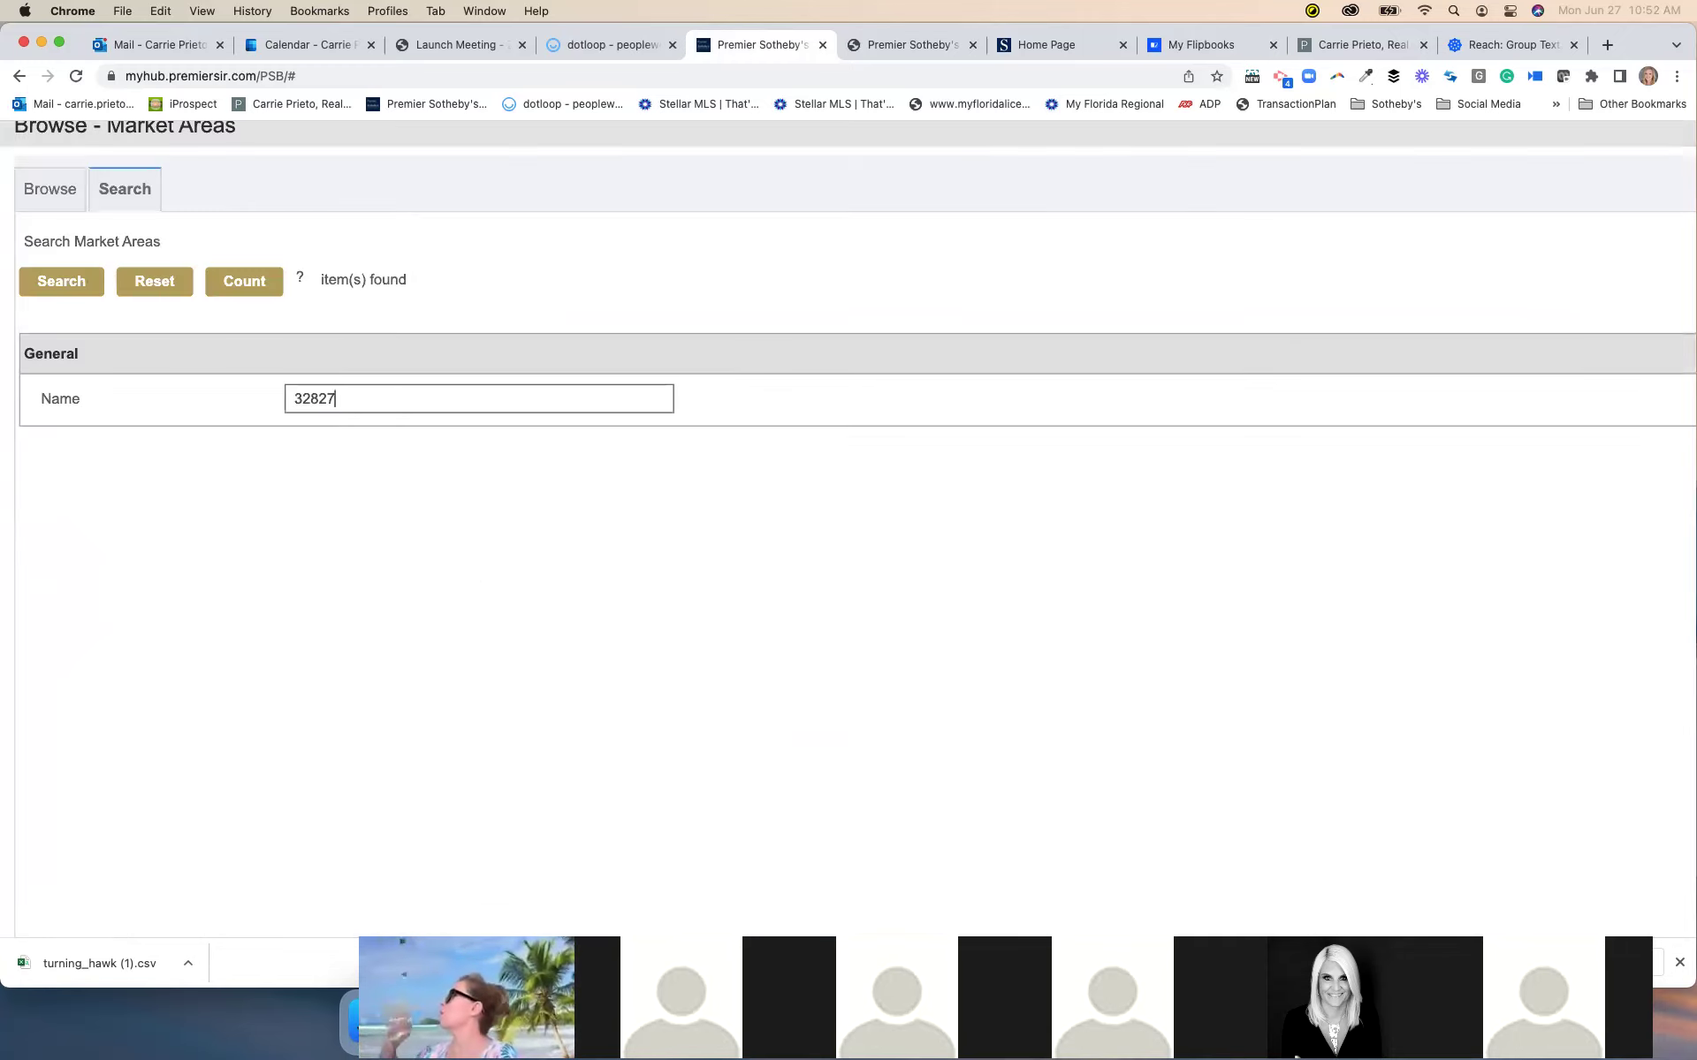
pyautogui.click(68, 281)
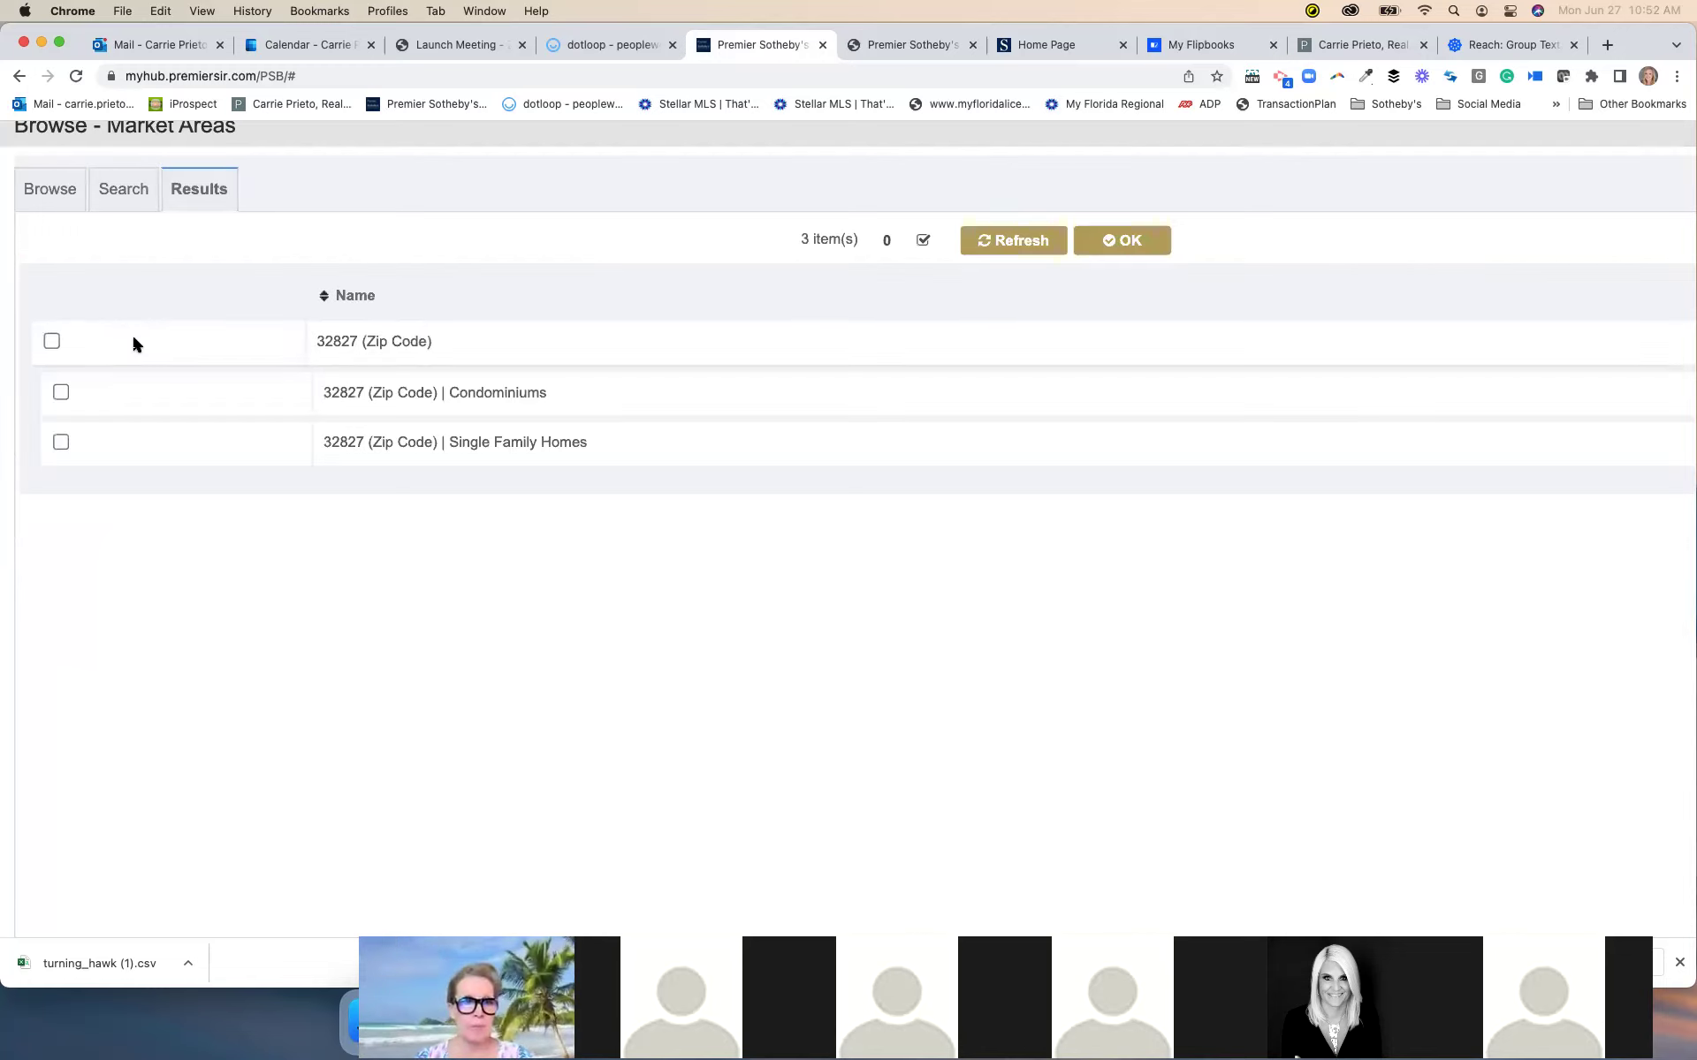
# Select only the general 32827 (Zip Code) market area, without a property type, and add it to the report
pyautogui.scroll(3, 169, 381)
pyautogui.hscroll(-2, 172, 428)
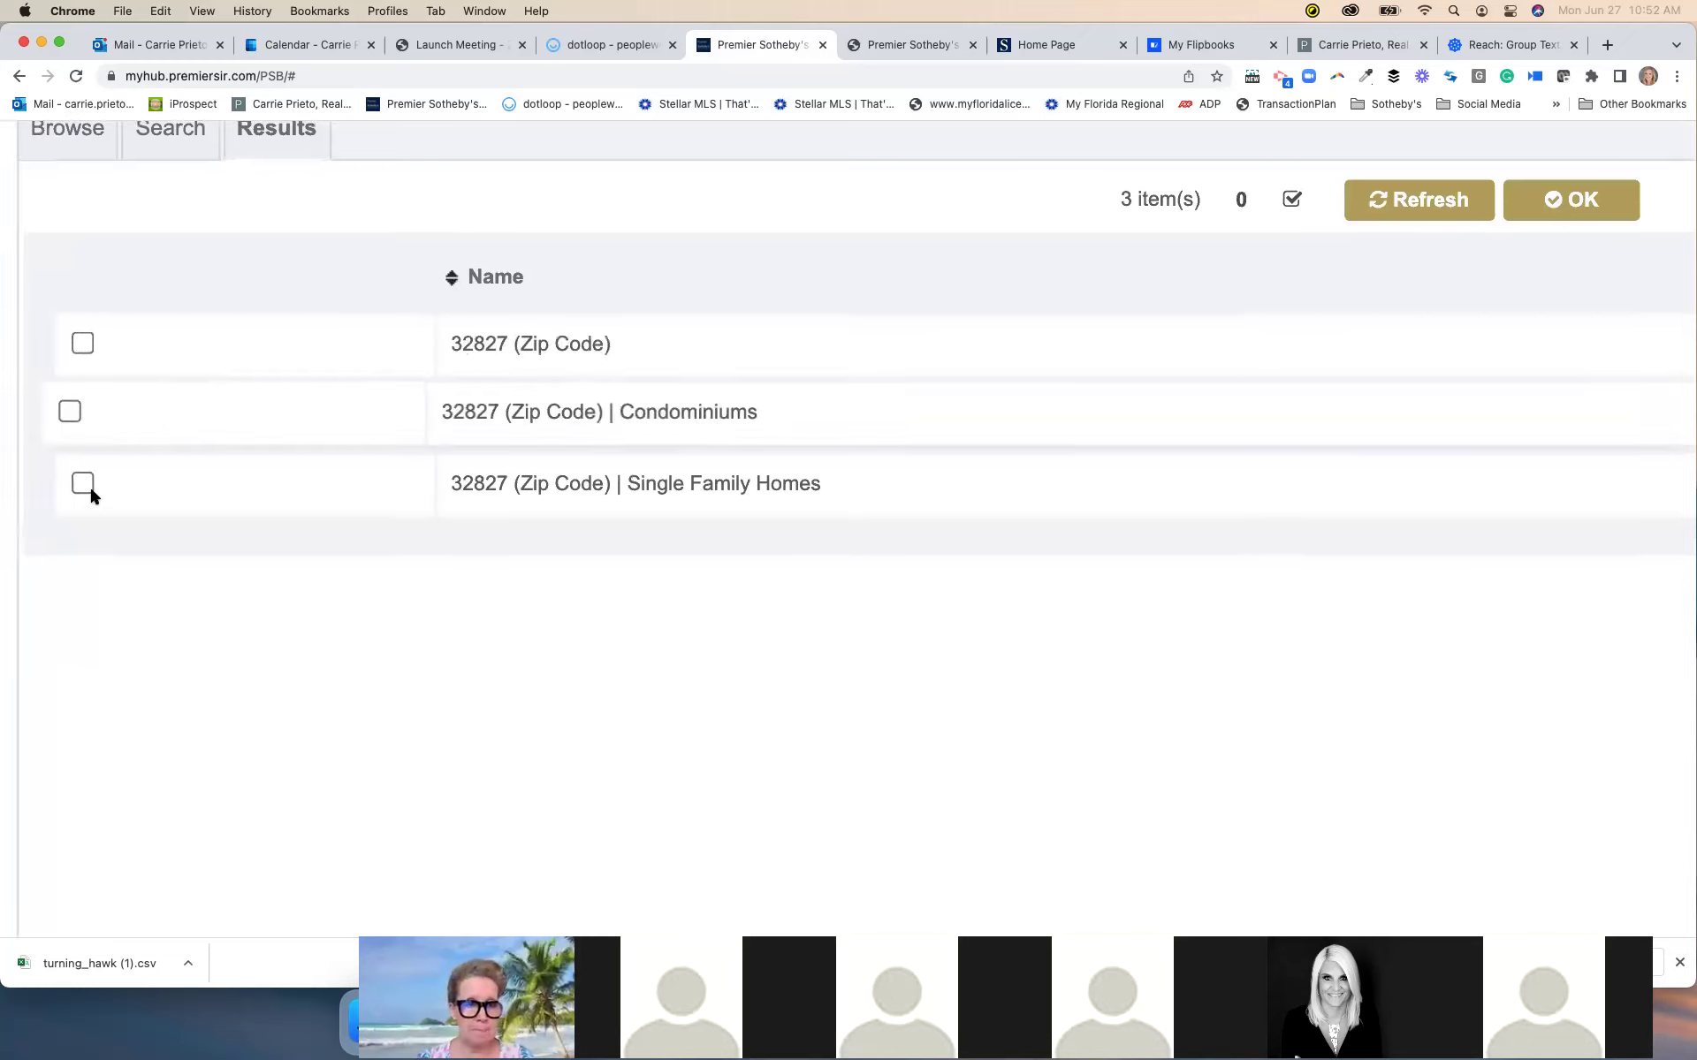
pyautogui.click(159, 508)
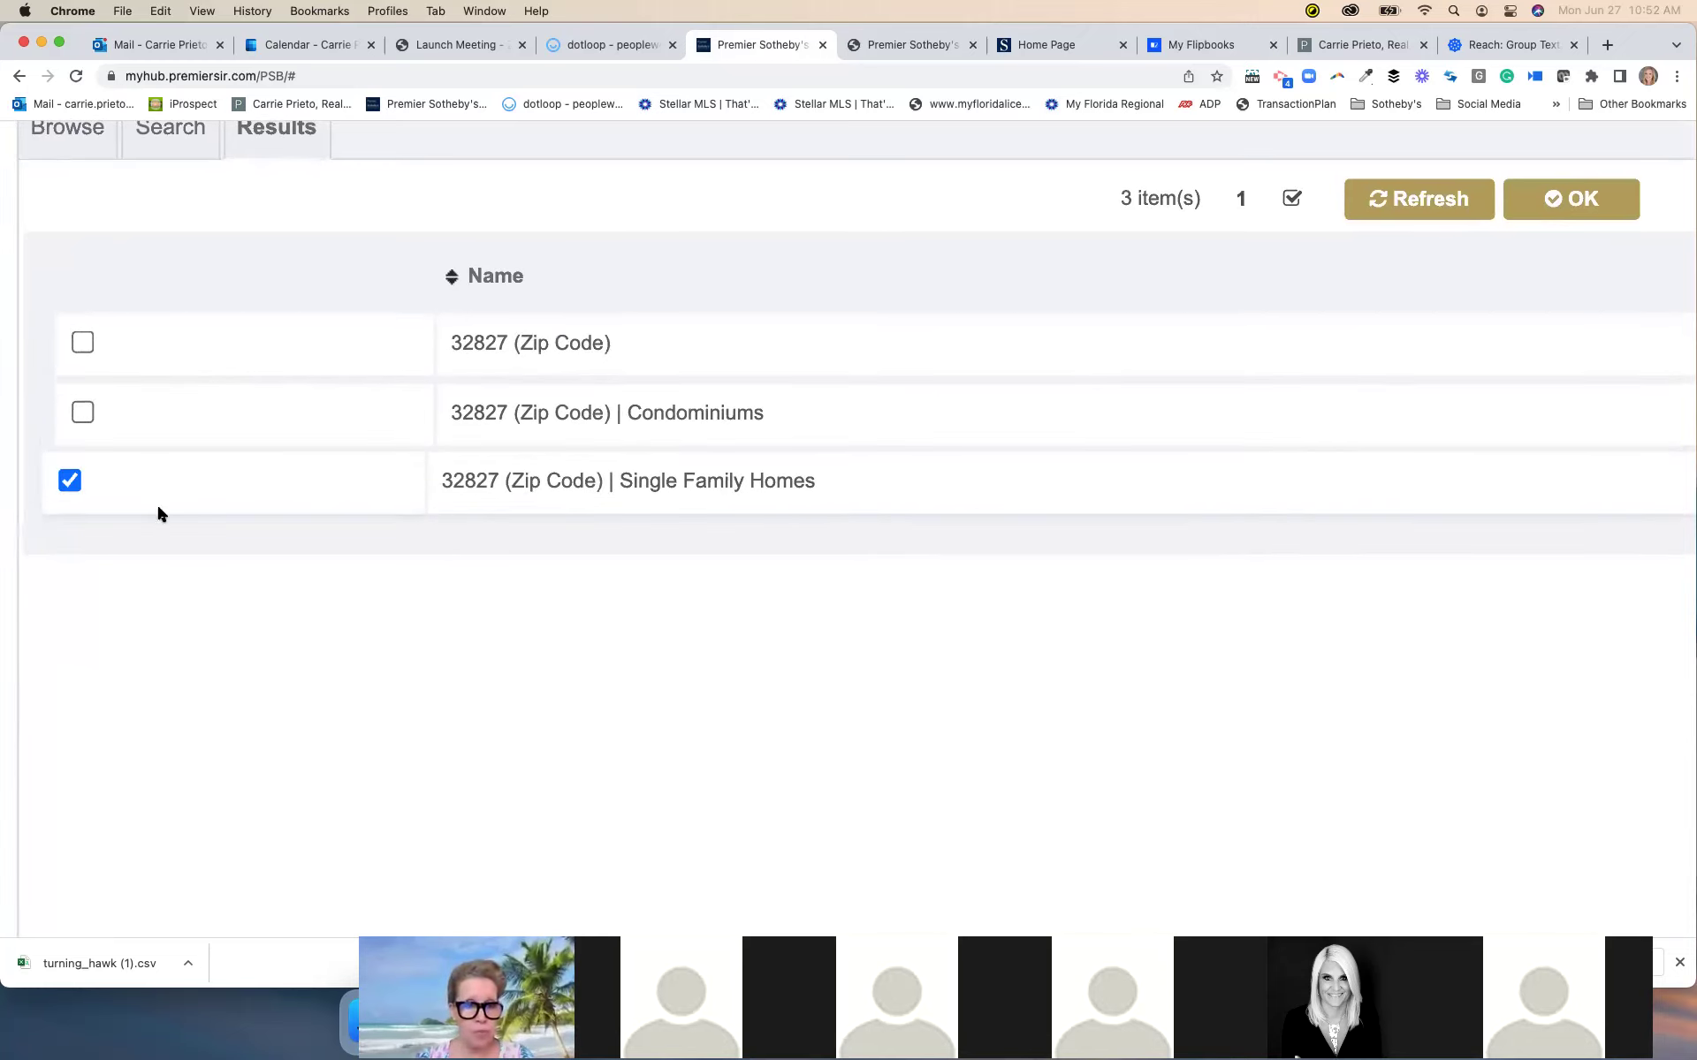
pyautogui.click(73, 481)
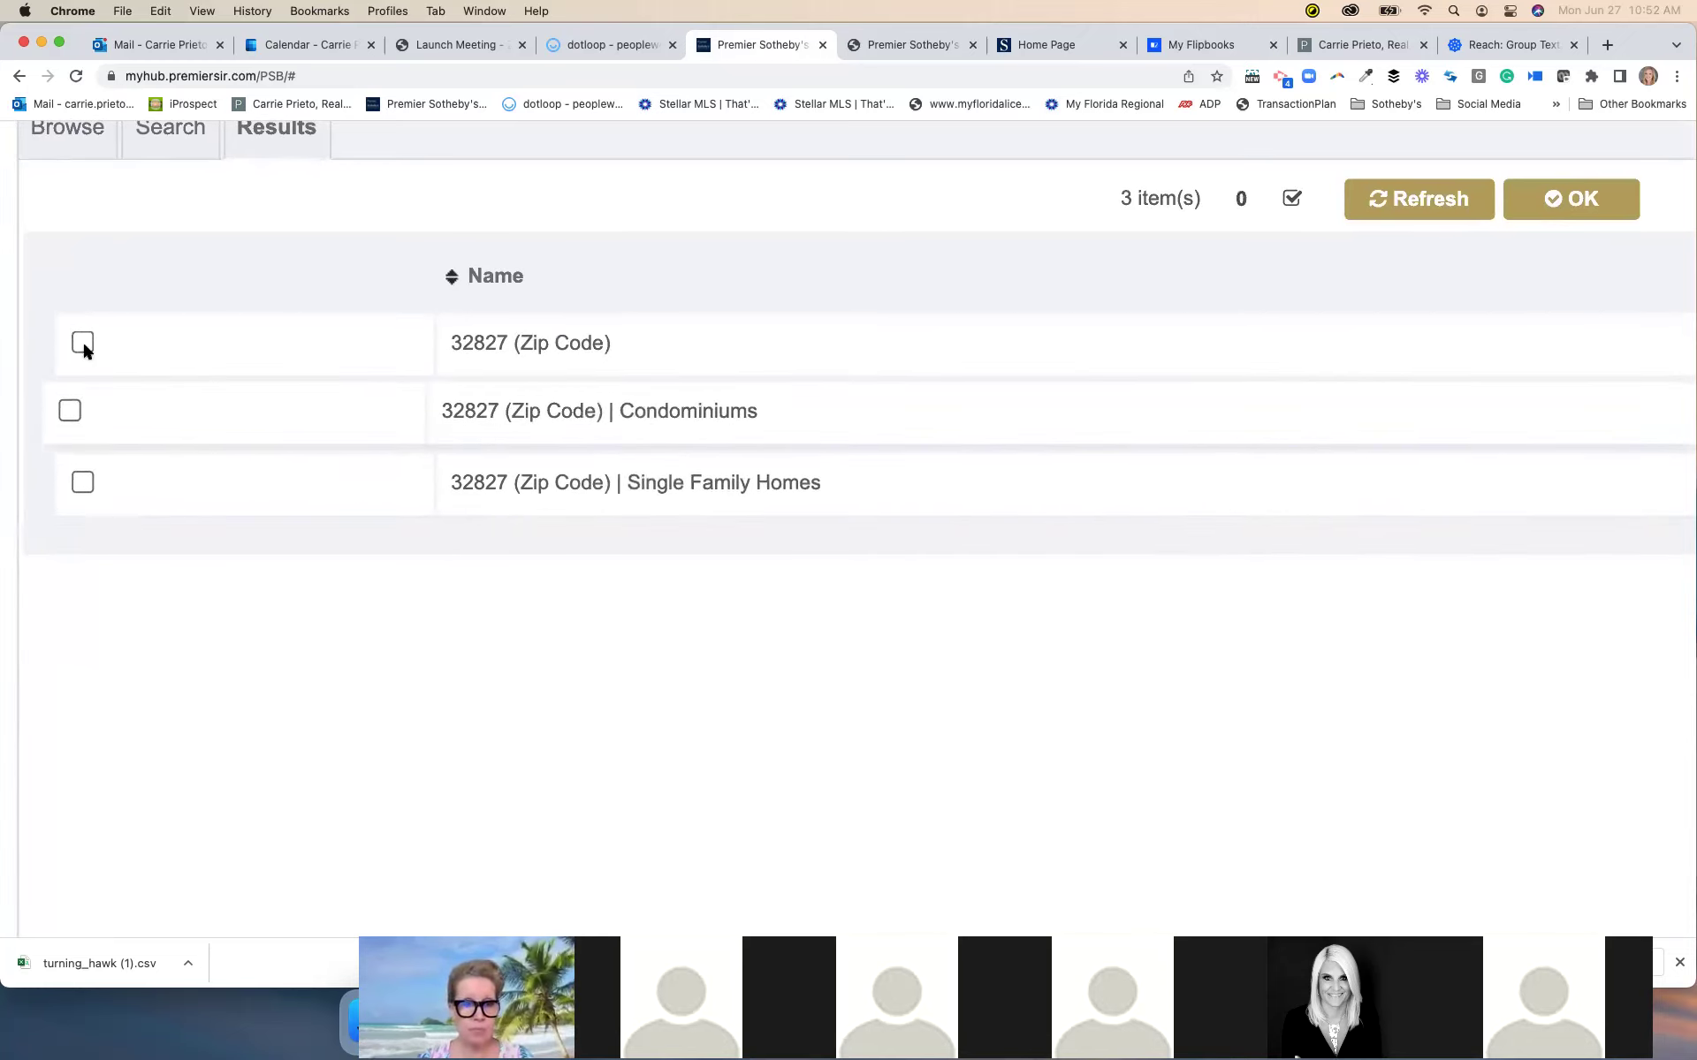
pyautogui.click(70, 342)
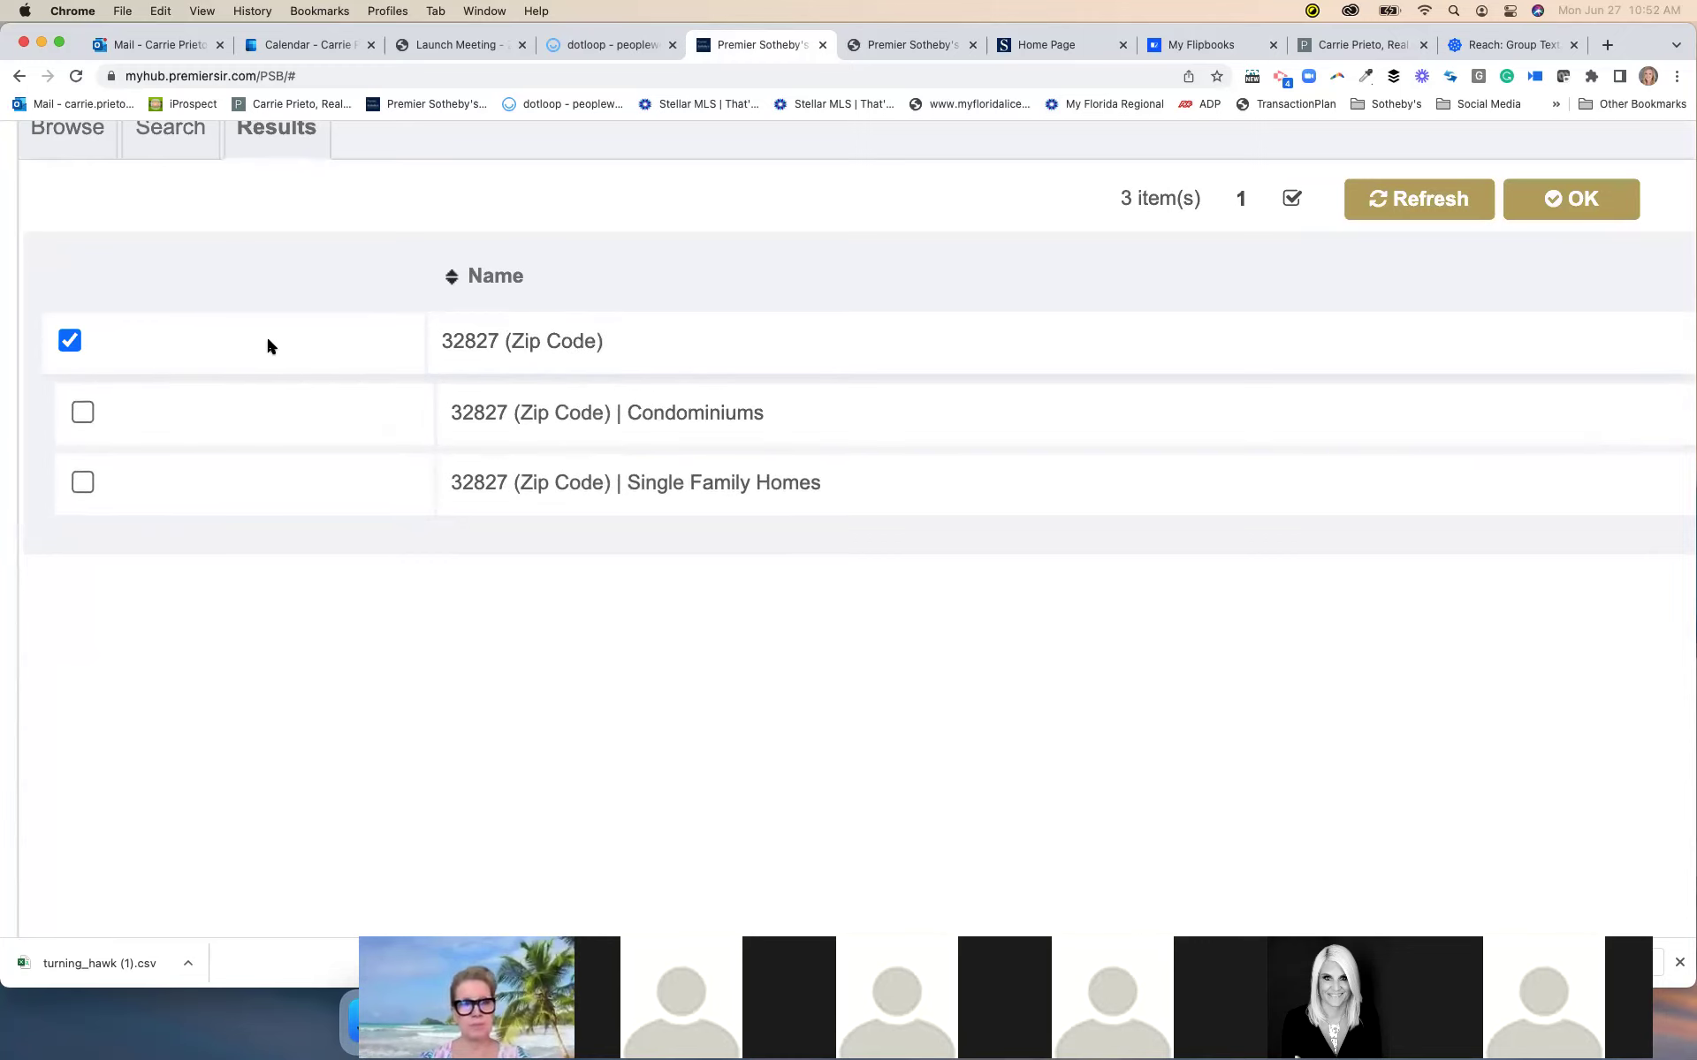
pyautogui.click(1604, 208)
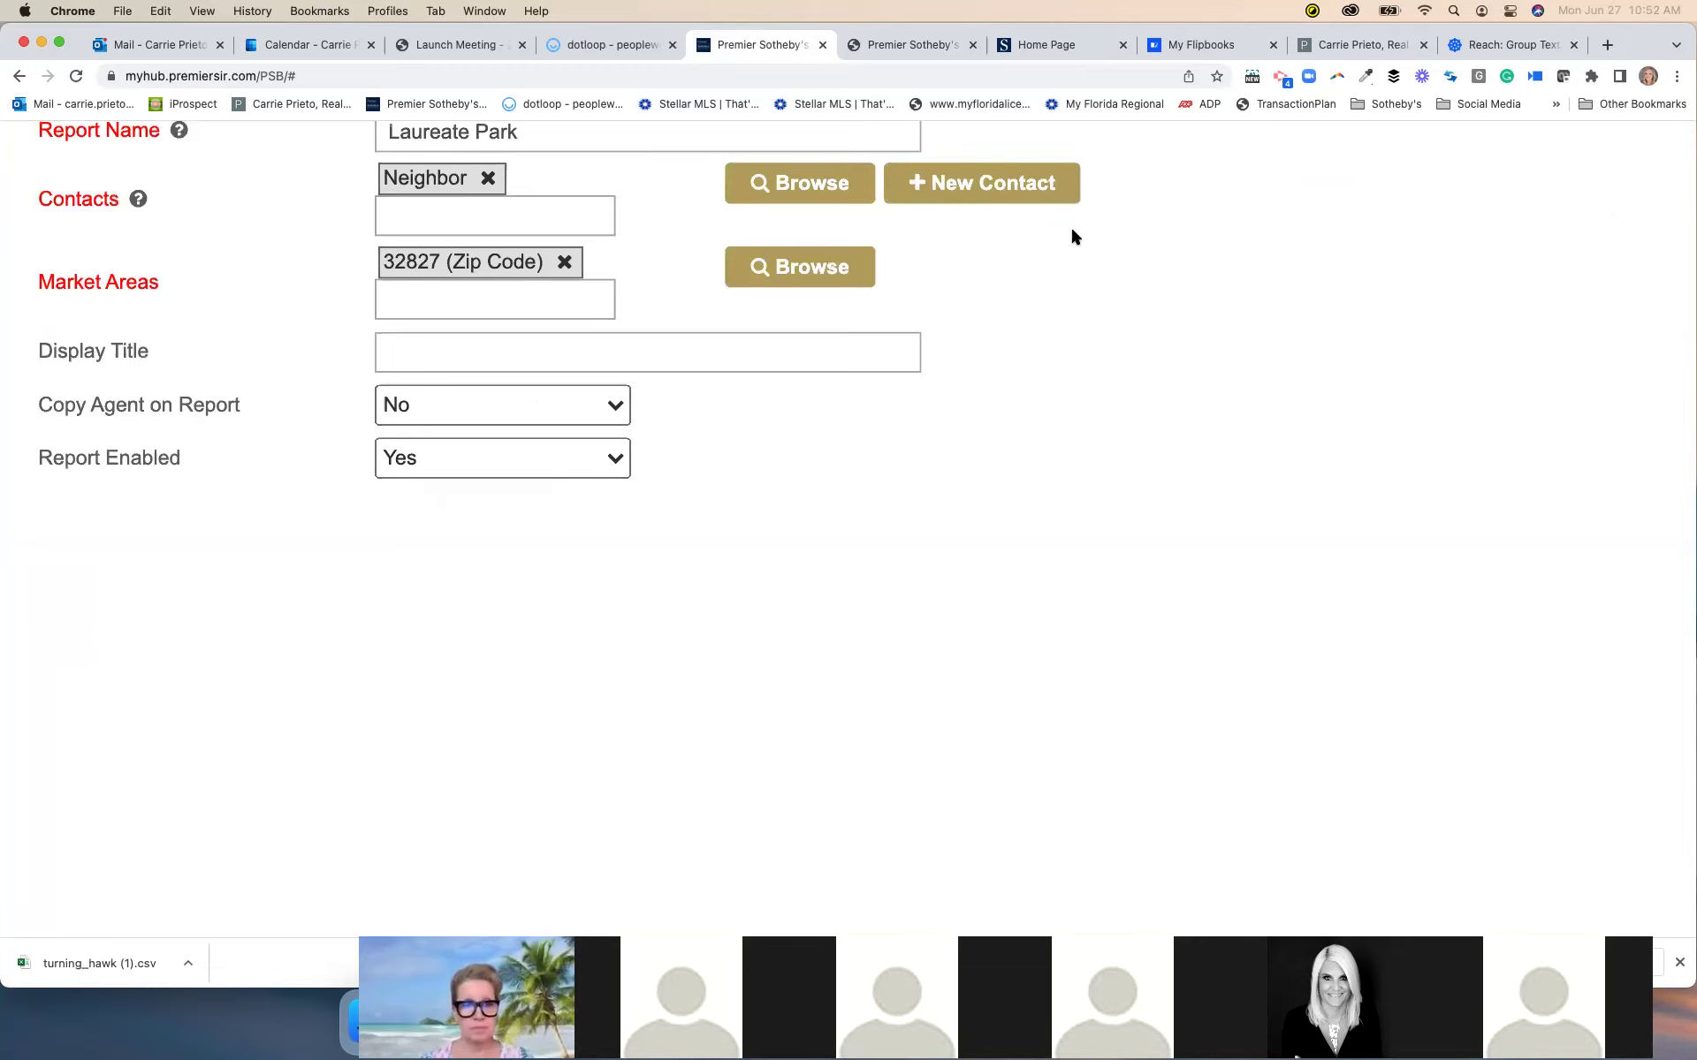
# Set the market report's display title to "What's Happening in Laureate Park"
pyautogui.click(868, 354)
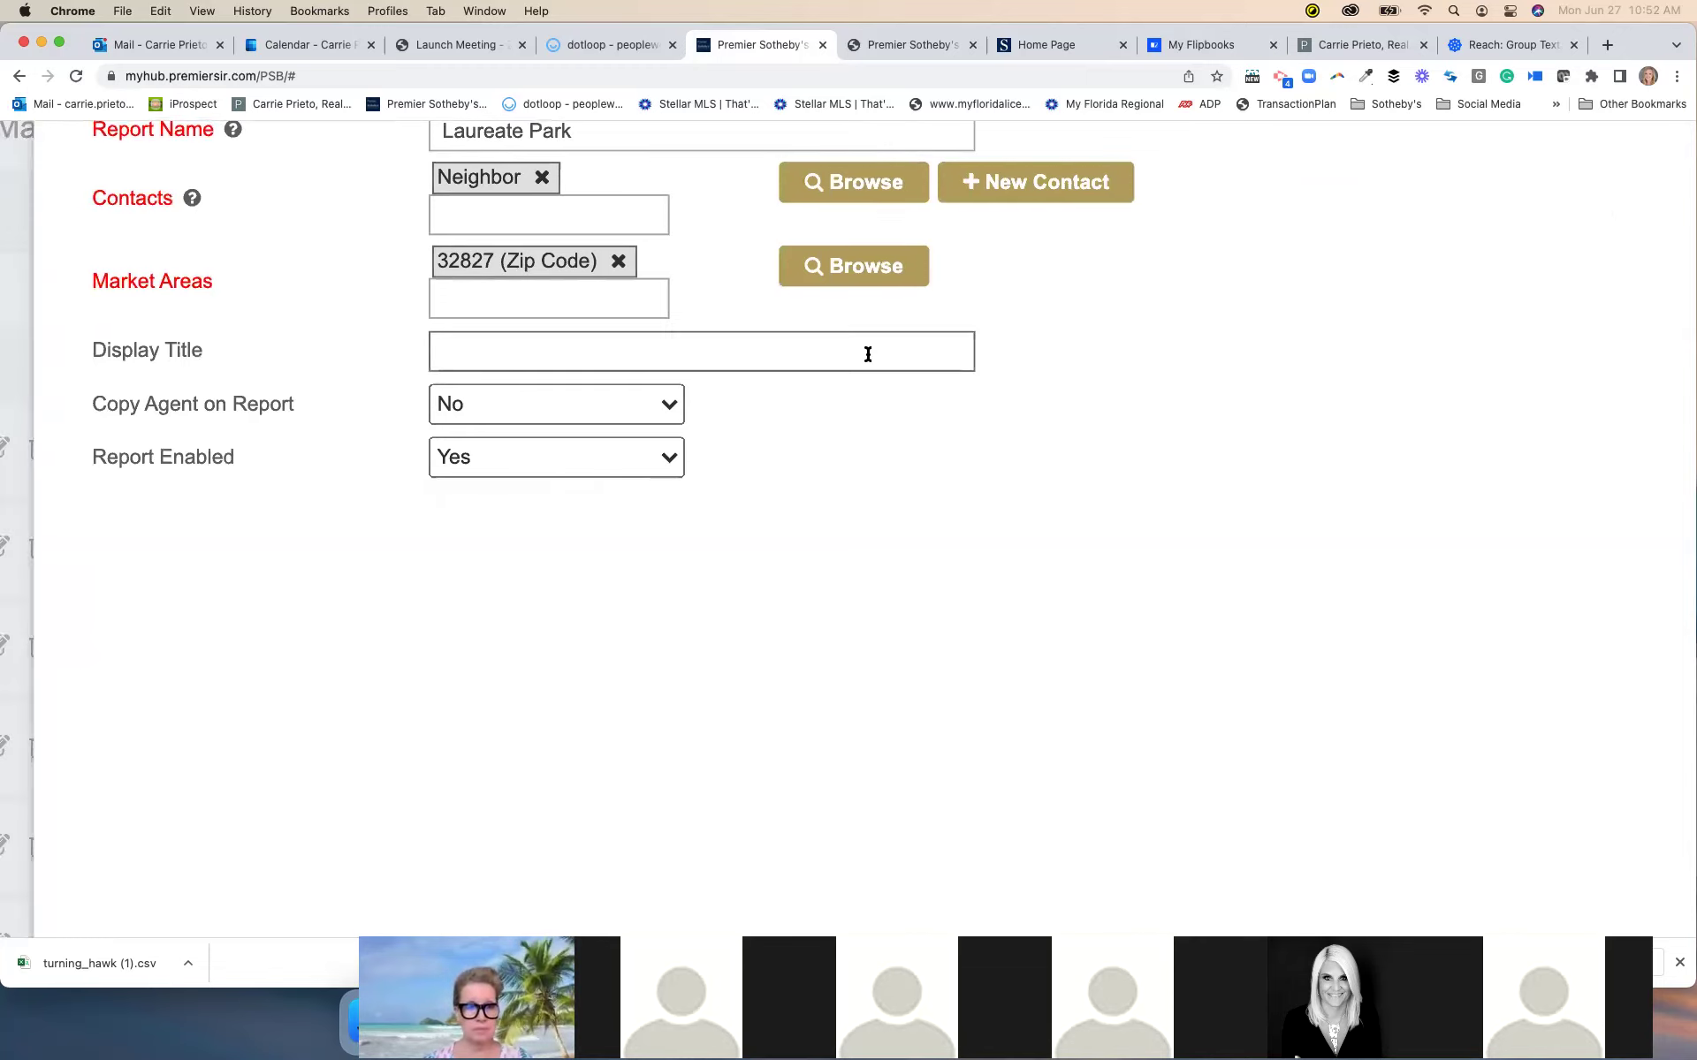
pyautogui.write("What's Ha")
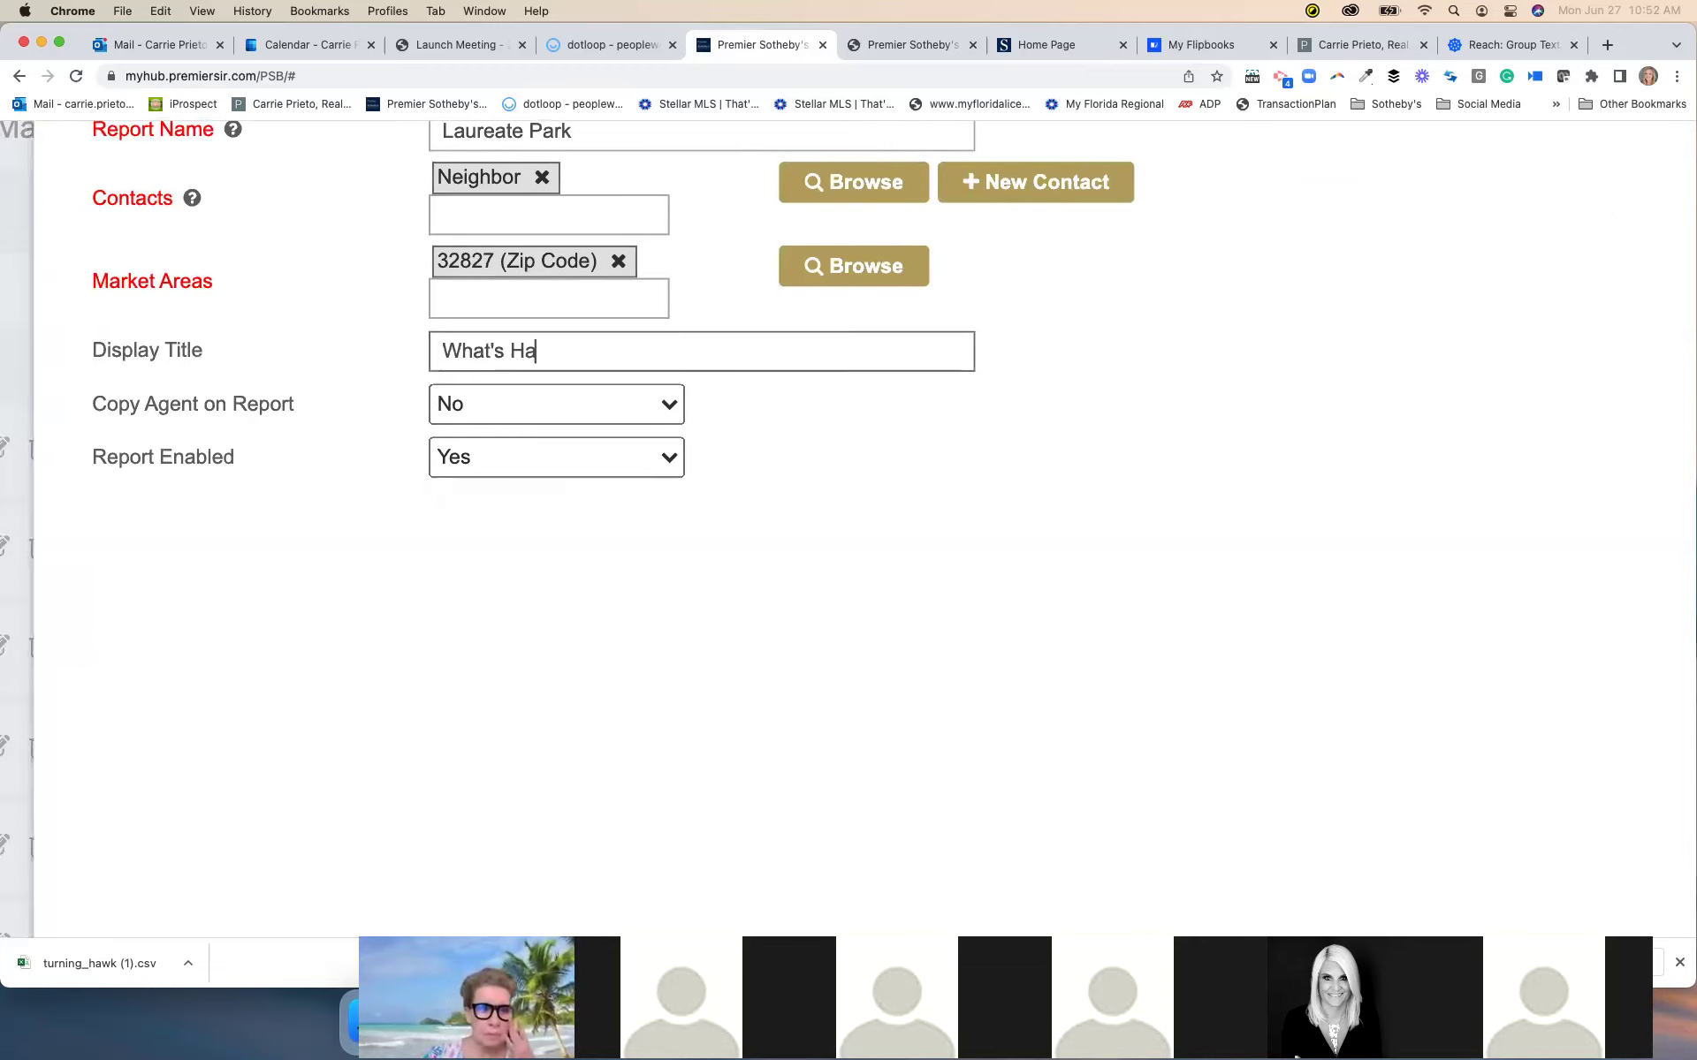
pyautogui.write('ppening in Laure')
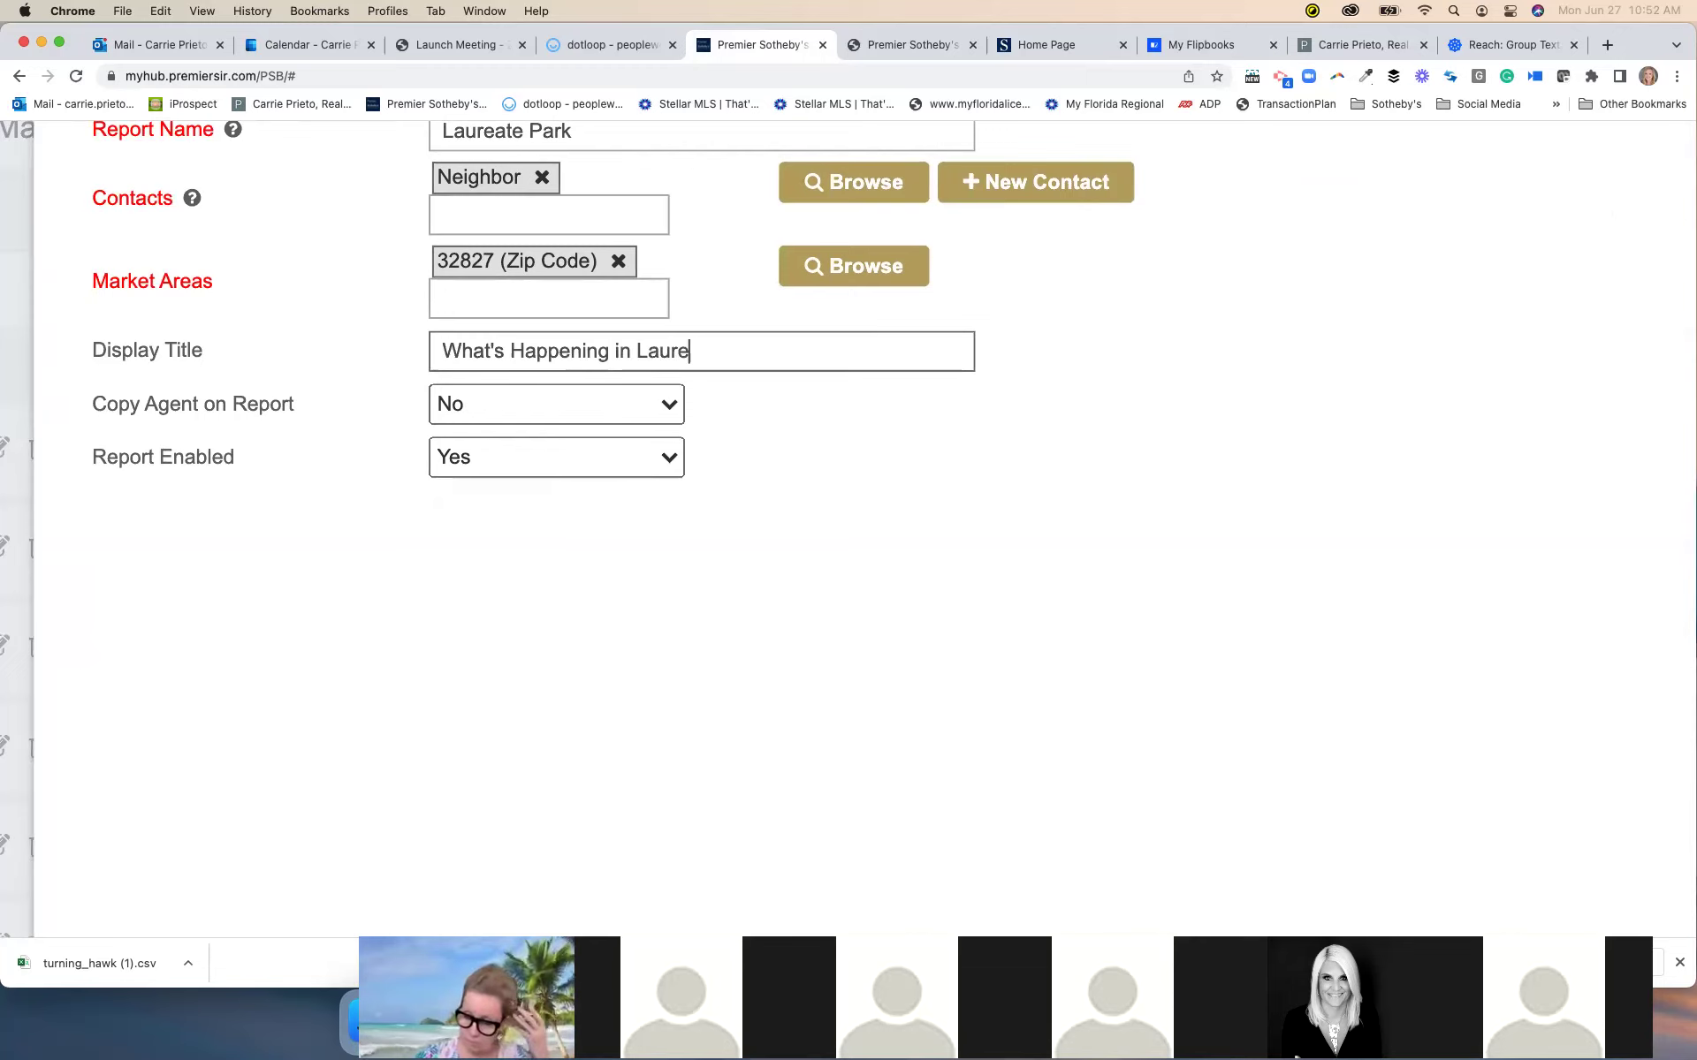
pyautogui.write('ate Park')
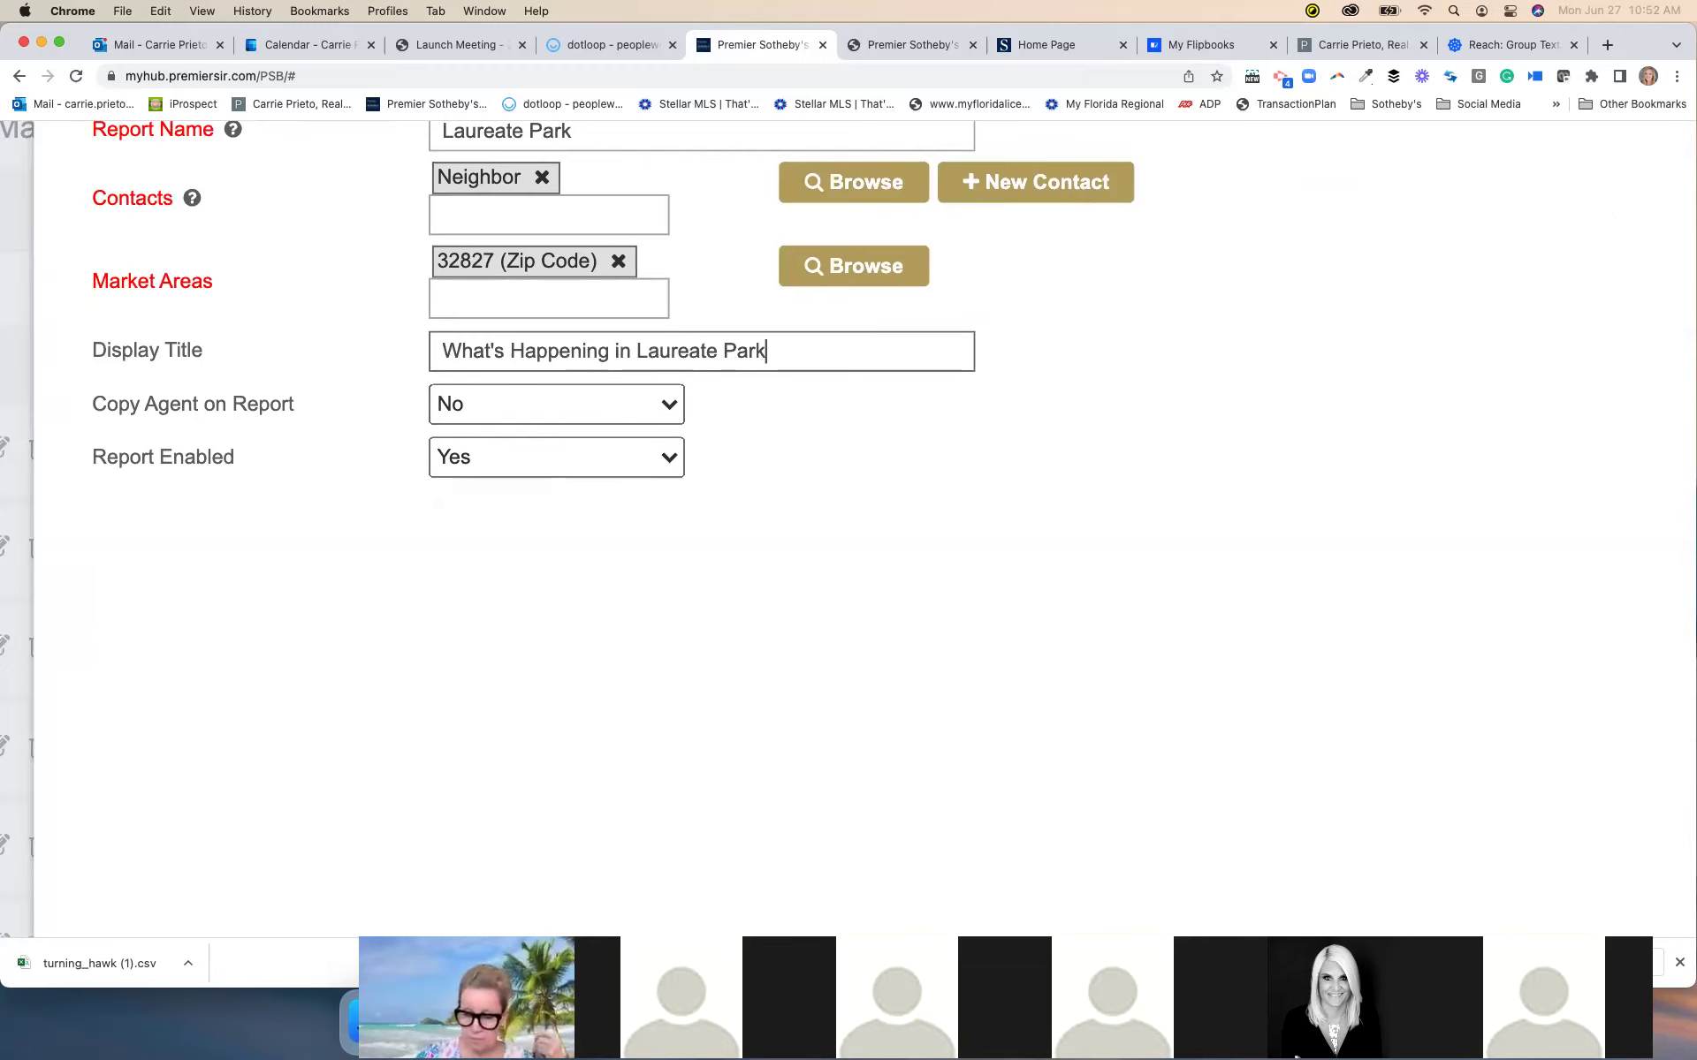
pyautogui.scroll(3, 699, 430)
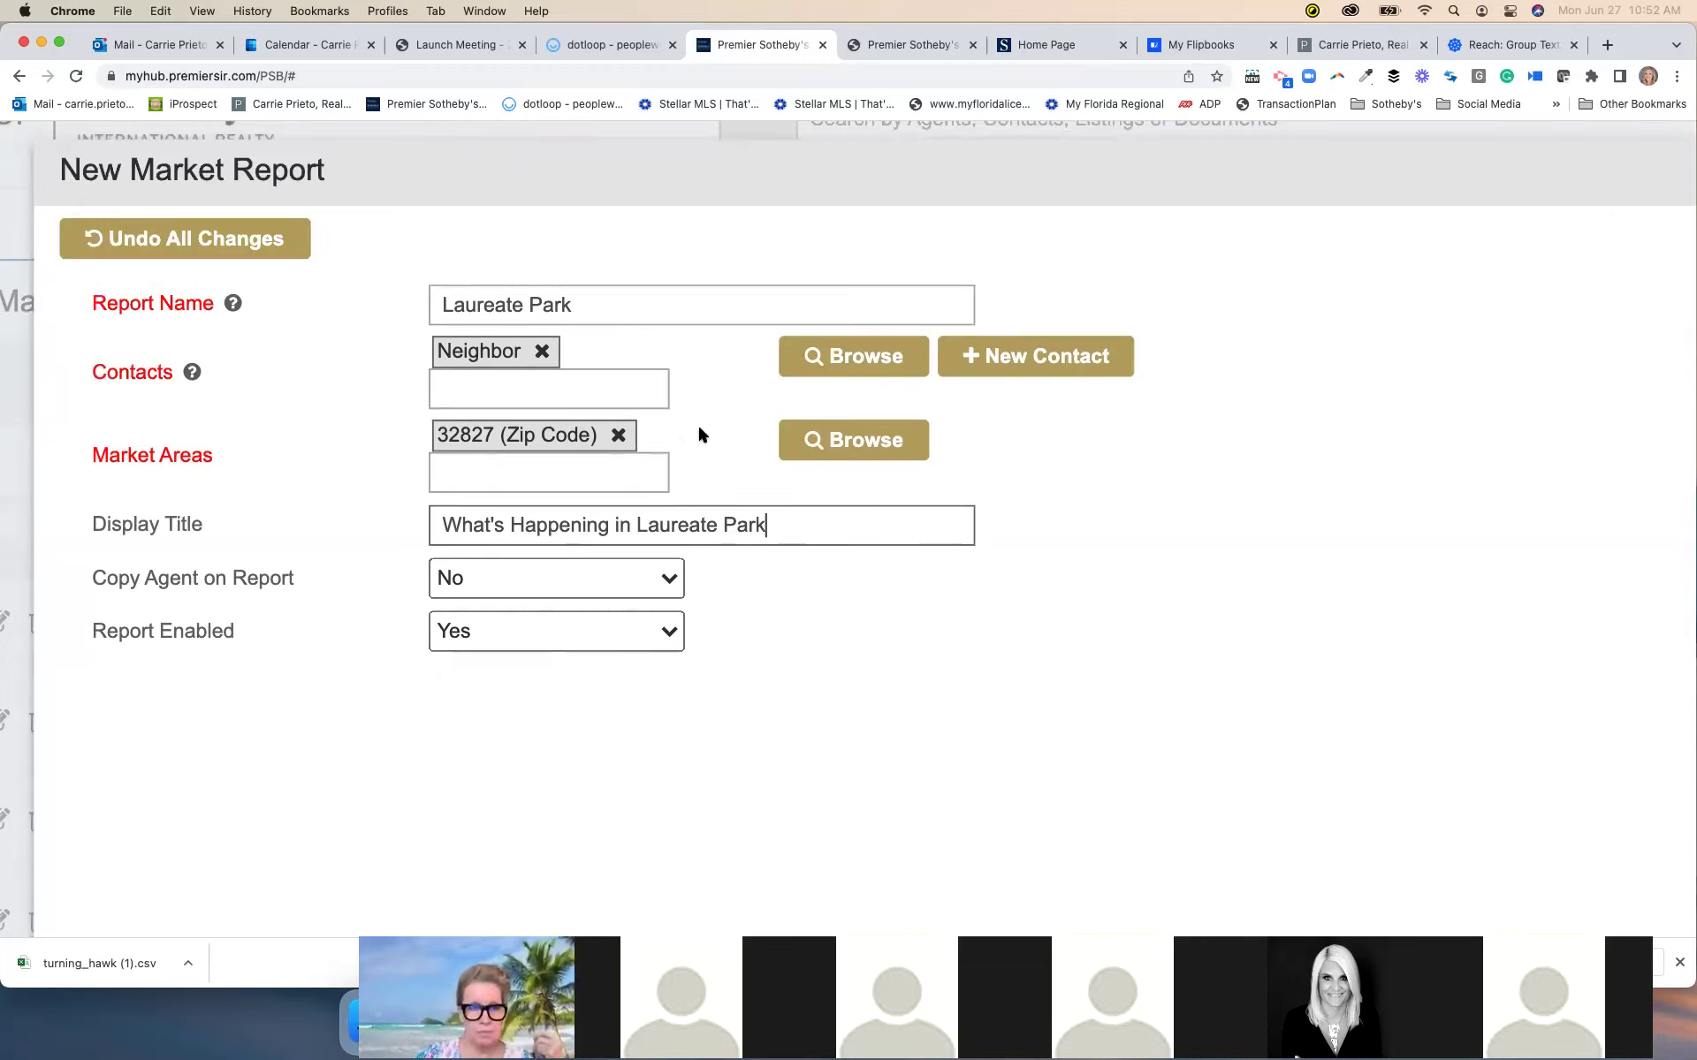
pyautogui.scroll(-5, 699, 433)
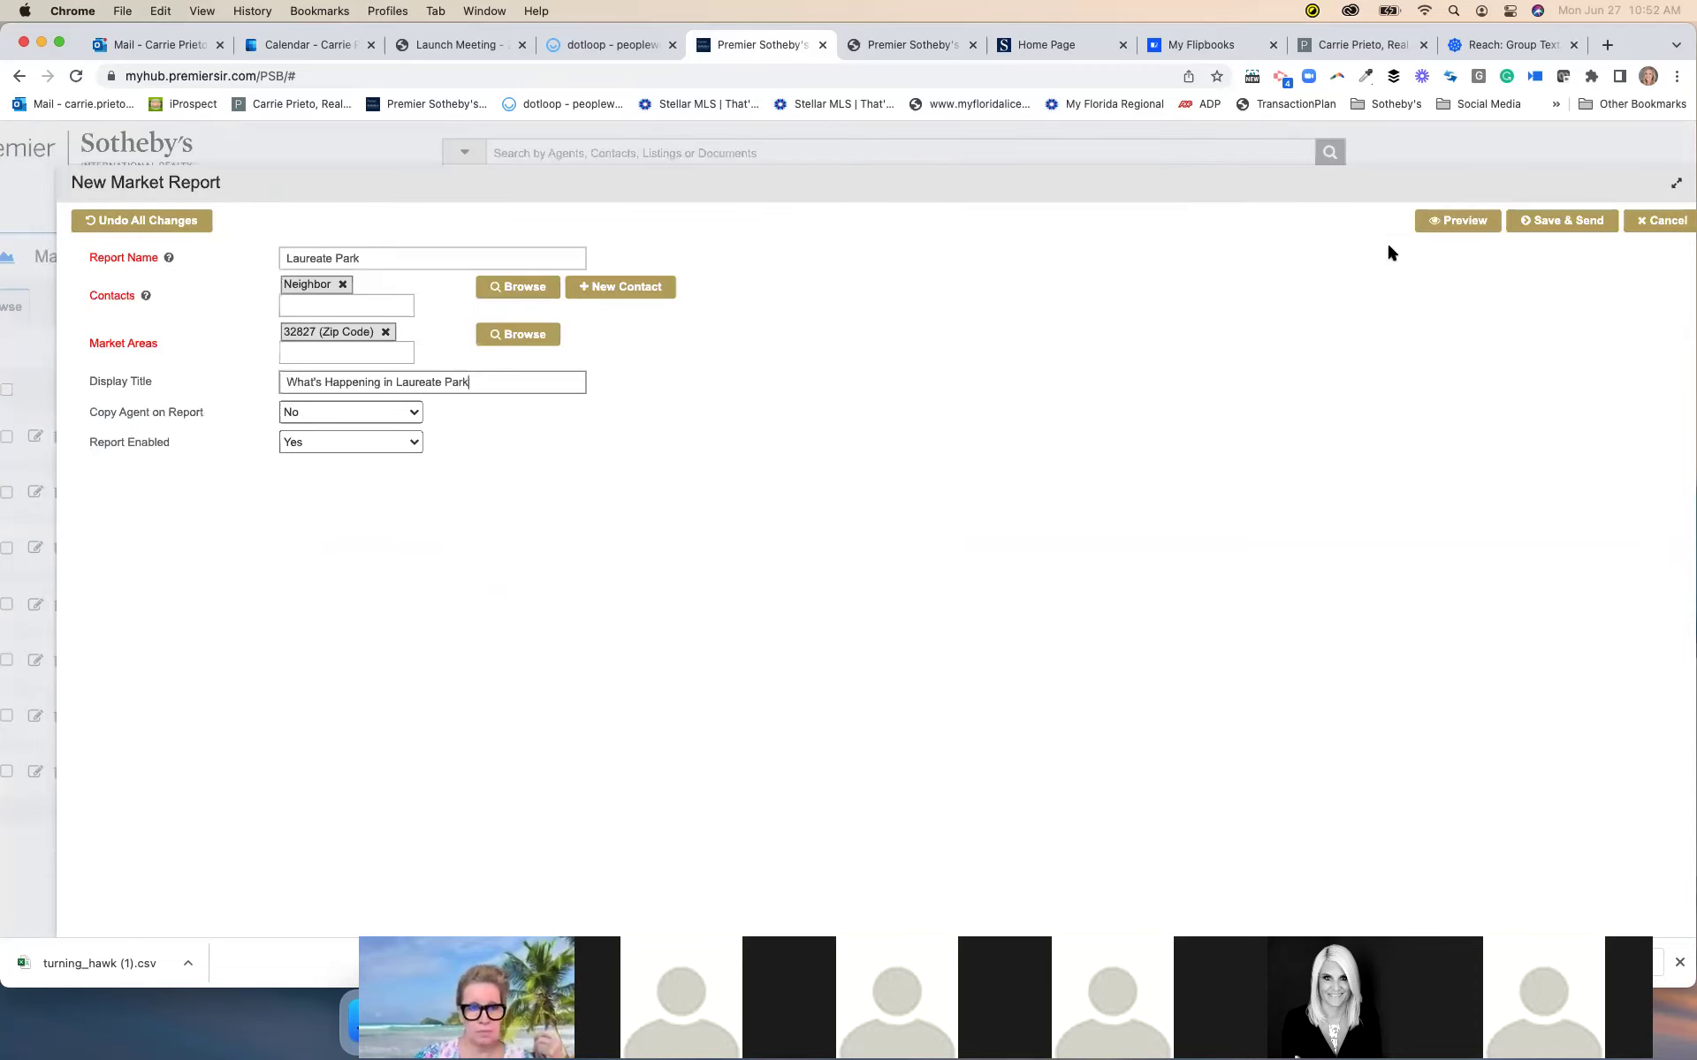
# Preview the new market report and look through its cover letter, real estate snapshot and sales graphs to the end
pyautogui.click(1464, 223)
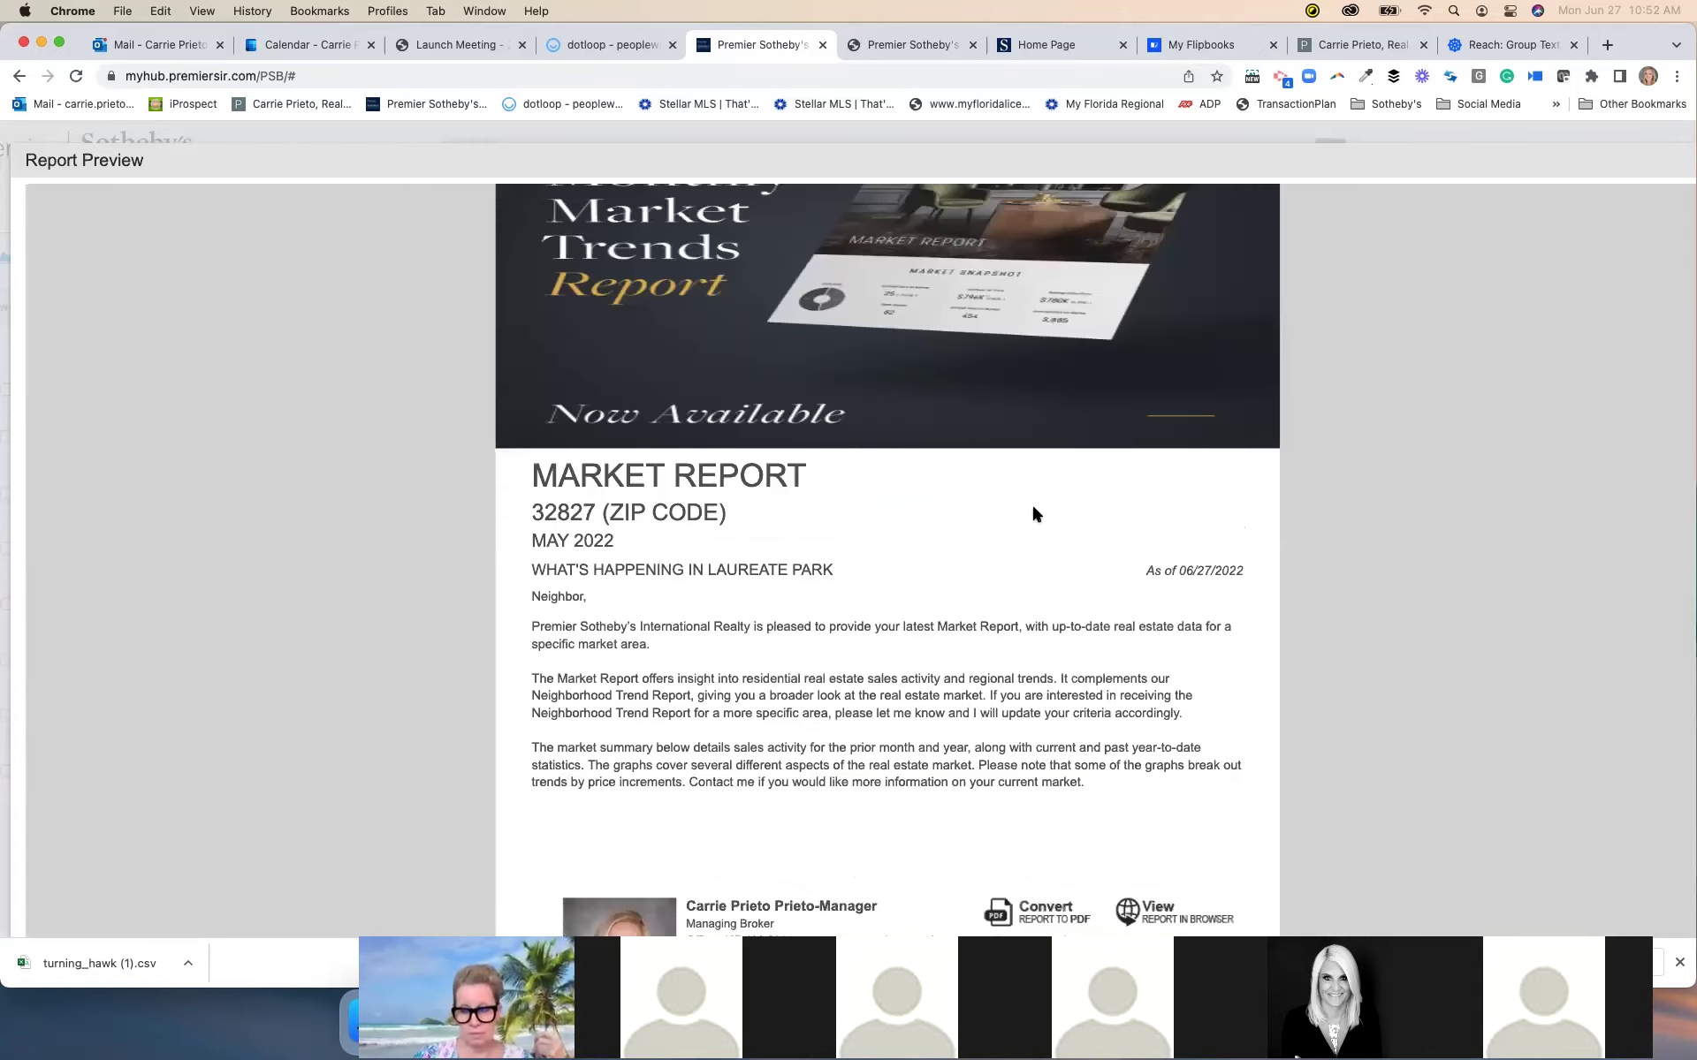
pyautogui.scroll(-8, 1034, 510)
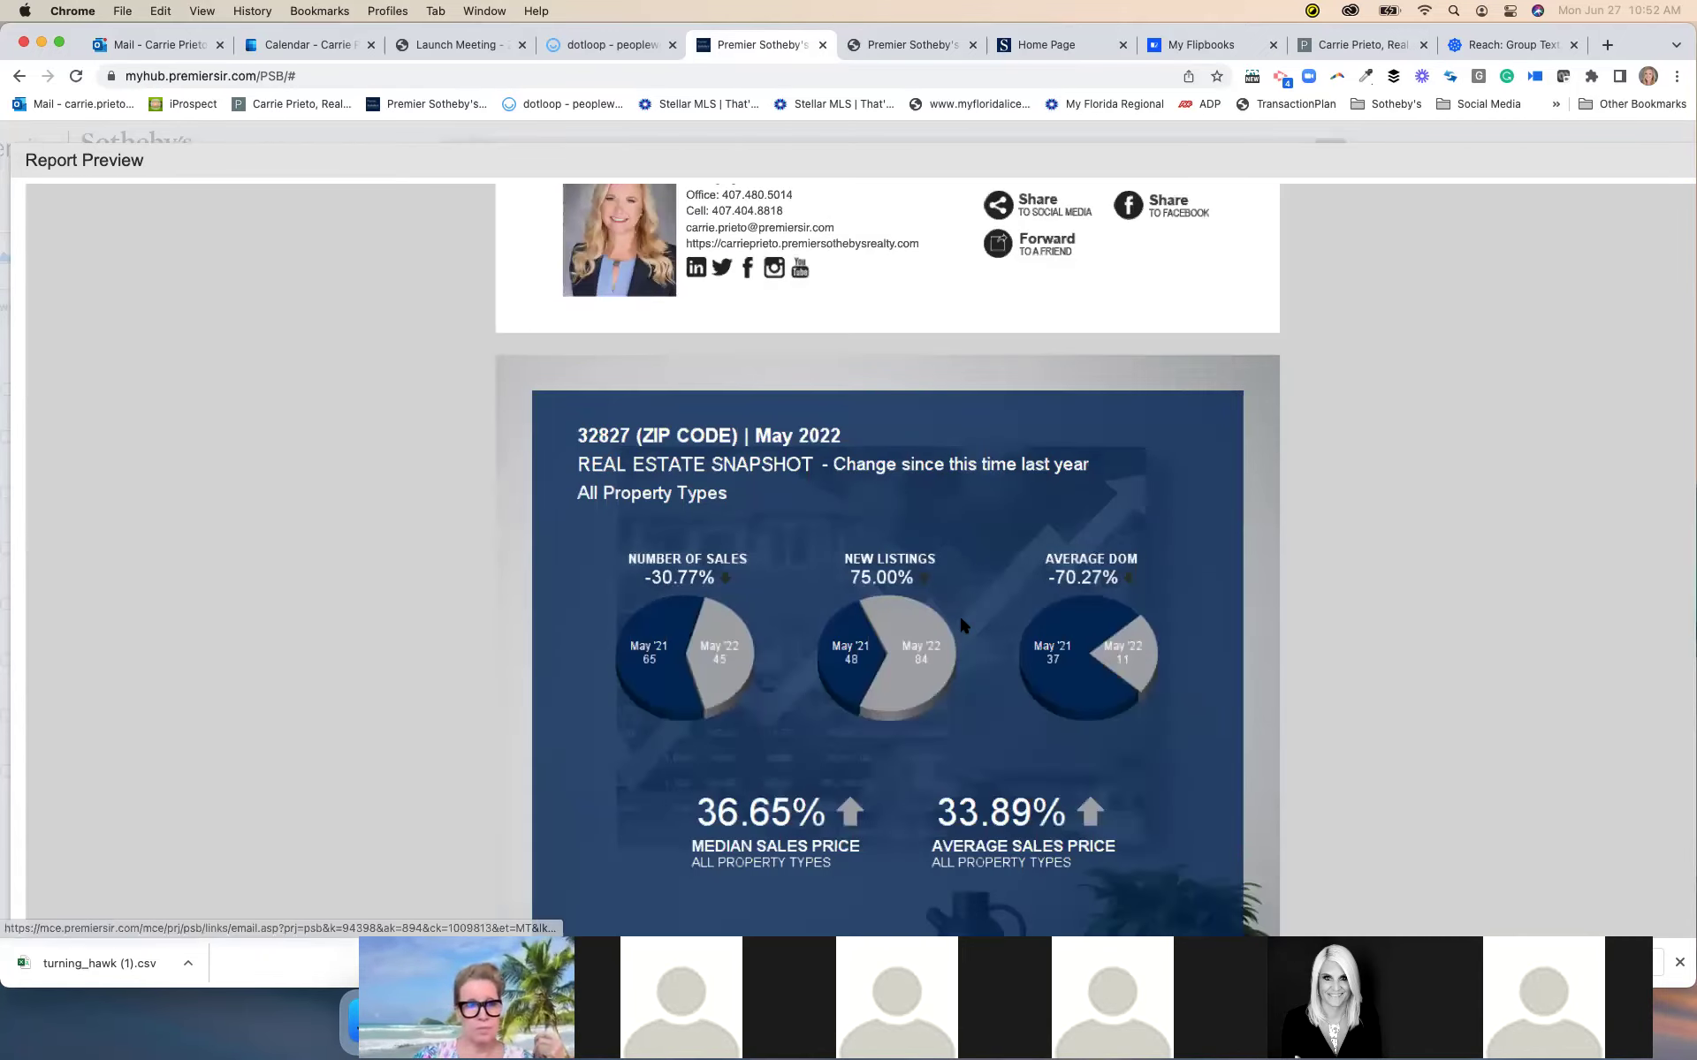
pyautogui.scroll(-1, 961, 624)
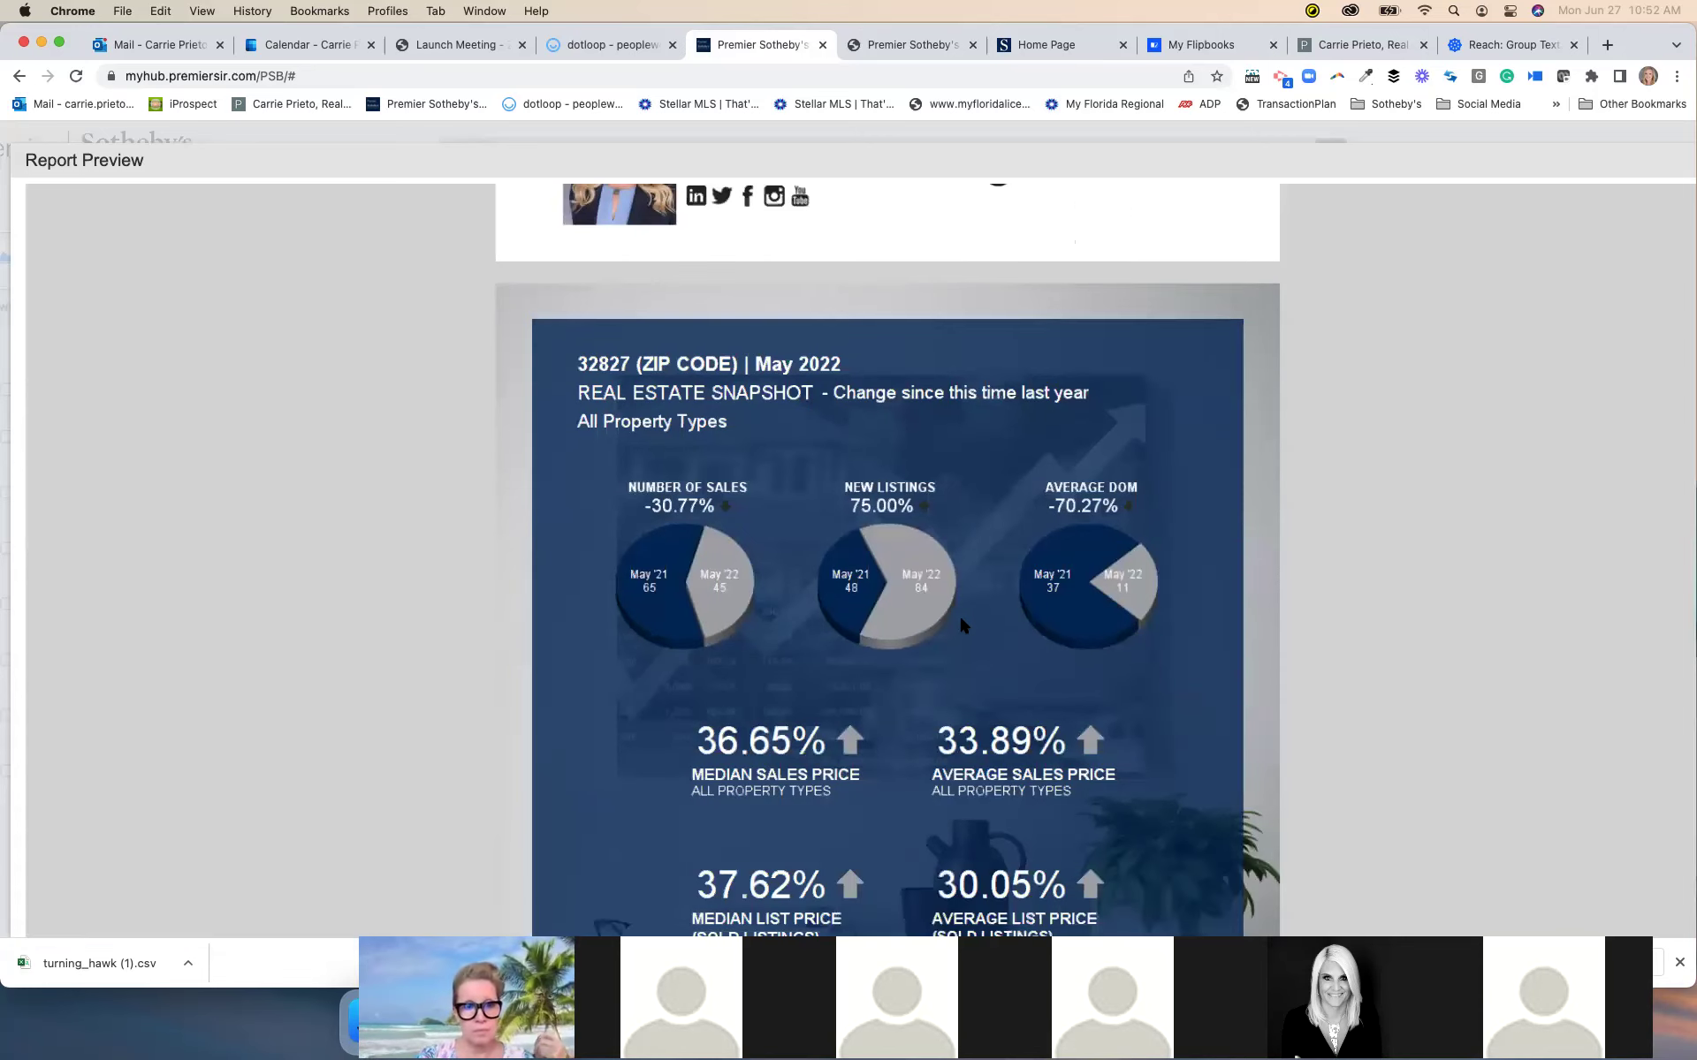
pyautogui.scroll(-10, 962, 624)
pyautogui.scroll(-10, 964, 625)
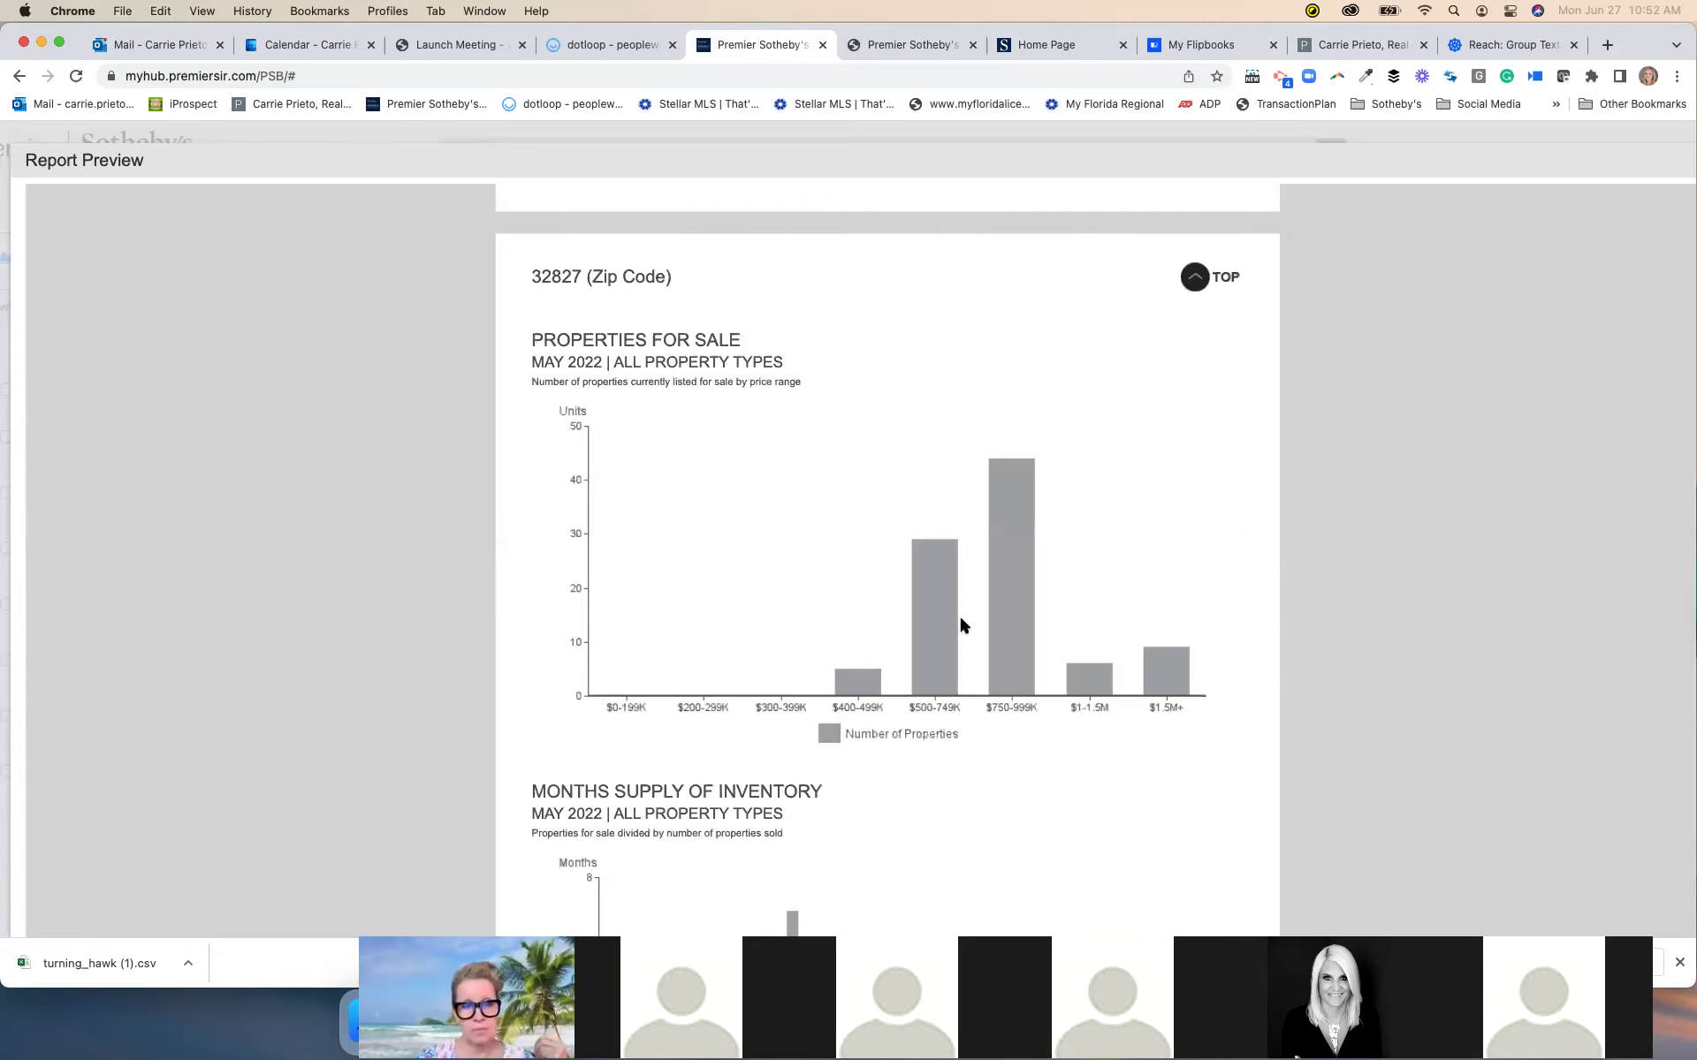
pyautogui.scroll(-10, 962, 624)
pyautogui.scroll(-10, 962, 624)
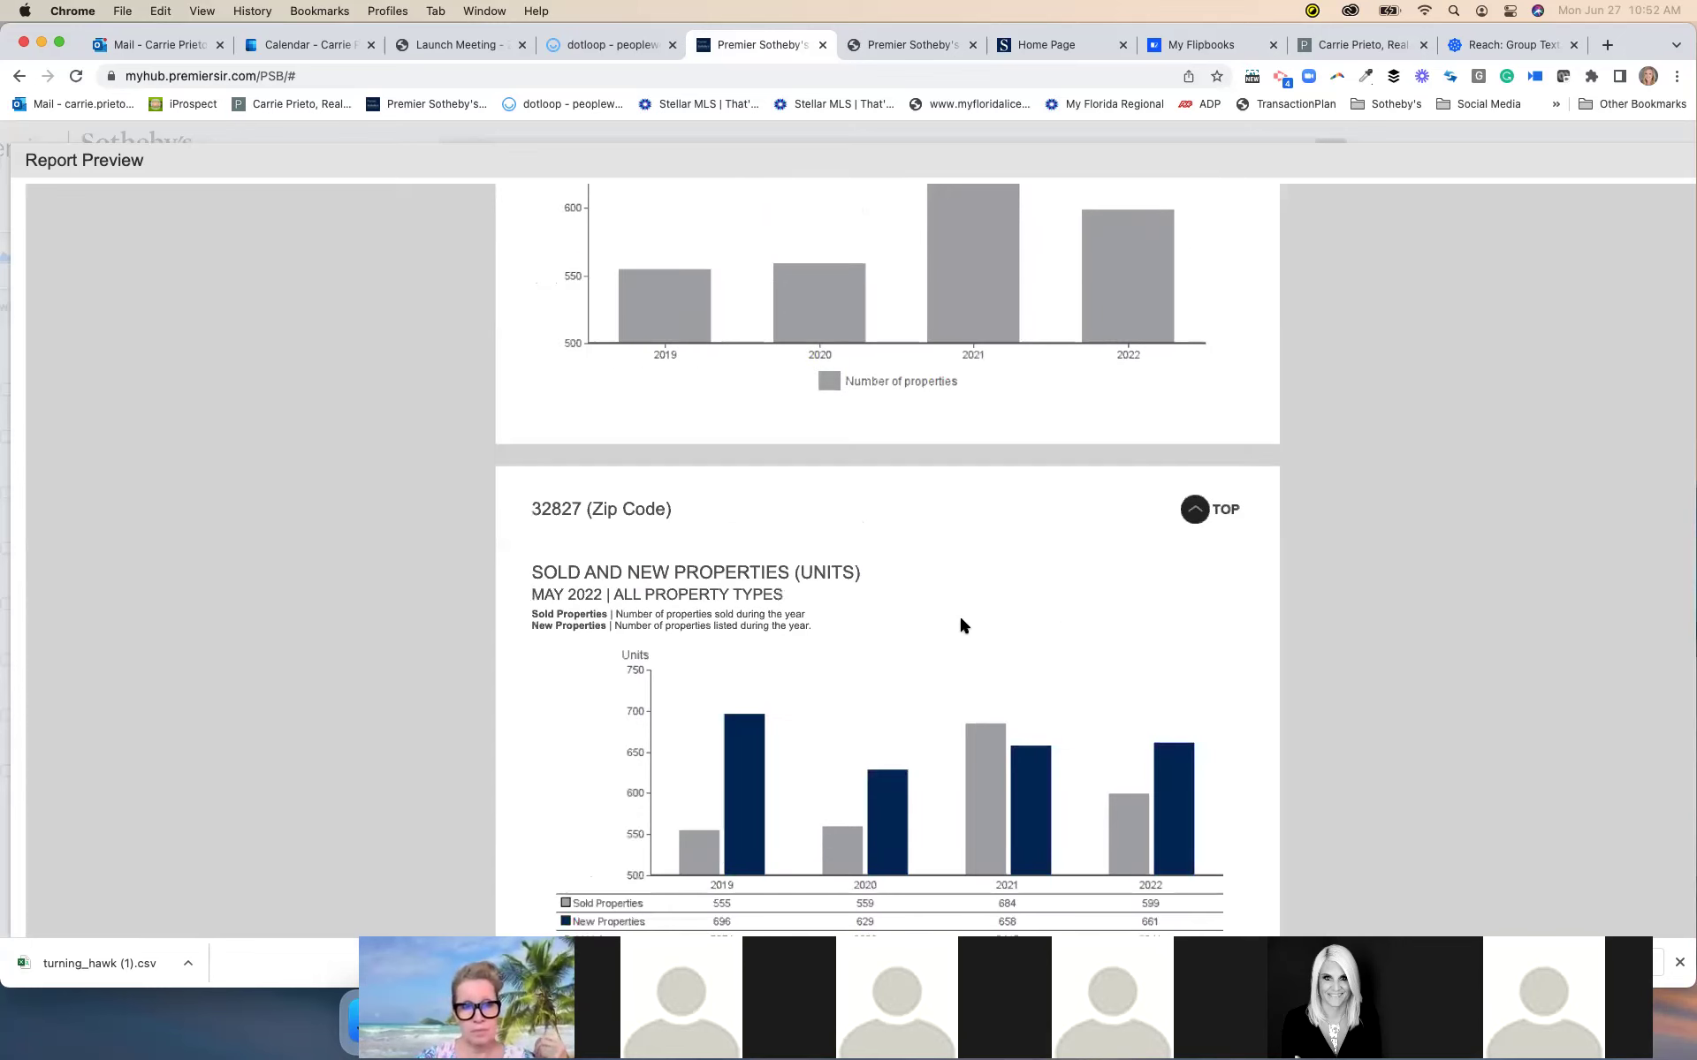
pyautogui.scroll(-10, 962, 625)
pyautogui.scroll(-15, 963, 626)
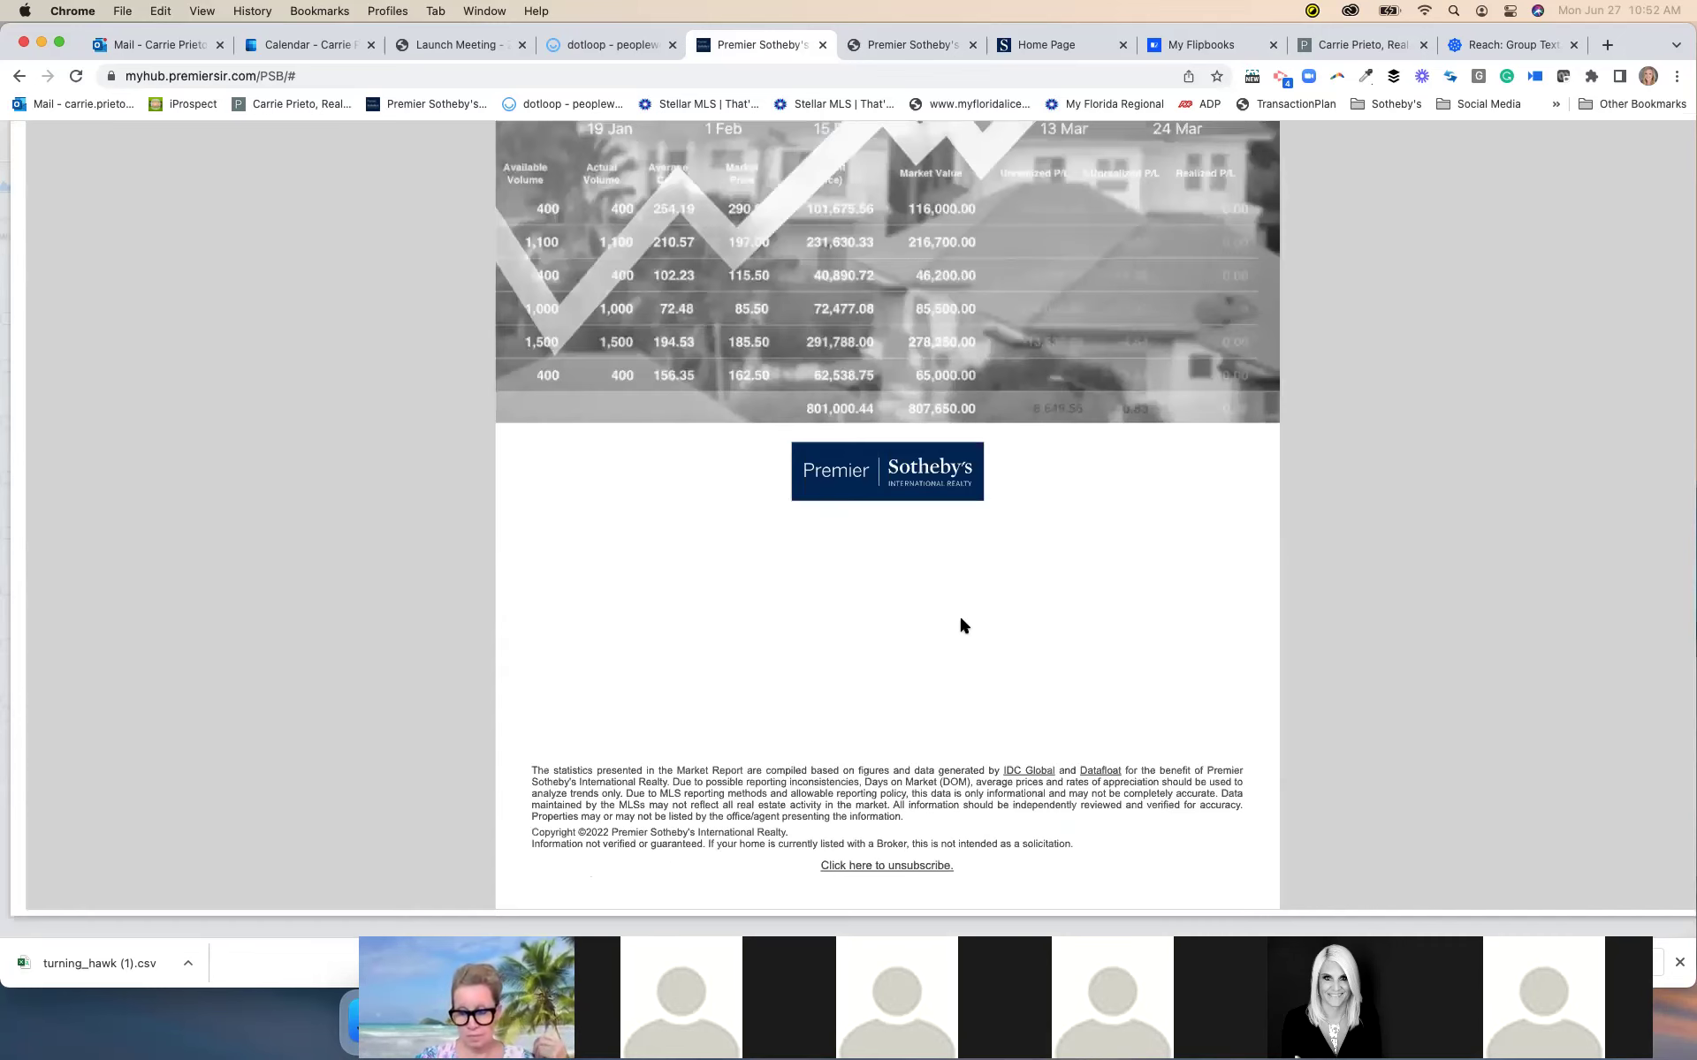
pyautogui.scroll(15, 963, 626)
pyautogui.scroll(-10, 962, 625)
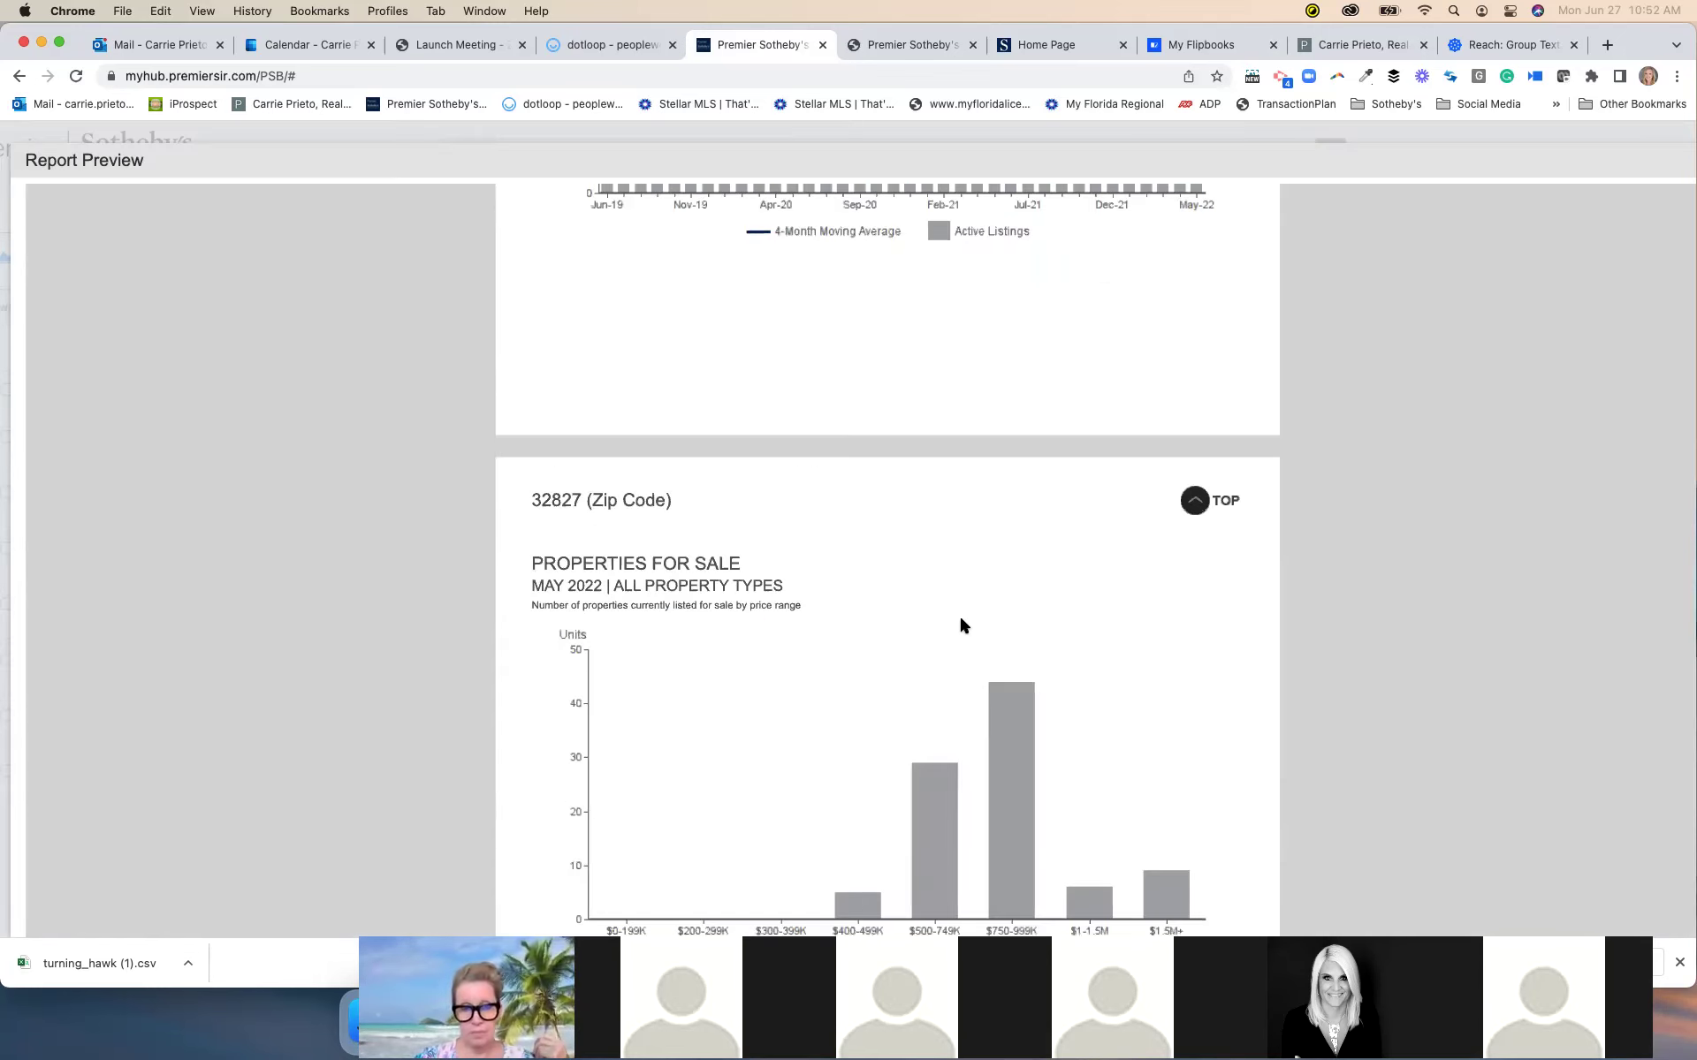
pyautogui.scroll(10, 962, 625)
pyautogui.scroll(2, 962, 625)
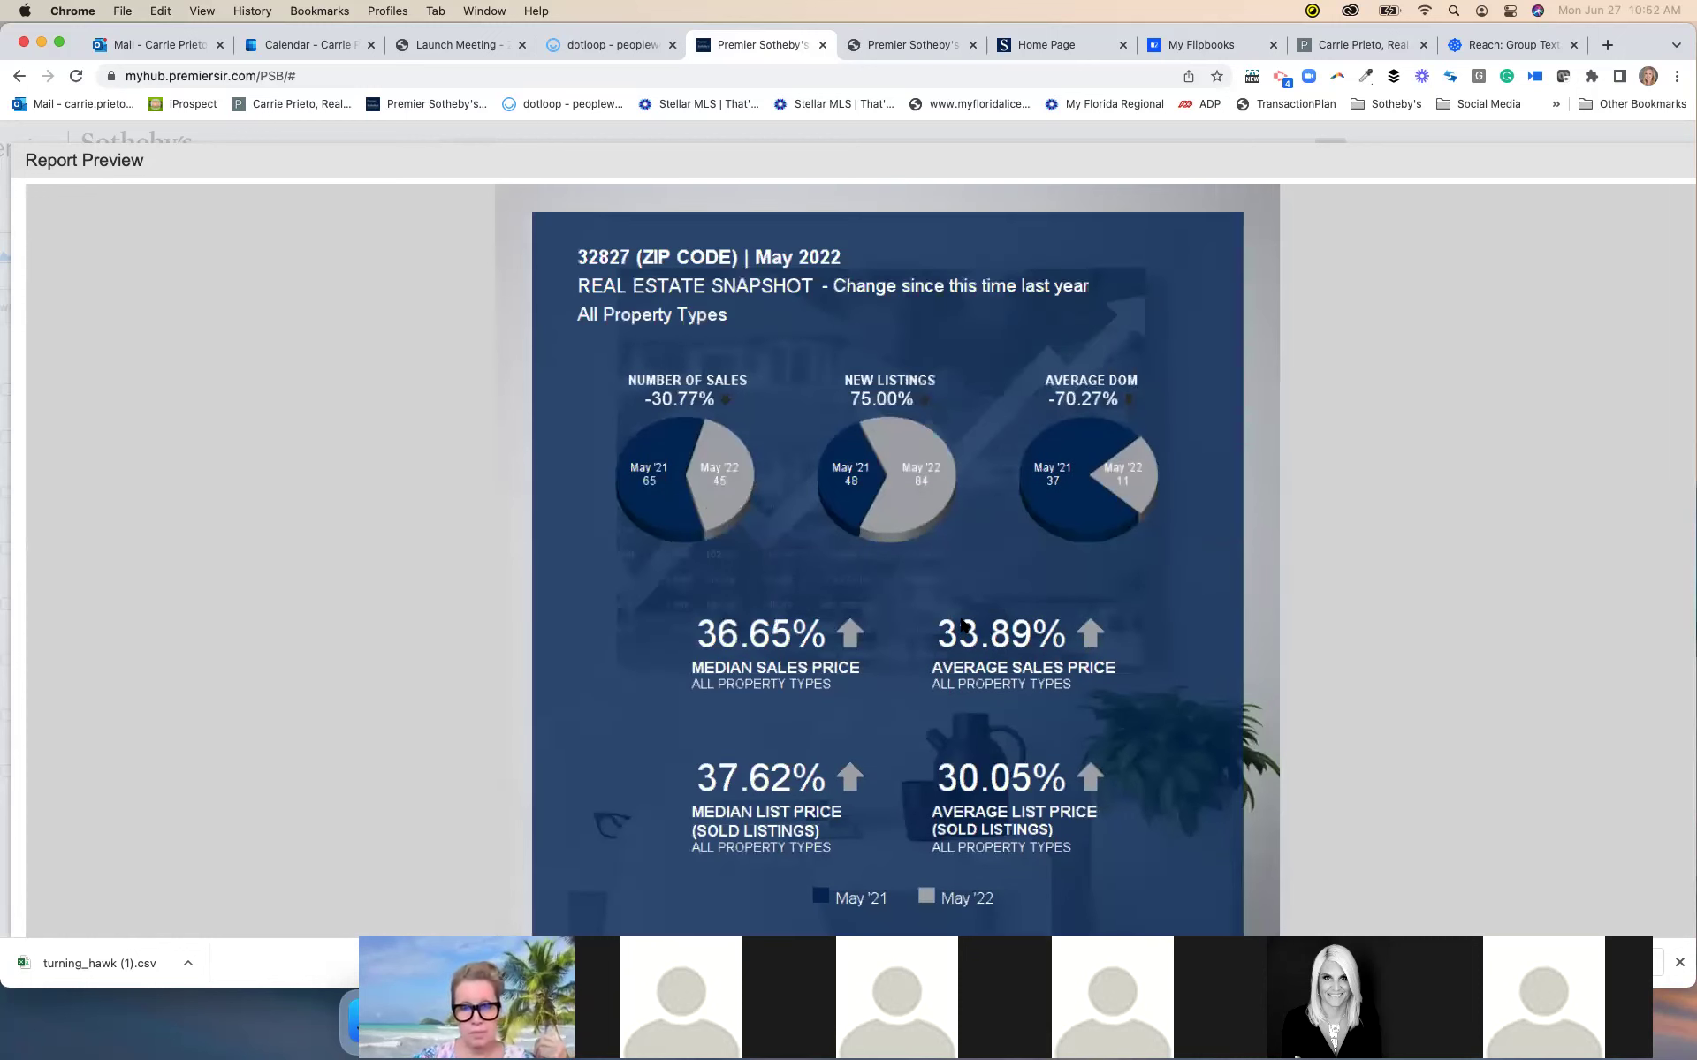
pyautogui.scroll(10, 962, 623)
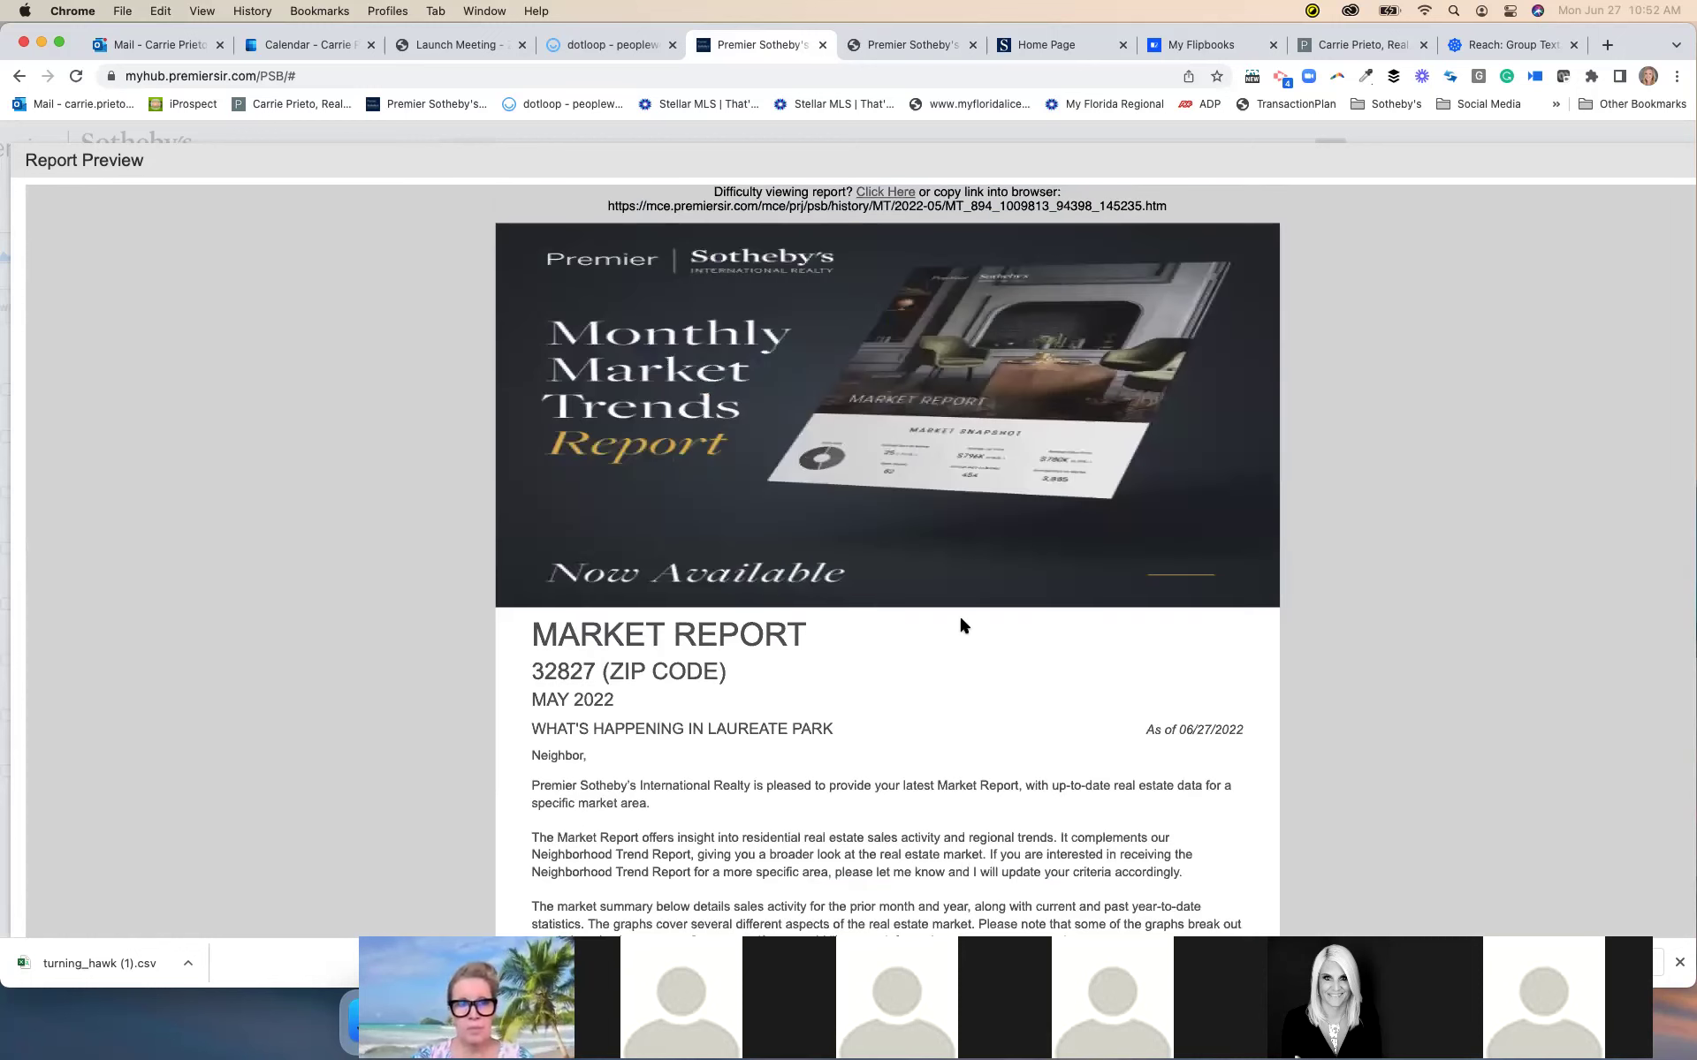
pyautogui.scroll(-5, 962, 625)
pyautogui.scroll(-10, 963, 625)
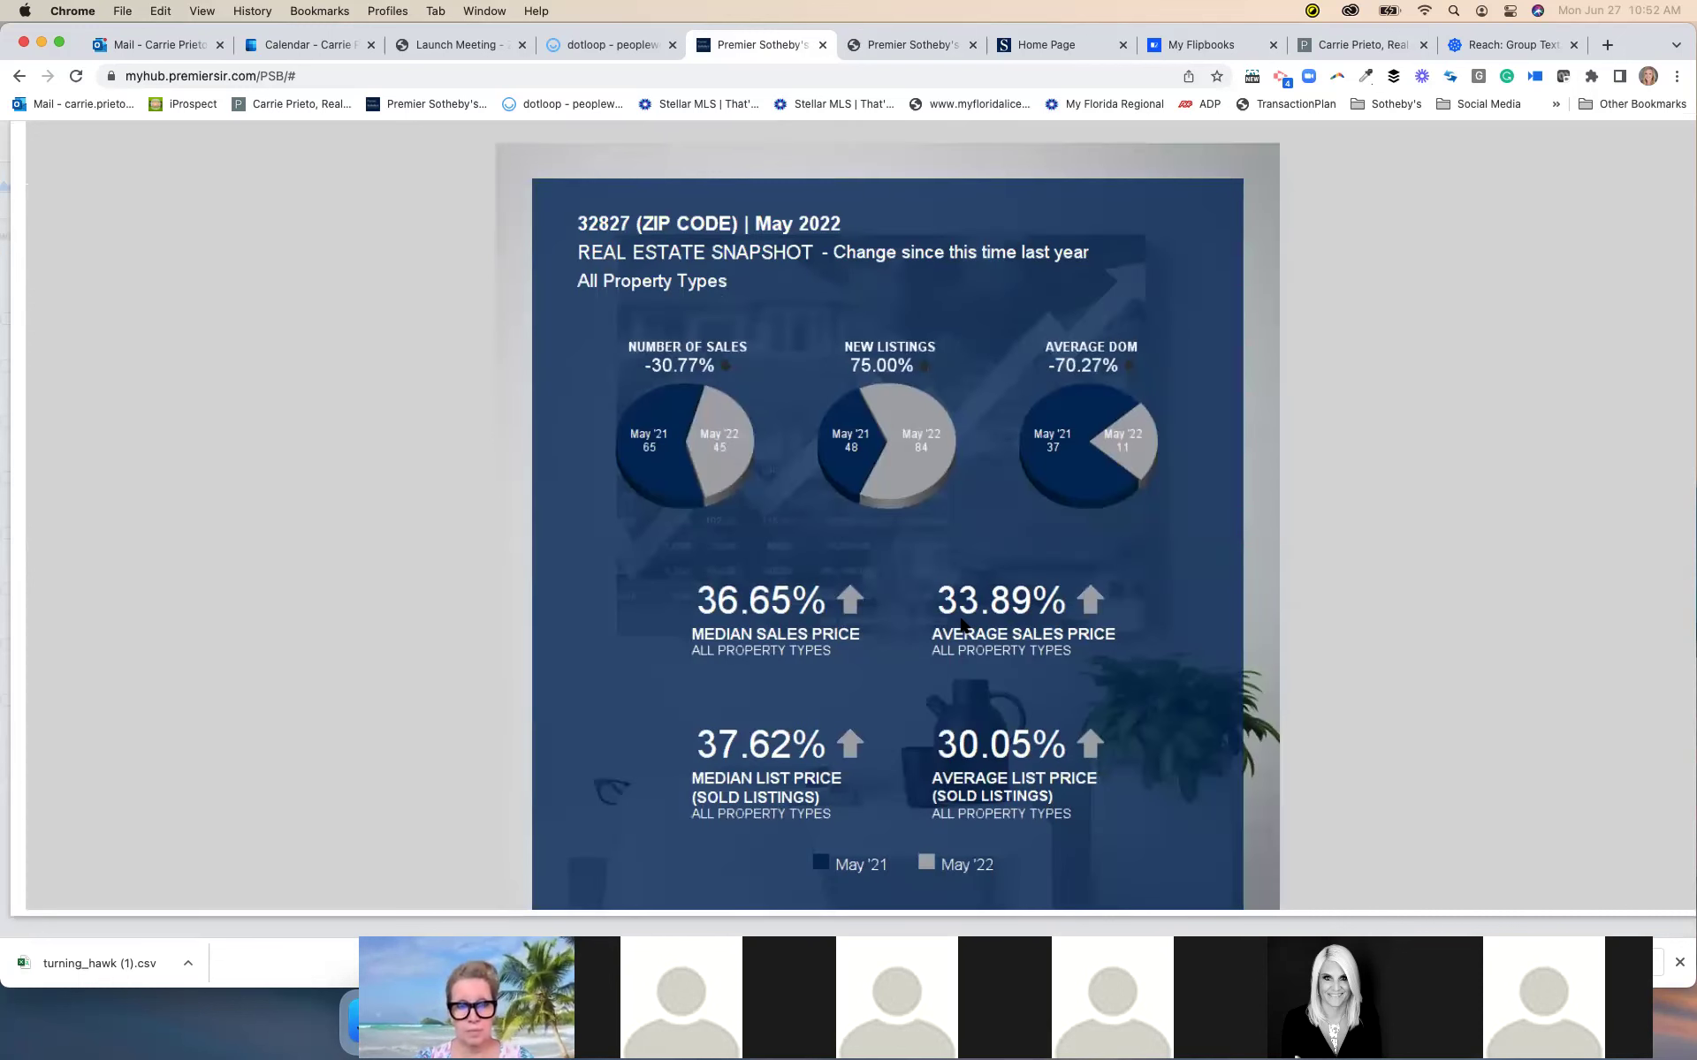
# Convert the previewed 32827 market report to PDF from the options beside the agent's contact details
pyautogui.scroll(10, 962, 625)
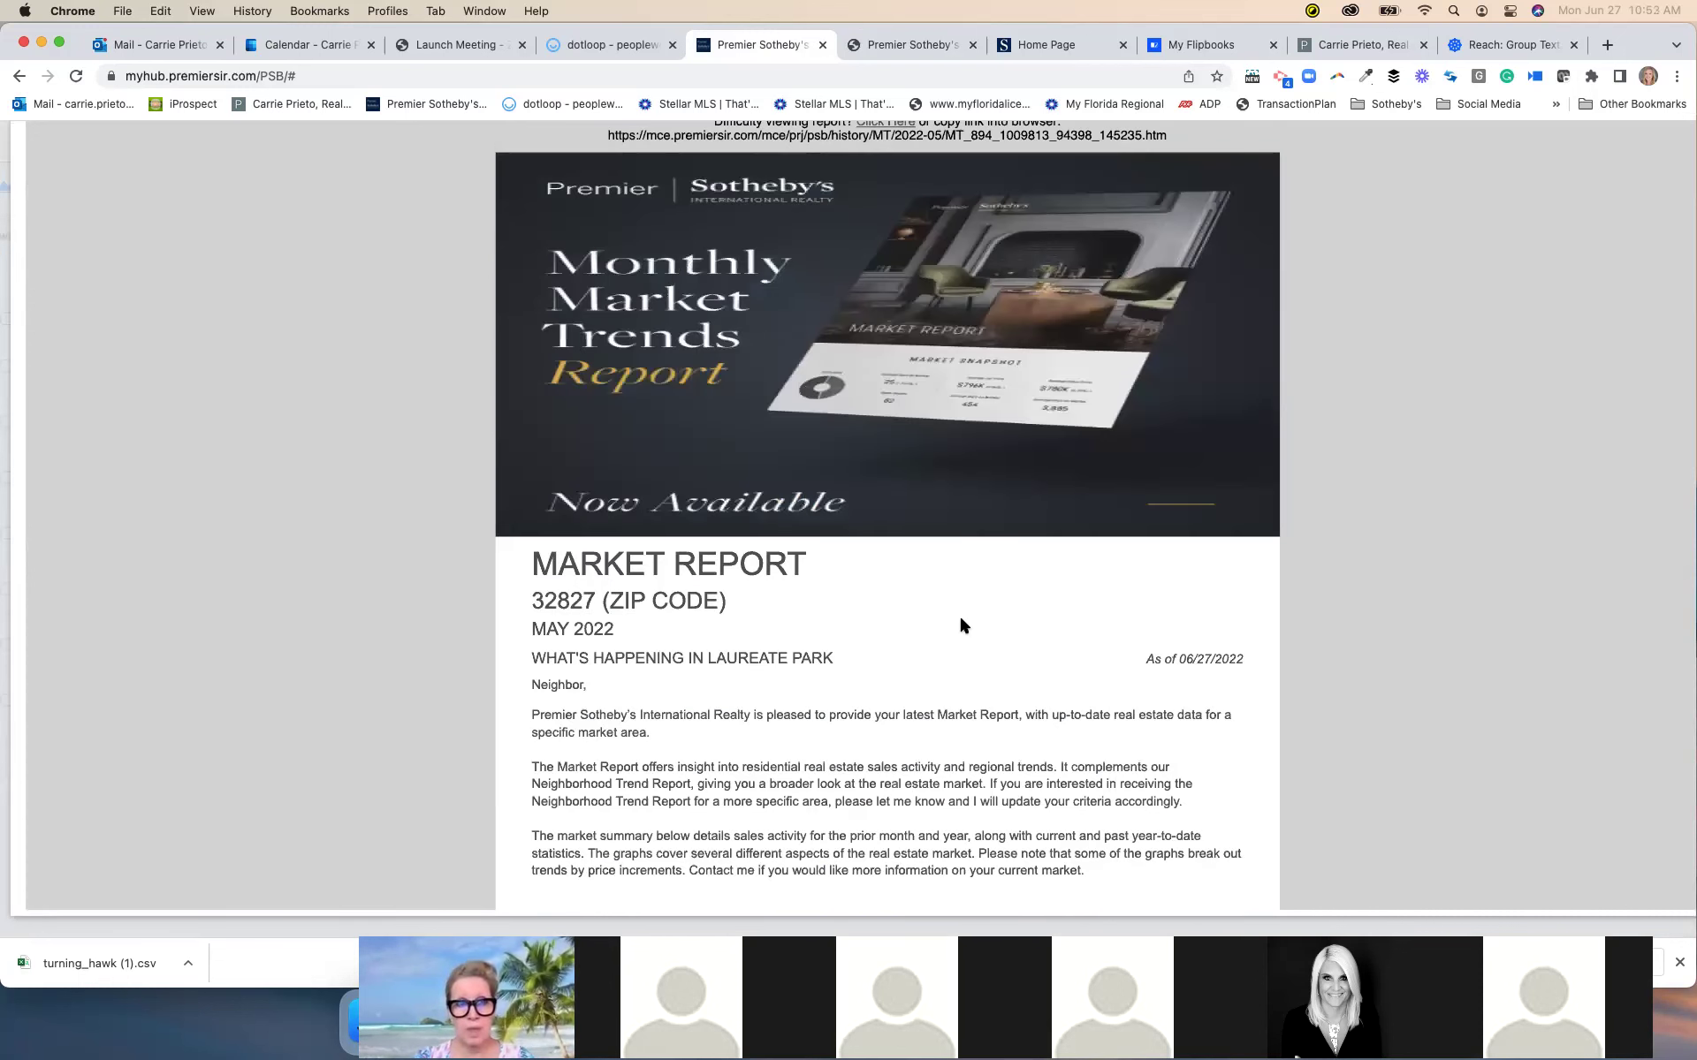
pyautogui.scroll(-5, 963, 624)
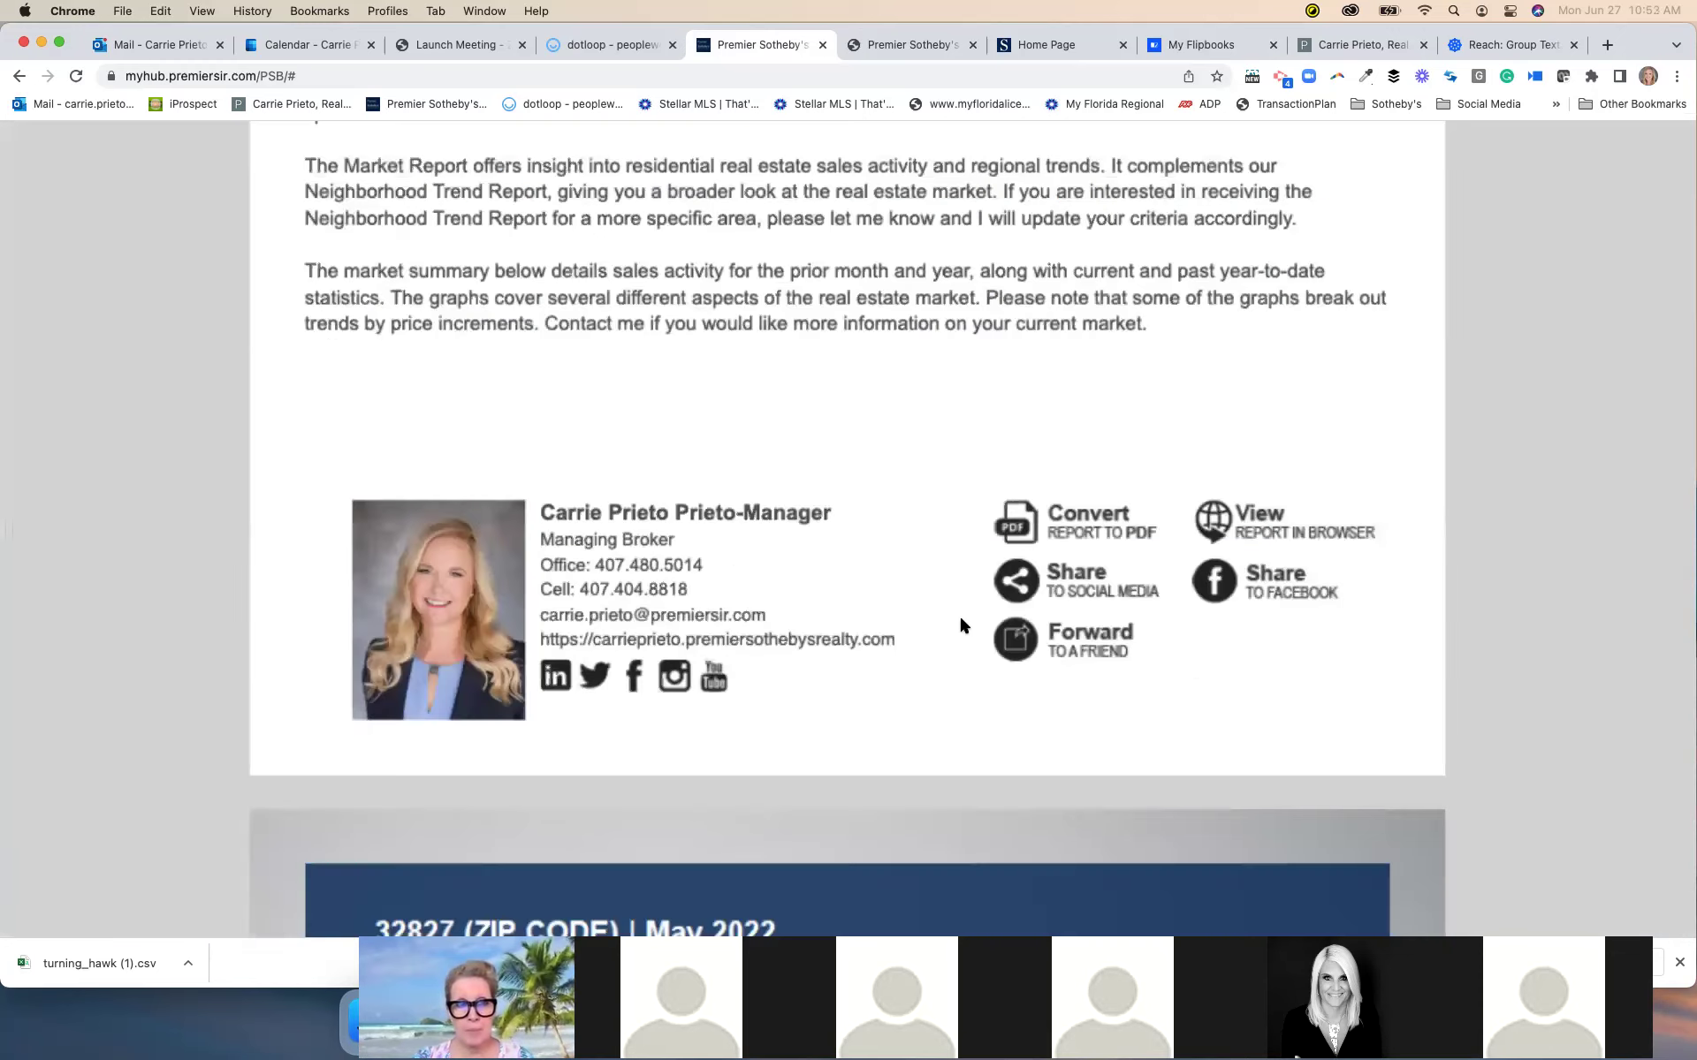
pyautogui.click(1087, 522)
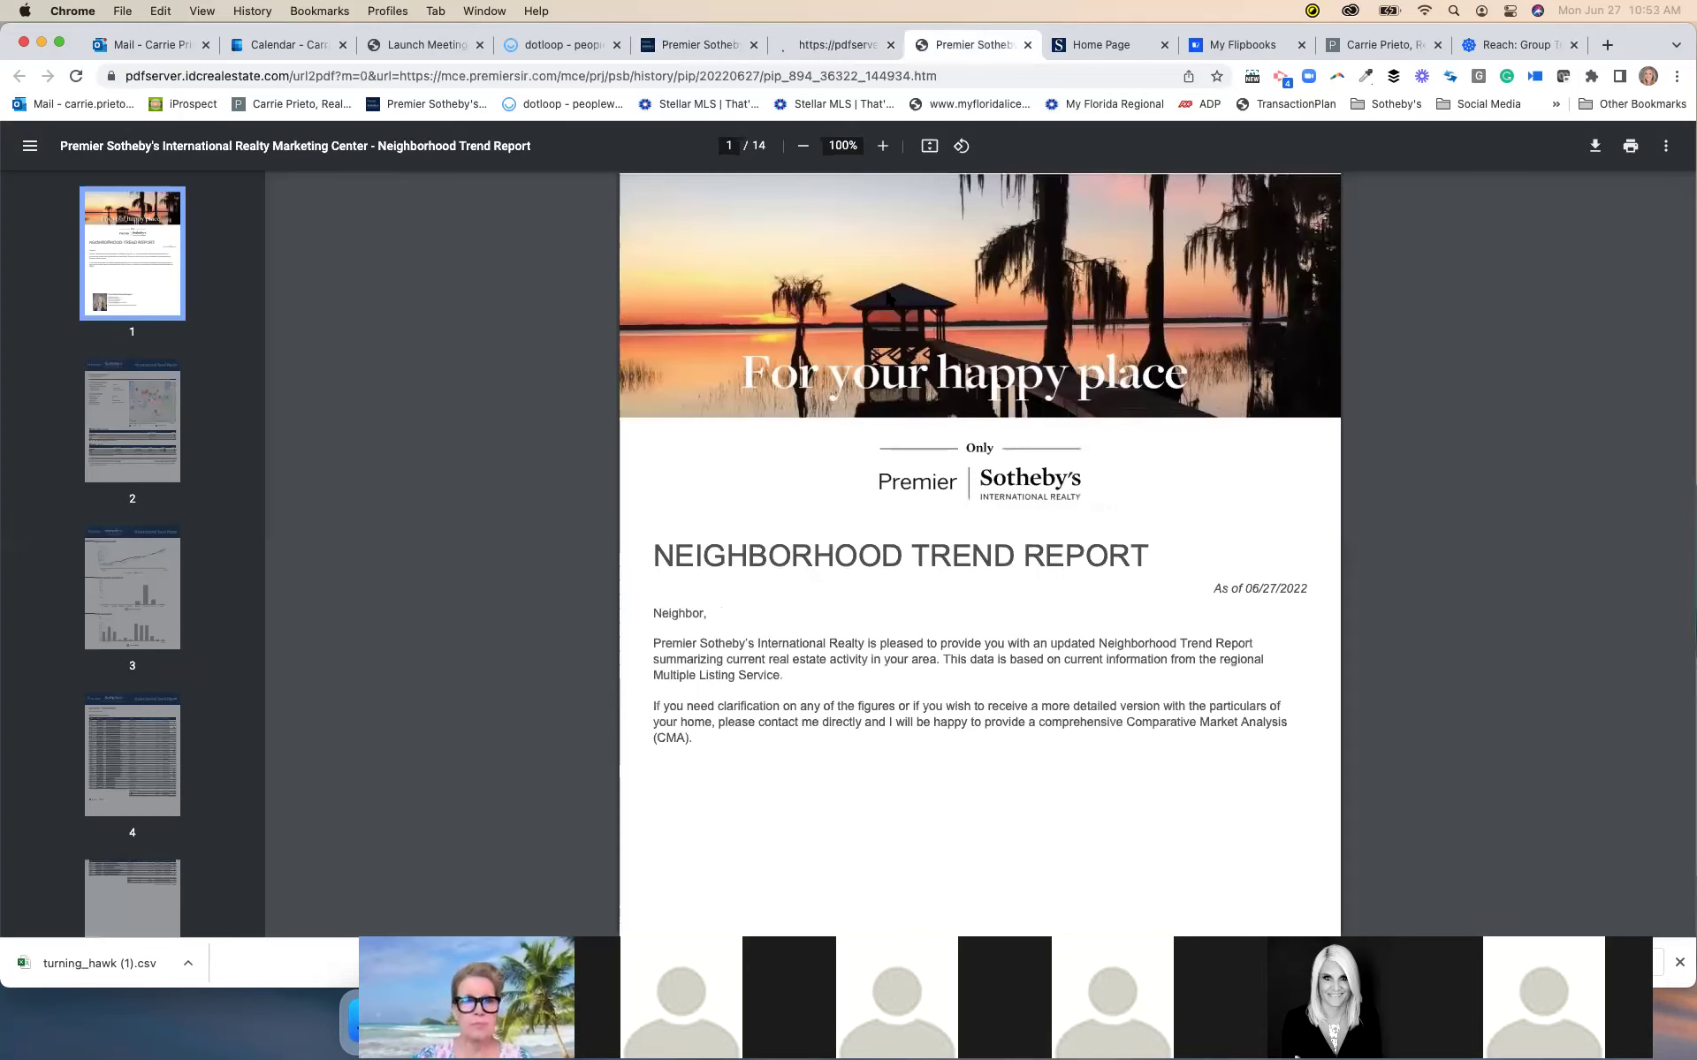
# Save the open Neighborhood Trend Report PDF to the Desktop as laureate1
pyautogui.rightClick(889, 292)
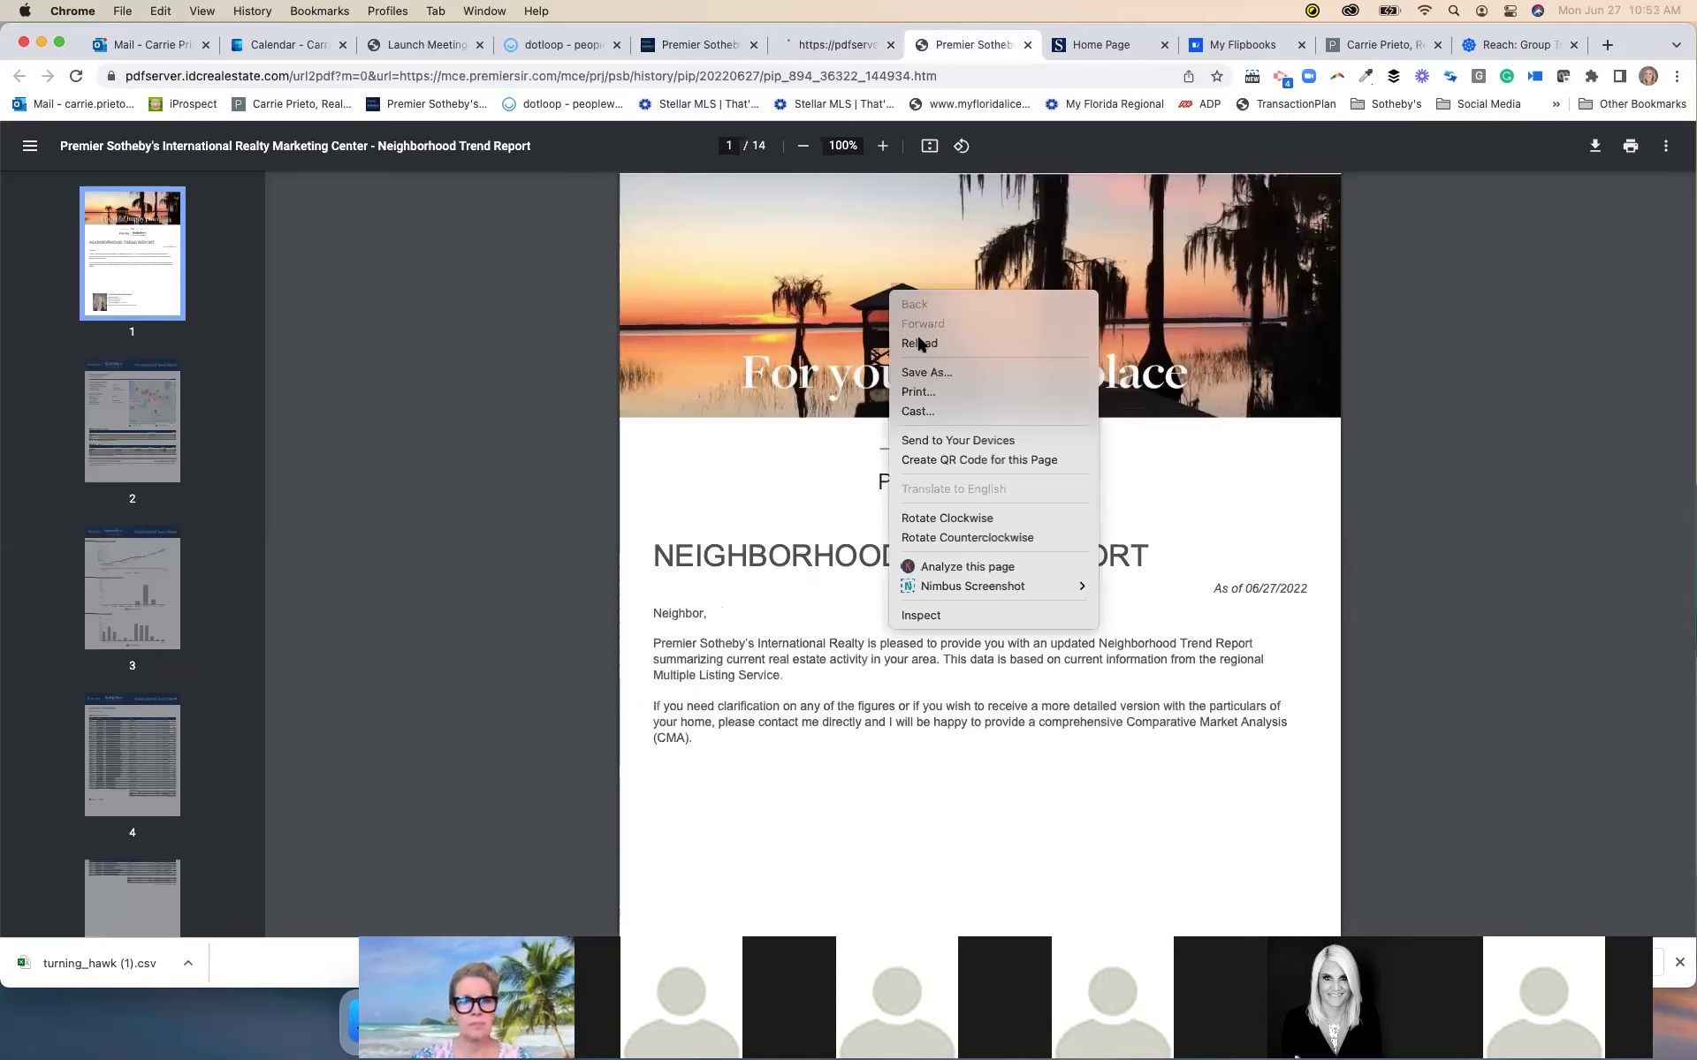
pyautogui.click(681, 305)
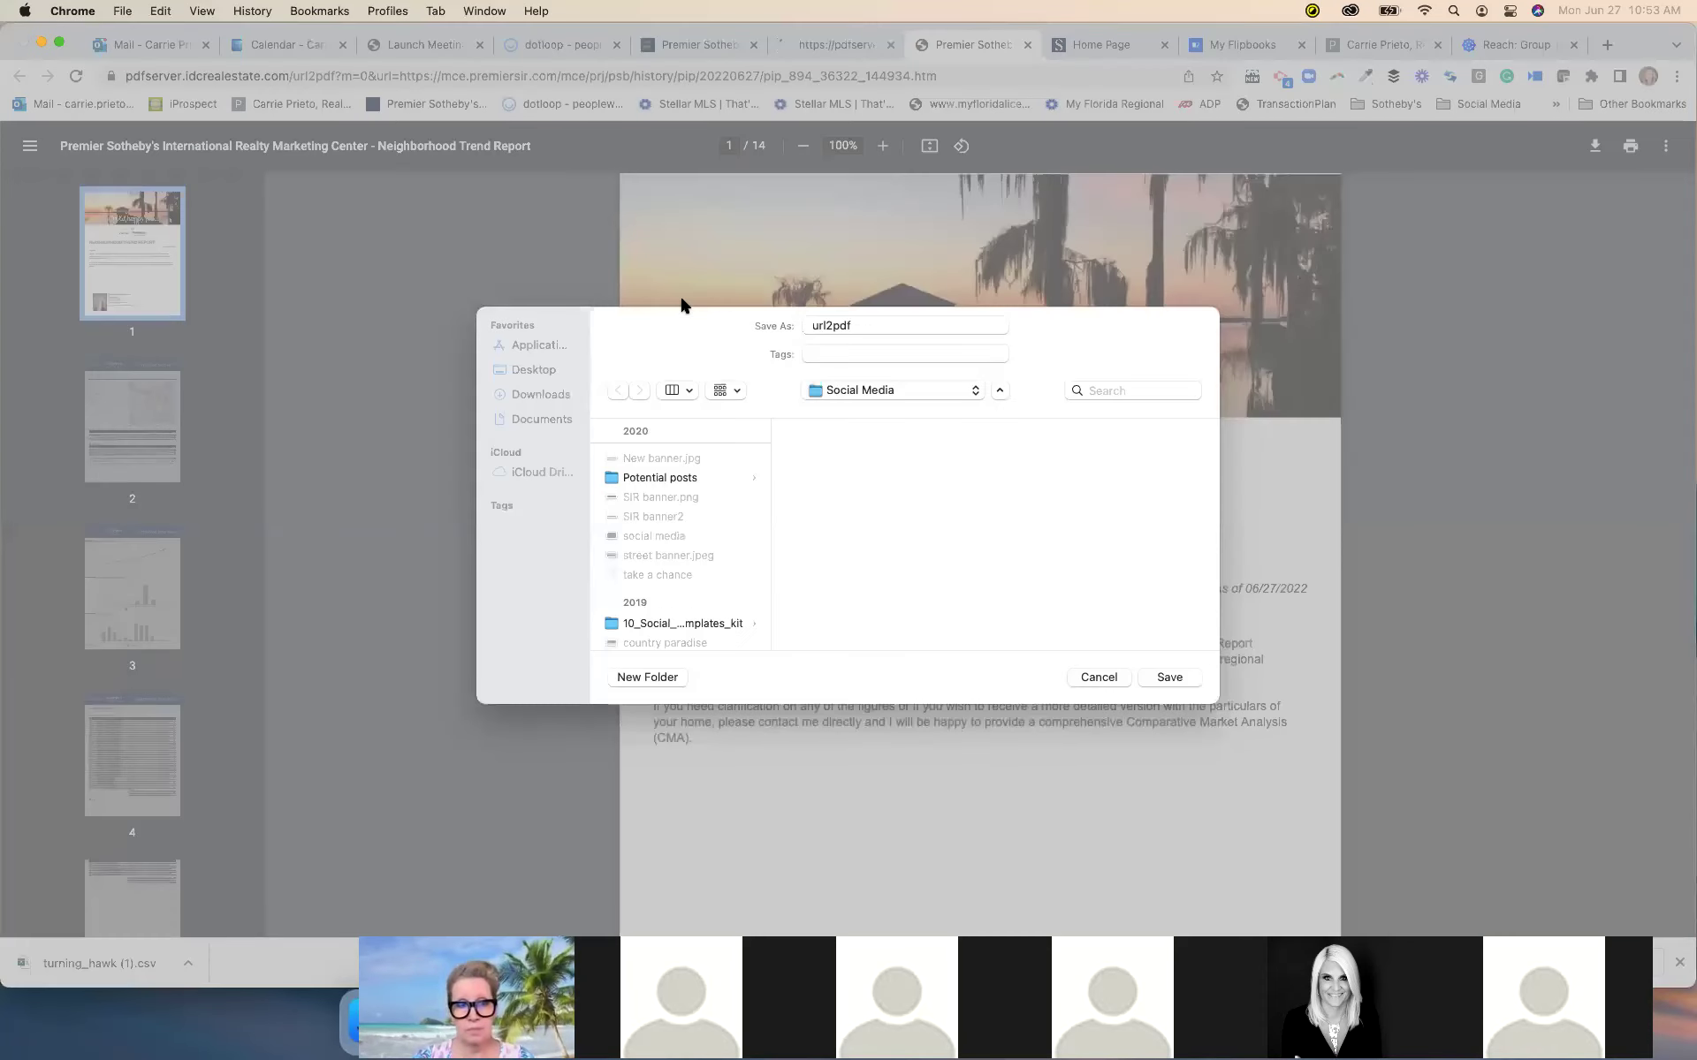
pyautogui.click(546, 374)
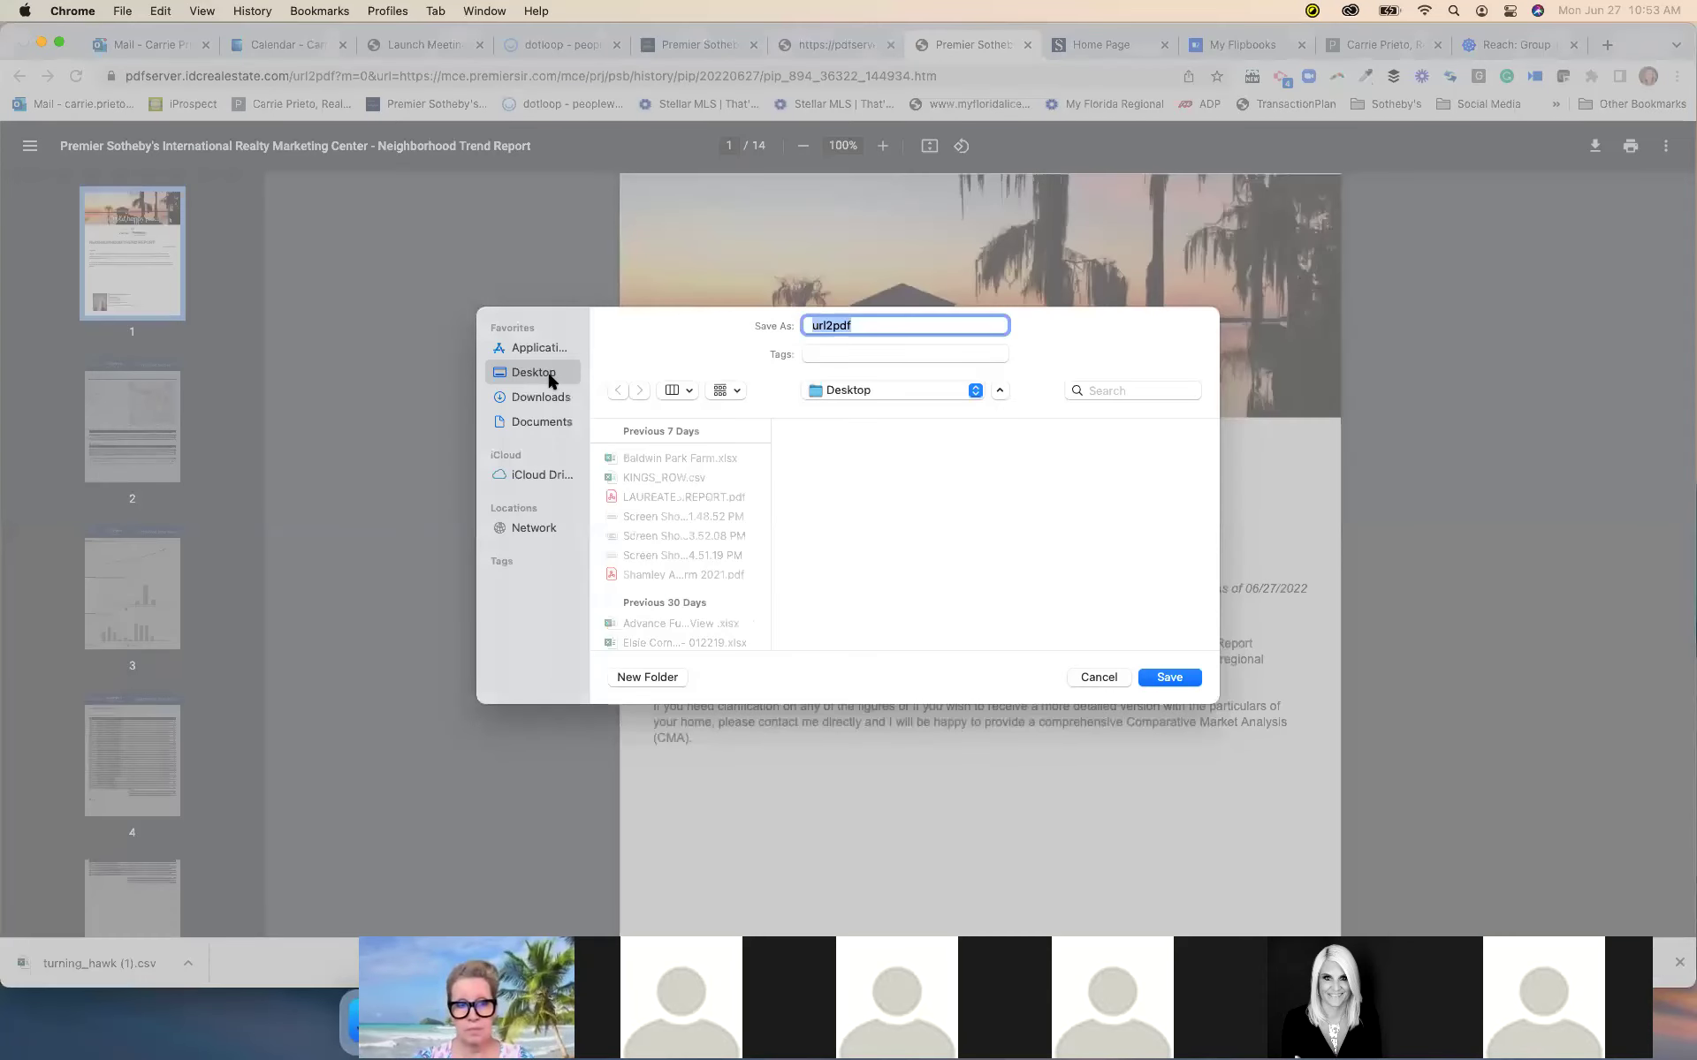
pyautogui.write('laure')
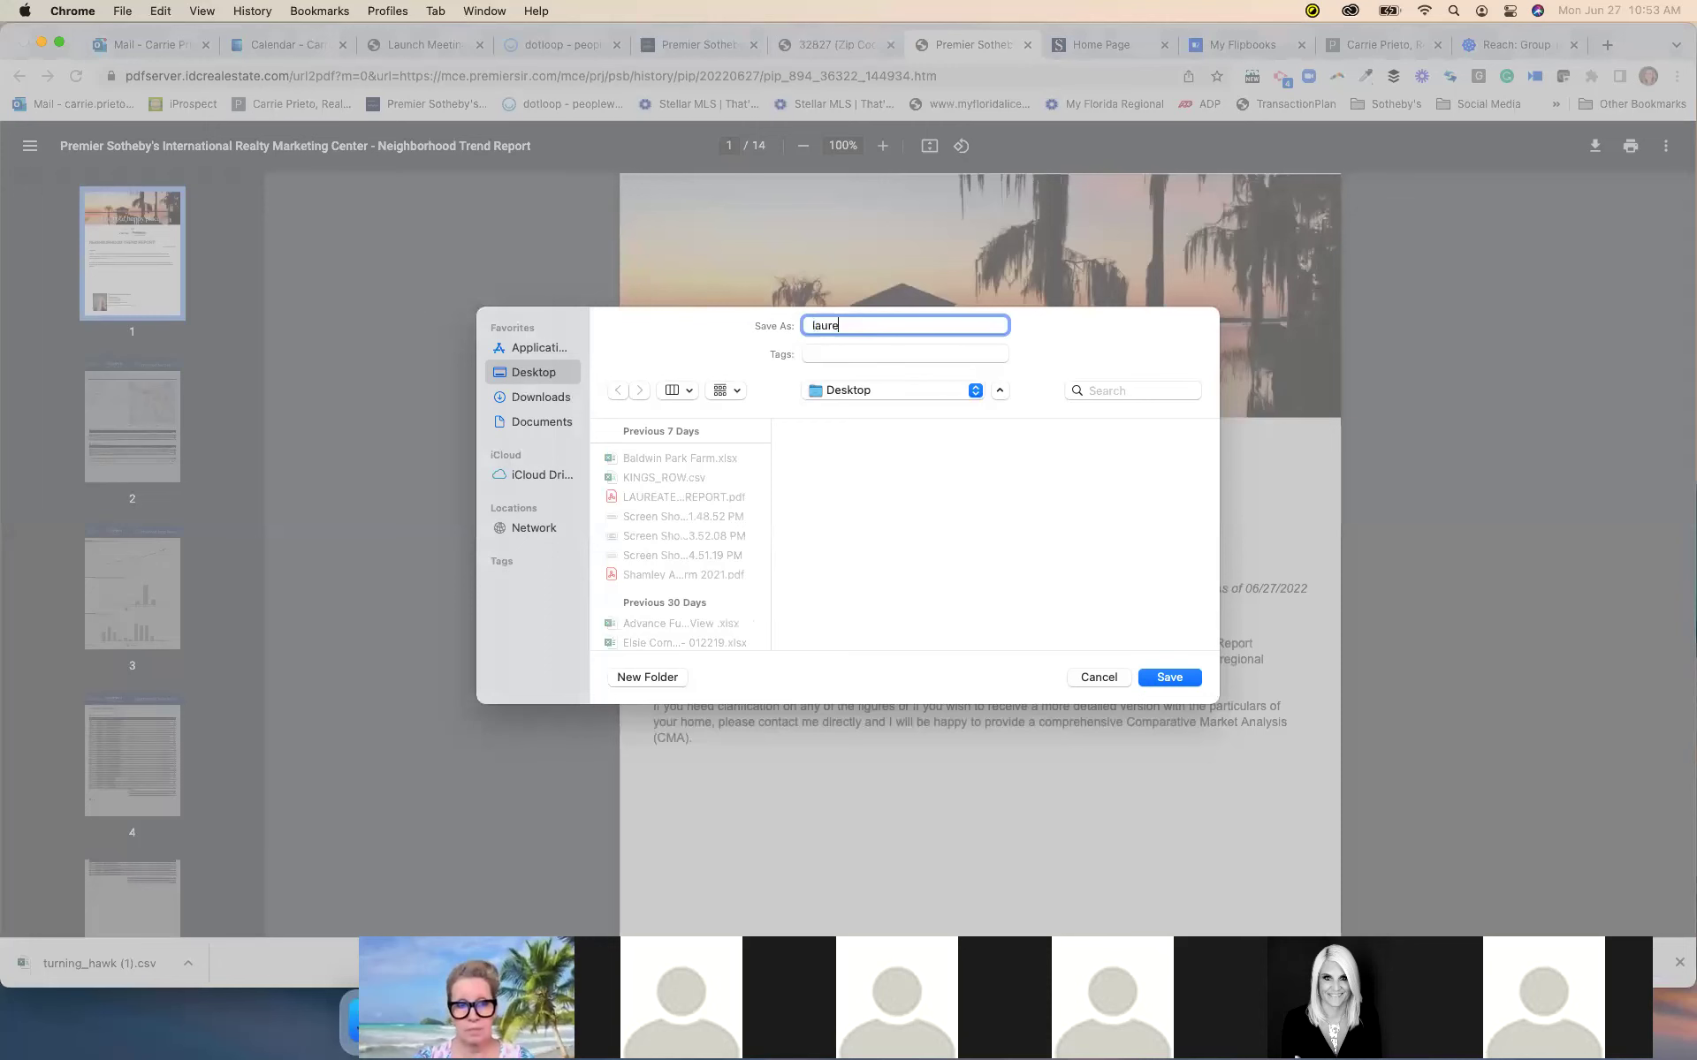
pyautogui.write('ate')
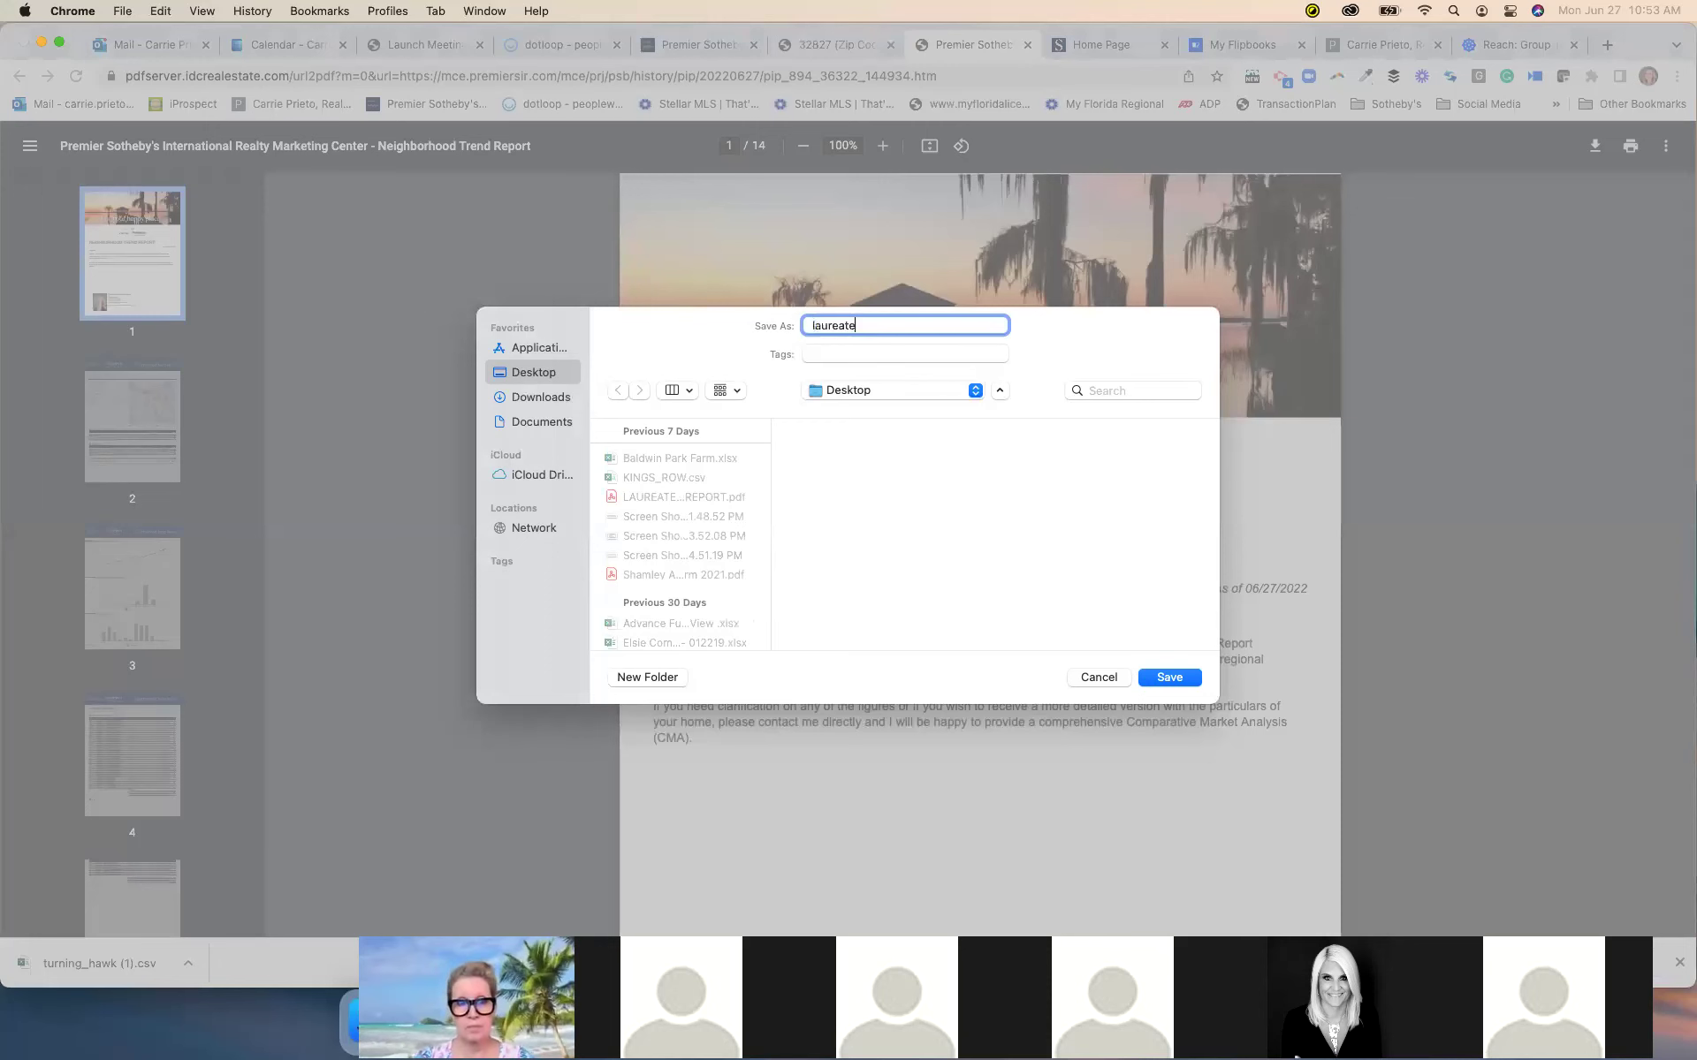
pyautogui.write('1')
pyautogui.press('Return')
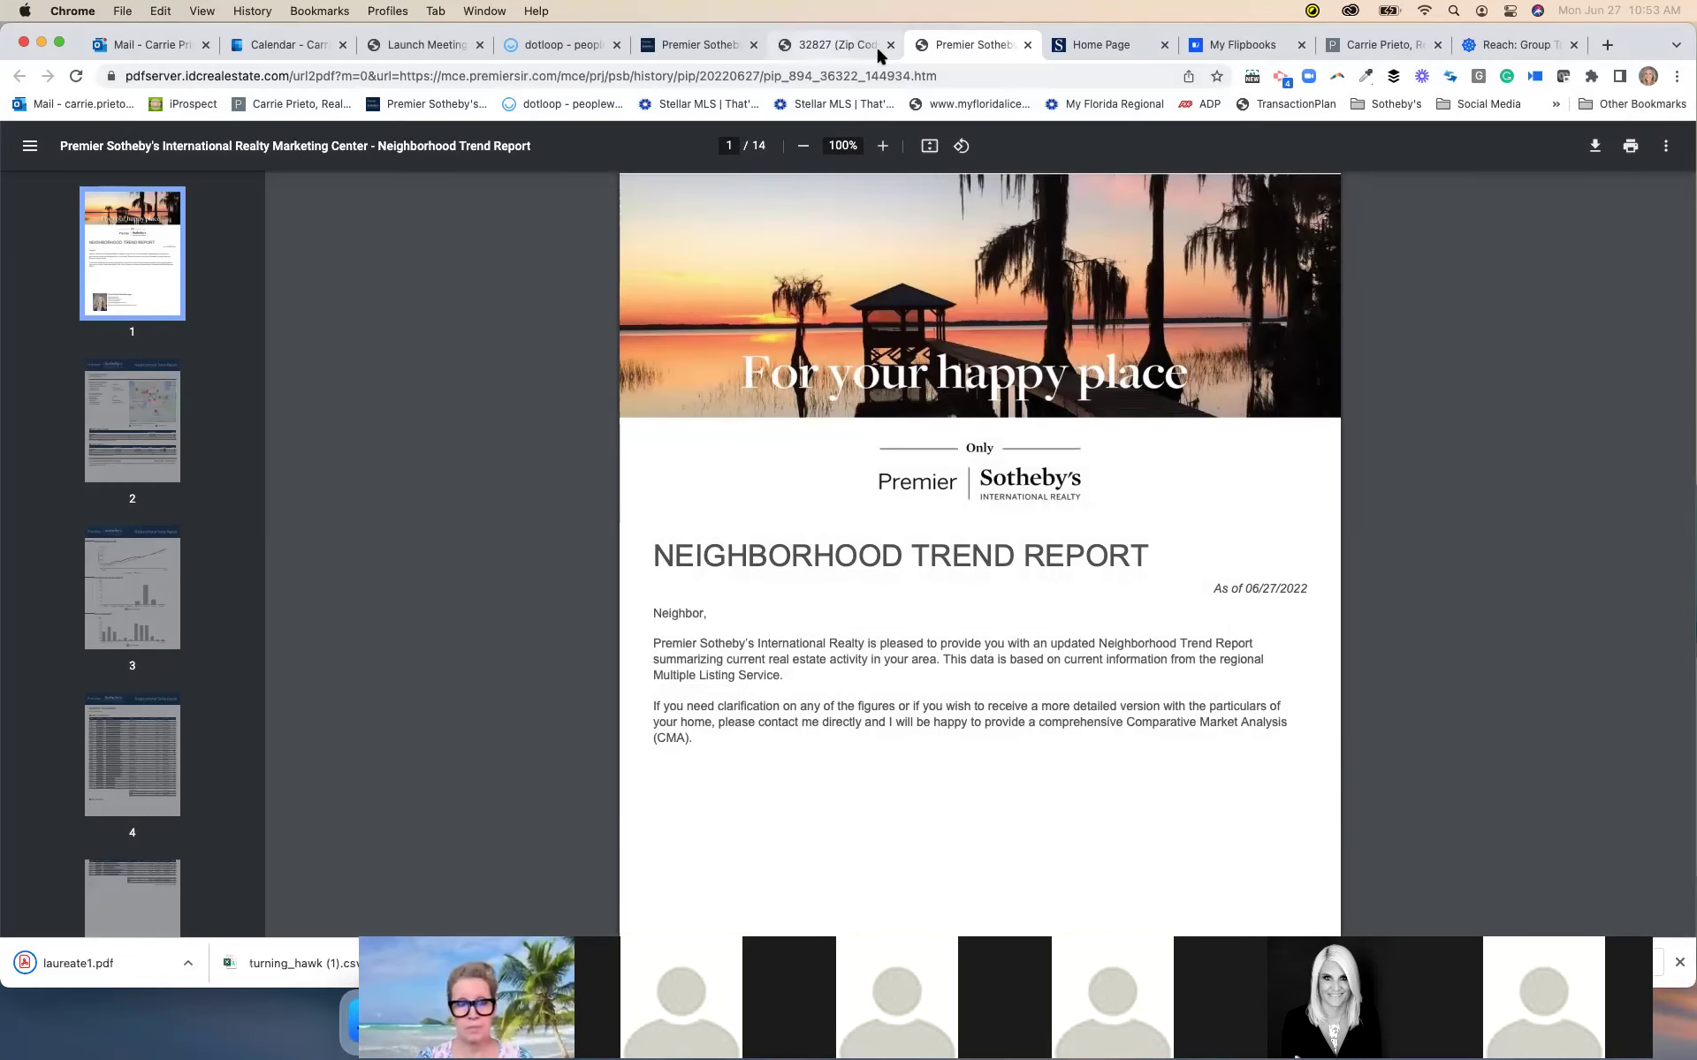
# Go to the 32827 Market Report PDF and save it to the Desktop as Laureate2
pyautogui.click(838, 44)
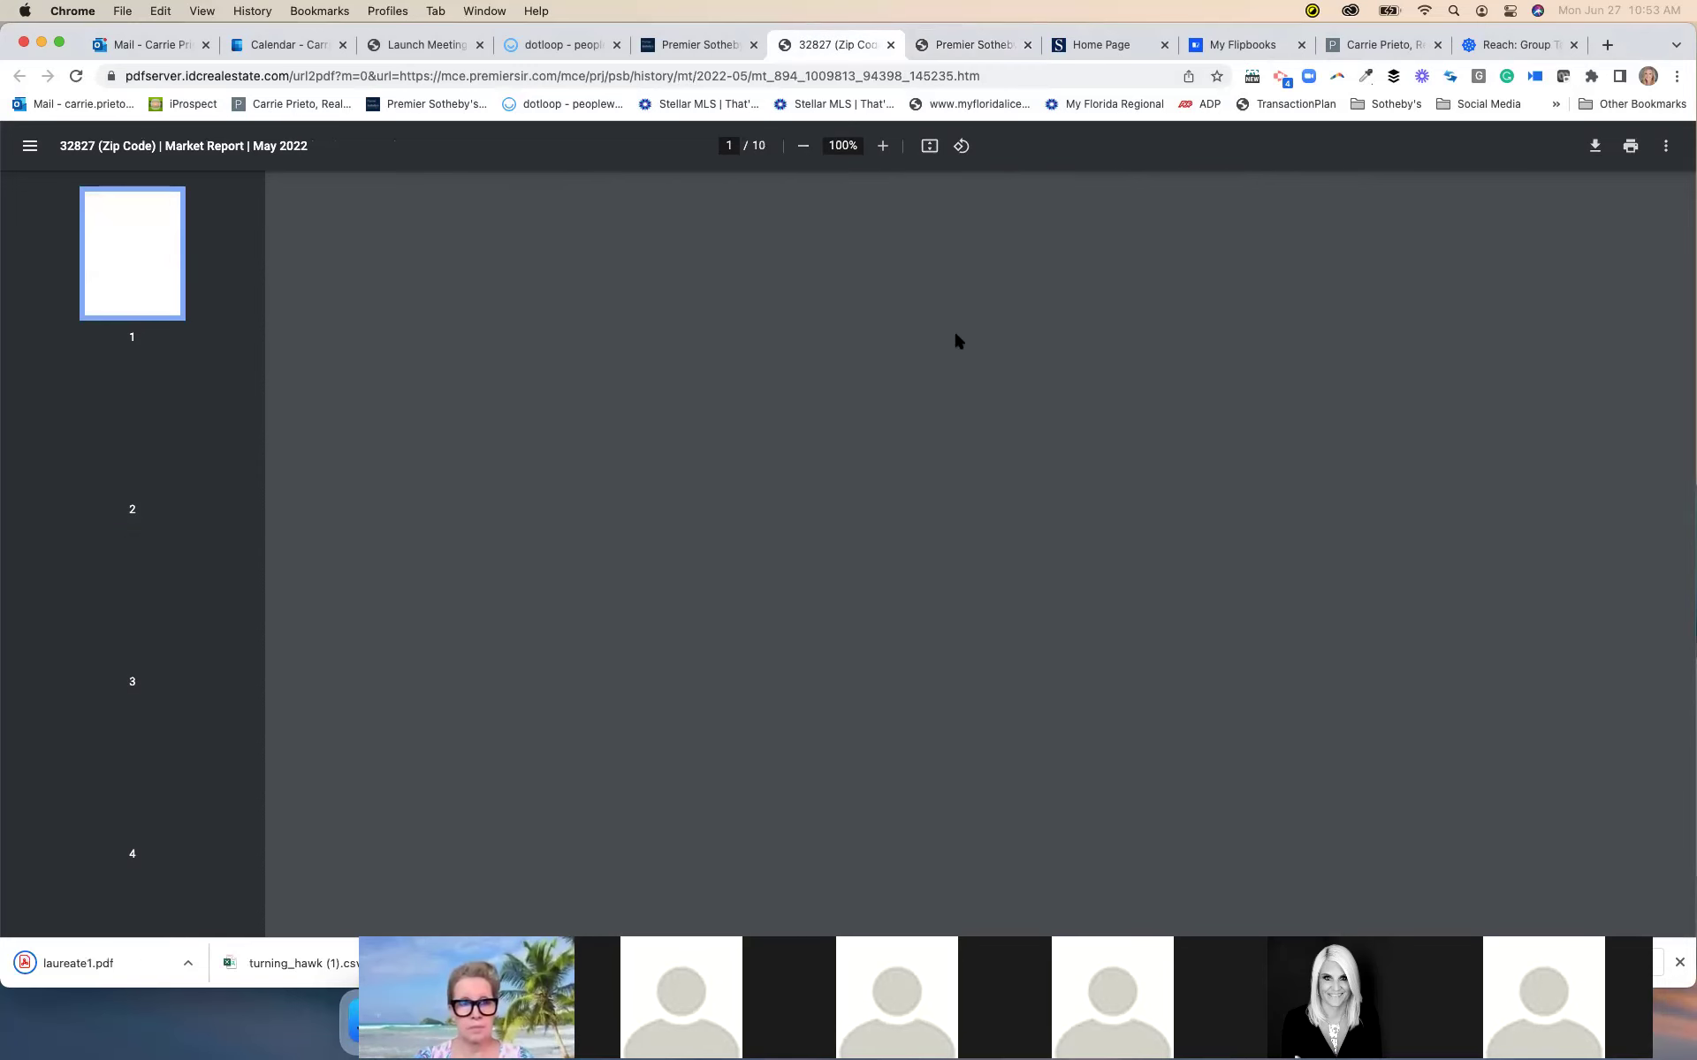
pyautogui.rightClick(941, 361)
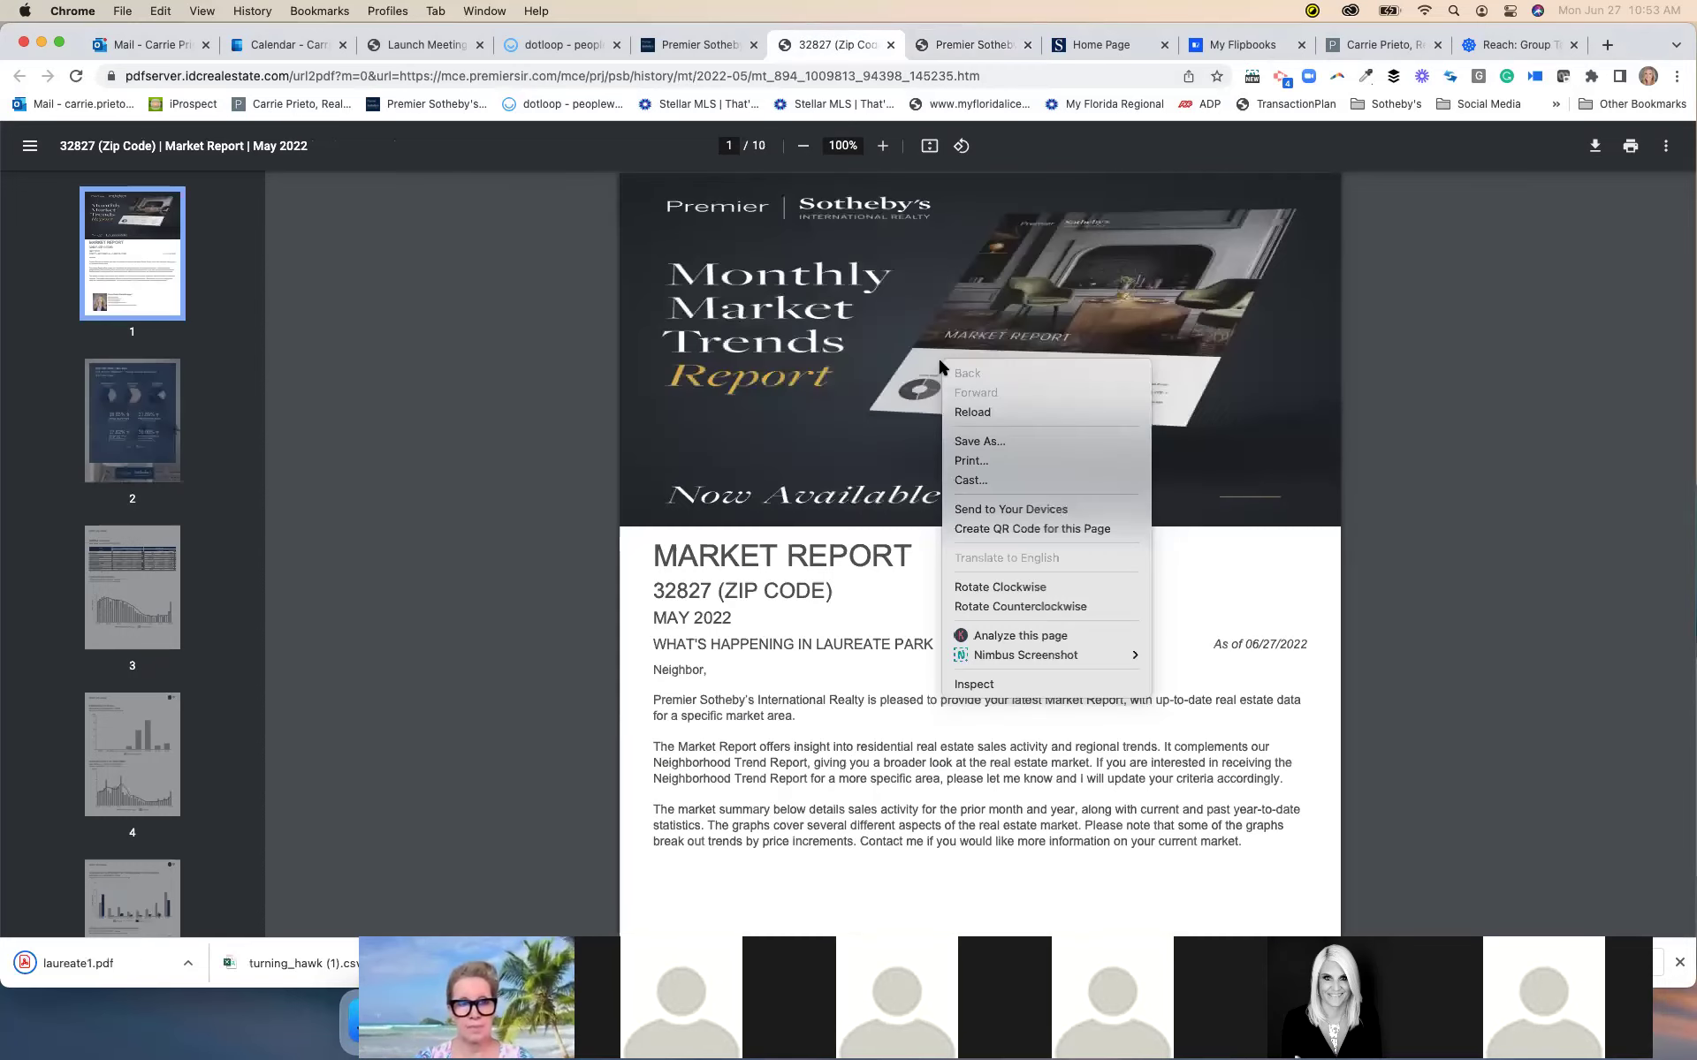
pyautogui.click(988, 444)
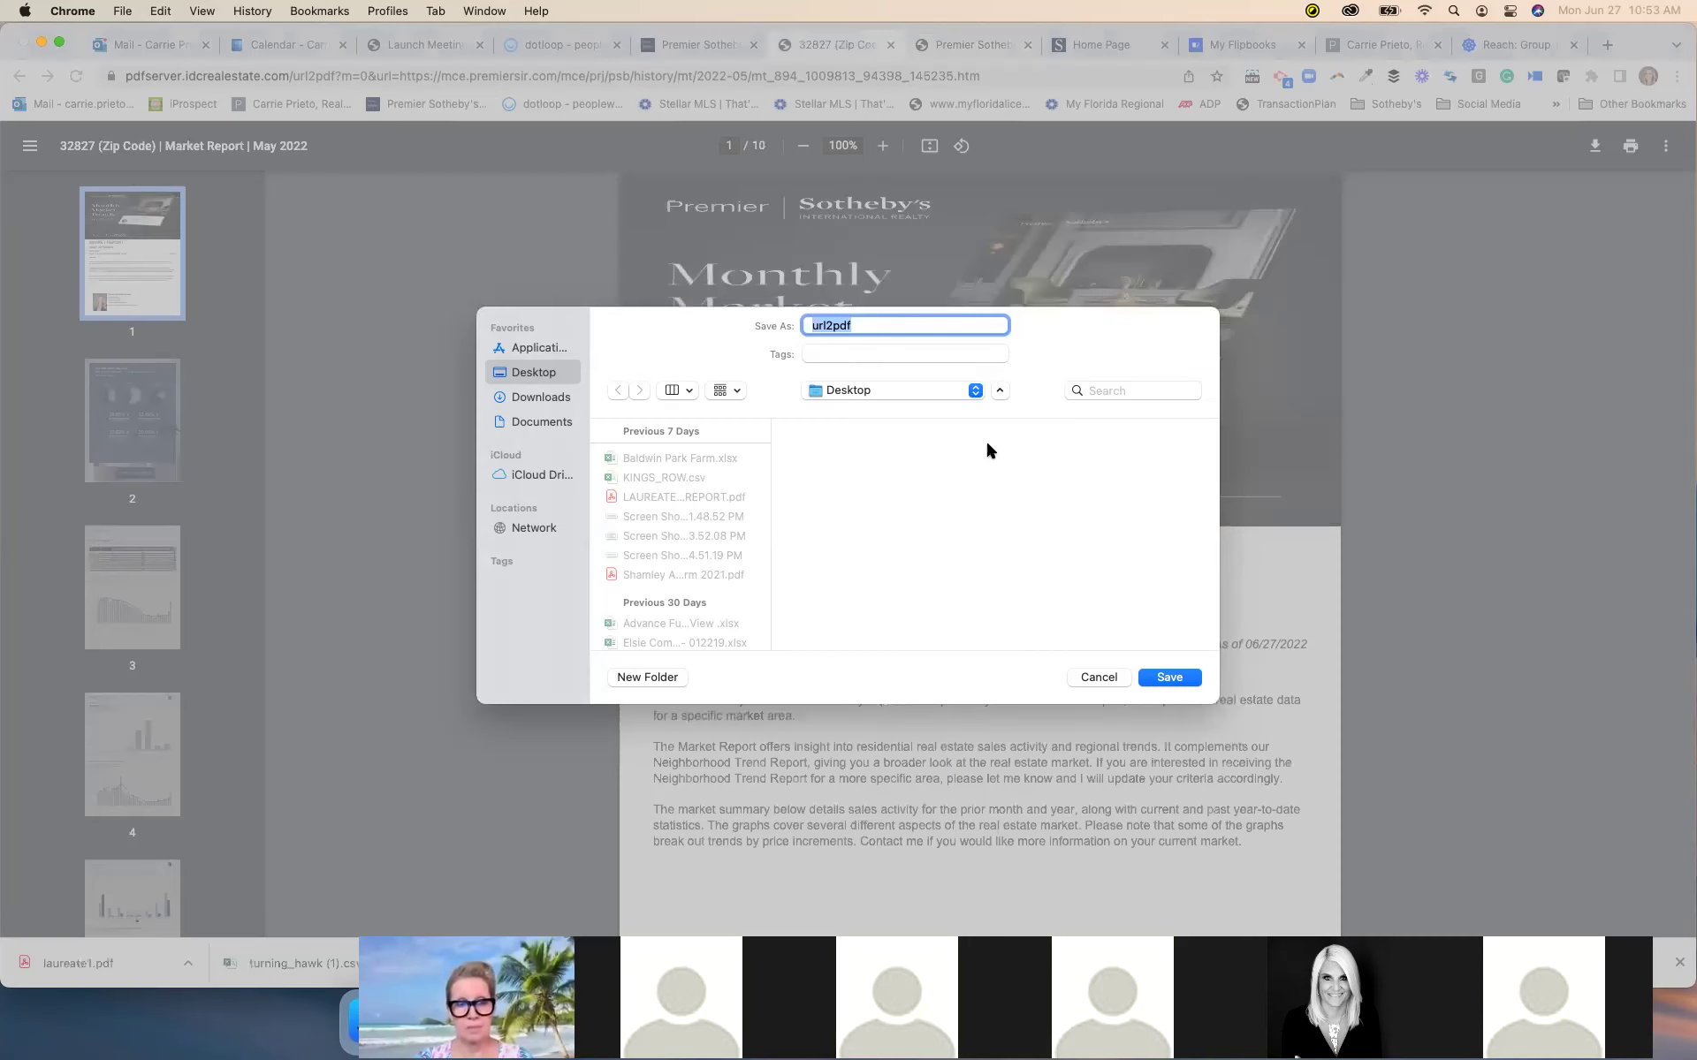
pyautogui.write('L')
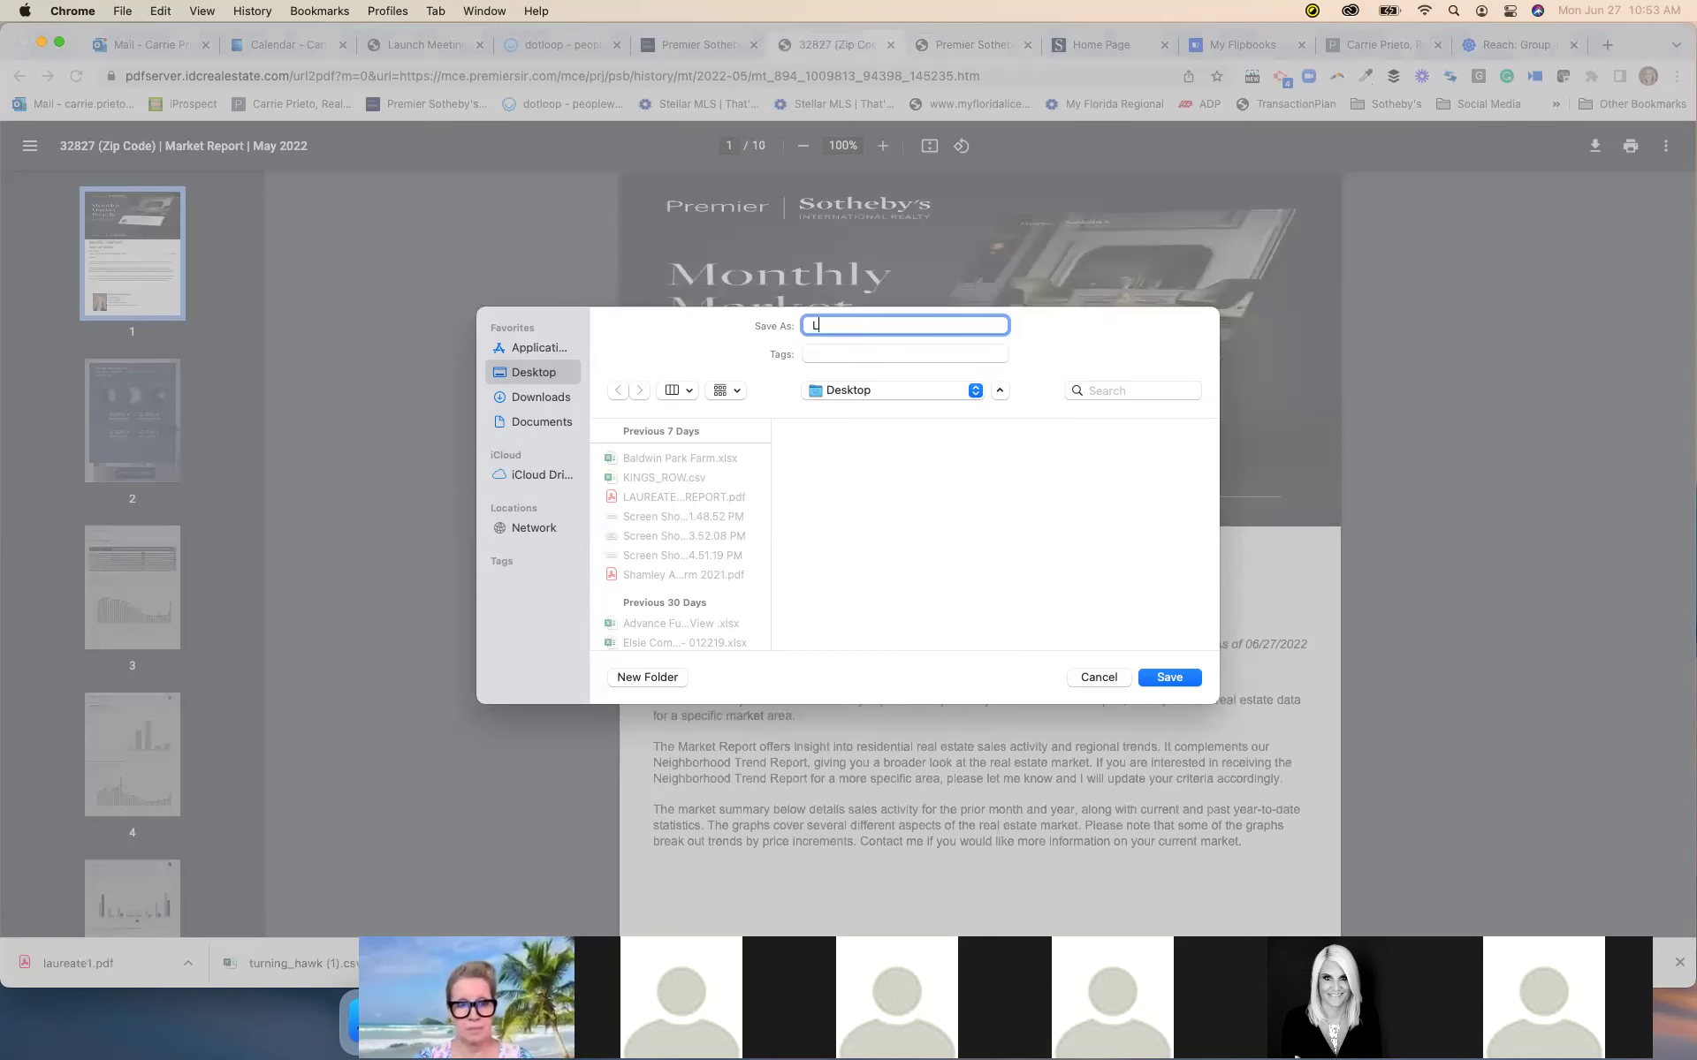
pyautogui.write('aureate')
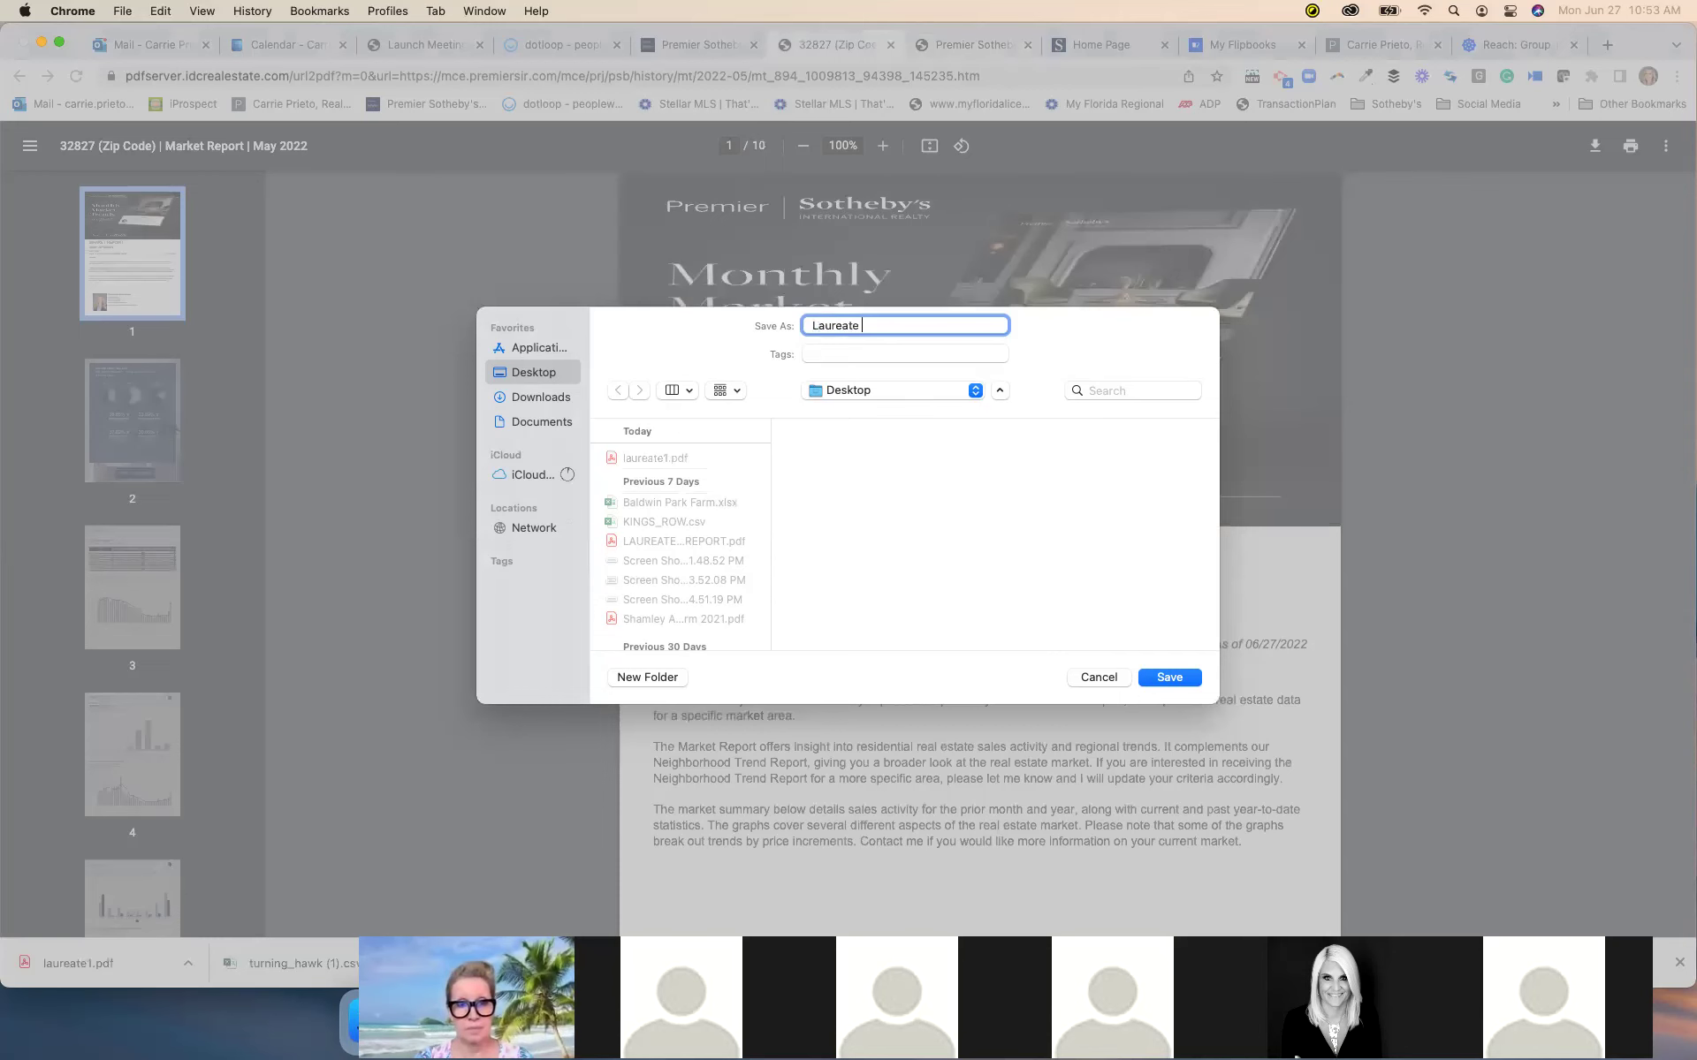
pyautogui.press('BackSpace')
pyautogui.write('2')
pyautogui.press('Return')
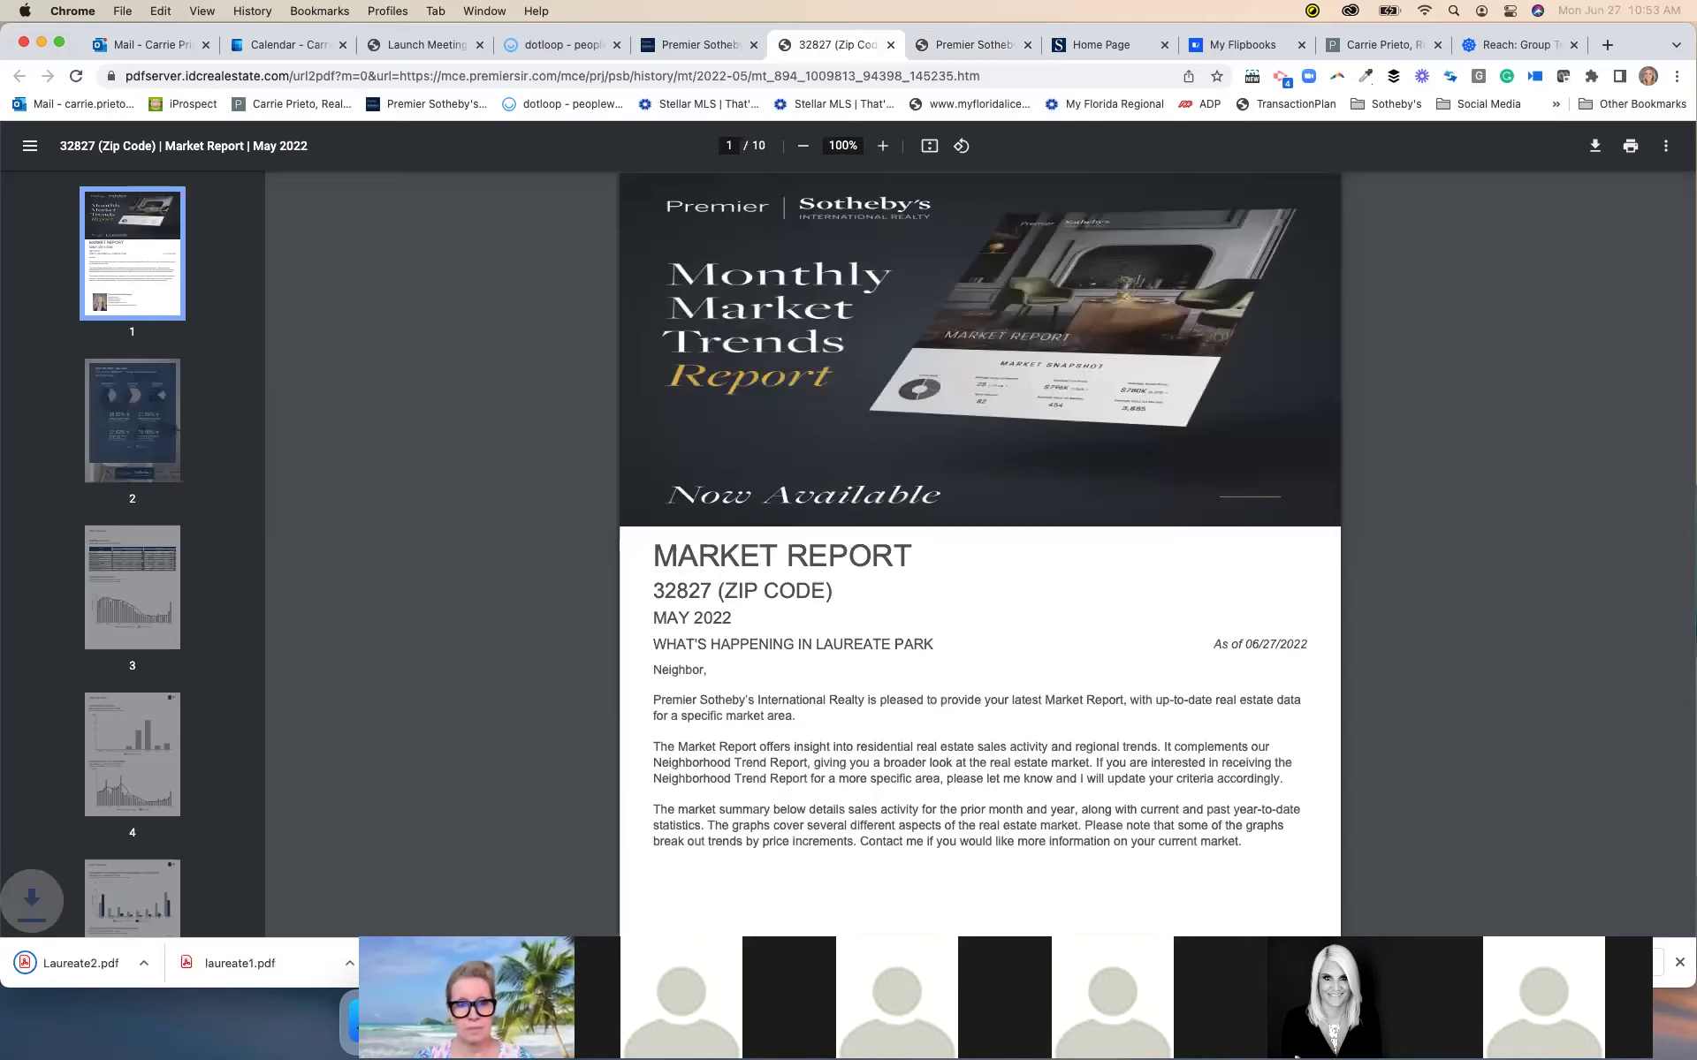
# Go to the Flipsnack My Flipbooks page and start a new flipbook from uploaded PDF files
pyautogui.click(1089, 40)
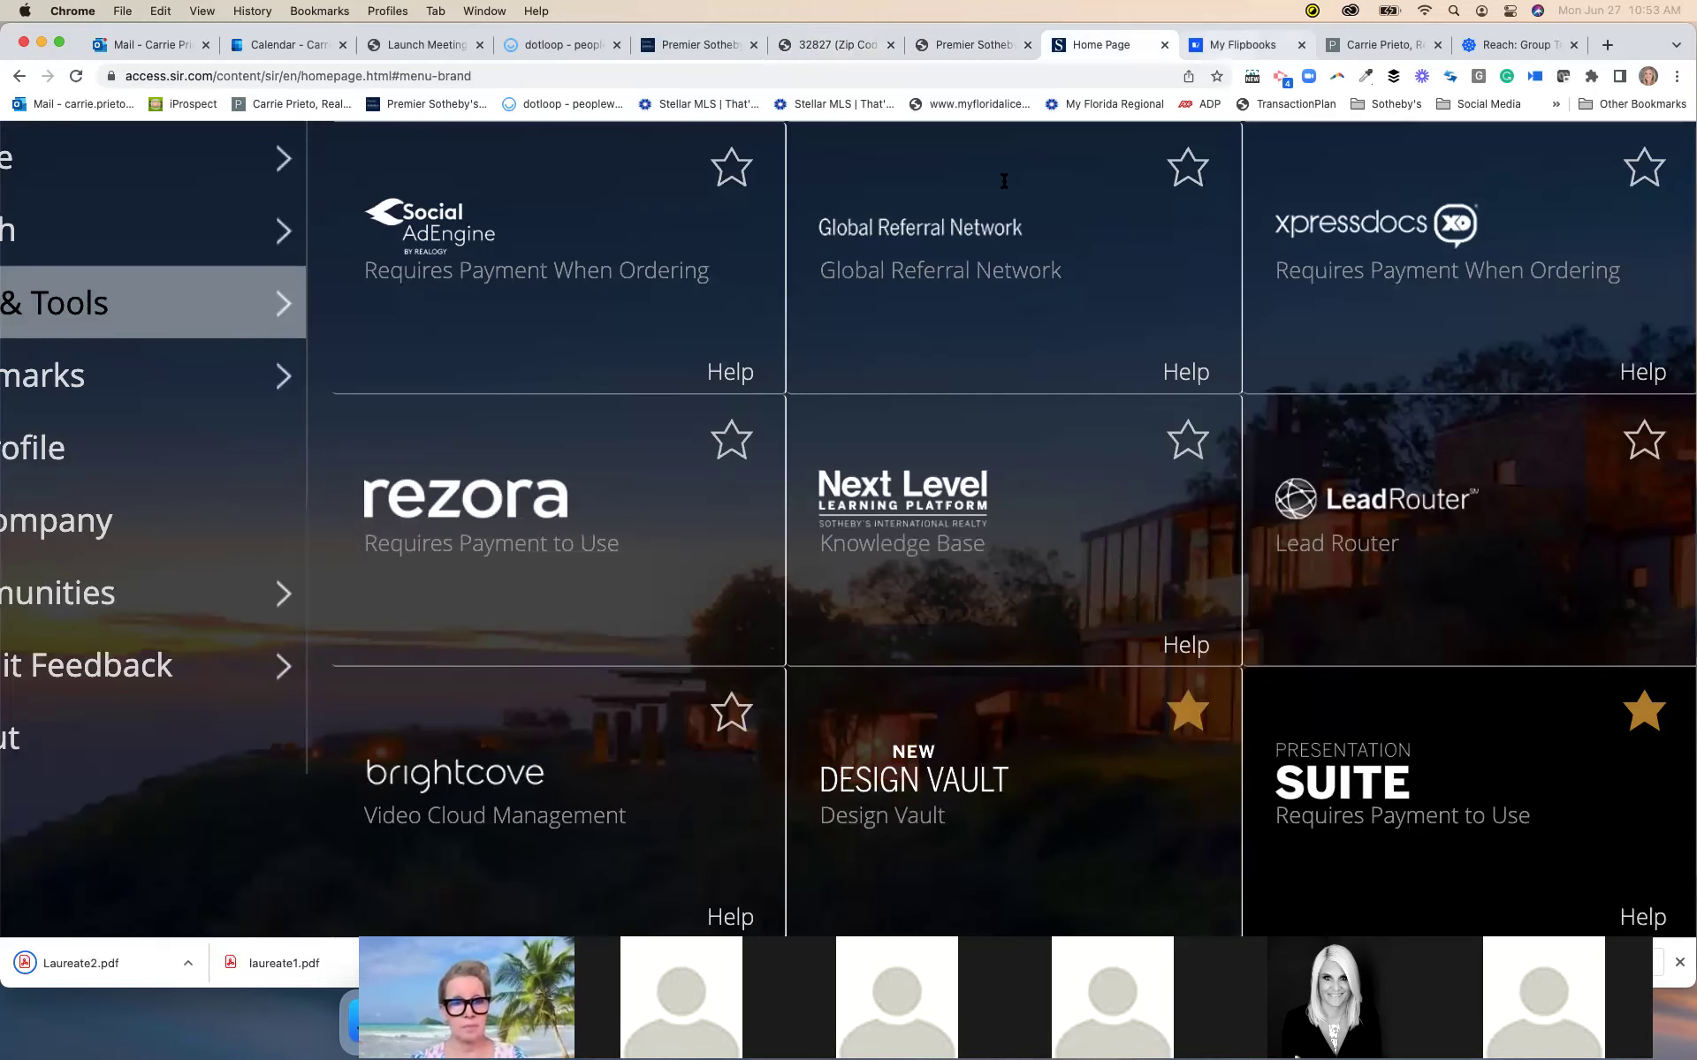
pyautogui.hotkey('ctrl', 'Tab')
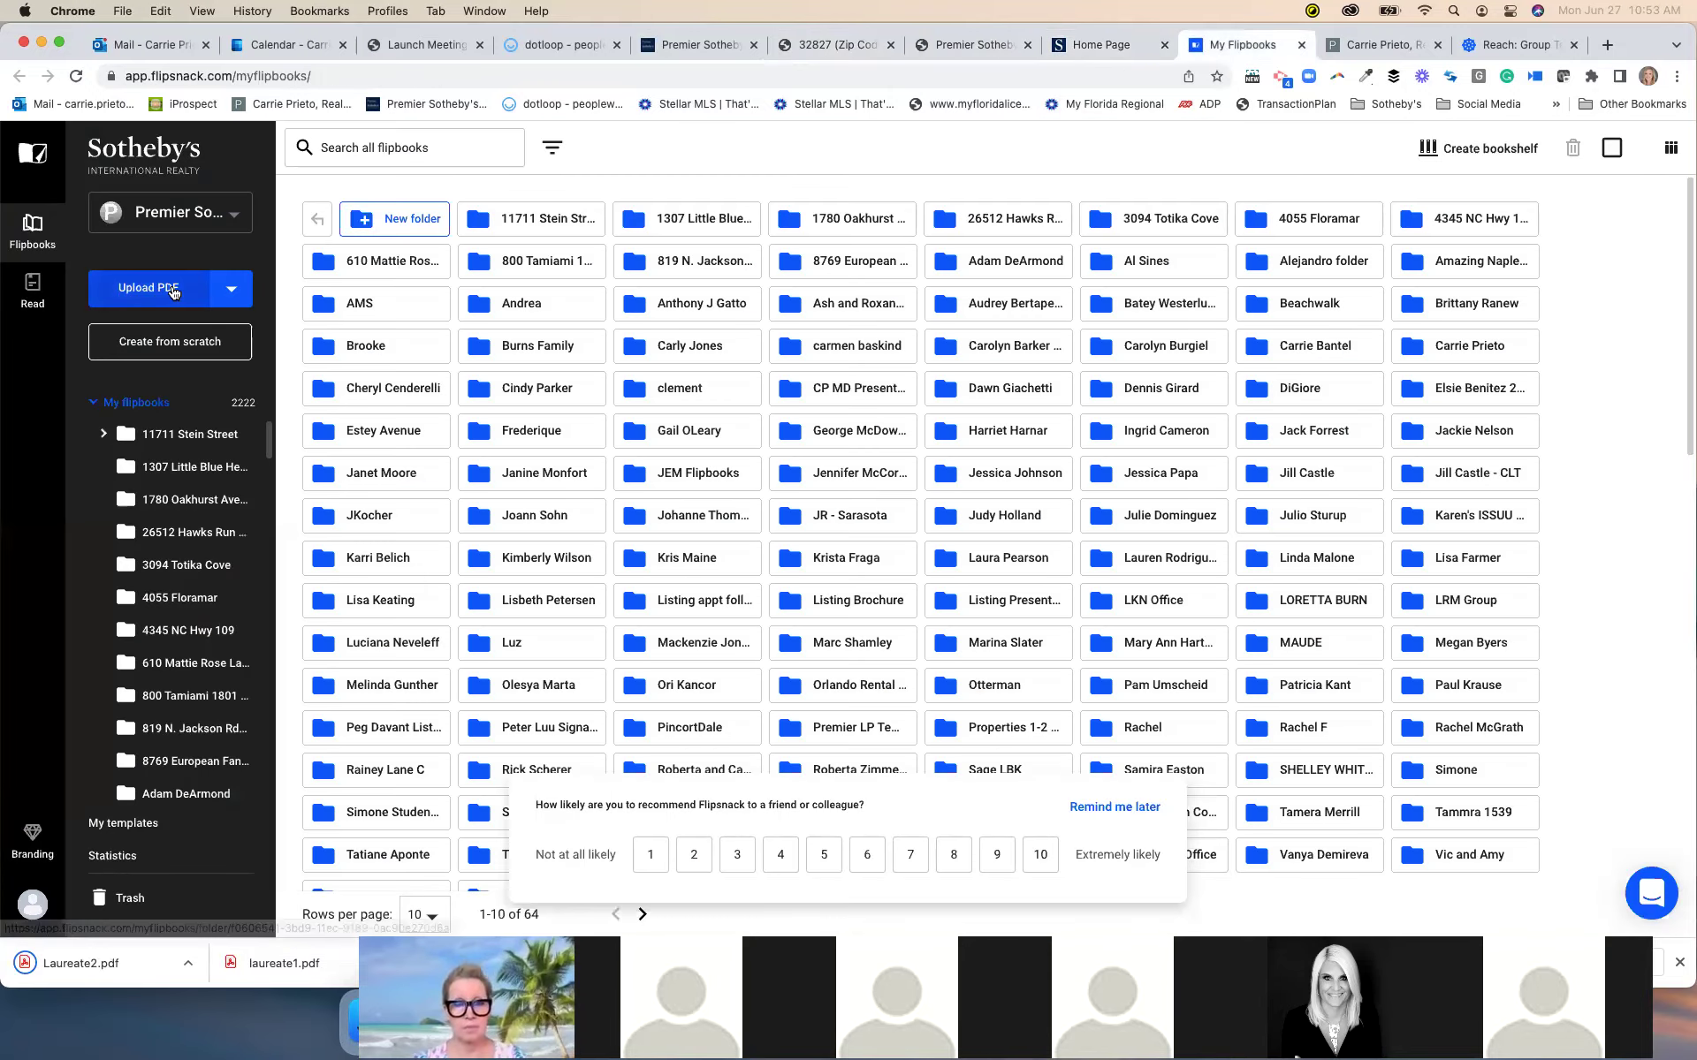
pyautogui.click(173, 292)
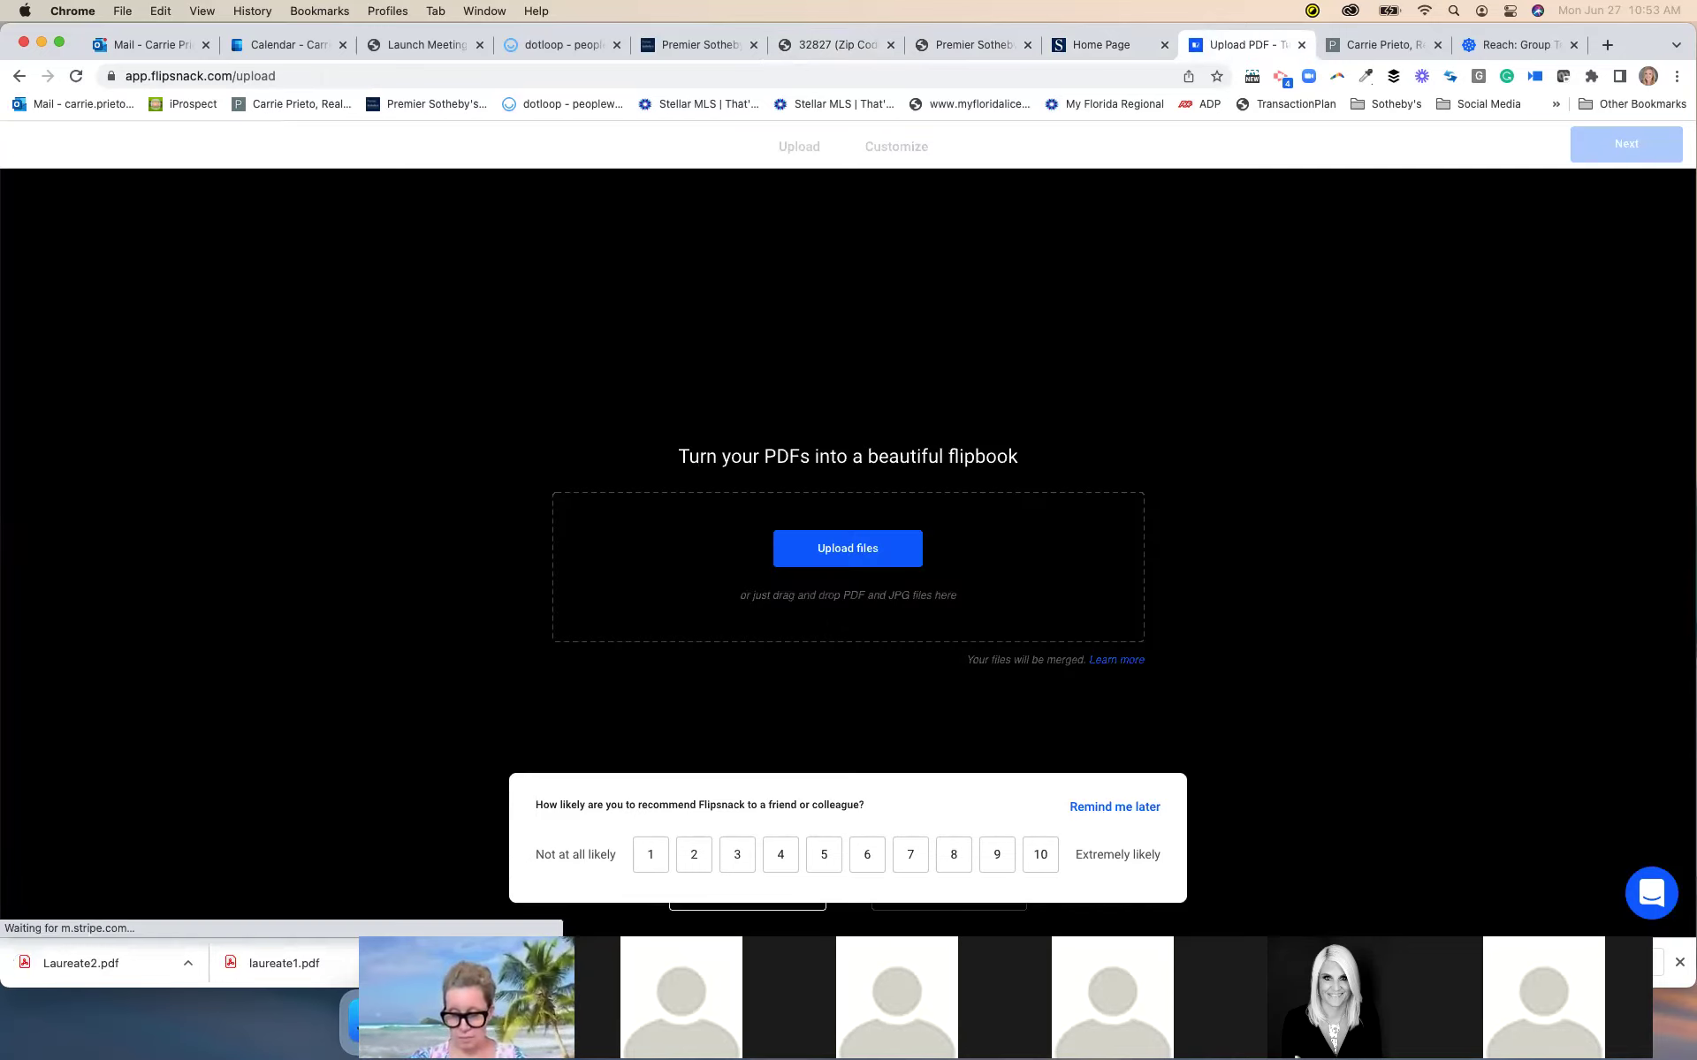
pyautogui.click(839, 553)
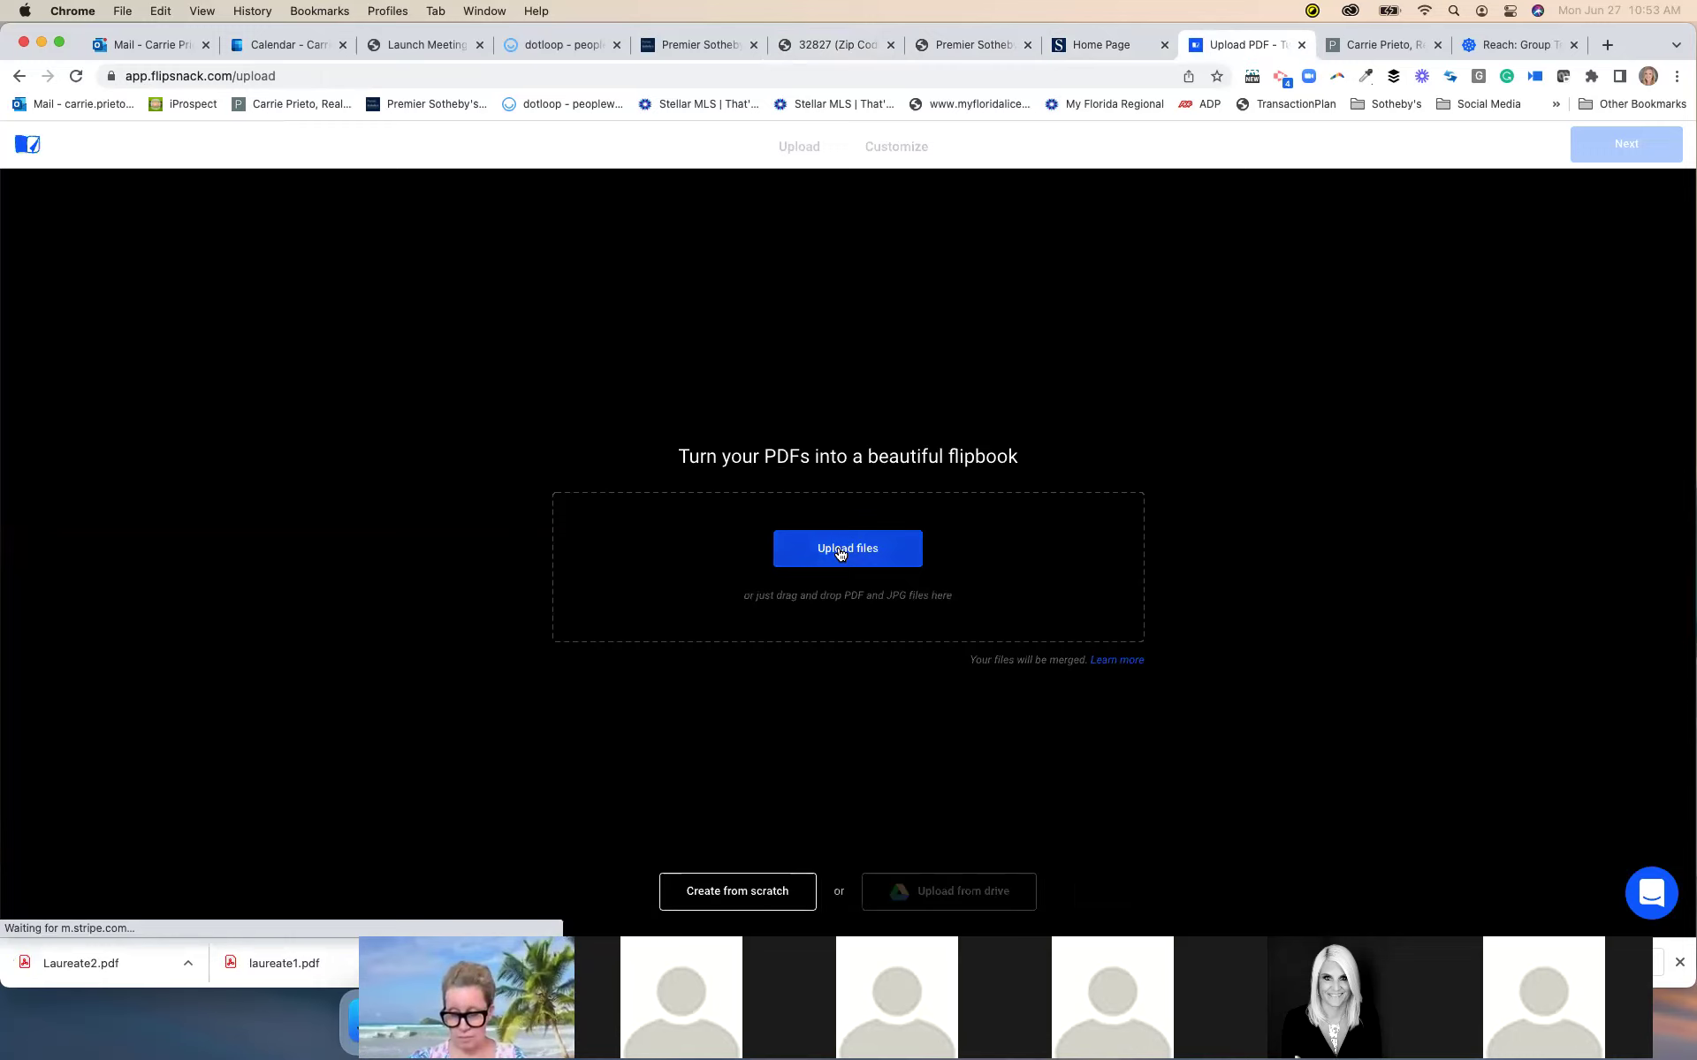
pyautogui.click(833, 543)
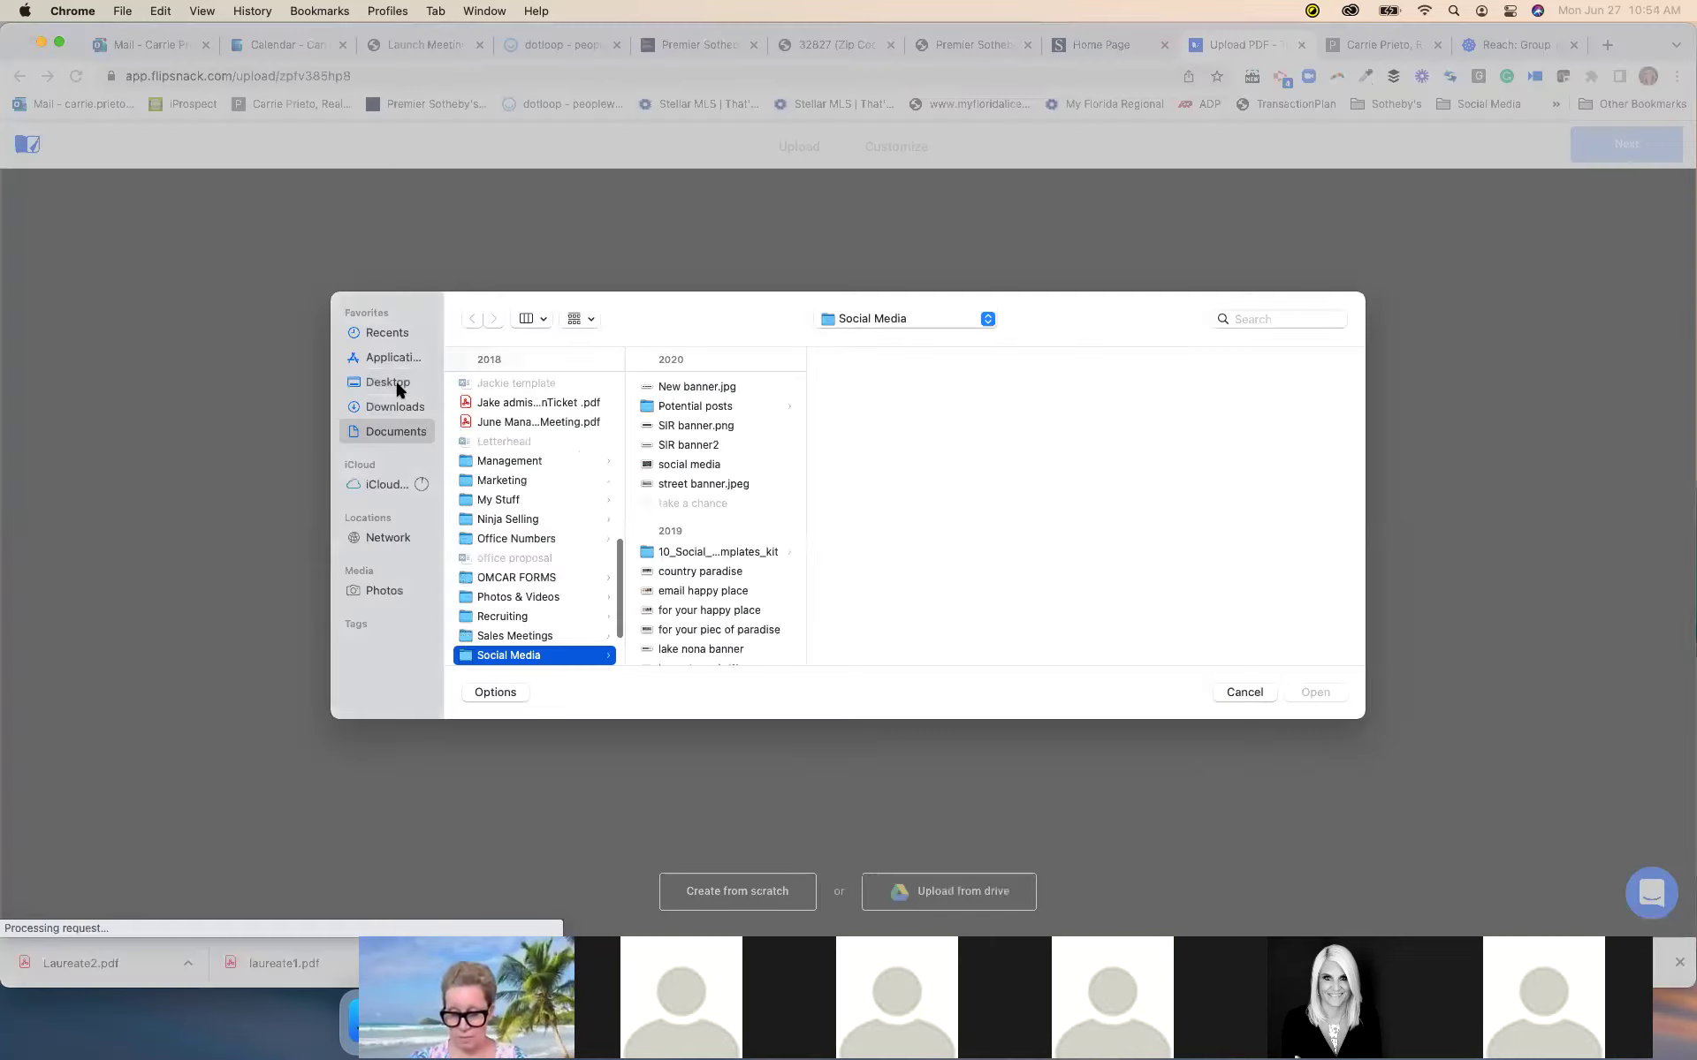
# Upload laureate1.pdf and Laureate2.pdf together from the Desktop and continue to customizing the merged flipbook
pyautogui.click(389, 383)
pyautogui.click(523, 389)
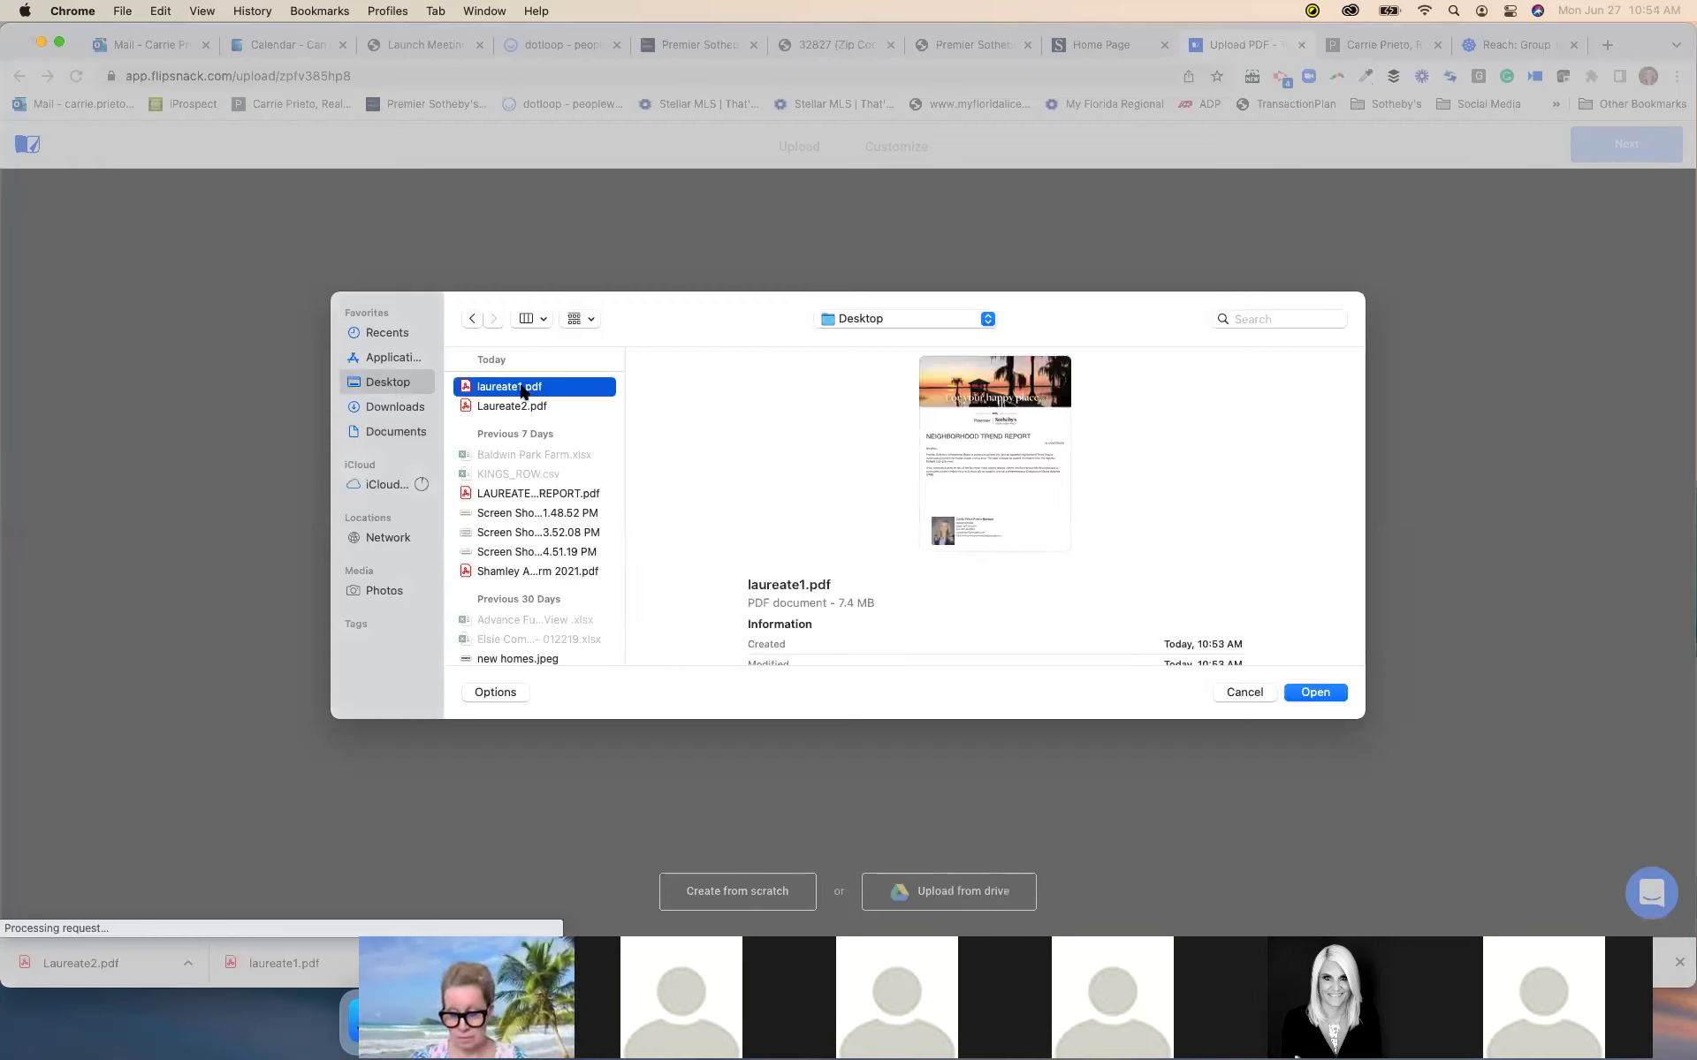
pyautogui.hotkey('shift', 'Down')
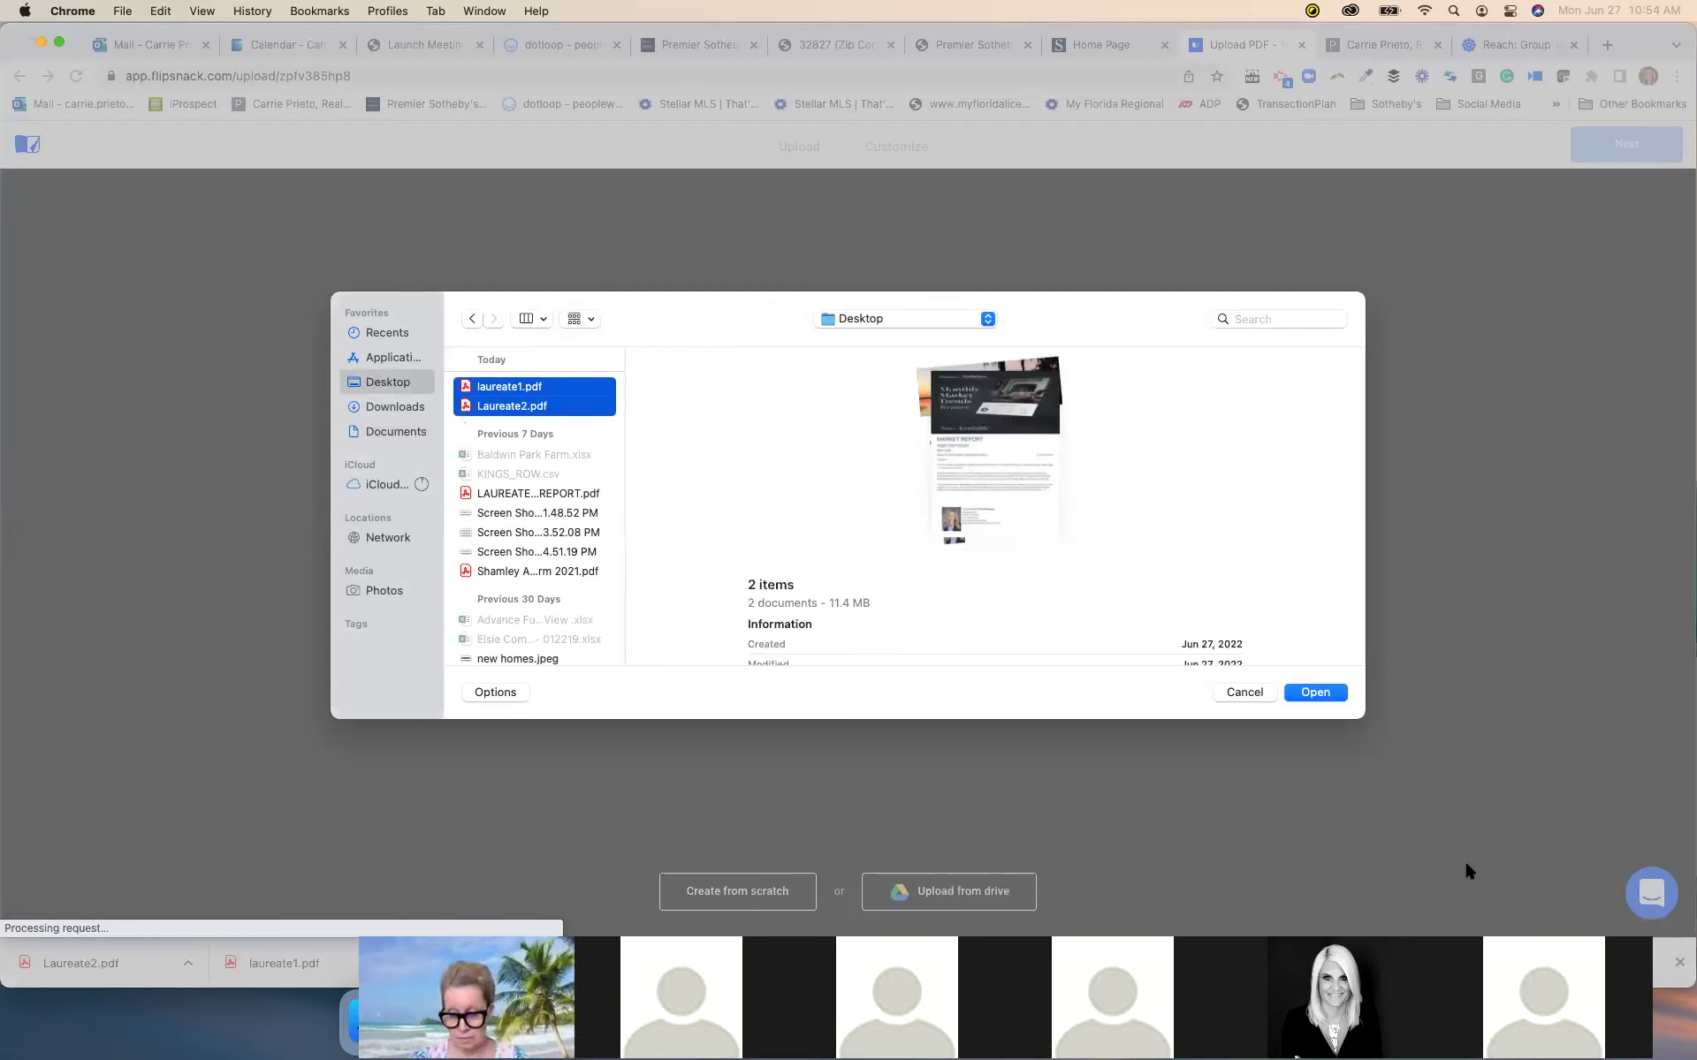
pyautogui.click(1317, 692)
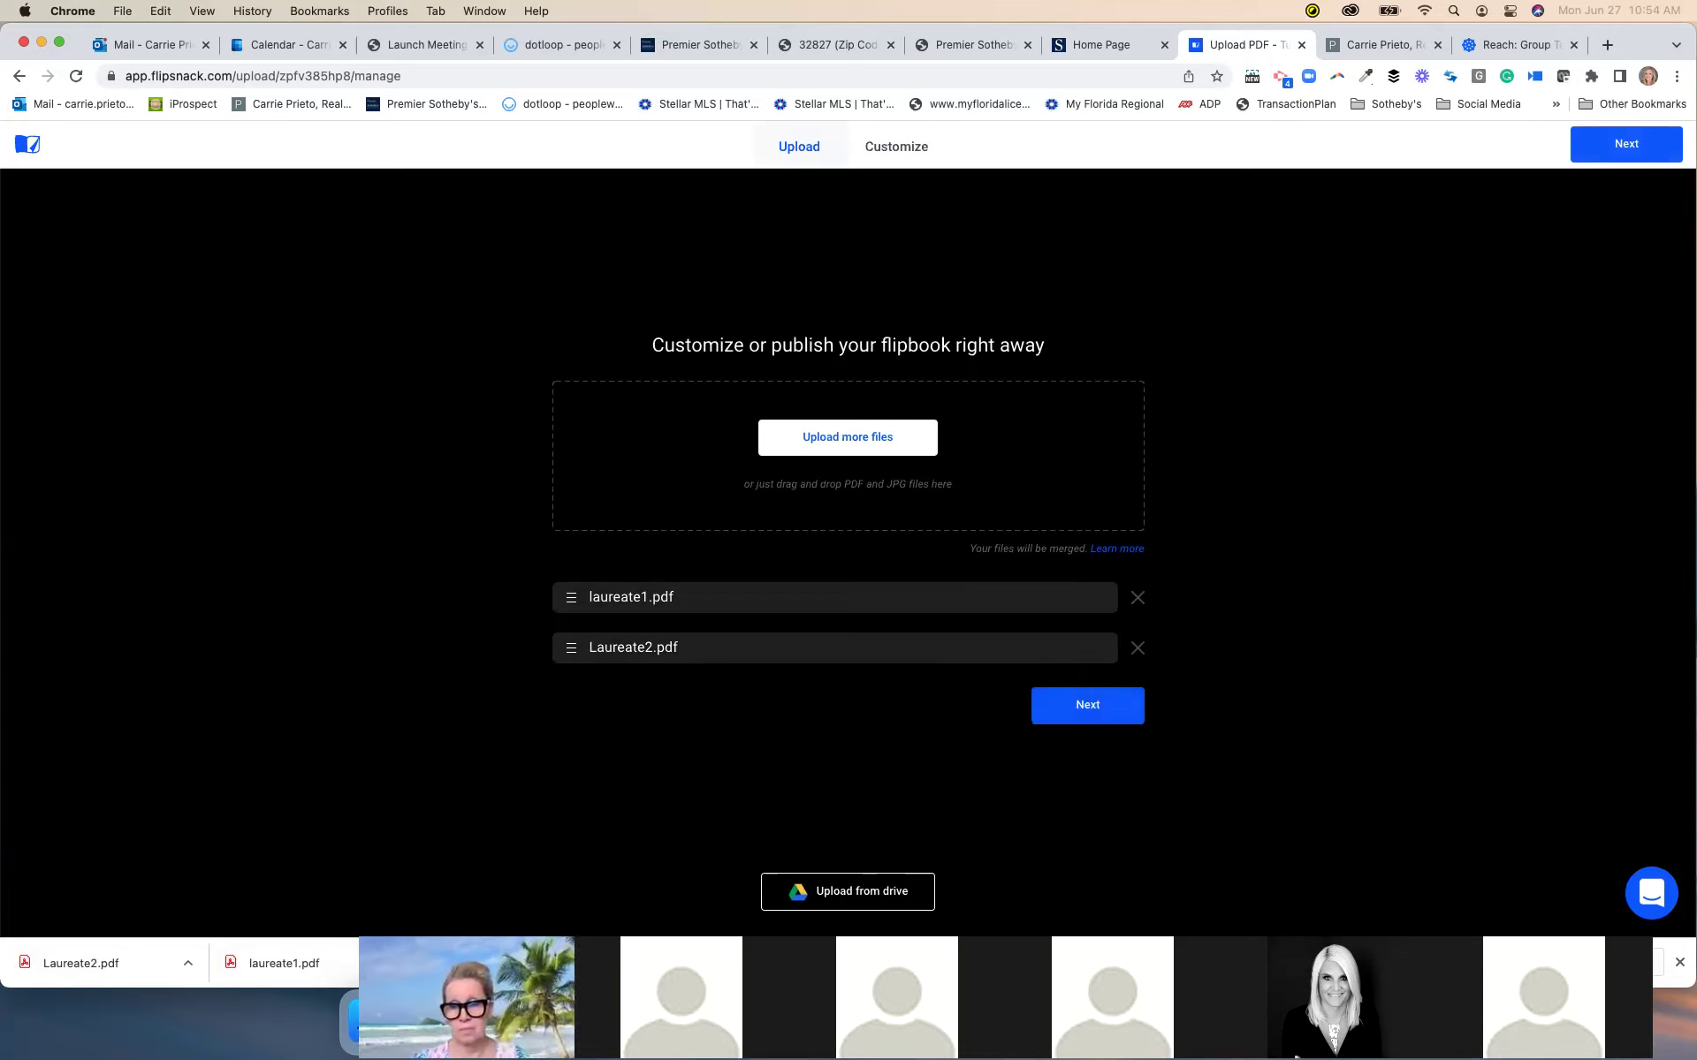
pyautogui.click(1091, 704)
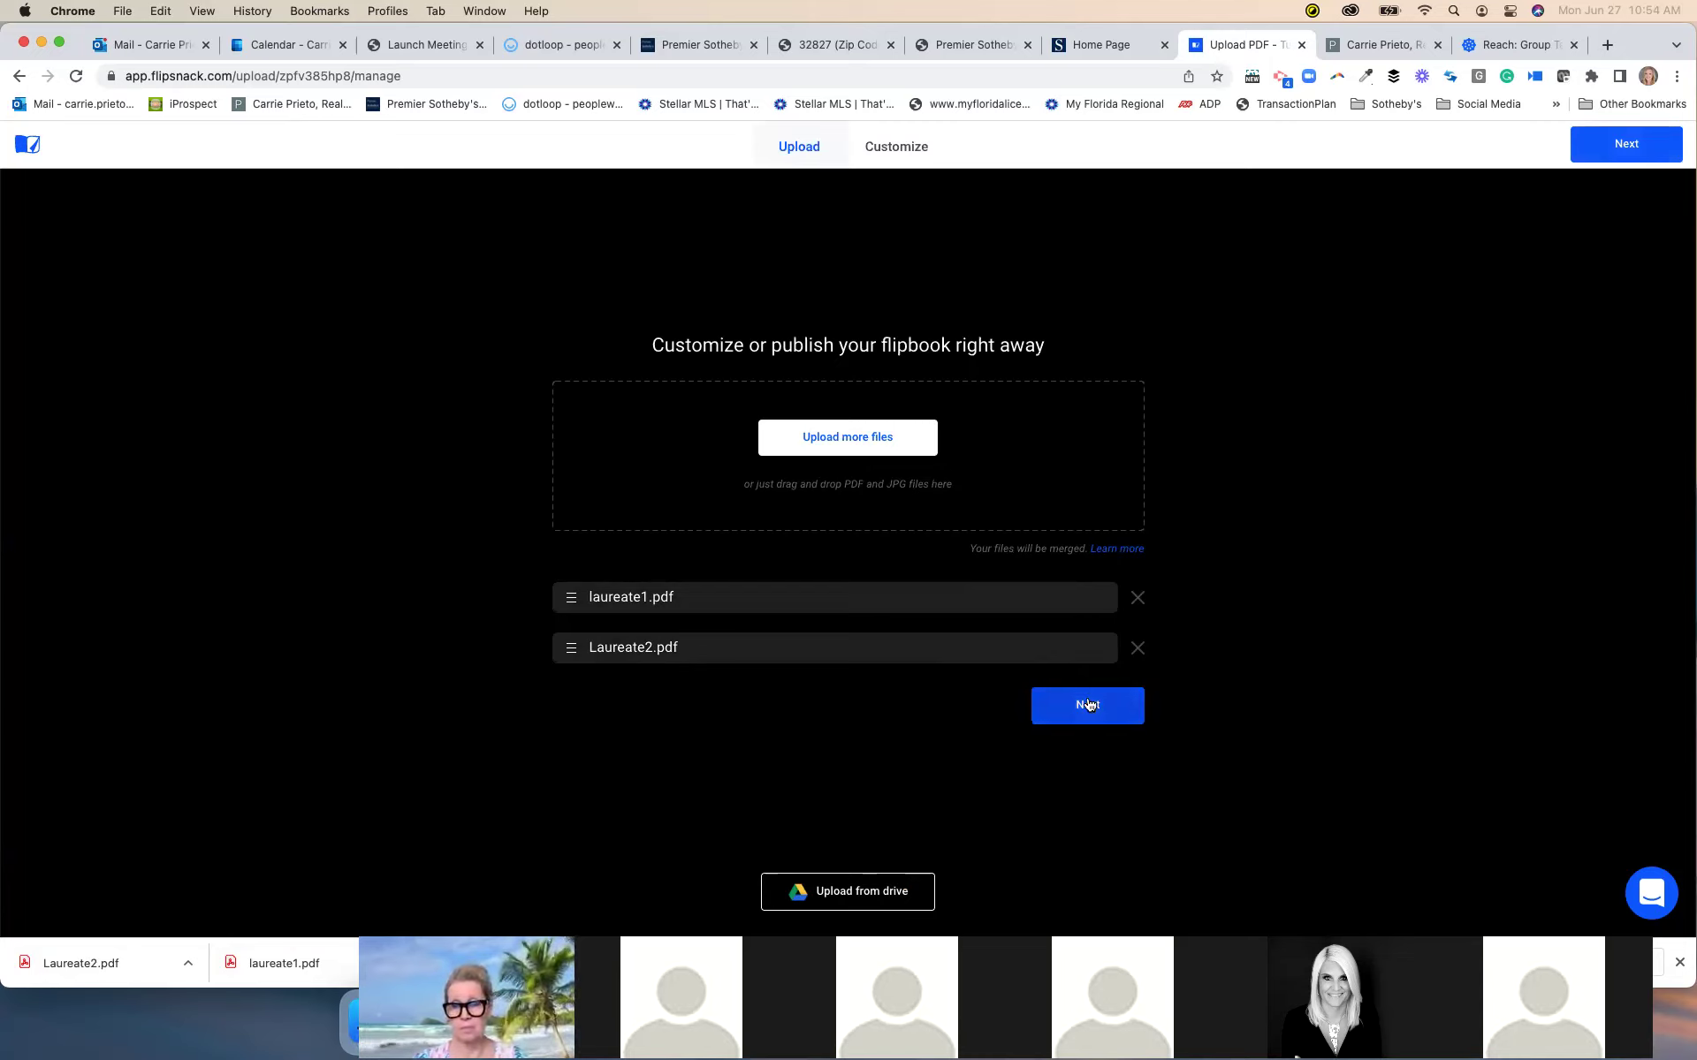
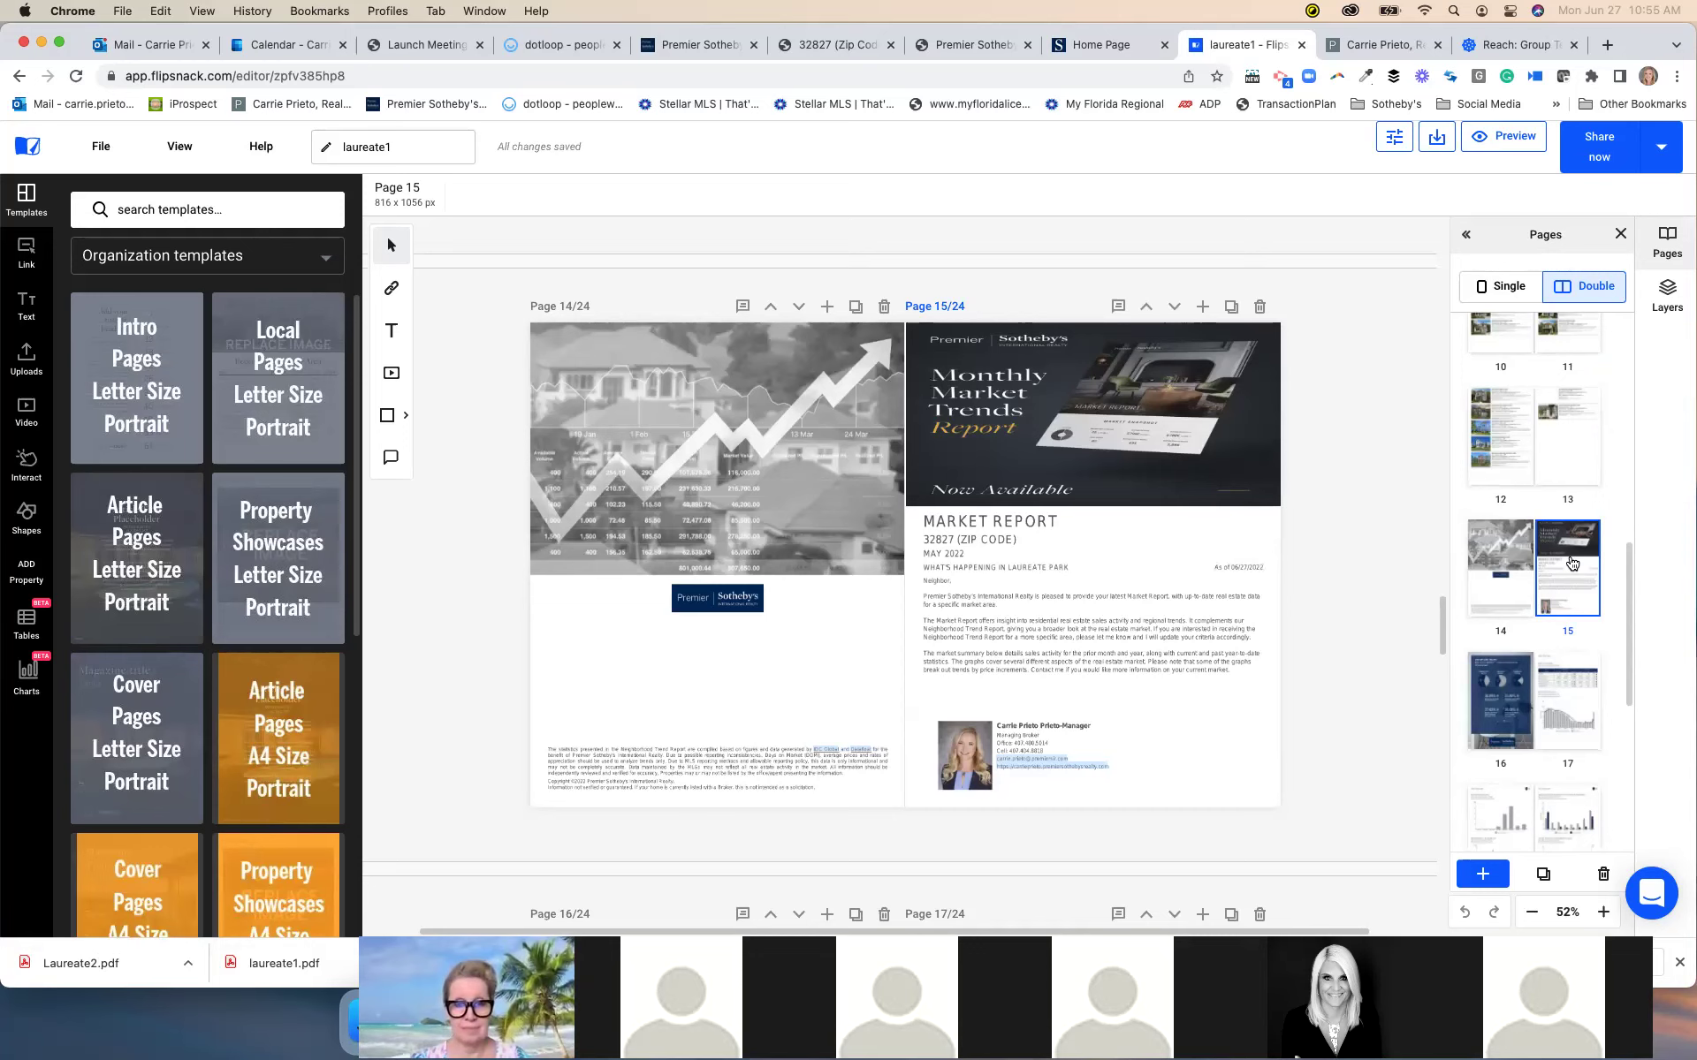
# Delete page 17 of the merged flipbook, the market report's table page following the real estate snapshot
pyautogui.click(1259, 917)
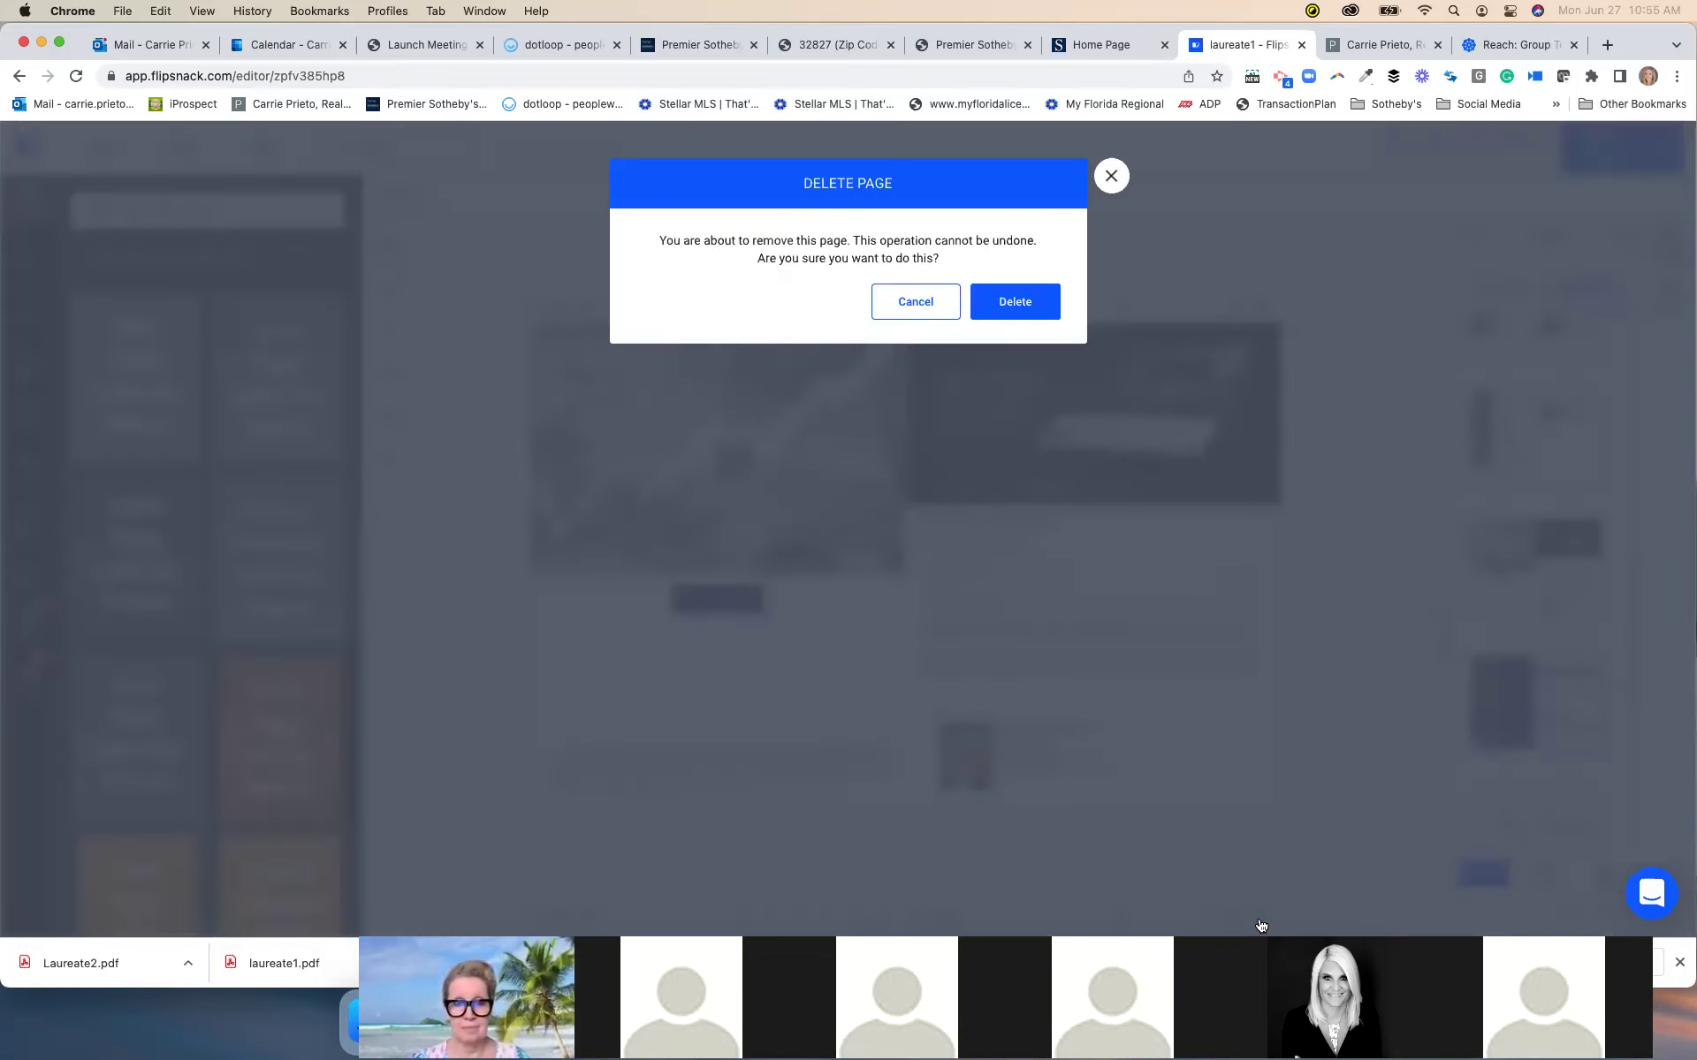
pyautogui.click(1010, 309)
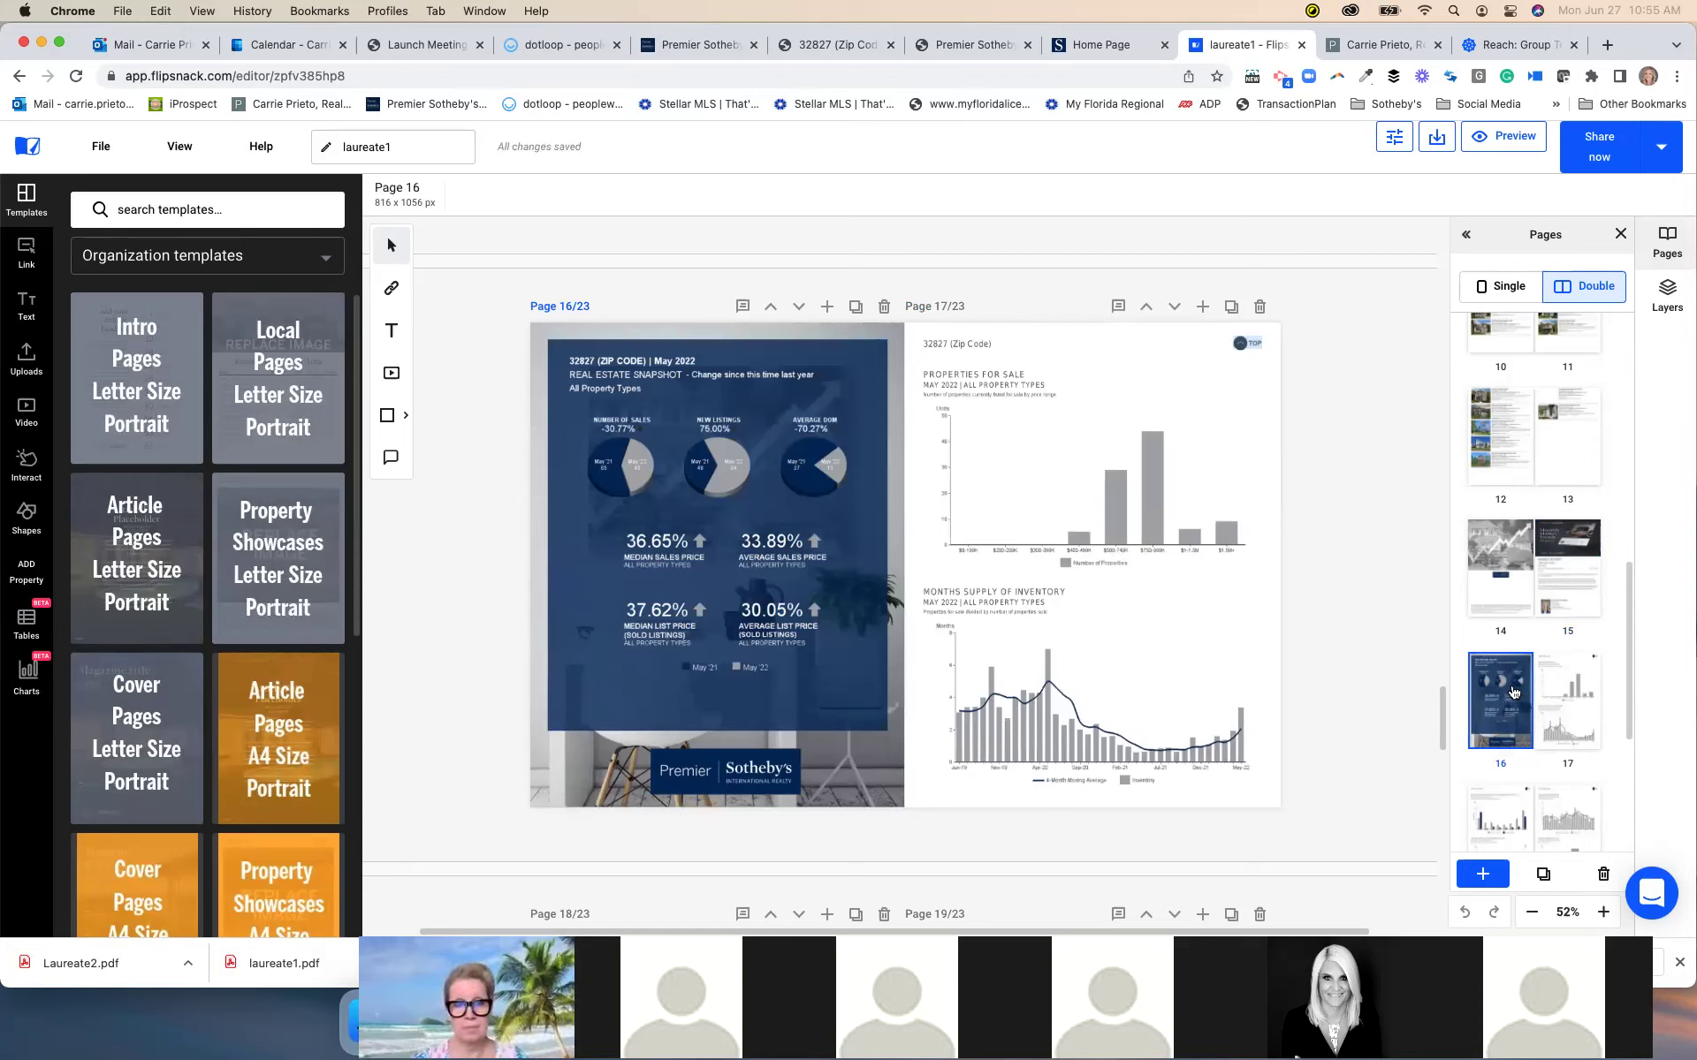
# Examine the flipbook's opening pages, from the Neighborhood Trend Report cover through the market charts and market summary
pyautogui.scroll(3, 1556, 544)
pyautogui.scroll(5, 1556, 543)
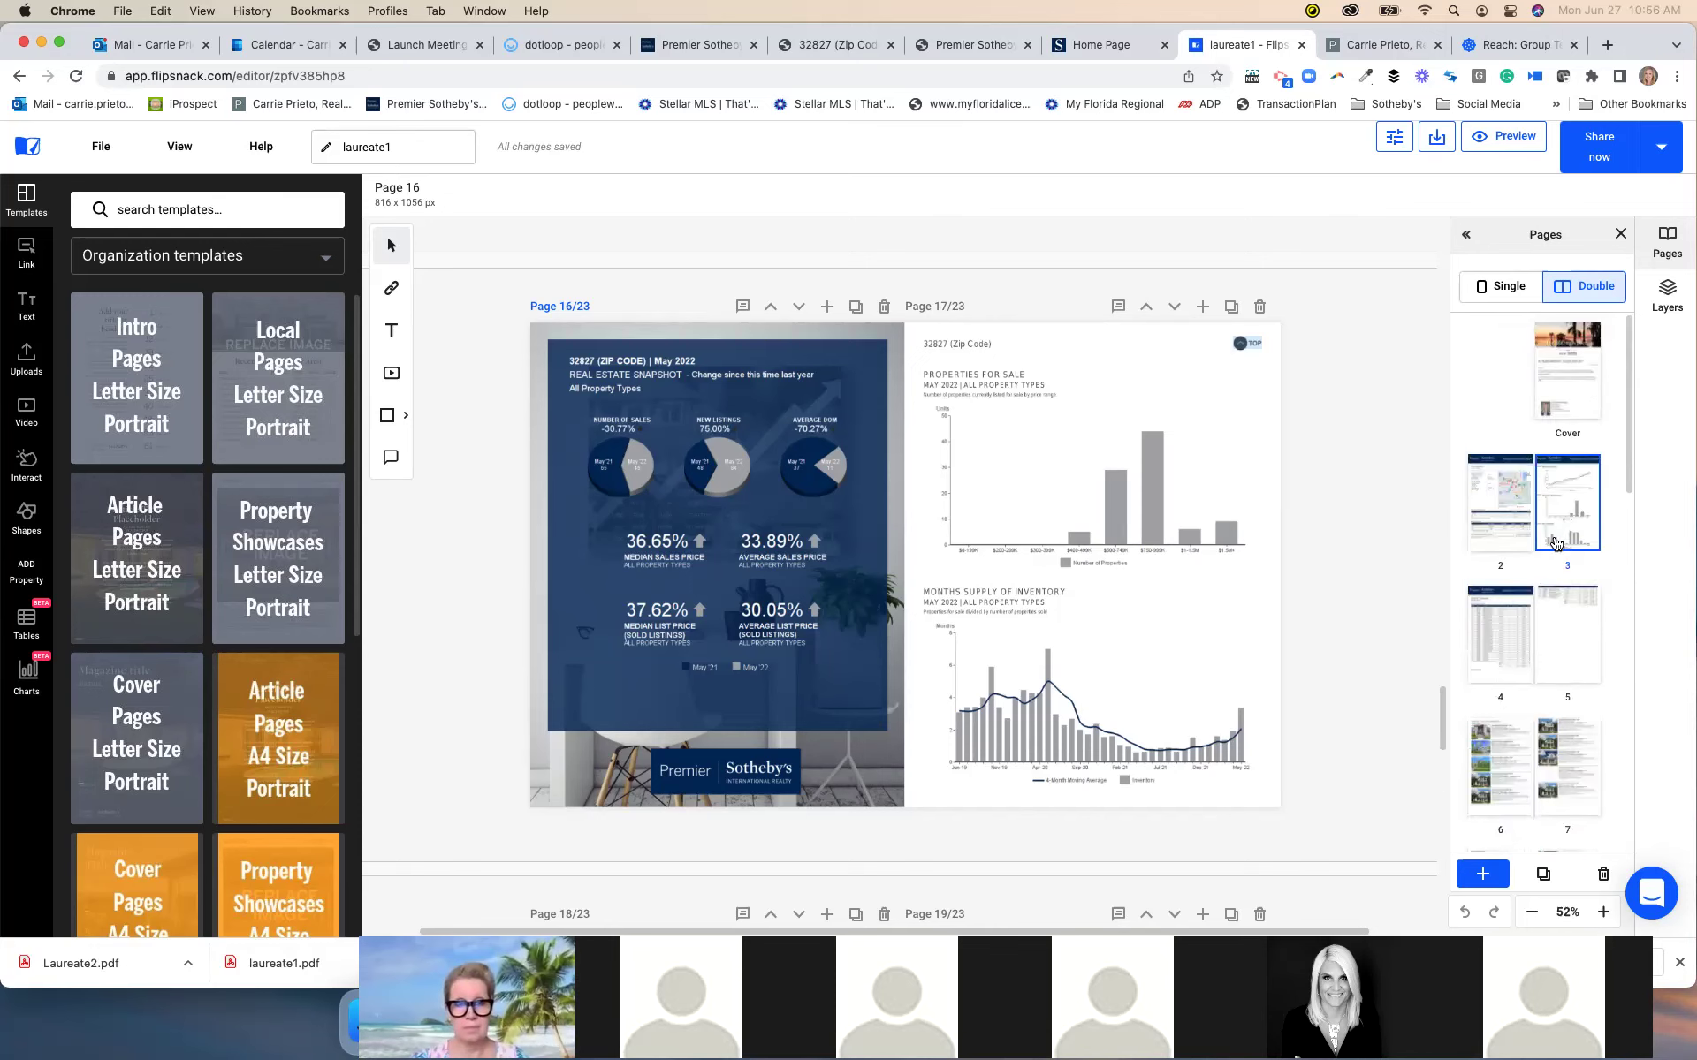
pyautogui.click(1514, 515)
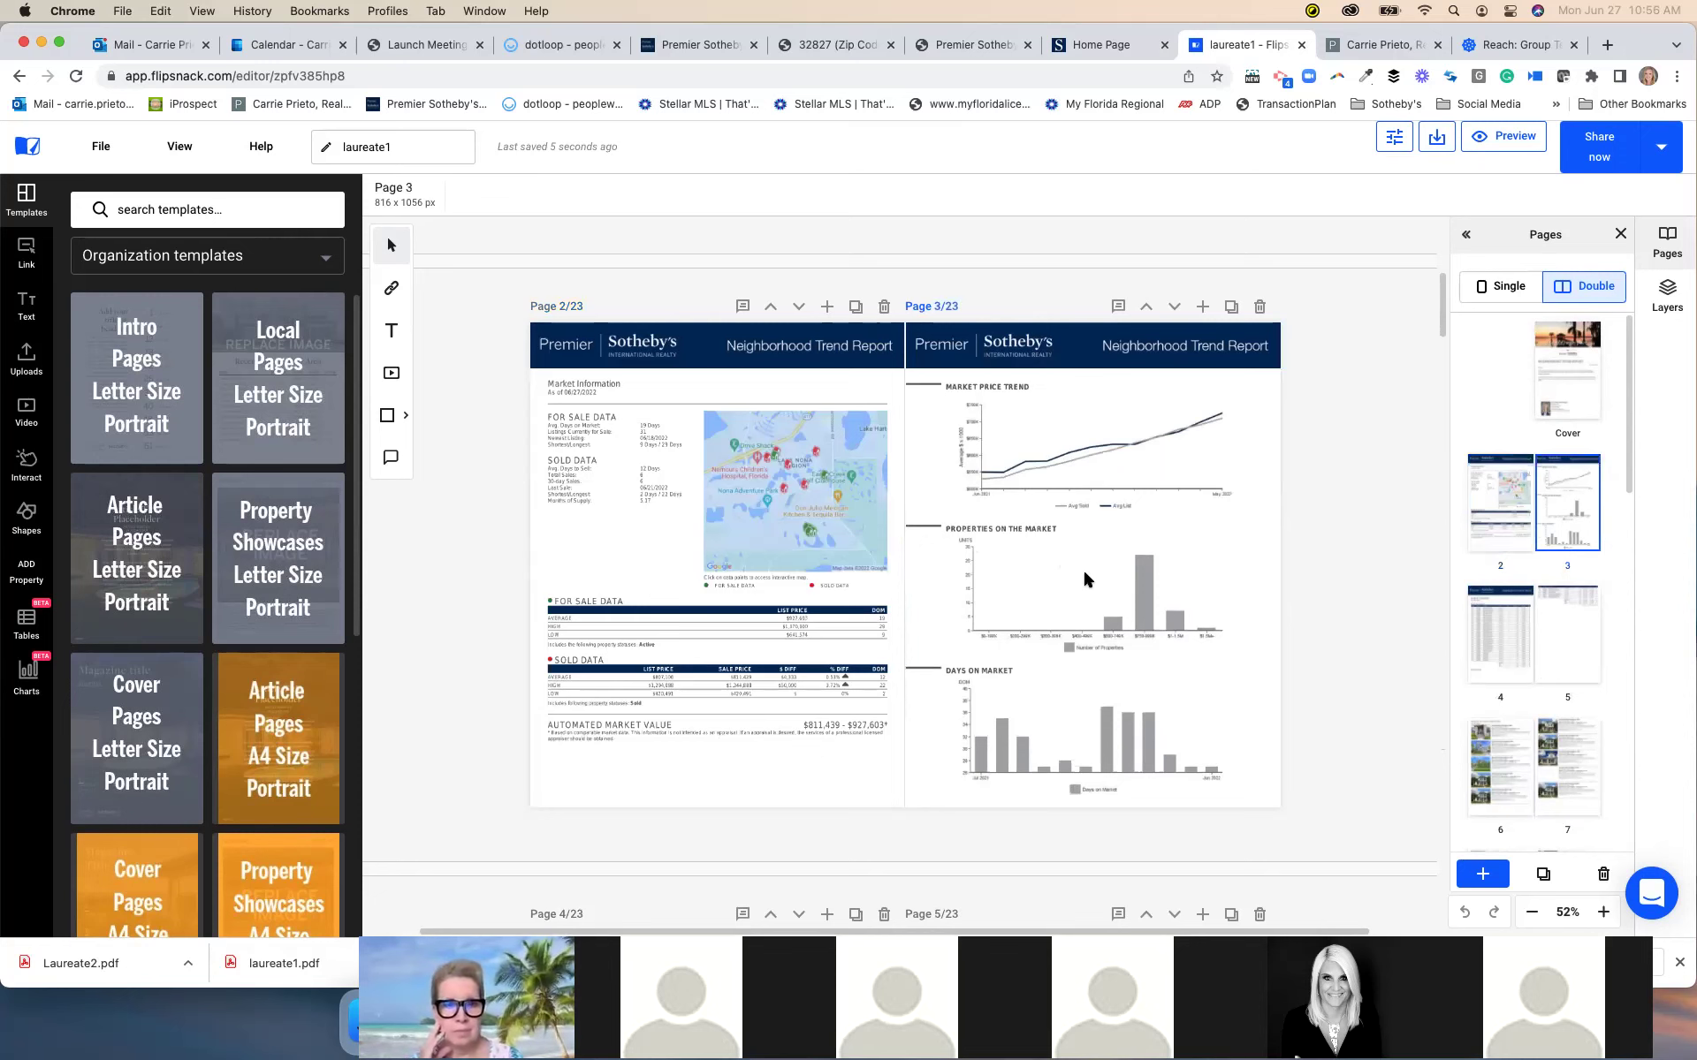
pyautogui.scroll(-5, 1085, 578)
pyautogui.scroll(-2, 1085, 579)
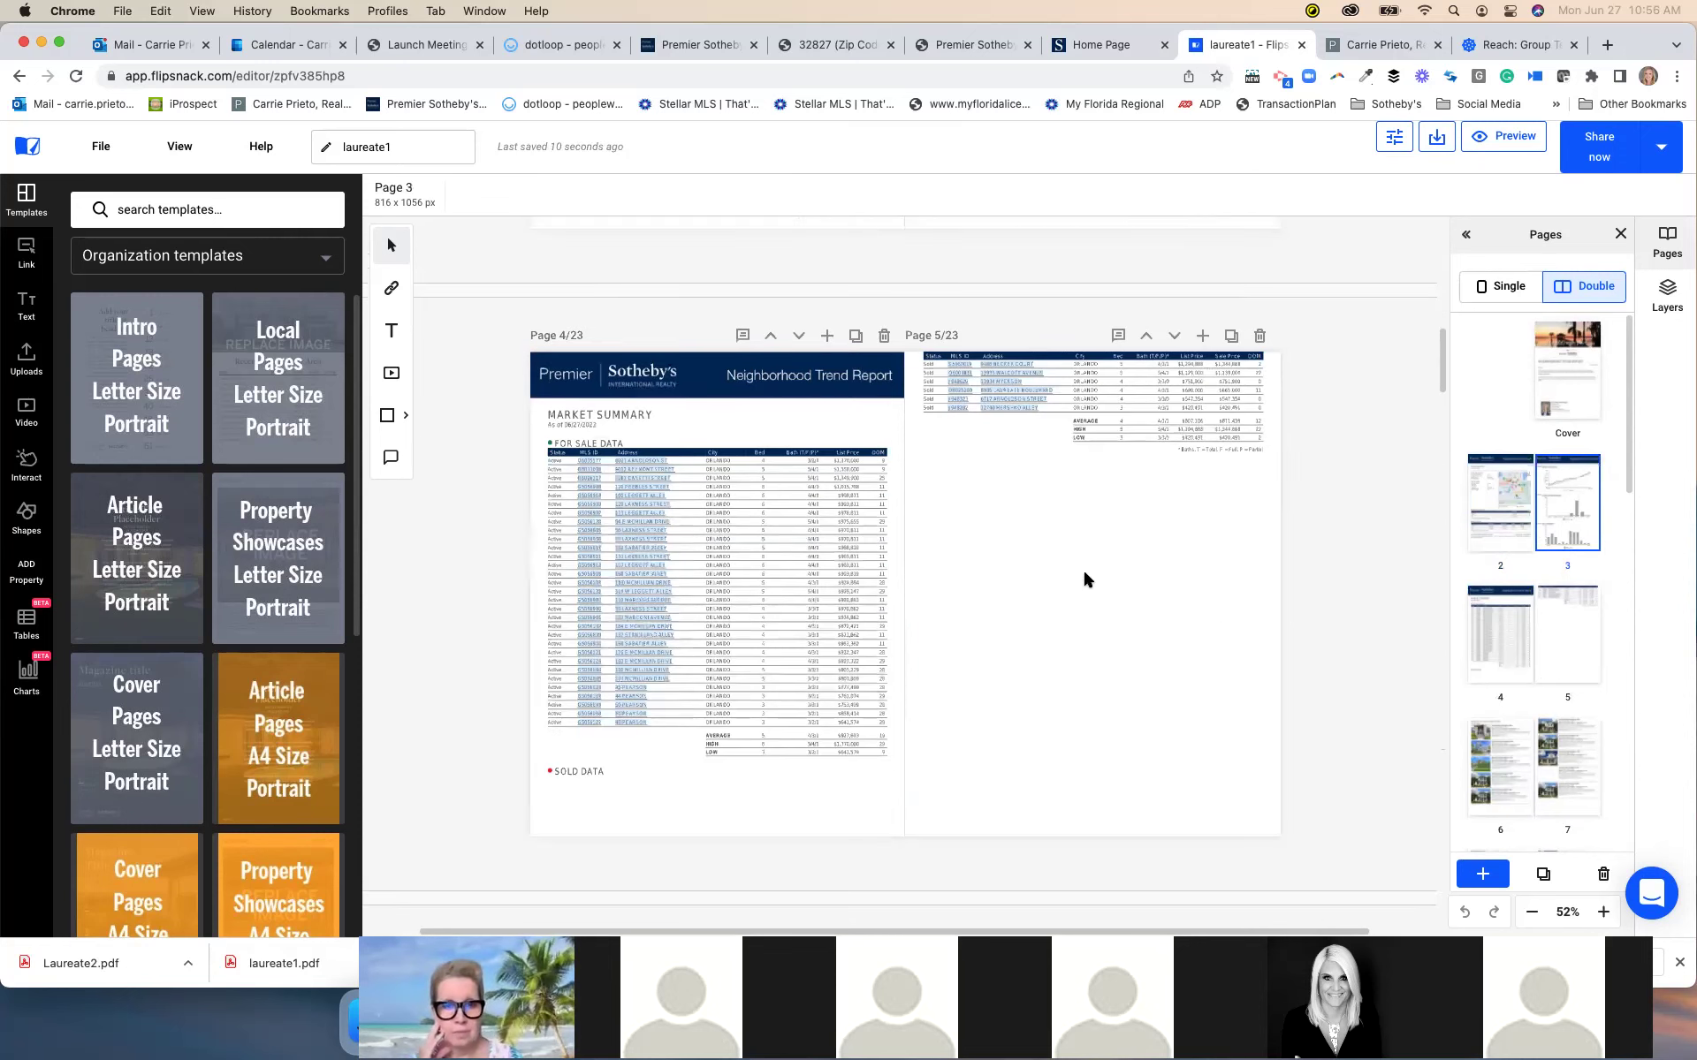
pyautogui.scroll(6, 1084, 569)
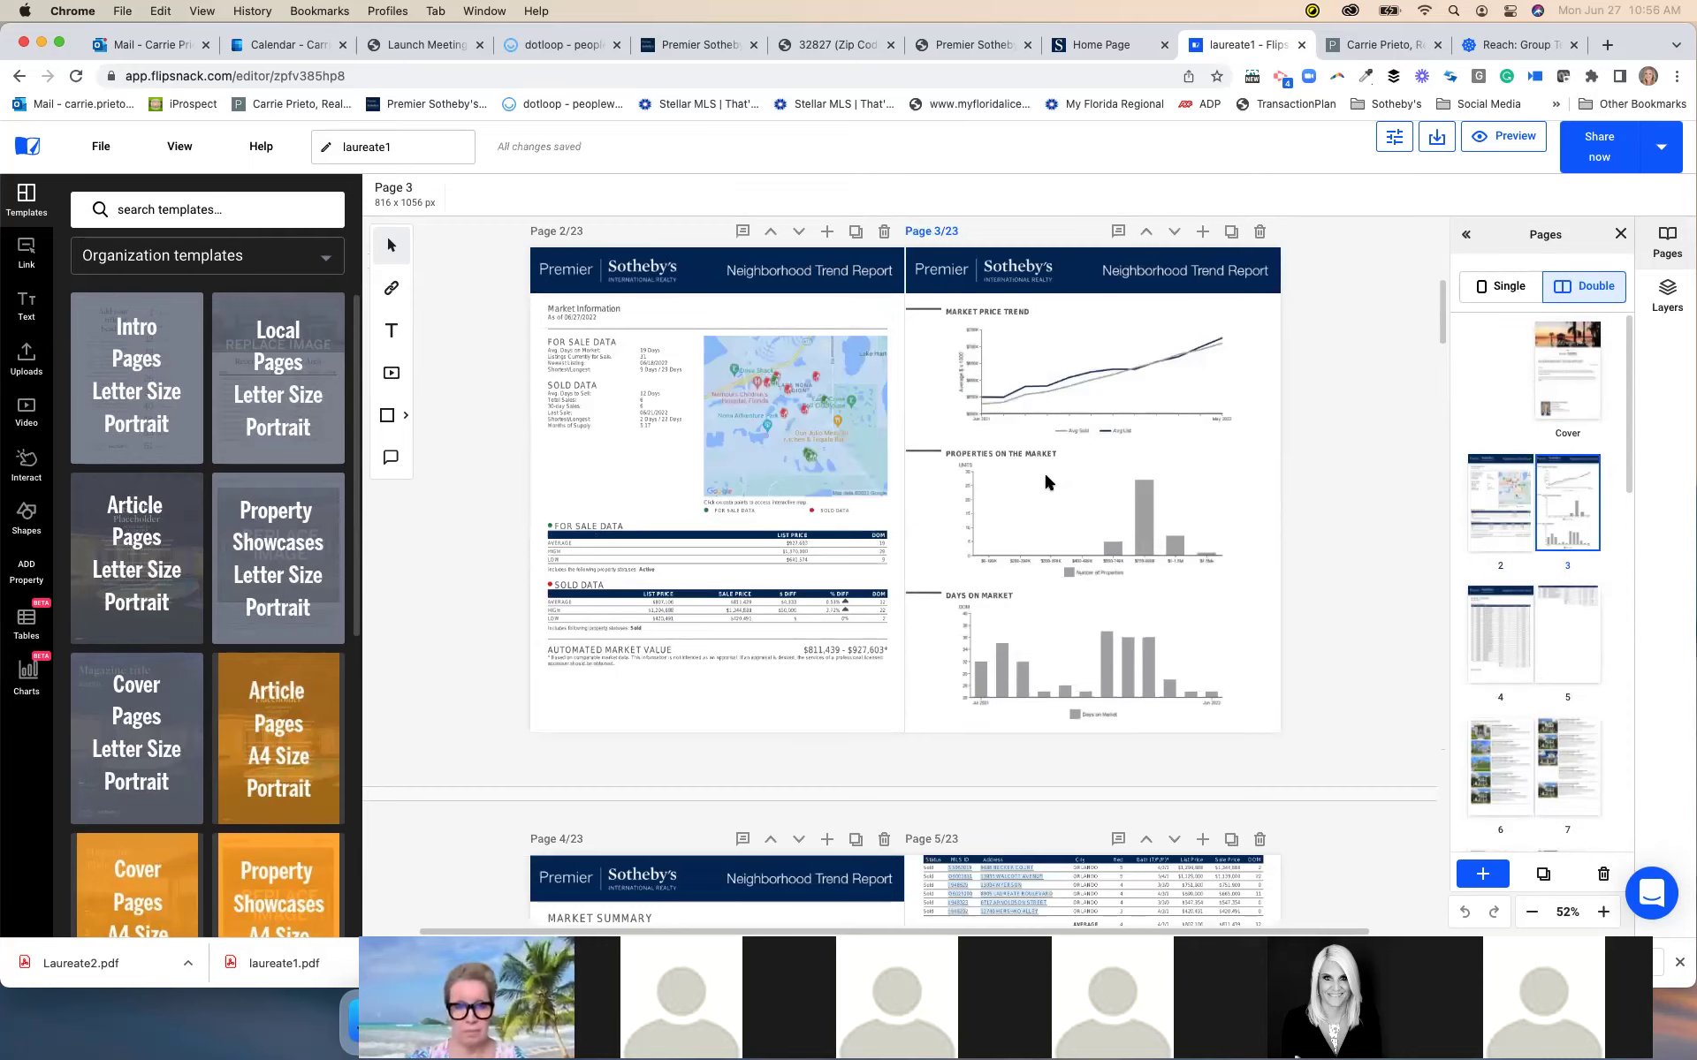
pyautogui.scroll(5, 1045, 478)
pyautogui.scroll(1, 1045, 477)
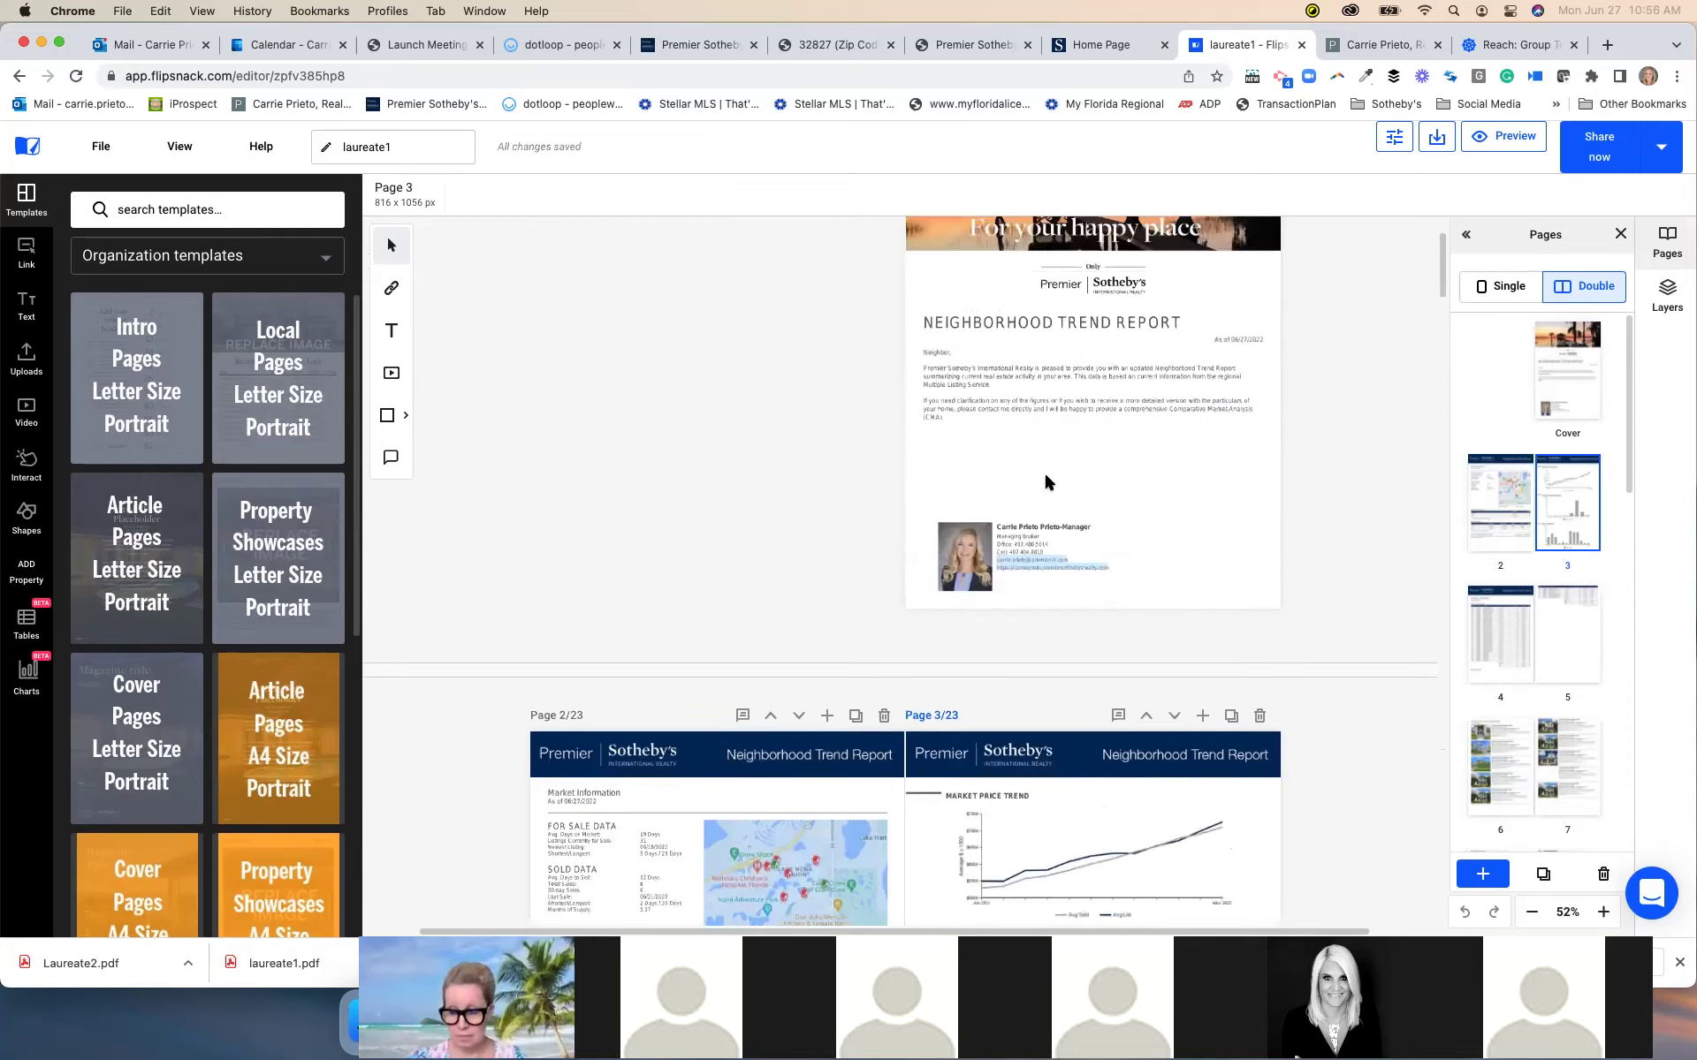
pyautogui.scroll(-2, 1045, 476)
pyautogui.scroll(-5, 1043, 470)
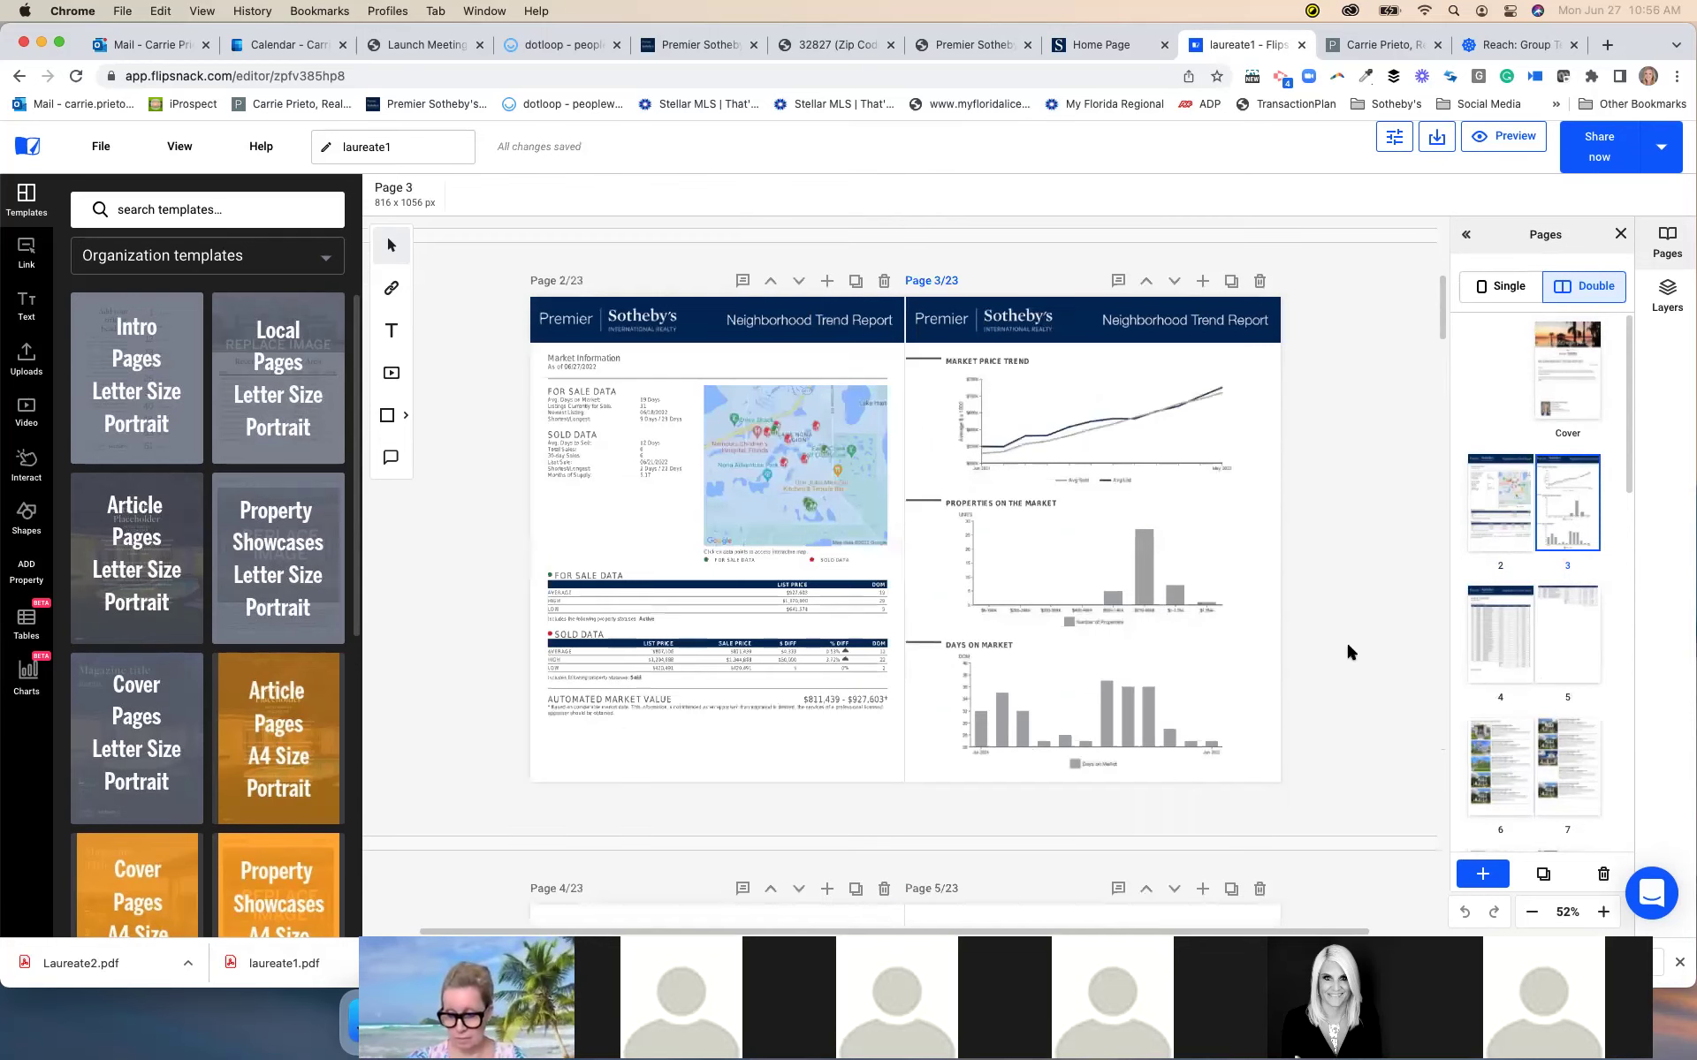
# Move the 32827 Real Estate Snapshot page forward to page 2, directly after the cover
pyautogui.scroll(-1, 1472, 682)
pyautogui.scroll(-1, 1474, 695)
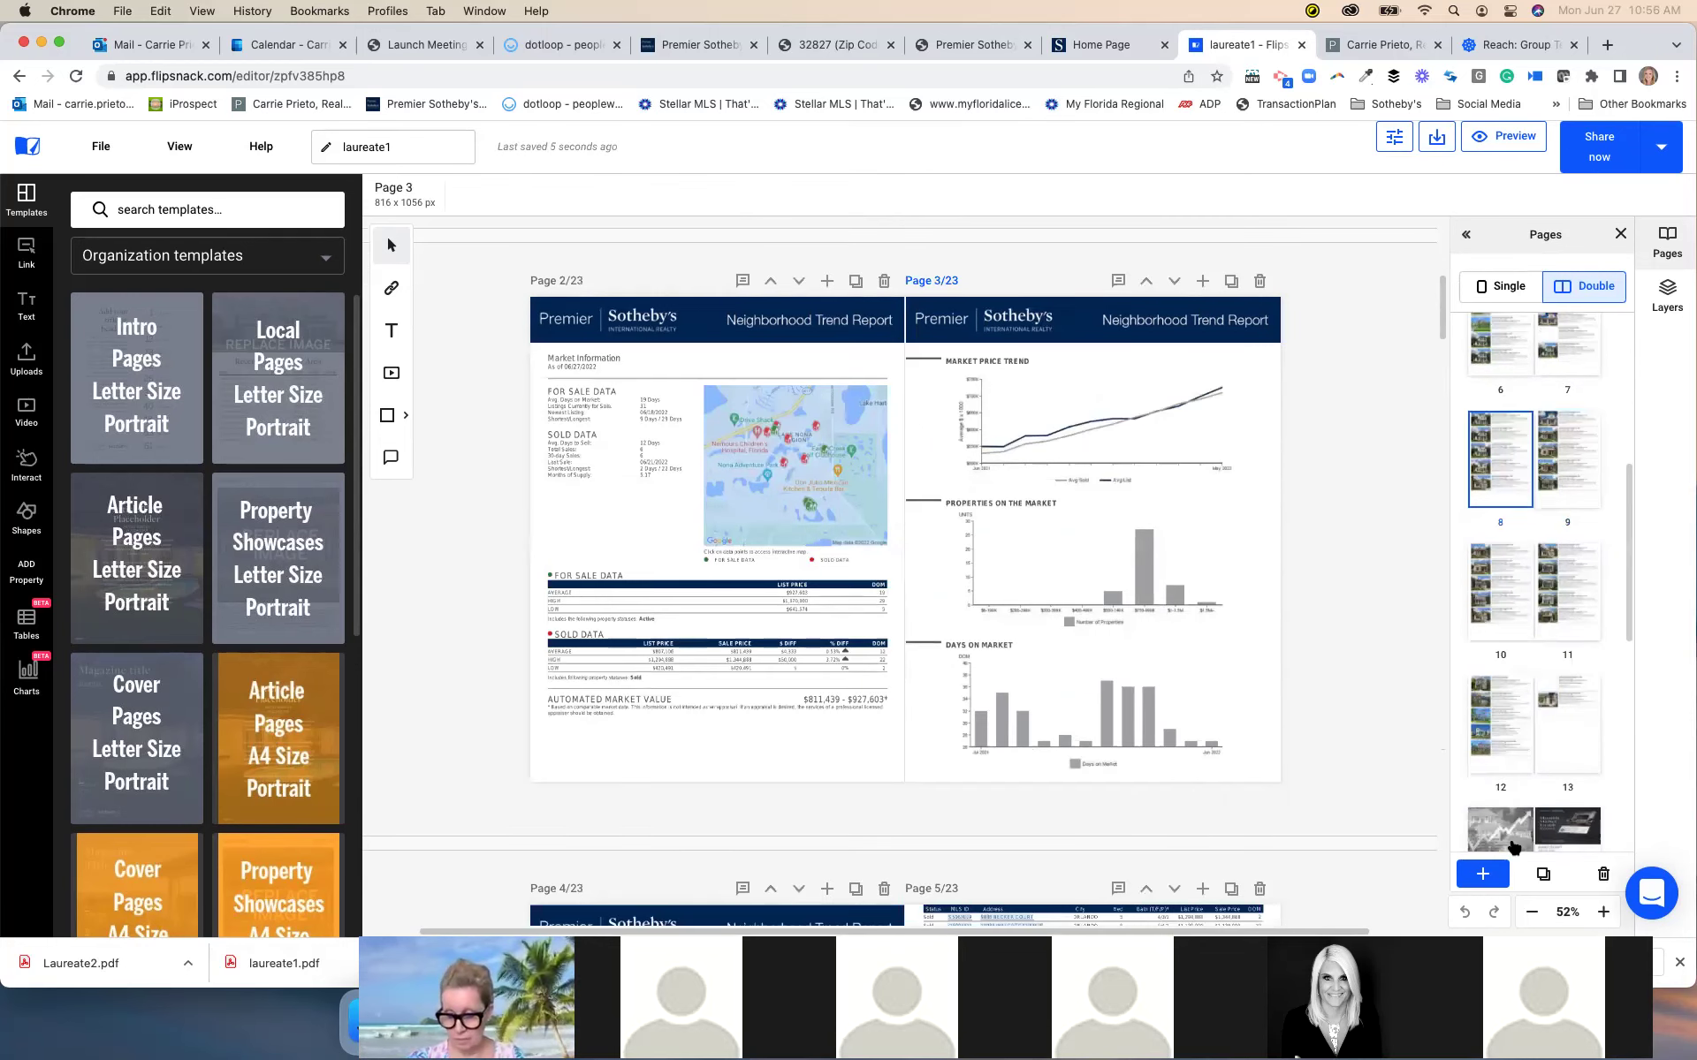
pyautogui.scroll(-5, 1520, 808)
pyautogui.moveTo(1500, 800); pyautogui.dragTo(1497, 618)
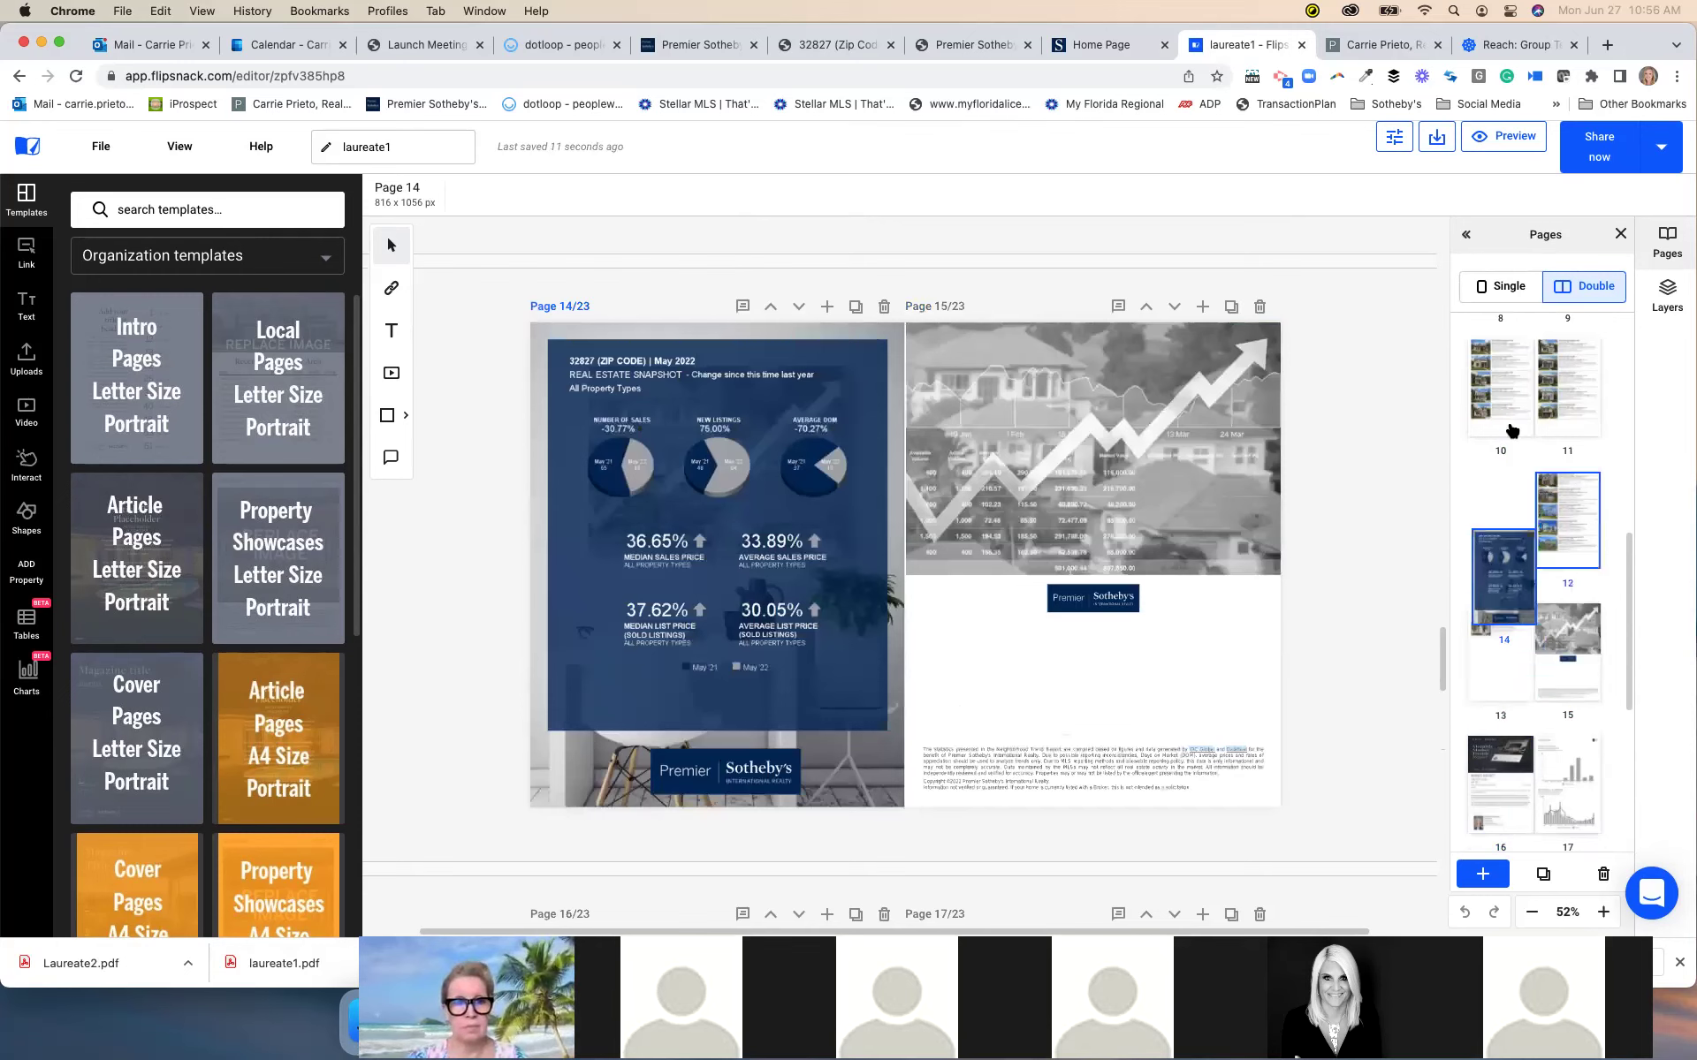
pyautogui.moveTo(1496, 500)
pyautogui.mouseDown()
pyautogui.moveTo(1497, 516)
pyautogui.moveTo(1492, 468)
pyautogui.mouseUp()
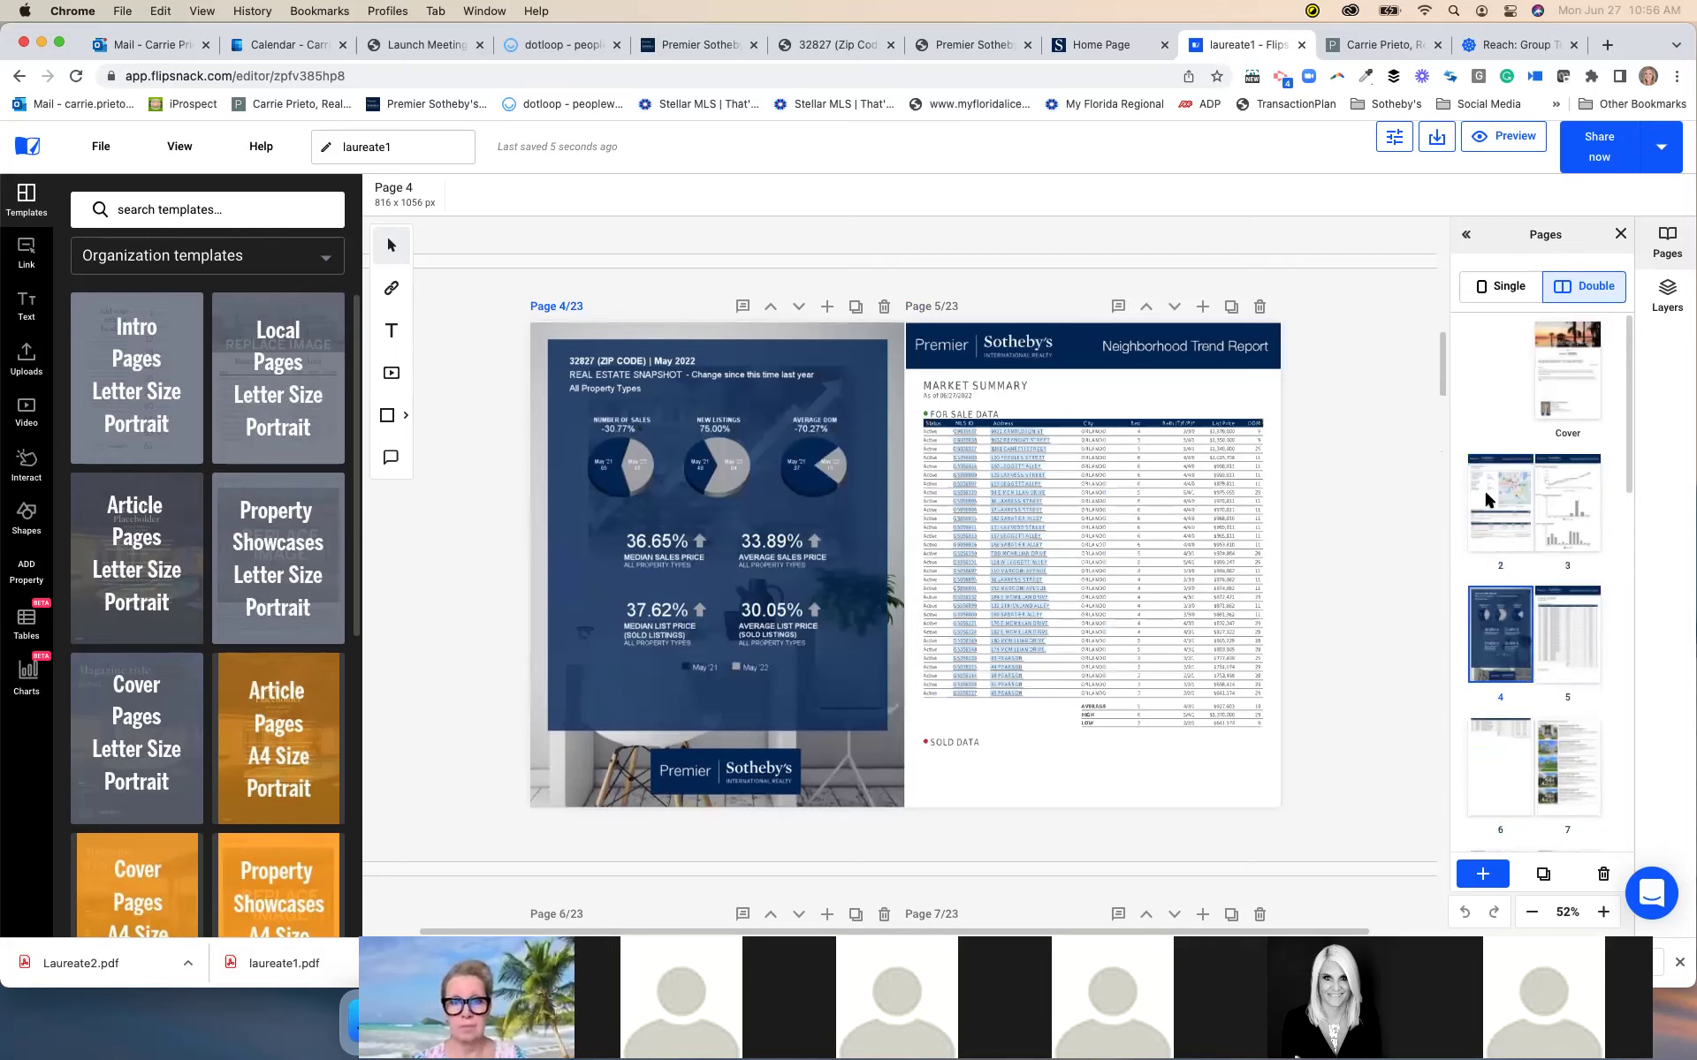
pyautogui.press('super+z')
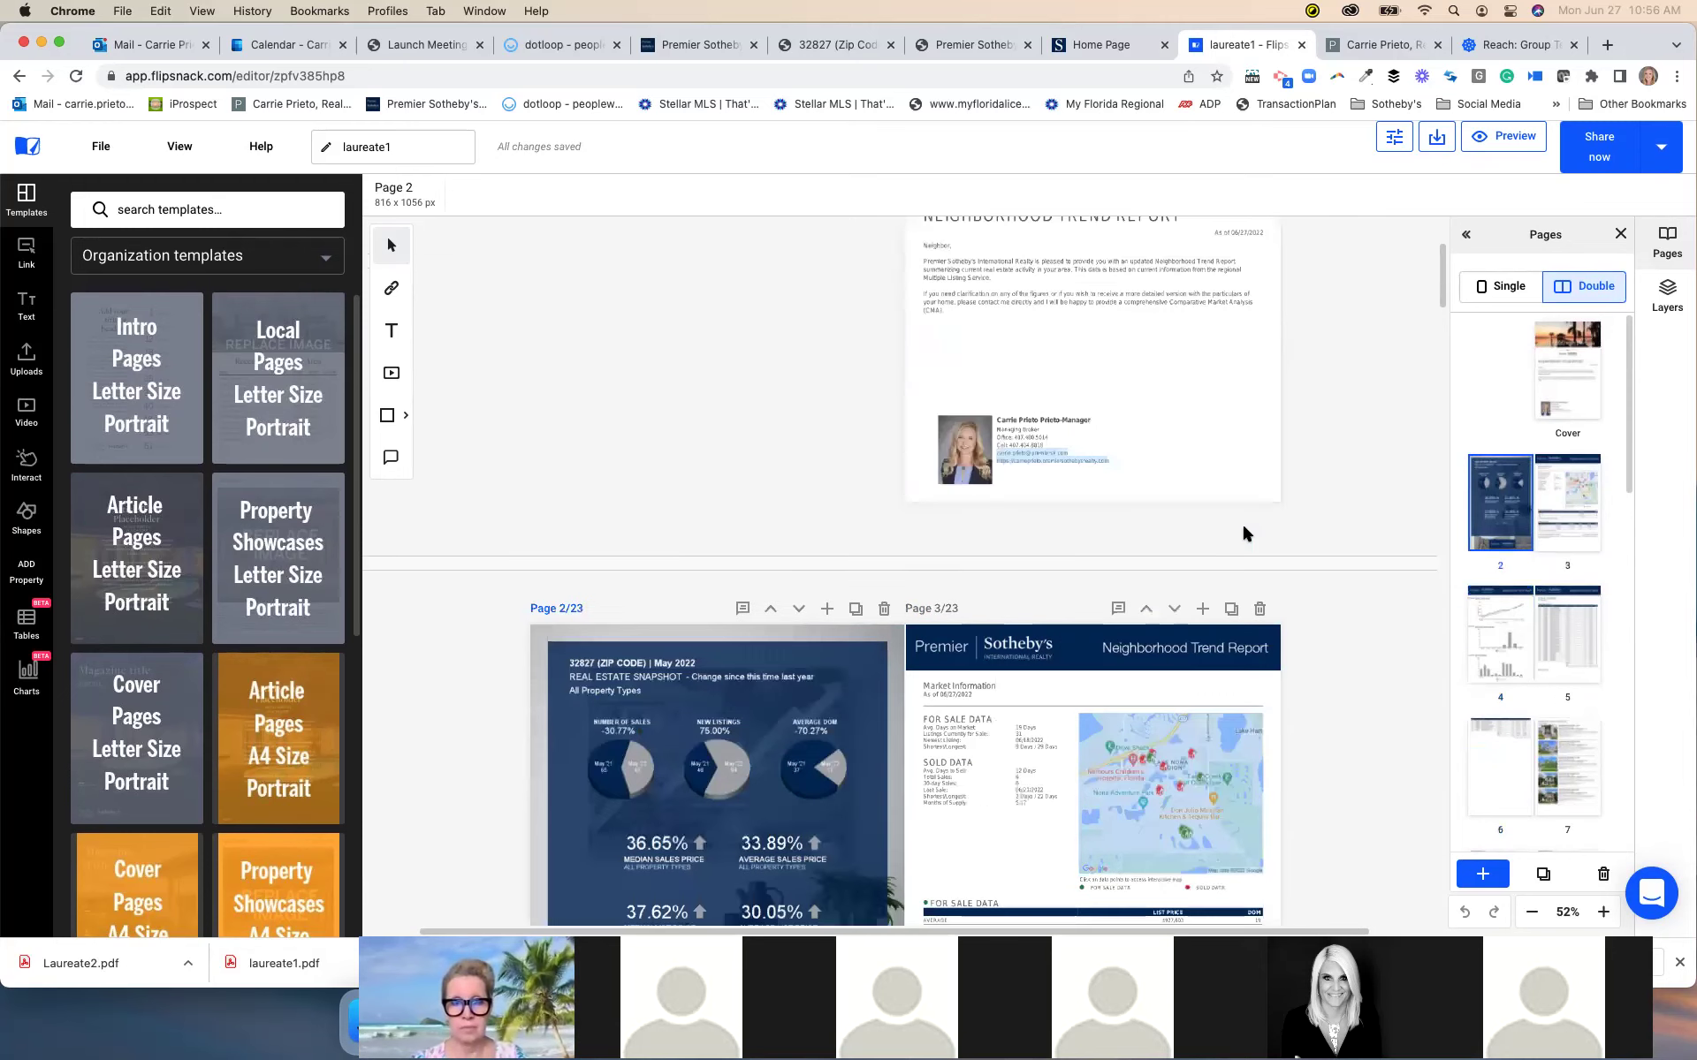
# Look through the reordered pages from the market charts and local inventory to the trend report's closing page
pyautogui.scroll(-7, 1242, 522)
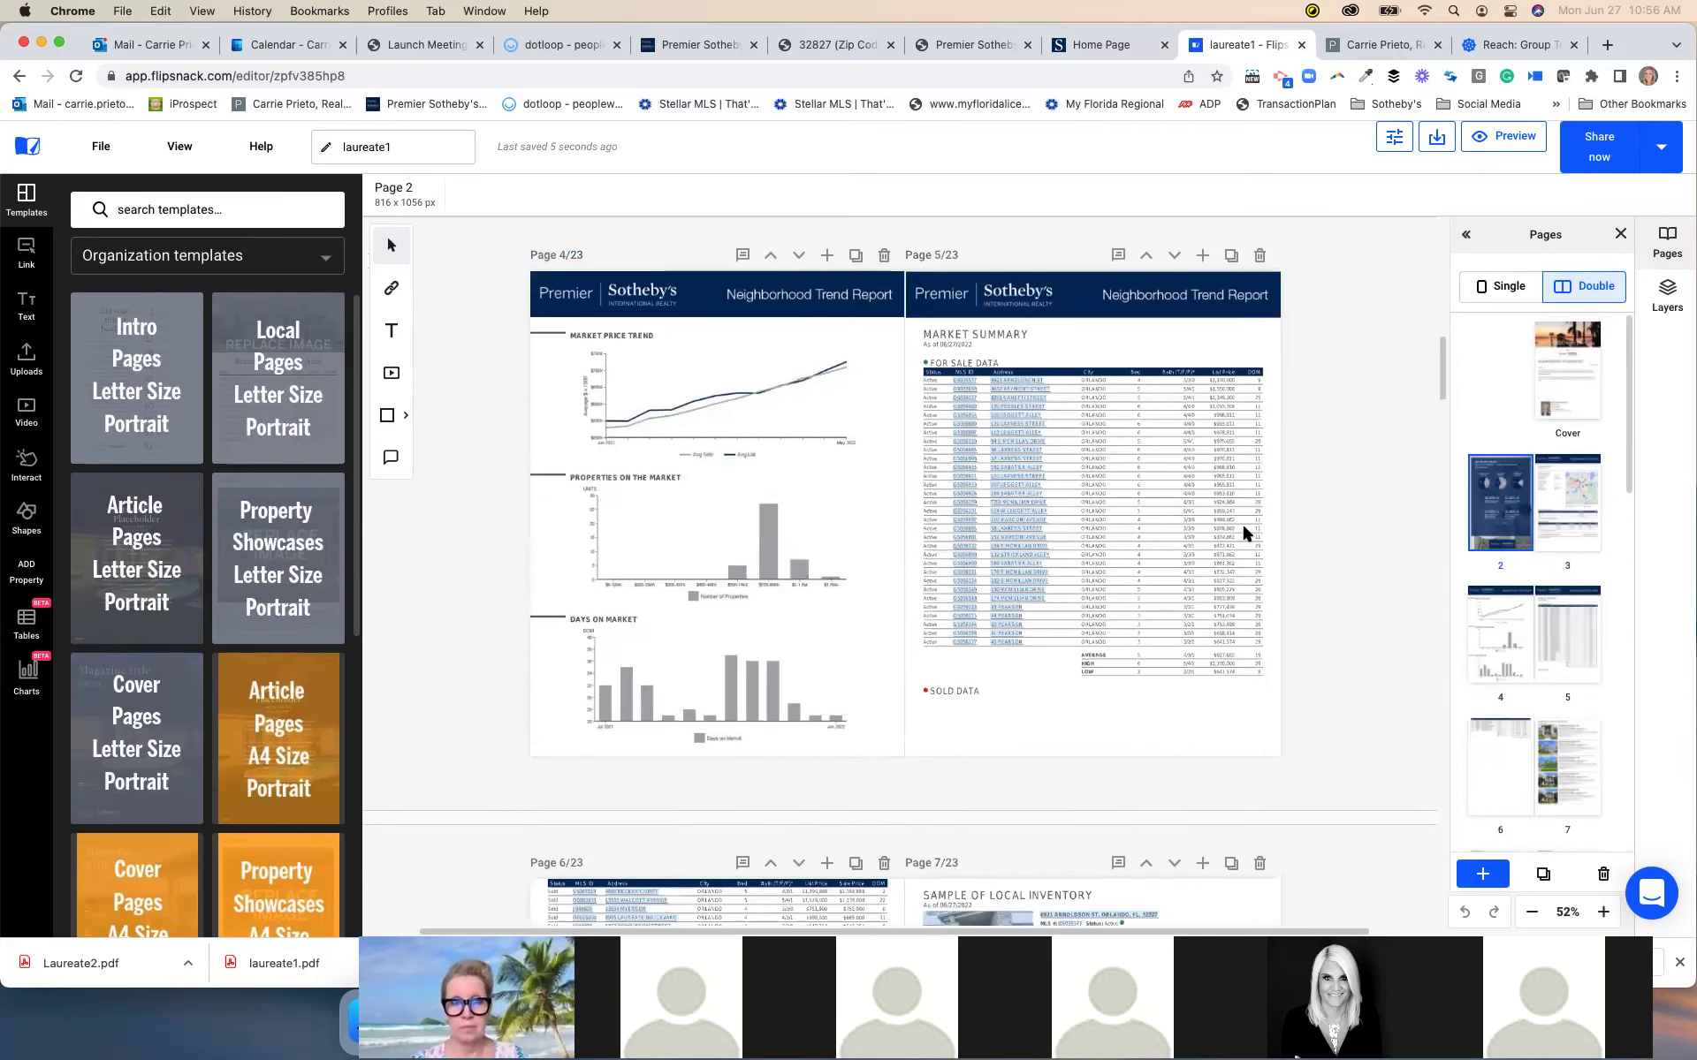
pyautogui.scroll(-2, 1242, 522)
pyautogui.scroll(-12, 1243, 528)
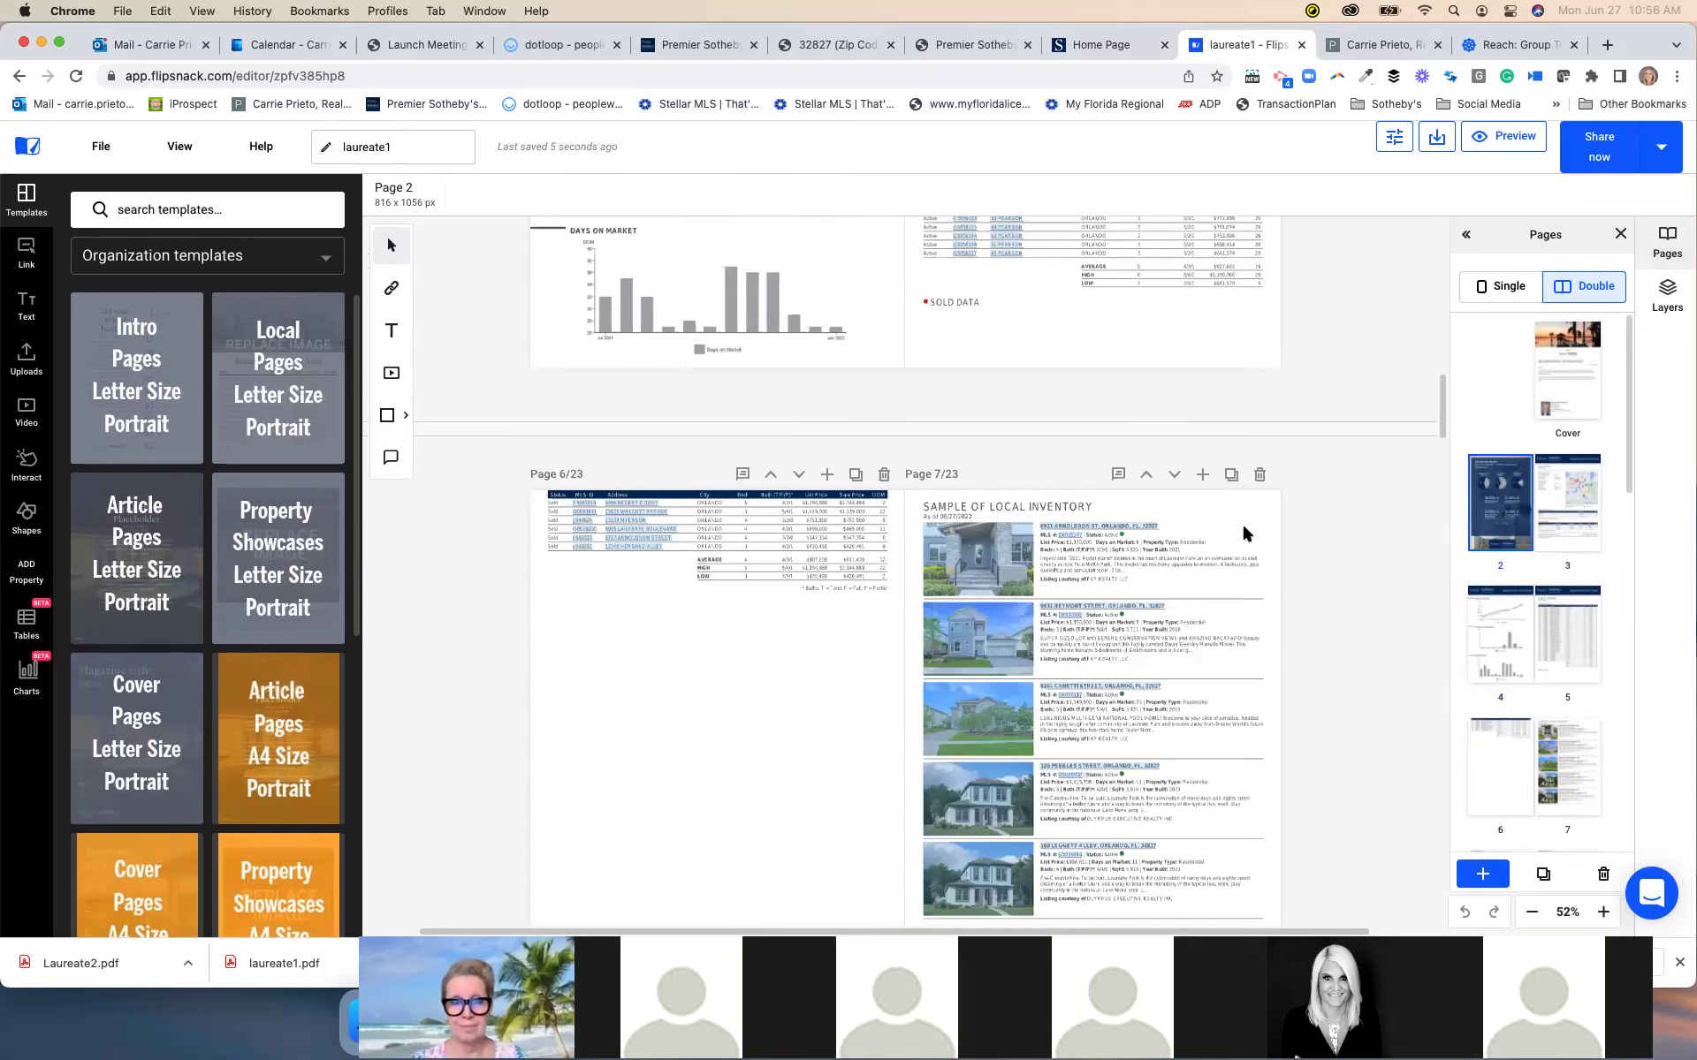
pyautogui.scroll(1, 1243, 532)
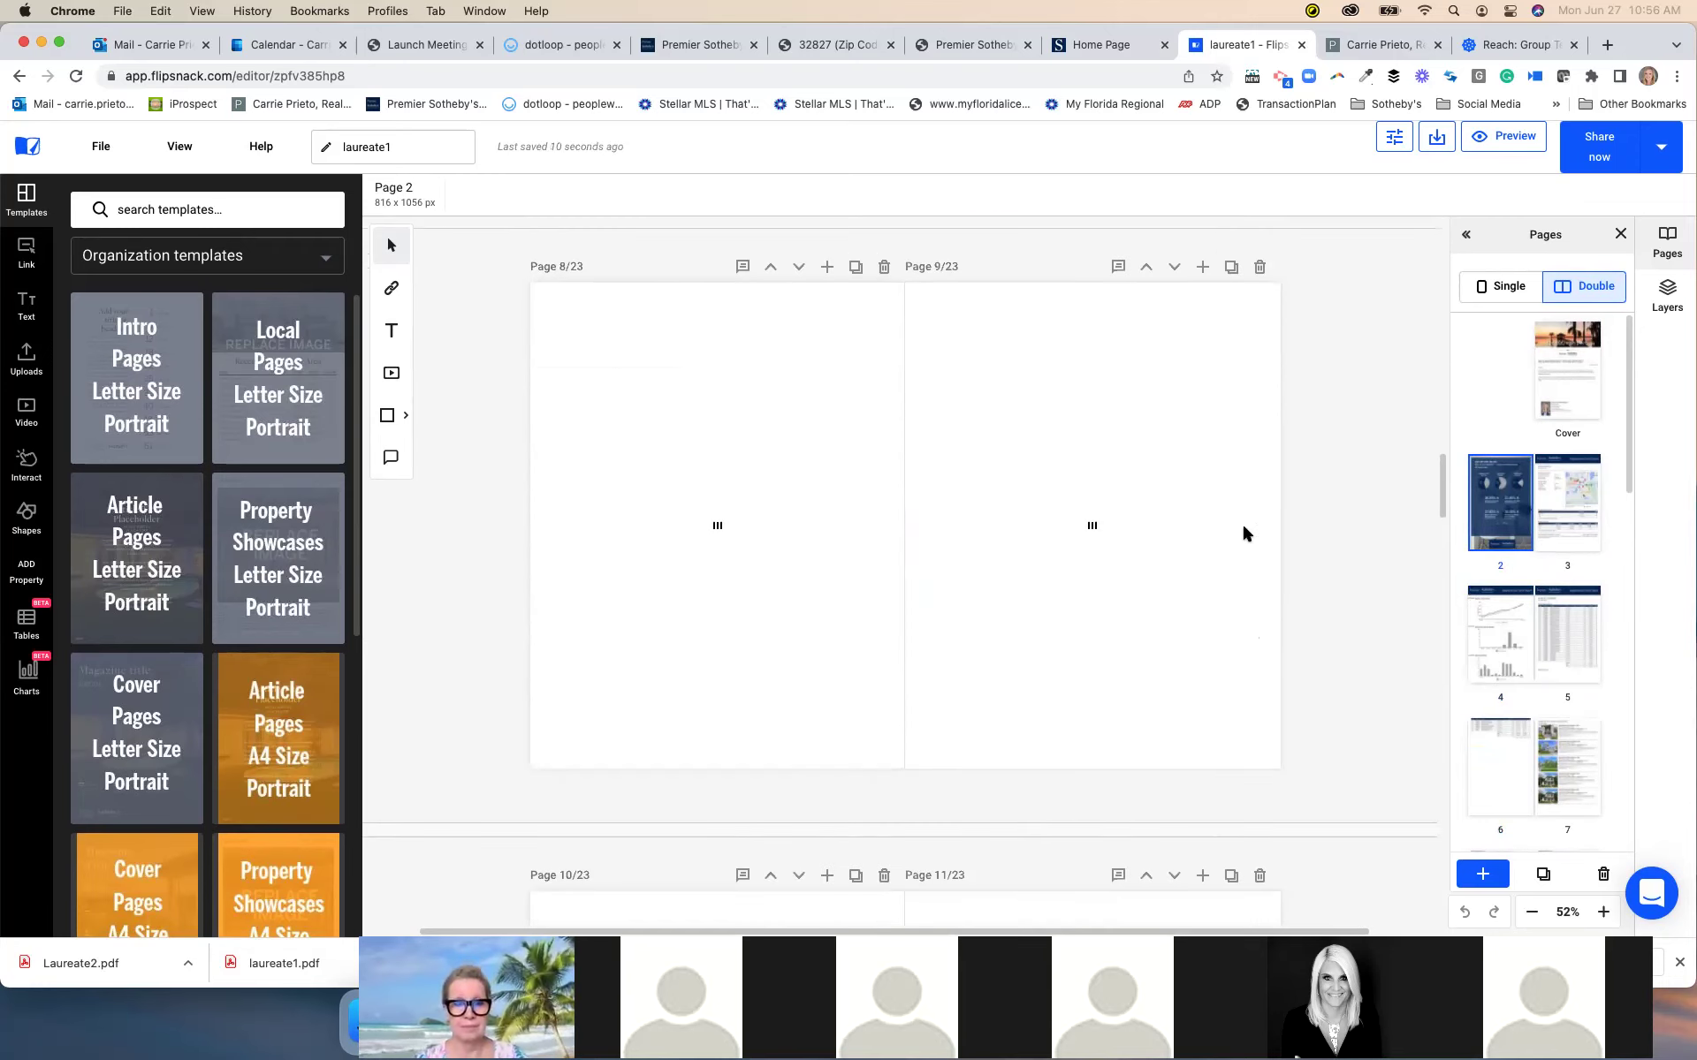
pyautogui.scroll(-12, 1242, 531)
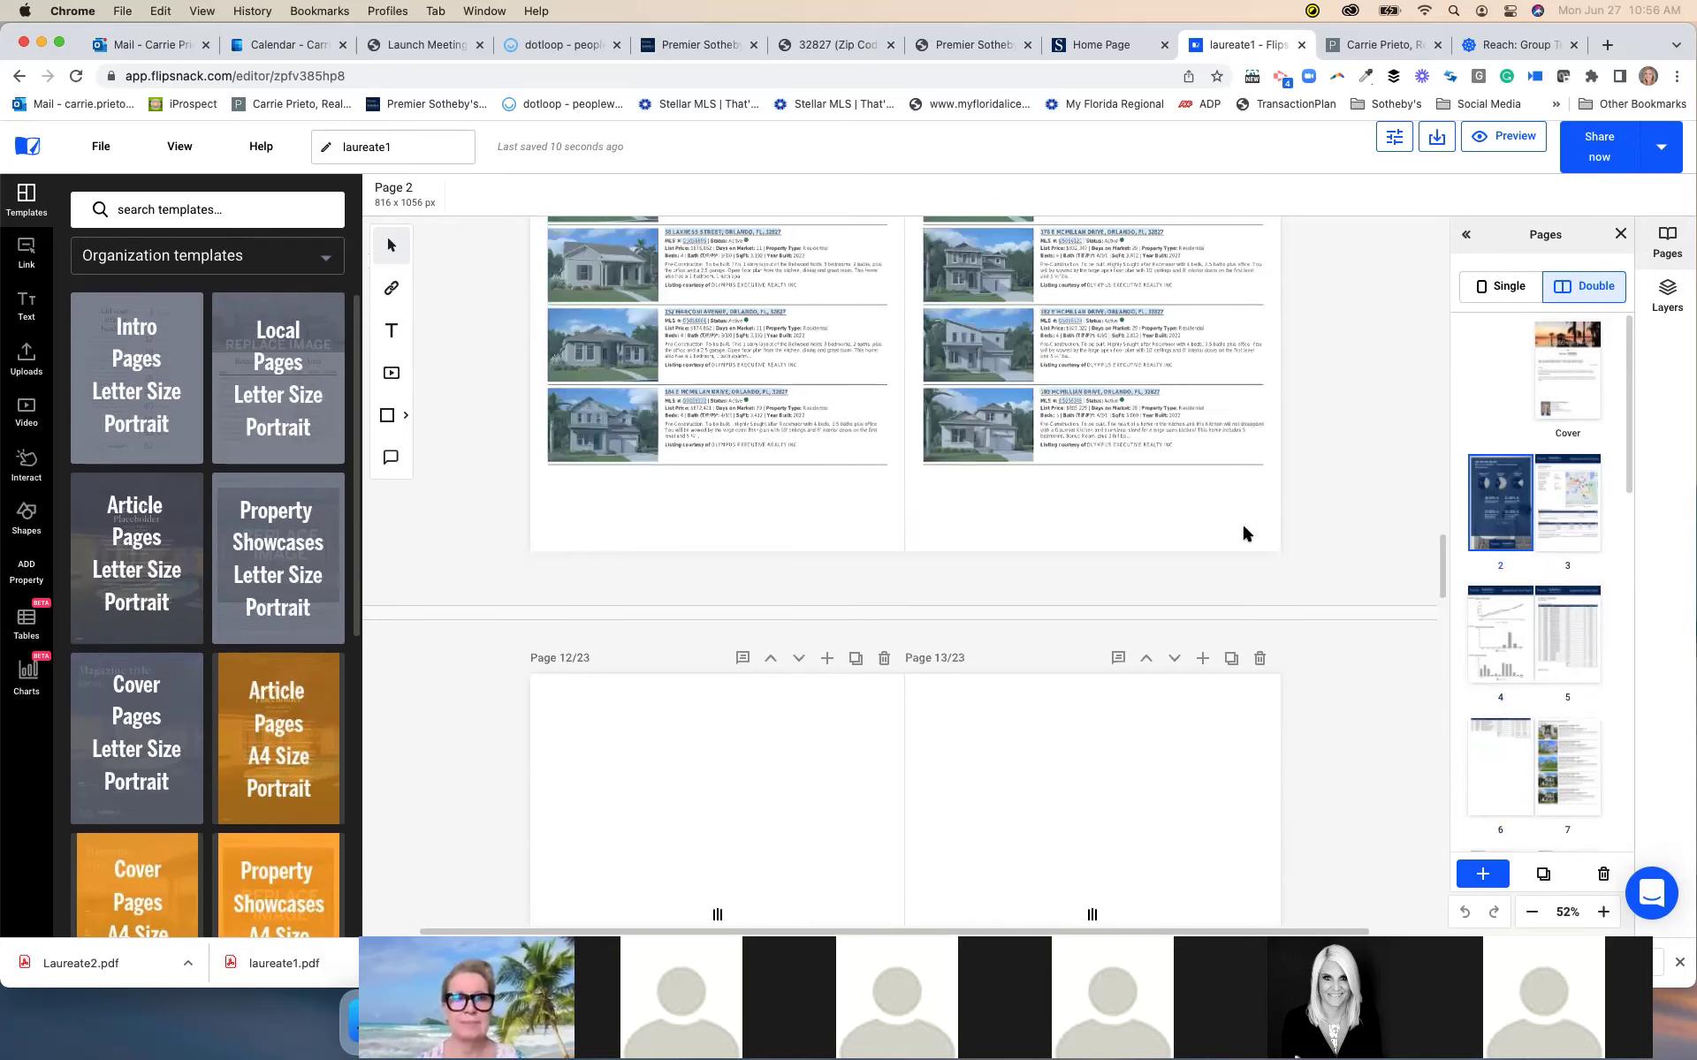
pyautogui.scroll(-10, 1242, 533)
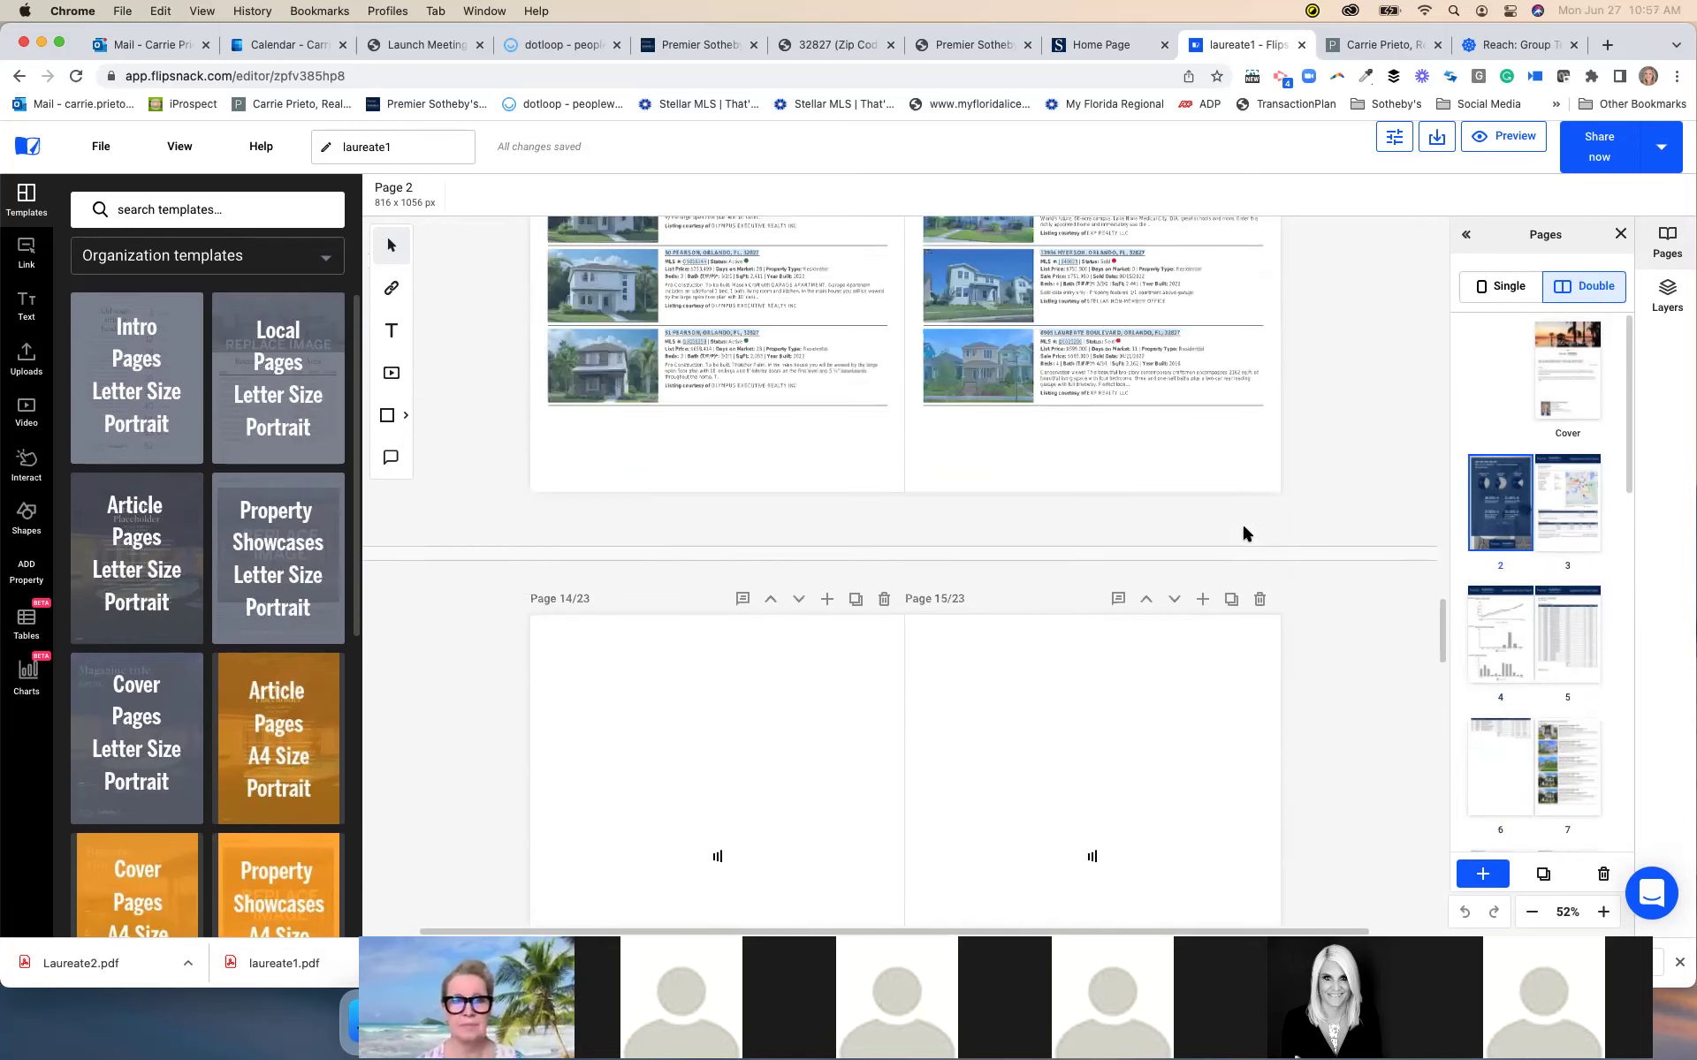
pyautogui.scroll(-2, 1243, 532)
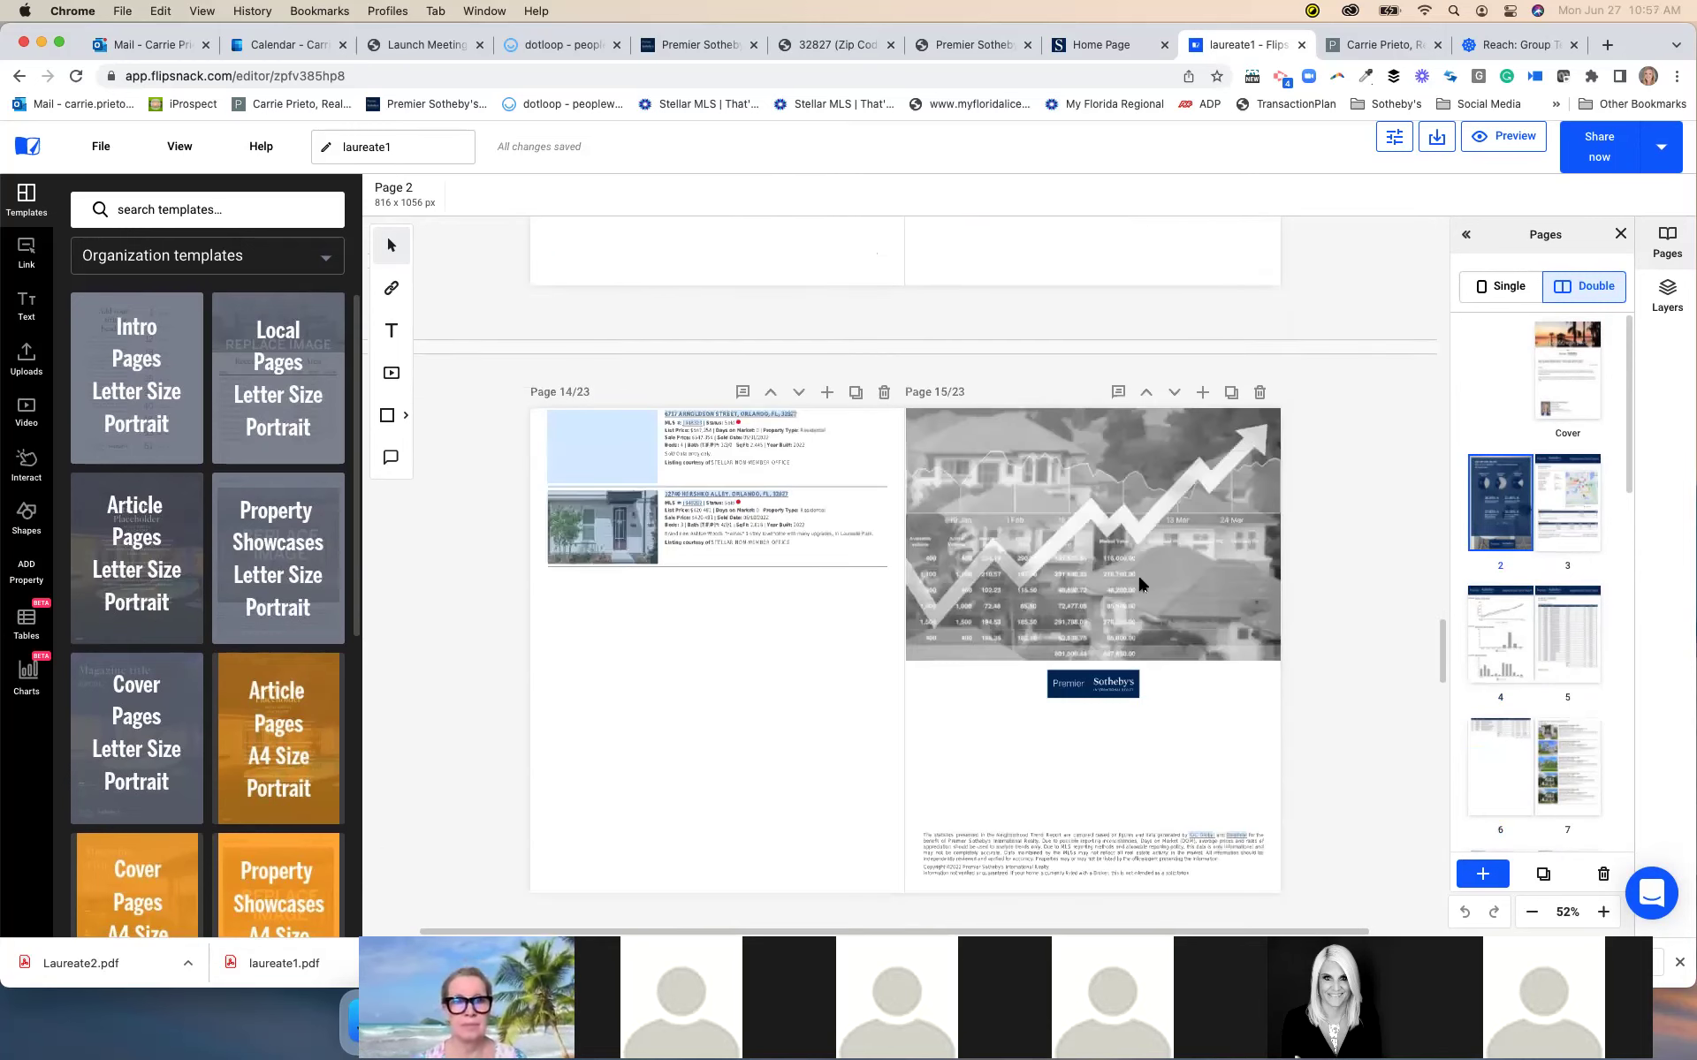
# Delete page 23, the market report's closing disclaimer page at the end of the flipbook
pyautogui.scroll(-10, 1485, 712)
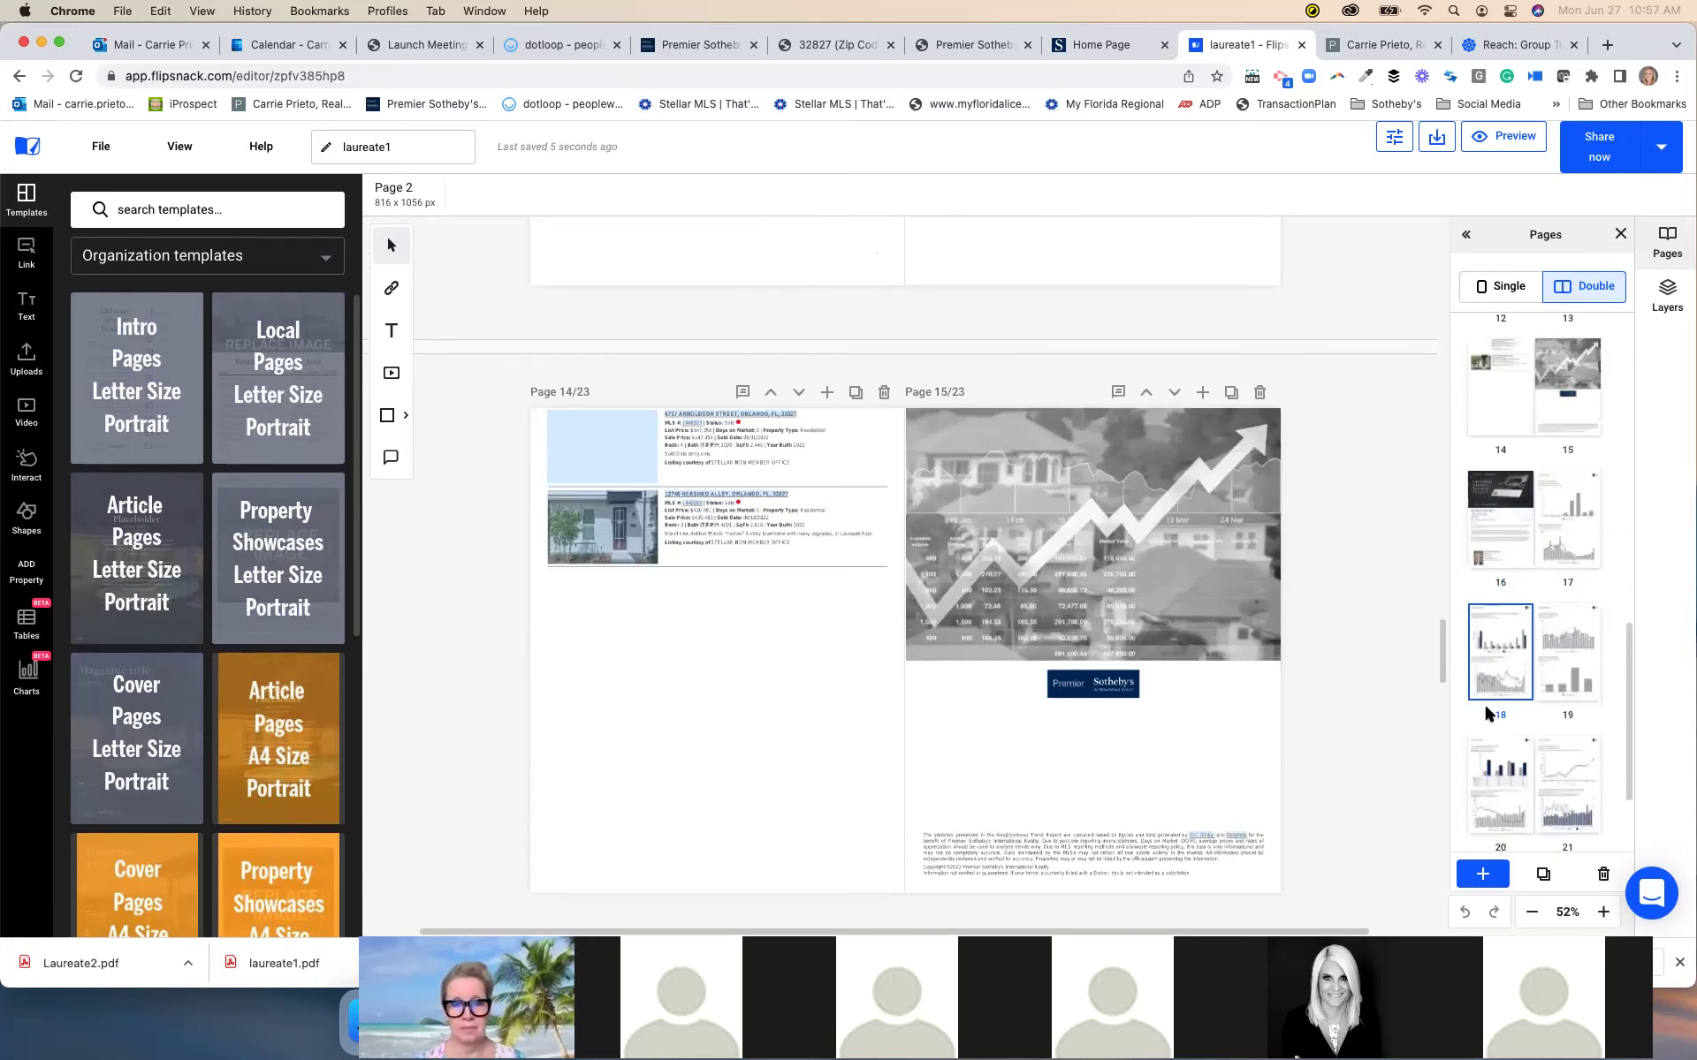
pyautogui.click(1595, 818)
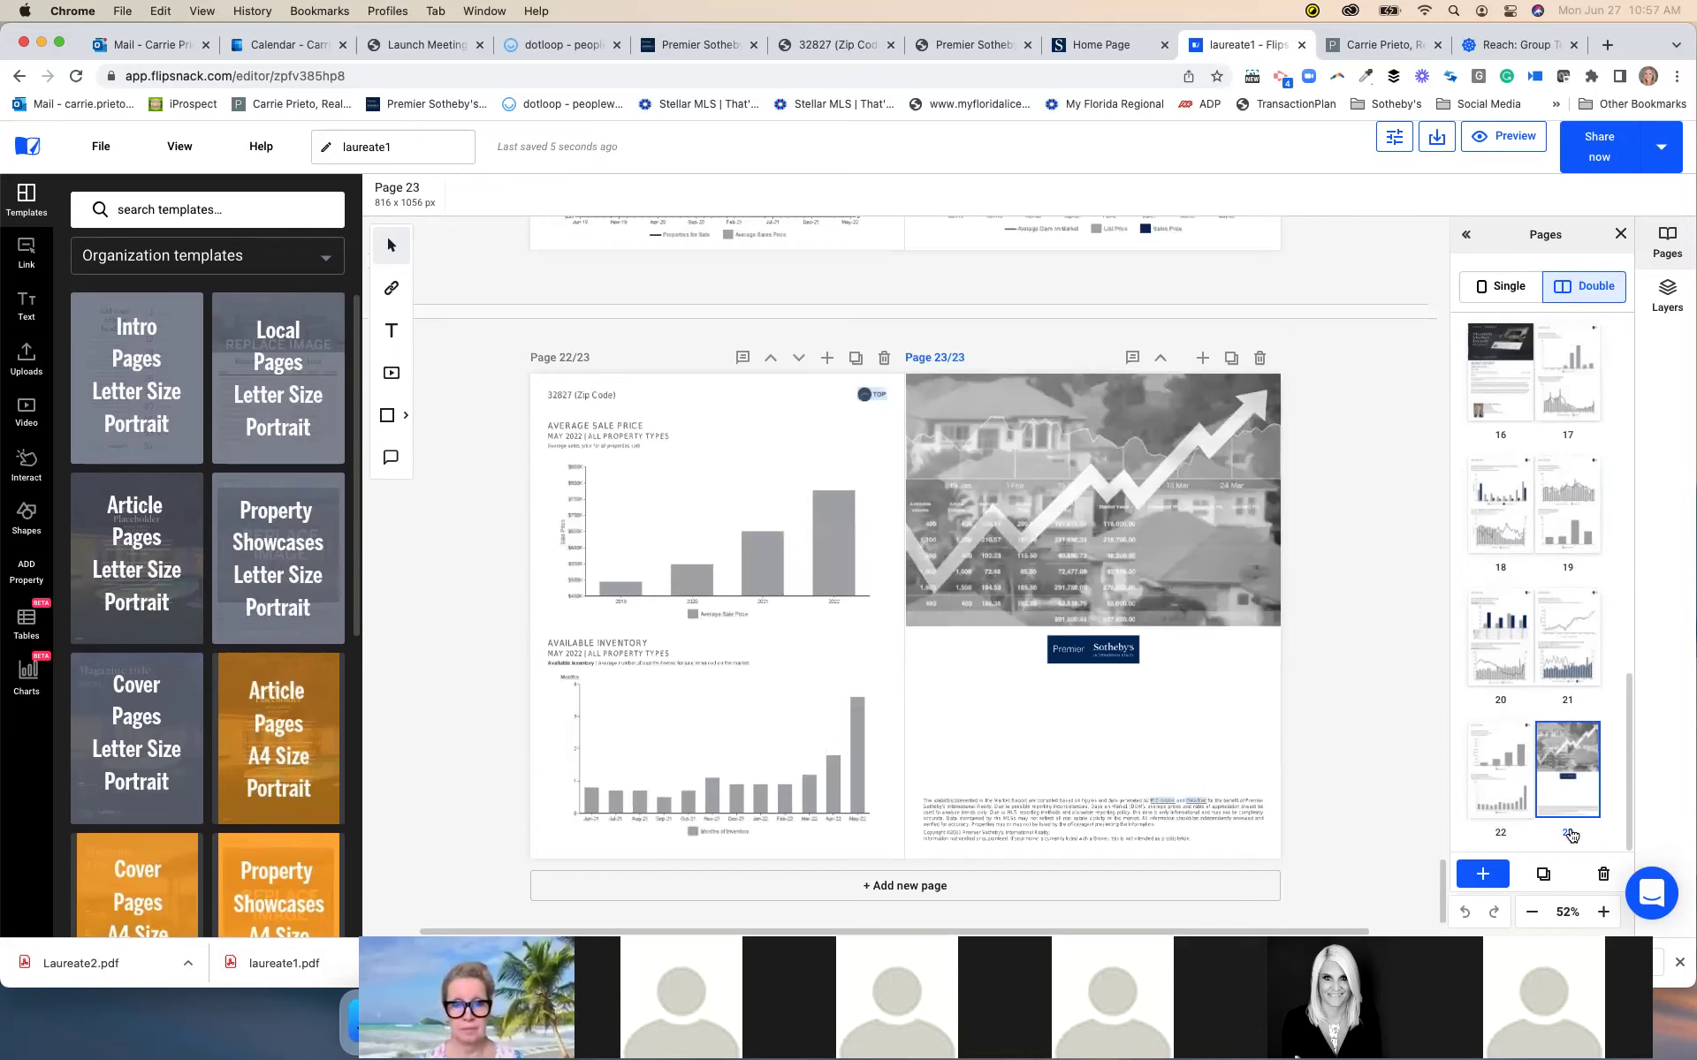
pyautogui.click(1604, 876)
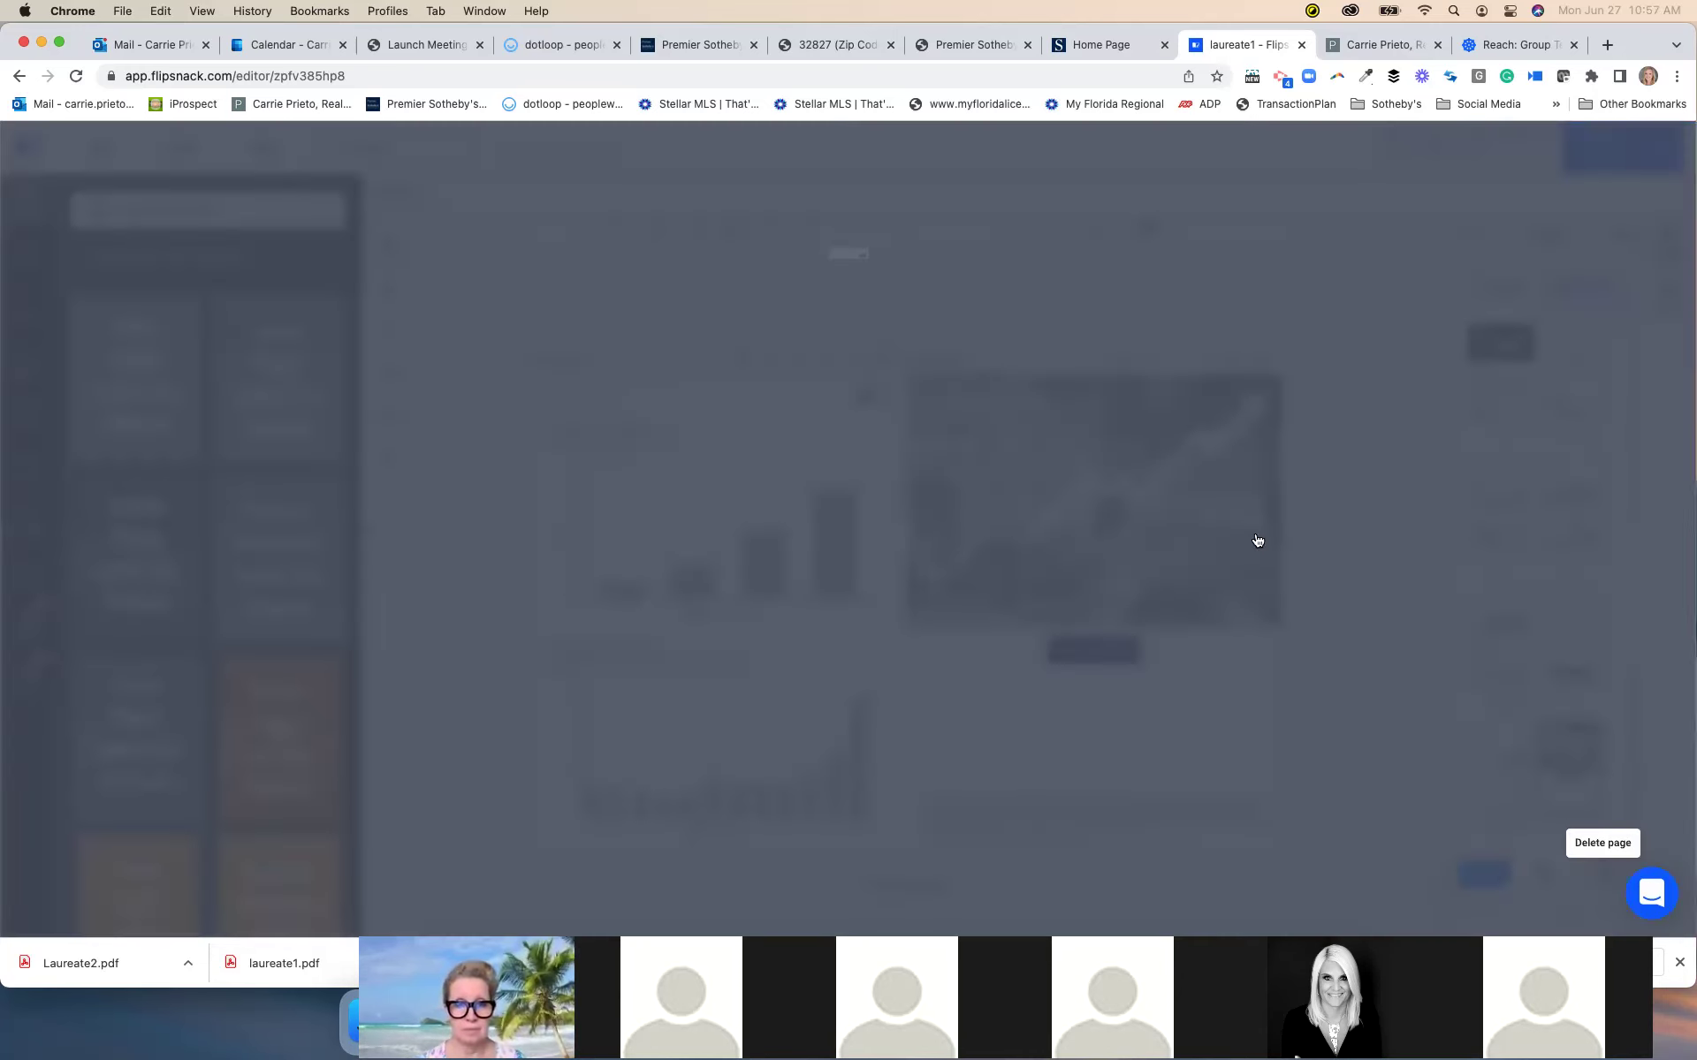
pyautogui.press('Return')
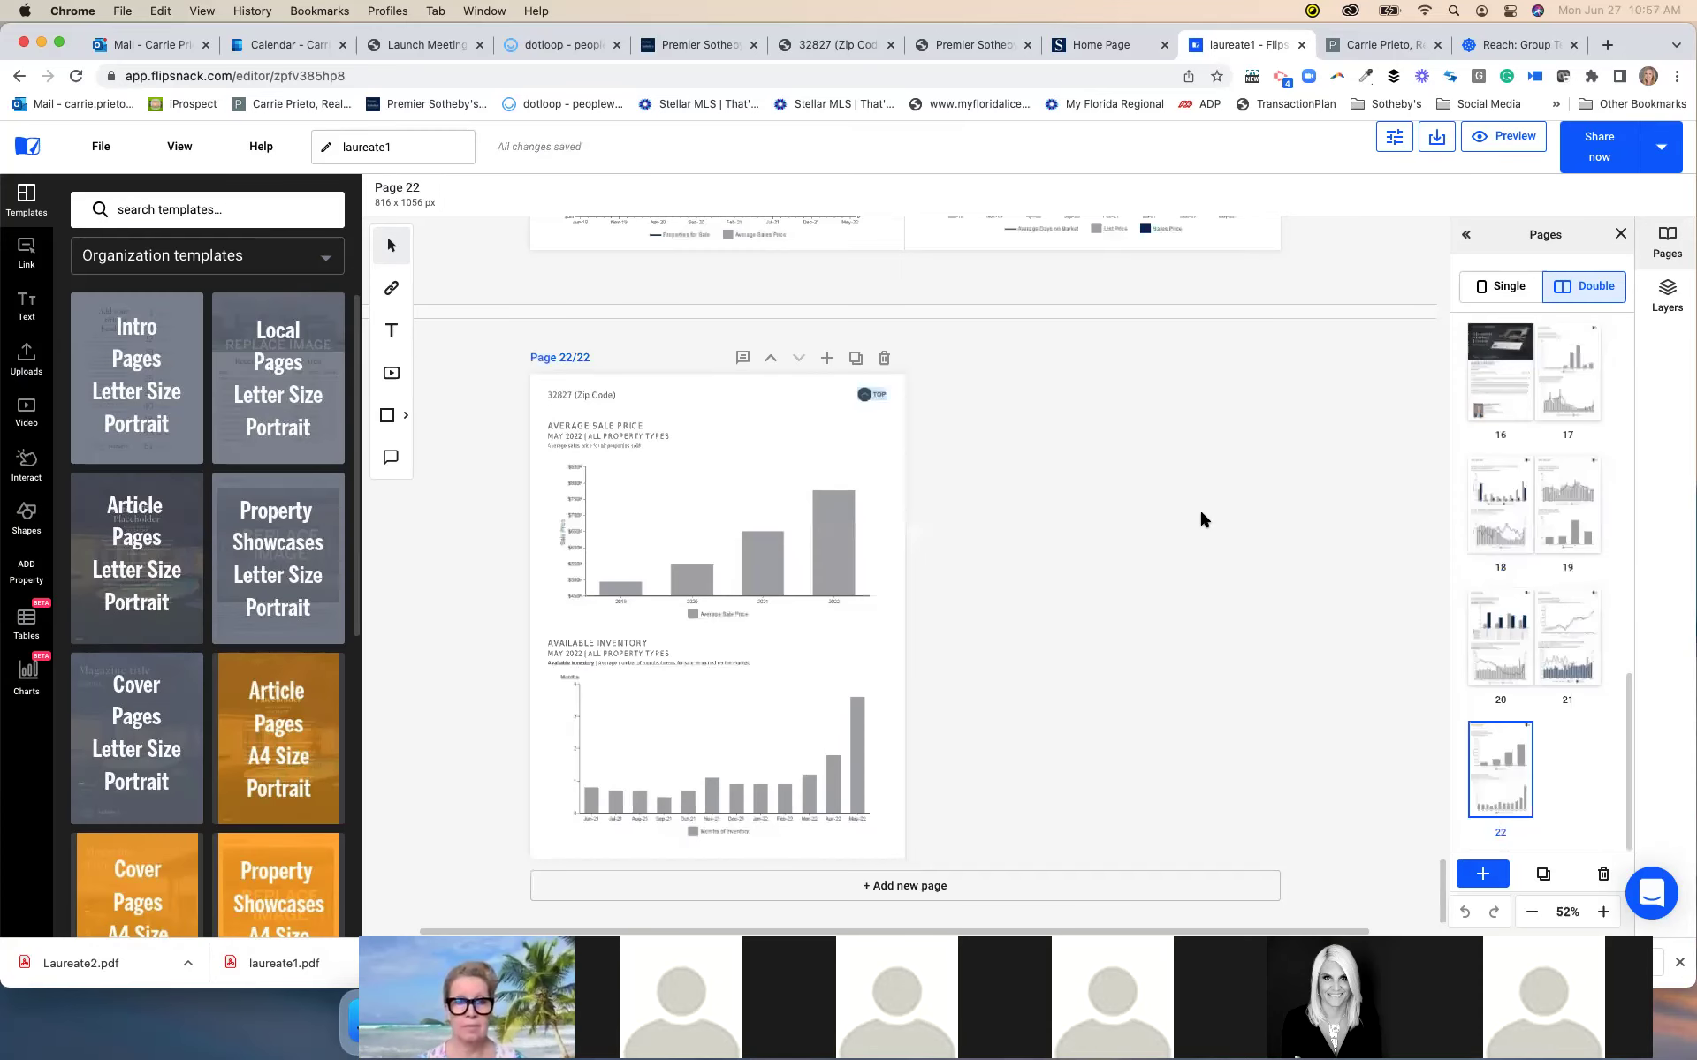
# Delete page 16, the Market Report cover page that precedes the 32827 zip code charts
pyautogui.scroll(15, 1110, 501)
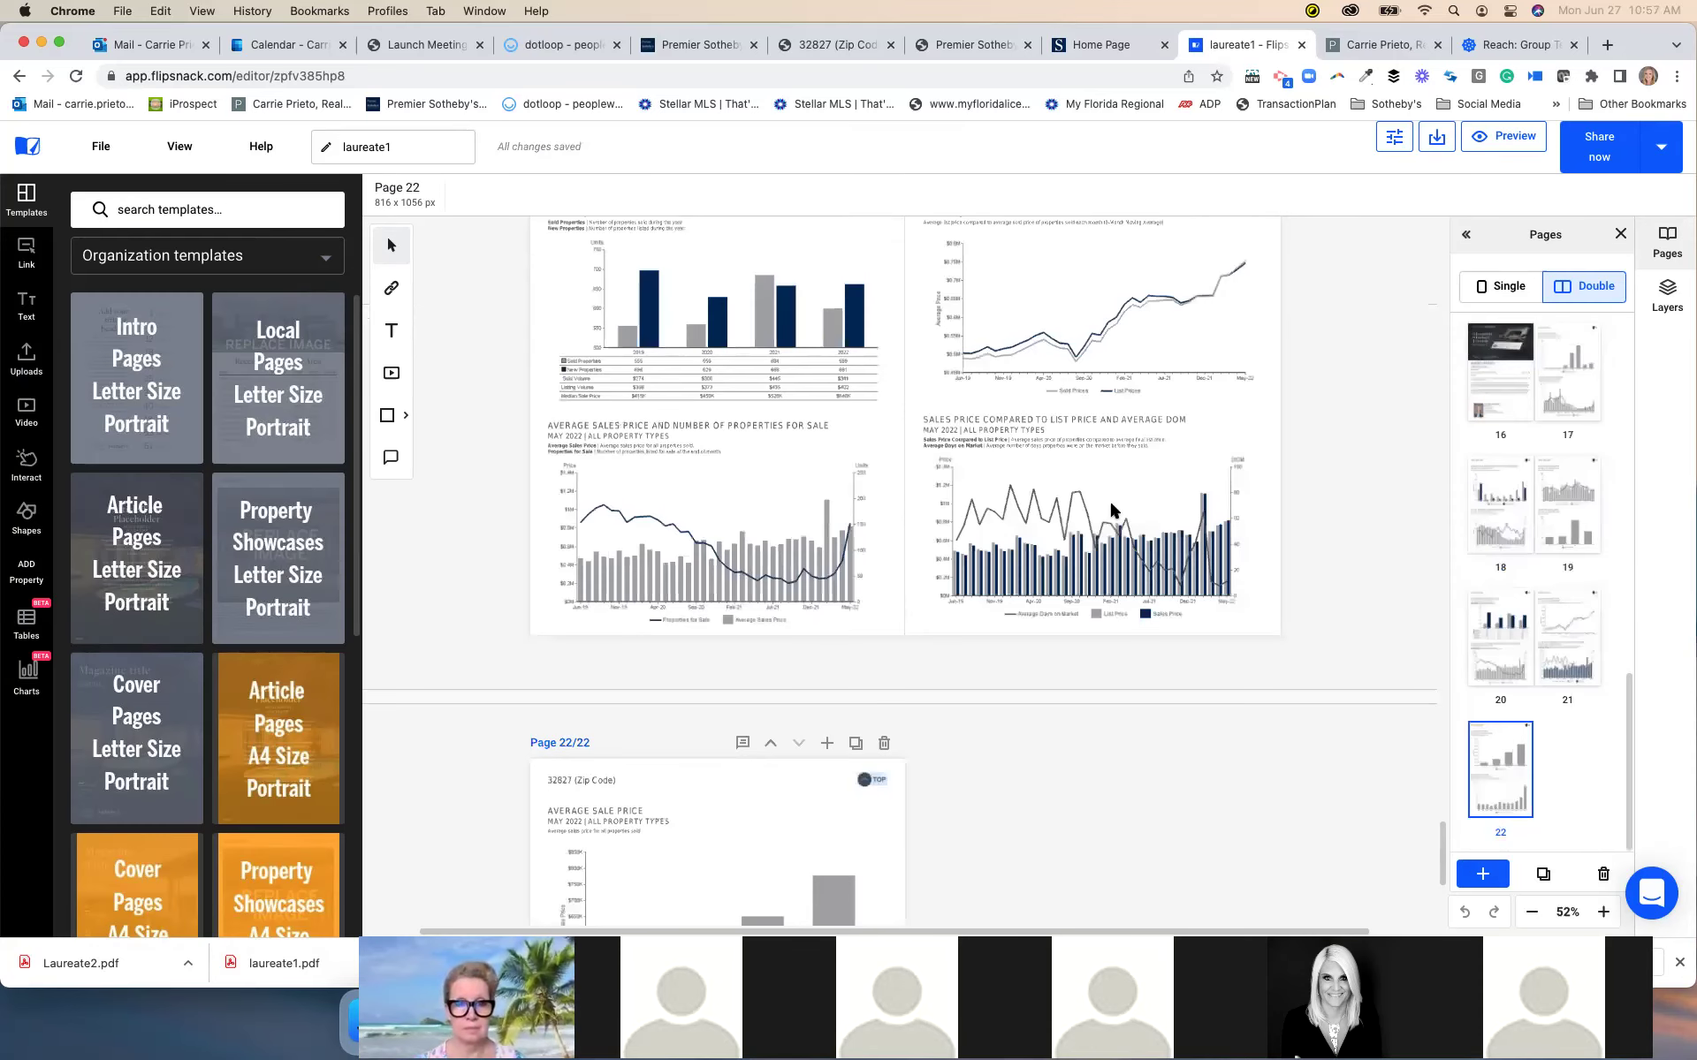
pyautogui.scroll(10, 1112, 510)
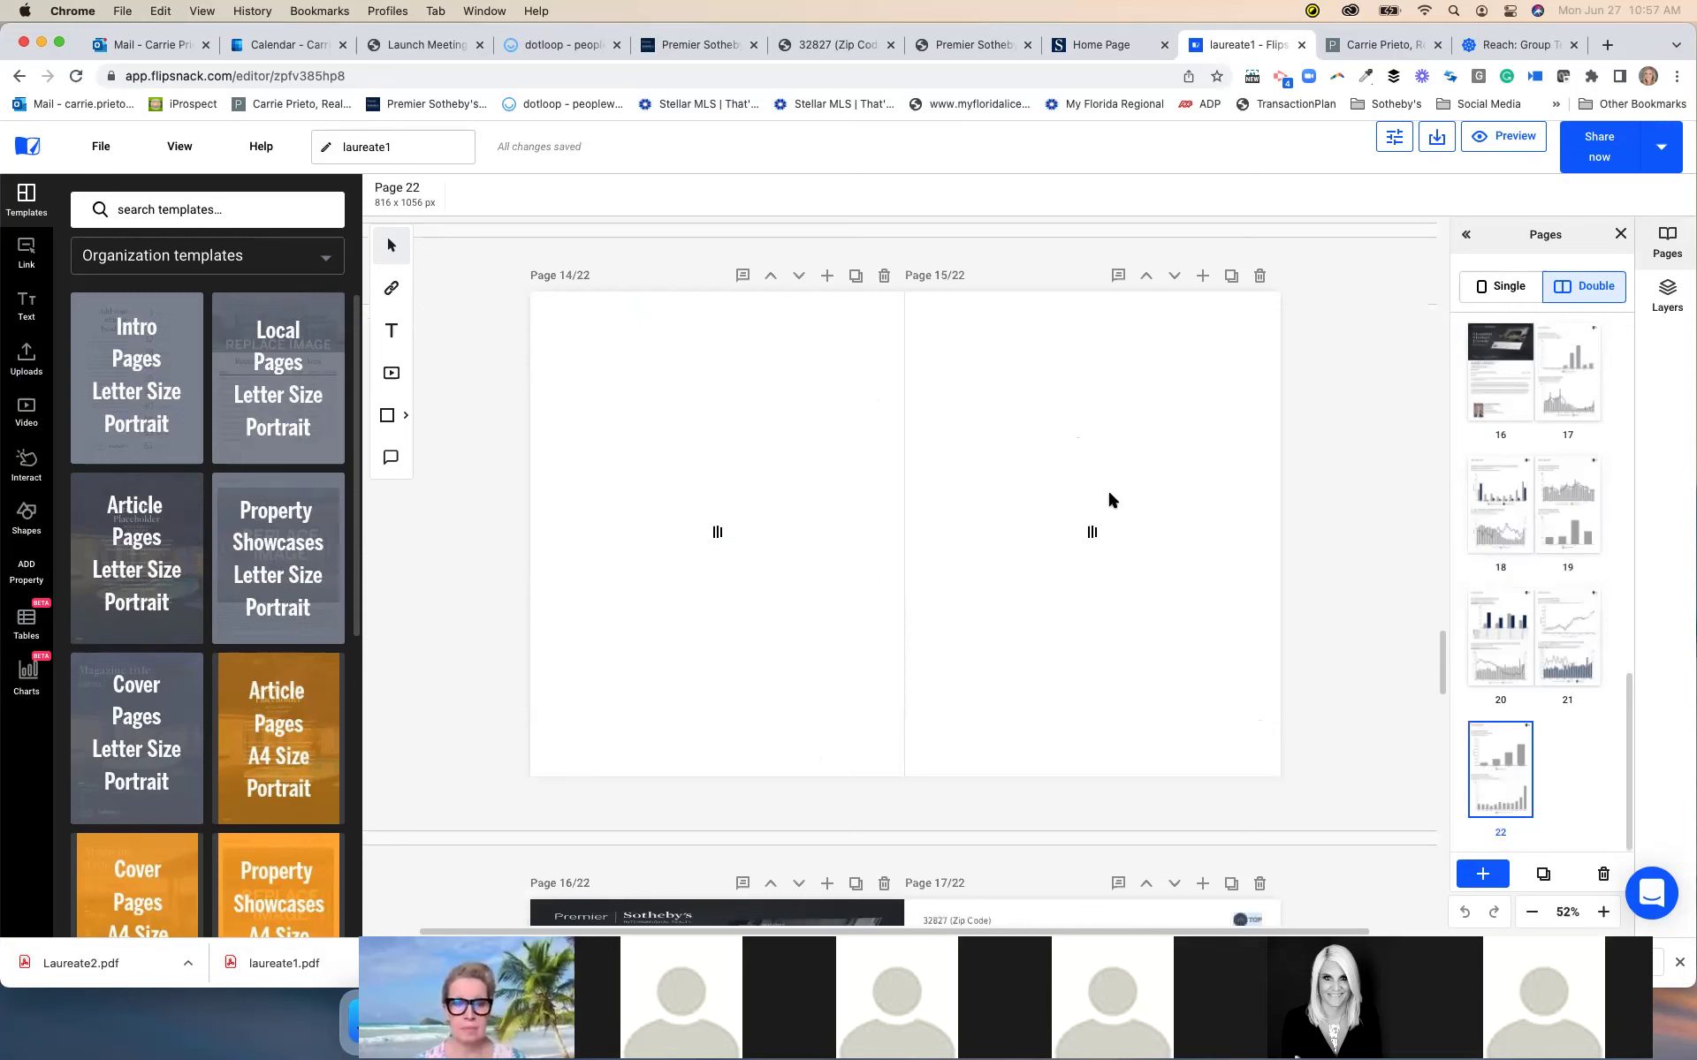
pyautogui.scroll(-6, 1106, 495)
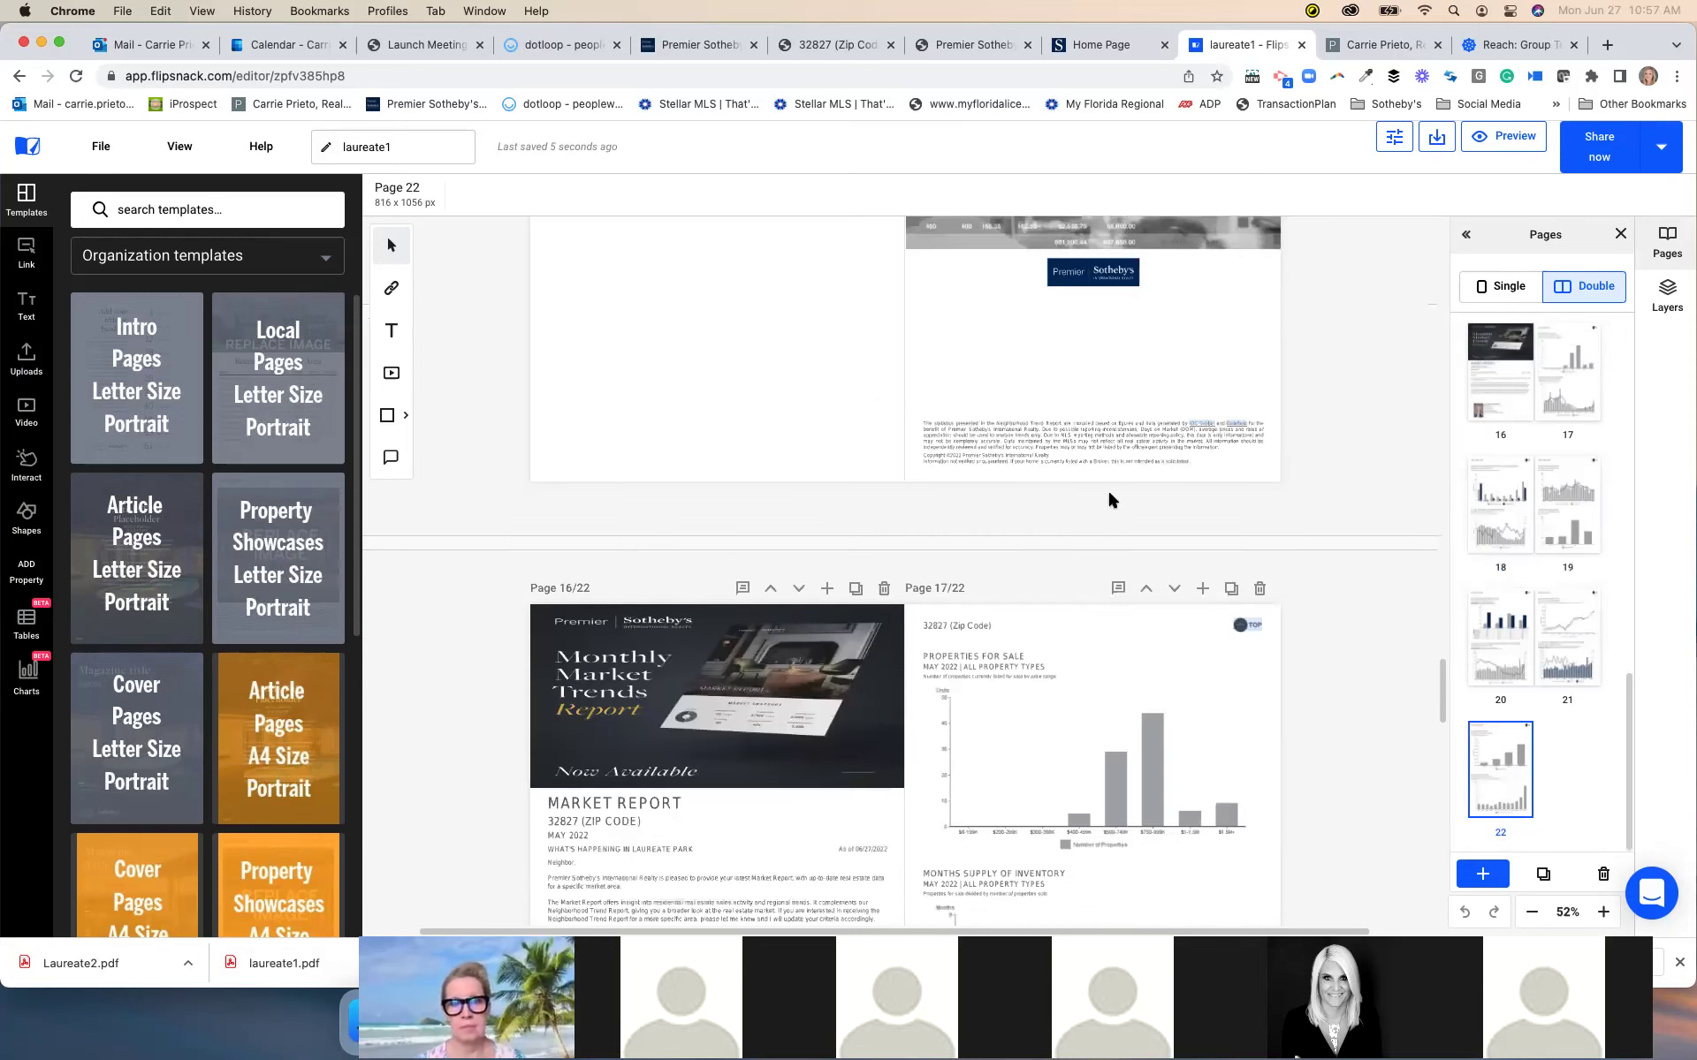
pyautogui.scroll(-1, 639, 626)
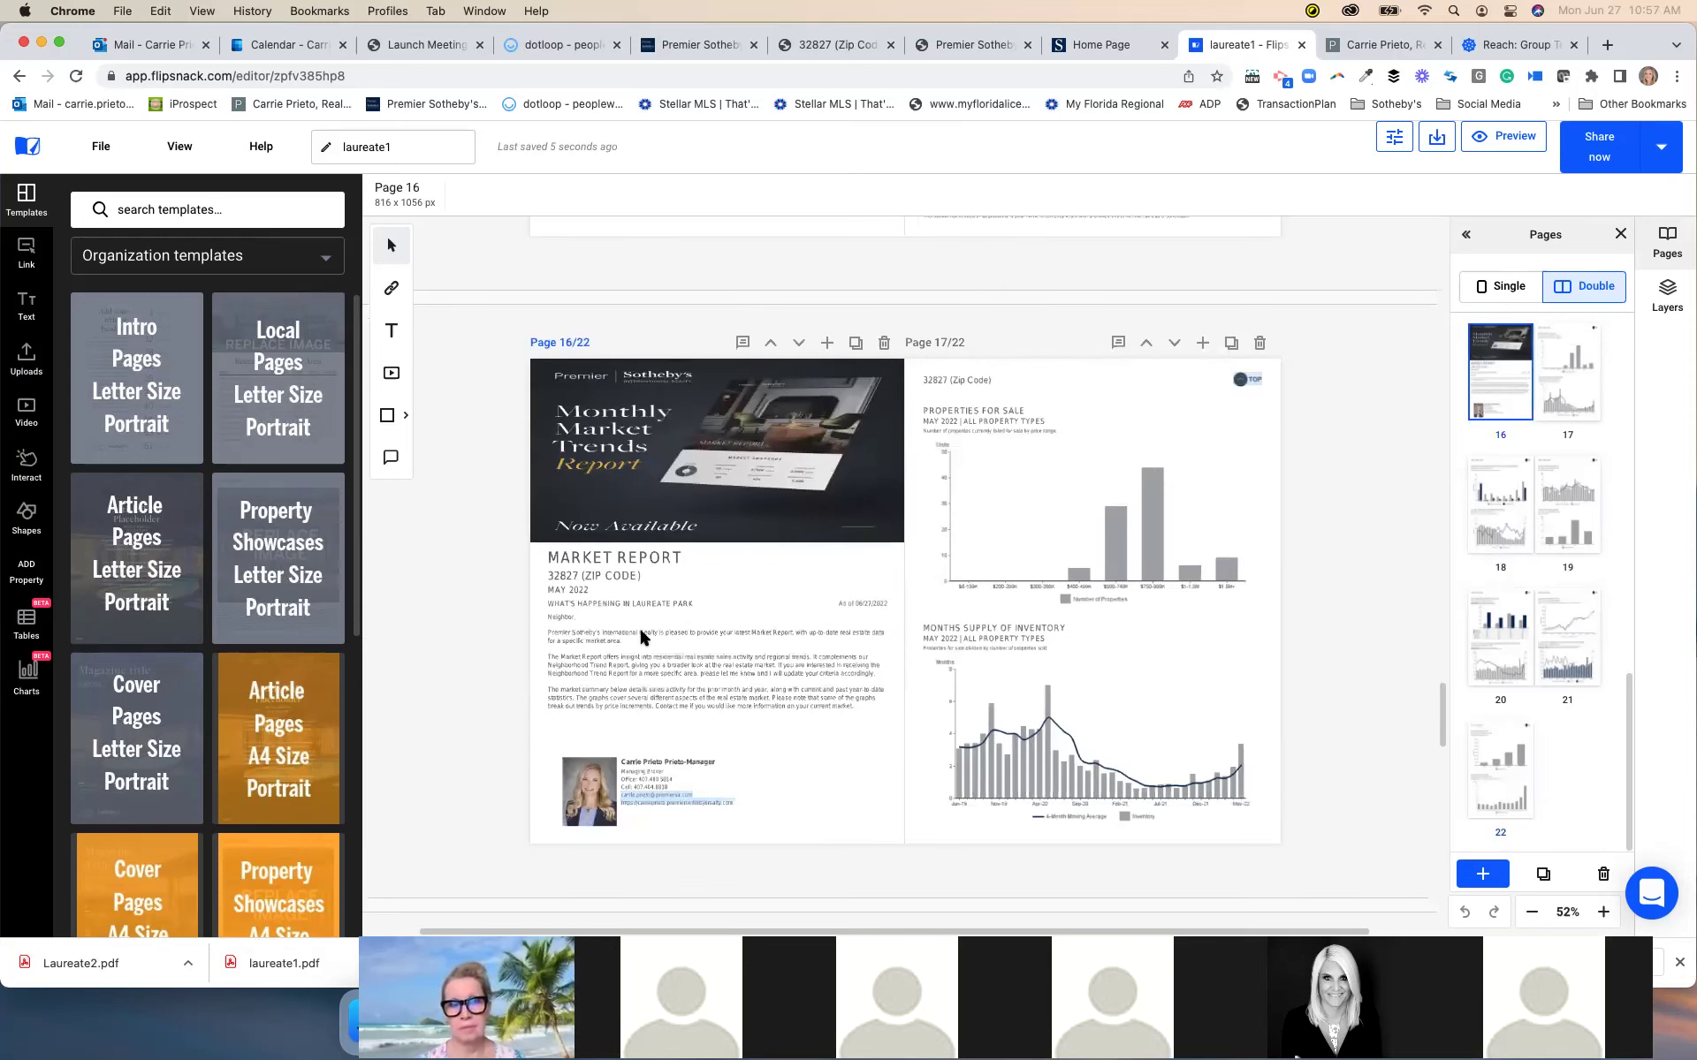
pyautogui.click(1509, 384)
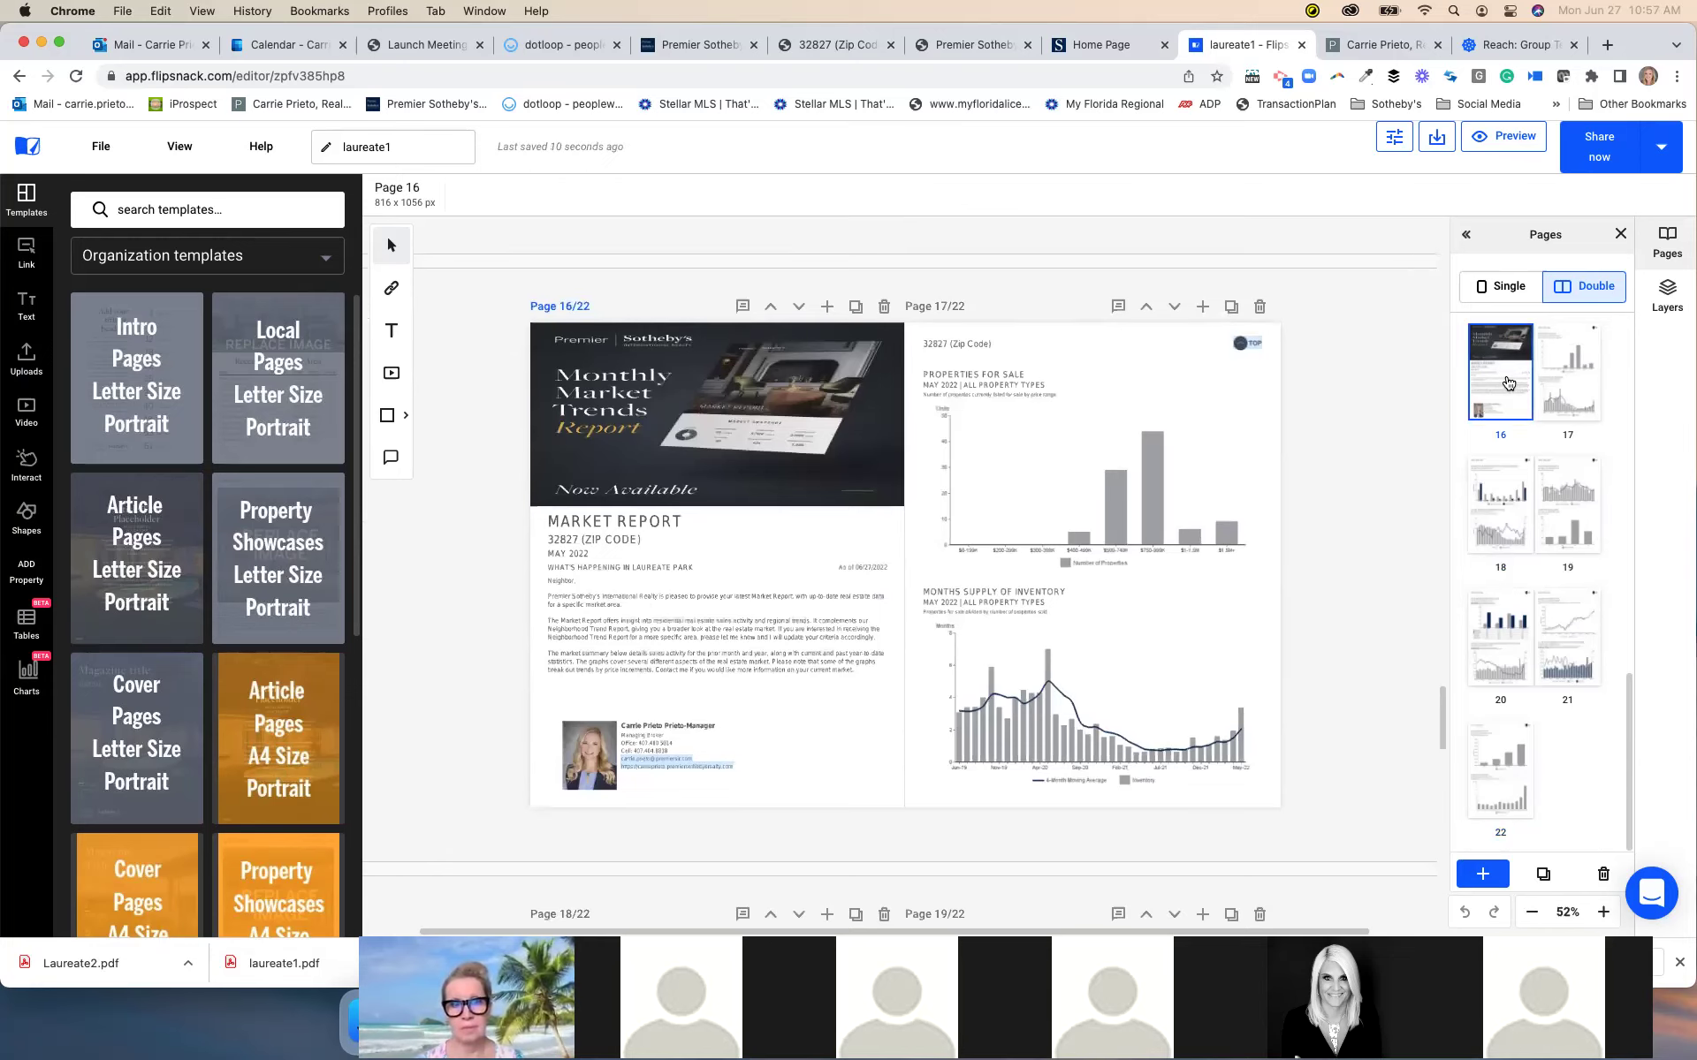
pyautogui.click(1600, 857)
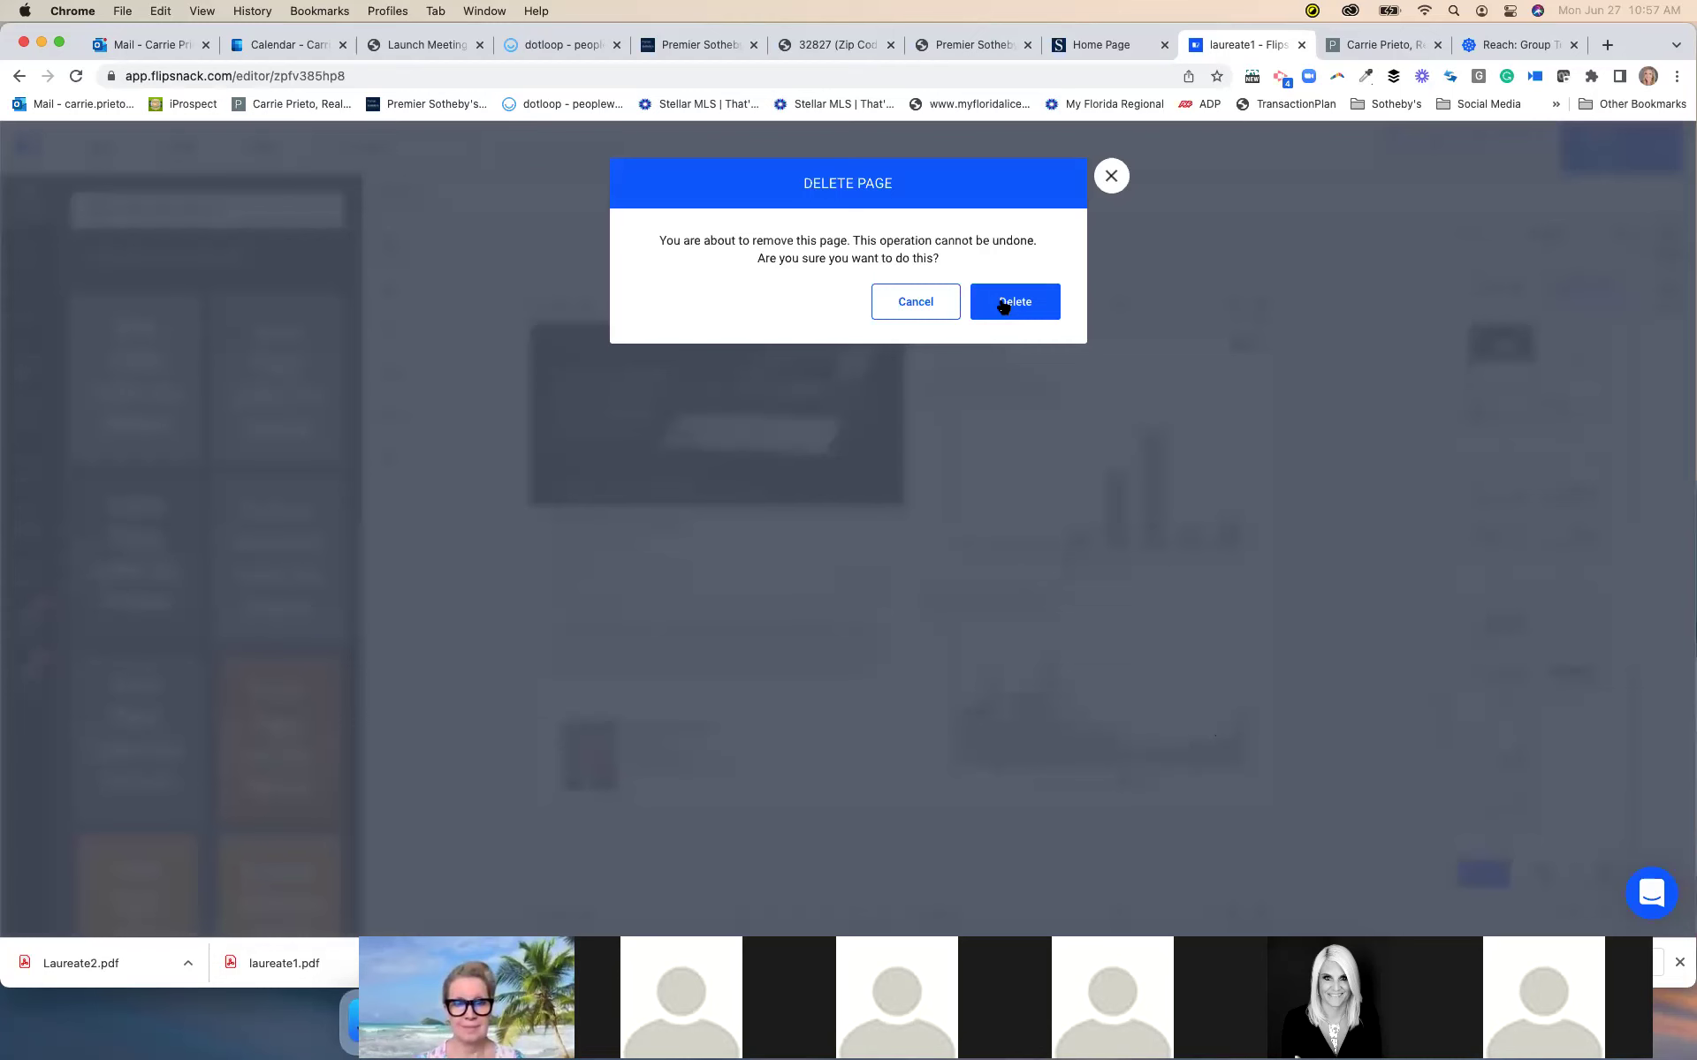
pyautogui.press('Return')
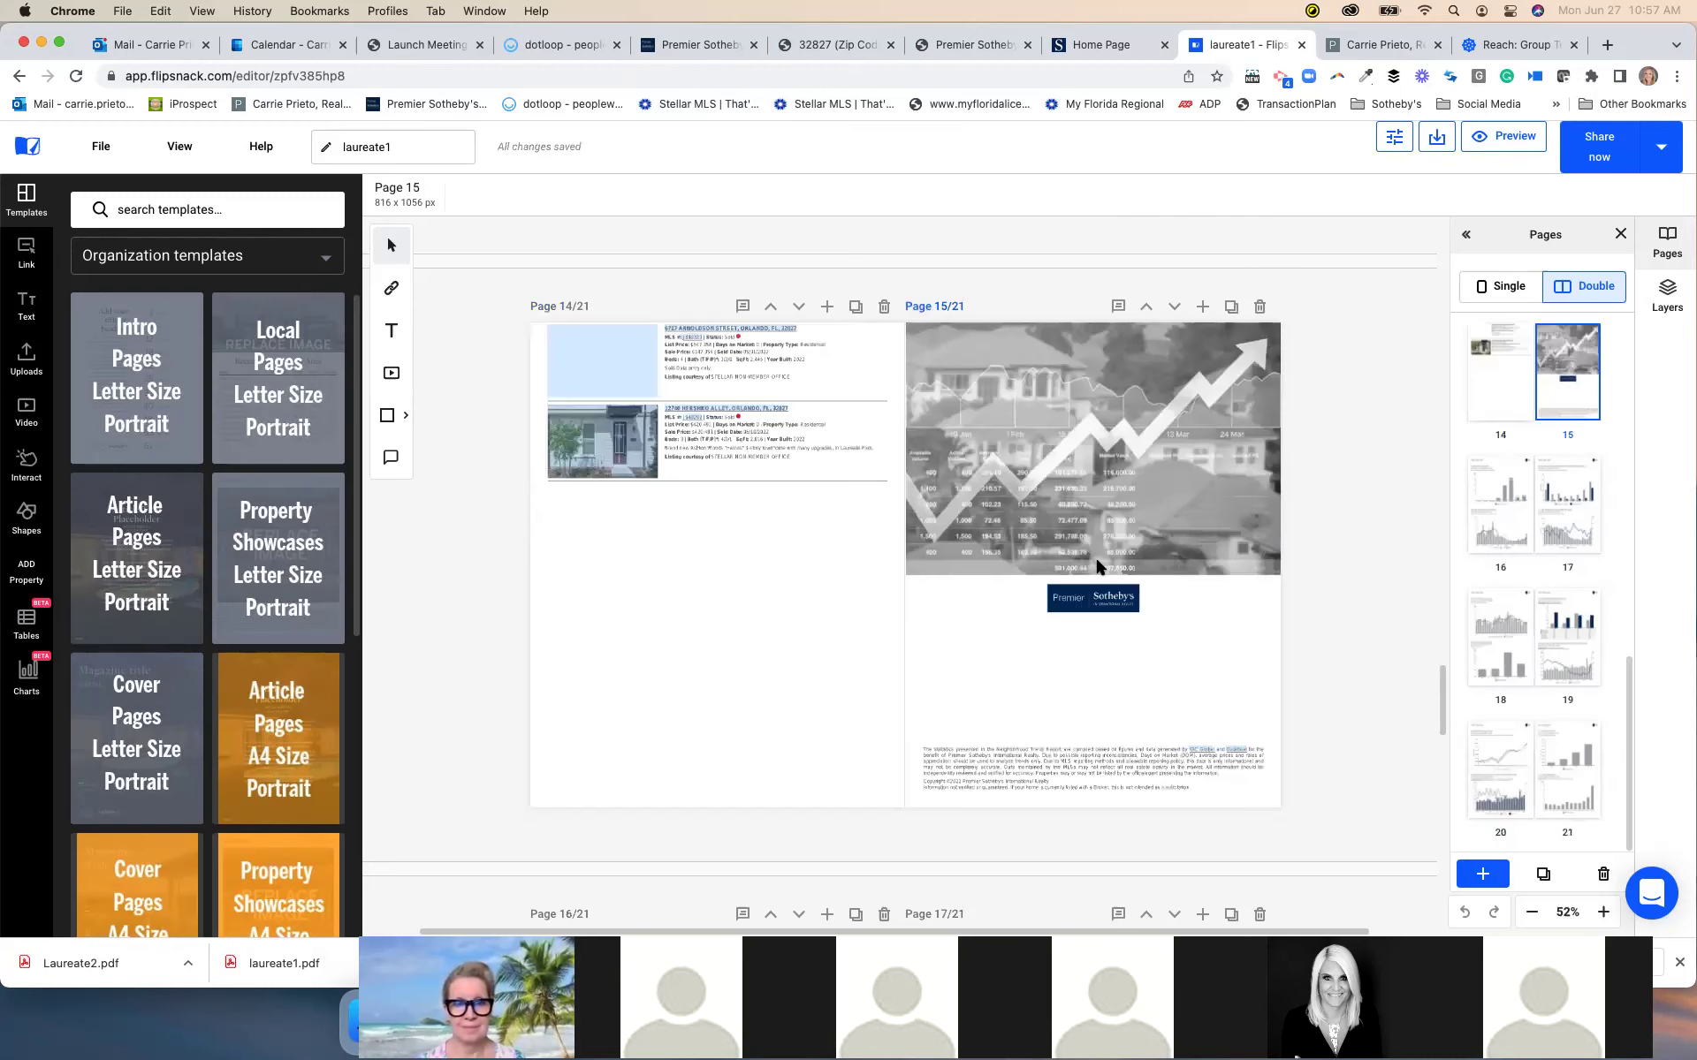
# Look back through the property listing pages, from page 8 to page 13
pyautogui.scroll(6, 1095, 555)
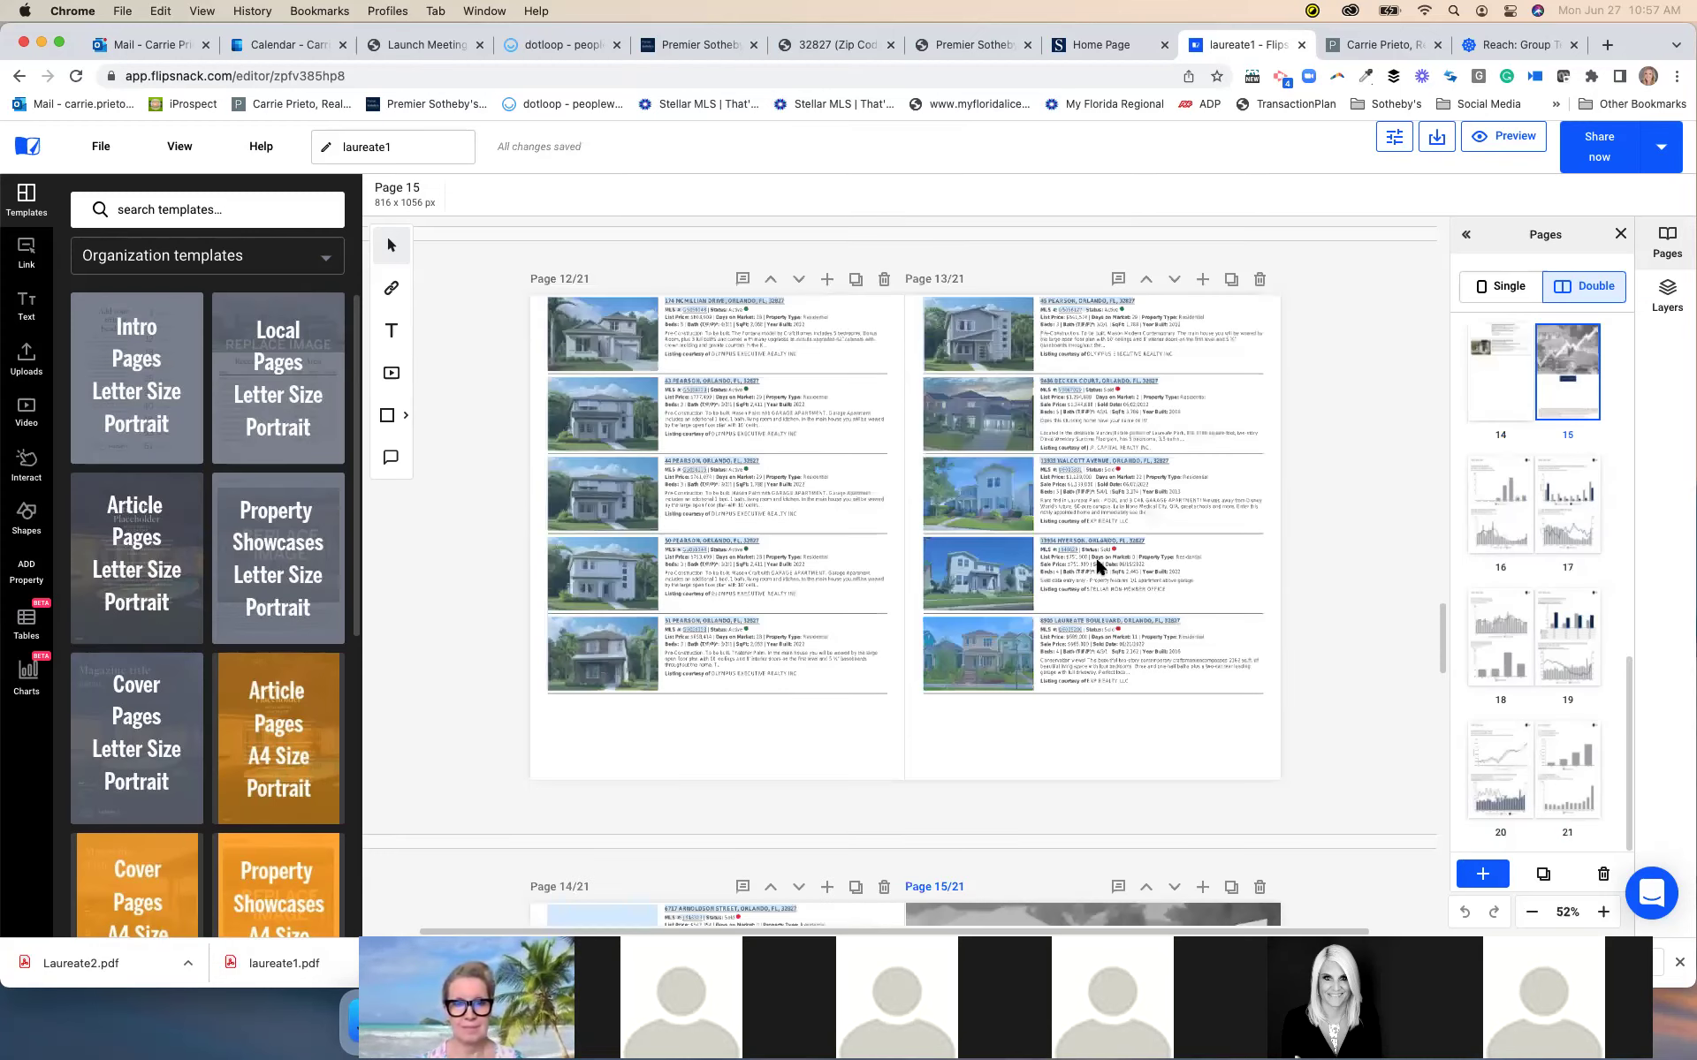
pyautogui.scroll(3, 1095, 555)
pyautogui.scroll(8, 1419, 511)
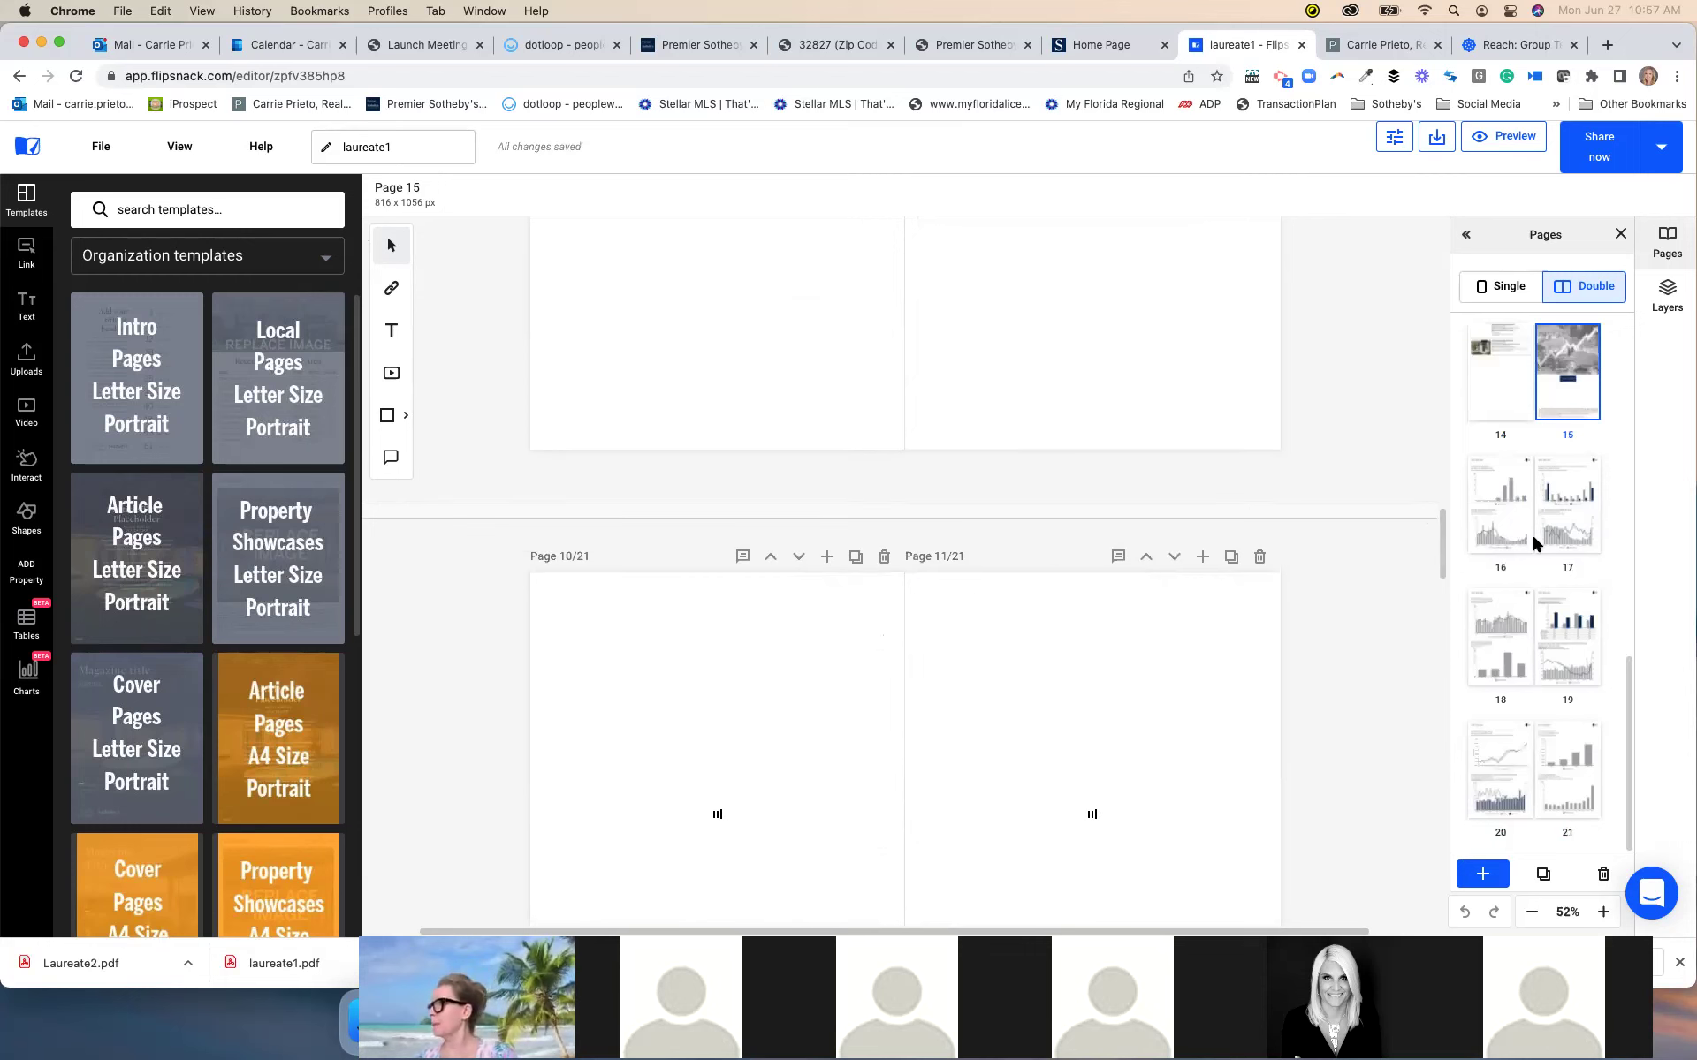
pyautogui.scroll(5, 1537, 545)
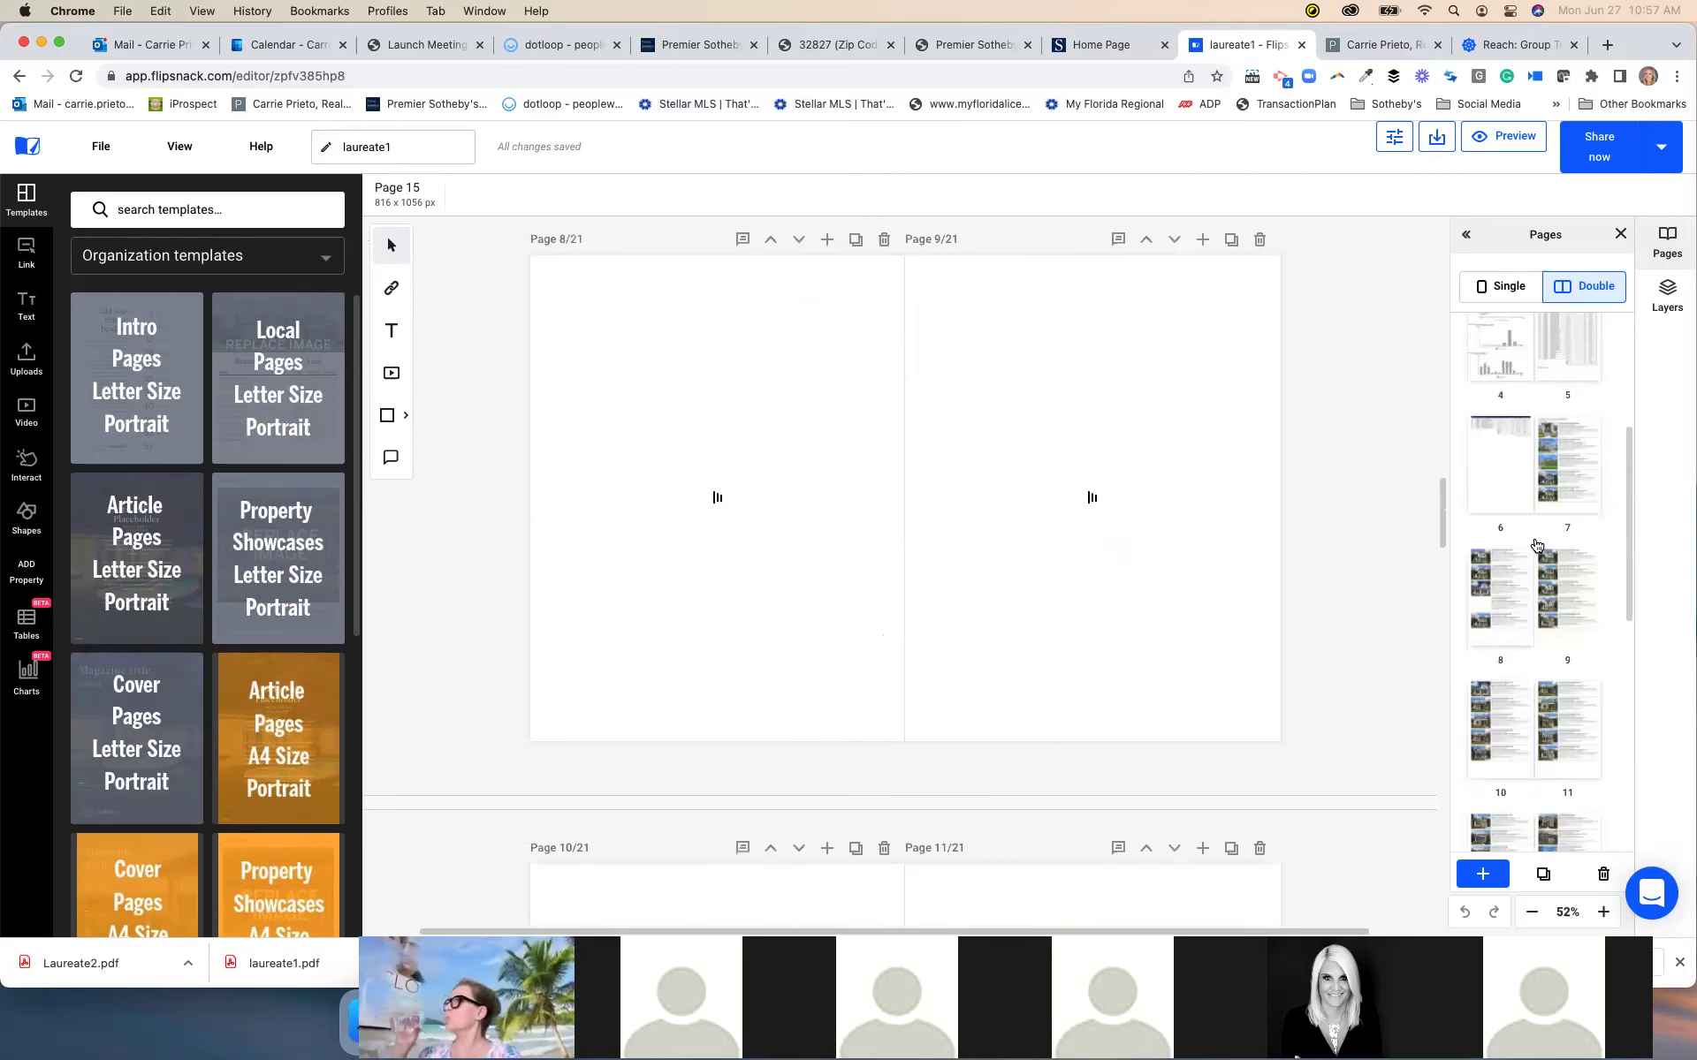
pyautogui.scroll(-2, 1536, 545)
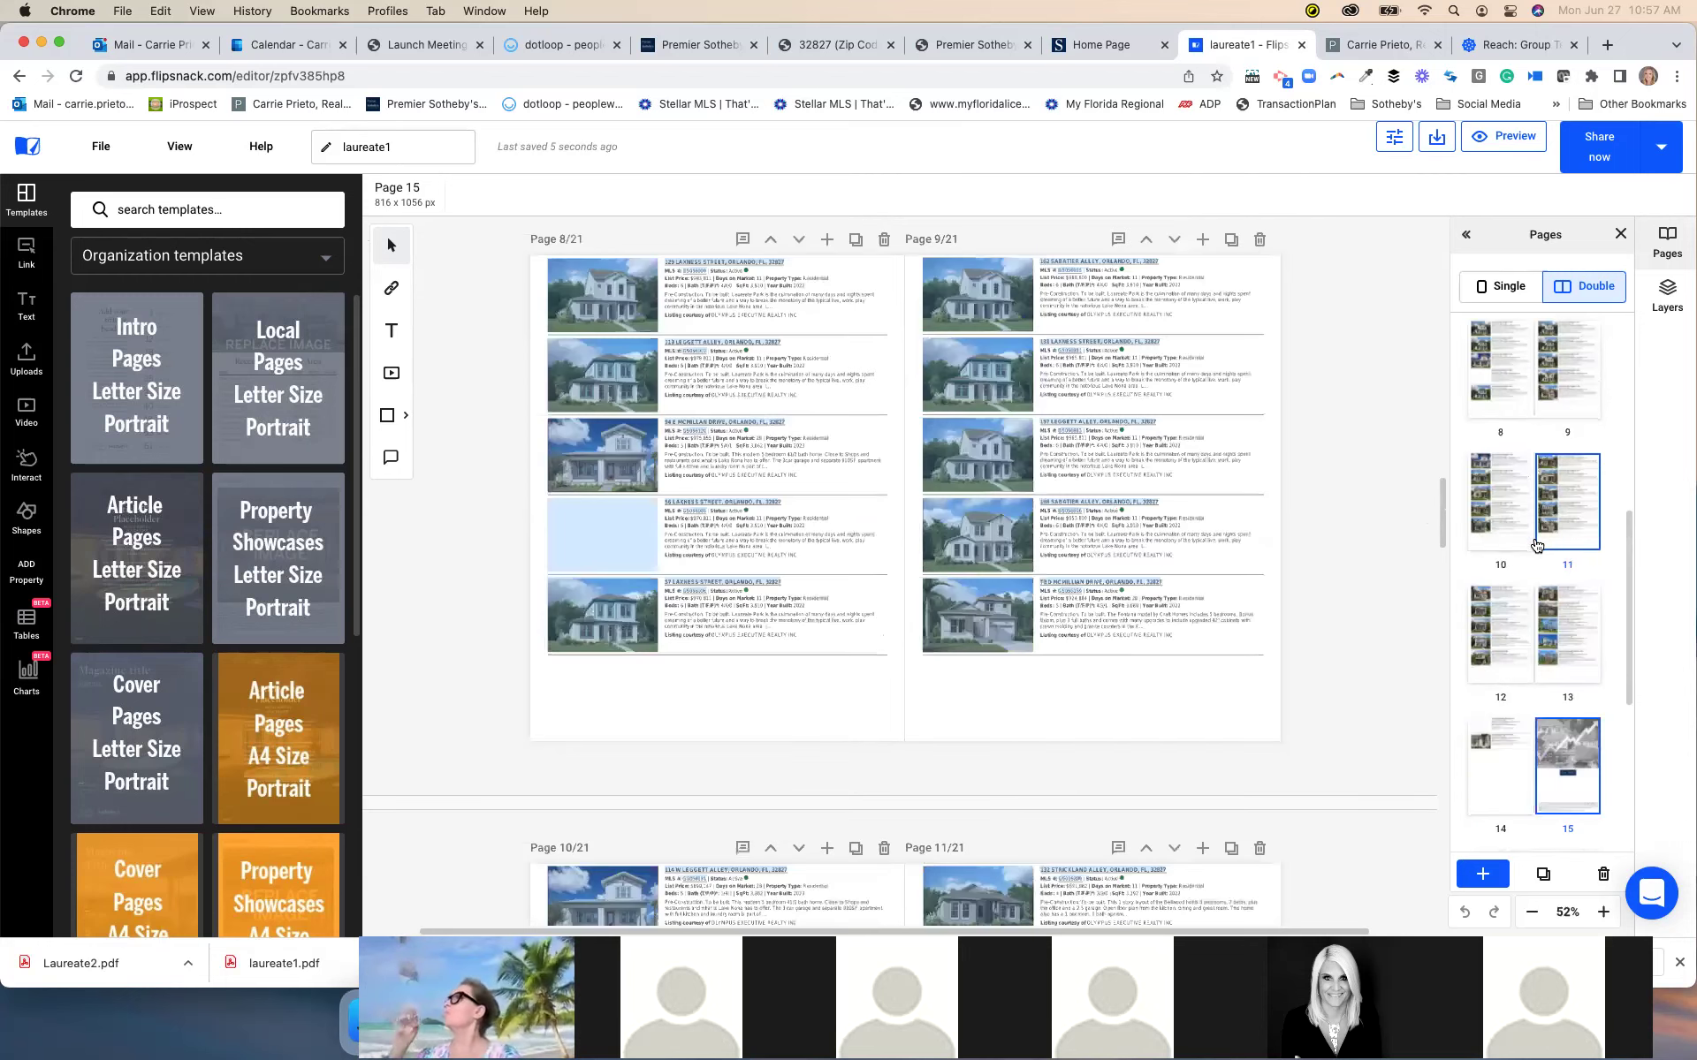
pyautogui.scroll(-3, 1536, 545)
pyautogui.scroll(-1, 995, 677)
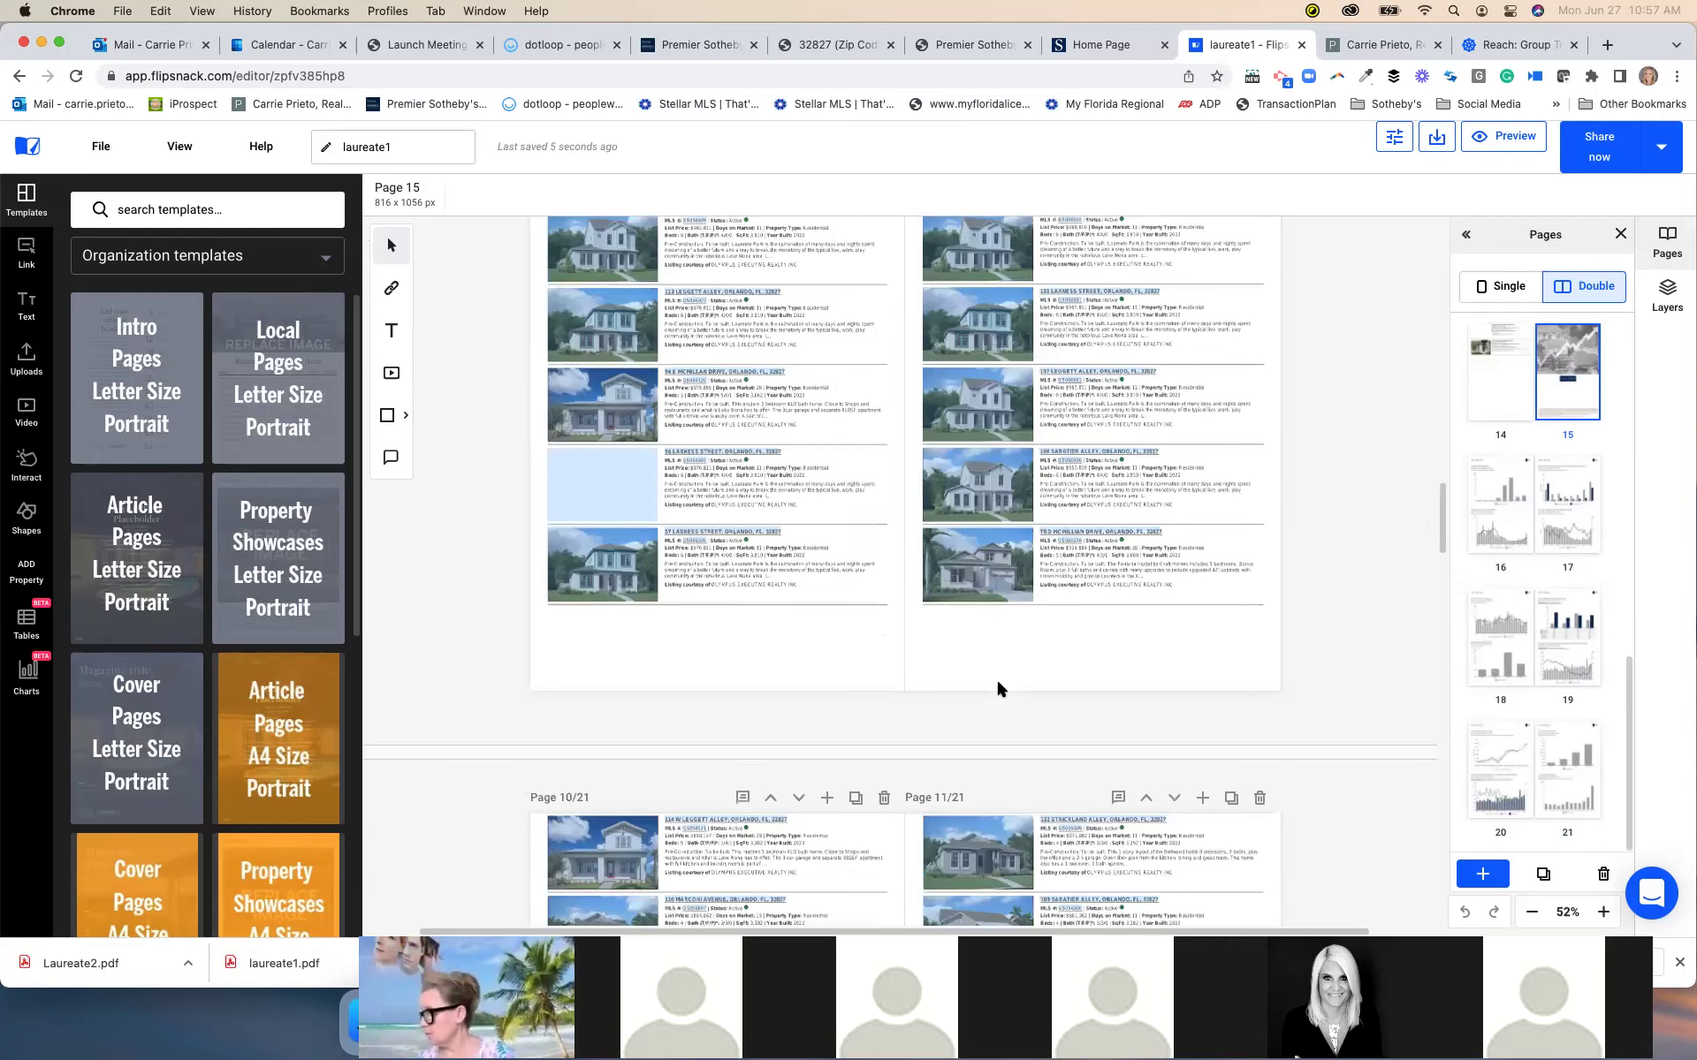
pyautogui.scroll(-5, 995, 677)
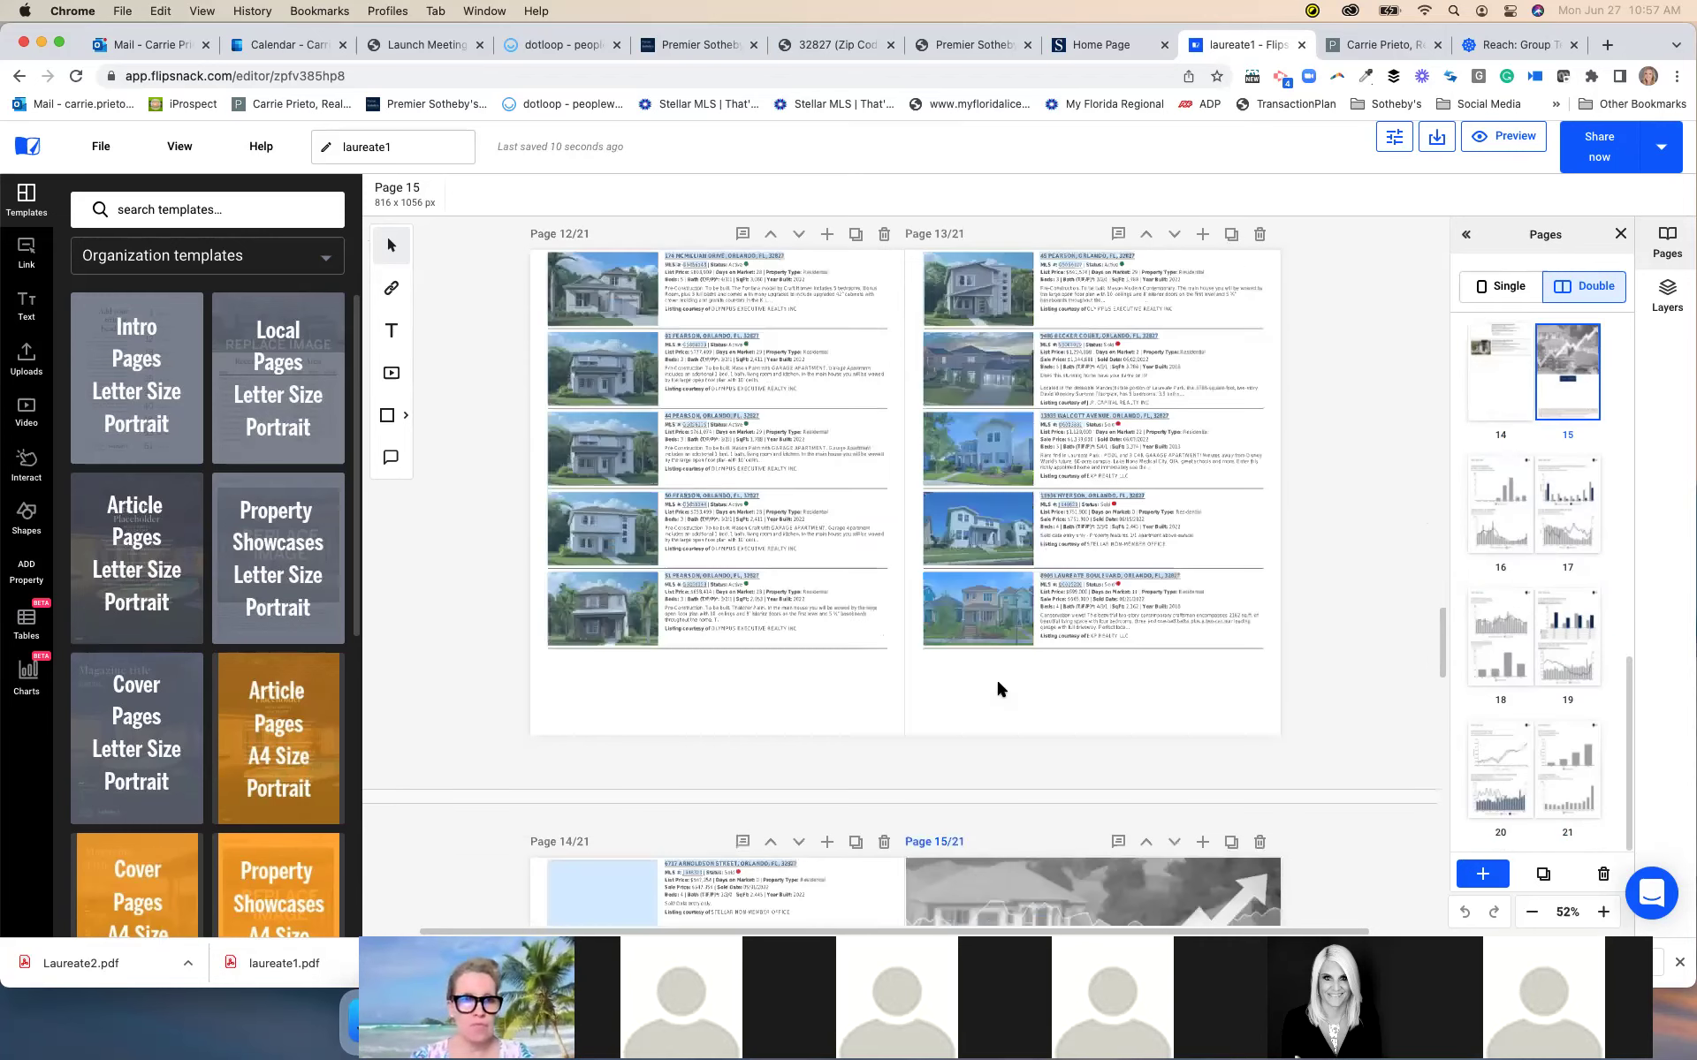
# Examine the trend report's closing page and the 32827 zip code chart pages through page 21
pyautogui.scroll(-9, 998, 683)
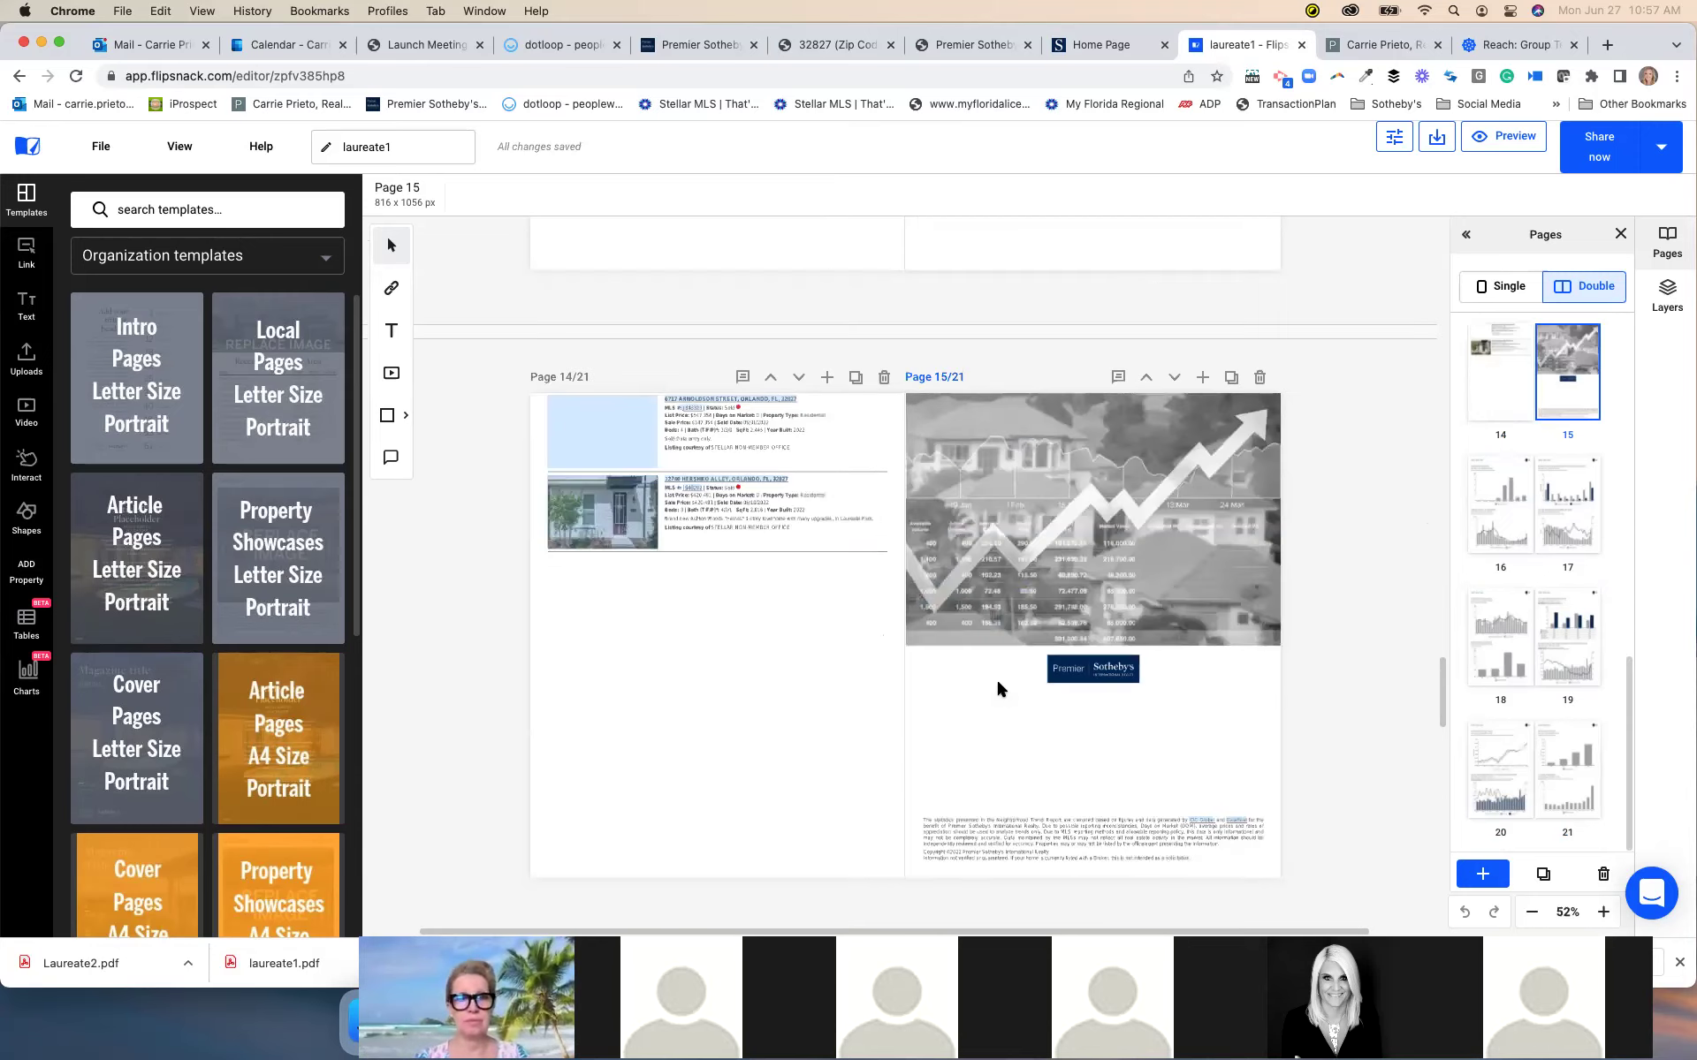
pyautogui.scroll(-5, 995, 677)
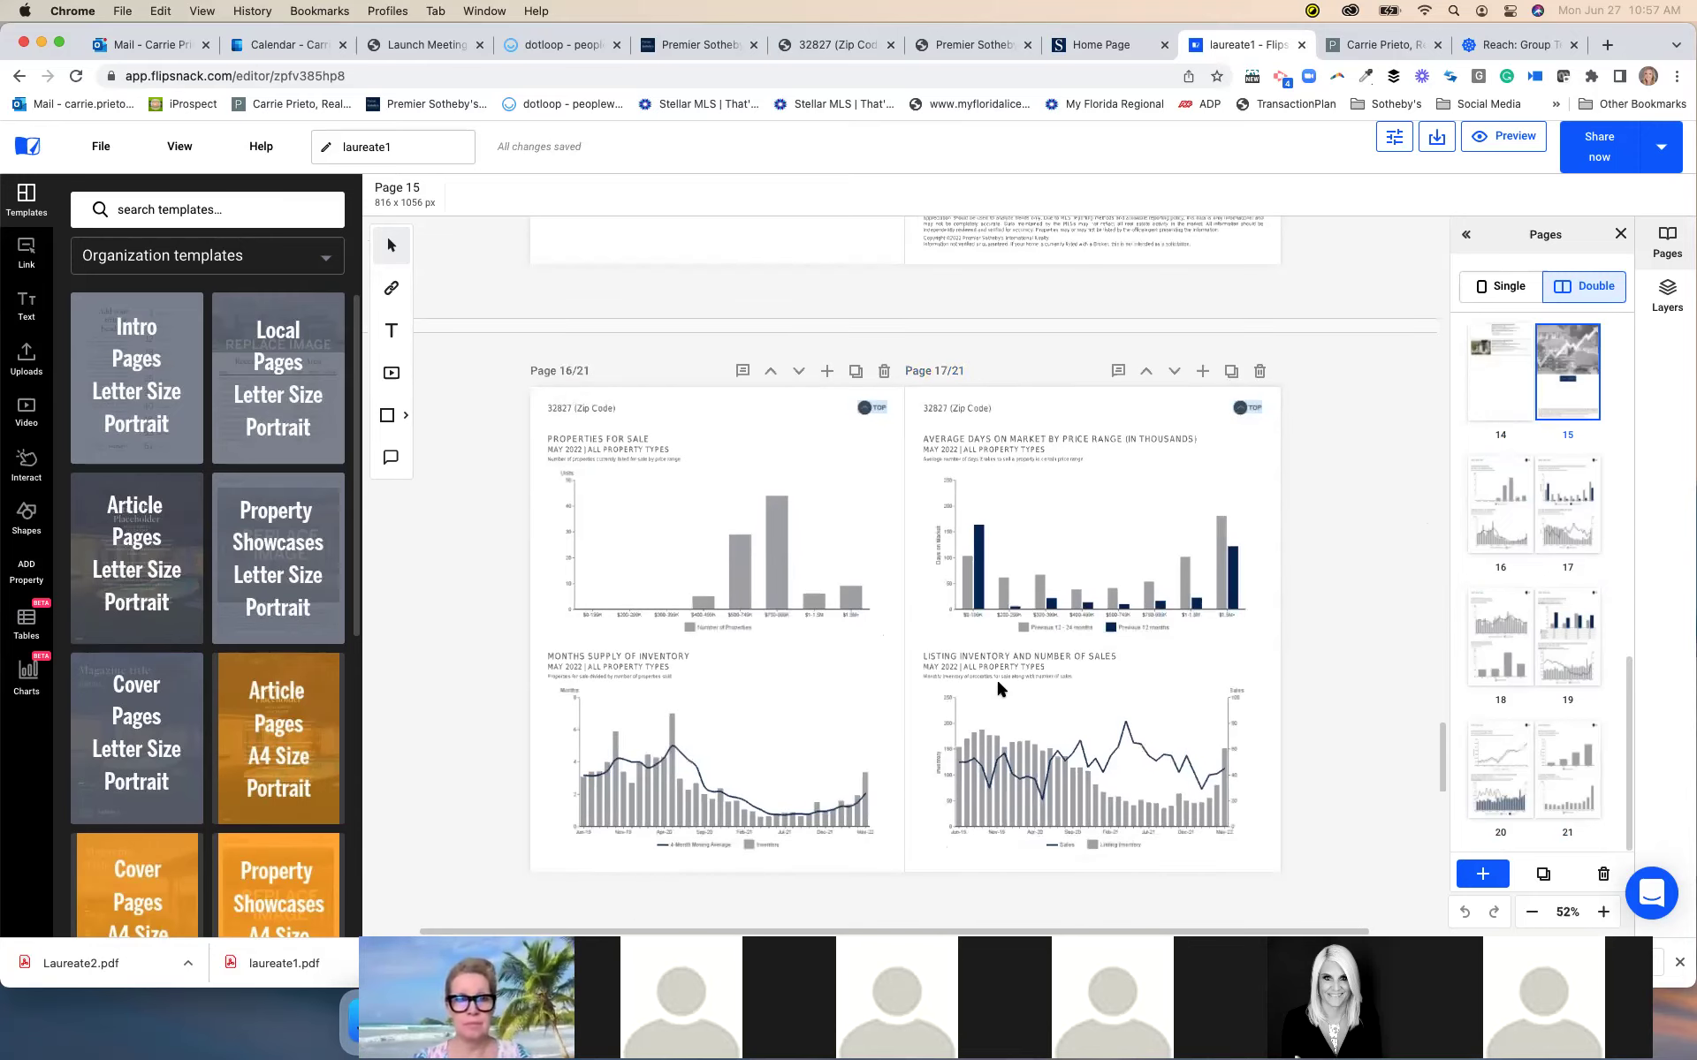
pyautogui.scroll(-7, 1022, 648)
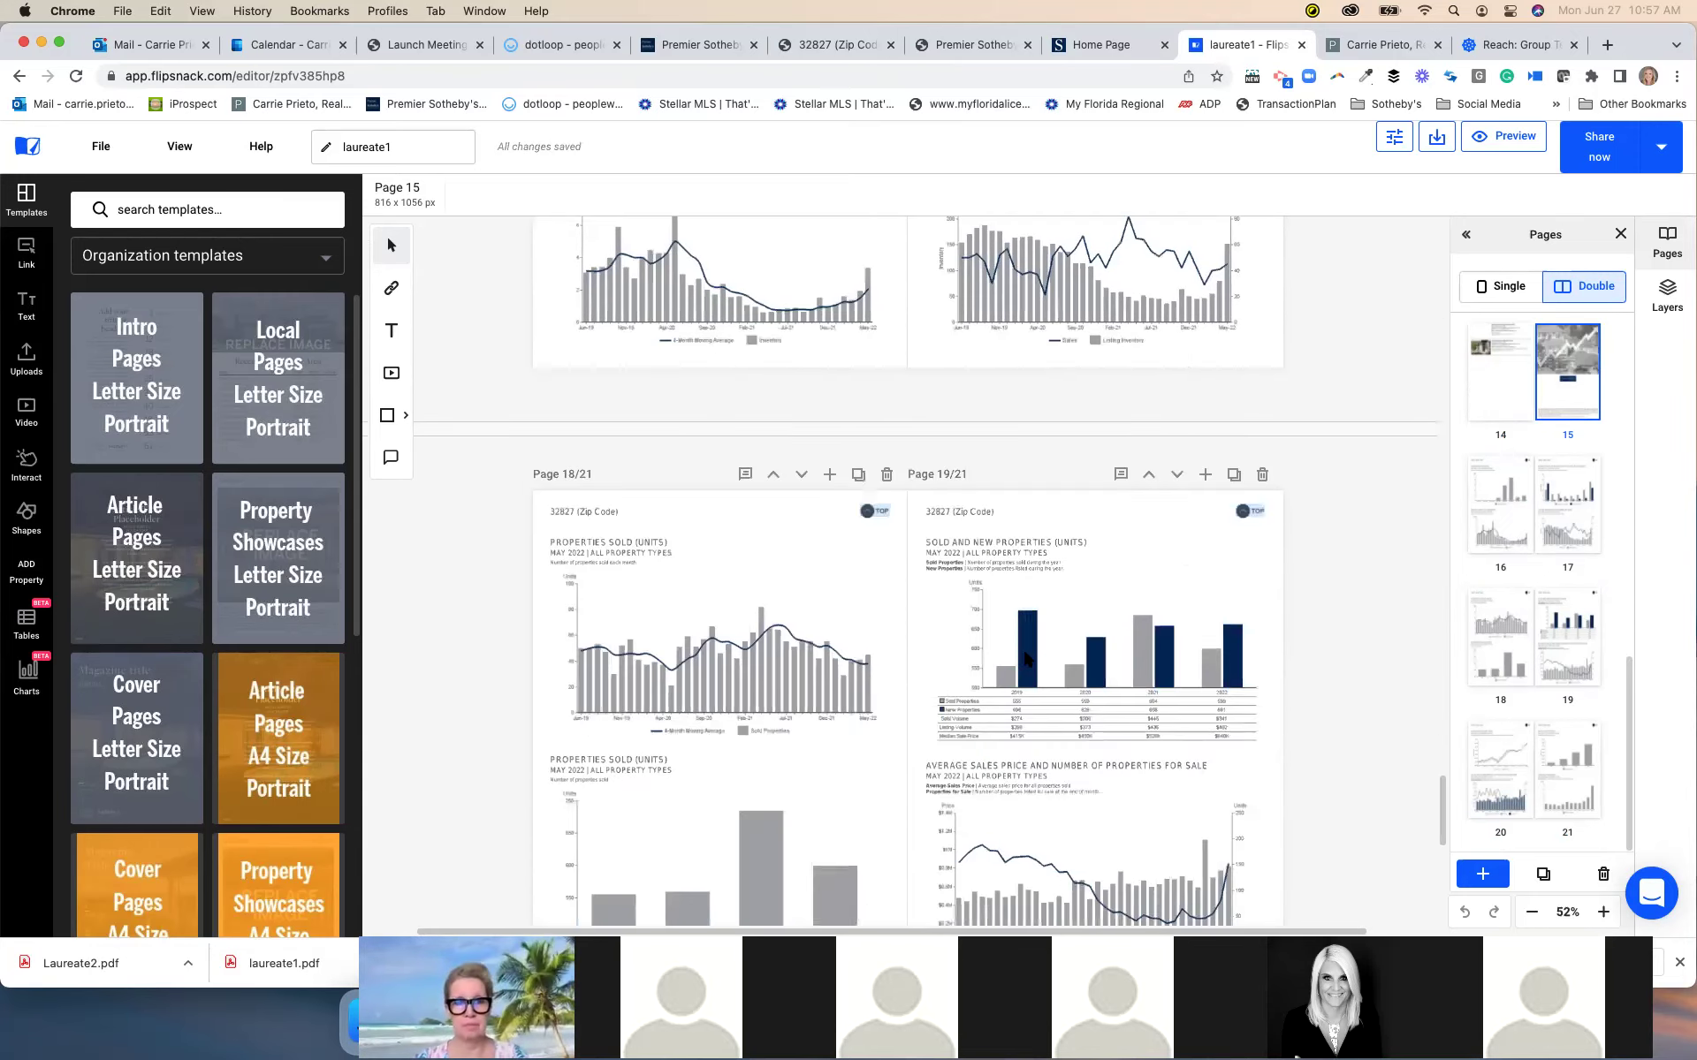
pyautogui.scroll(-9, 1024, 654)
pyautogui.scroll(-6, 1021, 648)
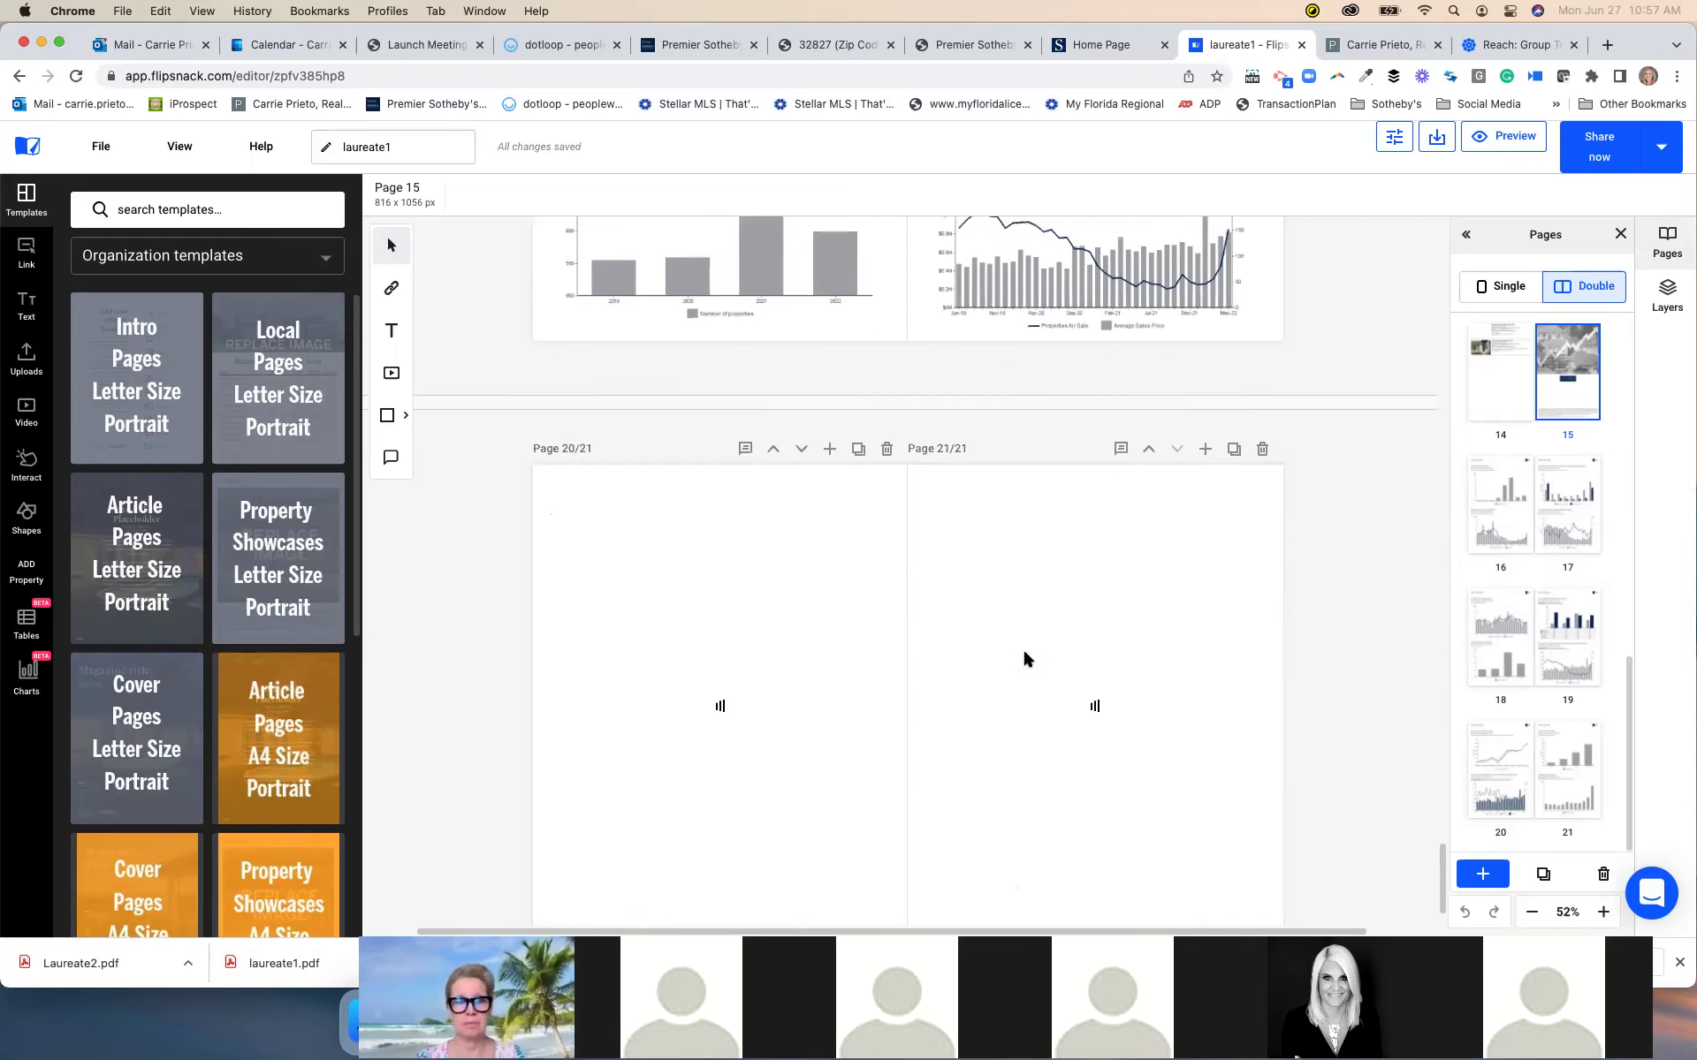
pyautogui.click(1496, 637)
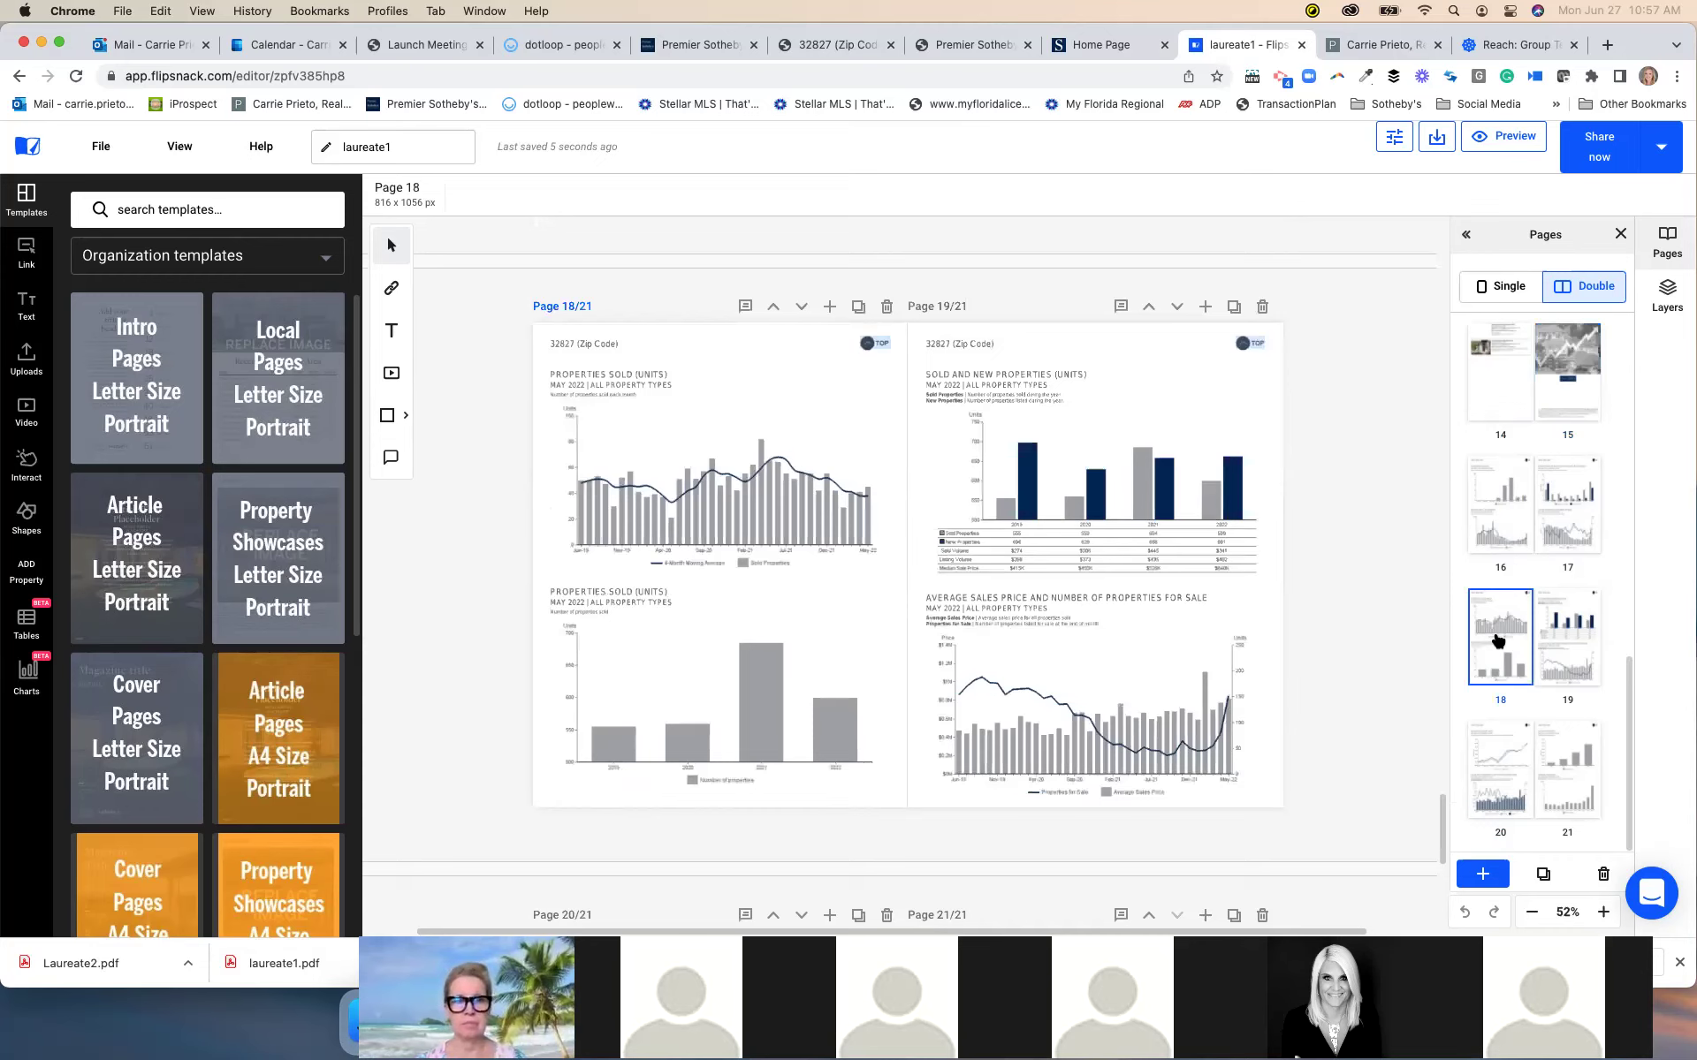
pyautogui.click(1591, 667)
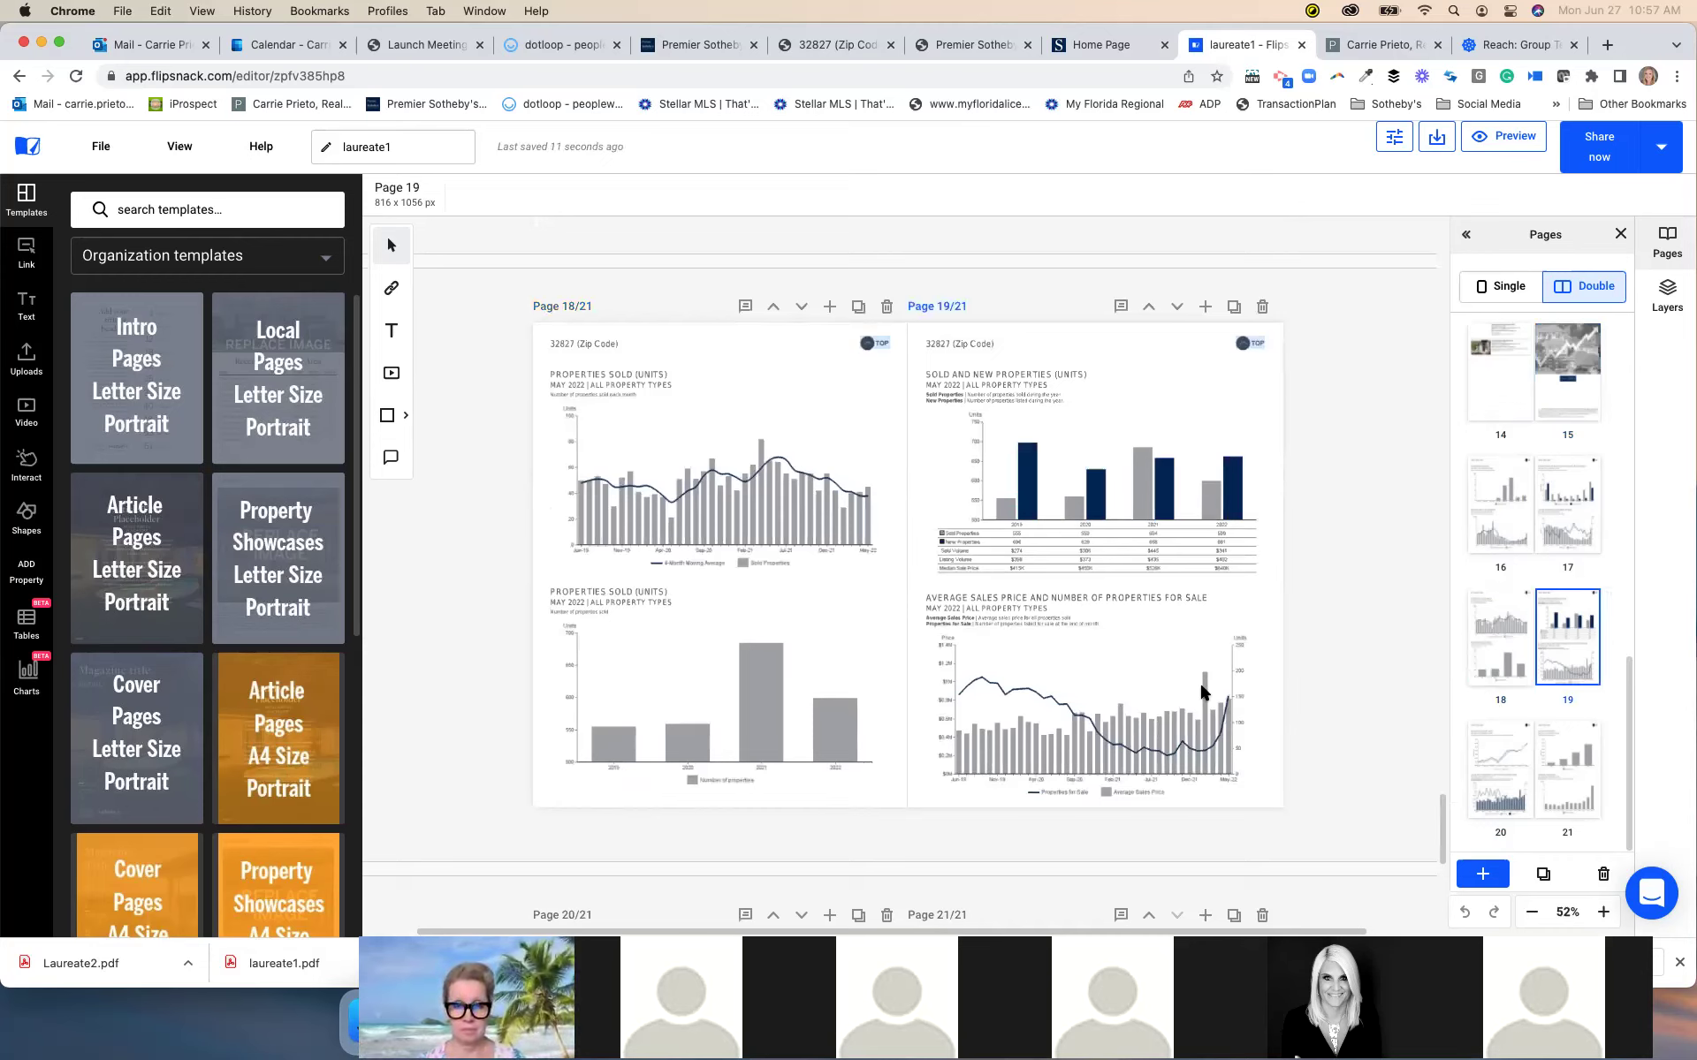
pyautogui.scroll(-6, 1202, 692)
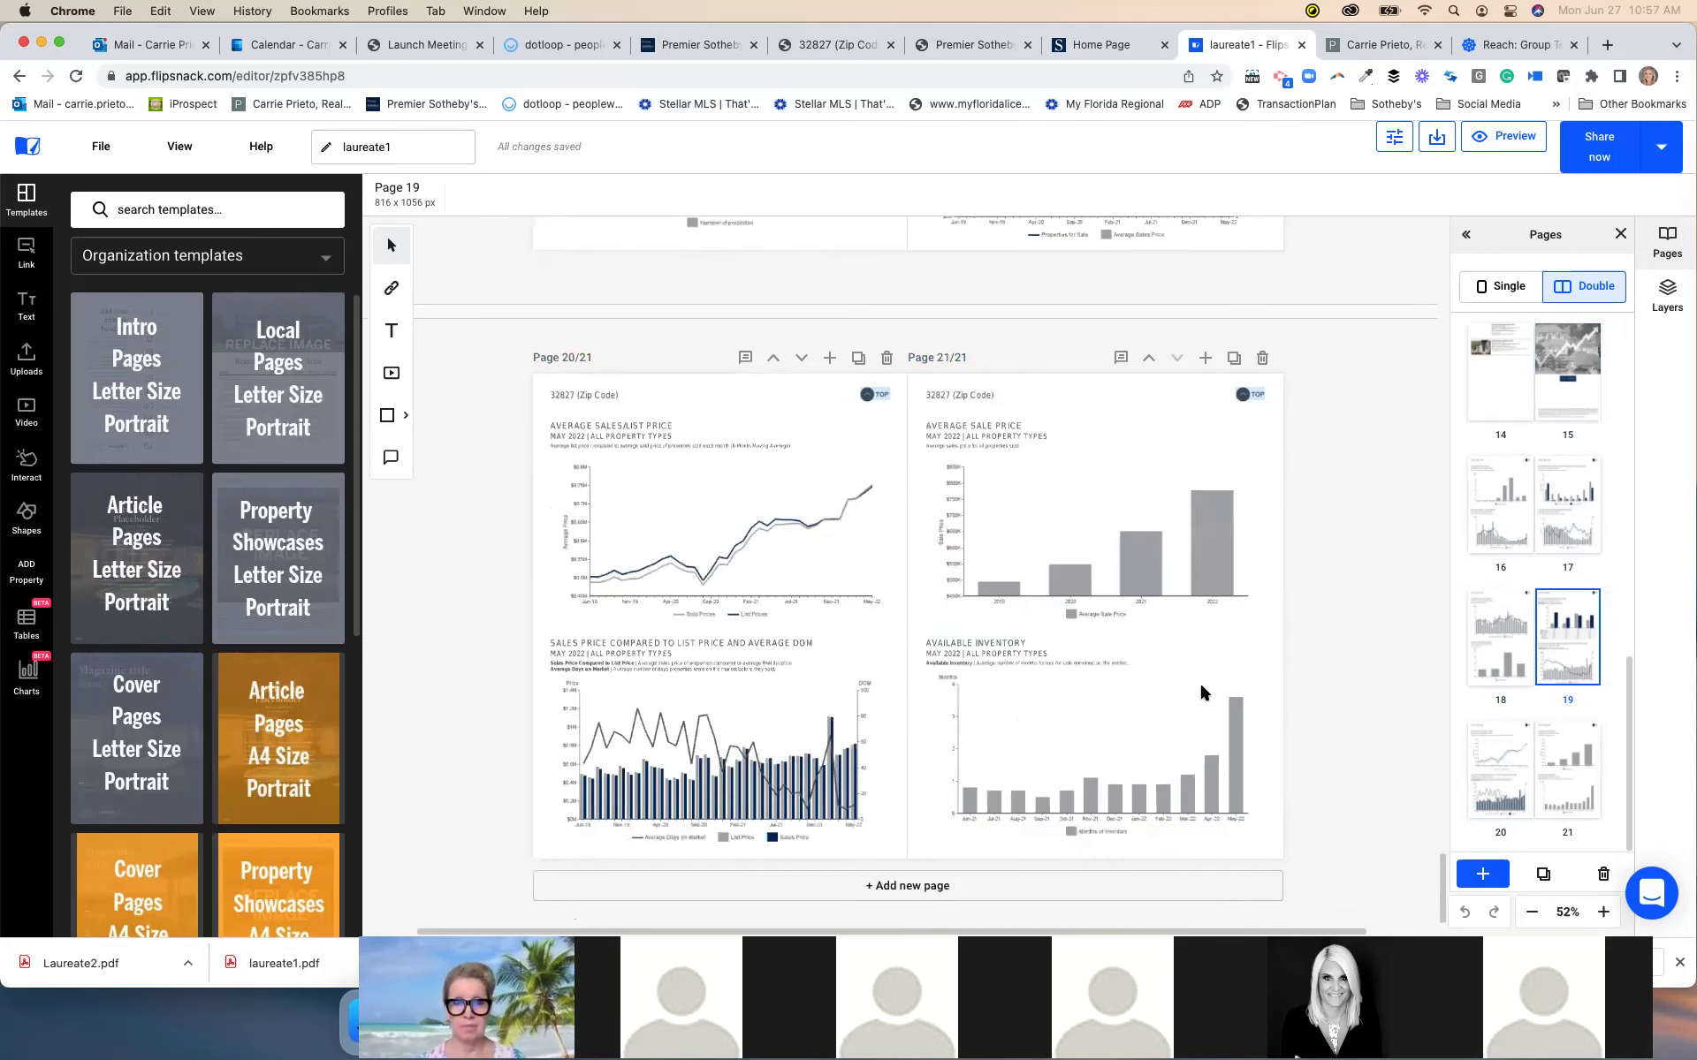
# Add a blank page directly after page 15, the trend report's closing page
pyautogui.scroll(15, 1201, 684)
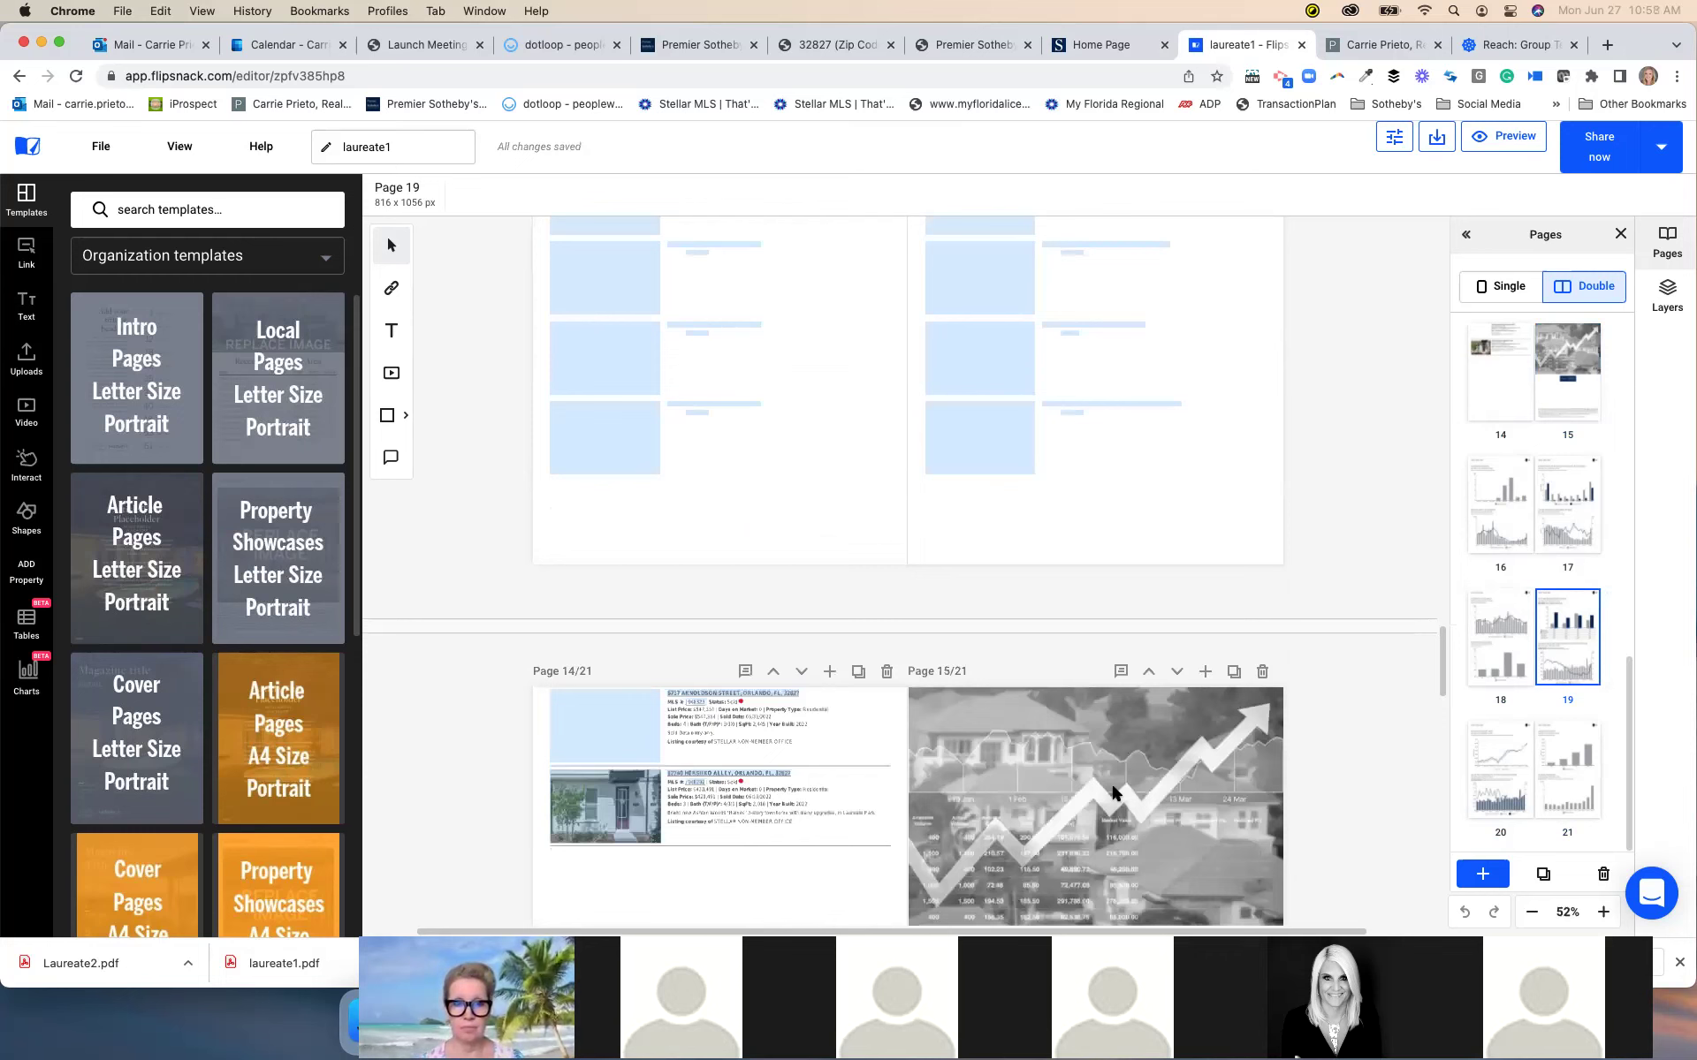
pyautogui.scroll(-5, 1115, 778)
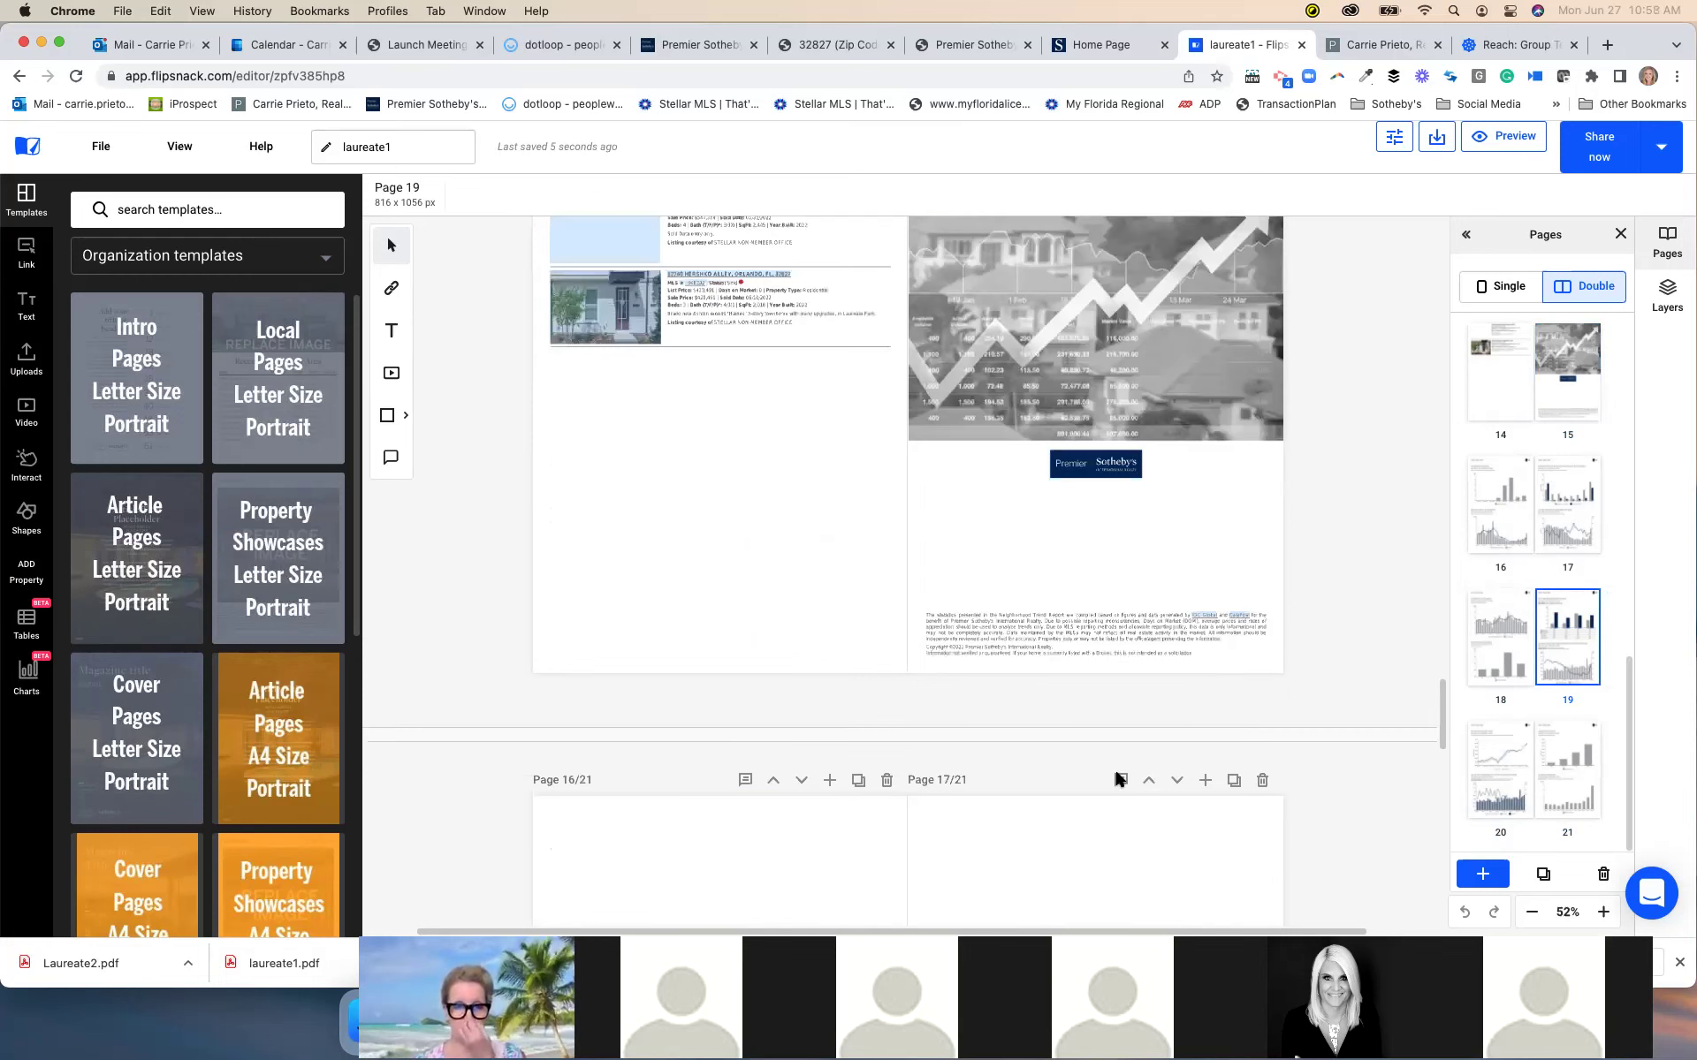
pyautogui.scroll(2, 1120, 778)
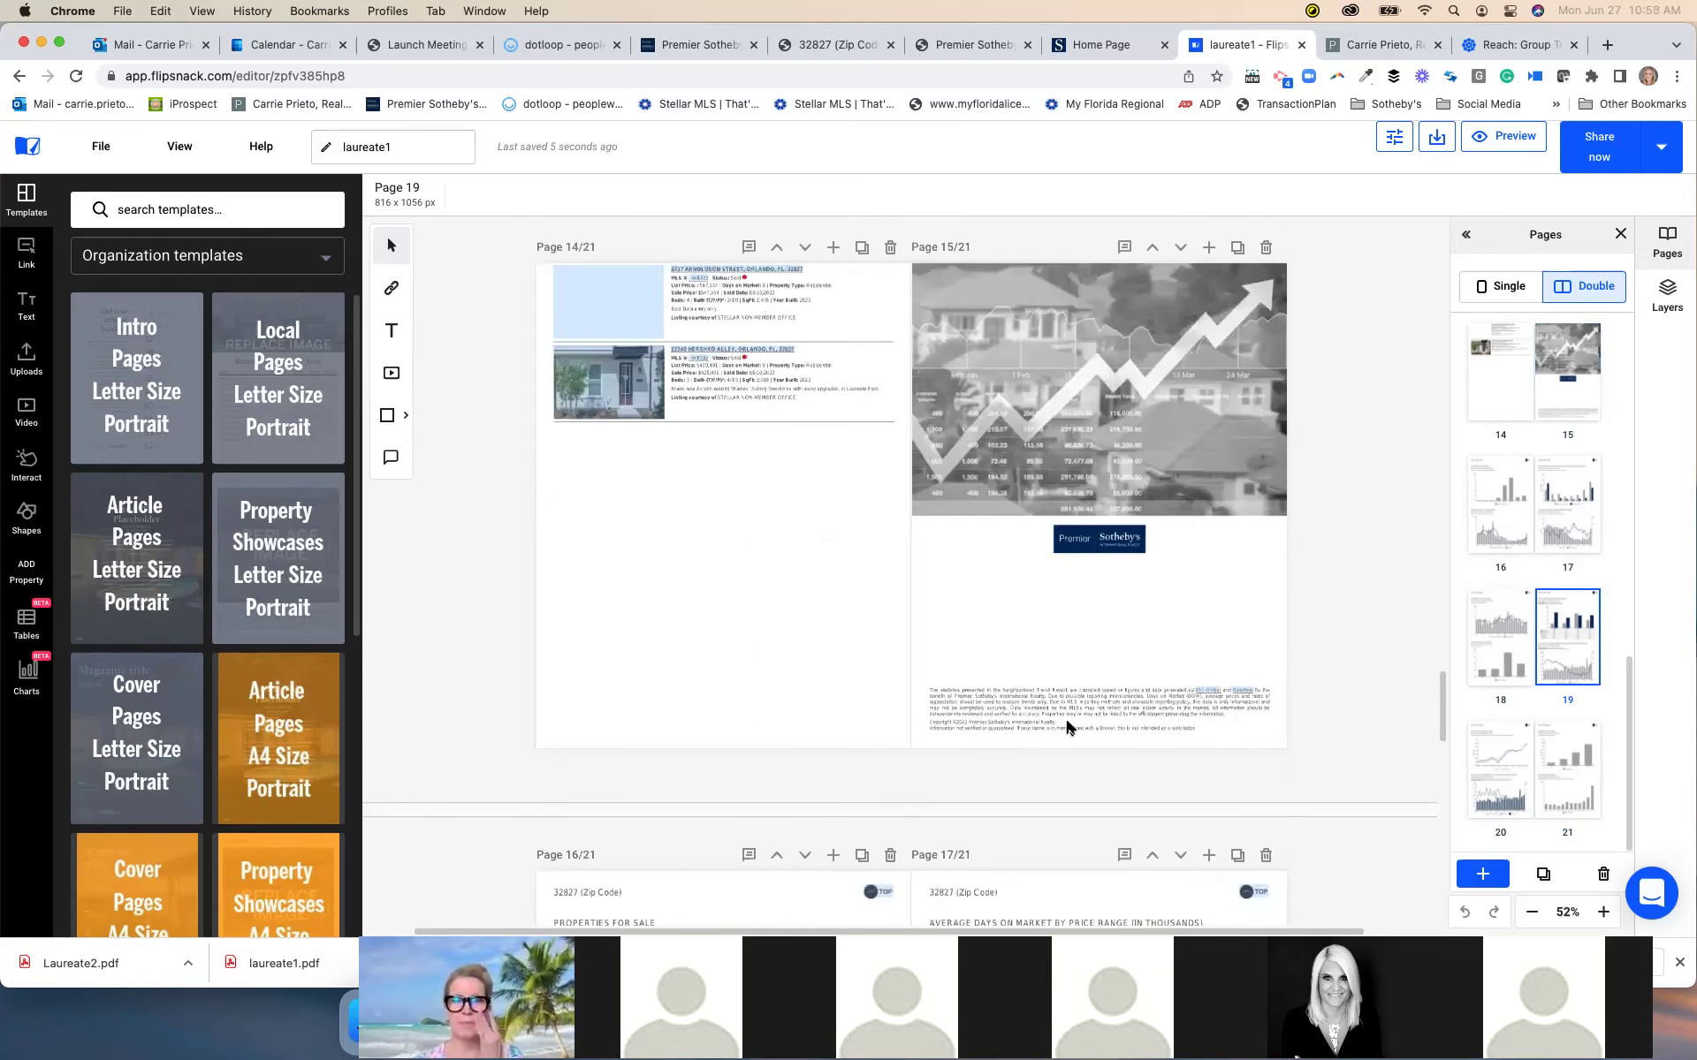
pyautogui.click(1073, 659)
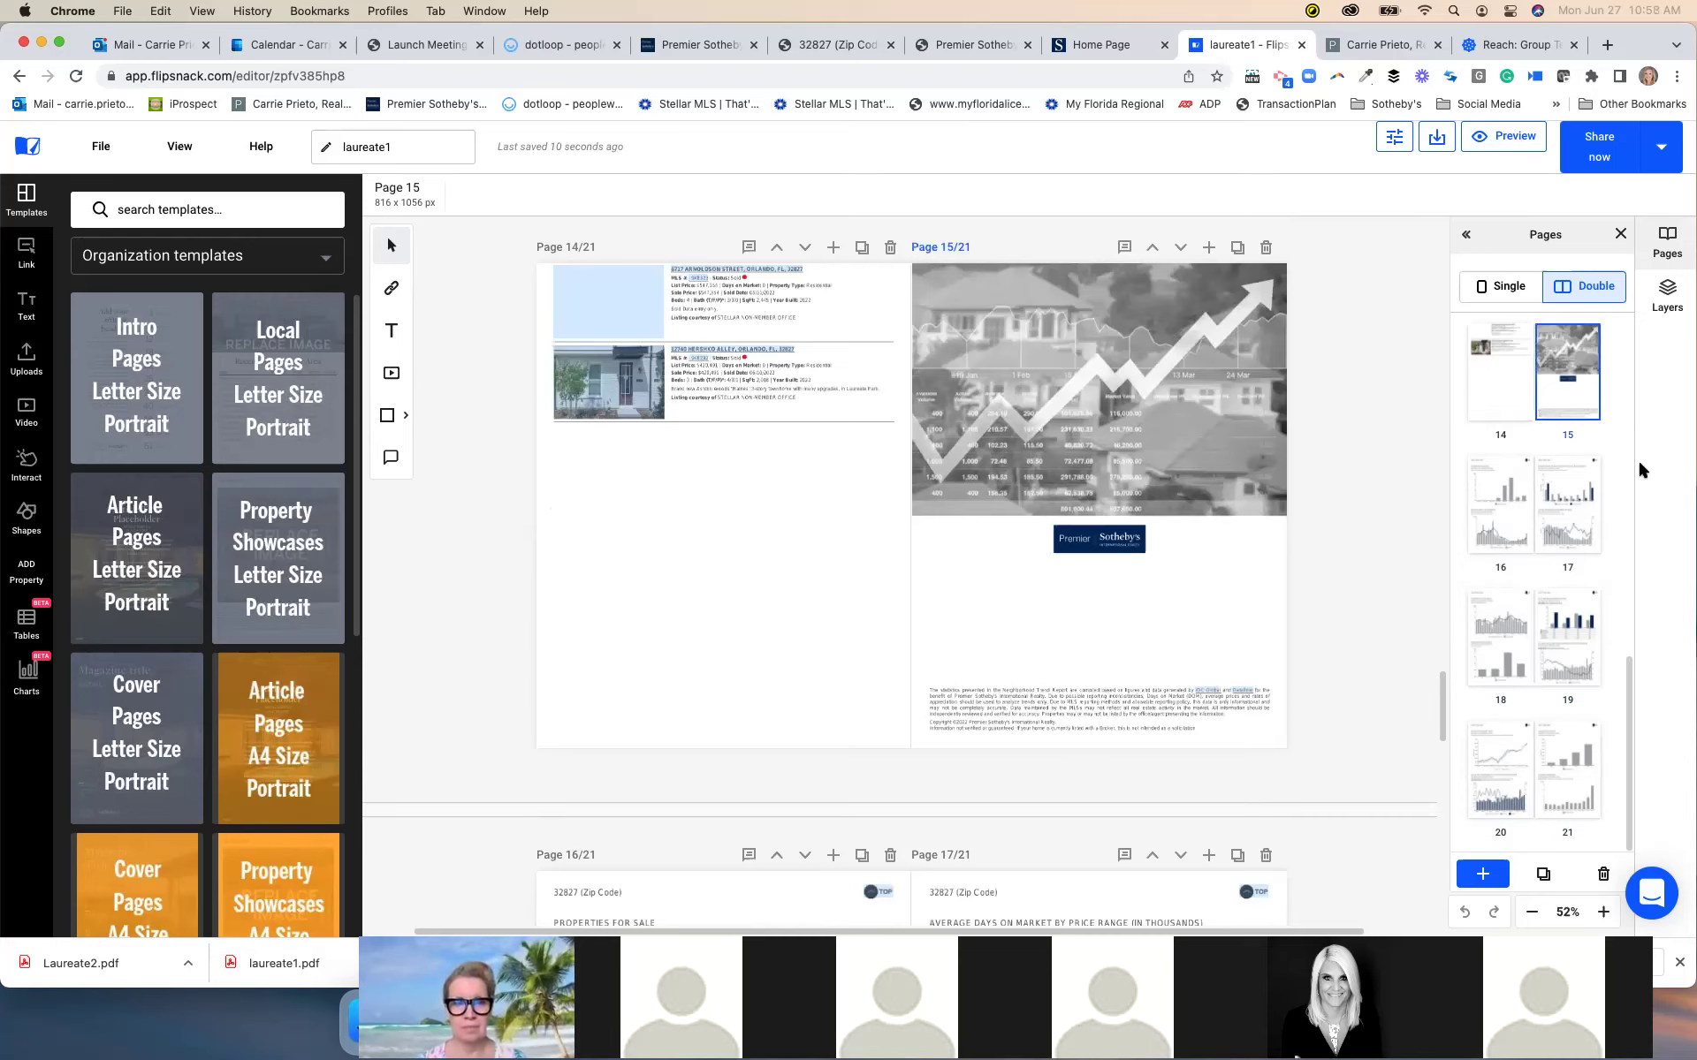
pyautogui.click(1482, 876)
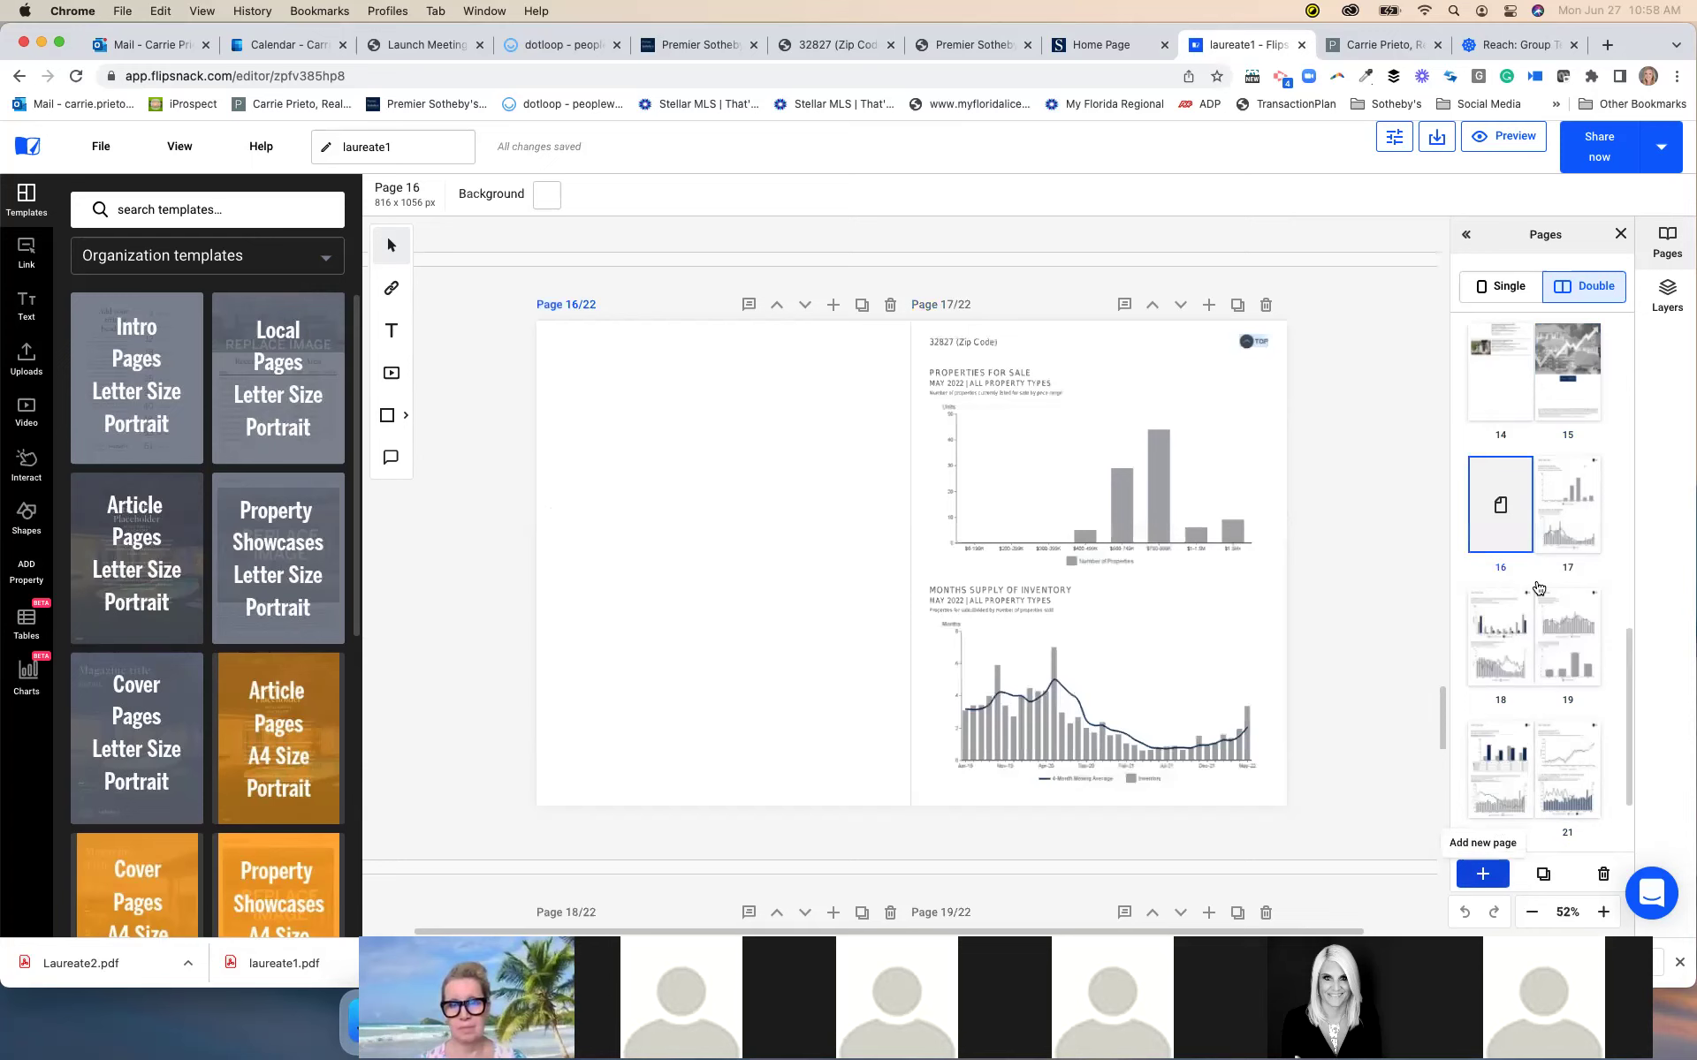
# Move the blank page ahead of the trend report's closing page, making it page 15
pyautogui.scroll(1, 1534, 574)
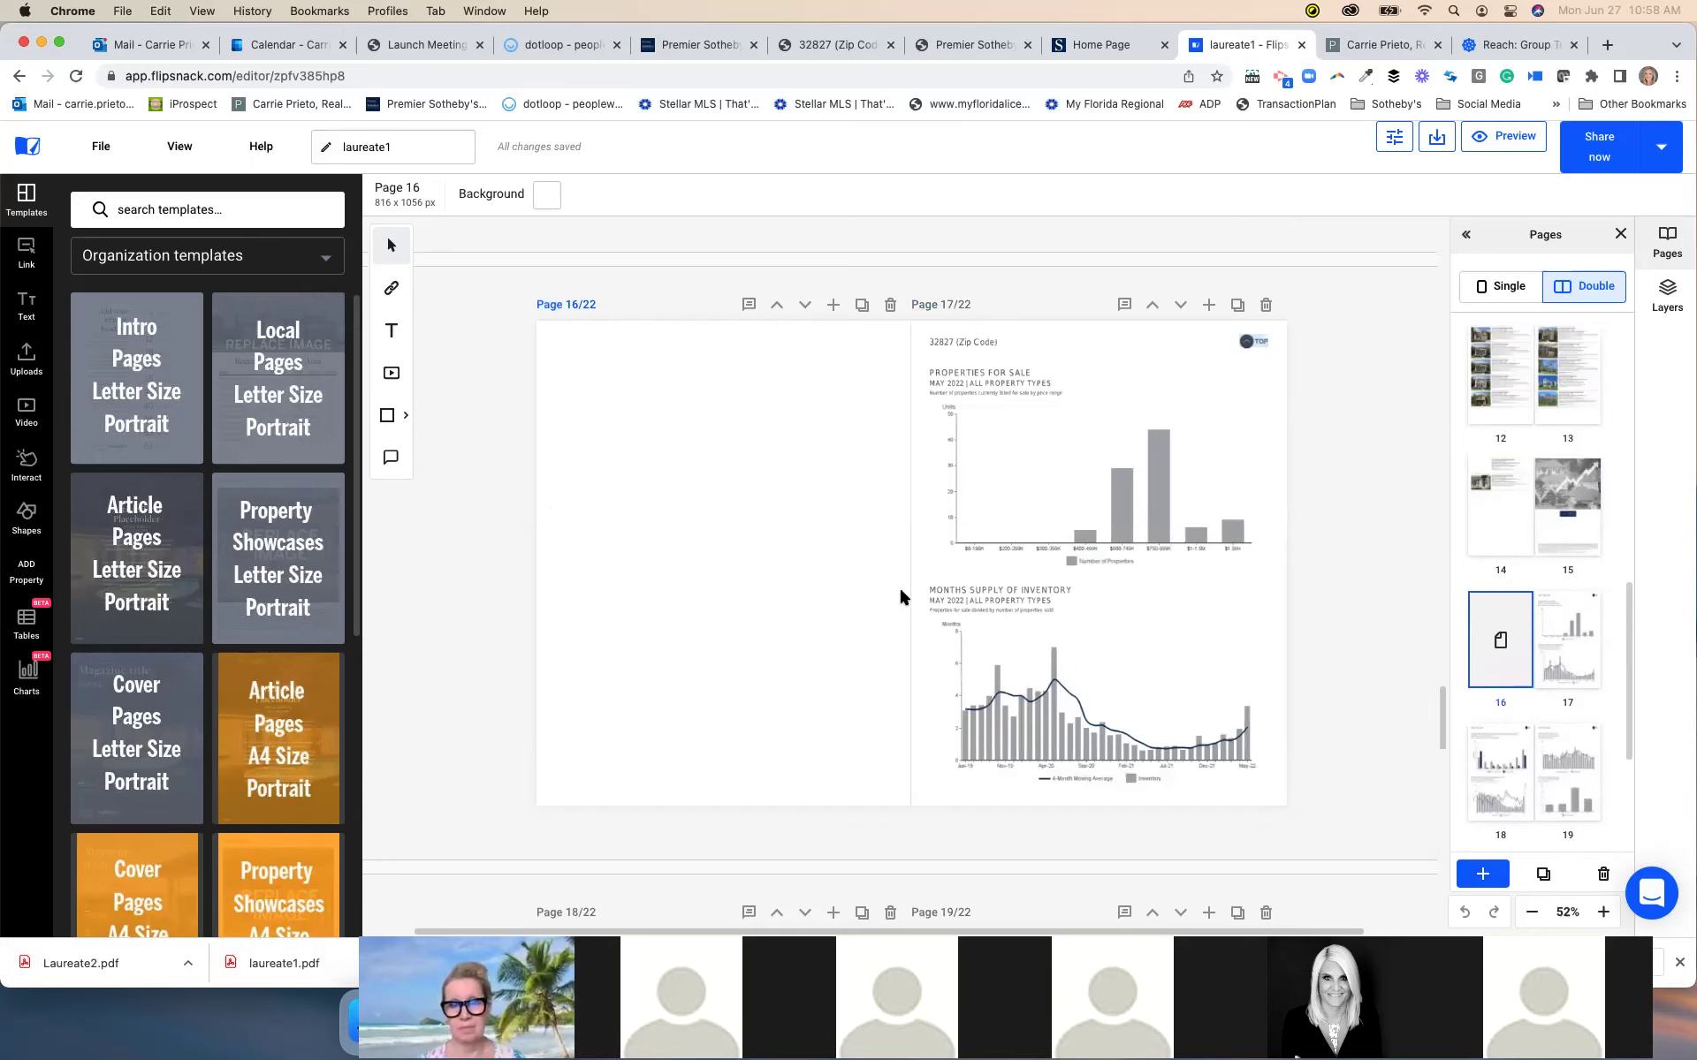
pyautogui.scroll(3, 793, 670)
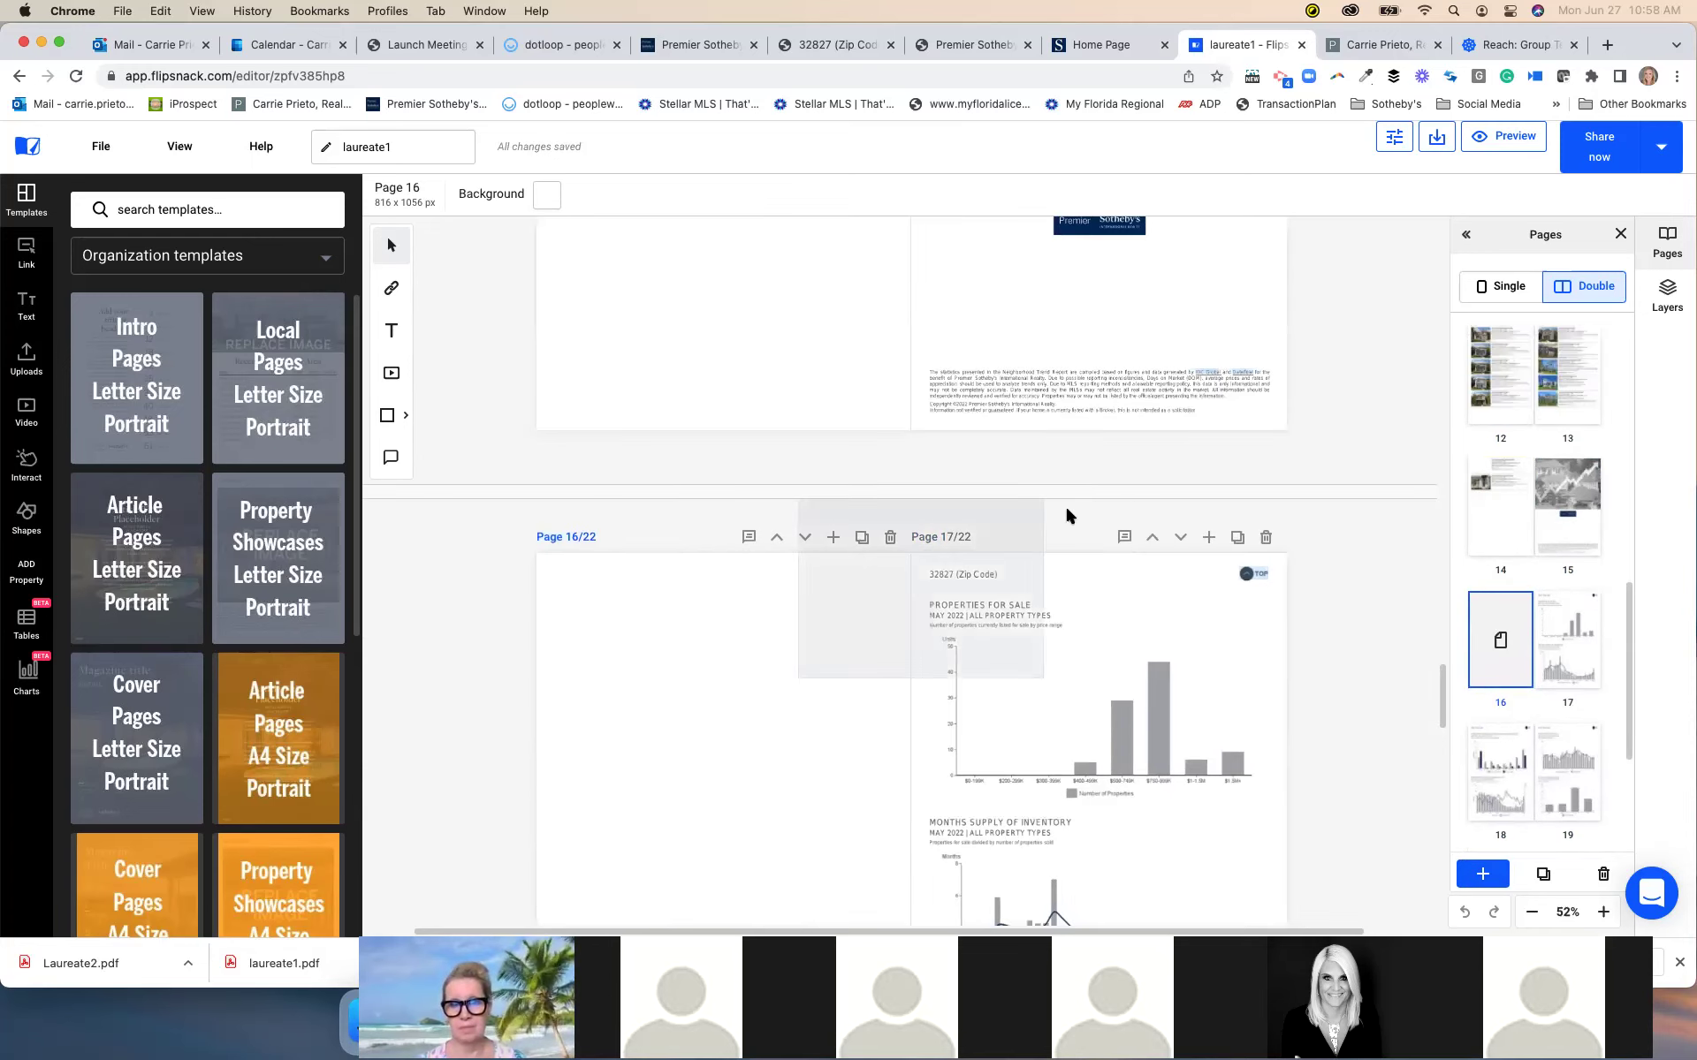
pyautogui.moveTo(1496, 636); pyautogui.dragTo(1560, 517)
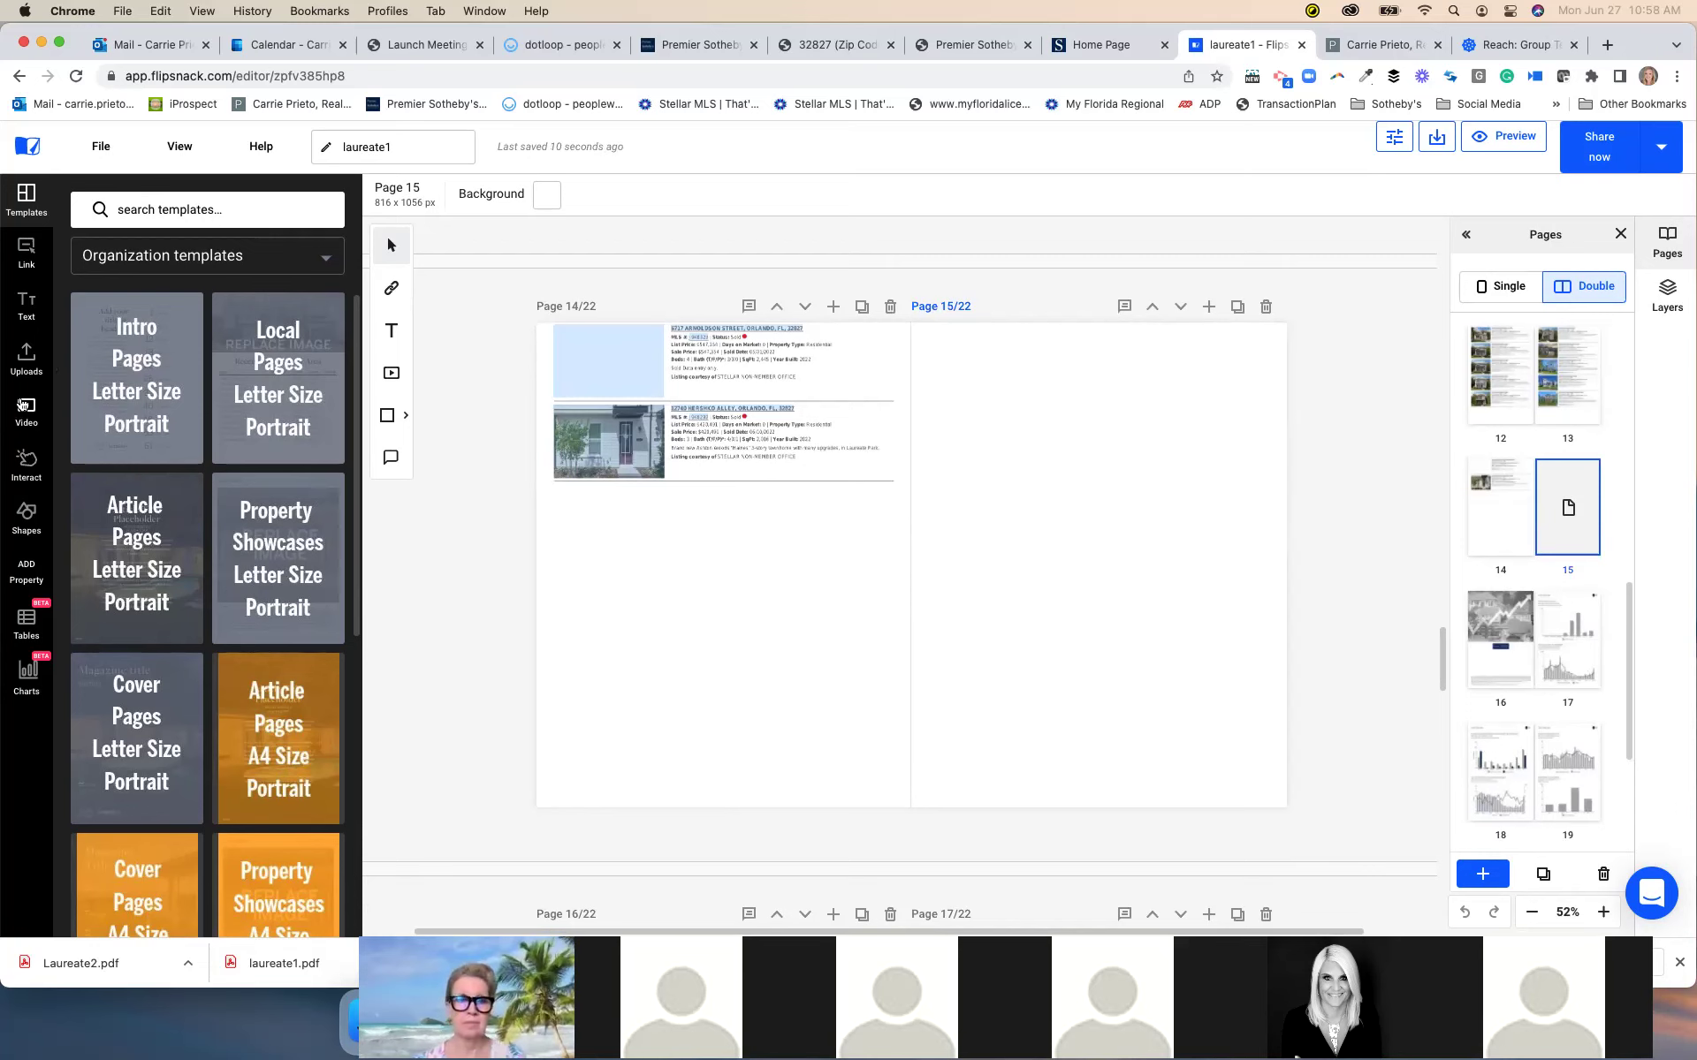
# Look through the uploaded media library for an item to place on the blank page 15
pyautogui.scroll(3, 23, 404)
pyautogui.scroll(-1, 436, 484)
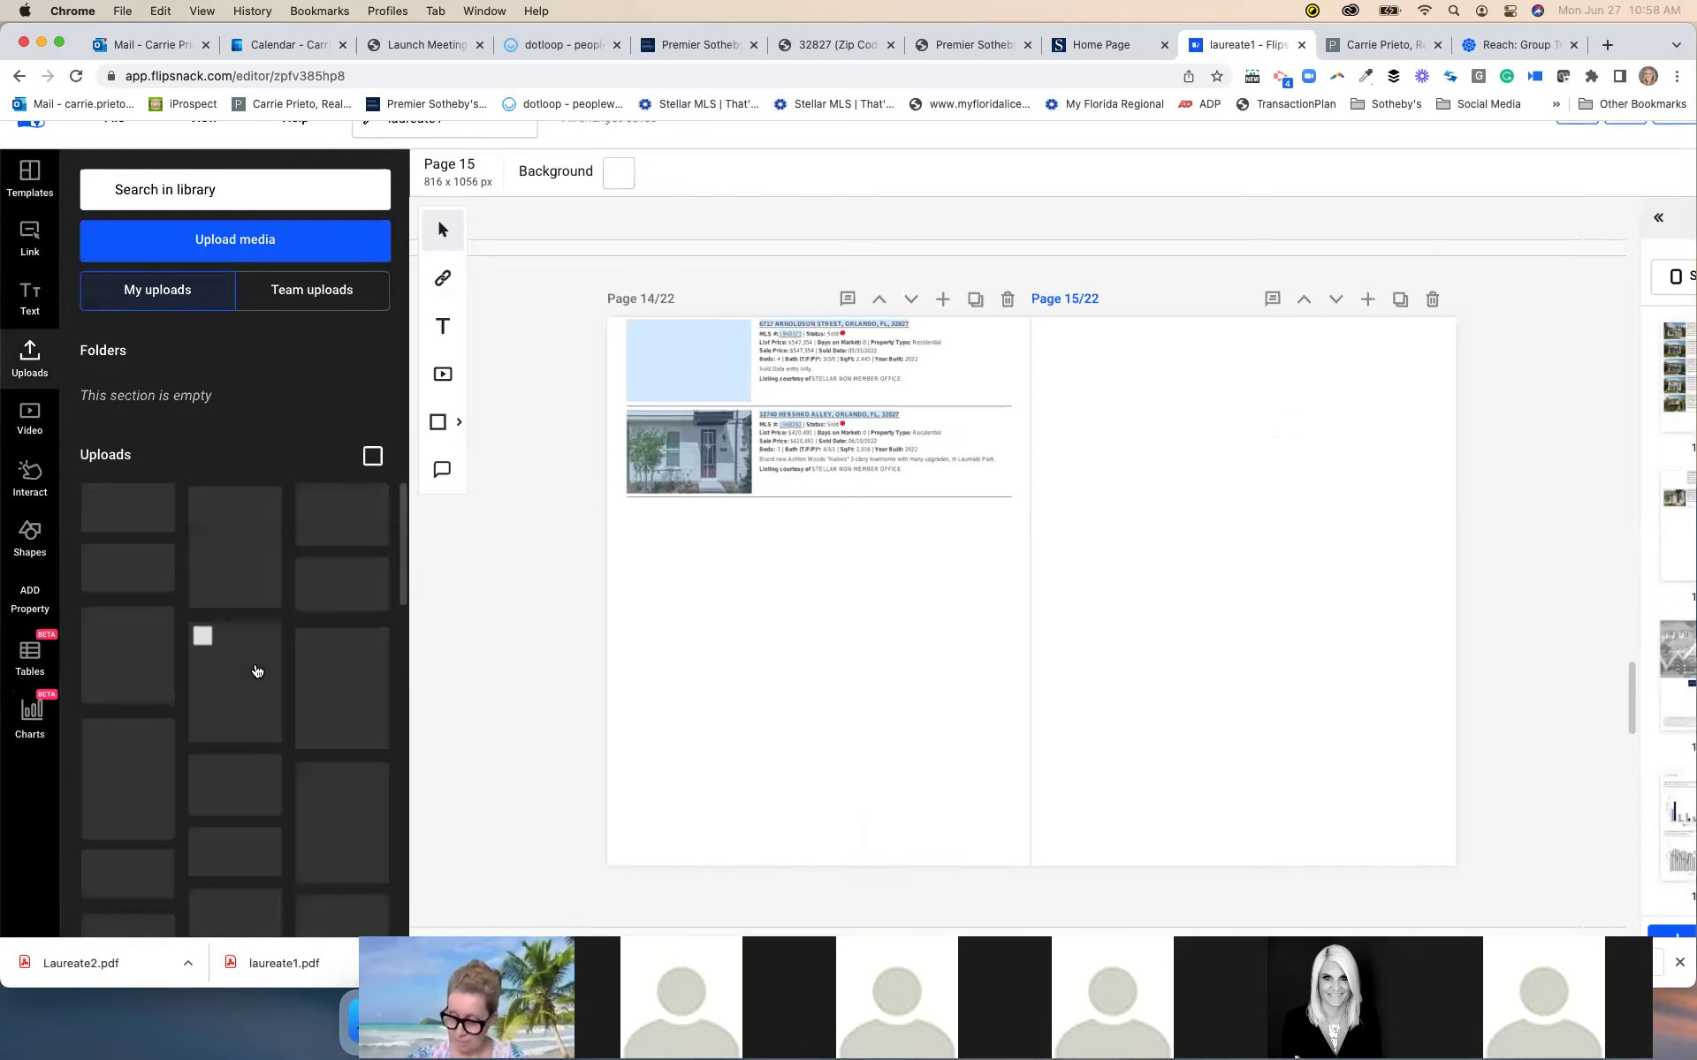
pyautogui.scroll(-2, 256, 670)
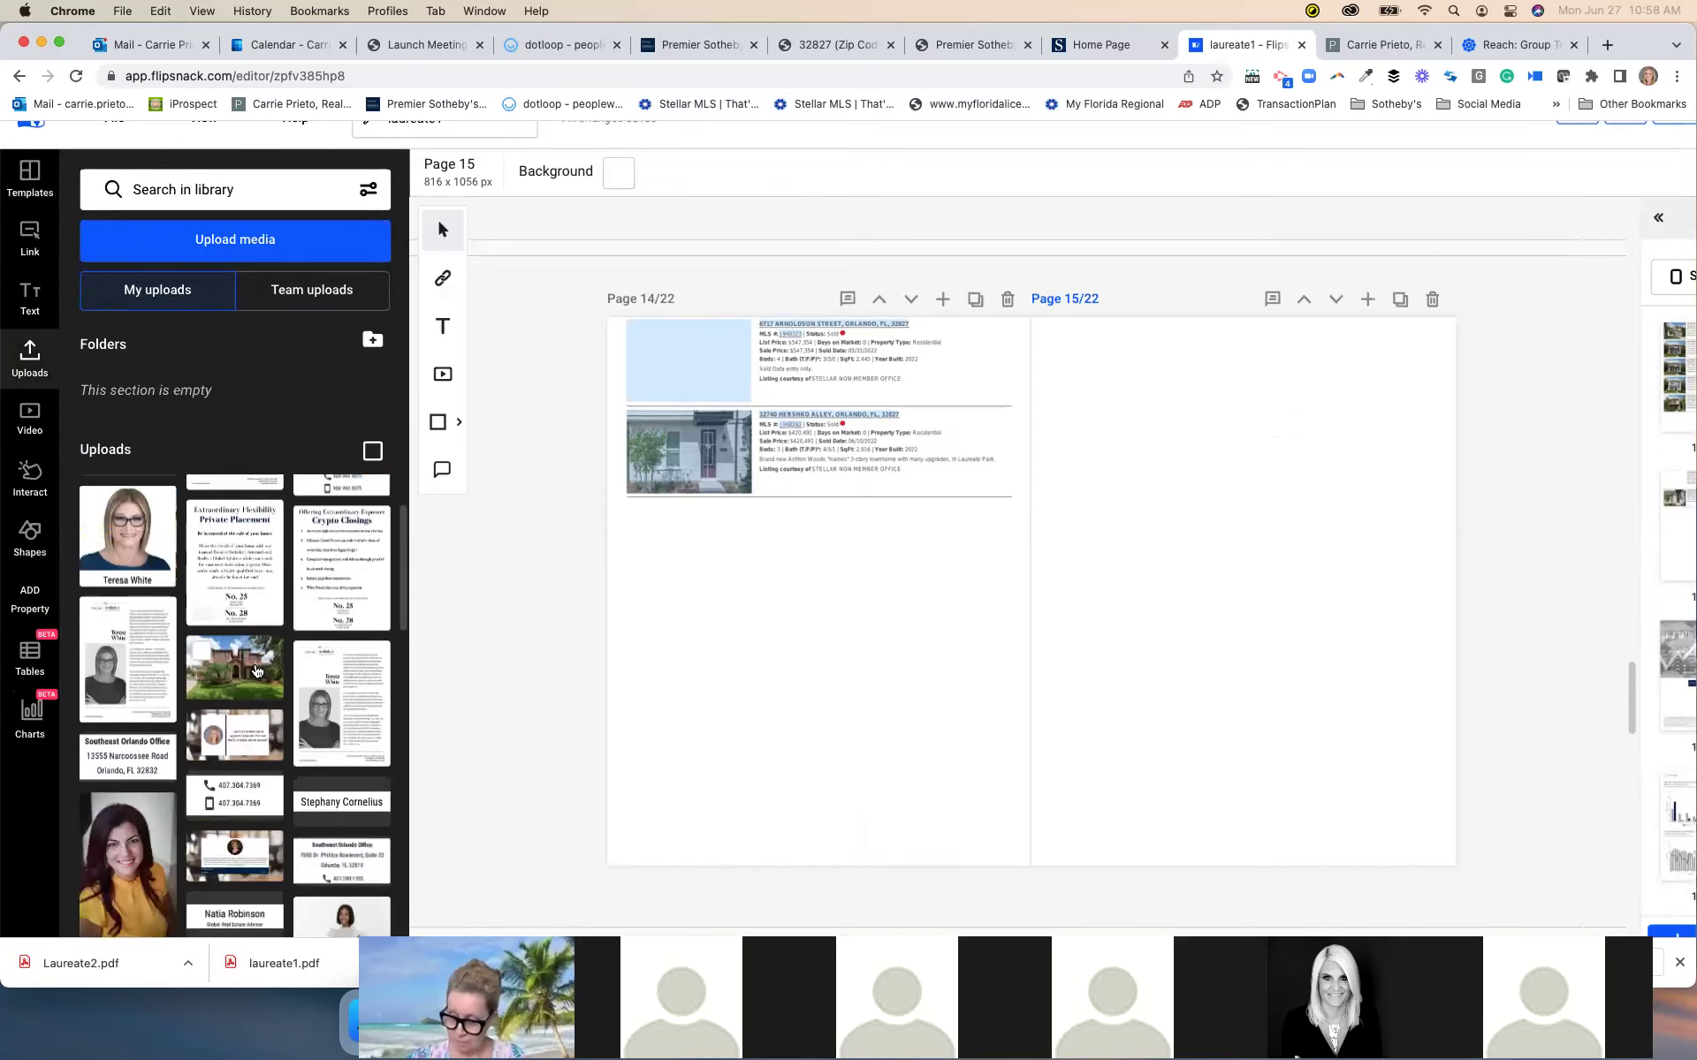
pyautogui.scroll(-3, 257, 670)
pyautogui.scroll(-2, 257, 671)
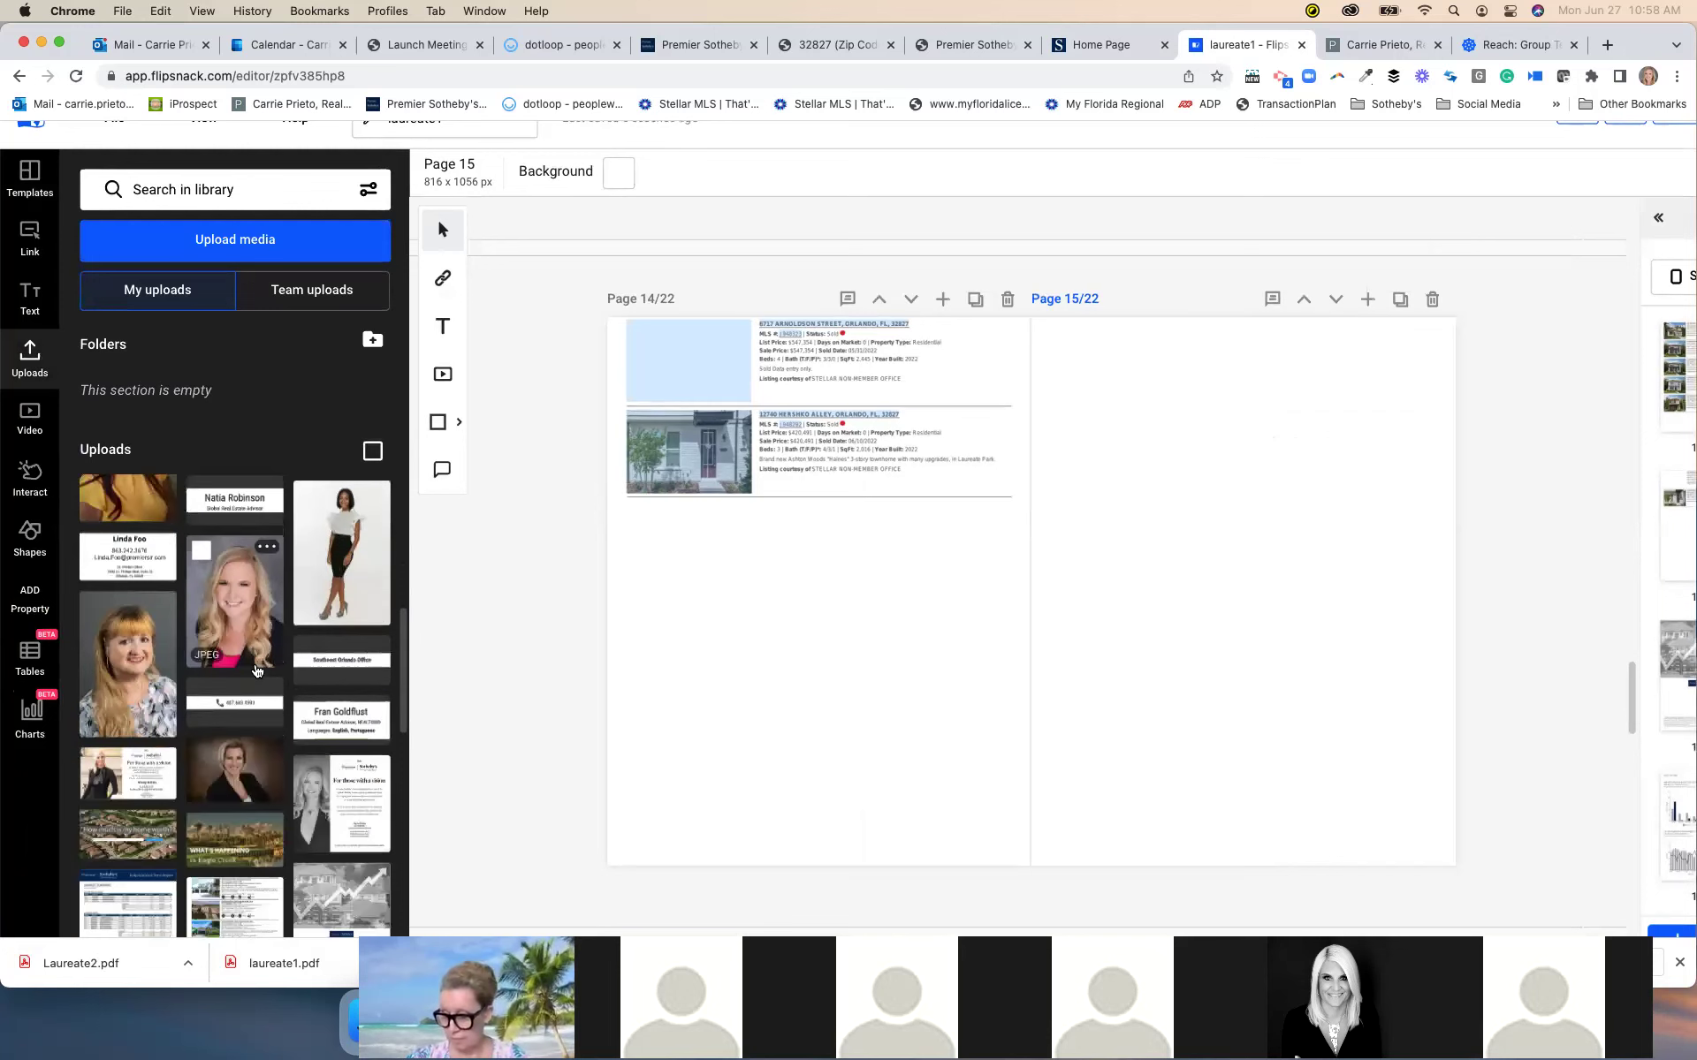
pyautogui.scroll(-2, 256, 670)
pyautogui.scroll(-3, 256, 671)
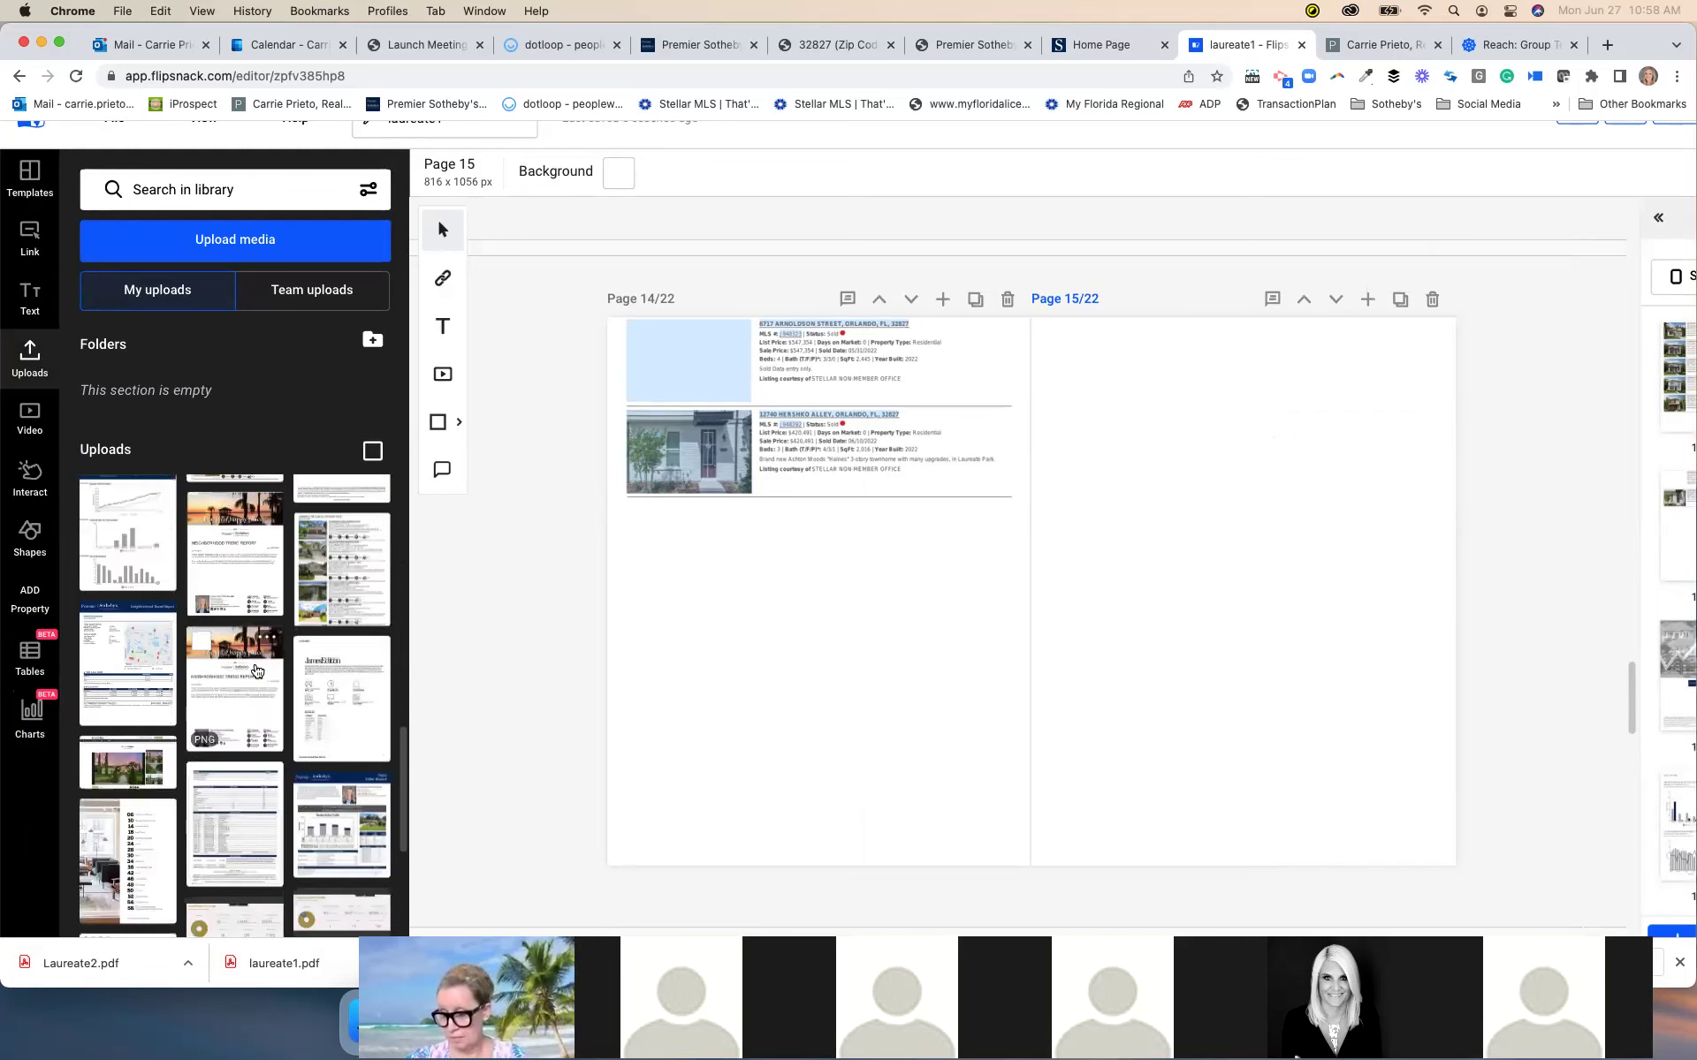
pyautogui.scroll(-3, 256, 671)
pyautogui.scroll(-2, 256, 671)
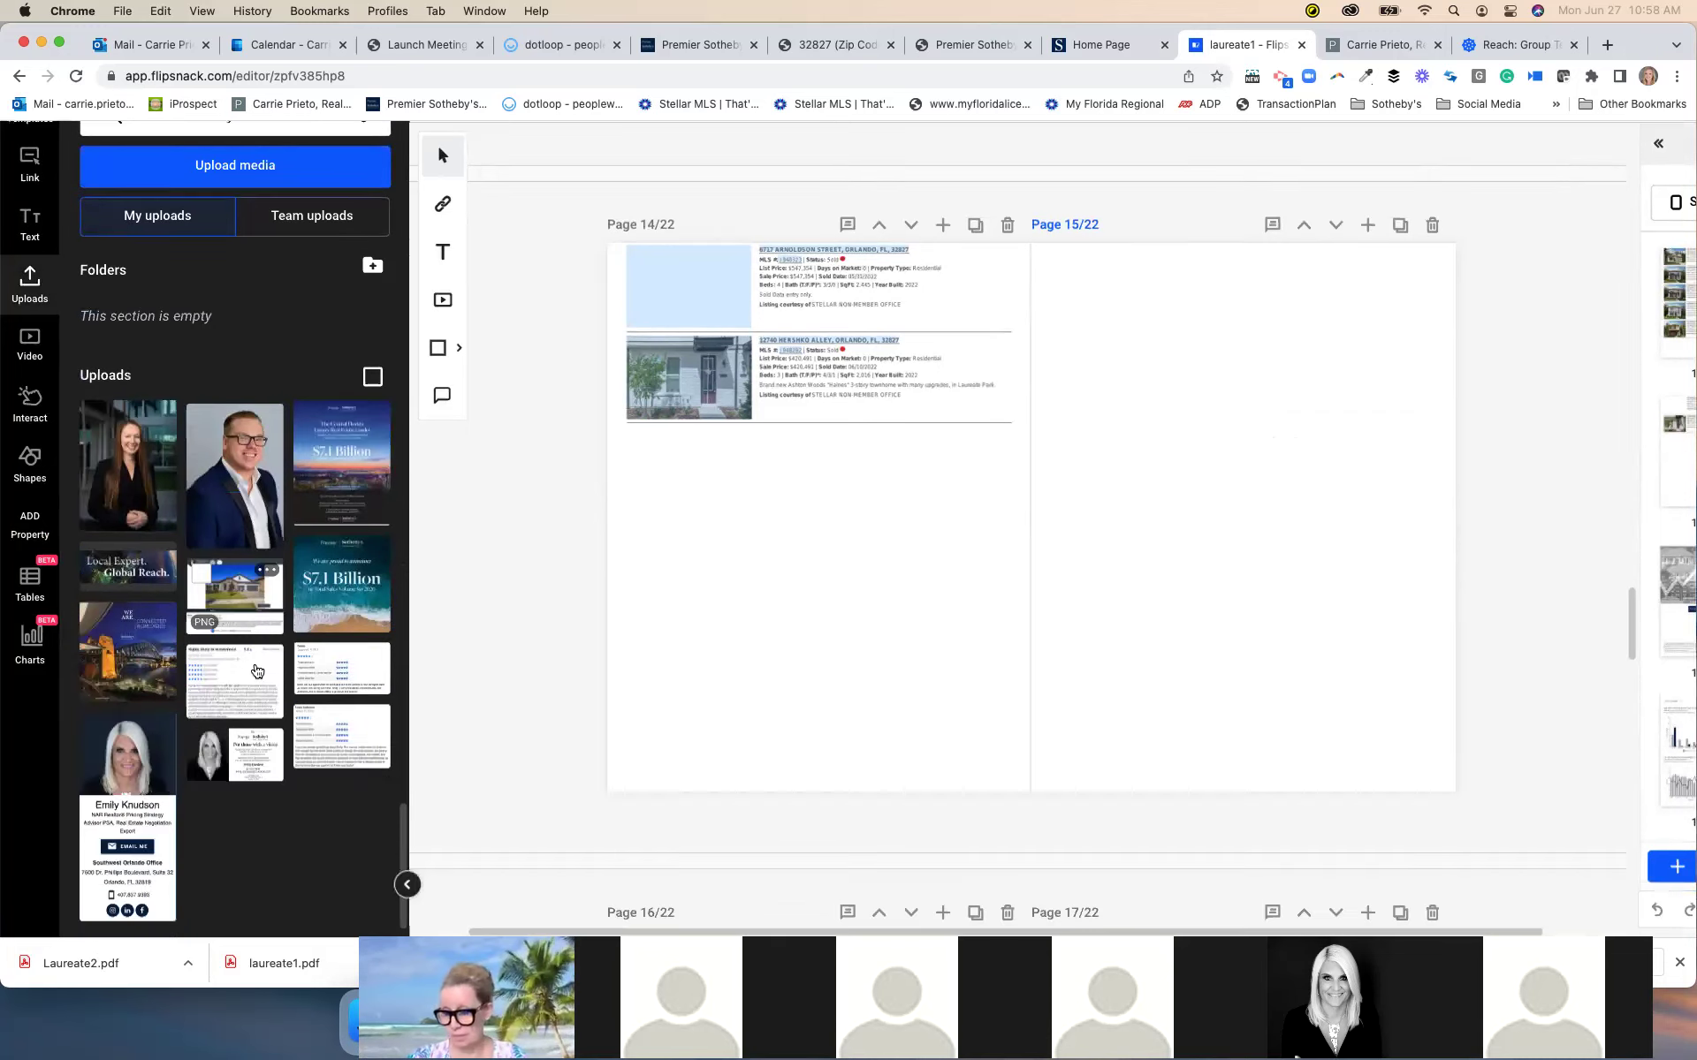
pyautogui.scroll(3, 256, 671)
pyautogui.scroll(3, 256, 670)
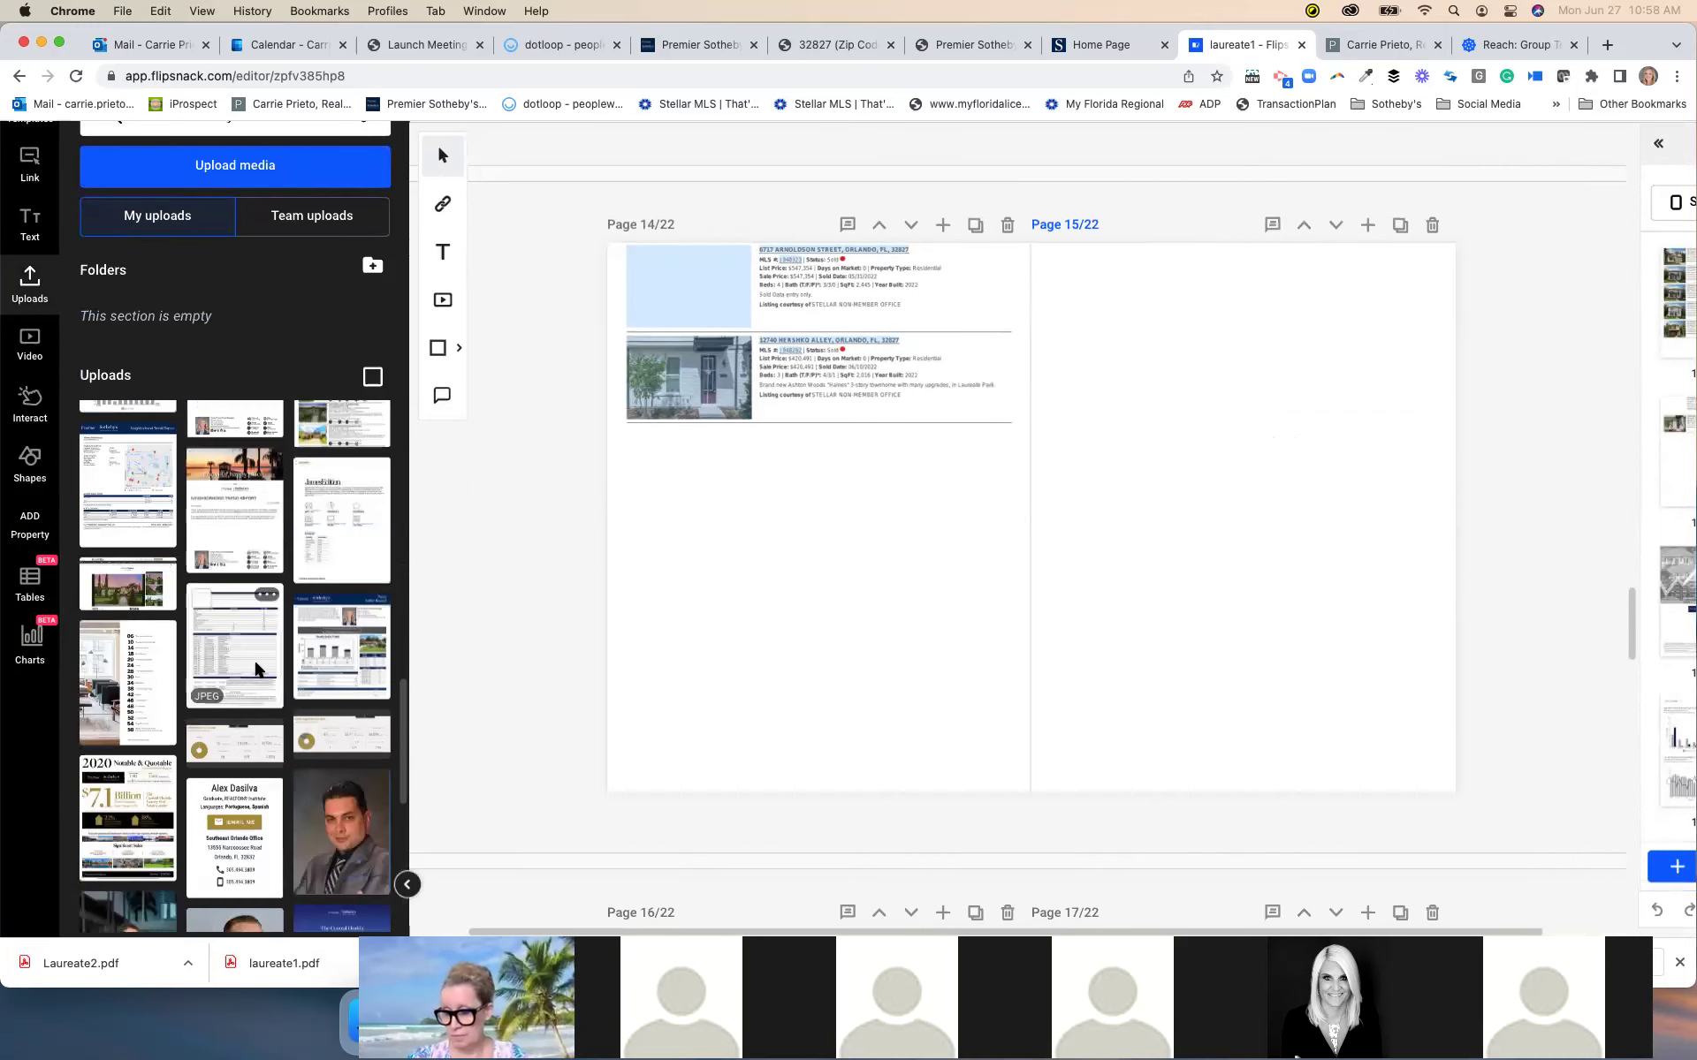
pyautogui.scroll(3, 256, 671)
pyautogui.scroll(3, 256, 670)
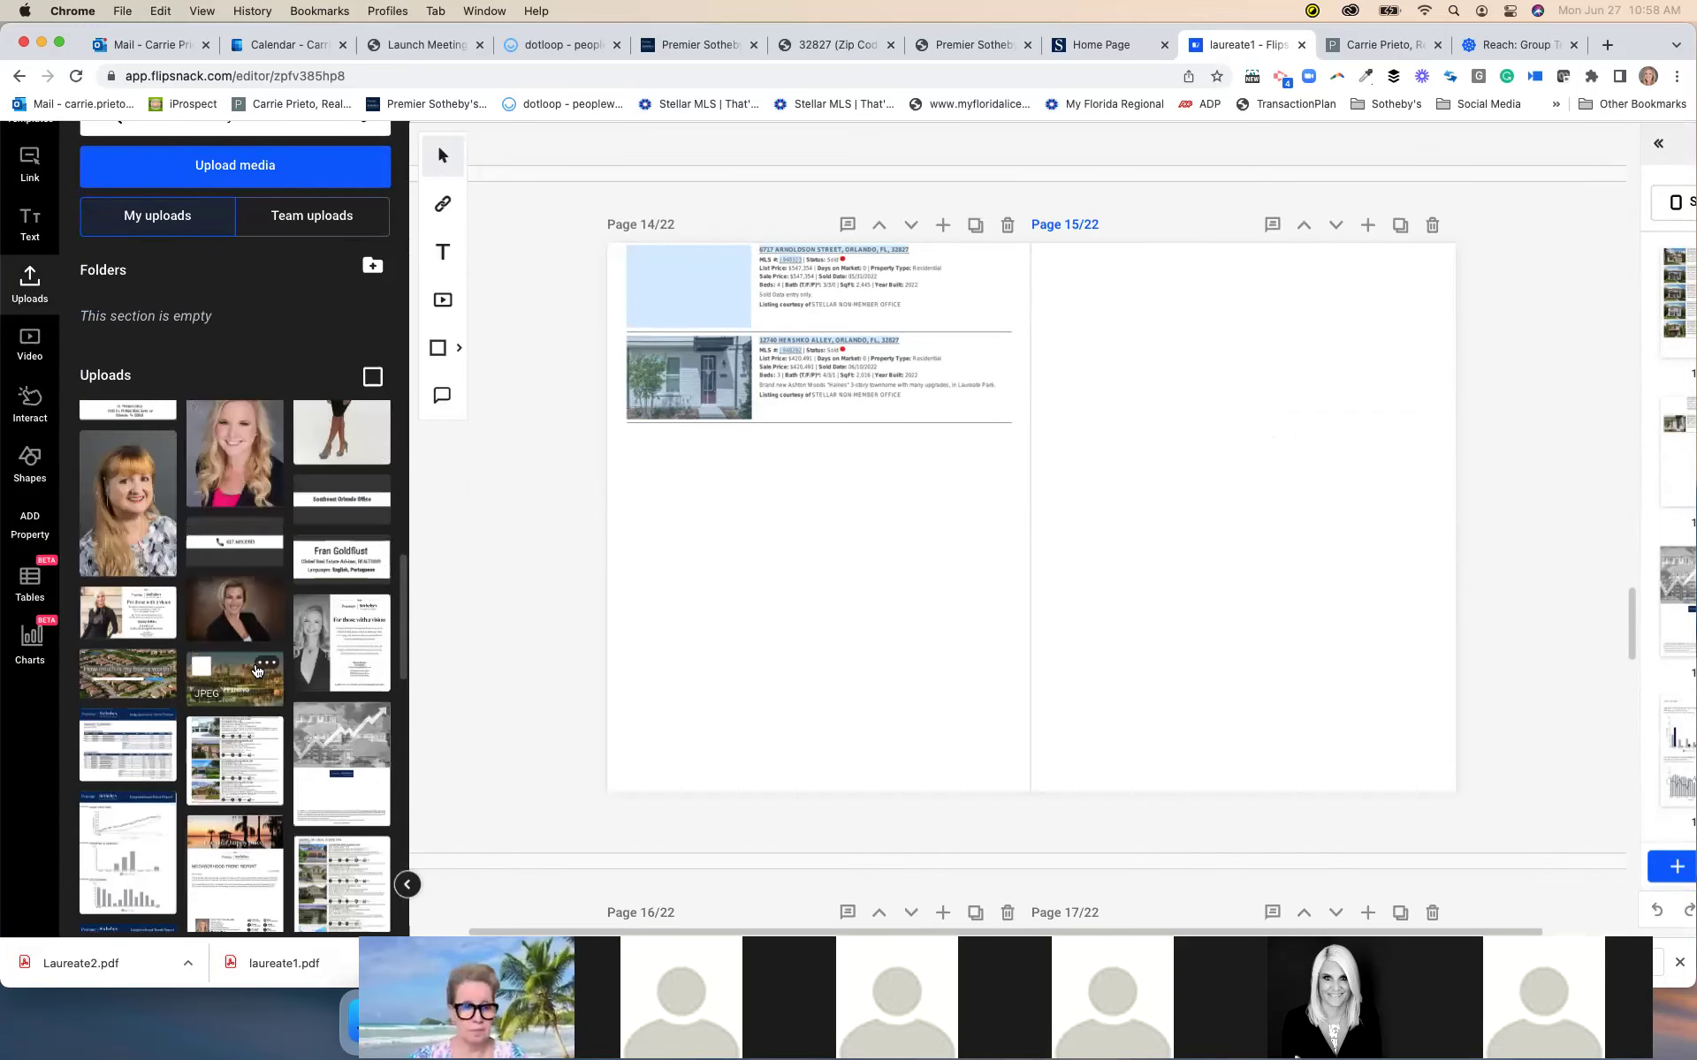
pyautogui.scroll(3, 256, 671)
pyautogui.scroll(3, 256, 671)
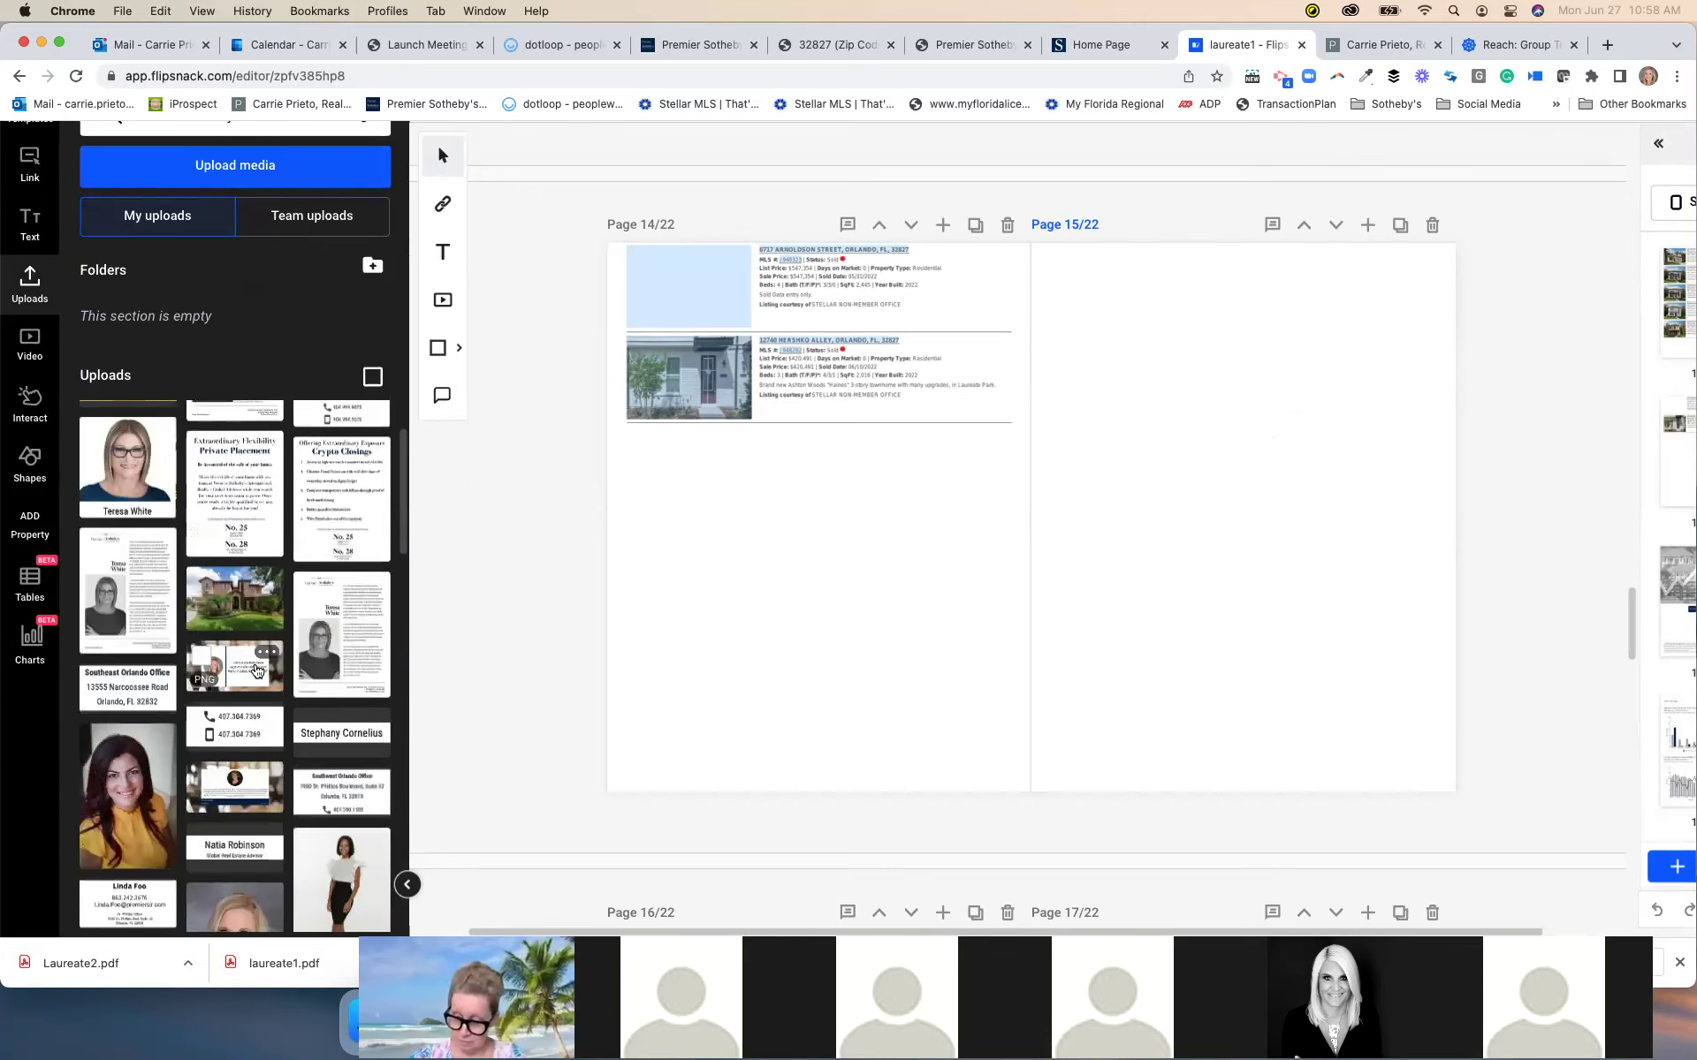
pyautogui.scroll(3, 257, 670)
pyautogui.scroll(3, 256, 671)
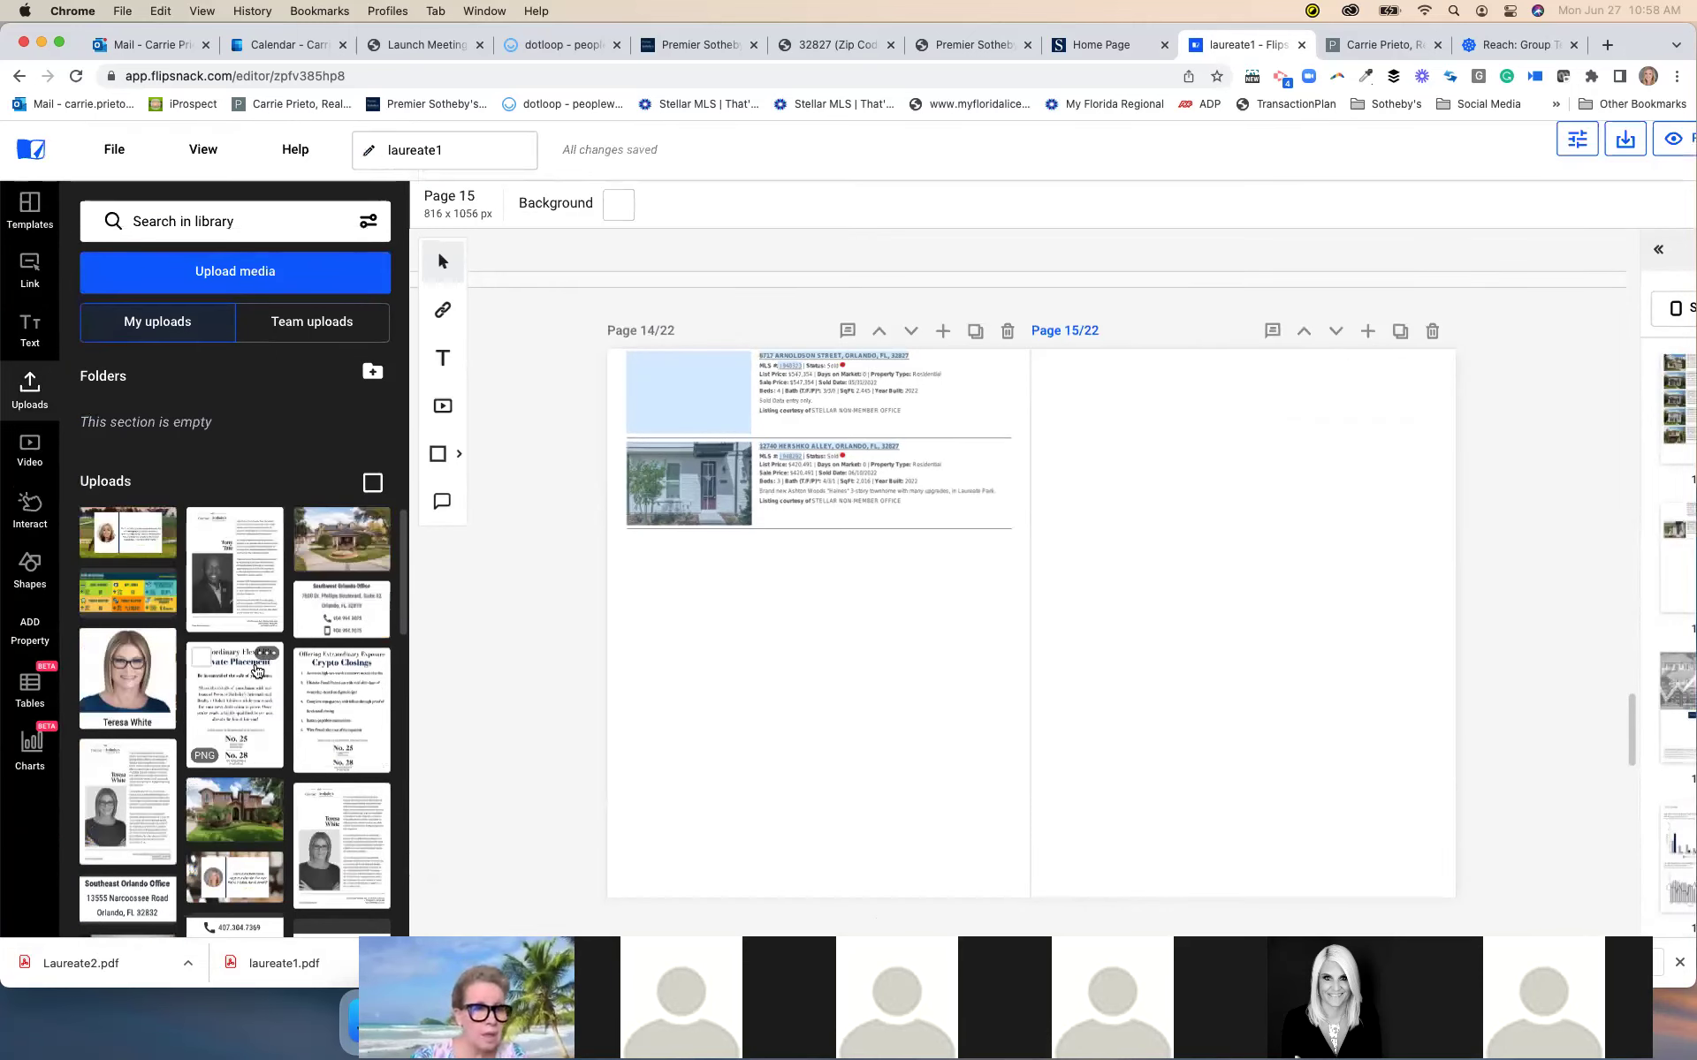
pyautogui.scroll(-1, 212, 619)
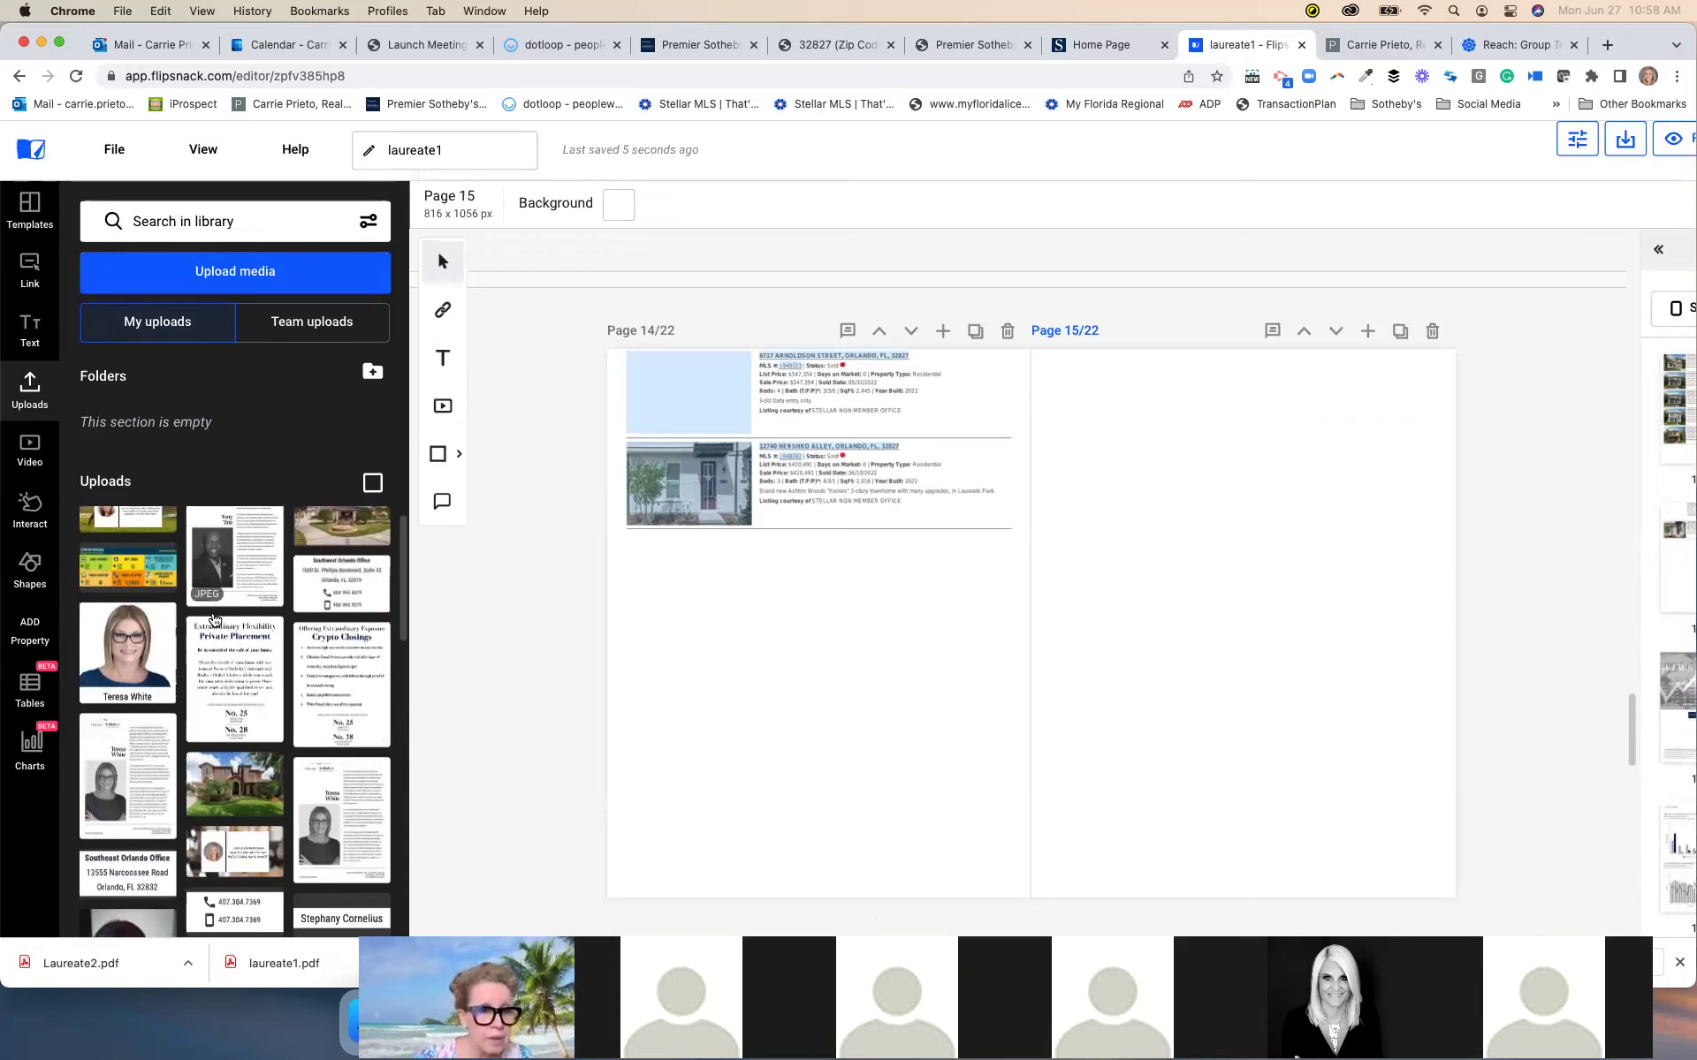
pyautogui.scroll(1, 212, 623)
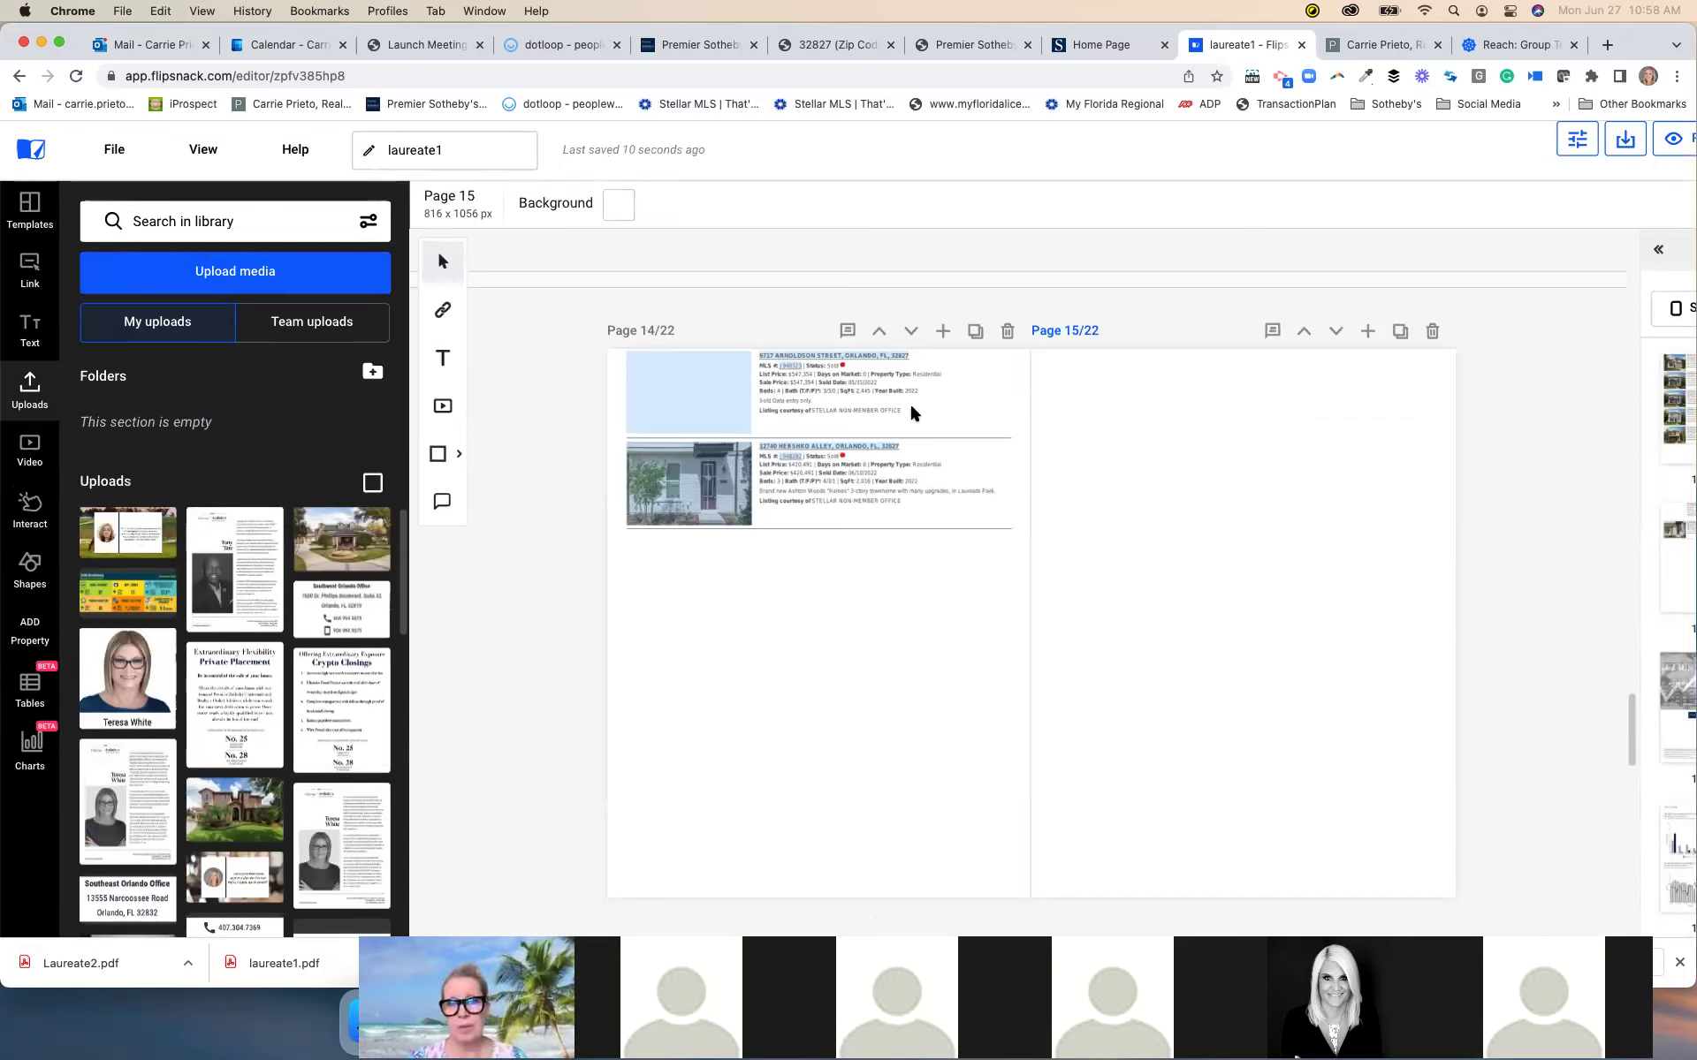
# Switch to the Premier Sotheby's hub, close the report preview, and discard the unsaved Laureate Park market report
pyautogui.click(698, 43)
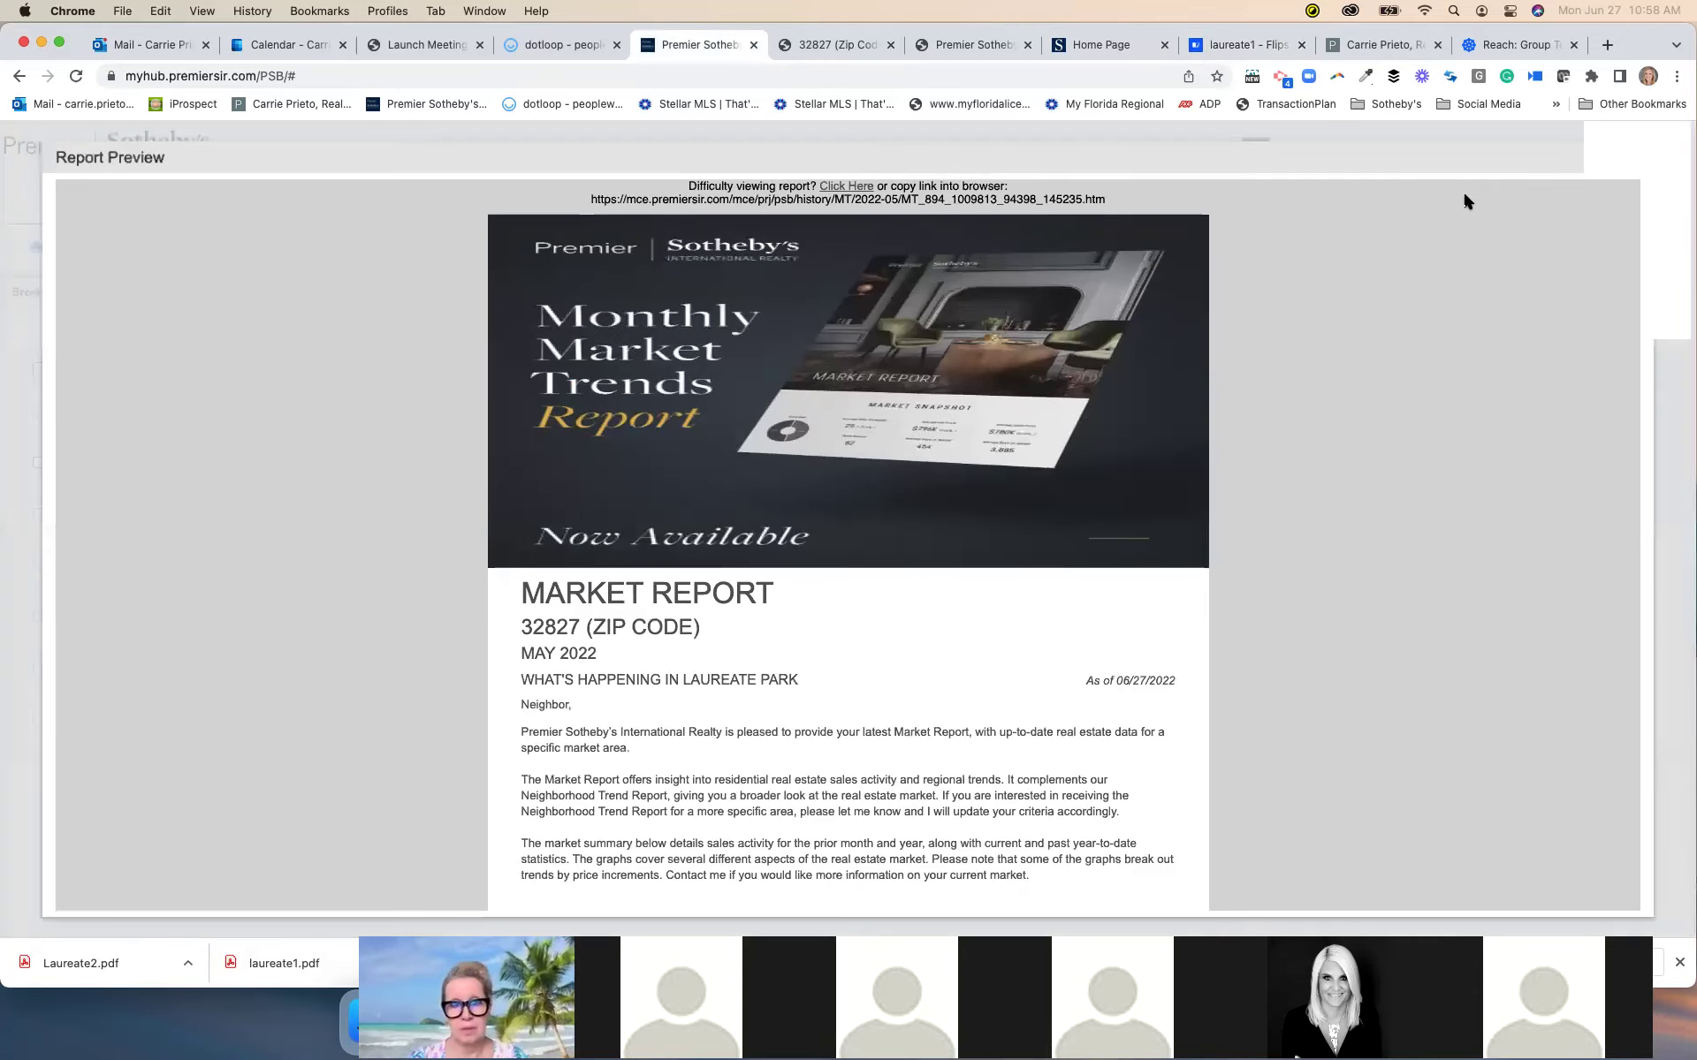
pyautogui.click(1632, 161)
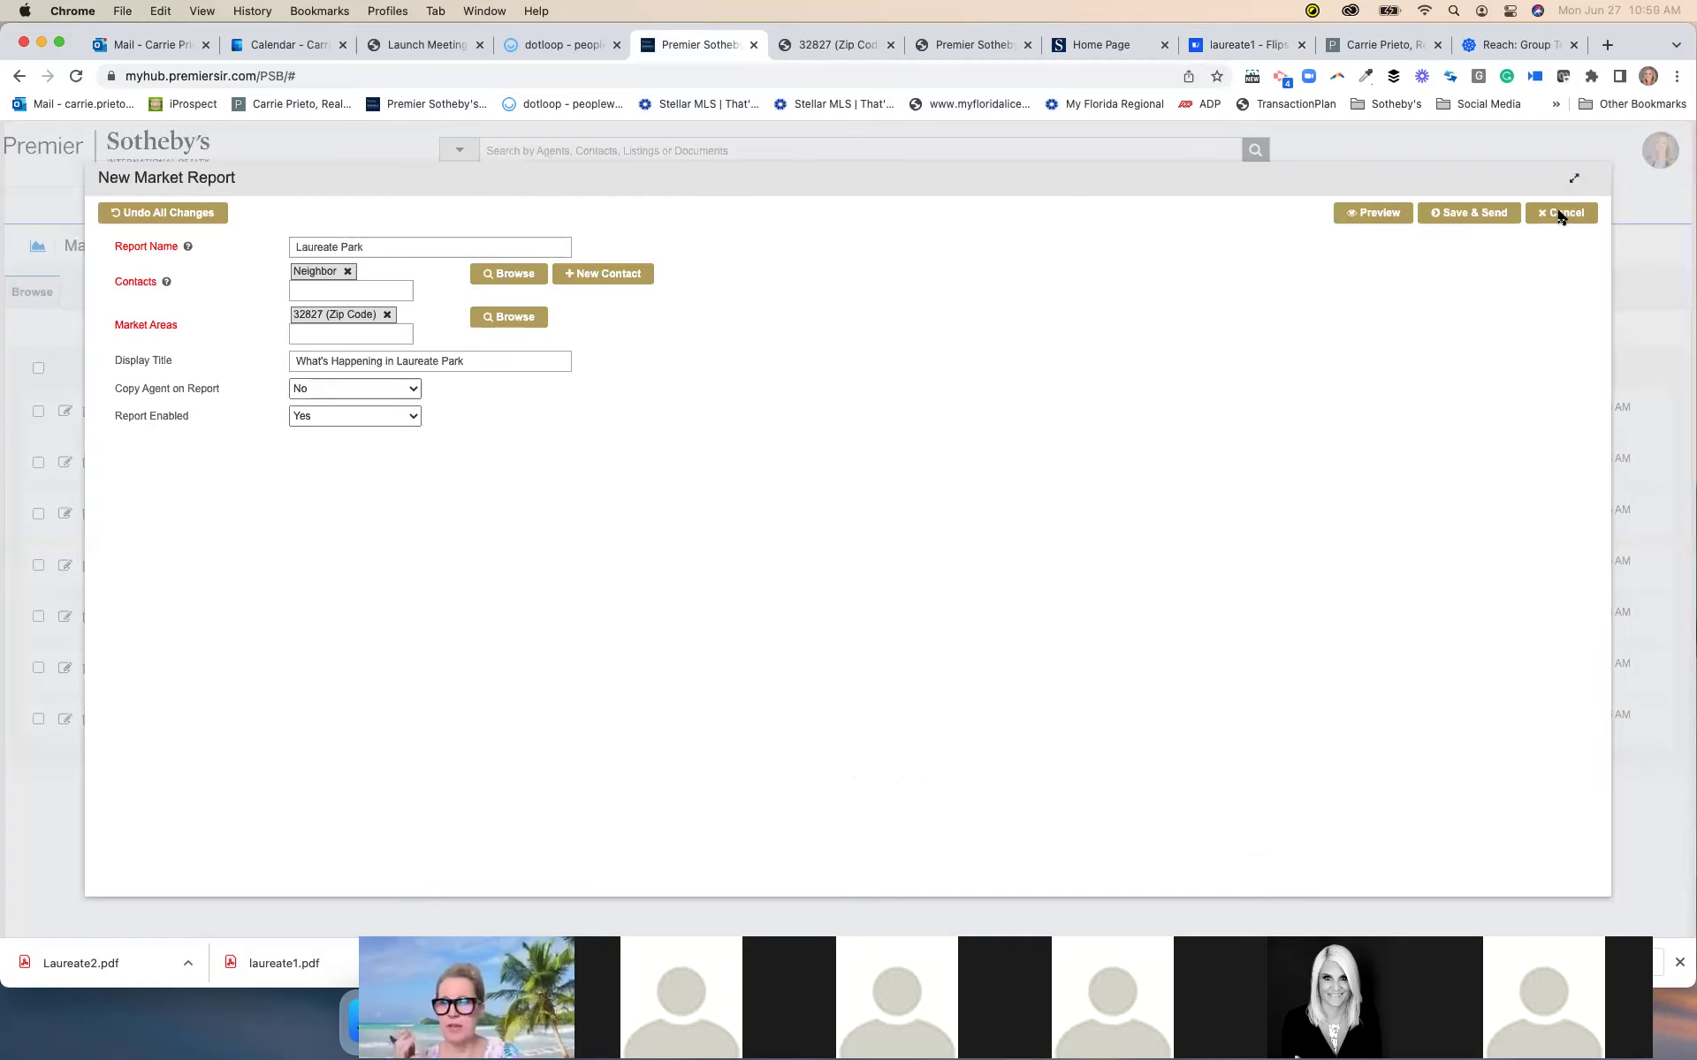
pyautogui.click(1534, 215)
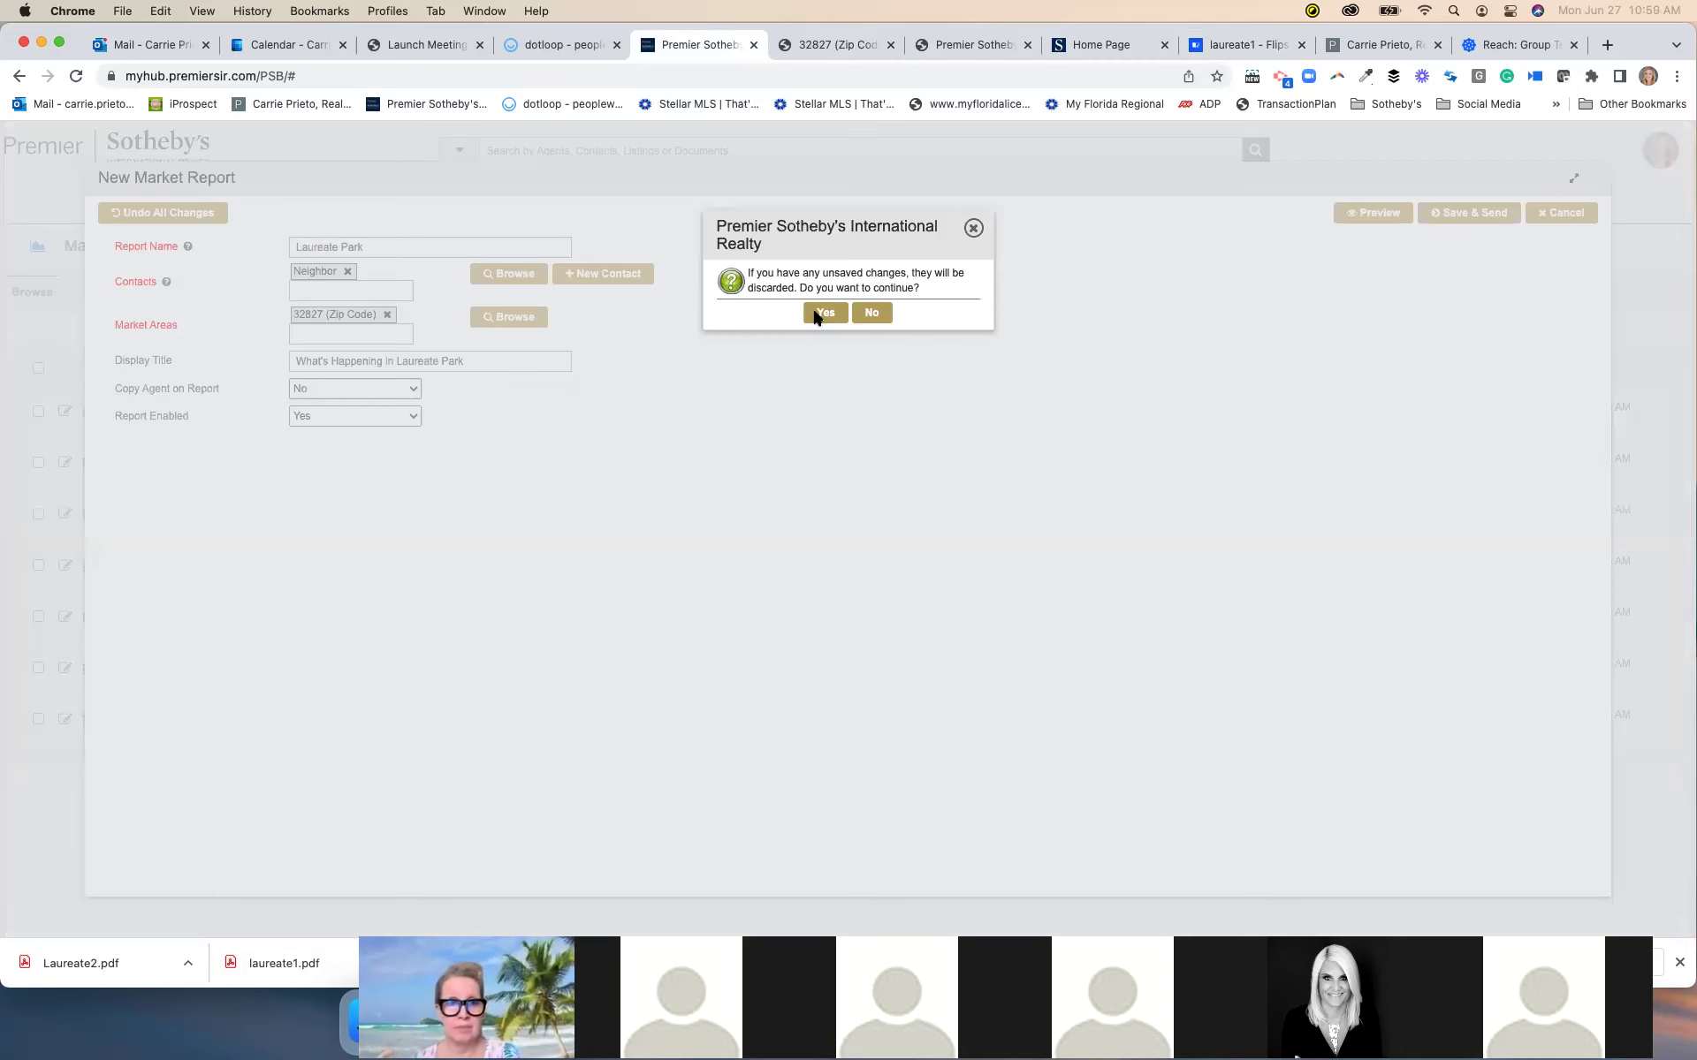
pyautogui.click(822, 313)
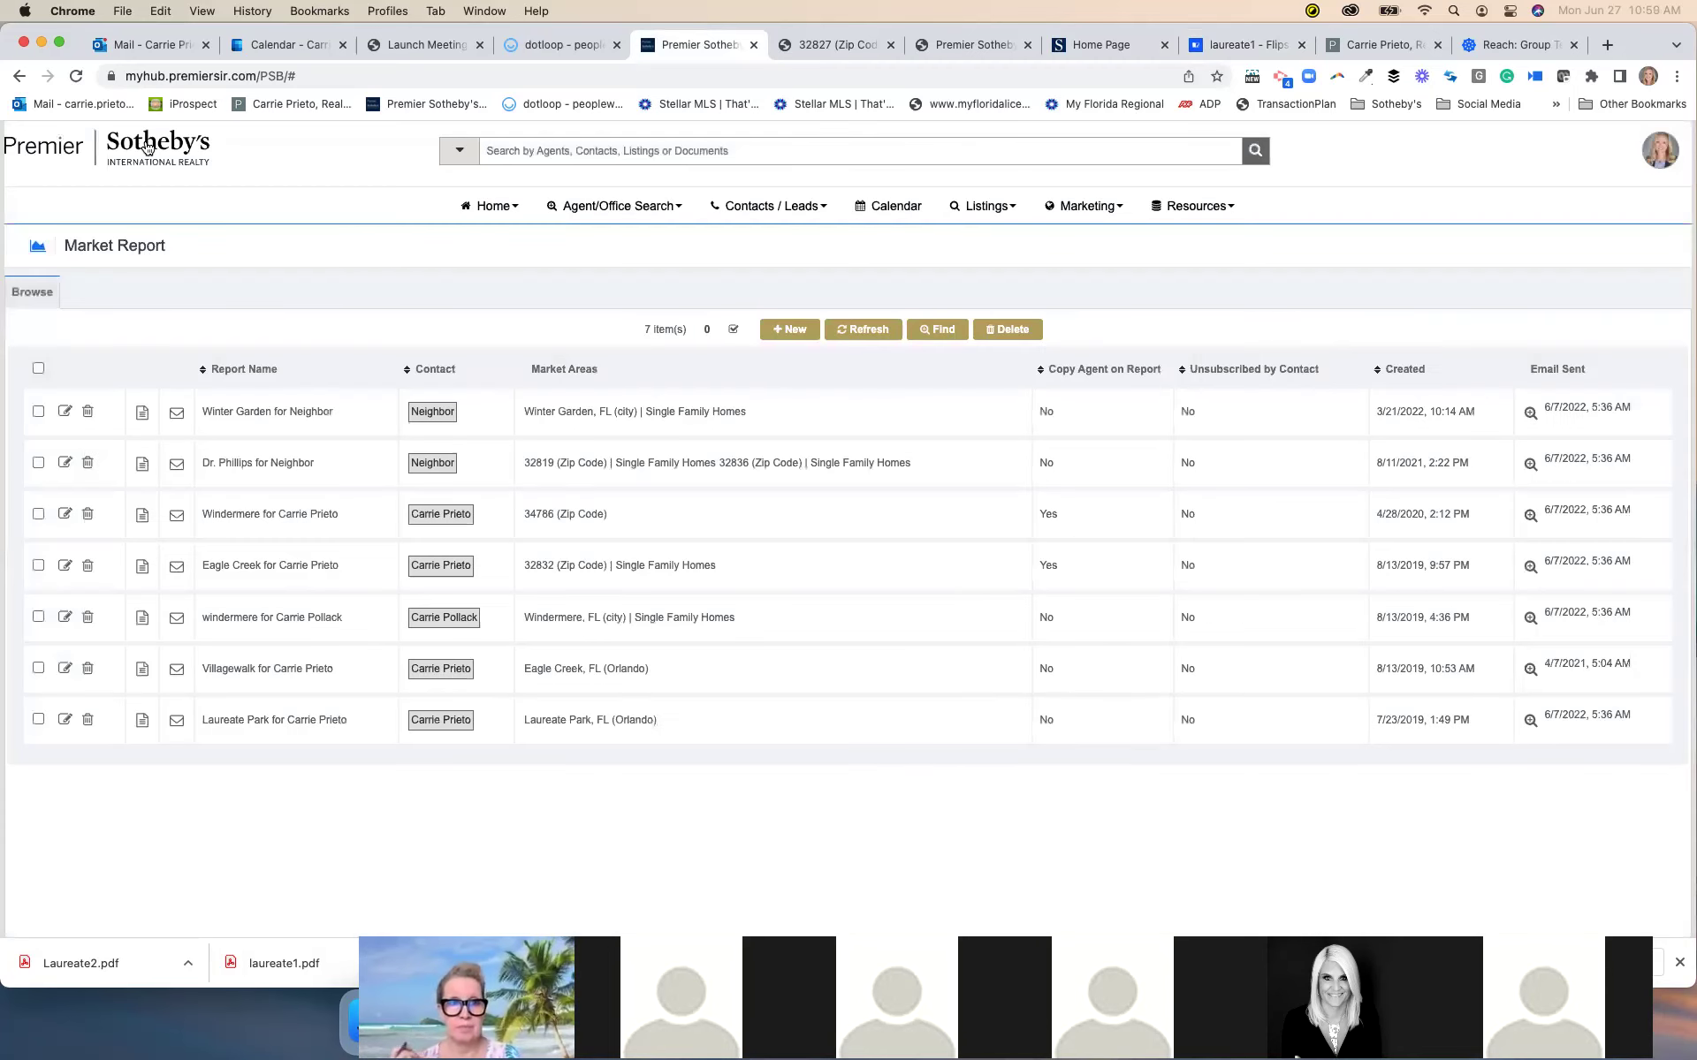
# Open the INSITE intranet from the hub's home page and search its pages for "bio"
pyautogui.click(182, 193)
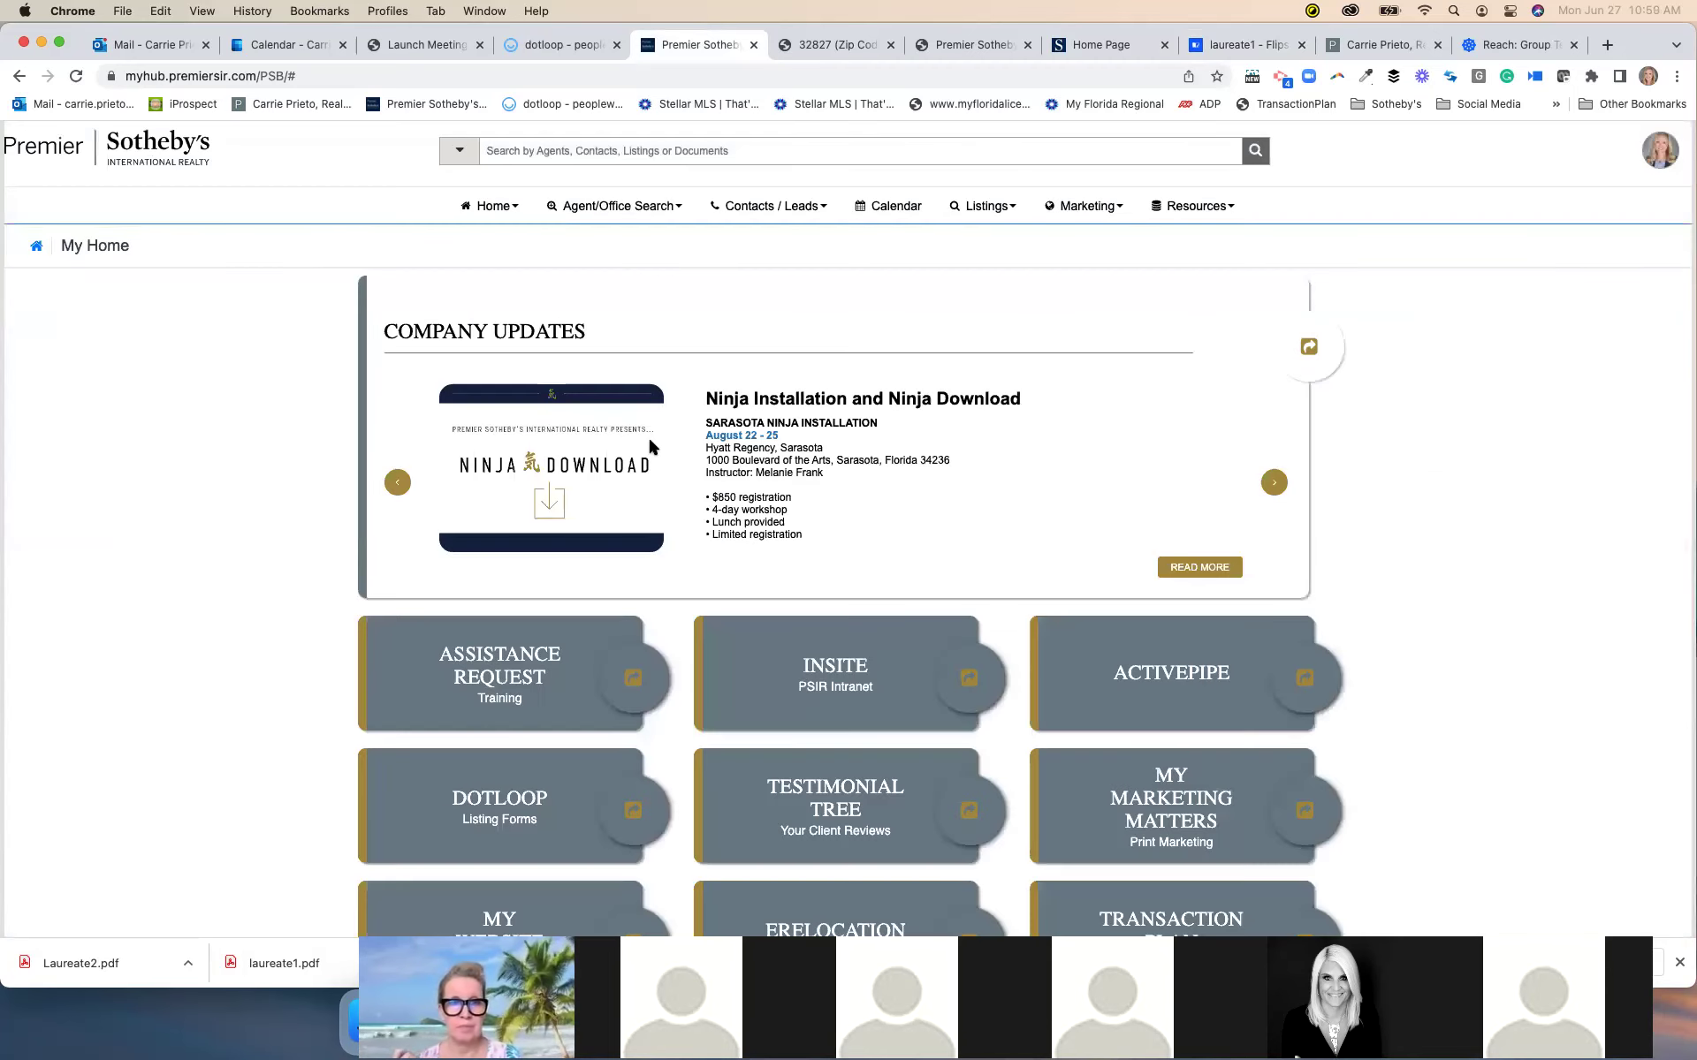
pyautogui.click(842, 688)
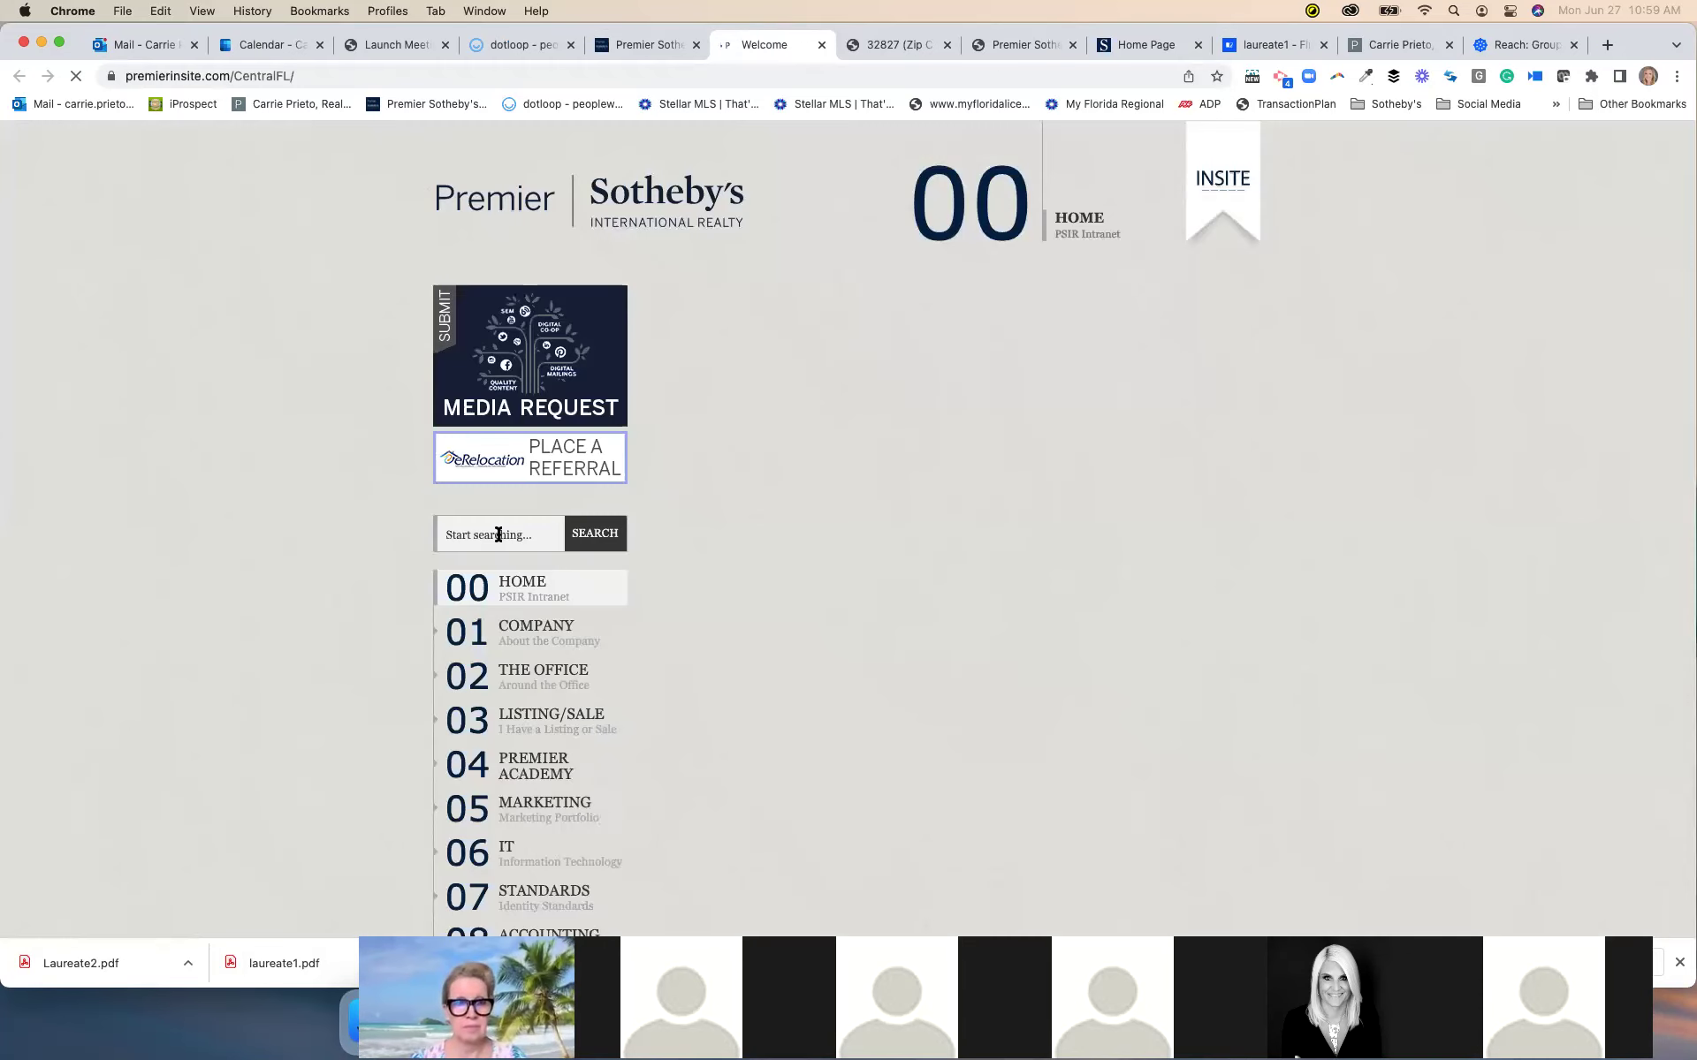
pyautogui.click(498, 535)
pyautogui.write('b')
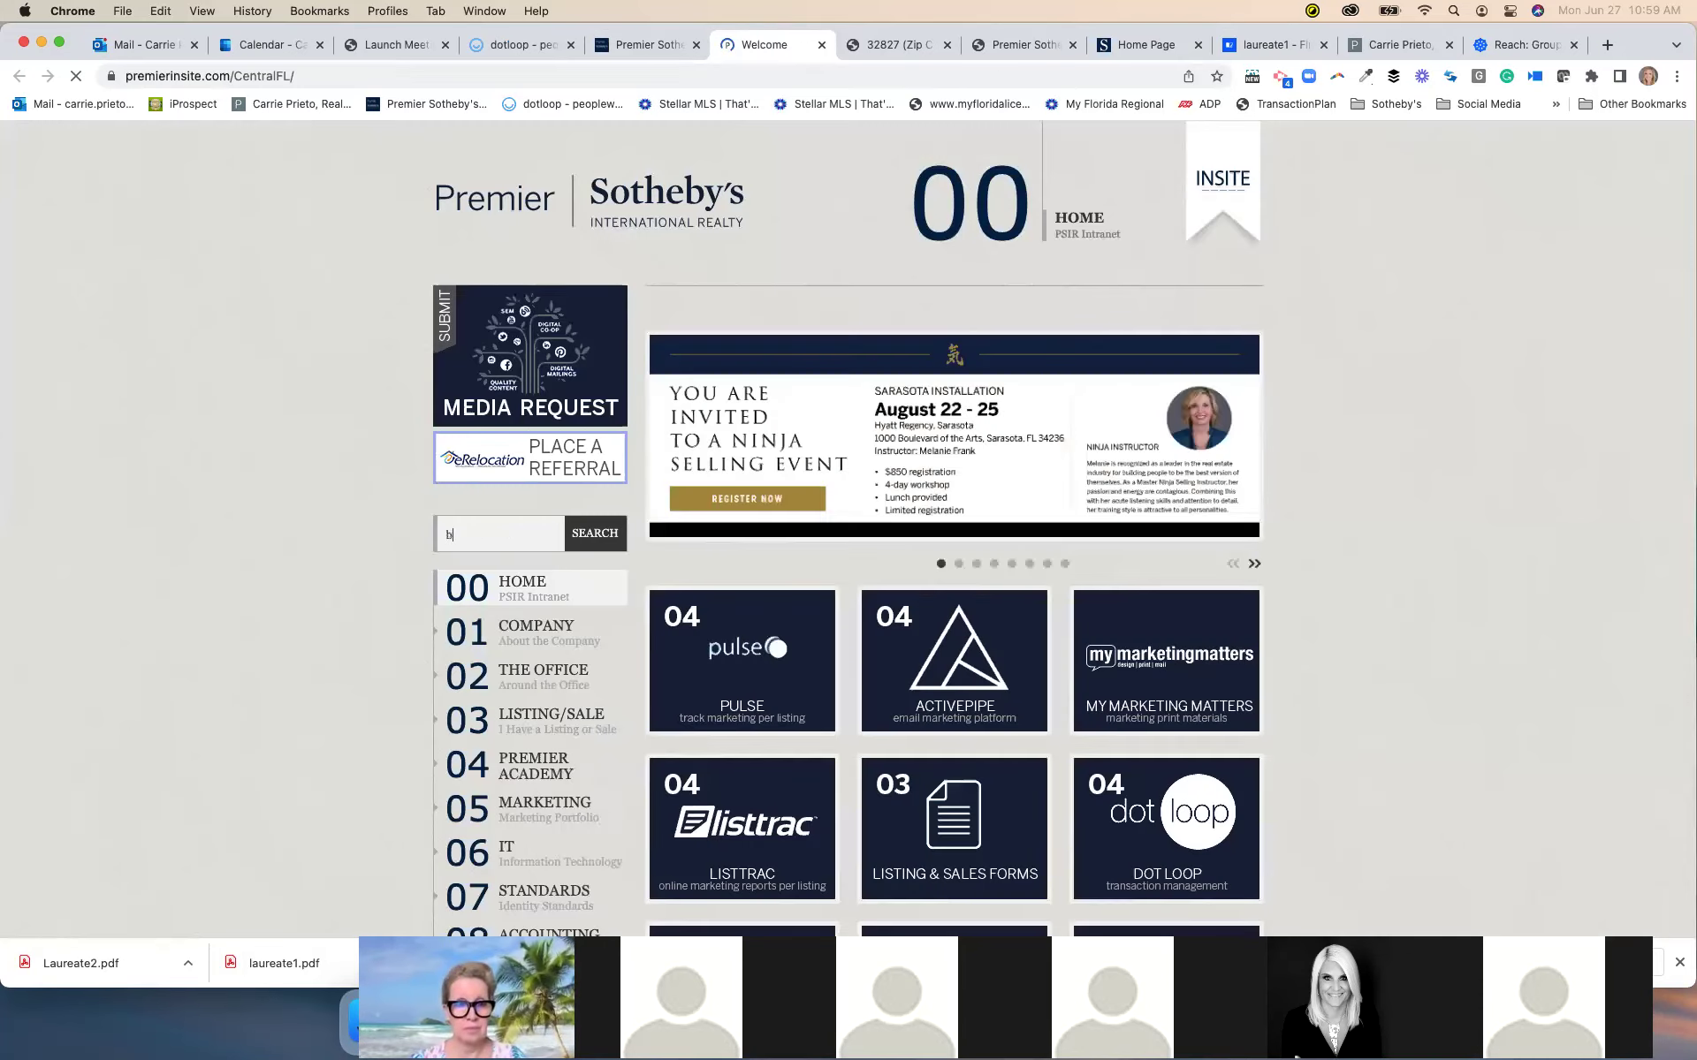
pyautogui.write('io')
pyautogui.click(582, 542)
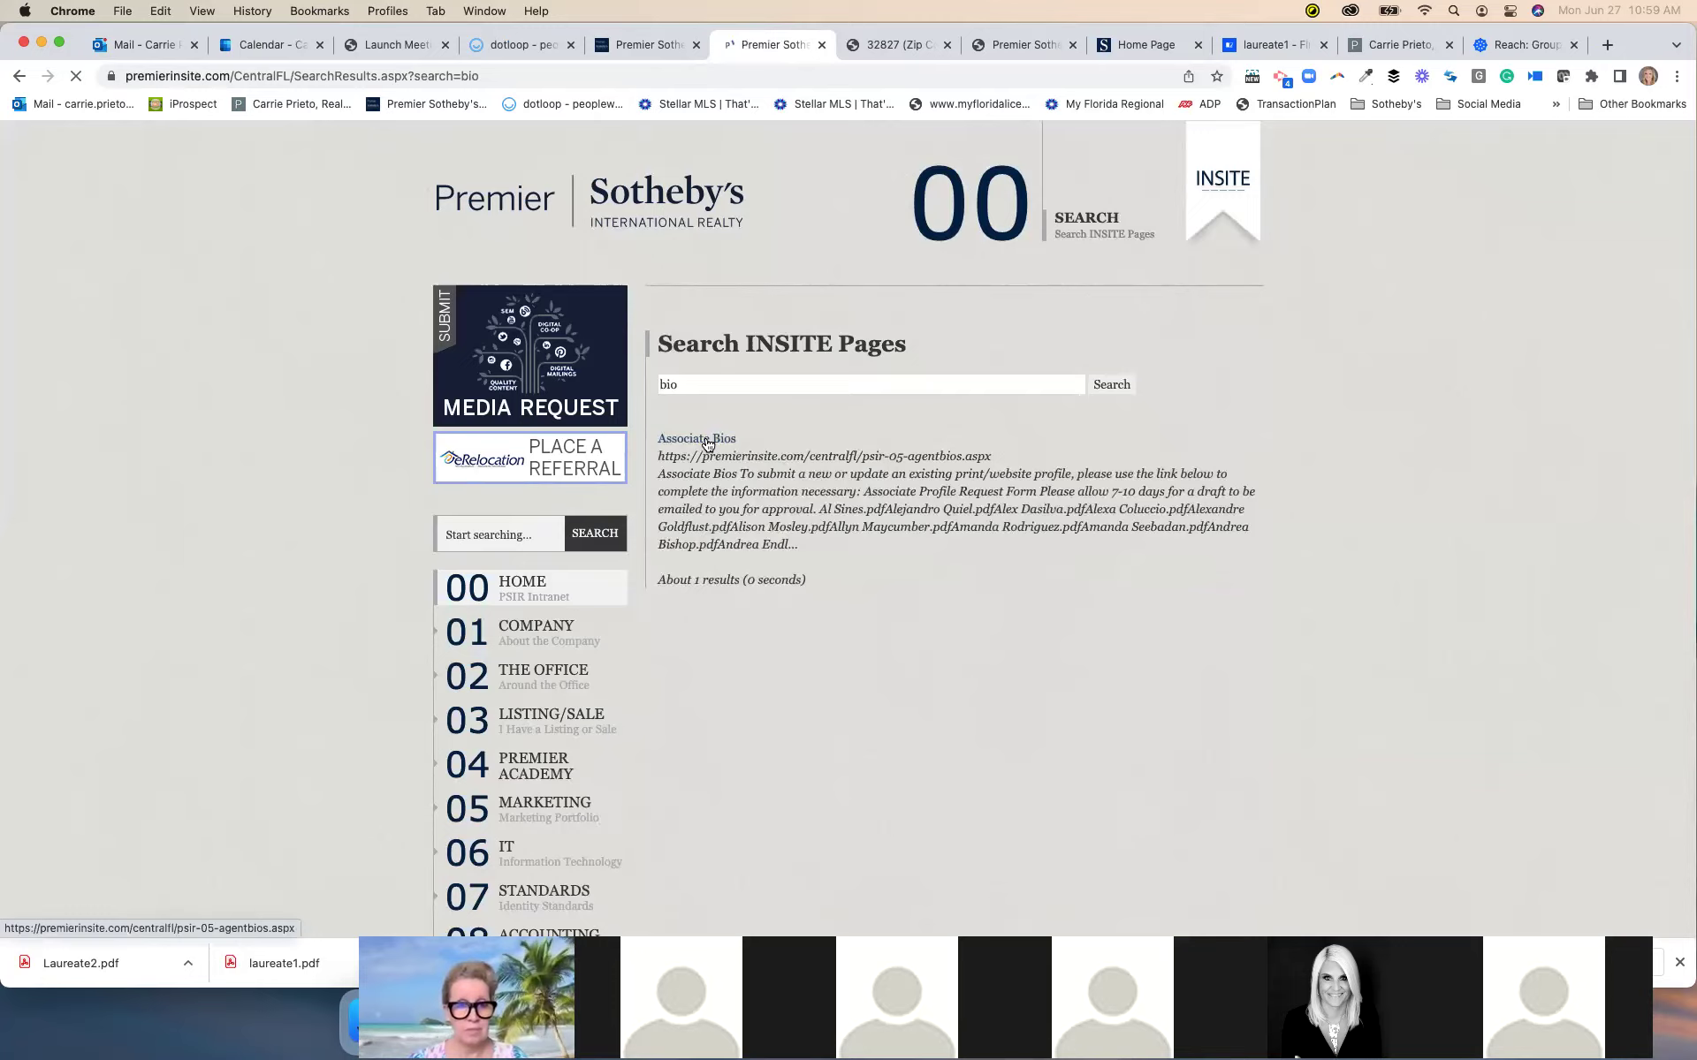
# Open the Associate Bios page and look down the alphabetical list of agent bio PDFs
pyautogui.click(707, 442)
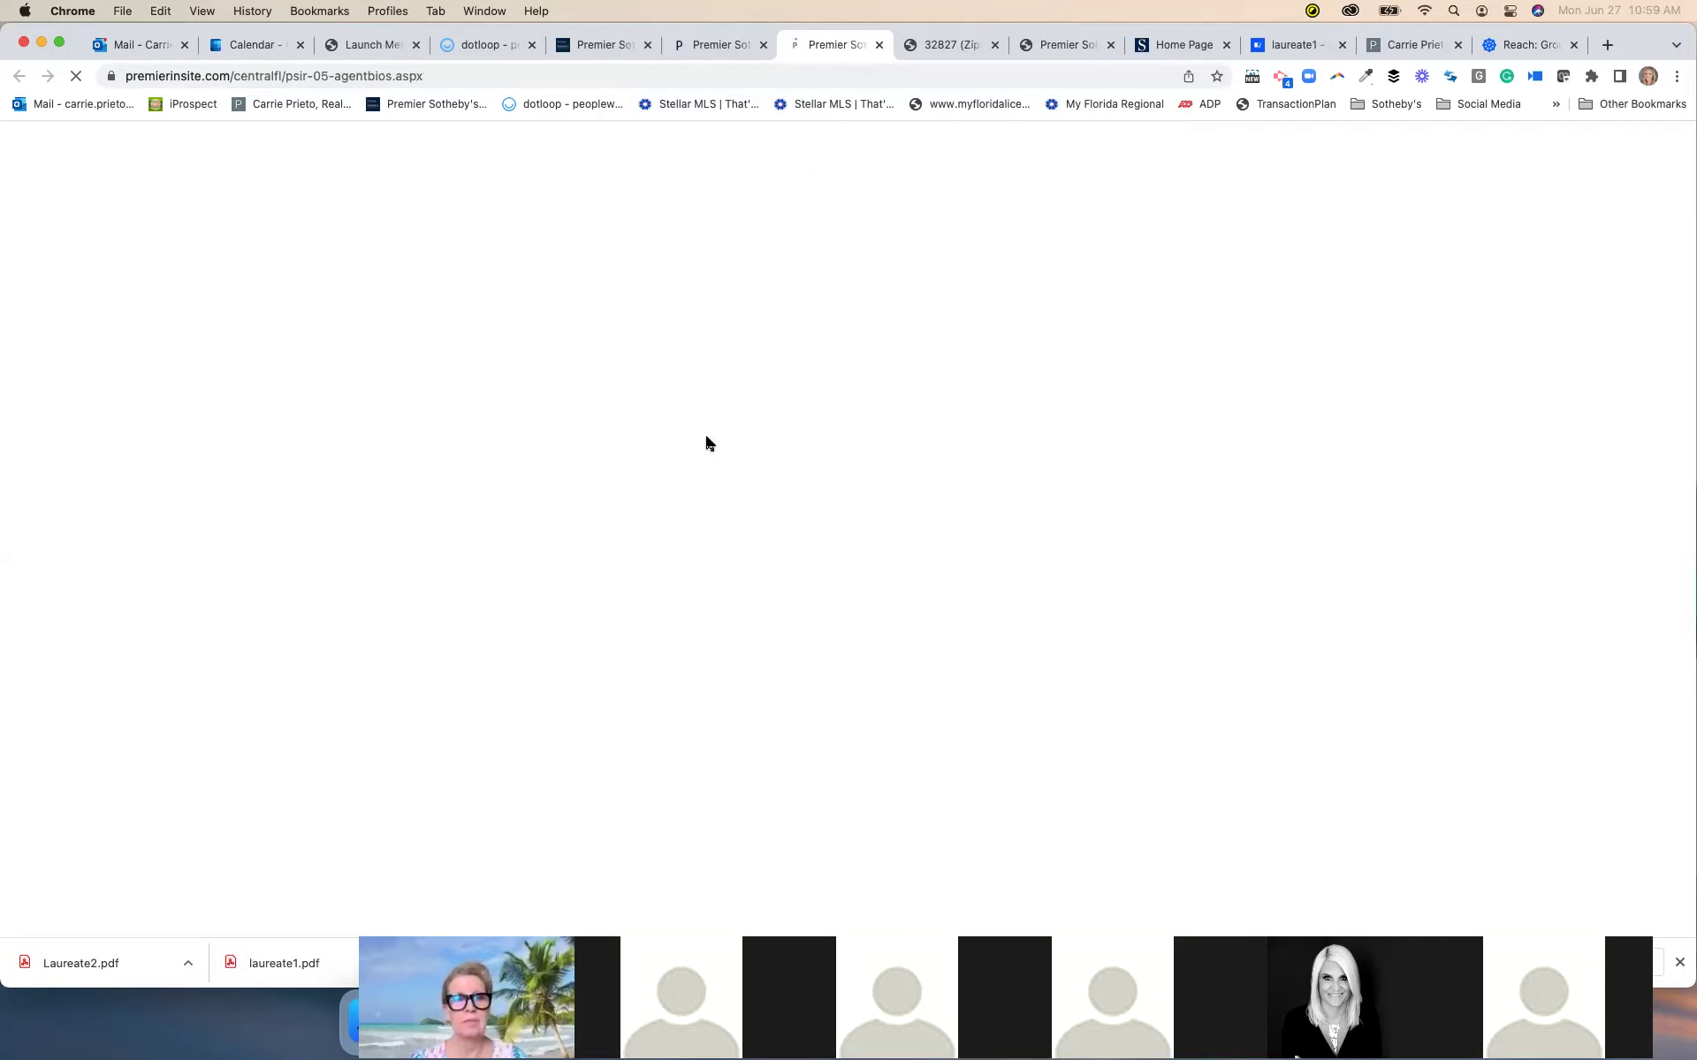
pyautogui.scroll(3, 846, 548)
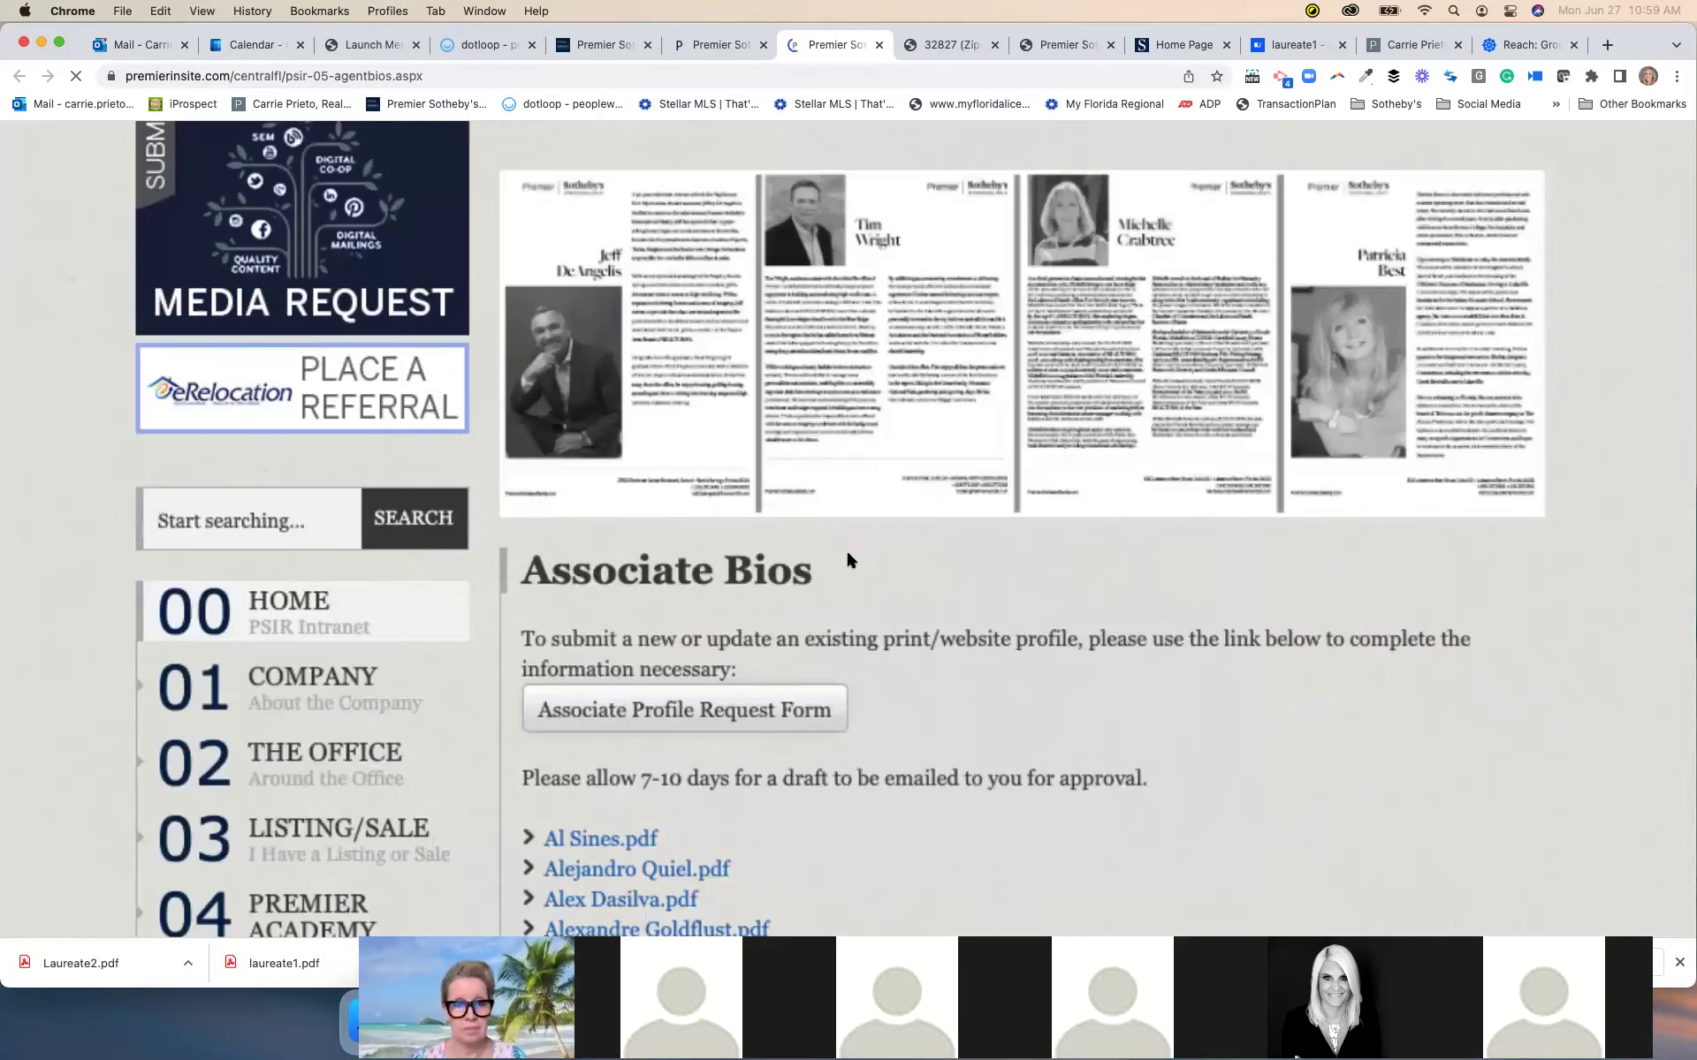
pyautogui.scroll(-3, 847, 558)
pyautogui.scroll(-5, 848, 558)
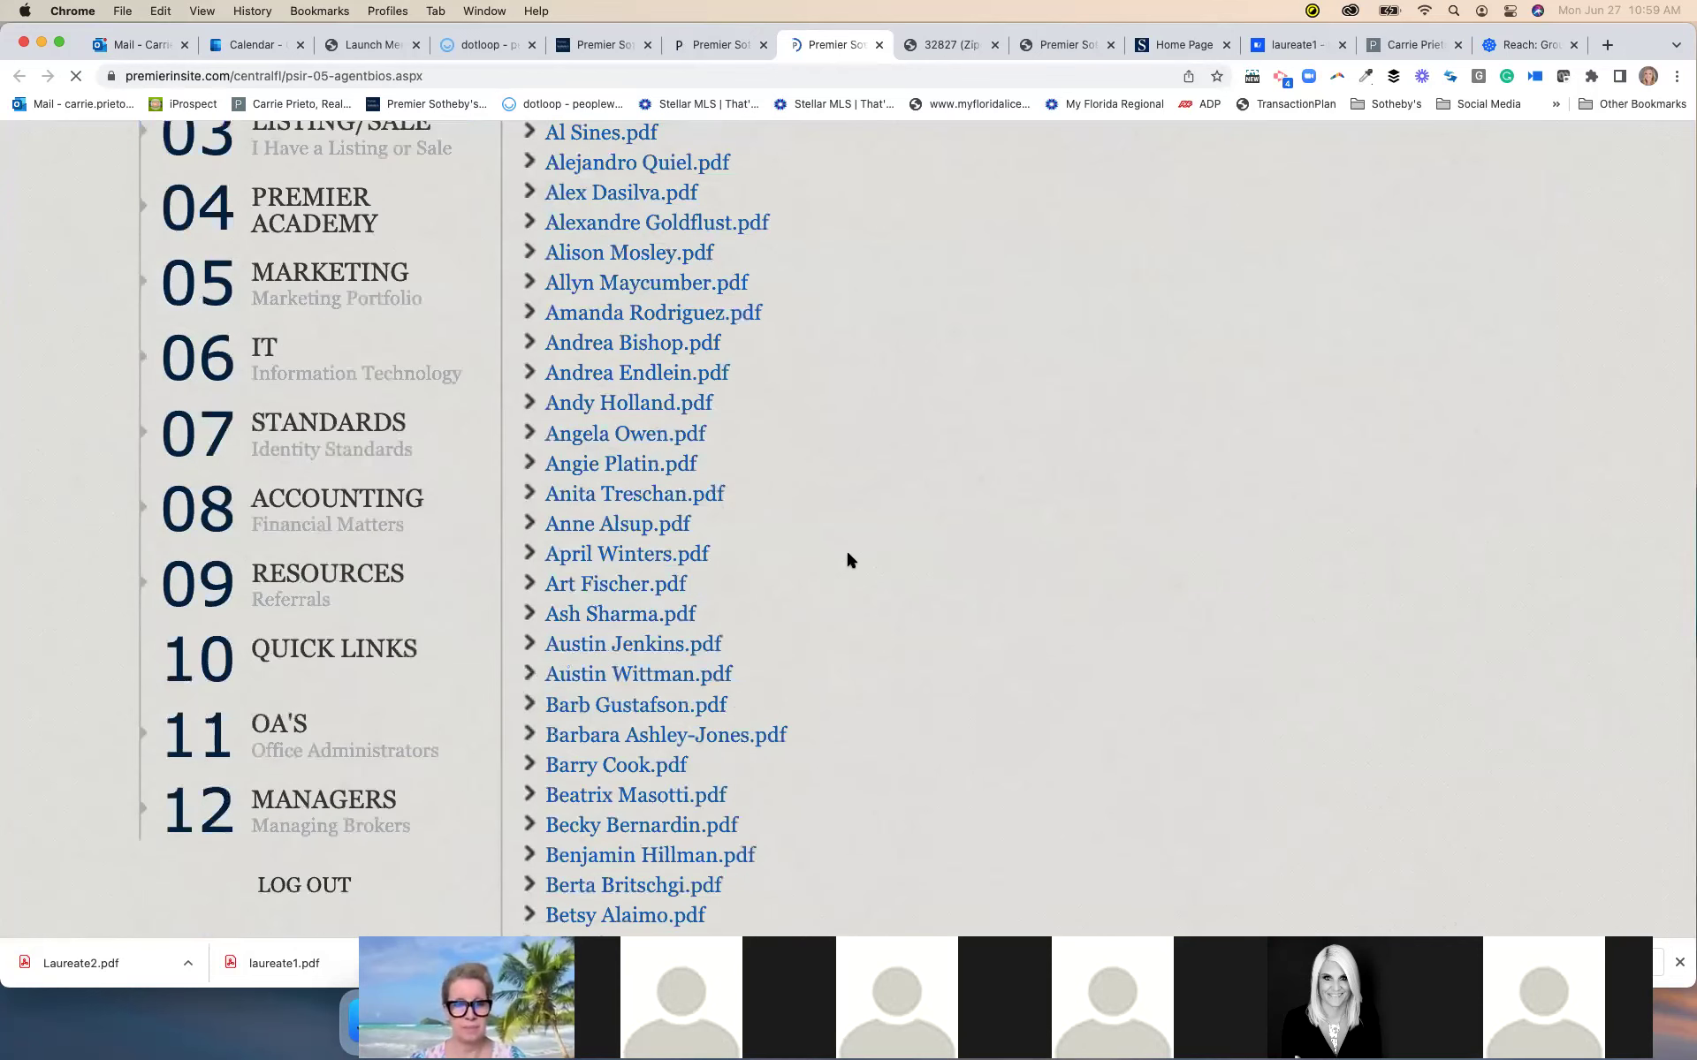
pyautogui.scroll(-3, 848, 558)
pyautogui.scroll(-10, 848, 559)
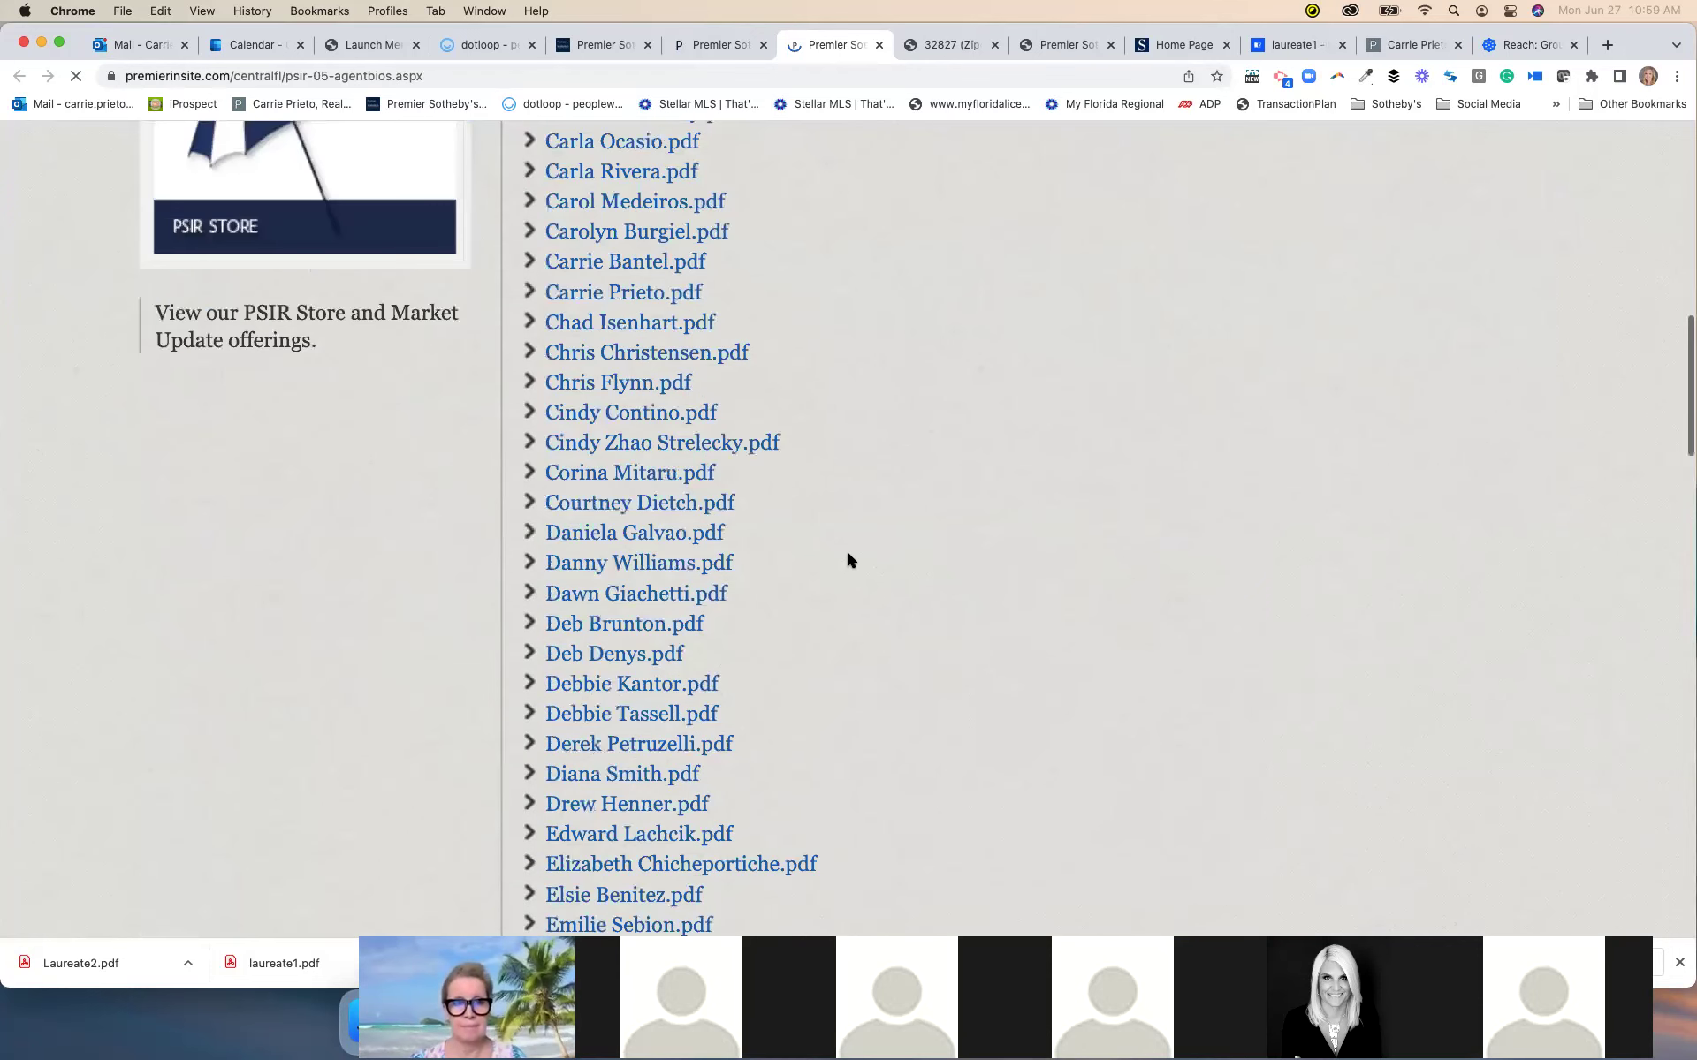